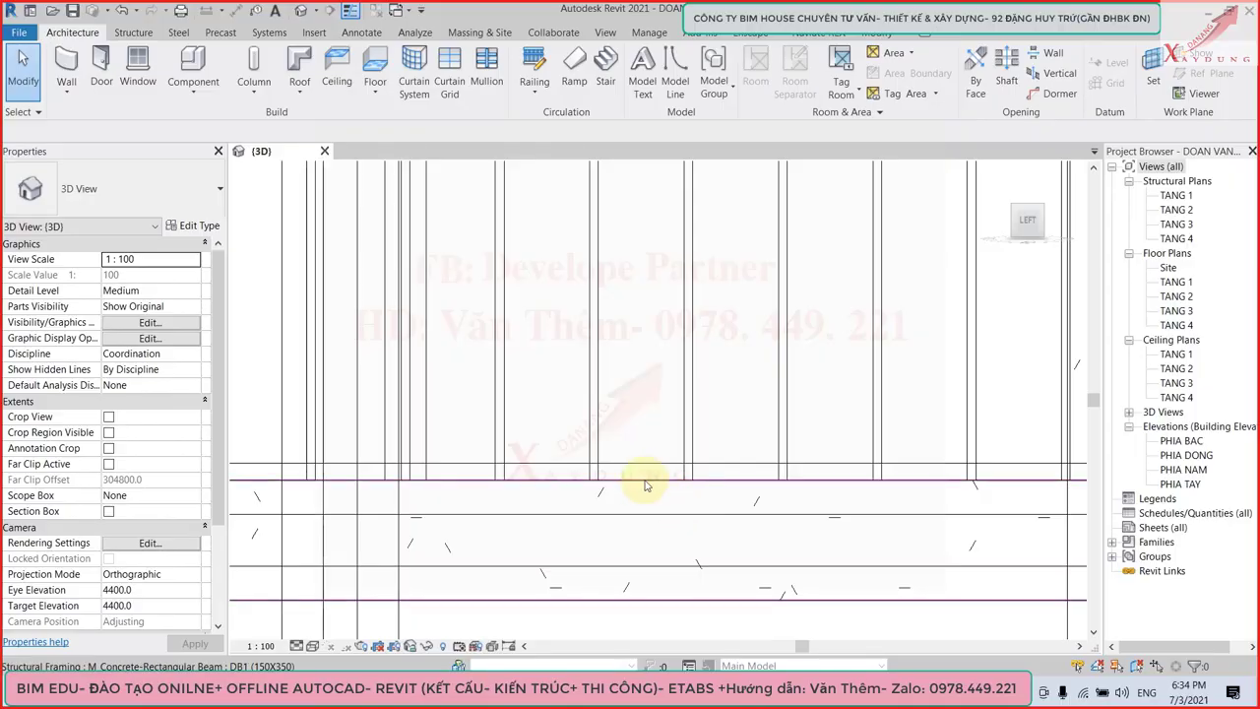
# Select the 1100mm balcony railing and give it a Base Offset of 50.0 above TANG 2
pyautogui.scroll(-3, 604, 473)
pyautogui.scroll(3, 614, 464)
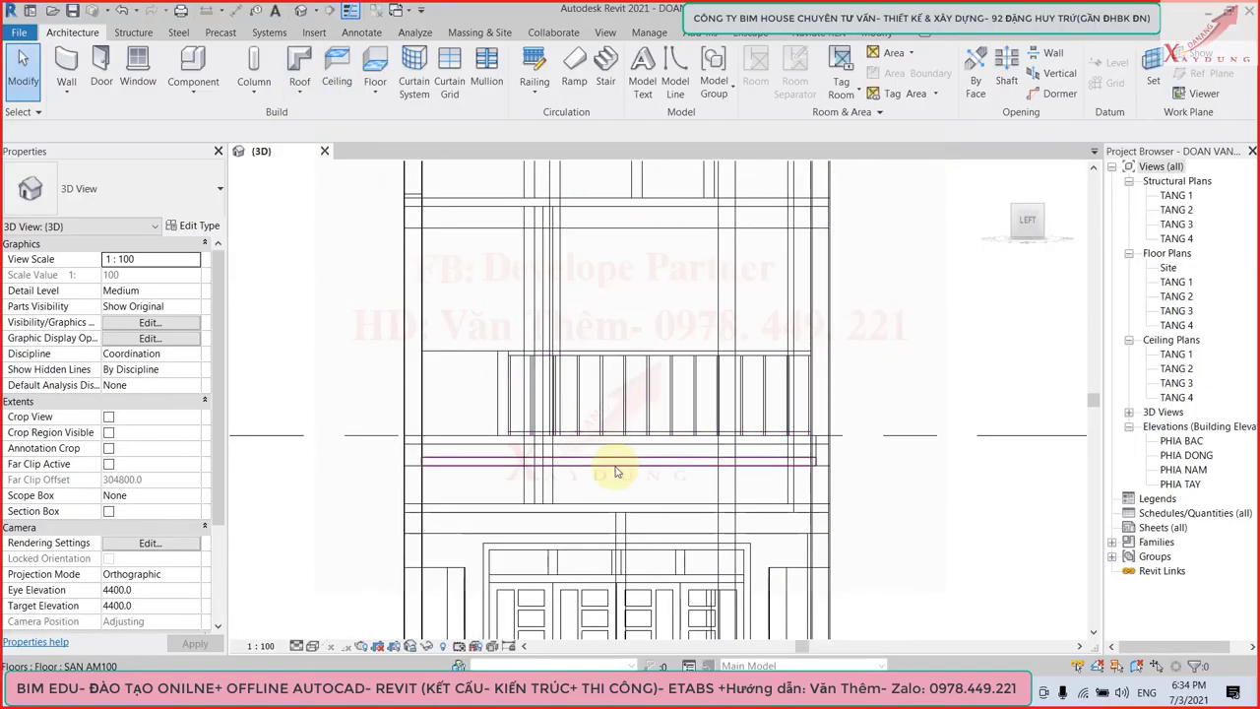
pyautogui.scroll(3, 605, 403)
pyautogui.click(550, 402)
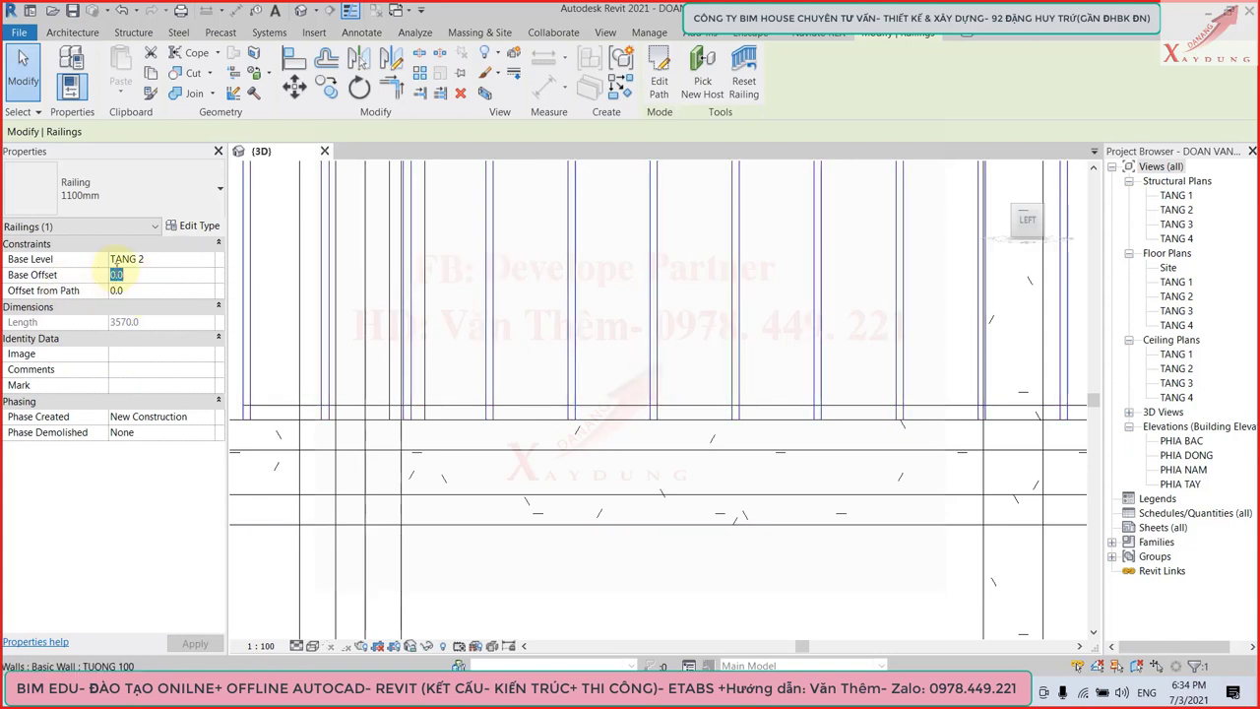
pyautogui.write('0')
pyautogui.press('Return')
pyautogui.scroll(-2, 635, 473)
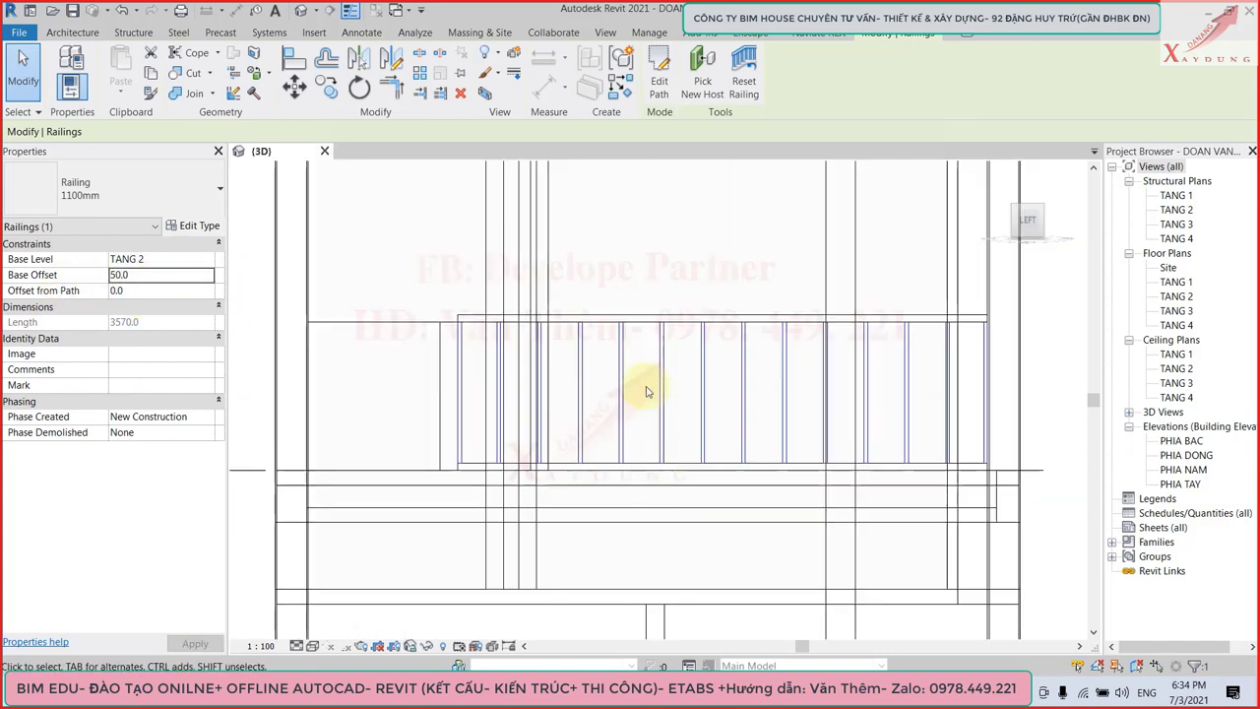
pyautogui.scroll(2, 457, 320)
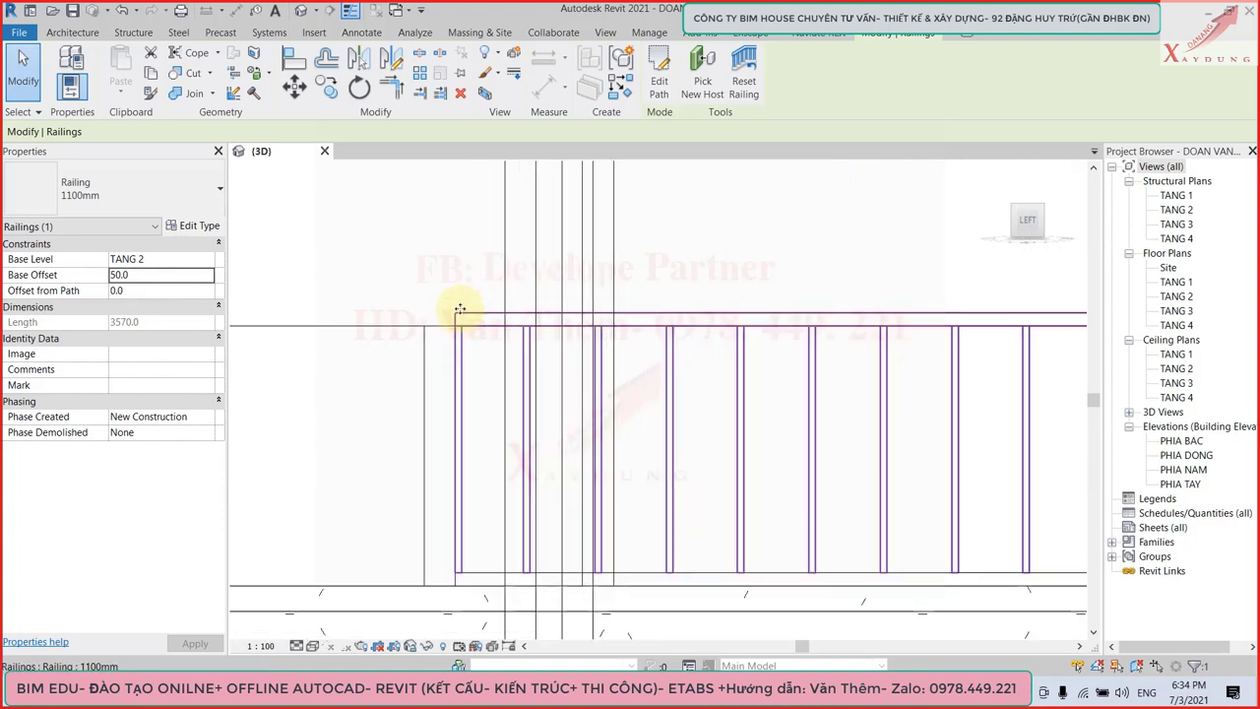
pyautogui.click(374, 335)
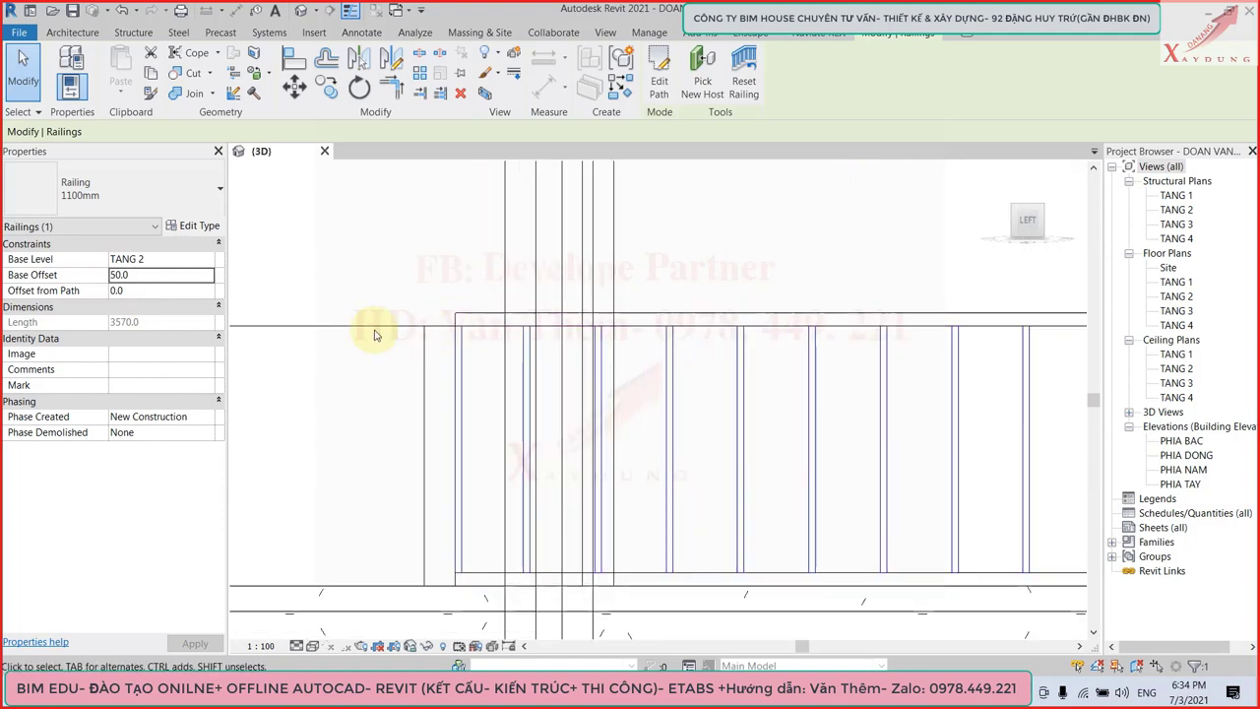
# In the 1100mm railing's Type Properties, change Top Rail Height from 1000 to 950 and apply it
pyautogui.click(193, 227)
pyautogui.scroll(-1, 1046, 532)
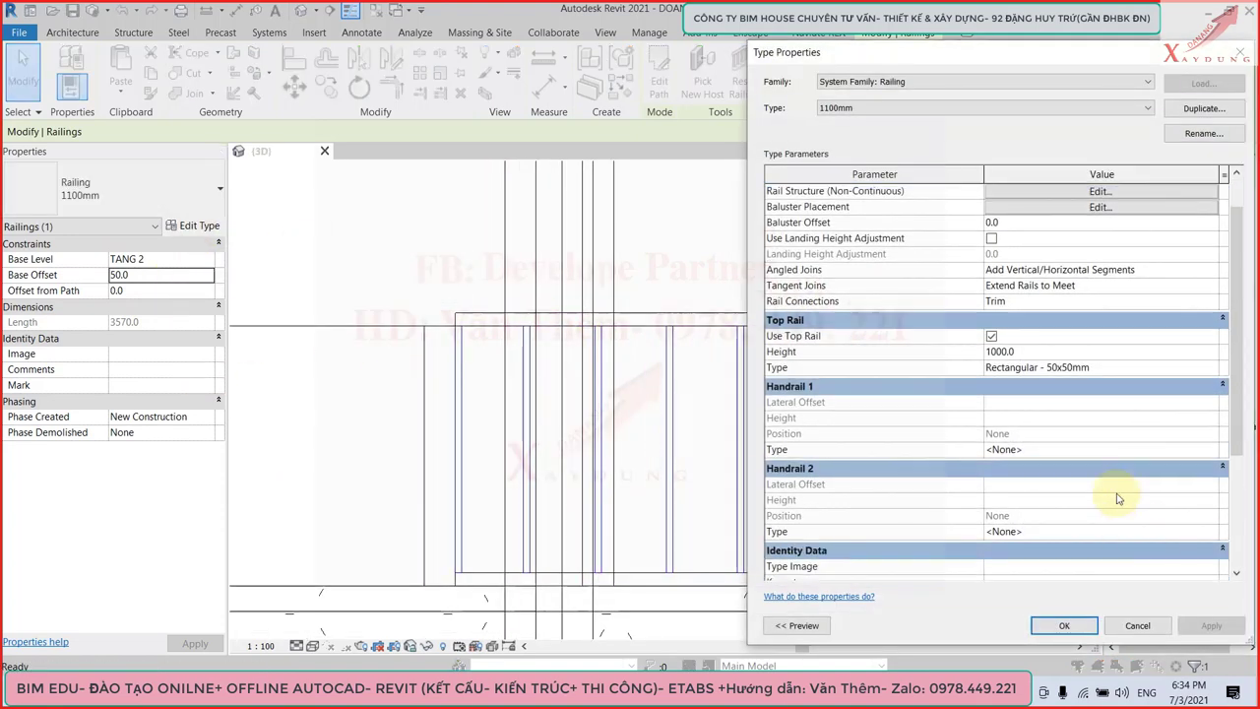
pyautogui.scroll(-3, 1070, 504)
pyautogui.scroll(3, 1054, 434)
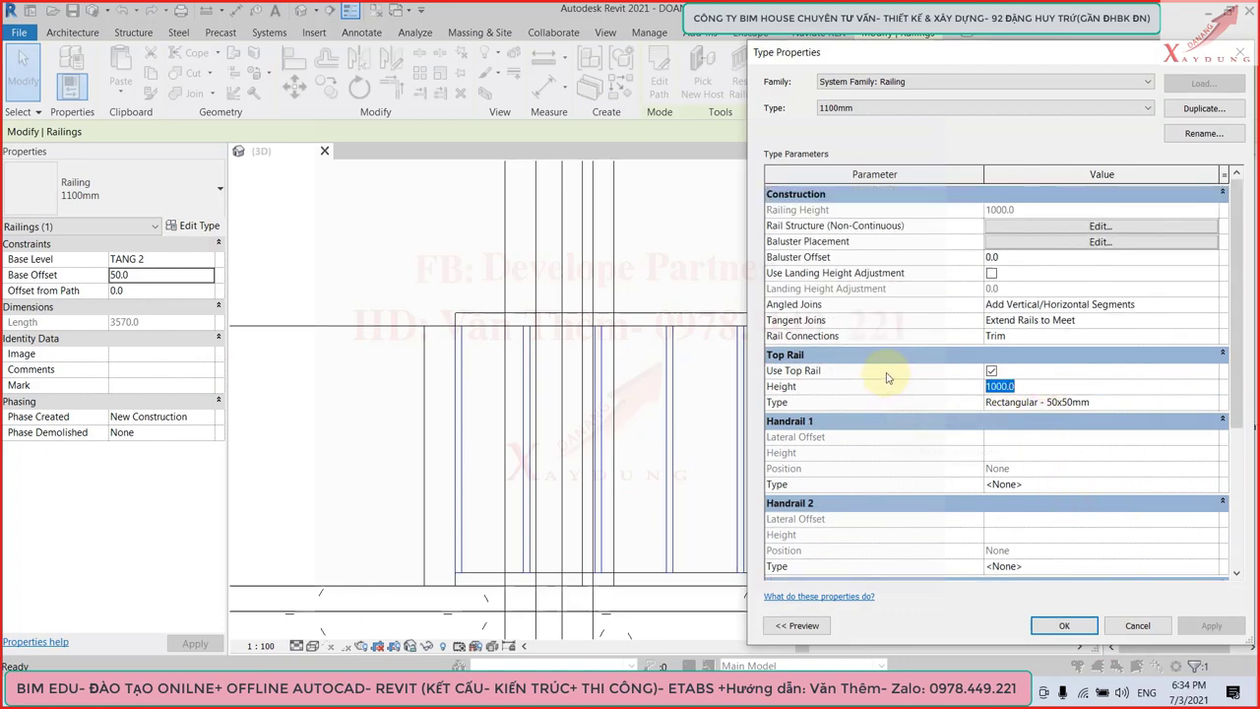
pyautogui.write('95')
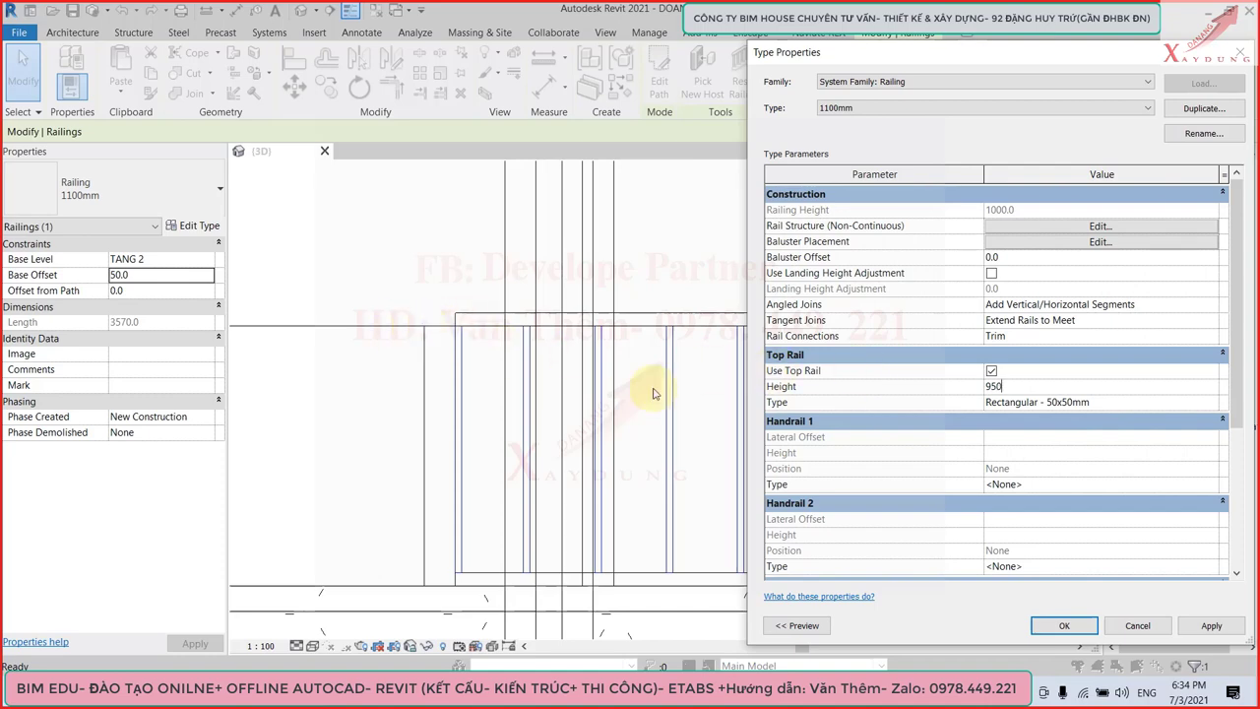
pyautogui.click(1207, 627)
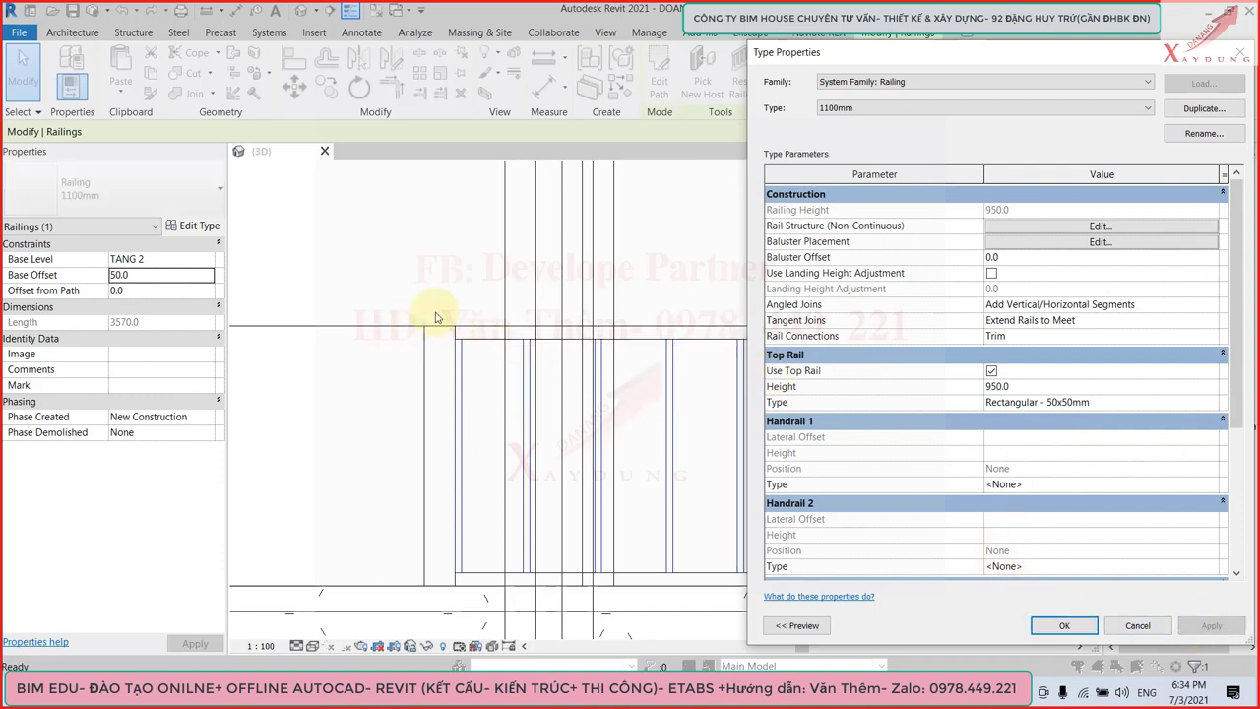
pyautogui.click(1064, 626)
# Switch the 3D view to the Shaded visual style and orbit to an angled view of the balcony
pyautogui.moveTo(833, 464)
pyautogui.keyDown('shift'); pyautogui.mouseDown(button='middle')
pyautogui.moveTo(698, 509)
pyautogui.moveTo(497, 635)
pyautogui.mouseUp(button='middle'); pyautogui.keyUp('shift')
pyautogui.click(312, 646)
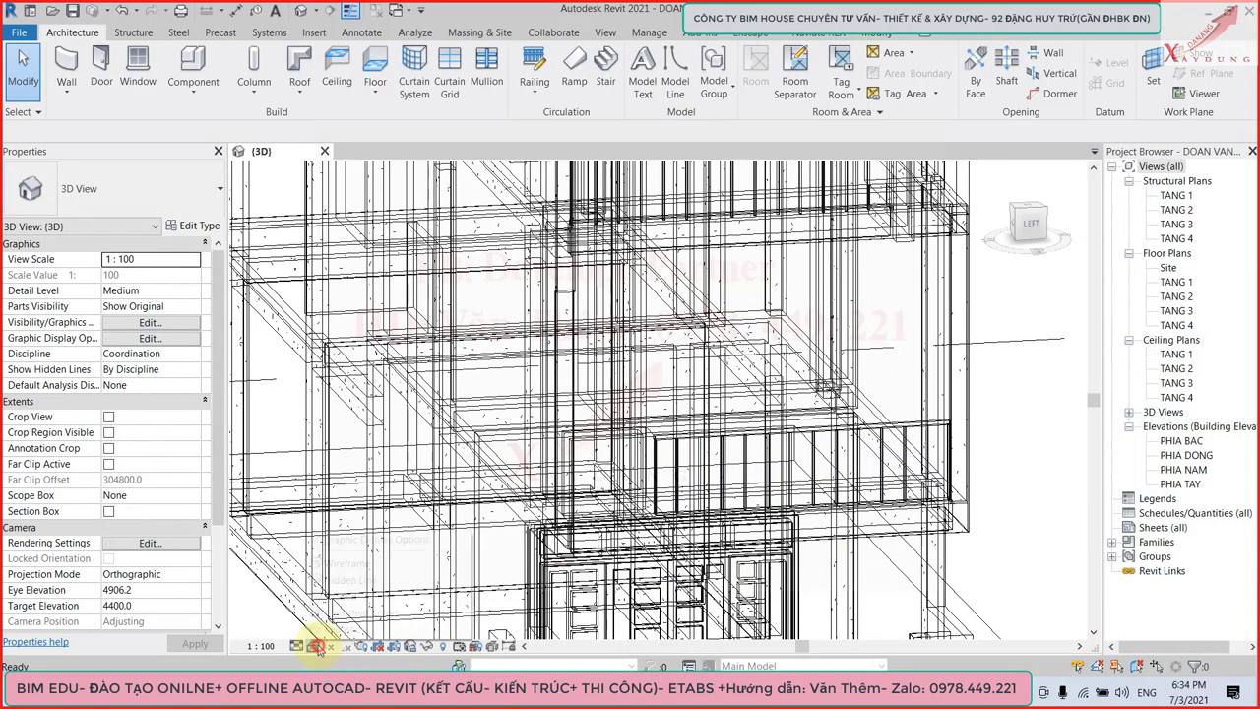
pyautogui.click(340, 596)
pyautogui.moveTo(598, 453)
pyautogui.keyDown('shift'); pyautogui.mouseDown(button='middle')
pyautogui.moveTo(789, 594)
pyautogui.moveTo(894, 499)
pyautogui.mouseUp(button='middle'); pyautogui.keyUp('shift')
pyautogui.moveTo(589, 533)
pyautogui.keyDown('shift'); pyautogui.mouseDown(button='middle')
pyautogui.moveTo(551, 403)
pyautogui.moveTo(522, 465)
pyautogui.moveTo(579, 372)
pyautogui.moveTo(571, 365)
pyautogui.moveTo(653, 352)
pyautogui.moveTo(836, 444)
pyautogui.moveTo(492, 459)
pyautogui.mouseUp(button='middle'); pyautogui.keyUp('shift')
# Zoom and orbit around the wall corner to inspect the upper wall and slab edge
pyautogui.scroll(2, 492, 459)
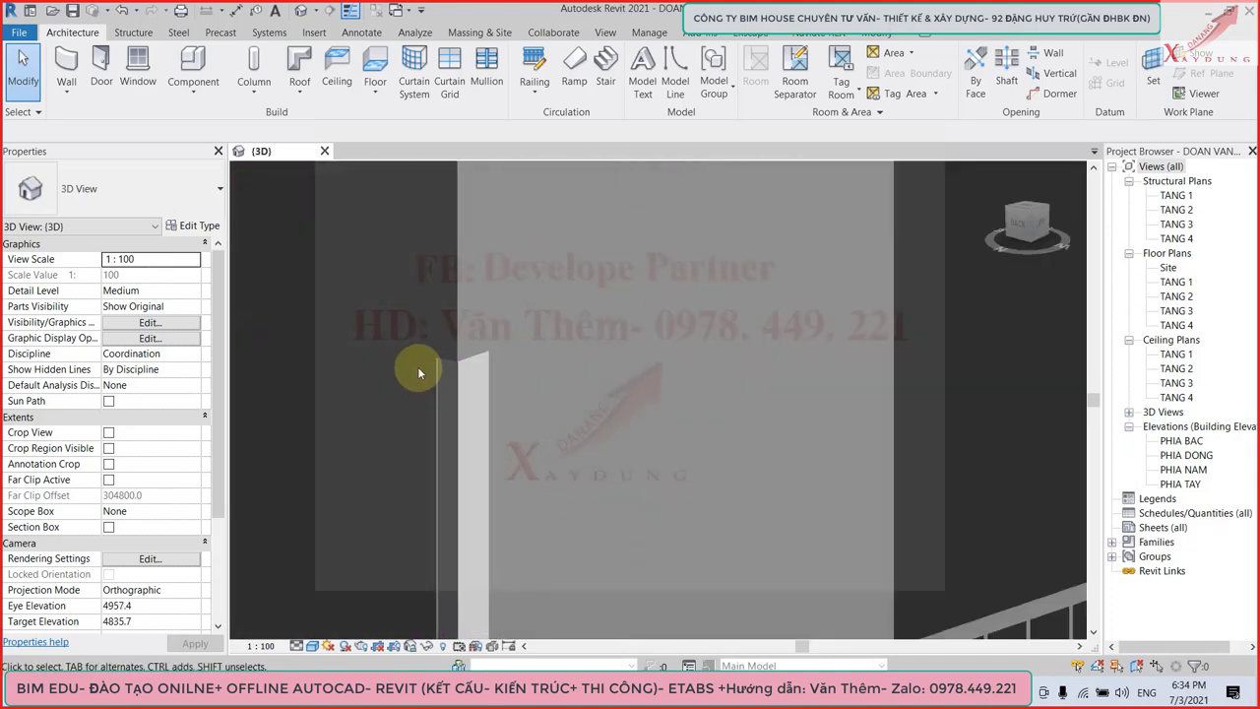
pyautogui.scroll(2, 417, 369)
pyautogui.scroll(2, 479, 364)
pyautogui.scroll(2, 442, 326)
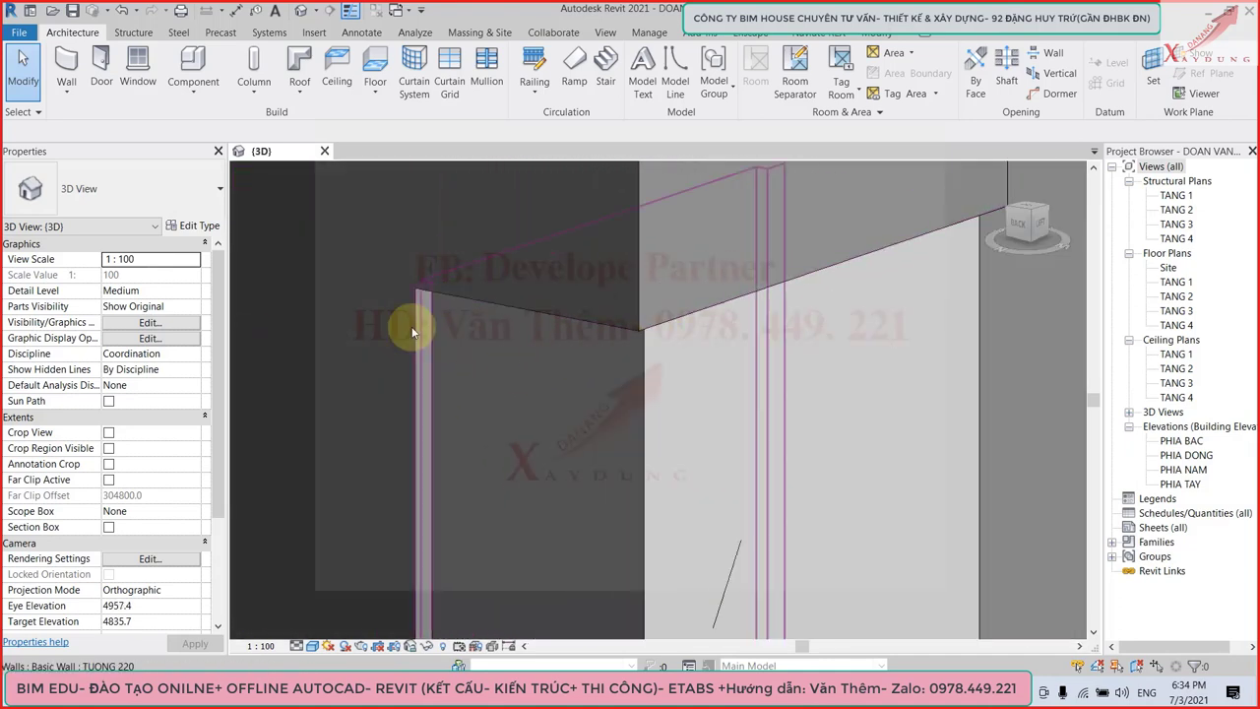
pyautogui.scroll(-2, 416, 324)
pyautogui.scroll(-1, 599, 394)
pyautogui.scroll(-1, 596, 437)
pyautogui.moveTo(596, 436)
pyautogui.keyDown('shift'); pyautogui.mouseDown(button='middle')
pyautogui.moveTo(562, 613)
pyautogui.moveTo(515, 360)
pyautogui.moveTo(552, 326)
pyautogui.moveTo(618, 367)
pyautogui.moveTo(633, 438)
pyautogui.moveTo(780, 486)
pyautogui.moveTo(798, 475)
pyautogui.moveTo(788, 457)
pyautogui.mouseUp(button='middle'); pyautogui.keyUp('shift')
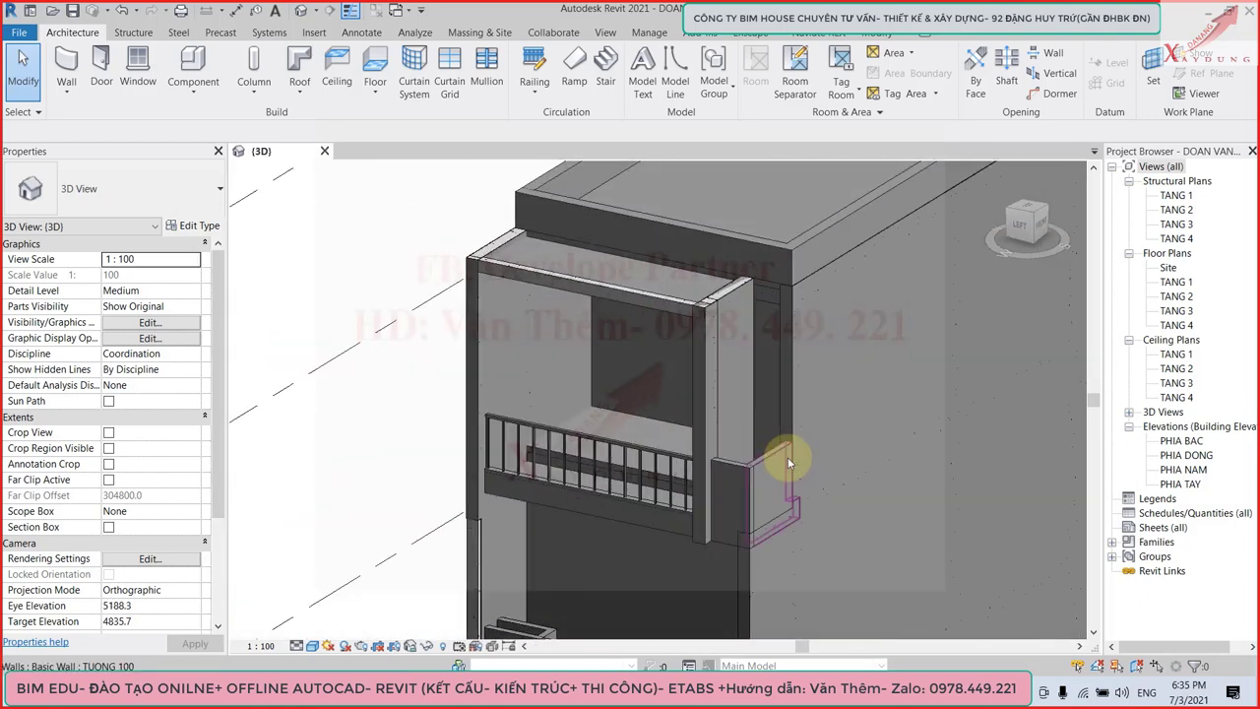
pyautogui.moveTo(782, 409); pyautogui.dragTo(684, 441, button='middle')
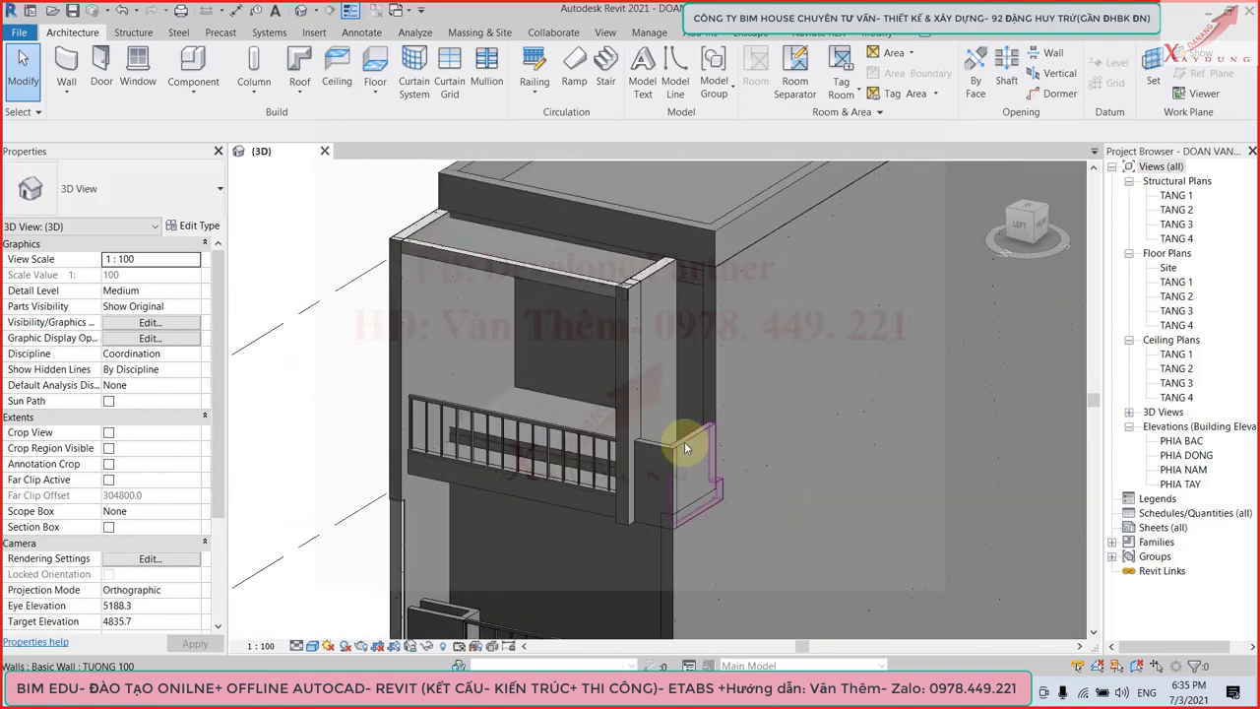
pyautogui.scroll(5, 414, 236)
pyautogui.moveTo(417, 300)
pyautogui.mouseDown(button='middle')
pyautogui.moveTo(439, 365)
pyautogui.moveTo(349, 328)
pyautogui.mouseUp(button='middle')
# Zoom out and orbit the model toward the front-left
pyautogui.scroll(-2, 445, 359)
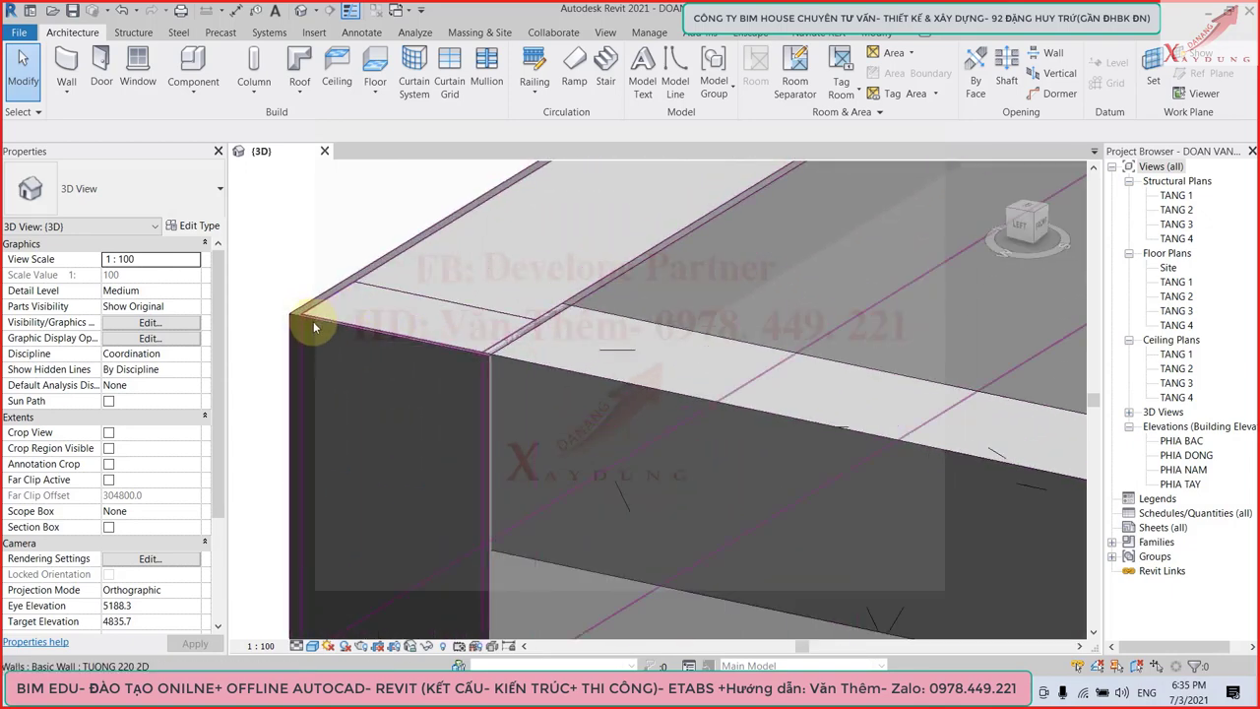
pyautogui.scroll(-2, 443, 257)
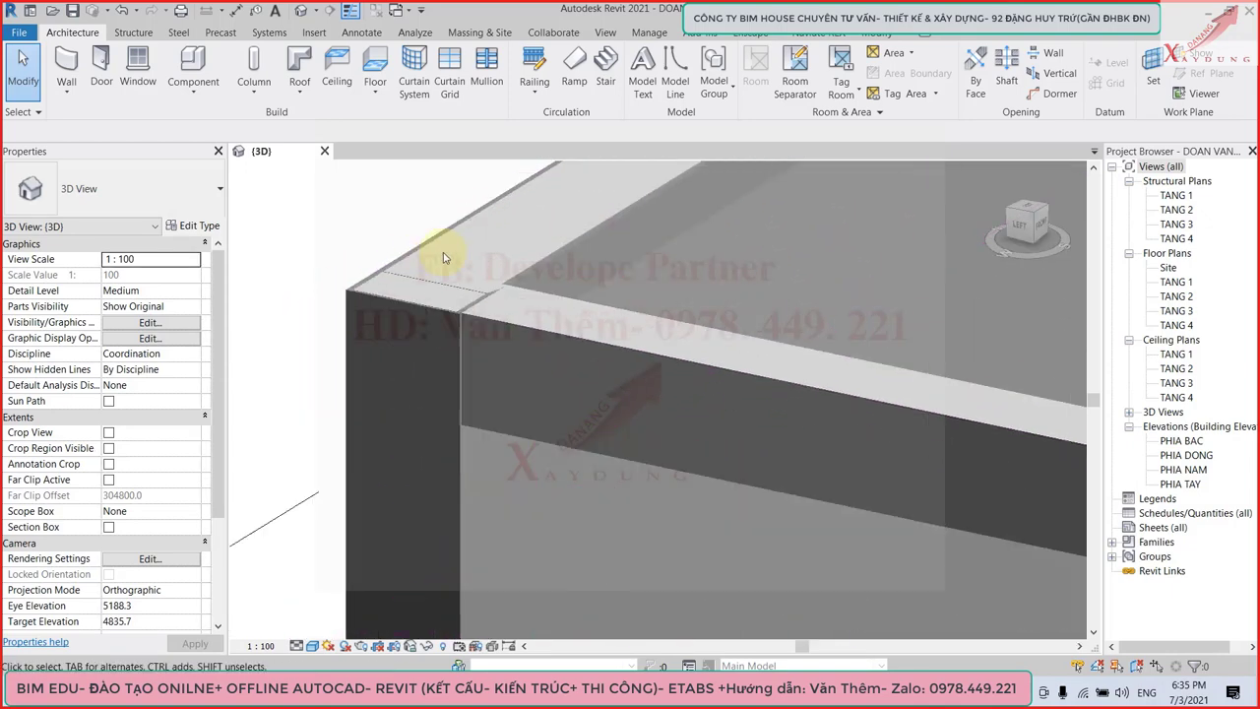
pyautogui.scroll(-2, 494, 222)
pyautogui.scroll(-2, 524, 291)
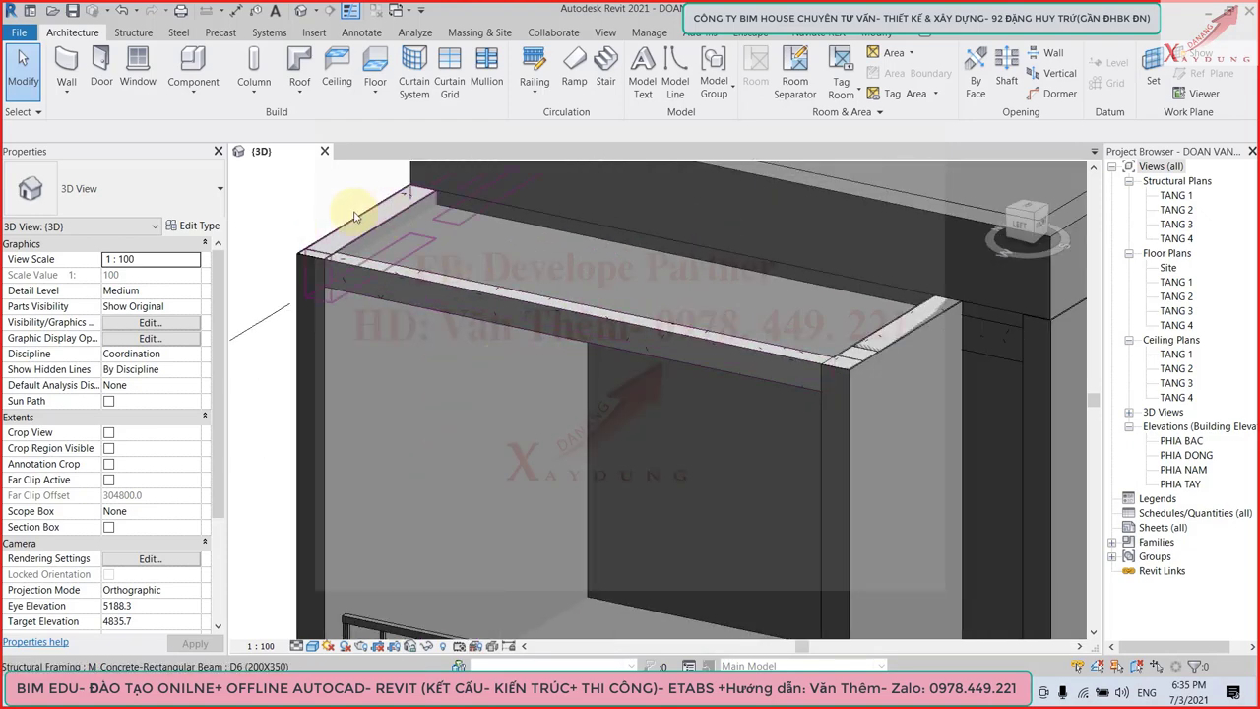
pyautogui.moveTo(357, 217)
pyautogui.keyDown('shift'); pyautogui.mouseDown(button='middle')
pyautogui.moveTo(830, 422)
pyautogui.moveTo(866, 453)
pyautogui.moveTo(813, 456)
pyautogui.moveTo(907, 431)
pyautogui.mouseUp(button='middle'); pyautogui.keyUp('shift')
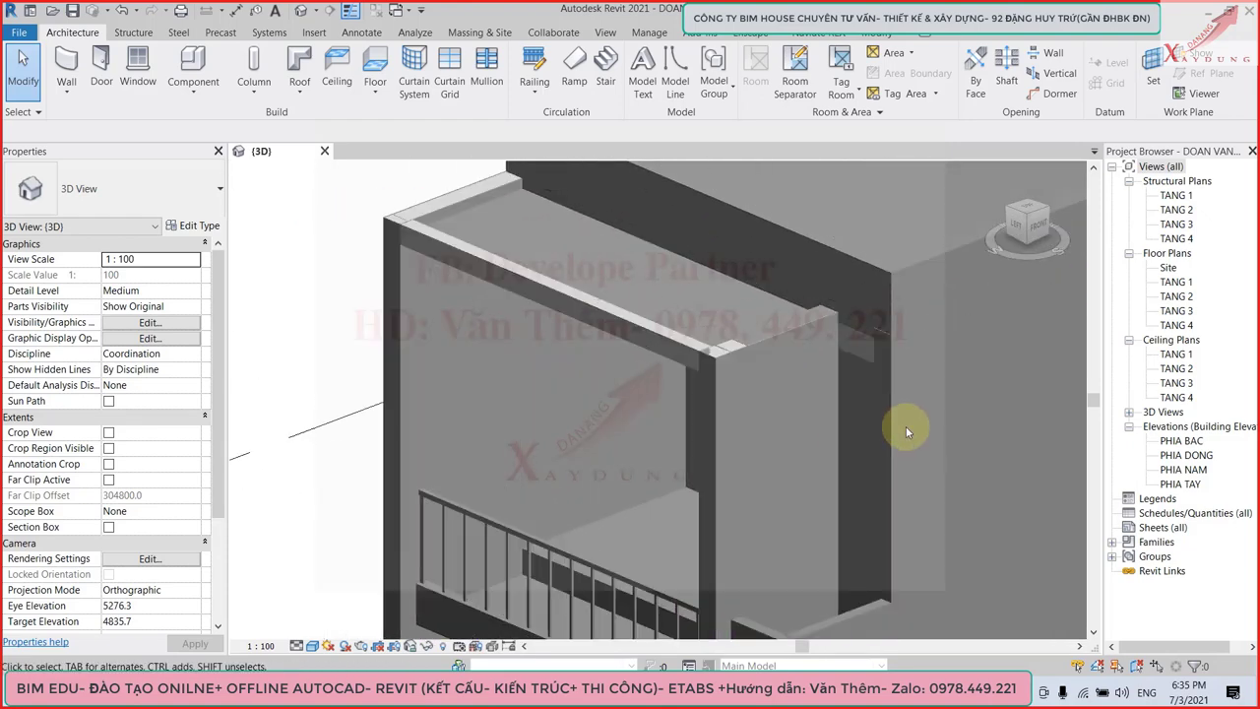
pyautogui.scroll(-2, 906, 426)
pyautogui.scroll(3, 849, 439)
pyautogui.scroll(2, 868, 364)
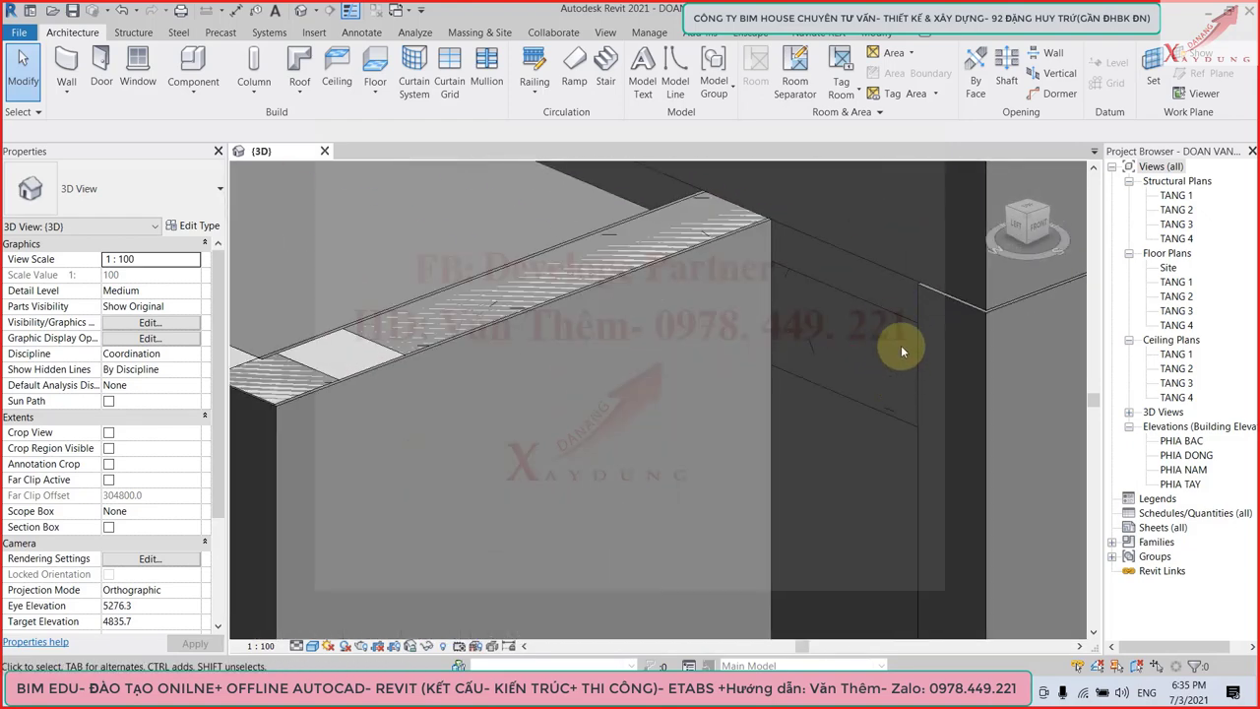
pyautogui.scroll(-2, 891, 399)
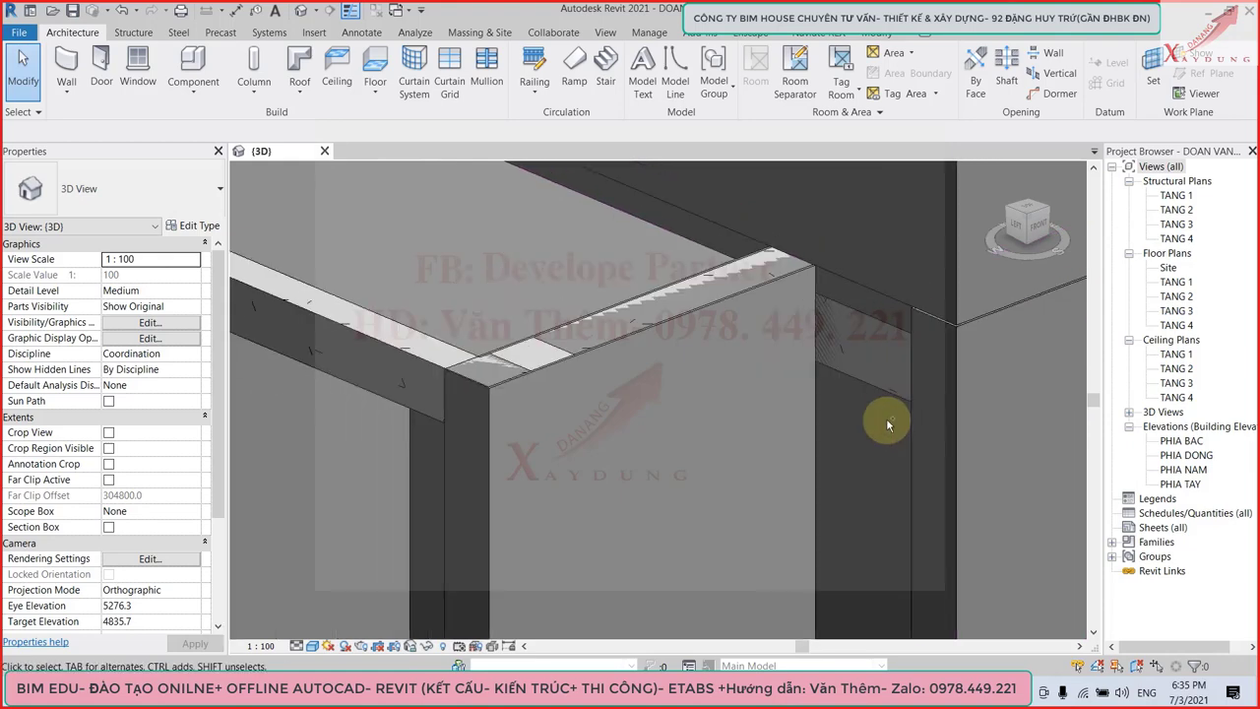
# Select and deselect the wall beside the beam, then bring the Skype call forward
pyautogui.click(852, 378)
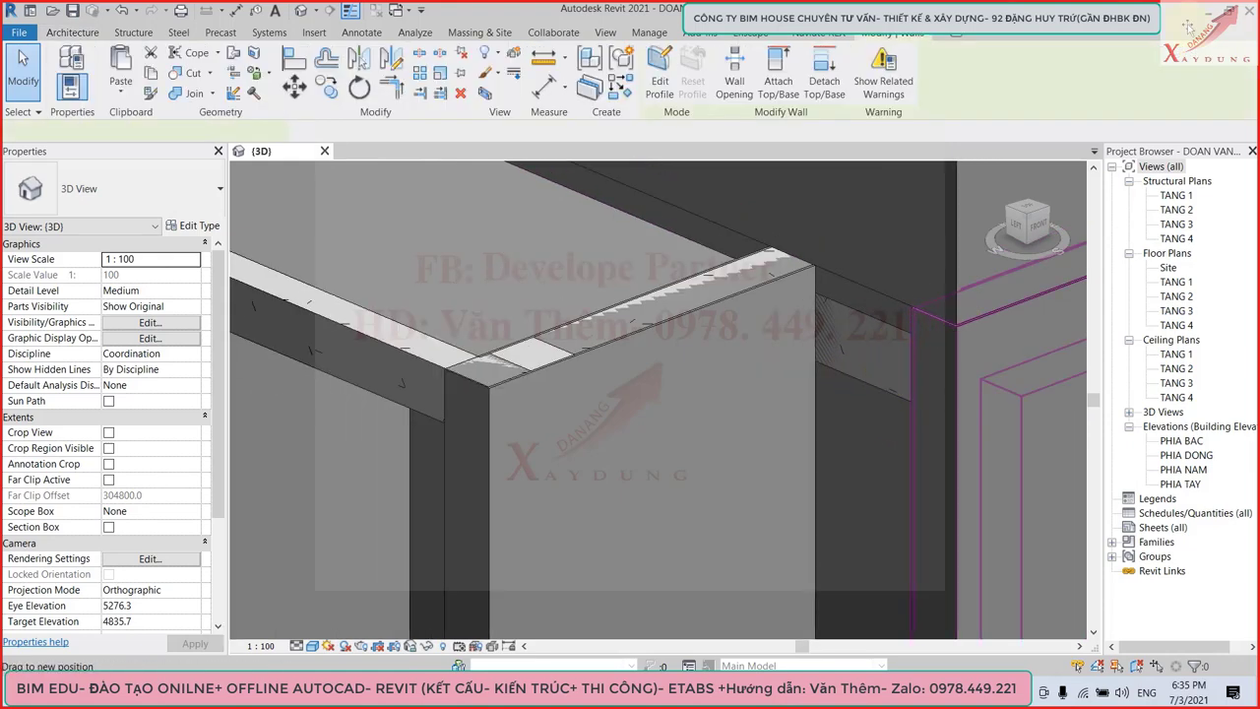
pyautogui.click(932, 283)
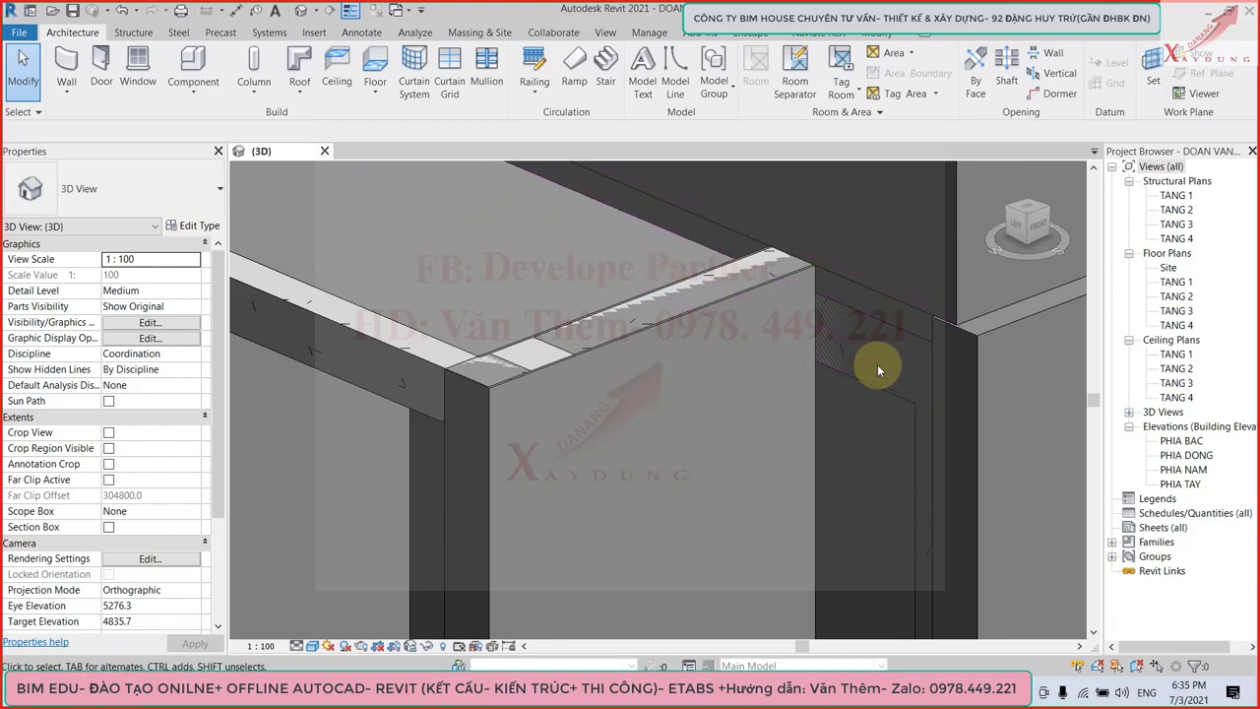
pyautogui.click(1209, 13)
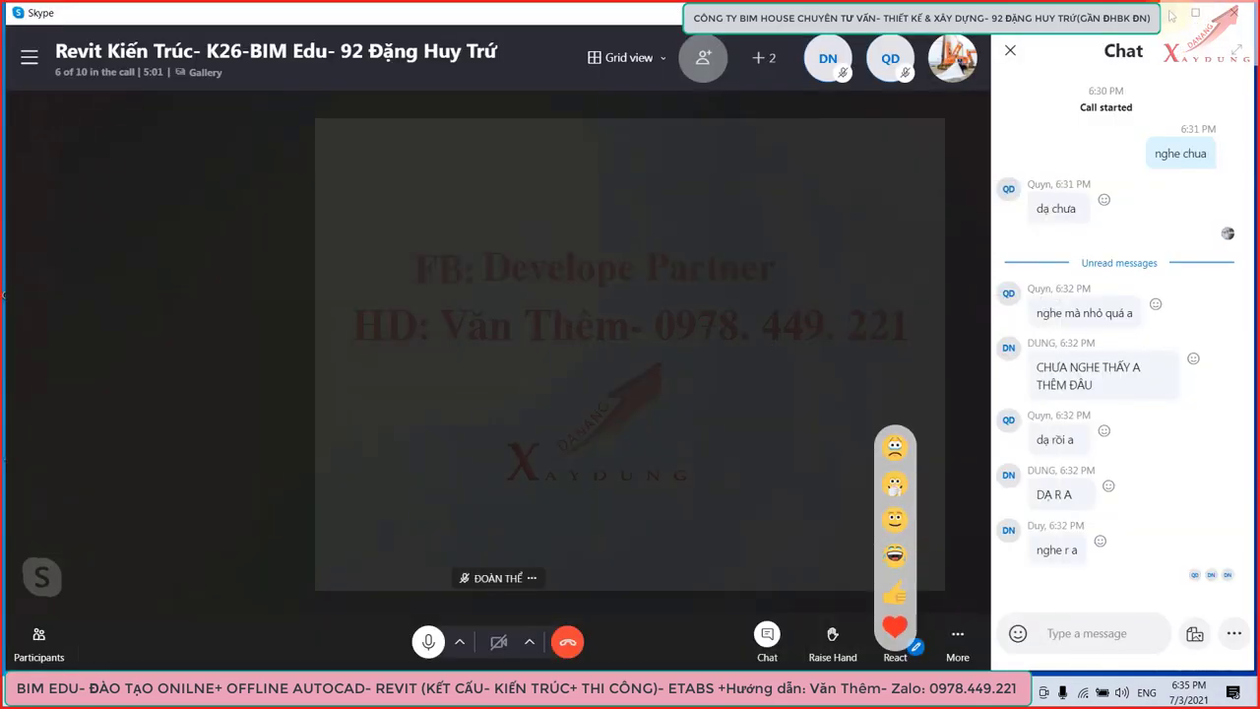
# Minimize Skype, return to Revit, and view the building from the ViewCube's LEFT face
pyautogui.click(1171, 15)
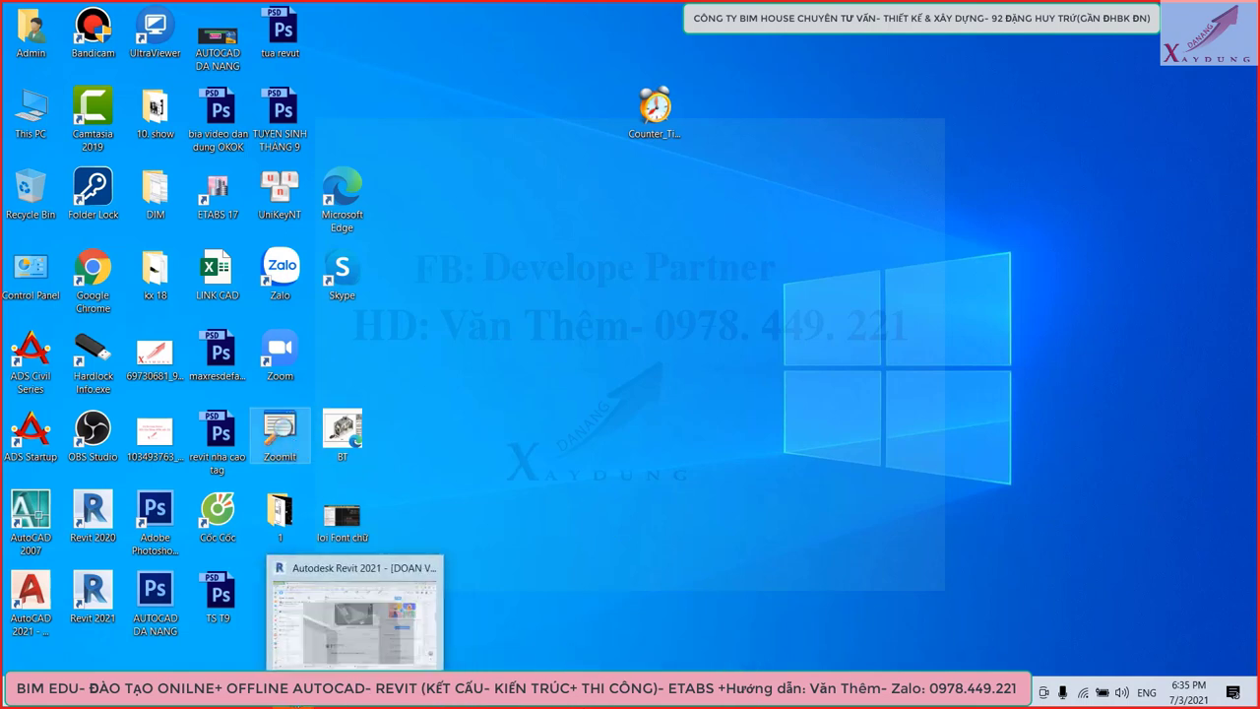
pyautogui.click(306, 697)
pyautogui.moveTo(858, 345)
pyautogui.keyDown('shift'); pyautogui.mouseDown(button='middle')
pyautogui.moveTo(660, 293)
pyautogui.moveTo(733, 390)
pyautogui.mouseUp(button='middle'); pyautogui.keyUp('shift')
pyautogui.click(1018, 228)
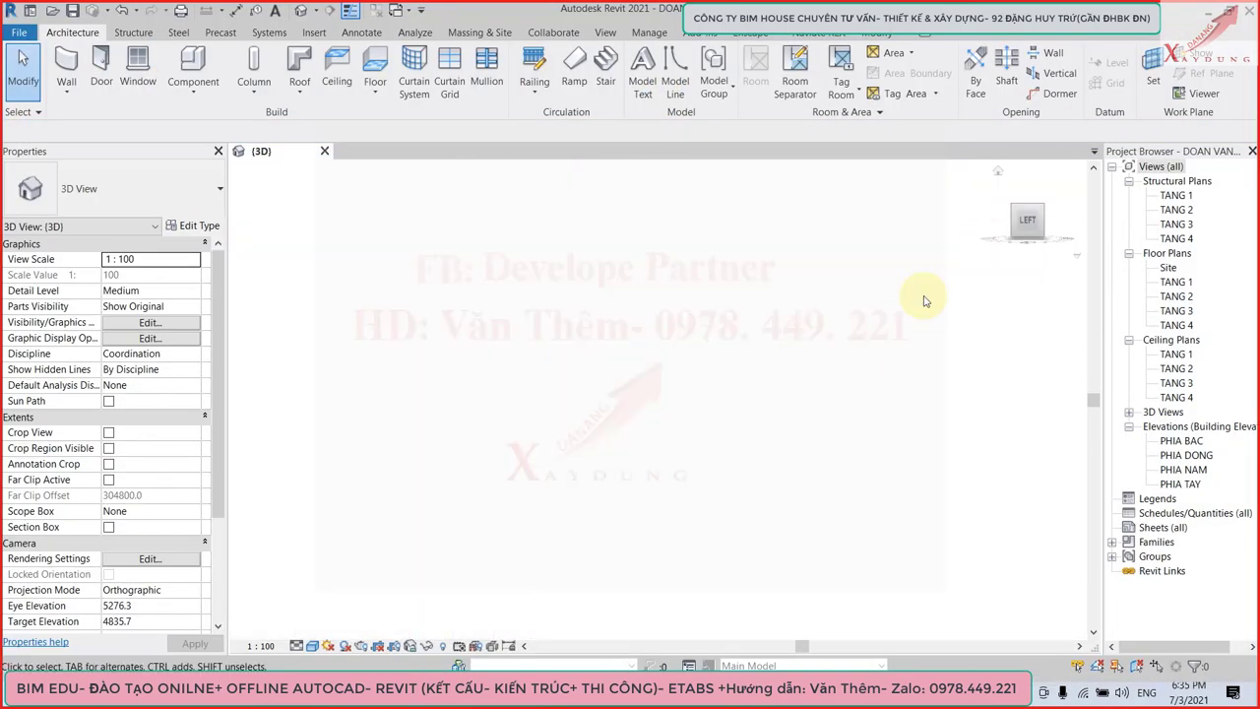
# Turn on the 3D section box and pull its right side inward
pyautogui.click(112, 534)
pyautogui.scroll(2, 796, 442)
pyautogui.scroll(2, 835, 394)
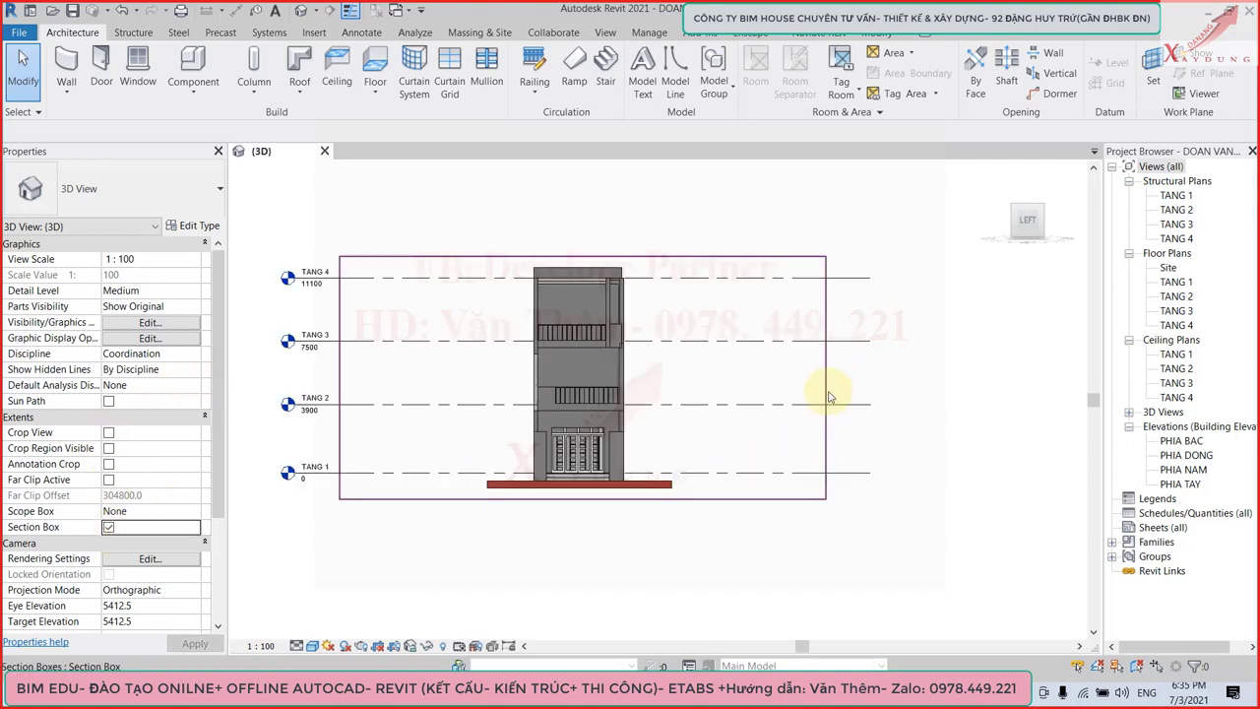
pyautogui.click(825, 389)
pyautogui.moveTo(826, 390); pyautogui.dragTo(617, 403)
# Orbit and zoom in to inspect the walls cut by the section box
pyautogui.moveTo(689, 309)
pyautogui.keyDown('shift'); pyautogui.mouseDown(button='middle')
pyautogui.moveTo(554, 351)
pyautogui.moveTo(386, 317)
pyautogui.moveTo(500, 361)
pyautogui.mouseUp(button='middle'); pyautogui.keyUp('shift')
pyautogui.scroll(3, 368, 348)
pyautogui.scroll(2, 501, 361)
pyautogui.scroll(2, 536, 332)
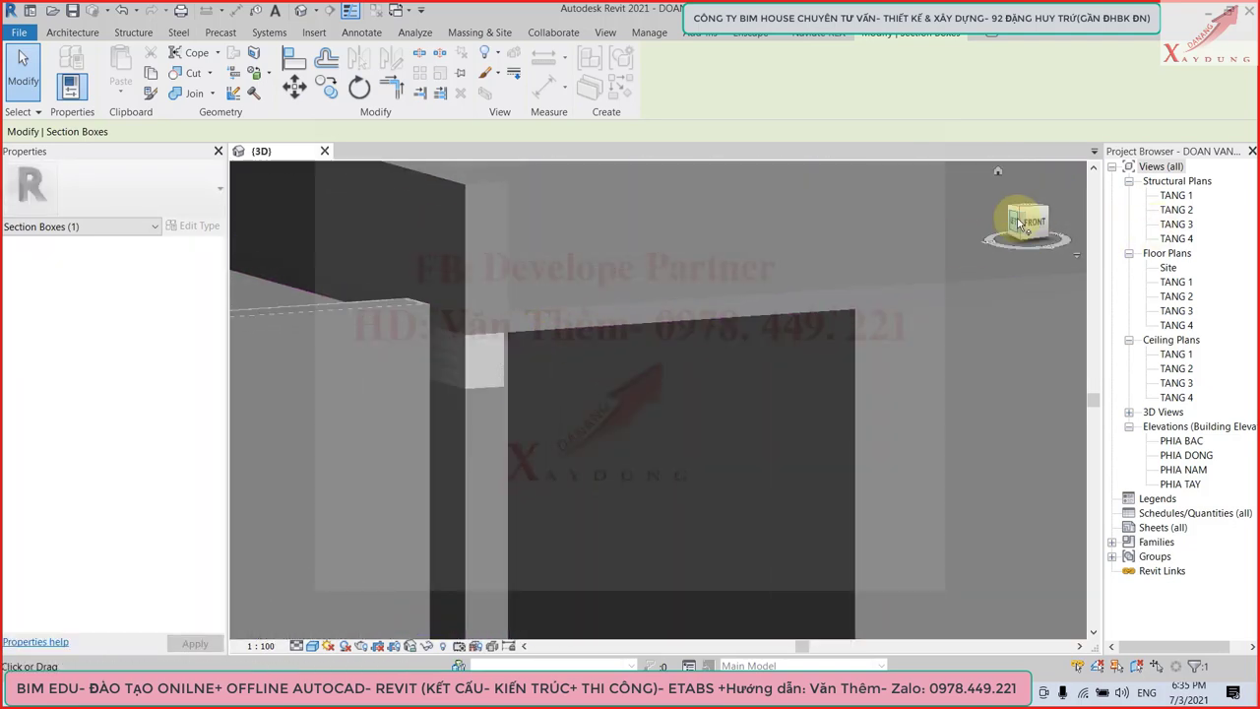
pyautogui.scroll(3, 536, 332)
pyautogui.scroll(-5, 615, 370)
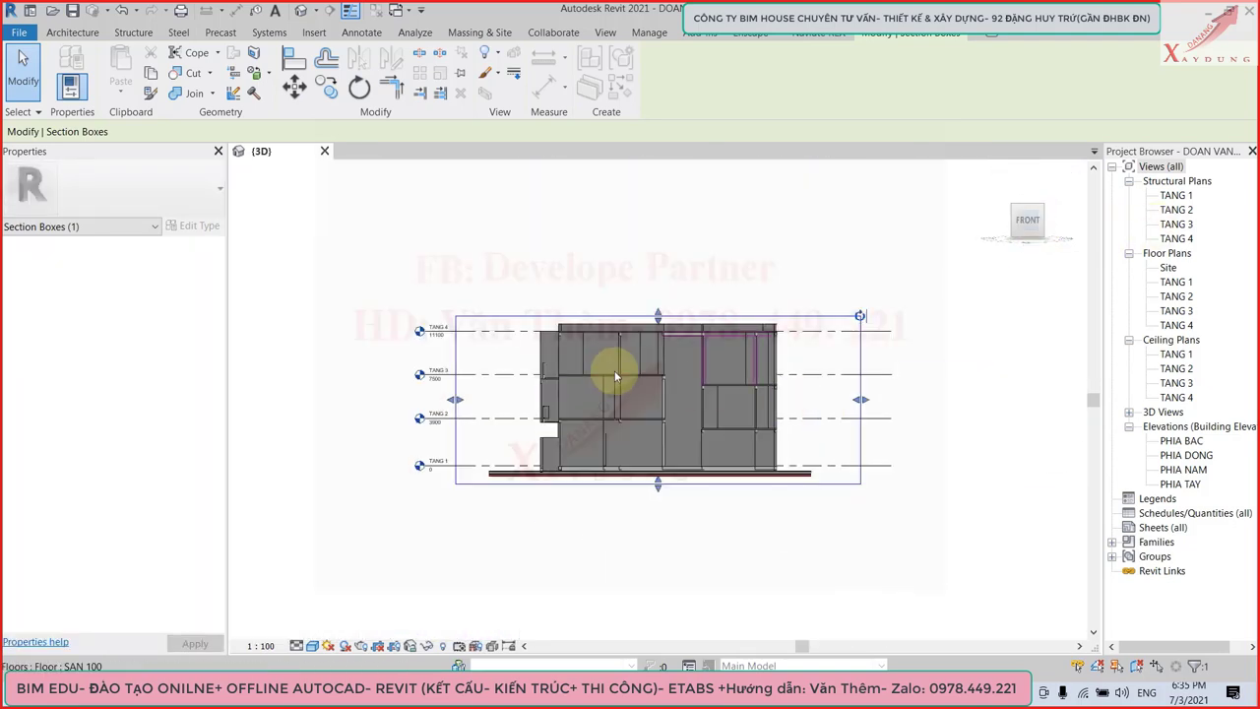
pyautogui.scroll(2, 553, 324)
pyautogui.scroll(2, 526, 264)
pyautogui.scroll(2, 551, 364)
pyautogui.scroll(2, 550, 369)
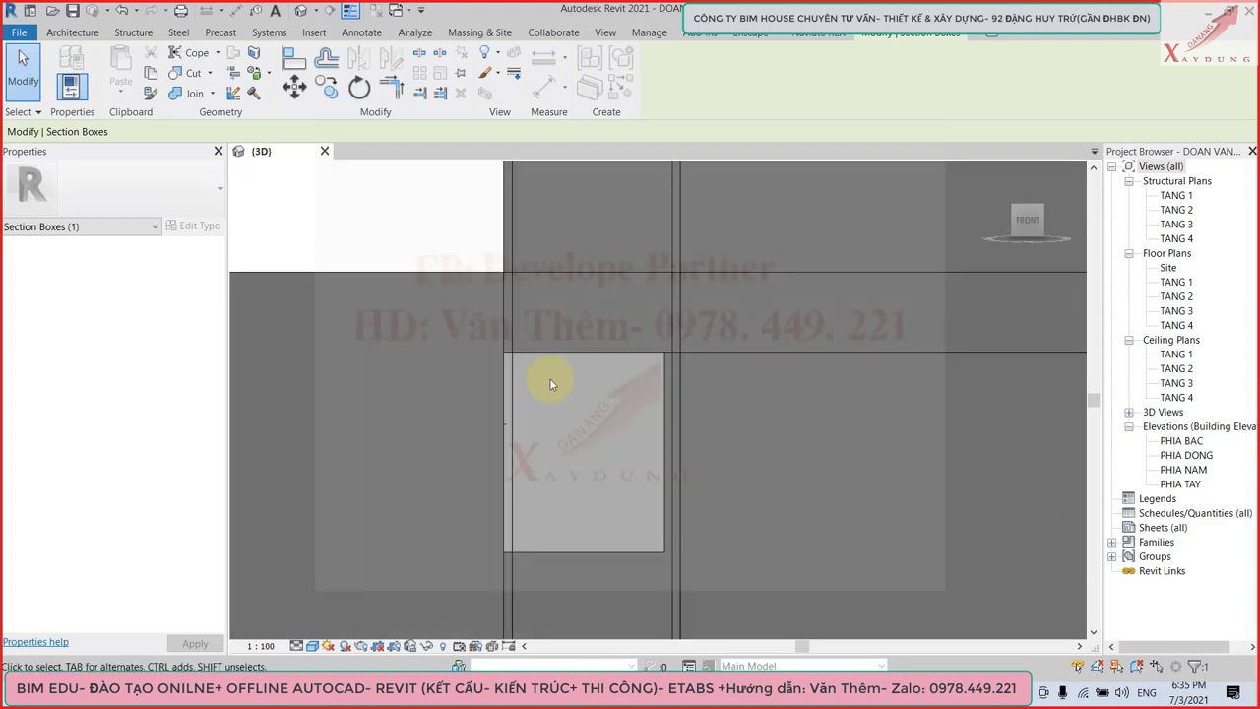
pyautogui.scroll(1, 588, 428)
pyautogui.scroll(2, 620, 463)
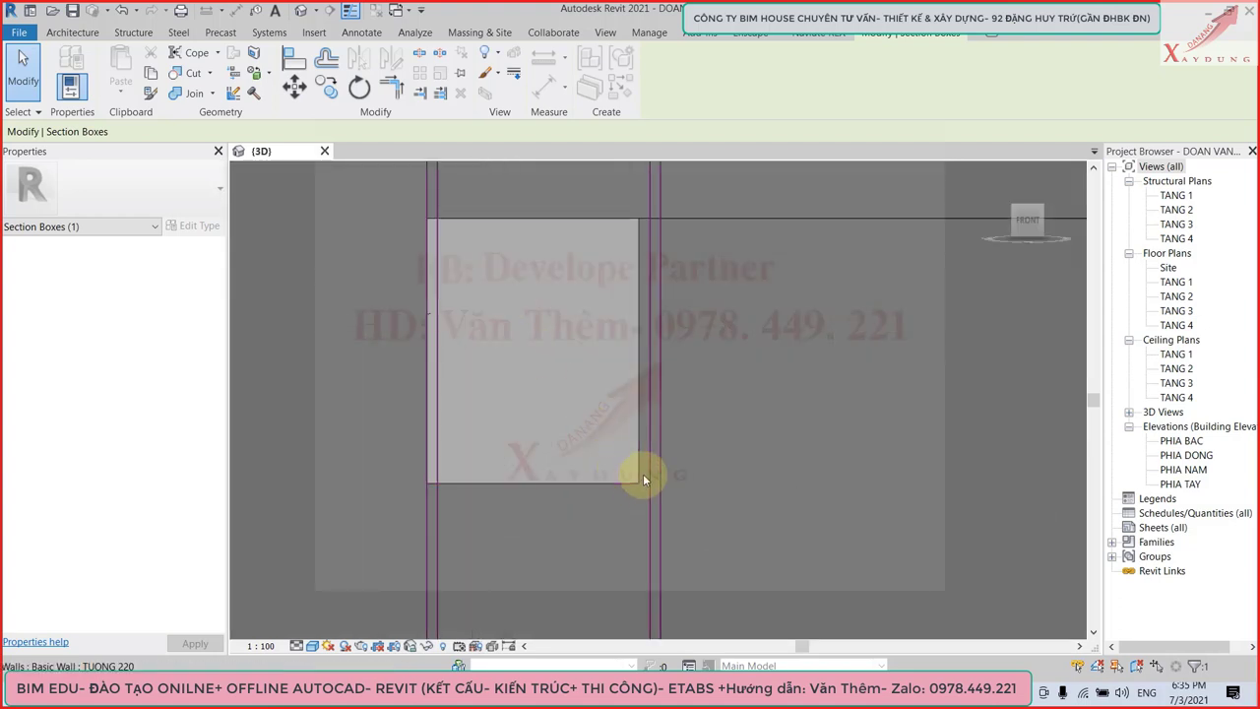
# Select the structural beam and orbit to see the section box at an angle
pyautogui.click(650, 479)
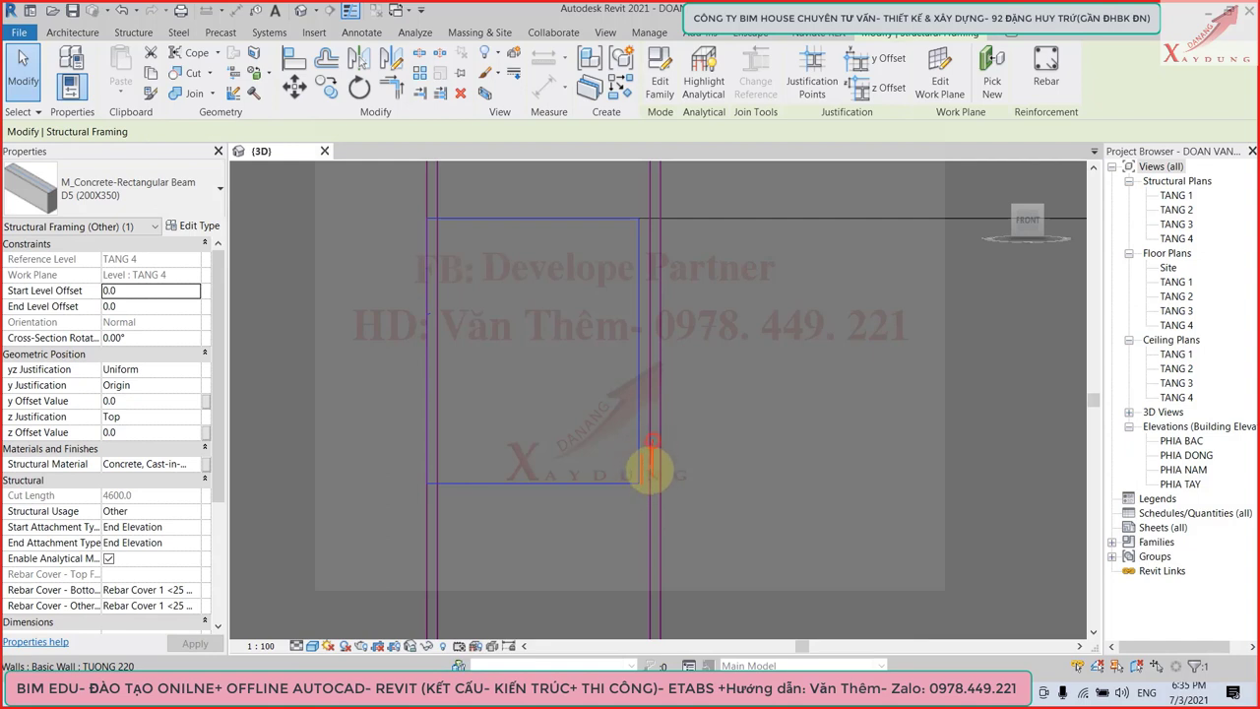
pyautogui.keyDown('shift'); pyautogui.moveTo(655, 398); pyautogui.dragTo(1077, 253, button='middle'); pyautogui.keyUp('shift')
pyautogui.press('Escape')
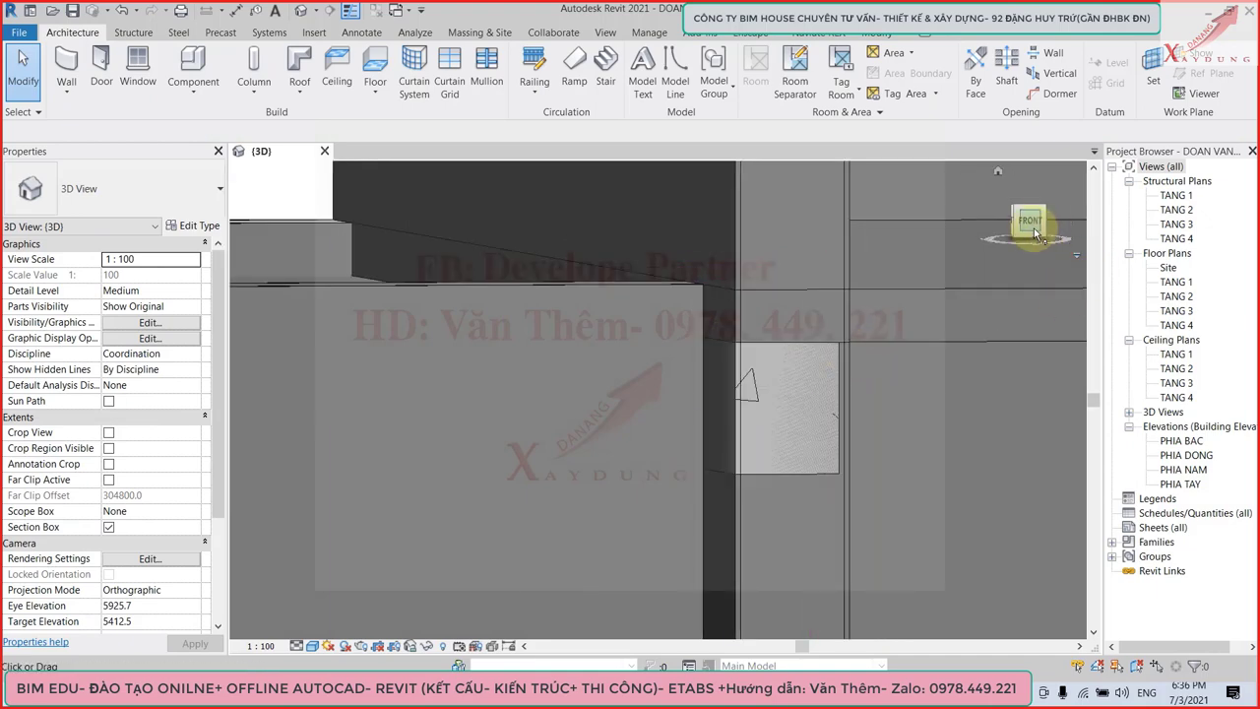
# View the building from the ViewCube's FRONT face, zoomed to show levels TANG 1–4
pyautogui.click(1033, 228)
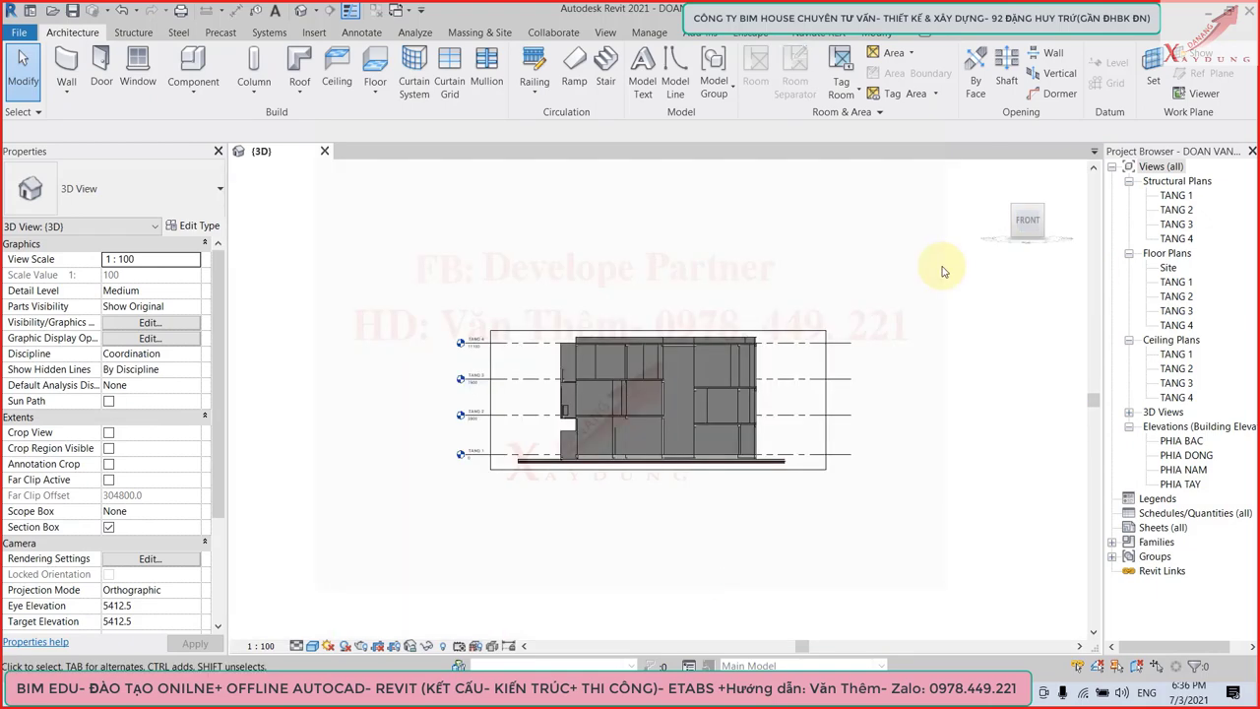
pyautogui.scroll(2, 577, 371)
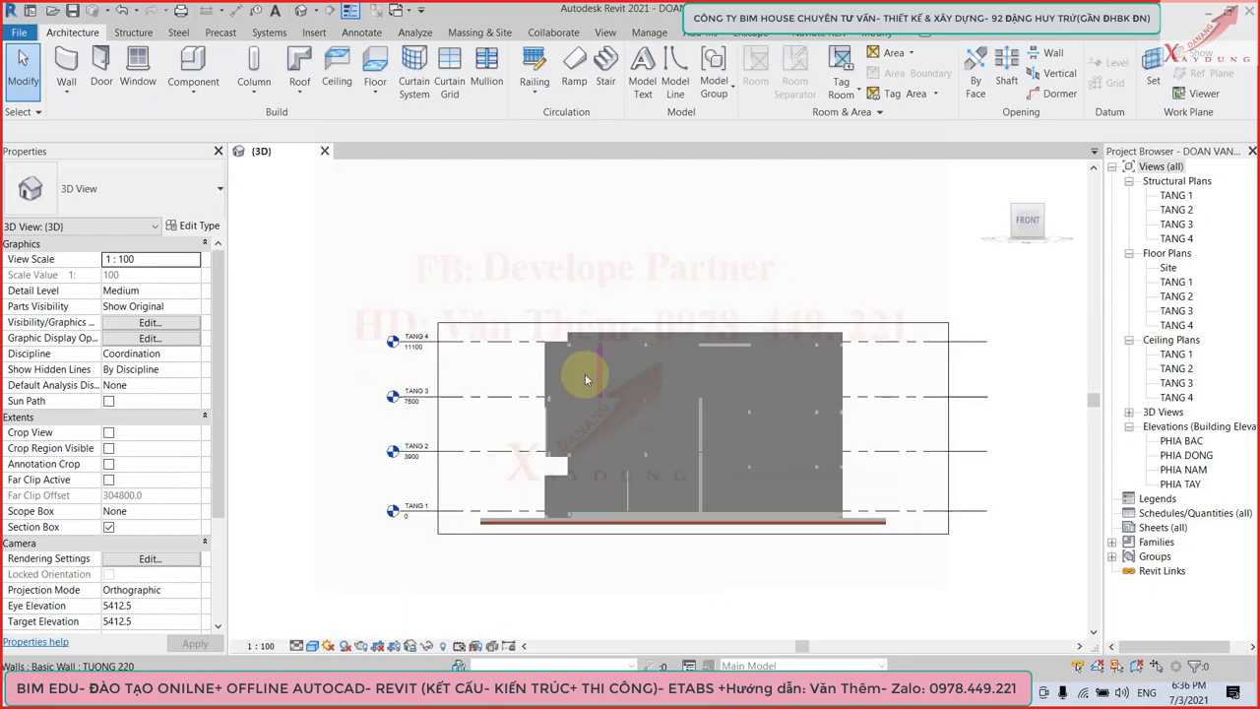
pyautogui.scroll(3, 565, 348)
pyautogui.scroll(2, 557, 311)
pyautogui.scroll(-5, 556, 298)
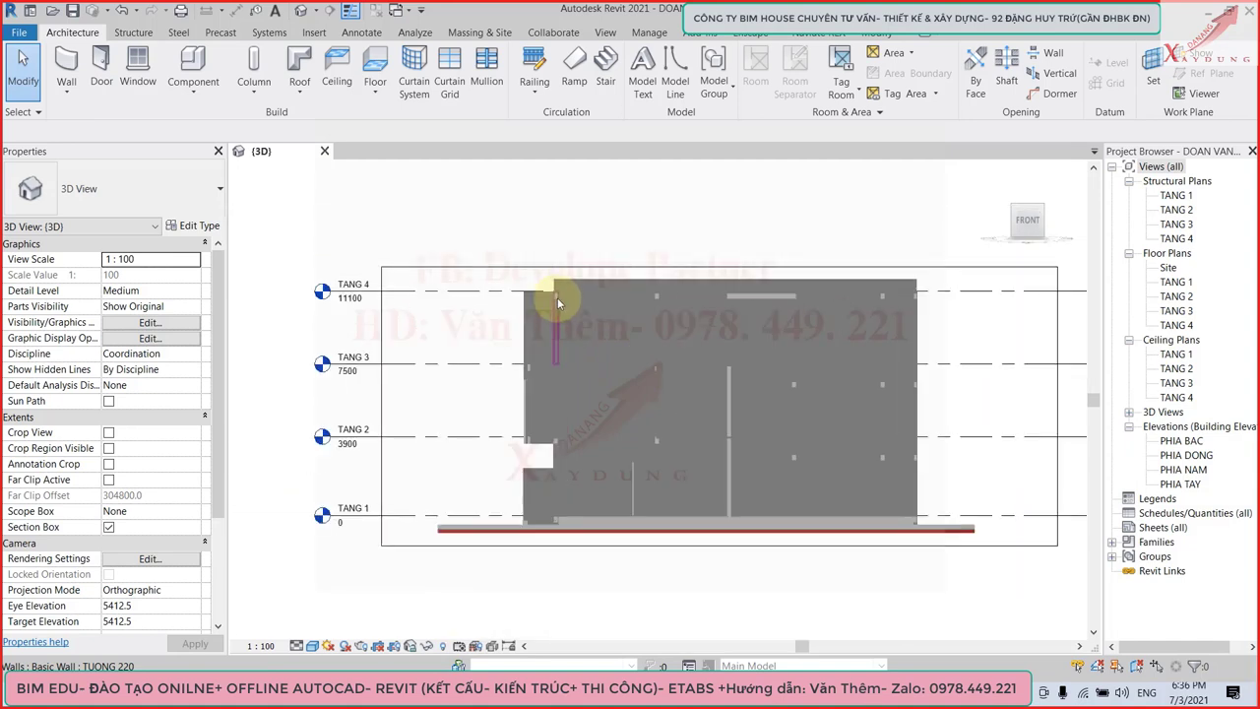
# Open the TANG 4 floor plan and display it at Fine detail with Shaded visual style
pyautogui.doubleClick(1175, 326)
pyautogui.scroll(3, 558, 392)
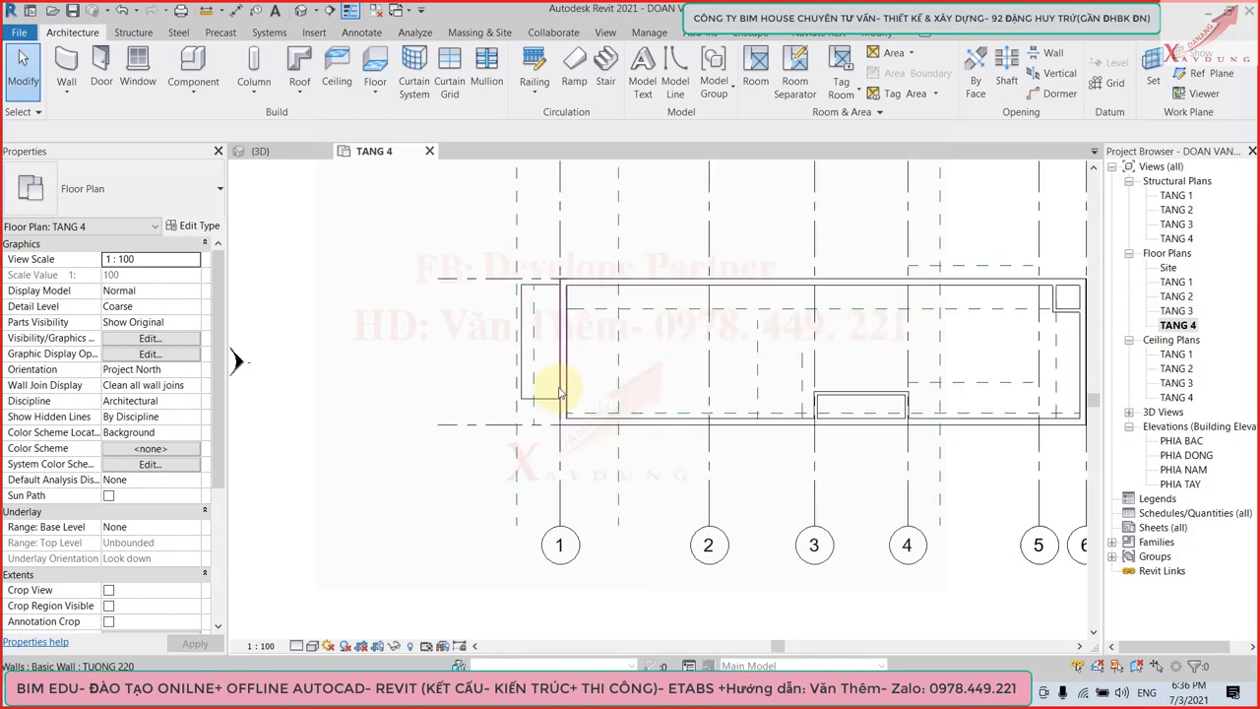
pyautogui.scroll(3, 558, 392)
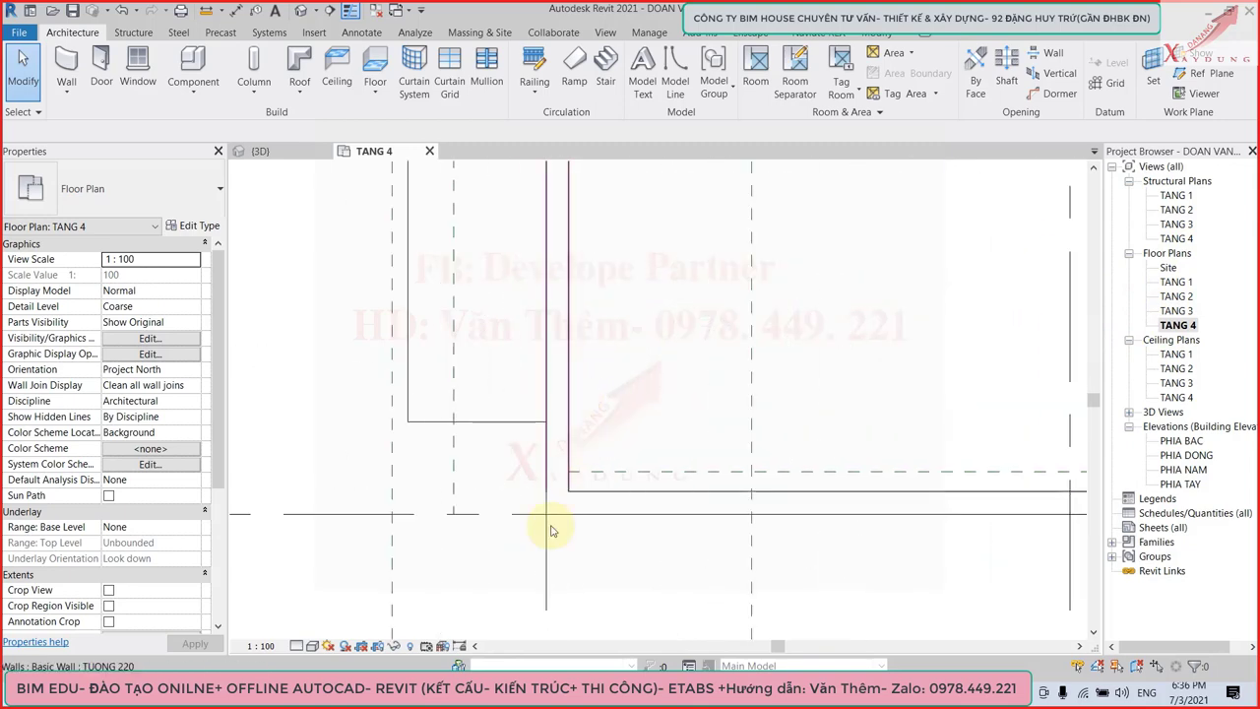
pyautogui.click(295, 646)
pyautogui.click(313, 629)
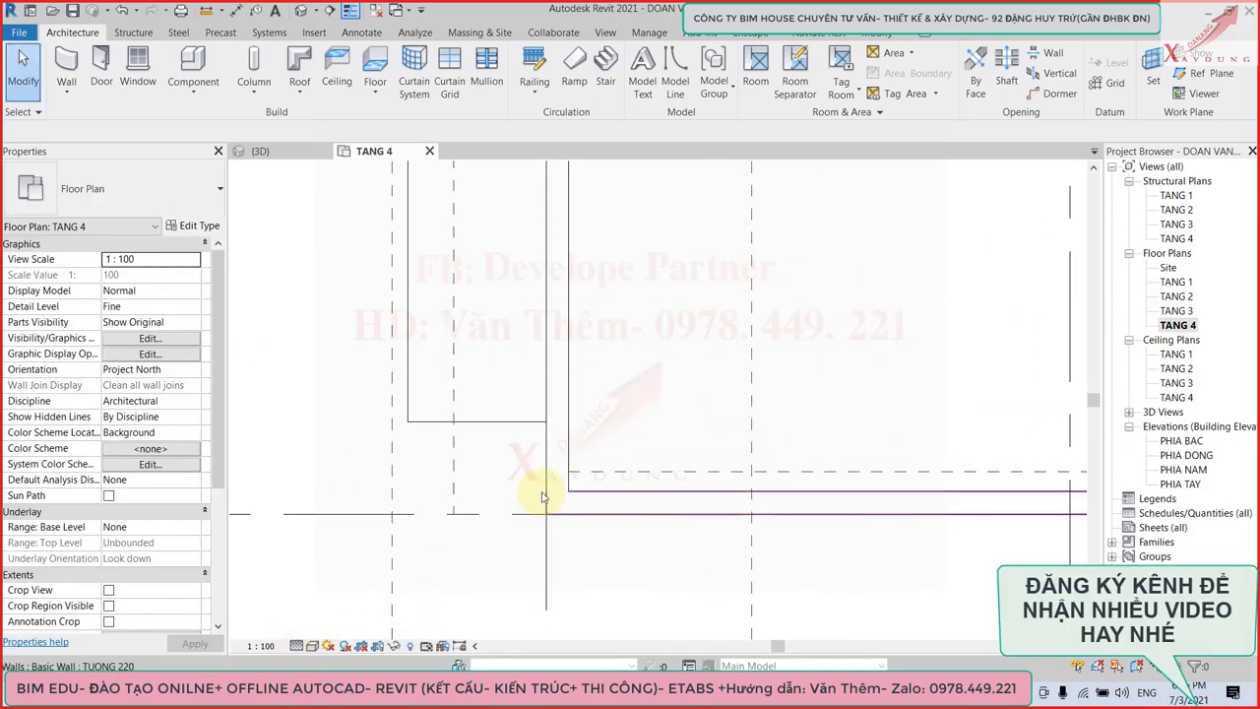
pyautogui.click(311, 646)
pyautogui.click(364, 614)
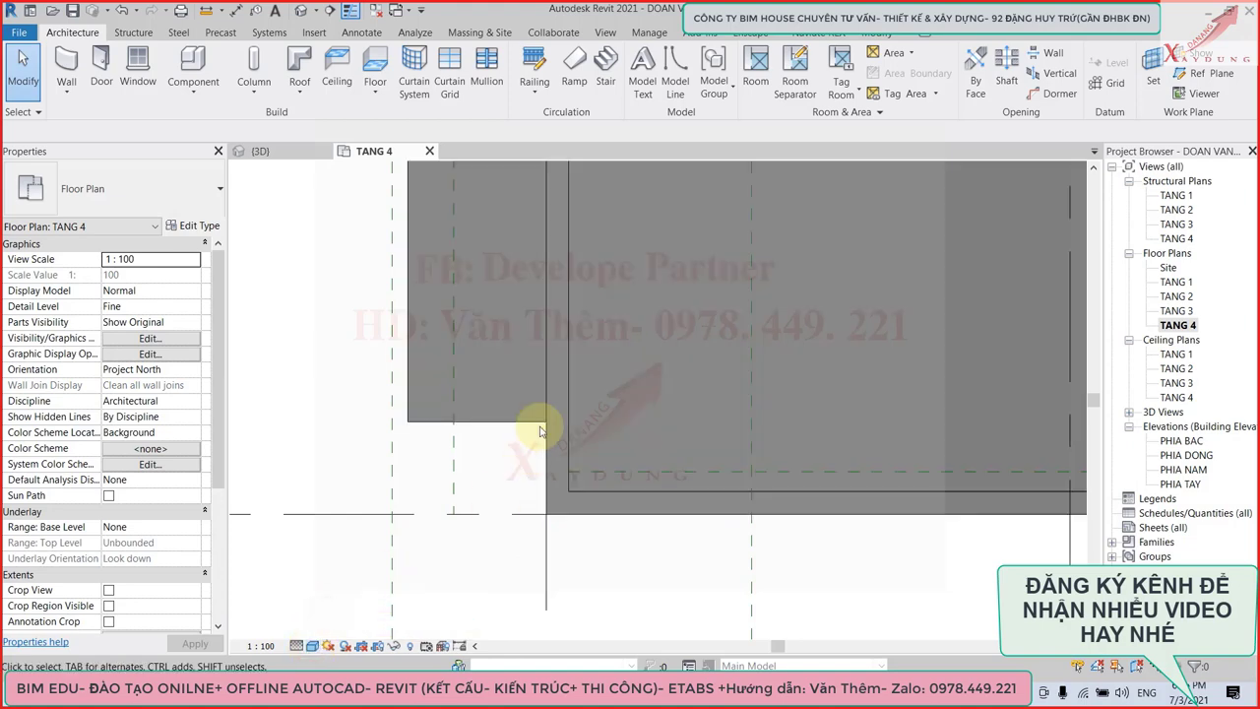
# Select the vertical TUONG 220 wall to check its 600.0 unconnected height, then deselect it
pyautogui.click(553, 342)
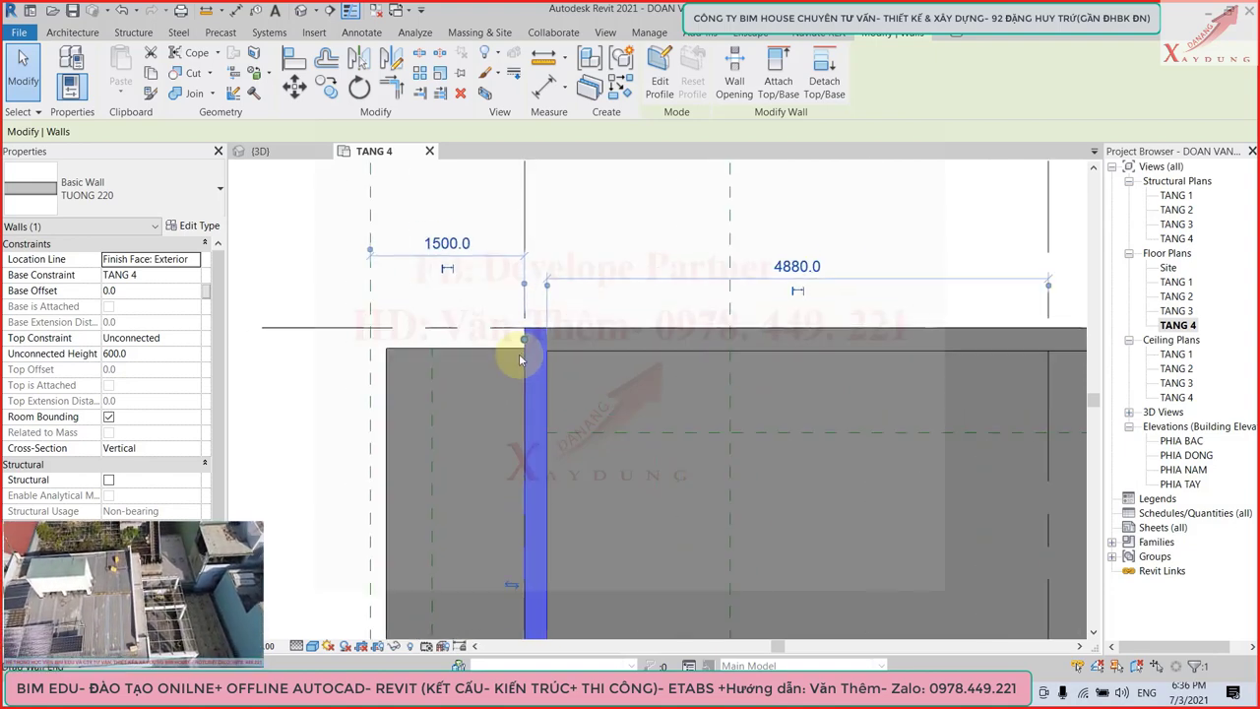
pyautogui.press('Escape')
pyautogui.scroll(-5, 551, 504)
pyautogui.scroll(3, 551, 501)
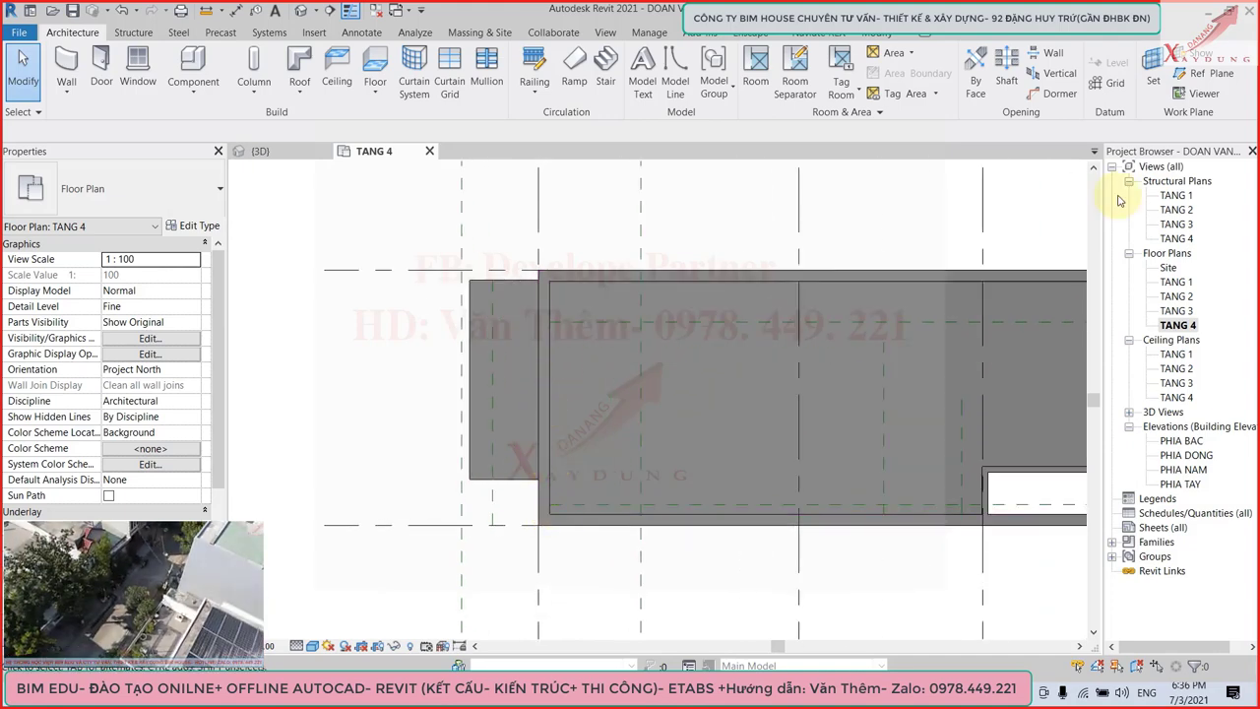
# Open the TANG 4 structural plan, select the slab-edge wall, and open Temporary Hide/Isolate
pyautogui.doubleClick(1177, 238)
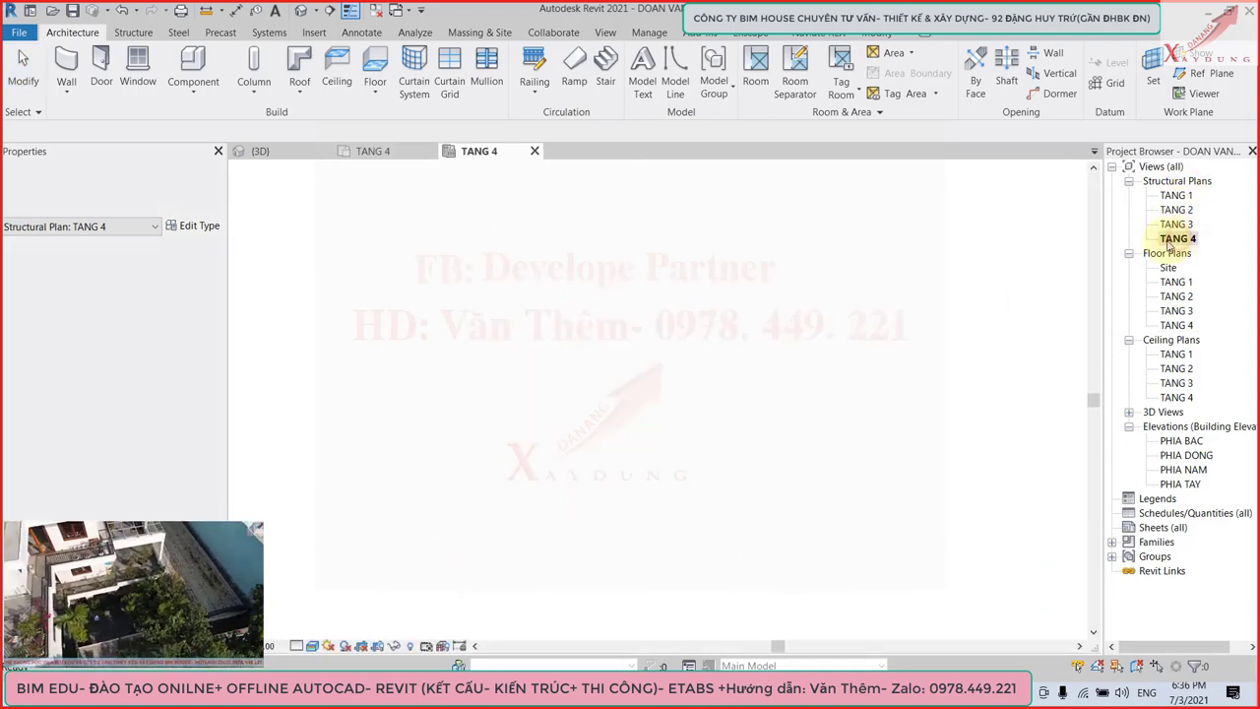
pyautogui.scroll(5, 538, 289)
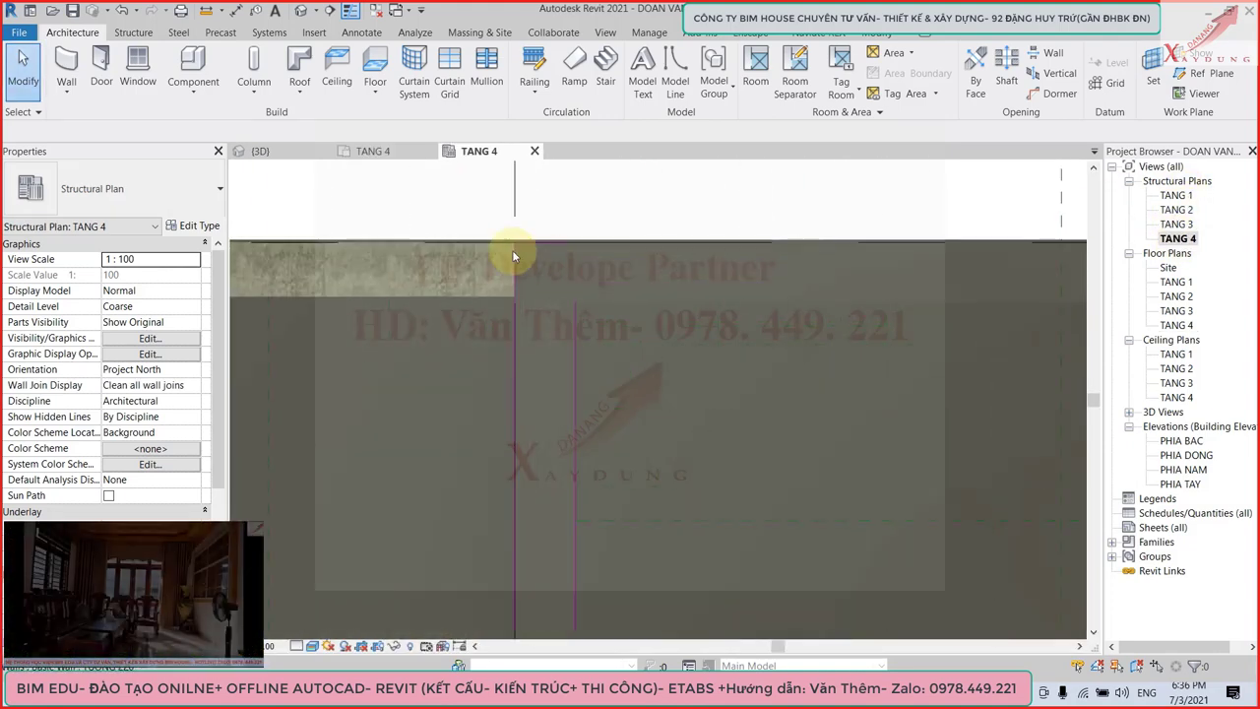
pyautogui.click(518, 302)
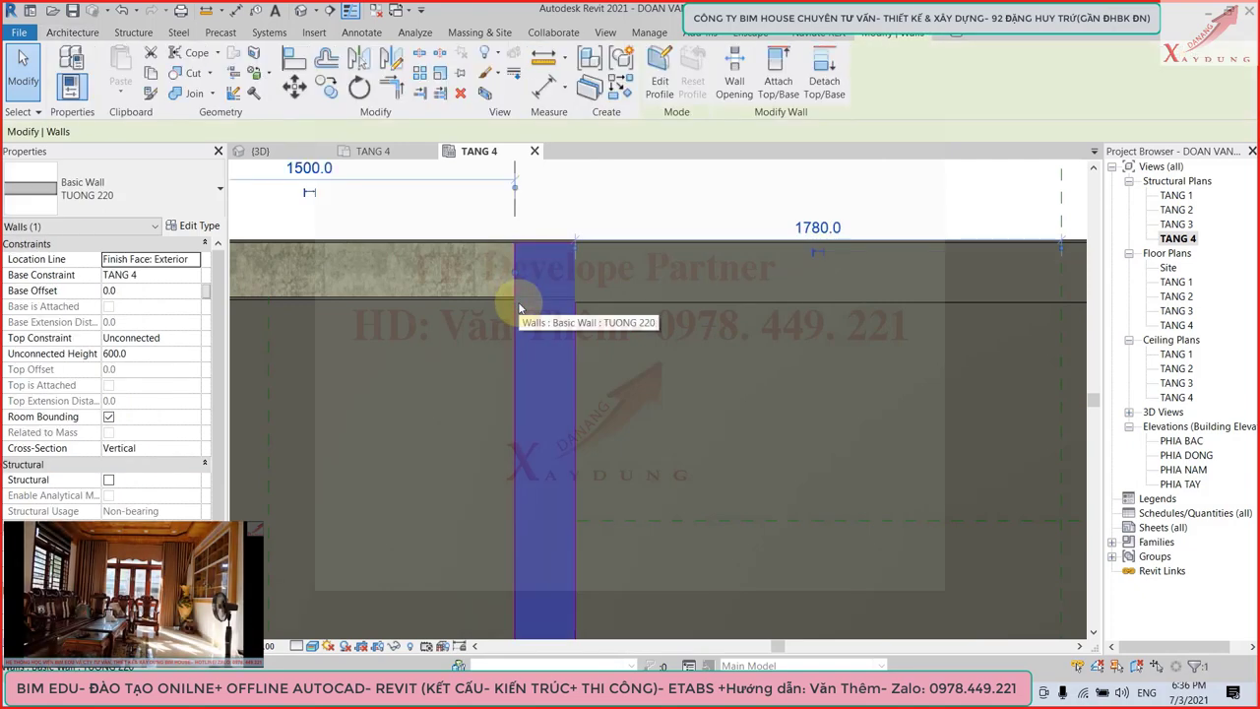
pyautogui.press('Escape')
pyautogui.scroll(-2, 509, 315)
pyautogui.moveTo(488, 337); pyautogui.dragTo(511, 382, button='middle')
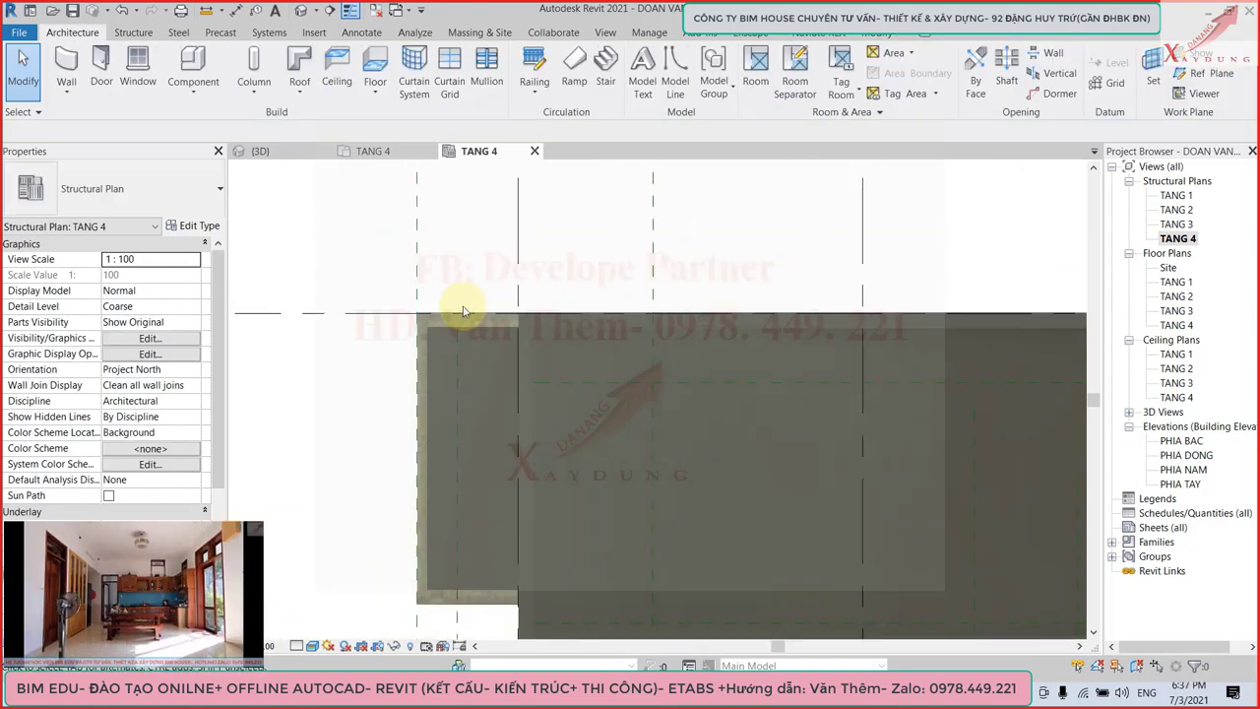
pyautogui.click(547, 374)
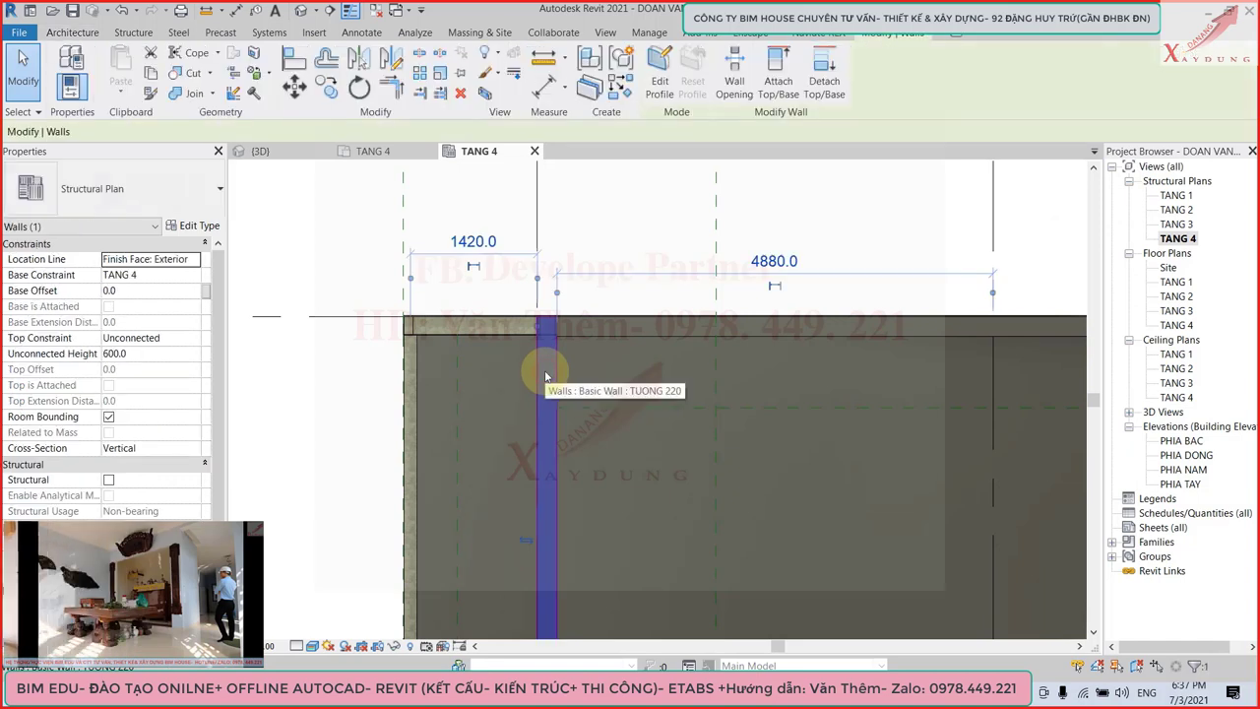
pyautogui.click(399, 649)
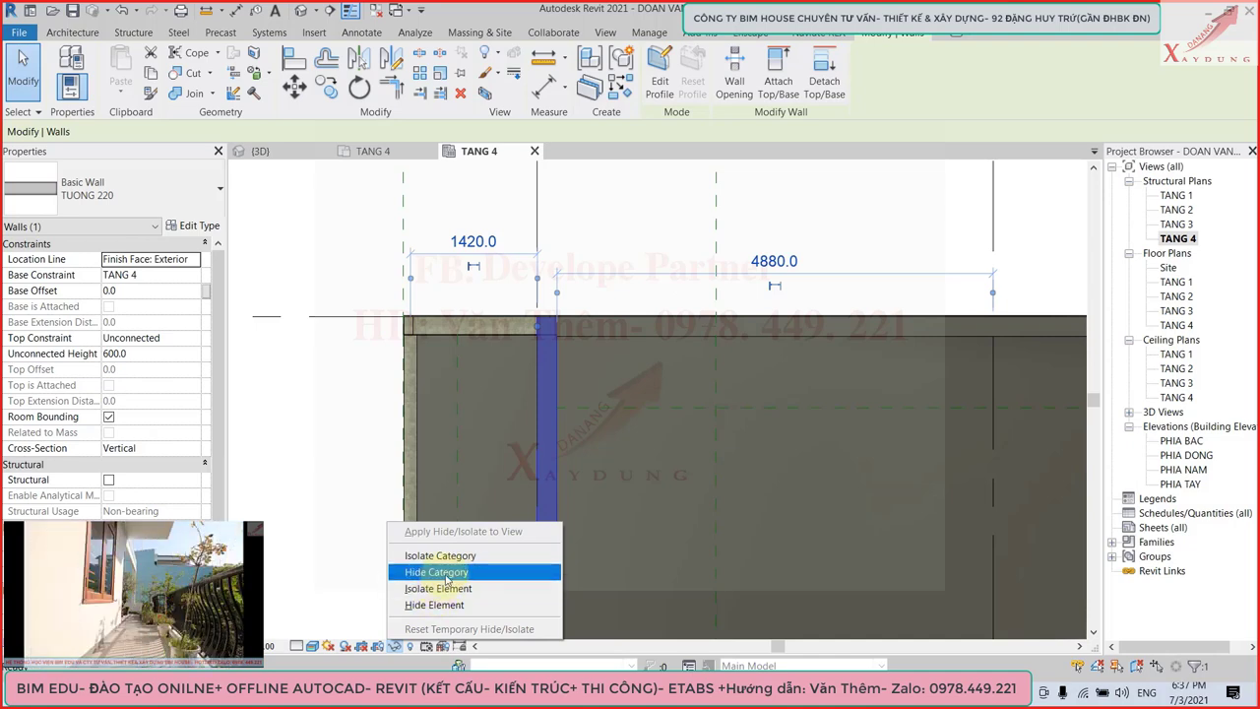
# Hide the Walls category, then select floor SAN 100 and hide the Floors category
pyautogui.click(447, 575)
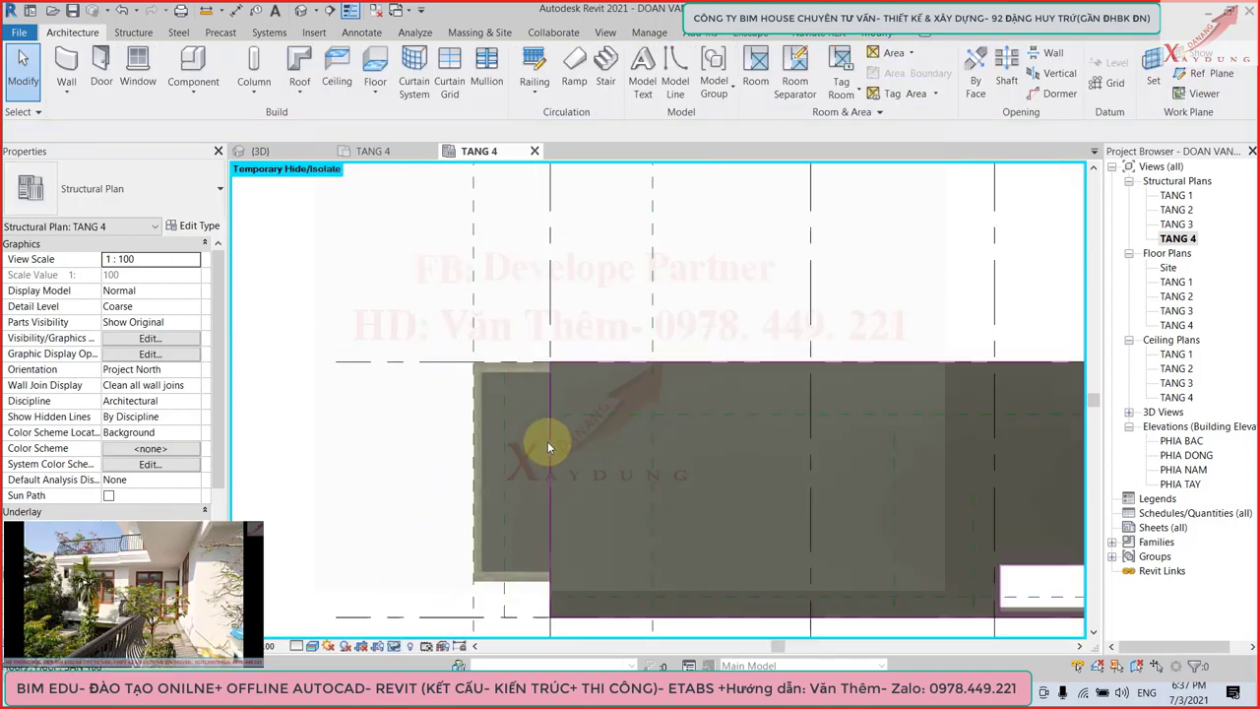
pyautogui.scroll(-2, 548, 441)
pyautogui.moveTo(547, 449)
pyautogui.mouseDown(button='middle')
pyautogui.moveTo(520, 407)
pyautogui.moveTo(521, 345)
pyautogui.mouseUp(button='middle')
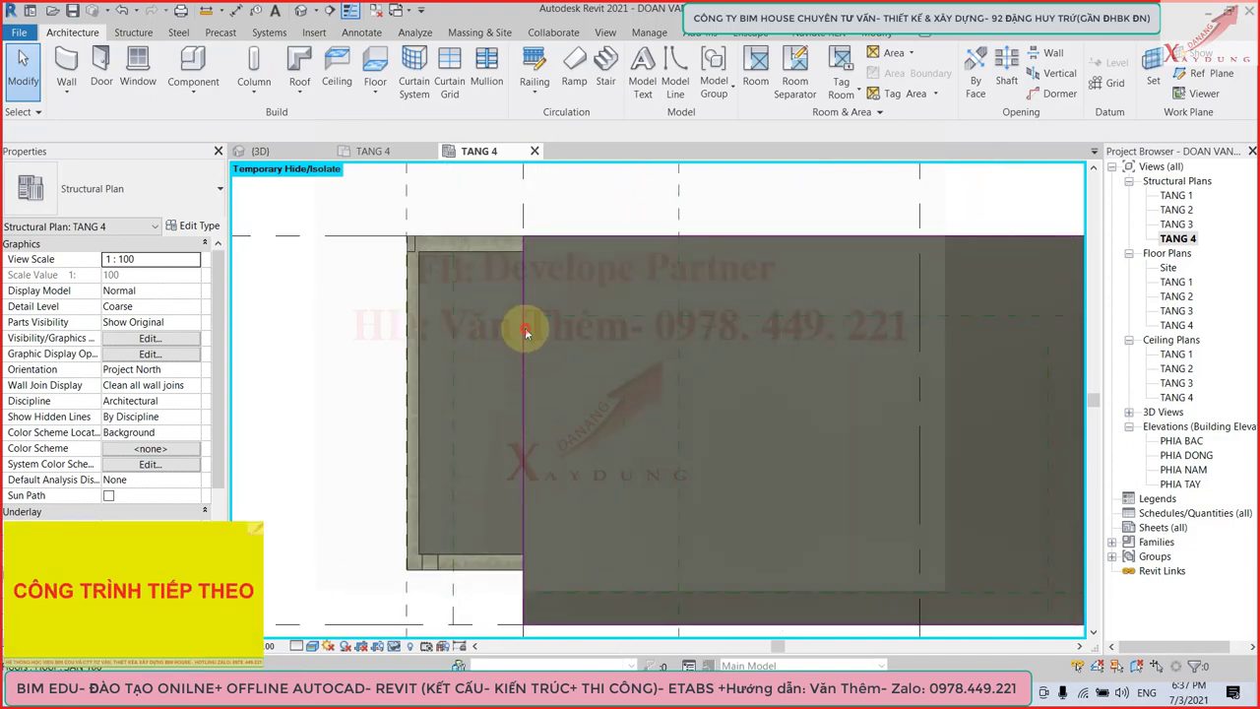
pyautogui.click(521, 333)
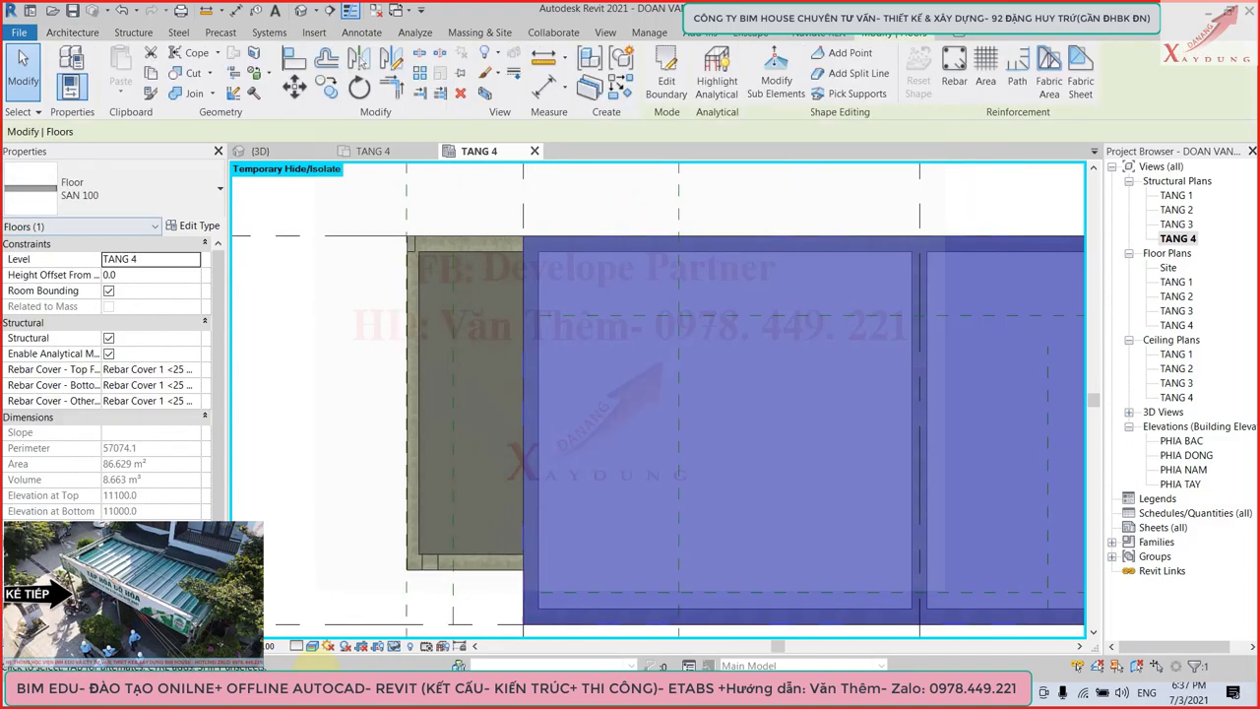
pyautogui.click(394, 646)
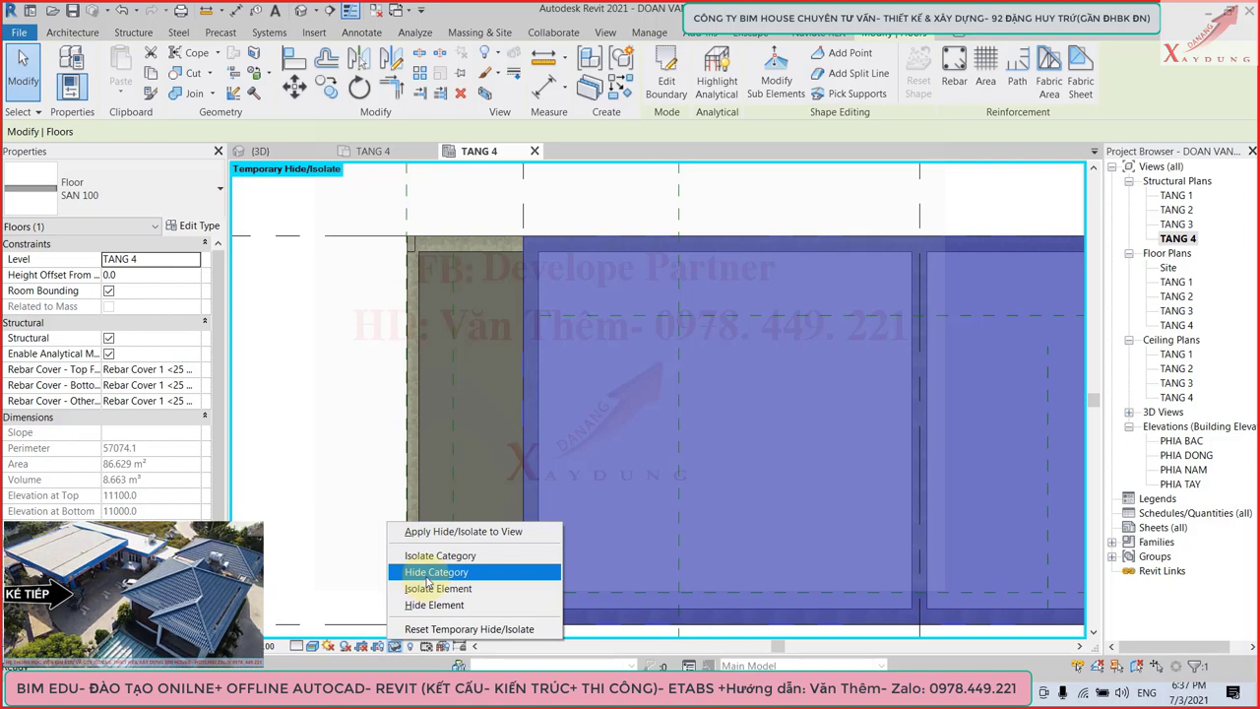
pyautogui.click(429, 575)
# Zoom in and select the vertical concrete beam to inspect it, then clear the selection
pyautogui.scroll(3, 552, 295)
pyautogui.scroll(1, 556, 335)
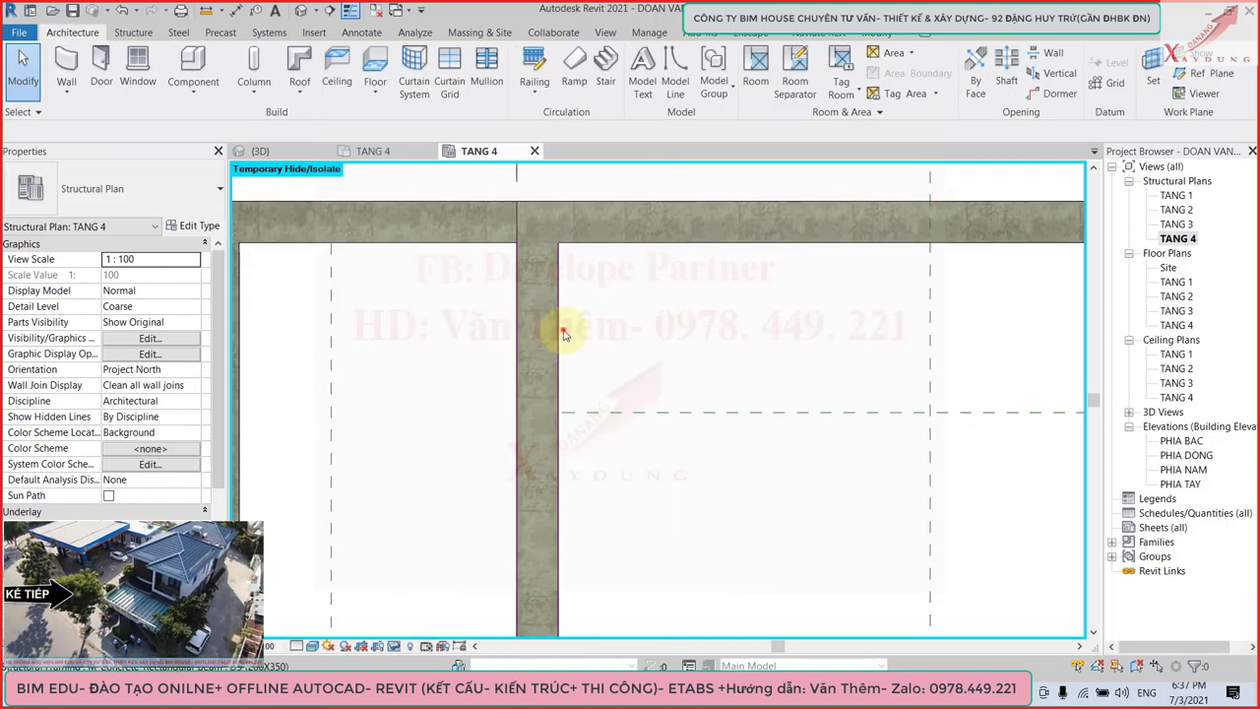
pyautogui.click(563, 335)
pyautogui.scroll(2, 561, 325)
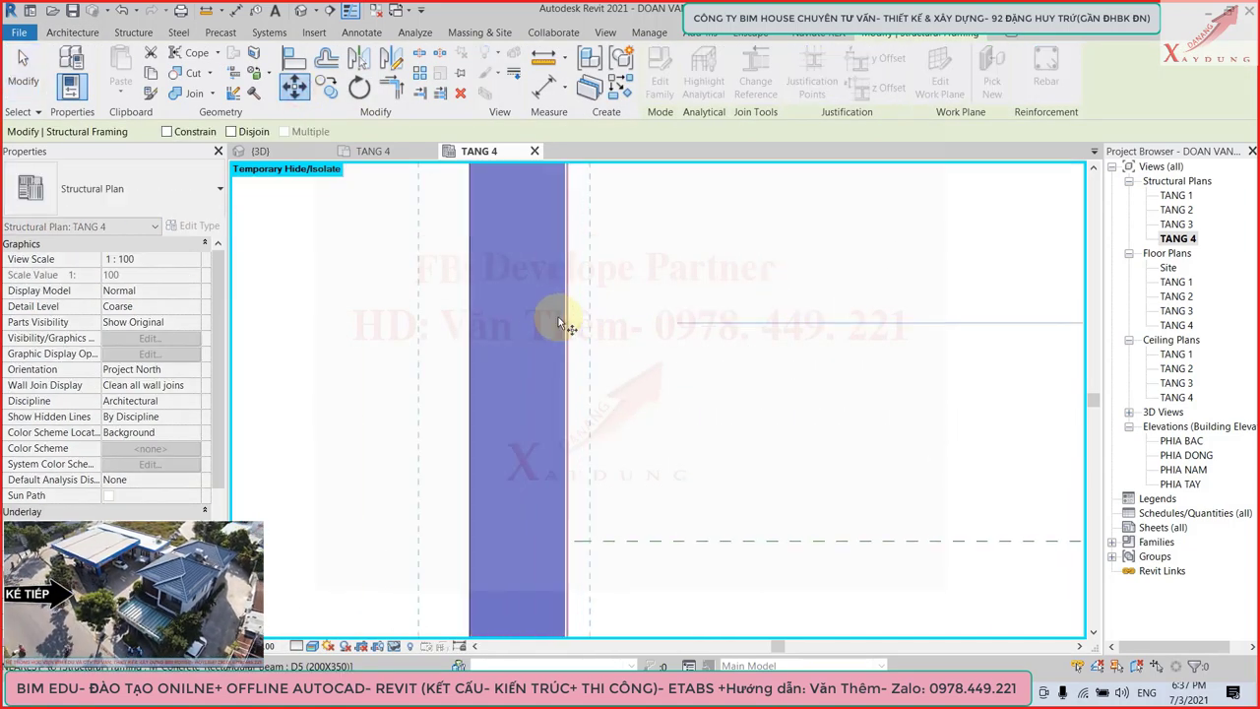
pyautogui.scroll(1, 563, 325)
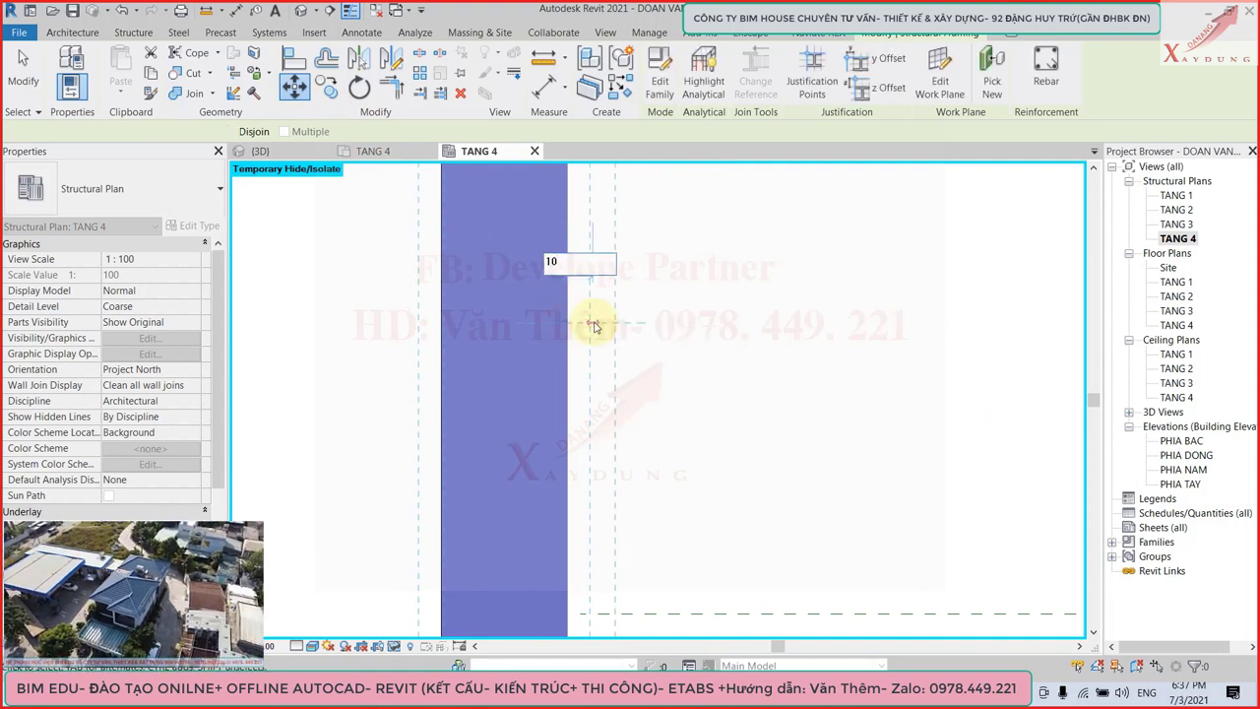
pyautogui.click(595, 326)
pyautogui.press('Escape')
pyautogui.press('Escape')
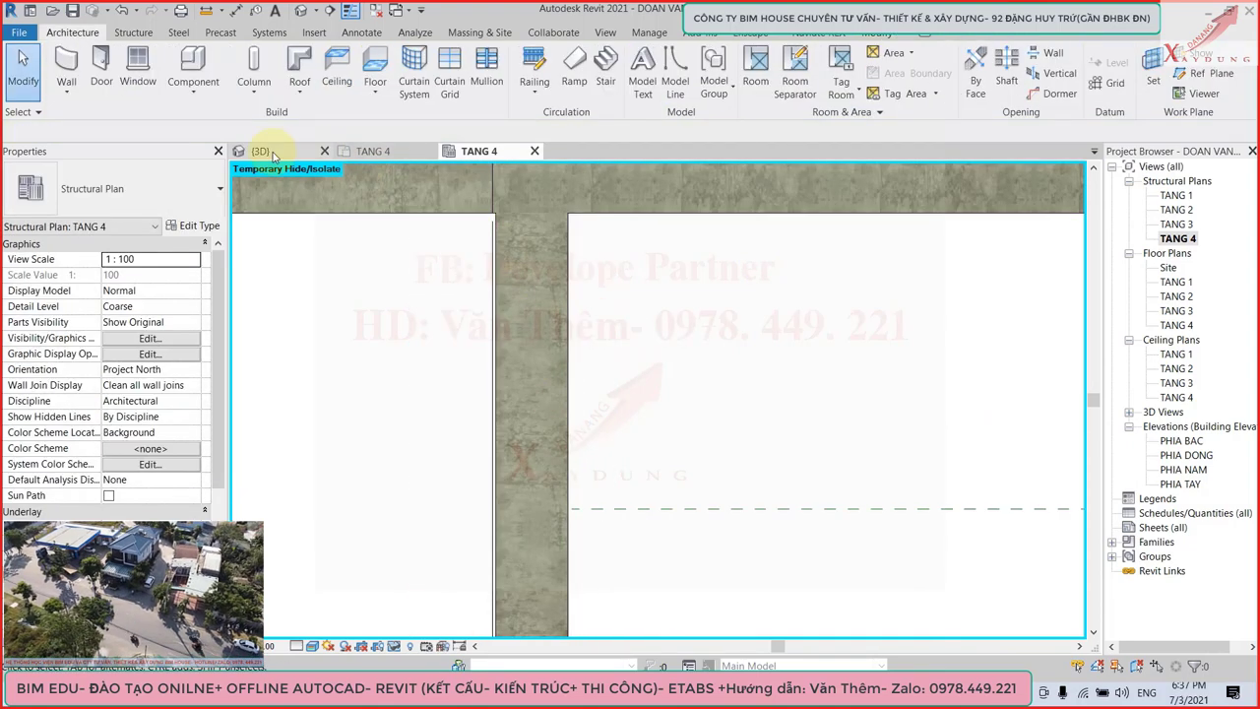
# Return to the {3D} view, then zoom and orbit to see the wall corners
pyautogui.click(274, 155)
pyautogui.scroll(3, 532, 315)
pyautogui.scroll(2, 561, 296)
pyautogui.scroll(2, 571, 325)
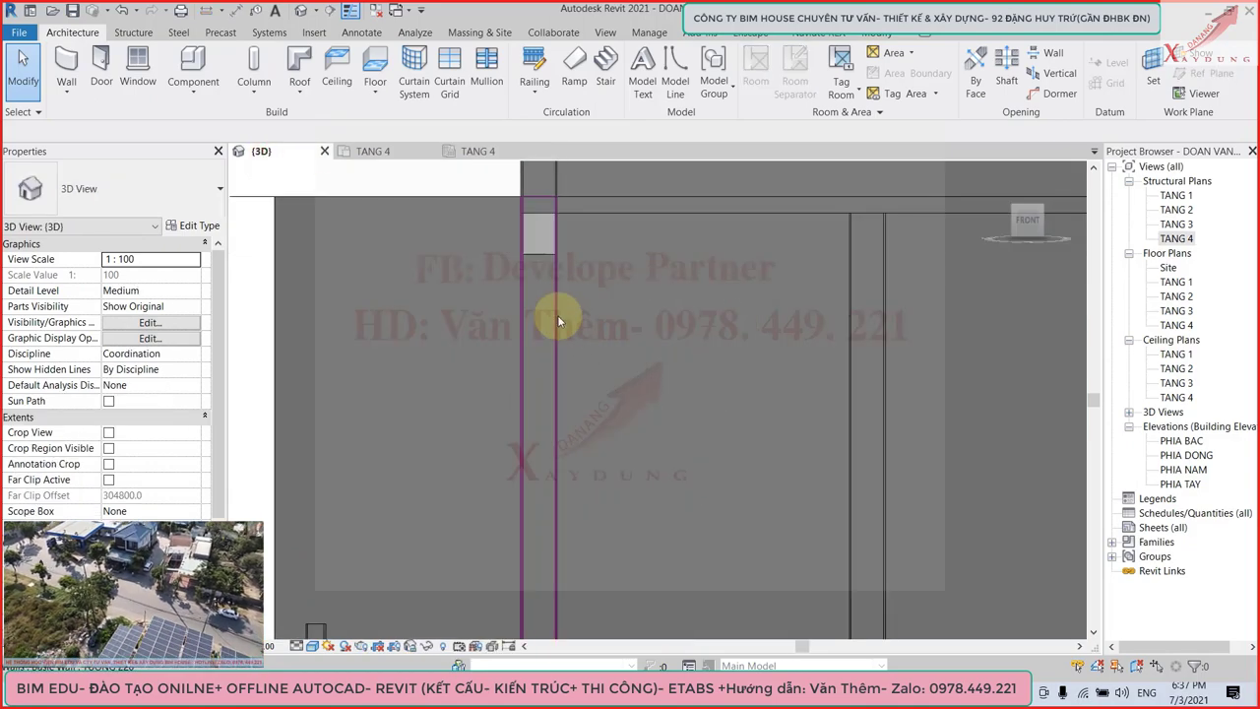
pyautogui.keyDown('shift'); pyautogui.moveTo(558, 315); pyautogui.dragTo(546, 445, button='middle'); pyautogui.keyUp('shift')
# Select the beam above the wall, start then cancel Join Geometry, and orbit to a wall corner
pyautogui.click(557, 429)
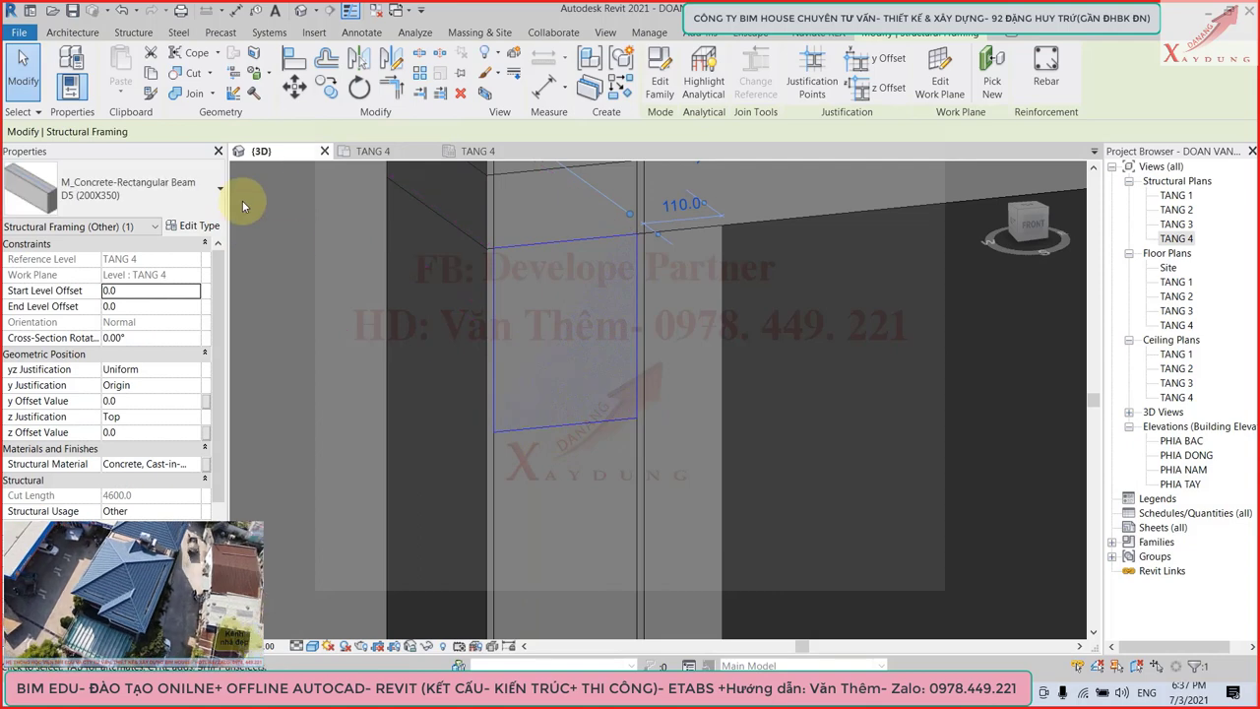
pyautogui.click(192, 95)
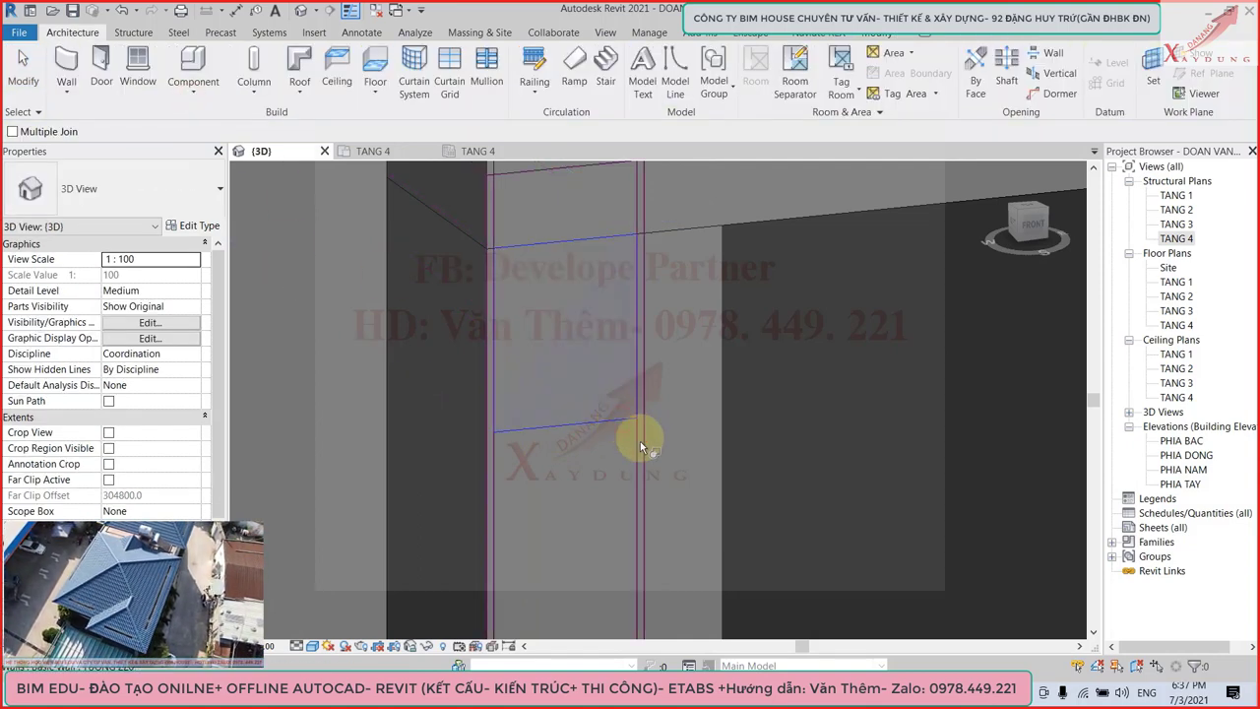
pyautogui.moveTo(634, 443)
pyautogui.keyDown('shift'); pyautogui.mouseDown(button='middle')
pyautogui.moveTo(723, 525)
pyautogui.moveTo(736, 440)
pyautogui.moveTo(554, 400)
pyautogui.mouseUp(button='middle'); pyautogui.keyUp('shift')
pyautogui.press('Escape')
pyautogui.scroll(-3, 555, 400)
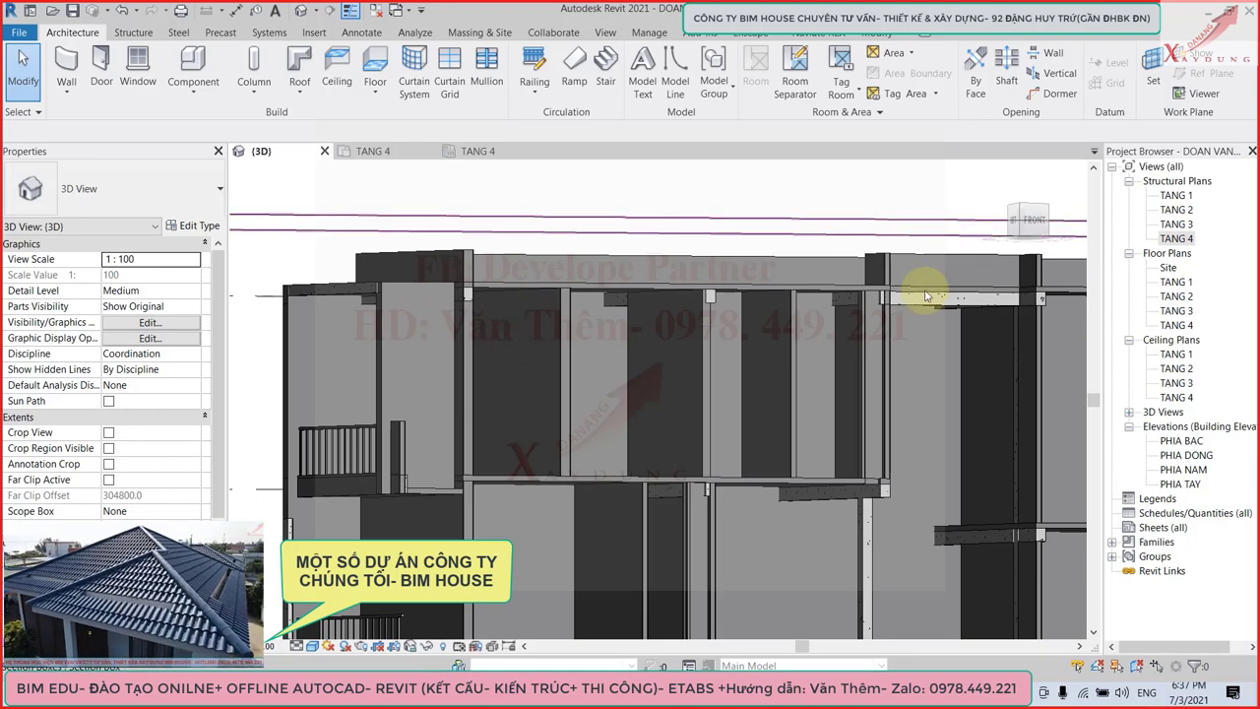
pyautogui.moveTo(925, 295)
pyautogui.keyDown('shift'); pyautogui.mouseDown(button='middle')
pyautogui.moveTo(725, 473)
pyautogui.moveTo(669, 423)
pyautogui.moveTo(591, 480)
pyautogui.moveTo(495, 380)
pyautogui.moveTo(483, 394)
pyautogui.moveTo(648, 495)
pyautogui.moveTo(630, 472)
pyautogui.moveTo(726, 416)
pyautogui.moveTo(611, 366)
pyautogui.mouseUp(button='middle'); pyautogui.keyUp('shift')
pyautogui.moveTo(642, 459)
pyautogui.keyDown('shift'); pyautogui.mouseDown(button='middle')
pyautogui.moveTo(563, 492)
pyautogui.moveTo(626, 311)
pyautogui.moveTo(646, 321)
pyautogui.mouseUp(button='middle'); pyautogui.keyUp('shift')
# Join the beam above the wall corner with the column using Join Geometry
pyautogui.click(685, 326)
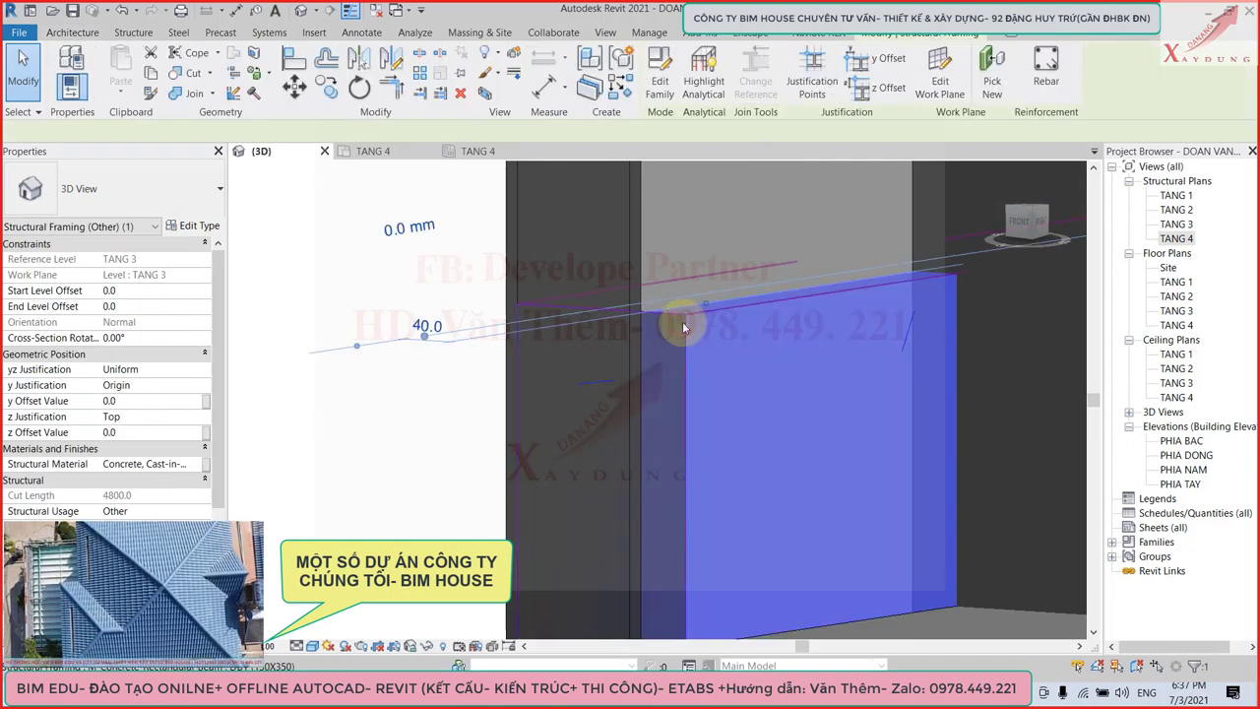
pyautogui.click(197, 94)
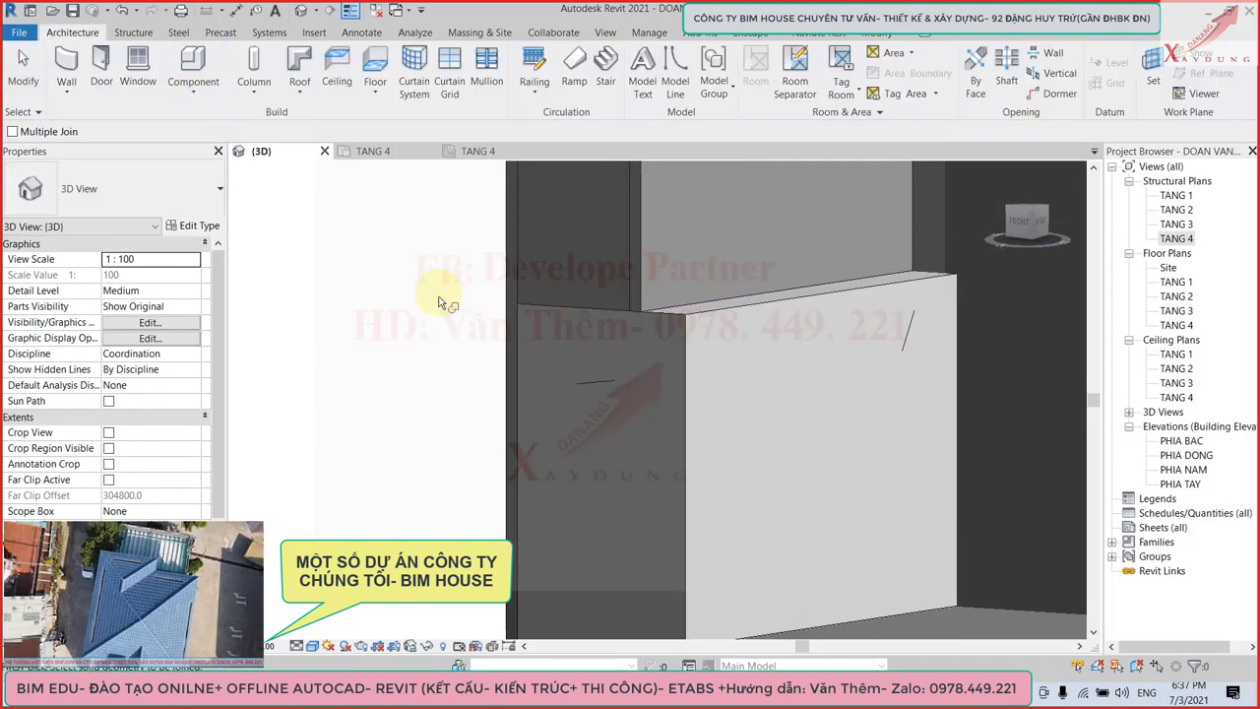
pyautogui.moveTo(684, 413)
pyautogui.keyDown('shift'); pyautogui.mouseDown(button='middle')
pyautogui.moveTo(755, 380)
pyautogui.moveTo(548, 298)
pyautogui.moveTo(515, 459)
pyautogui.moveTo(712, 318)
pyautogui.moveTo(797, 374)
pyautogui.moveTo(683, 426)
pyautogui.moveTo(577, 427)
pyautogui.moveTo(577, 394)
pyautogui.mouseUp(button='middle'); pyautogui.keyUp('shift')
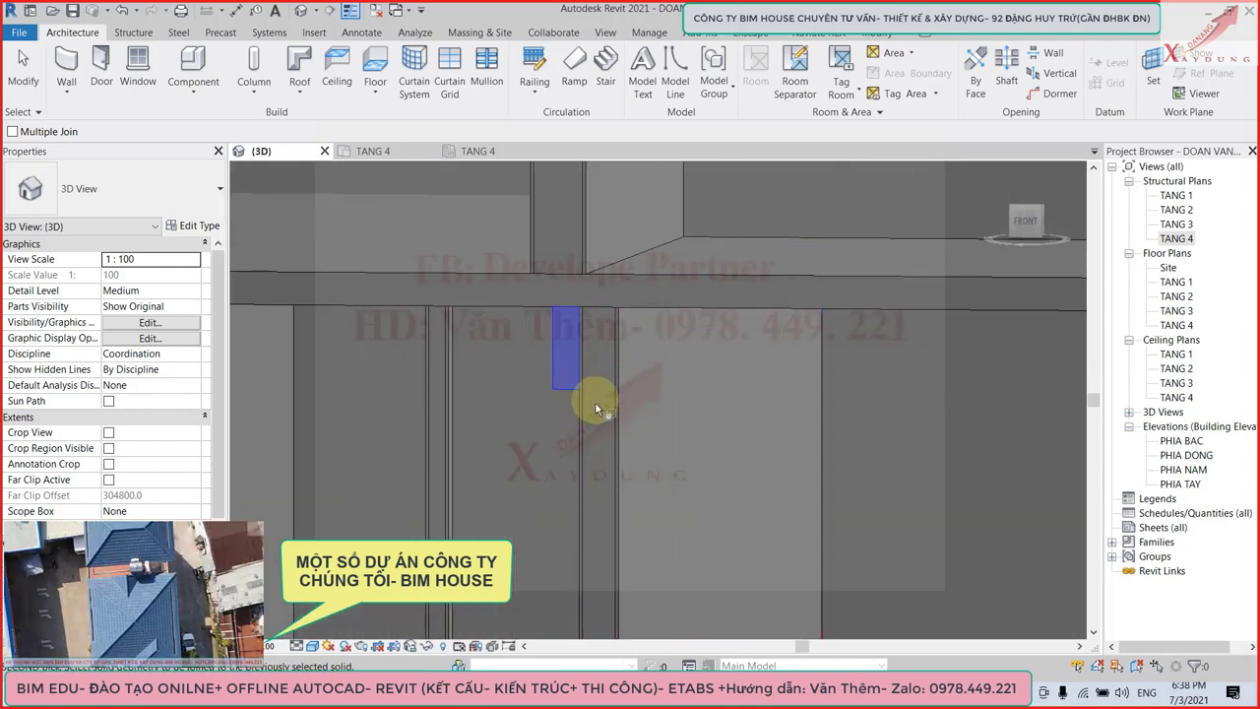
pyautogui.click(581, 430)
pyautogui.scroll(-3, 653, 574)
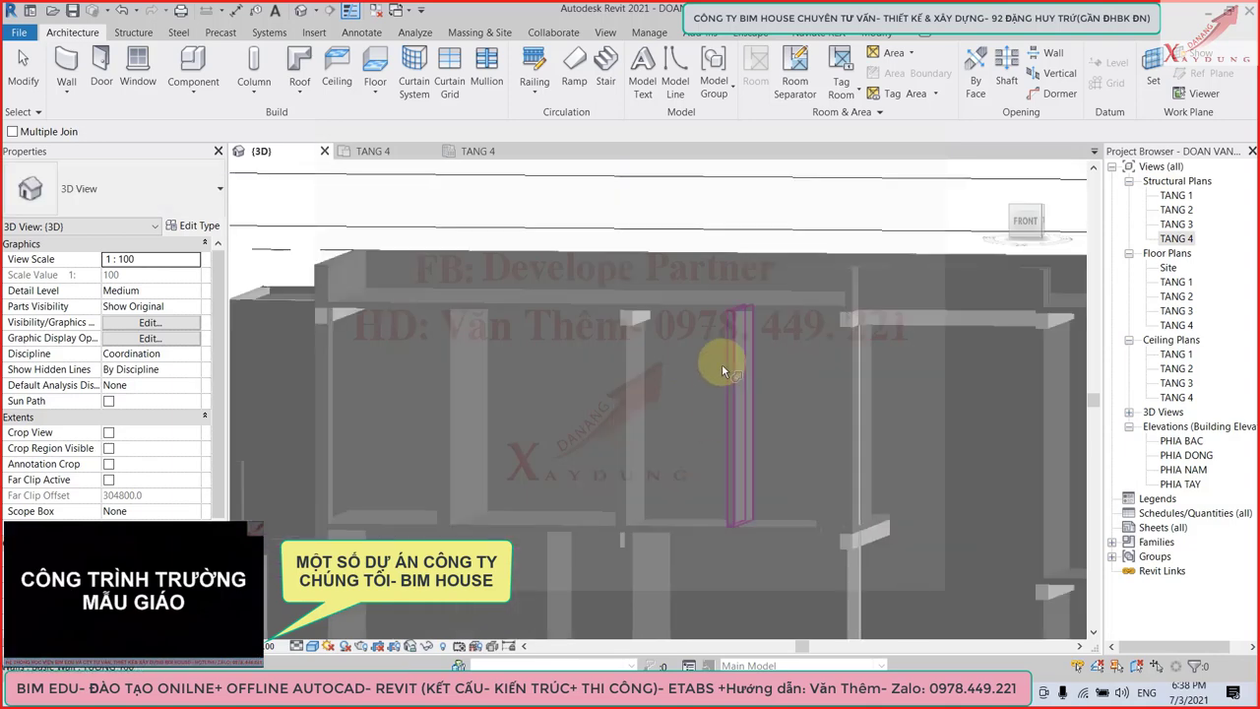
pyautogui.scroll(3, 722, 363)
pyautogui.scroll(2, 620, 327)
# Join the next beam with its adjacent wall
pyautogui.moveTo(631, 331)
pyautogui.mouseDown(button='middle')
pyautogui.moveTo(765, 405)
pyautogui.moveTo(712, 359)
pyautogui.moveTo(787, 293)
pyautogui.mouseUp(button='middle')
pyautogui.scroll(2, 788, 293)
pyautogui.click(718, 394)
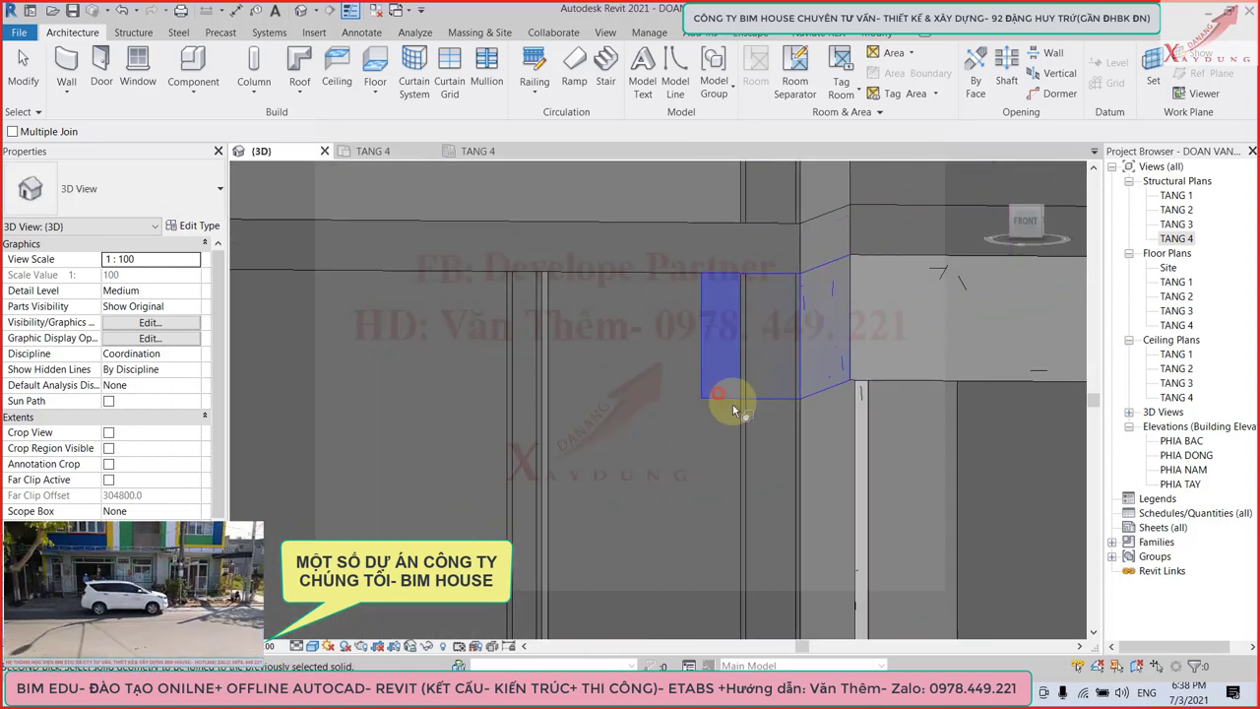
pyautogui.click(798, 438)
# Join the next wall with its column, then finish Join Geometry
pyautogui.moveTo(798, 437)
pyautogui.mouseDown(button='middle')
pyautogui.moveTo(761, 398)
pyautogui.moveTo(801, 495)
pyautogui.moveTo(844, 506)
pyautogui.moveTo(840, 421)
pyautogui.mouseUp(button='middle')
pyautogui.scroll(-3, 805, 411)
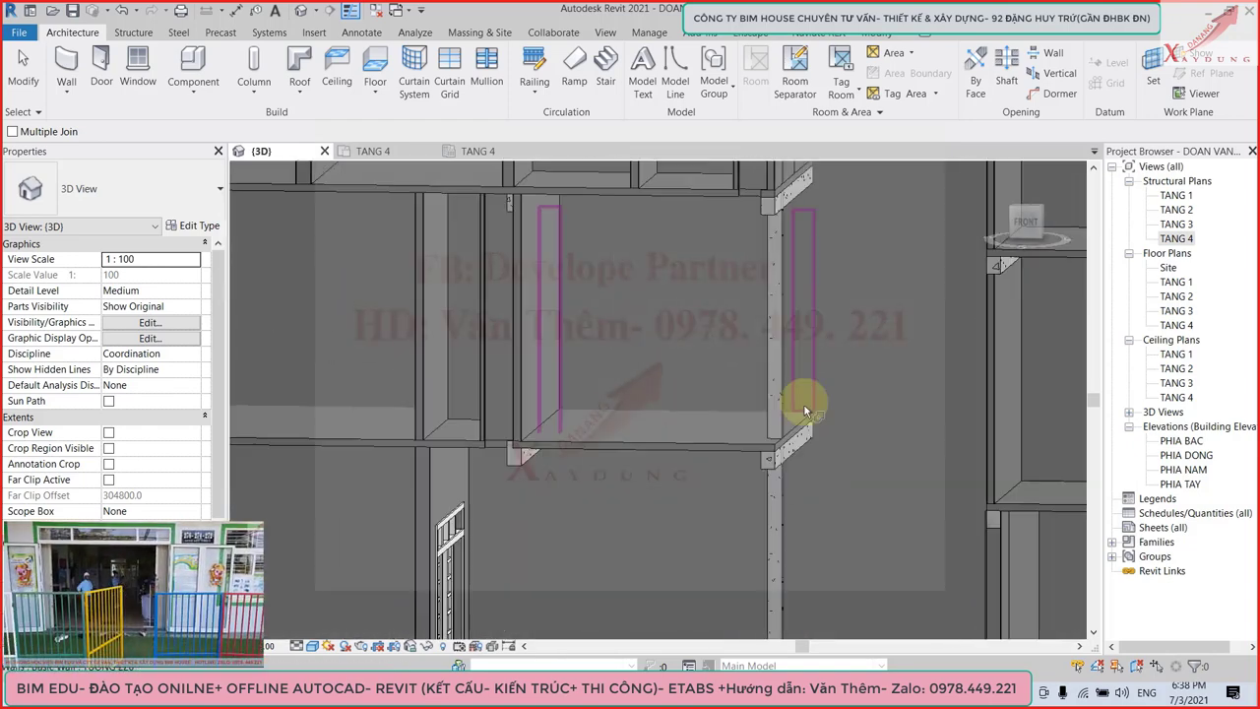
pyautogui.scroll(2, 903, 453)
pyautogui.scroll(3, 844, 436)
pyautogui.scroll(2, 914, 443)
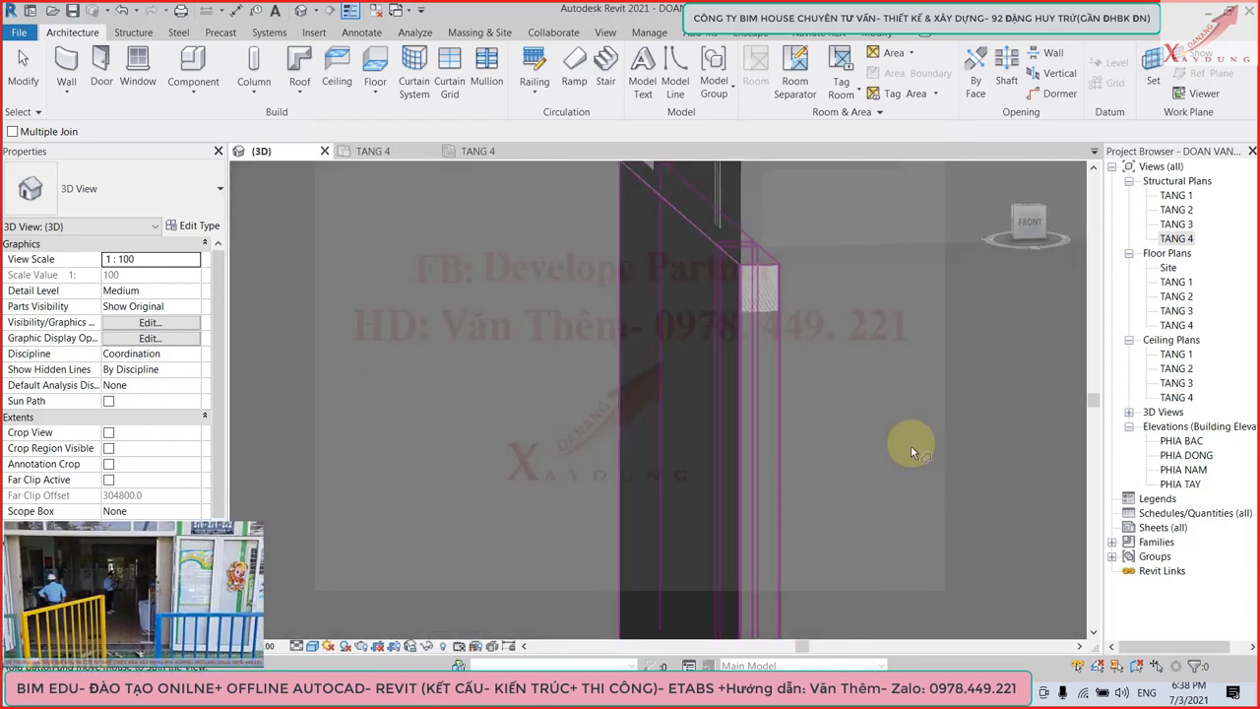
pyautogui.scroll(1, 748, 291)
pyautogui.scroll(1, 748, 290)
pyautogui.click(725, 380)
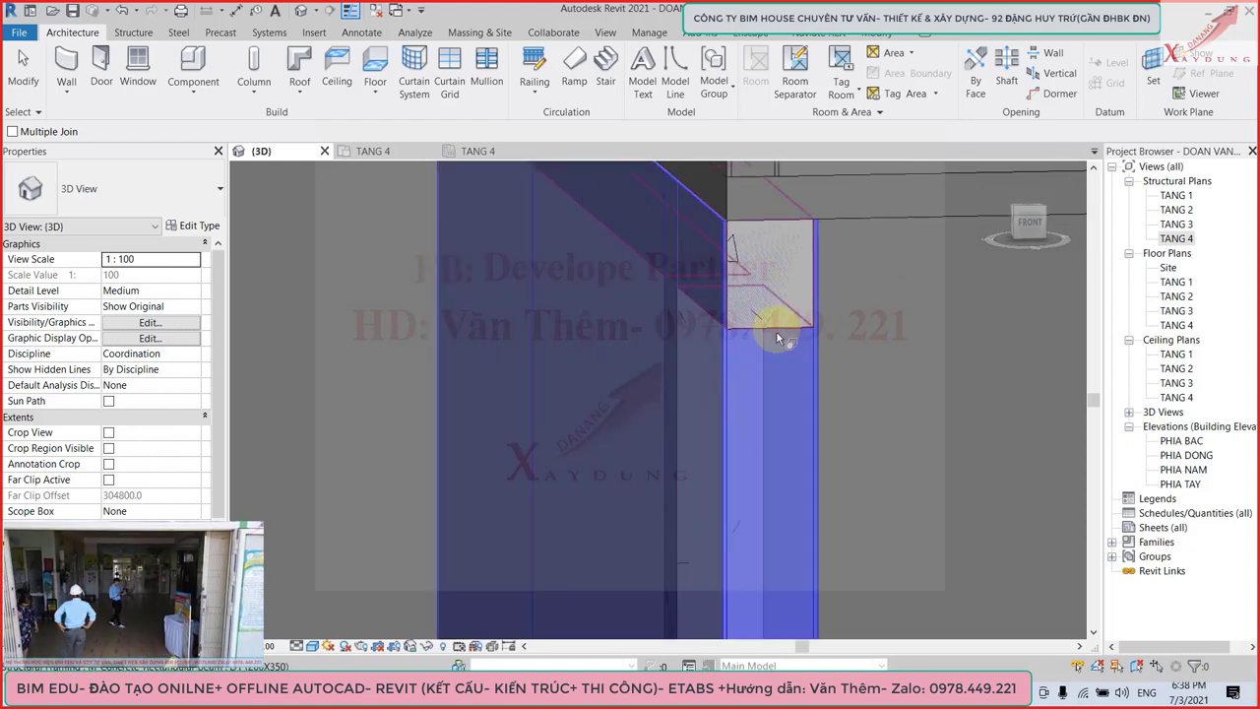
pyautogui.click(779, 330)
pyautogui.scroll(2, 918, 438)
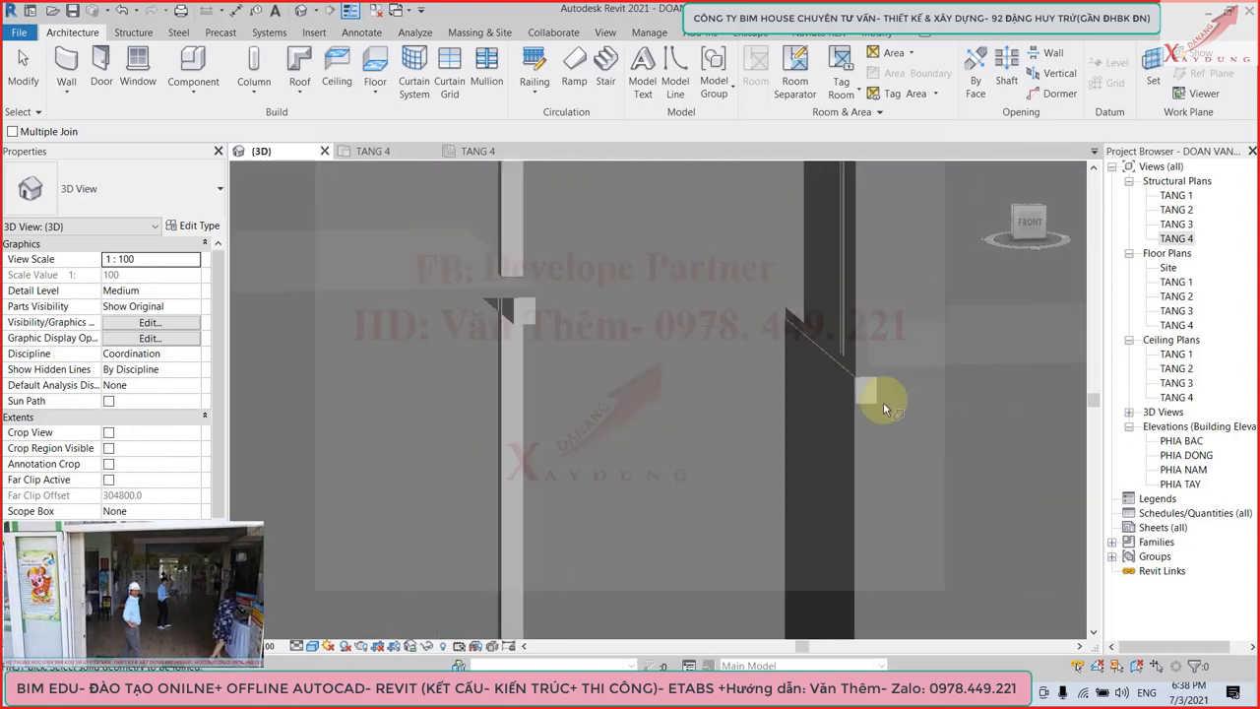
pyautogui.scroll(-4, 847, 384)
pyautogui.press('Escape')
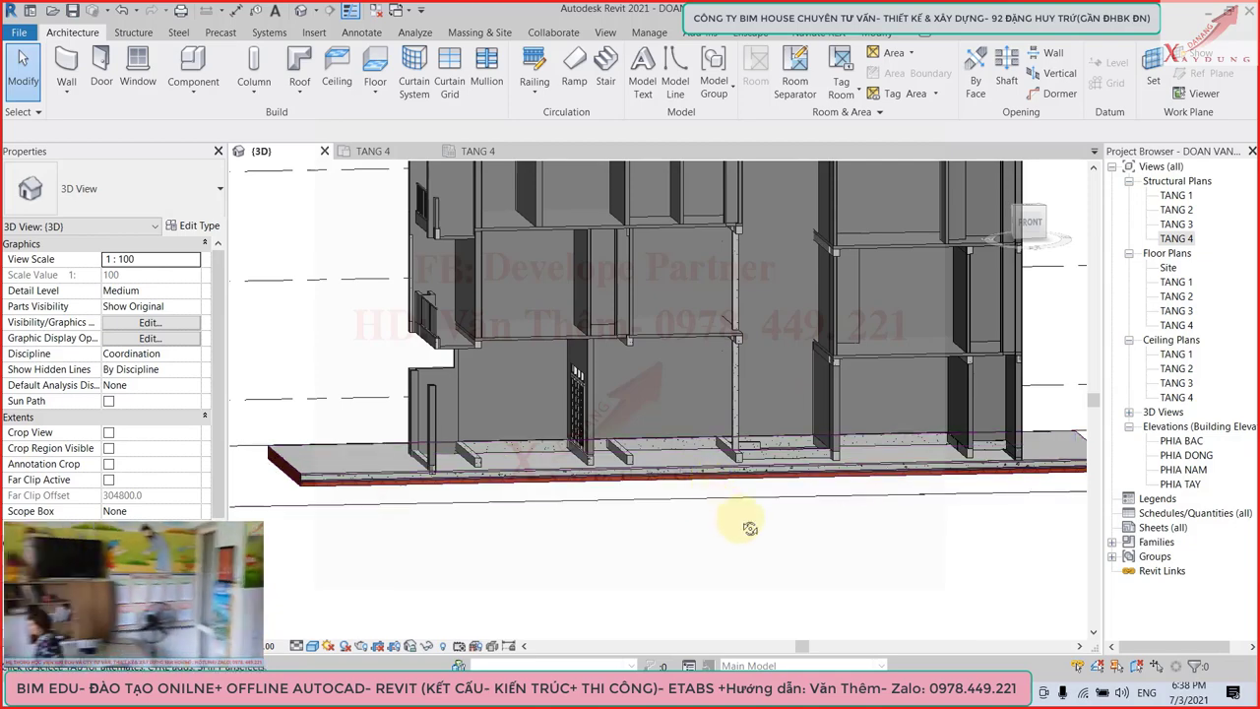
# Orbit to the balcony railings and close both TANG 4 plan views, keeping only the 3D view
pyautogui.keyDown('shift'); pyautogui.moveTo(750, 529); pyautogui.dragTo(801, 548, button='middle'); pyautogui.keyUp('shift')
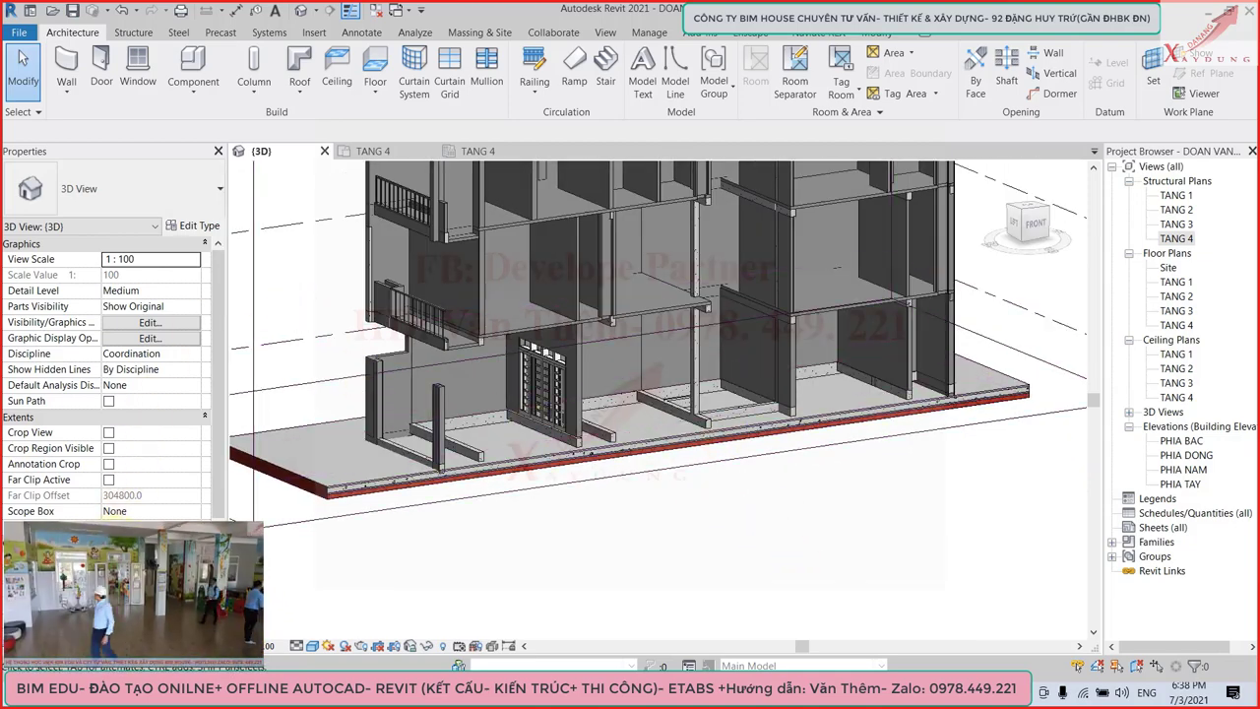
pyautogui.keyDown('shift'); pyautogui.moveTo(793, 620); pyautogui.dragTo(794, 627, button='middle'); pyautogui.keyUp('shift')
pyautogui.keyDown('shift'); pyautogui.moveTo(832, 514); pyautogui.dragTo(817, 458, button='middle'); pyautogui.keyUp('shift')
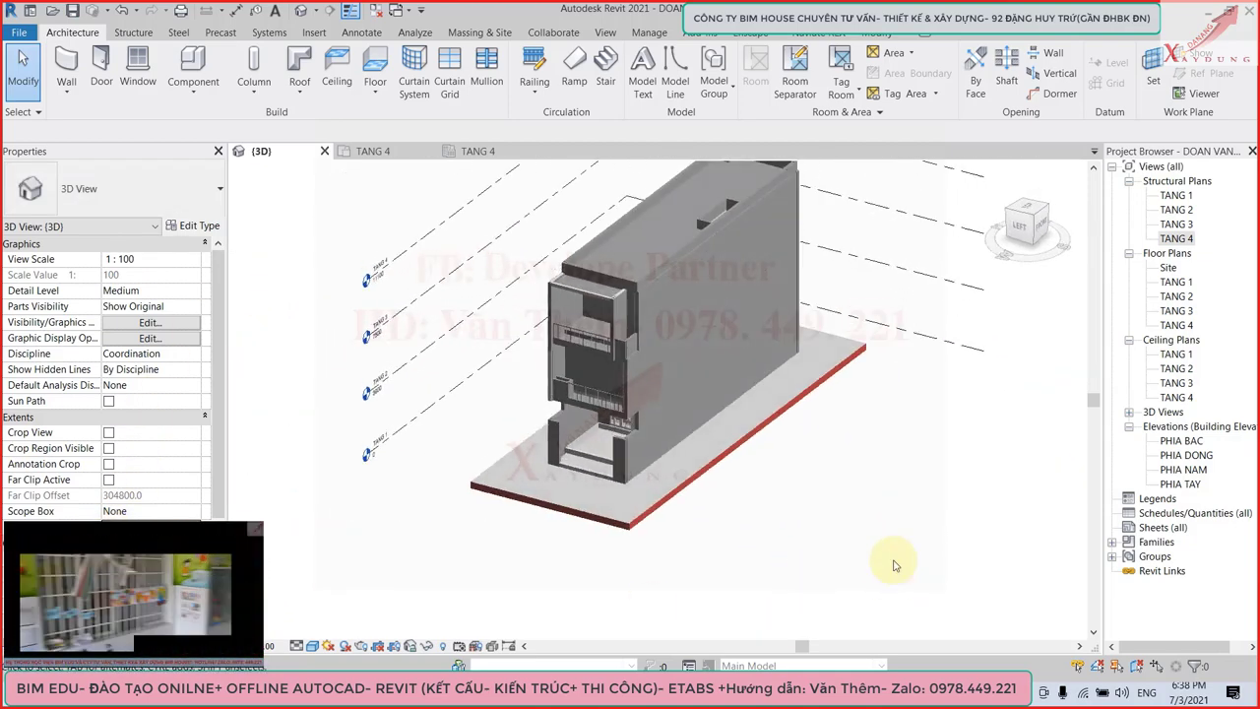
pyautogui.scroll(2, 647, 290)
pyautogui.keyDown('shift'); pyautogui.moveTo(647, 289); pyautogui.dragTo(641, 403, button='middle'); pyautogui.keyUp('shift')
pyautogui.scroll(3, 553, 485)
pyautogui.moveTo(553, 484)
pyautogui.keyDown('shift'); pyautogui.mouseDown(button='middle')
pyautogui.moveTo(571, 385)
pyautogui.moveTo(802, 416)
pyautogui.moveTo(755, 295)
pyautogui.moveTo(786, 426)
pyautogui.moveTo(754, 483)
pyautogui.moveTo(492, 529)
pyautogui.moveTo(482, 327)
pyautogui.mouseUp(button='middle'); pyautogui.keyUp('shift')
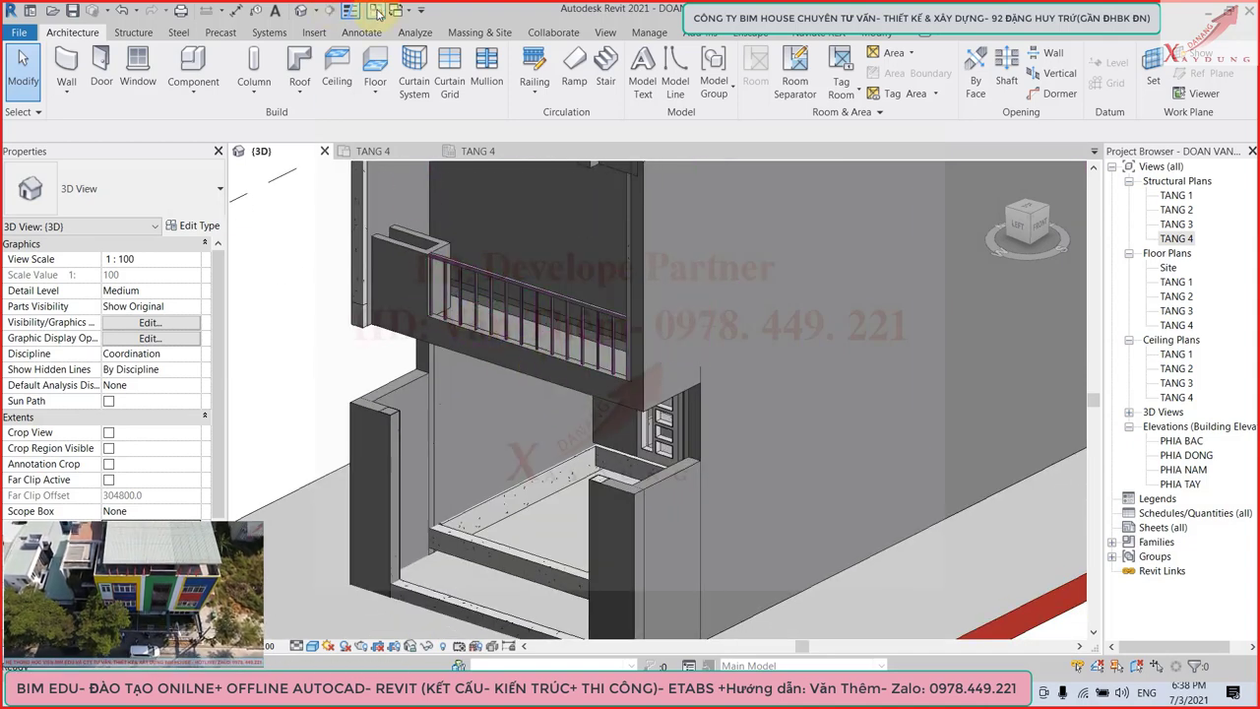
pyautogui.click(376, 12)
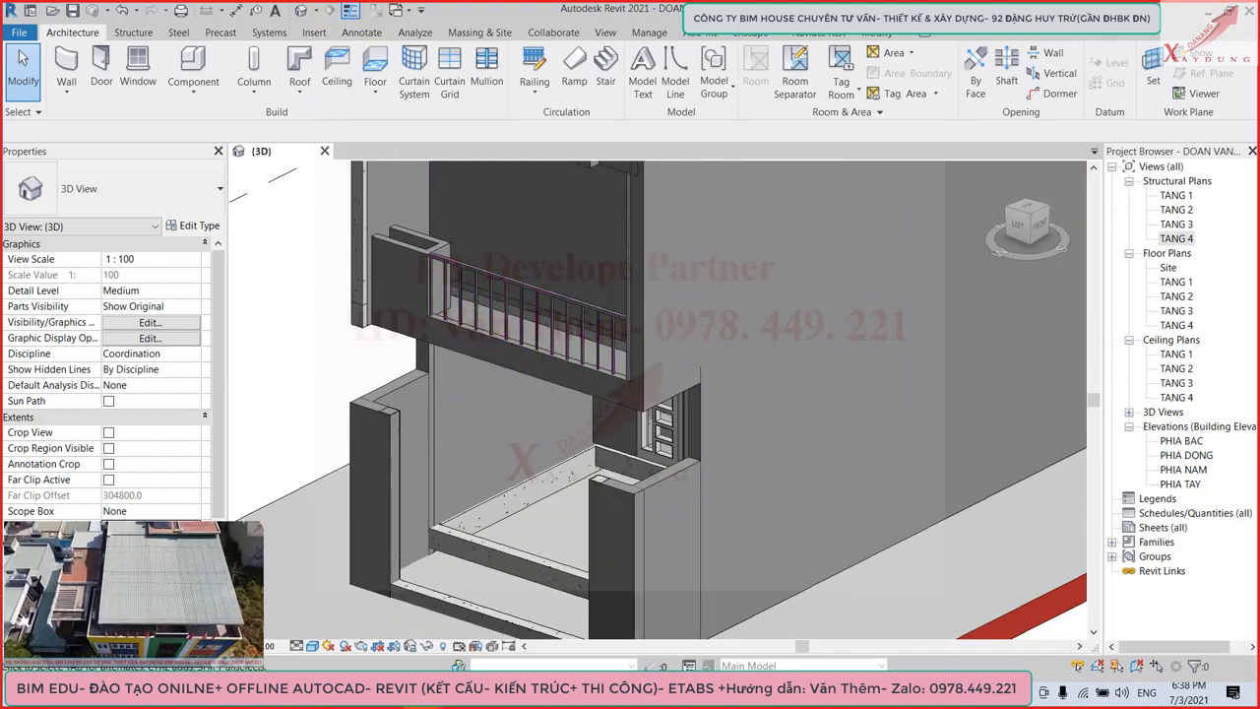
# Open the student's session 3 .rvt model in Revit from Cốc Cốc's downloads list (Ctrl+J)
pyautogui.moveTo(391, 706)
pyautogui.click(389, 647)
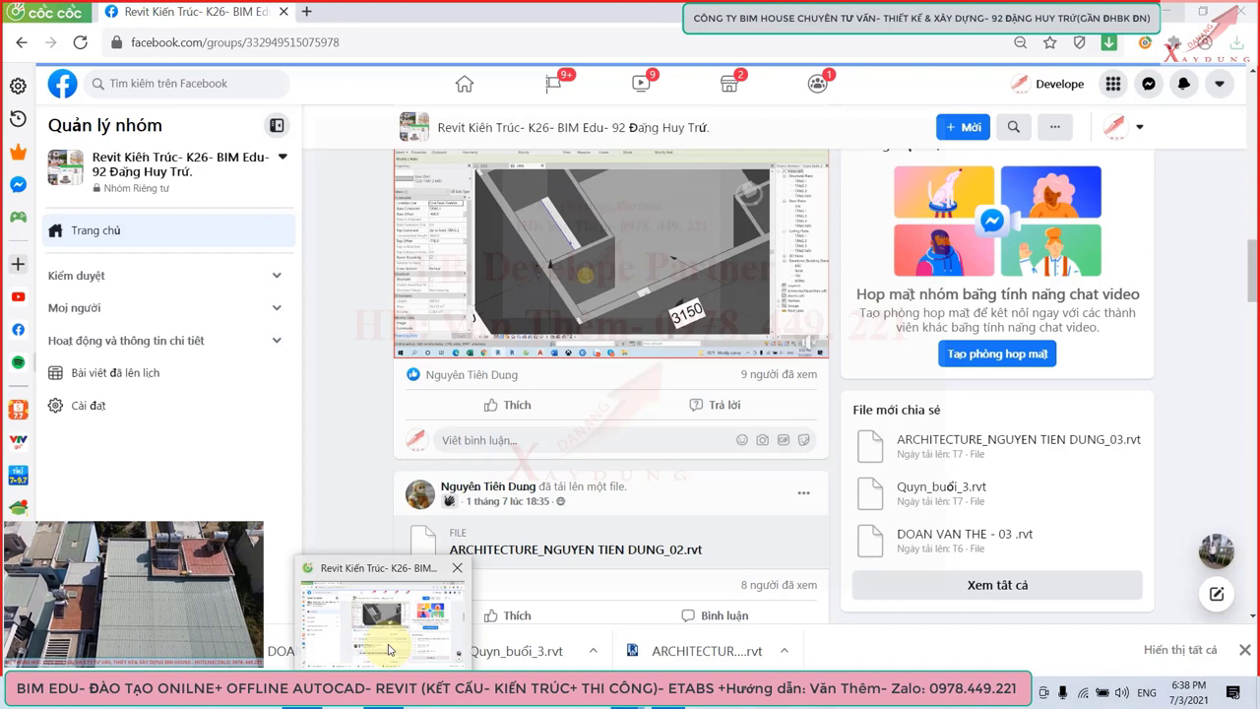
pyautogui.hotkey('ctrl', 'j')
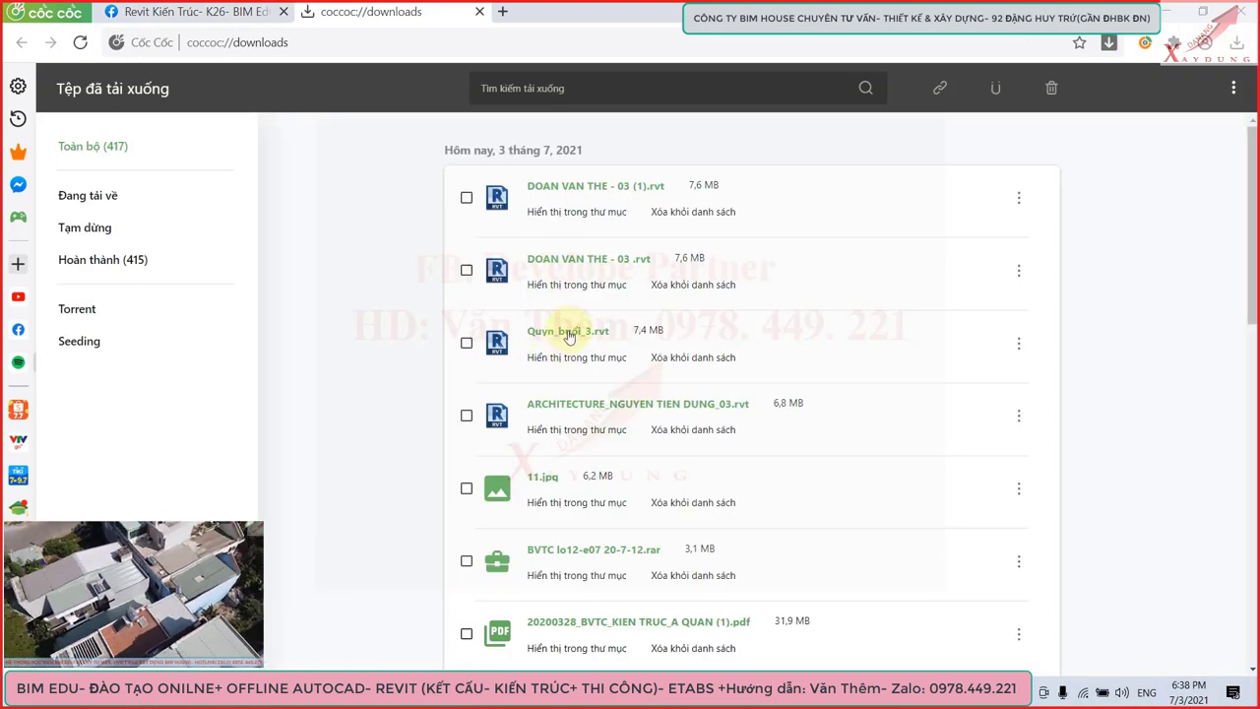
pyautogui.click(555, 333)
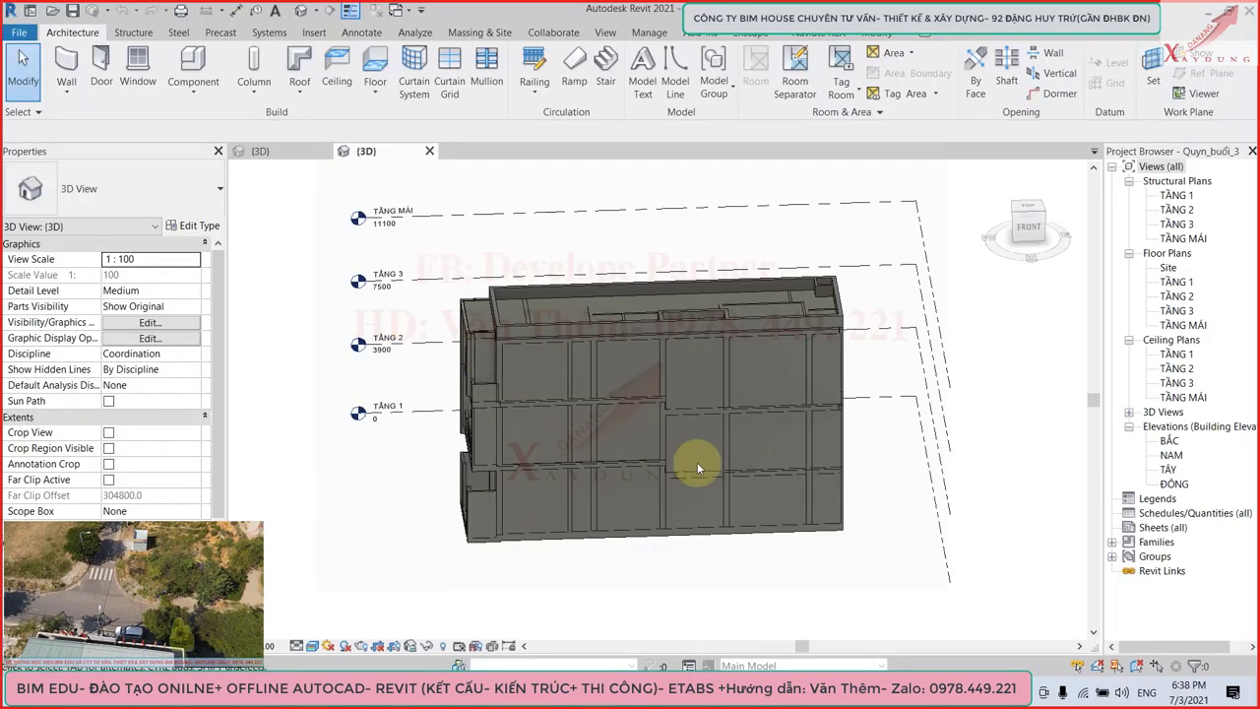
# Orbit to the model's left corner and set the visual style to Shaded
pyautogui.keyDown('shift'); pyautogui.moveTo(697, 468); pyautogui.dragTo(912, 488, button='middle'); pyautogui.keyUp('shift')
pyautogui.scroll(3, 717, 499)
pyautogui.keyDown('shift'); pyautogui.moveTo(699, 511); pyautogui.dragTo(549, 551, button='middle'); pyautogui.keyUp('shift')
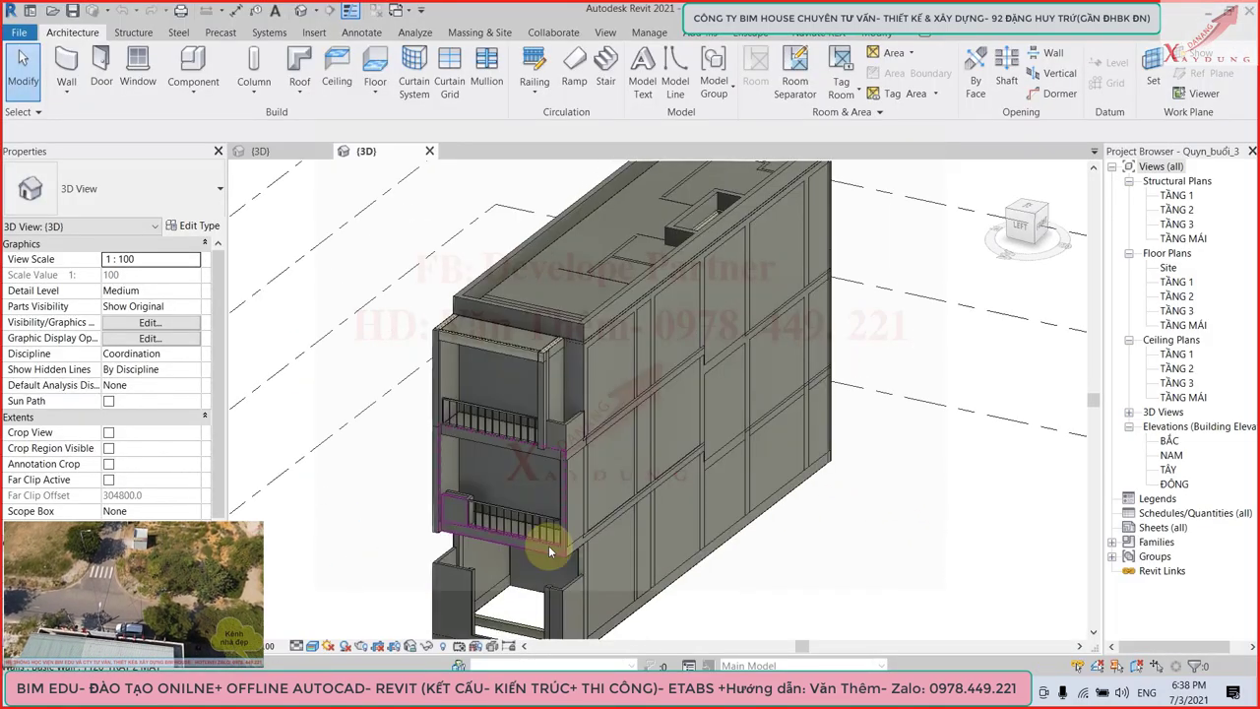
pyautogui.click(312, 646)
pyautogui.click(340, 602)
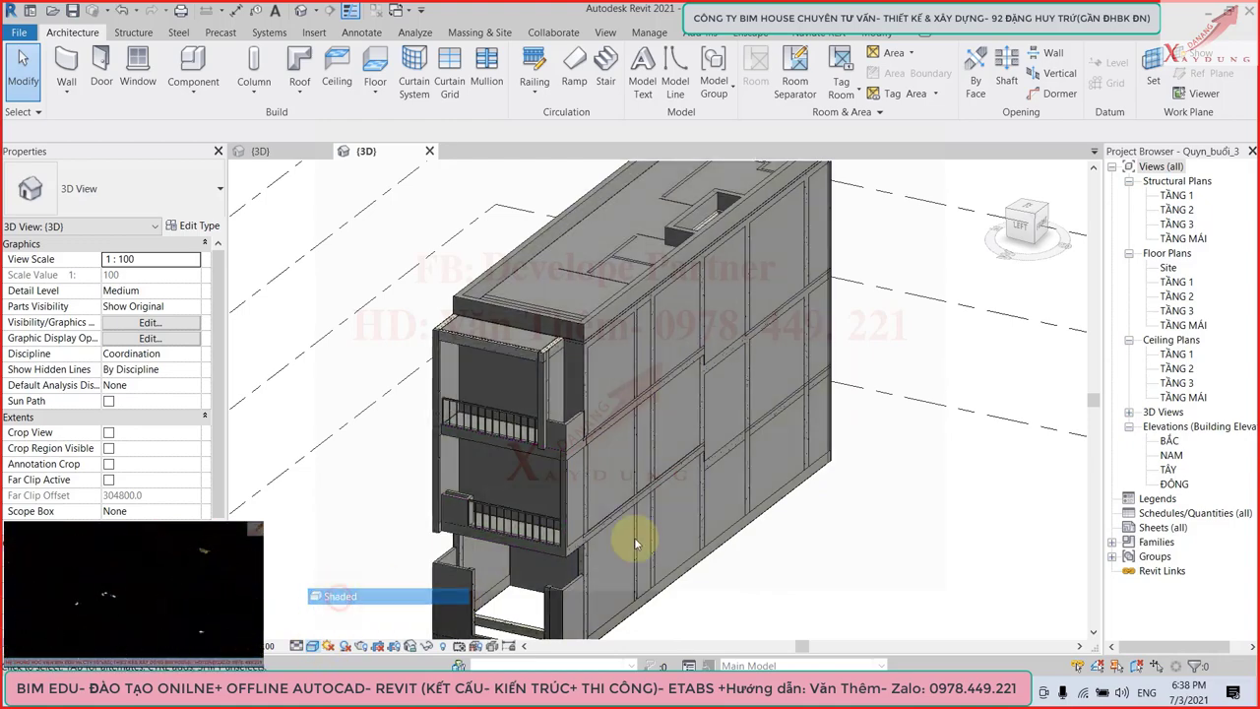
# Inspect the shaded model from the left, then open another student's ARCHITECTURE _03 .rvt model from downloads
pyautogui.moveTo(634, 537)
pyautogui.keyDown('shift'); pyautogui.mouseDown(button='middle')
pyautogui.moveTo(744, 485)
pyautogui.moveTo(843, 597)
pyautogui.moveTo(855, 585)
pyautogui.moveTo(787, 626)
pyautogui.moveTo(895, 543)
pyautogui.moveTo(837, 574)
pyautogui.moveTo(1015, 580)
pyautogui.moveTo(816, 532)
pyautogui.moveTo(798, 582)
pyautogui.moveTo(807, 515)
pyautogui.moveTo(738, 588)
pyautogui.moveTo(822, 571)
pyautogui.moveTo(725, 558)
pyautogui.moveTo(613, 444)
pyautogui.moveTo(759, 422)
pyautogui.moveTo(862, 385)
pyautogui.moveTo(599, 450)
pyautogui.moveTo(726, 499)
pyautogui.moveTo(488, 489)
pyautogui.moveTo(591, 464)
pyautogui.moveTo(640, 300)
pyautogui.moveTo(627, 412)
pyautogui.moveTo(591, 423)
pyautogui.moveTo(718, 338)
pyautogui.moveTo(661, 400)
pyautogui.moveTo(618, 421)
pyautogui.mouseUp(button='middle'); pyautogui.keyUp('shift')
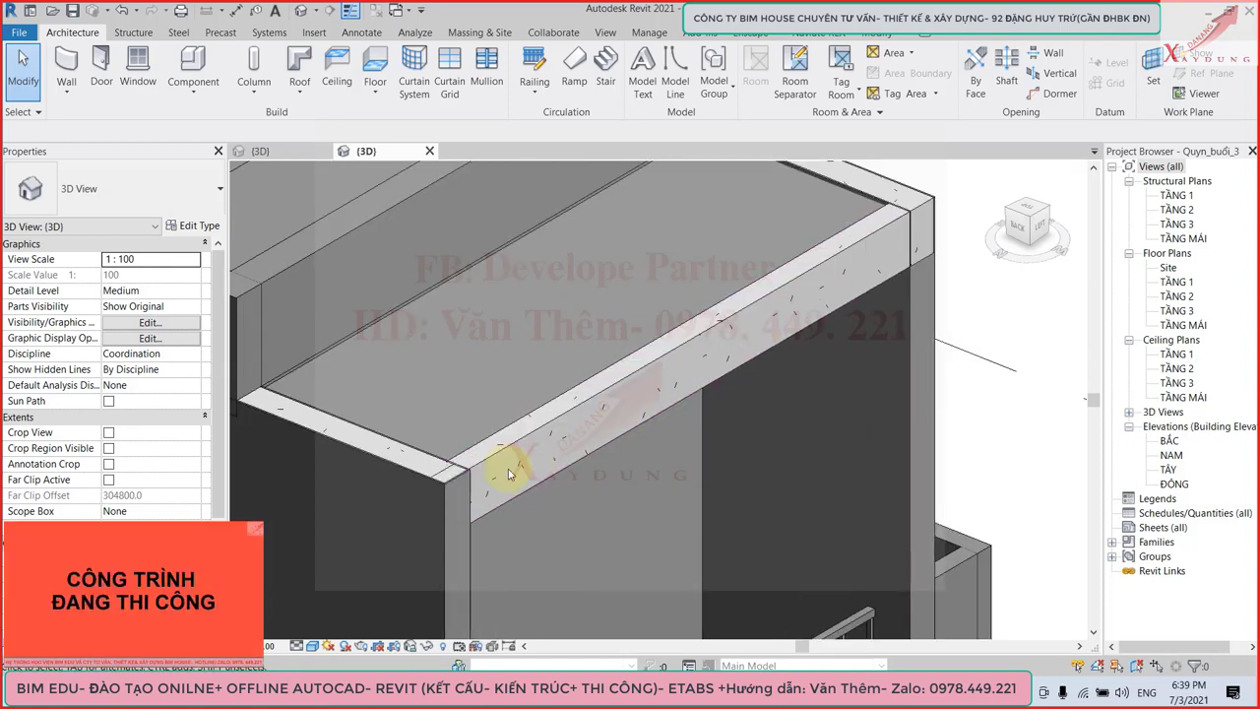
pyautogui.scroll(-2, 506, 464)
pyautogui.scroll(2, 680, 352)
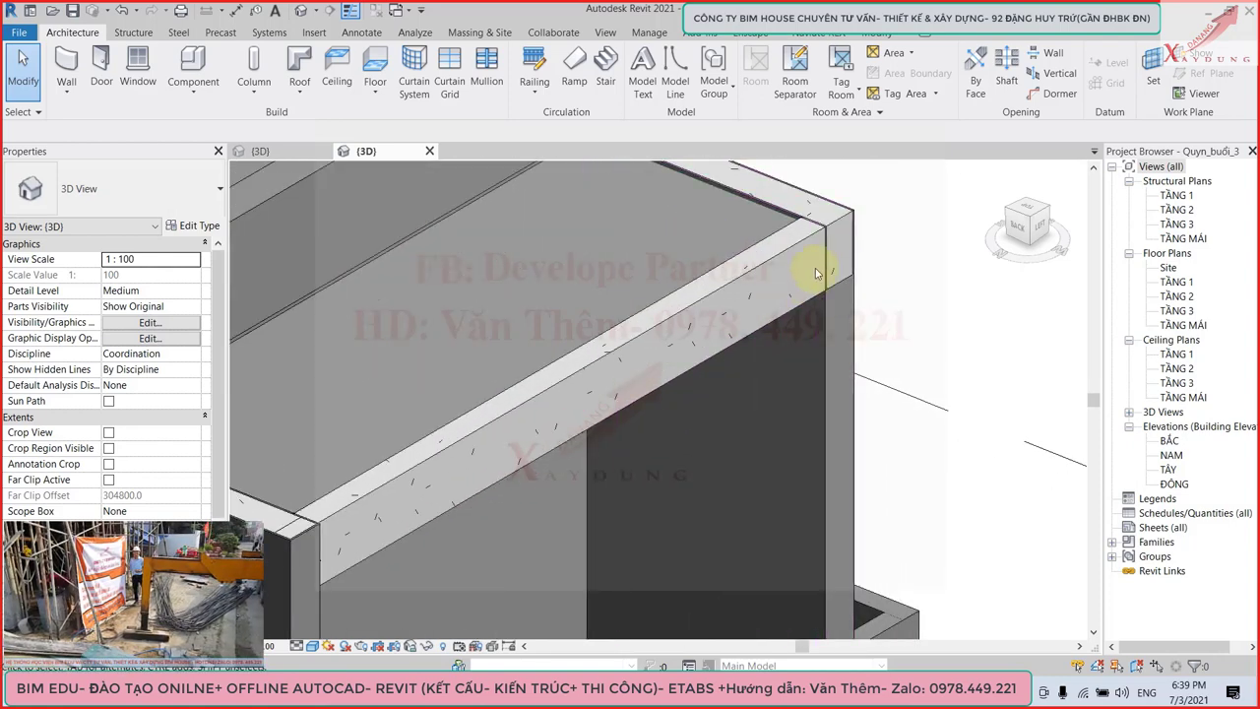
pyautogui.scroll(-1, 774, 349)
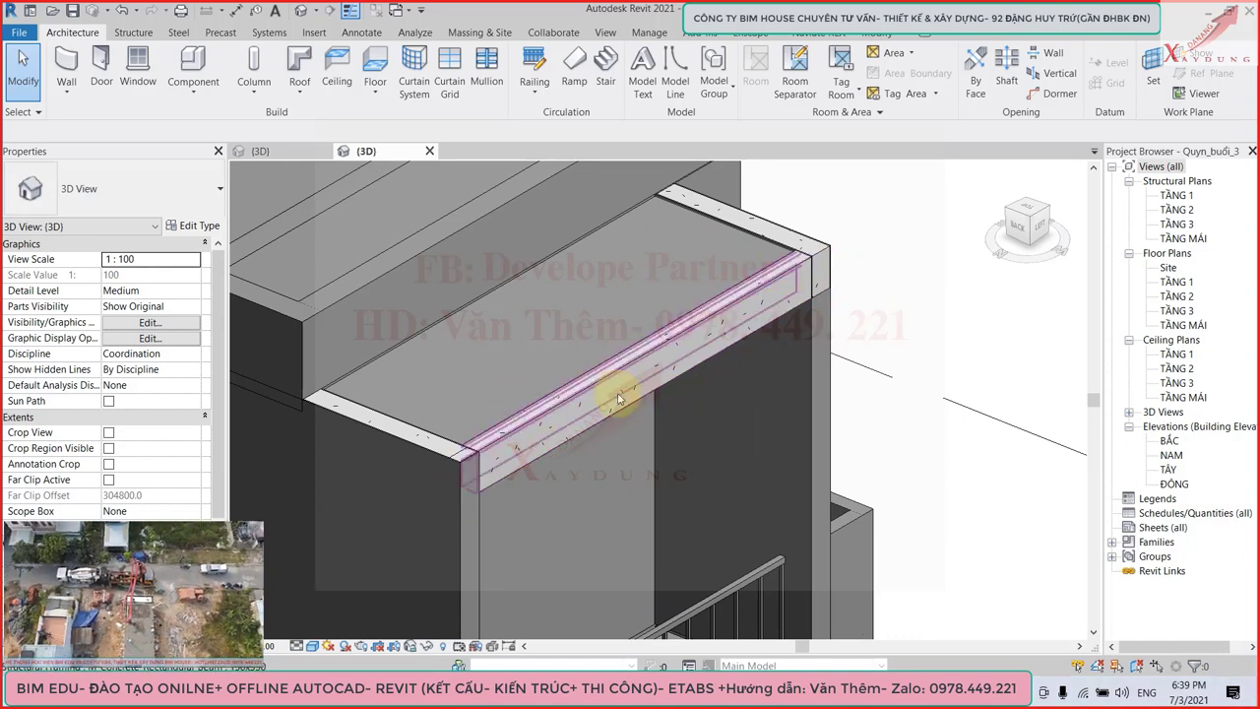
pyautogui.moveTo(753, 284)
pyautogui.keyDown('shift'); pyautogui.mouseDown(button='middle')
pyautogui.moveTo(588, 433)
pyautogui.moveTo(647, 400)
pyautogui.moveTo(675, 428)
pyautogui.moveTo(614, 463)
pyautogui.moveTo(639, 444)
pyautogui.moveTo(596, 416)
pyautogui.moveTo(318, 326)
pyautogui.moveTo(590, 430)
pyautogui.moveTo(648, 431)
pyautogui.moveTo(598, 619)
pyautogui.mouseUp(button='middle'); pyautogui.keyUp('shift')
pyautogui.scroll(2, 648, 431)
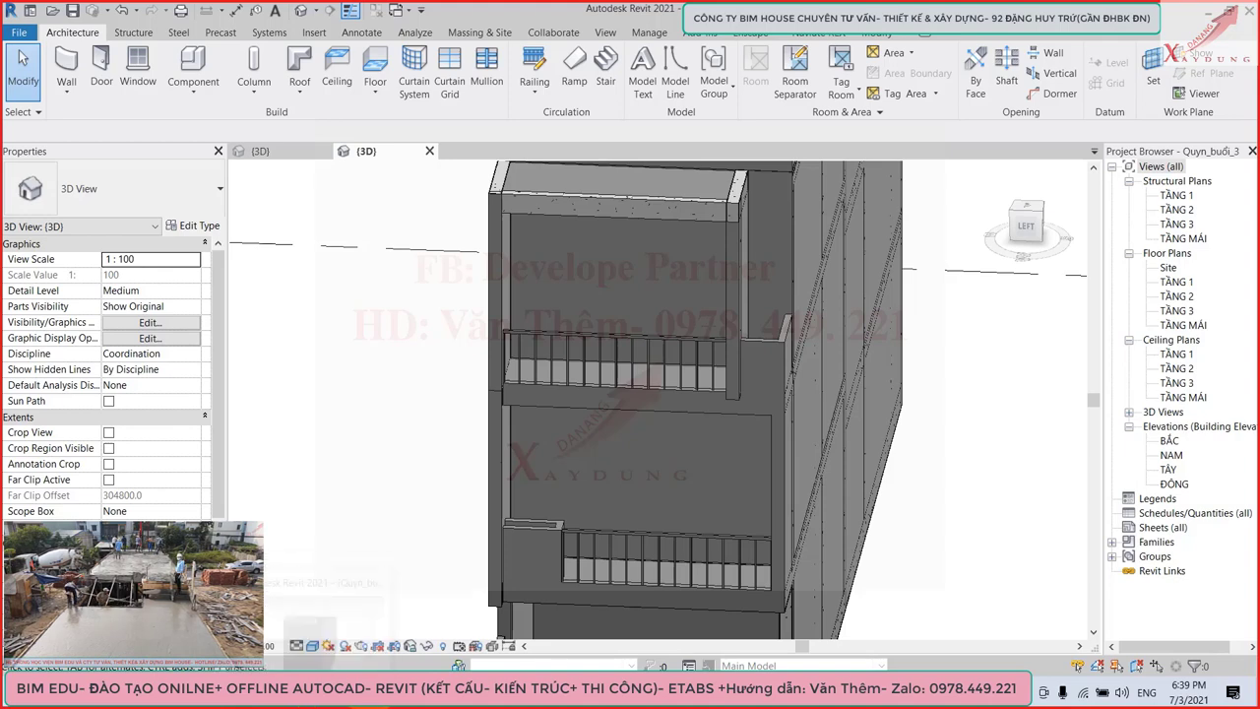
pyautogui.click(399, 545)
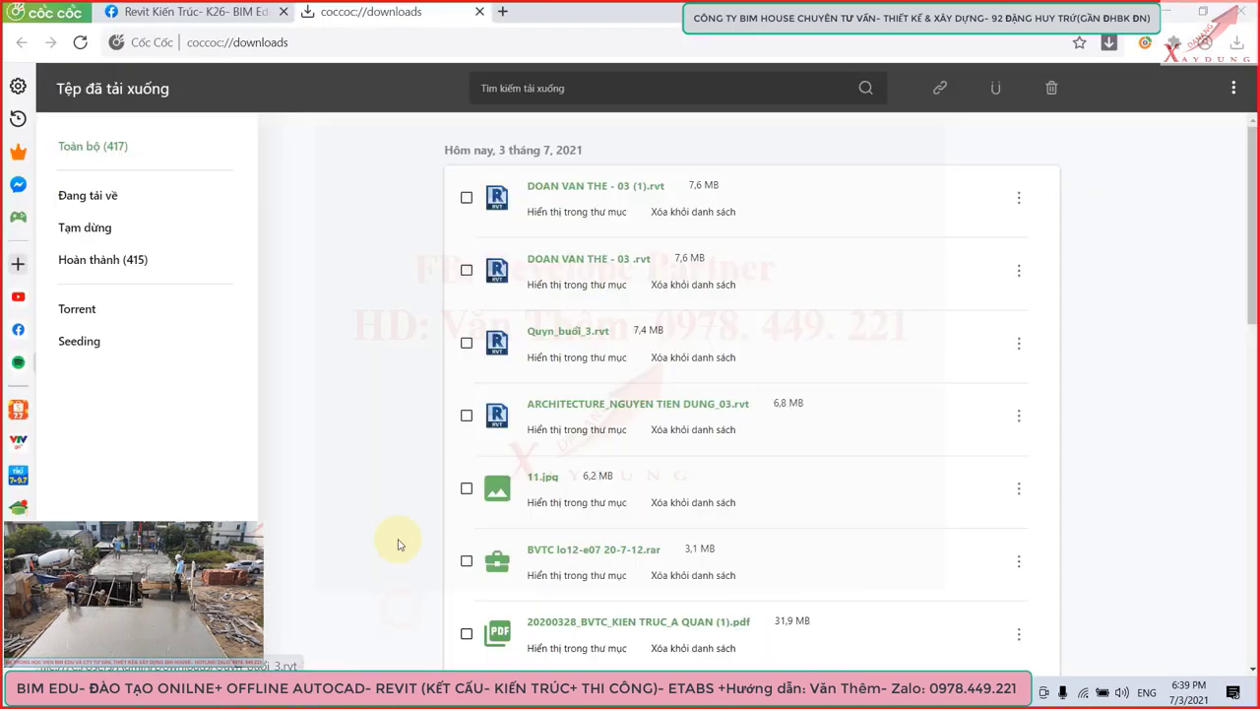
pyautogui.click(613, 406)
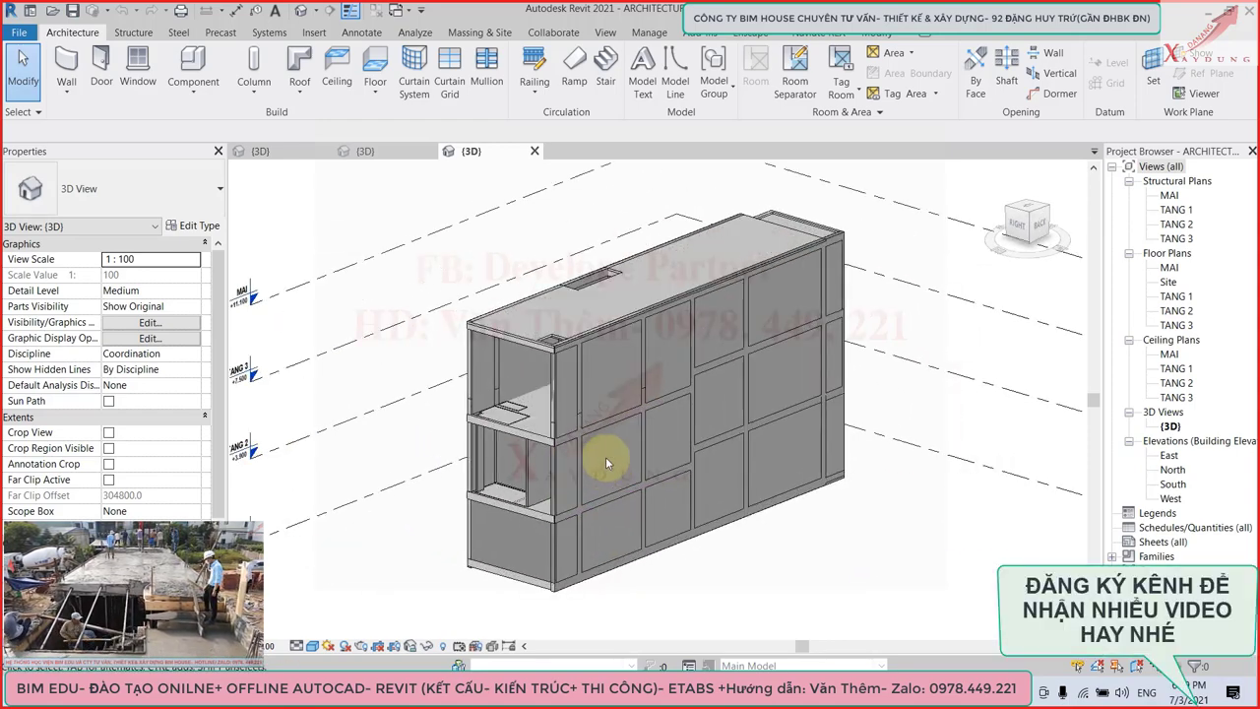
# Orbit the second model closer and inspect one of its structural columns
pyautogui.keyDown('shift'); pyautogui.moveTo(717, 534); pyautogui.dragTo(633, 415, button='middle'); pyautogui.keyUp('shift')
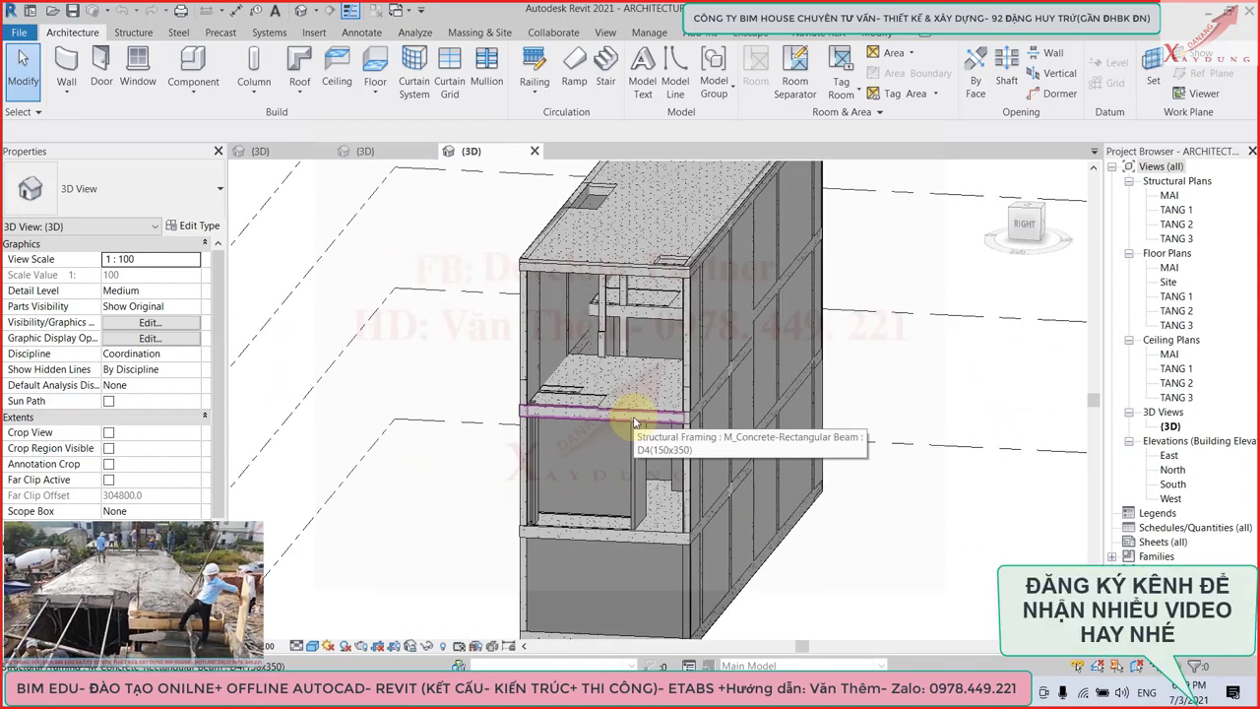
pyautogui.scroll(2, 631, 404)
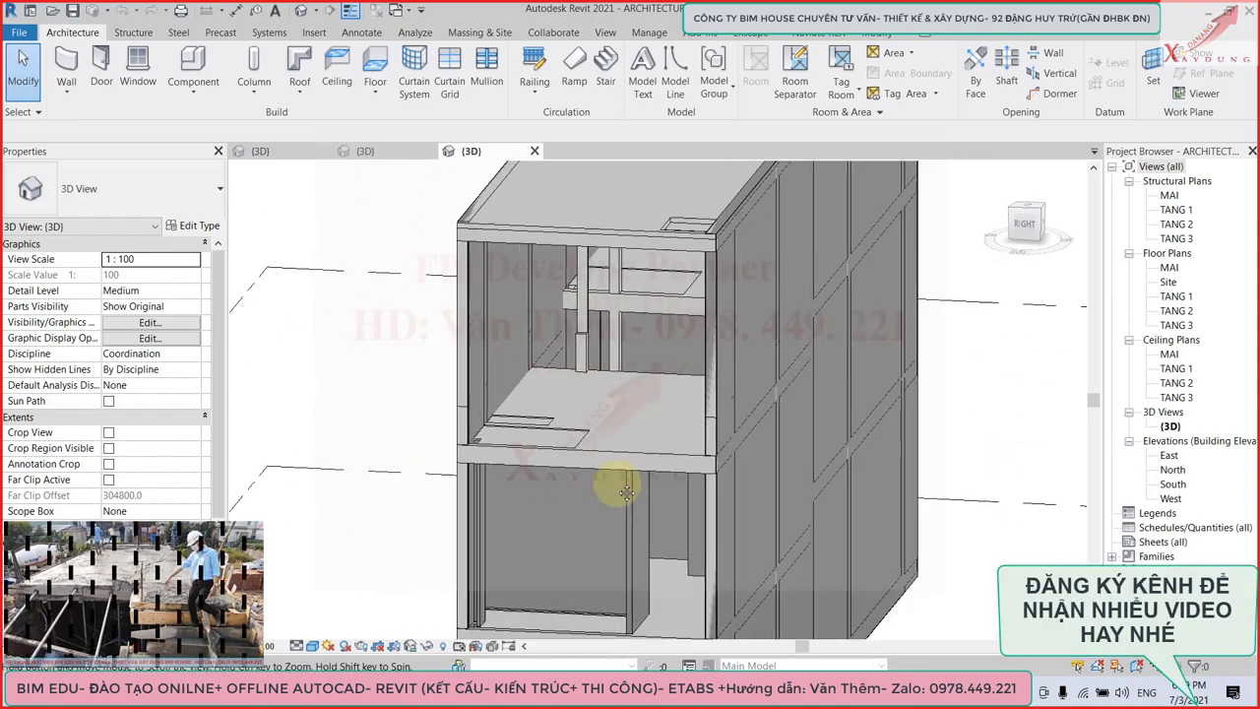
pyautogui.scroll(1, 613, 478)
pyautogui.scroll(2, 624, 416)
pyautogui.scroll(2, 667, 512)
pyautogui.scroll(-3, 662, 460)
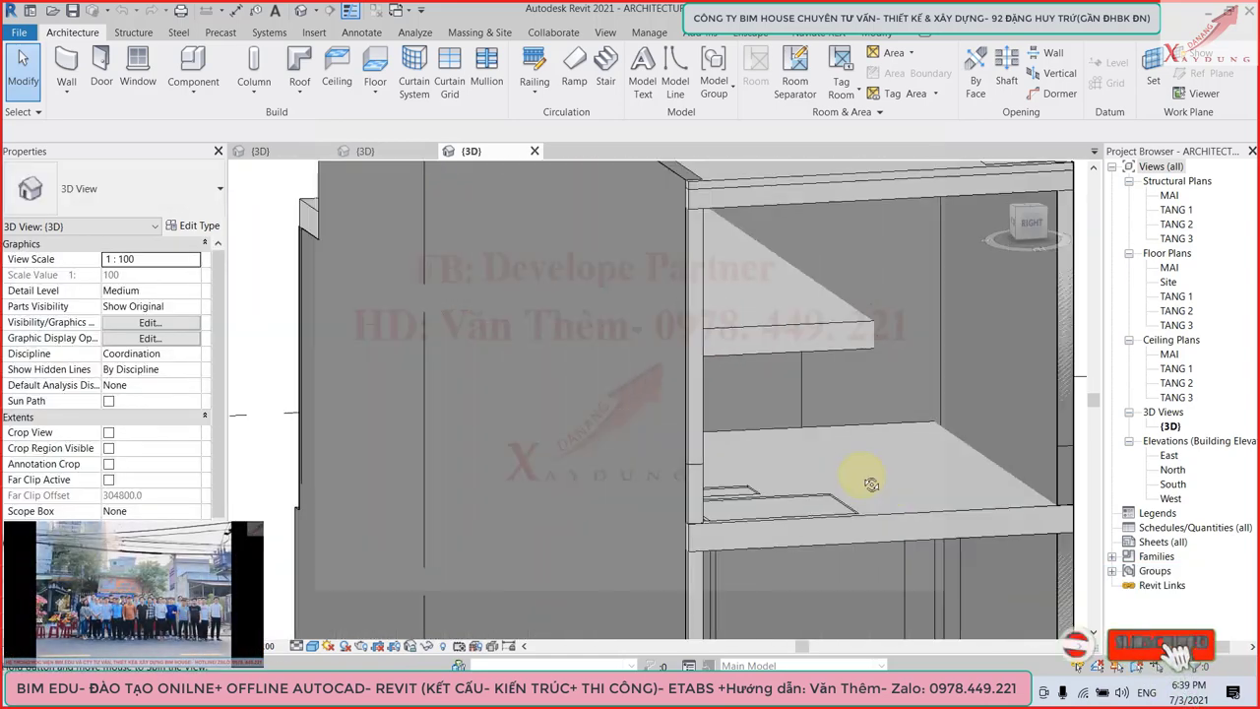
pyautogui.keyDown('shift'); pyautogui.moveTo(858, 483); pyautogui.dragTo(783, 495, button='middle'); pyautogui.keyUp('shift')
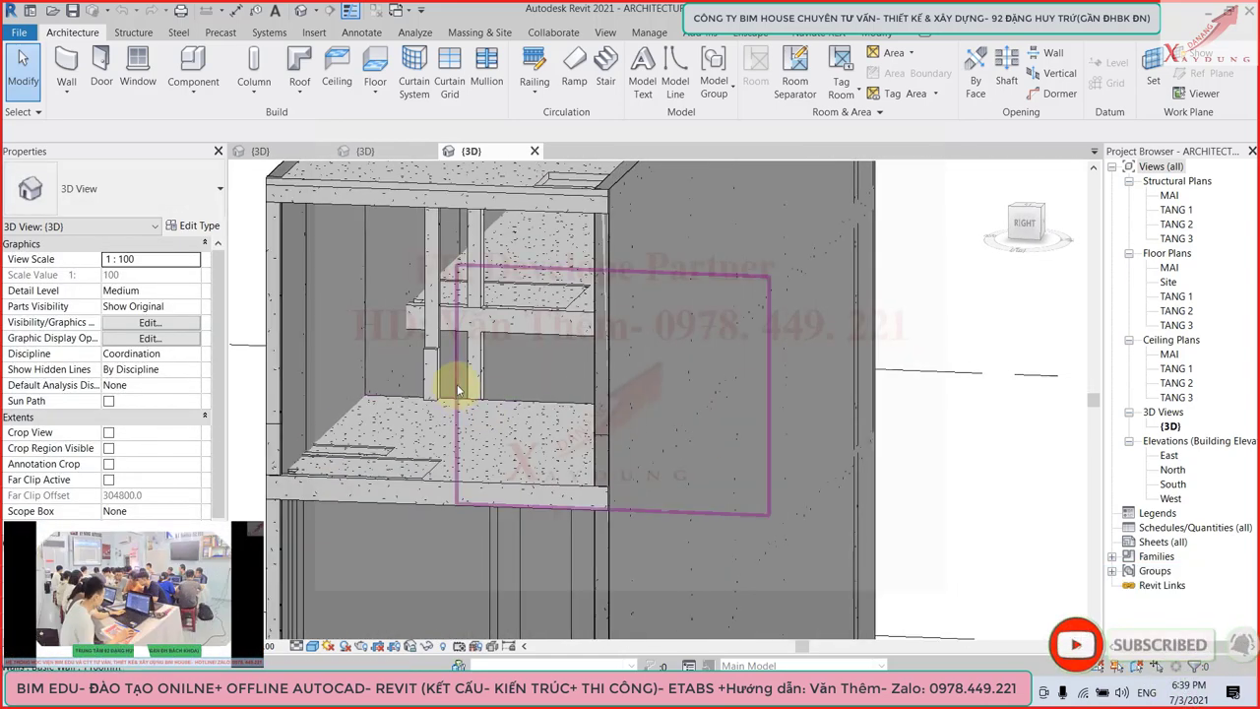
pyautogui.click(430, 374)
pyautogui.keyDown('shift'); pyautogui.moveTo(577, 428); pyautogui.dragTo(445, 367, button='middle'); pyautogui.keyUp('shift')
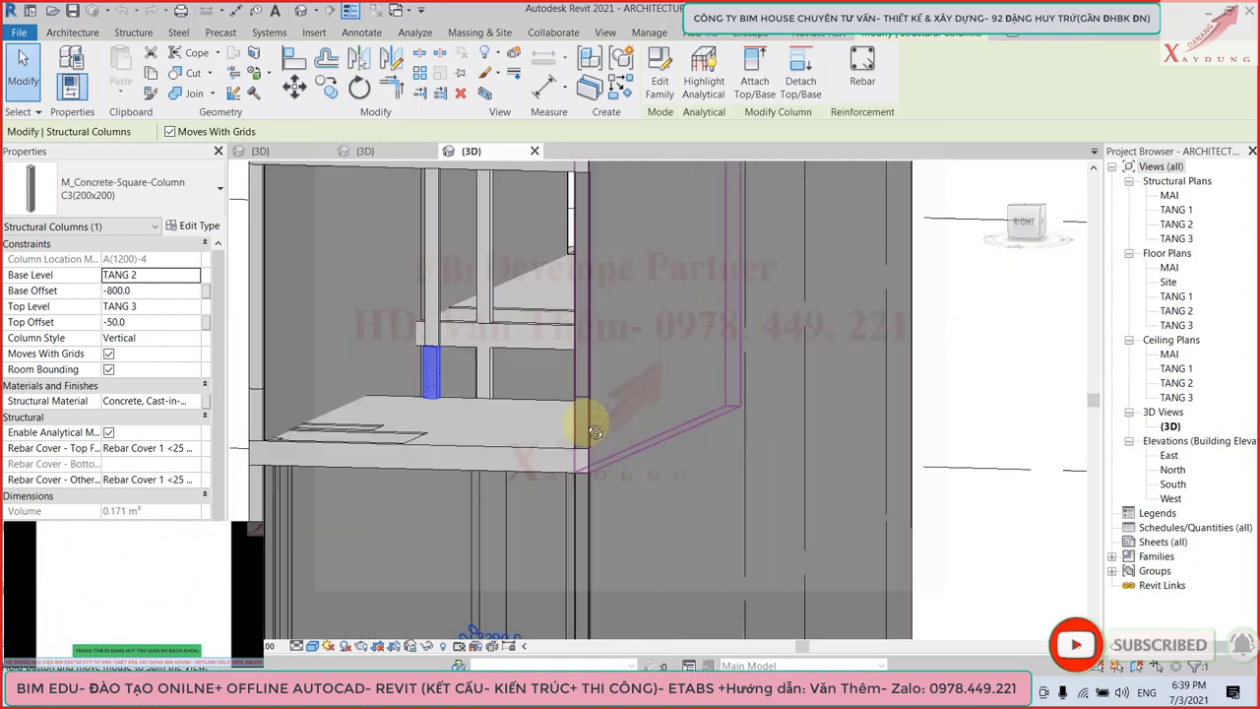
pyautogui.scroll(-2, 445, 366)
pyautogui.scroll(-2, 422, 374)
pyautogui.scroll(-2, 591, 407)
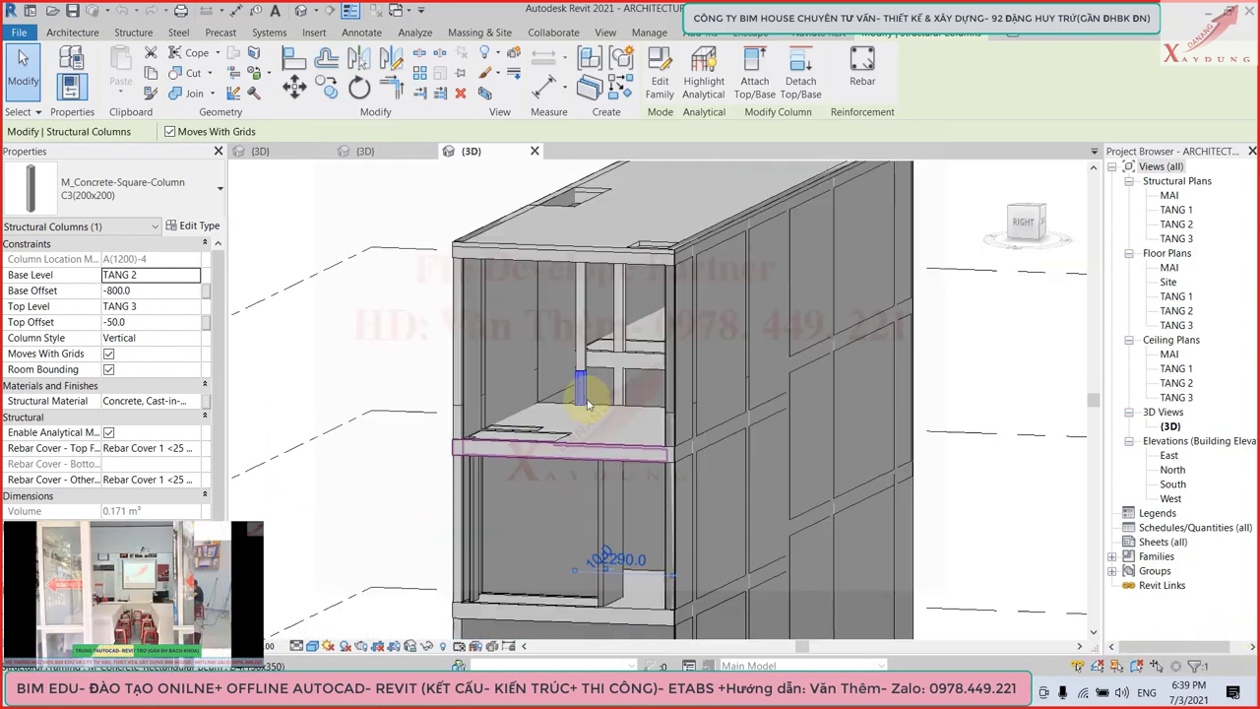
pyautogui.scroll(-2, 582, 385)
pyautogui.keyDown('shift'); pyautogui.moveTo(740, 414); pyautogui.dragTo(997, 468, button='middle'); pyautogui.keyUp('shift')
pyautogui.click(522, 622)
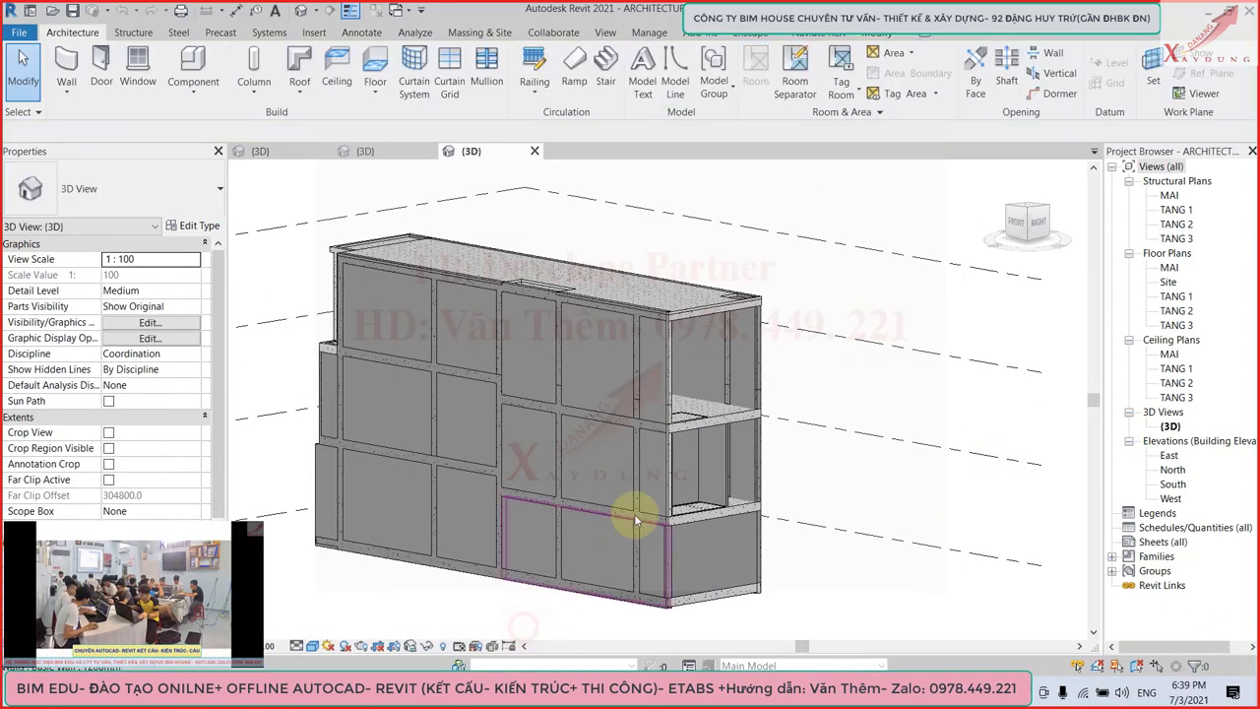
# Temporarily hide the Walls category in the 3D view, leaving the concrete frame
pyautogui.click(667, 484)
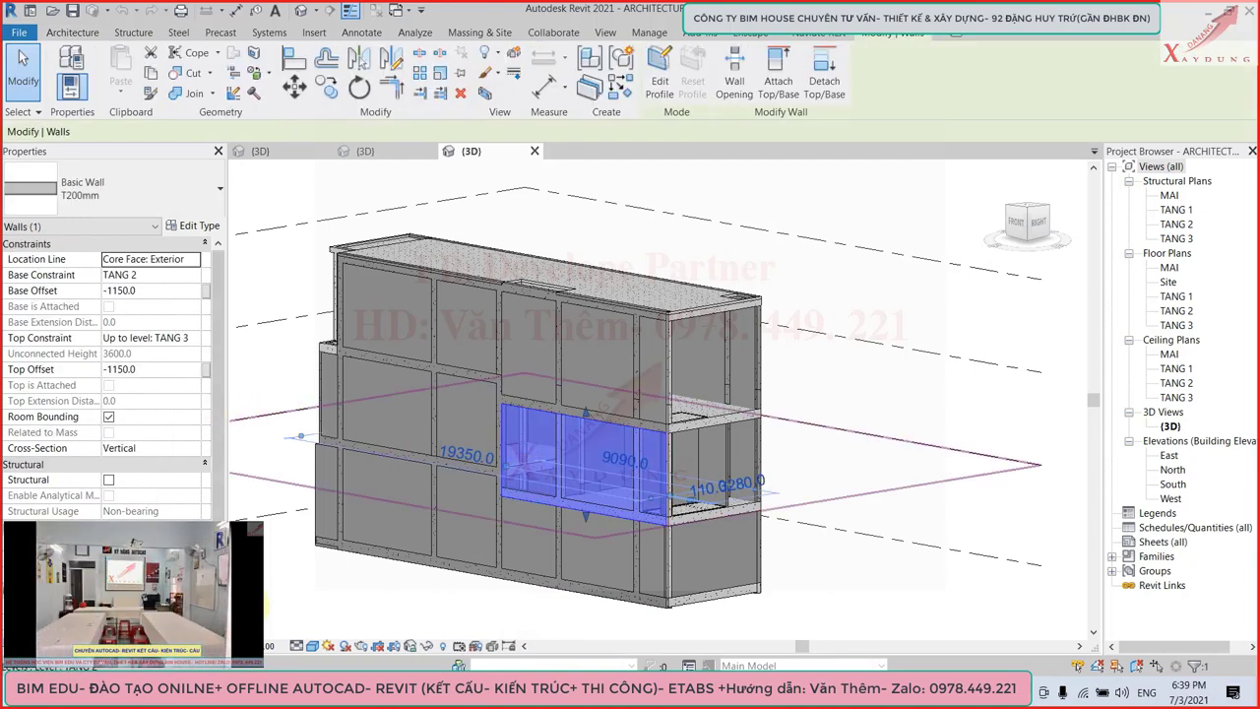
pyautogui.click(426, 645)
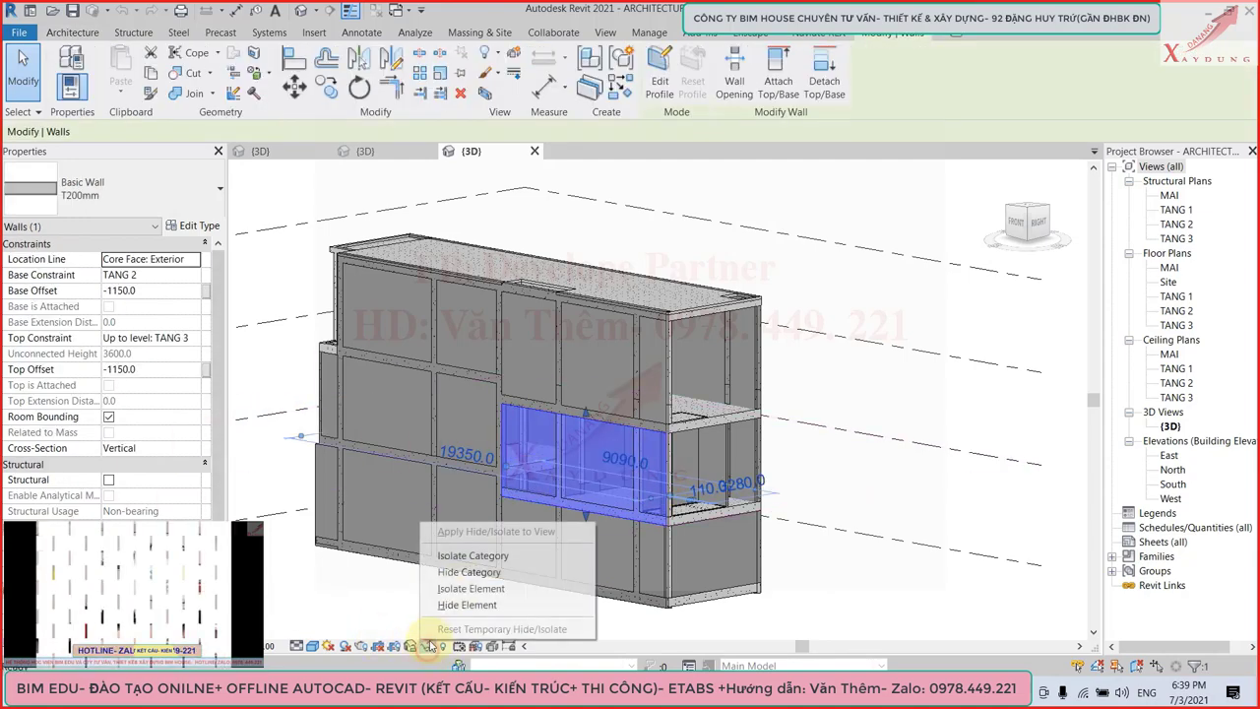
pyautogui.click(463, 577)
pyautogui.scroll(2, 591, 552)
pyautogui.scroll(3, 650, 443)
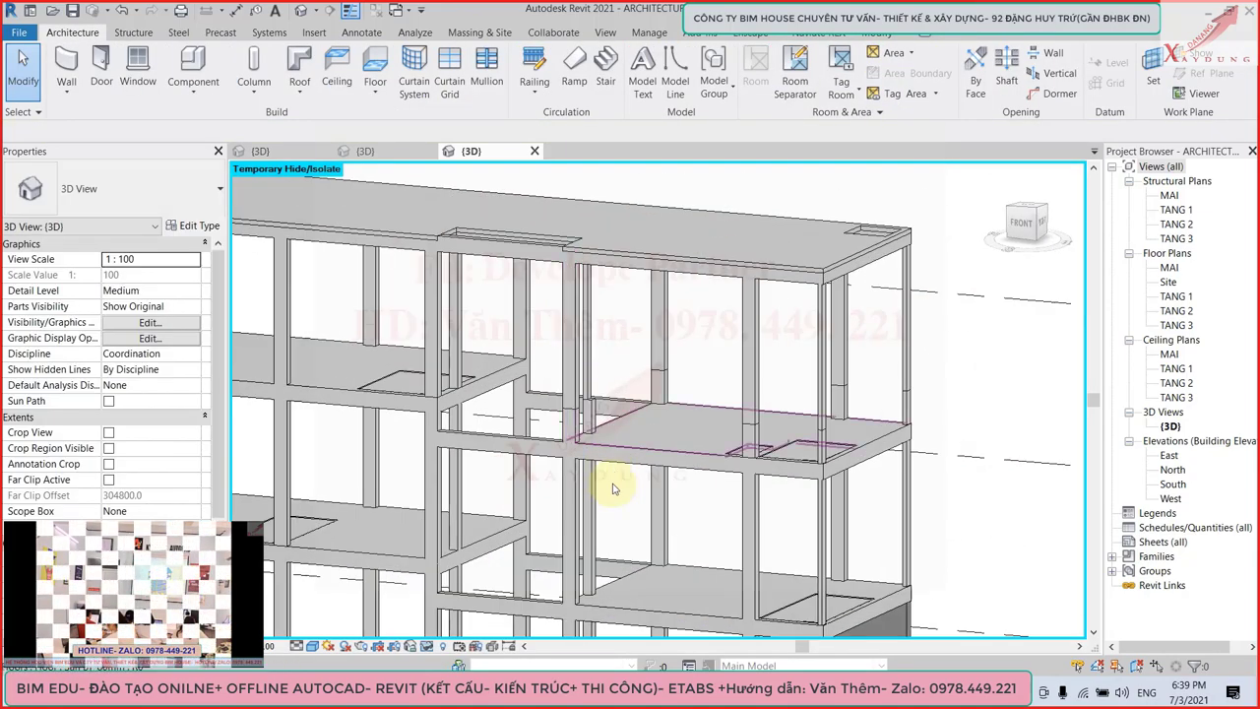
pyautogui.scroll(3, 660, 384)
pyautogui.scroll(2, 644, 312)
pyautogui.scroll(2, 630, 275)
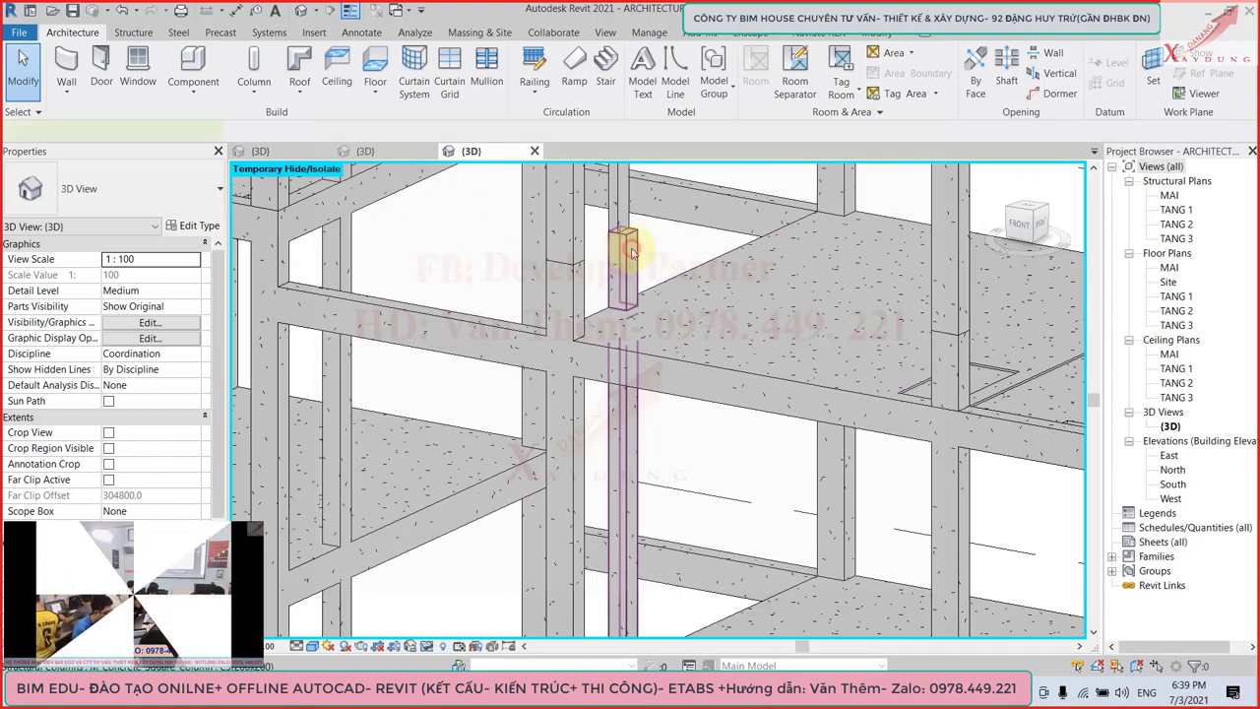
# Select and inspect the short C3(200x200) column from TANG 2
pyautogui.click(631, 253)
pyautogui.scroll(-2, 636, 318)
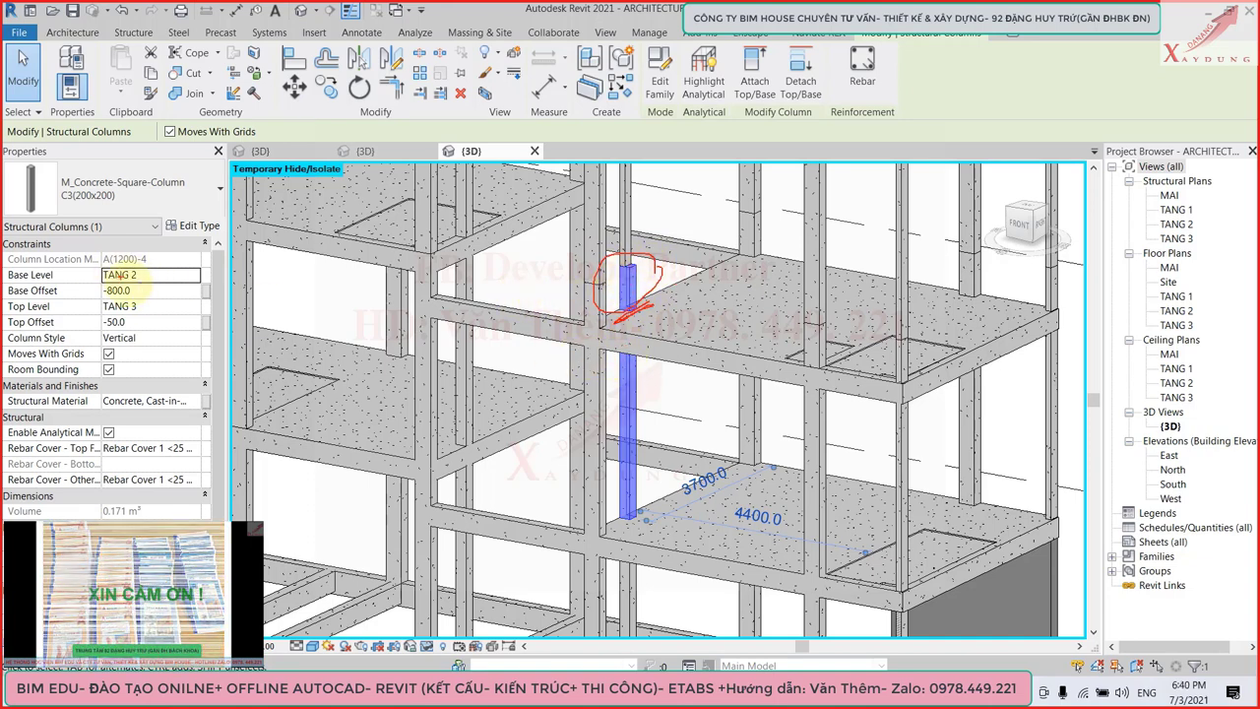
pyautogui.moveTo(79, 277); pyautogui.dragTo(139, 284)
pyautogui.press('Escape')
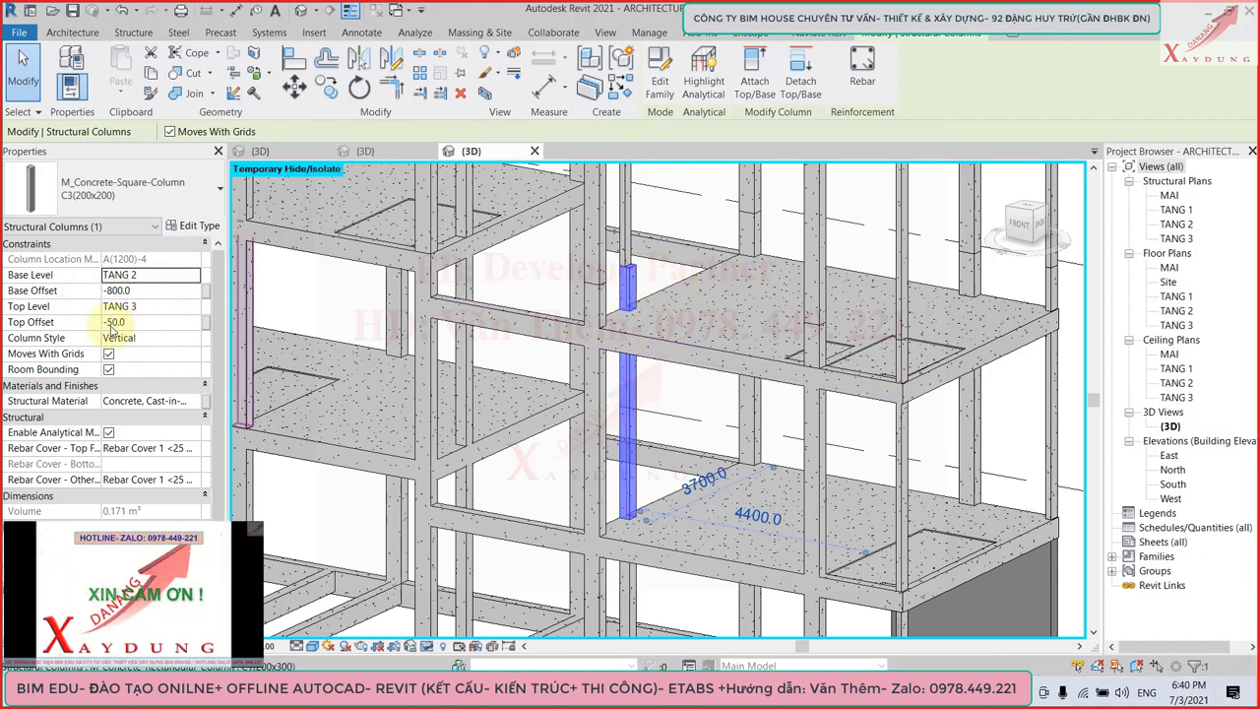
pyautogui.scroll(-2, 650, 339)
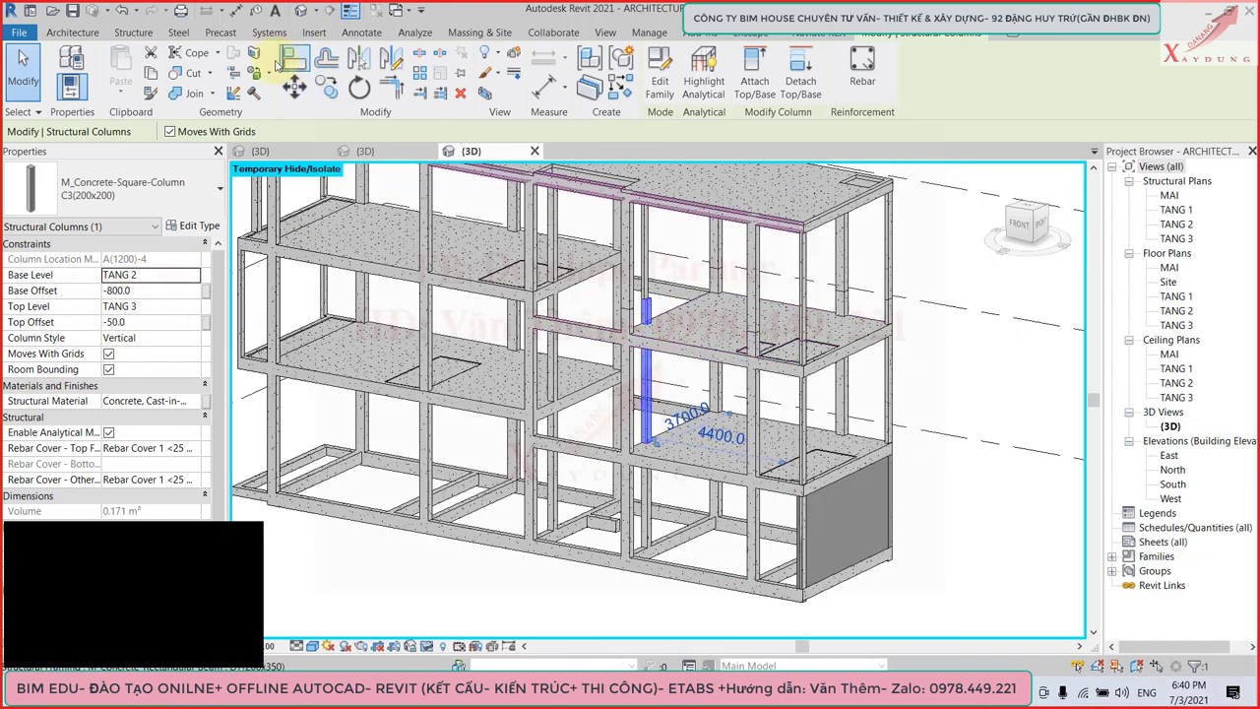
# Place spot elevations reading 6700 on the slab and 7450 at the short column's top
pyautogui.click(365, 32)
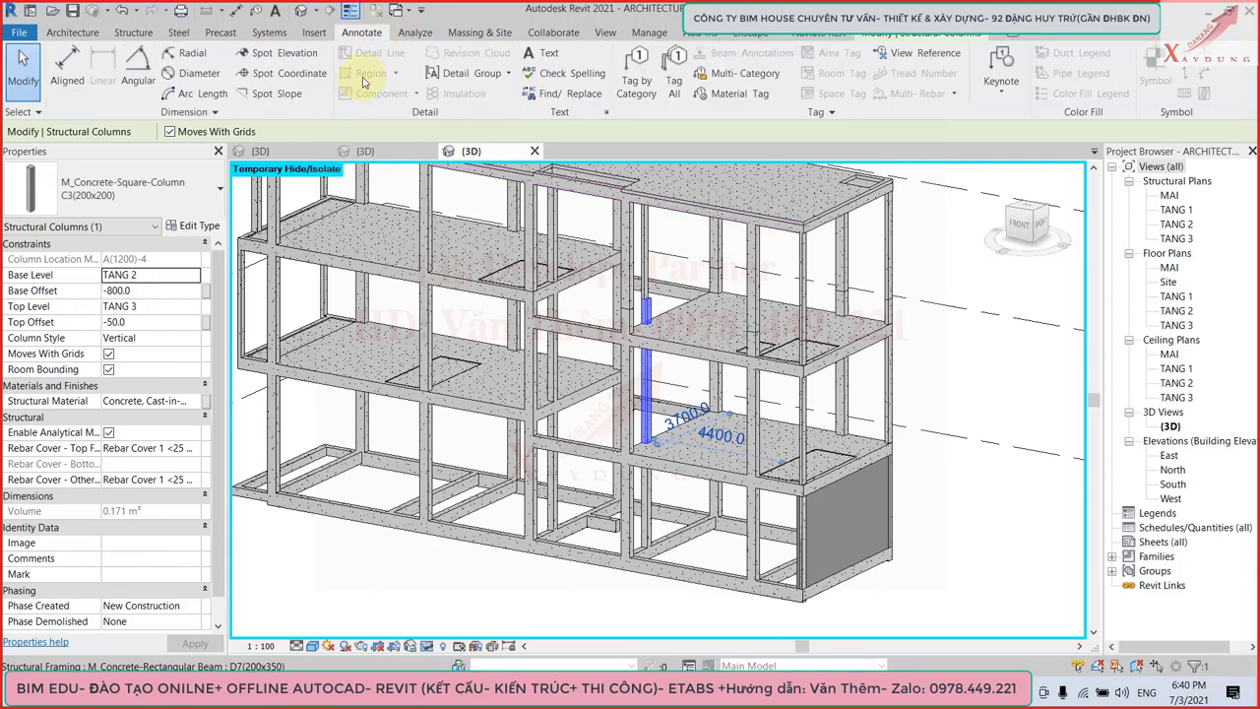
pyautogui.click(272, 57)
pyautogui.scroll(5, 670, 296)
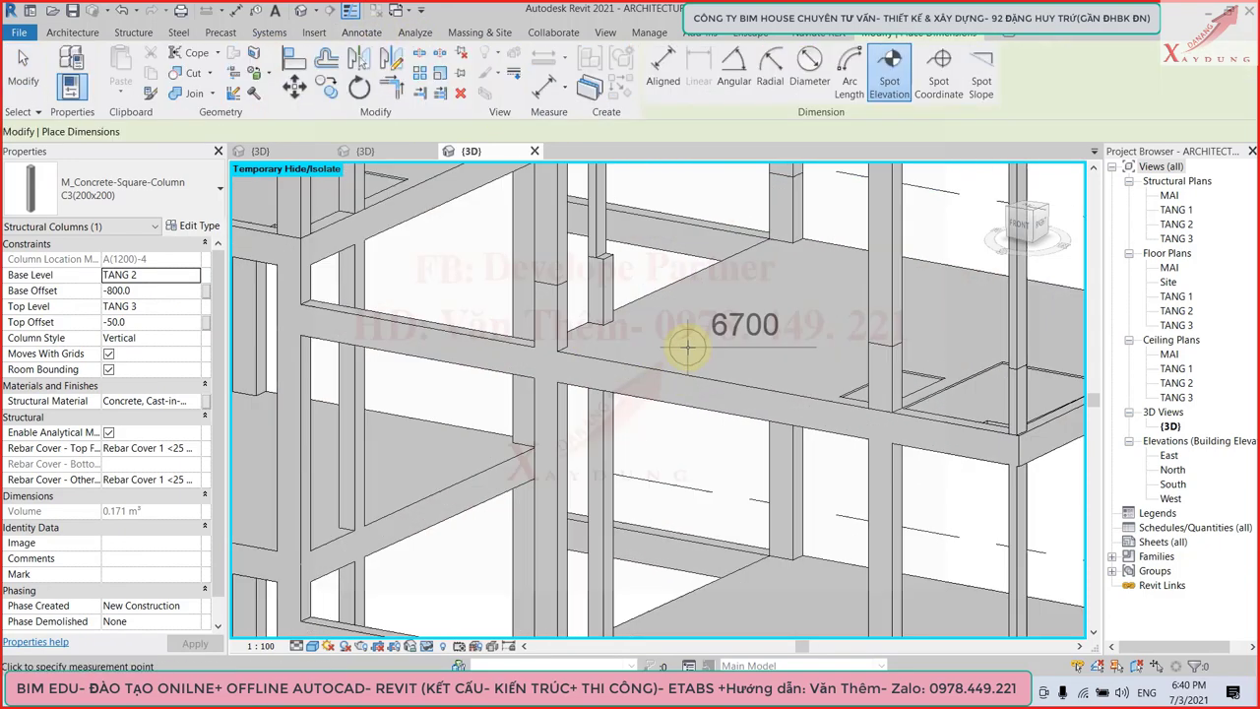
pyautogui.moveTo(653, 357)
pyautogui.mouseDown(button='middle')
pyautogui.moveTo(663, 391)
pyautogui.moveTo(630, 384)
pyautogui.mouseUp(button='middle')
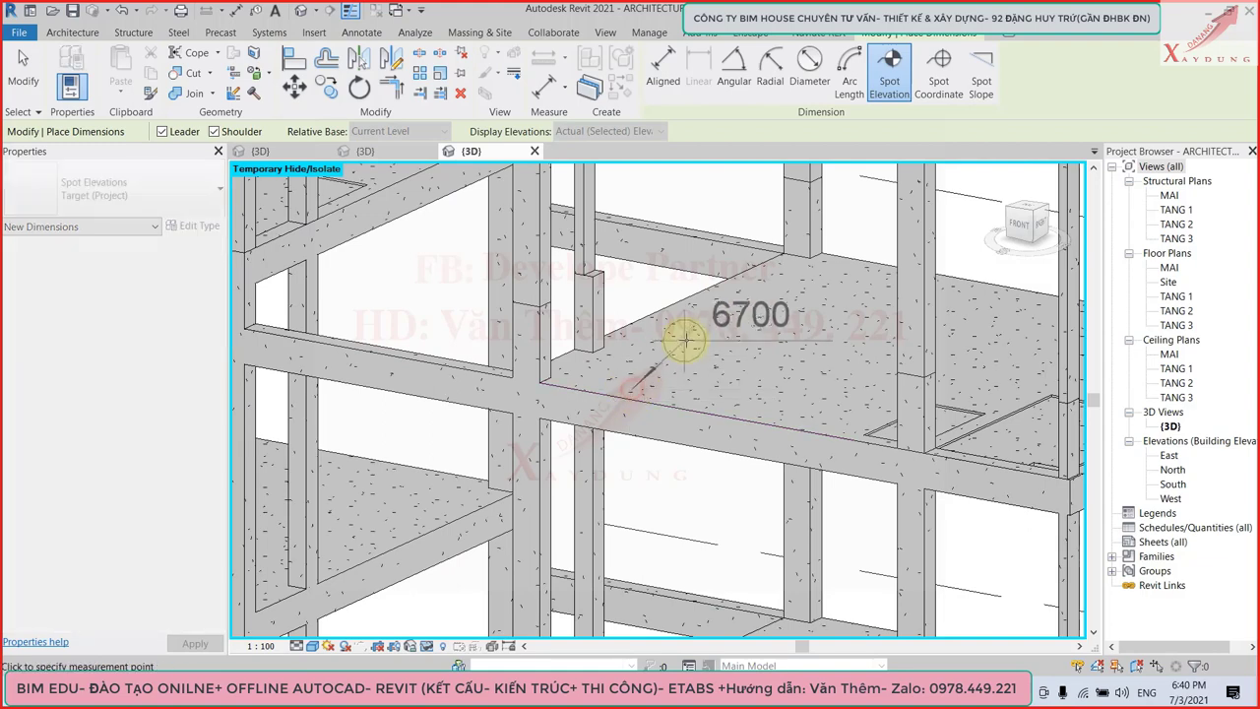
pyautogui.click(688, 337)
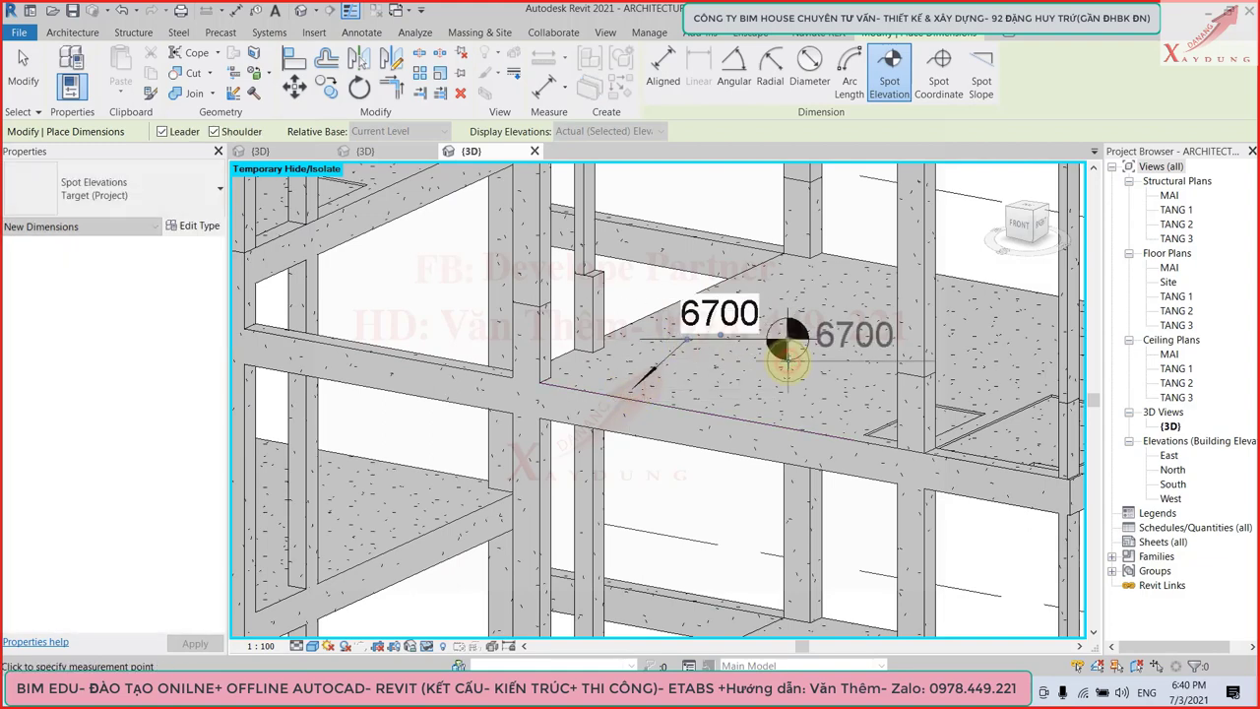
pyautogui.click(591, 277)
pyautogui.click(780, 236)
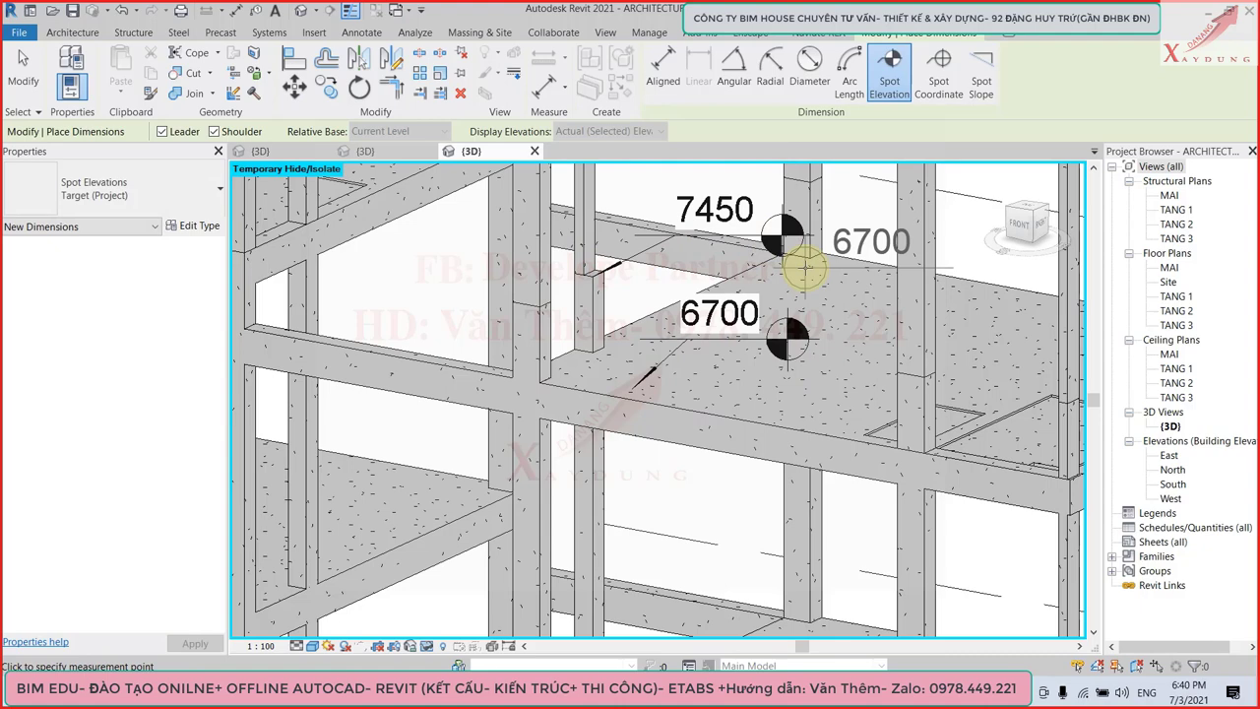
pyautogui.press('Escape')
pyautogui.press('Escape')
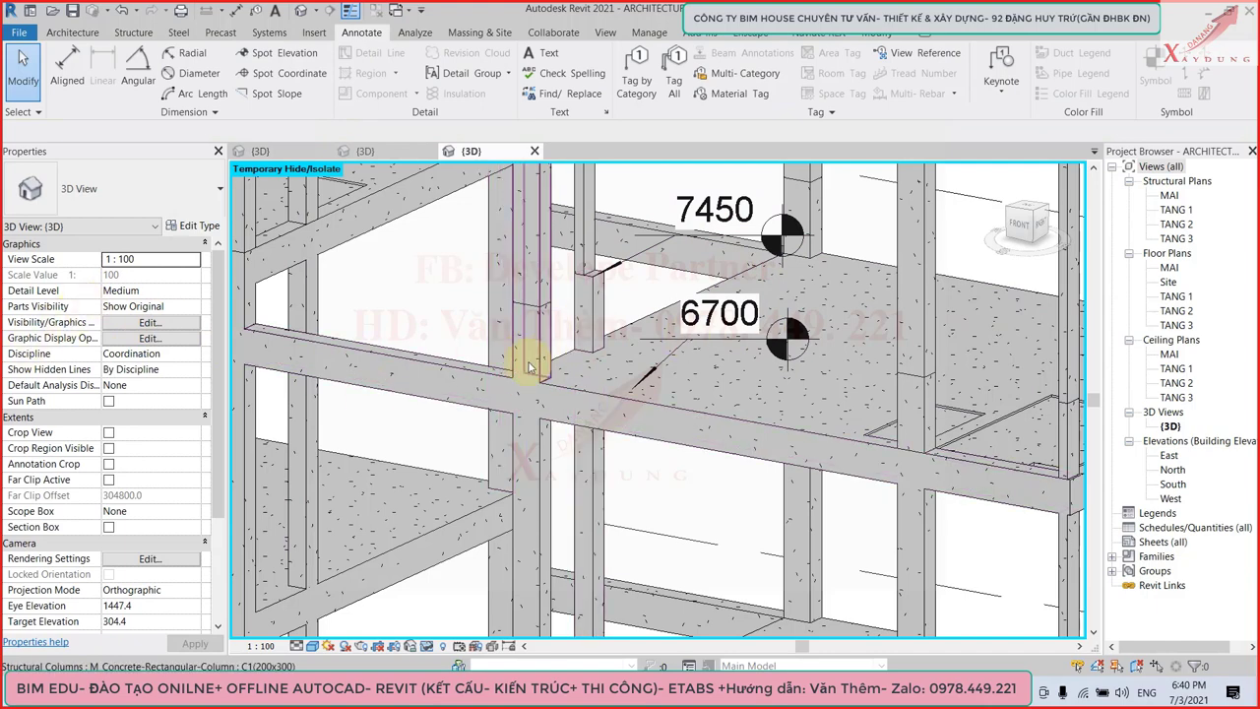
# Check the slab level, then give the C3(200x200) column a -800 Top Offset so it ends at 6700
pyautogui.click(579, 392)
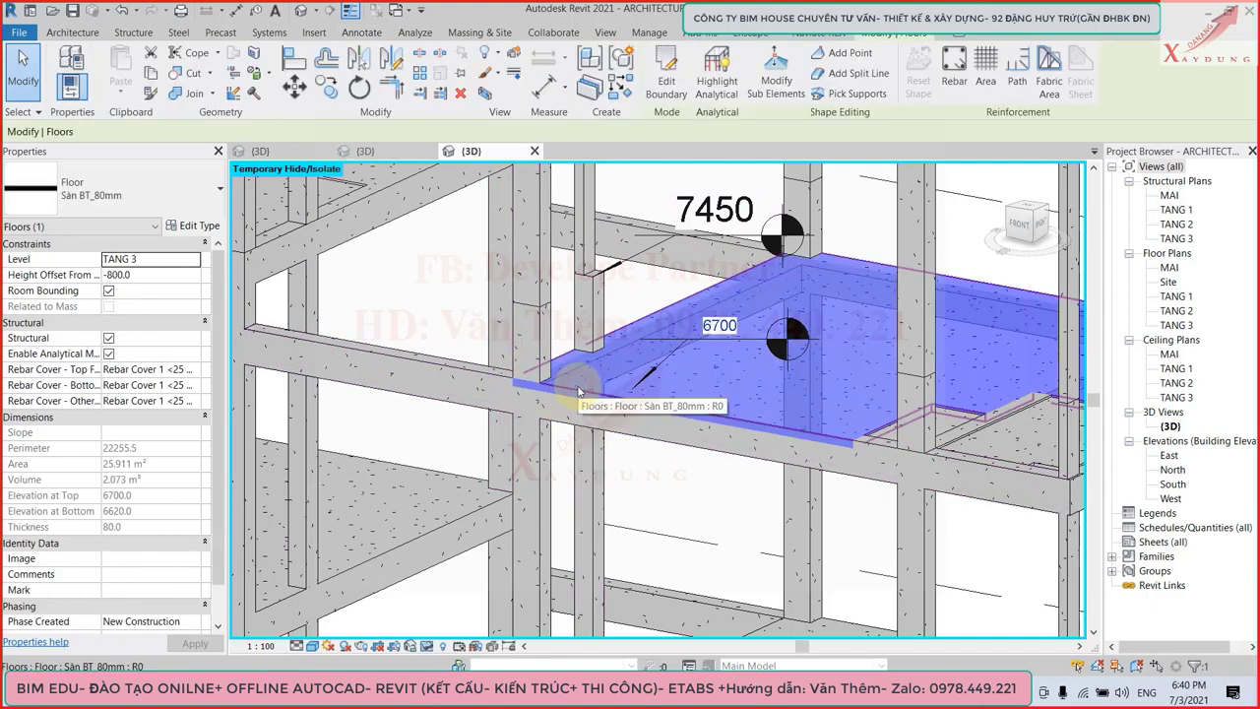
pyautogui.press('Escape')
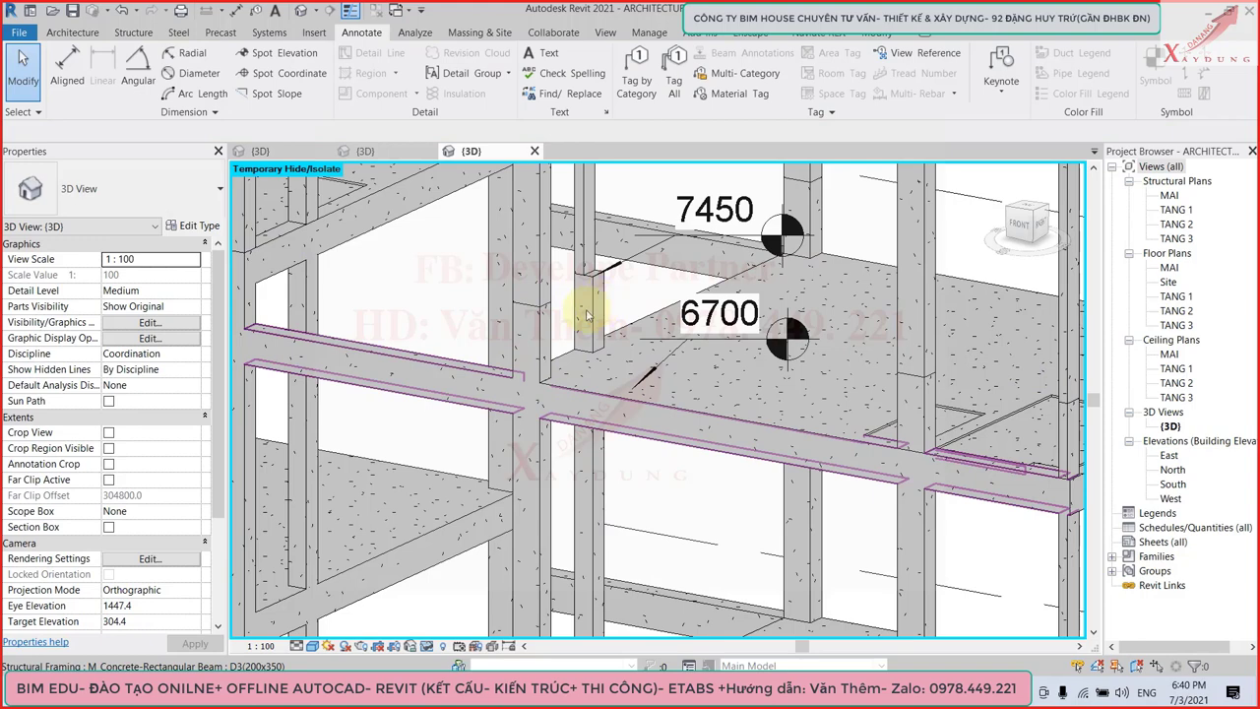
pyautogui.click(589, 307)
pyautogui.write('-800')
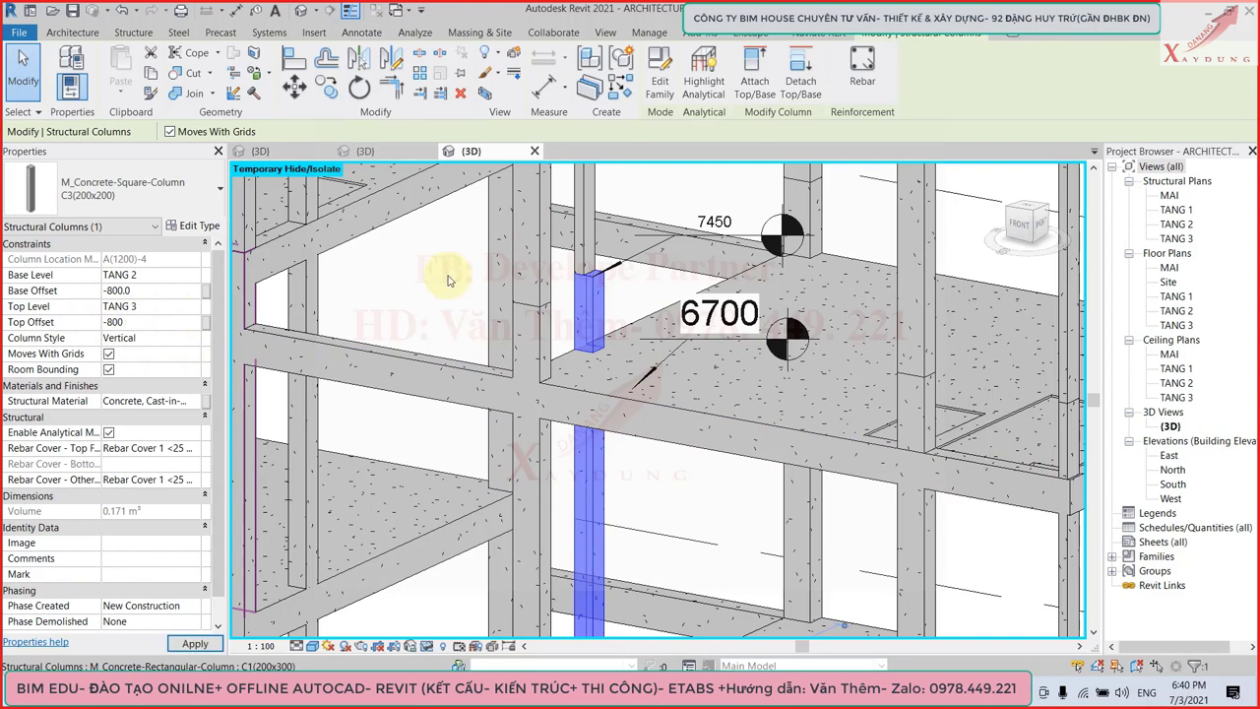
pyautogui.moveTo(666, 483)
pyautogui.keyDown('shift'); pyautogui.mouseDown(button='middle')
pyautogui.moveTo(773, 338)
pyautogui.moveTo(817, 352)
pyautogui.moveTo(838, 464)
pyautogui.moveTo(632, 382)
pyautogui.moveTo(427, 372)
pyautogui.mouseUp(button='middle'); pyautogui.keyUp('shift')
pyautogui.write('-750')
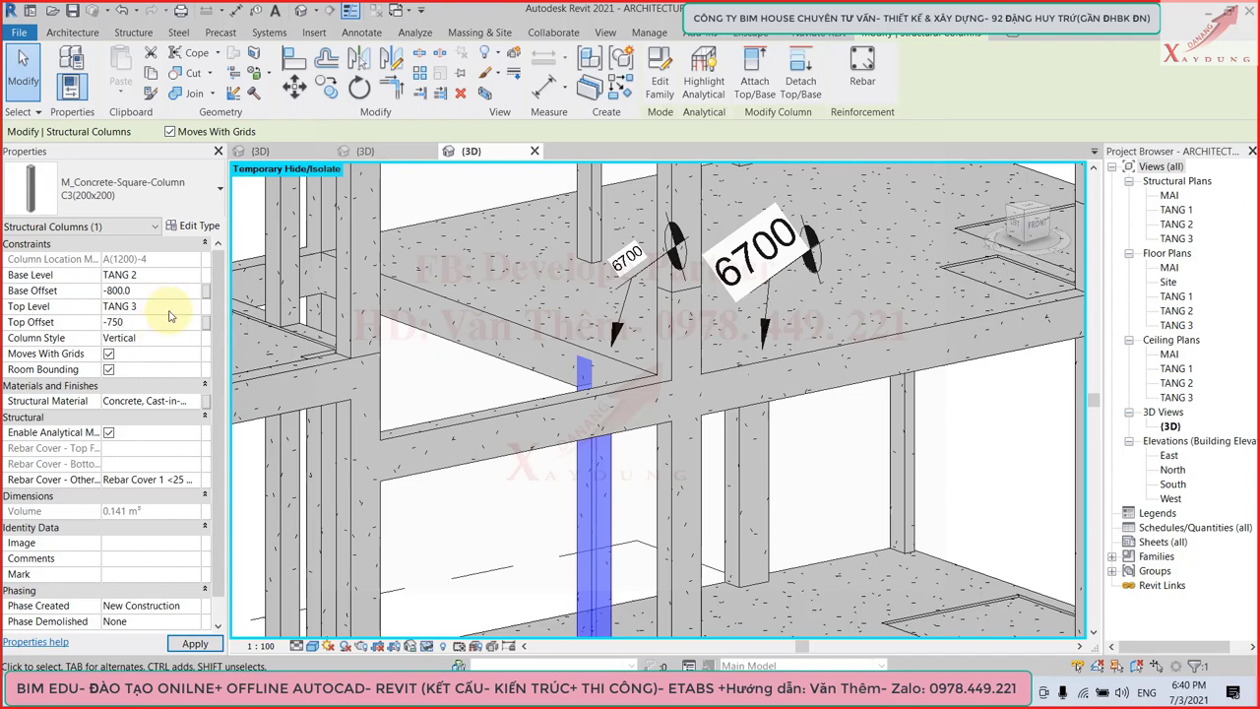
pyautogui.moveTo(575, 471)
pyautogui.keyDown('shift'); pyautogui.mouseDown(button='middle')
pyautogui.moveTo(676, 450)
pyautogui.moveTo(643, 476)
pyautogui.moveTo(605, 398)
pyautogui.mouseUp(button='middle'); pyautogui.keyUp('shift')
pyautogui.scroll(2, 586, 403)
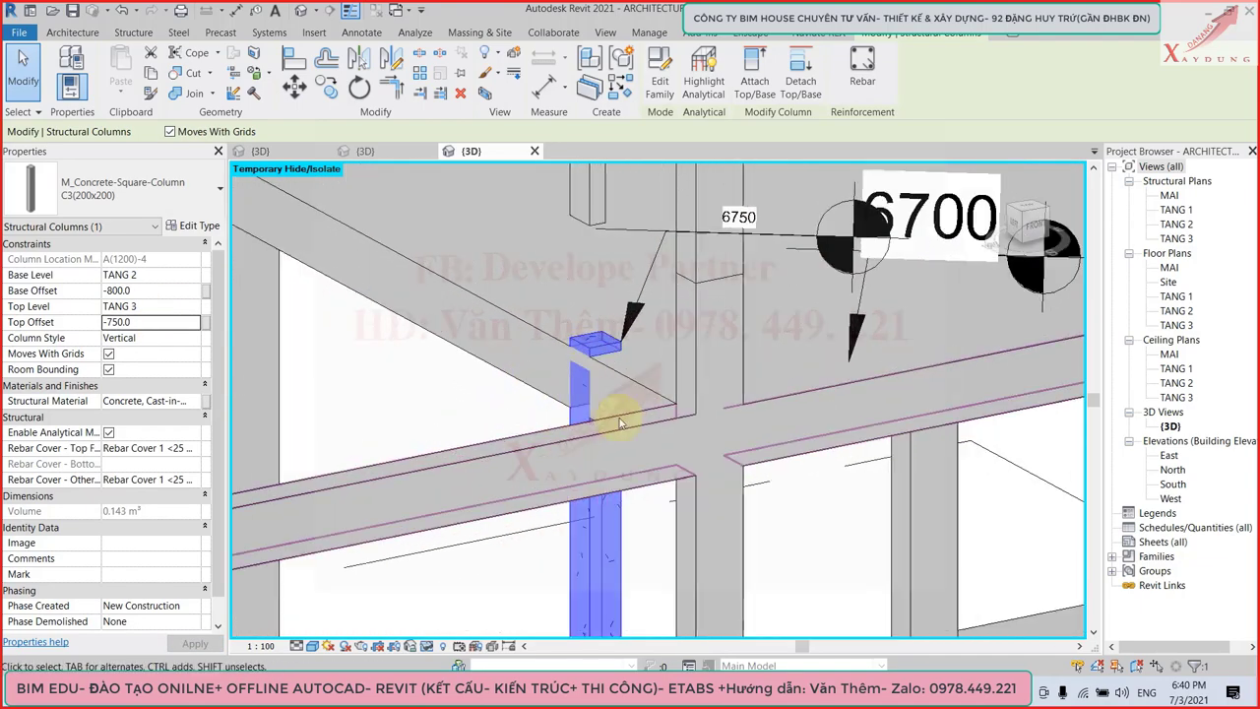
pyautogui.scroll(2, 604, 408)
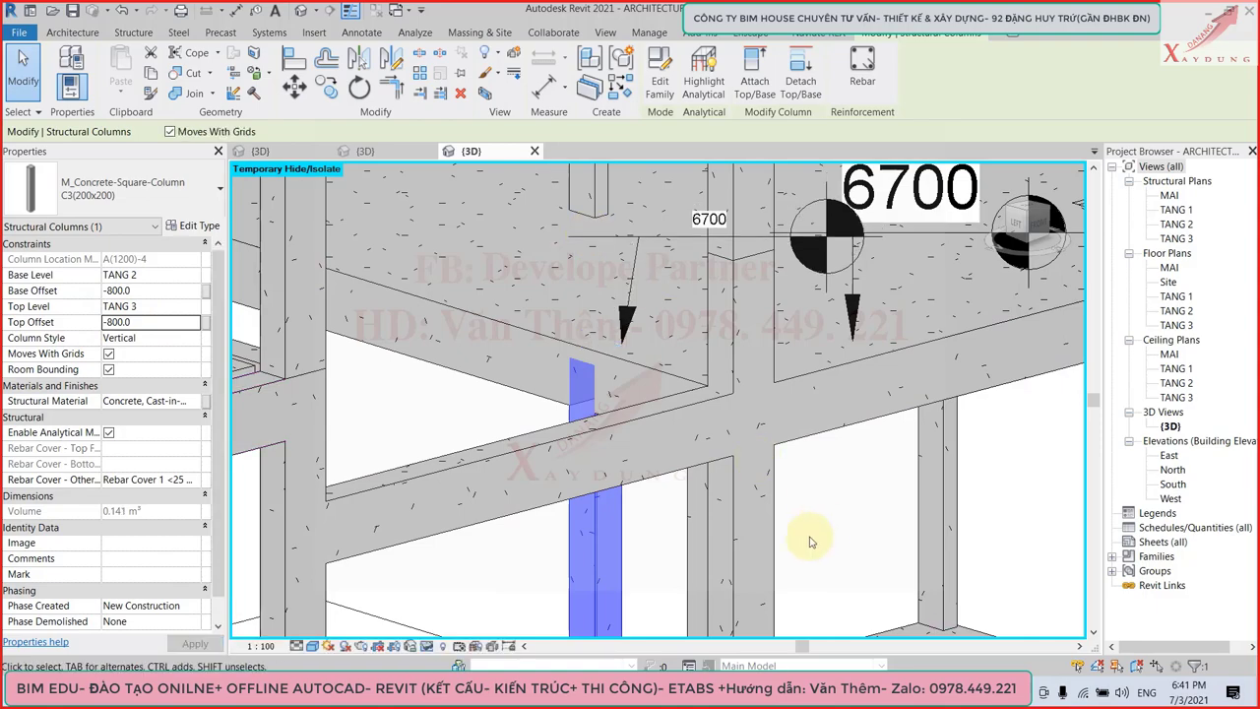
pyautogui.moveTo(810, 536)
pyautogui.keyDown('shift'); pyautogui.mouseDown(button='middle')
pyautogui.moveTo(788, 444)
pyautogui.moveTo(834, 459)
pyautogui.moveTo(620, 403)
pyautogui.moveTo(619, 361)
pyautogui.moveTo(684, 408)
pyautogui.moveTo(765, 500)
pyautogui.moveTo(580, 385)
pyautogui.moveTo(635, 425)
pyautogui.moveTo(683, 521)
pyautogui.moveTo(689, 509)
pyautogui.mouseUp(button='middle'); pyautogui.keyUp('shift')
pyautogui.press('Escape')
pyautogui.click(633, 421)
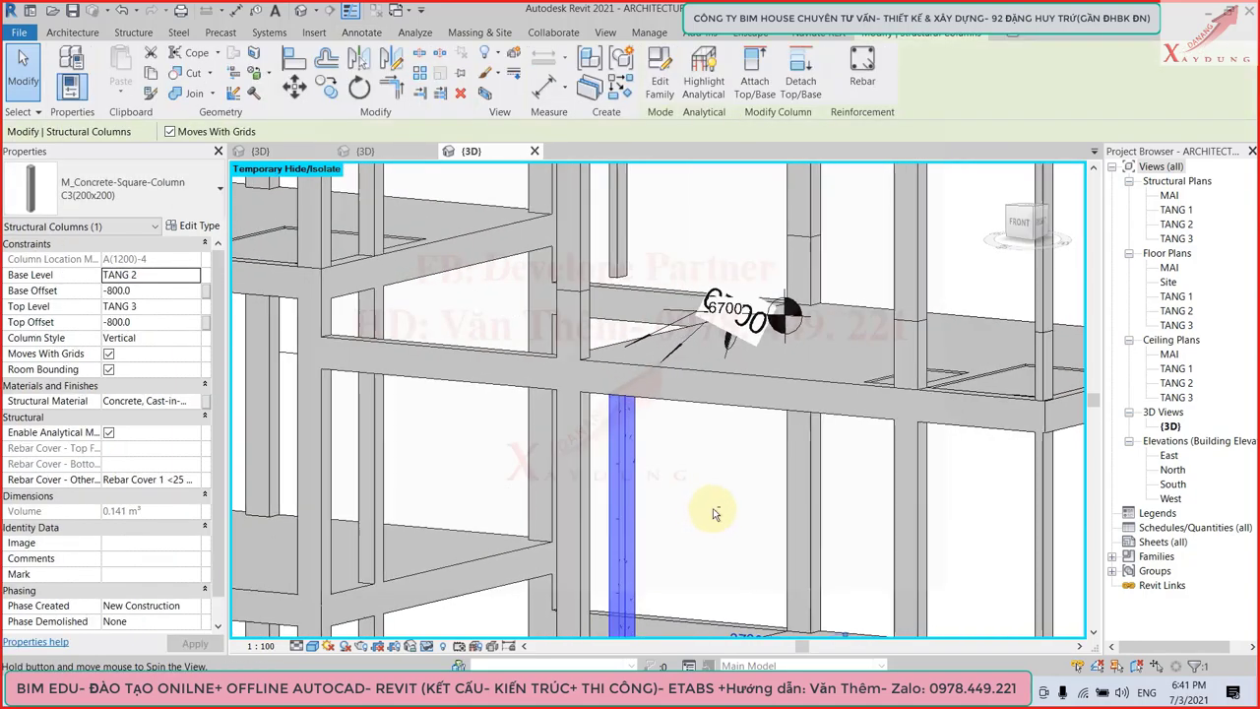
# From the Front view, set the A-4 C1(200x300) column's Top Offset to -800
pyautogui.click(1020, 227)
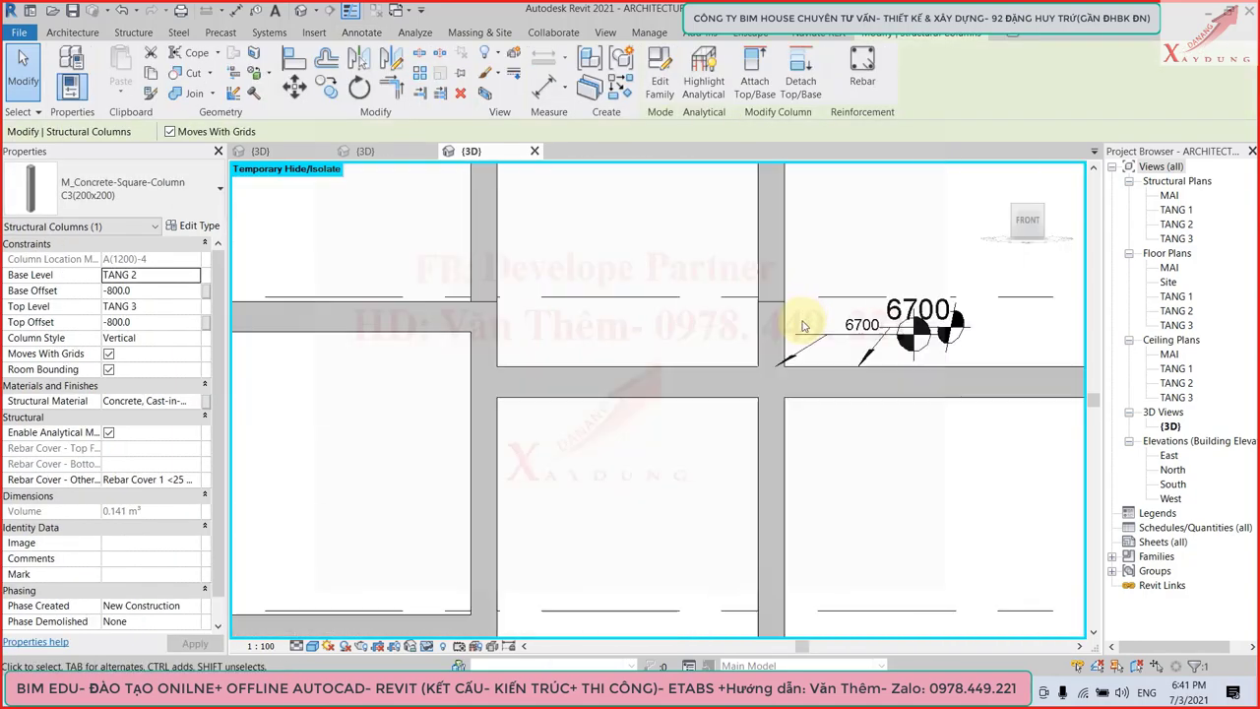
pyautogui.click(682, 375)
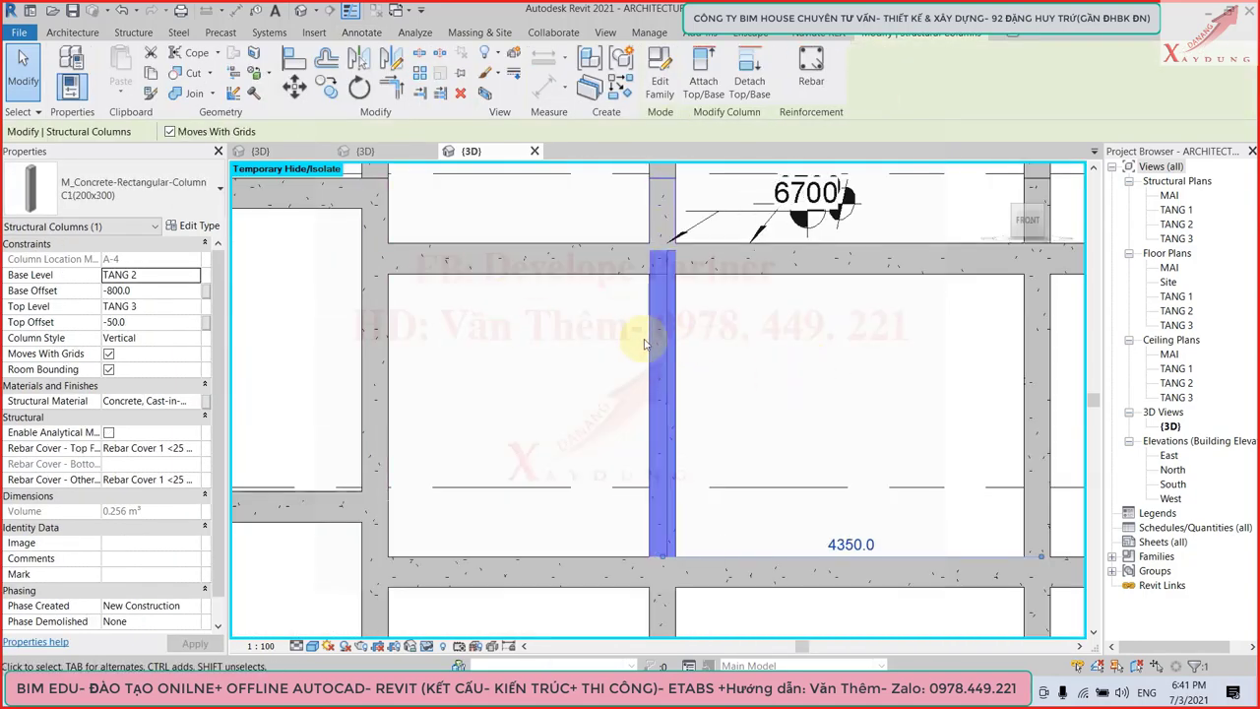
pyautogui.click(684, 343)
pyautogui.click(678, 346)
pyautogui.click(168, 319)
pyautogui.write('-800')
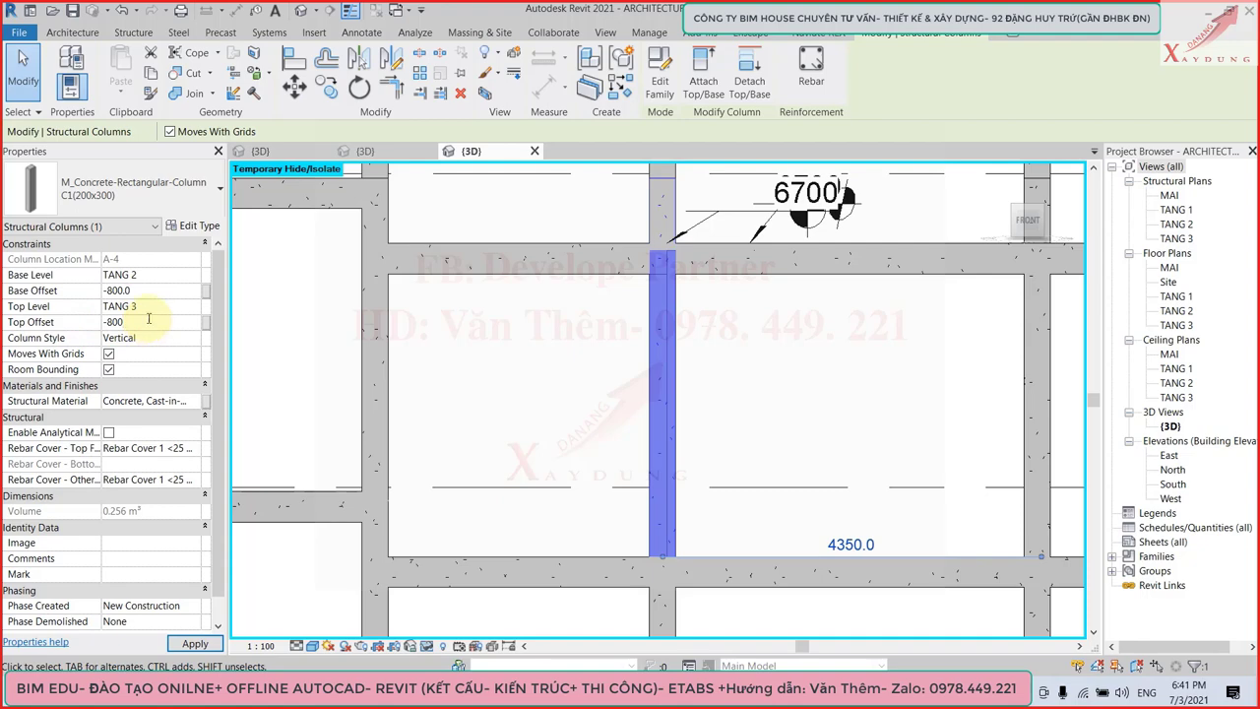
pyautogui.press('Return')
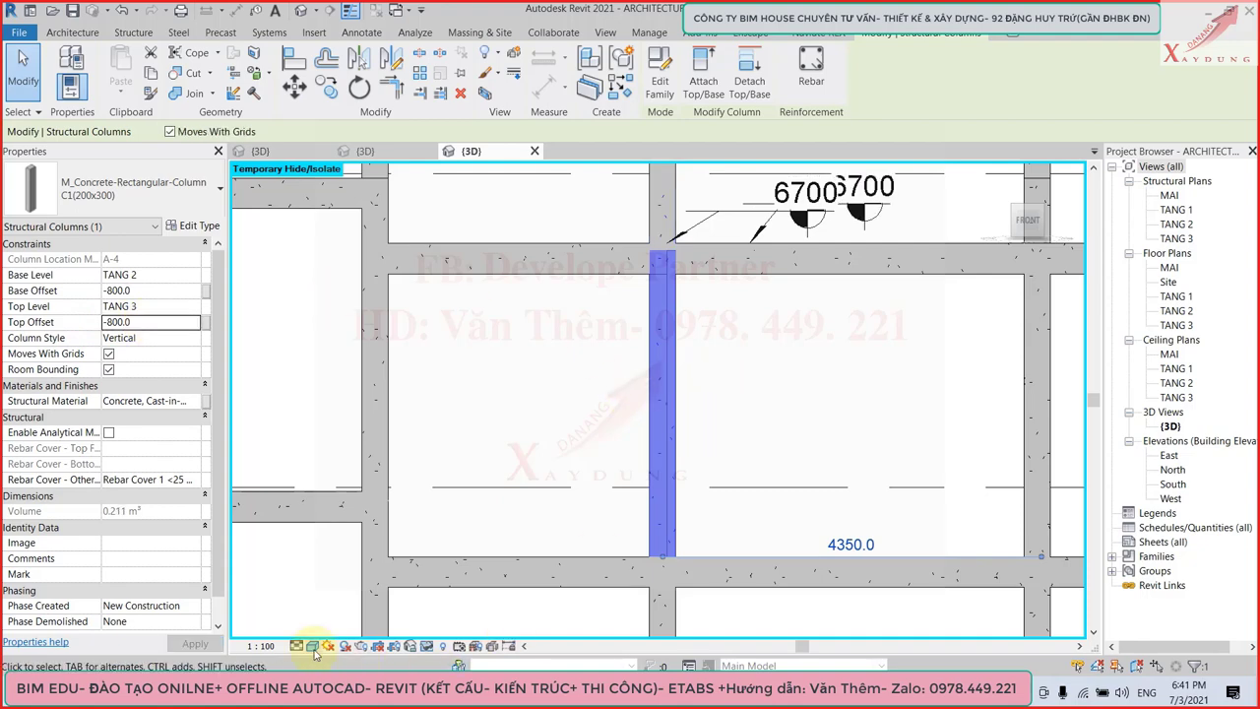
# Check the column in Wireframe visual style, then return to Shaded
pyautogui.click(313, 648)
pyautogui.click(348, 564)
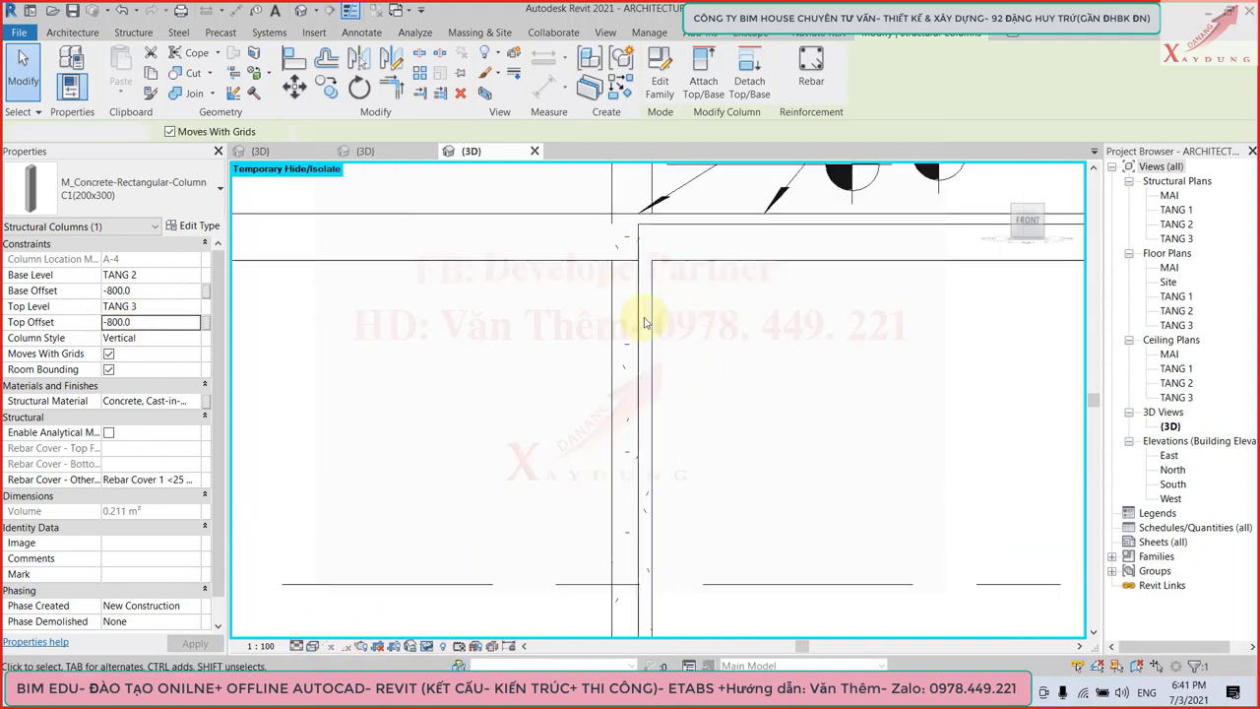
pyautogui.scroll(3, 641, 315)
pyautogui.click(614, 329)
pyautogui.click(638, 343)
pyautogui.moveTo(638, 344)
pyautogui.mouseDown(button='middle')
pyautogui.moveTo(726, 408)
pyautogui.moveTo(754, 449)
pyautogui.moveTo(670, 417)
pyautogui.moveTo(308, 635)
pyautogui.mouseUp(button='middle')
pyautogui.click(295, 646)
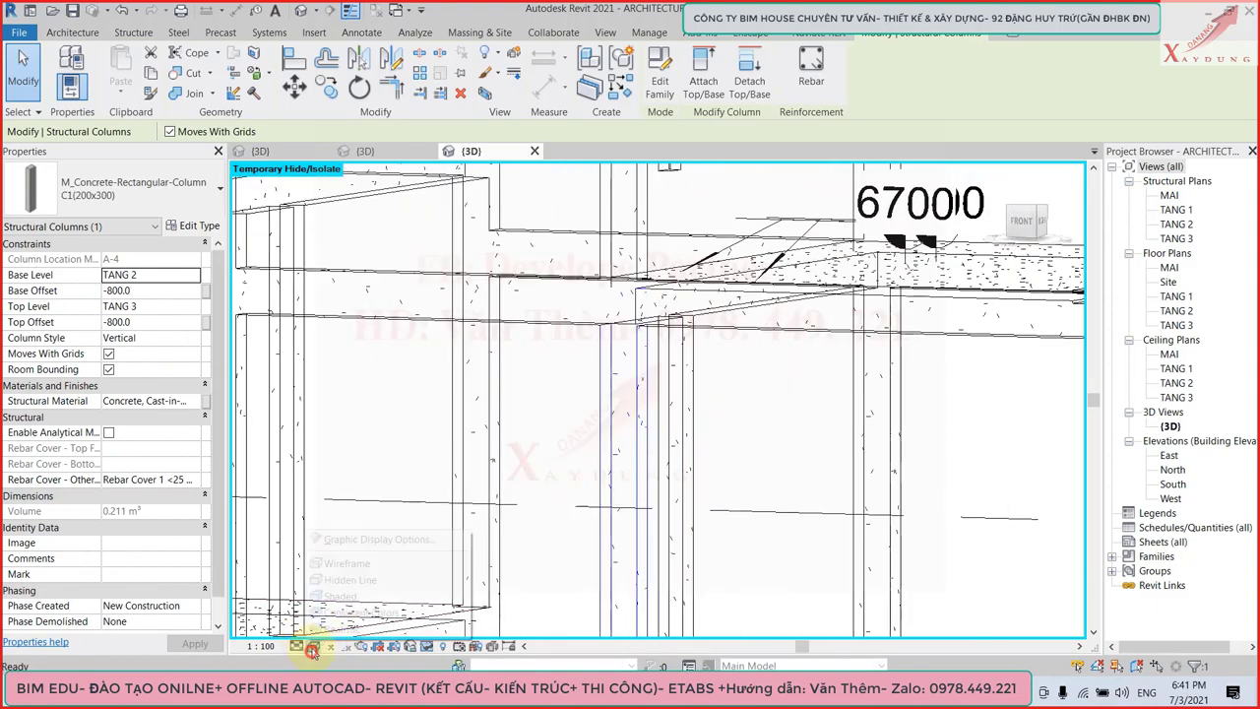
pyautogui.click(330, 596)
pyautogui.moveTo(620, 443)
pyautogui.keyDown('shift'); pyautogui.mouseDown(button='middle')
pyautogui.moveTo(714, 471)
pyautogui.moveTo(614, 273)
pyautogui.moveTo(731, 324)
pyautogui.moveTo(535, 295)
pyautogui.moveTo(712, 416)
pyautogui.mouseUp(button='middle'); pyautogui.keyUp('shift')
# Return to the Front view and inspect the beam beside the column
pyautogui.click(1031, 221)
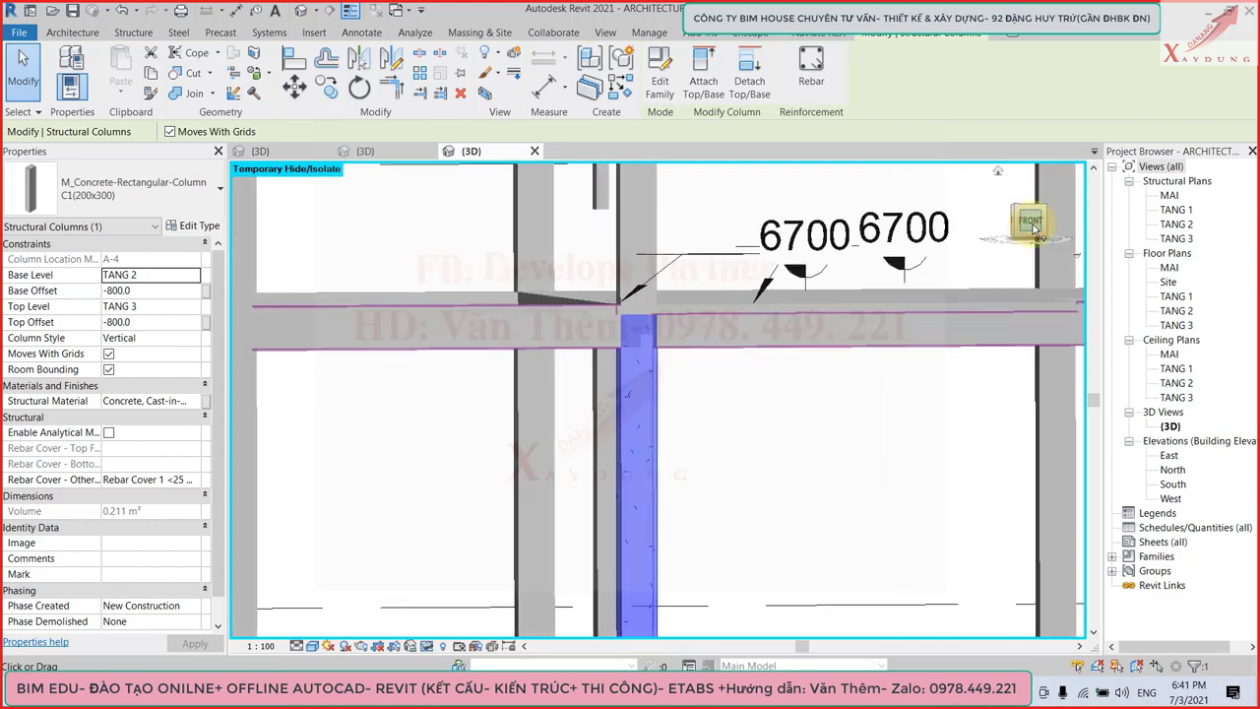
pyautogui.scroll(-2, 696, 285)
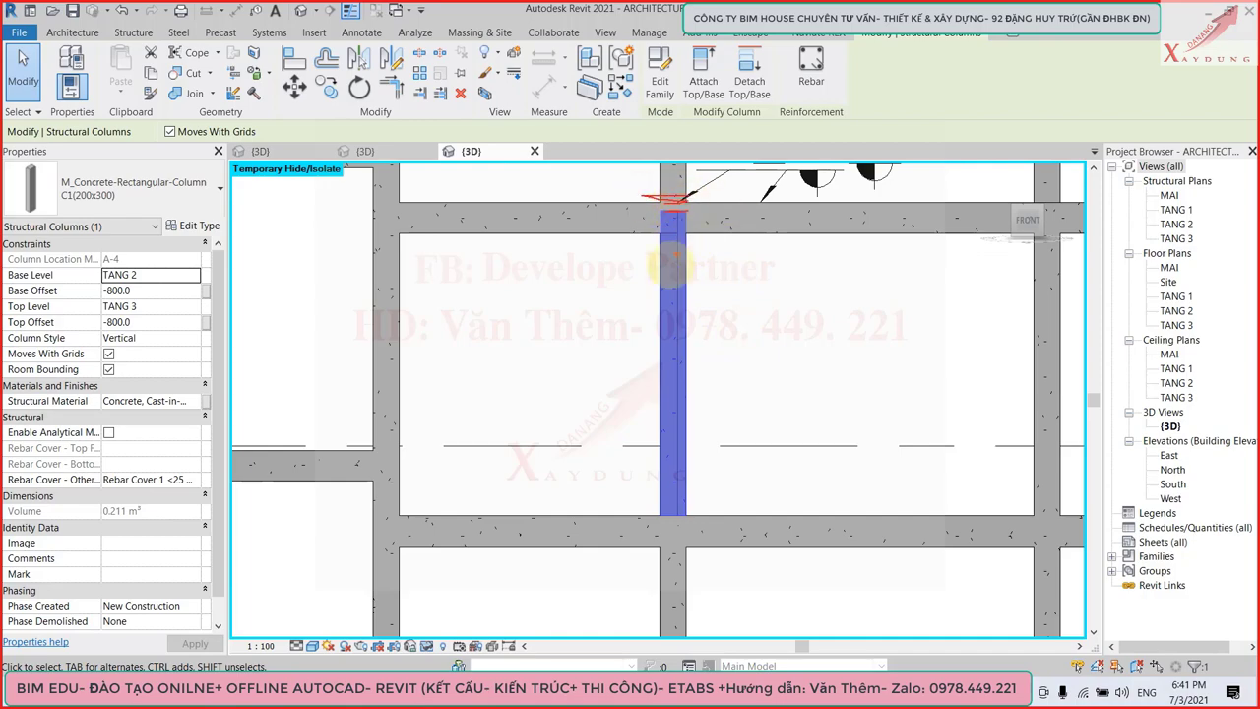
pyautogui.scroll(-3, 703, 270)
pyautogui.click(716, 282)
pyautogui.click(740, 264)
pyautogui.moveTo(744, 268)
pyautogui.keyDown('shift'); pyautogui.mouseDown(button='middle')
pyautogui.moveTo(788, 318)
pyautogui.moveTo(725, 267)
pyautogui.mouseUp(button='middle'); pyautogui.keyUp('shift')
pyautogui.press('Escape')
pyautogui.scroll(3, 654, 371)
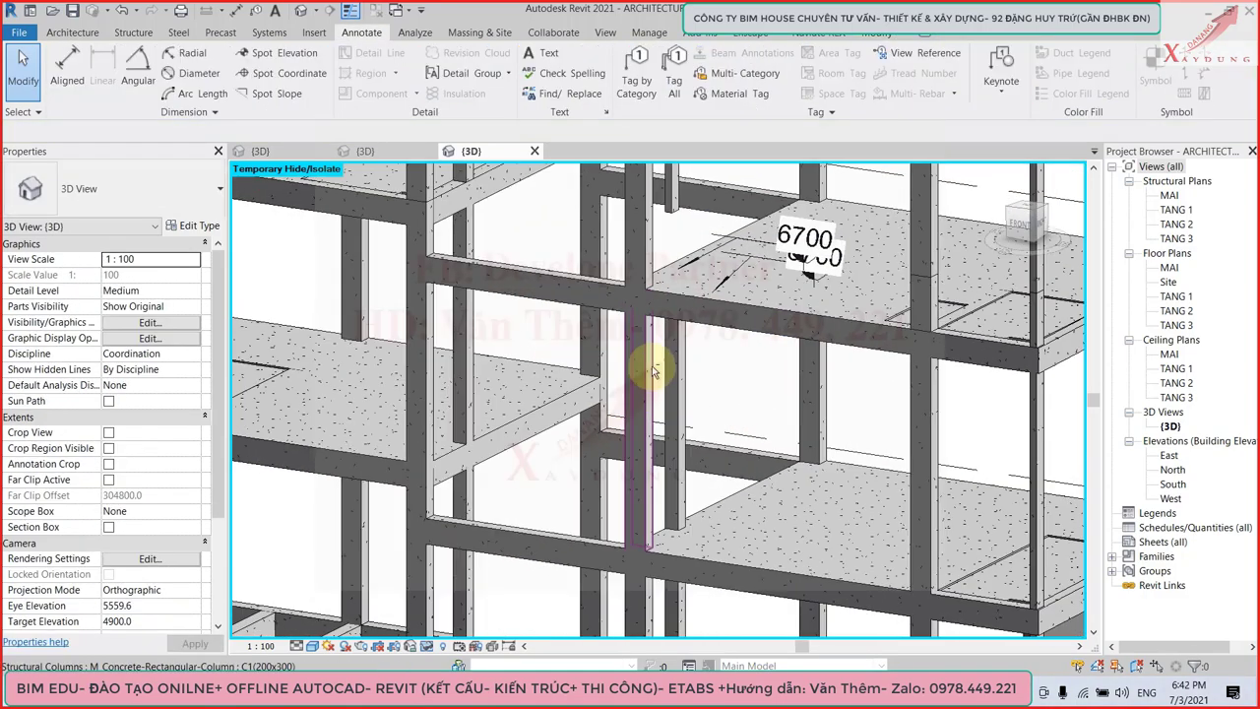
# Inspect the rectangular column and D3 beam, viewing the frame from the Front
pyautogui.moveTo(654, 371)
pyautogui.keyDown('shift'); pyautogui.mouseDown(button='middle')
pyautogui.moveTo(799, 346)
pyautogui.moveTo(664, 377)
pyautogui.mouseUp(button='middle'); pyautogui.keyUp('shift')
pyautogui.click(647, 386)
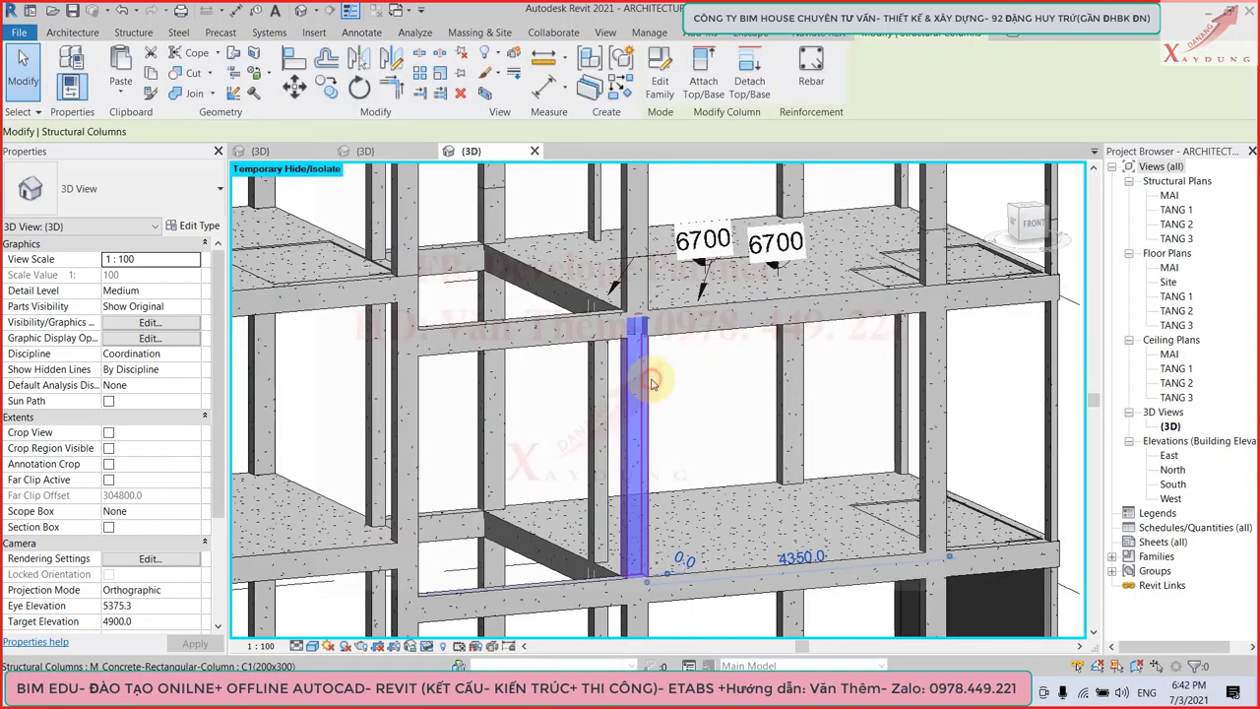
pyautogui.scroll(4, 689, 354)
pyautogui.press('Escape')
pyautogui.click(709, 362)
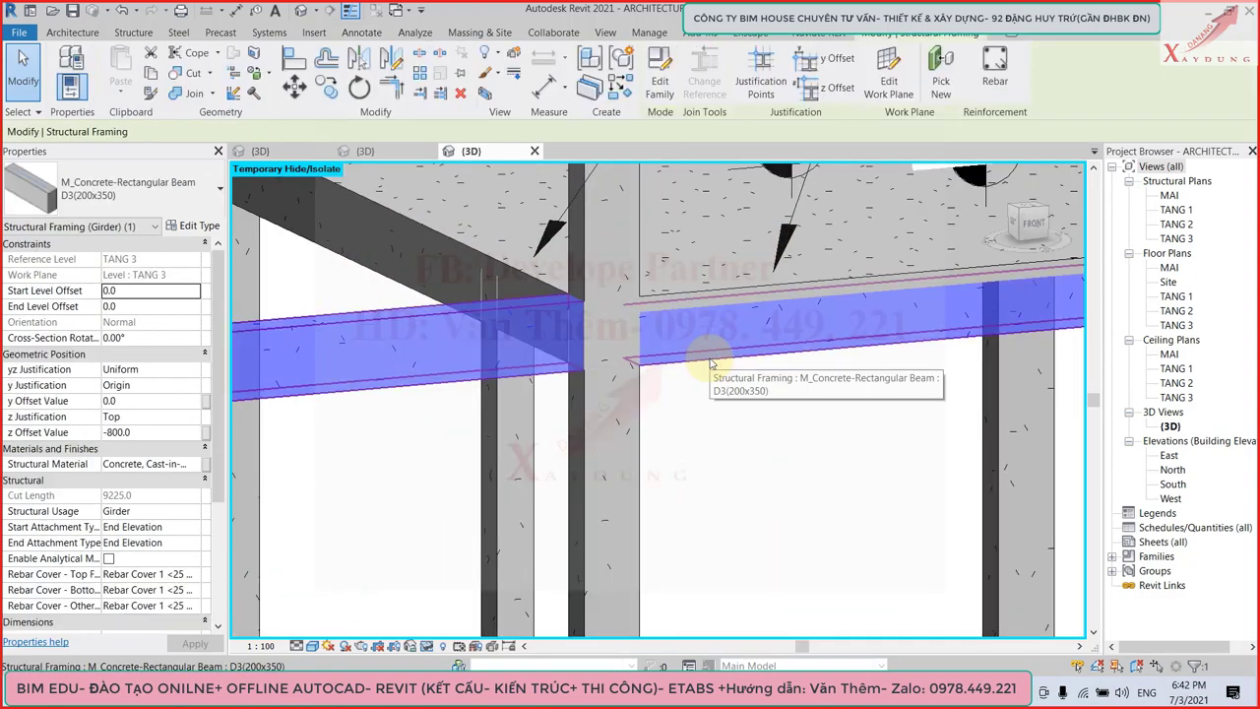
pyautogui.press('Escape')
pyautogui.click(641, 425)
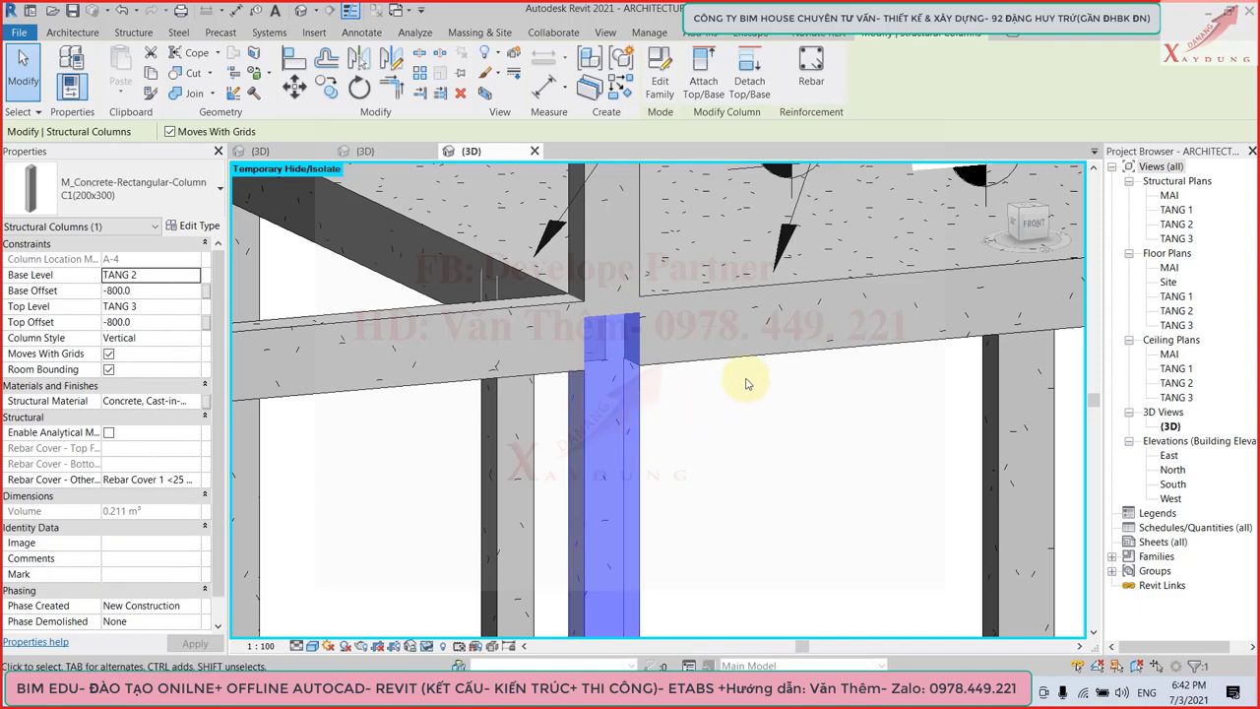
pyautogui.scroll(-3, 738, 374)
pyautogui.click(1030, 225)
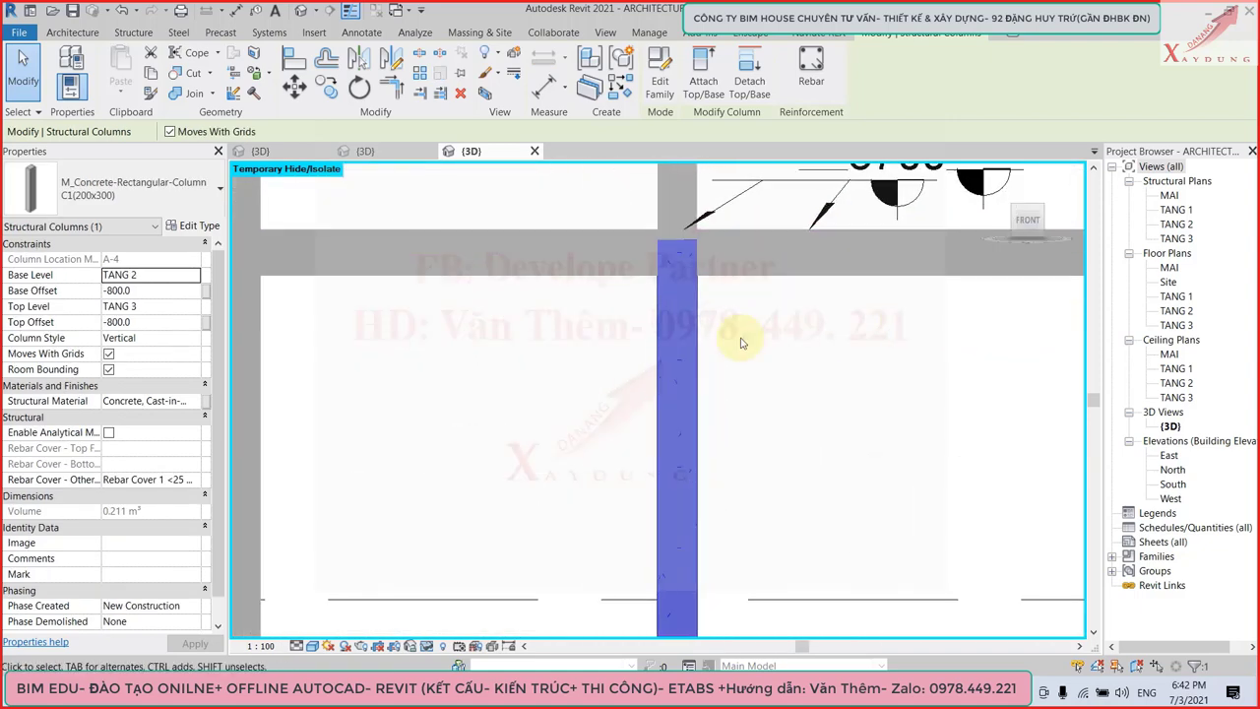
pyautogui.press('Escape')
# Inspect the TANG 3 girder beam above the TANG 2 column
pyautogui.click(583, 320)
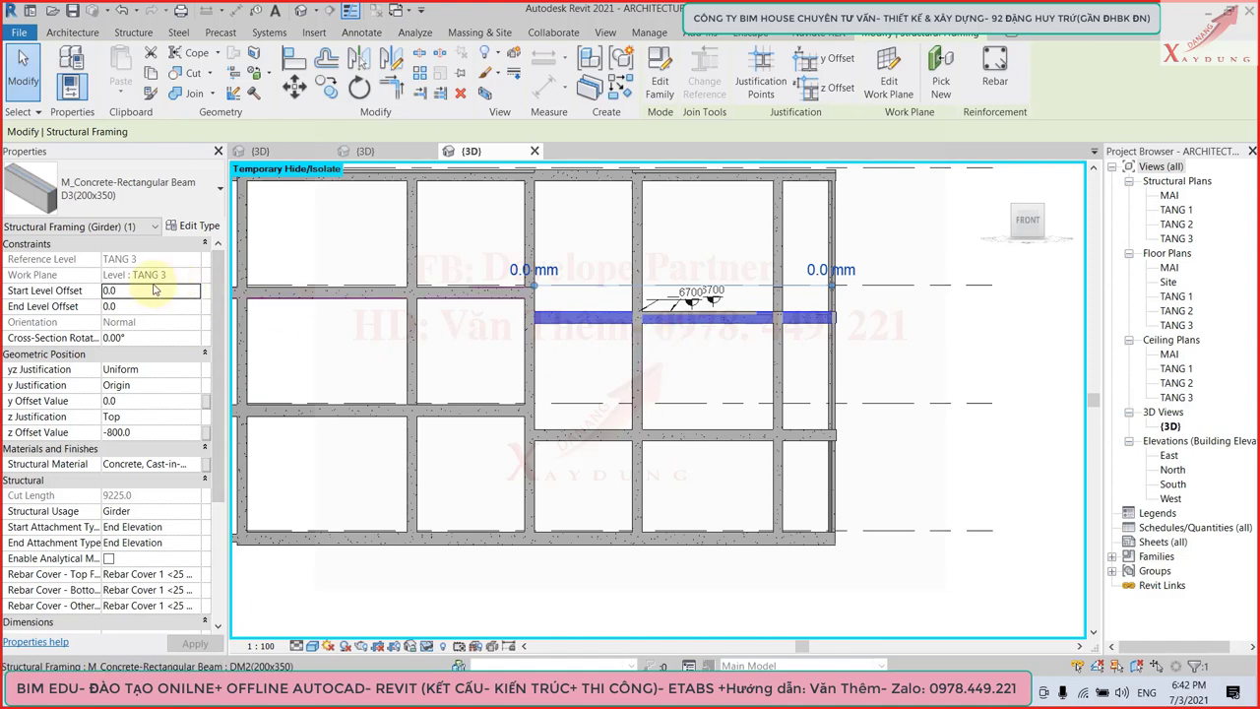
pyautogui.scroll(-1, 394, 325)
pyautogui.scroll(-1, 335, 315)
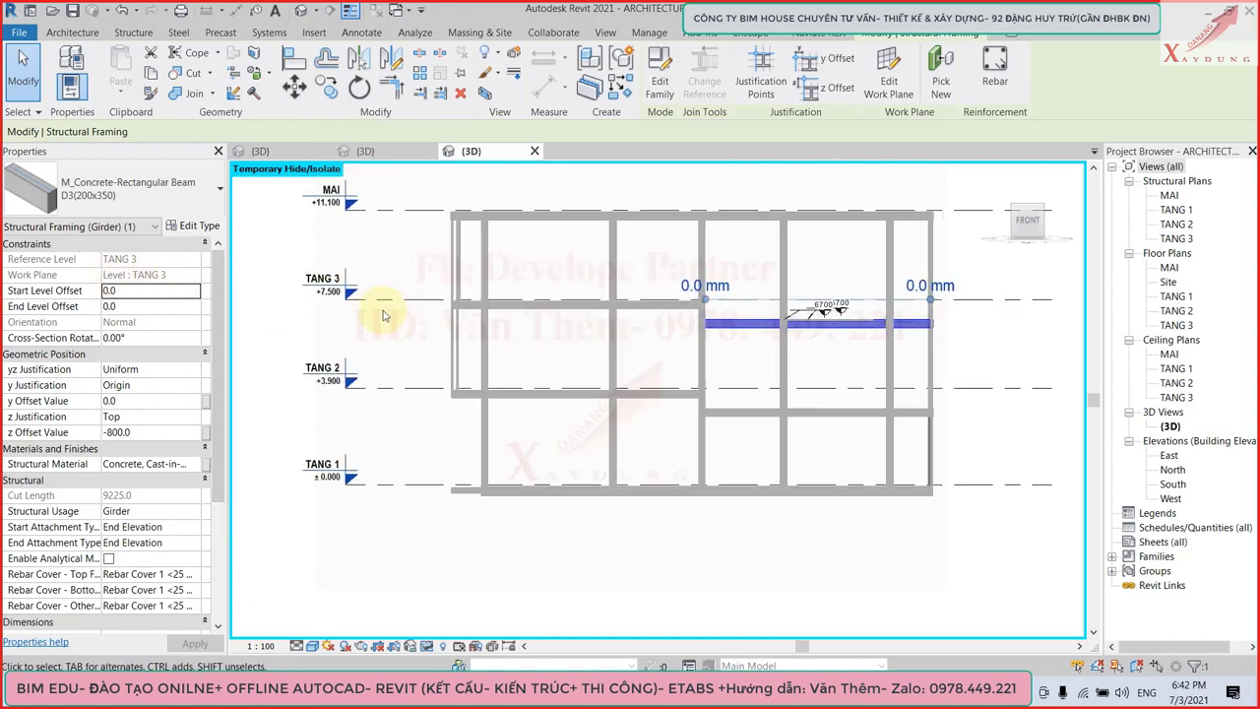
pyautogui.scroll(-1, 286, 310)
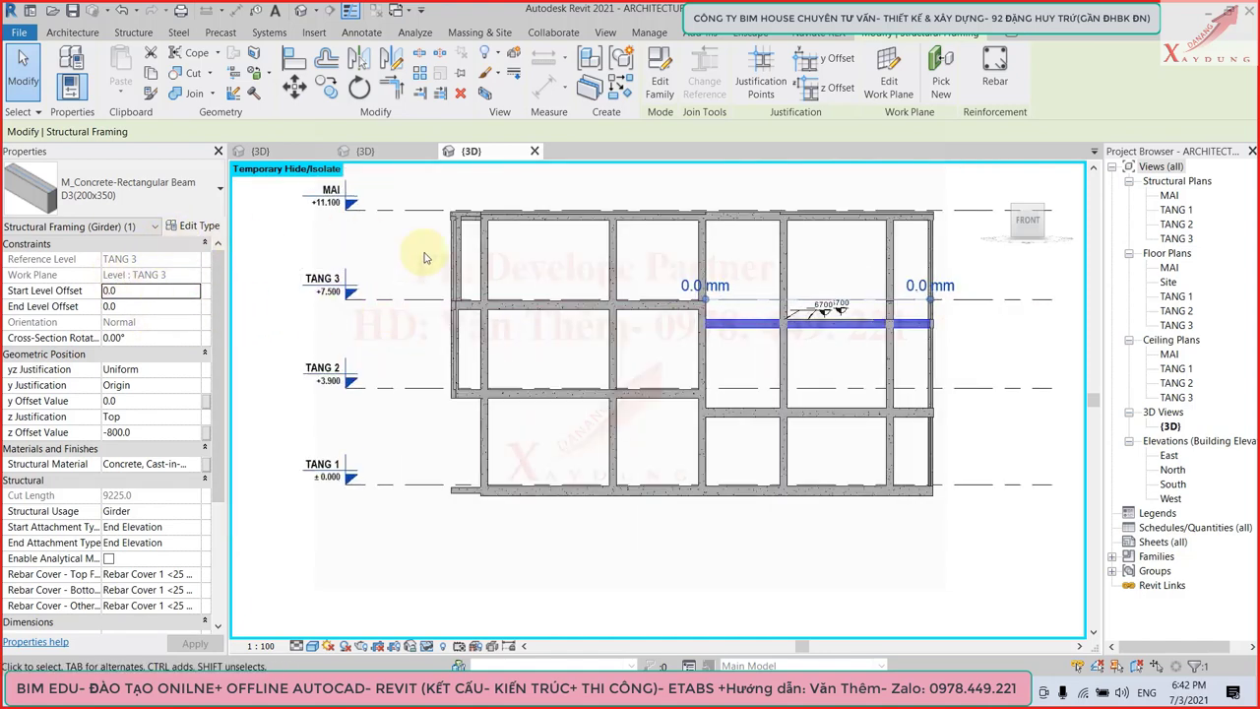
pyautogui.press('Escape')
pyautogui.scroll(3, 738, 344)
pyautogui.scroll(2, 773, 341)
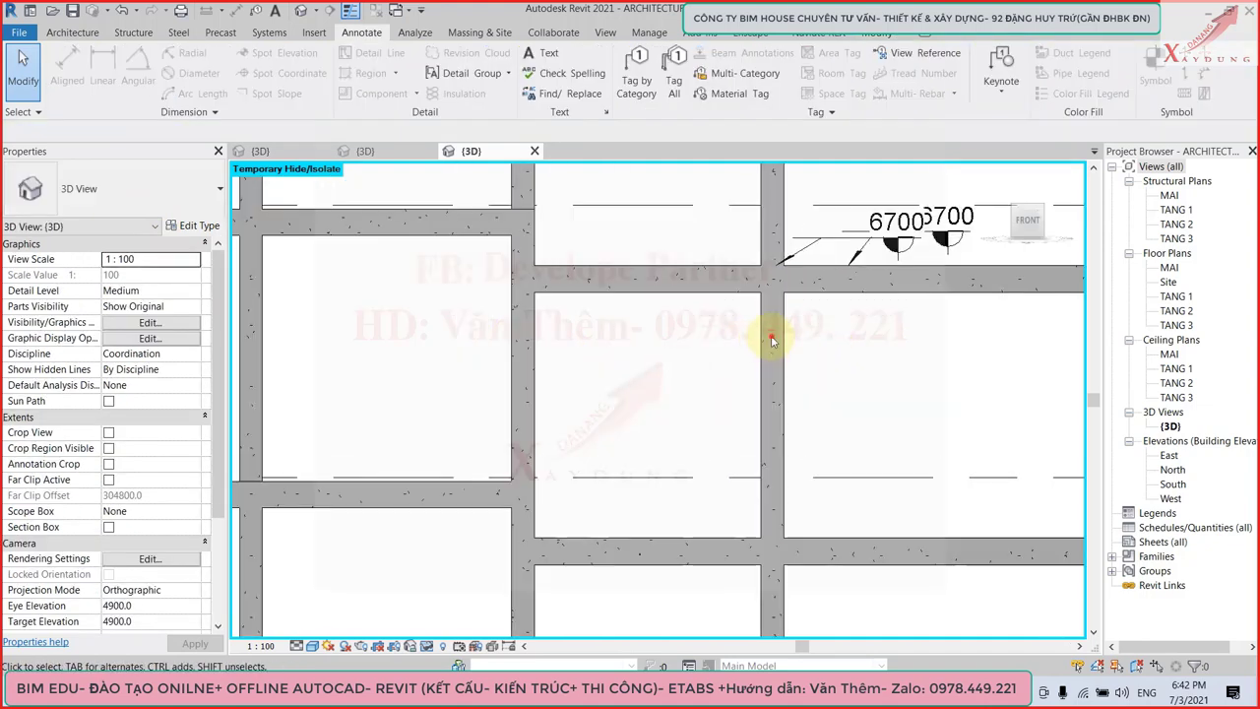
# Set the column beneath the beam to a -825 Top Offset
pyautogui.click(781, 340)
pyautogui.scroll(1, 749, 354)
pyautogui.scroll(2, 723, 362)
pyautogui.scroll(2, 701, 340)
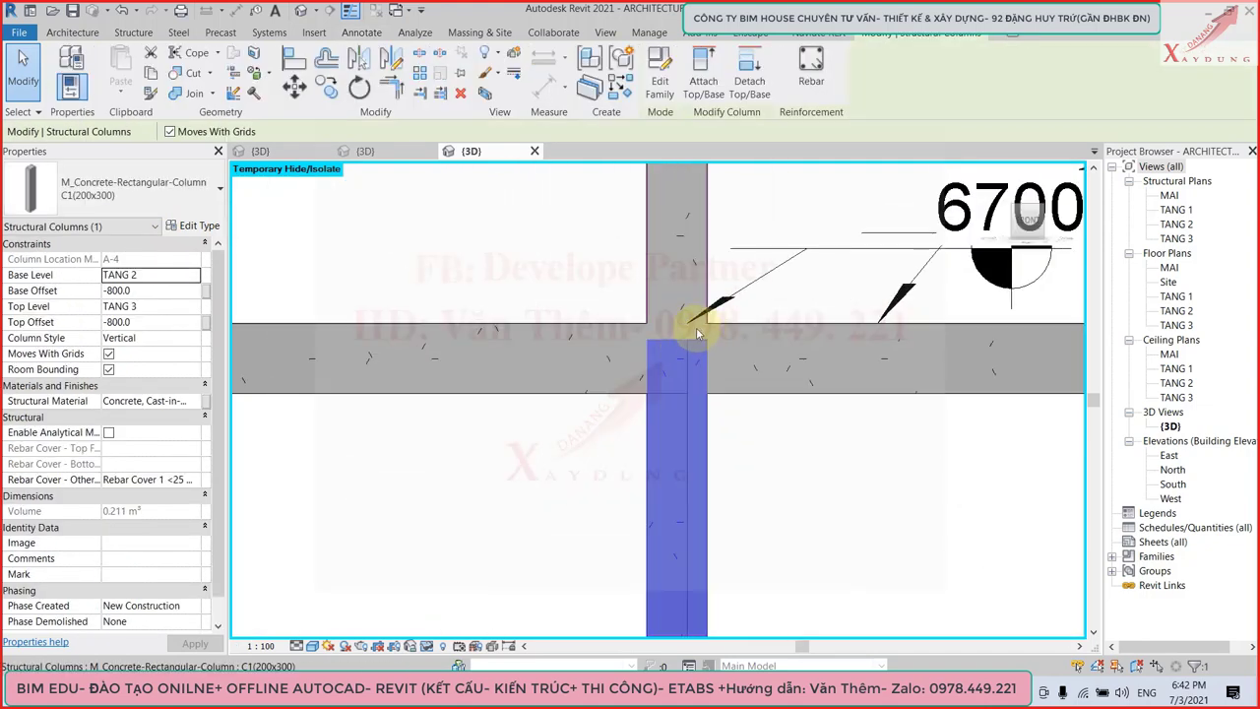
pyautogui.click(146, 322)
pyautogui.write('-825')
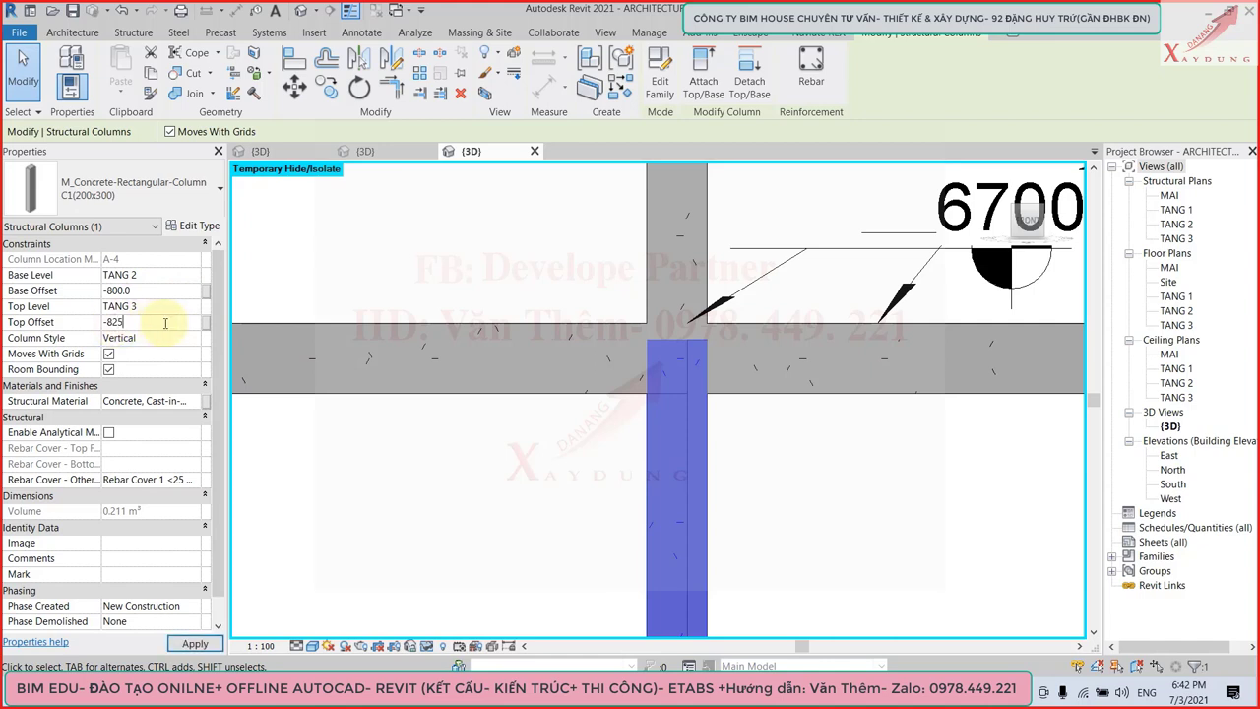
pyautogui.press('Return')
pyautogui.click(825, 528)
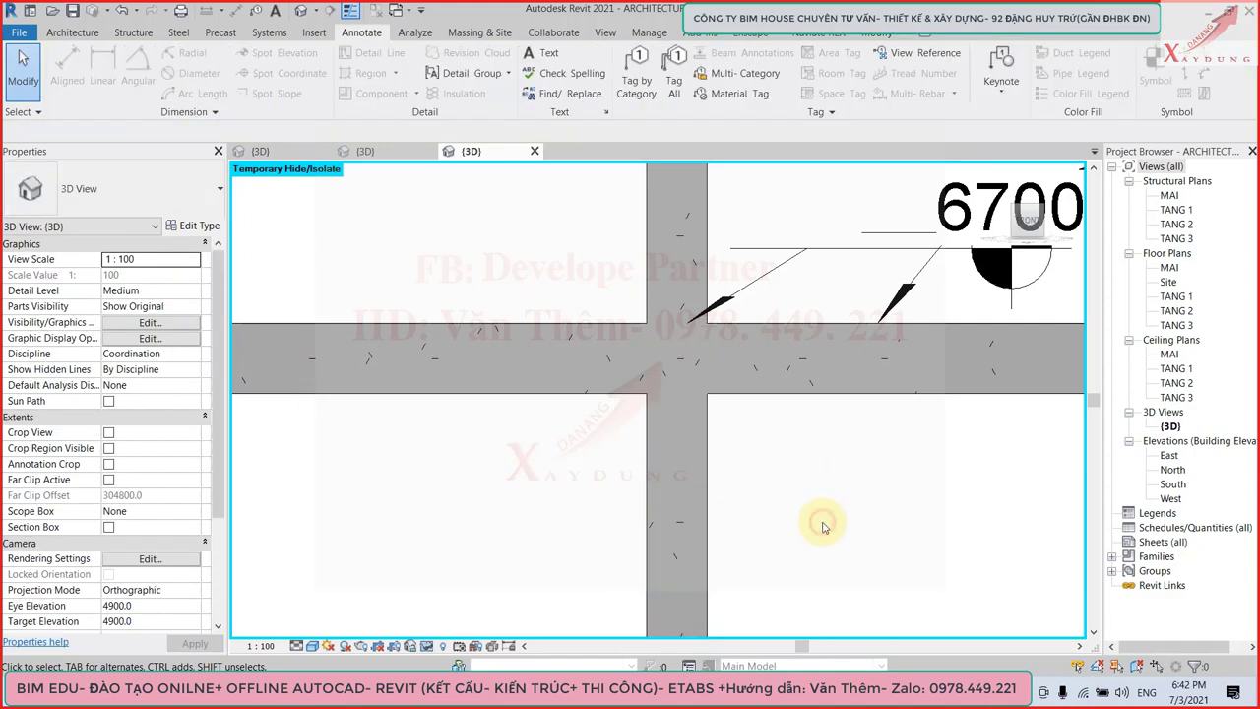
# Revise the column's Top Offset to -775 so it meets the beam, then bring the other townhouse's {3D} view forward
pyautogui.click(706, 492)
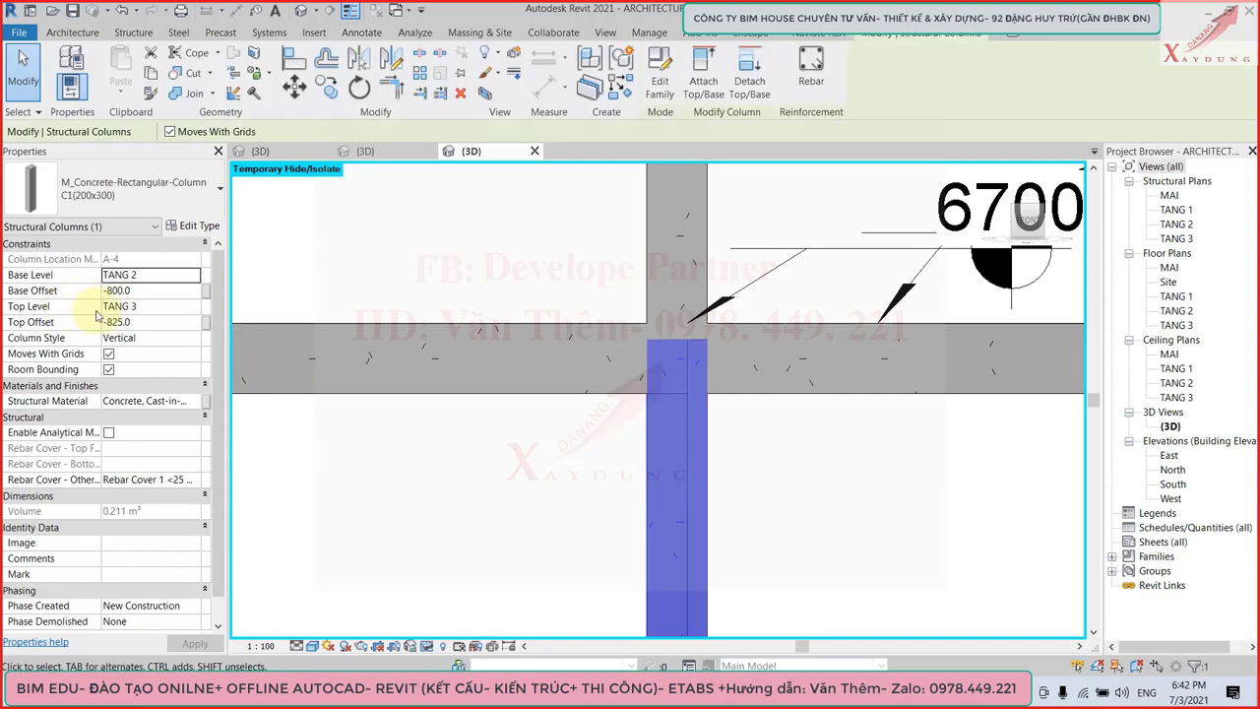
pyautogui.moveTo(816, 450)
pyautogui.keyDown('shift'); pyautogui.mouseDown(button='middle')
pyautogui.moveTo(739, 492)
pyautogui.moveTo(246, 393)
pyautogui.mouseUp(button='middle'); pyautogui.keyUp('shift')
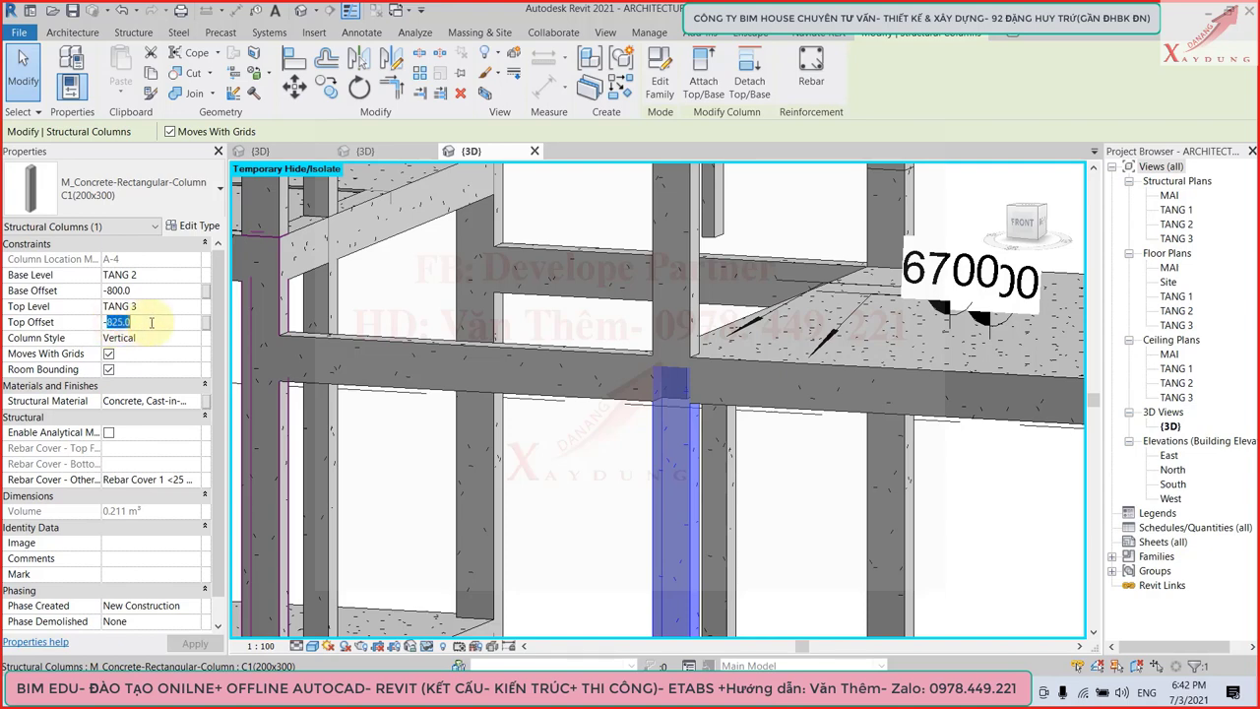
pyautogui.click(151, 322)
pyautogui.write('-775')
pyautogui.press('Return')
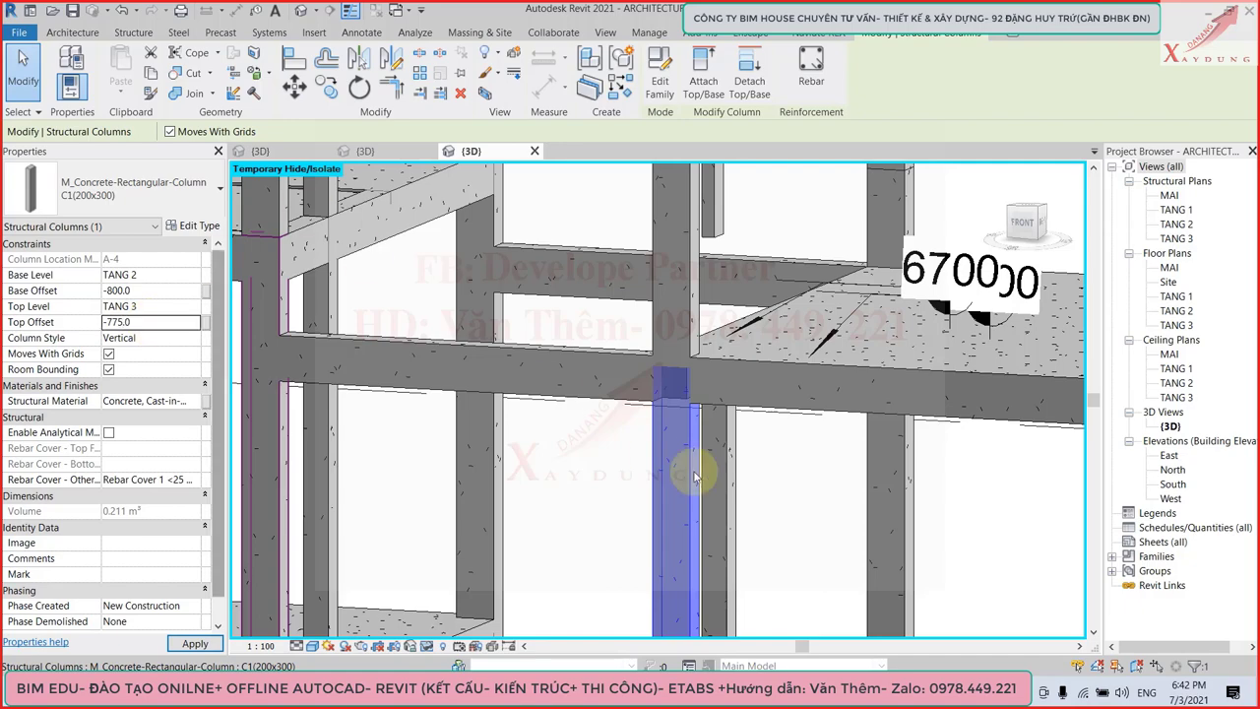
pyautogui.scroll(3, 886, 520)
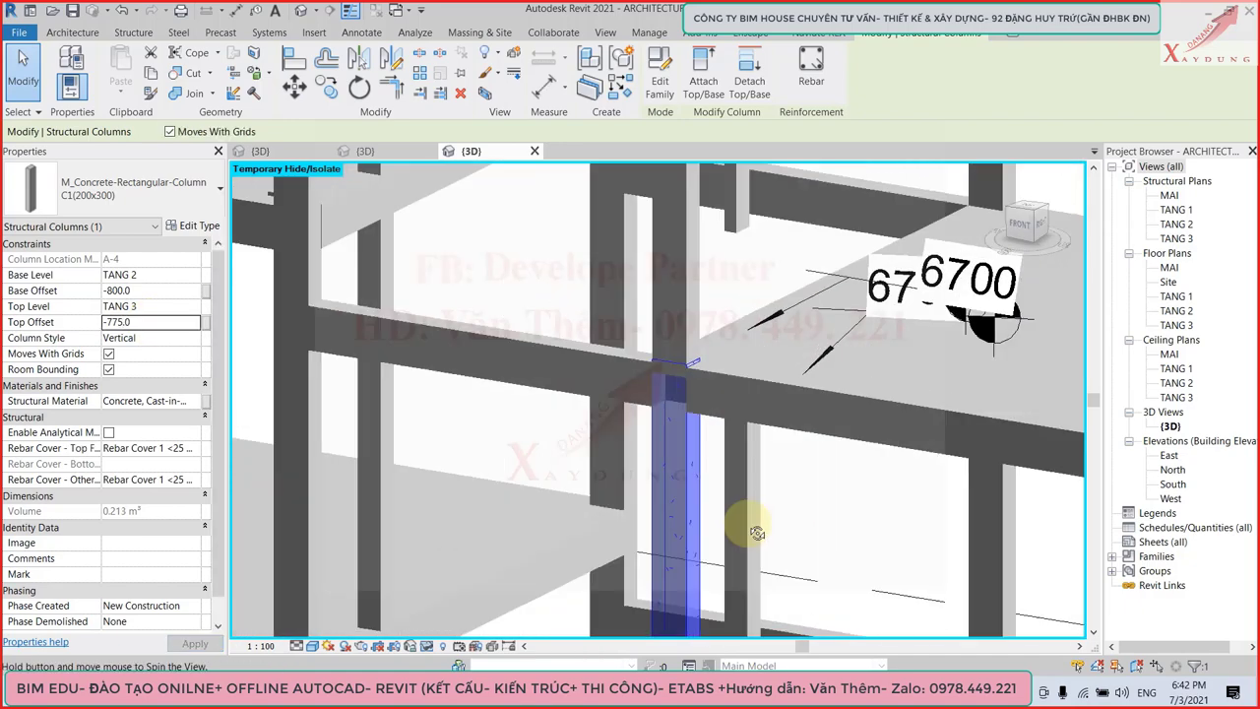
pyautogui.moveTo(746, 519)
pyautogui.keyDown('shift'); pyautogui.mouseDown(button='middle')
pyautogui.moveTo(696, 367)
pyautogui.moveTo(724, 358)
pyautogui.mouseUp(button='middle'); pyautogui.keyUp('shift')
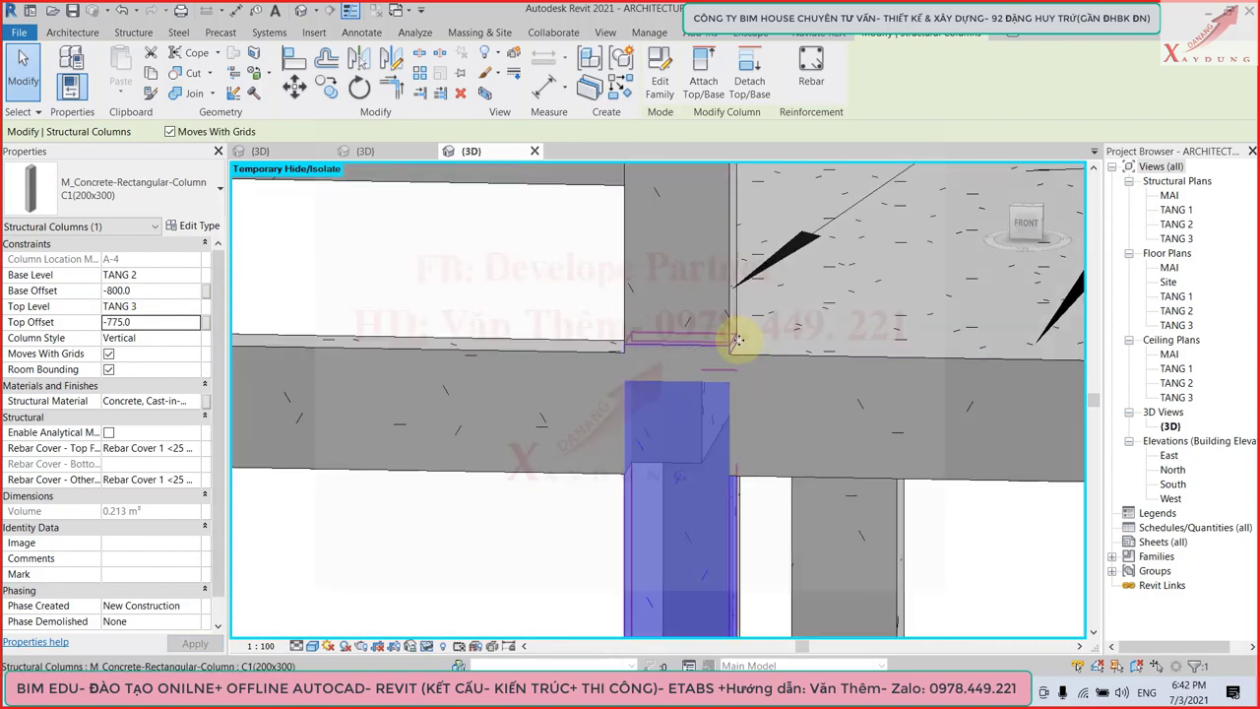
pyautogui.press('Escape')
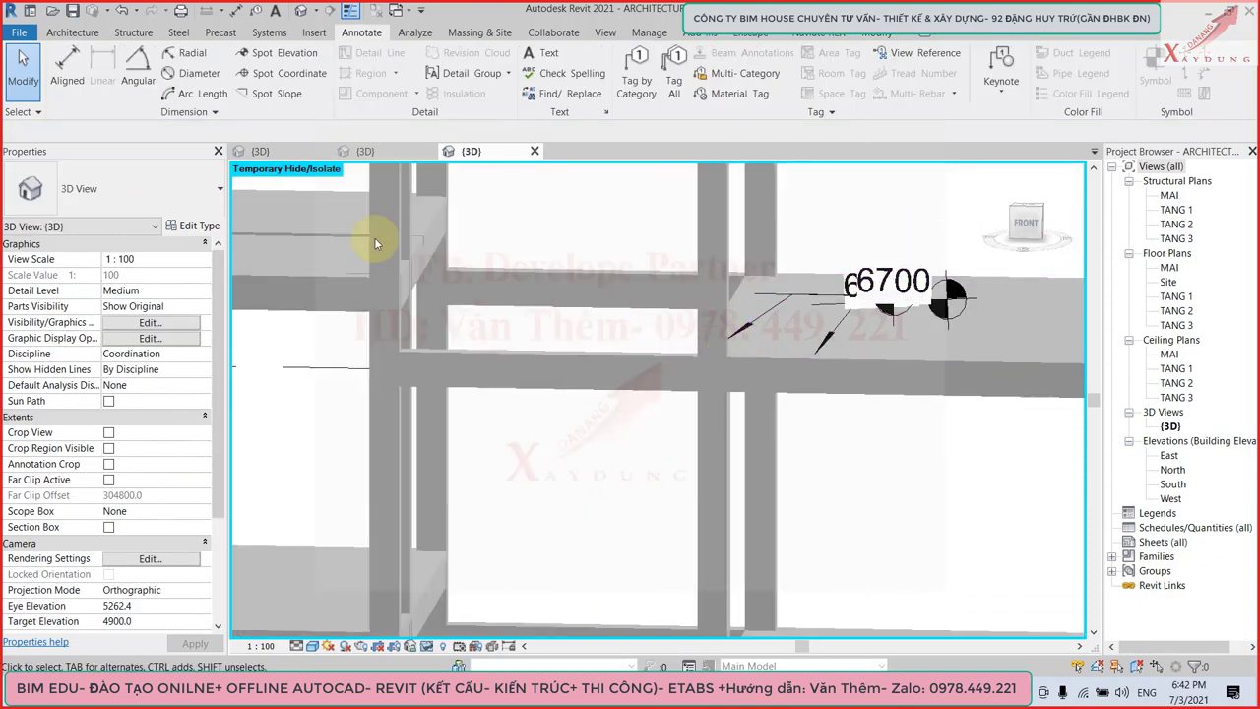
pyautogui.click(366, 151)
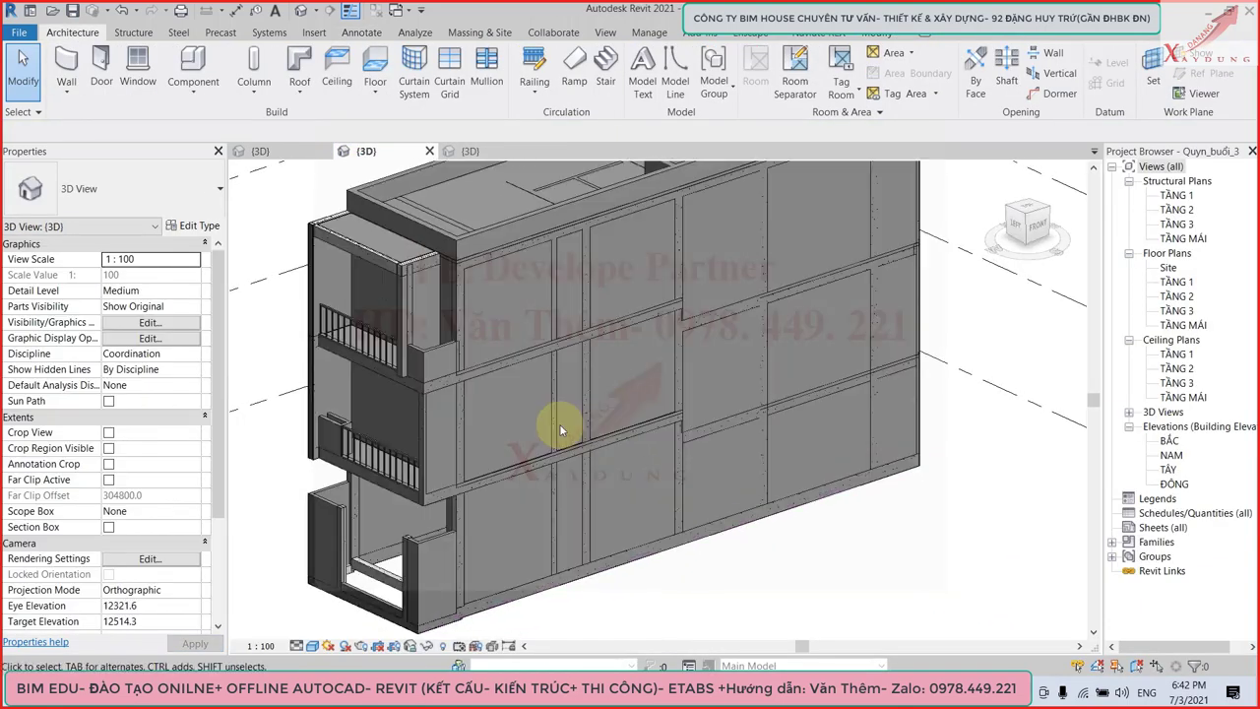
# Using the roof-edge wall, temporarily hide the Walls category to expose the frame and balconies
pyautogui.click(492, 238)
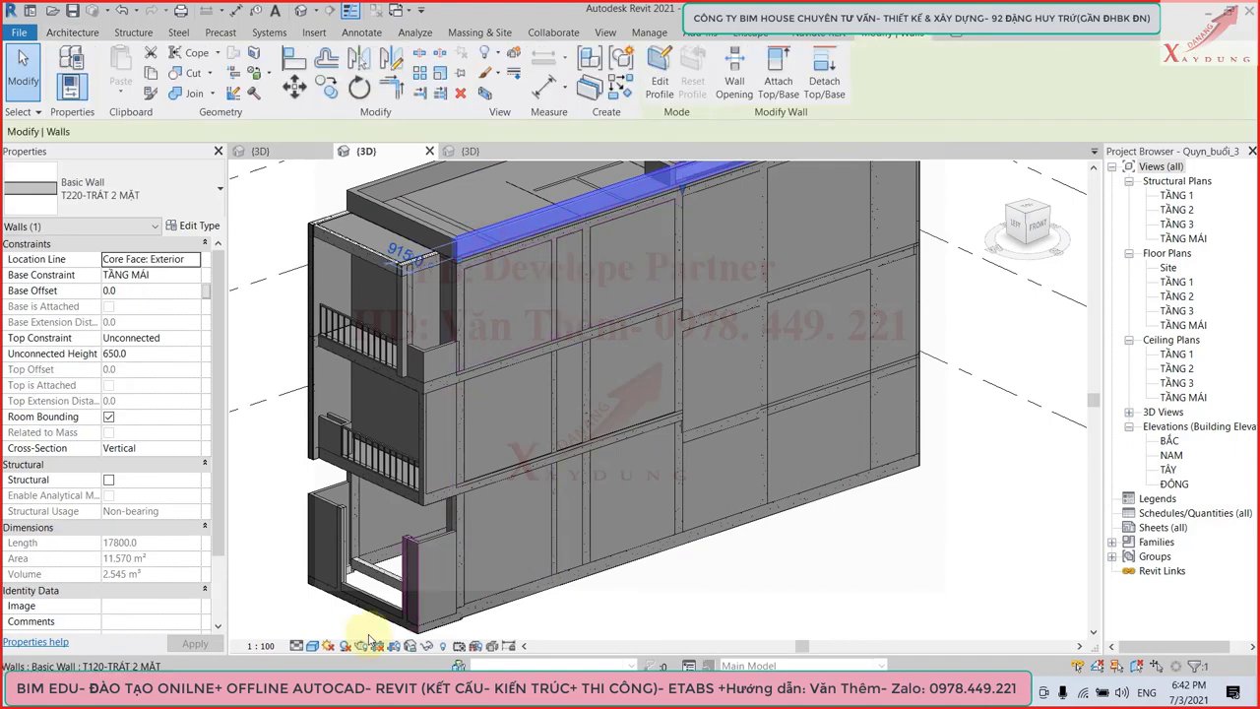
pyautogui.click(427, 646)
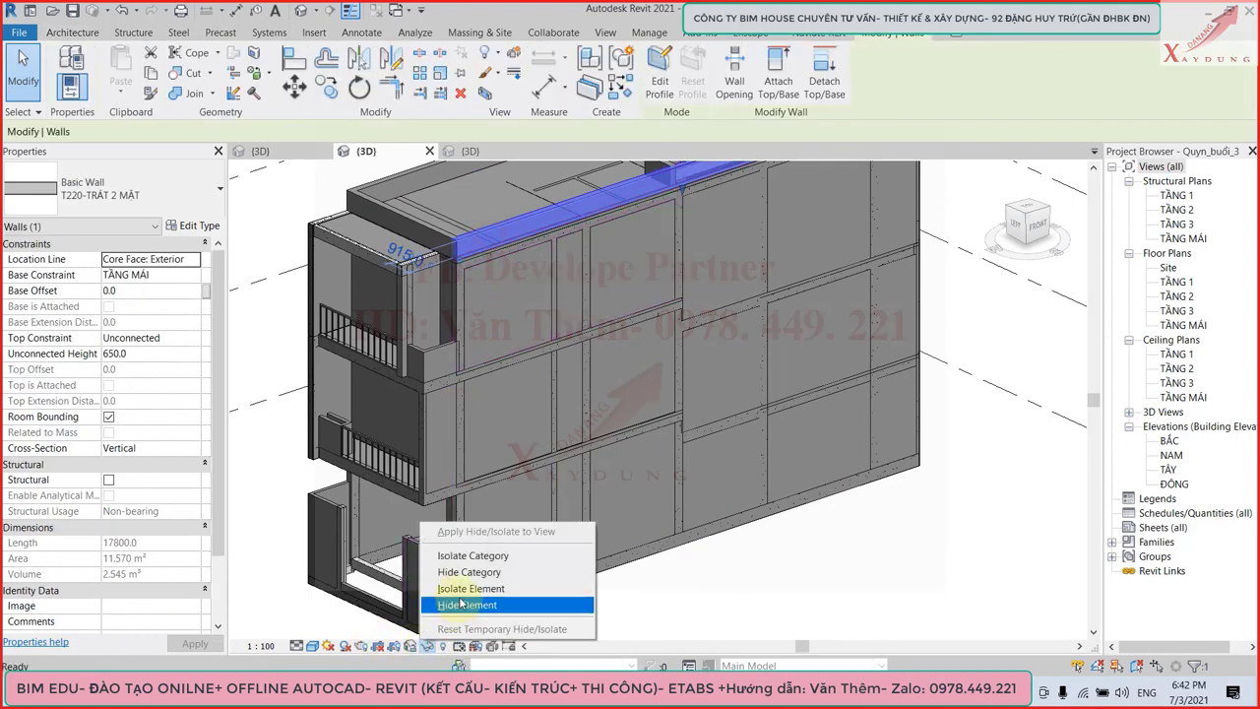
pyautogui.click(475, 573)
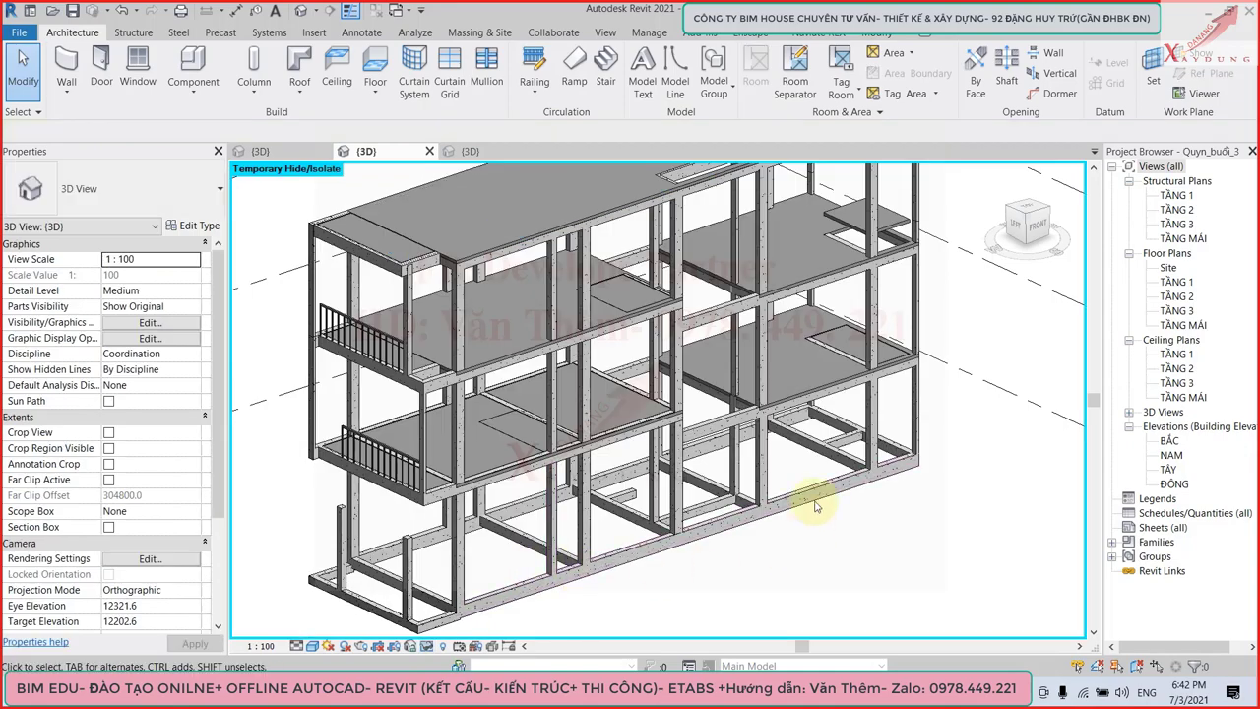
# Orbit the frame toward the floor slabs and inspect a column and a beam
pyautogui.scroll(3, 872, 450)
pyautogui.scroll(4, 579, 325)
pyautogui.moveTo(579, 325)
pyautogui.keyDown('shift'); pyautogui.mouseDown(button='middle')
pyautogui.moveTo(693, 403)
pyautogui.moveTo(796, 526)
pyautogui.moveTo(871, 500)
pyautogui.moveTo(836, 521)
pyautogui.moveTo(830, 394)
pyautogui.moveTo(797, 375)
pyautogui.moveTo(990, 422)
pyautogui.moveTo(816, 332)
pyautogui.mouseUp(button='middle'); pyautogui.keyUp('shift')
pyautogui.click(880, 492)
pyautogui.press('Escape')
pyautogui.click(801, 368)
pyautogui.press('Escape')
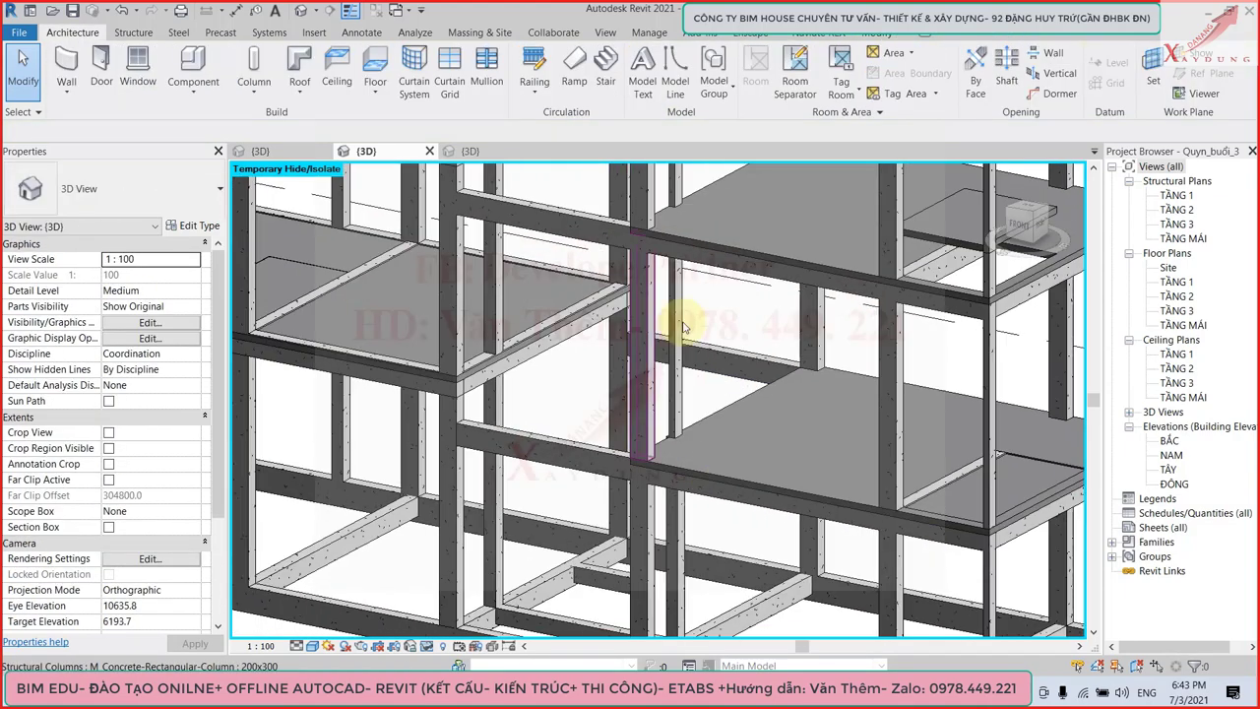
# Select the ground-floor column and orbit around it to read its offsets
pyautogui.click(657, 537)
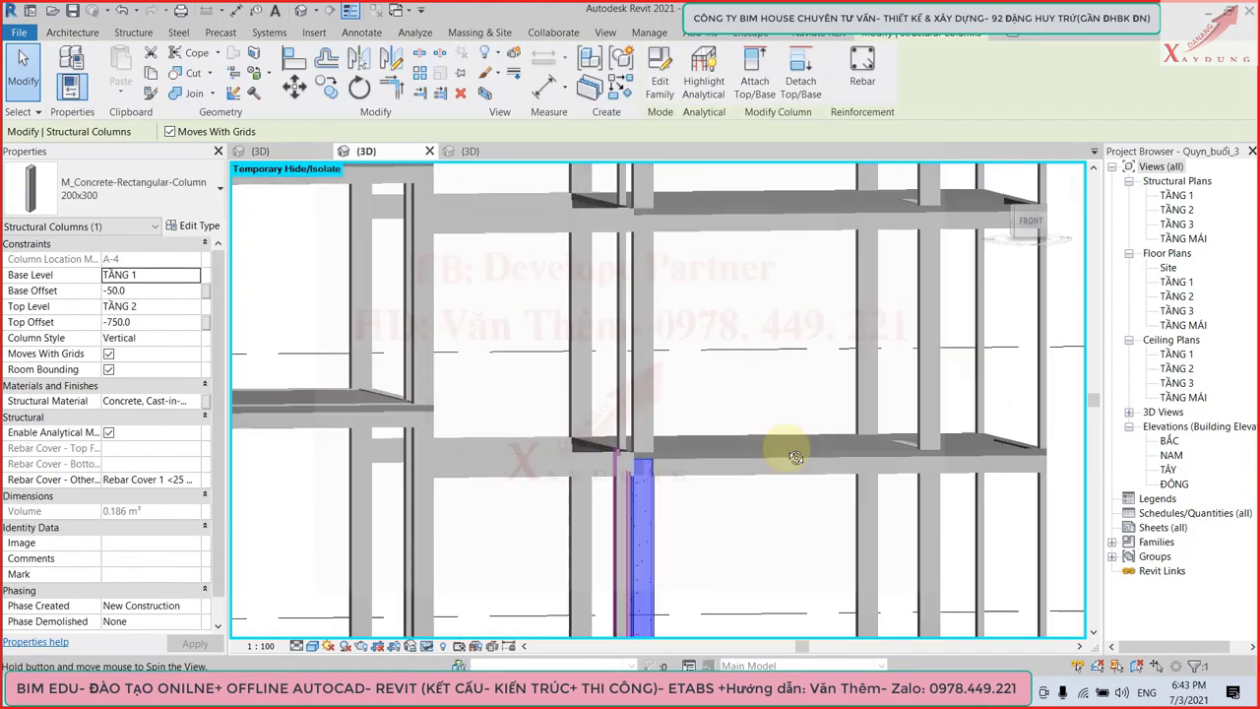
pyautogui.keyDown('shift'); pyautogui.moveTo(658, 536); pyautogui.dragTo(1022, 291, button='middle'); pyautogui.keyUp('shift')
pyautogui.scroll(3, 1024, 205)
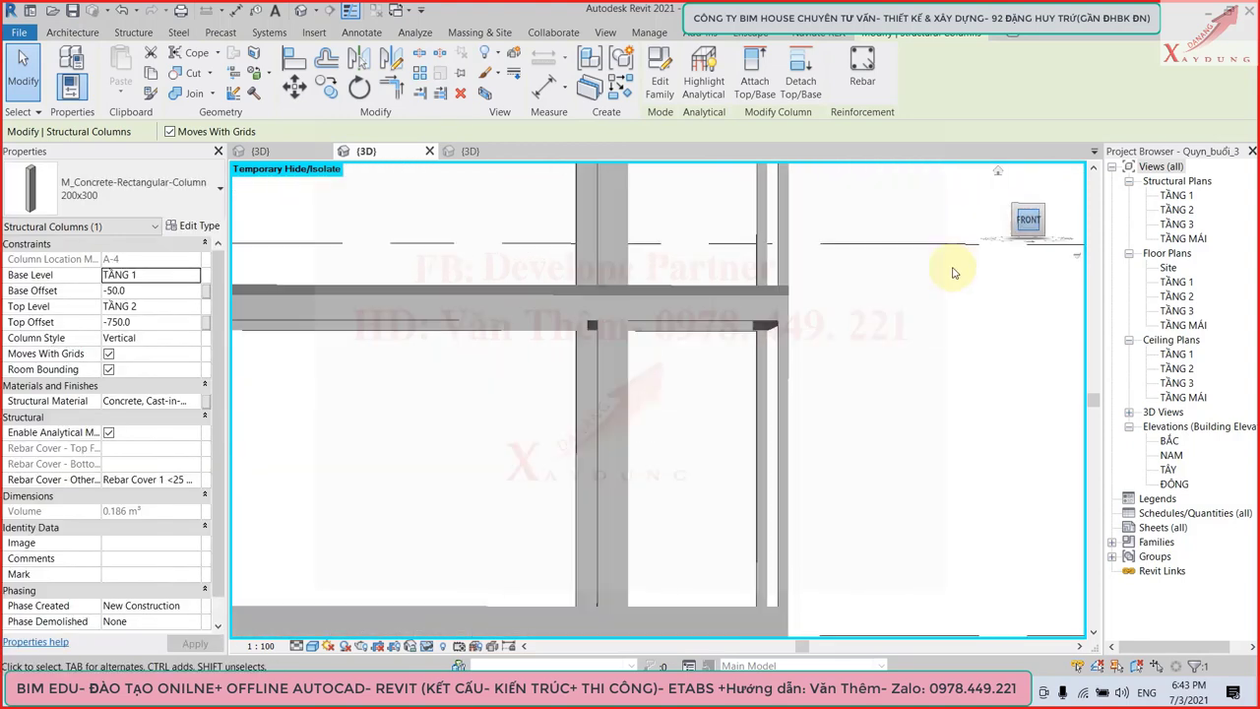
pyautogui.scroll(2, 951, 267)
pyautogui.scroll(-2, 806, 381)
pyautogui.scroll(-2, 814, 486)
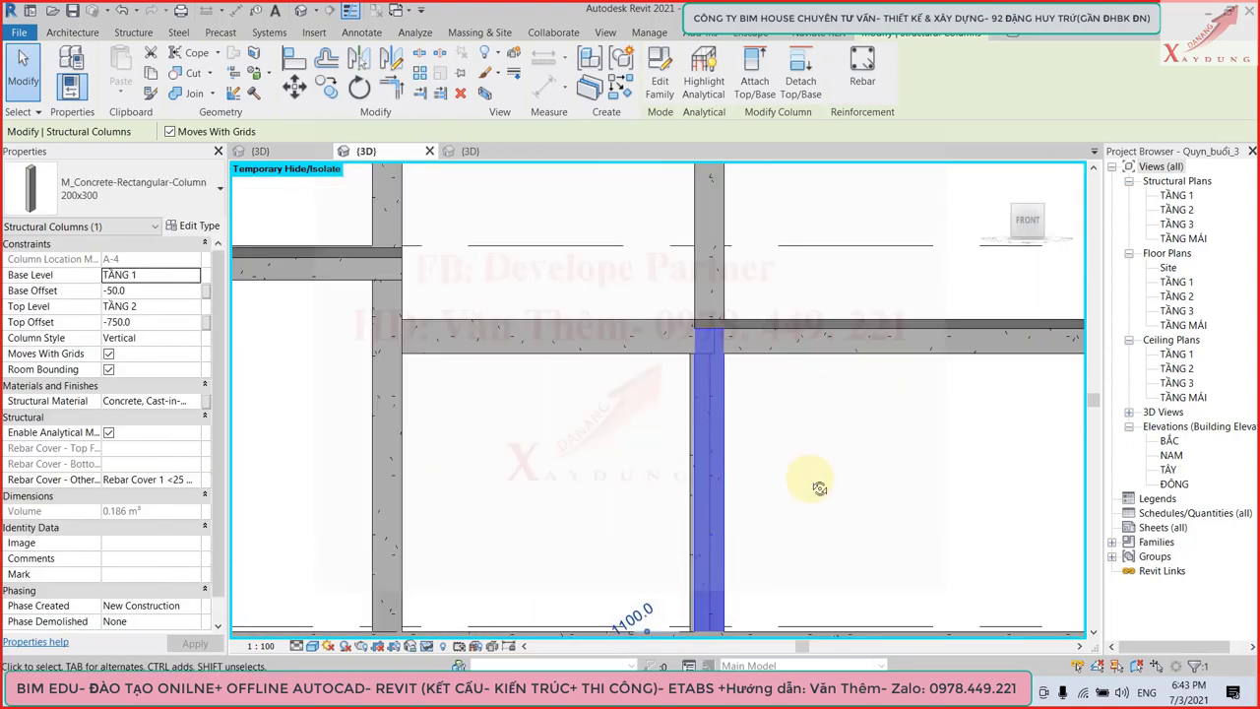
pyautogui.moveTo(813, 486)
pyautogui.keyDown('shift'); pyautogui.mouseDown(button='middle')
pyautogui.moveTo(802, 526)
pyautogui.moveTo(714, 355)
pyautogui.mouseUp(button='middle'); pyautogui.keyUp('shift')
pyautogui.scroll(3, 714, 354)
pyautogui.press('Escape')
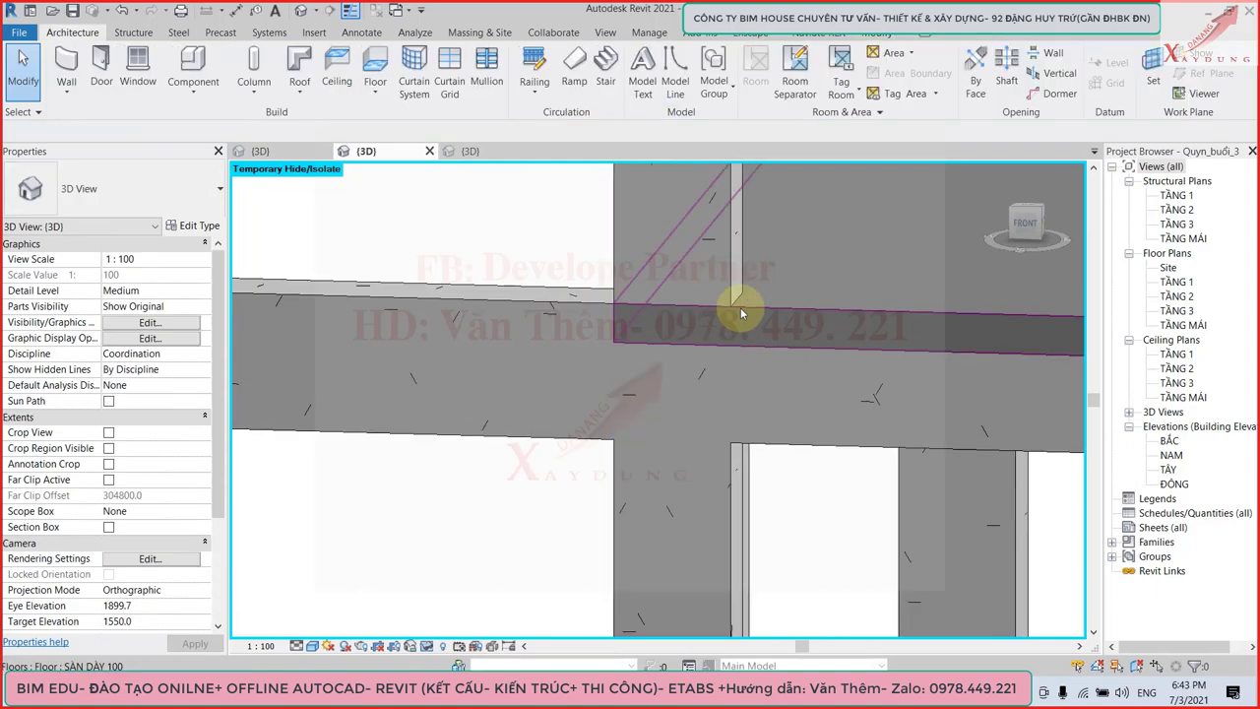
# Commit a column's top offset and check the upper-floor column, then return to the earlier project's 3D view
pyautogui.click(726, 479)
pyautogui.scroll(-2, 726, 479)
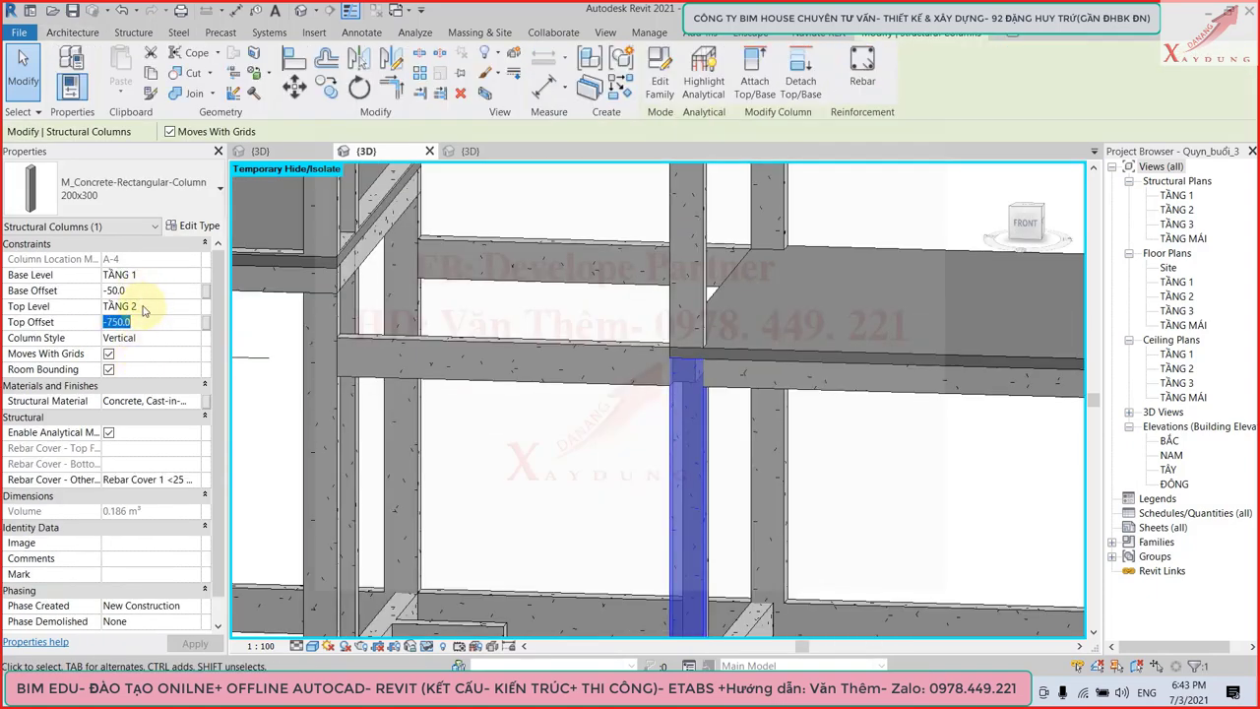
pyautogui.press('Return')
pyautogui.press('Escape')
pyautogui.scroll(-2, 669, 408)
pyautogui.click(670, 388)
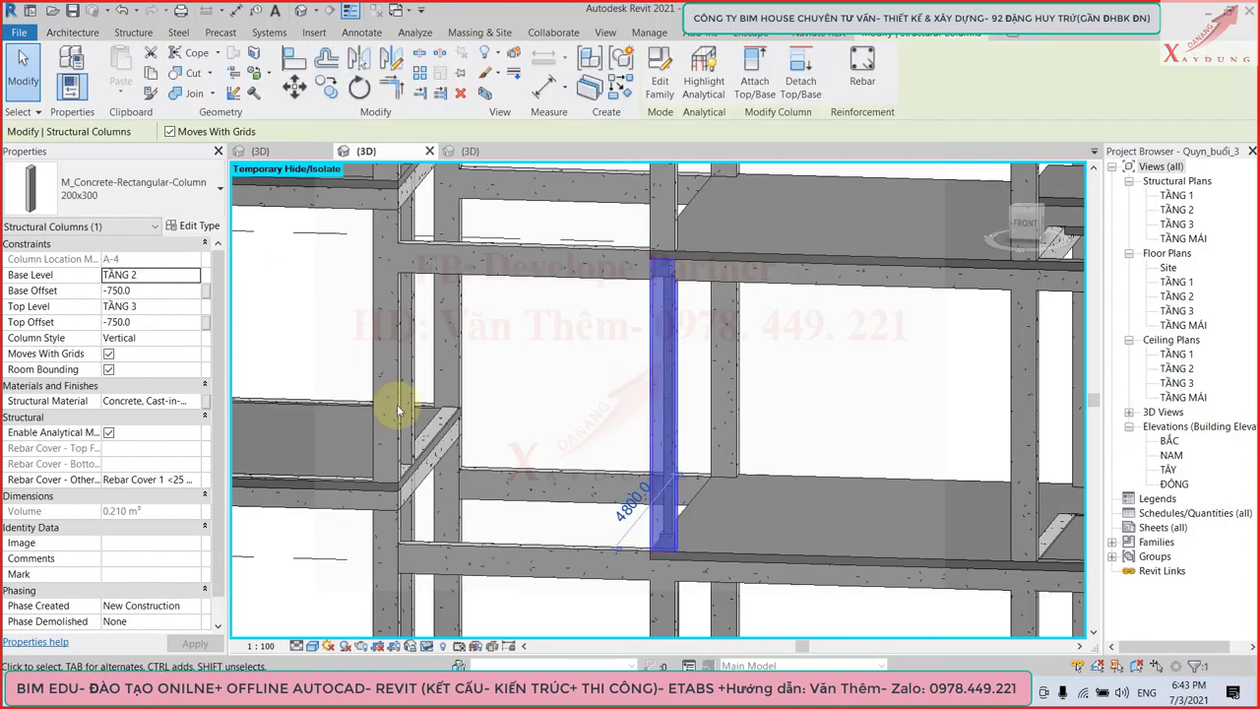
pyautogui.click(470, 150)
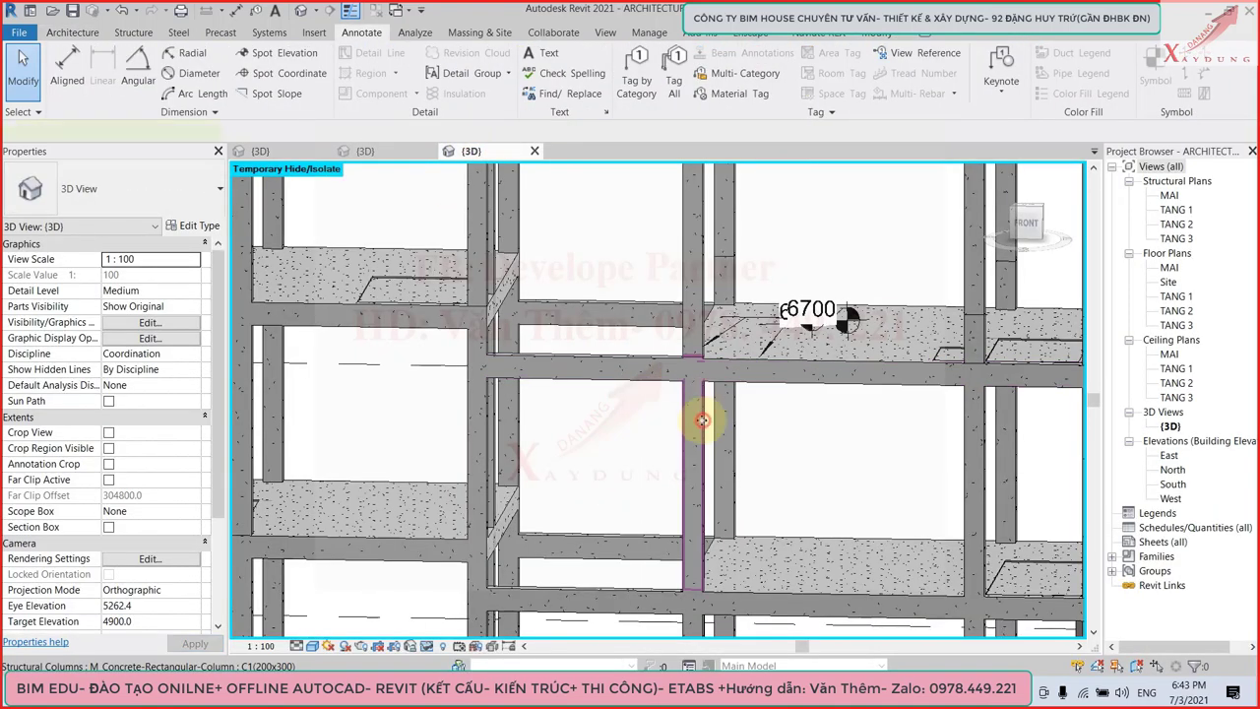
# Give the TANG 2 column a -750 base offset and inspect the beam above it
pyautogui.click(702, 420)
pyautogui.write('-750')
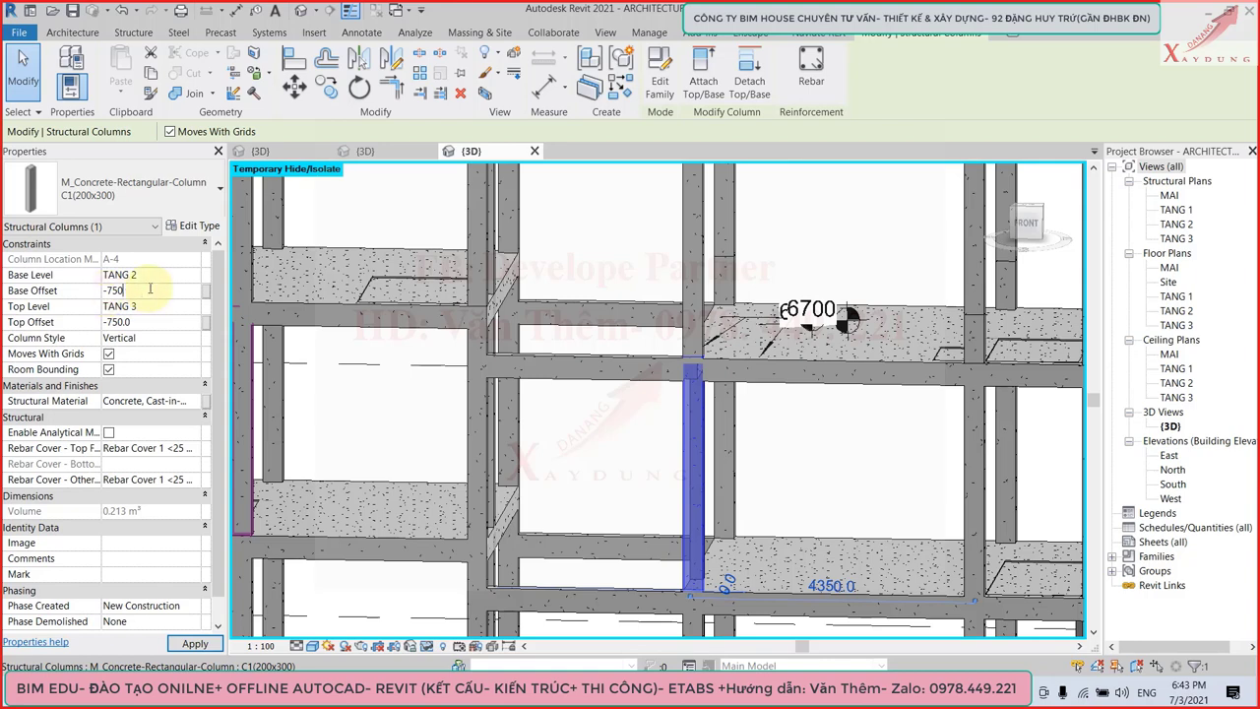
pyautogui.press('Return')
pyautogui.click(822, 497)
pyautogui.moveTo(822, 498)
pyautogui.keyDown('shift'); pyautogui.mouseDown(button='middle')
pyautogui.moveTo(798, 511)
pyautogui.moveTo(630, 513)
pyautogui.moveTo(589, 368)
pyautogui.mouseUp(button='middle'); pyautogui.keyUp('shift')
pyautogui.click(631, 513)
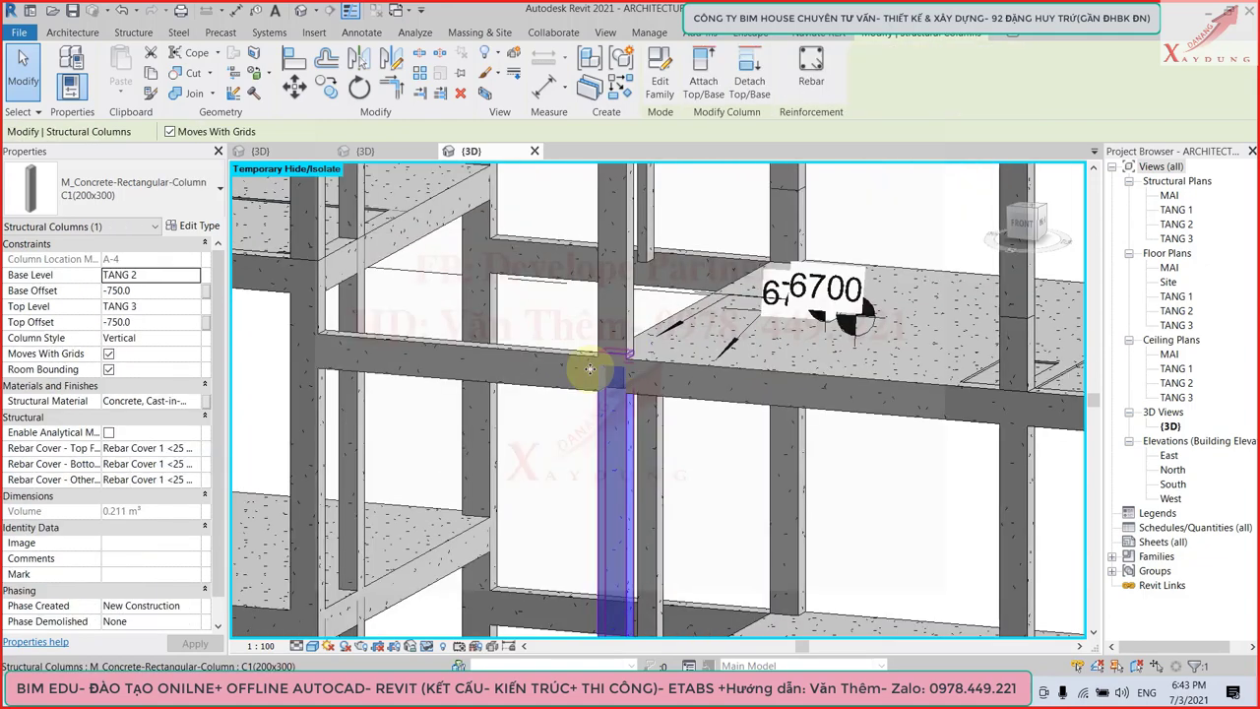
pyautogui.scroll(-3, 589, 368)
pyautogui.keyDown('shift'); pyautogui.moveTo(664, 417); pyautogui.dragTo(521, 366, button='middle'); pyautogui.keyUp('shift')
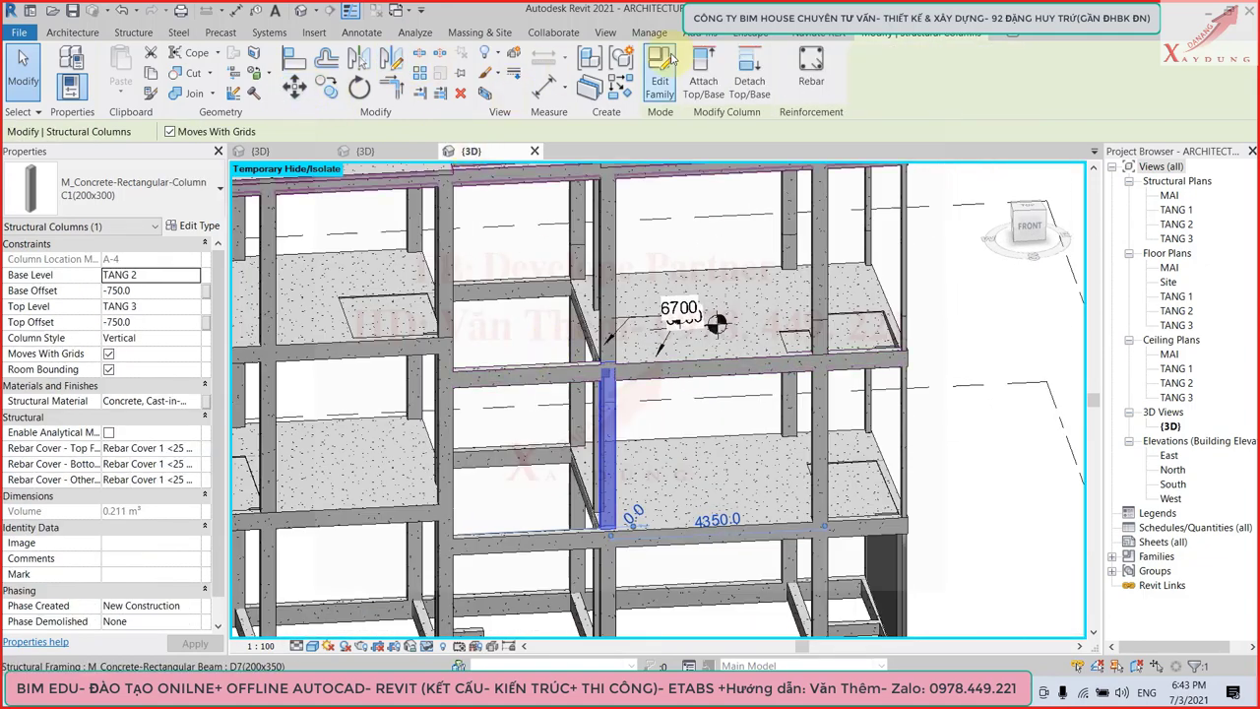
# Place a 6700 spot elevation on the frame's slab edge
pyautogui.click(361, 33)
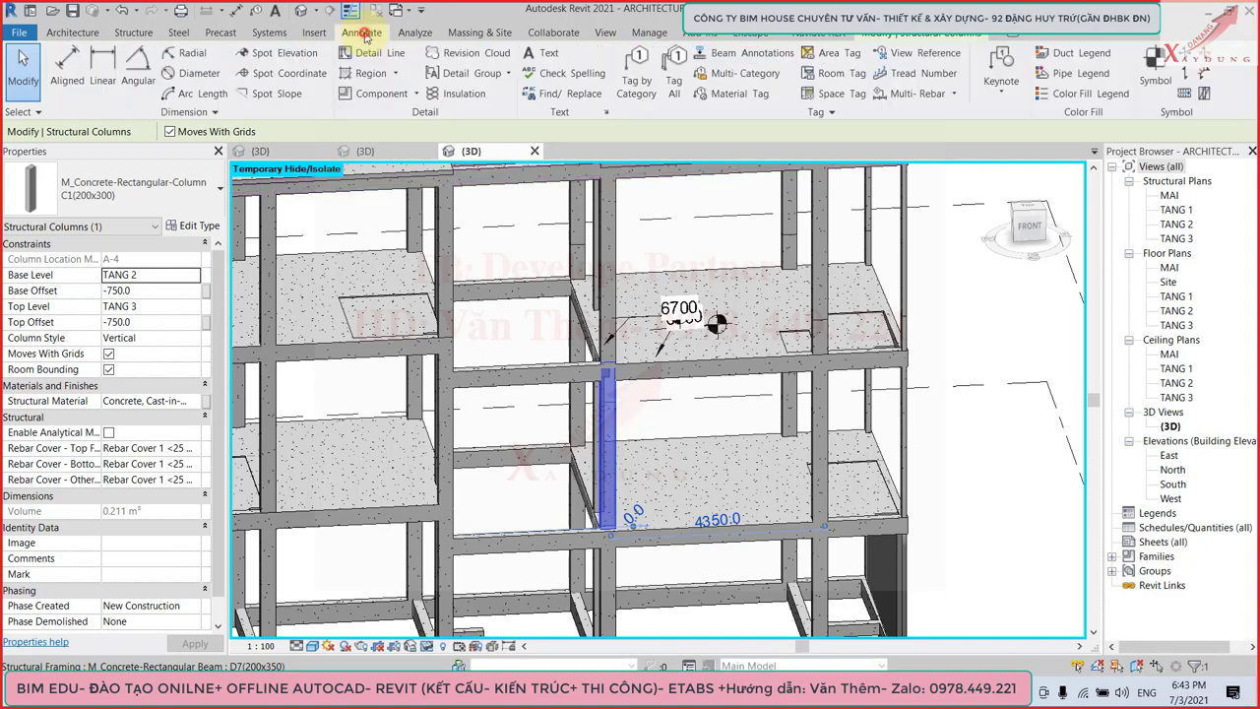
pyautogui.click(275, 65)
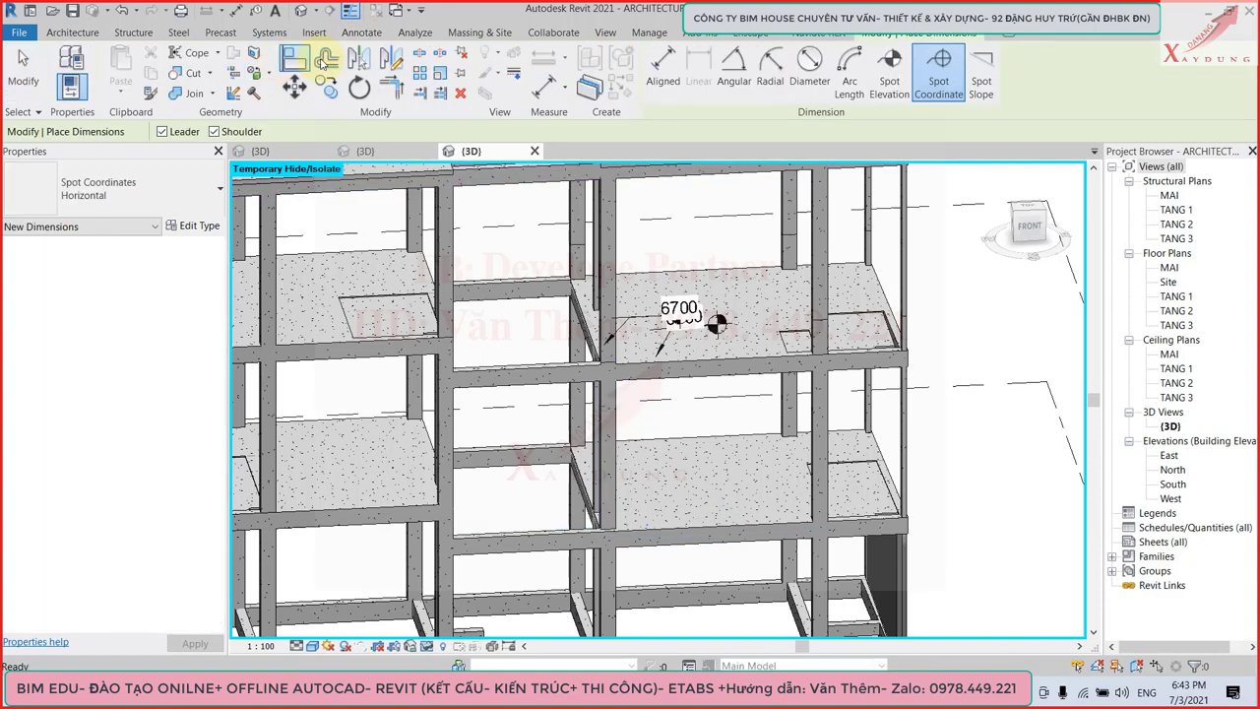
pyautogui.press('Escape')
pyautogui.click(266, 62)
pyautogui.scroll(2, 506, 340)
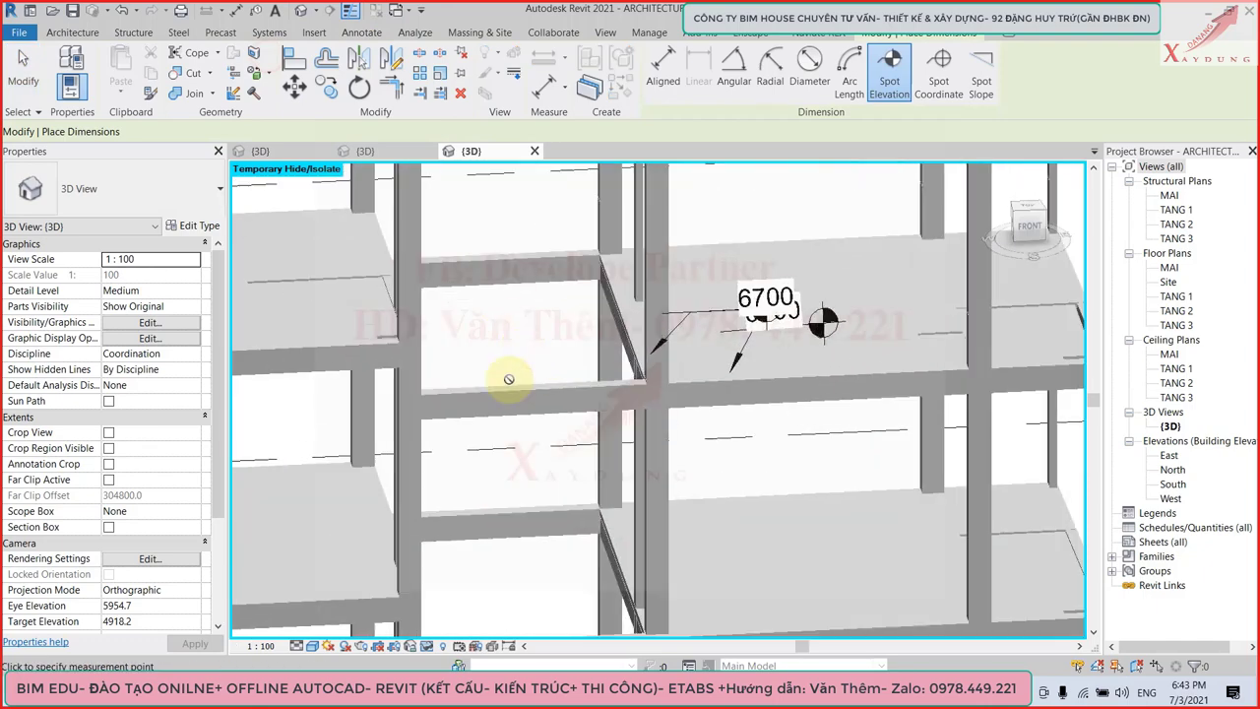
pyautogui.click(562, 332)
pyautogui.scroll(-2, 581, 340)
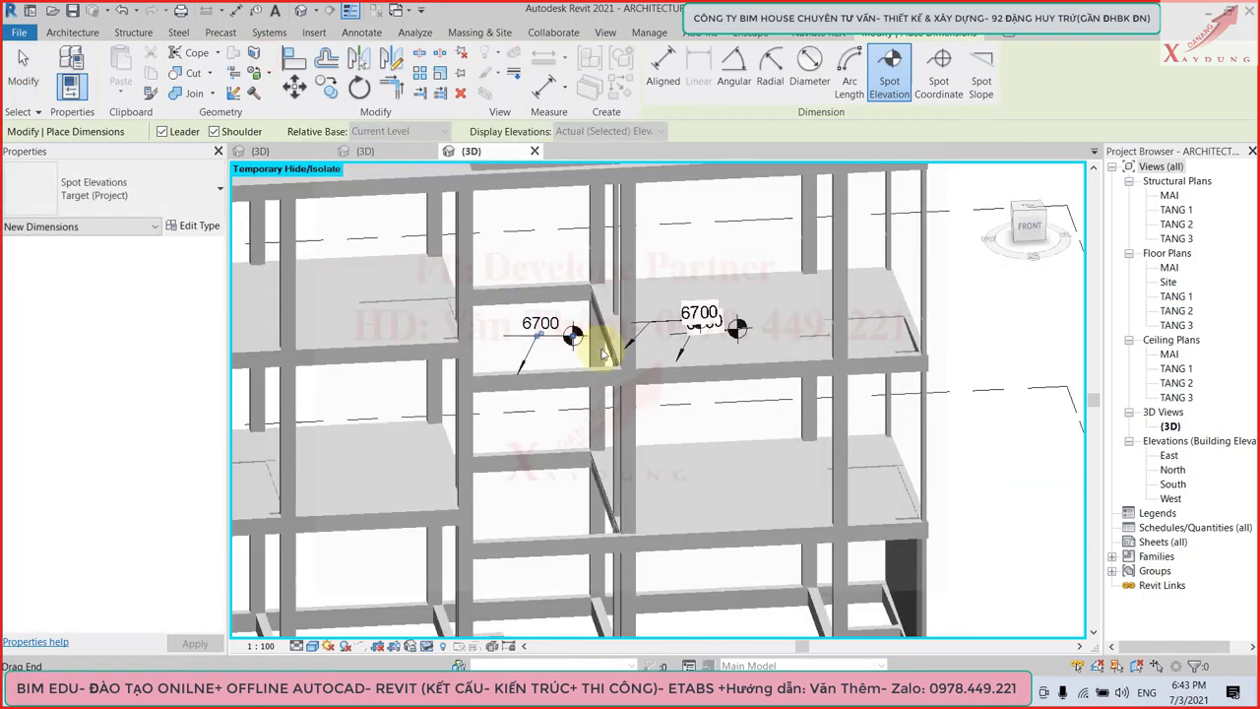
pyautogui.scroll(-2, 630, 384)
pyautogui.press('Escape')
# Orbit to a frontal view and bring up the other townhouse model's 3D view
pyautogui.scroll(-1, 638, 431)
pyautogui.keyDown('shift'); pyautogui.moveTo(638, 431); pyautogui.dragTo(506, 344, button='middle'); pyautogui.keyUp('shift')
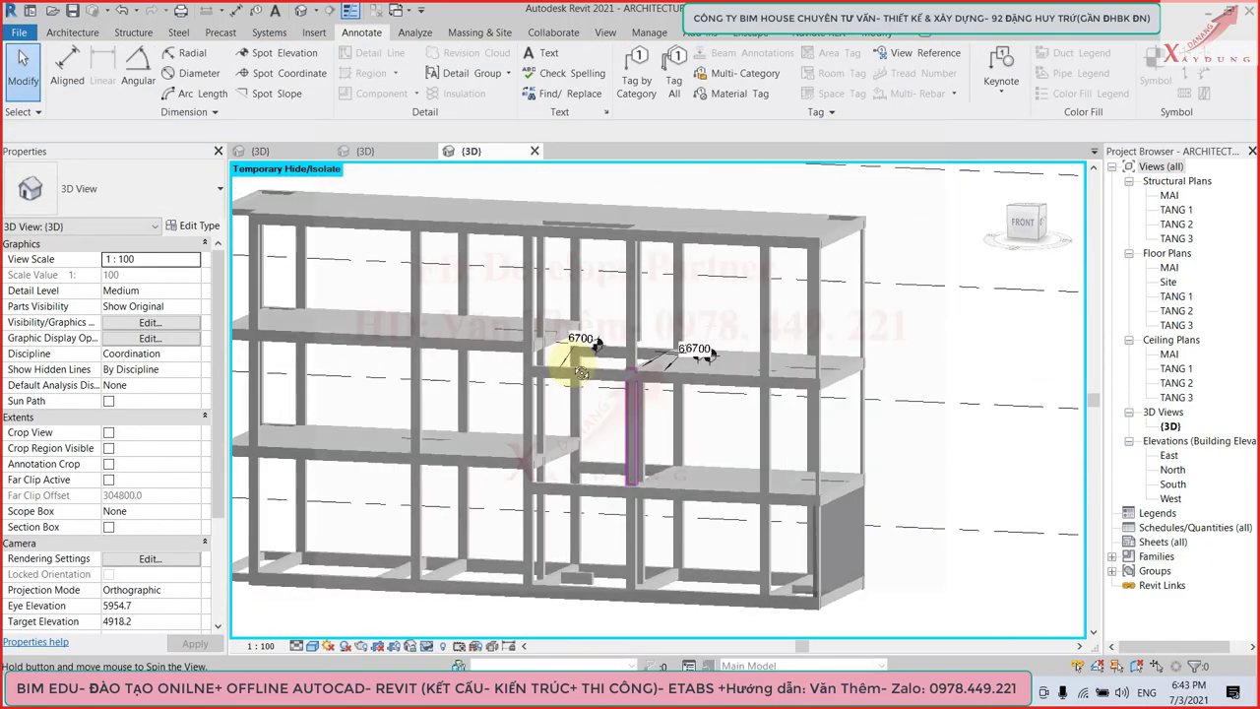
pyautogui.click(369, 150)
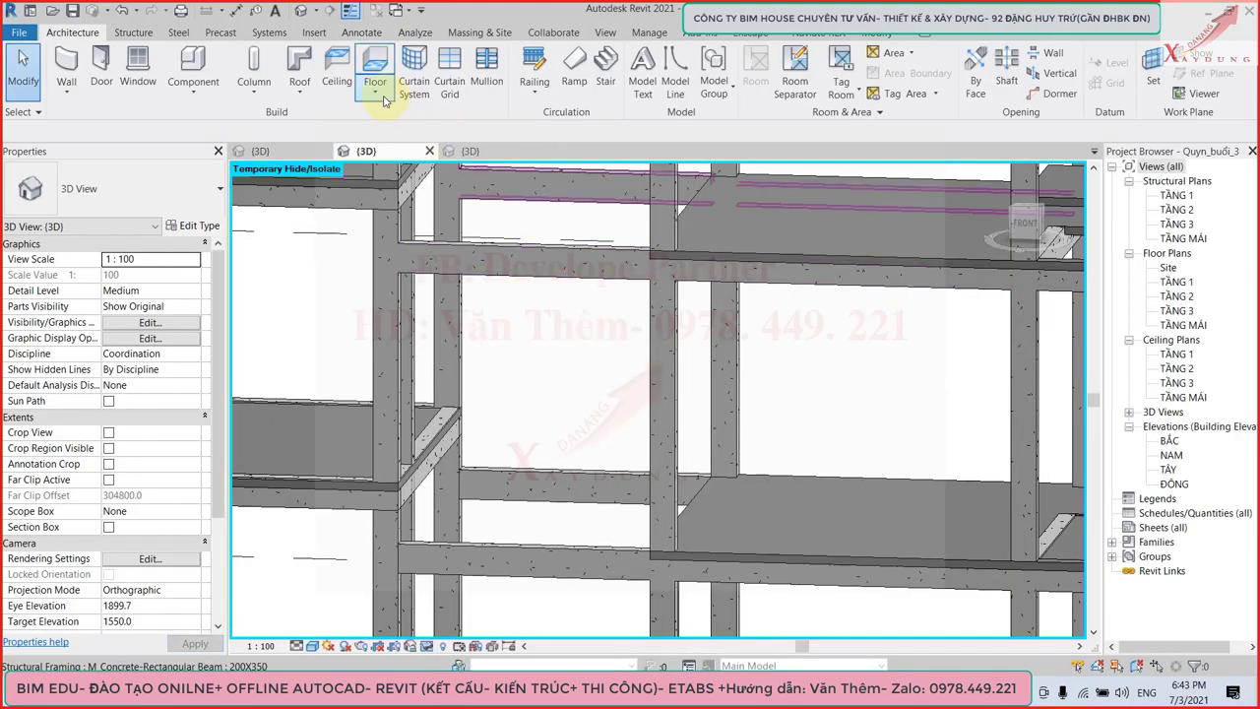
# Place a 6750 spot elevation on the beam top
pyautogui.click(362, 33)
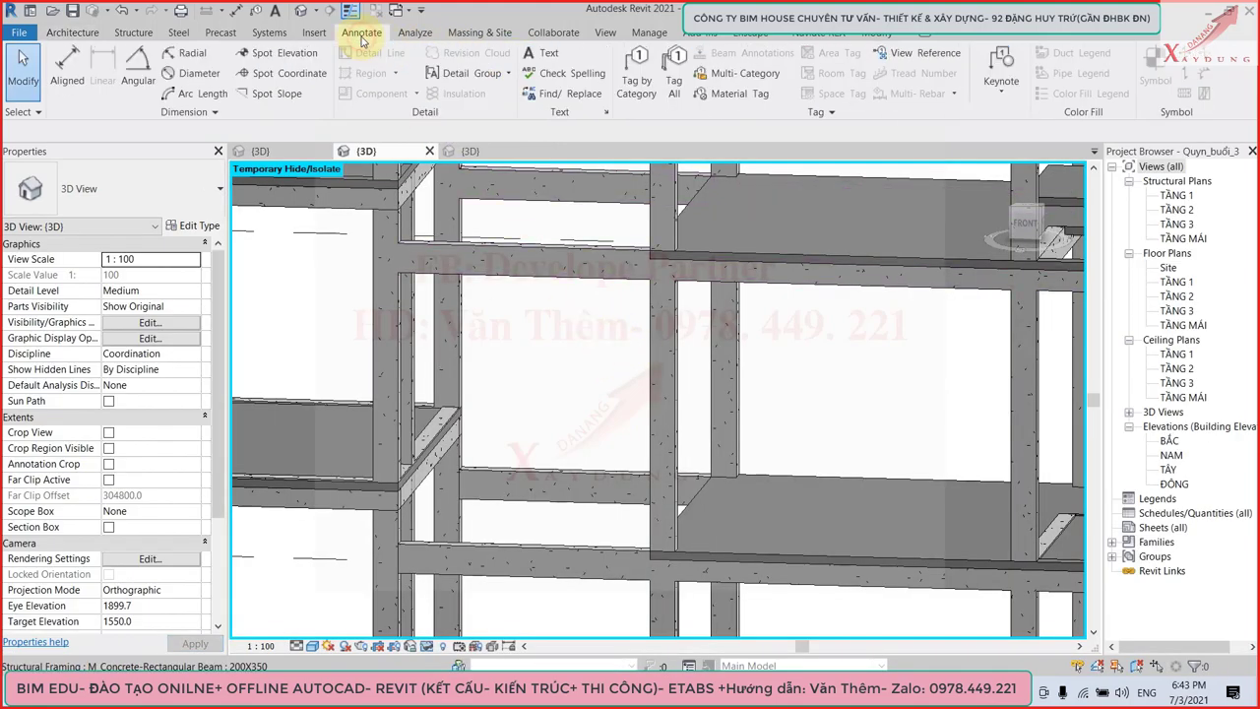
pyautogui.click(266, 56)
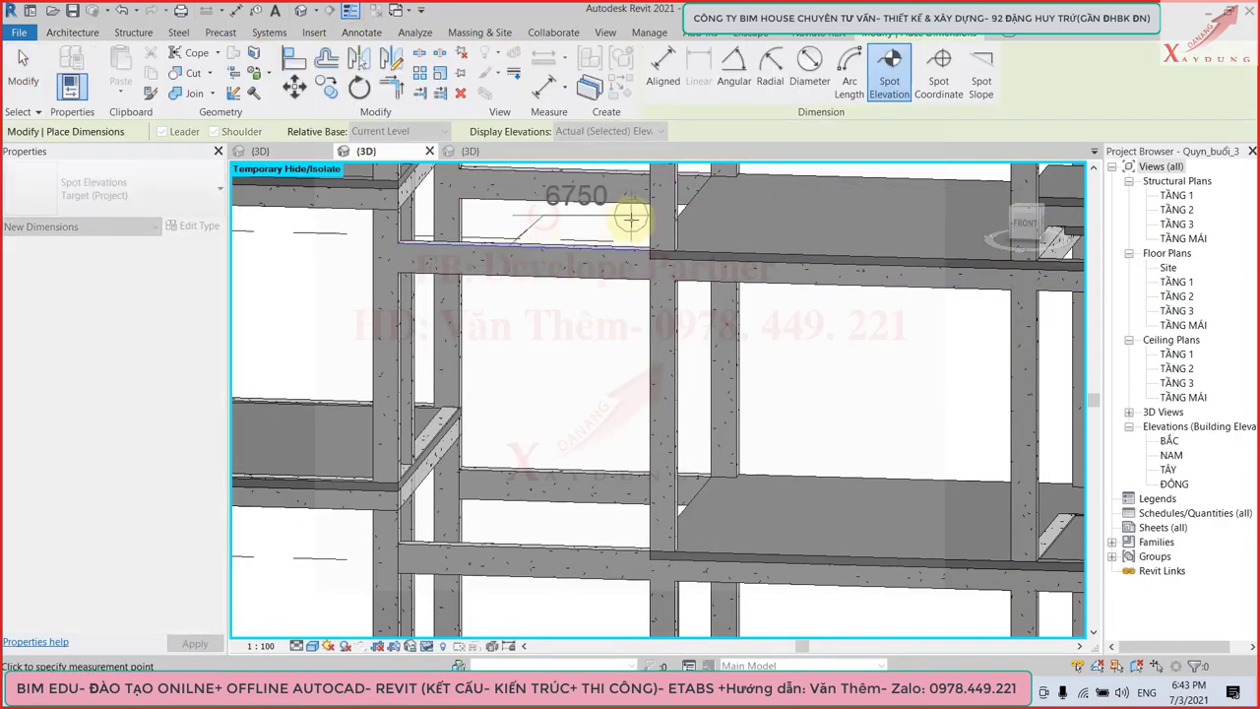
pyautogui.click(631, 218)
pyautogui.press('Escape')
pyautogui.press('Escape')
pyautogui.scroll(-3, 585, 343)
pyautogui.scroll(2, 604, 366)
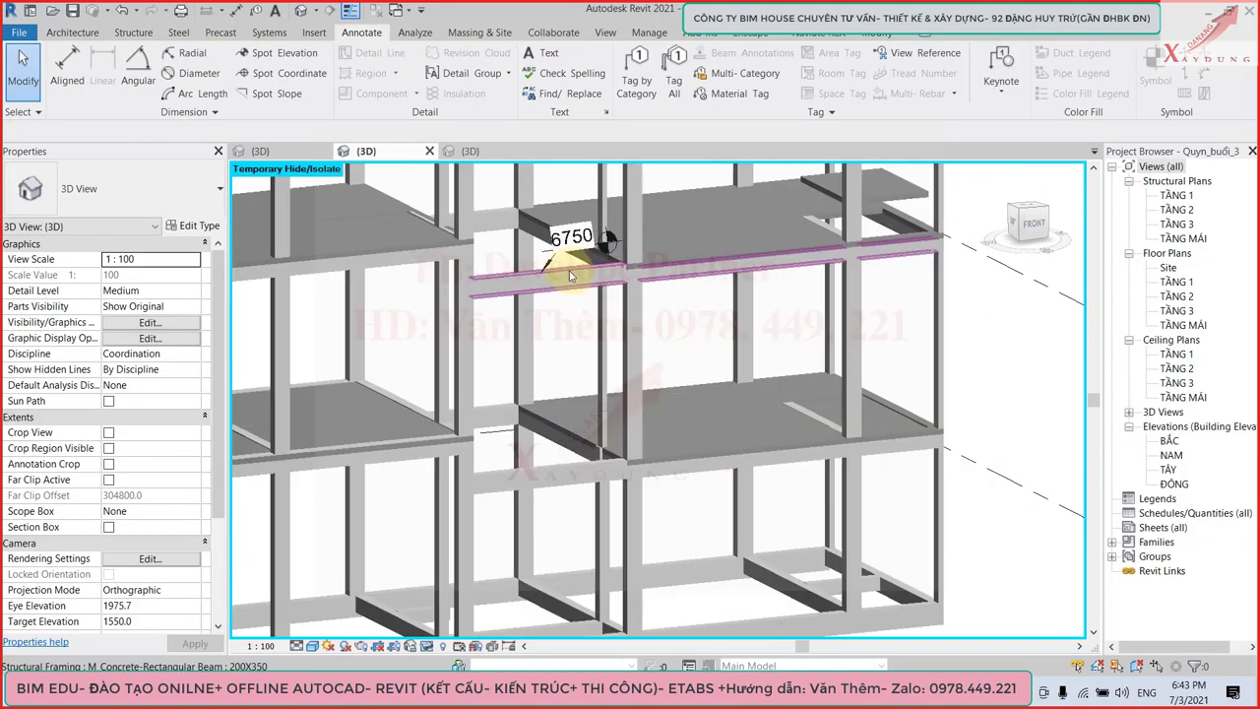
pyautogui.scroll(-2, 569, 276)
# Switch to the first model's 3D view and orbit around its frame
pyautogui.click(470, 150)
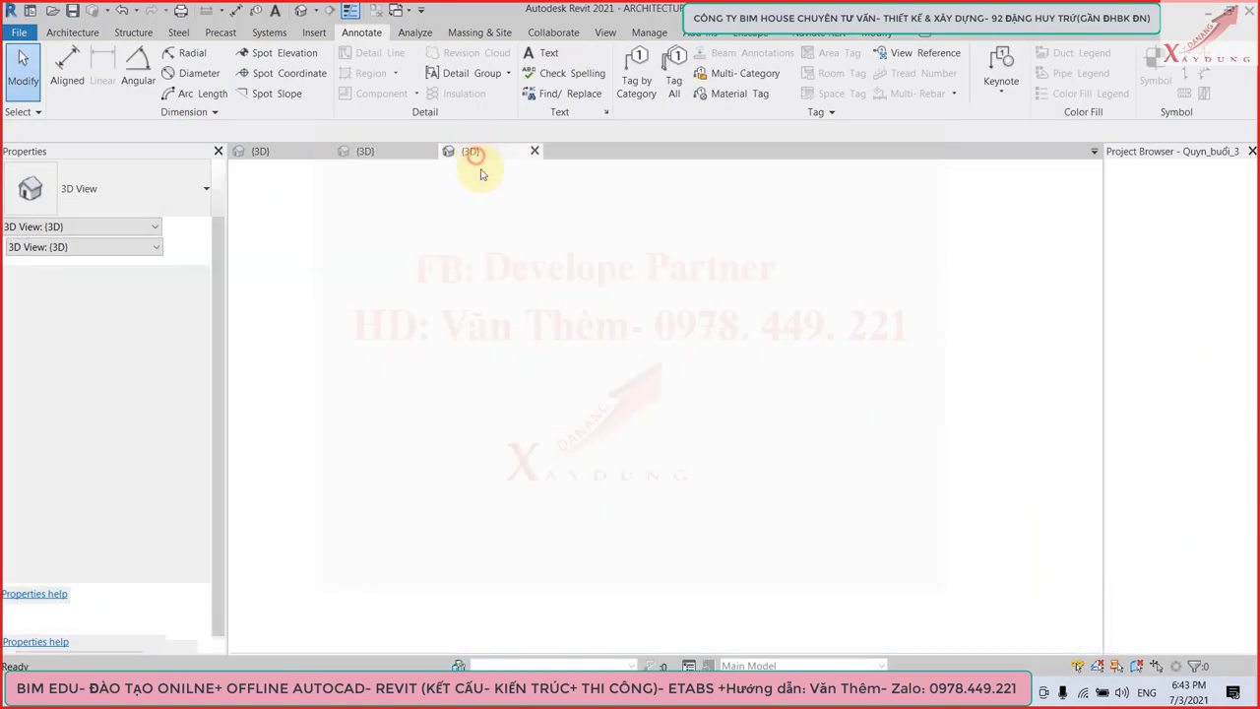
pyautogui.keyDown('shift'); pyautogui.moveTo(675, 357); pyautogui.dragTo(765, 423, button='middle'); pyautogui.keyUp('shift')
pyautogui.scroll(2, 597, 320)
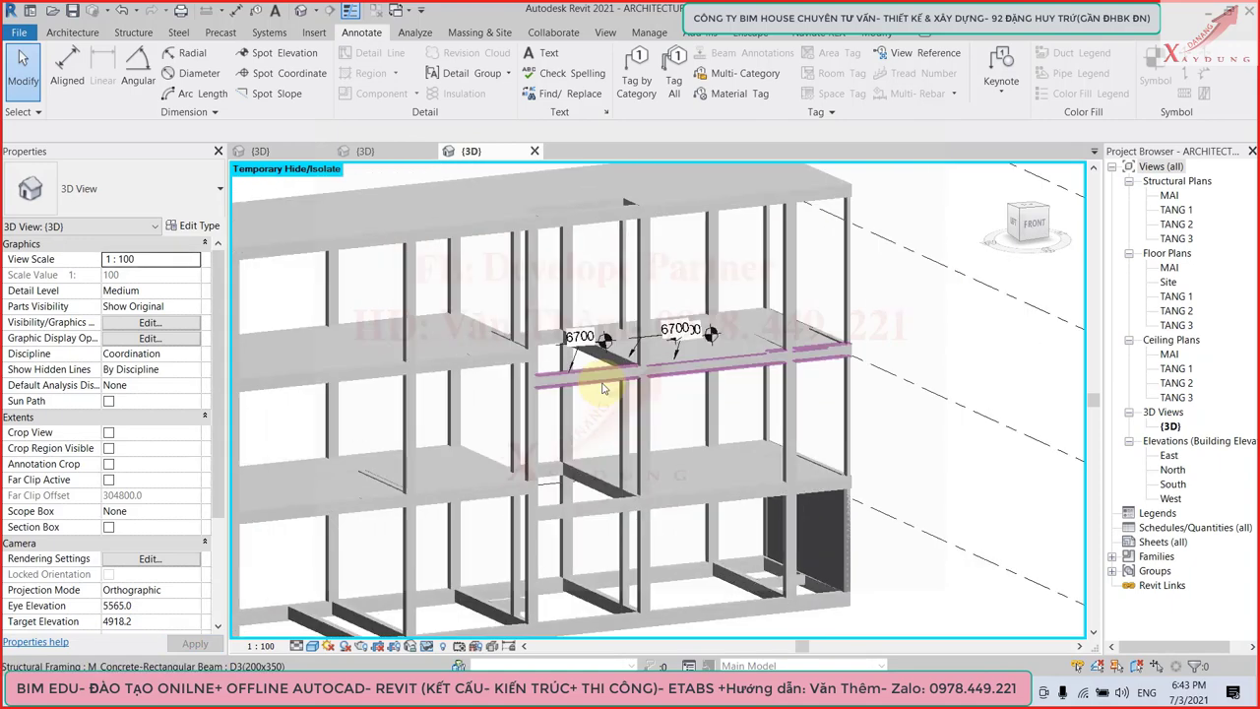
pyautogui.scroll(2, 584, 351)
pyautogui.scroll(-1, 591, 340)
pyautogui.scroll(1, 599, 347)
pyautogui.scroll(-2, 599, 346)
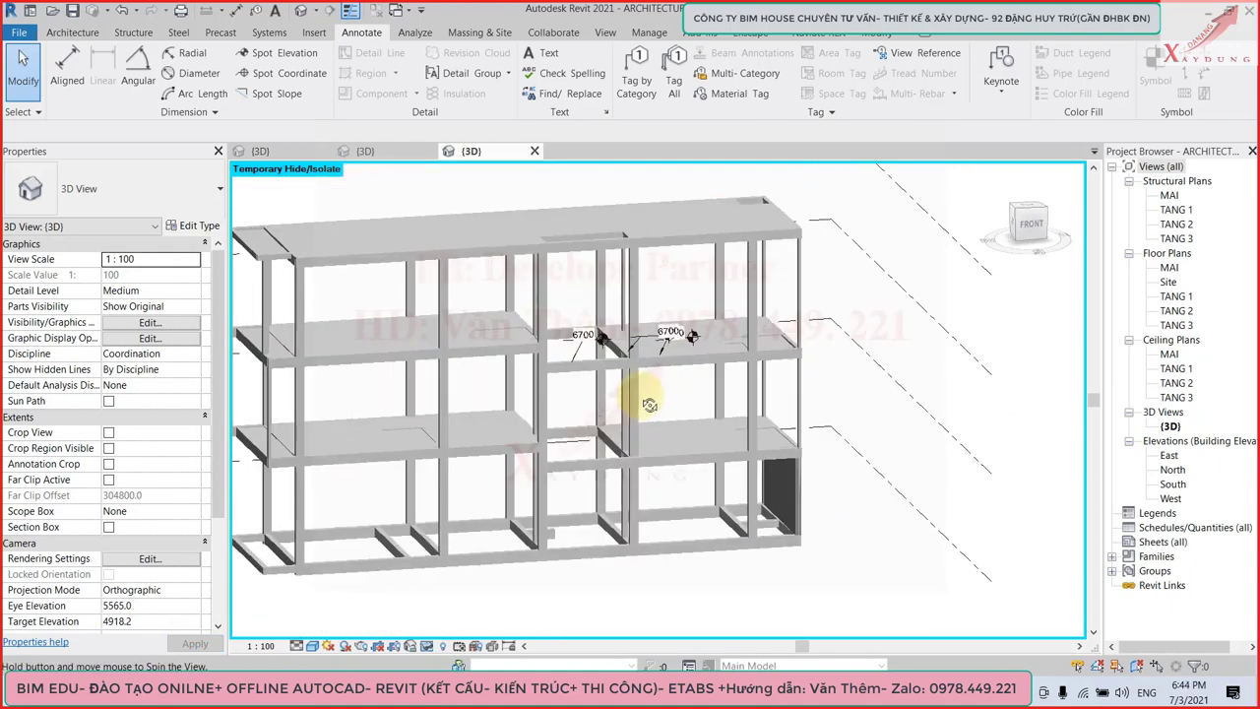
pyautogui.scroll(-2, 492, 346)
# View the frame from the front, pan across it, and select a structural column
pyautogui.click(1032, 222)
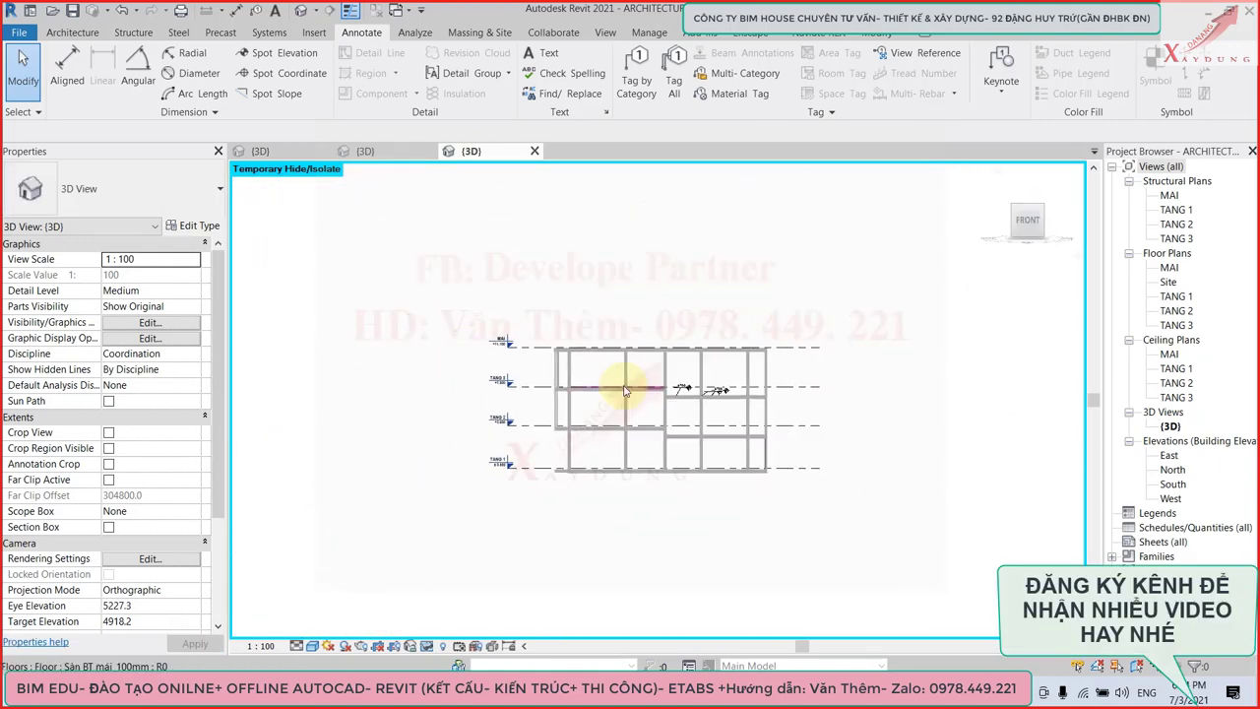
pyautogui.scroll(2, 573, 397)
pyautogui.scroll(1, 630, 423)
pyautogui.moveTo(634, 428); pyautogui.dragTo(573, 398, button='middle')
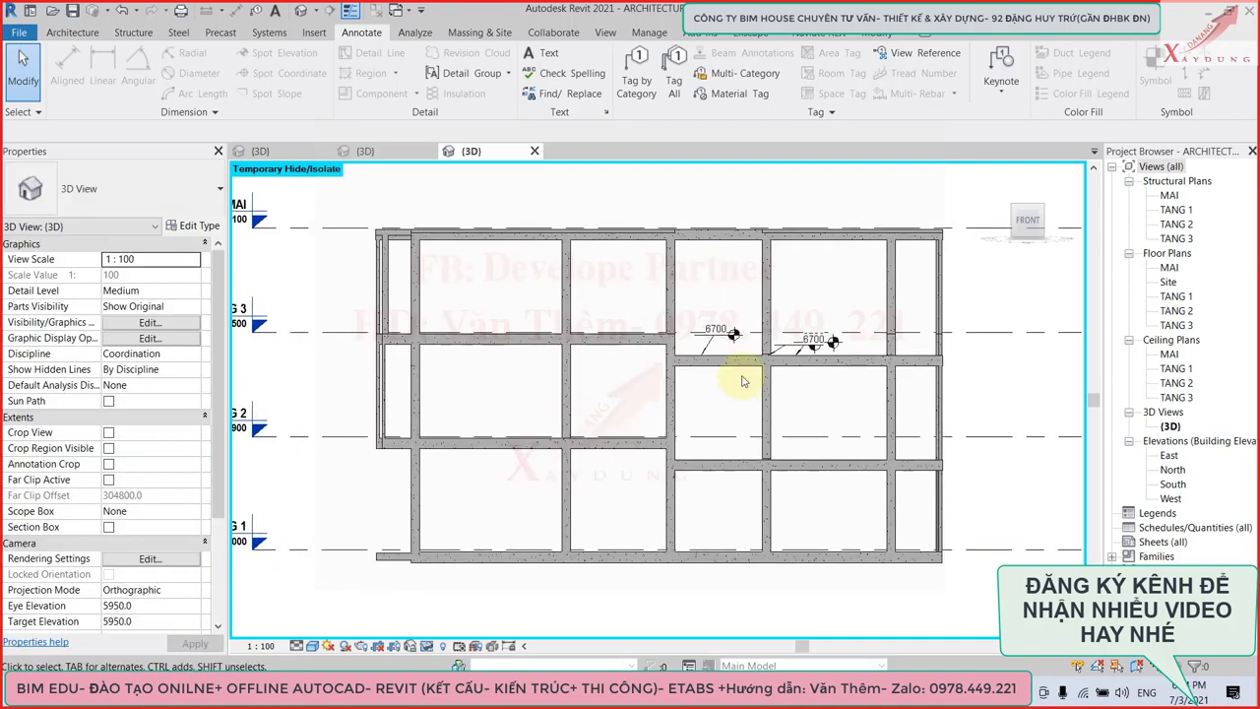
pyautogui.click(770, 313)
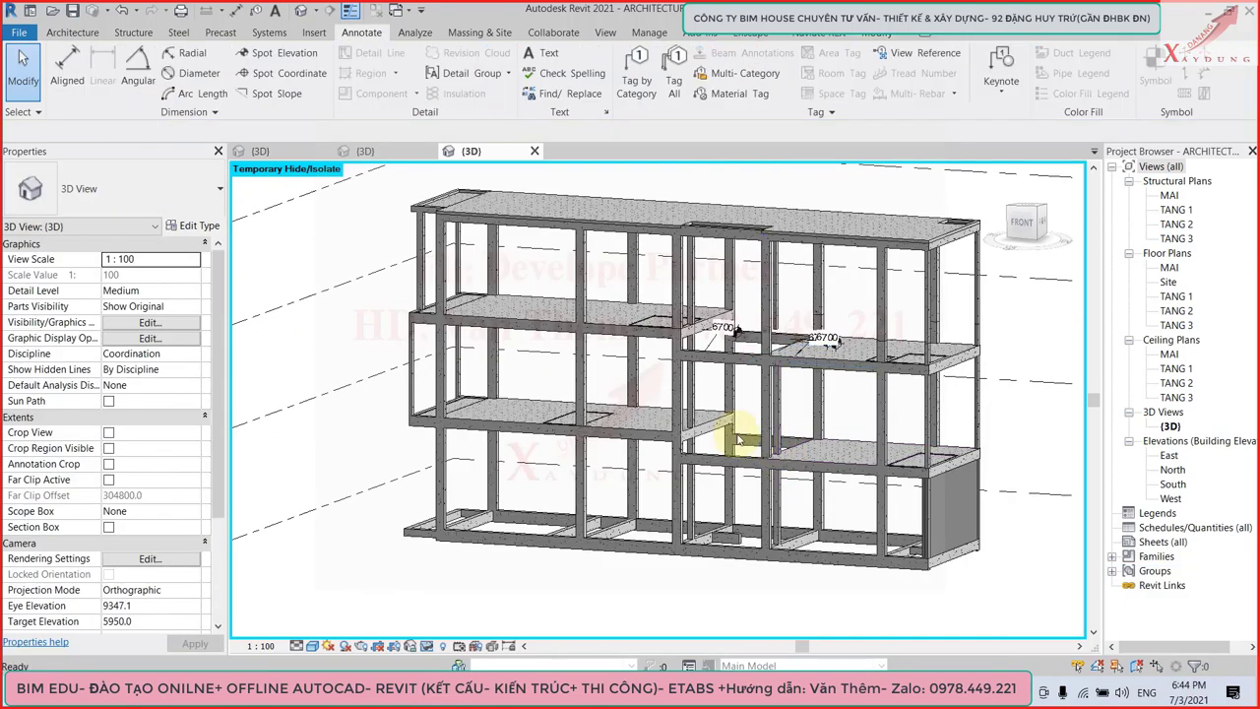
pyautogui.keyDown('shift'); pyautogui.moveTo(805, 463); pyautogui.dragTo(749, 433, button='middle'); pyautogui.keyUp('shift')
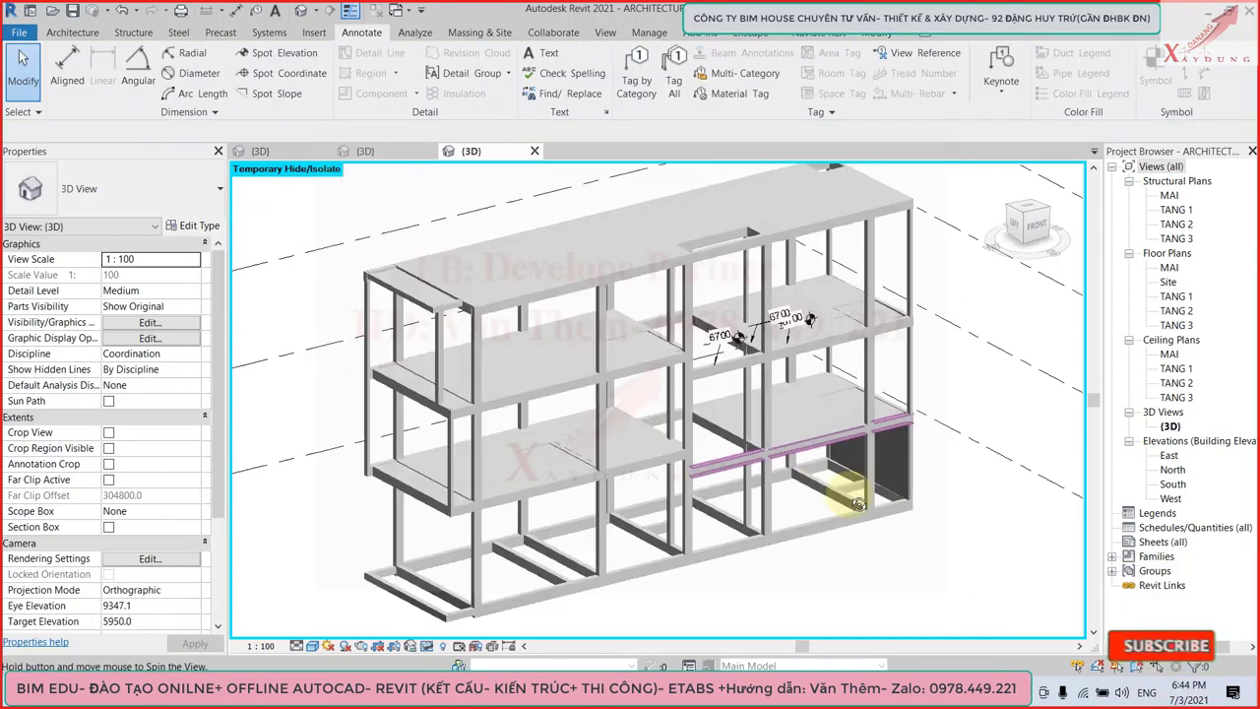
# Reset Temporary Hide/Isolate to restore the hidden walls, then return to the second model's 3D view
pyautogui.click(427, 646)
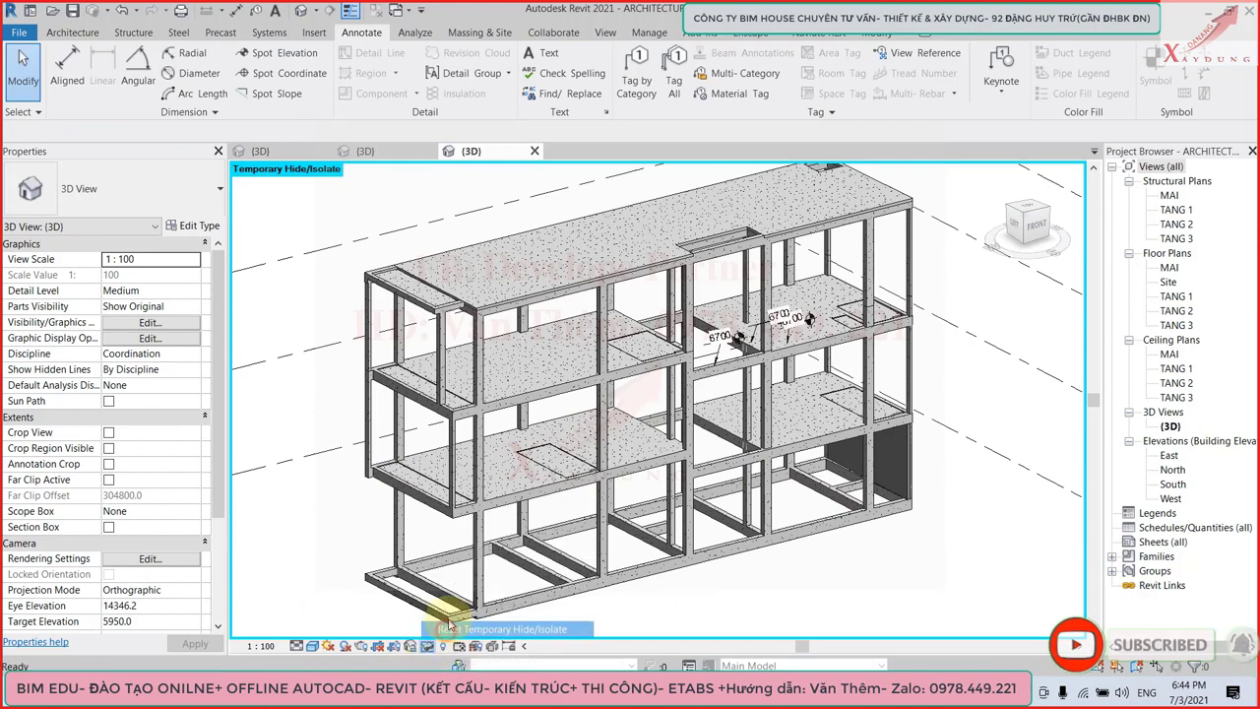
pyautogui.click(463, 691)
pyautogui.moveTo(541, 557)
pyautogui.keyDown('shift'); pyautogui.mouseDown(button='middle')
pyautogui.moveTo(744, 515)
pyautogui.moveTo(653, 400)
pyautogui.mouseUp(button='middle'); pyautogui.keyUp('shift')
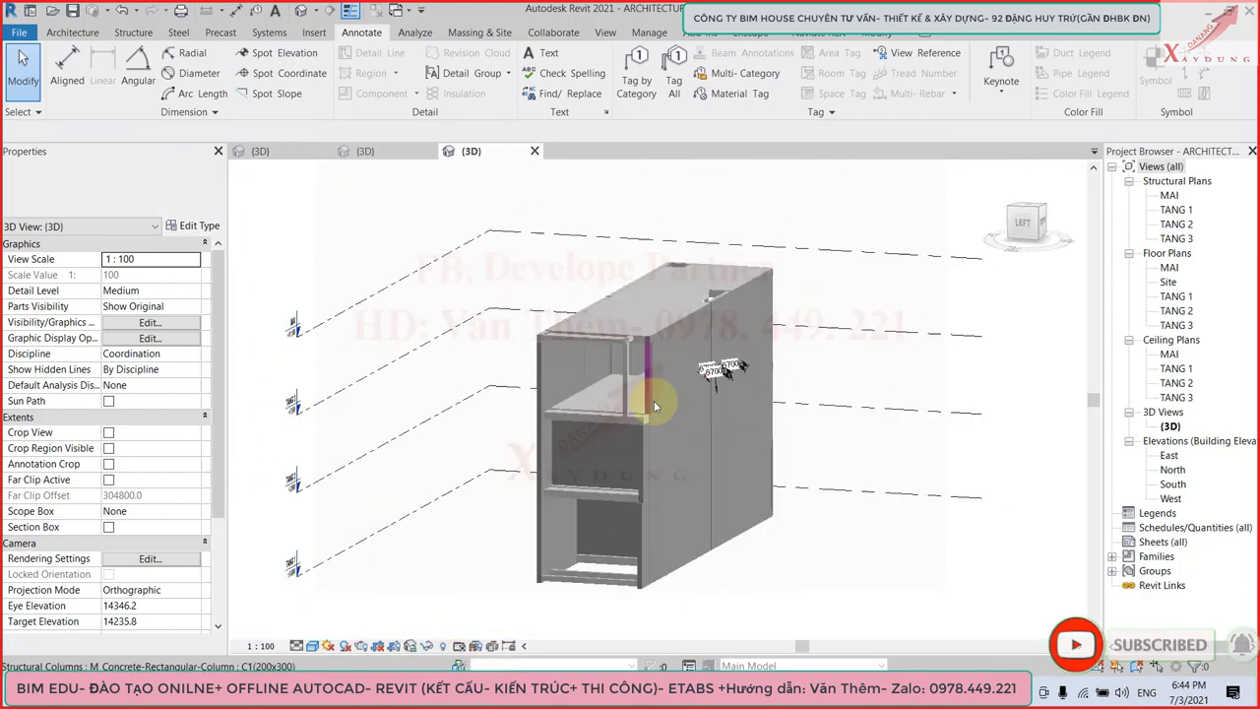
pyautogui.scroll(3, 654, 400)
pyautogui.click(393, 155)
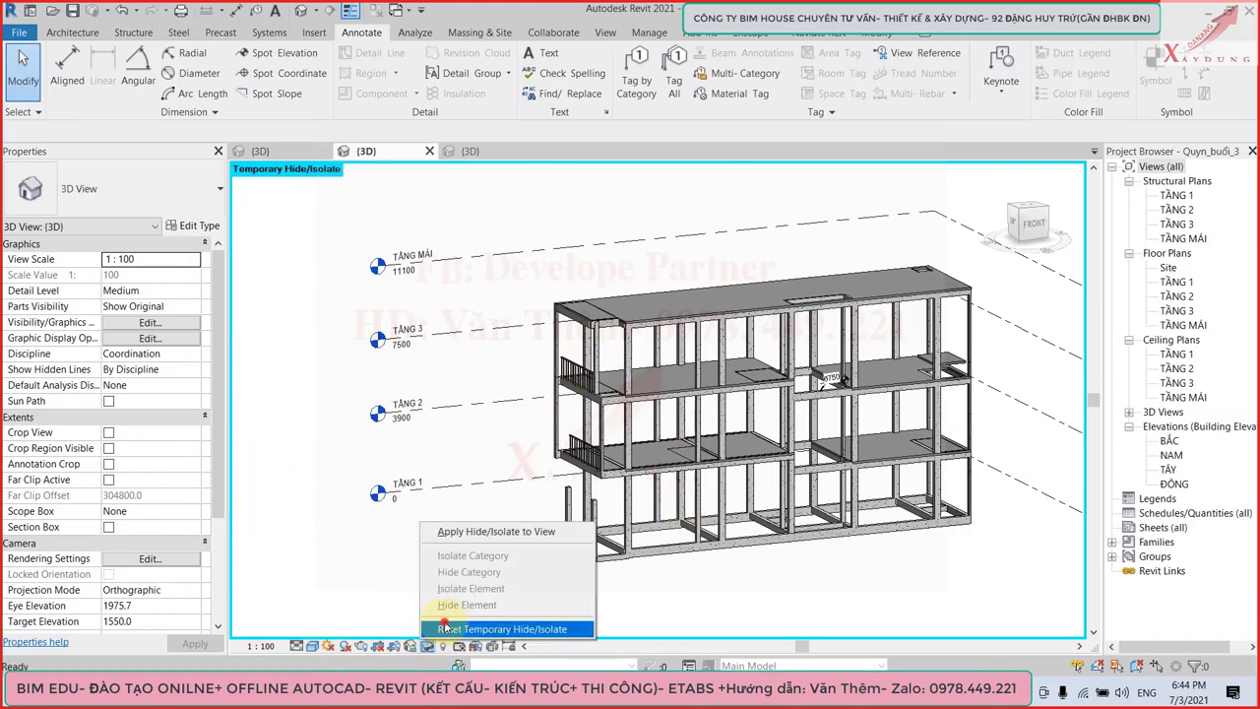
# Restore all temporarily hidden elements and orbit to a left-front angle of the building
pyautogui.click(463, 628)
pyautogui.scroll(-2, 576, 472)
pyautogui.moveTo(576, 472)
pyautogui.keyDown('shift'); pyautogui.mouseDown(button='middle')
pyautogui.moveTo(670, 528)
pyautogui.moveTo(1006, 515)
pyautogui.moveTo(599, 515)
pyautogui.mouseUp(button='middle'); pyautogui.keyUp('shift')
pyautogui.scroll(3, 1006, 515)
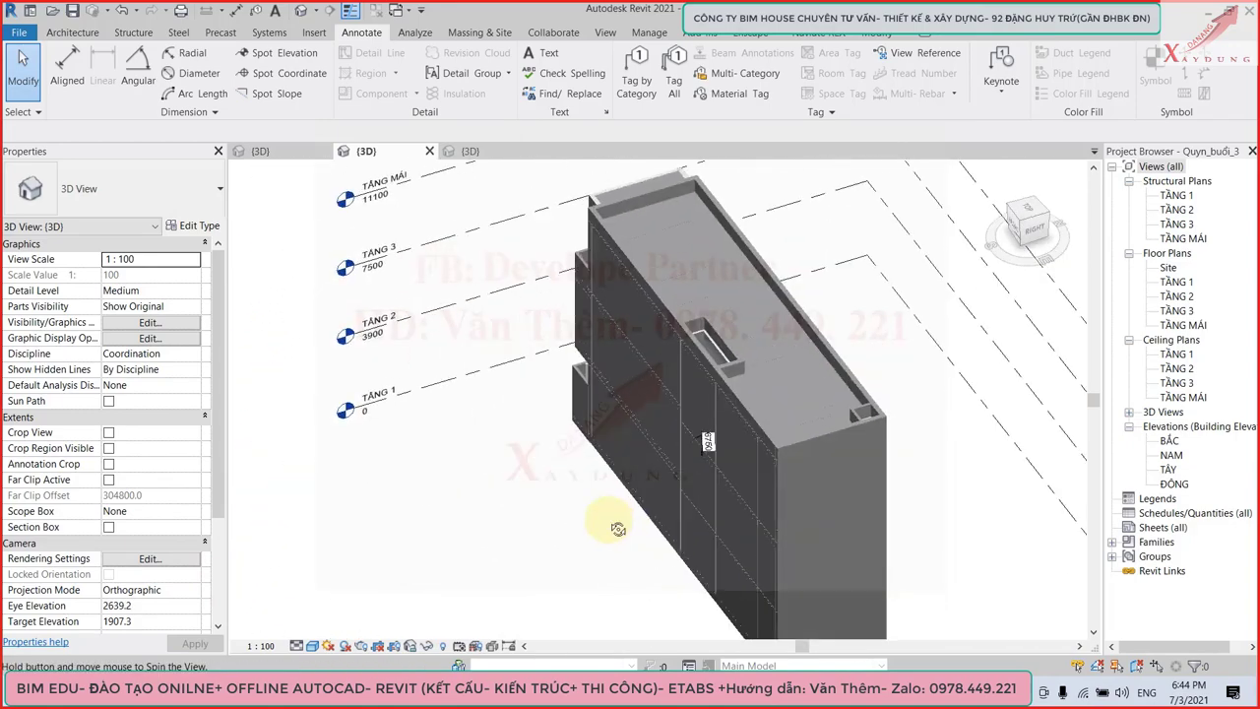
pyautogui.scroll(3, 804, 407)
pyautogui.scroll(1, 783, 422)
pyautogui.scroll(2, 783, 422)
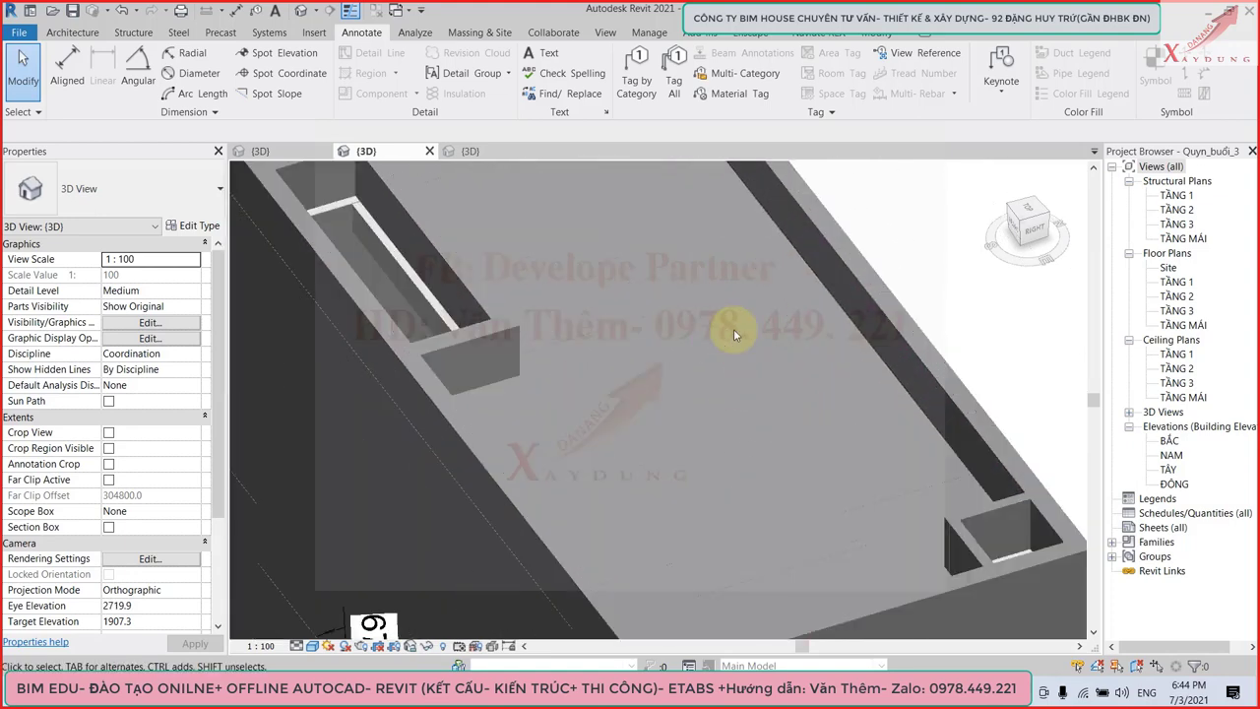
pyautogui.scroll(2, 733, 332)
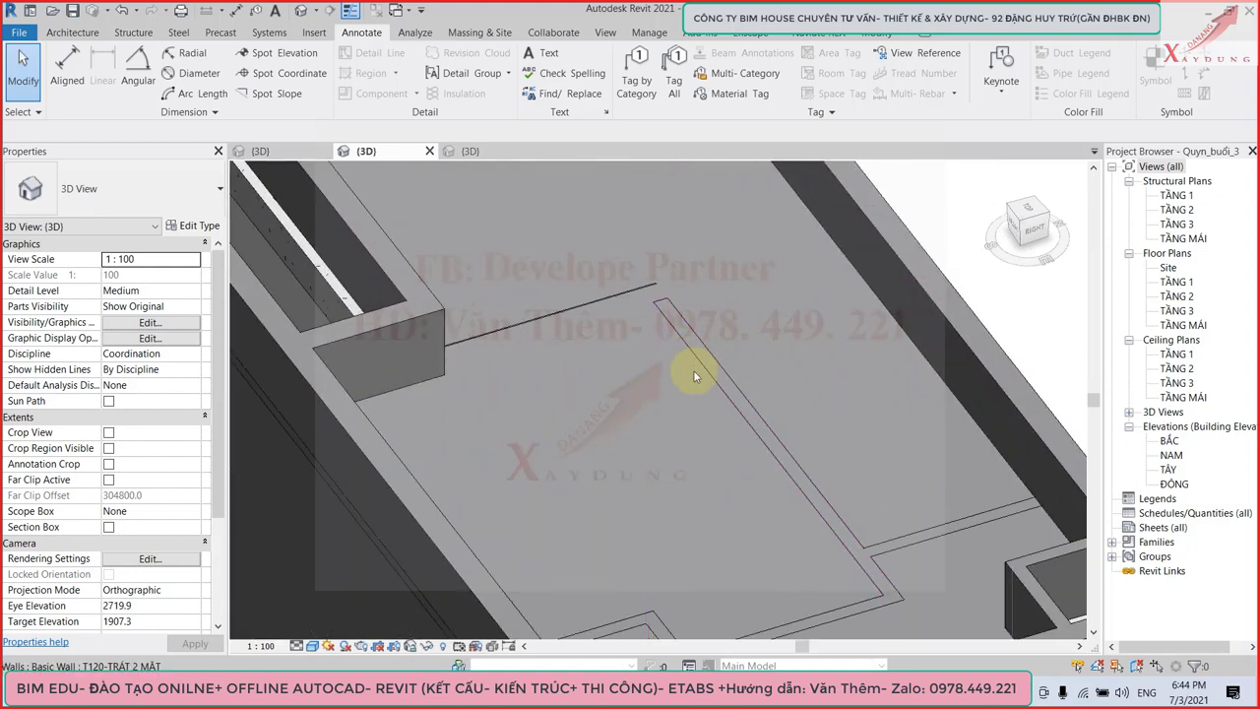
# Try Join Geometry on the wall along the roof slab, then cancel it
pyautogui.click(716, 380)
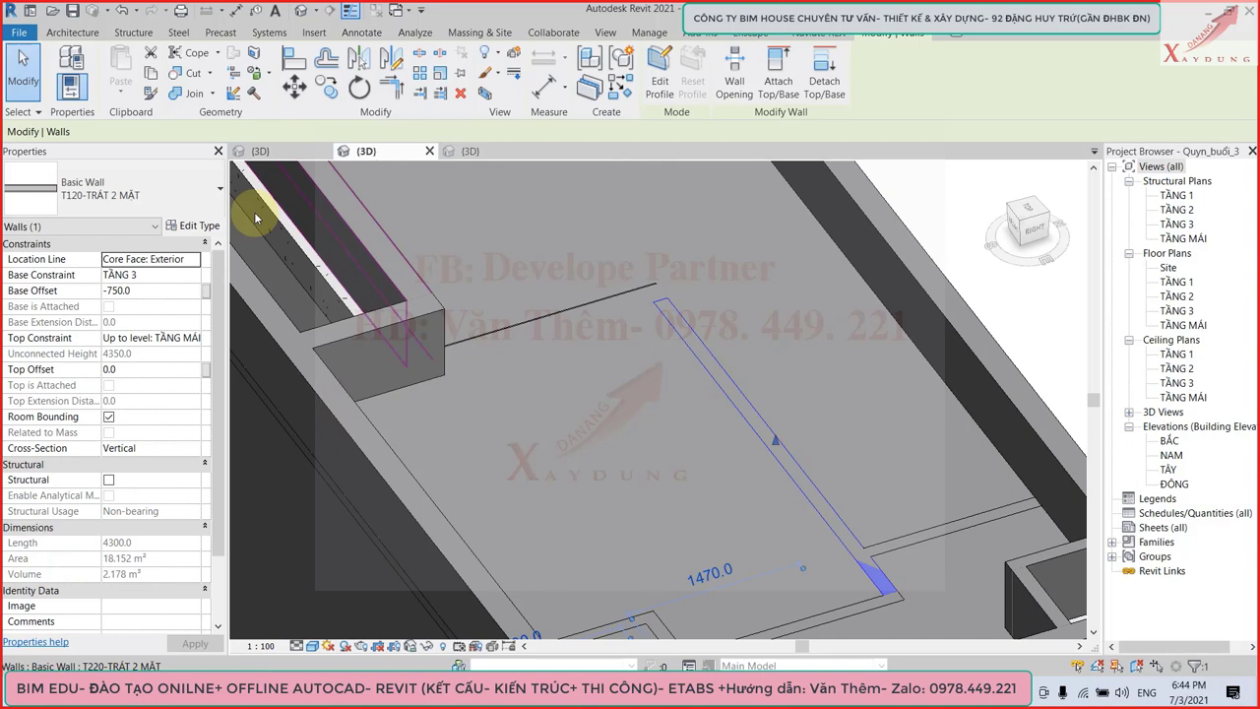
pyautogui.click(189, 95)
pyautogui.click(747, 413)
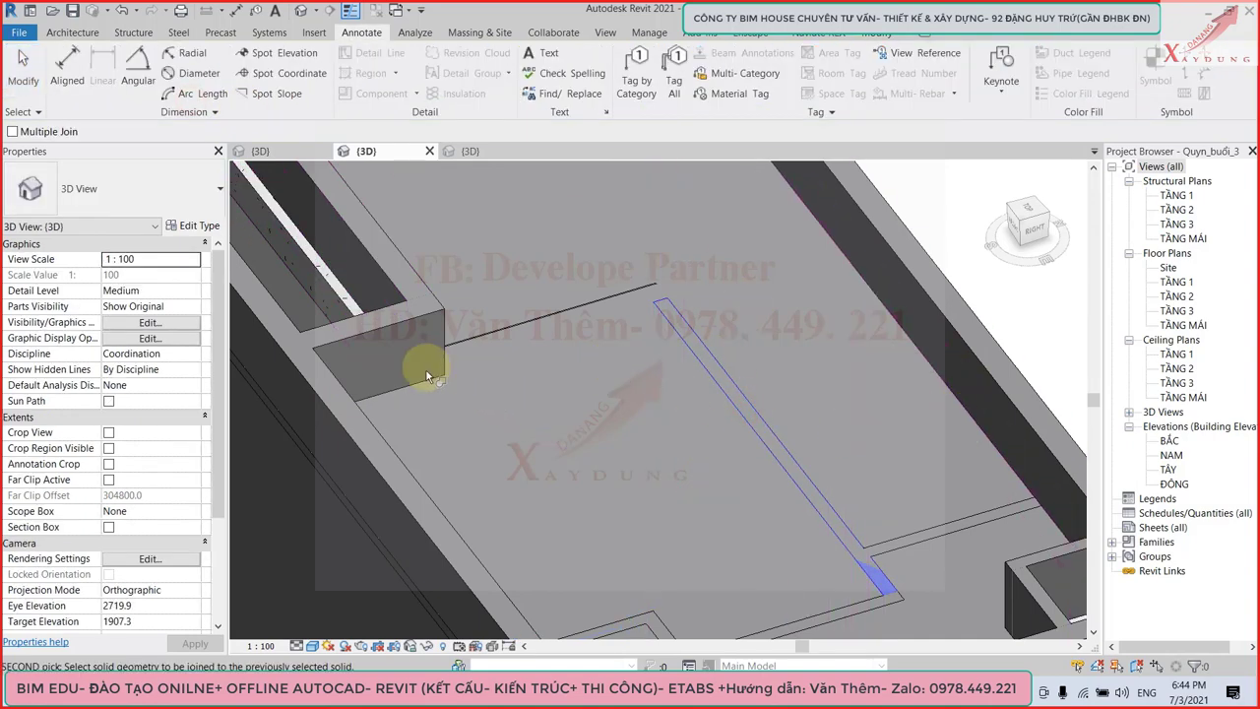
pyautogui.scroll(-3, 426, 370)
pyautogui.keyDown('shift'); pyautogui.moveTo(501, 428); pyautogui.dragTo(504, 298, button='middle'); pyautogui.keyUp('shift')
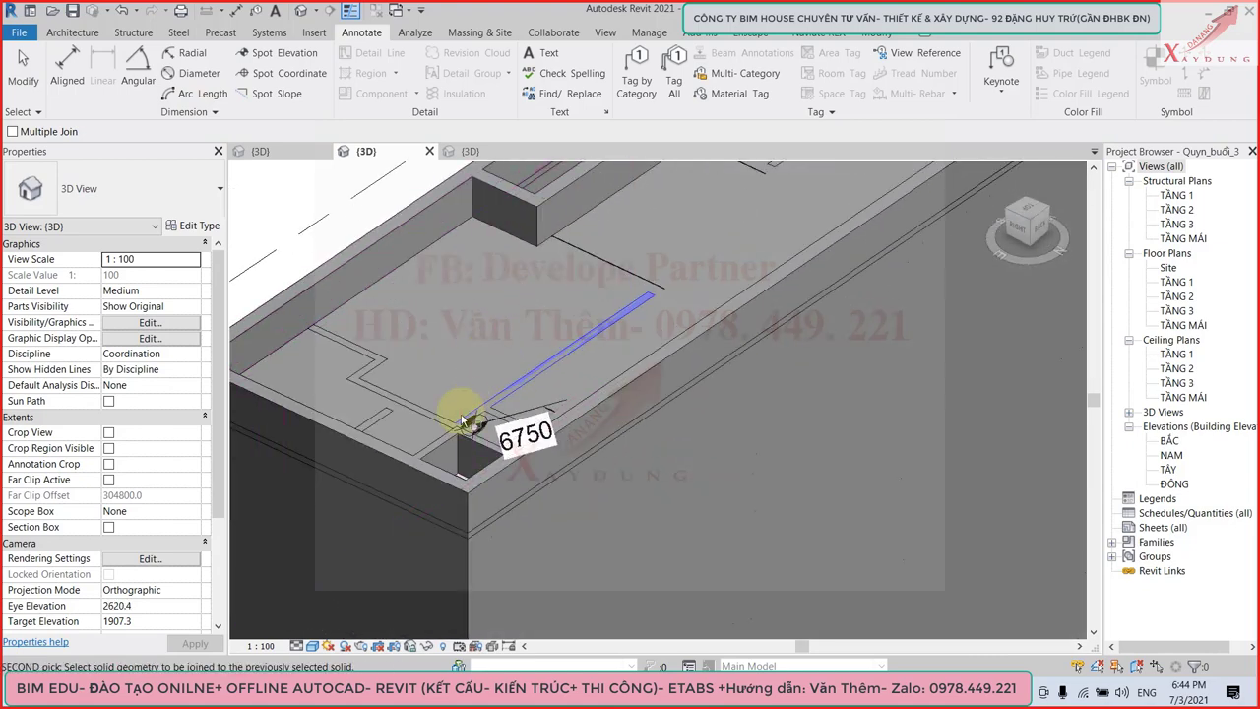
pyautogui.press('Escape')
pyautogui.keyDown('shift'); pyautogui.moveTo(461, 421); pyautogui.dragTo(551, 394, button='middle'); pyautogui.keyUp('shift')
pyautogui.scroll(3, 632, 382)
# Join the walls at the roof corner to the roof slab
pyautogui.click(631, 382)
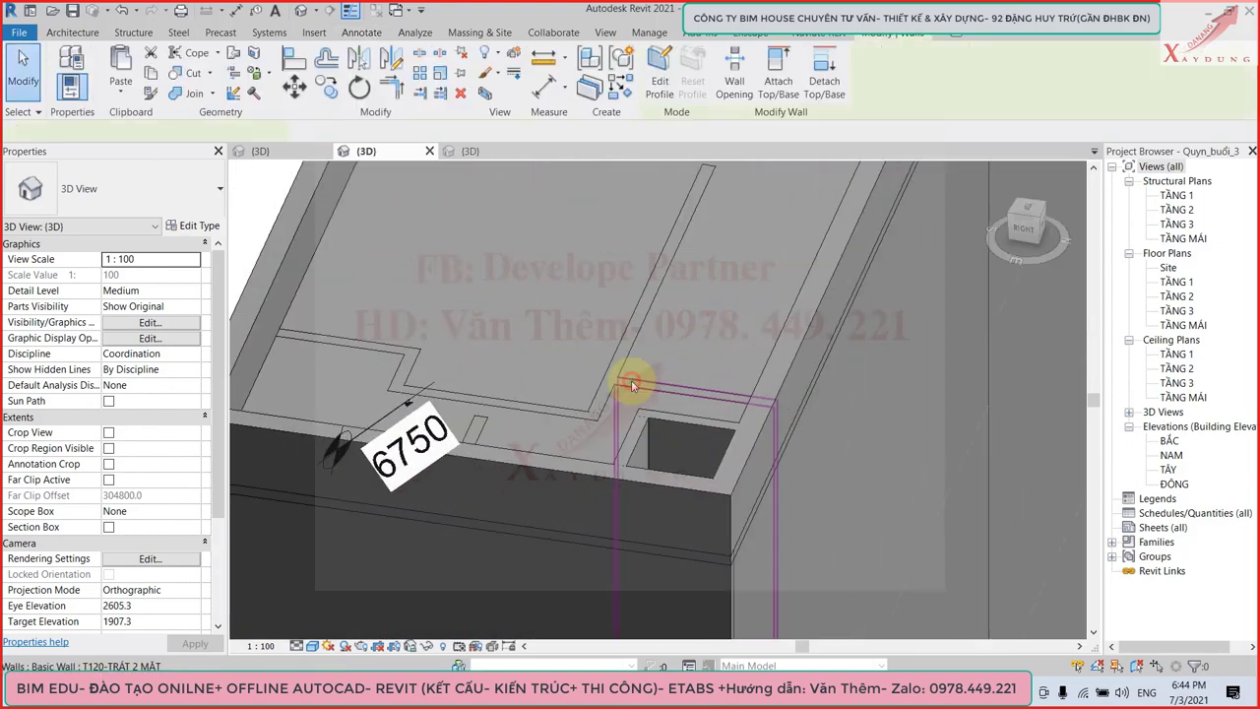
pyautogui.click(631, 382)
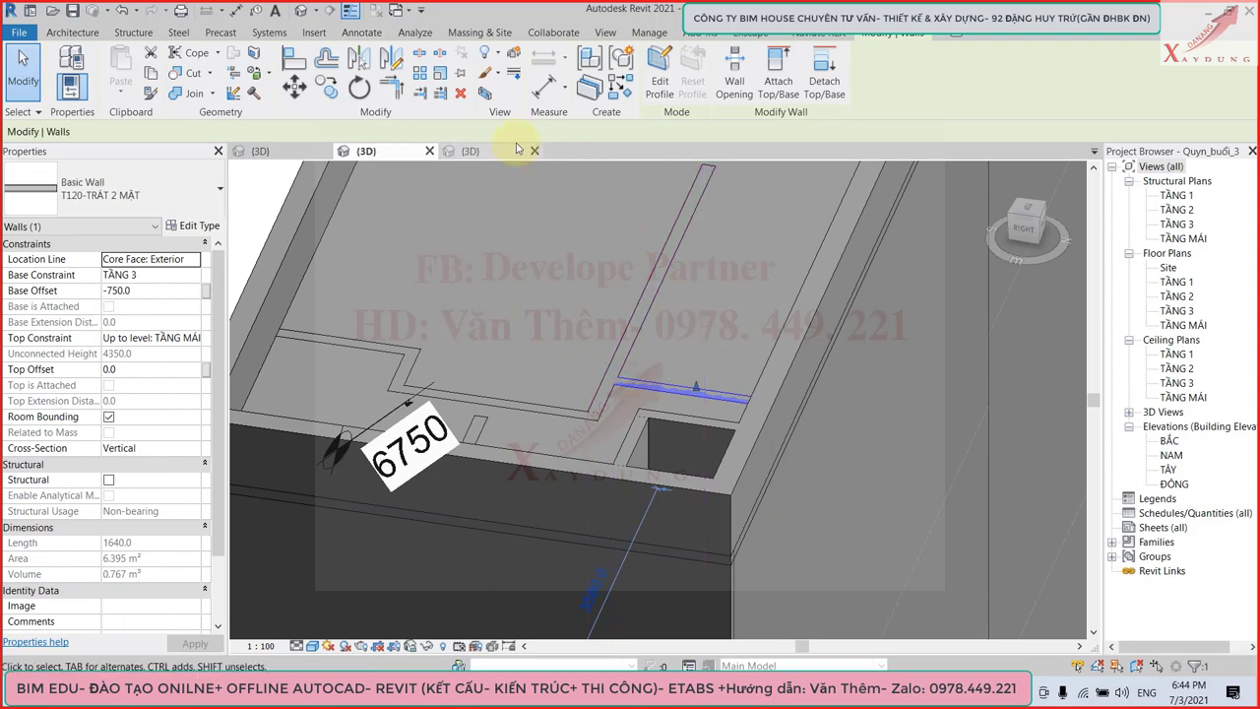
pyautogui.click(202, 95)
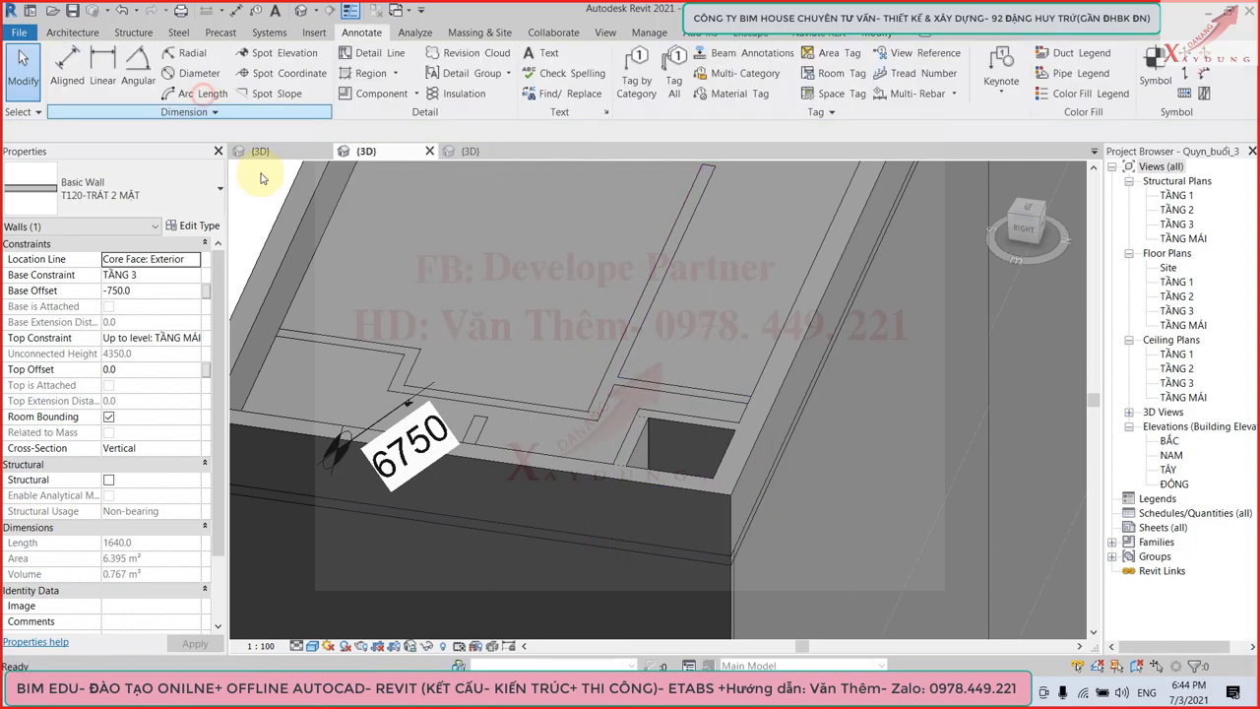
pyautogui.click(793, 433)
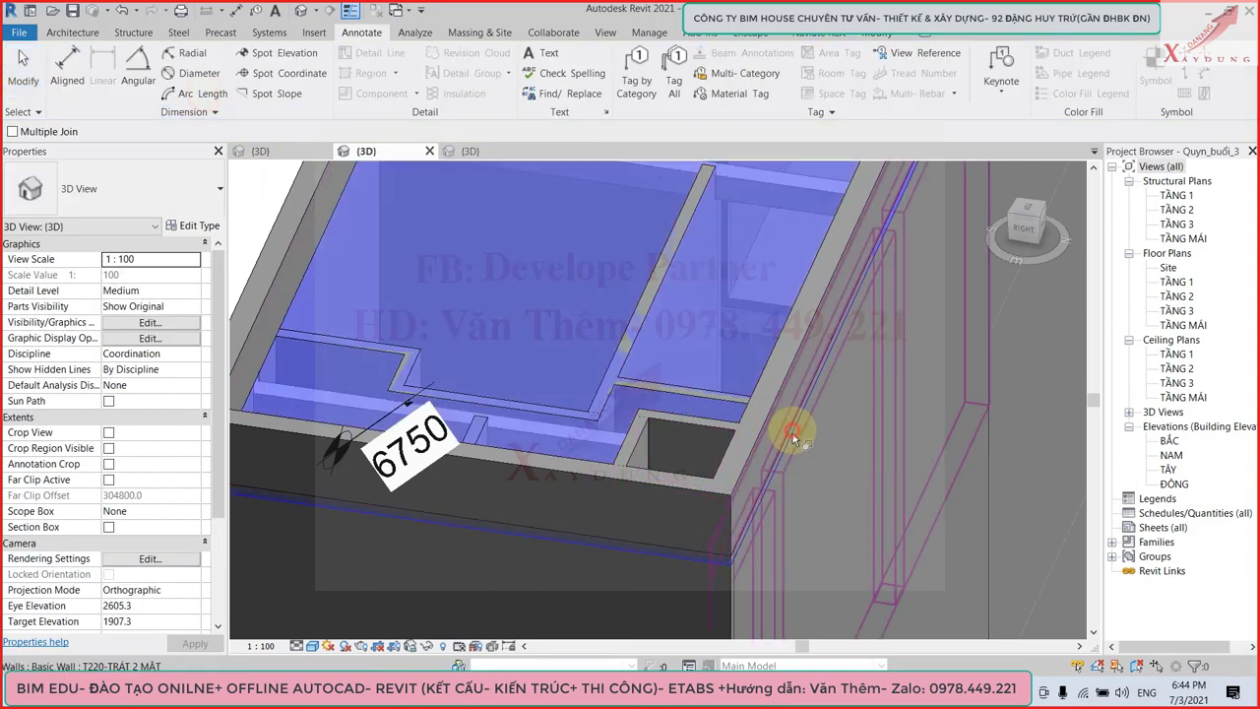
pyautogui.click(710, 398)
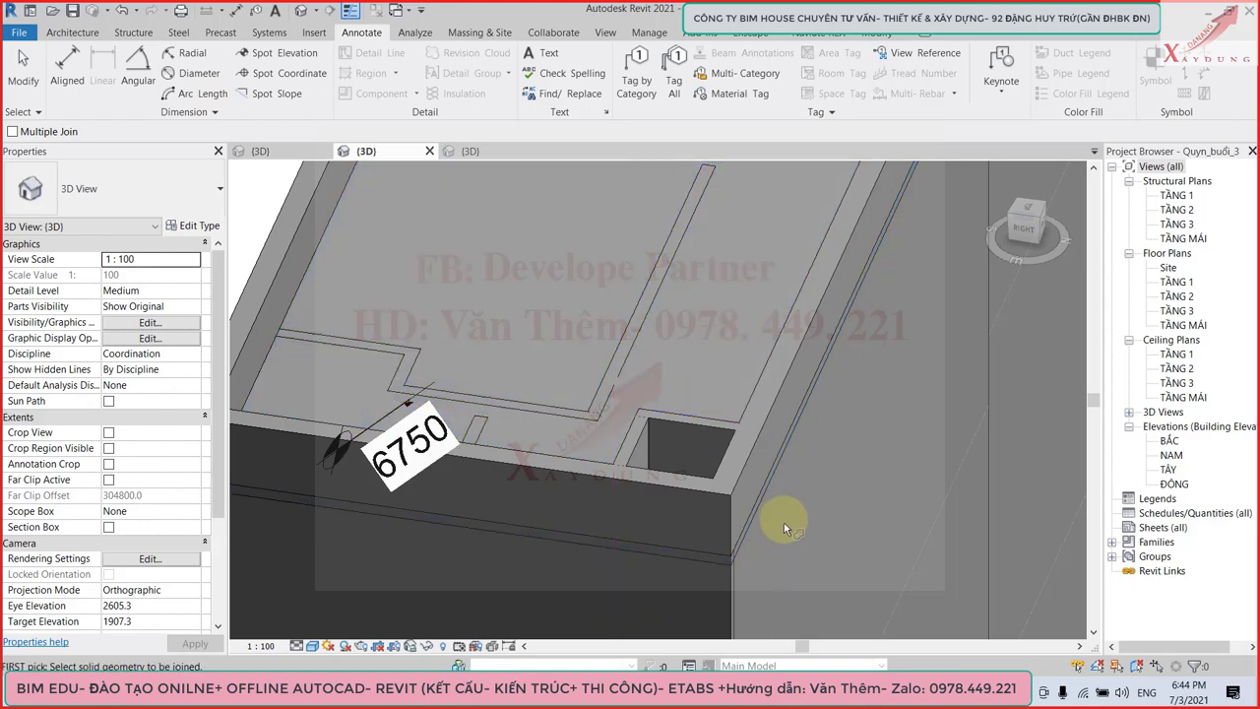
pyautogui.click(786, 451)
pyautogui.click(631, 327)
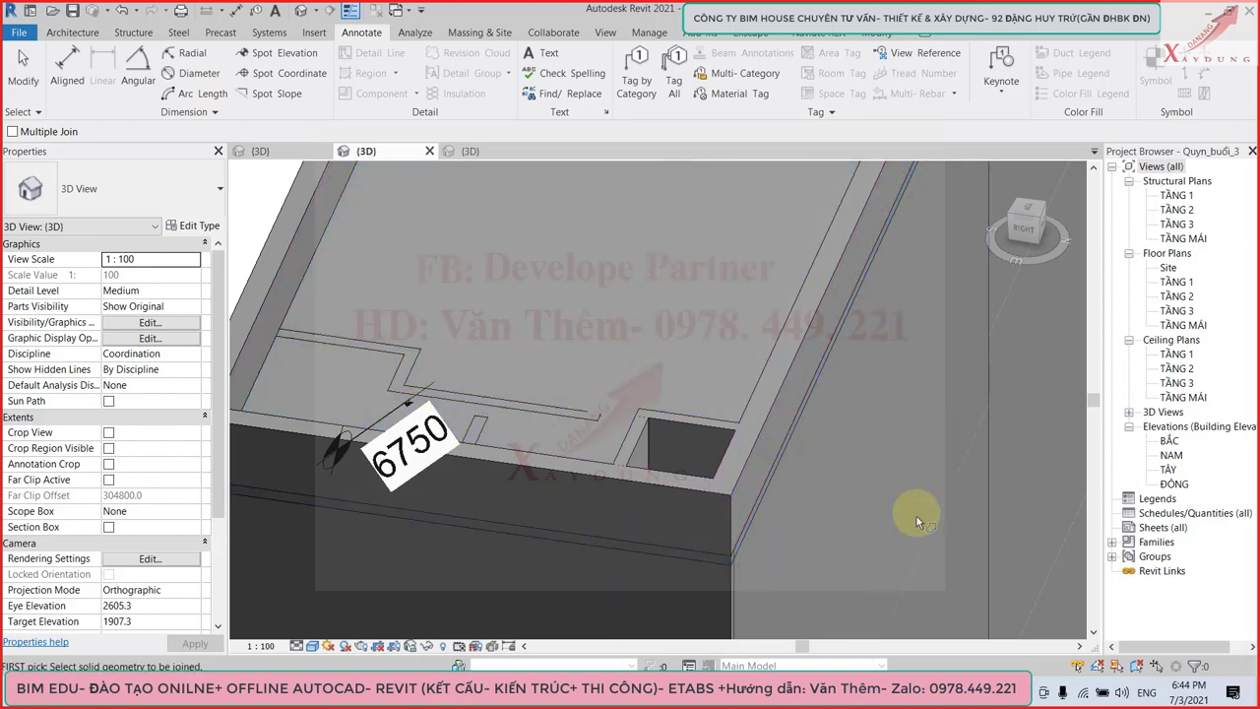
# Join the parapet and remaining walls to the roof slab and framing, dismissing the warning
pyautogui.click(787, 448)
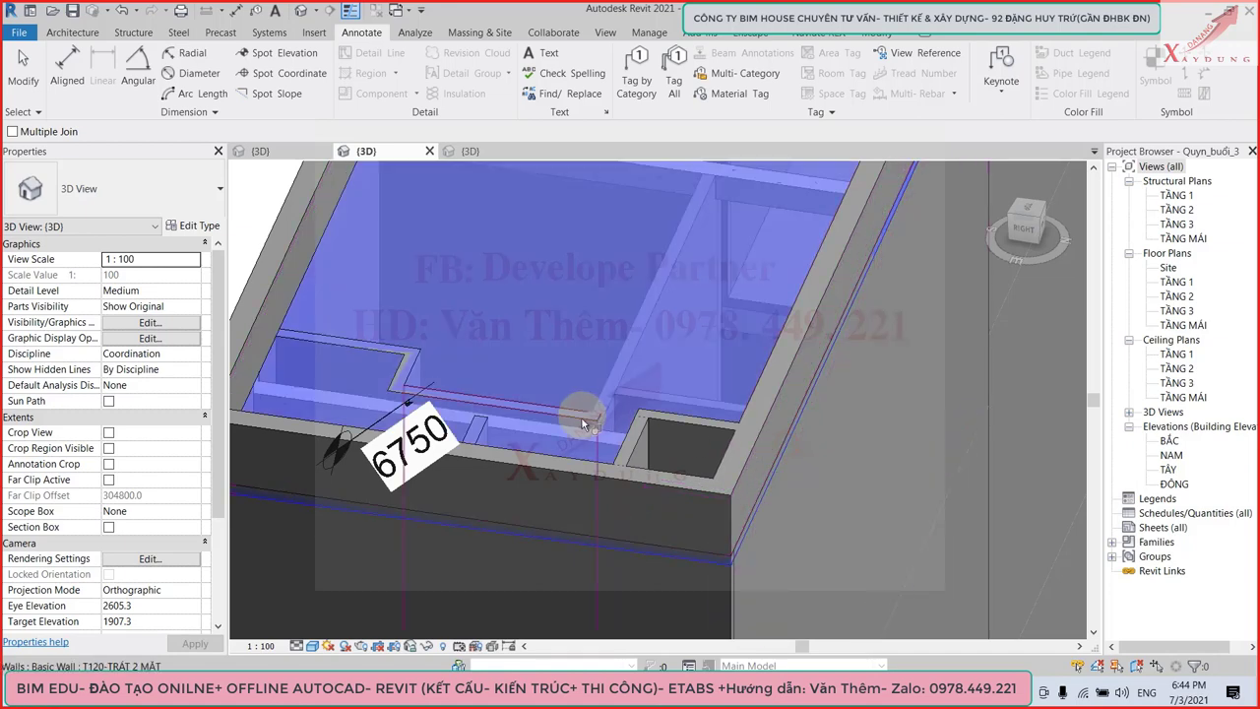
pyautogui.click(589, 420)
pyautogui.click(761, 499)
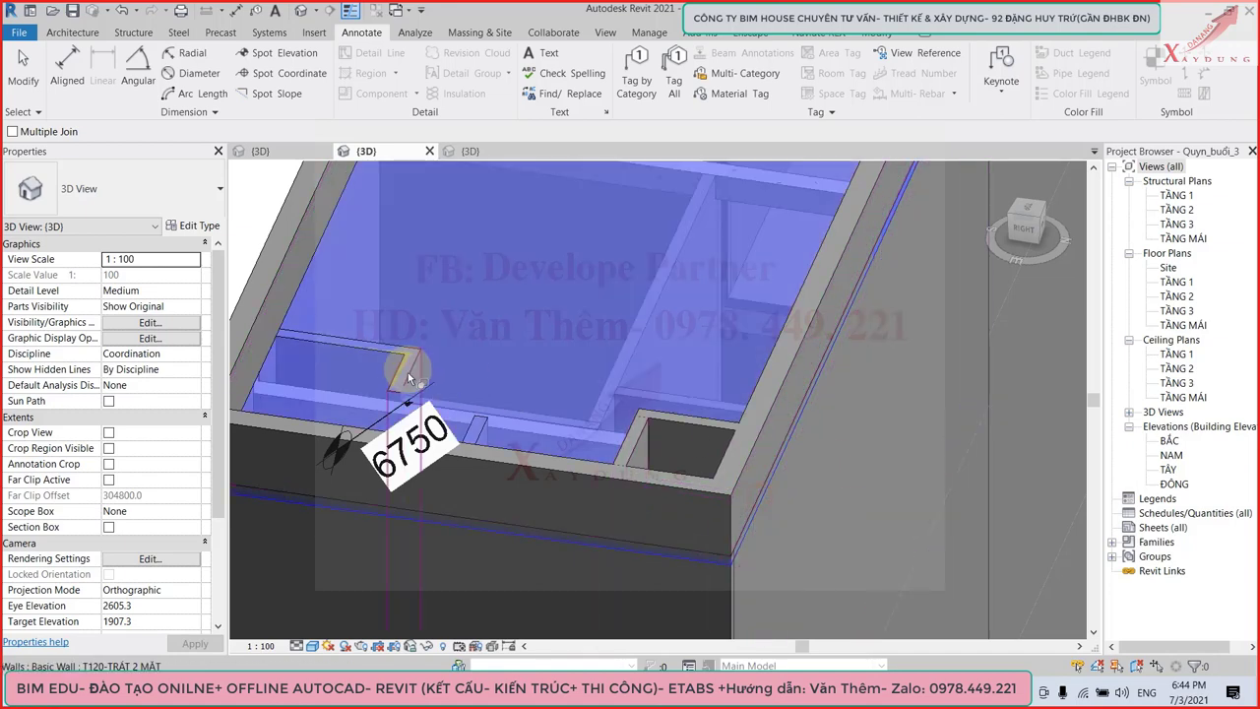
pyautogui.click(408, 377)
pyautogui.click(763, 500)
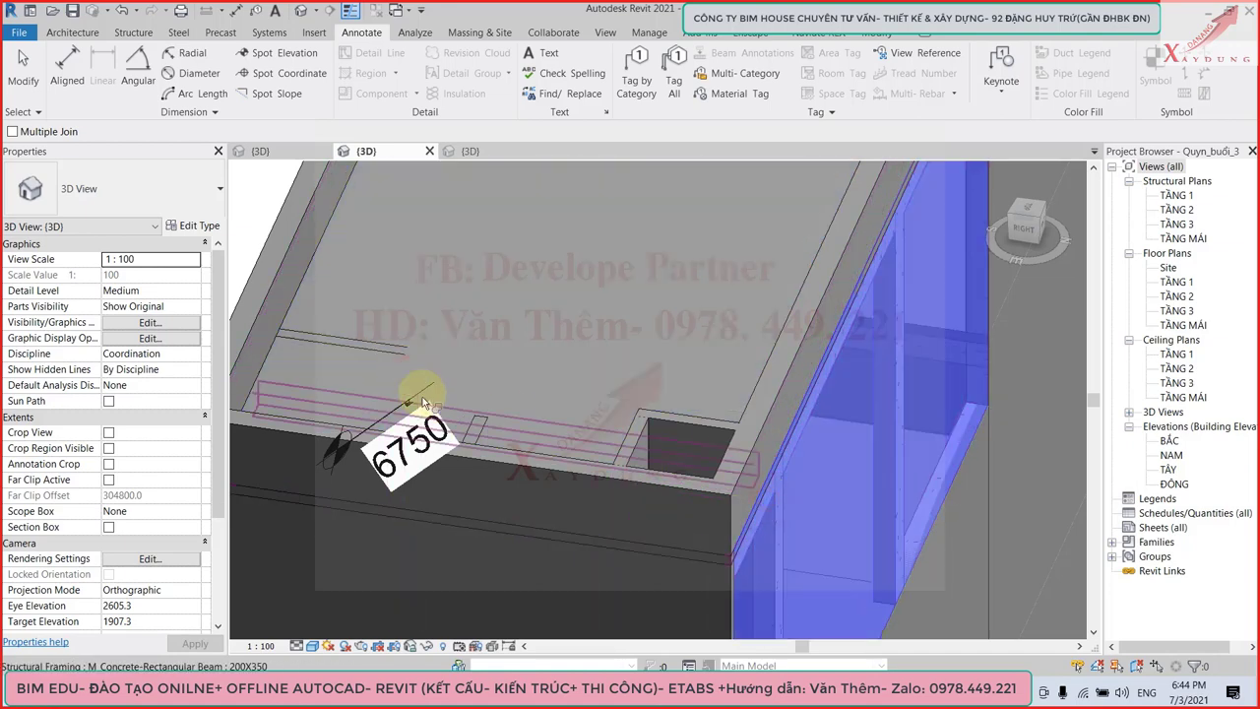
pyautogui.click(377, 356)
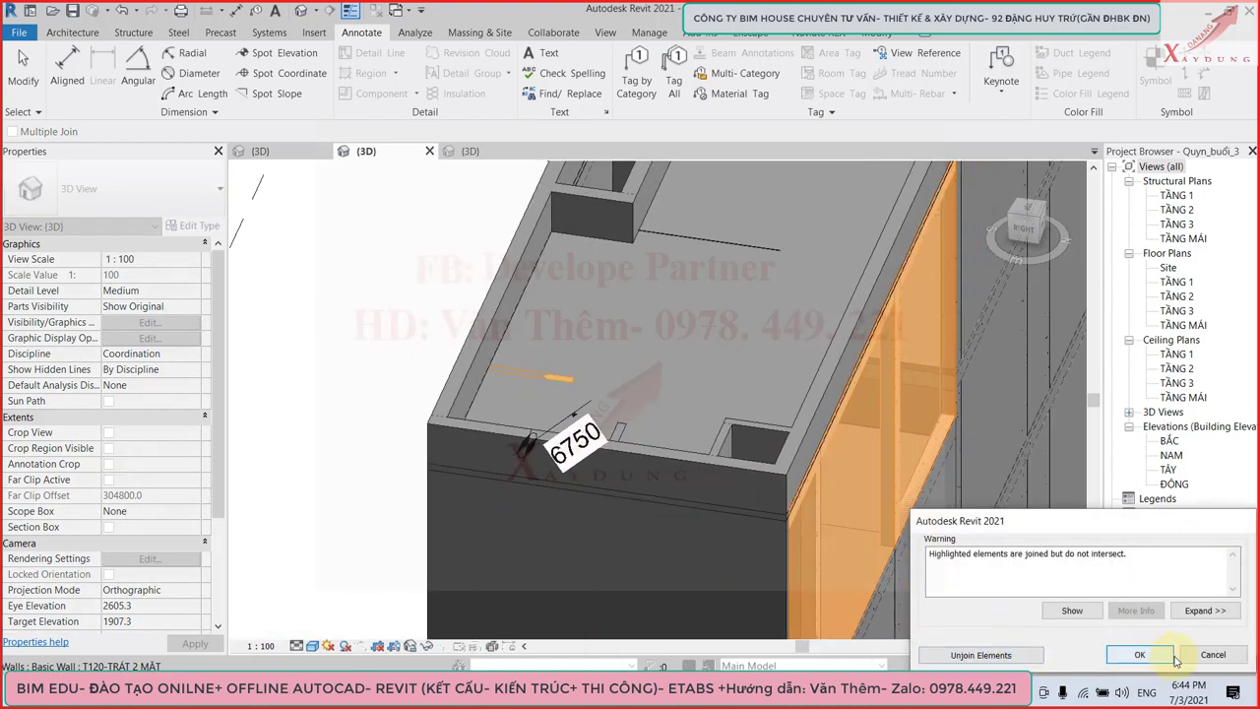
pyautogui.click(1139, 655)
pyautogui.press('Escape')
# Check a wall's type, then view the model straight from the right side
pyautogui.moveTo(644, 428)
pyautogui.mouseDown(button='middle')
pyautogui.moveTo(951, 515)
pyautogui.moveTo(836, 459)
pyautogui.moveTo(837, 403)
pyautogui.moveTo(720, 441)
pyautogui.moveTo(699, 313)
pyautogui.moveTo(816, 416)
pyautogui.moveTo(824, 492)
pyautogui.moveTo(716, 461)
pyautogui.mouseUp(button='middle')
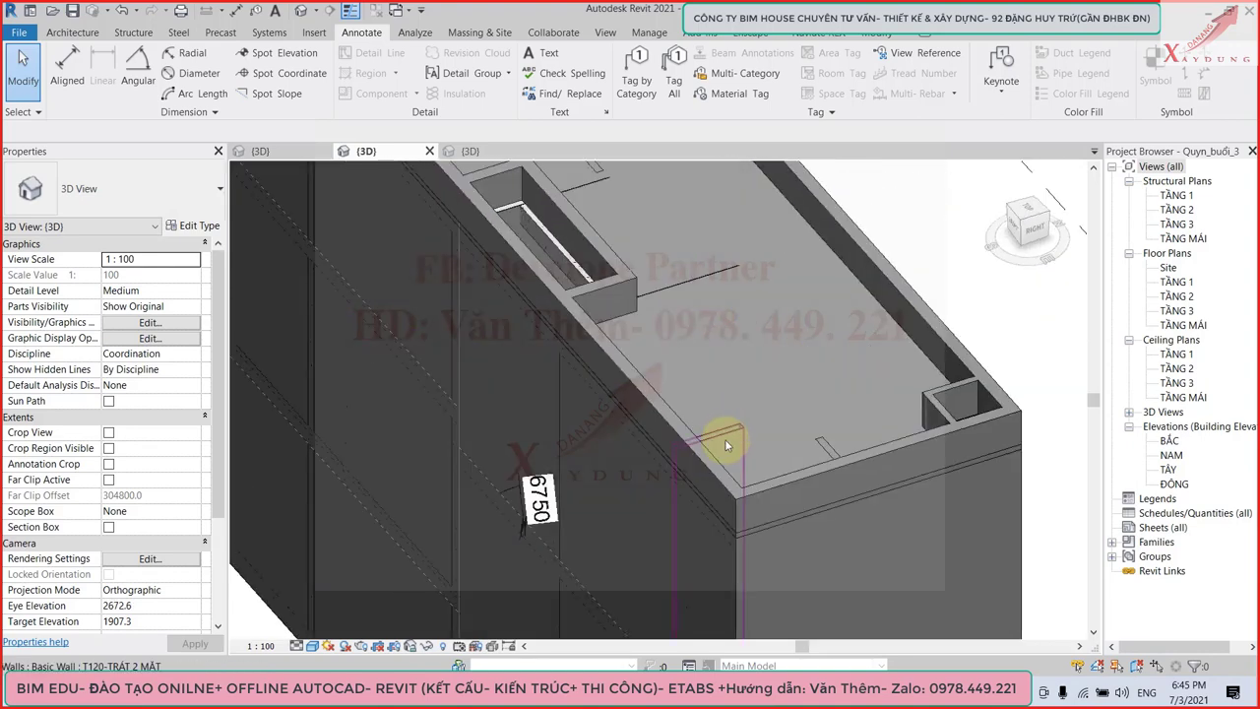
pyautogui.click(728, 437)
pyautogui.moveTo(724, 414)
pyautogui.keyDown('shift'); pyautogui.mouseDown(button='middle')
pyautogui.moveTo(736, 444)
pyautogui.moveTo(928, 394)
pyautogui.mouseUp(button='middle'); pyautogui.keyUp('shift')
pyautogui.click(971, 313)
pyautogui.moveTo(1027, 232)
pyautogui.keyDown('shift'); pyautogui.mouseDown(button='middle')
pyautogui.moveTo(984, 380)
pyautogui.moveTo(675, 442)
pyautogui.moveTo(1017, 241)
pyautogui.mouseUp(button='middle'); pyautogui.keyUp('shift')
pyautogui.click(1034, 230)
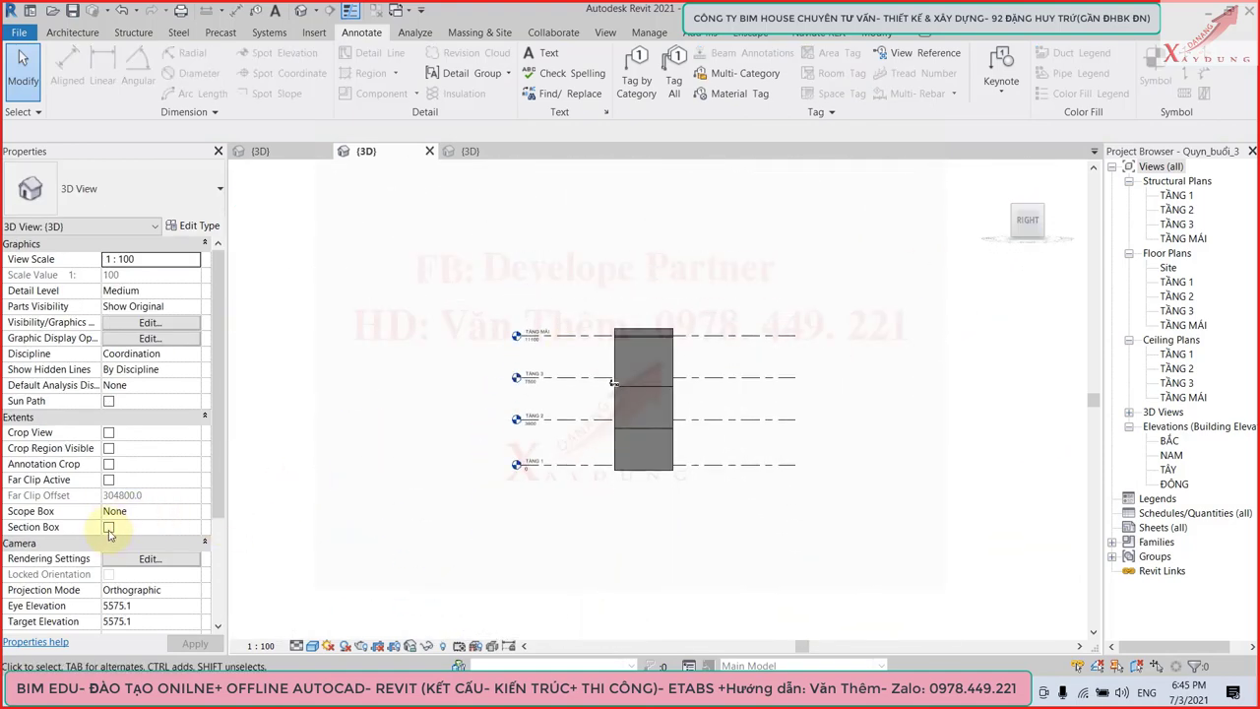
# Turn on the section box and orbit in close to the building
pyautogui.click(819, 402)
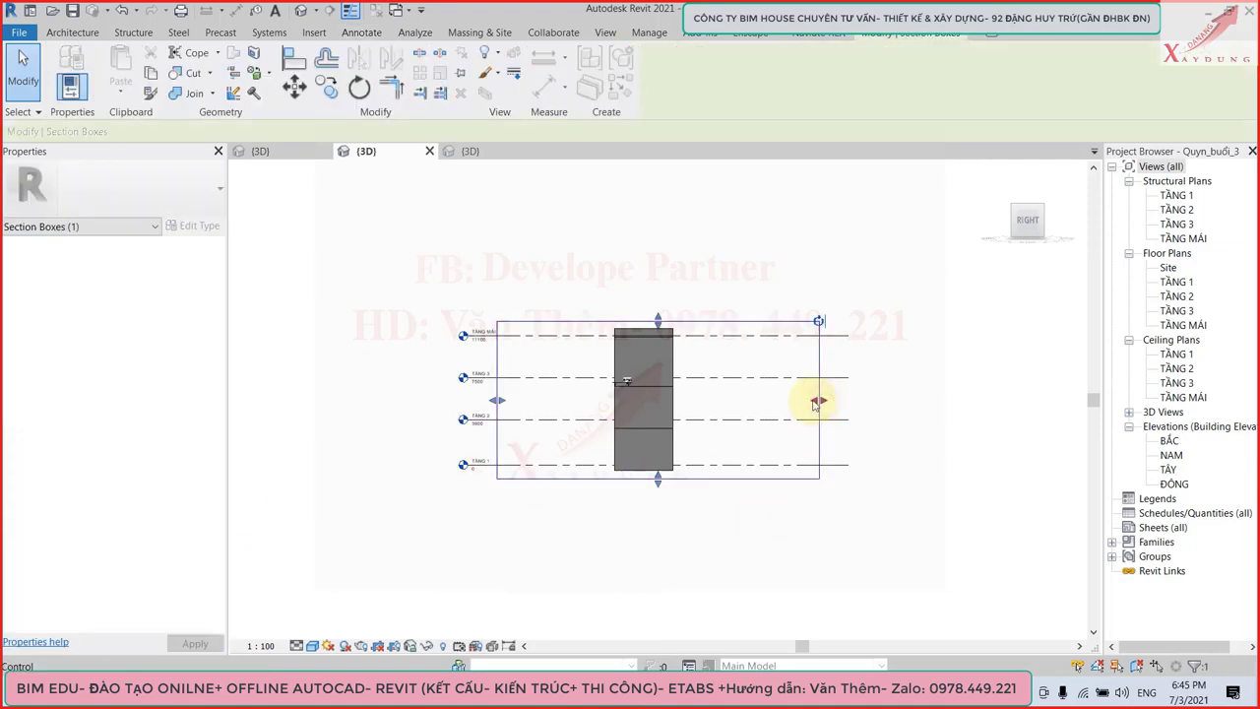
pyautogui.click(858, 554)
pyautogui.moveTo(857, 554)
pyautogui.keyDown('shift'); pyautogui.mouseDown(button='middle')
pyautogui.moveTo(664, 574)
pyautogui.moveTo(555, 309)
pyautogui.mouseUp(button='middle'); pyautogui.keyUp('shift')
pyautogui.scroll(5, 636, 405)
pyautogui.moveTo(636, 404)
pyautogui.keyDown('shift'); pyautogui.mouseDown(button='middle')
pyautogui.moveTo(571, 414)
pyautogui.moveTo(577, 324)
pyautogui.moveTo(534, 263)
pyautogui.moveTo(542, 318)
pyautogui.moveTo(594, 355)
pyautogui.mouseUp(button='middle'); pyautogui.keyUp('shift')
pyautogui.scroll(-3, 595, 355)
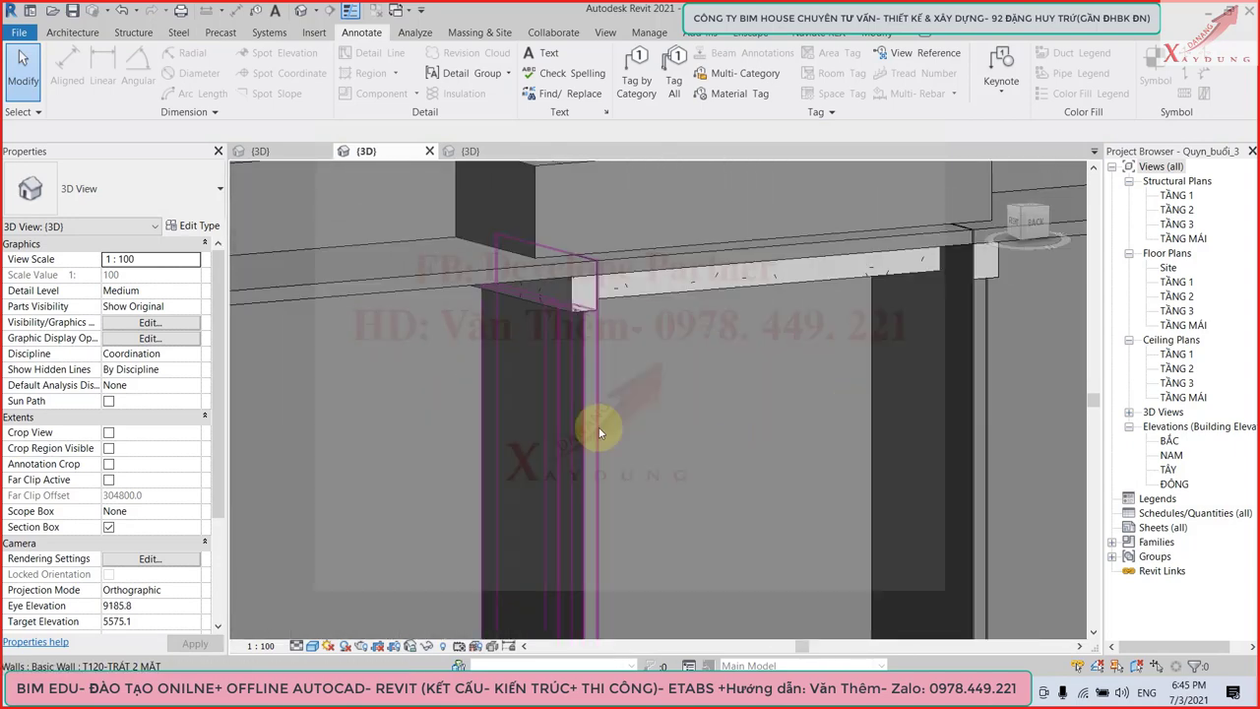
# Select the wall under the beam and orbit around the wall-beam junction
pyautogui.click(596, 409)
pyautogui.moveTo(596, 409)
pyautogui.keyDown('shift'); pyautogui.mouseDown(button='middle')
pyautogui.moveTo(717, 424)
pyautogui.moveTo(666, 393)
pyautogui.moveTo(683, 391)
pyautogui.moveTo(660, 399)
pyautogui.moveTo(562, 368)
pyautogui.moveTo(647, 366)
pyautogui.mouseUp(button='middle'); pyautogui.keyUp('shift')
pyautogui.click(647, 365)
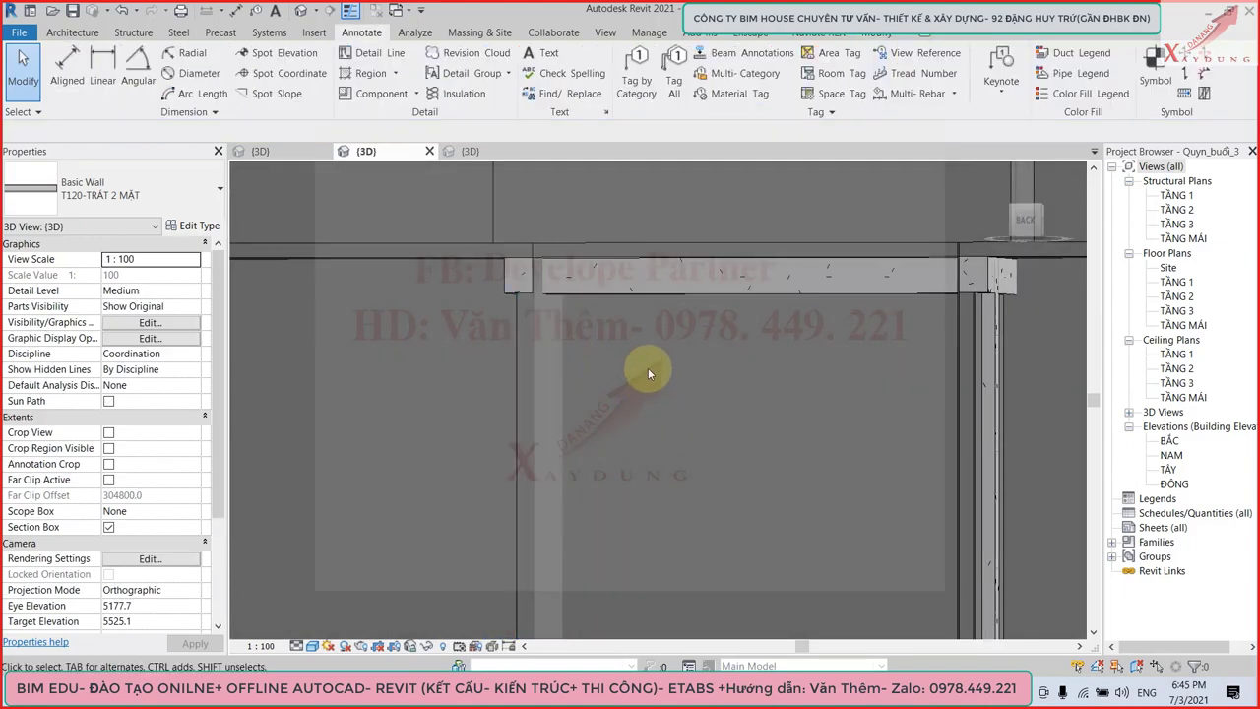
pyautogui.click(537, 382)
pyautogui.moveTo(538, 382)
pyautogui.keyDown('shift'); pyautogui.mouseDown(button='middle')
pyautogui.moveTo(615, 399)
pyautogui.moveTo(591, 273)
pyautogui.moveTo(571, 265)
pyautogui.moveTo(658, 363)
pyautogui.mouseUp(button='middle'); pyautogui.keyUp('shift')
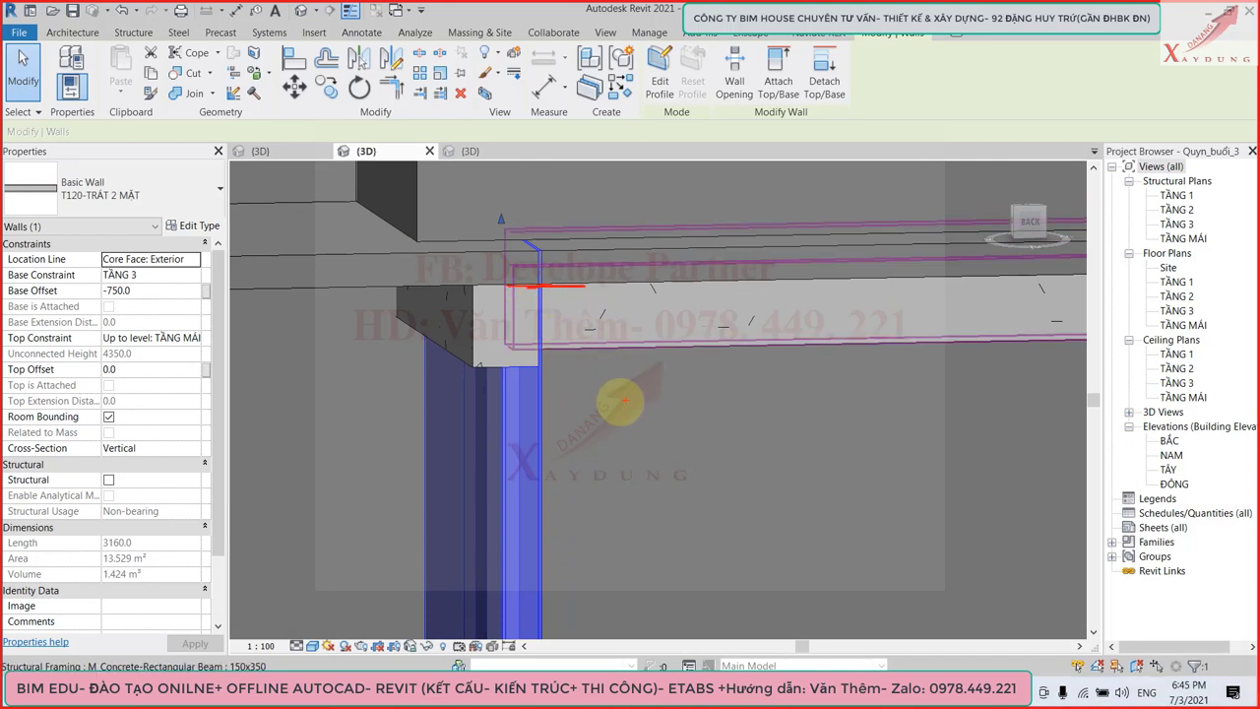
pyautogui.press('Escape')
pyautogui.moveTo(746, 400)
pyautogui.keyDown('shift'); pyautogui.mouseDown(button='middle')
pyautogui.moveTo(748, 422)
pyautogui.moveTo(445, 363)
pyautogui.mouseUp(button='middle'); pyautogui.keyUp('shift')
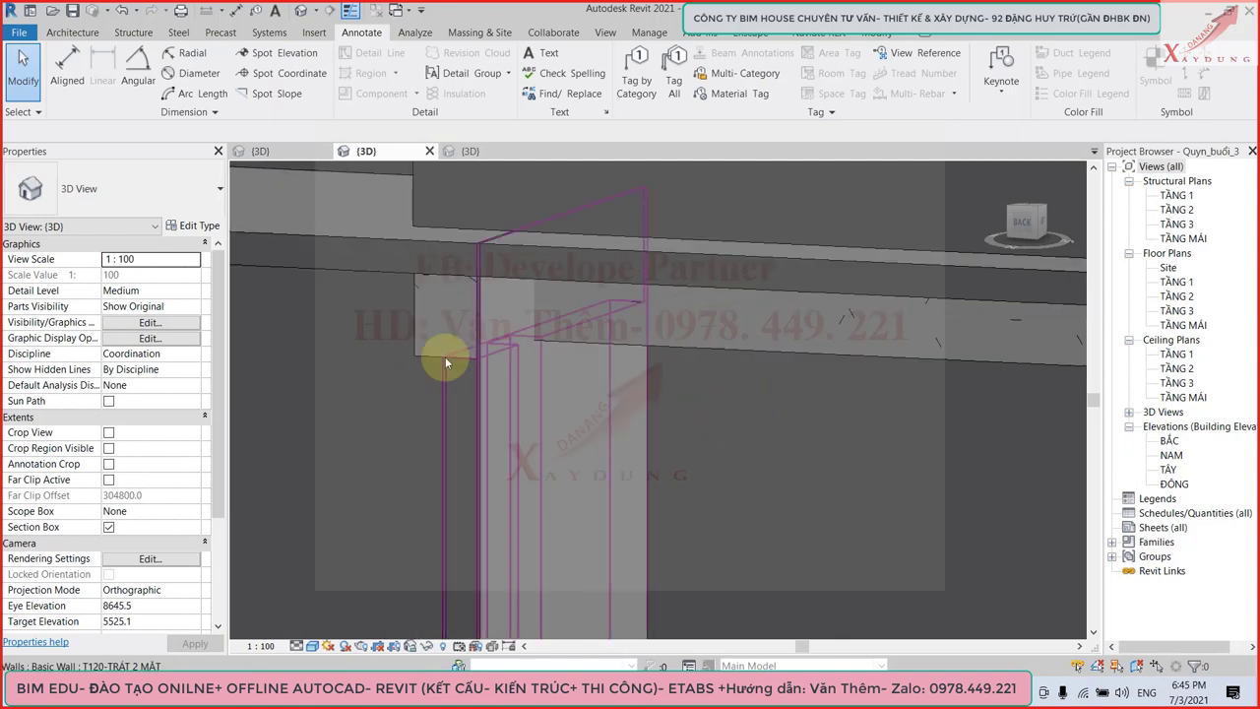
# Set the wall below the beam to a -100 top offset, check it, then undo
pyautogui.click(482, 407)
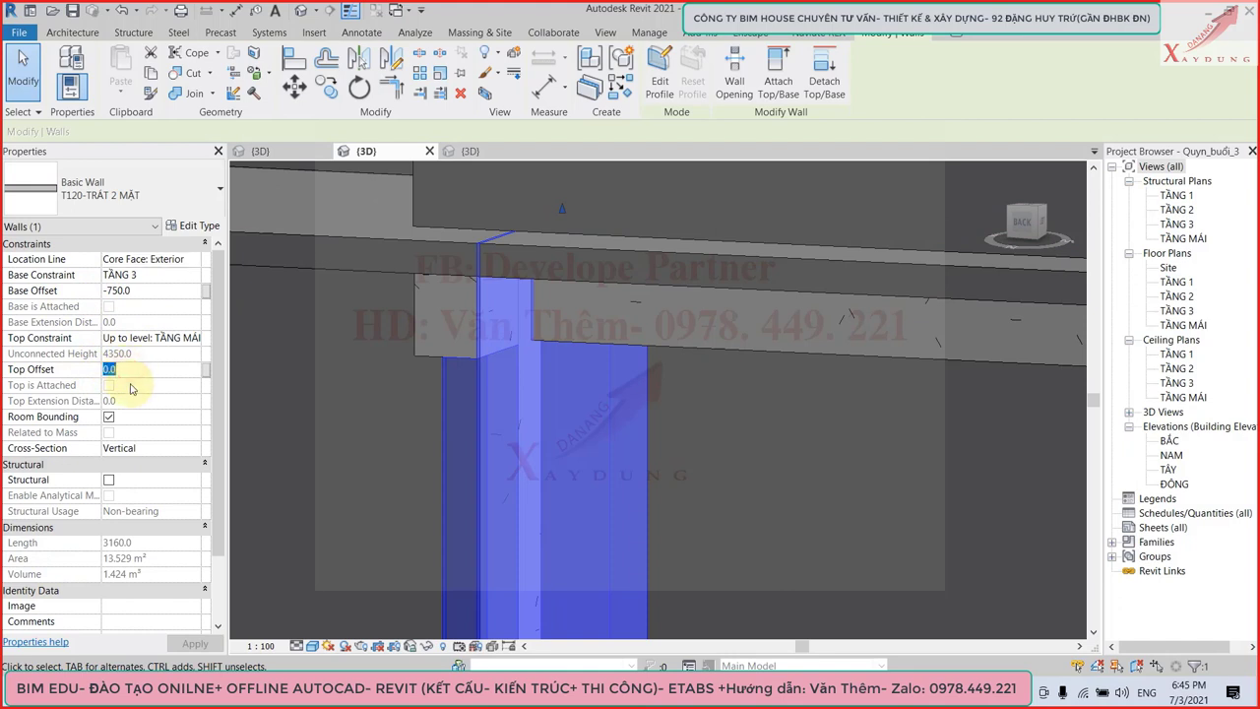
pyautogui.click(569, 431)
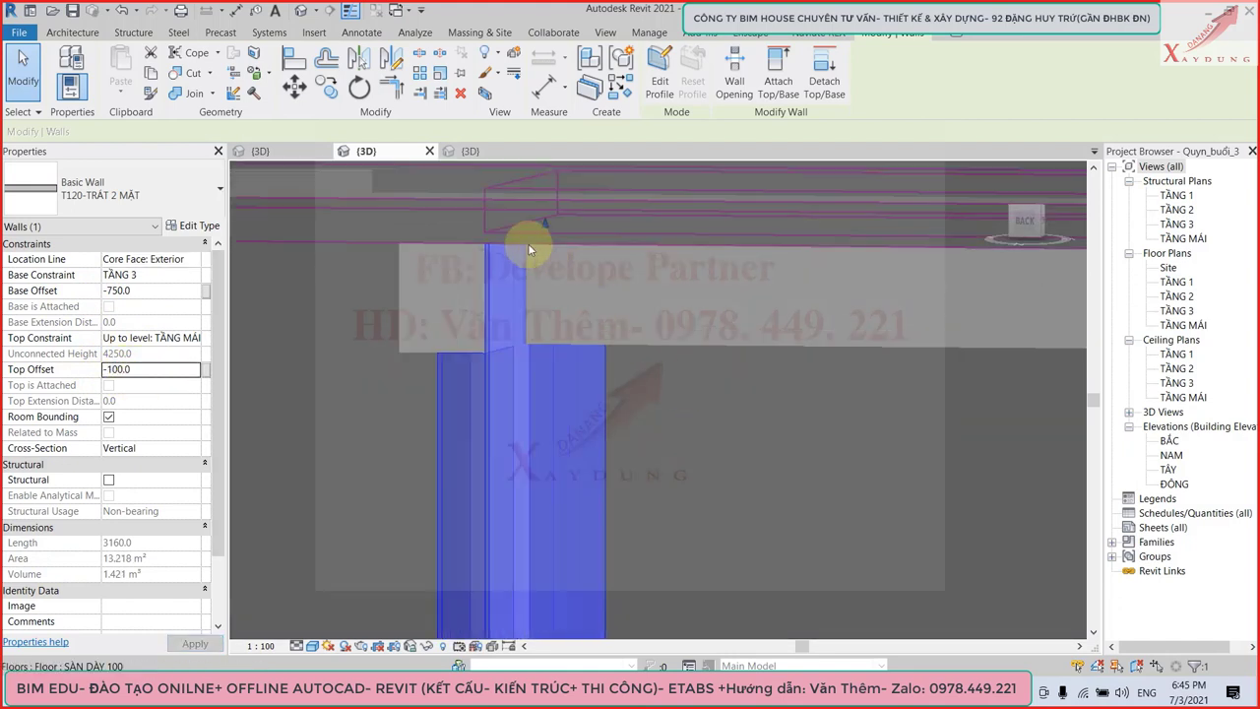
pyautogui.keyDown('shift'); pyautogui.moveTo(528, 248); pyautogui.dragTo(541, 236, button='middle'); pyautogui.keyUp('shift')
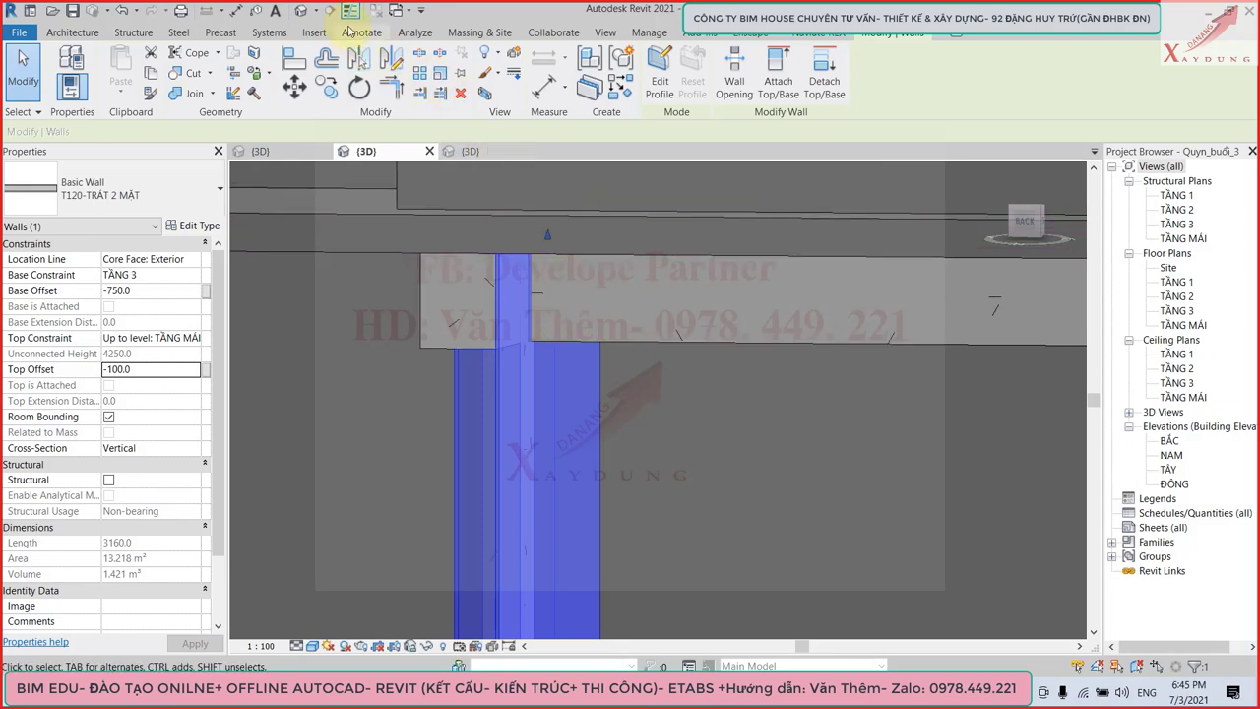
pyautogui.click(123, 12)
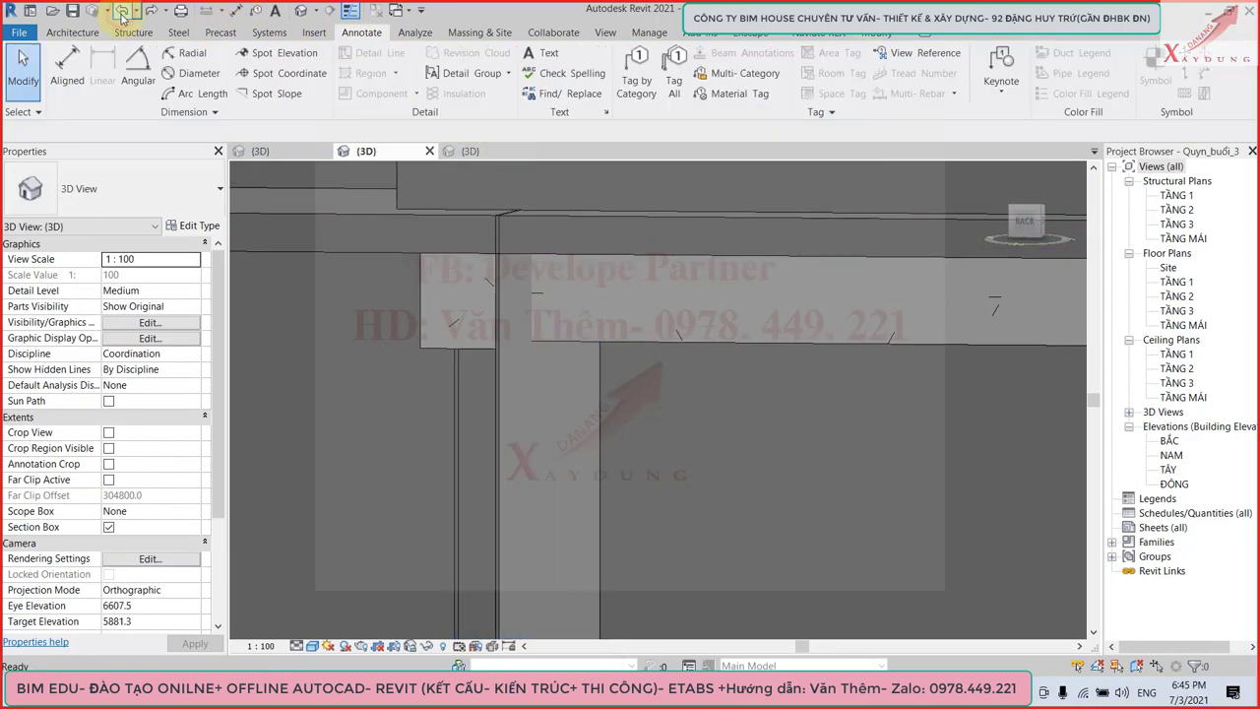
# Recheck the wall's top offset, orbit so the beams run flatter, then switch to Skype
pyautogui.click(607, 500)
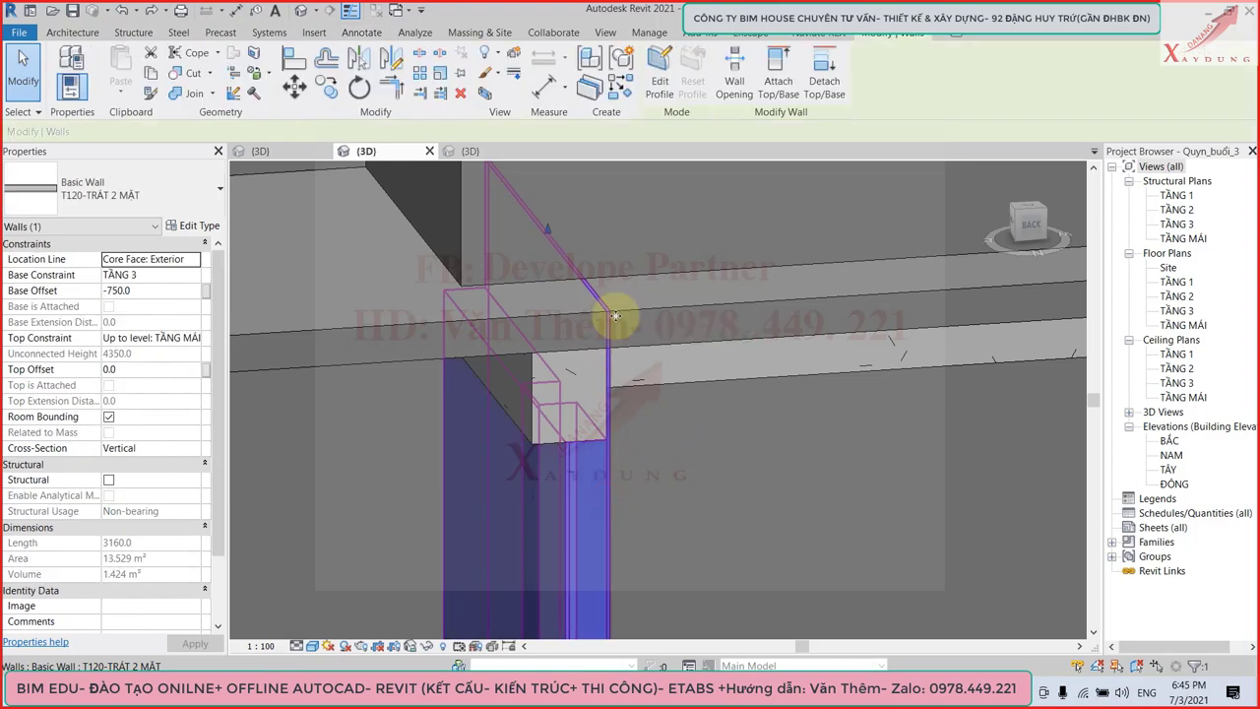
pyautogui.press('Escape')
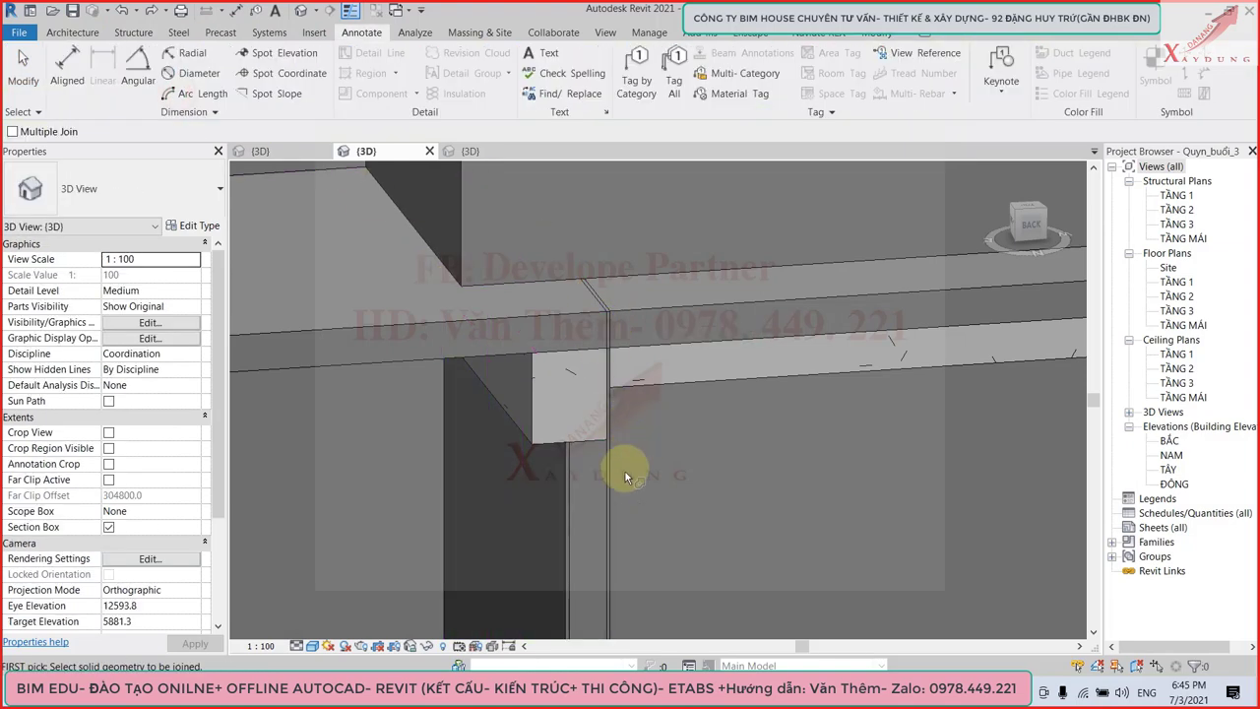
pyautogui.moveTo(440, 324)
pyautogui.keyDown('shift'); pyautogui.mouseDown(button='middle')
pyautogui.moveTo(667, 431)
pyautogui.moveTo(555, 352)
pyautogui.moveTo(765, 462)
pyautogui.moveTo(731, 459)
pyautogui.moveTo(888, 480)
pyautogui.mouseUp(button='middle'); pyautogui.keyUp('shift')
pyautogui.scroll(-3, 882, 492)
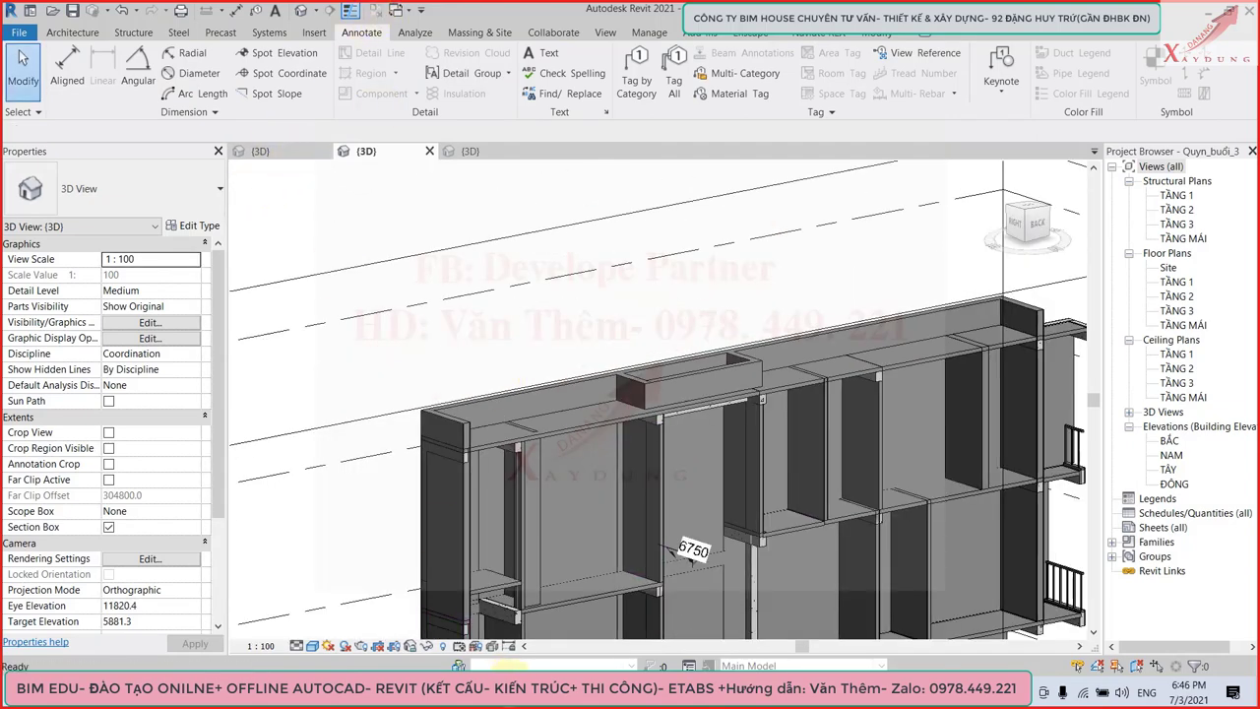
pyautogui.click(796, 589)
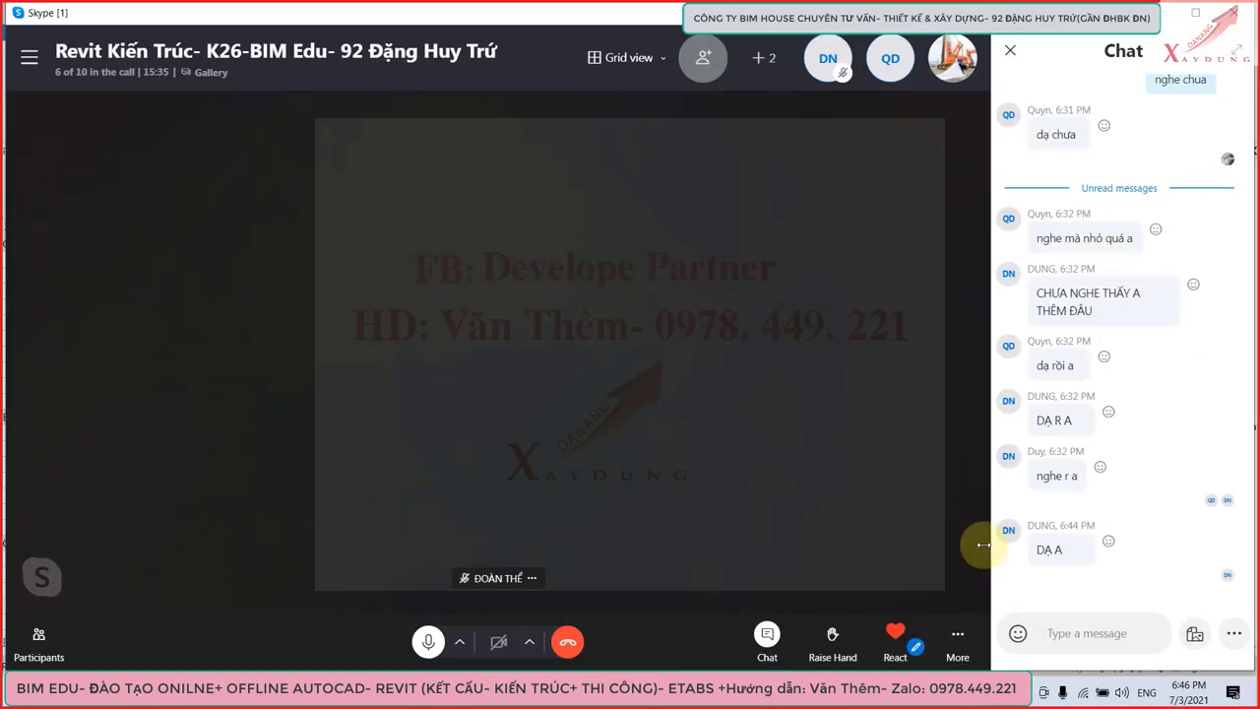
# Scroll through the call's participant list, close it, and Alt+Tab back to Revit
pyautogui.click(115, 74)
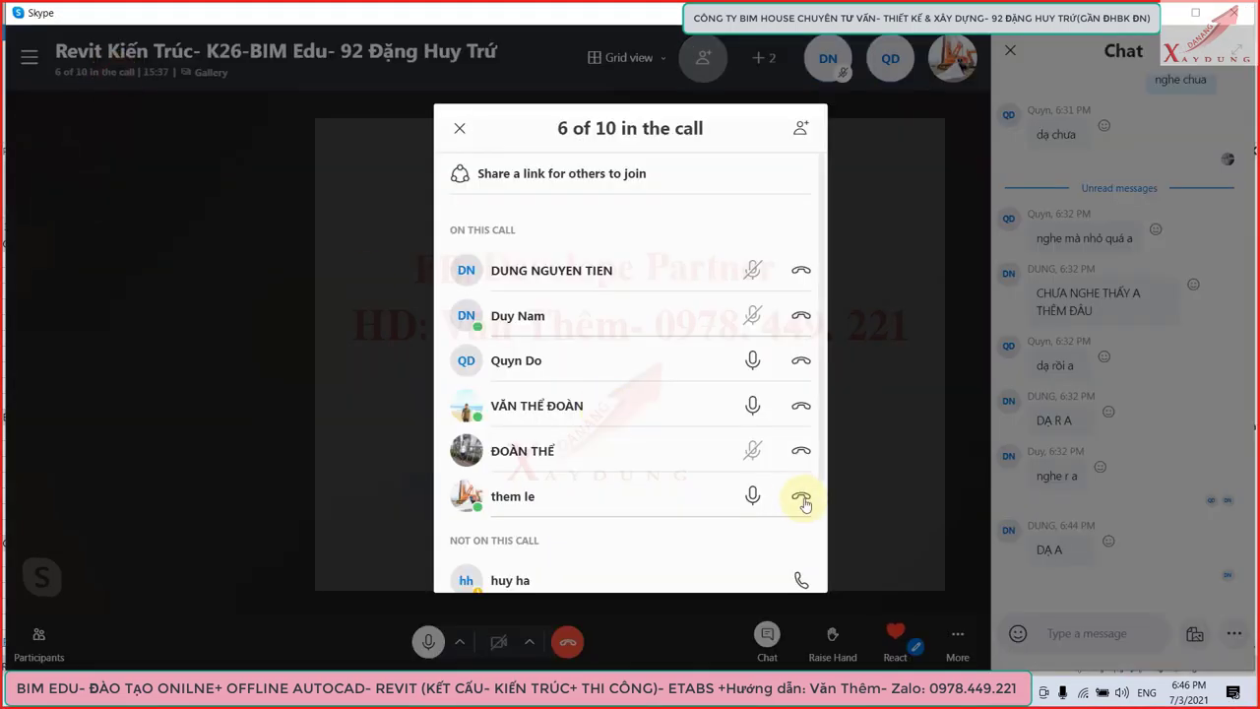
pyautogui.scroll(-3, 745, 505)
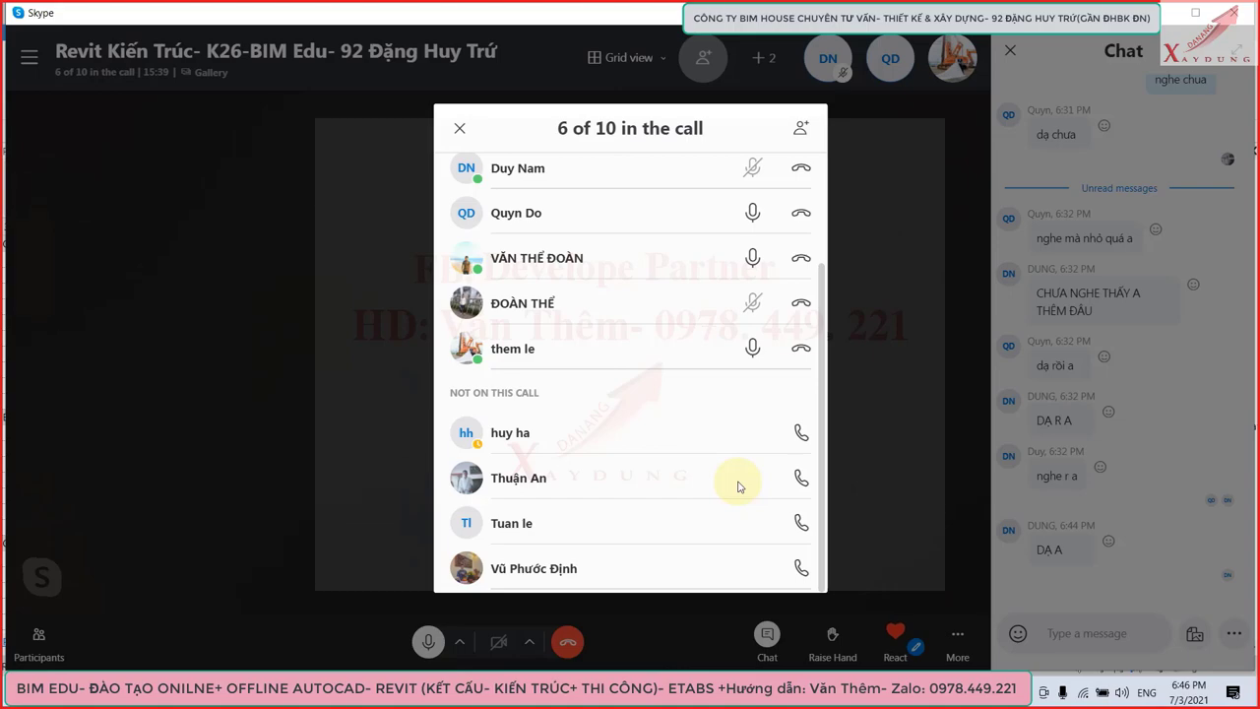
pyautogui.press('Escape')
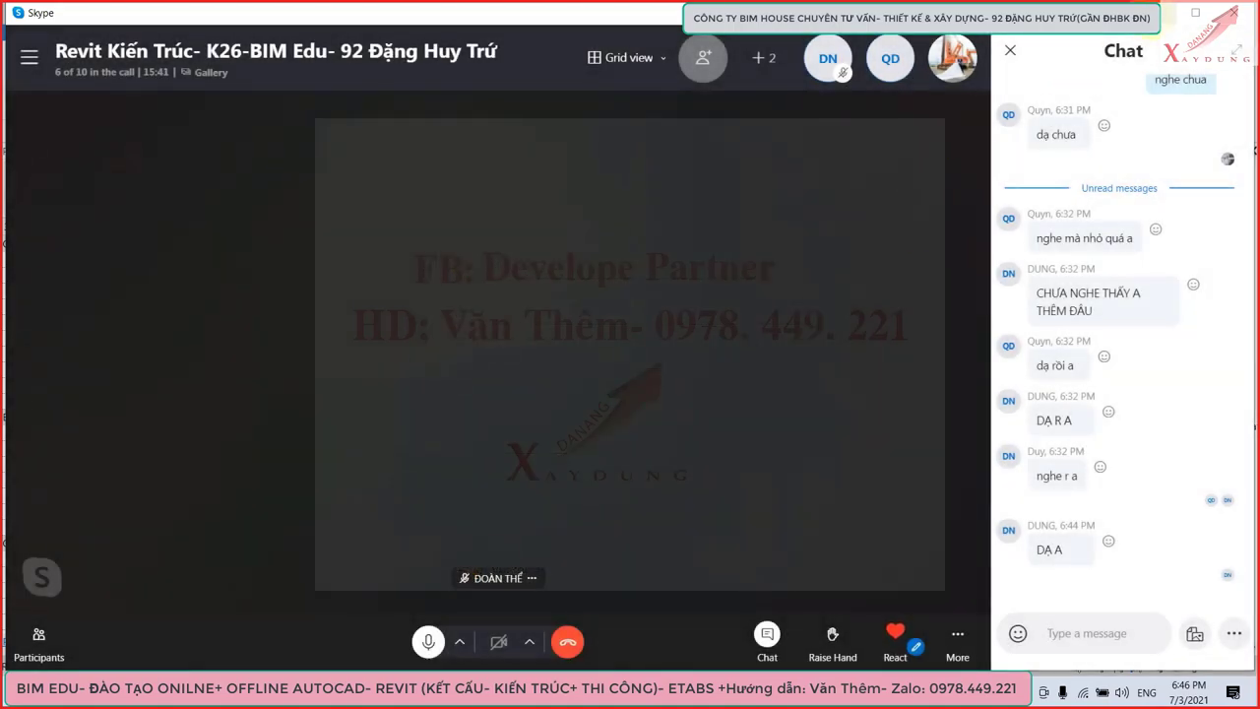
pyautogui.hotkey('alt', 'Tab')
pyautogui.click(267, 149)
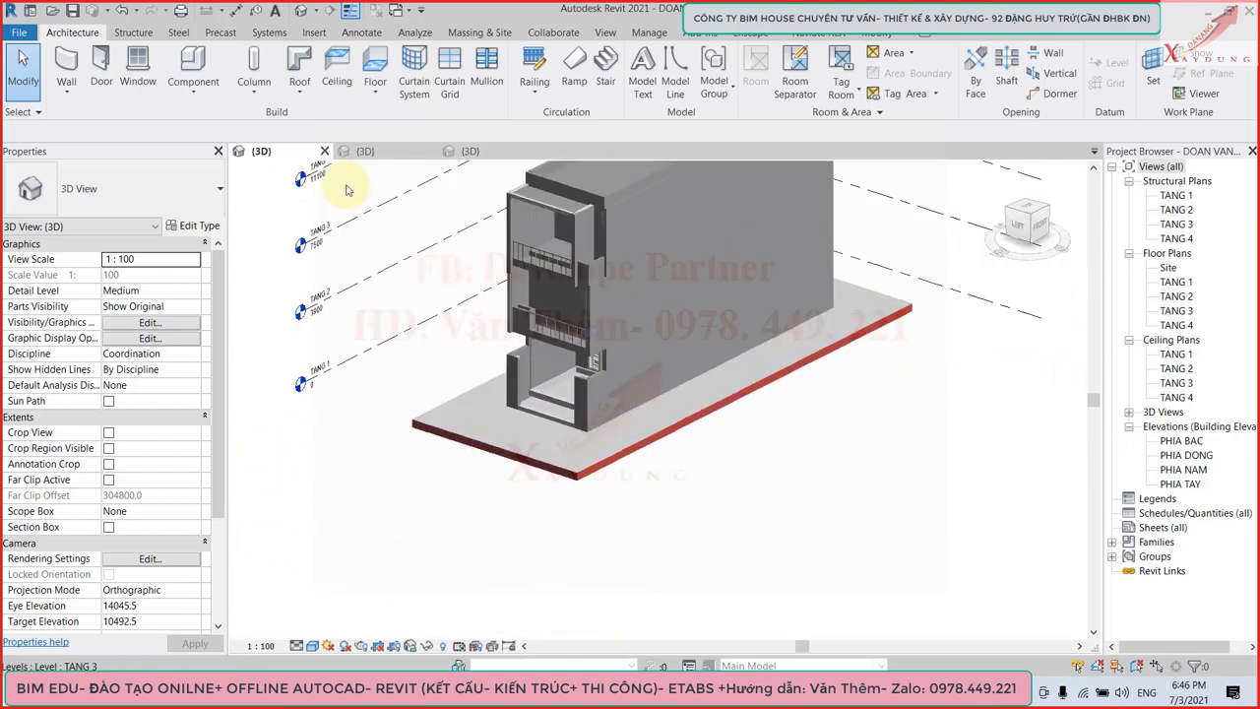
# Close the three student projects' 3D views one by one, answering No to saving each
pyautogui.click(367, 150)
pyautogui.click(473, 158)
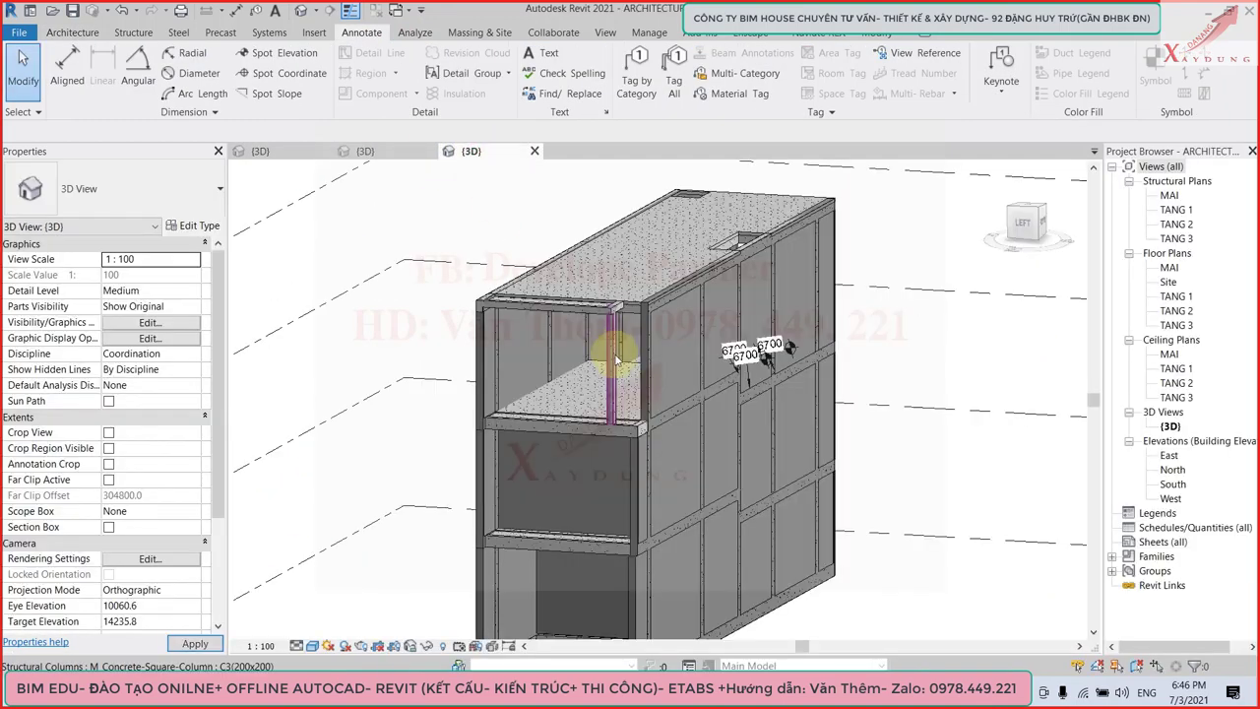
pyautogui.click(293, 153)
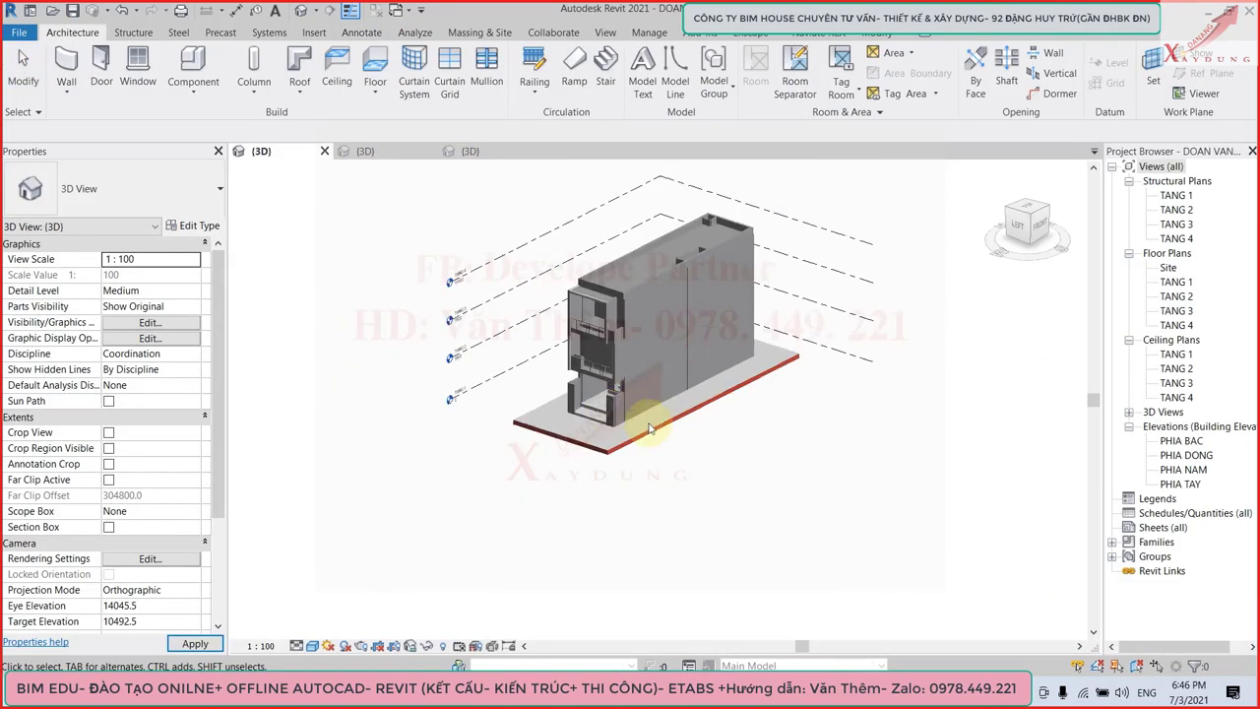
pyautogui.click(323, 152)
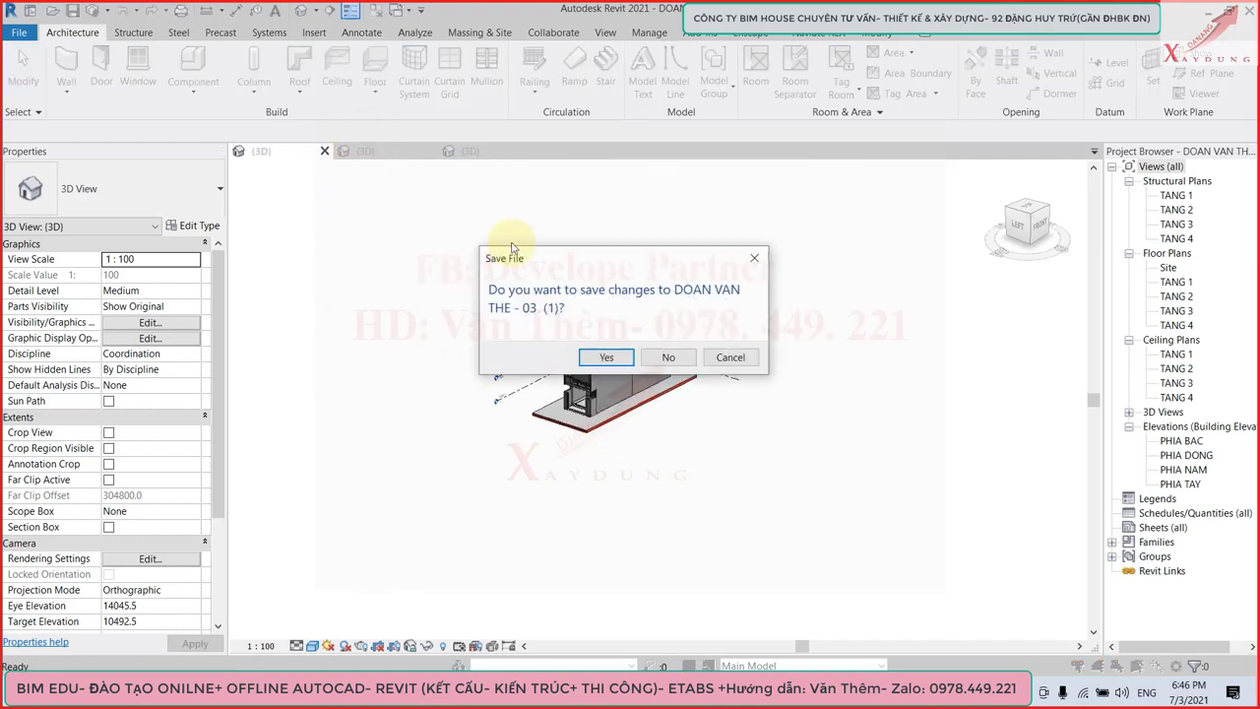
pyautogui.click(669, 358)
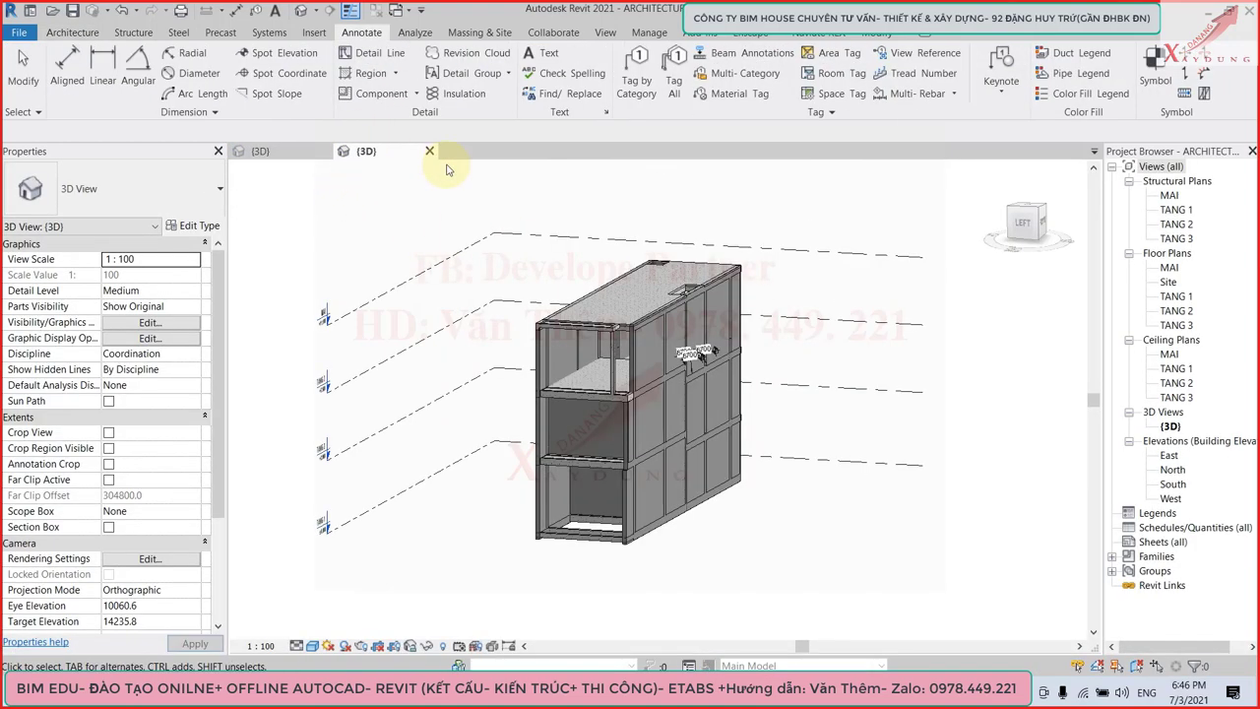
pyautogui.click(429, 151)
pyautogui.click(672, 361)
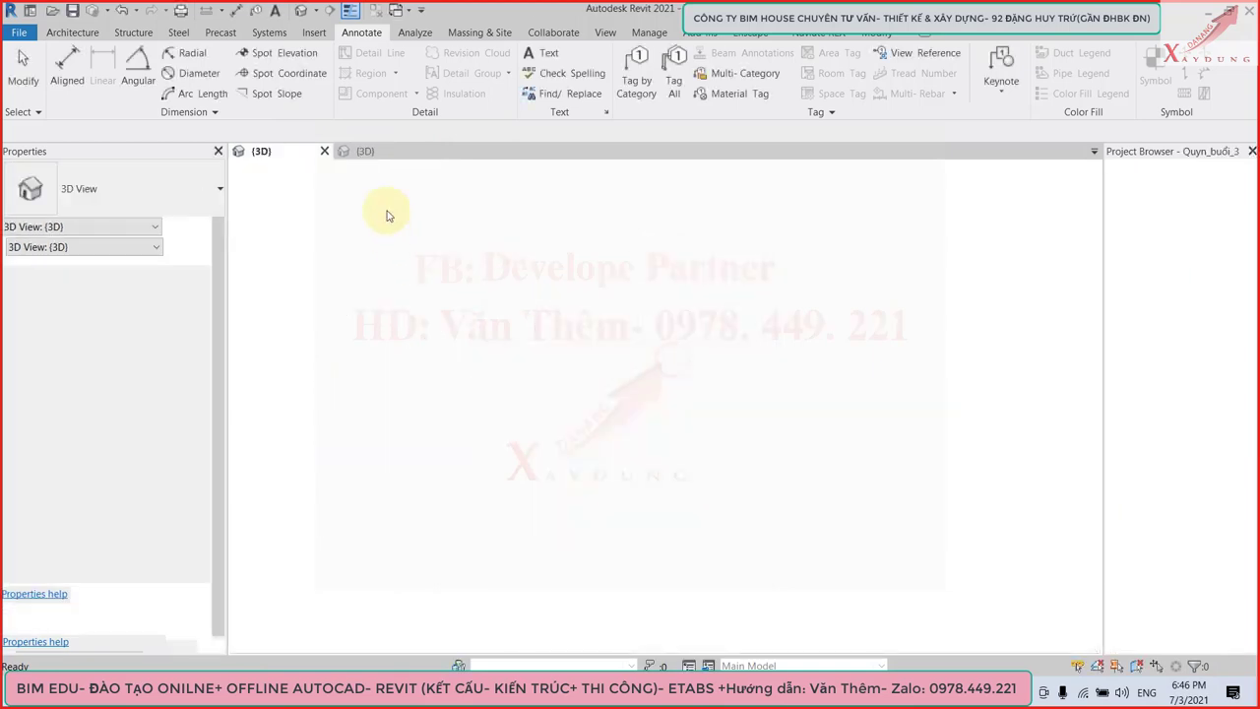
pyautogui.click(325, 151)
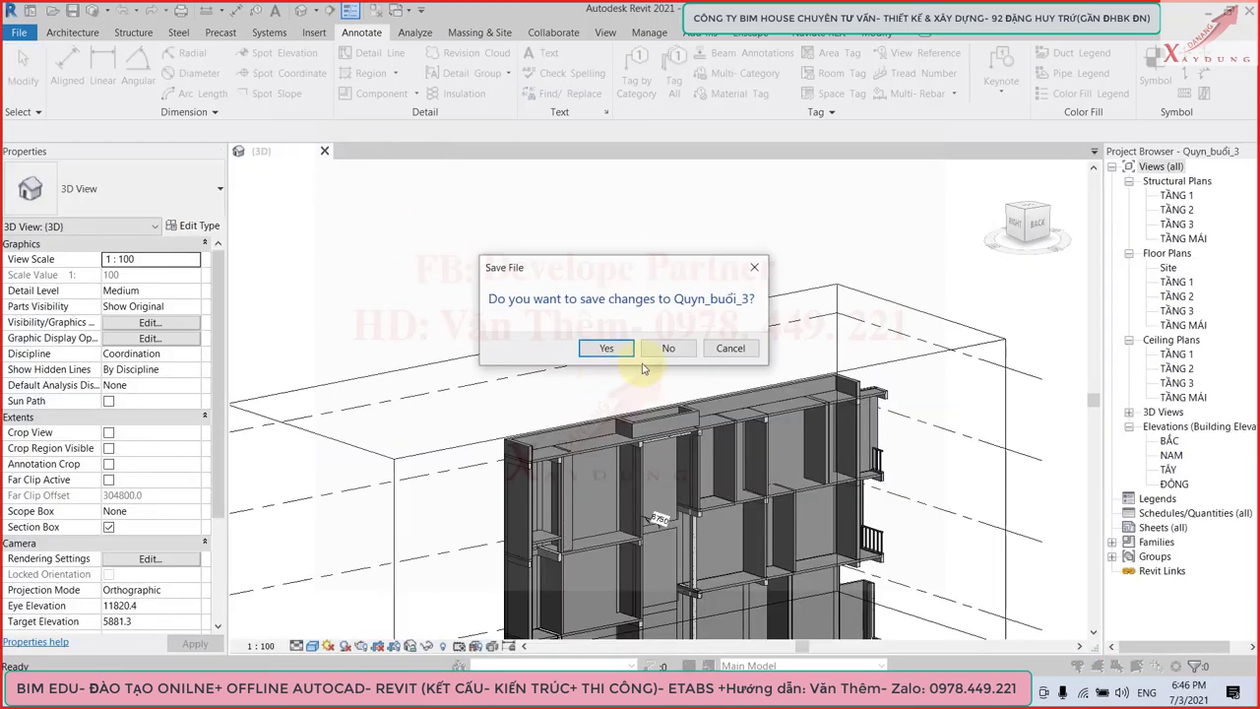
pyautogui.click(676, 349)
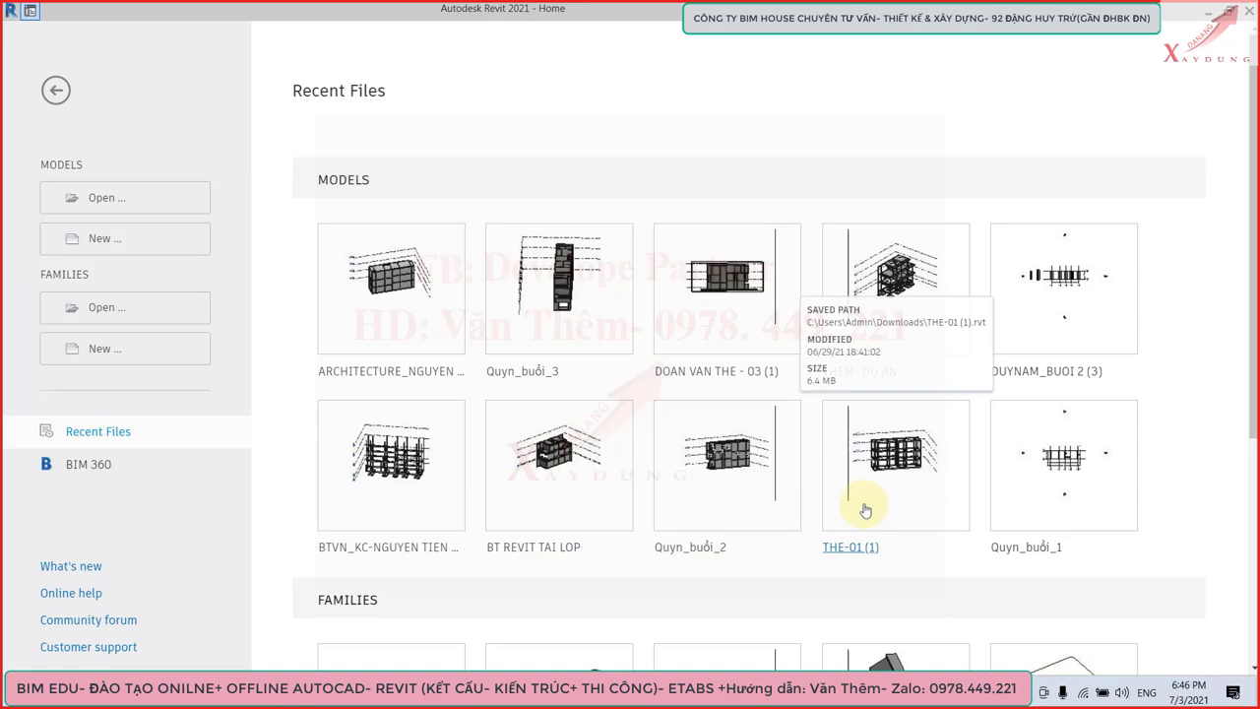
# Open BT REVIT TAI LOP from CONG VIEC (D:) > 3. REVIT > K26 KT in a maximized Explorer
pyautogui.scroll(-2, 866, 510)
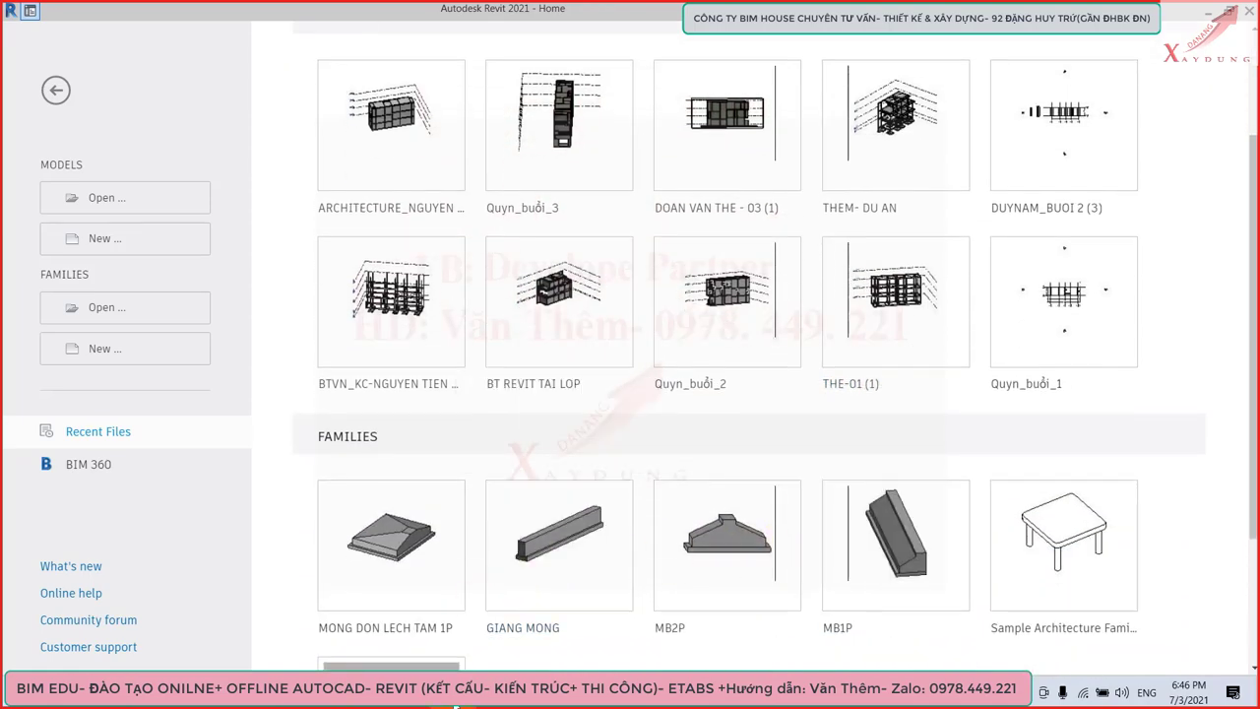
pyautogui.scroll(2, 523, 630)
pyautogui.press('super+e')
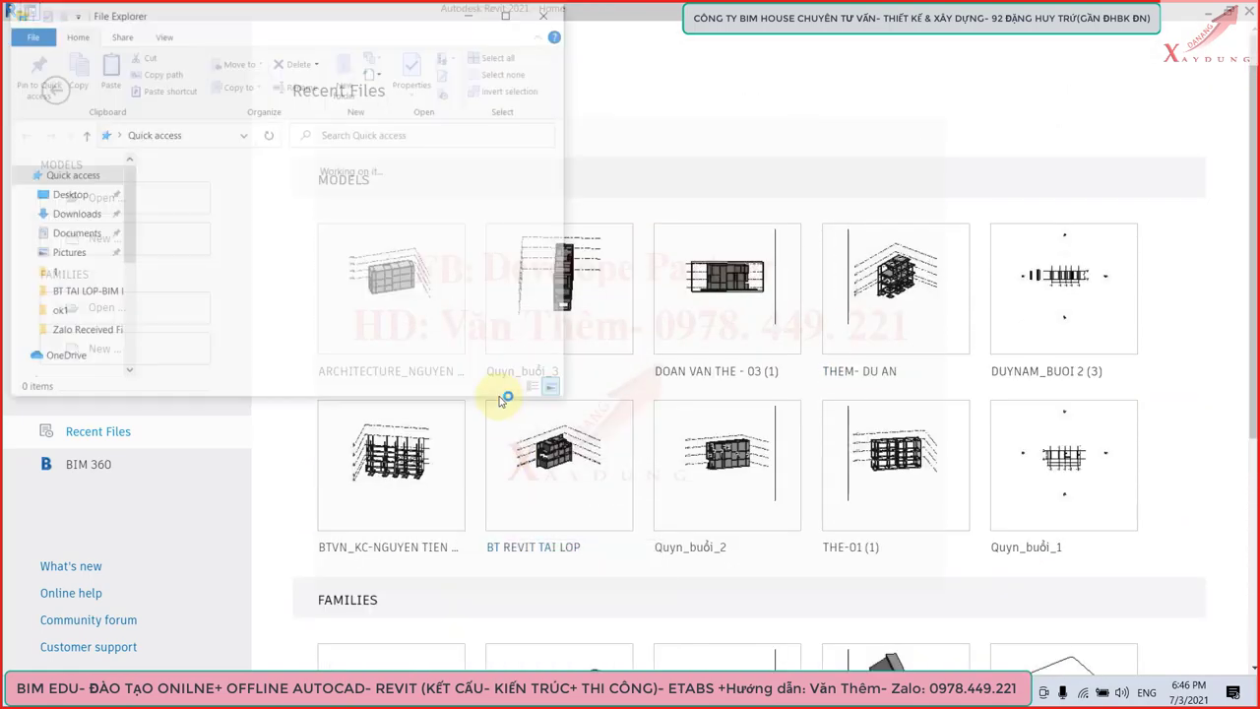
pyautogui.click(511, 14)
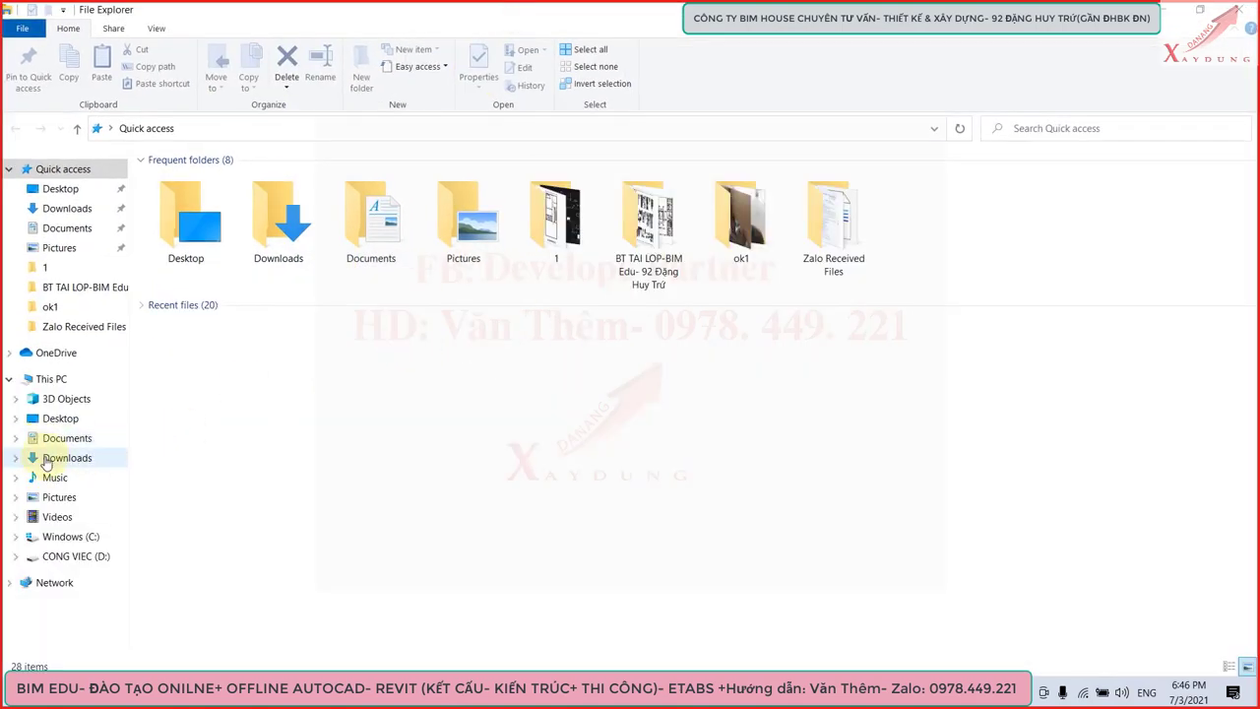
pyautogui.click(57, 380)
pyautogui.doubleClick(423, 310)
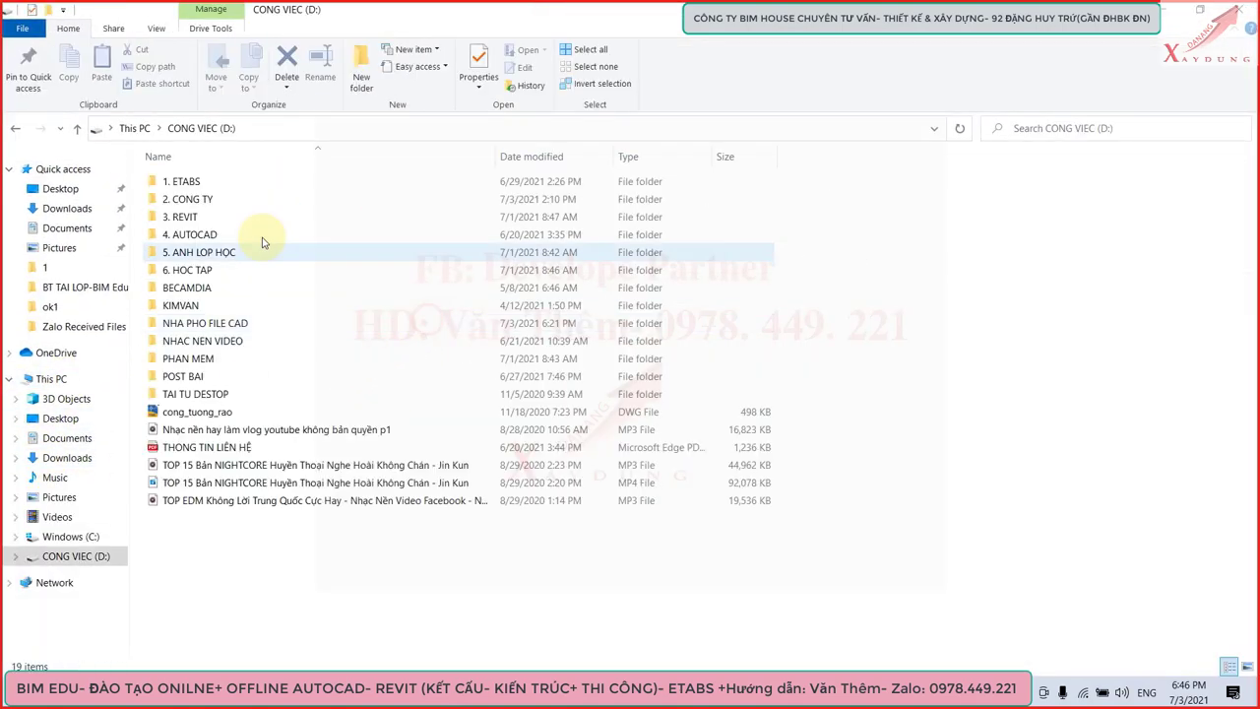
pyautogui.doubleClick(228, 219)
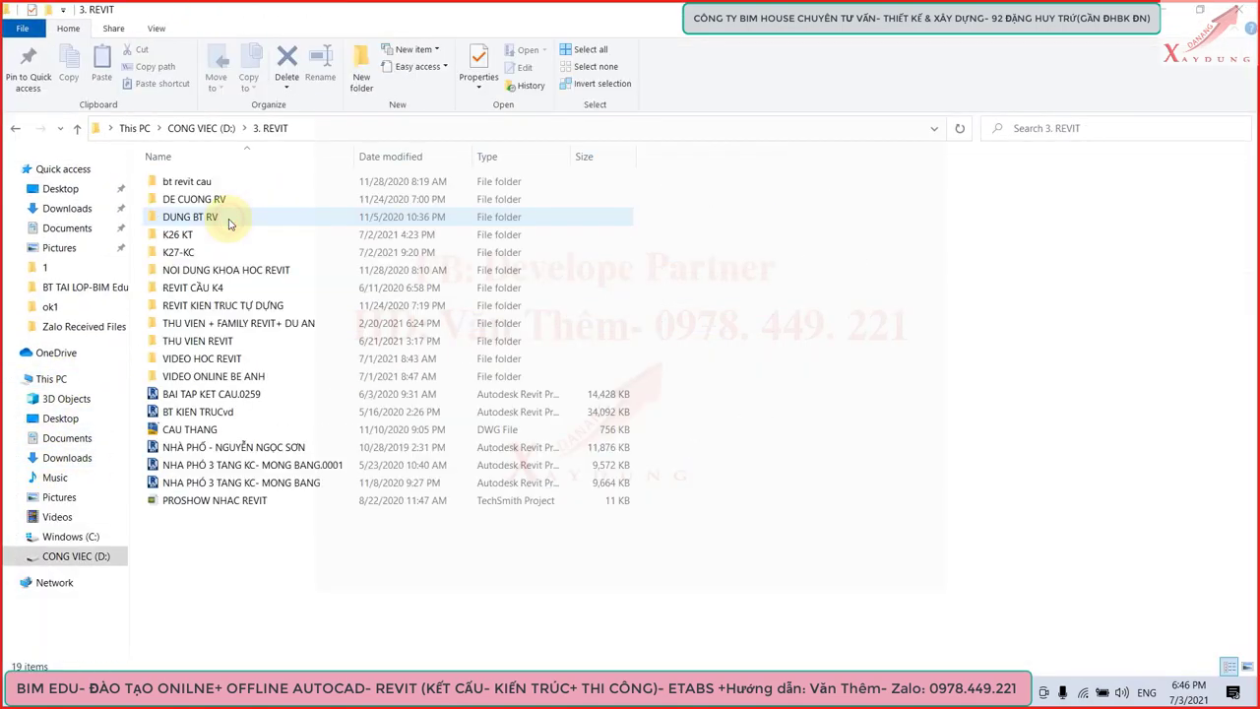
pyautogui.doubleClick(179, 237)
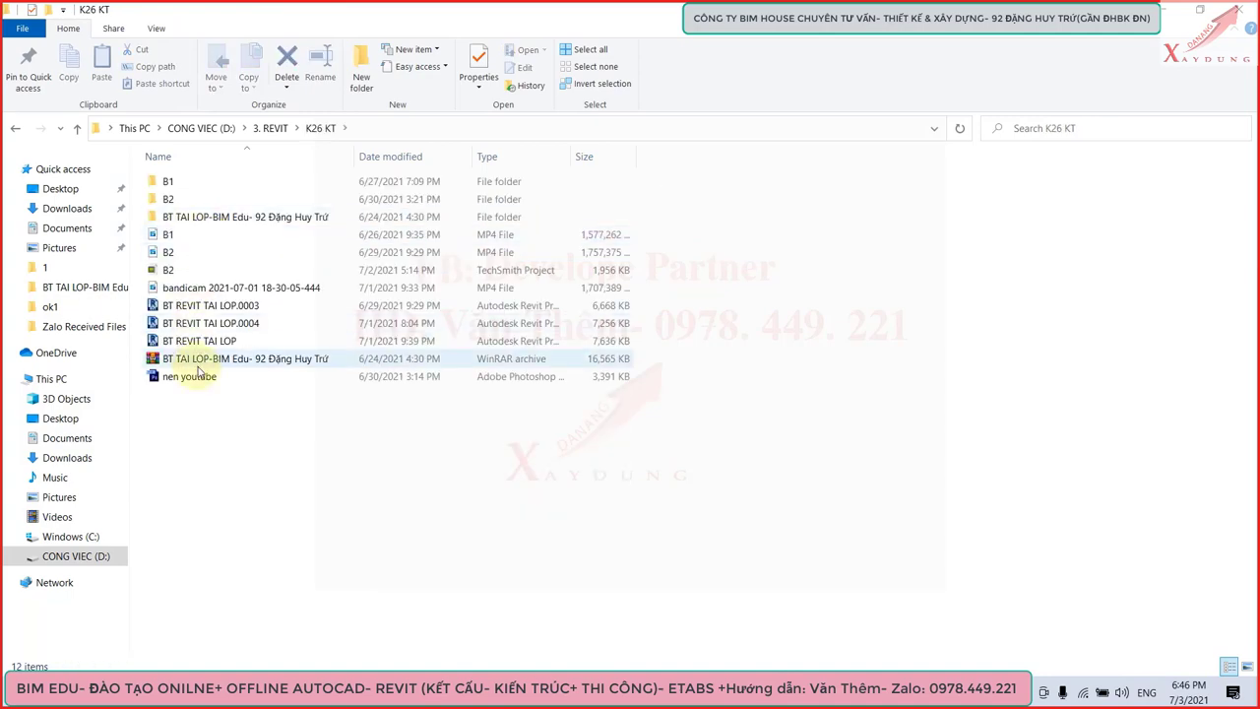
pyautogui.click(221, 345)
pyautogui.doubleClick(221, 345)
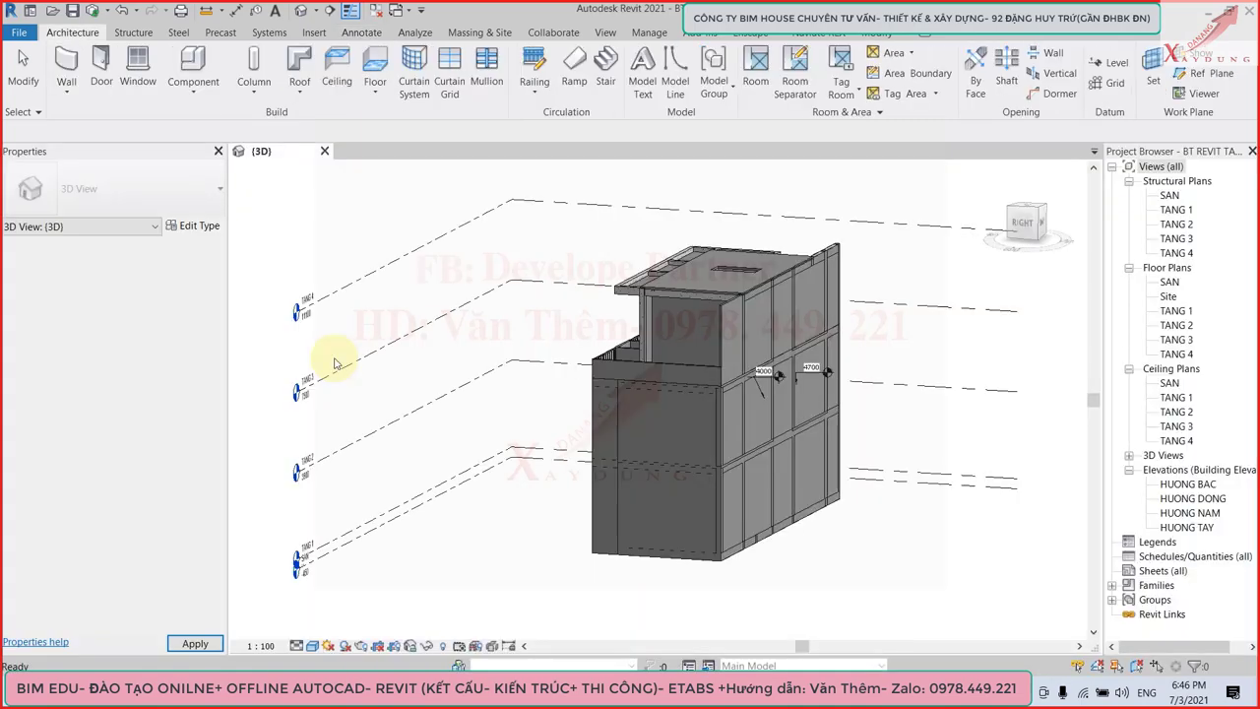
# Orbit and zoom in on the balcony side, then bring the K26 KT folder window back
pyautogui.moveTo(739, 474)
pyautogui.keyDown('shift'); pyautogui.mouseDown(button='middle')
pyautogui.moveTo(844, 591)
pyautogui.moveTo(843, 577)
pyautogui.mouseUp(button='middle'); pyautogui.keyUp('shift')
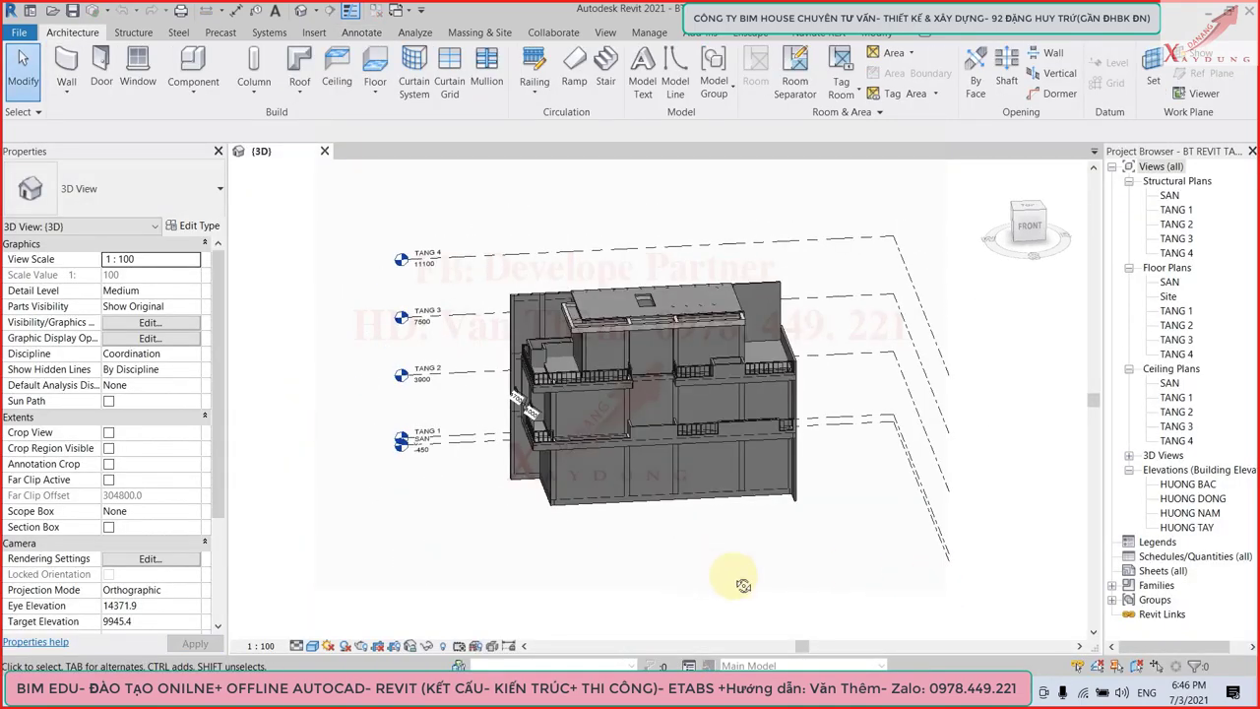
pyautogui.scroll(3, 540, 417)
pyautogui.scroll(5, 551, 426)
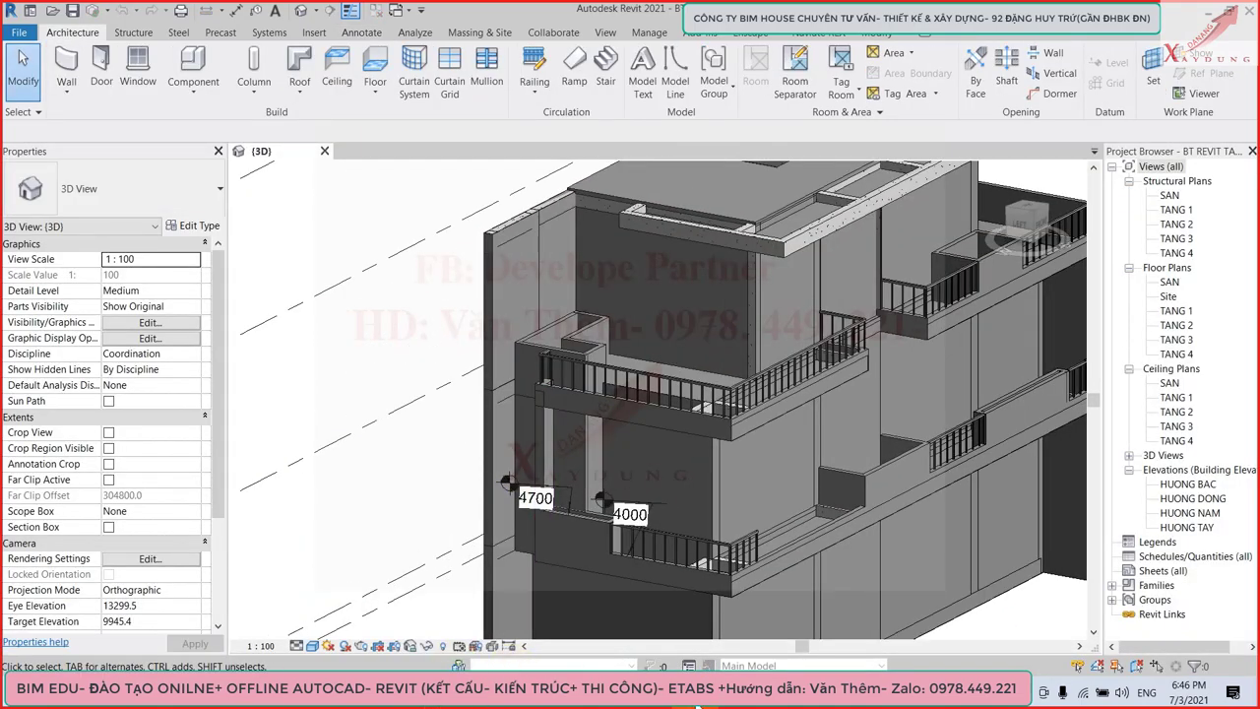
pyautogui.click(715, 620)
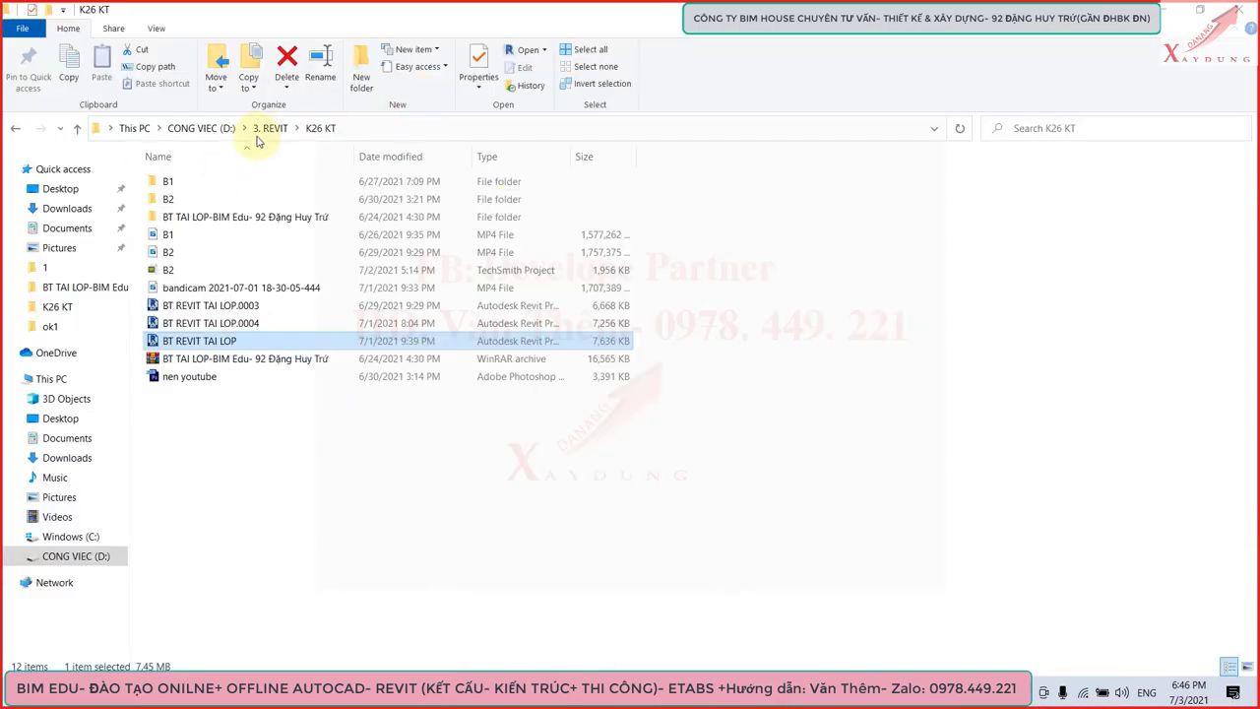
pyautogui.doubleClick(232, 216)
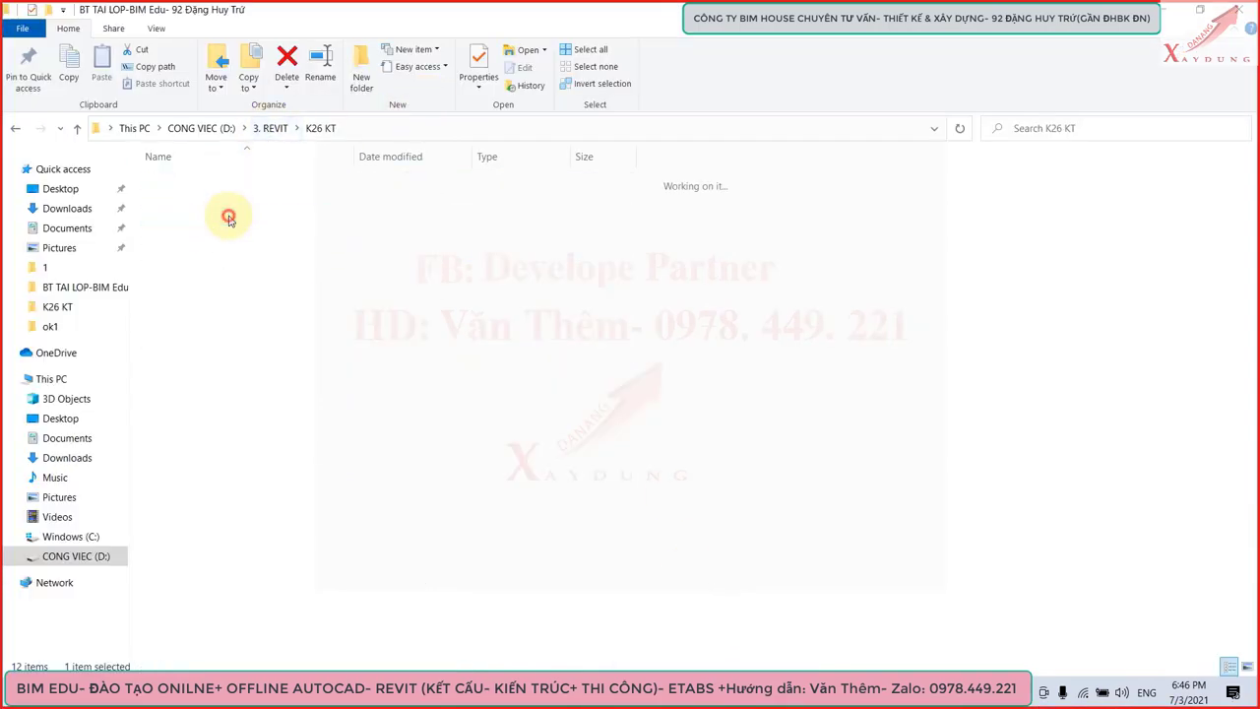
pyautogui.click(214, 183)
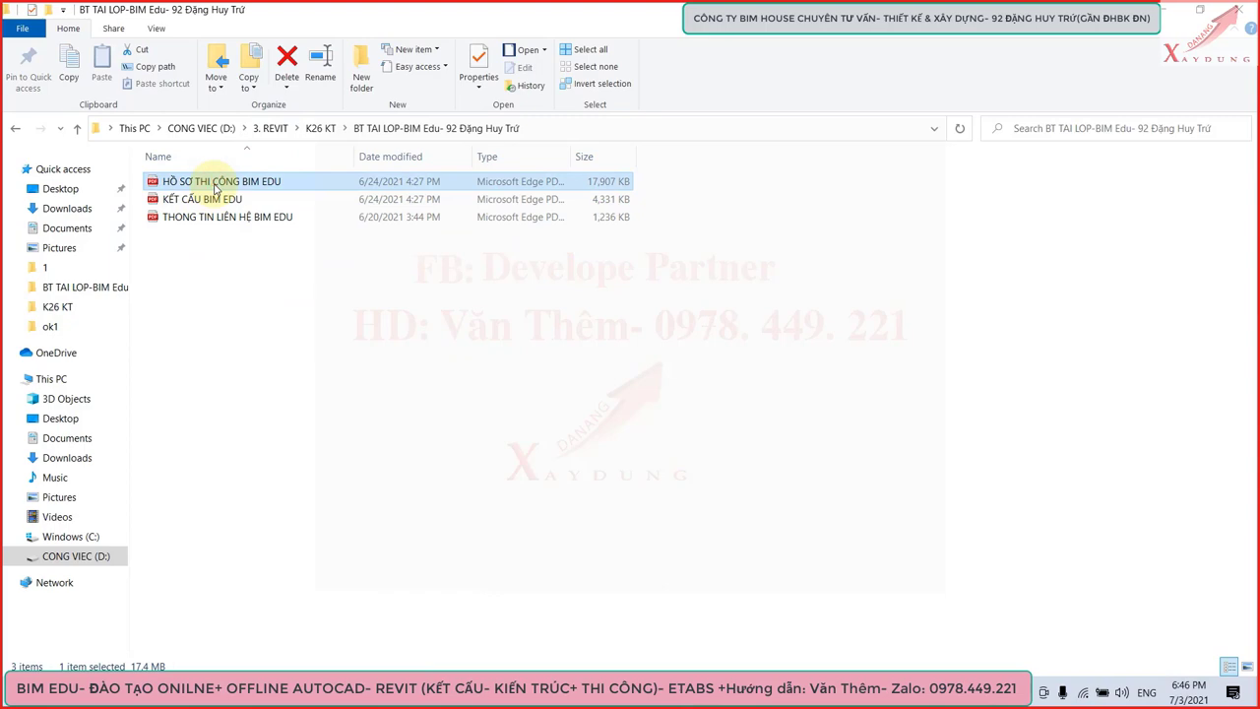
pyautogui.doubleClick(213, 183)
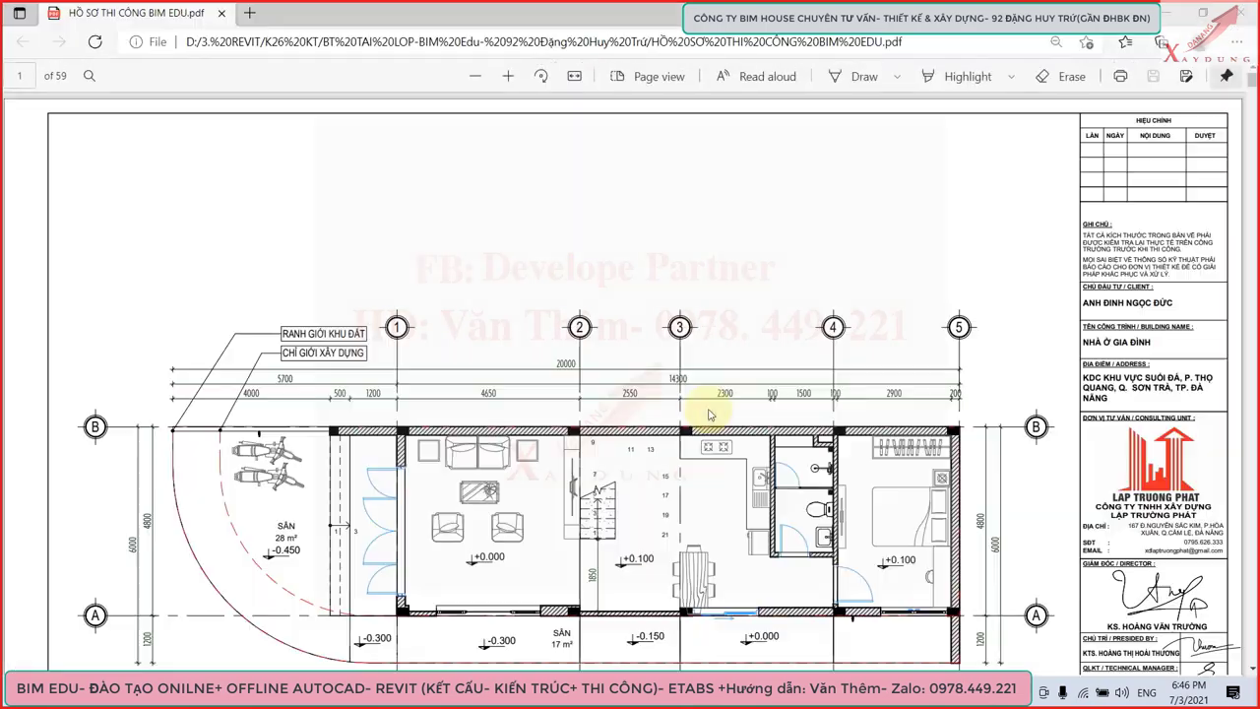
pyautogui.scroll(-5, 1249, 89)
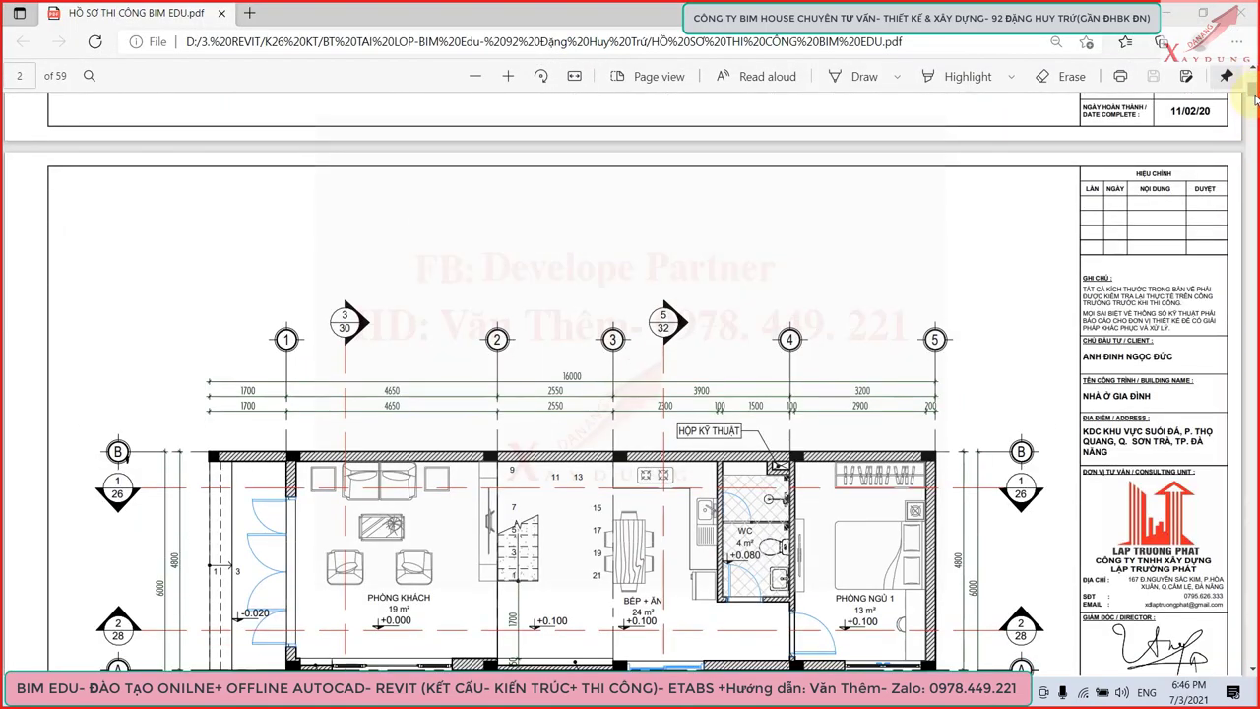
pyautogui.moveTo(1255, 98); pyautogui.dragTo(1251, 280)
pyautogui.scroll(-5, 582, 405)
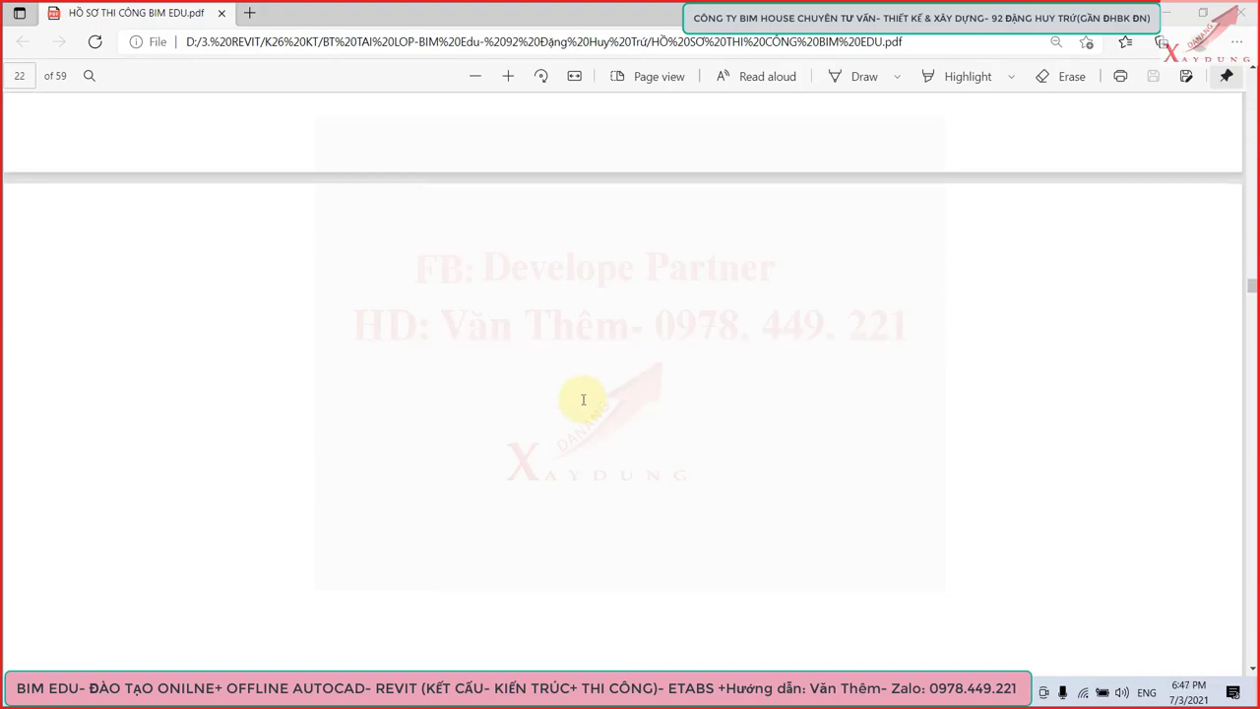
pyautogui.scroll(-5, 584, 405)
pyautogui.scroll(-5, 585, 405)
pyautogui.scroll(-1, 630, 394)
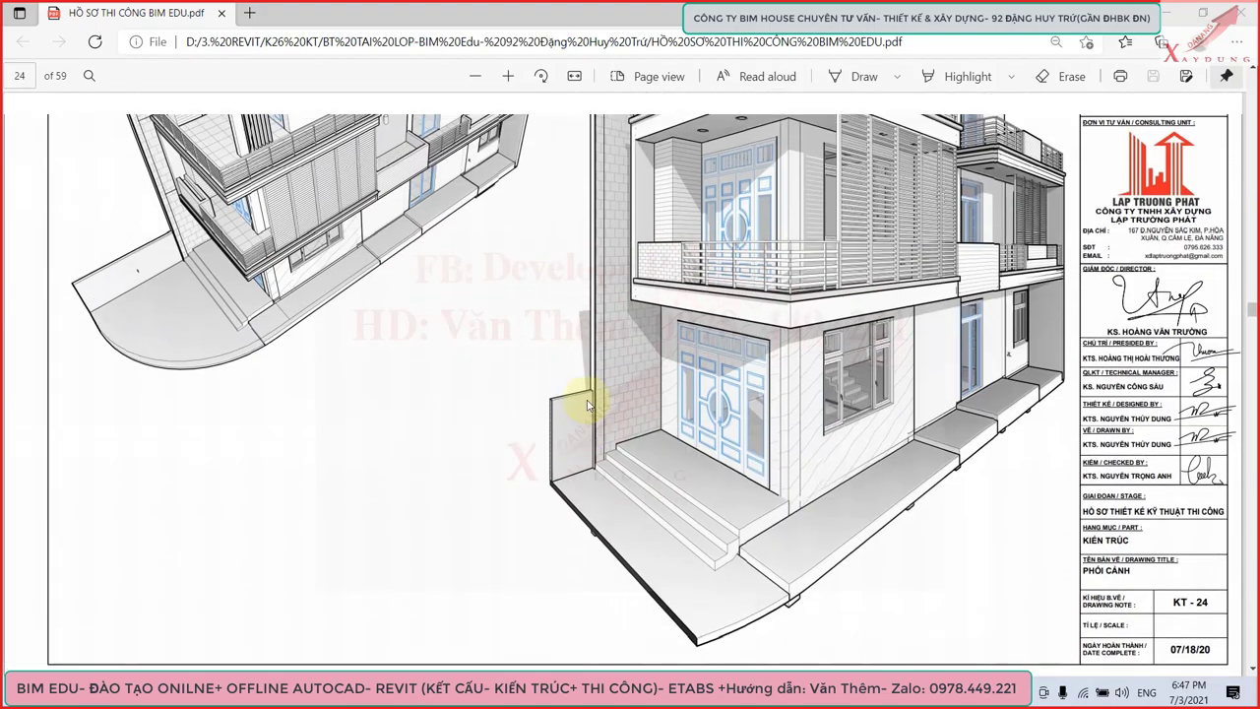
pyautogui.scroll(4, 689, 424)
pyautogui.scroll(-2, 699, 399)
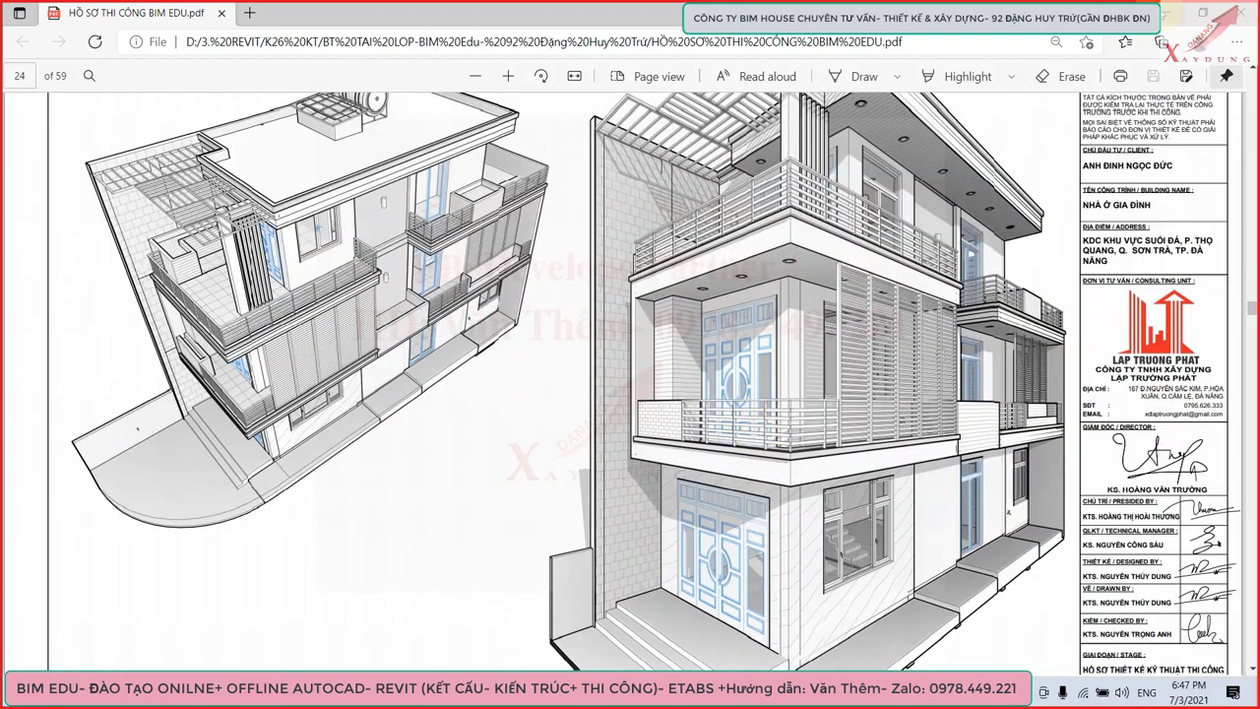
pyautogui.hotkey('alt', 'F4')
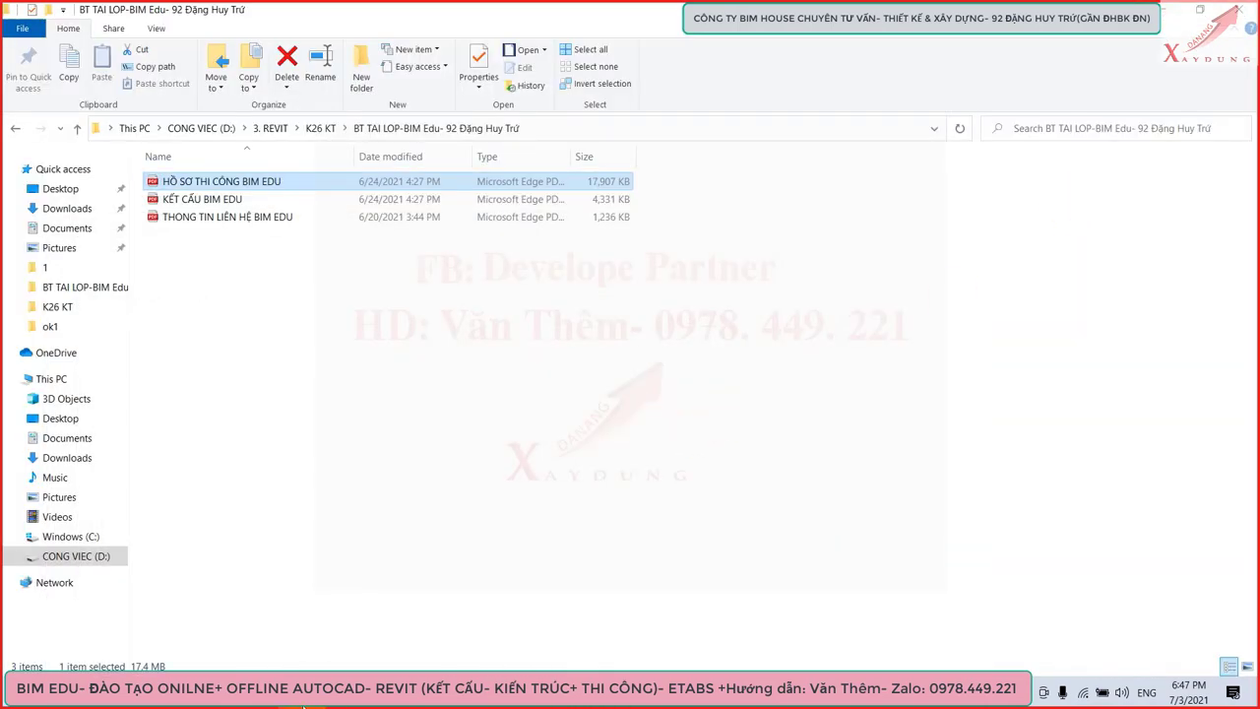
# Orbit and zoom onto the upper balcony and select the LAN CAN 700 railing
pyautogui.moveTo(303, 701)
pyautogui.click(282, 600)
pyautogui.moveTo(281, 599)
pyautogui.keyDown('shift'); pyautogui.mouseDown(button='middle')
pyautogui.moveTo(667, 526)
pyautogui.moveTo(839, 441)
pyautogui.moveTo(817, 473)
pyautogui.moveTo(668, 569)
pyautogui.mouseUp(button='middle'); pyautogui.keyUp('shift')
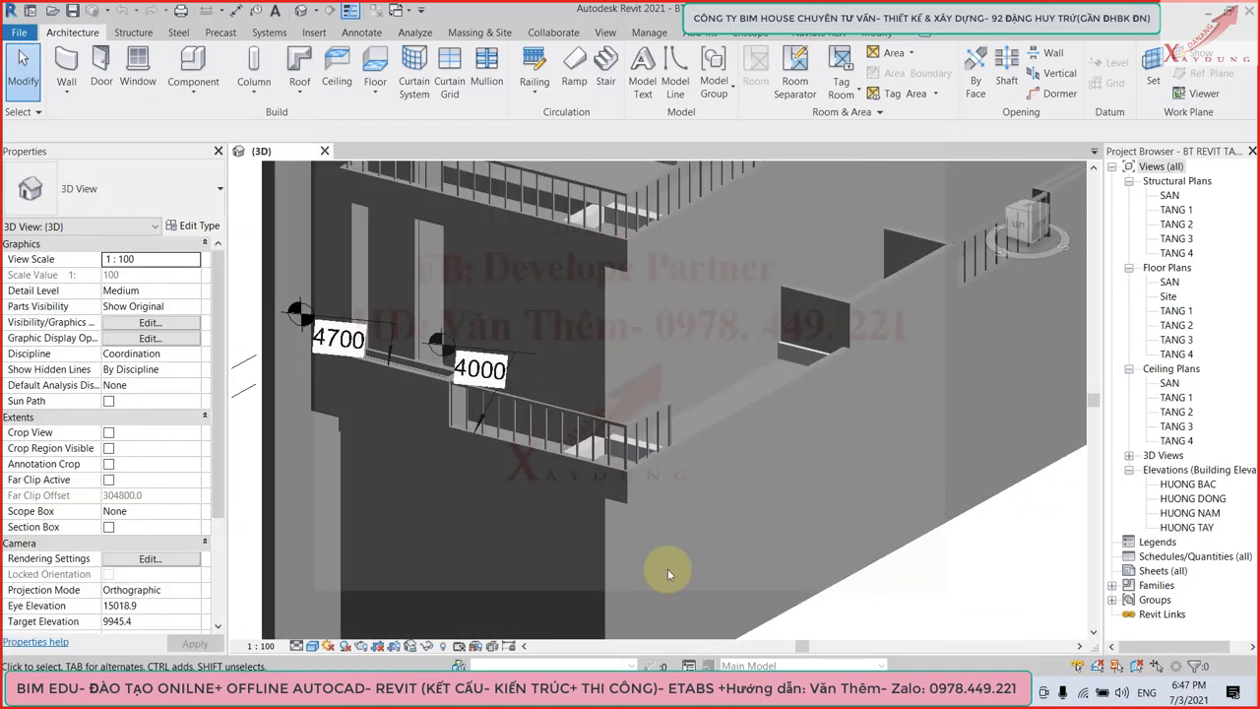
pyautogui.scroll(3, 667, 568)
pyautogui.scroll(1, 690, 546)
pyautogui.scroll(2, 701, 526)
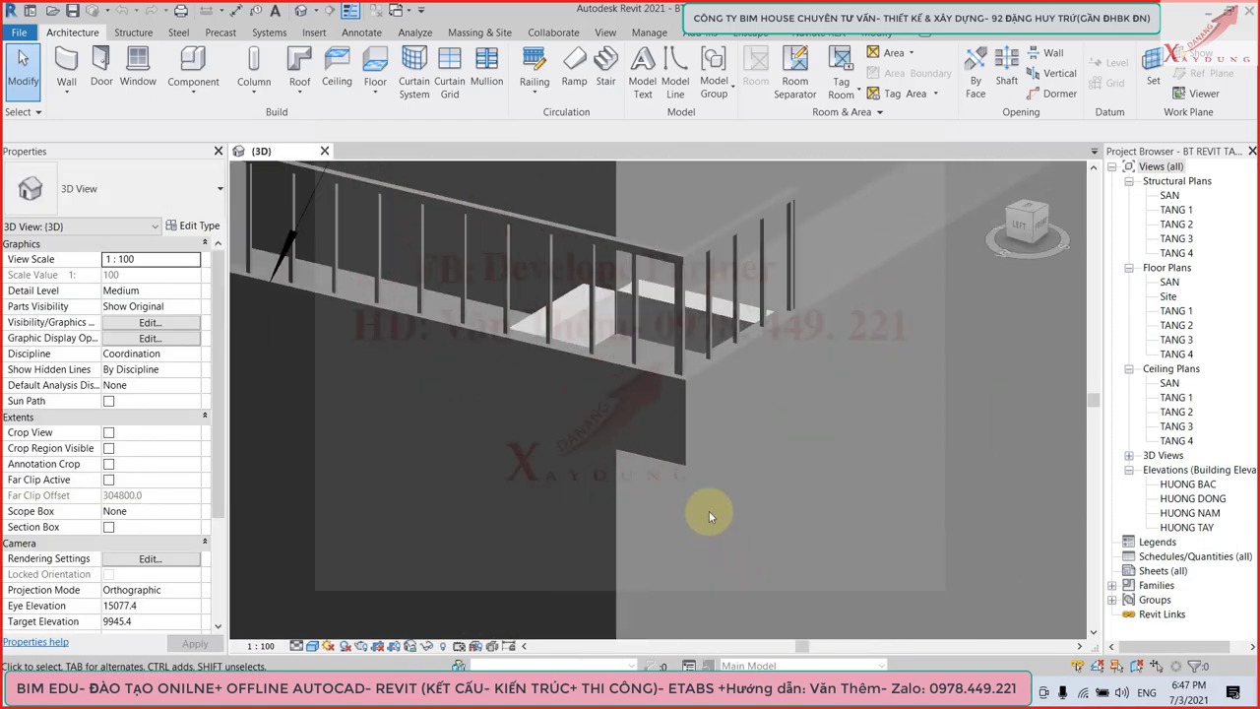
pyautogui.scroll(-3, 709, 514)
pyautogui.scroll(-2, 663, 492)
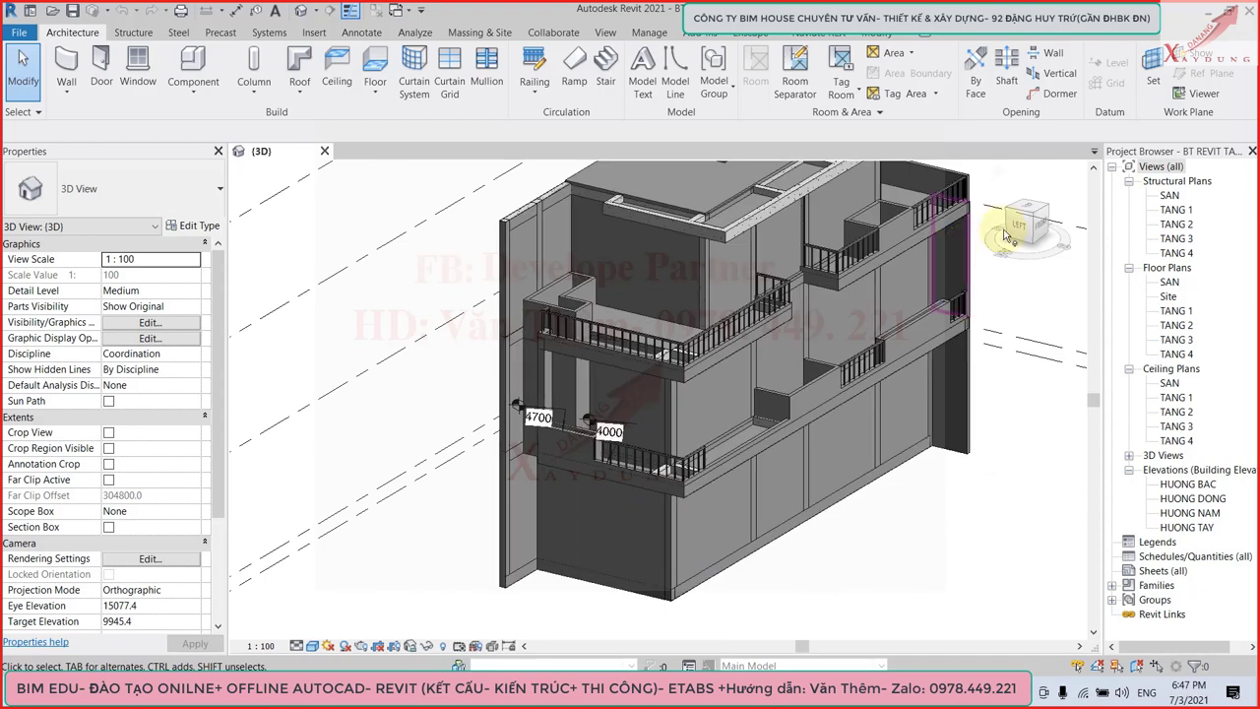
pyautogui.click(683, 348)
pyautogui.scroll(-3, 683, 348)
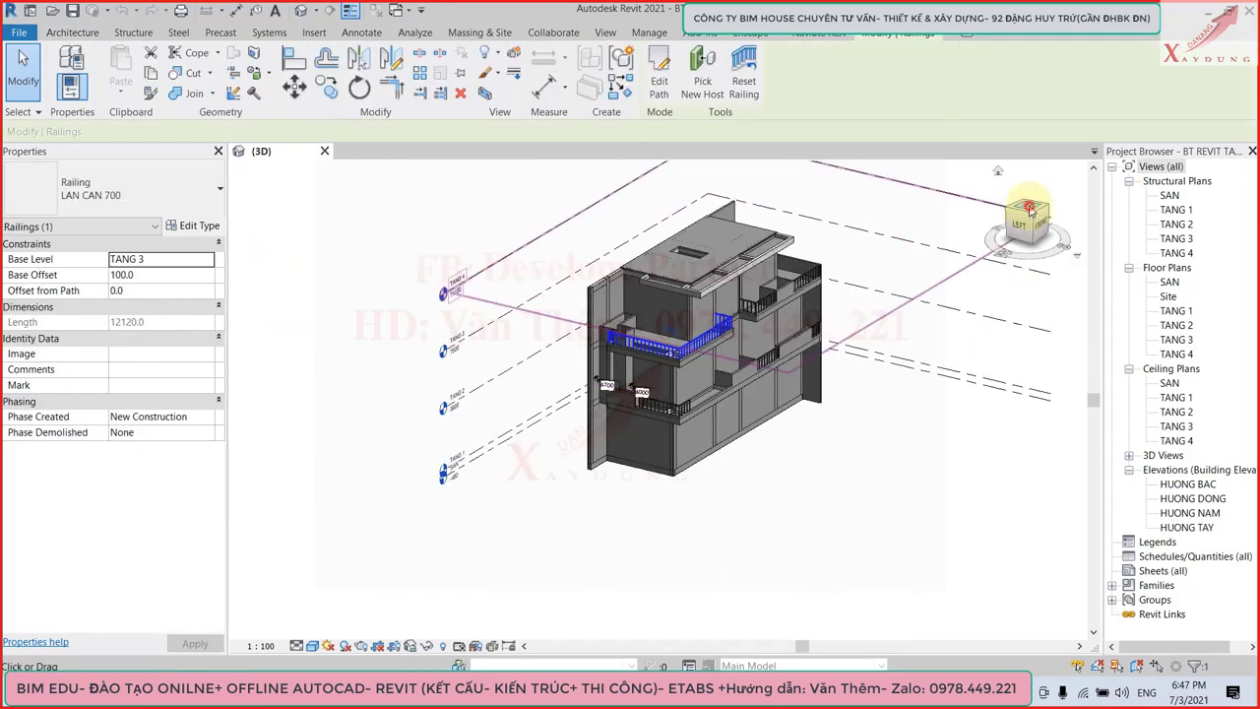
pyautogui.click(1030, 209)
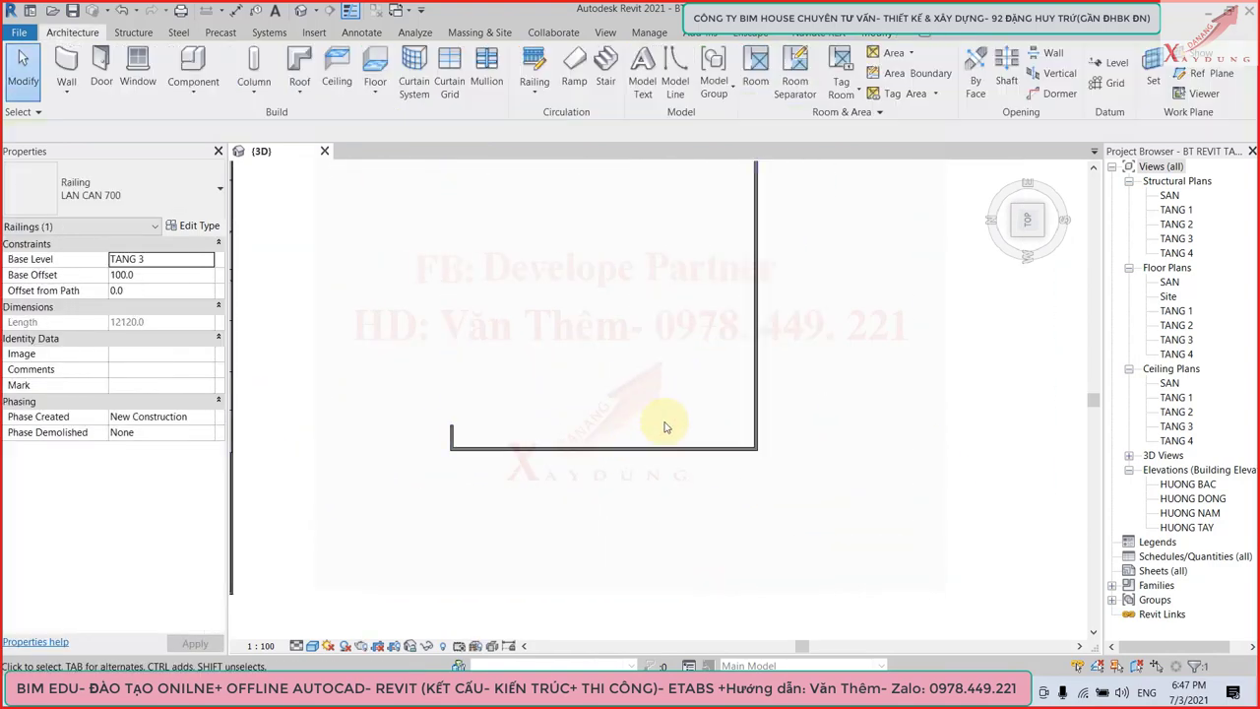
pyautogui.keyDown('shift'); pyautogui.moveTo(664, 426); pyautogui.dragTo(731, 472, button='middle'); pyautogui.keyUp('shift')
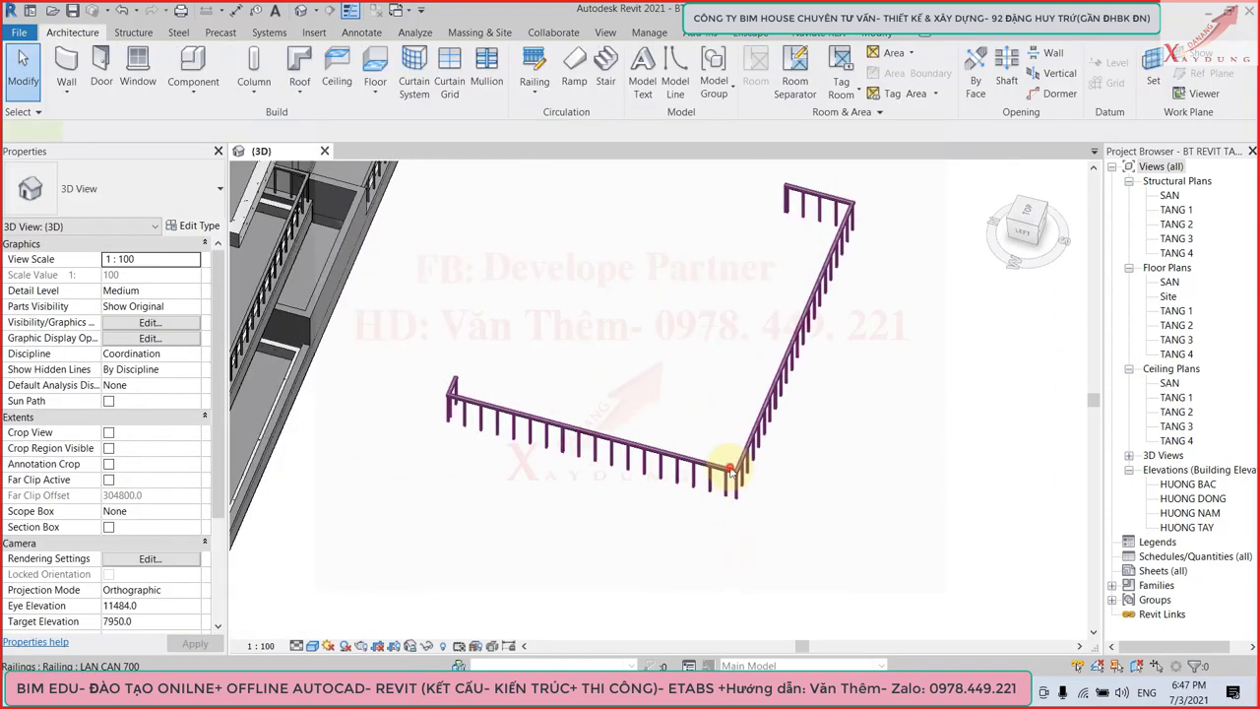
pyautogui.click(730, 473)
# Delete the railing path's two short end legs, shortening it from 12120 to 10600
pyautogui.scroll(2, 513, 372)
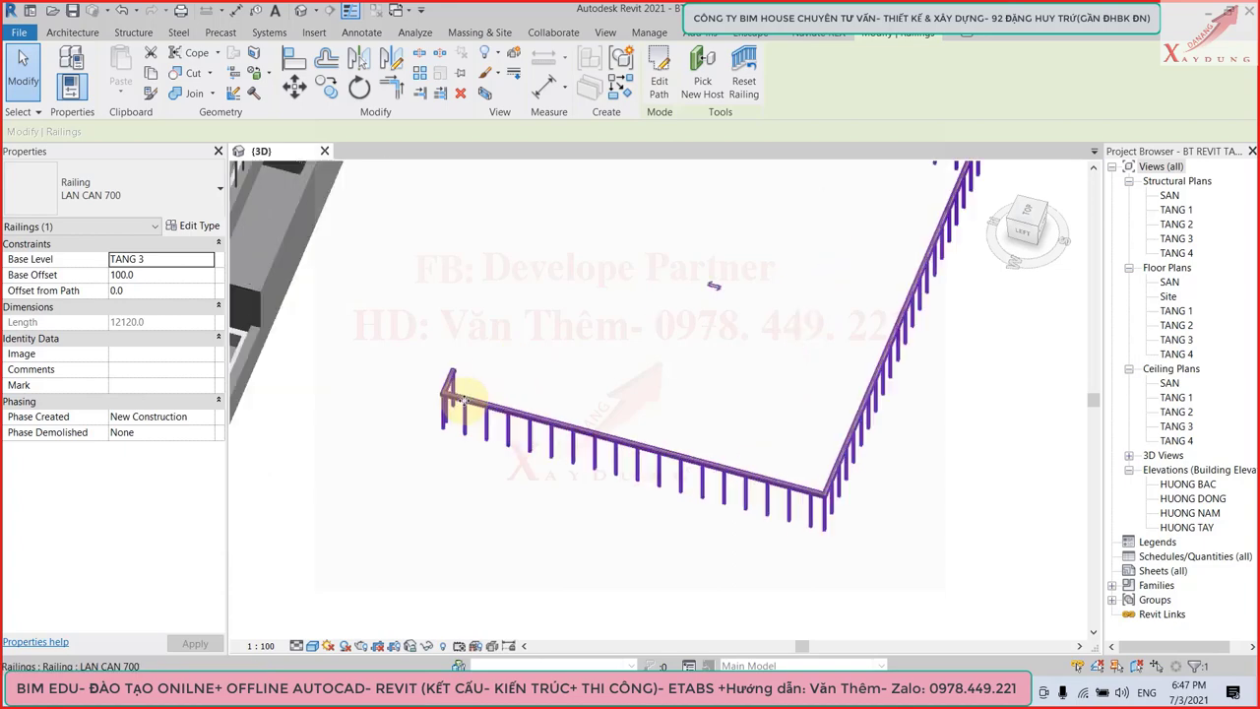
pyautogui.click(659, 74)
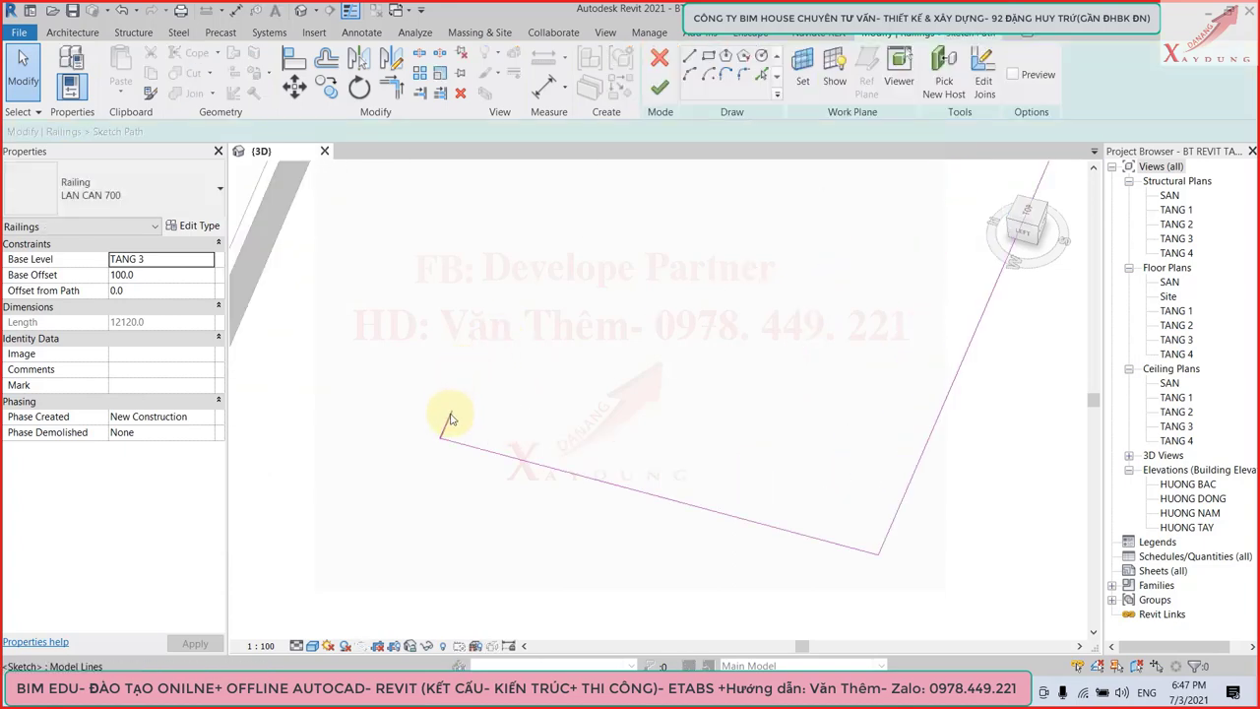
pyautogui.click(450, 417)
pyautogui.press('Delete')
pyautogui.keyDown('shift'); pyautogui.moveTo(450, 416); pyautogui.dragTo(764, 421, button='middle'); pyautogui.keyUp('shift')
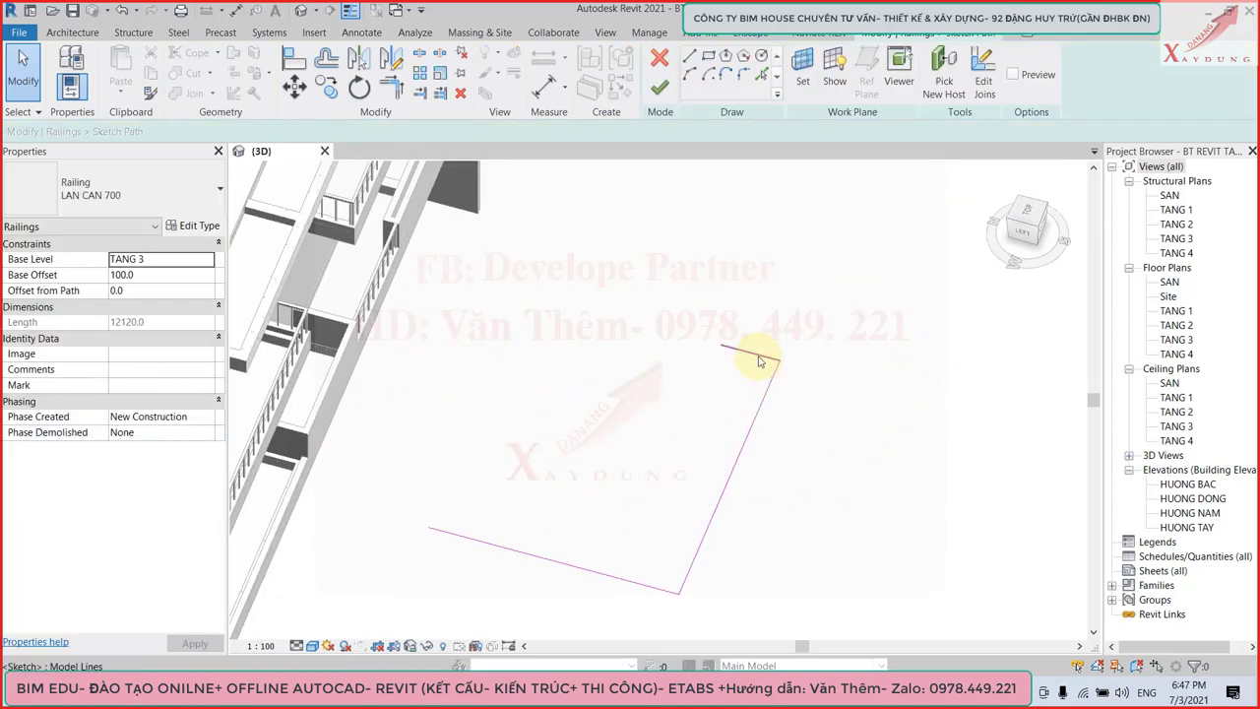
pyautogui.click(758, 362)
pyautogui.press('Delete')
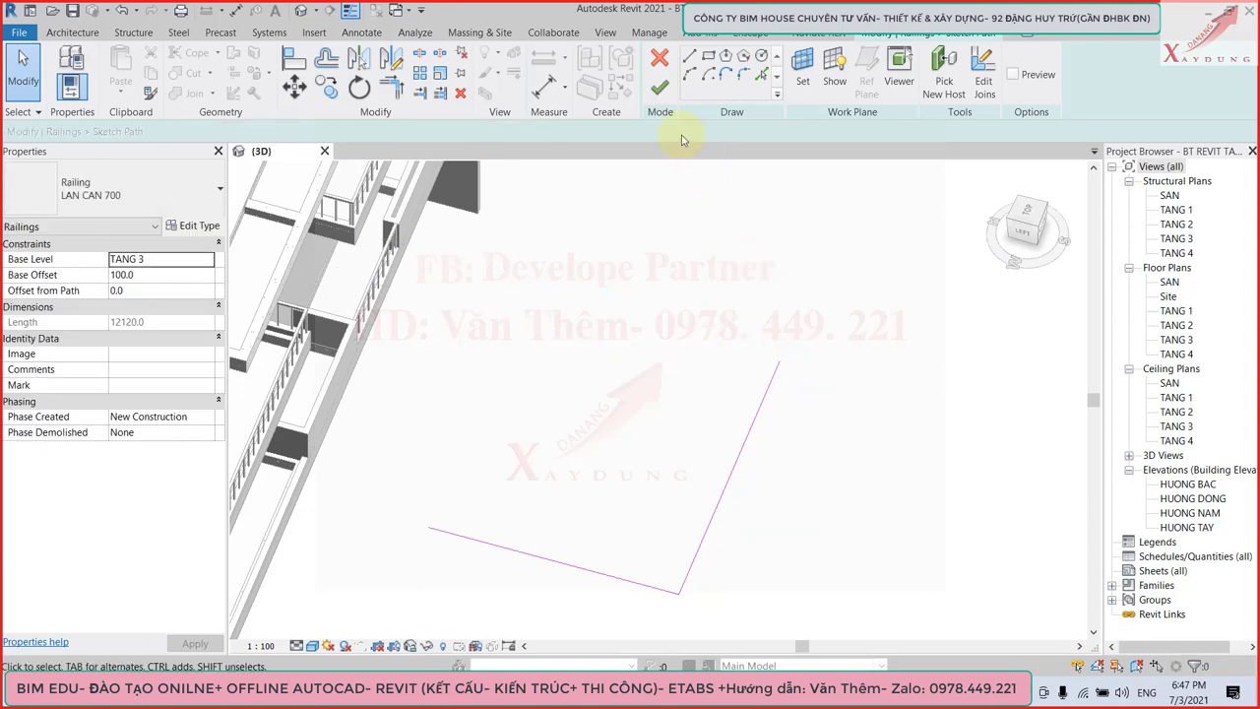
pyautogui.click(659, 87)
pyautogui.moveTo(745, 598)
pyautogui.keyDown('shift'); pyautogui.mouseDown(button='middle')
pyautogui.moveTo(740, 506)
pyautogui.moveTo(697, 403)
pyautogui.mouseUp(button='middle'); pyautogui.keyUp('shift')
pyautogui.click(697, 404)
pyautogui.click(428, 646)
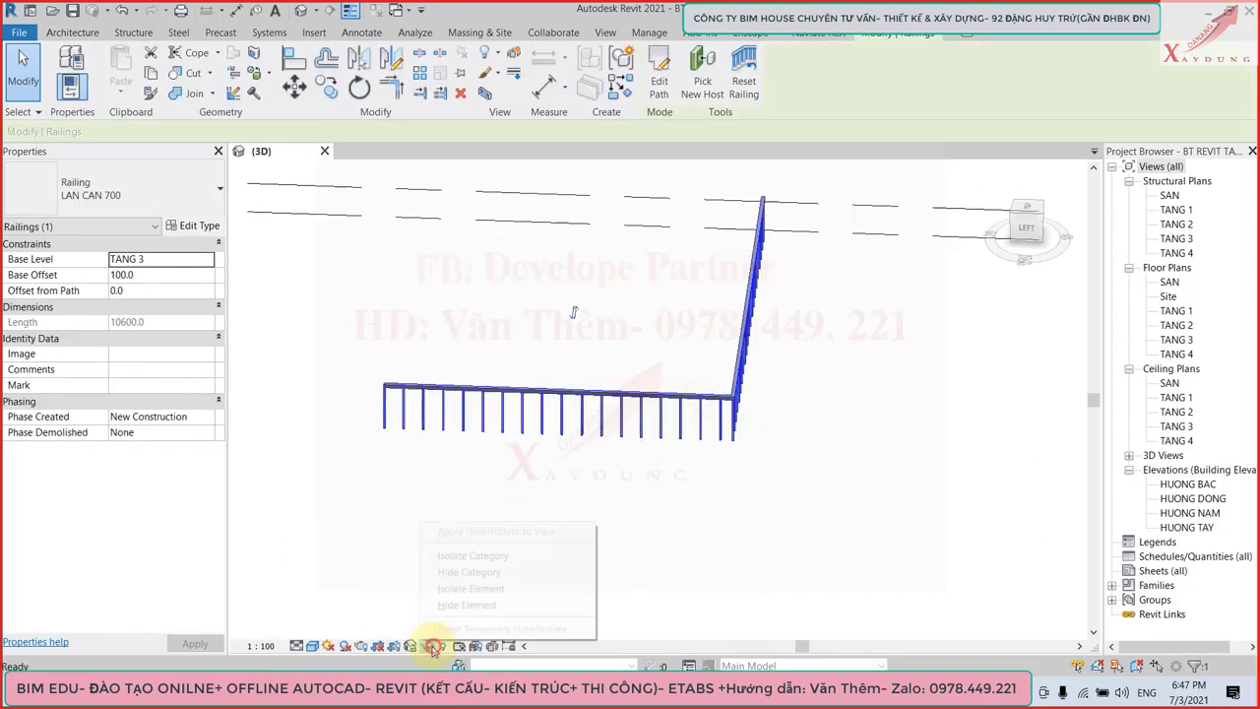
pyautogui.click(470, 588)
pyautogui.click(700, 503)
pyautogui.scroll(-3, 703, 507)
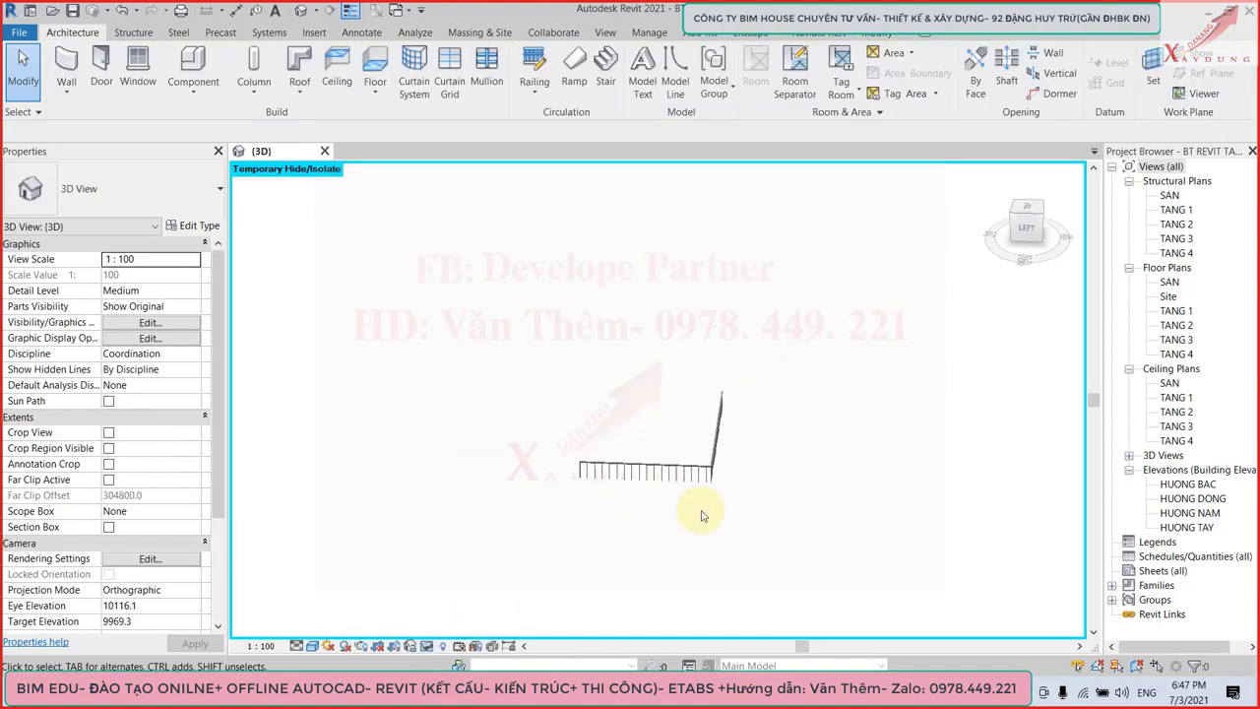
pyautogui.scroll(-1, 699, 492)
pyautogui.scroll(3, 692, 460)
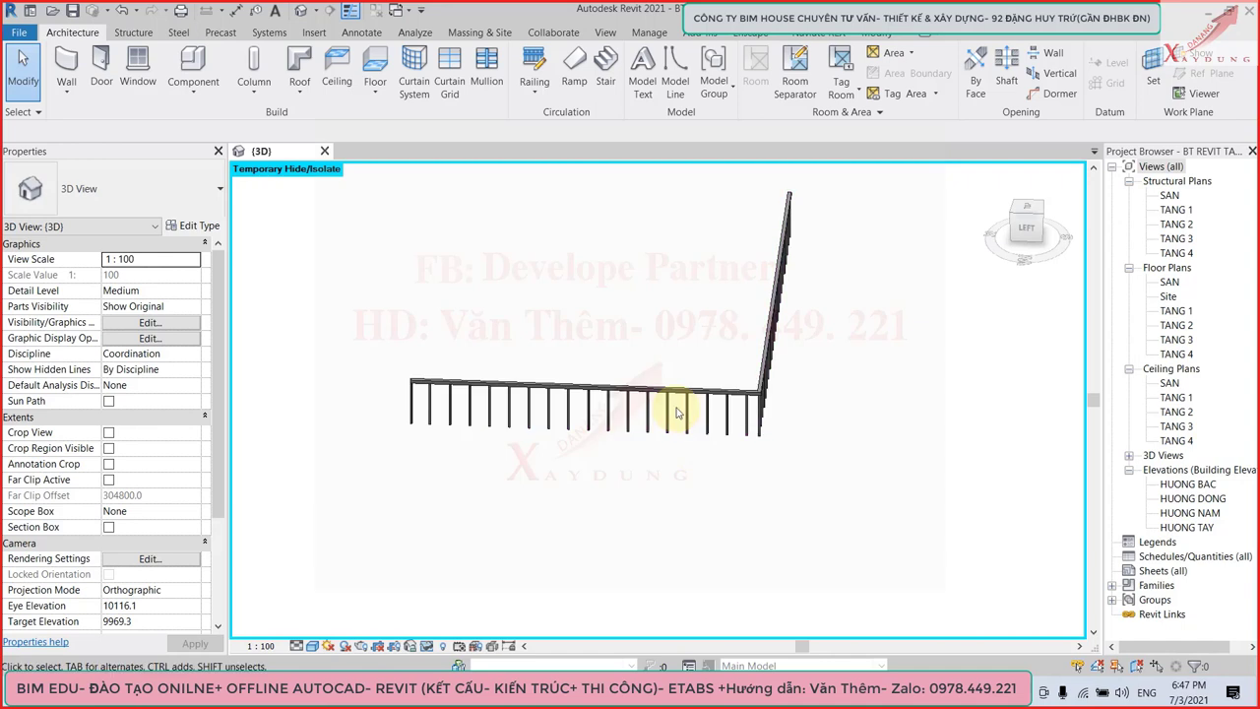
pyautogui.moveTo(676, 412)
pyautogui.keyDown('shift'); pyautogui.mouseDown(button='middle')
pyautogui.moveTo(659, 417)
pyautogui.moveTo(658, 332)
pyautogui.moveTo(620, 388)
pyautogui.moveTo(699, 401)
pyautogui.moveTo(690, 442)
pyautogui.moveTo(560, 448)
pyautogui.mouseUp(button='middle'); pyautogui.keyUp('shift')
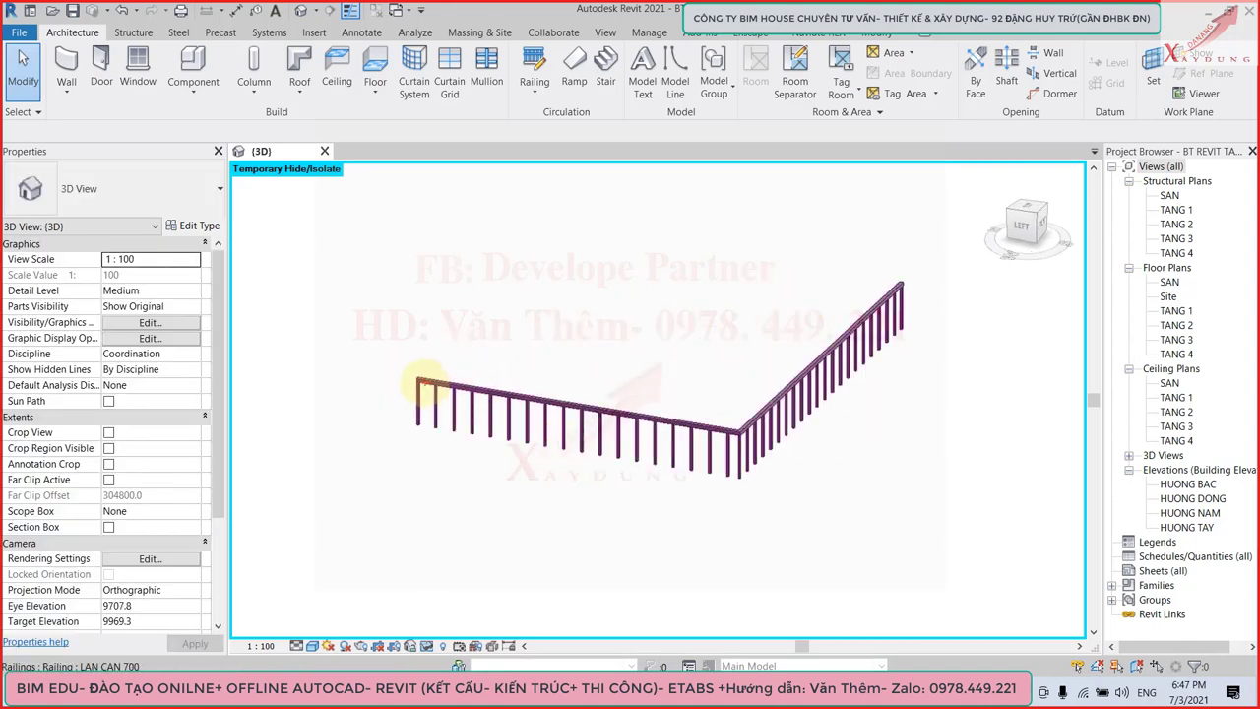
pyautogui.moveTo(419, 384)
pyautogui.mouseDown()
pyautogui.moveTo(718, 430)
pyautogui.moveTo(924, 276)
pyautogui.mouseUp()
pyautogui.moveTo(496, 320); pyautogui.dragTo(451, 251)
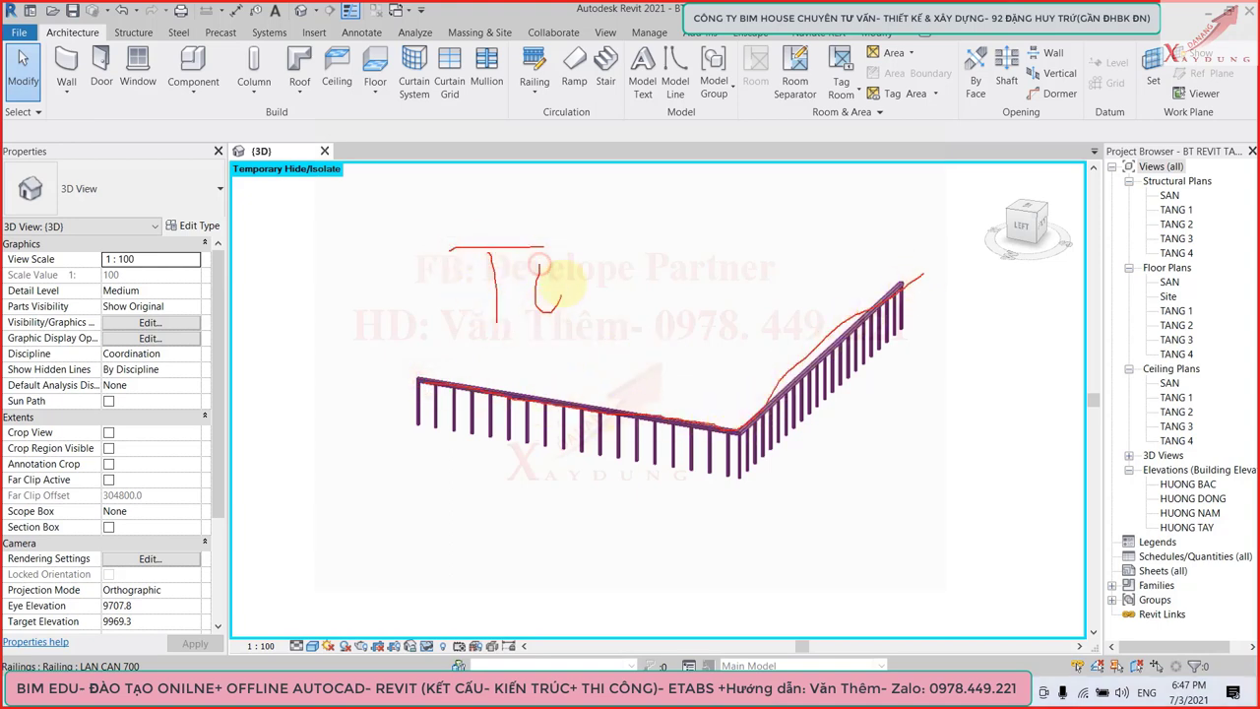
pyautogui.moveTo(559, 296)
pyautogui.mouseDown()
pyautogui.moveTo(600, 258)
pyautogui.moveTo(728, 285)
pyautogui.moveTo(1053, 267)
pyautogui.mouseUp()
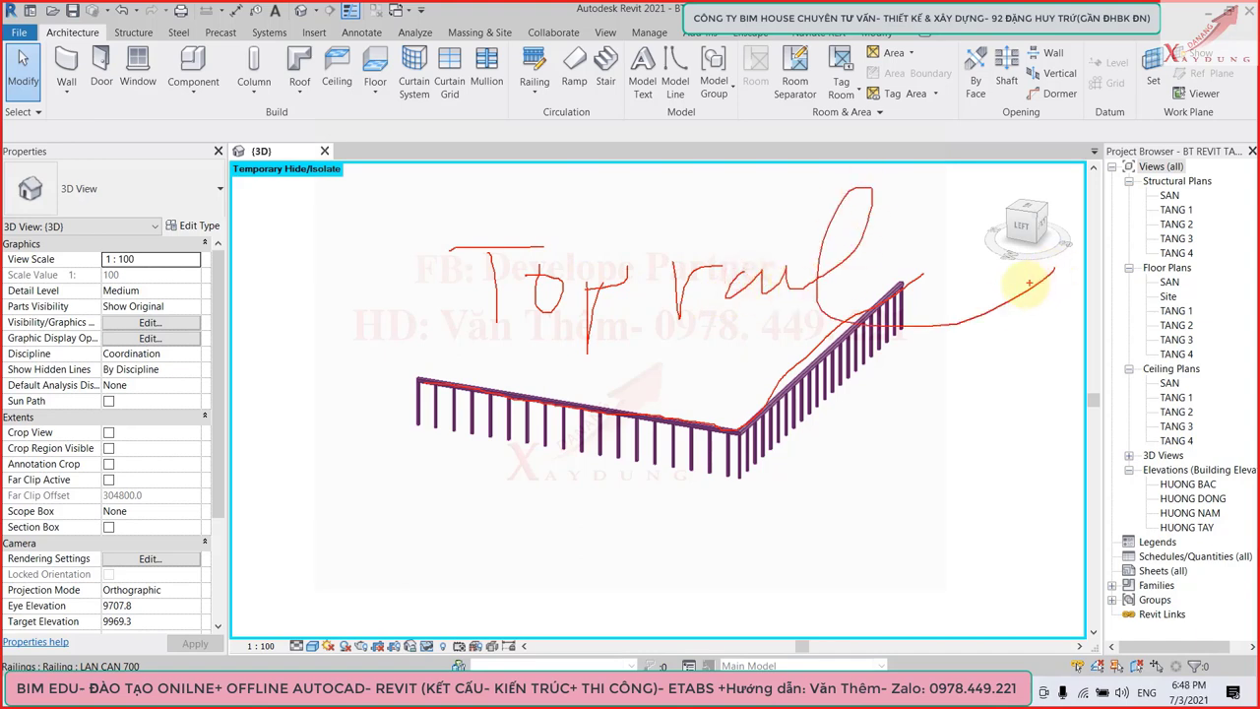
pyautogui.press('Escape')
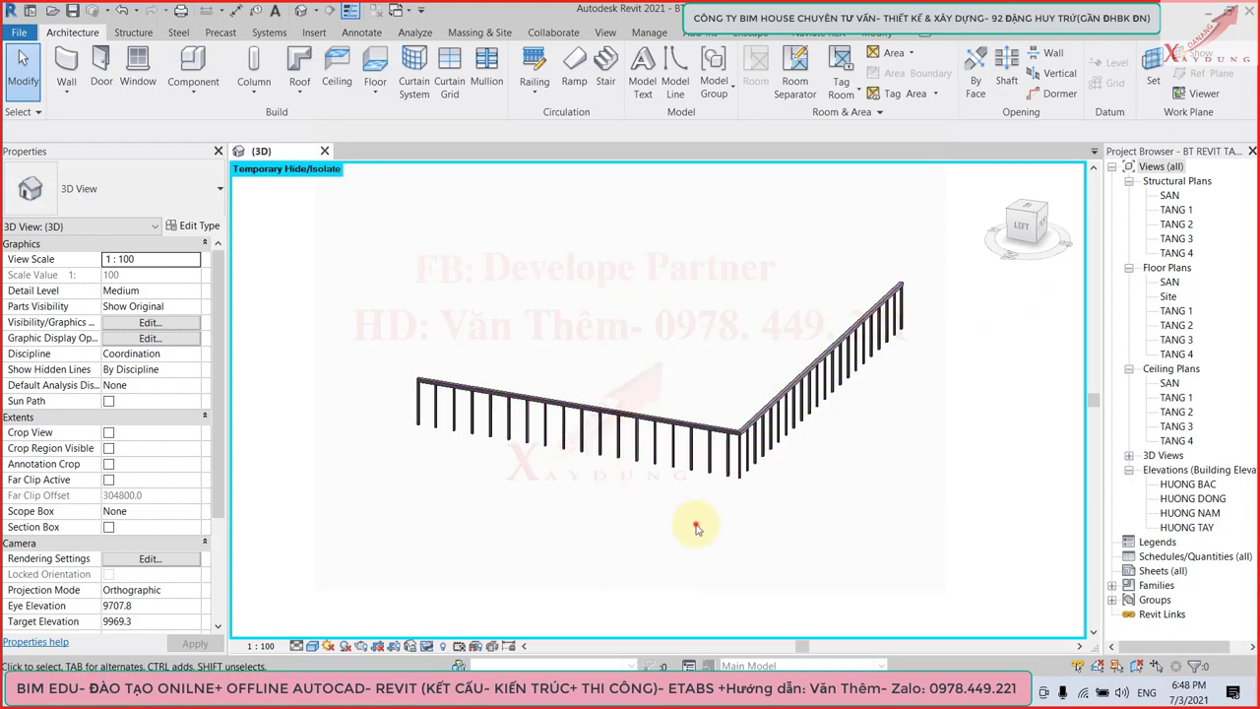
pyautogui.scroll(2, 679, 500)
pyautogui.scroll(2, 669, 552)
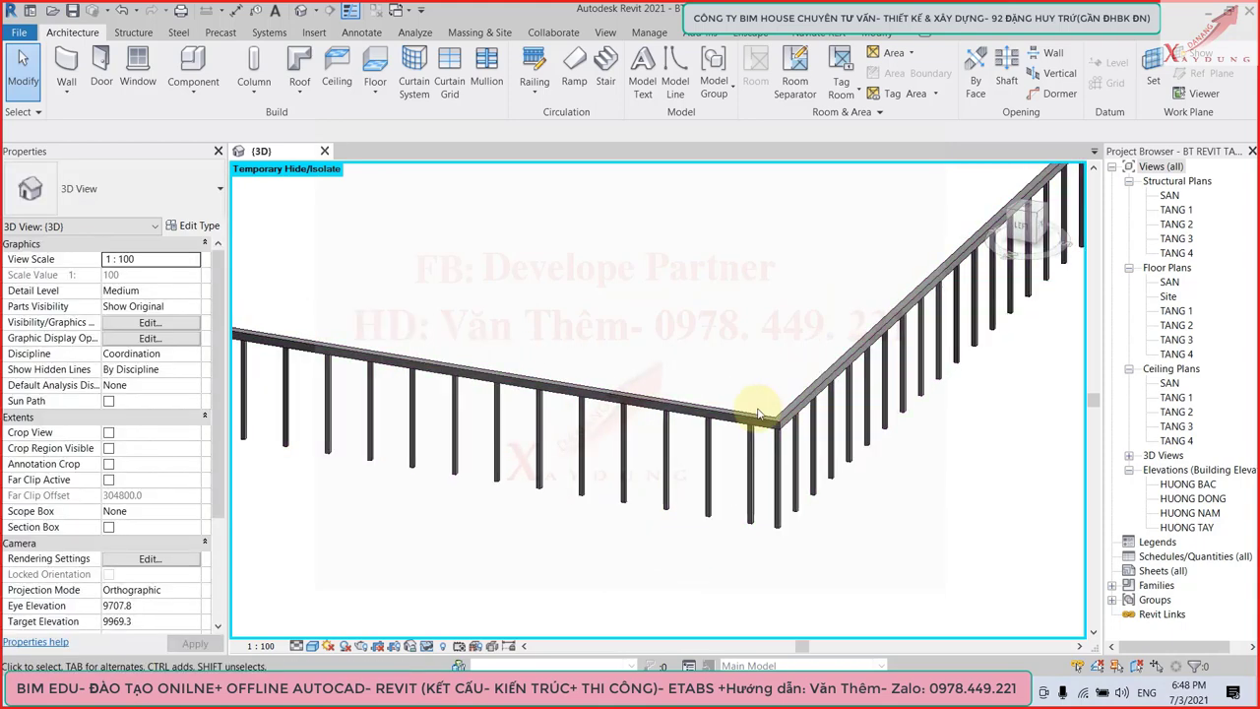
pyautogui.scroll(-2, 506, 431)
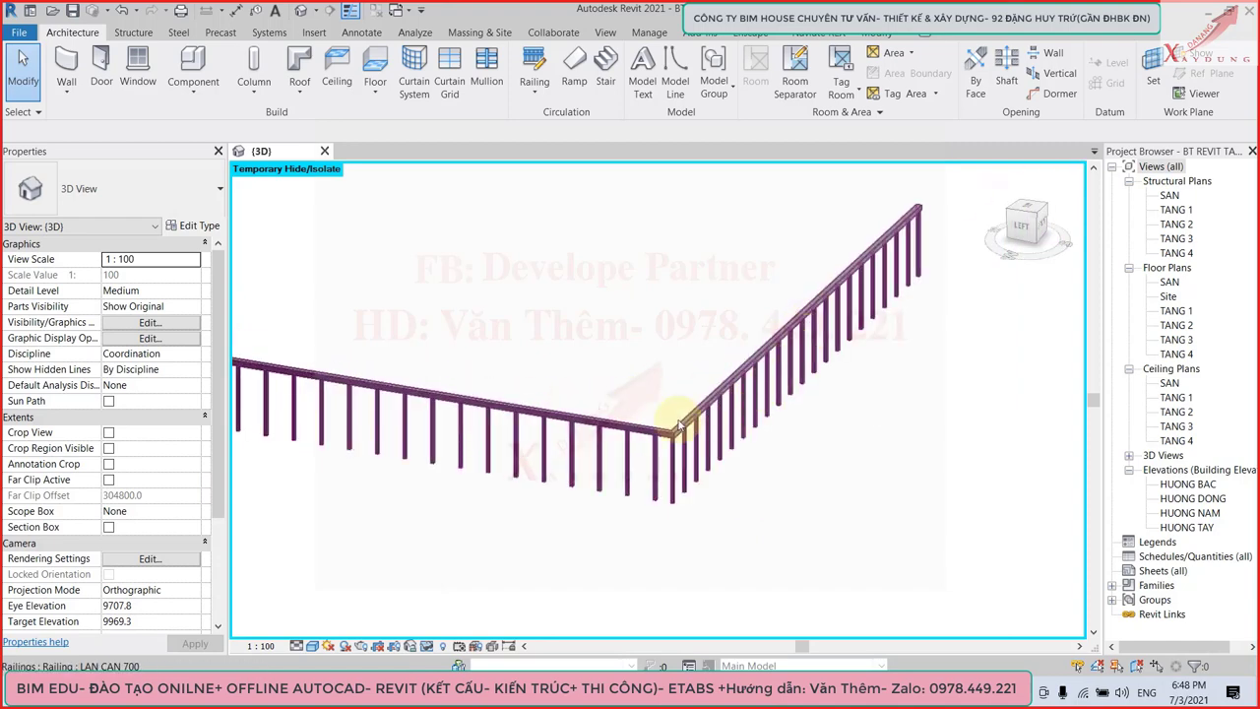
pyautogui.scroll(3, 662, 436)
pyautogui.scroll(1, 661, 436)
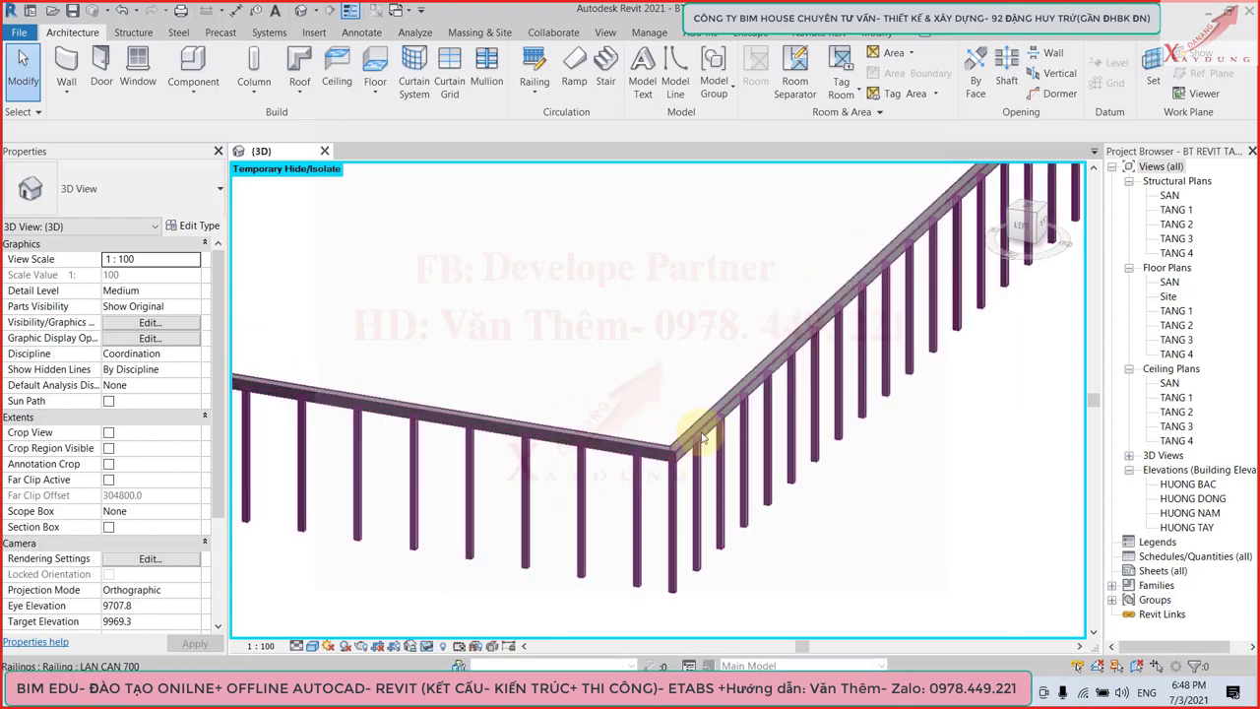
pyautogui.scroll(-3, 702, 423)
pyautogui.scroll(-2, 703, 417)
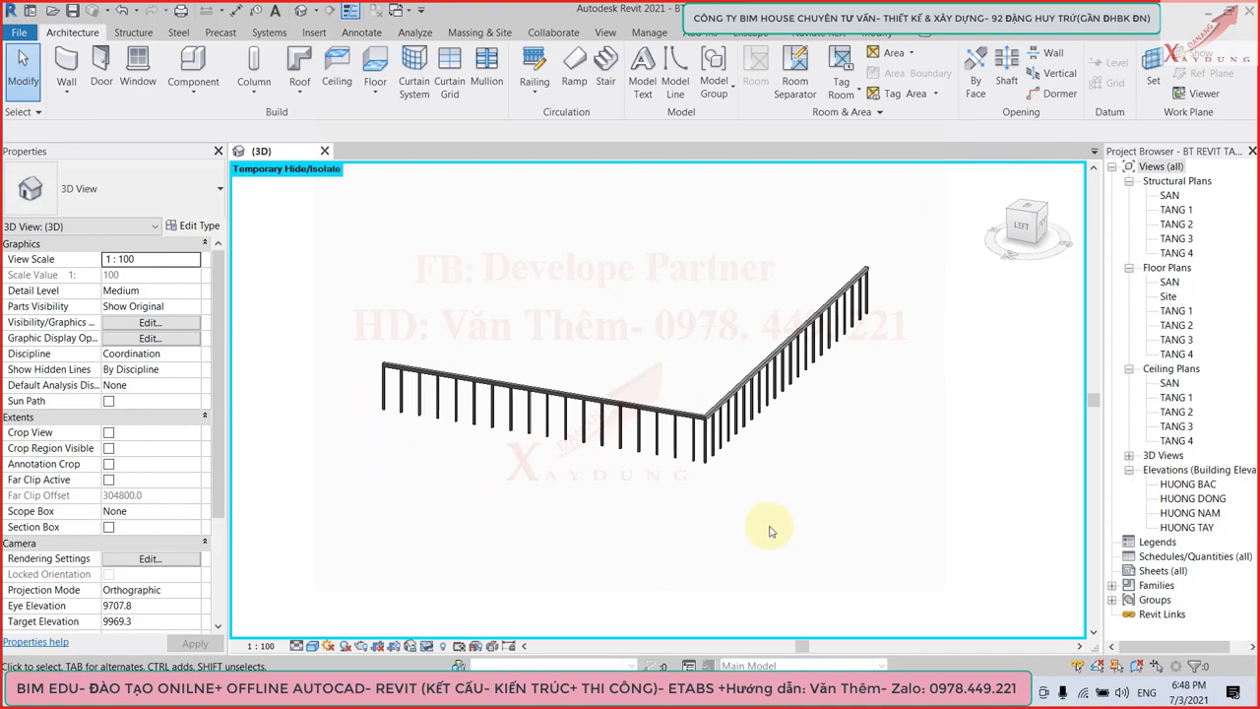
pyautogui.scroll(3, 768, 423)
pyautogui.scroll(-4, 689, 436)
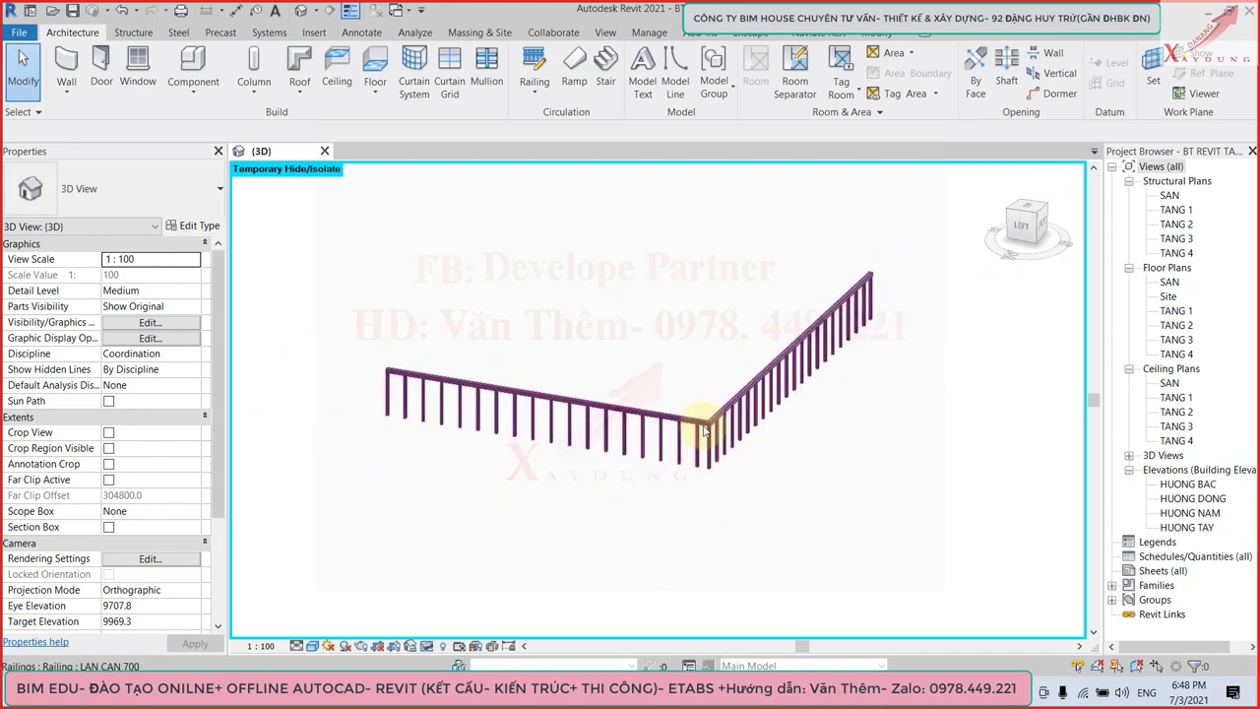
pyautogui.scroll(1, 705, 430)
pyautogui.scroll(3, 705, 430)
pyautogui.scroll(-2, 709, 428)
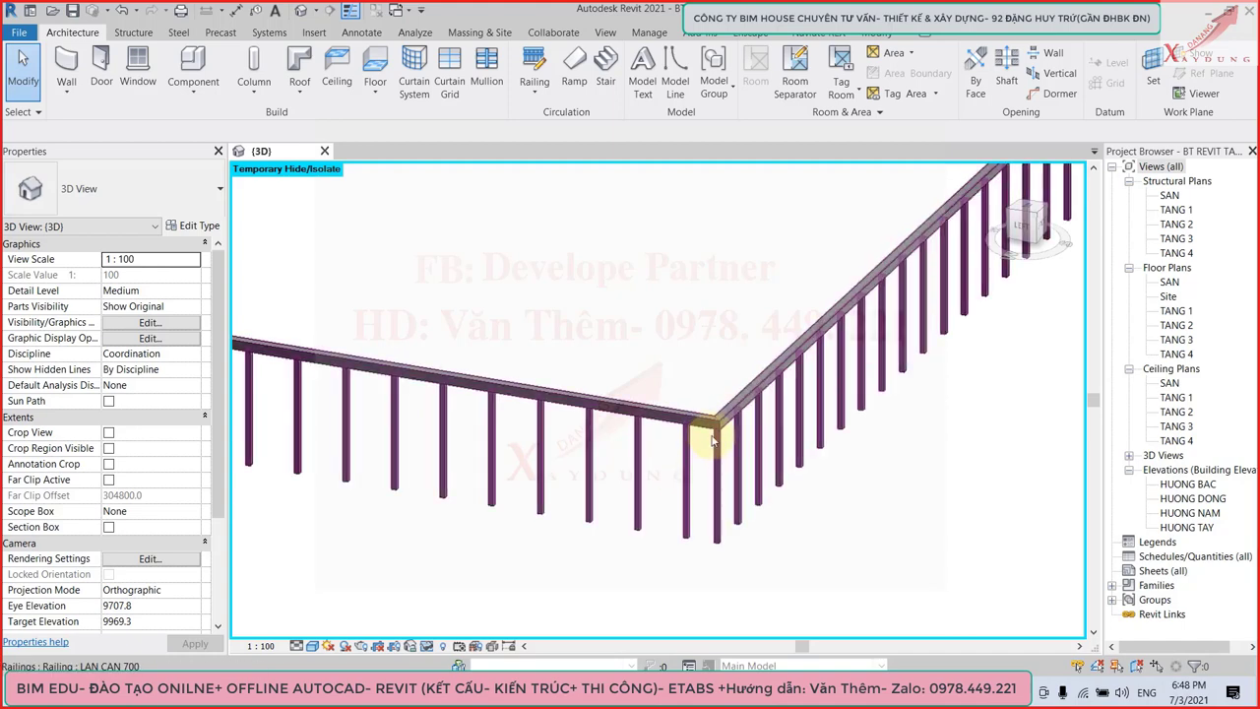
pyautogui.scroll(-3, 711, 417)
pyautogui.scroll(1, 717, 396)
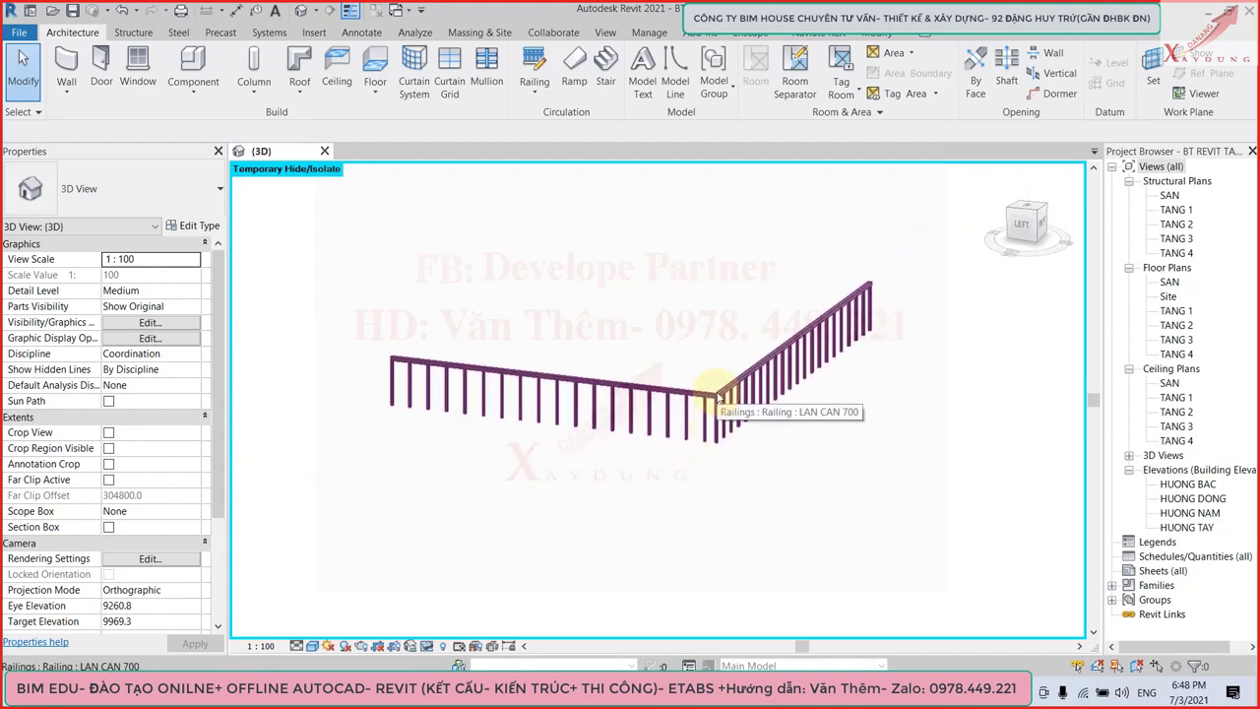
pyautogui.press('Tab')
# Unpin the balcony railing's top rail and change it to Circular - 40mm
pyautogui.click(719, 397)
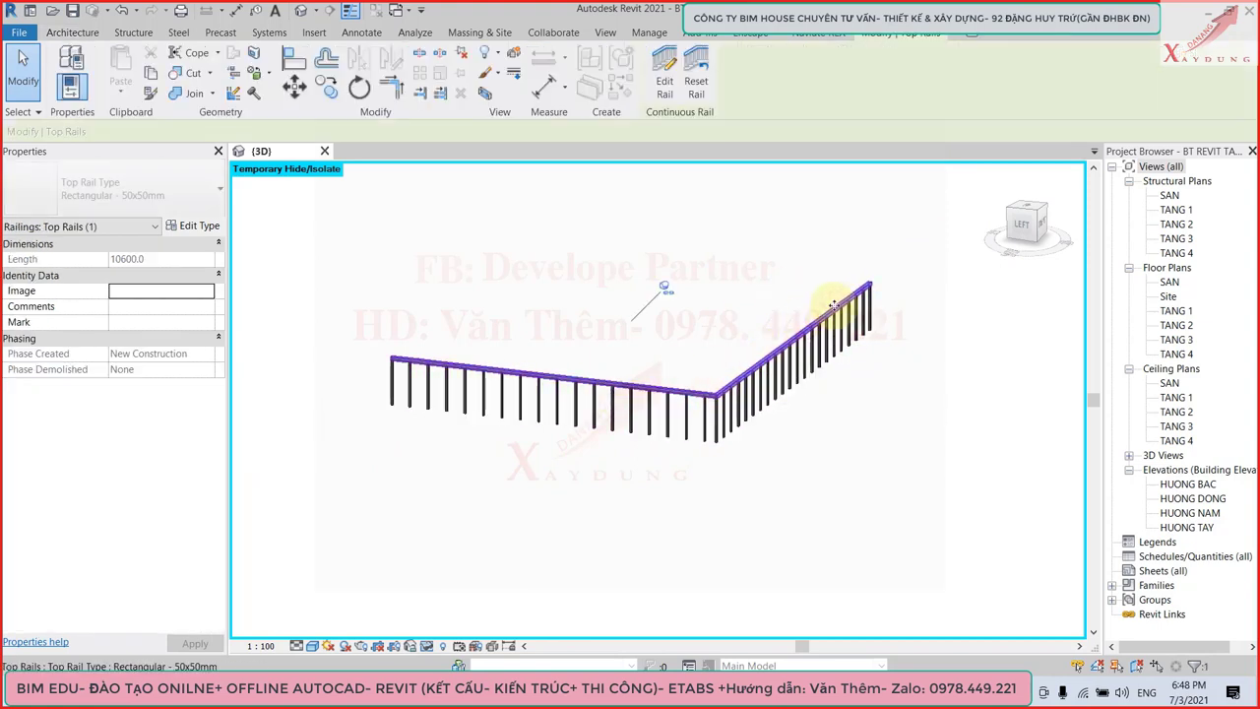
pyautogui.keyDown('shift'); pyautogui.moveTo(666, 392); pyautogui.dragTo(500, 381, button='middle'); pyautogui.keyUp('shift')
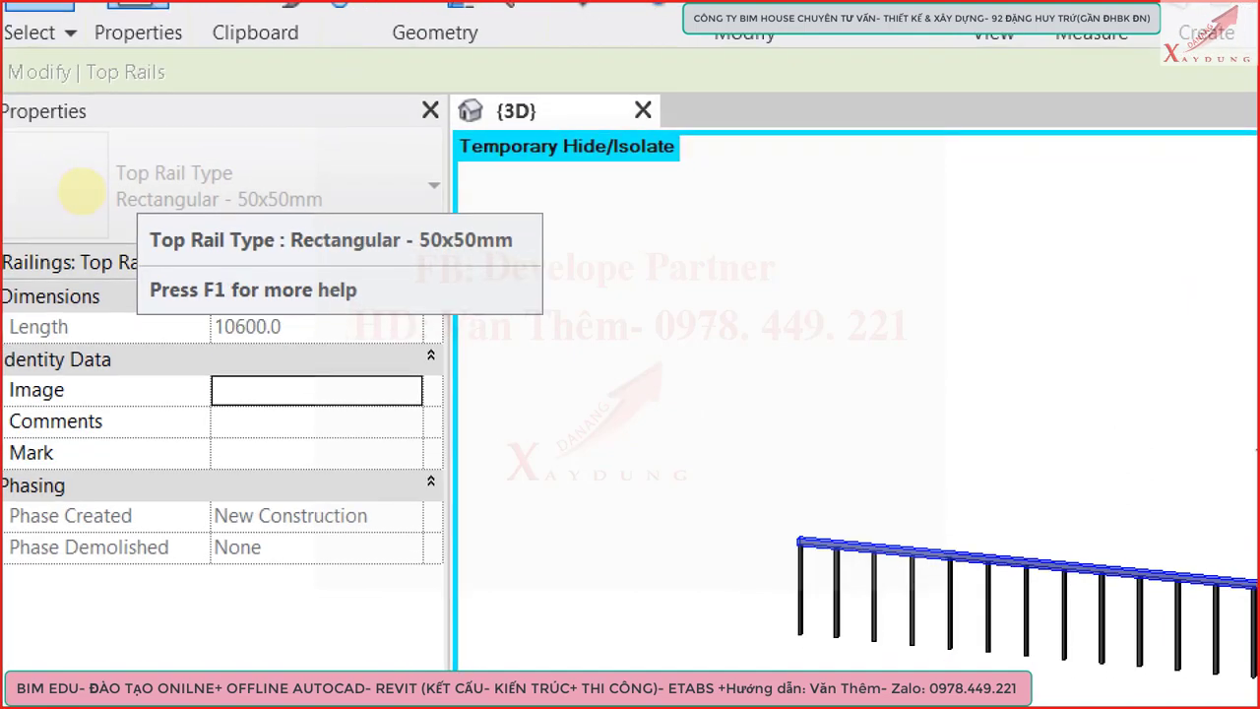
pyautogui.moveTo(270, 162); pyautogui.dragTo(233, 213)
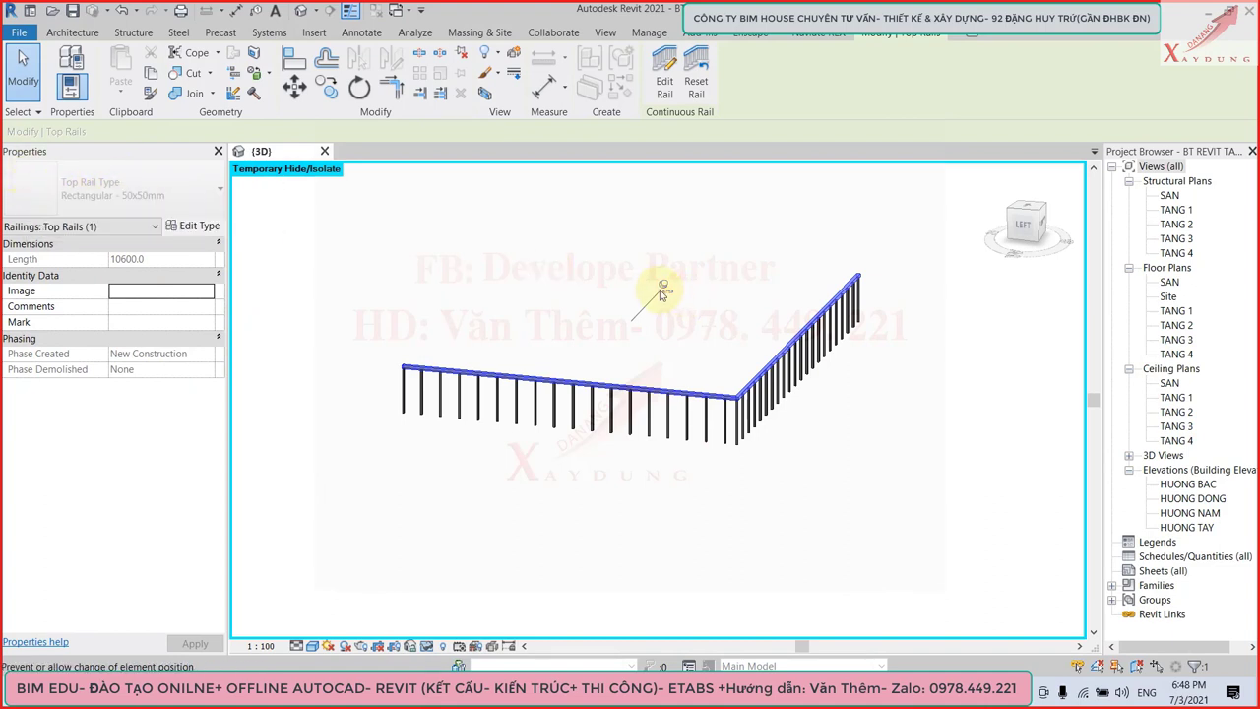
pyautogui.scroll(2, 657, 294)
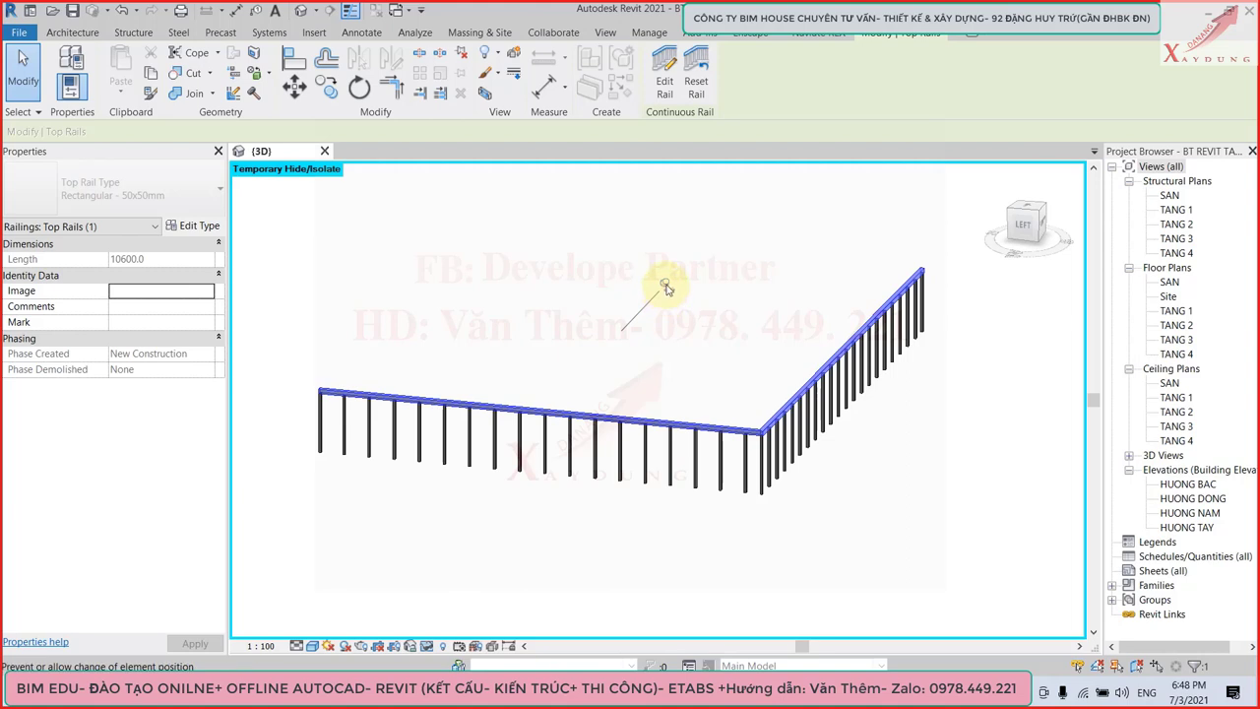
pyautogui.click(665, 285)
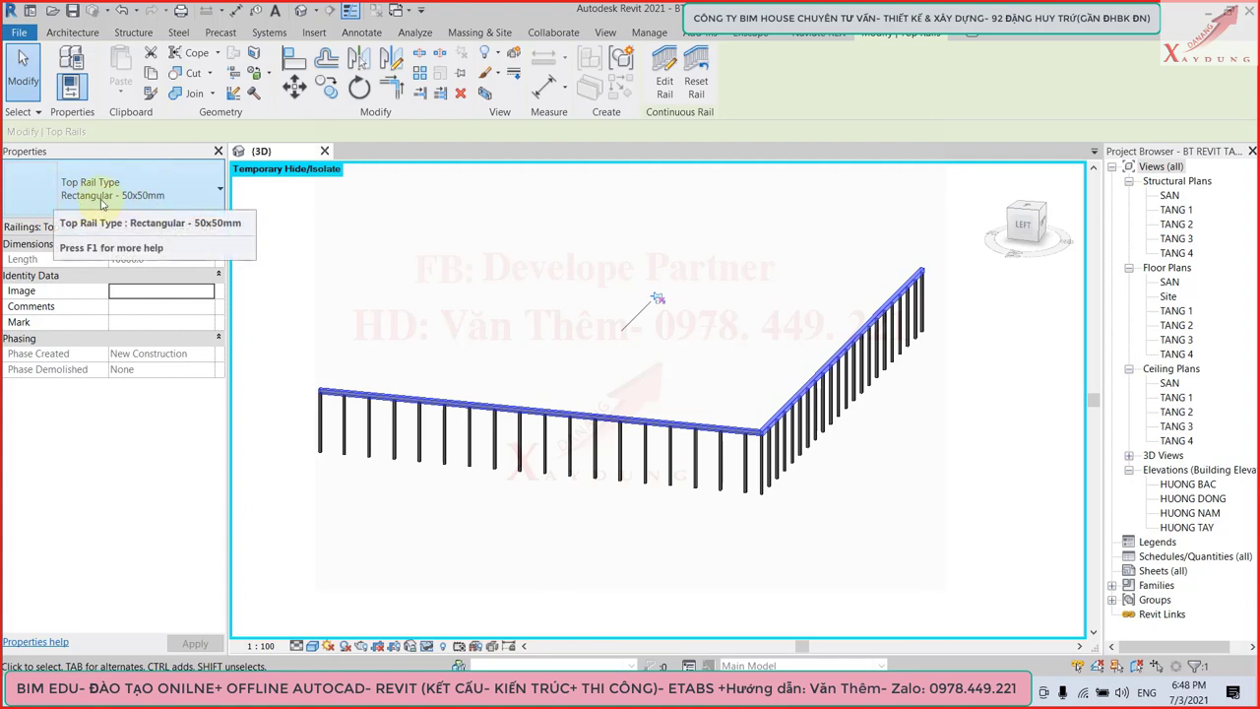
pyautogui.scroll(3, 738, 434)
pyautogui.scroll(3, 788, 433)
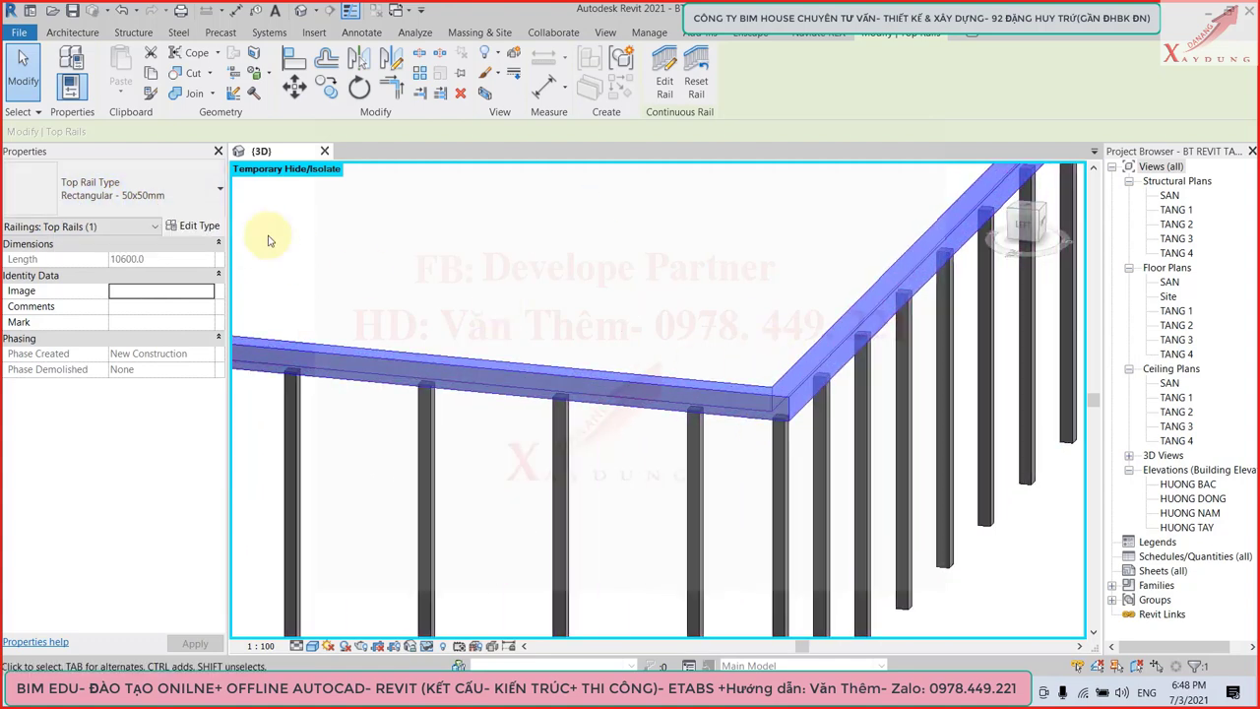
pyautogui.click(183, 198)
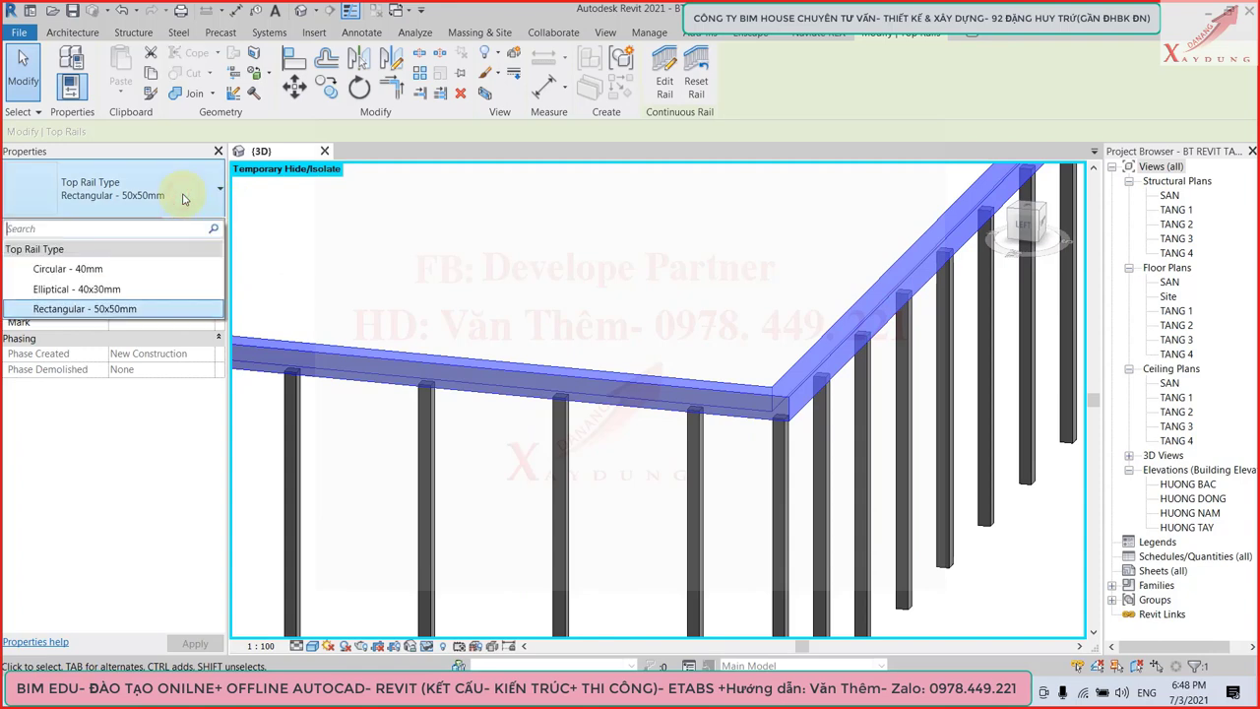
pyautogui.click(89, 268)
pyautogui.click(741, 476)
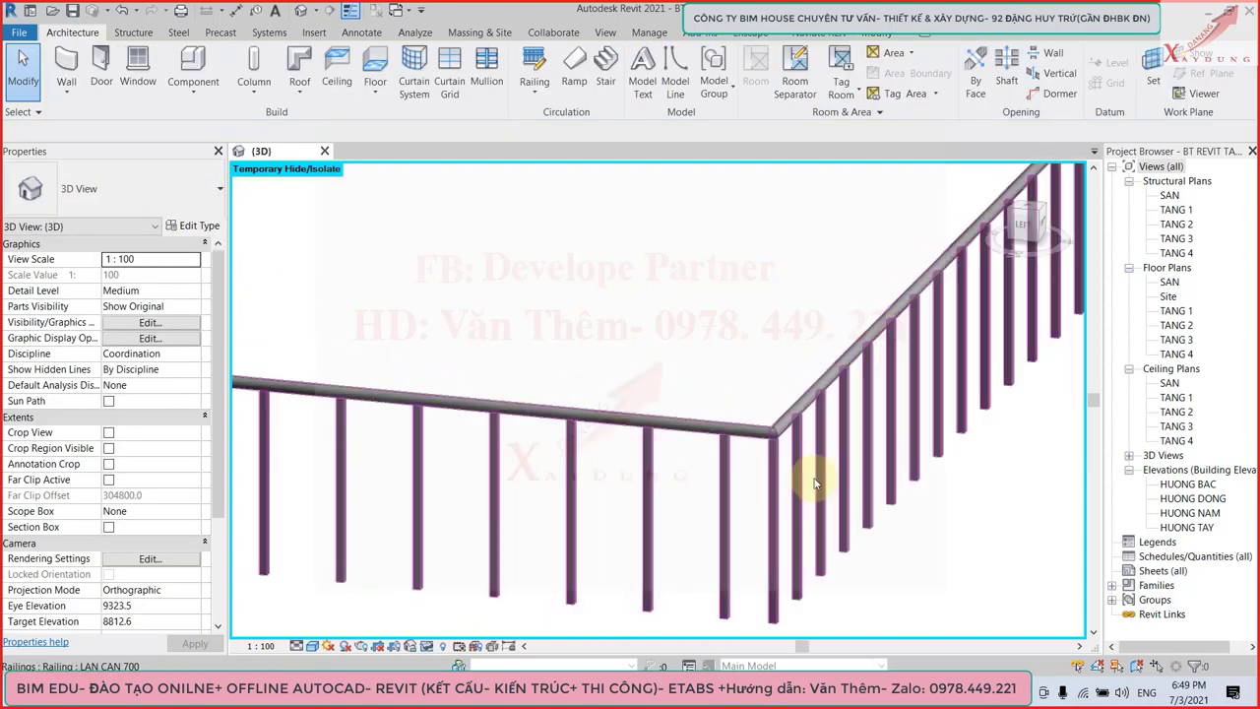
# Tab-select the top rail again and set it back to Rectangular - 50x50mm
pyautogui.moveTo(741, 477)
pyautogui.keyDown('shift'); pyautogui.mouseDown(button='middle')
pyautogui.moveTo(943, 466)
pyautogui.moveTo(591, 436)
pyautogui.mouseUp(button='middle'); pyautogui.keyUp('shift')
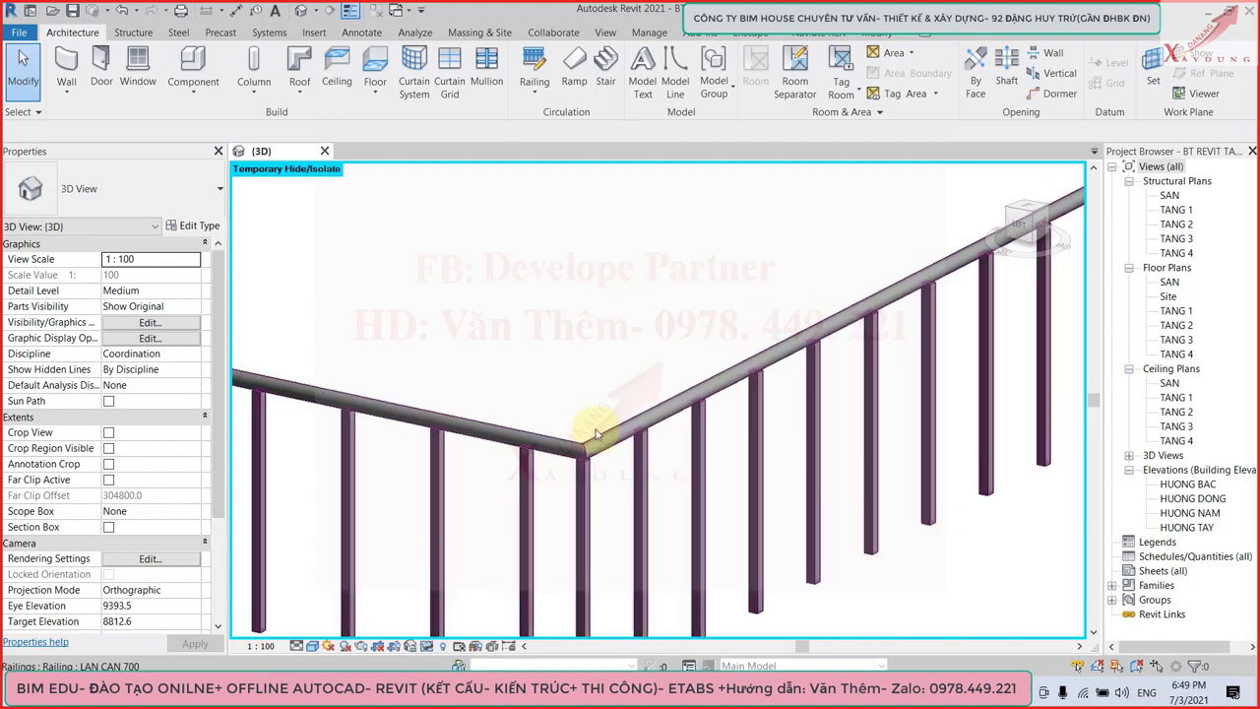
pyautogui.click(576, 448)
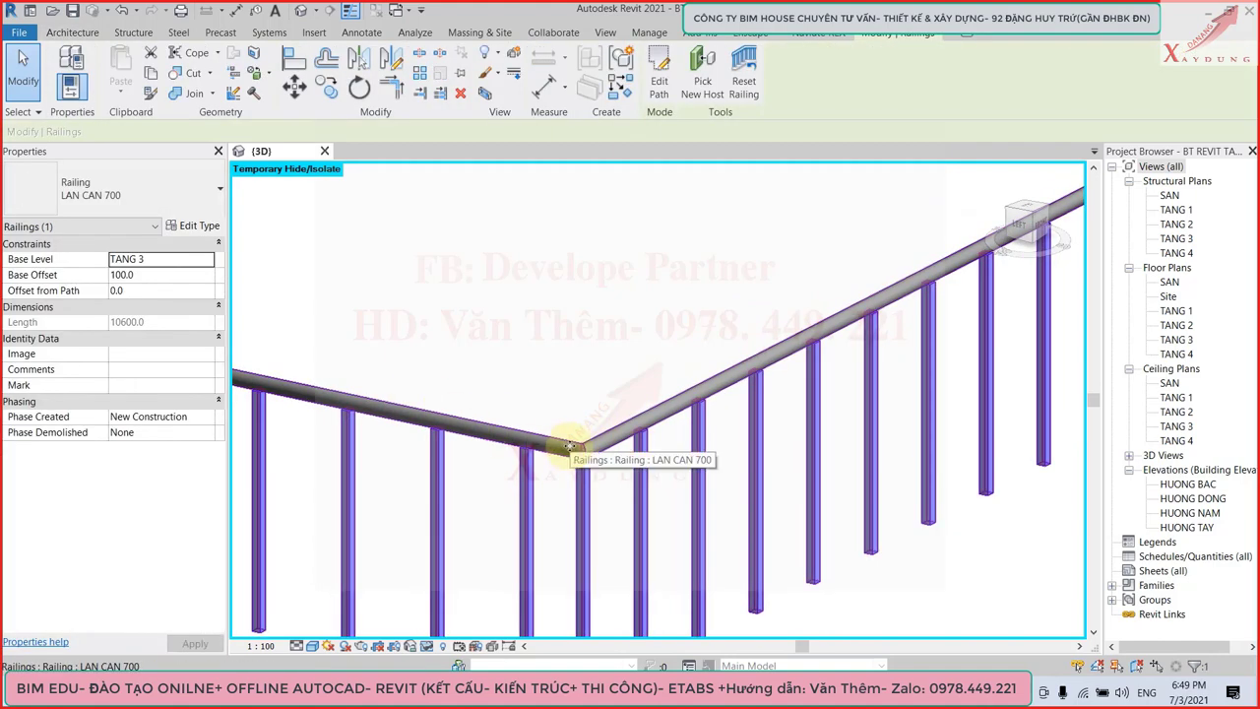
pyautogui.press('Escape')
pyautogui.press('Tab')
pyautogui.click(582, 451)
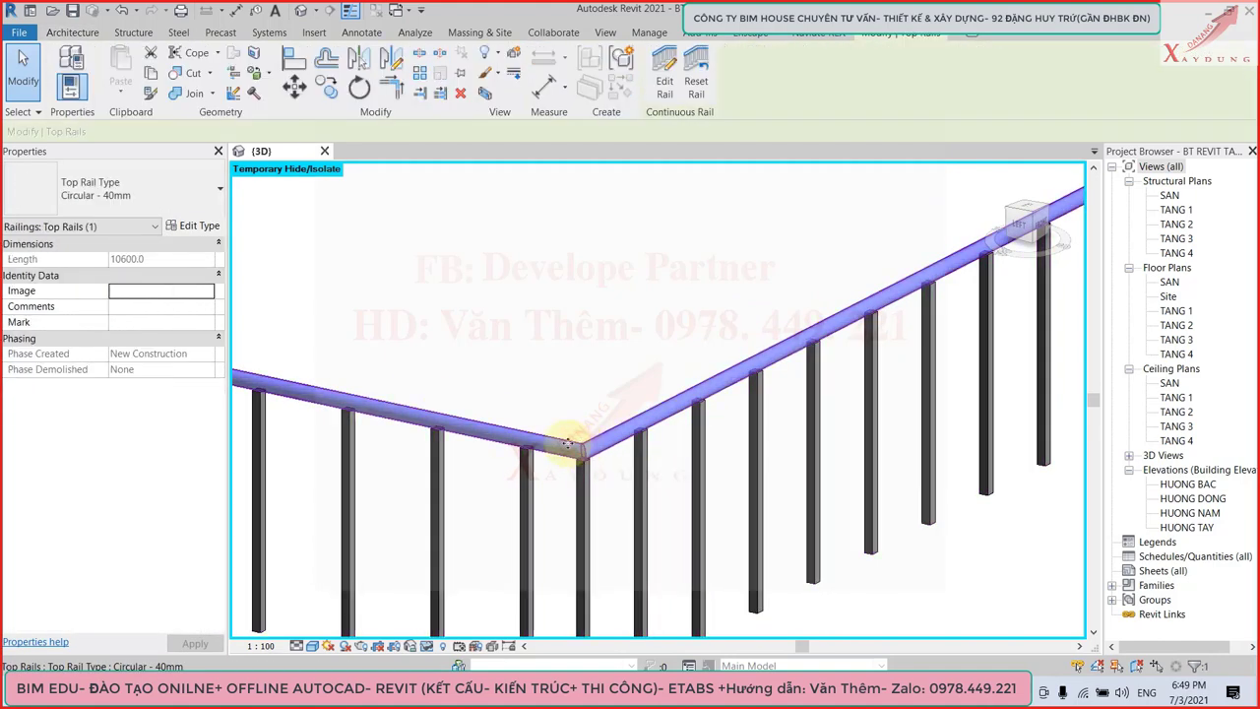
pyautogui.click(138, 195)
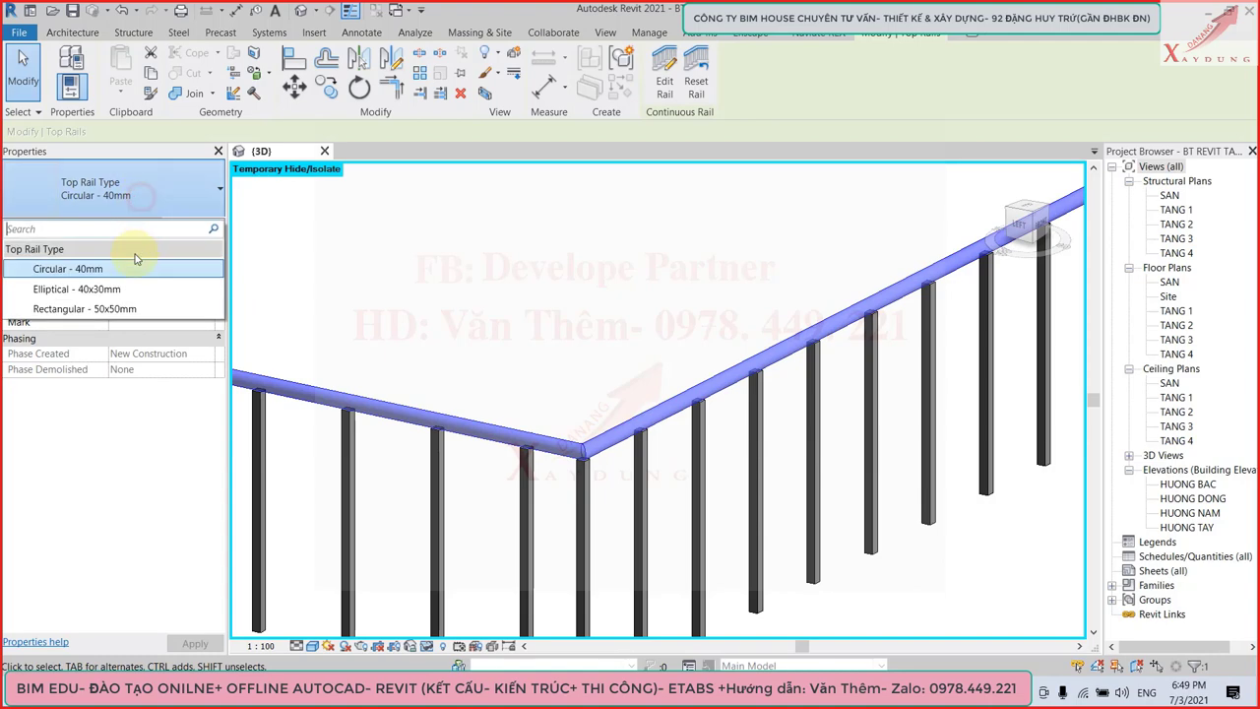
pyautogui.click(99, 308)
pyautogui.moveTo(442, 387)
pyautogui.keyDown('shift'); pyautogui.mouseDown(button='middle')
pyautogui.moveTo(763, 429)
pyautogui.moveTo(844, 498)
pyautogui.moveTo(895, 484)
pyautogui.moveTo(863, 481)
pyautogui.mouseUp(button='middle'); pyautogui.keyUp('shift')
pyautogui.press('Escape')
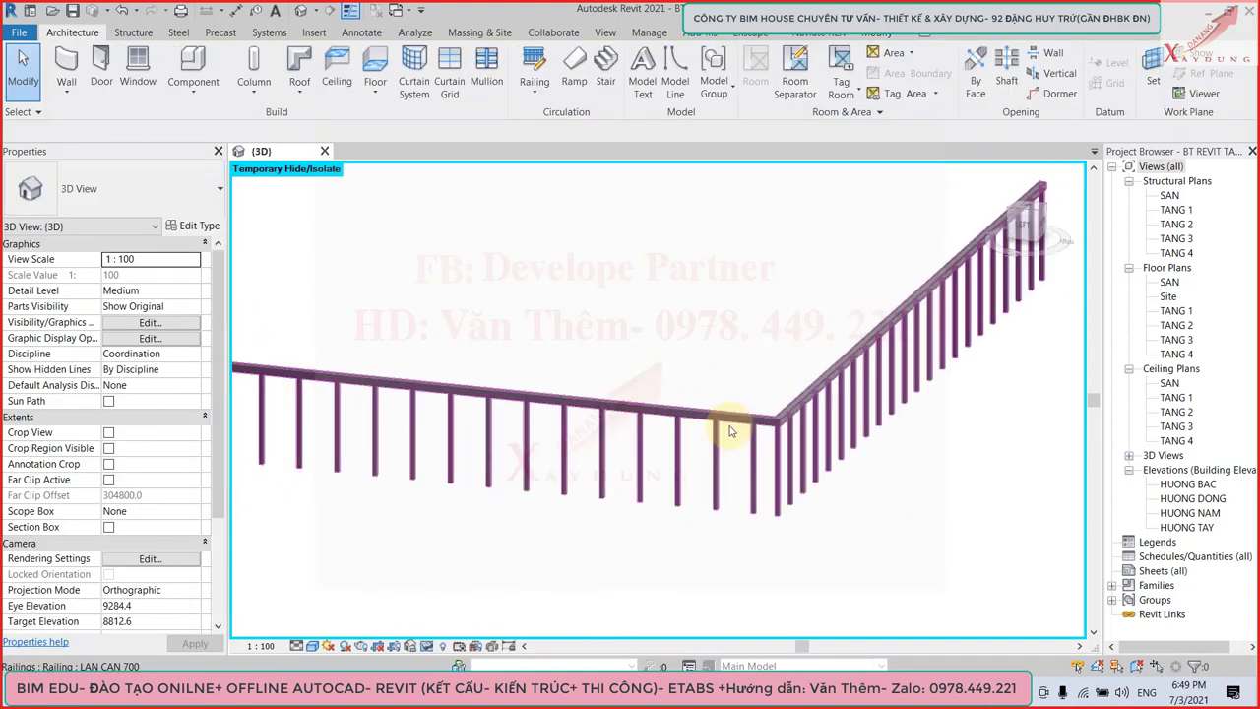
# Orbit and zoom to frame the isolated railing, then select the LAN CAN 700 railing
pyautogui.scroll(-3, 725, 427)
pyautogui.moveTo(482, 411)
pyautogui.keyDown('shift'); pyautogui.mouseDown(button='middle')
pyautogui.moveTo(765, 298)
pyautogui.moveTo(738, 407)
pyautogui.moveTo(727, 534)
pyautogui.moveTo(653, 458)
pyautogui.moveTo(666, 501)
pyautogui.moveTo(715, 528)
pyautogui.mouseUp(button='middle'); pyautogui.keyUp('shift')
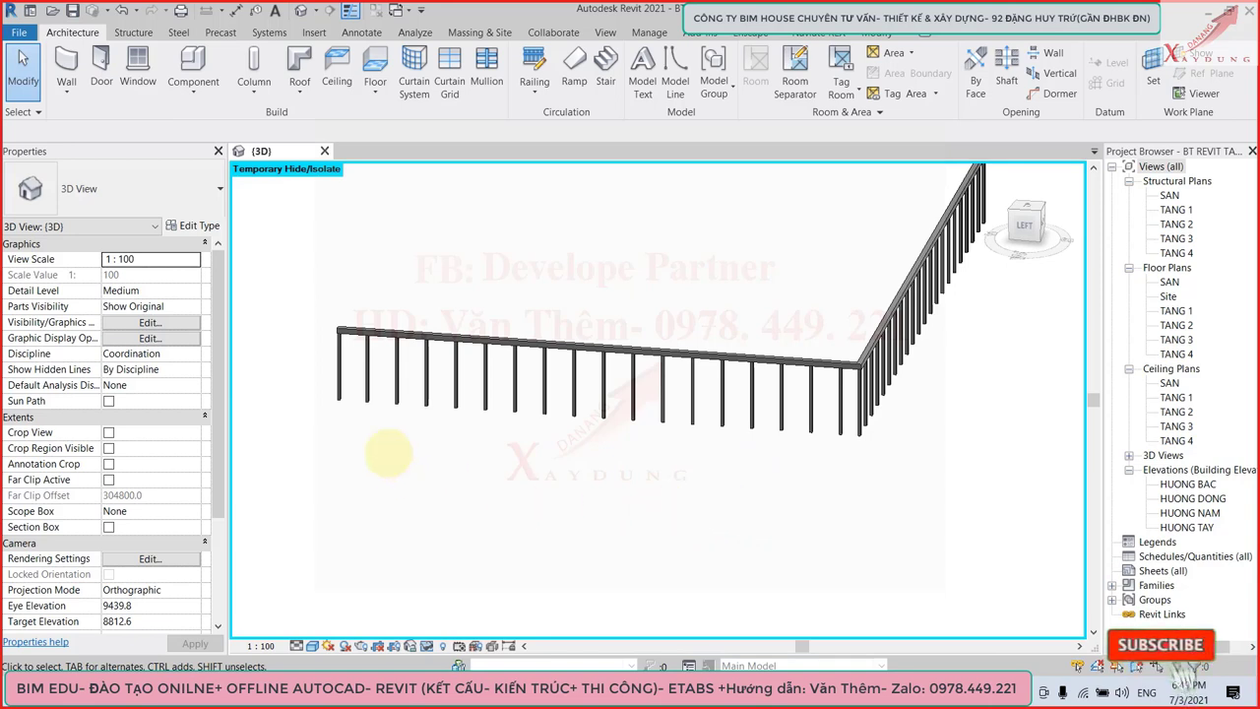
pyautogui.moveTo(340, 335)
pyautogui.mouseDown()
pyautogui.moveTo(342, 436)
pyautogui.moveTo(366, 372)
pyautogui.moveTo(404, 430)
pyautogui.mouseUp()
pyautogui.moveTo(455, 350)
pyautogui.mouseDown()
pyautogui.moveTo(457, 417)
pyautogui.moveTo(483, 408)
pyautogui.mouseUp()
pyautogui.moveTo(515, 356); pyautogui.dragTo(515, 412)
pyautogui.moveTo(544, 386); pyautogui.dragTo(544, 347)
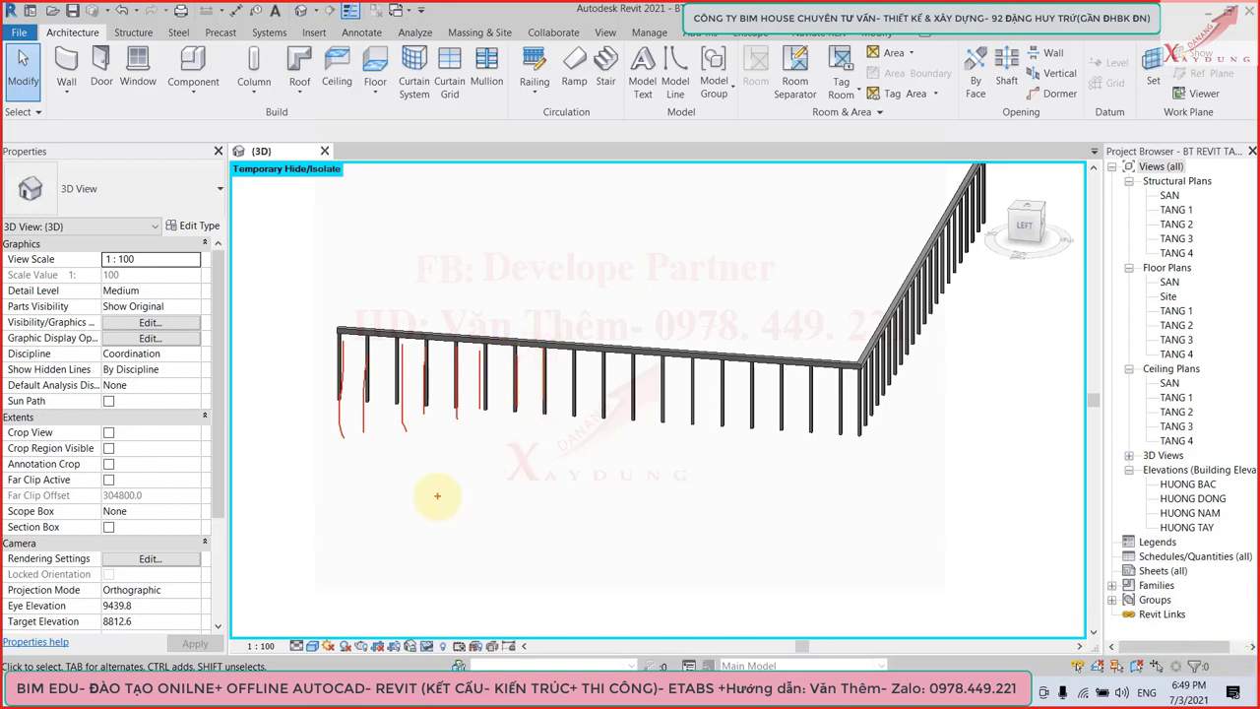
pyautogui.scroll(-3, 520, 433)
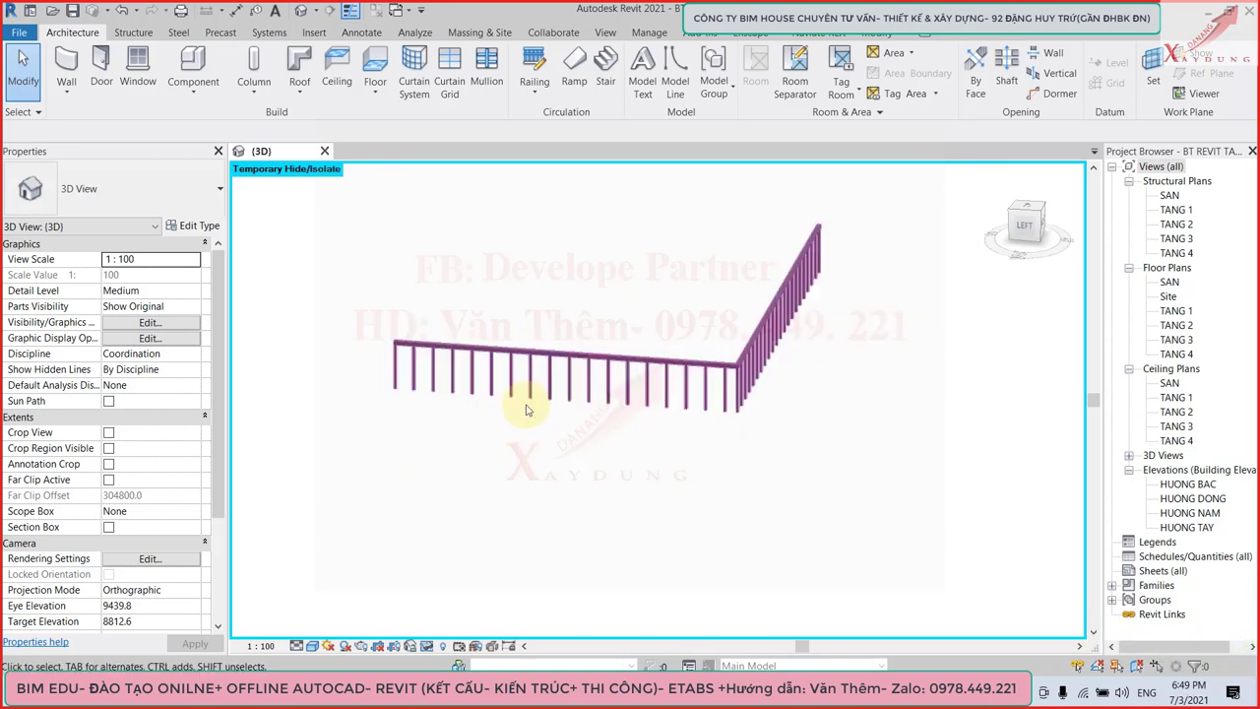
pyautogui.keyDown('shift'); pyautogui.moveTo(526, 410); pyautogui.dragTo(697, 458, button='middle'); pyautogui.keyUp('shift')
pyautogui.scroll(2, 759, 416)
pyautogui.scroll(2, 796, 506)
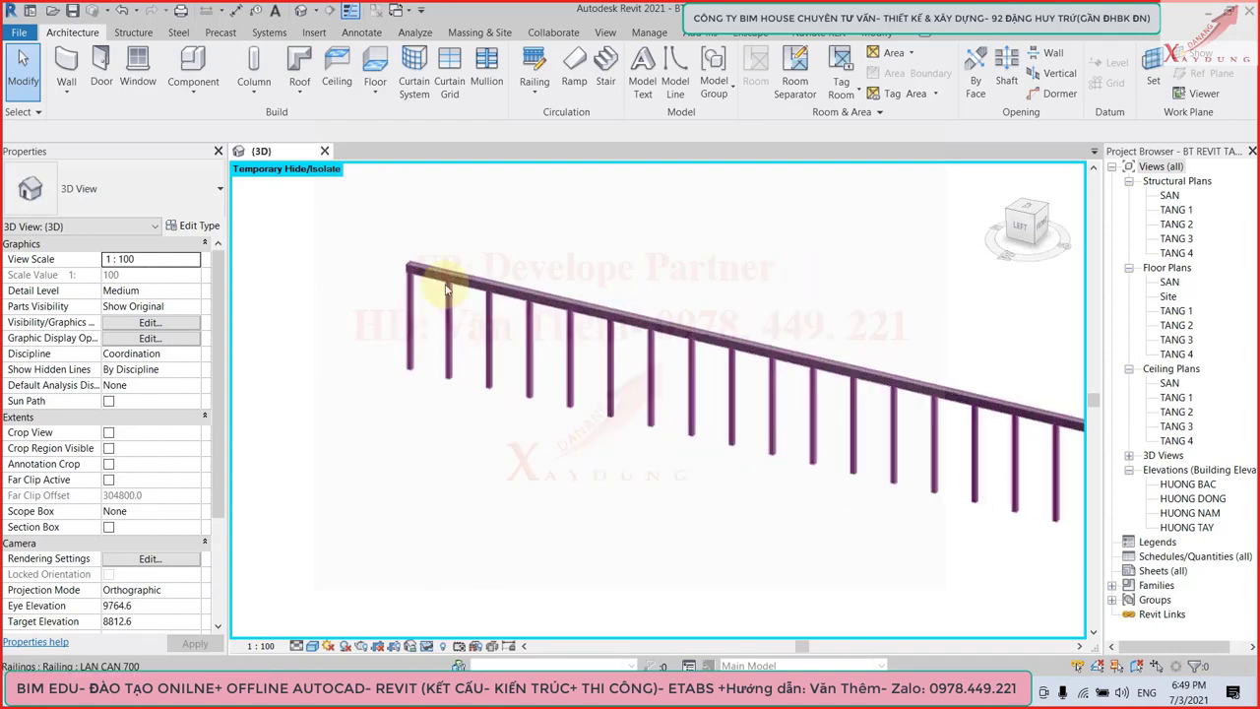
pyautogui.scroll(-2, 450, 325)
pyautogui.scroll(-2, 450, 351)
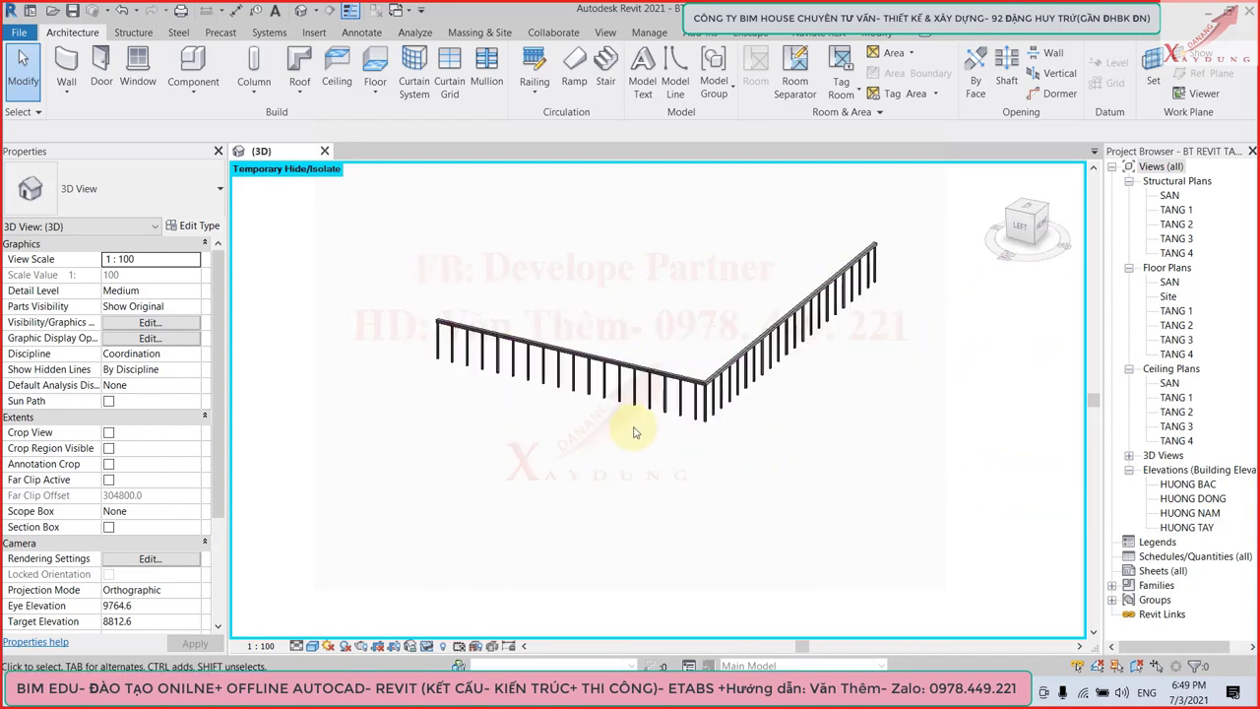
pyautogui.click(658, 365)
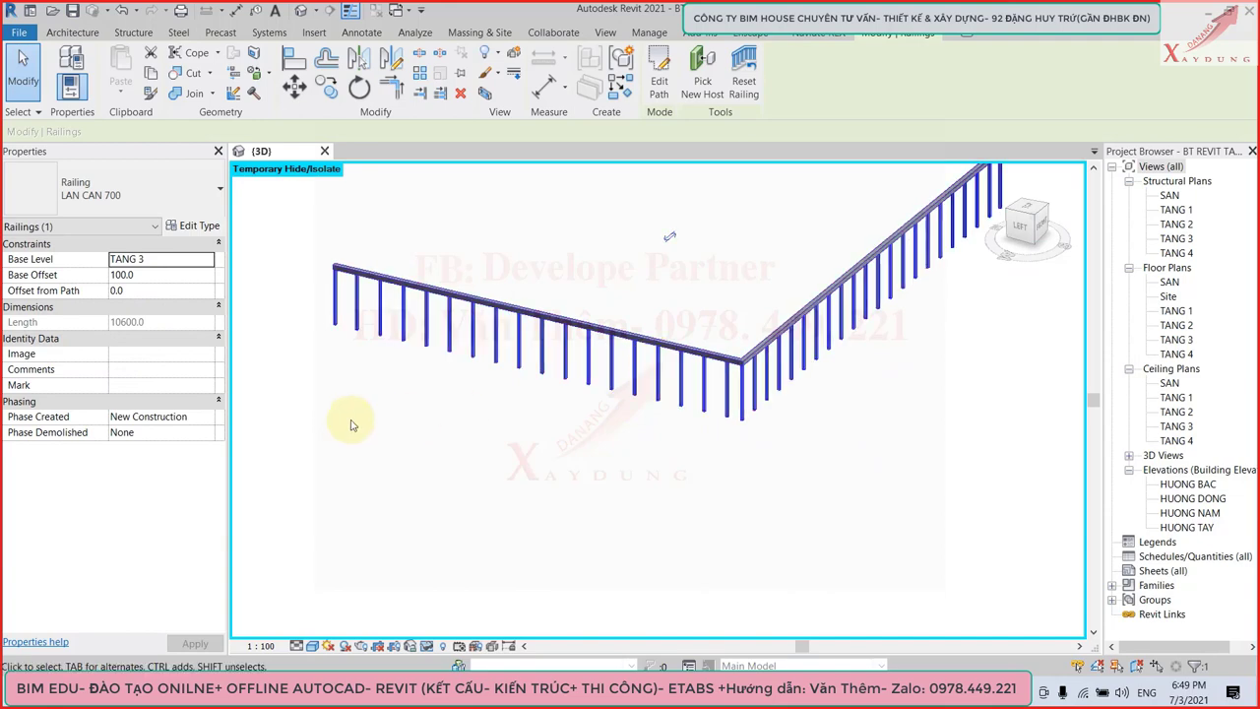
# Review the LAN CAN 700 Type Properties: 700.0 height, Rectangular - 50x50mm top rail
pyautogui.click(197, 226)
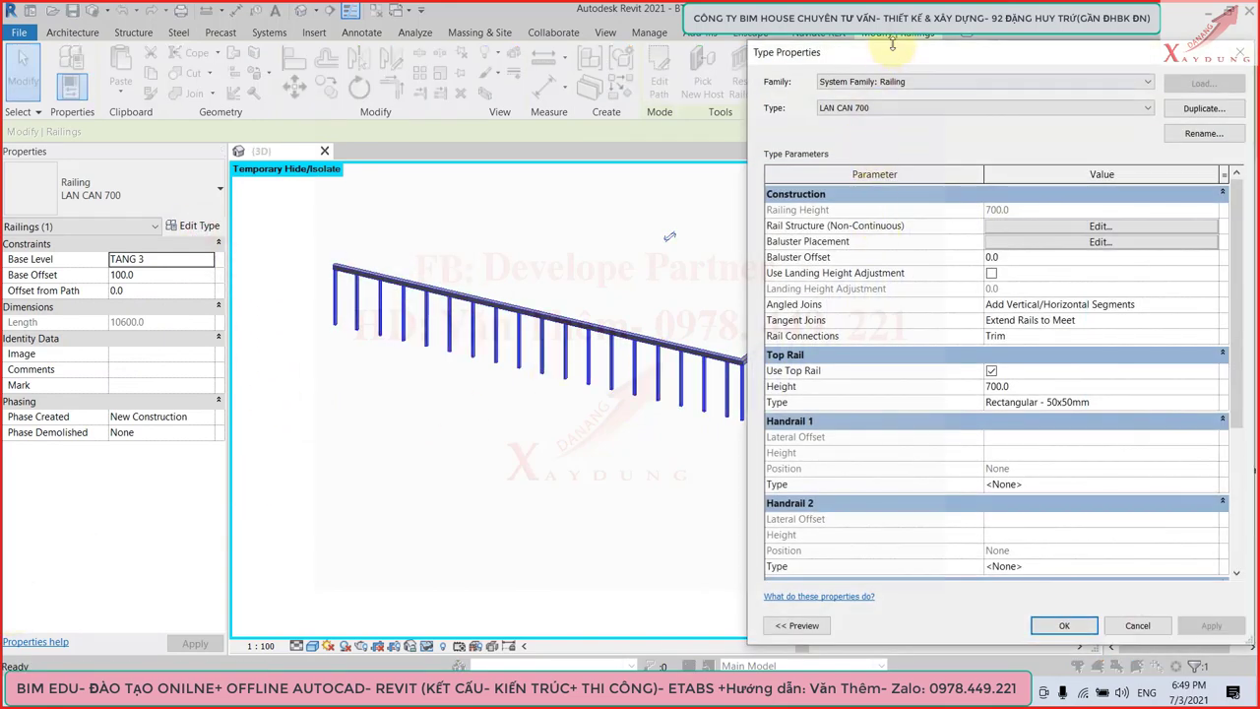
pyautogui.moveTo(892, 44)
pyautogui.mouseDown()
pyautogui.moveTo(892, 56)
pyautogui.moveTo(620, 56)
pyautogui.mouseUp()
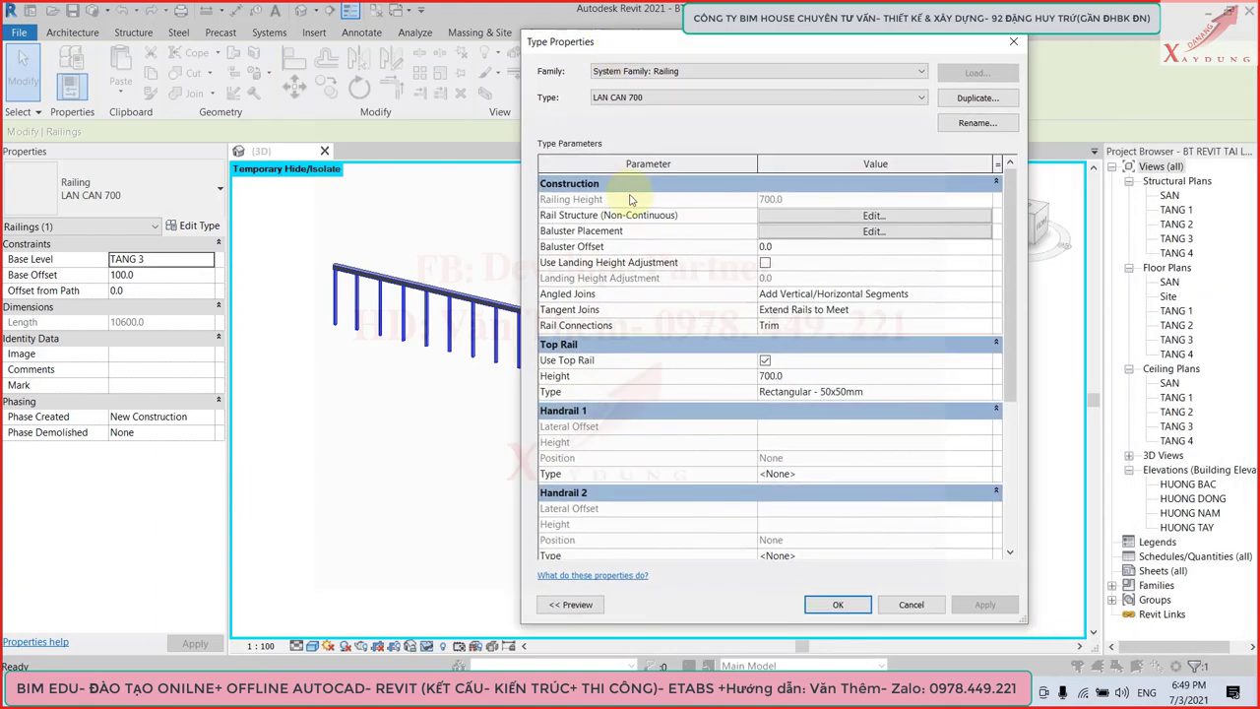
pyautogui.moveTo(396, 315); pyautogui.dragTo(334, 311)
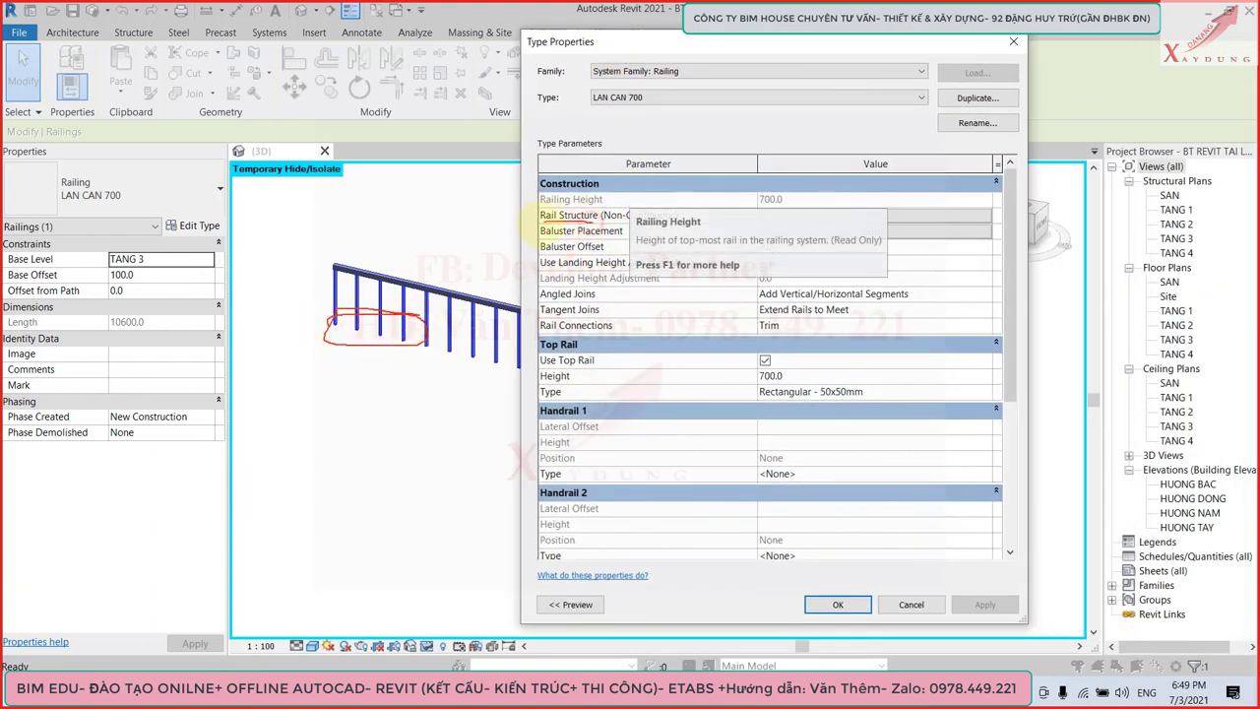
pyautogui.press('Escape')
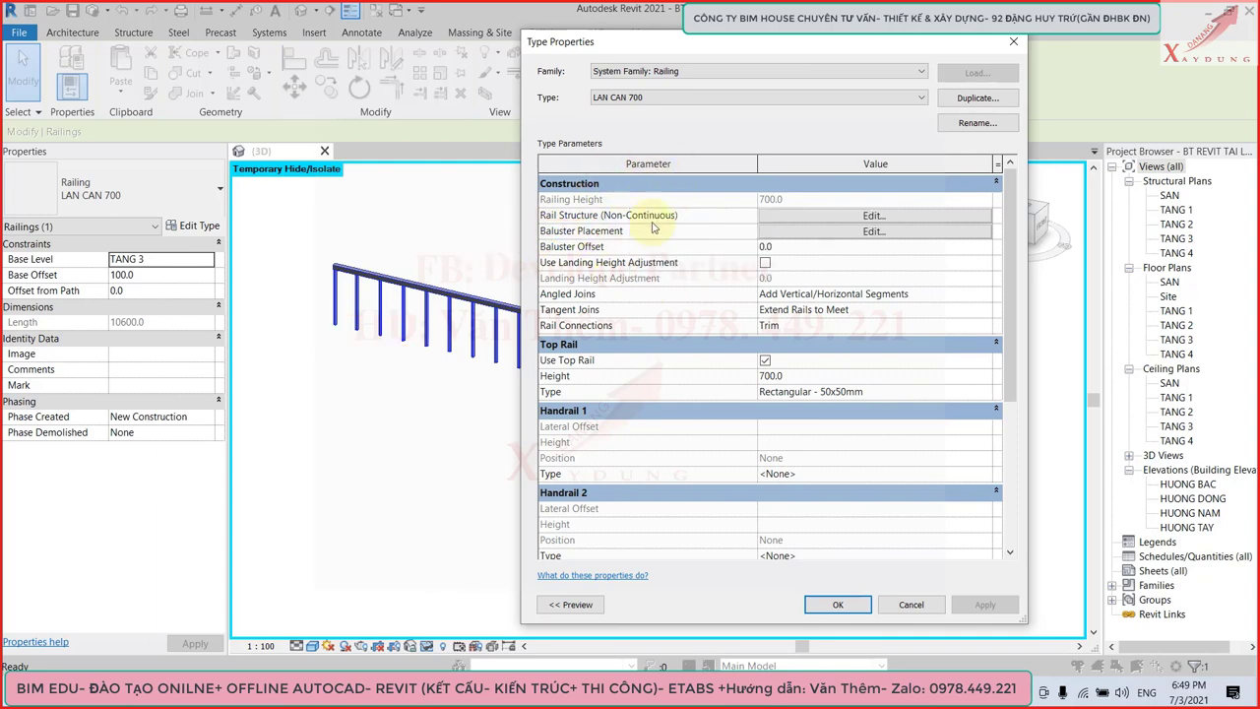
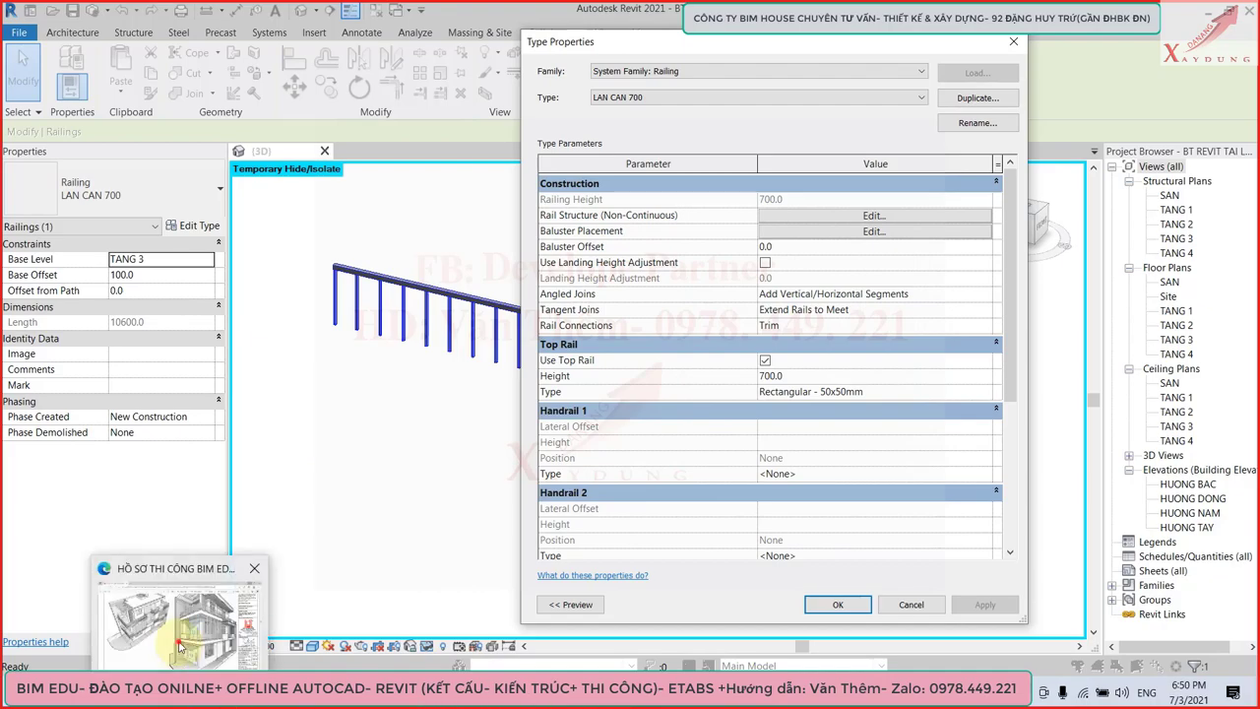
# Bring up the TẦNG 2 railing on the B-A elevation in the Edge PDF
pyautogui.click(168, 630)
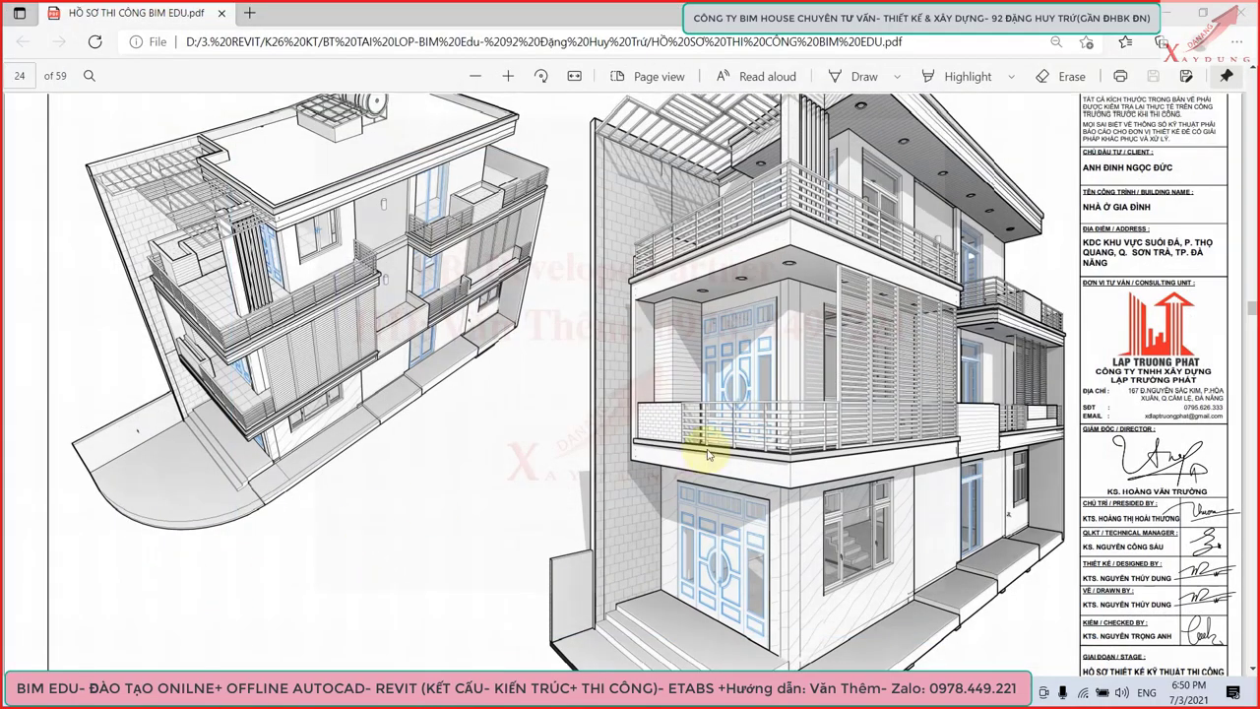
pyautogui.scroll(10, 730, 397)
pyautogui.scroll(2, 731, 396)
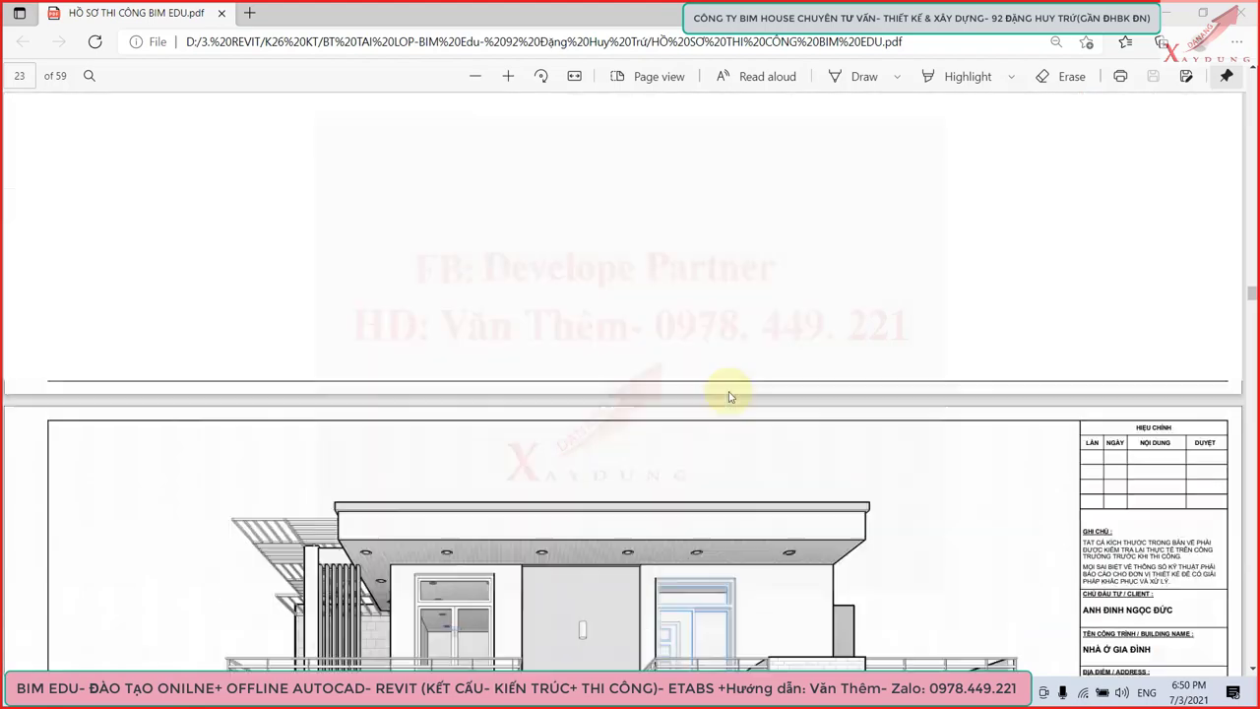
pyautogui.scroll(5, 731, 396)
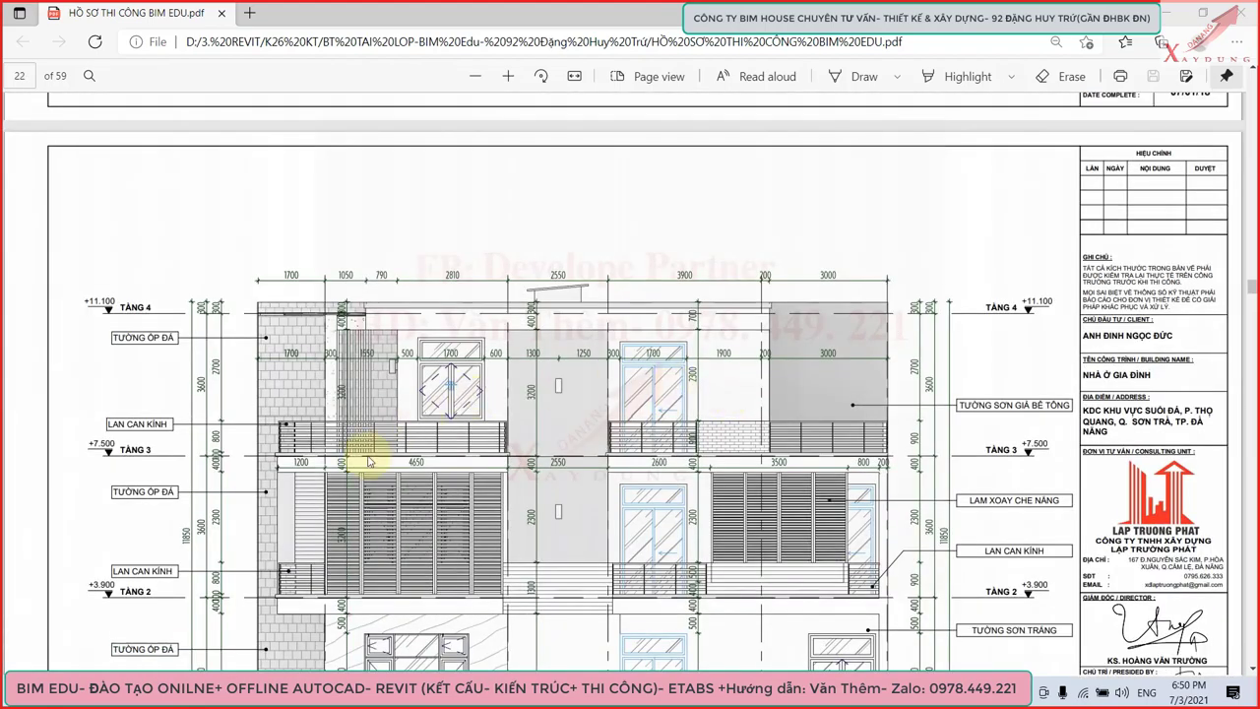
pyautogui.keyDown('ctrl'); pyautogui.scroll(1, 369, 460); pyautogui.keyUp('ctrl')
pyautogui.keyDown('ctrl'); pyautogui.scroll(2, 394, 444); pyautogui.keyUp('ctrl')
pyautogui.keyDown('ctrl'); pyautogui.scroll(1, 435, 423); pyautogui.keyUp('ctrl')
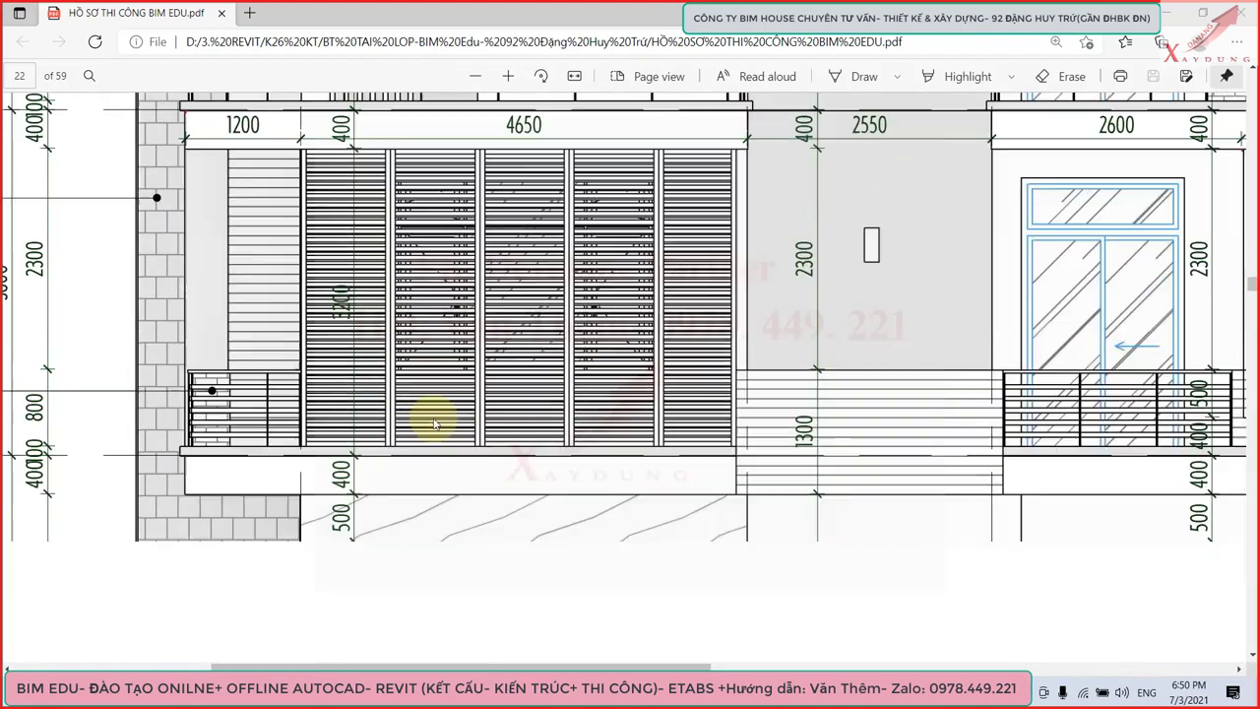
pyautogui.keyDown('ctrl'); pyautogui.scroll(-2, 434, 423); pyautogui.keyUp('ctrl')
pyautogui.keyDown('ctrl'); pyautogui.scroll(-2, 434, 424); pyautogui.keyUp('ctrl')
pyautogui.keyDown('ctrl'); pyautogui.scroll(2, 435, 419); pyautogui.keyUp('ctrl')
pyautogui.scroll(3, 436, 414)
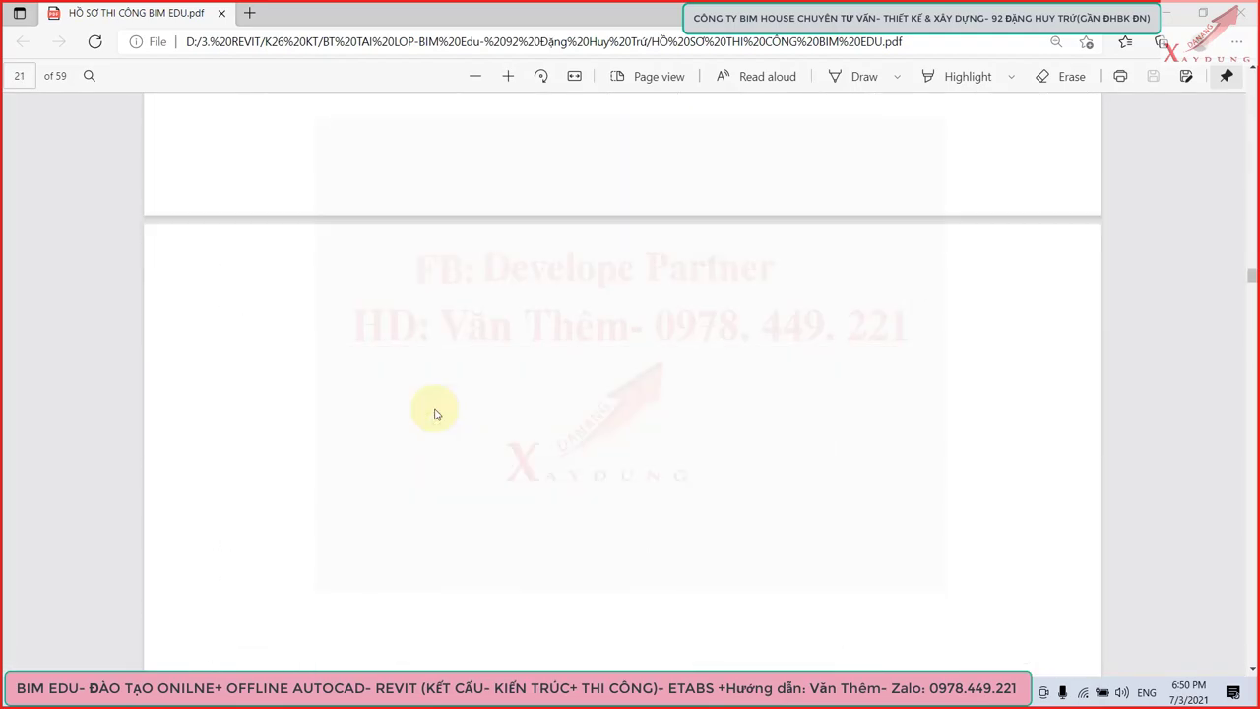
pyautogui.scroll(3, 436, 413)
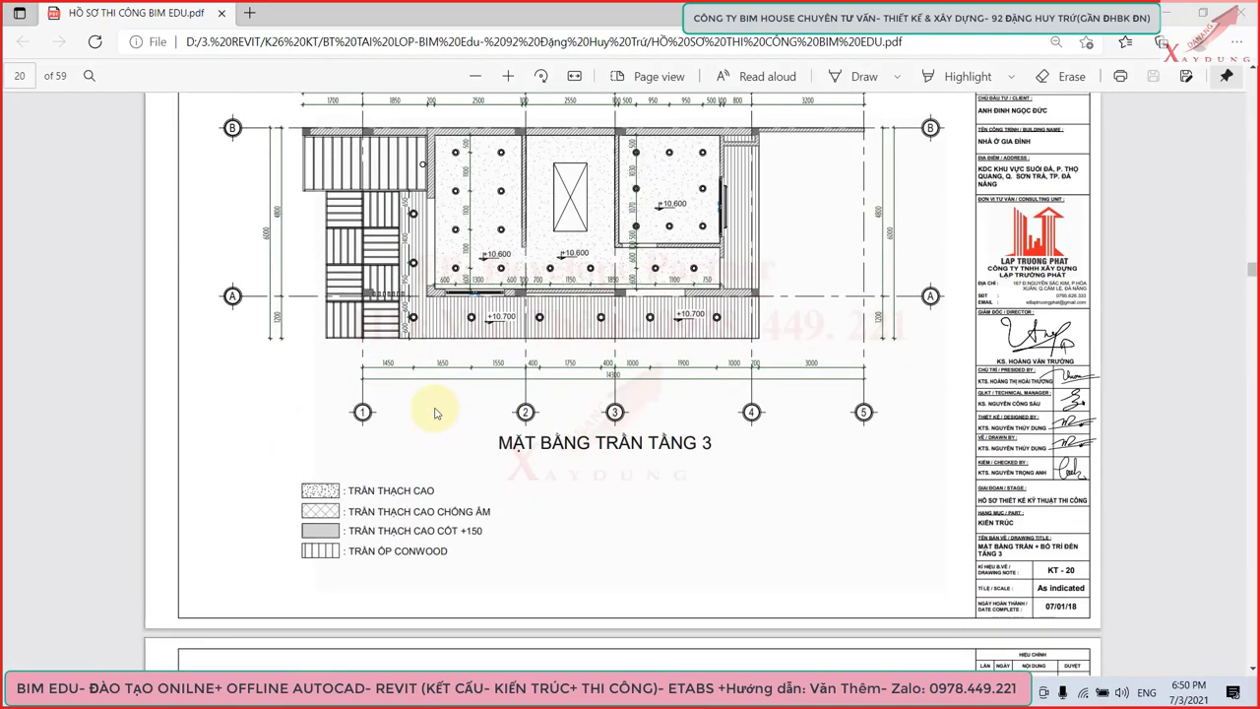
pyautogui.scroll(-10, 436, 413)
pyautogui.scroll(-5, 436, 414)
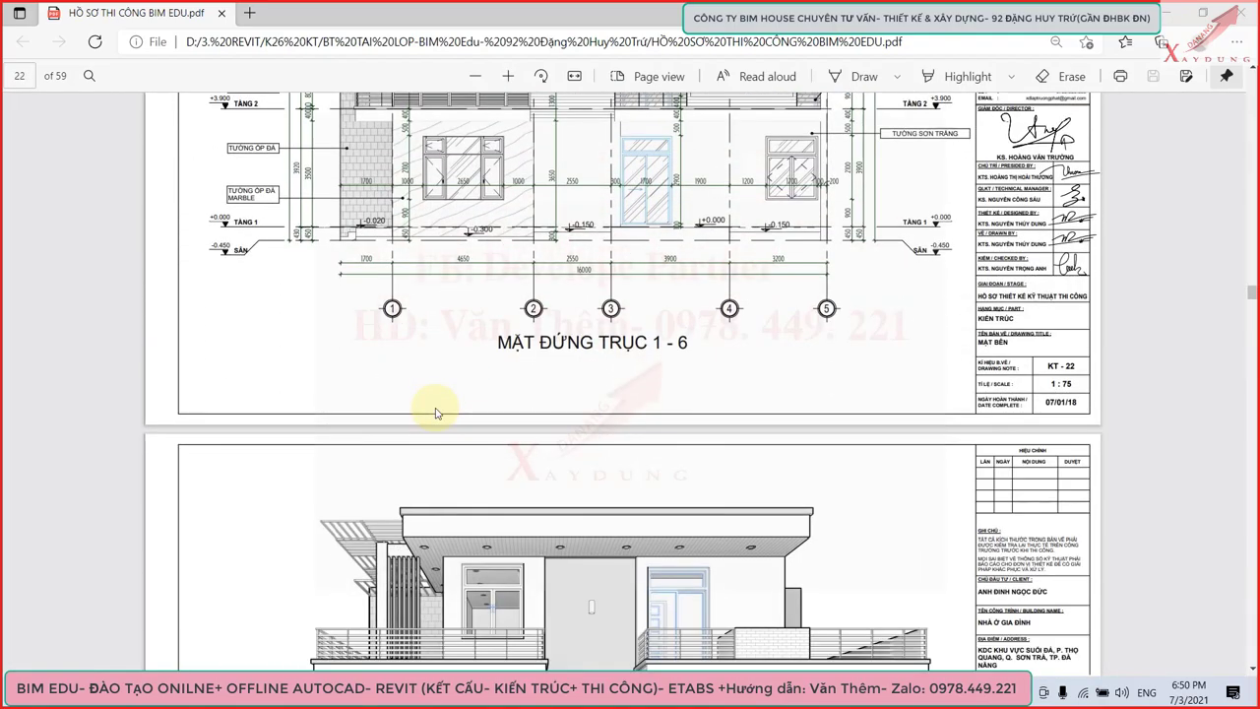
pyautogui.scroll(6, 437, 413)
pyautogui.scroll(3, 436, 414)
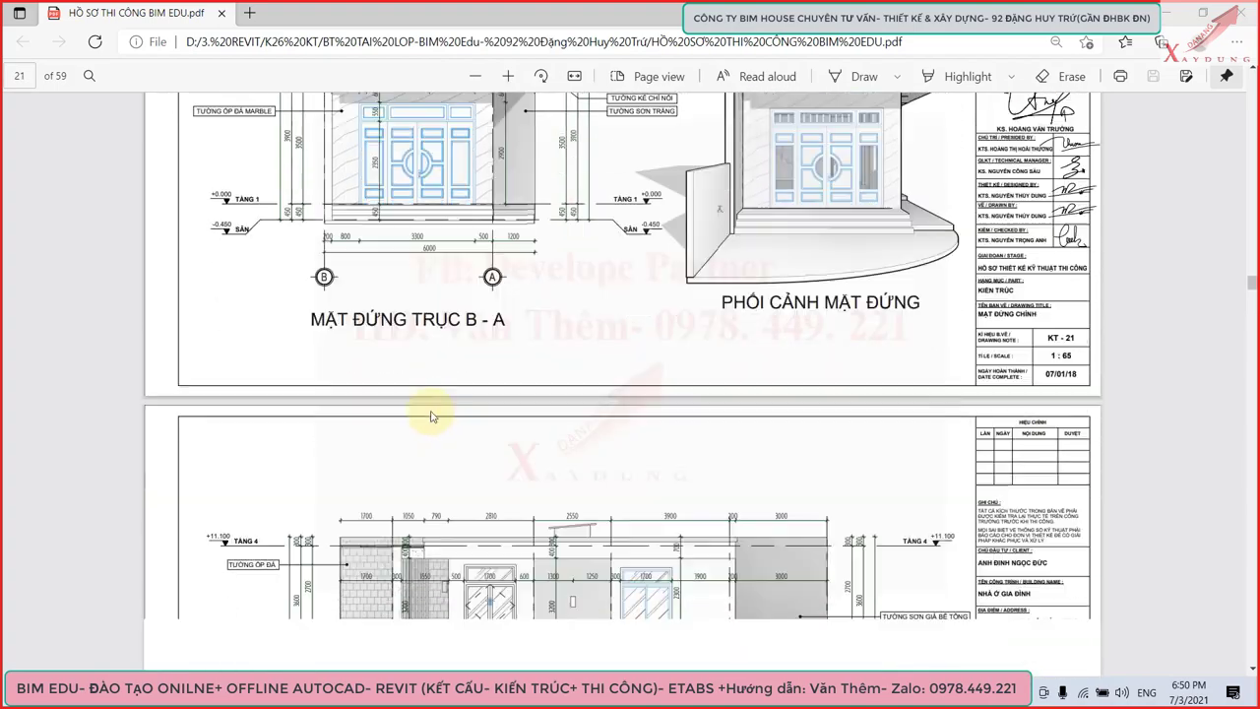
pyautogui.scroll(-1, 591, 411)
pyautogui.scroll(1, 809, 308)
pyautogui.scroll(2, 640, 315)
pyautogui.keyDown('ctrl'); pyautogui.scroll(3, 463, 332); pyautogui.keyUp('ctrl')
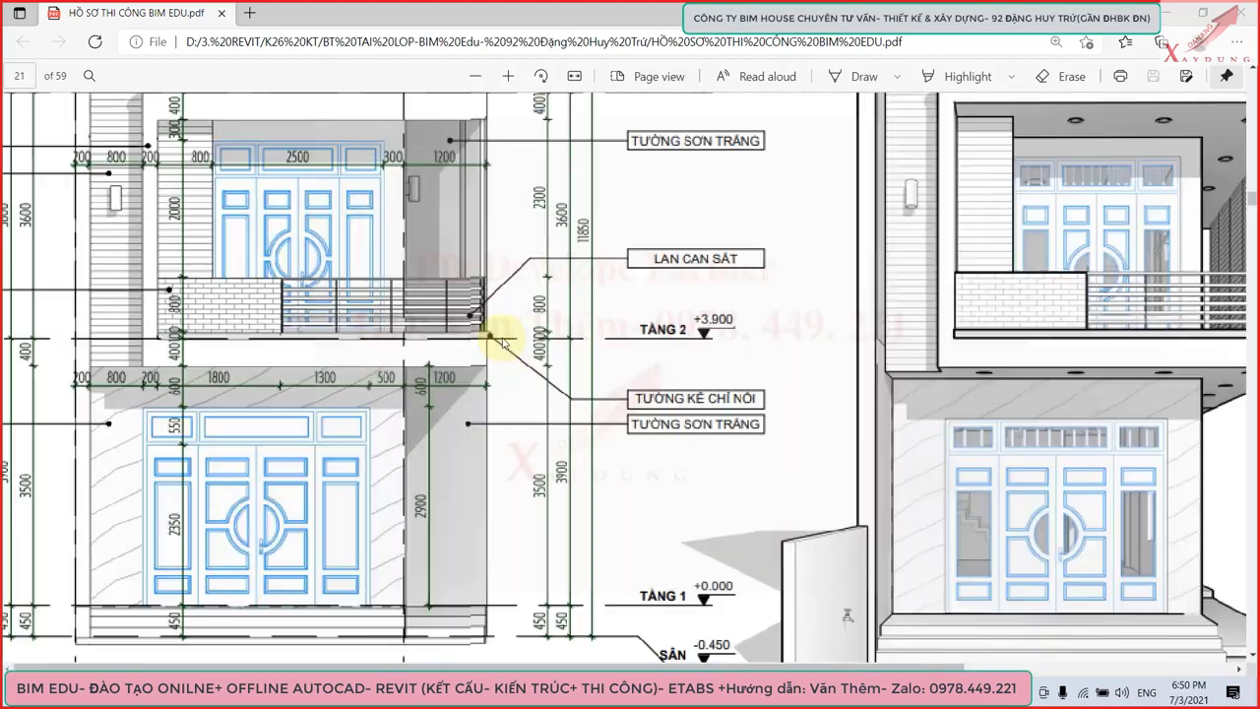
pyautogui.keyDown('ctrl'); pyautogui.scroll(2, 445, 332); pyautogui.keyUp('ctrl')
pyautogui.keyDown('ctrl'); pyautogui.scroll(1, 307, 392); pyautogui.keyUp('ctrl')
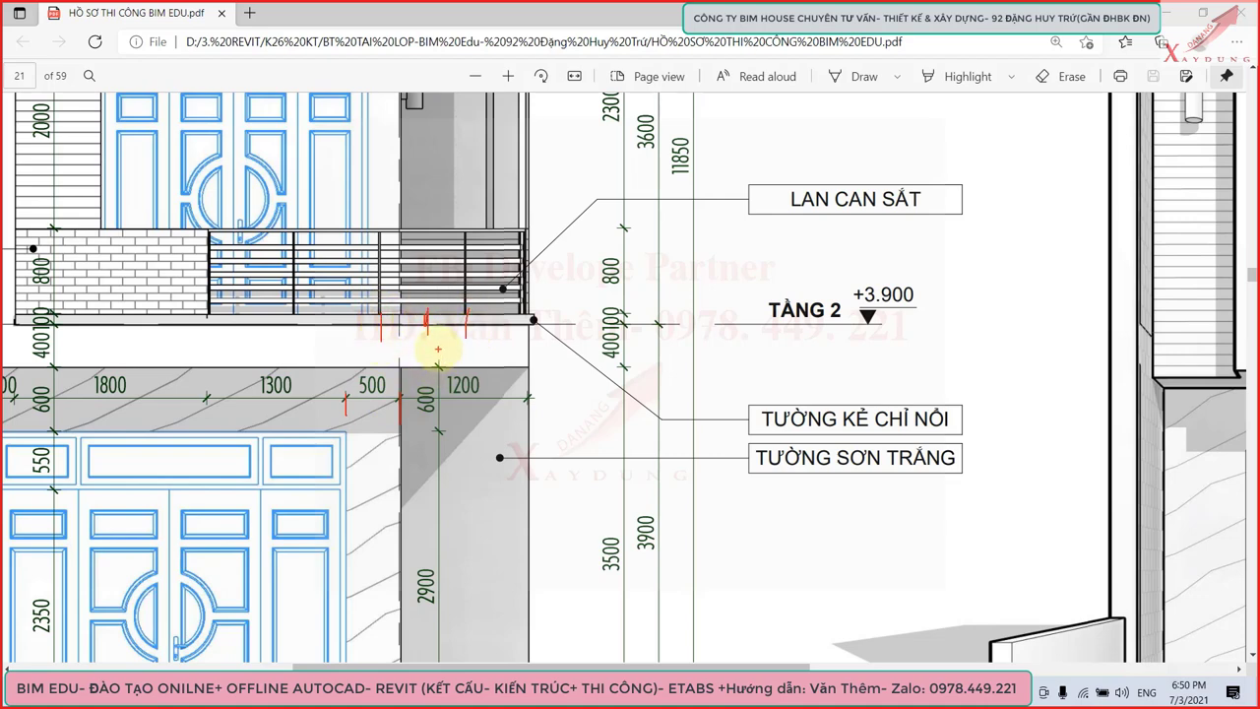
# Mark two neighbouring railing posts in red on the elevation
pyautogui.moveTo(379, 233); pyautogui.dragTo(379, 310)
pyautogui.moveTo(465, 233); pyautogui.dragTo(466, 310)
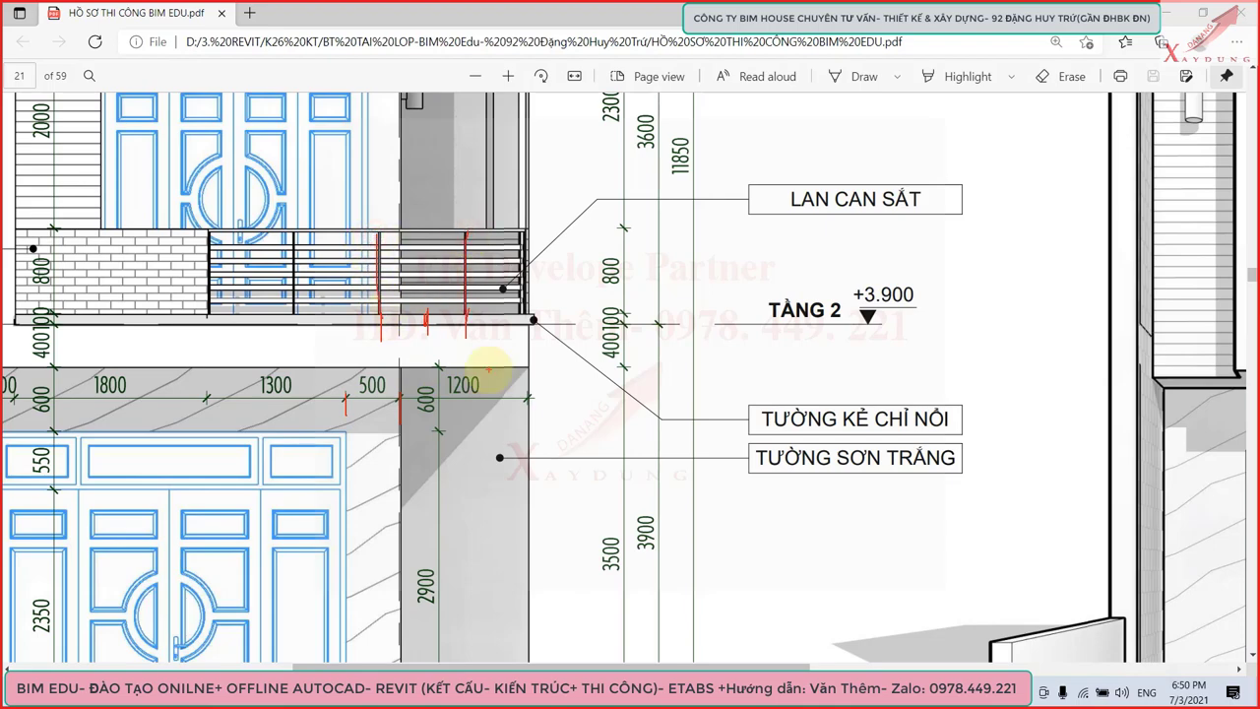
pyautogui.scroll(-4, 675, 394)
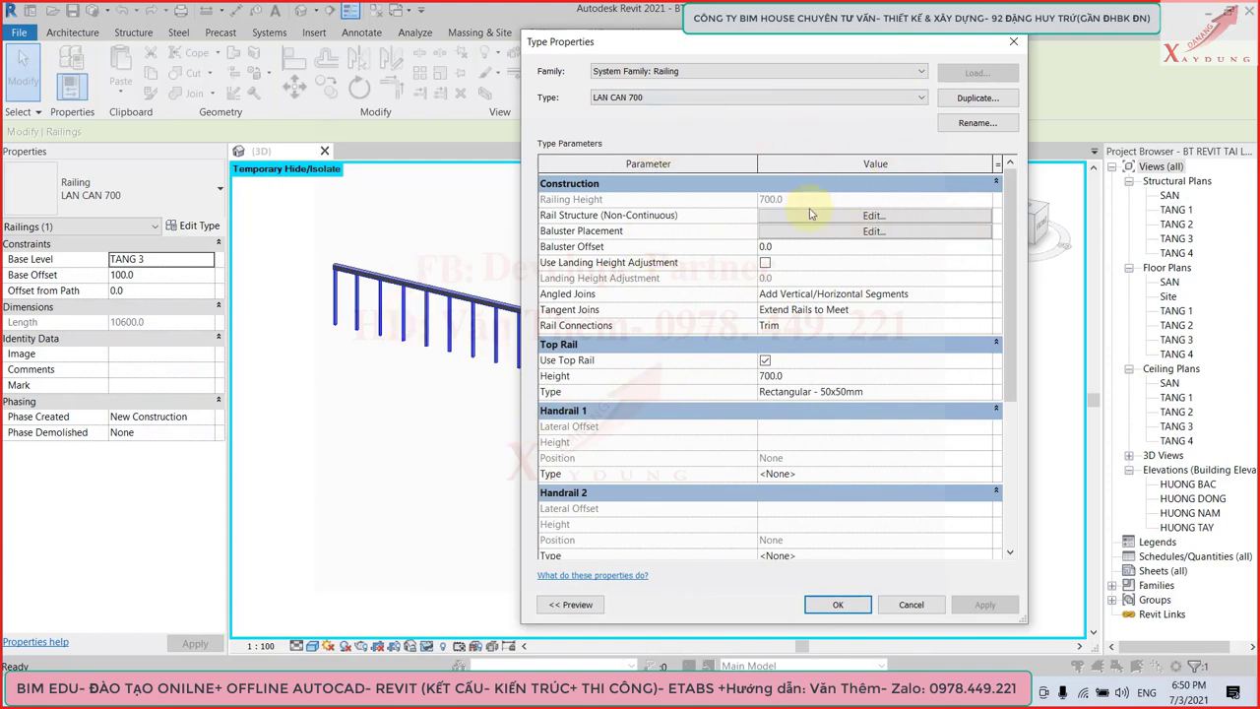
# Change the Regular baluster's Dist. from previous from 275.0 to 800.0 and confirm both dialogs
pyautogui.click(794, 232)
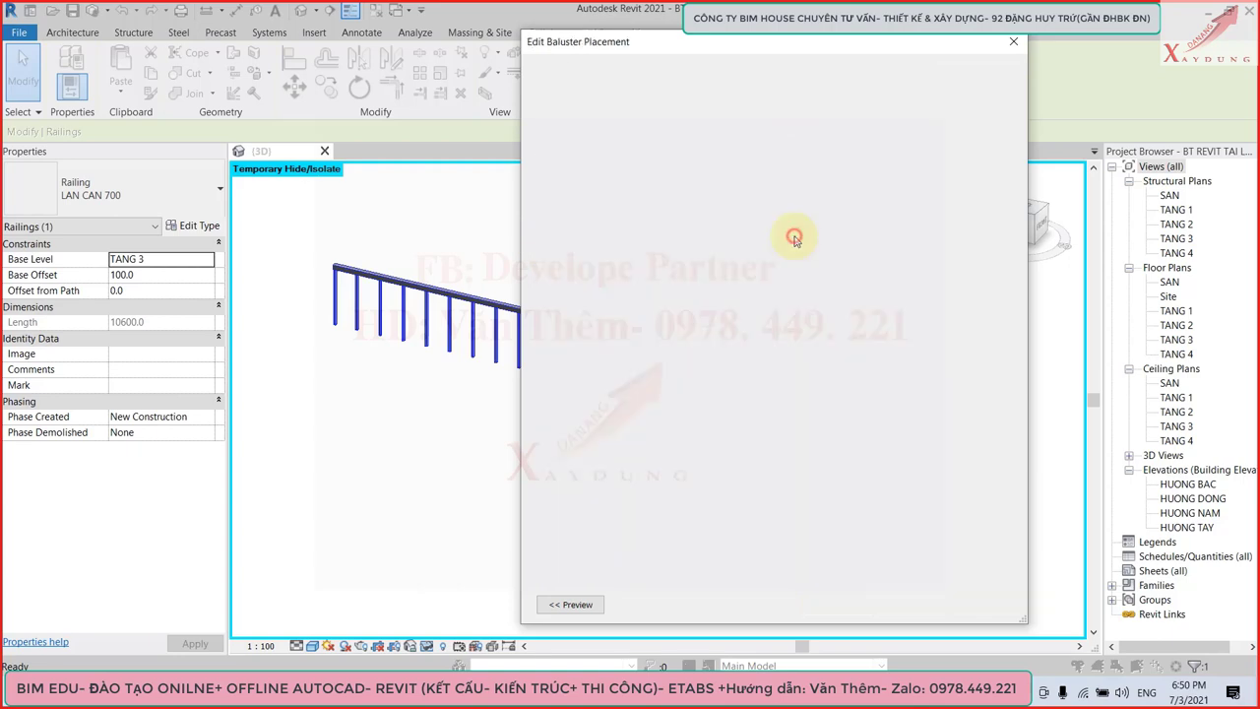
pyautogui.moveTo(745, 99); pyautogui.dragTo(764, 63)
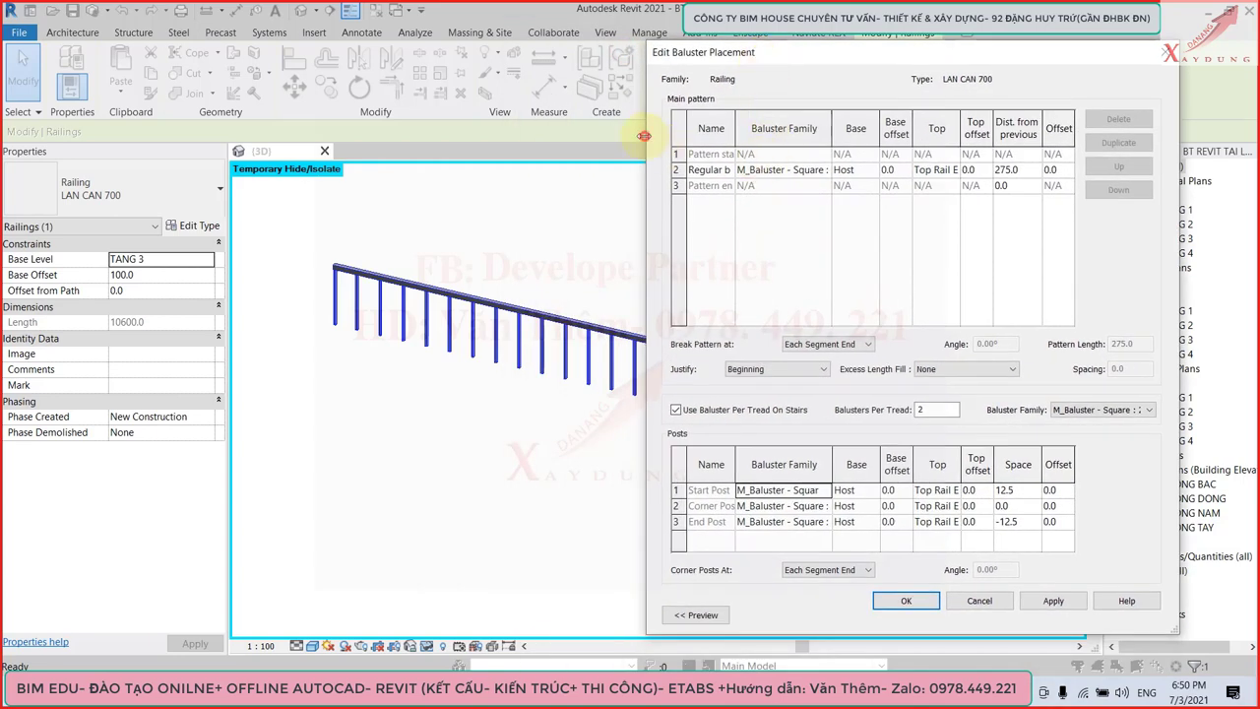
pyautogui.moveTo(643, 135); pyautogui.dragTo(399, 135)
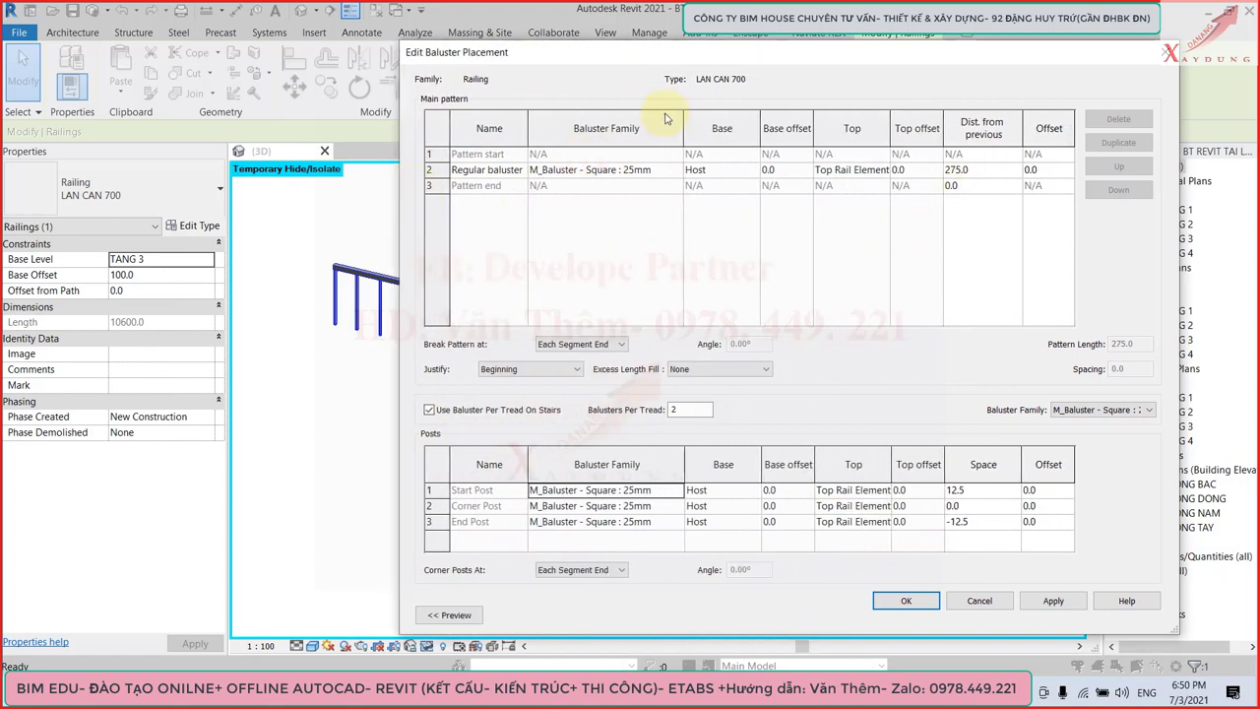
pyautogui.moveTo(682, 113); pyautogui.dragTo(640, 113)
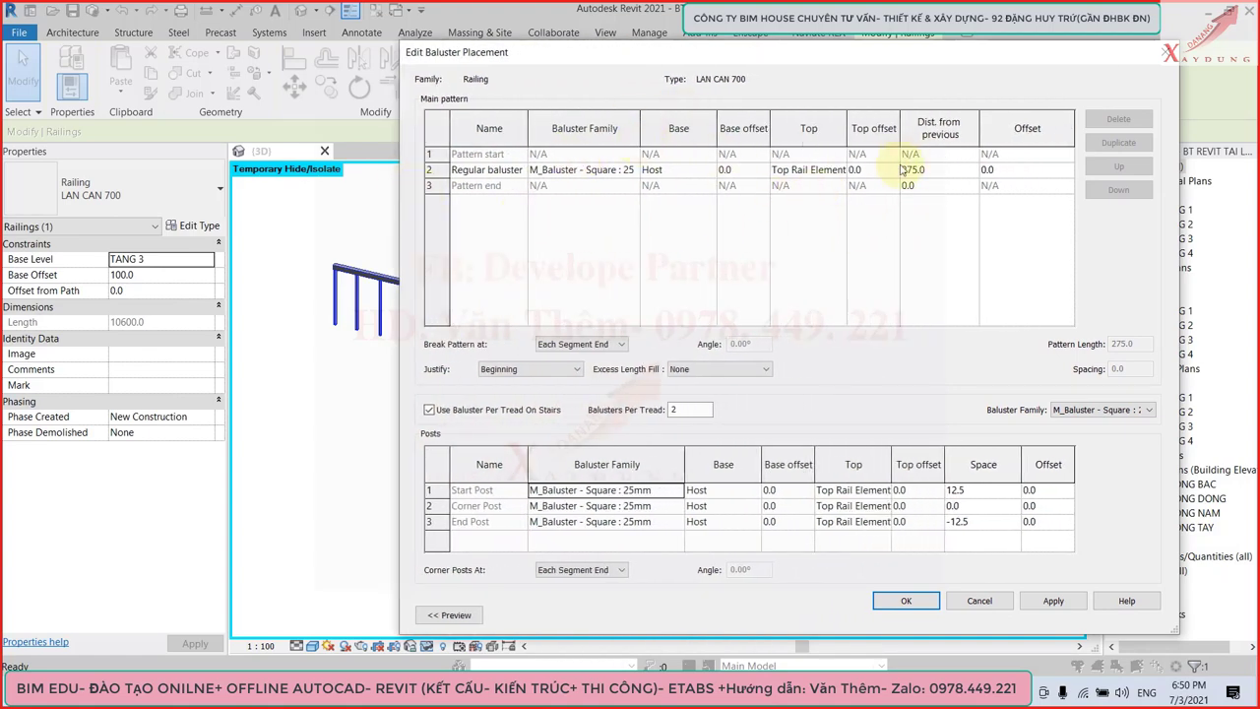
pyautogui.click(943, 174)
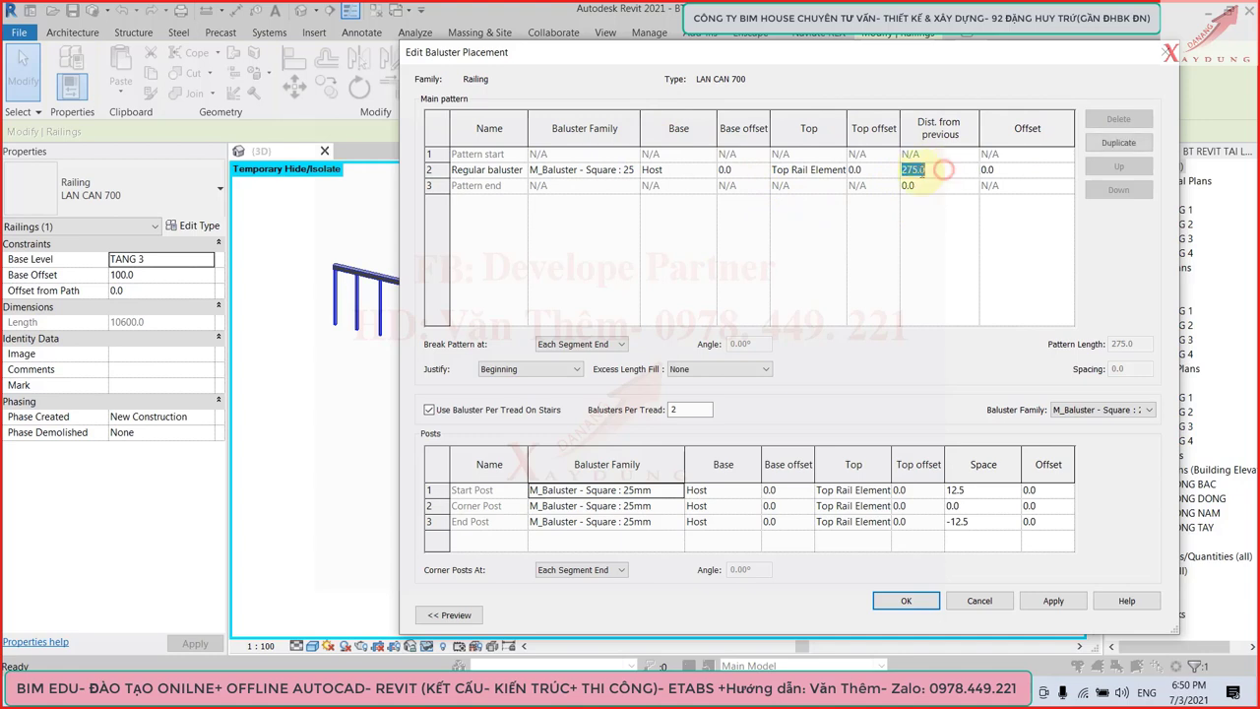
pyautogui.click(937, 169)
pyautogui.write('800')
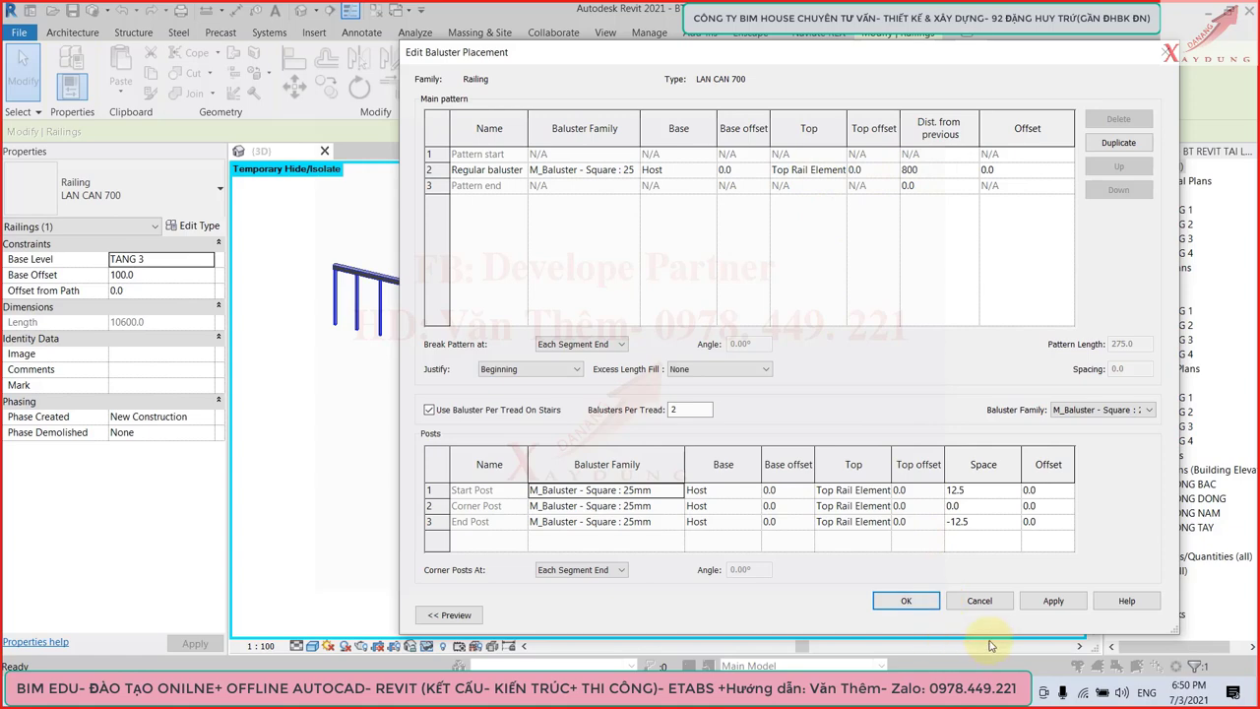
pyautogui.click(1051, 601)
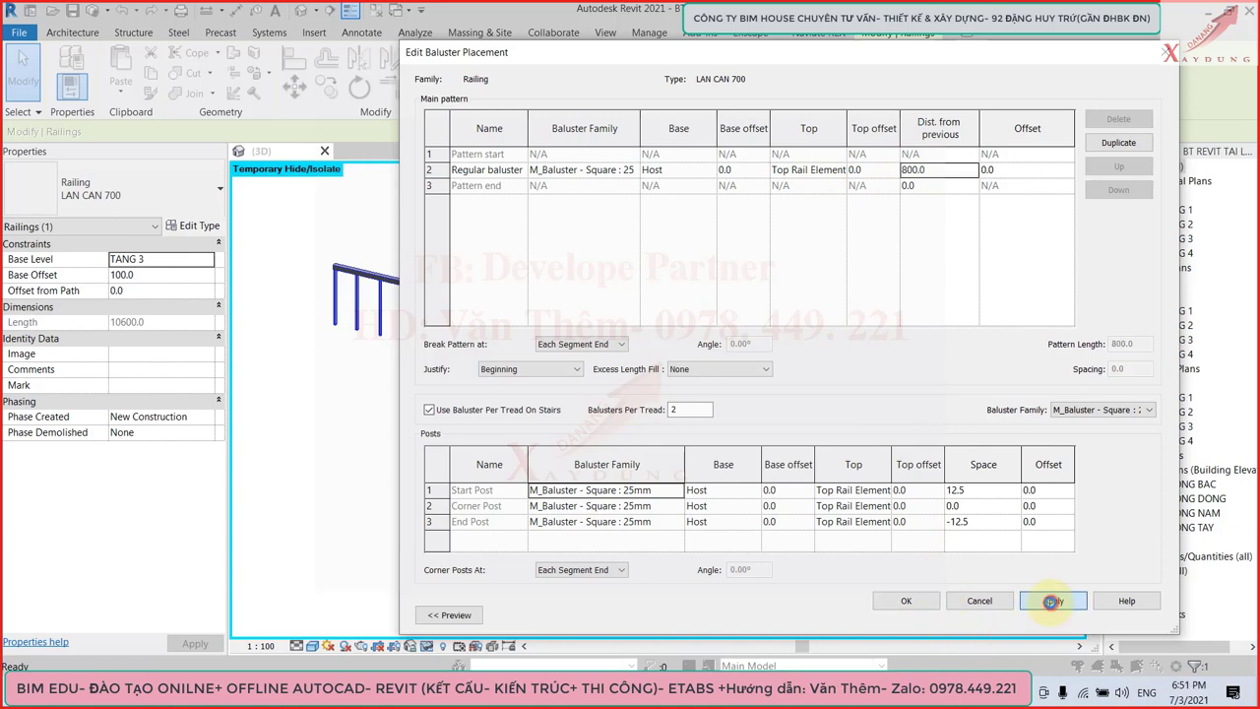
pyautogui.click(901, 601)
pyautogui.click(871, 607)
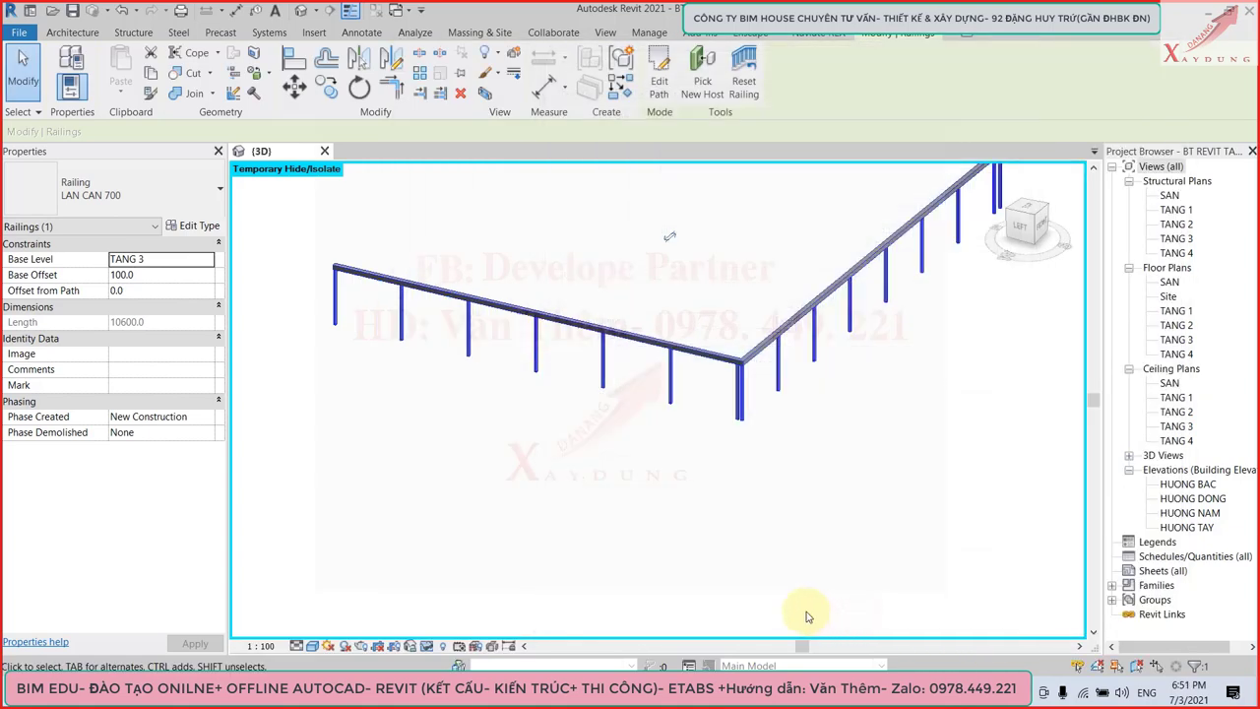
# Reset Temporary Hide/Isolate to restore the building and orbit to the balcony railing
pyautogui.moveTo(770, 507)
pyautogui.keyDown('shift'); pyautogui.mouseDown(button='middle')
pyautogui.moveTo(900, 483)
pyautogui.moveTo(676, 552)
pyautogui.mouseUp(button='middle'); pyautogui.keyUp('shift')
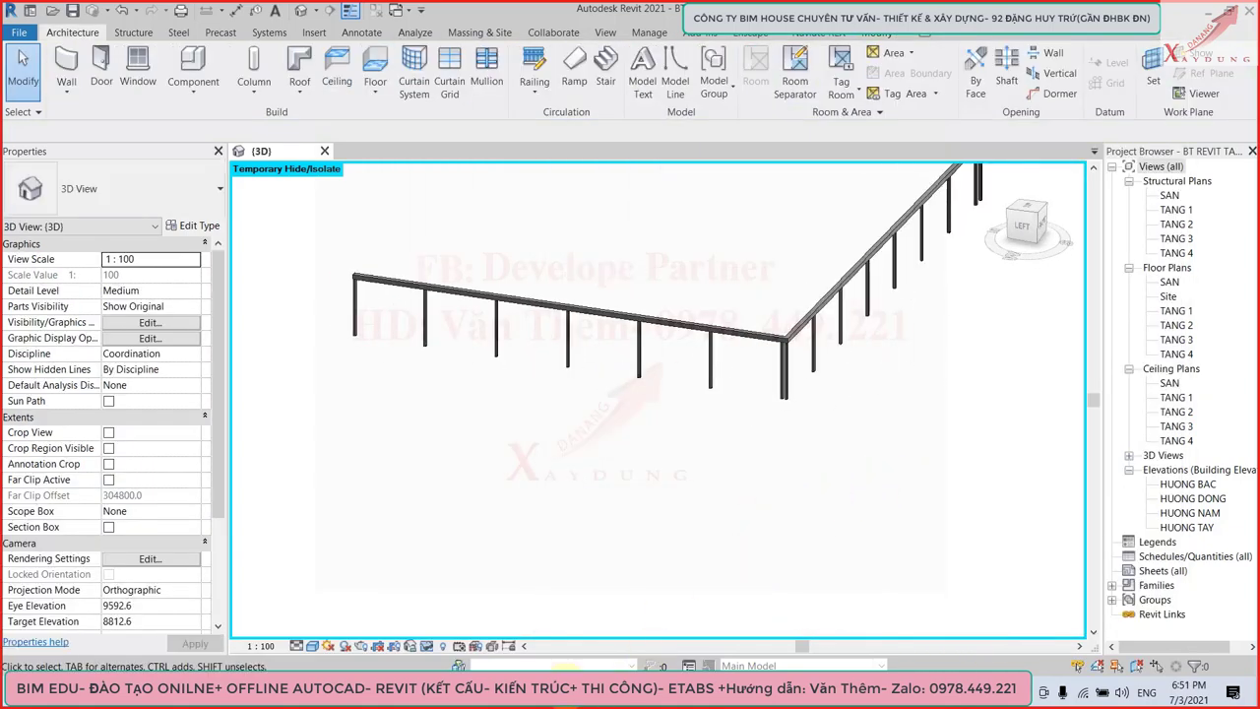
pyautogui.scroll(-2, 555, 443)
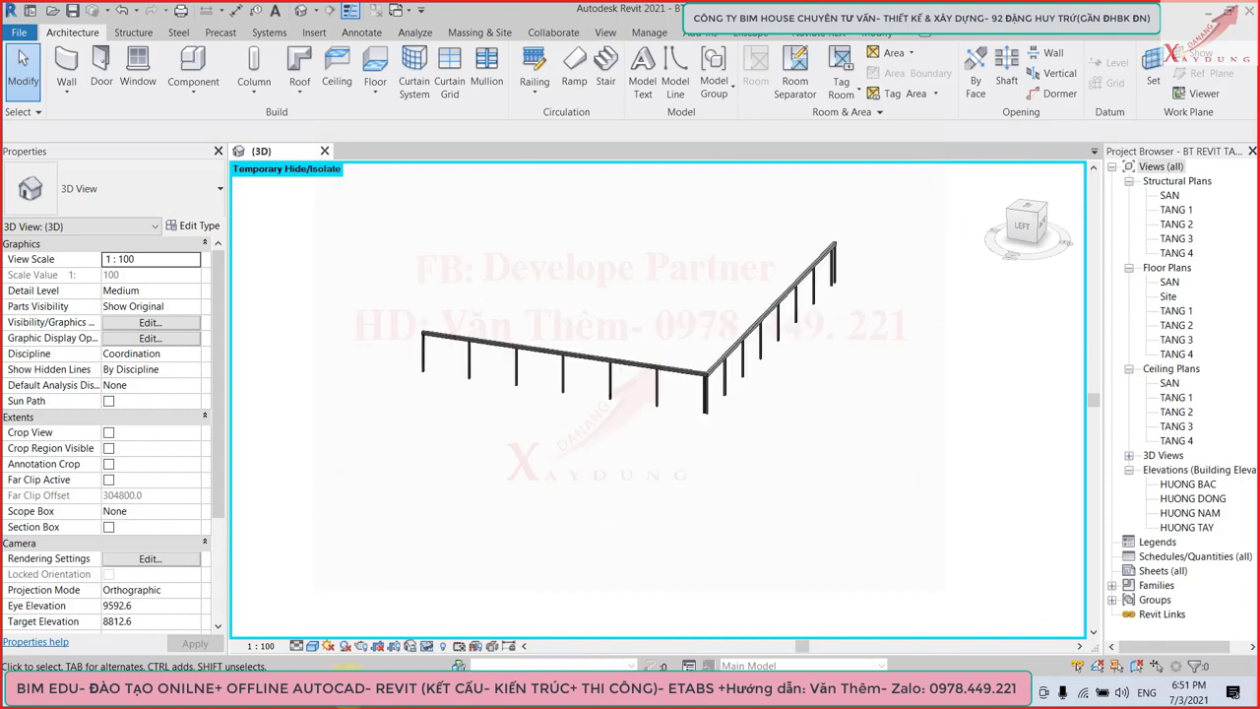
pyautogui.click(427, 646)
pyautogui.click(443, 630)
pyautogui.scroll(3, 675, 521)
pyautogui.scroll(2, 816, 534)
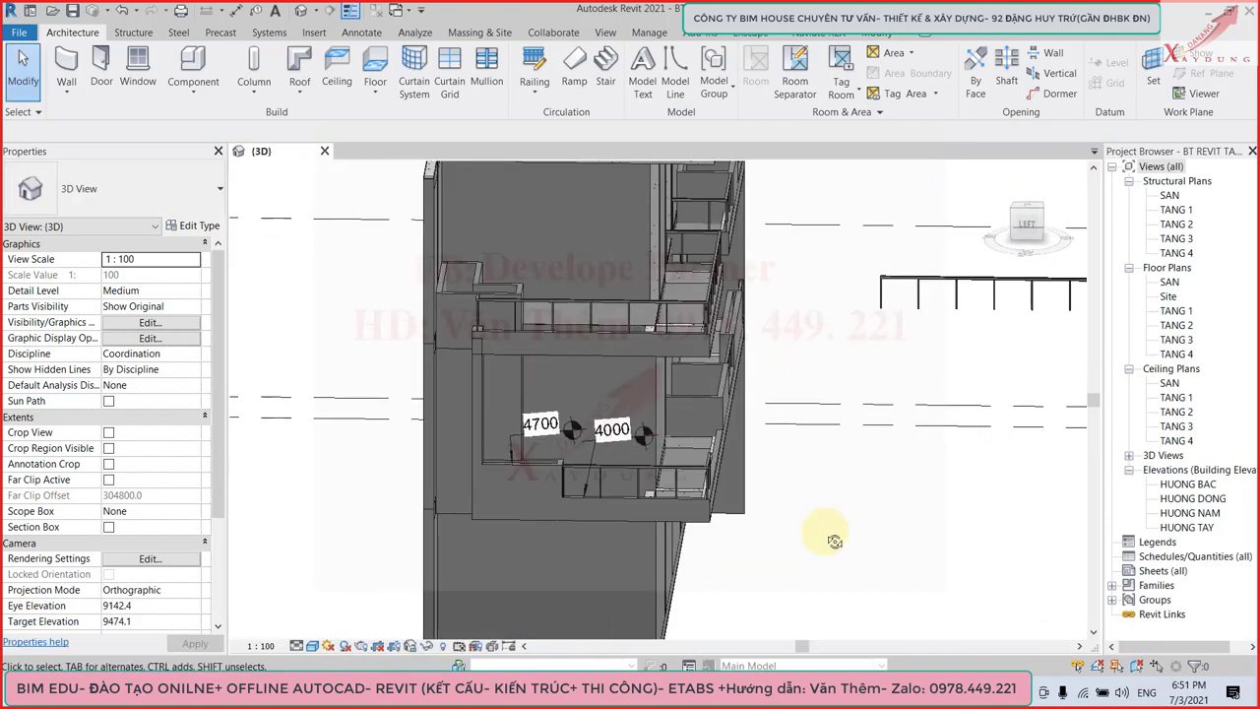
pyautogui.moveTo(679, 393)
pyautogui.keyDown('shift'); pyautogui.mouseDown(button='middle')
pyautogui.moveTo(639, 416)
pyautogui.moveTo(651, 408)
pyautogui.moveTo(808, 492)
pyautogui.mouseUp(button='middle'); pyautogui.keyUp('shift')
pyautogui.scroll(2, 599, 318)
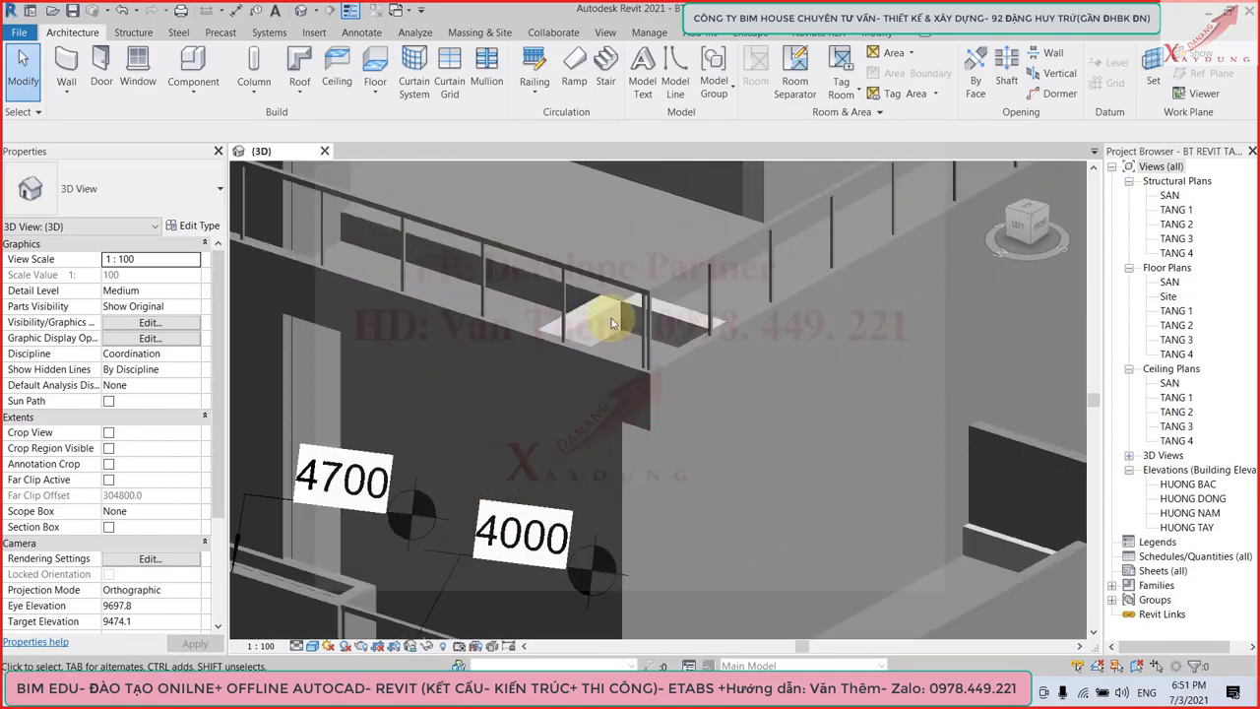
pyautogui.scroll(2, 650, 291)
pyautogui.scroll(-3, 650, 291)
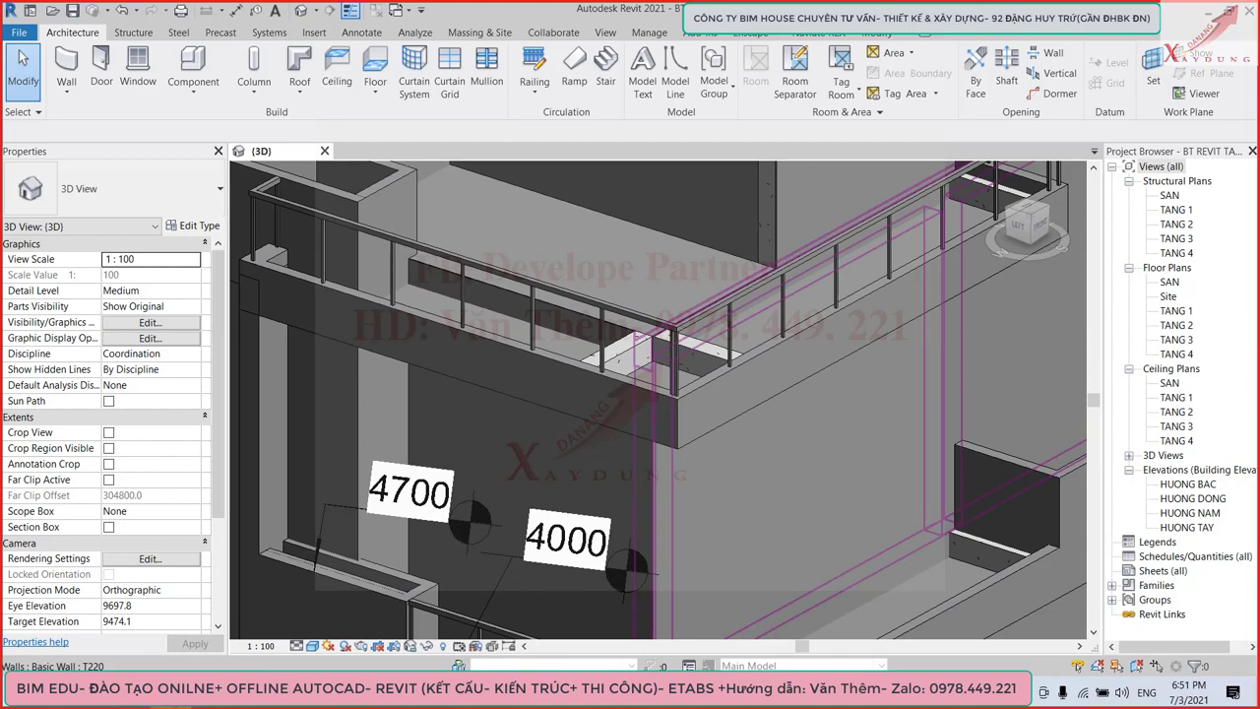
# Check the PDF elevation, then minimize Edge and orbit back to the balcony
pyautogui.click(148, 630)
pyautogui.scroll(6, 525, 523)
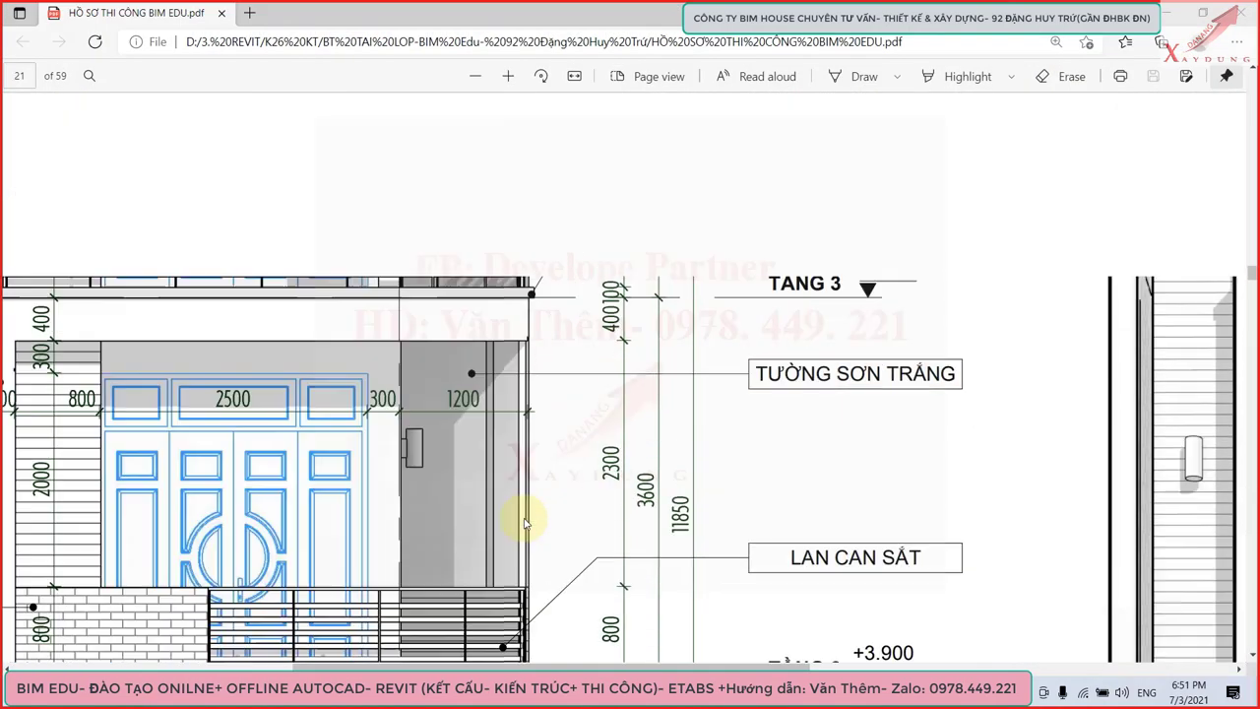
pyautogui.scroll(2, 524, 523)
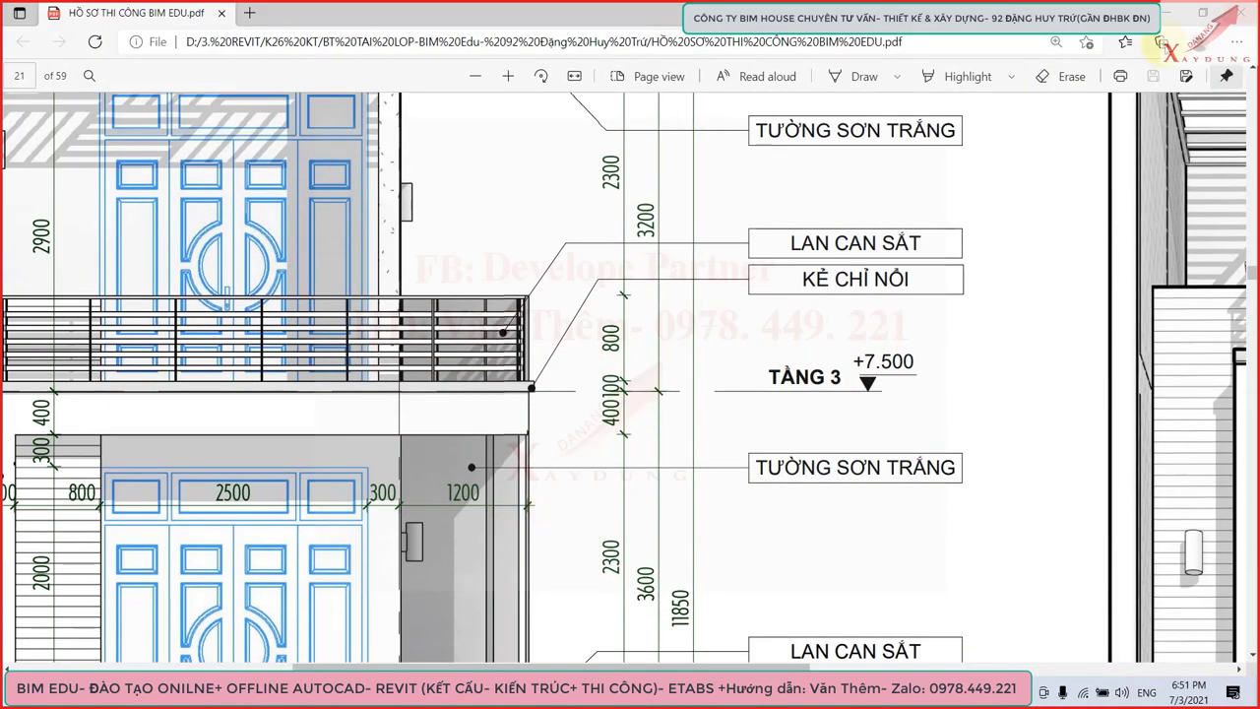
pyautogui.click(1169, 12)
pyautogui.moveTo(798, 399)
pyautogui.keyDown('shift'); pyautogui.mouseDown(button='middle')
pyautogui.moveTo(900, 410)
pyautogui.moveTo(492, 309)
pyautogui.mouseUp(button='middle'); pyautogui.keyUp('shift')
# Set LAN CAN 700's regular baluster Dist. from previous to 750 and close Type Properties
pyautogui.click(280, 285)
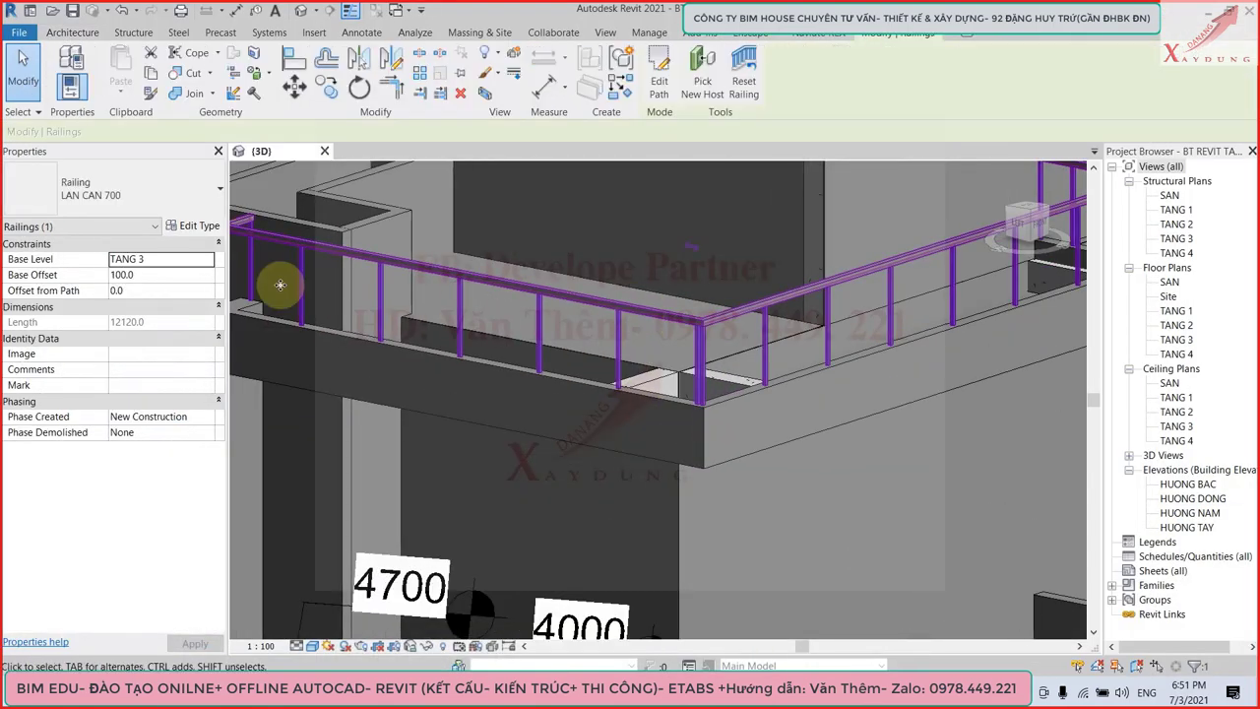
pyautogui.click(189, 225)
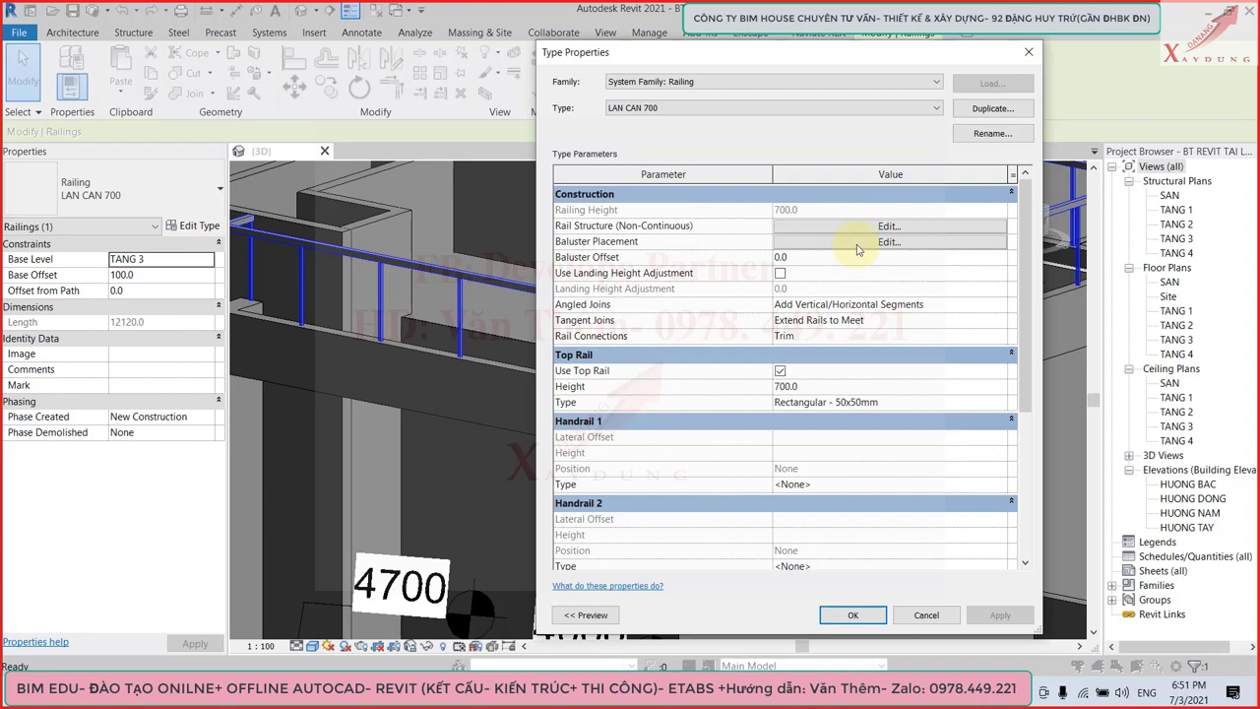
pyautogui.click(859, 242)
pyautogui.click(902, 172)
pyautogui.write('75')
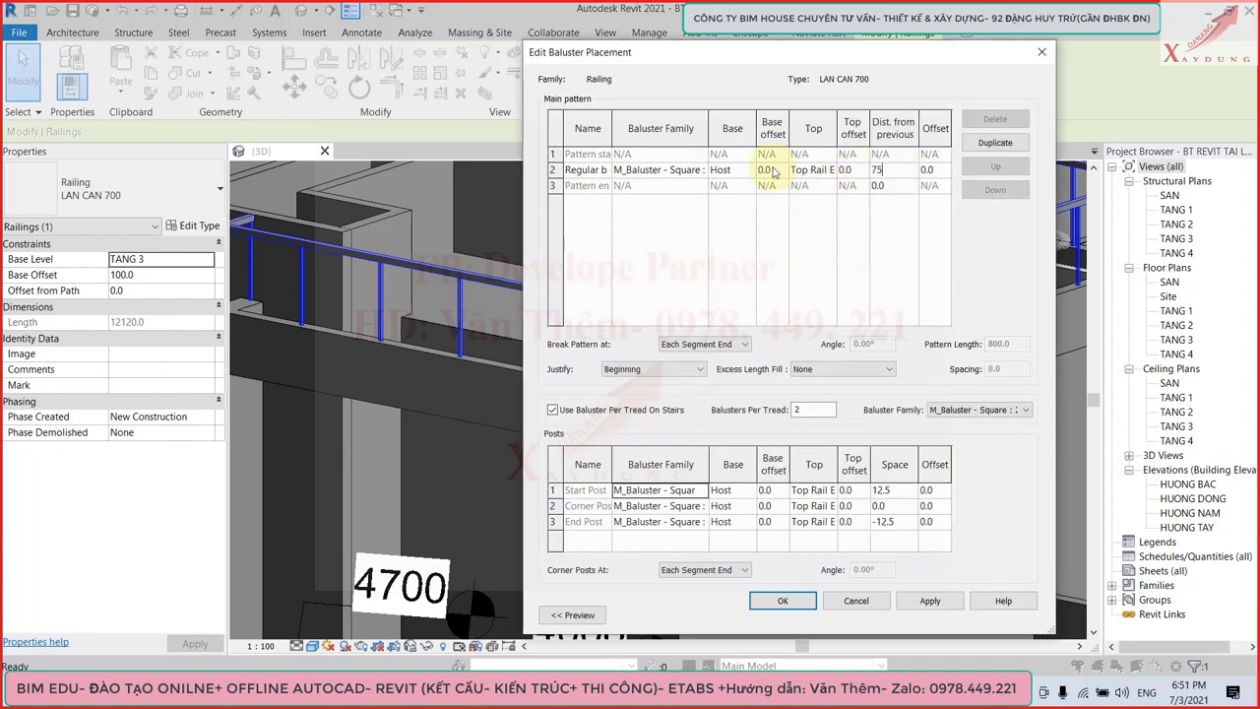
pyautogui.write('0')
pyautogui.click(929, 601)
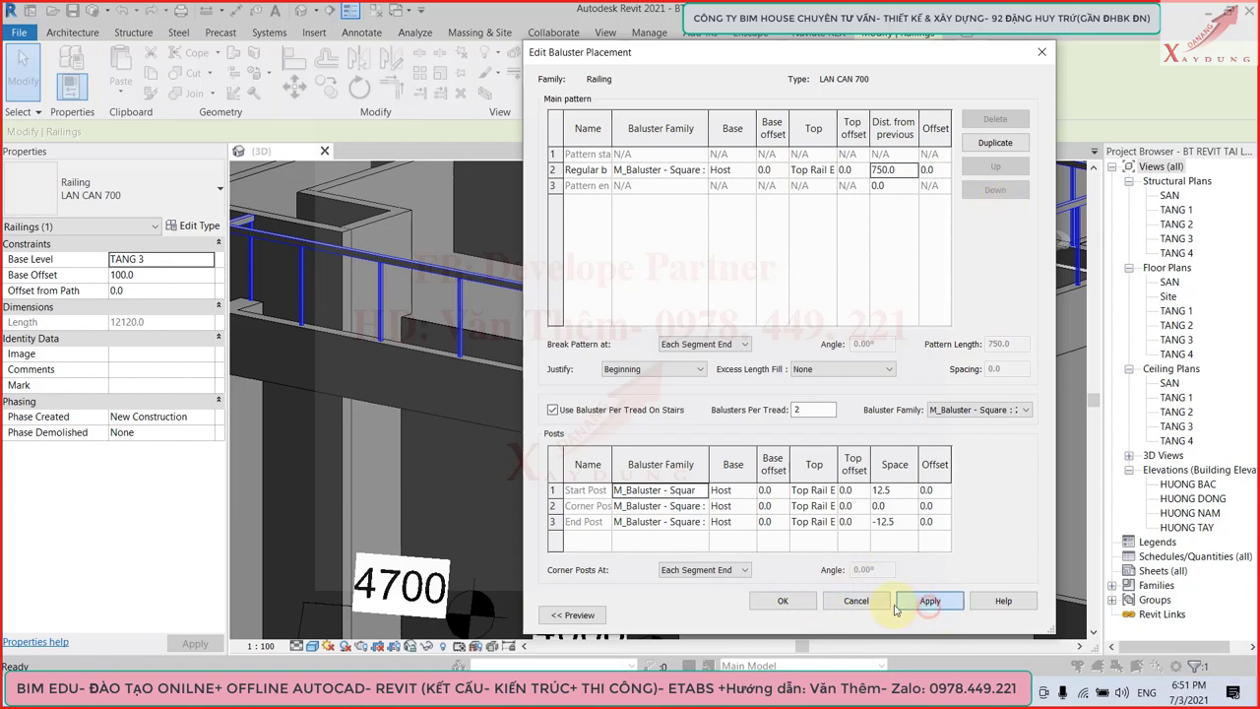
pyautogui.click(782, 601)
pyautogui.click(839, 612)
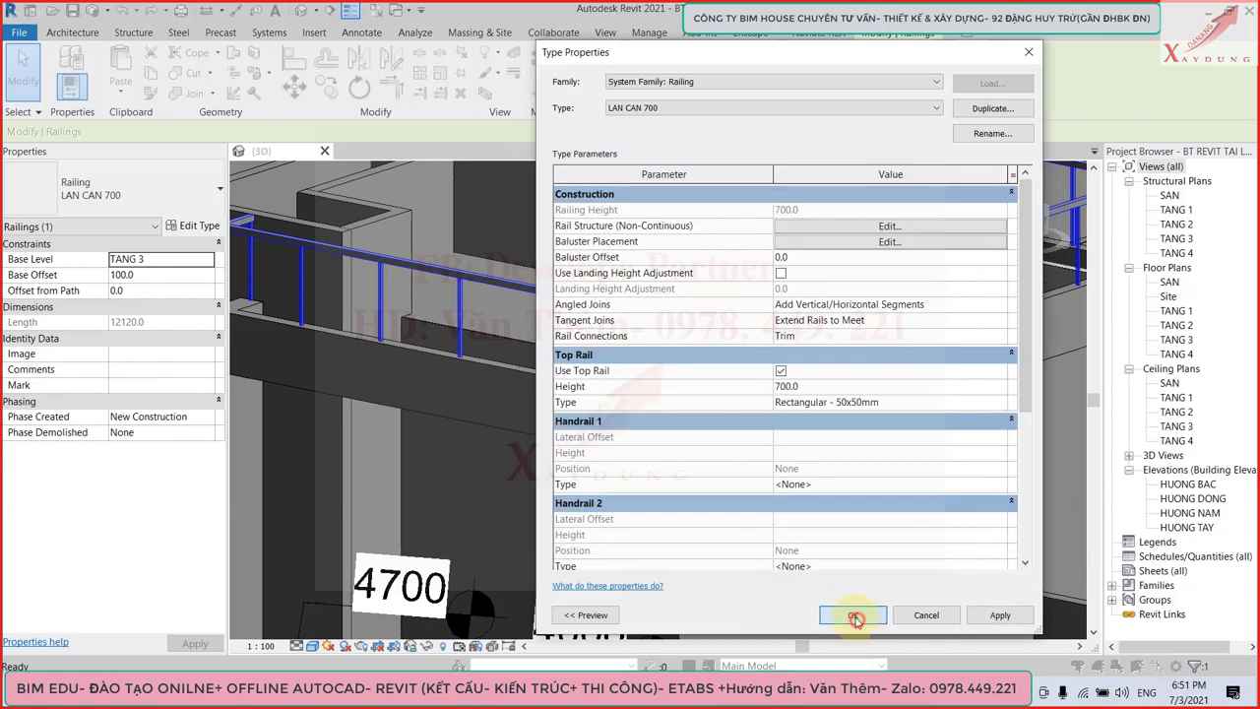
pyautogui.scroll(-5, 709, 467)
pyautogui.moveTo(771, 509)
pyautogui.keyDown('shift'); pyautogui.mouseDown(button='middle')
pyautogui.moveTo(809, 553)
pyautogui.moveTo(895, 515)
pyautogui.moveTo(930, 480)
pyautogui.moveTo(633, 272)
pyautogui.moveTo(847, 267)
pyautogui.moveTo(575, 460)
pyautogui.moveTo(741, 381)
pyautogui.mouseUp(button='middle'); pyautogui.keyUp('shift')
pyautogui.press('Escape')
pyautogui.scroll(3, 847, 268)
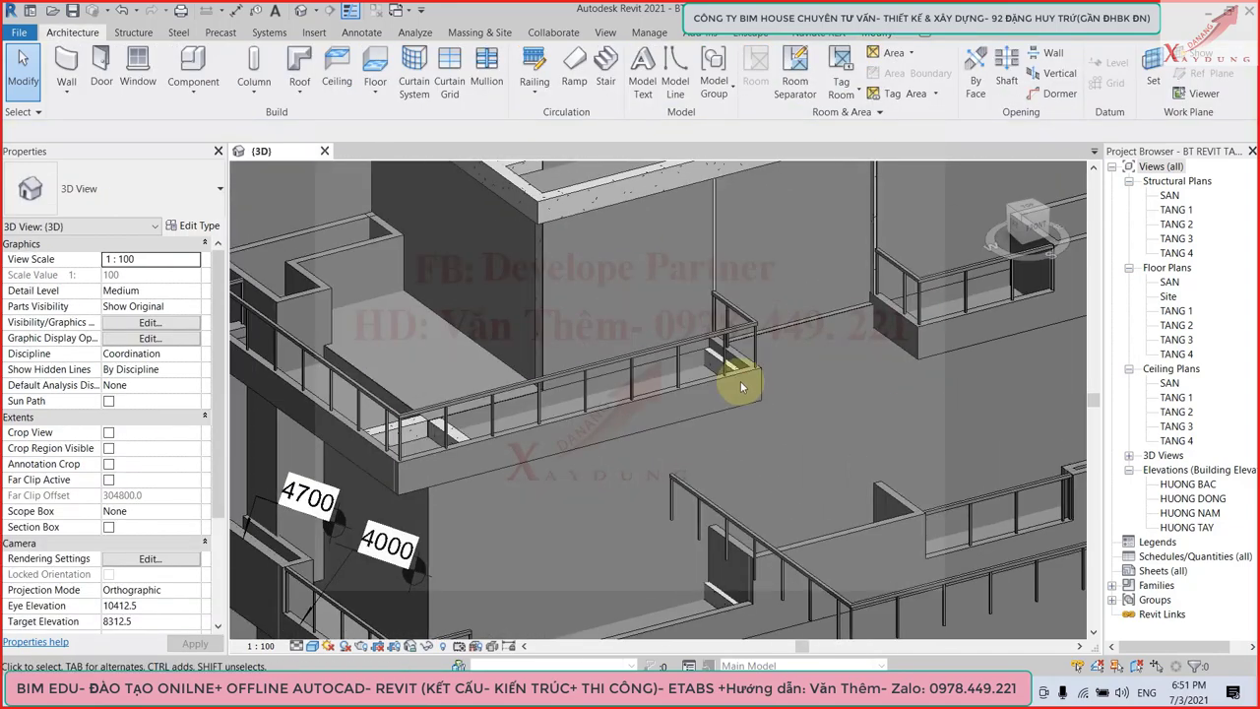
pyautogui.click(540, 406)
pyautogui.press('Escape')
pyautogui.moveTo(735, 354)
pyautogui.keyDown('shift'); pyautogui.mouseDown(button='middle')
pyautogui.moveTo(676, 341)
pyautogui.moveTo(689, 332)
pyautogui.mouseUp(button='middle'); pyautogui.keyUp('shift')
pyautogui.scroll(2, 666, 317)
pyautogui.click(667, 317)
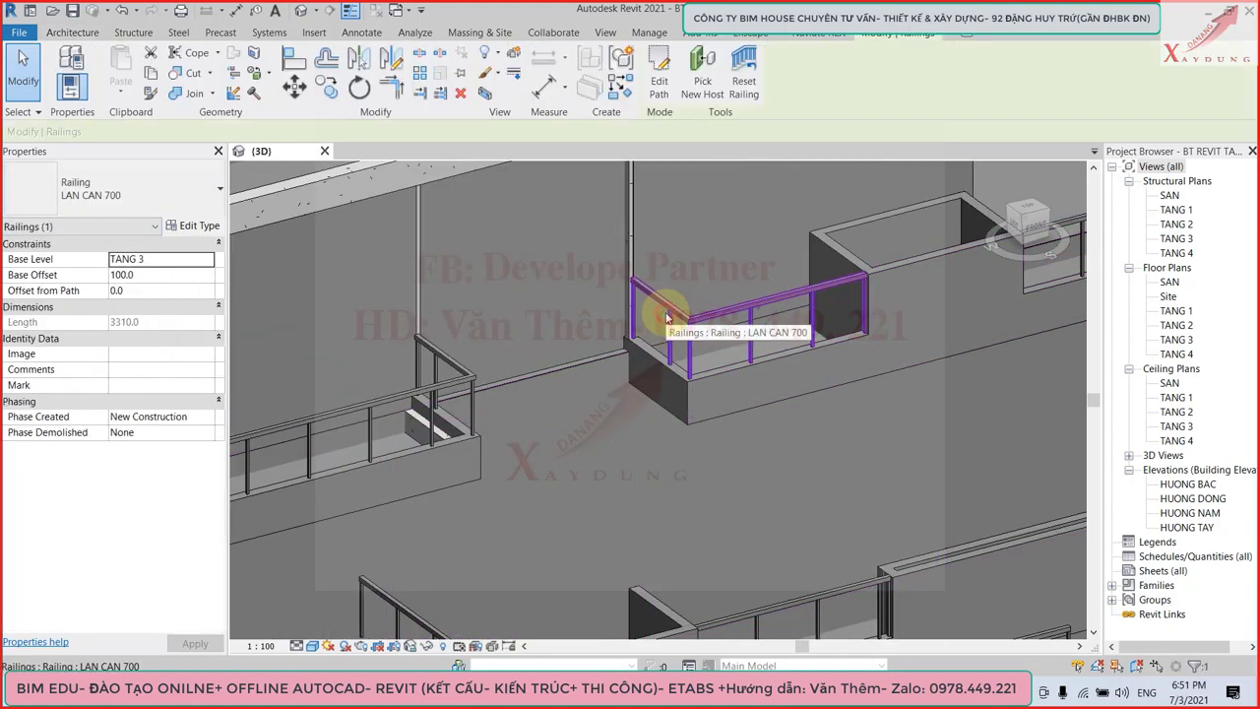
pyautogui.scroll(-2, 666, 317)
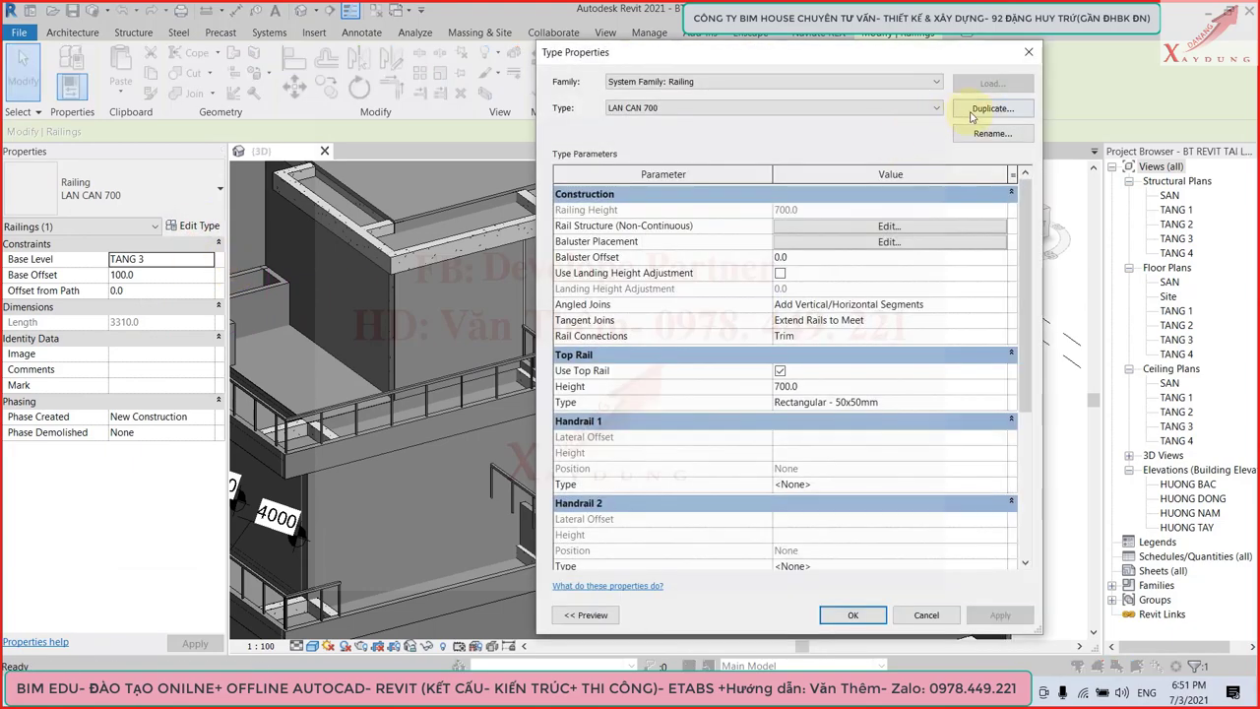
pyautogui.click(984, 108)
pyautogui.click(828, 308)
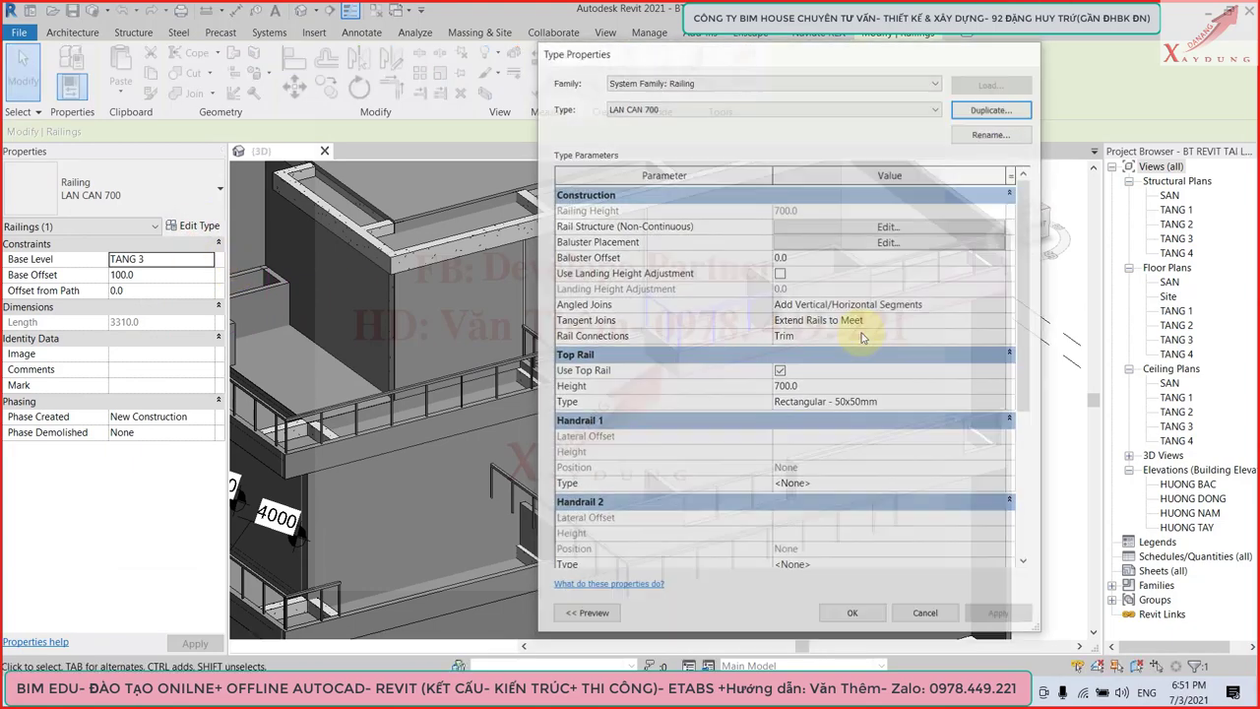
pyautogui.click(853, 614)
pyautogui.press('Escape')
pyautogui.scroll(-3, 726, 436)
pyautogui.moveTo(726, 436)
pyautogui.keyDown('shift'); pyautogui.mouseDown(button='middle')
pyautogui.moveTo(872, 523)
pyautogui.moveTo(1008, 477)
pyautogui.moveTo(896, 453)
pyautogui.moveTo(801, 500)
pyautogui.mouseUp(button='middle'); pyautogui.keyUp('shift')
pyautogui.scroll(3, 817, 380)
pyautogui.scroll(2, 799, 413)
pyautogui.scroll(-2, 749, 416)
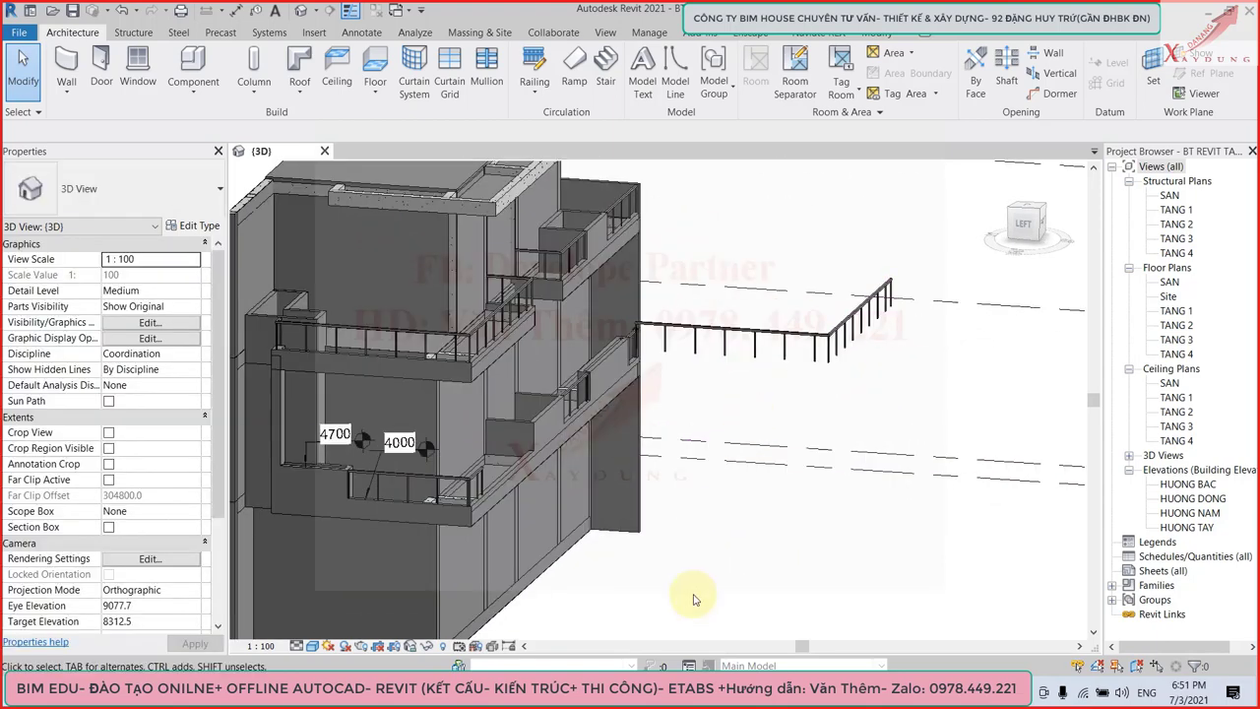
pyautogui.scroll(3, 706, 481)
pyautogui.moveTo(716, 360)
pyautogui.keyDown('shift'); pyautogui.mouseDown(button='middle')
pyautogui.moveTo(823, 418)
pyautogui.moveTo(872, 506)
pyautogui.moveTo(925, 496)
pyautogui.mouseUp(button='middle'); pyautogui.keyUp('shift')
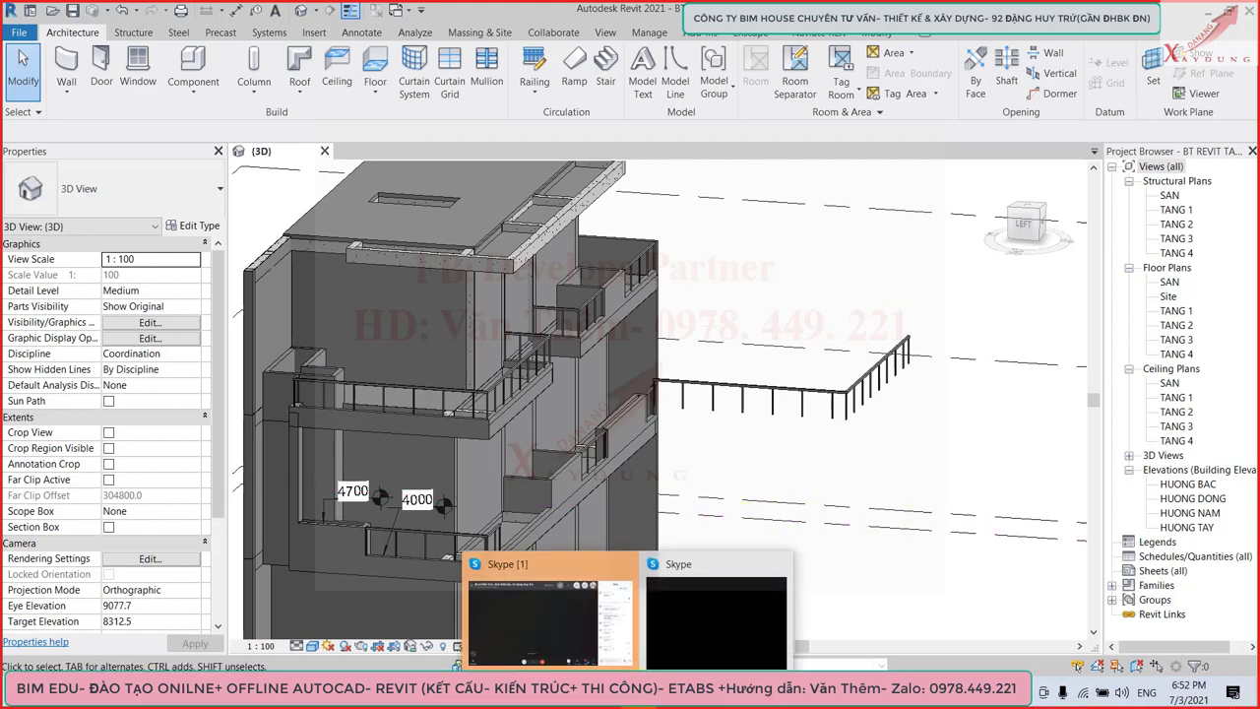
# In Skype, view the shared model screenshots full size and check the call participants
pyautogui.click(533, 640)
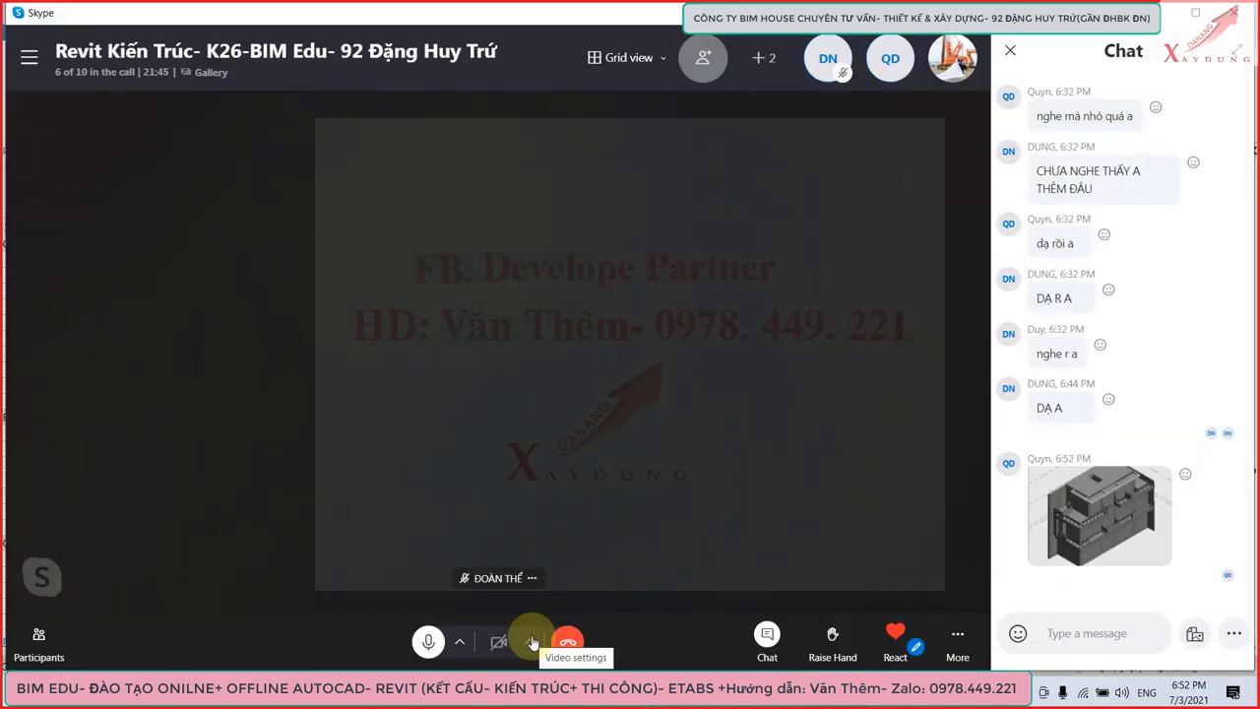
pyautogui.click(1083, 532)
pyautogui.click(1089, 529)
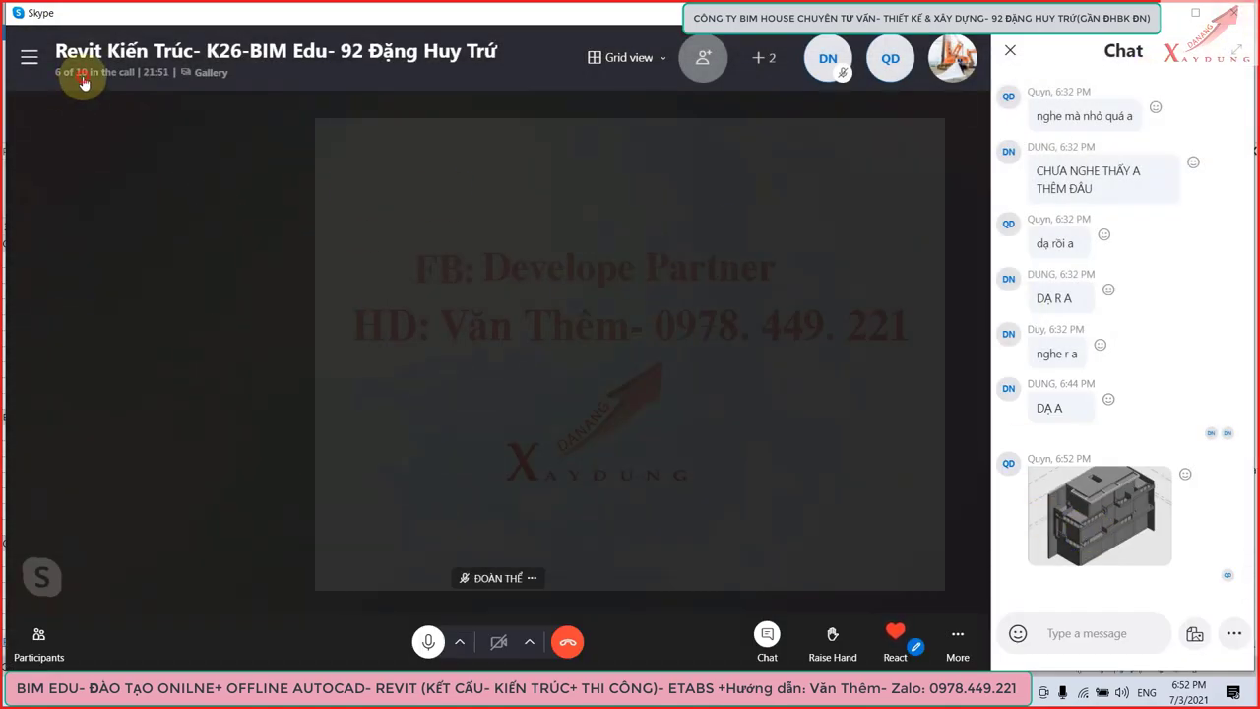
pyautogui.click(83, 73)
pyautogui.click(1077, 262)
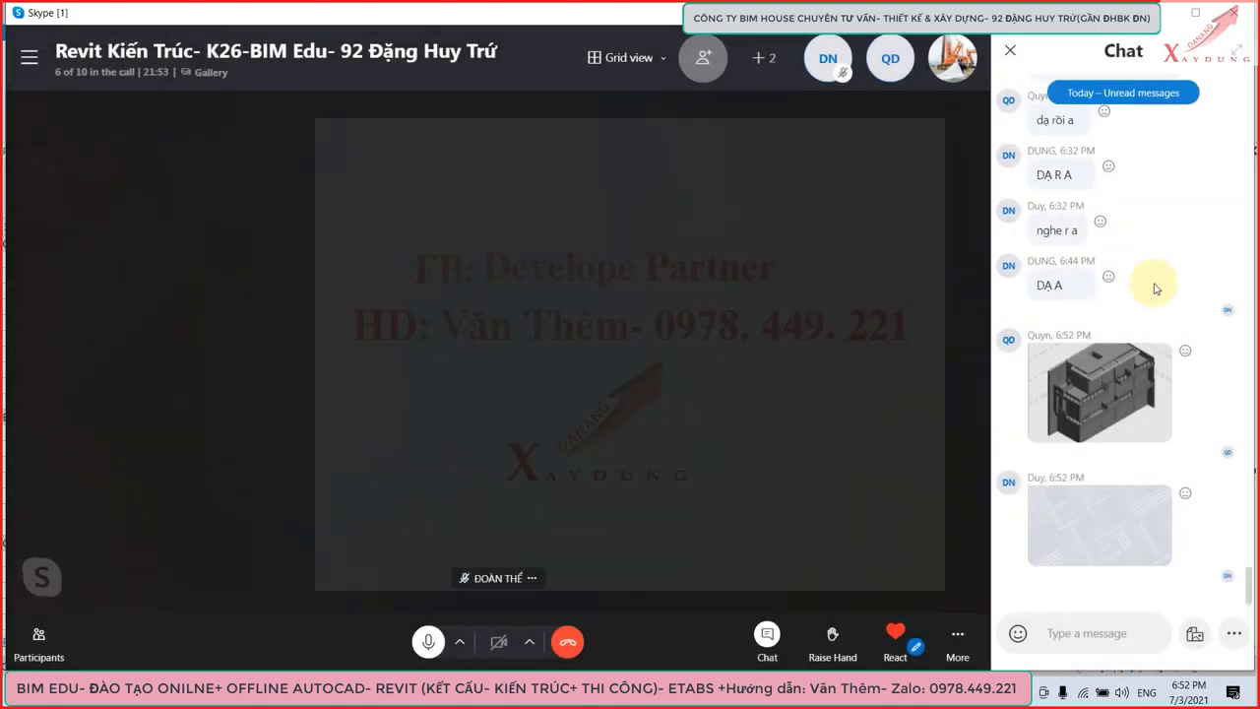
pyautogui.click(1110, 523)
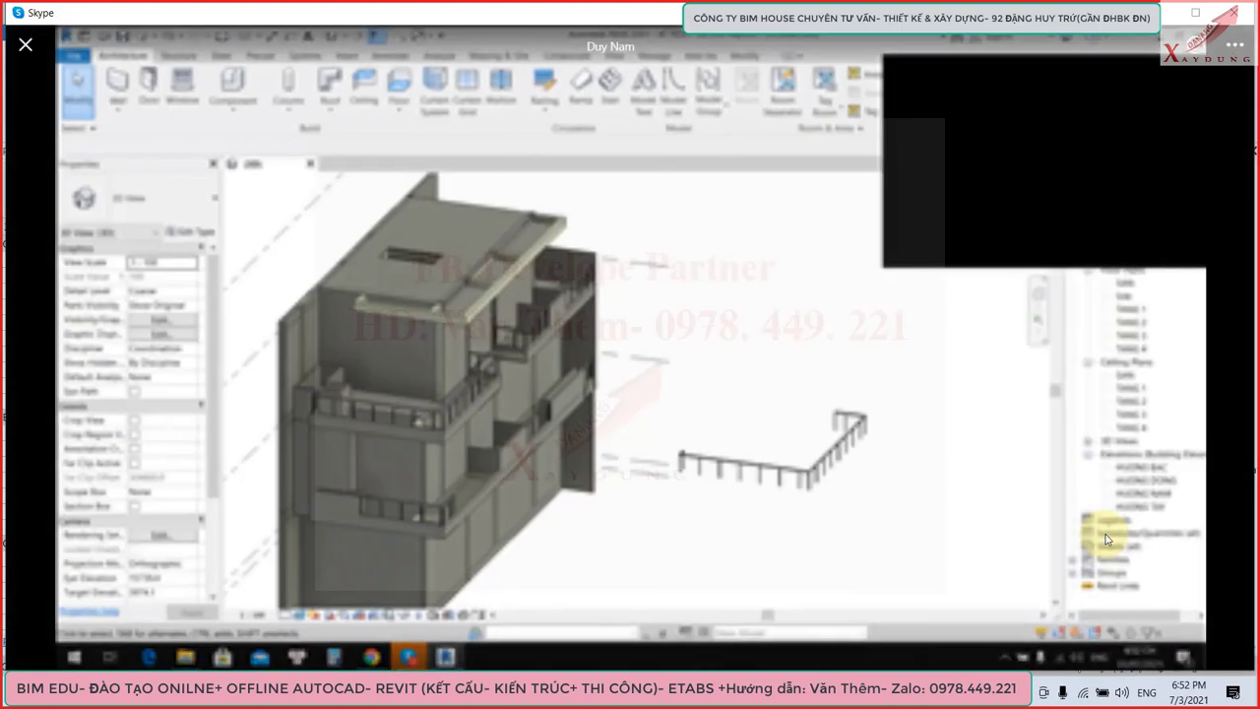
pyautogui.press('Escape')
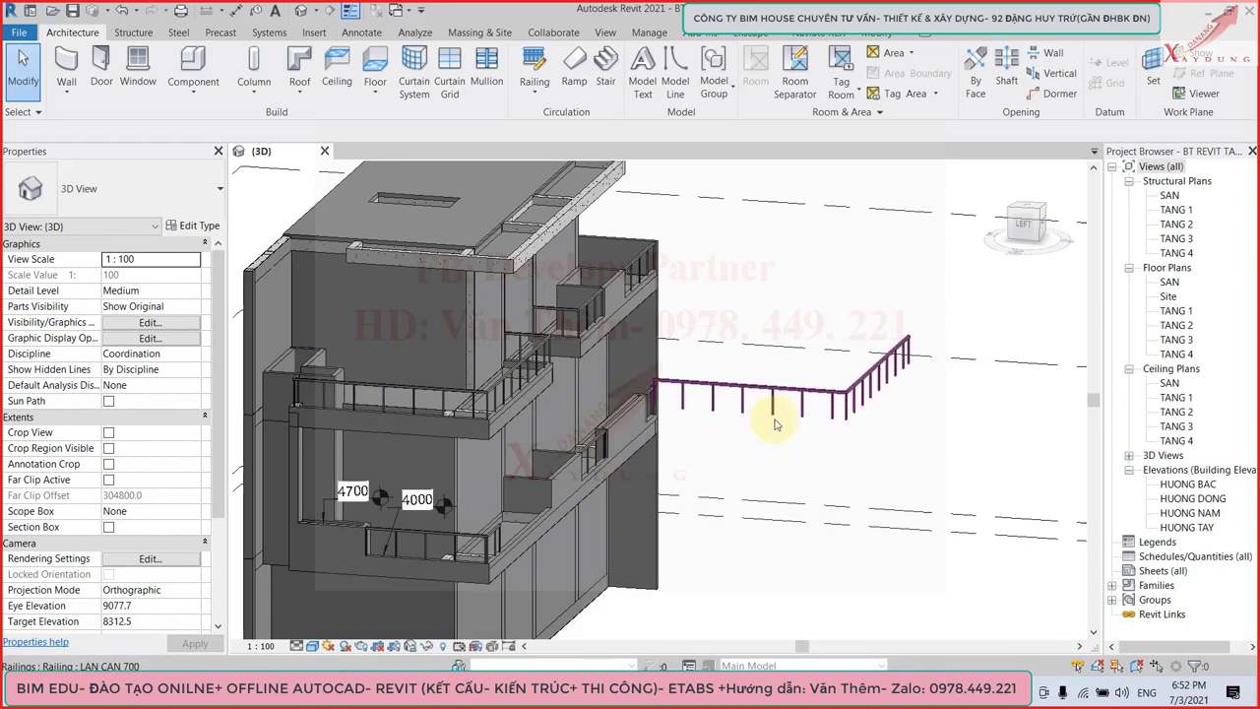
# Orbit the Revit model to a side view, then open the latest Skype screenshot full size
pyautogui.scroll(-2, 775, 423)
pyautogui.keyDown('shift'); pyautogui.moveTo(718, 436); pyautogui.dragTo(757, 637, button='middle'); pyautogui.keyUp('shift')
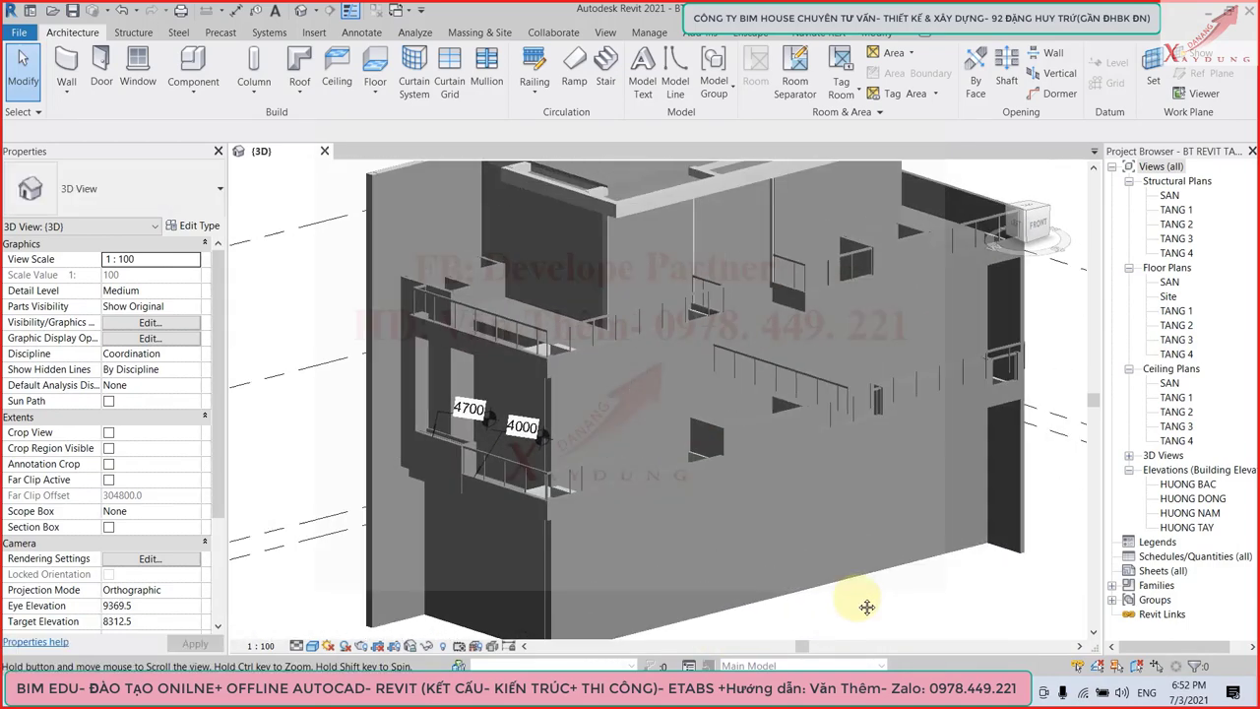
pyautogui.moveTo(757, 637)
pyautogui.keyDown('shift'); pyautogui.mouseDown(button='middle')
pyautogui.moveTo(862, 584)
pyautogui.moveTo(738, 606)
pyautogui.moveTo(718, 577)
pyautogui.moveTo(860, 602)
pyautogui.moveTo(816, 577)
pyautogui.moveTo(816, 552)
pyautogui.mouseUp(button='middle'); pyautogui.keyUp('shift')
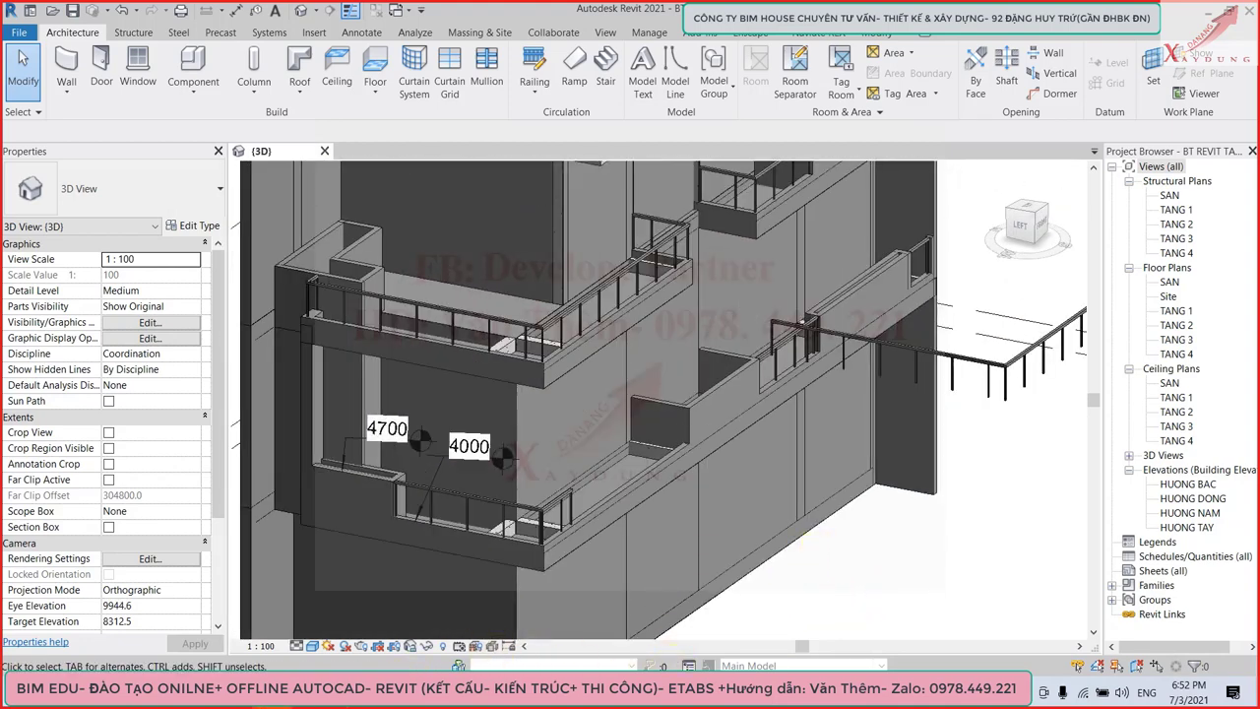
pyautogui.click(537, 615)
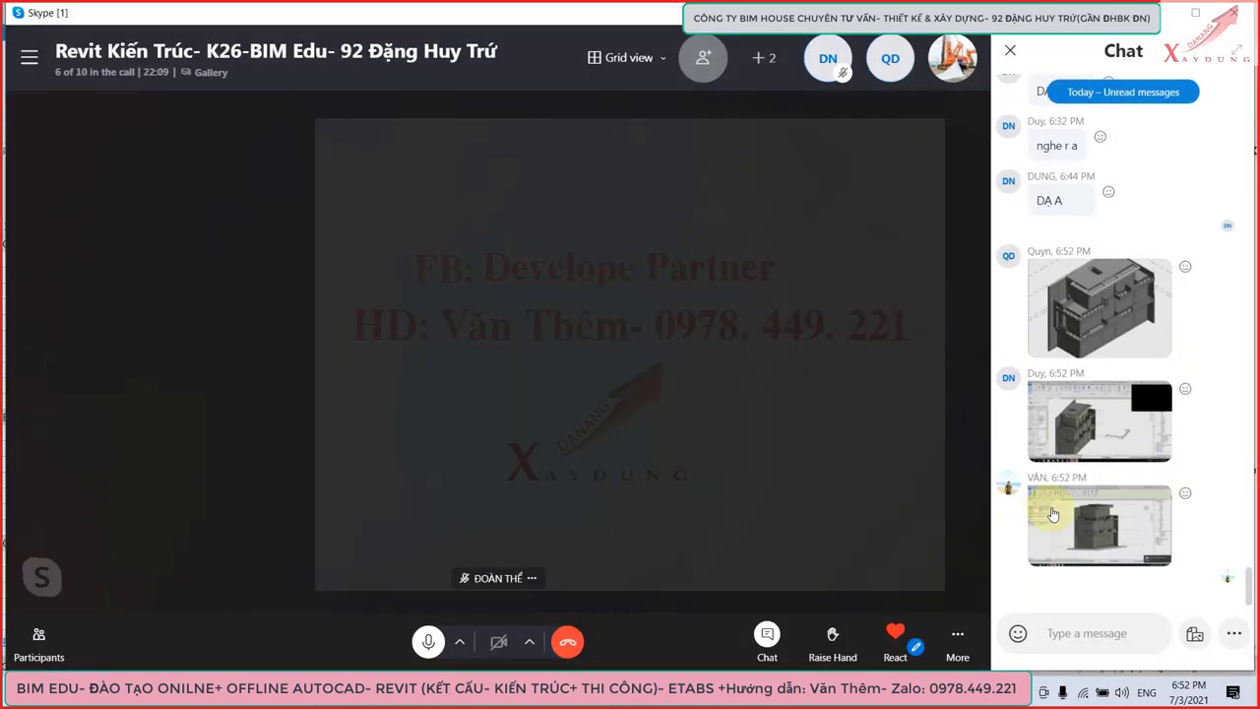
pyautogui.click(1099, 540)
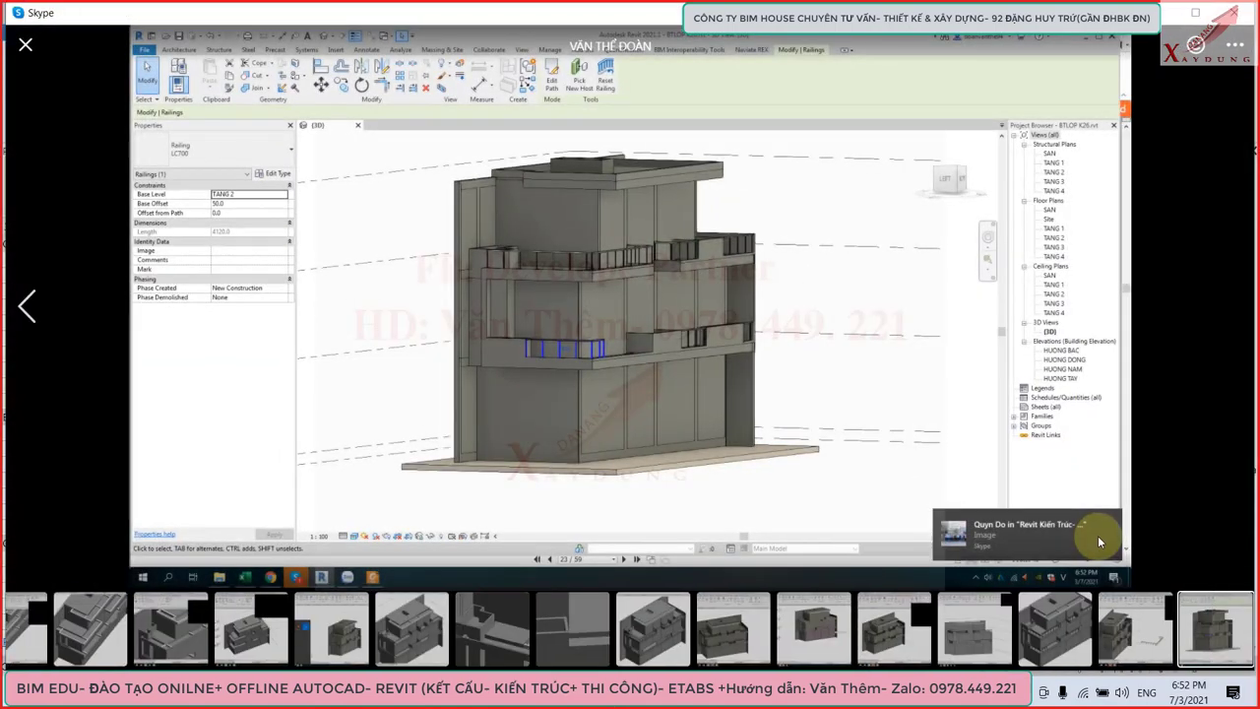
# Close the Skype image viewer with Esc to return to the Revit 3D view
pyautogui.press('Escape')
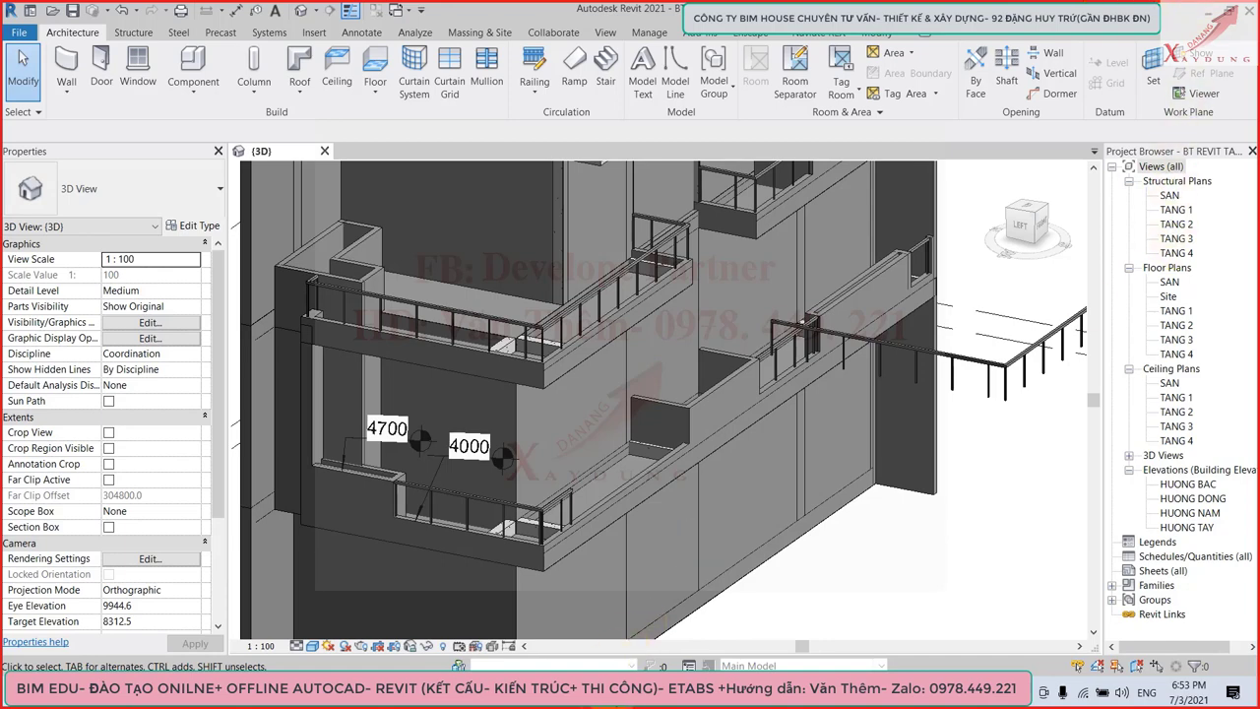
pyautogui.click(557, 630)
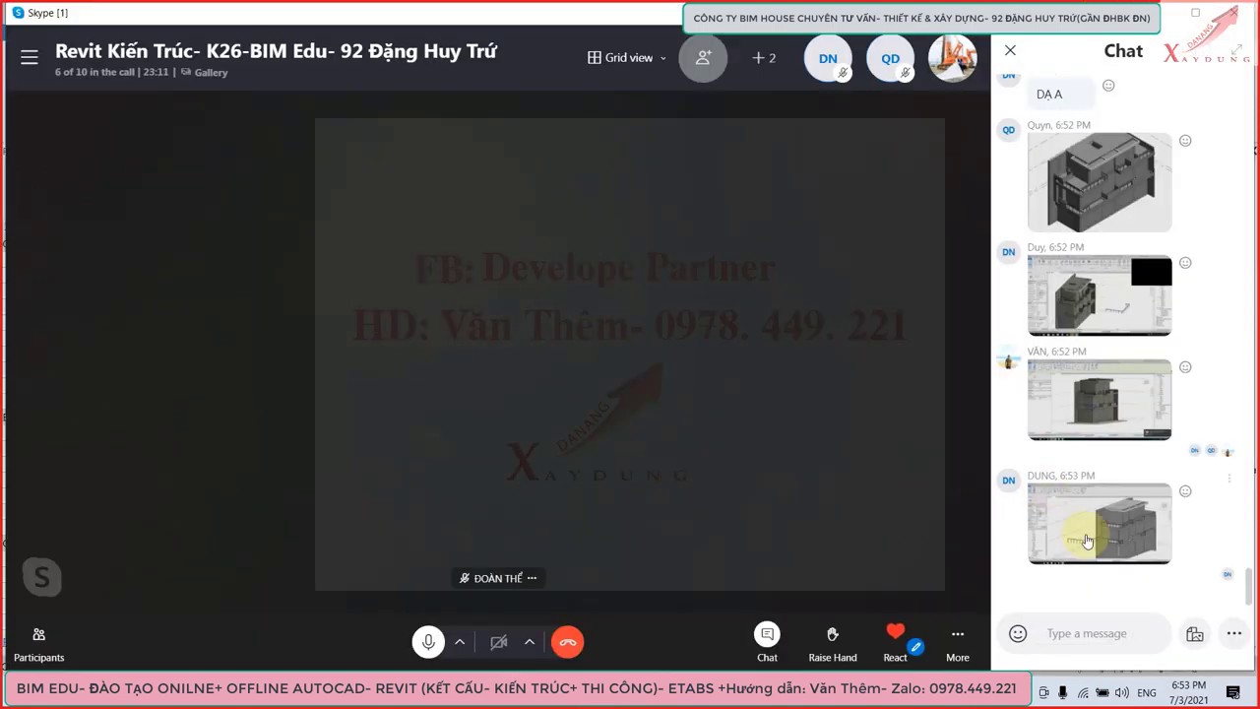
pyautogui.scroll(2, 1075, 529)
pyautogui.scroll(4, 1087, 541)
pyautogui.click(79, 71)
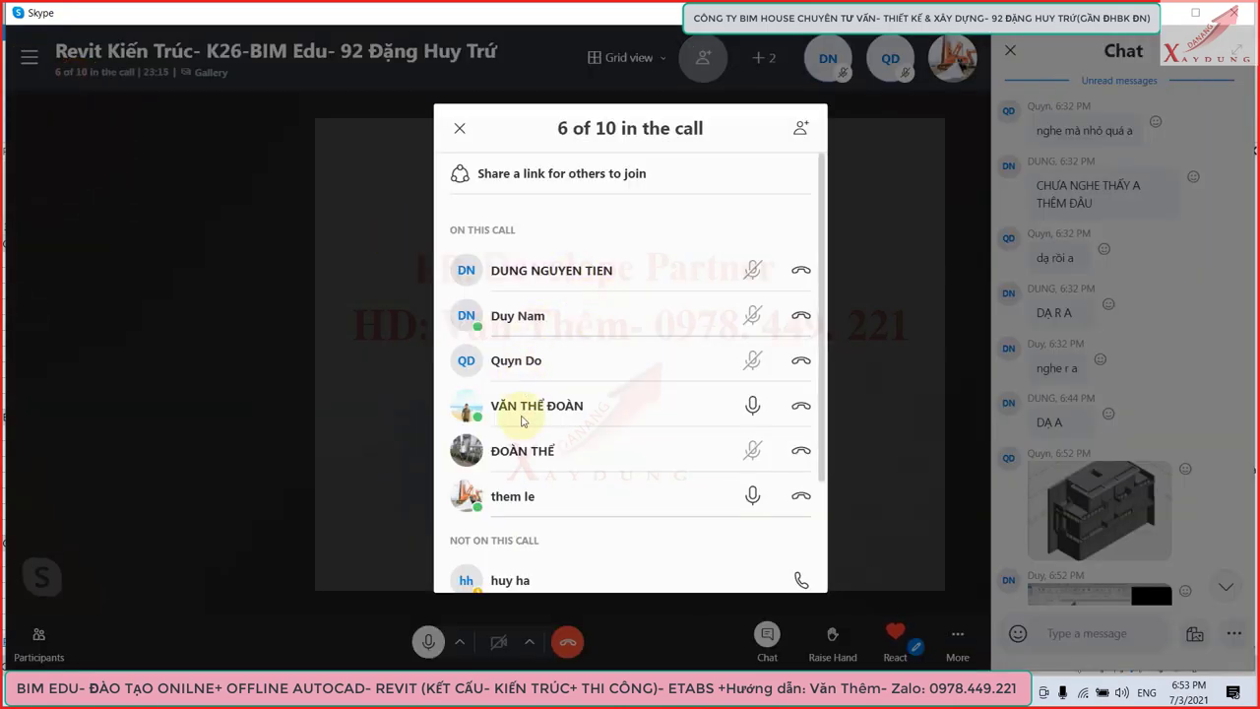
pyautogui.click(1091, 449)
pyautogui.scroll(-5, 1091, 445)
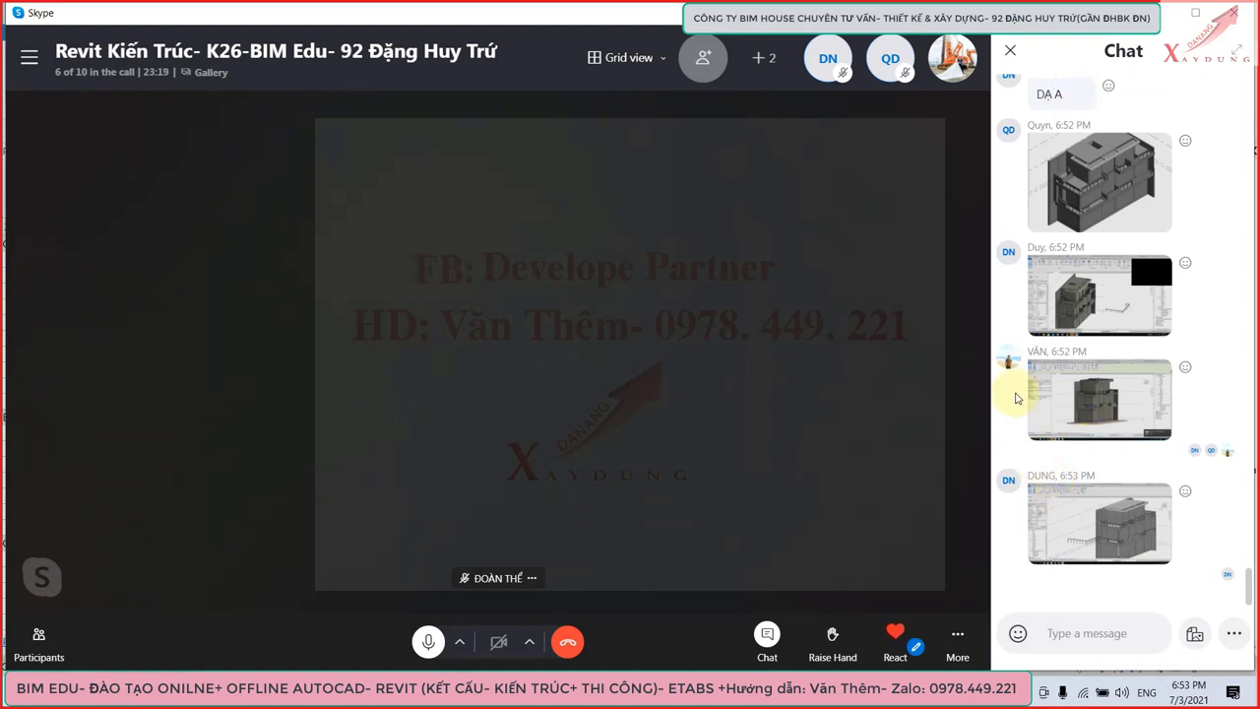
pyautogui.click(1007, 362)
pyautogui.click(135, 98)
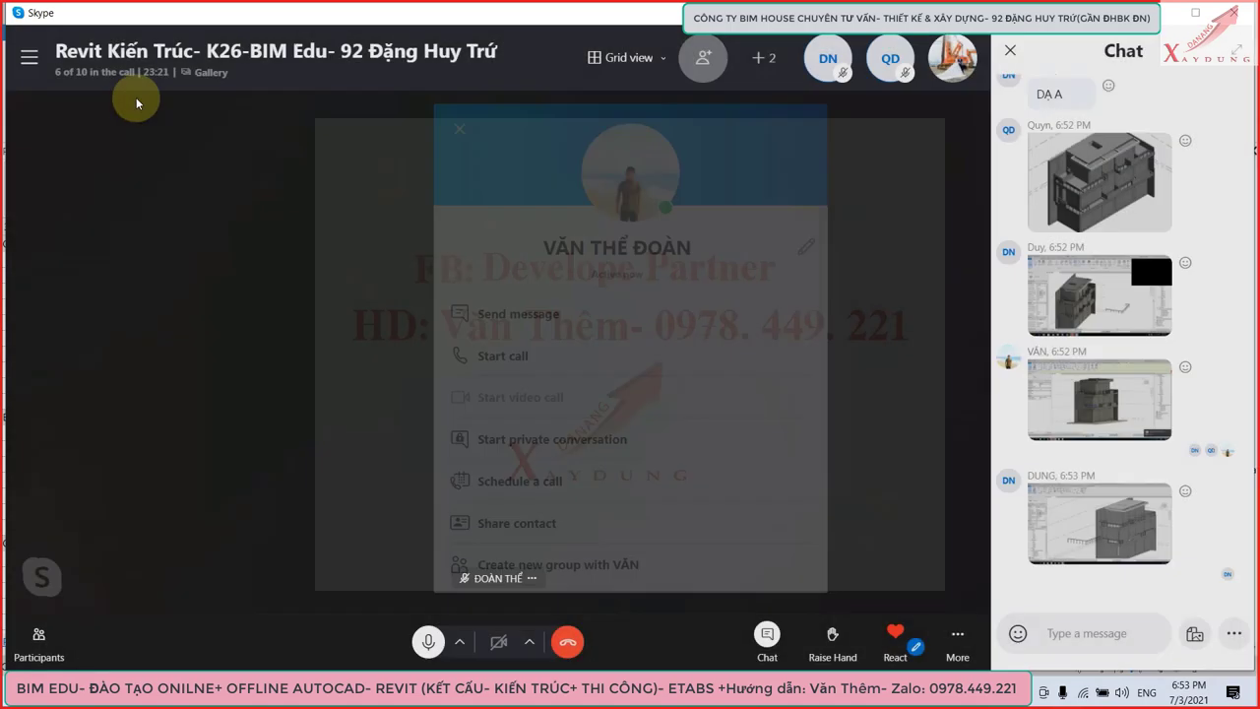
pyautogui.click(62, 72)
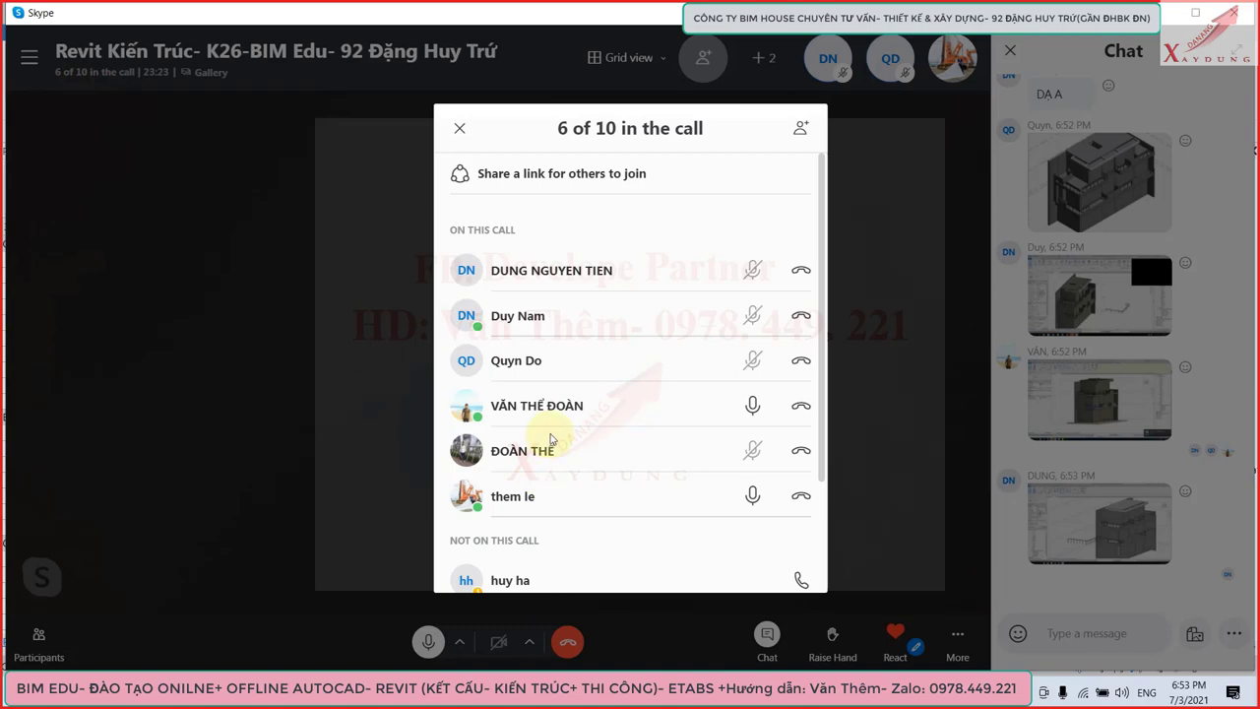
pyautogui.scroll(-1, 551, 462)
pyautogui.scroll(-1, 543, 434)
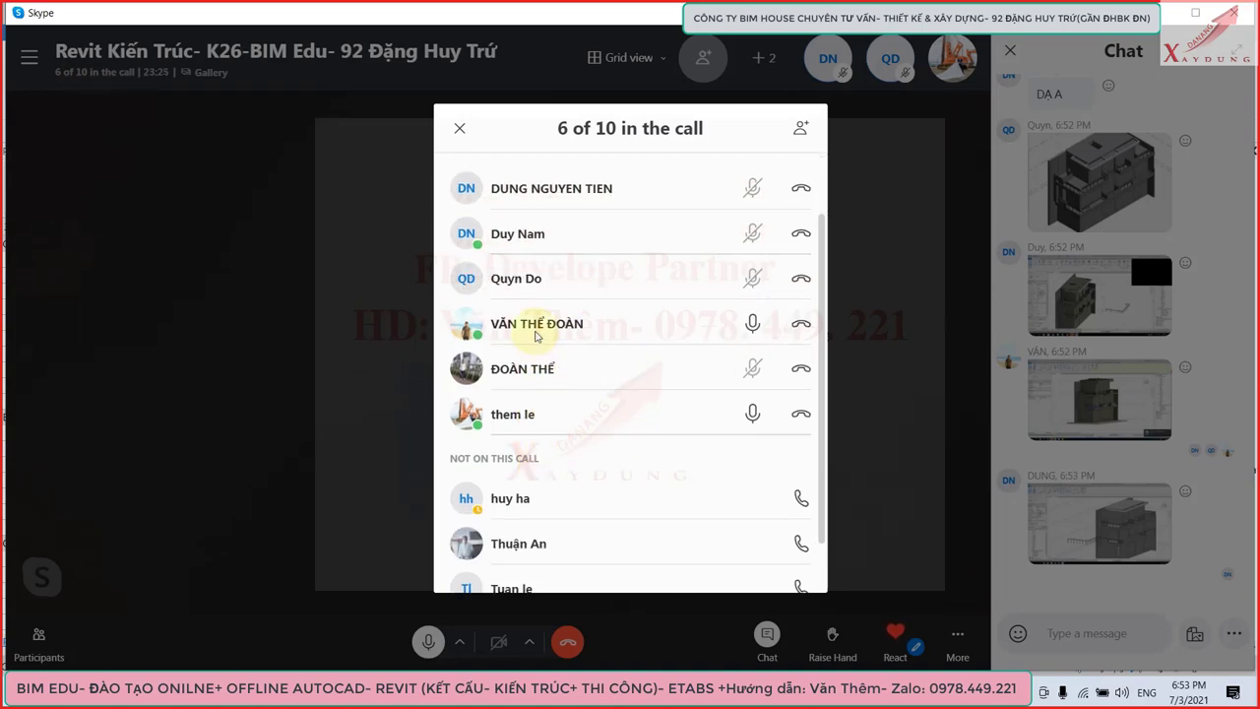
pyautogui.click(1030, 427)
pyautogui.click(1168, 11)
# Orbit toward the balcony railings, then bring up the Edge PDF elevation drawing
pyautogui.keyDown('shift'); pyautogui.moveTo(594, 342); pyautogui.dragTo(595, 421, button='middle'); pyautogui.keyUp('shift')
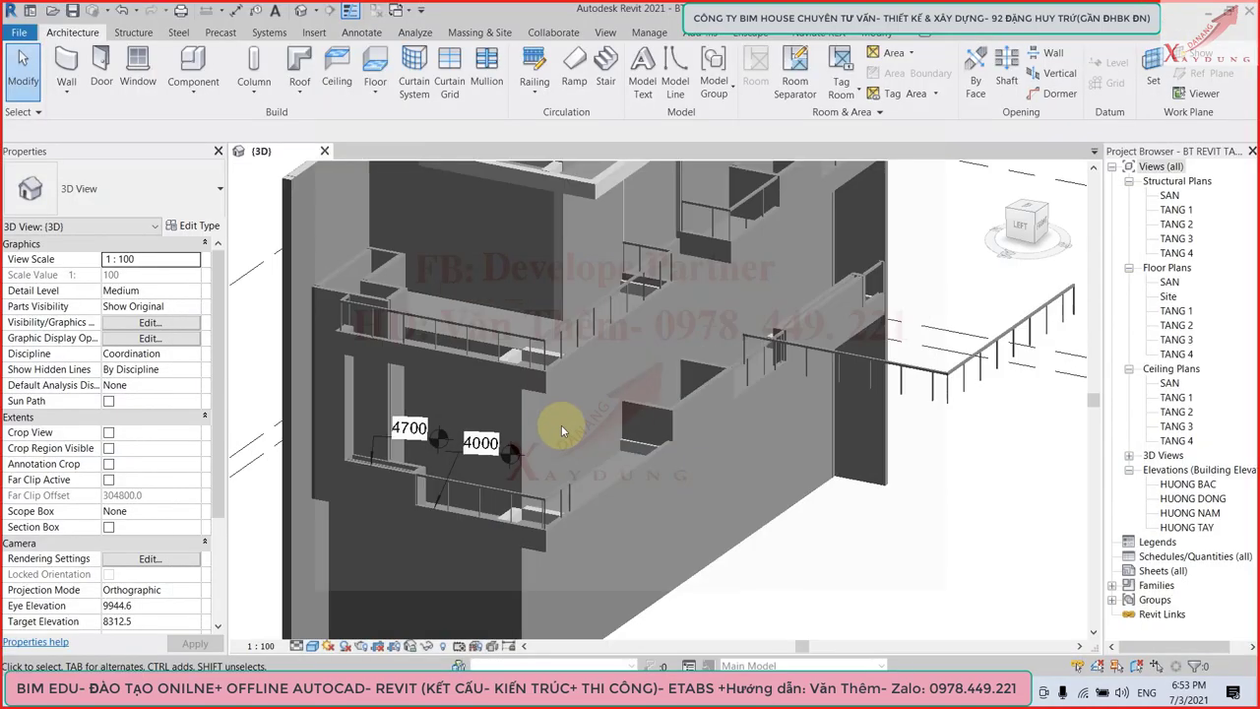
pyautogui.scroll(2, 595, 422)
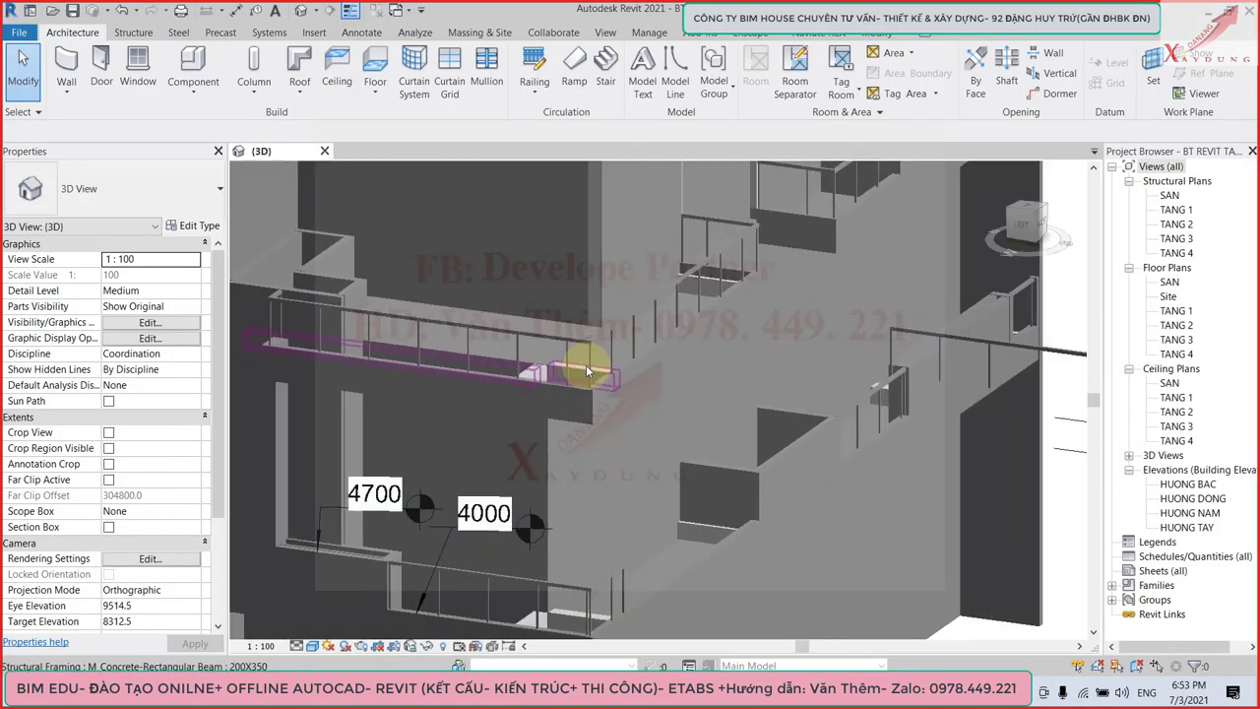
pyautogui.keyDown('shift'); pyautogui.moveTo(506, 360); pyautogui.dragTo(469, 689, button='middle'); pyautogui.keyUp('shift')
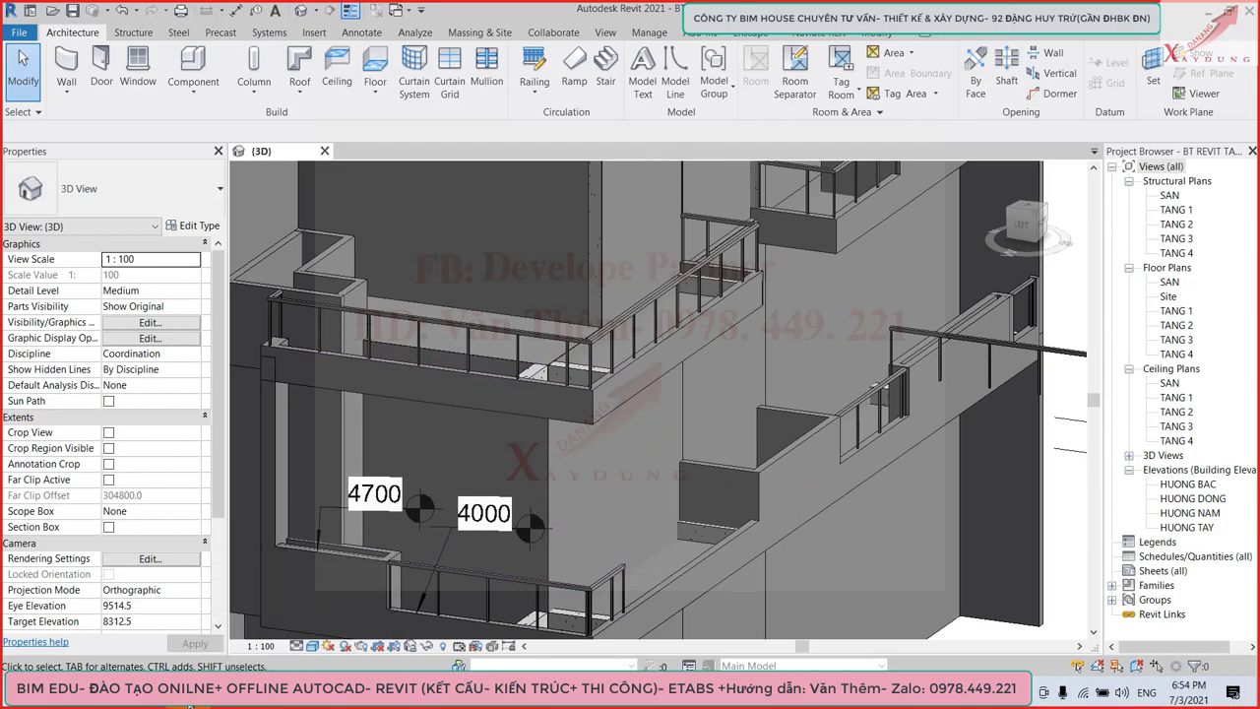
pyautogui.click(190, 701)
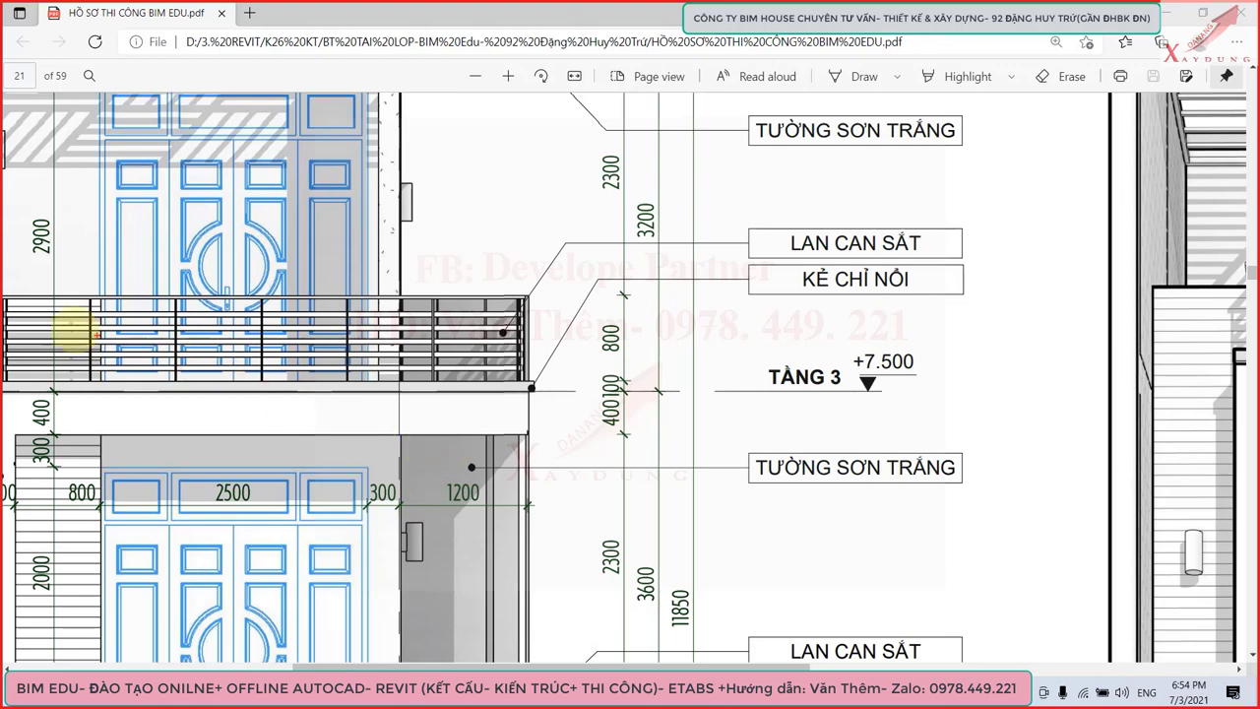
# Mark the TẦNG 3 railing's top line and five posts in red, then clear the markings
pyautogui.moveTo(14, 300); pyautogui.dragTo(490, 295)
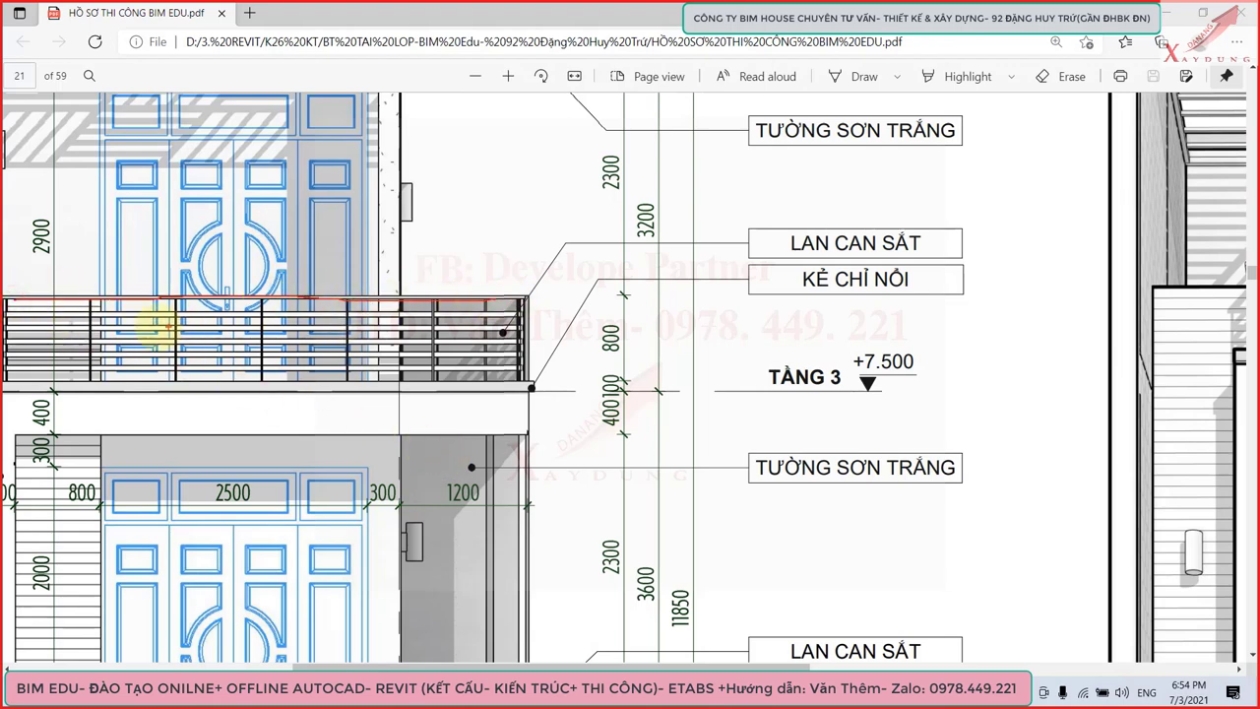
pyautogui.moveTo(94, 297); pyautogui.dragTo(94, 375)
pyautogui.moveTo(177, 300); pyautogui.dragTo(178, 379)
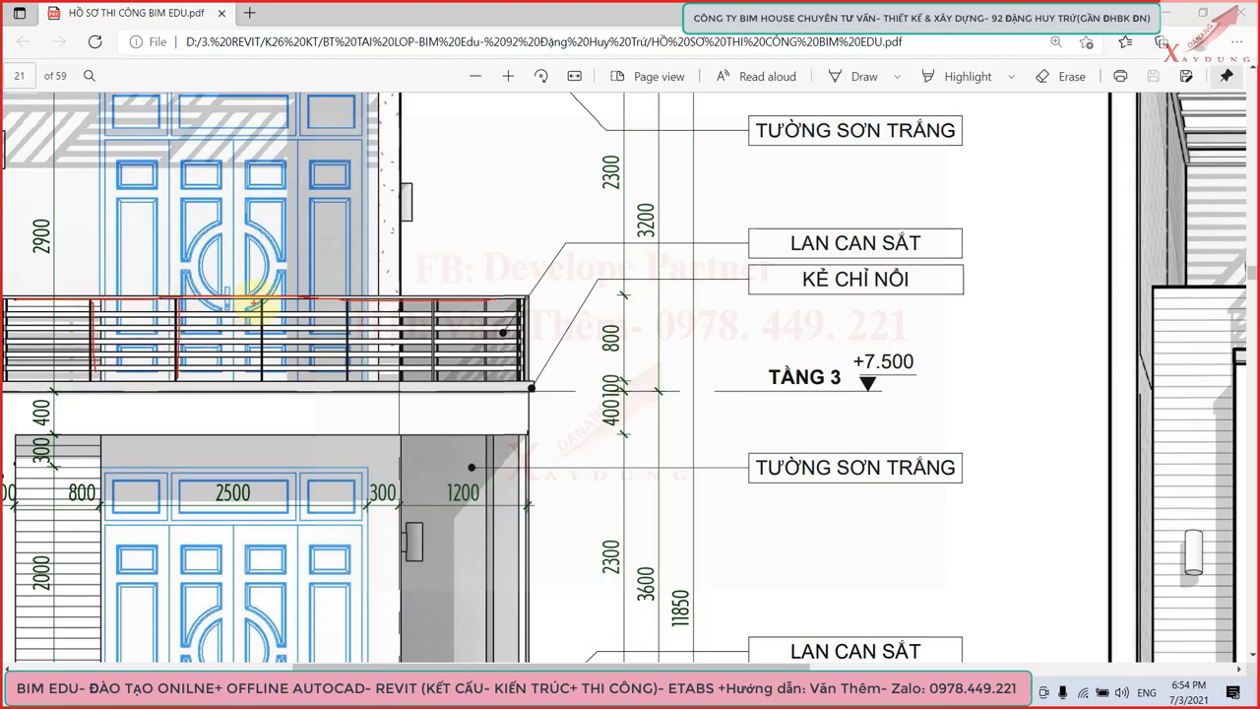
pyautogui.moveTo(271, 300); pyautogui.dragTo(270, 389)
pyautogui.moveTo(345, 301); pyautogui.dragTo(345, 389)
pyautogui.moveTo(455, 300); pyautogui.dragTo(455, 366)
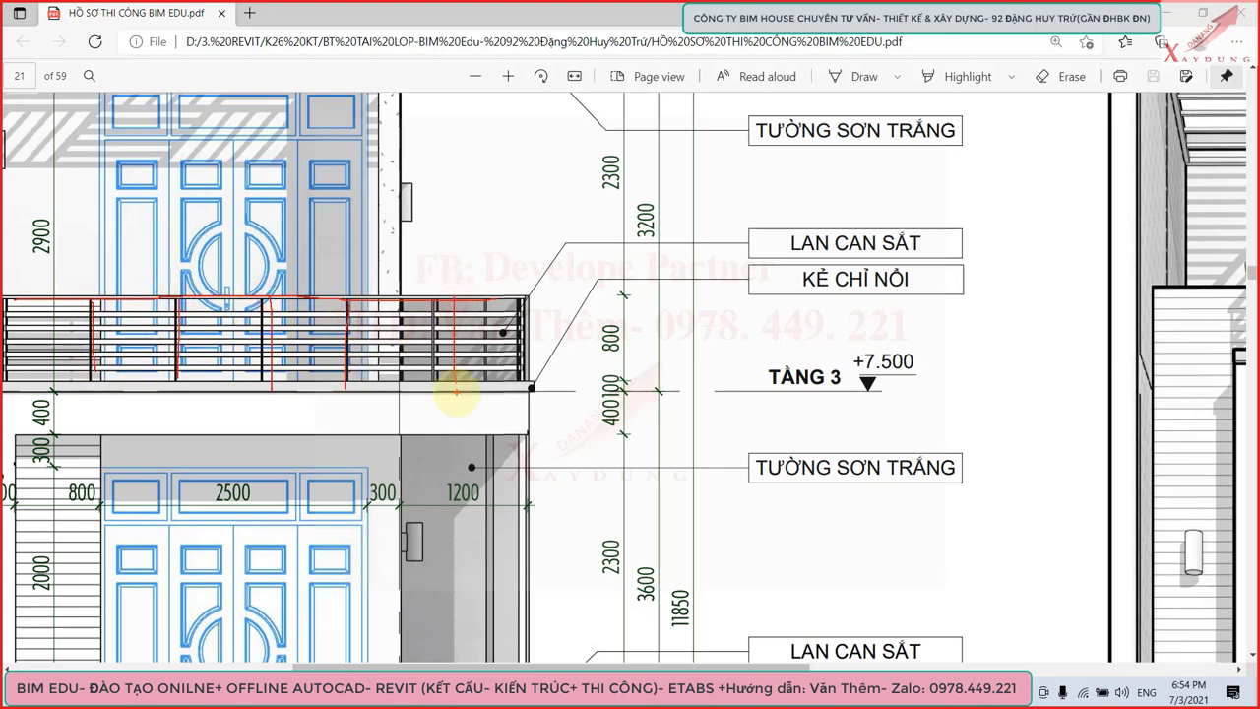
pyautogui.press('Escape')
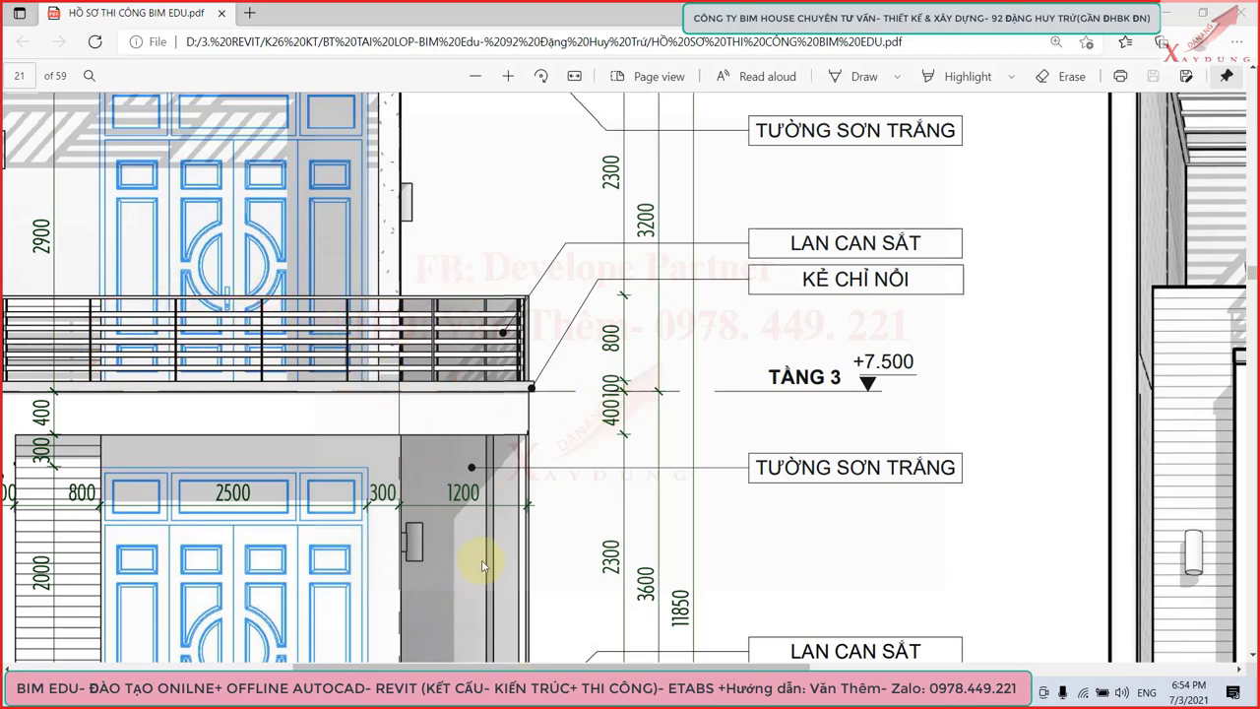
# Scroll the PDF elevation, then switch back to the Revit 3D view
pyautogui.scroll(1, 482, 566)
pyautogui.scroll(-4, 483, 566)
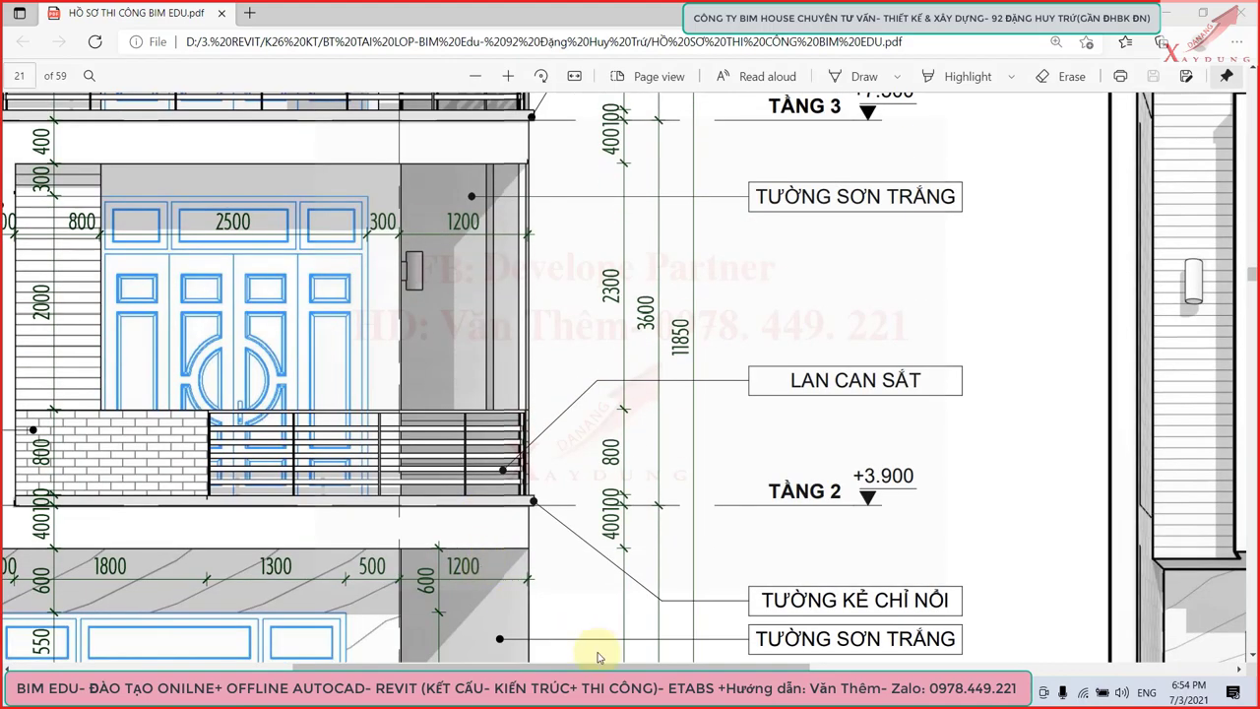
pyautogui.scroll(2, 350, 473)
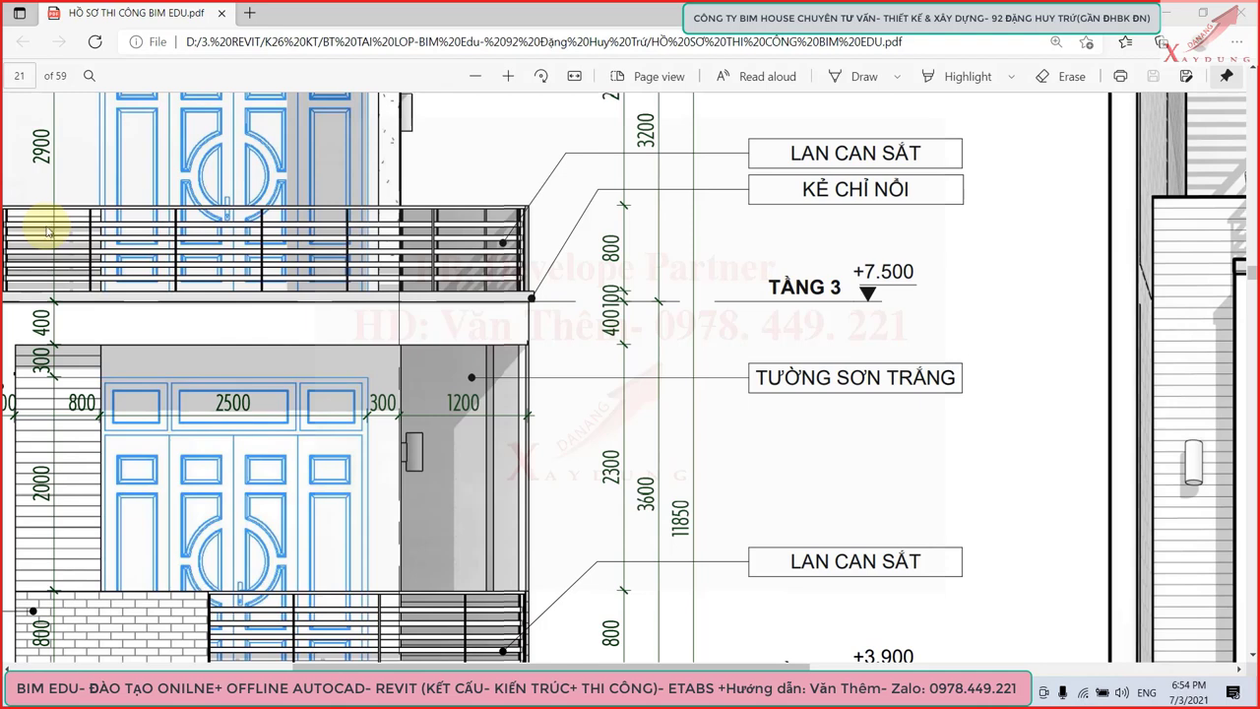
pyautogui.moveTo(17, 228); pyautogui.dragTo(180, 261)
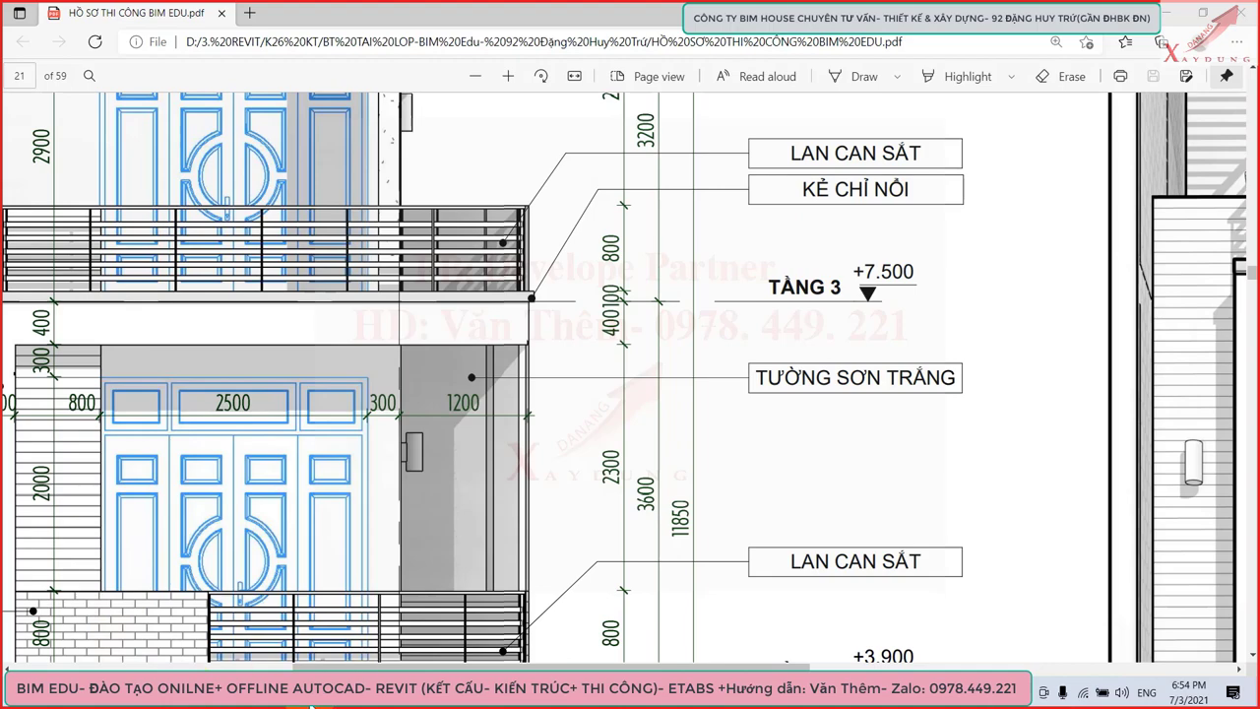
pyautogui.moveTo(310, 705)
pyautogui.click(295, 616)
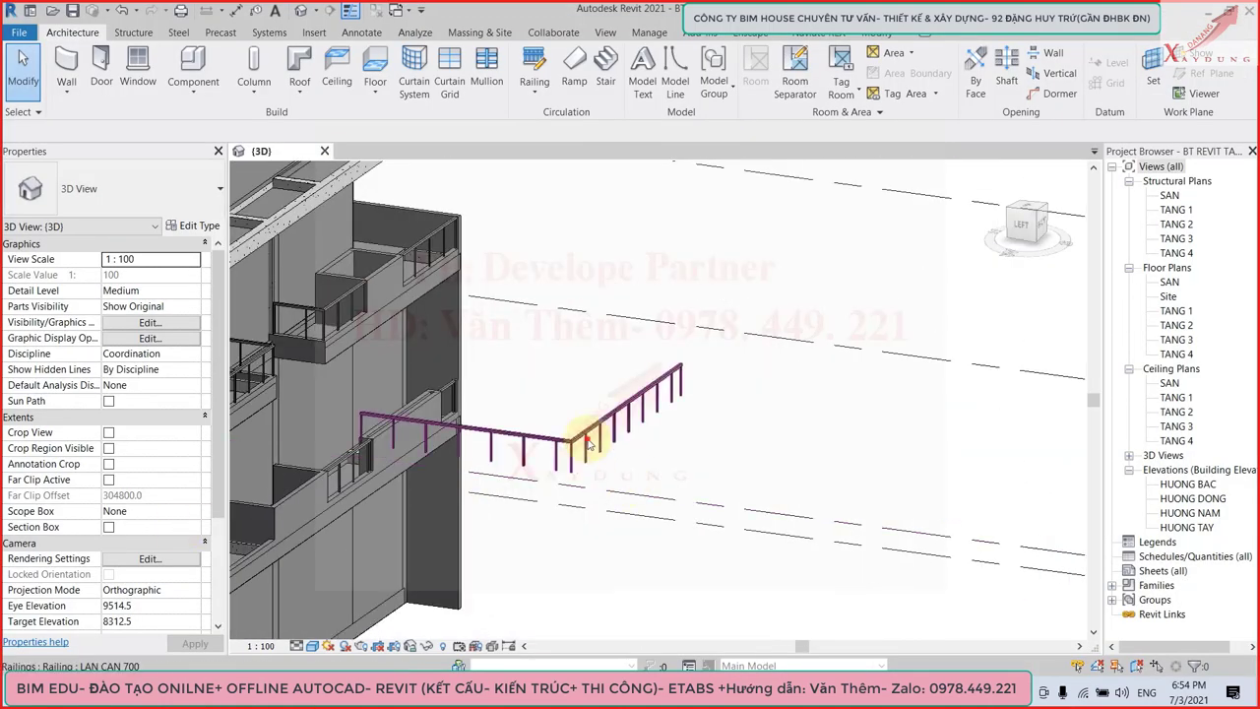
# Isolate the LAN CAN 700 railing in the 3D view
pyautogui.click(588, 443)
pyautogui.click(429, 646)
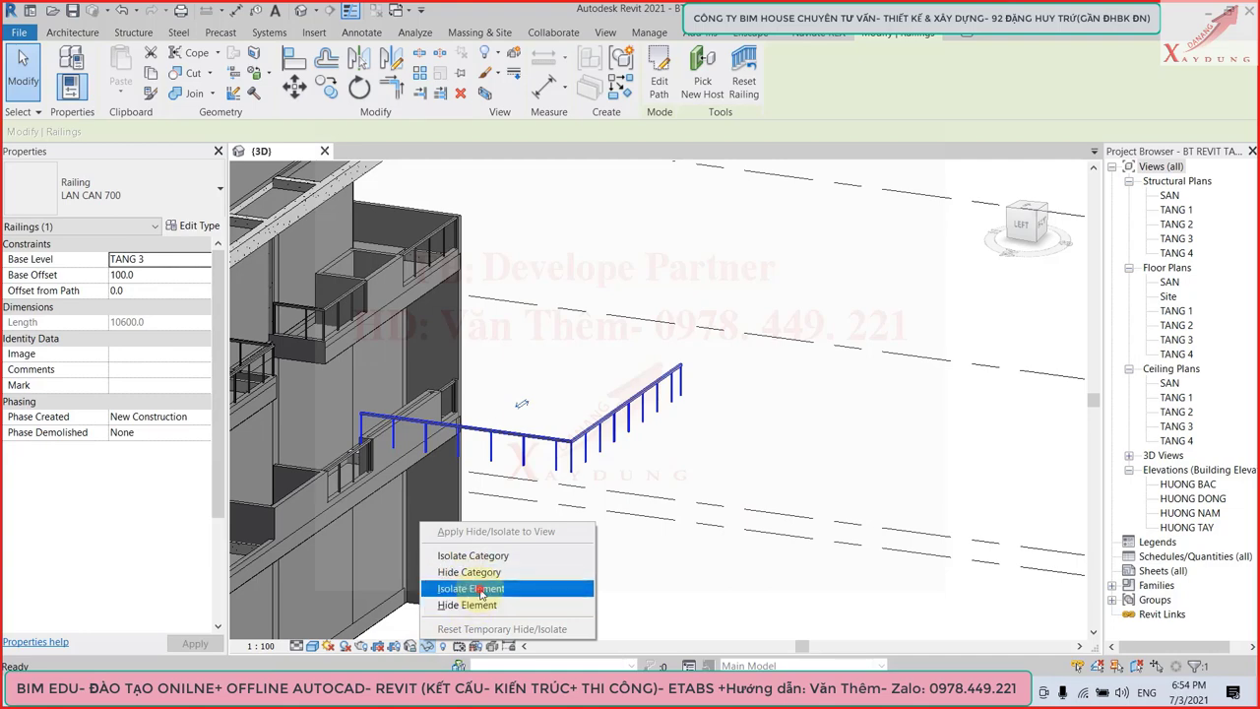
pyautogui.click(477, 587)
# Open the railing type's Rail Structure (Non-Continuous) editor, glancing at the PDF on the way
pyautogui.click(596, 419)
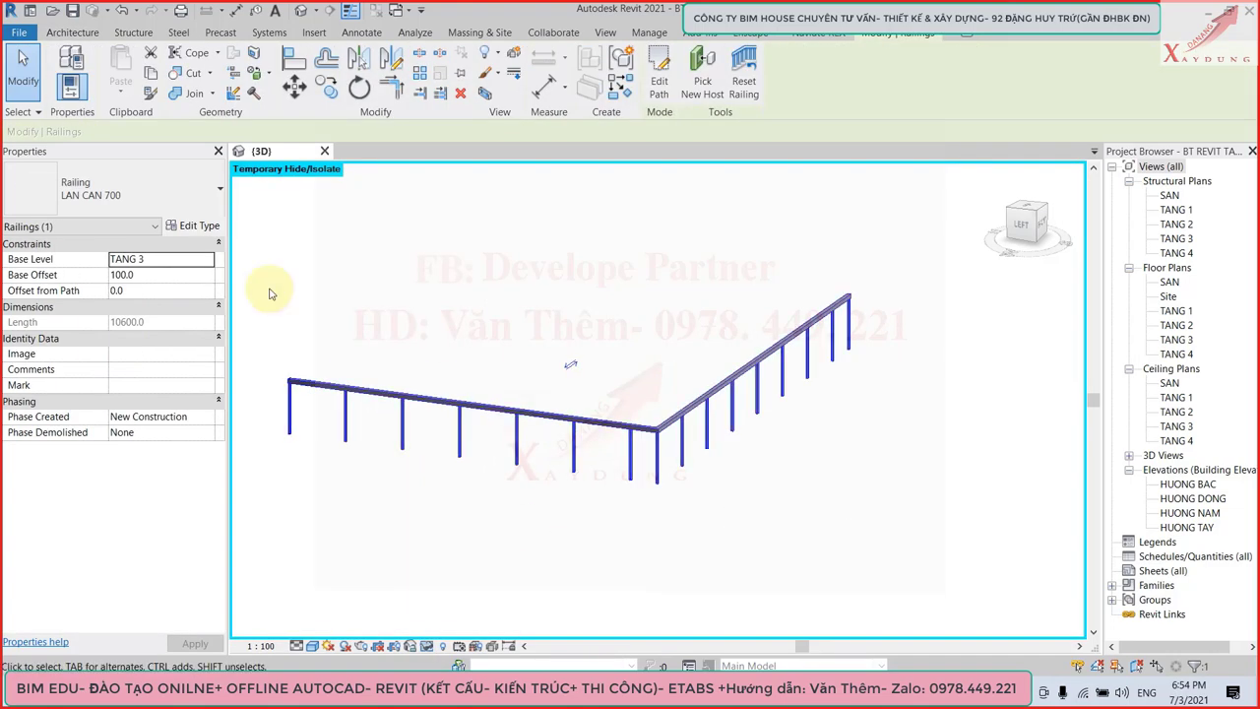
pyautogui.click(209, 231)
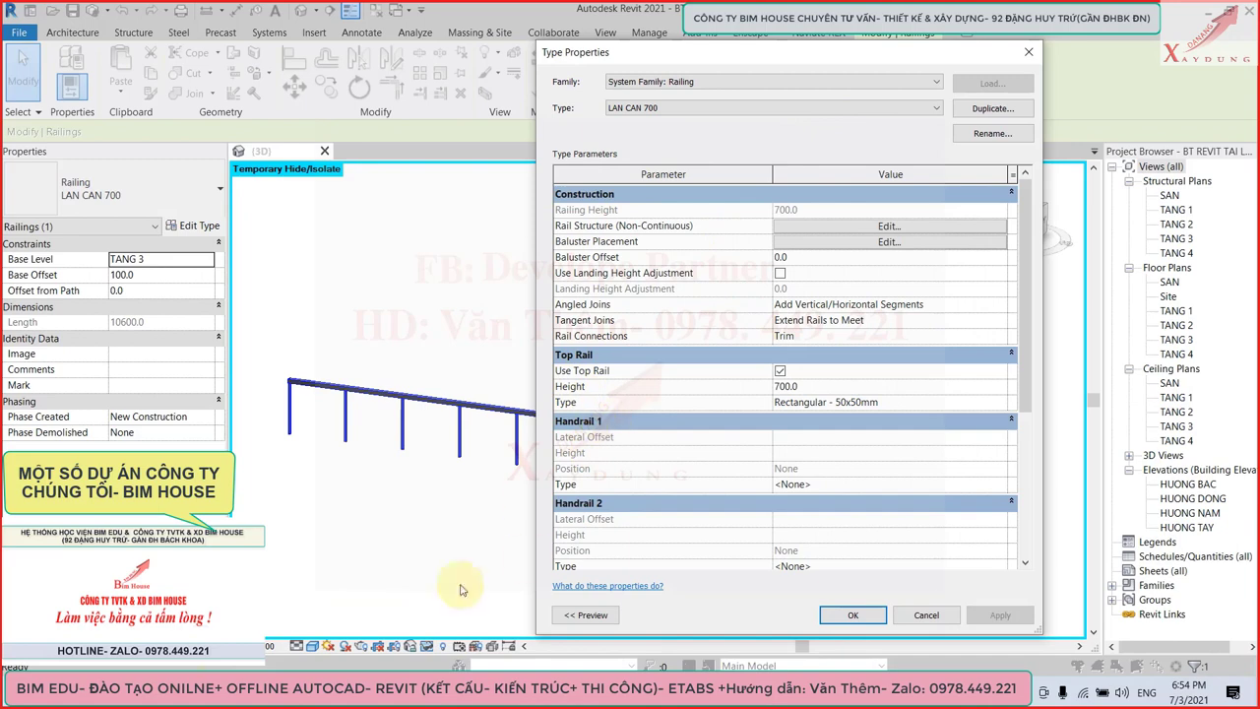
pyautogui.hotkey('alt', 'Tab')
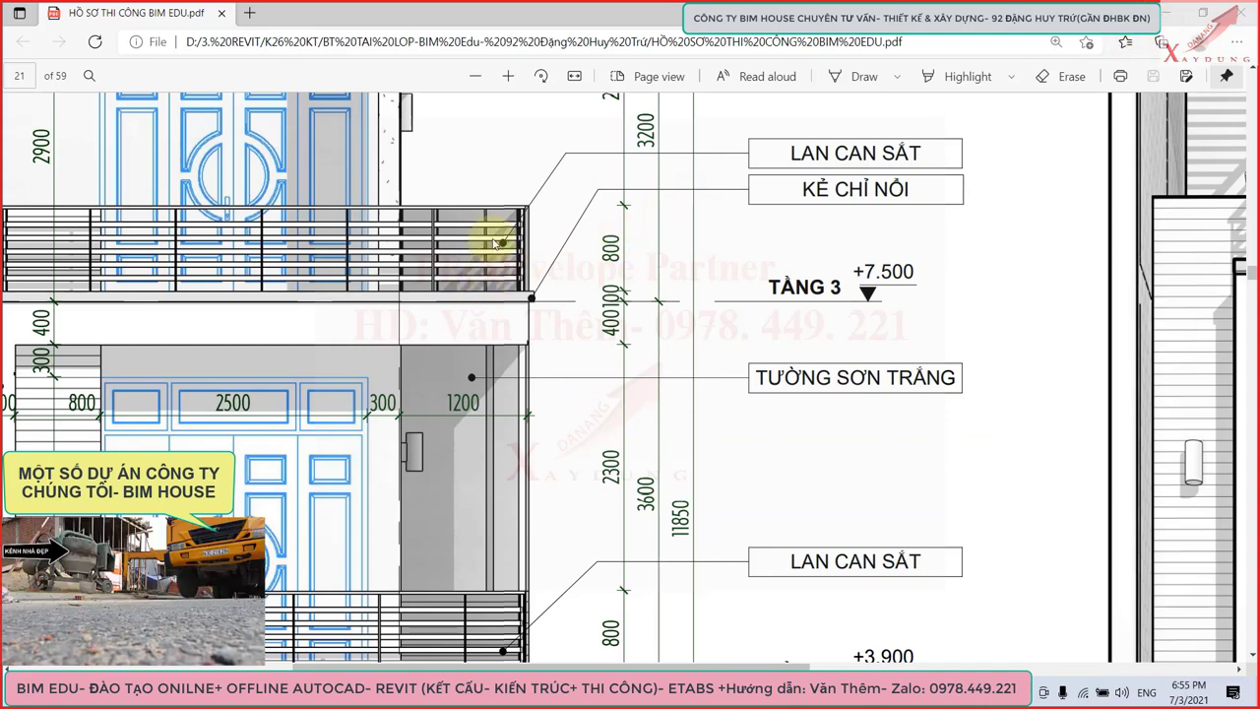
pyautogui.click(1170, 17)
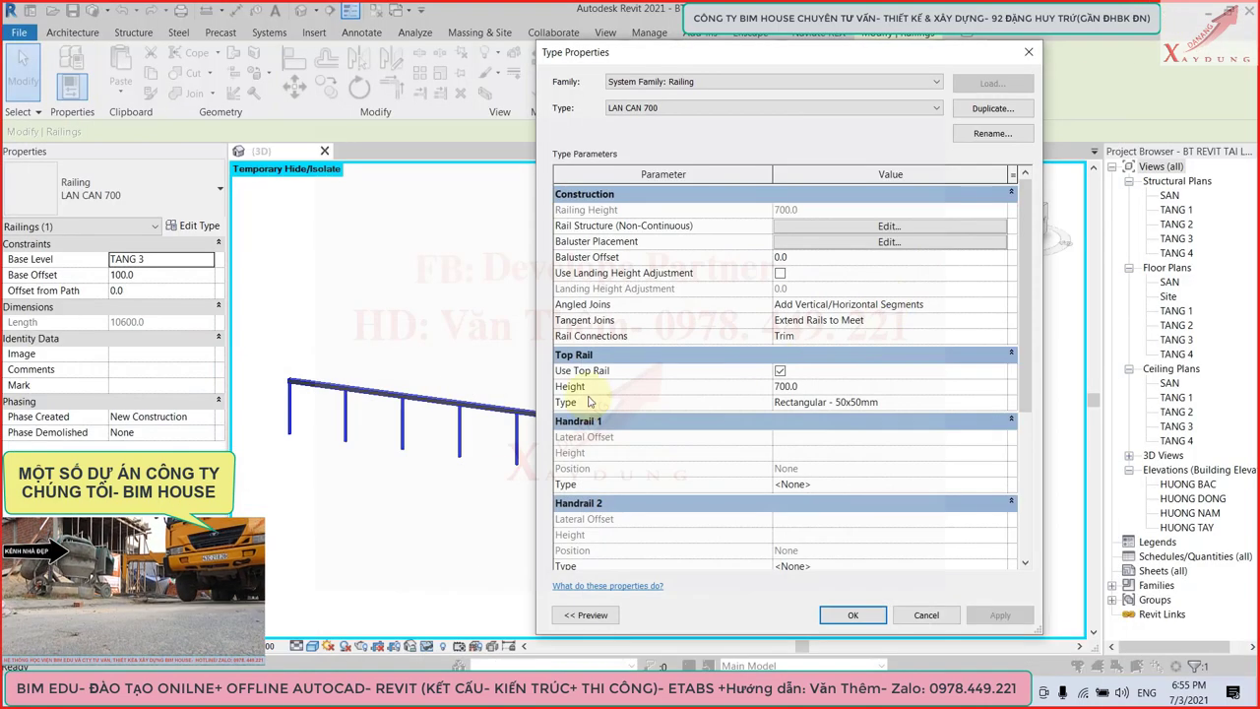
pyautogui.click(850, 224)
pyautogui.moveTo(763, 51); pyautogui.dragTo(977, 68)
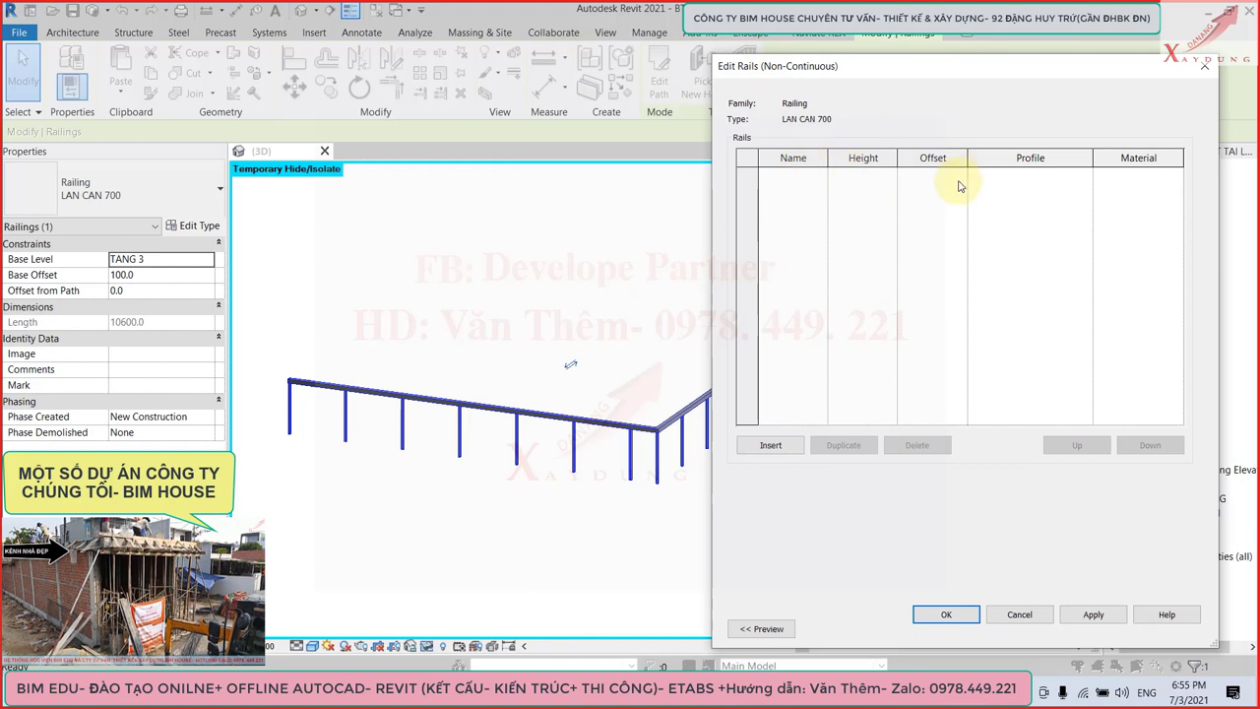
# Insert five rails into LAN CAN 700's rail structure and confirm both dialogs
pyautogui.click(771, 448)
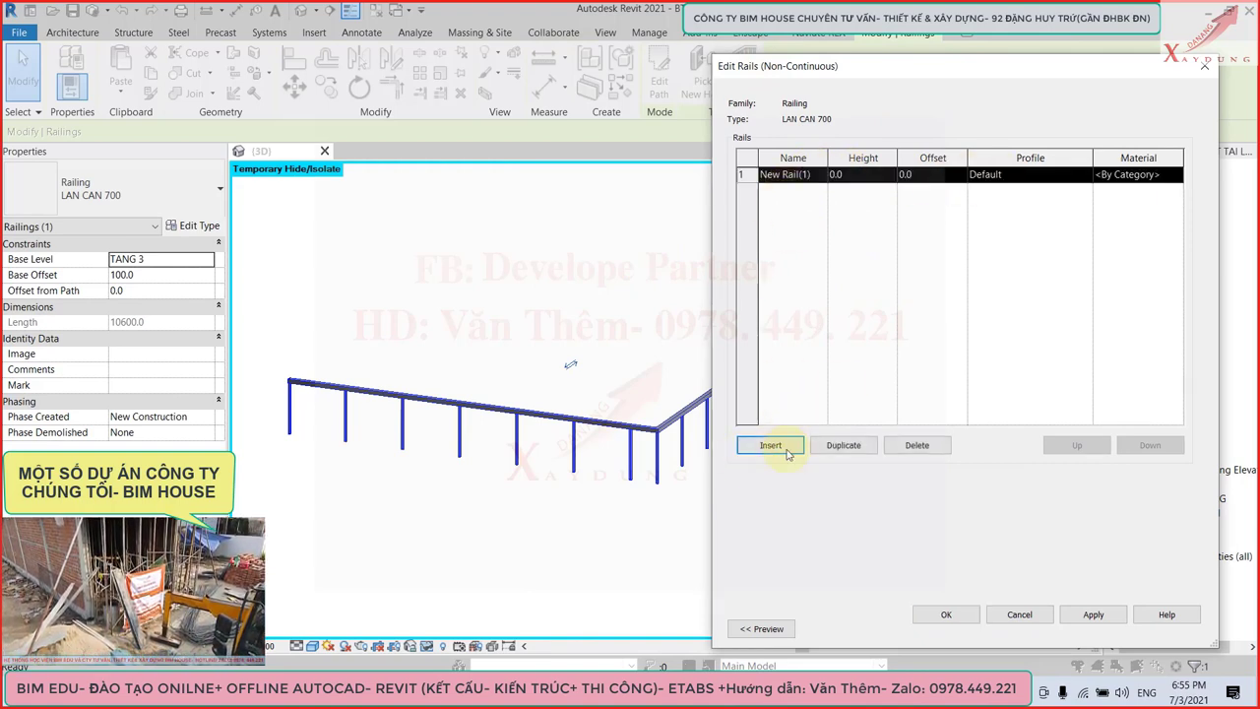
pyautogui.click(791, 445)
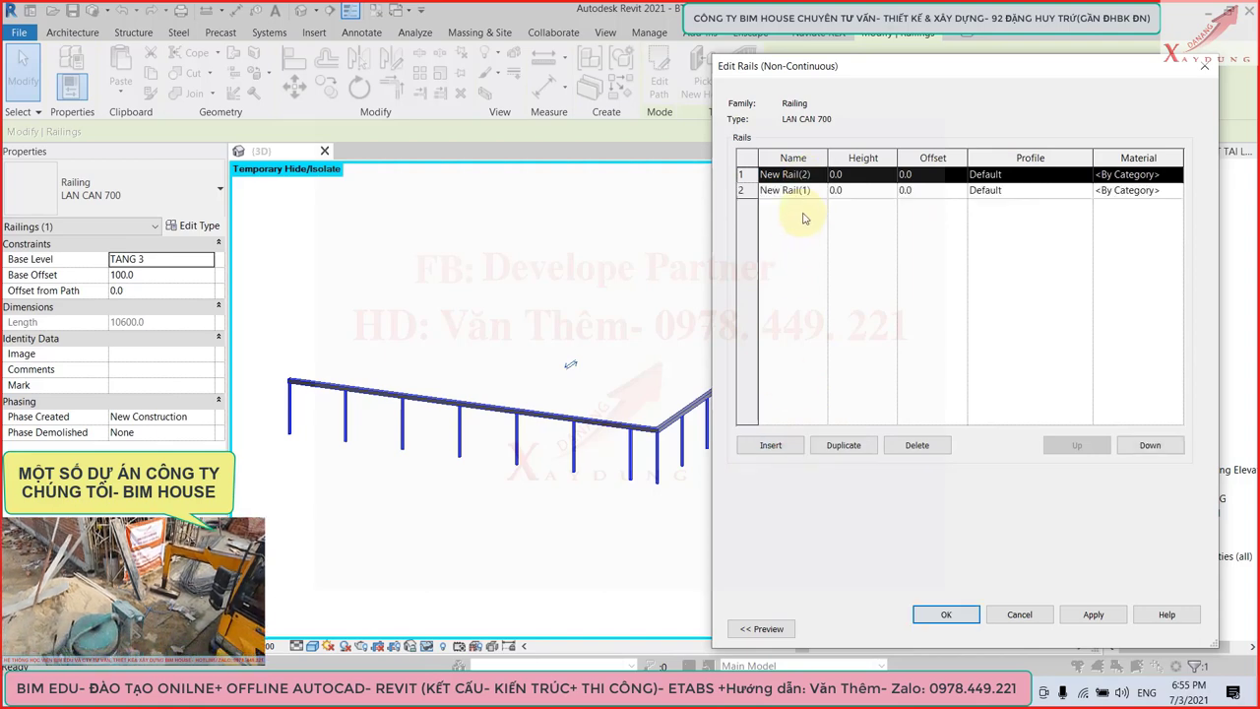
pyautogui.click(770, 445)
pyautogui.click(773, 446)
pyautogui.click(776, 448)
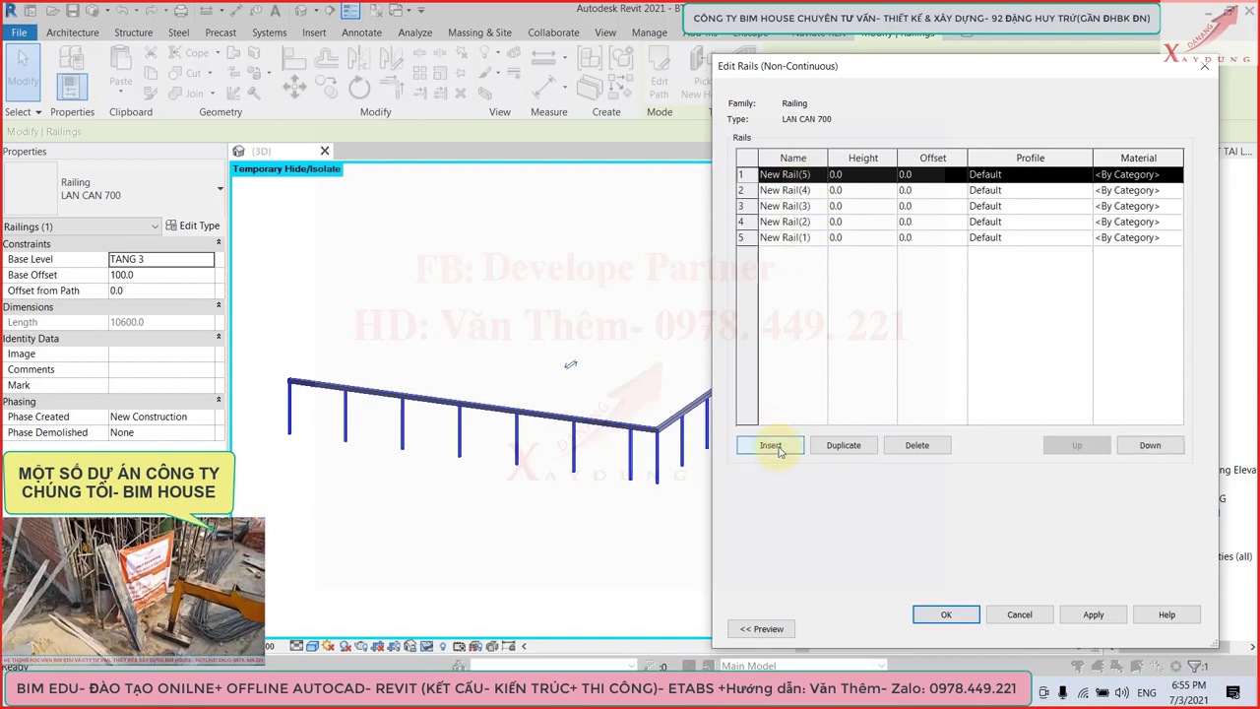
pyautogui.click(945, 614)
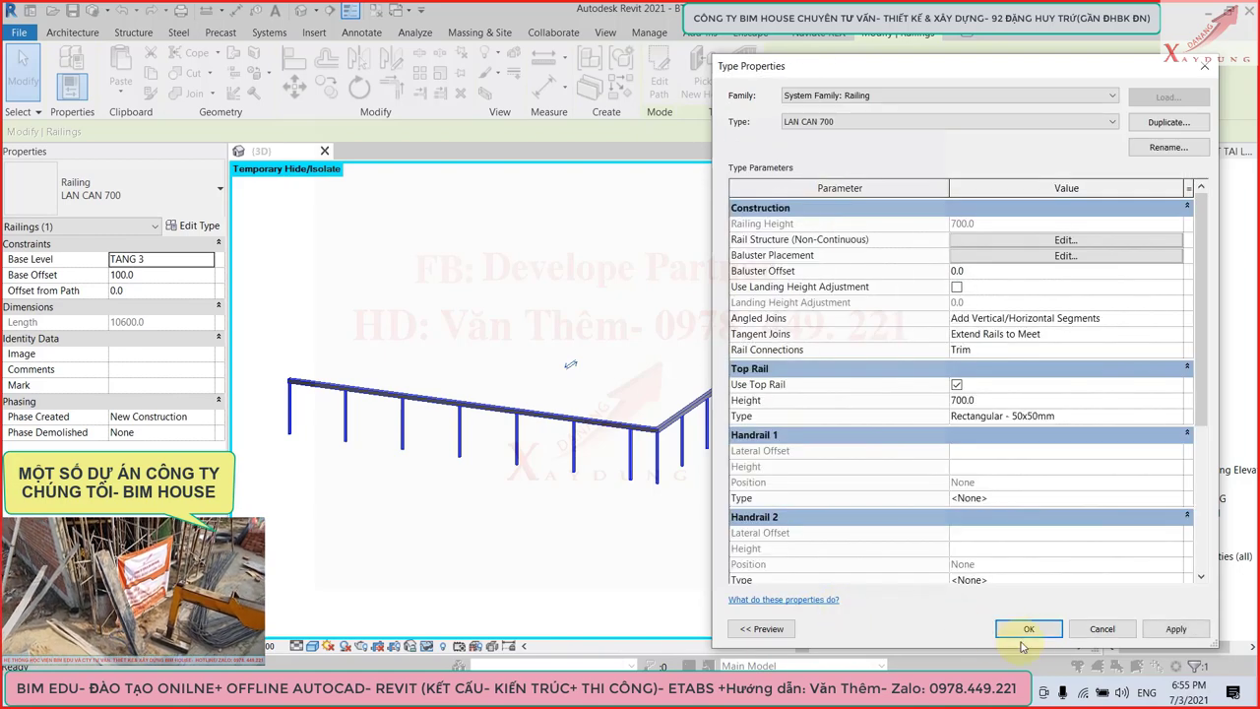
pyautogui.click(1023, 630)
# Orbit and zoom around the railing to inspect the new rails
pyautogui.click(816, 574)
pyautogui.keyDown('shift'); pyautogui.moveTo(801, 568); pyautogui.dragTo(919, 468, button='middle'); pyautogui.keyUp('shift')
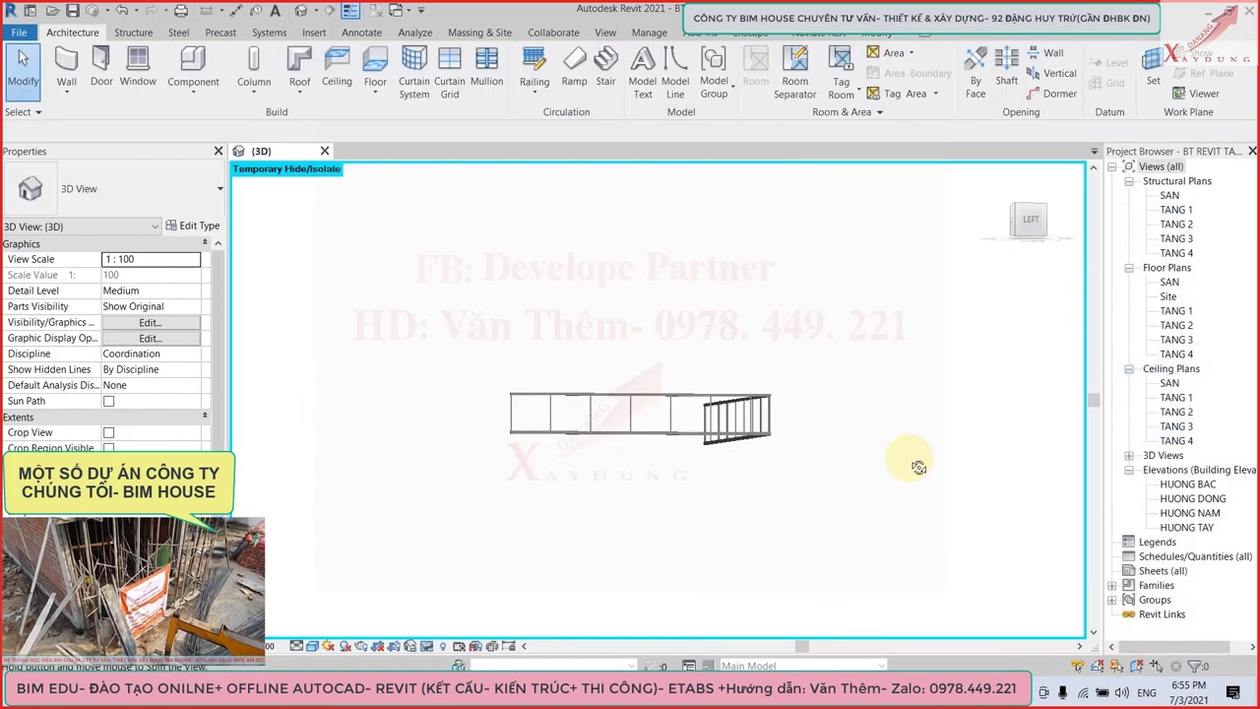
pyautogui.scroll(2, 836, 473)
pyautogui.scroll(2, 669, 457)
pyautogui.scroll(2, 610, 462)
pyautogui.moveTo(641, 486)
pyautogui.mouseDown(button='middle')
pyautogui.moveTo(674, 270)
pyautogui.moveTo(696, 357)
pyautogui.moveTo(608, 417)
pyautogui.moveTo(718, 403)
pyautogui.moveTo(669, 470)
pyautogui.mouseUp(button='middle')
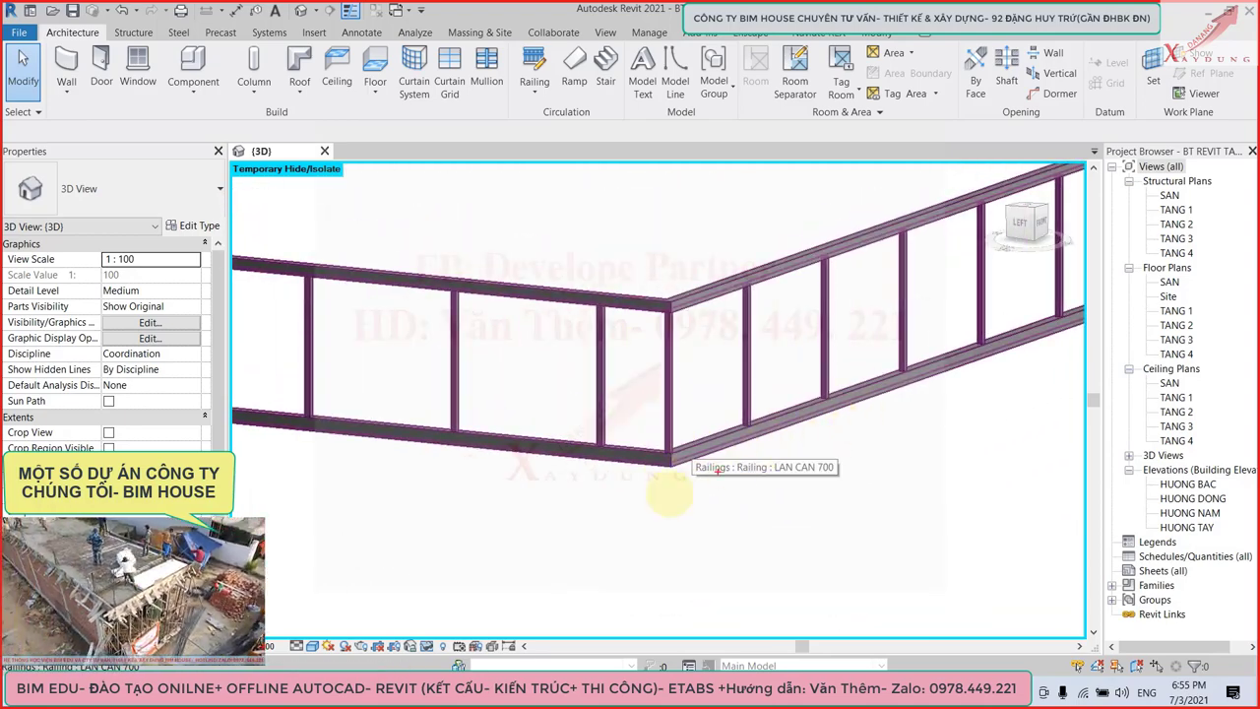
pyautogui.moveTo(434, 541); pyautogui.dragTo(728, 576)
pyautogui.moveTo(593, 573)
pyautogui.mouseDown()
pyautogui.moveTo(728, 576)
pyautogui.moveTo(879, 524)
pyautogui.mouseUp()
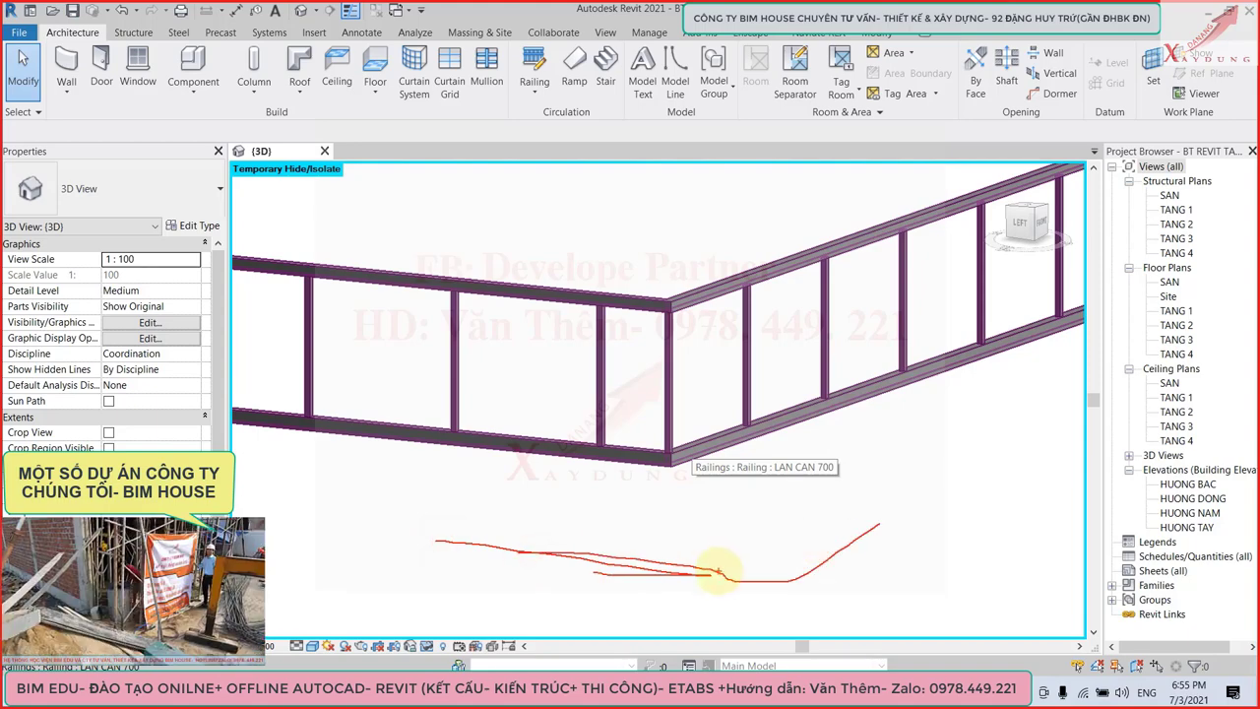
pyautogui.scroll(-3, 707, 465)
pyautogui.scroll(-2, 707, 465)
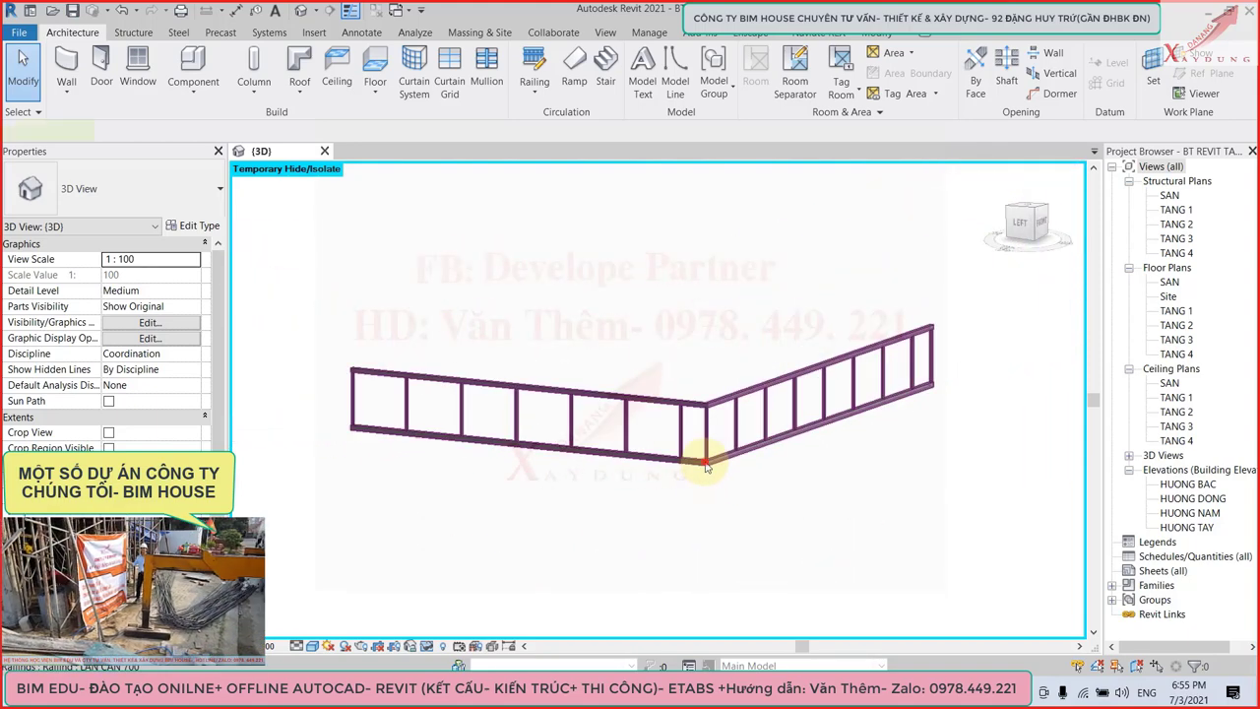
# Reselect the railing and reopen its Type Properties
pyautogui.click(706, 465)
pyautogui.click(194, 226)
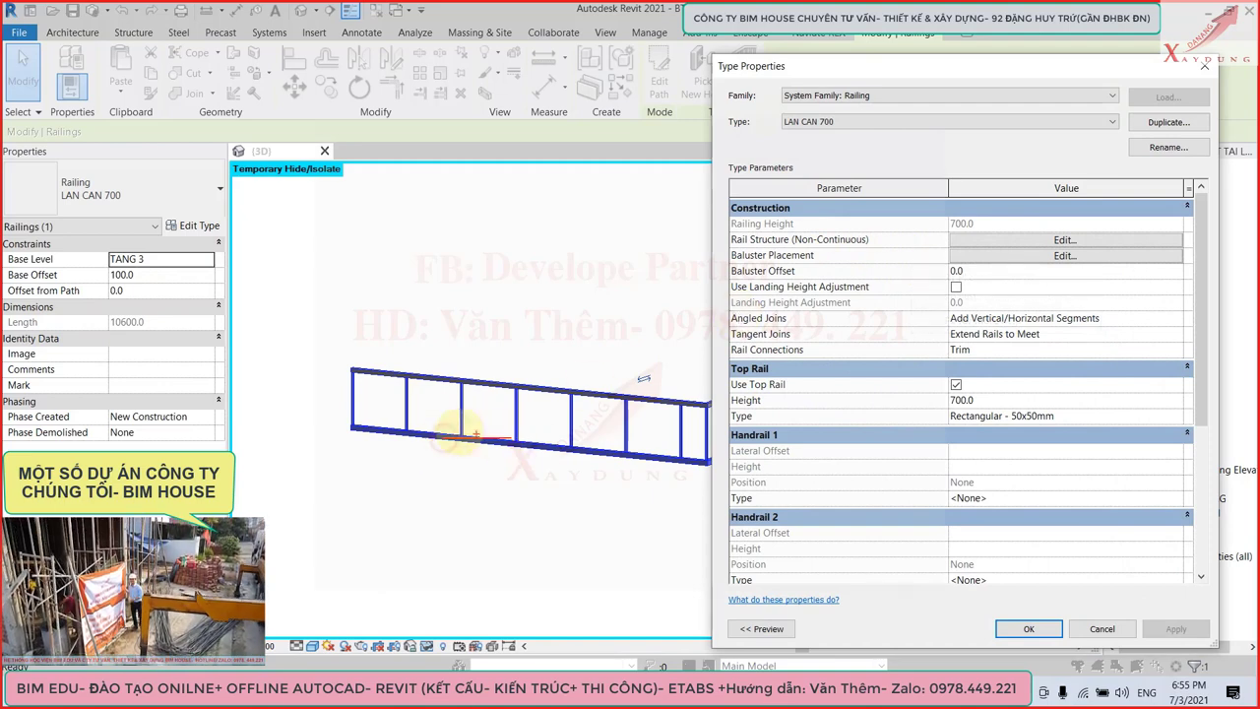
pyautogui.moveTo(422, 398)
pyautogui.mouseDown()
pyautogui.moveTo(489, 398)
pyautogui.moveTo(493, 419)
pyautogui.mouseUp()
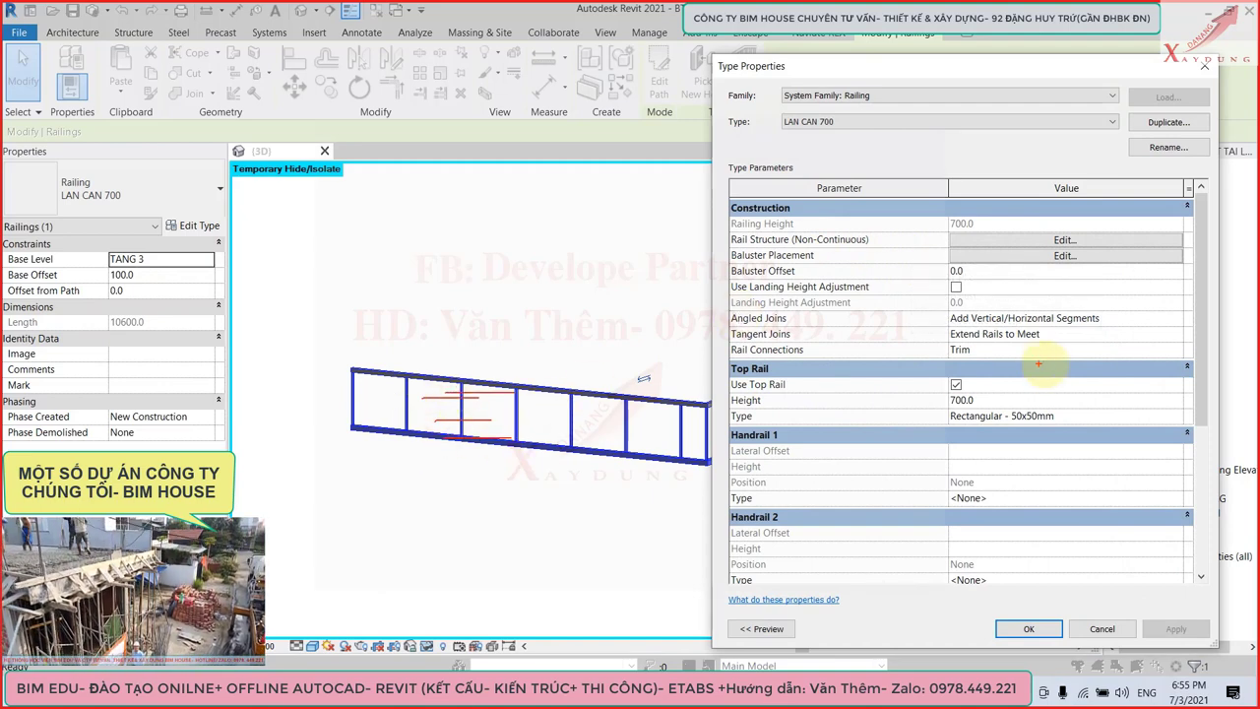
# Open the LAN CAN 700 rail list, select New Rail(1)'s height, and switch to the PDF elevation
pyautogui.click(1050, 243)
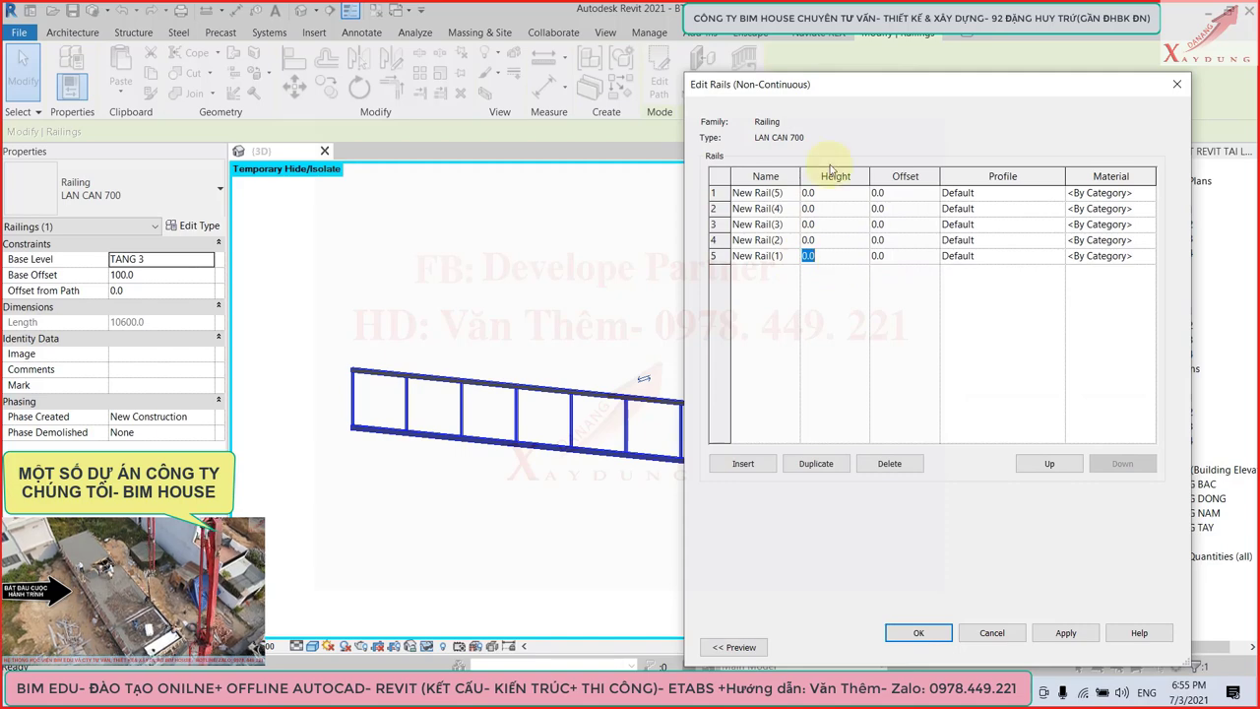
pyautogui.click(830, 268)
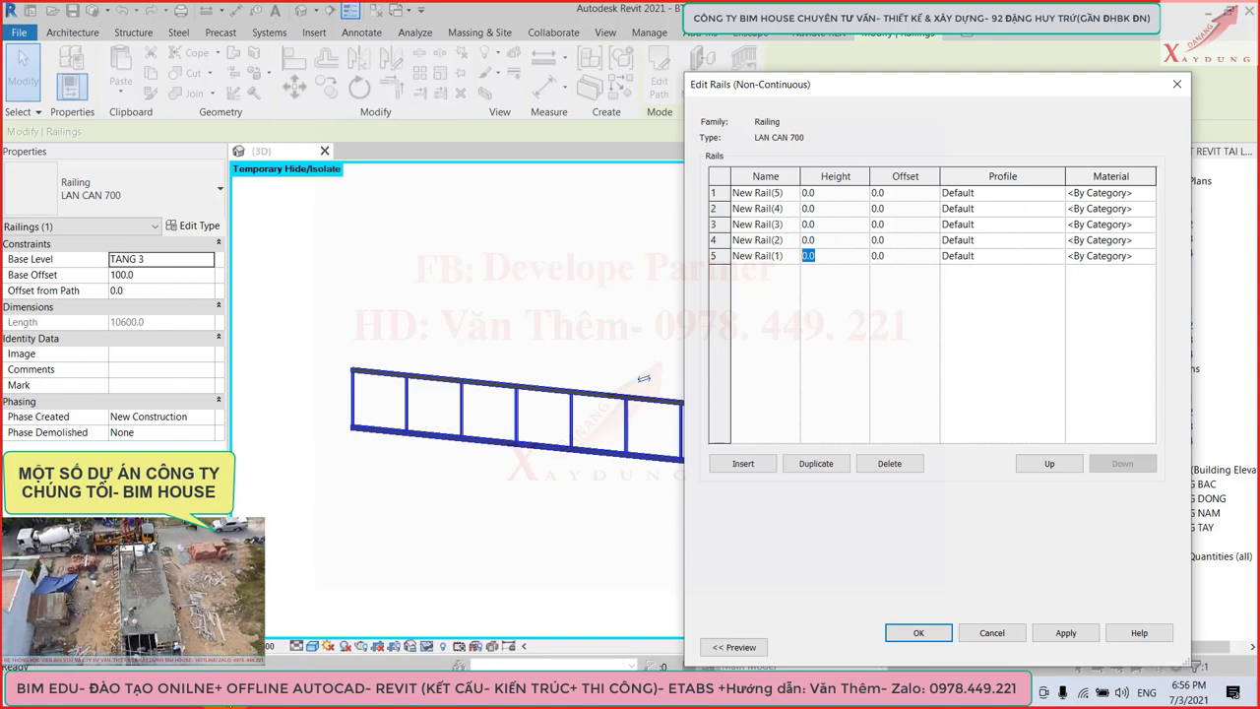
pyautogui.click(182, 706)
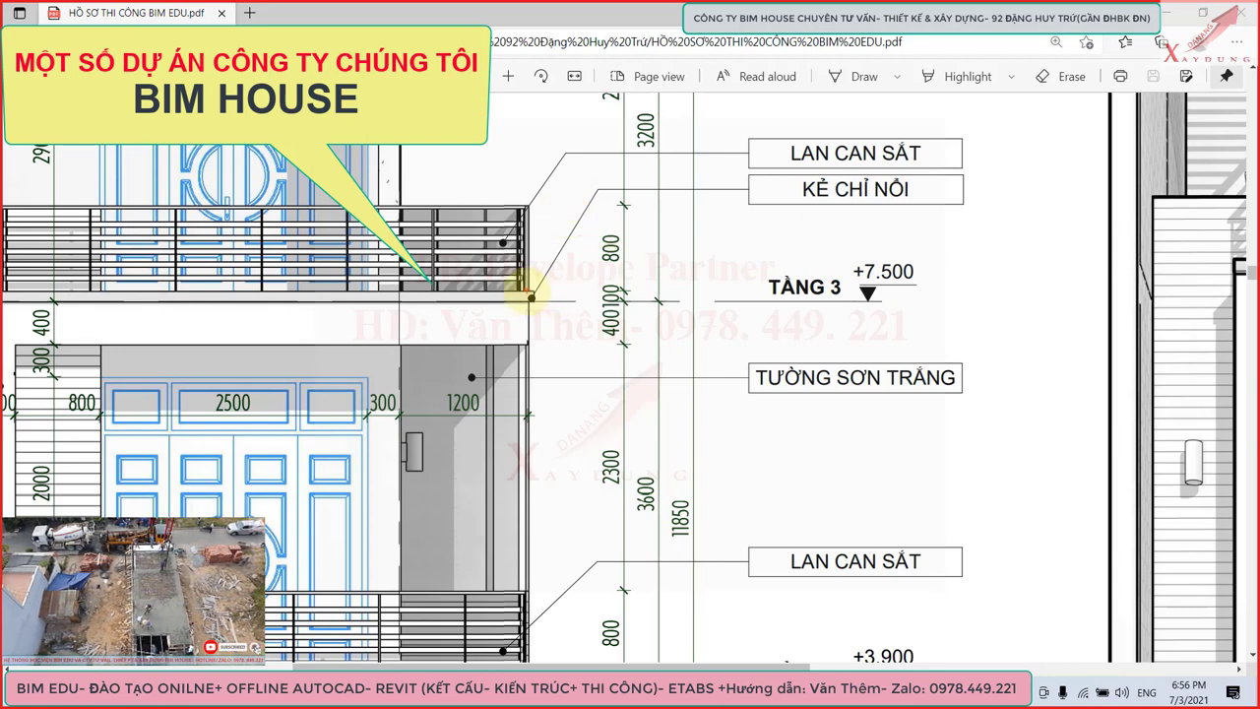
# Check the 800 railing height on the TẦNG 3 railing elevation in the PDF
pyautogui.moveTo(596, 286); pyautogui.dragTo(658, 287)
pyautogui.moveTo(577, 201); pyautogui.dragTo(734, 197)
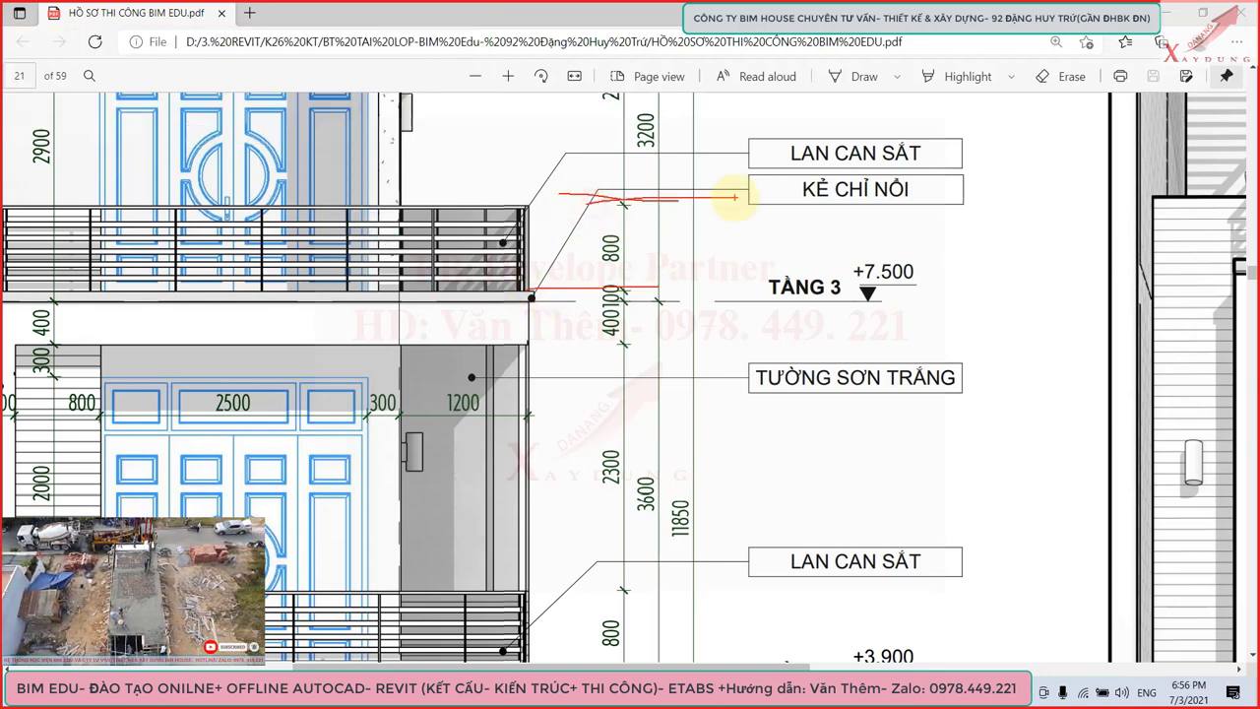
pyautogui.press('Escape')
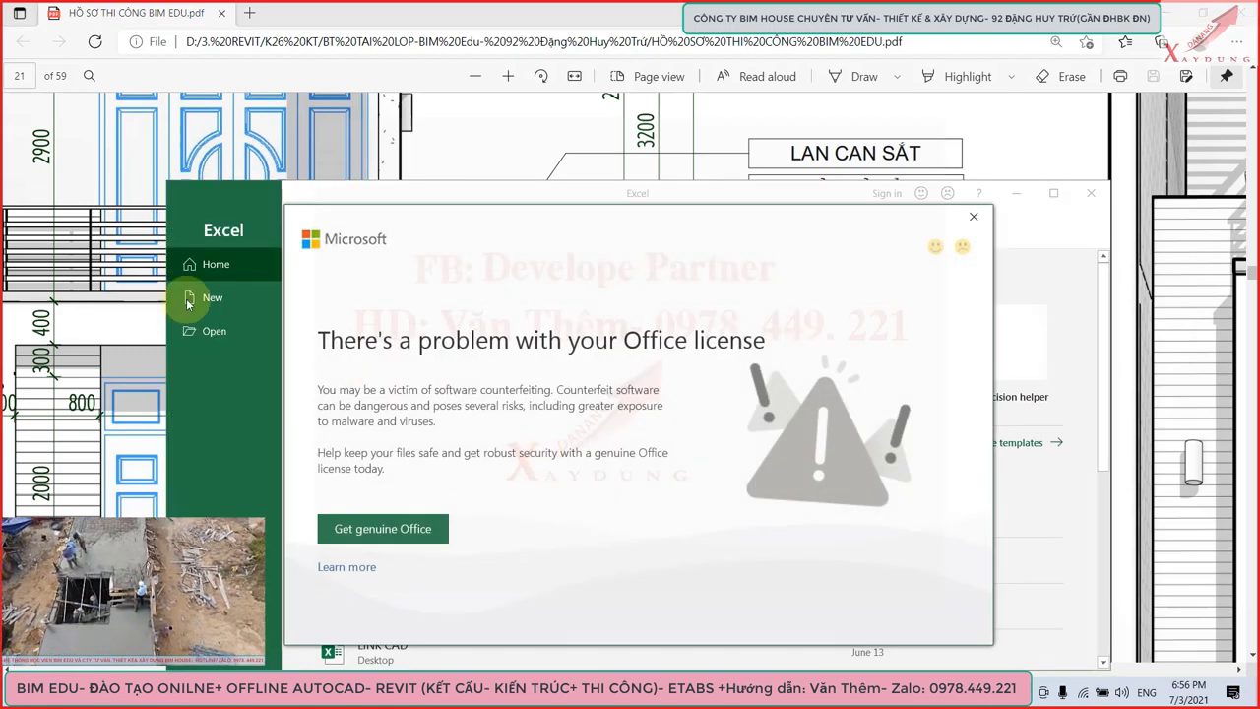
# Dismiss the Office licence warning, close Excel, and return to Revit
pyautogui.click(974, 217)
pyautogui.click(1018, 193)
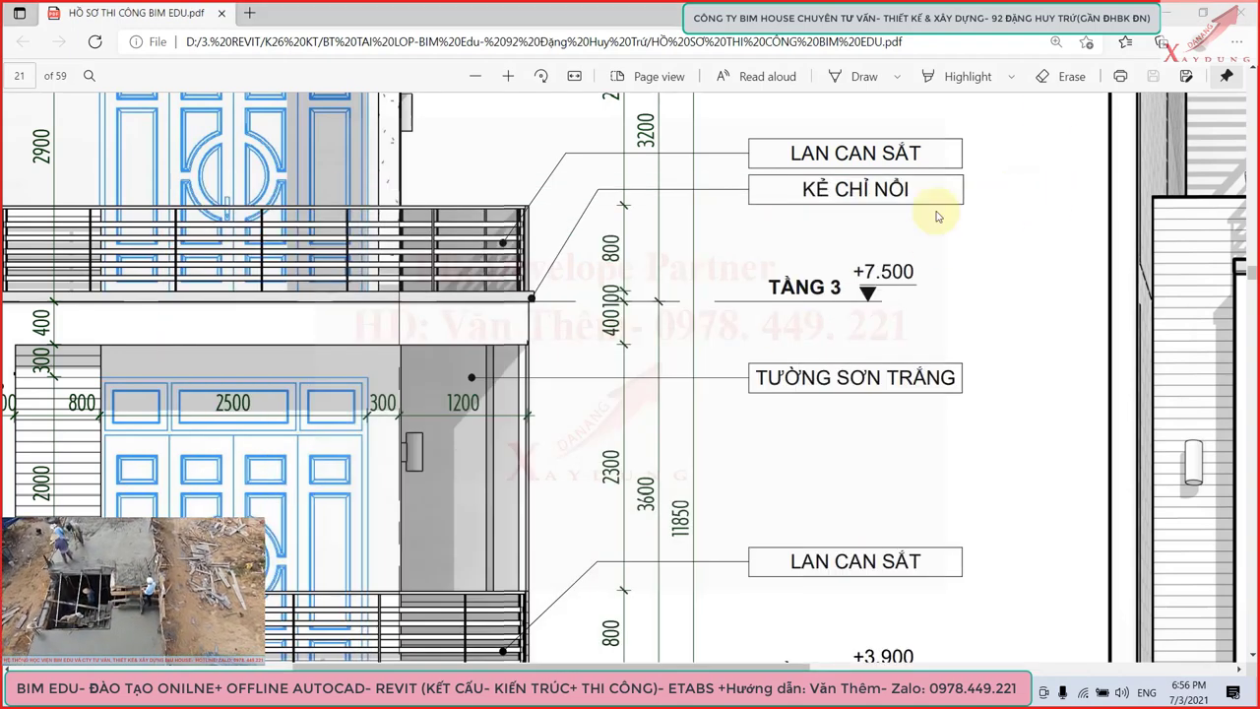
pyautogui.click(1160, 12)
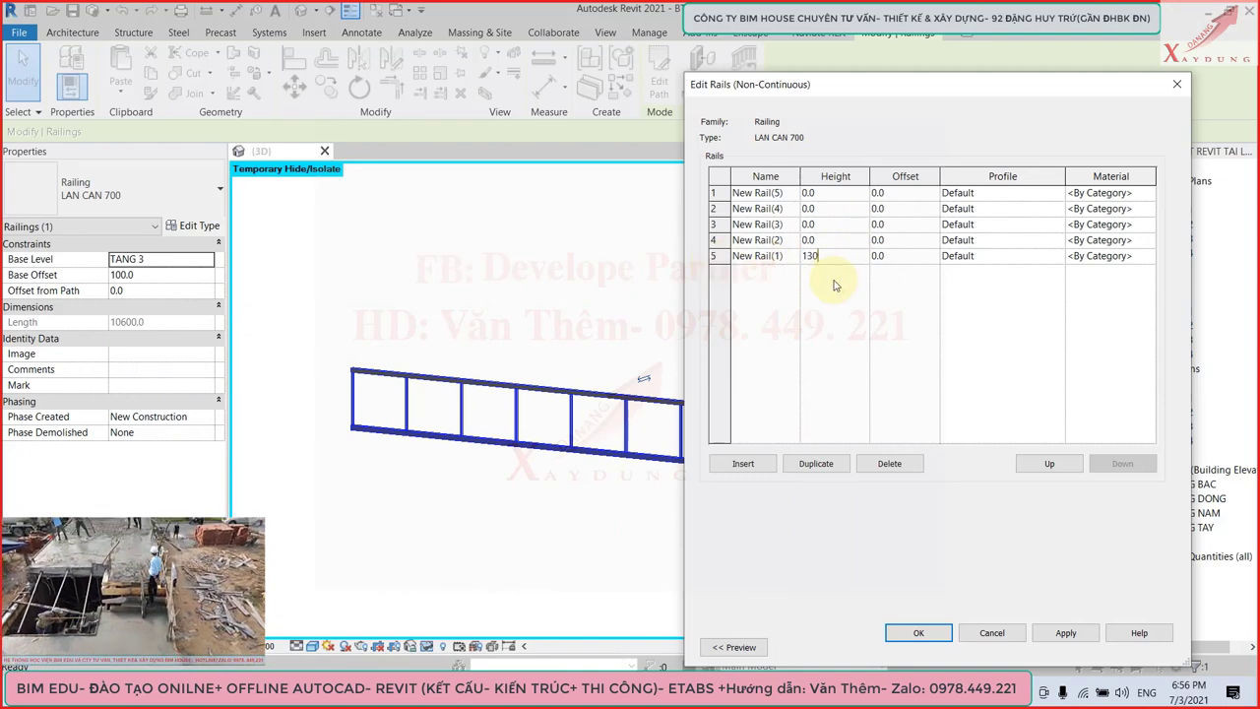
# Set New Rail(2) through New Rail(5) heights to 260, 390, 520 and 650, and confirm
pyautogui.click(837, 241)
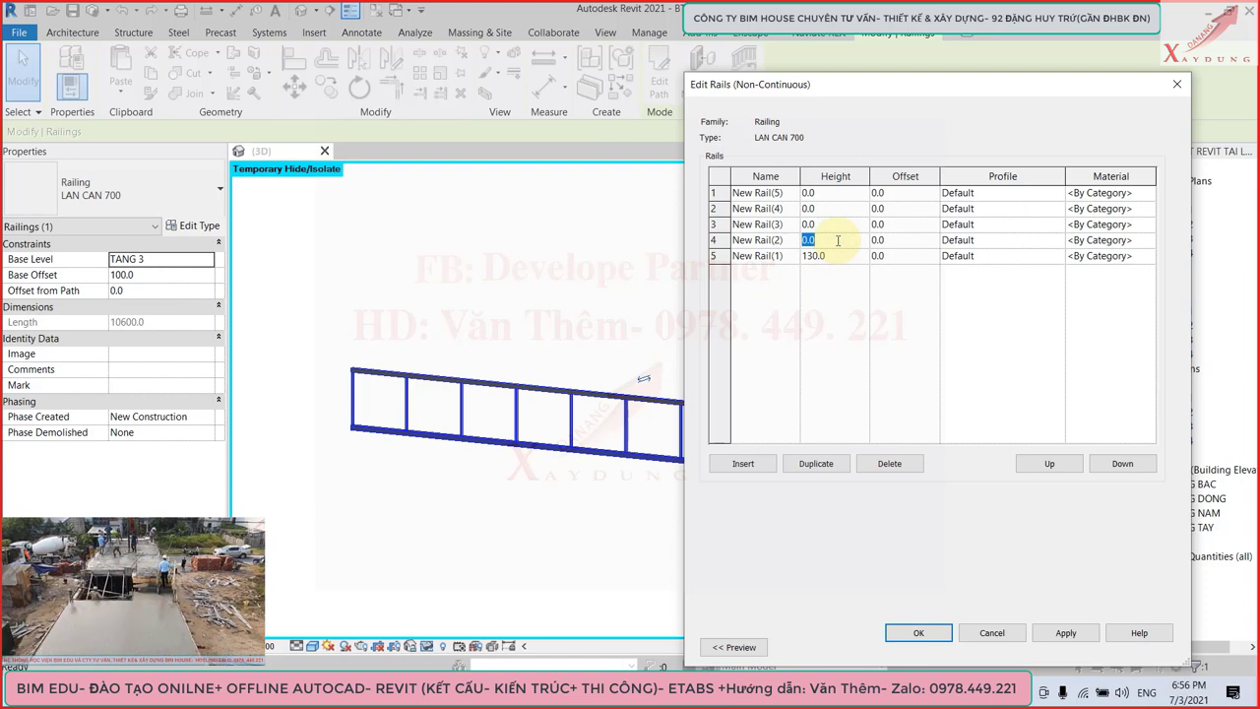
pyautogui.write('260')
pyautogui.click(839, 225)
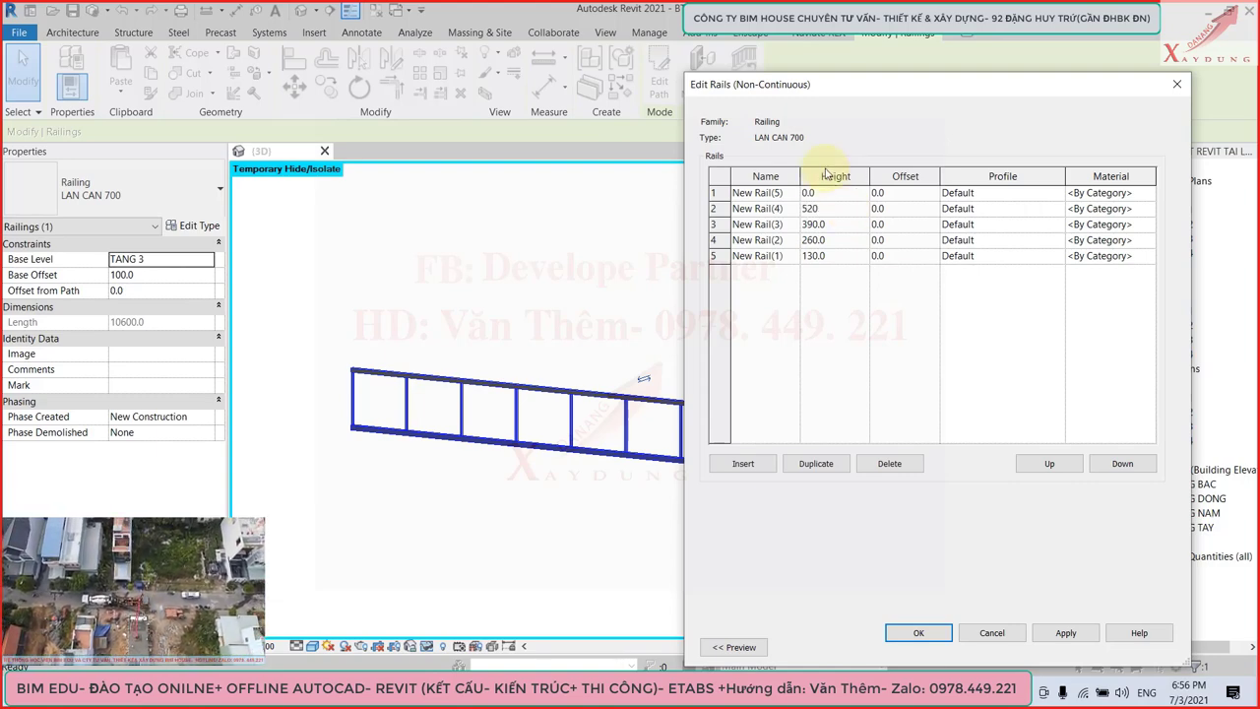
pyautogui.click(845, 194)
pyautogui.write('650')
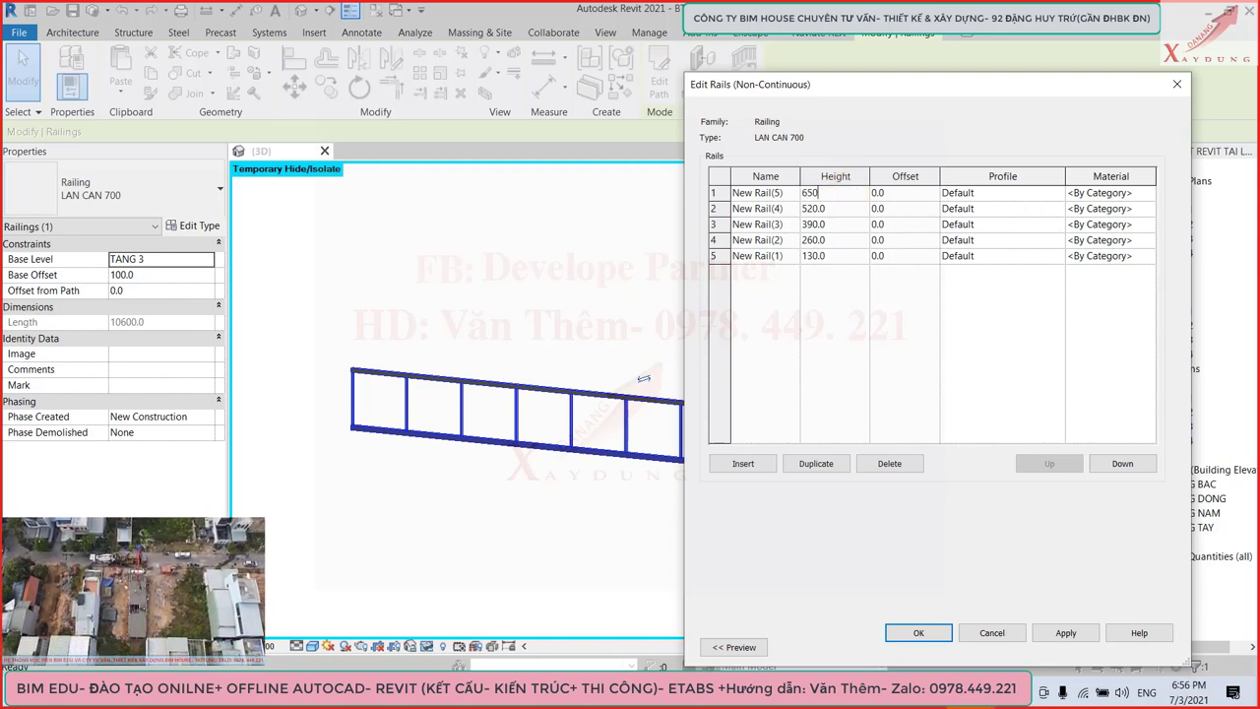
pyautogui.click(915, 635)
# Close the type settings and orbit and zoom the 3D view around the five-rail railing
pyautogui.click(996, 650)
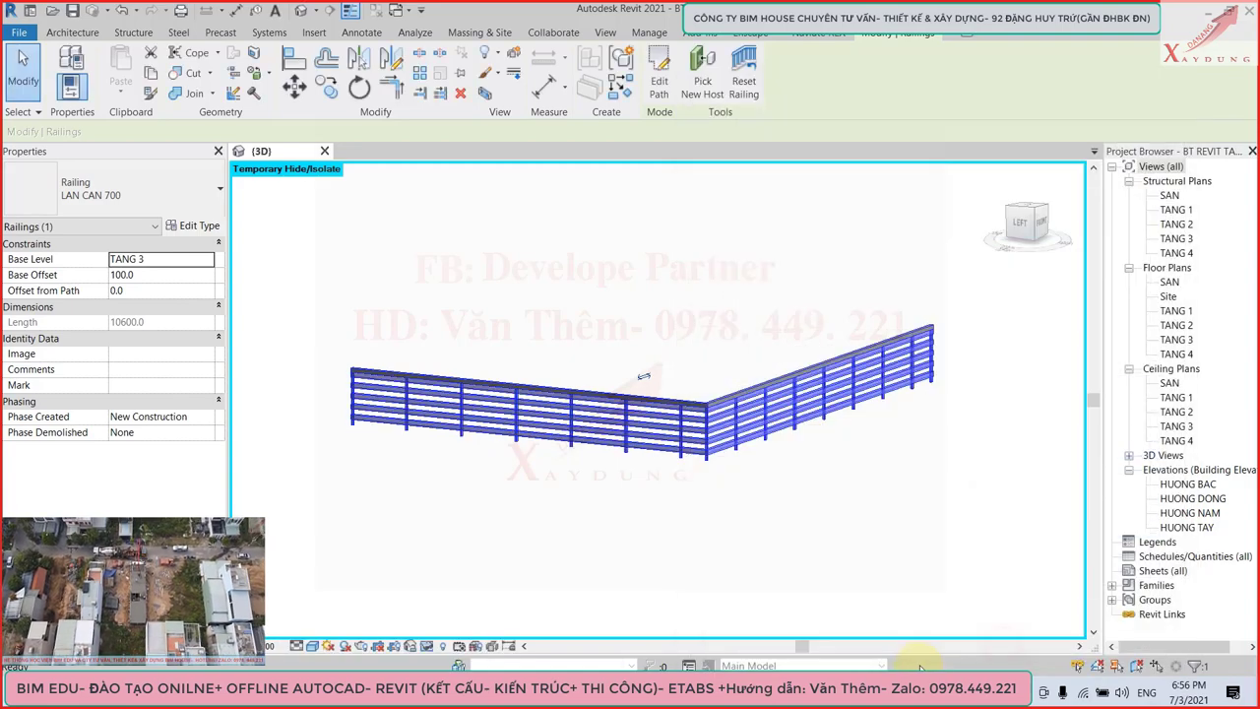
pyautogui.click(786, 572)
pyautogui.moveTo(629, 542)
pyautogui.keyDown('shift'); pyautogui.mouseDown(button='middle')
pyautogui.moveTo(731, 521)
pyautogui.moveTo(726, 436)
pyautogui.mouseUp(button='middle'); pyautogui.keyUp('shift')
pyautogui.scroll(3, 582, 562)
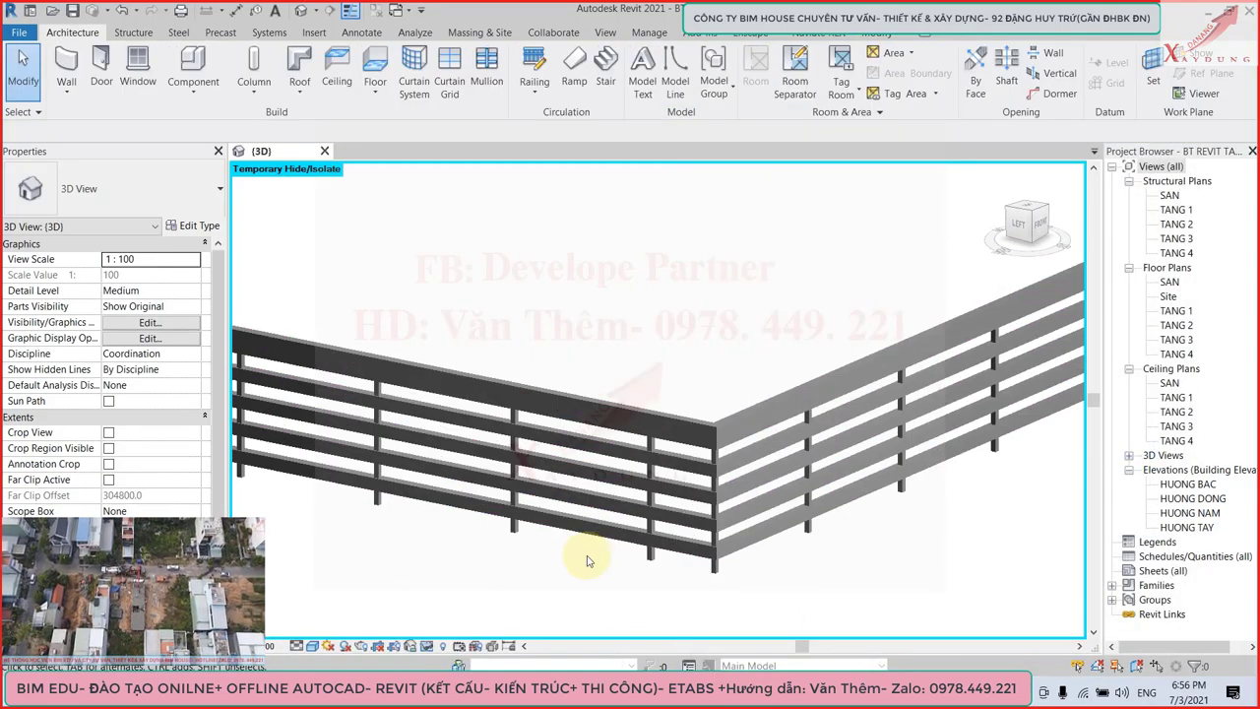
pyautogui.scroll(2, 635, 502)
pyautogui.keyDown('shift'); pyautogui.moveTo(557, 354); pyautogui.dragTo(577, 421, button='middle'); pyautogui.keyUp('shift')
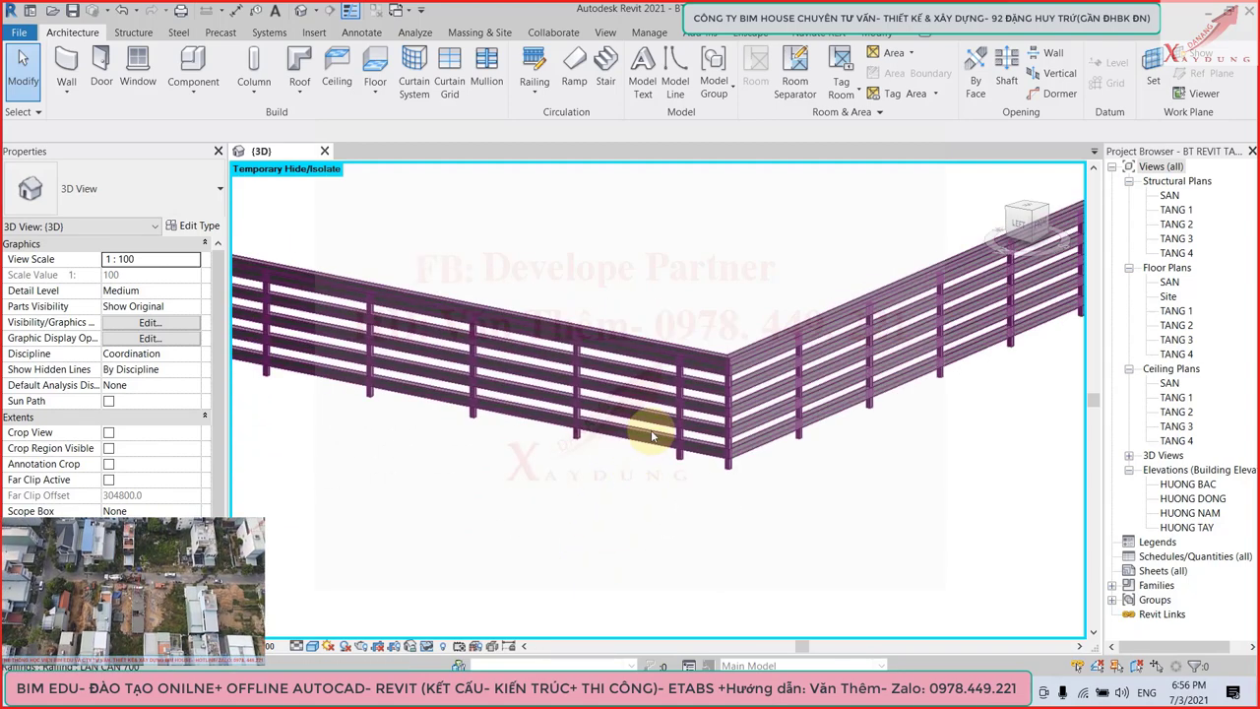
pyautogui.click(577, 421)
pyautogui.moveTo(740, 474)
pyautogui.keyDown('shift'); pyautogui.mouseDown(button='middle')
pyautogui.moveTo(591, 567)
pyautogui.moveTo(543, 512)
pyautogui.moveTo(483, 368)
pyautogui.moveTo(483, 467)
pyautogui.mouseUp(button='middle'); pyautogui.keyUp('shift')
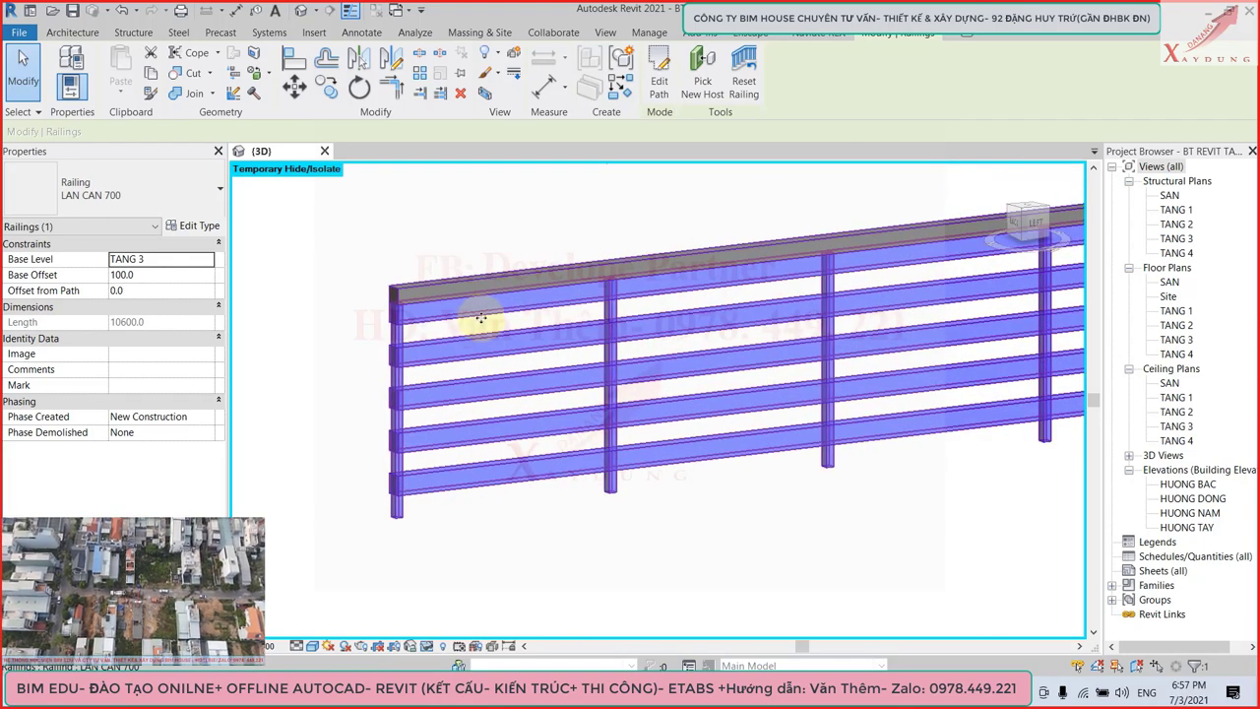
pyautogui.moveTo(476, 415)
pyautogui.keyDown('shift'); pyautogui.mouseDown(button='middle')
pyautogui.moveTo(520, 450)
pyautogui.moveTo(525, 439)
pyautogui.mouseUp(button='middle'); pyautogui.keyUp('shift')
pyautogui.scroll(2, 590, 483)
# Inspect the rails close up, then select the front railing and open its Type Properties
pyautogui.click(613, 501)
pyautogui.scroll(2, 599, 430)
pyautogui.scroll(2, 600, 423)
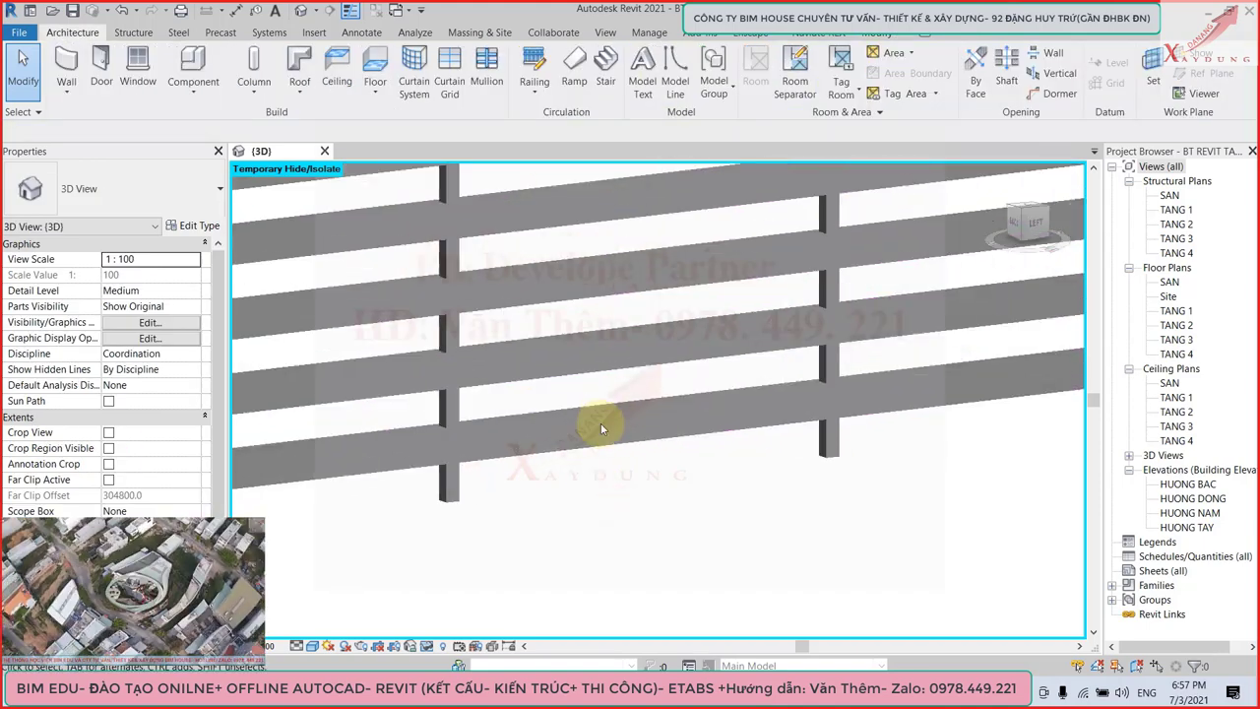
pyautogui.scroll(2, 606, 448)
pyautogui.moveTo(571, 436); pyautogui.dragTo(714, 436)
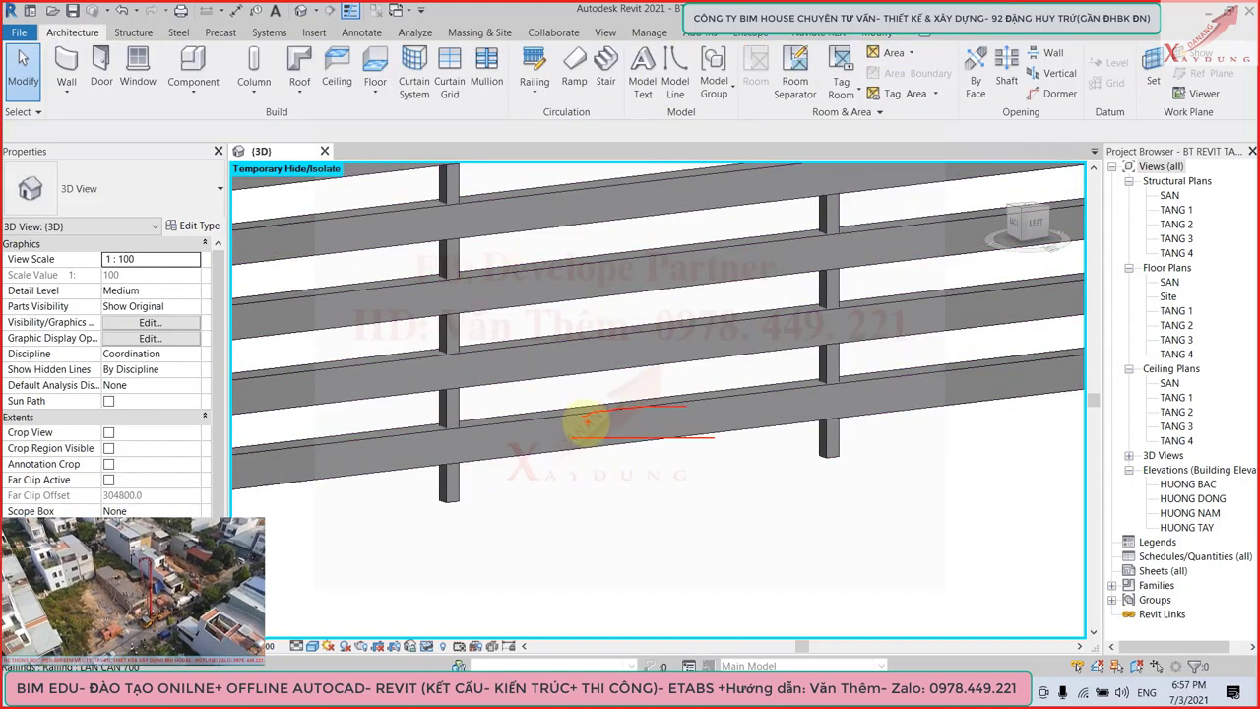
pyautogui.moveTo(586, 422); pyautogui.dragTo(689, 411)
pyautogui.moveTo(661, 371); pyautogui.dragTo(616, 370)
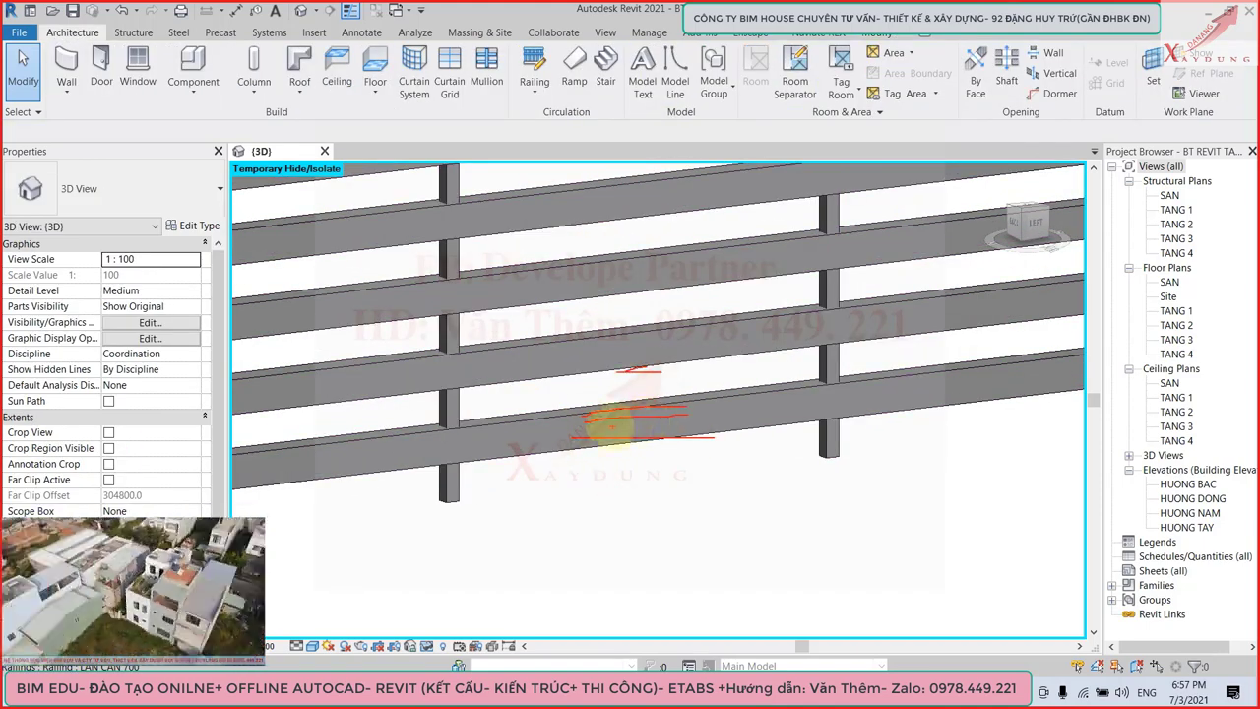
pyautogui.moveTo(690, 414); pyautogui.dragTo(644, 423)
pyautogui.moveTo(448, 502); pyautogui.dragTo(491, 494)
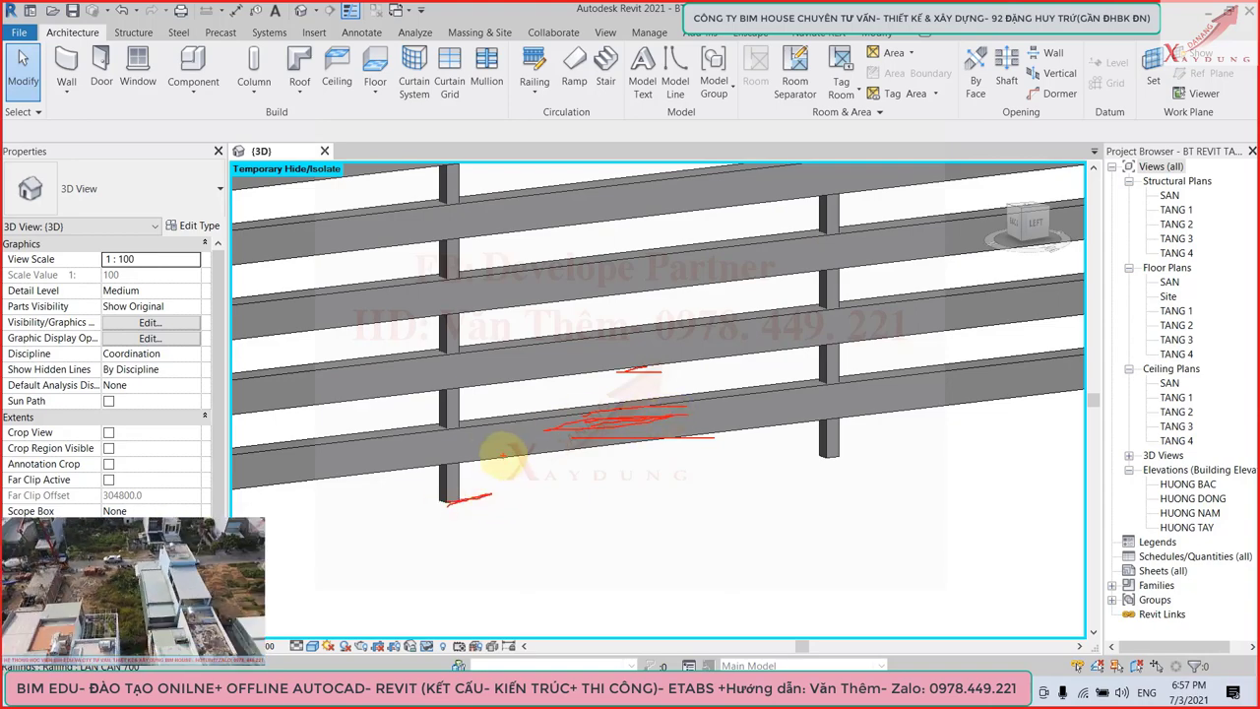
pyautogui.moveTo(474, 440); pyautogui.dragTo(532, 428)
pyautogui.scroll(-3, 571, 463)
pyautogui.scroll(-2, 566, 461)
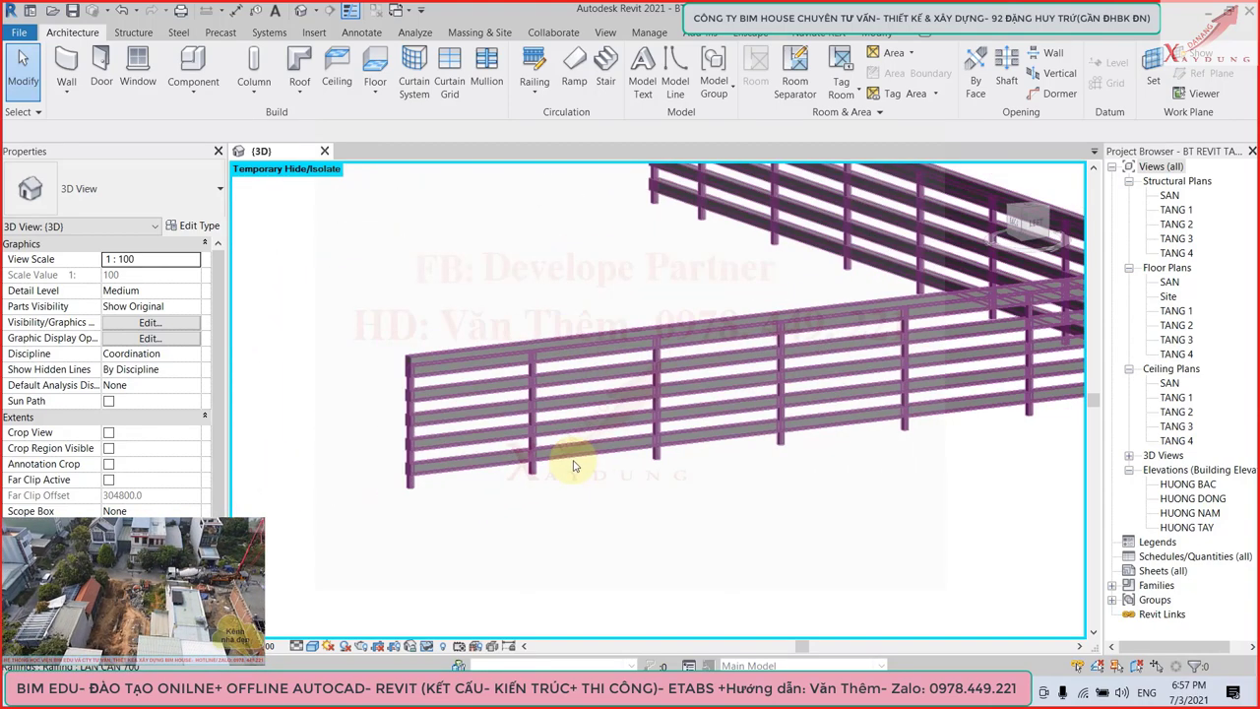
pyautogui.click(561, 460)
pyautogui.click(193, 226)
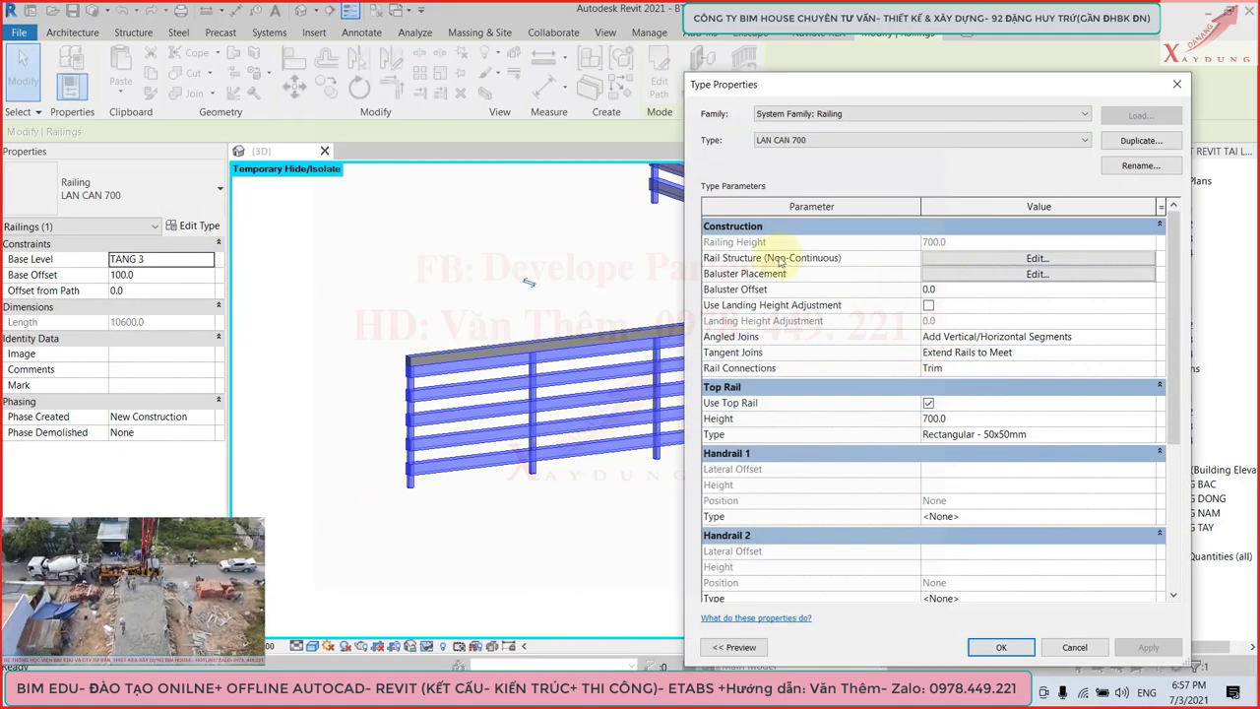
# Give the top rail the M_Rectangular Handrail : 50 x 50mm profile
pyautogui.click(946, 257)
pyautogui.moveTo(877, 86); pyautogui.dragTo(667, 103)
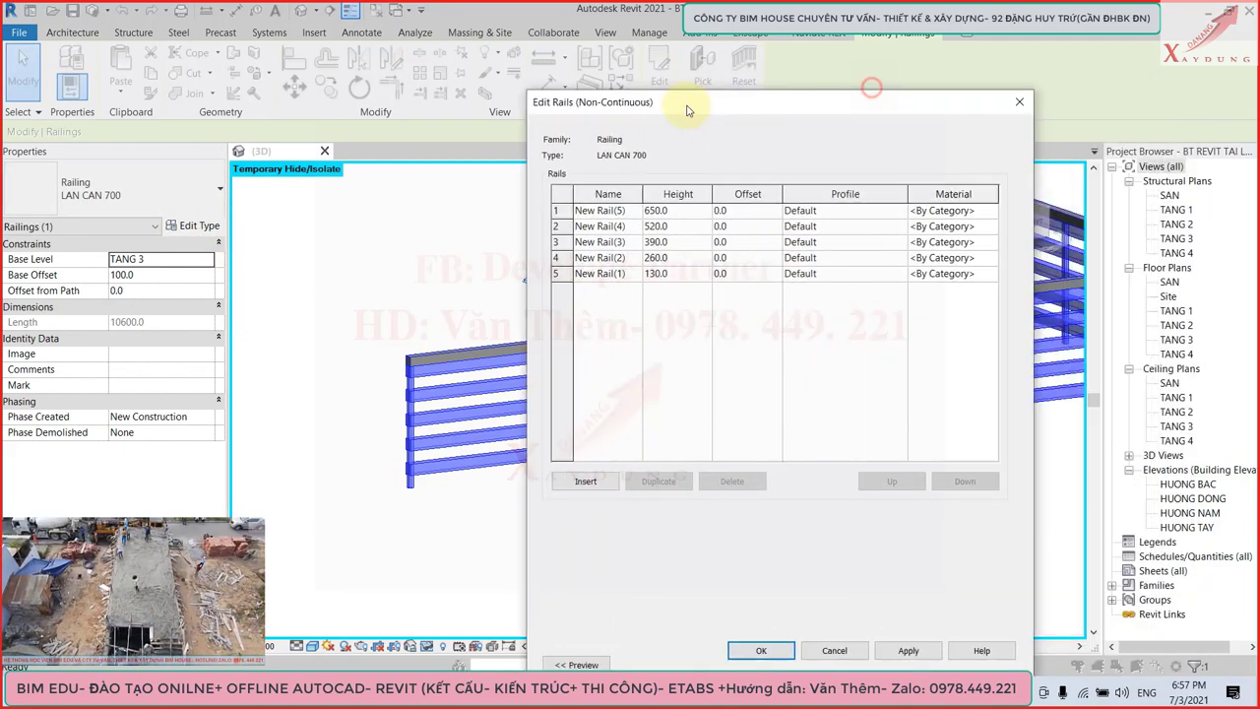
pyautogui.click(782, 216)
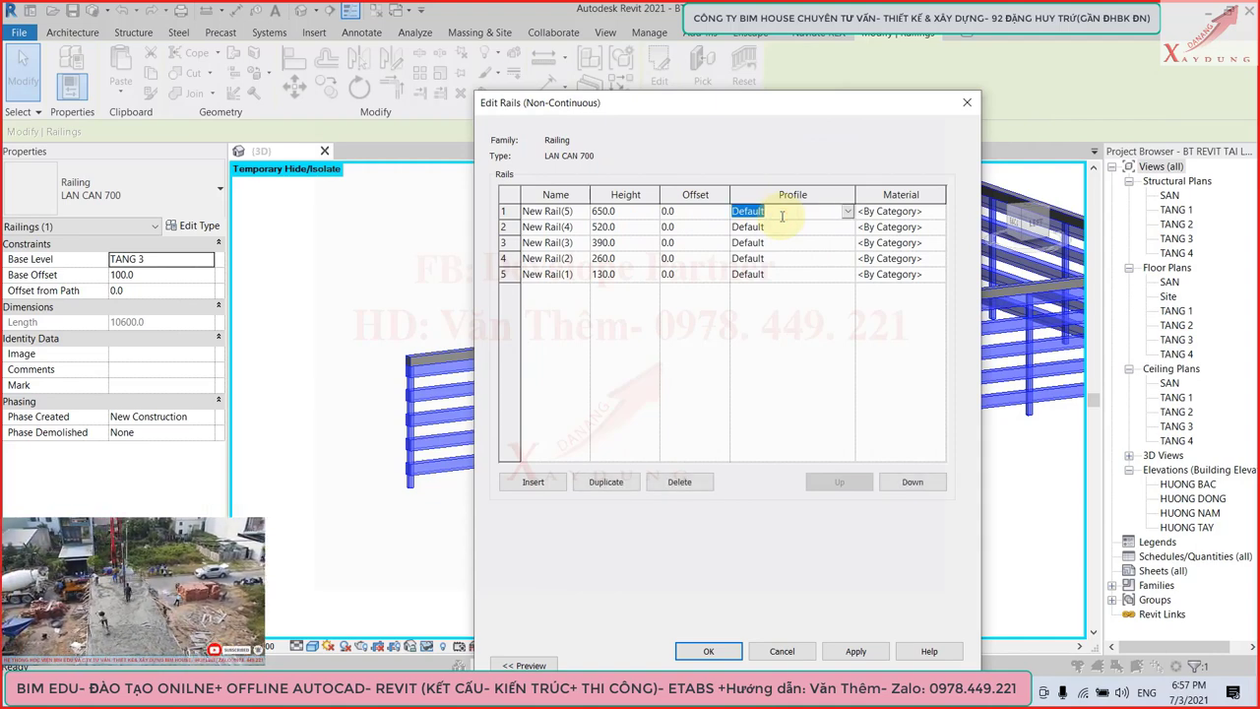
pyautogui.click(846, 212)
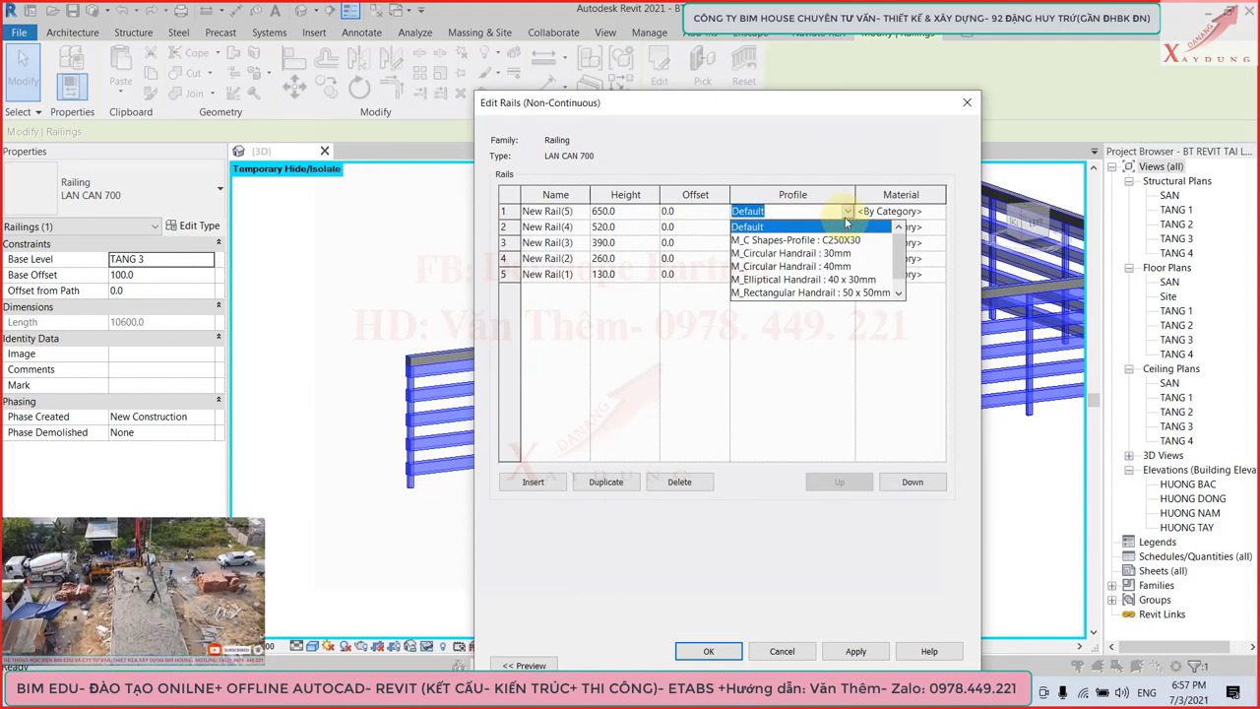
pyautogui.click(849, 213)
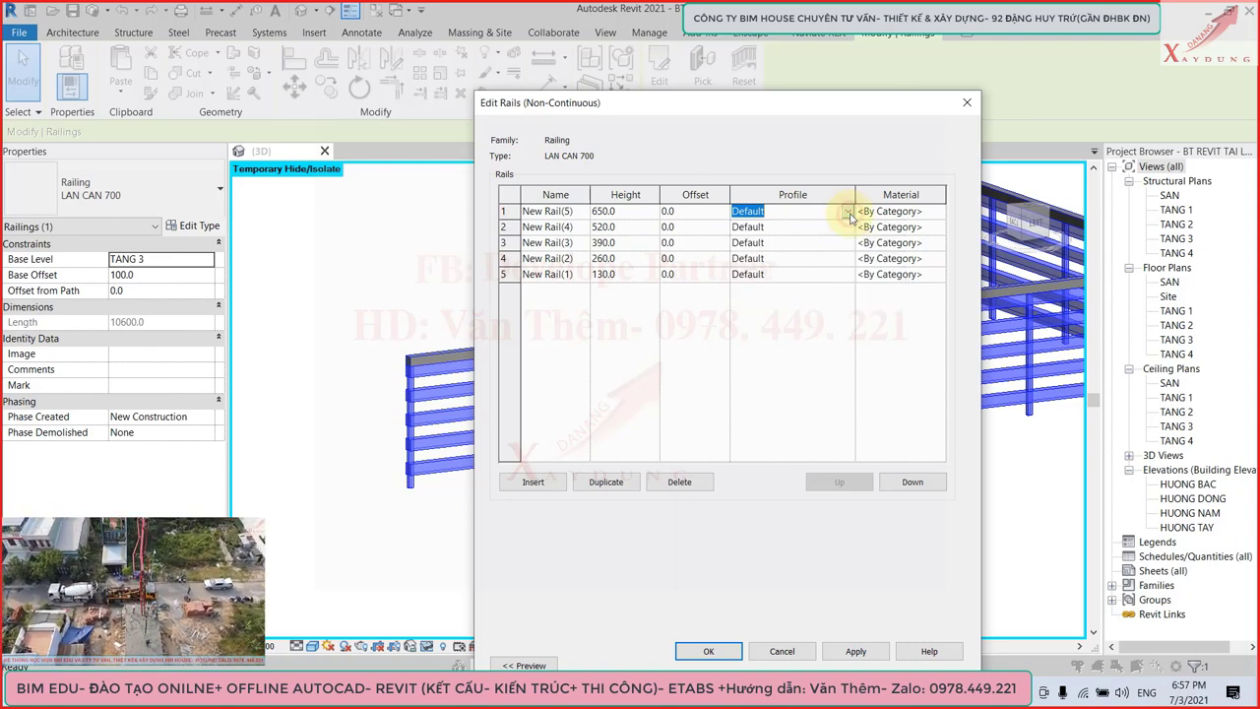
pyautogui.click(849, 212)
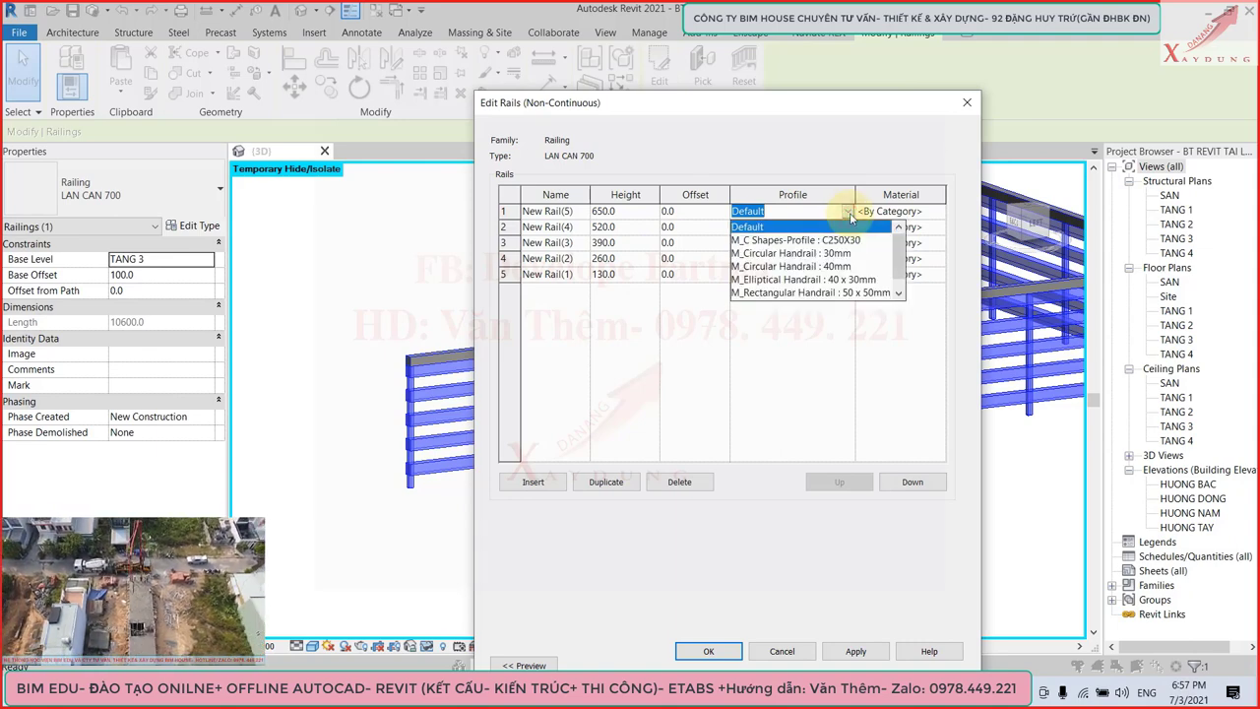
pyautogui.scroll(-1, 800, 257)
pyautogui.scroll(1, 800, 258)
pyautogui.scroll(-1, 799, 258)
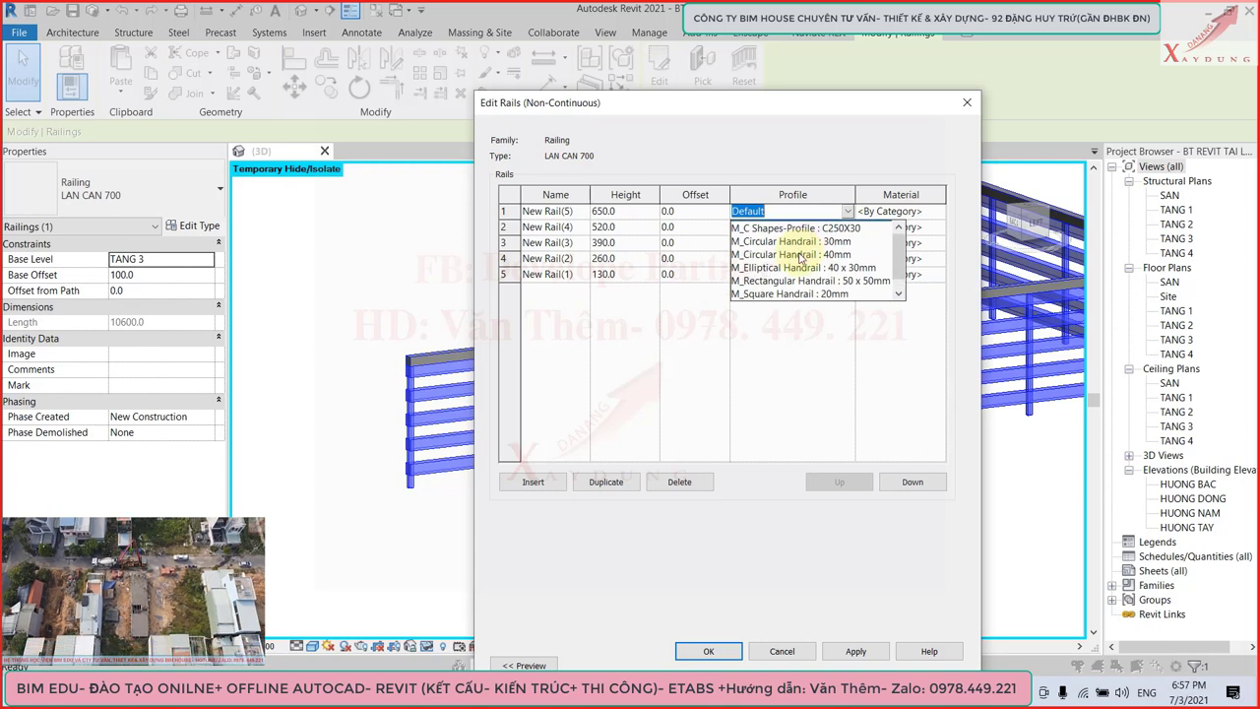
pyautogui.scroll(1, 799, 258)
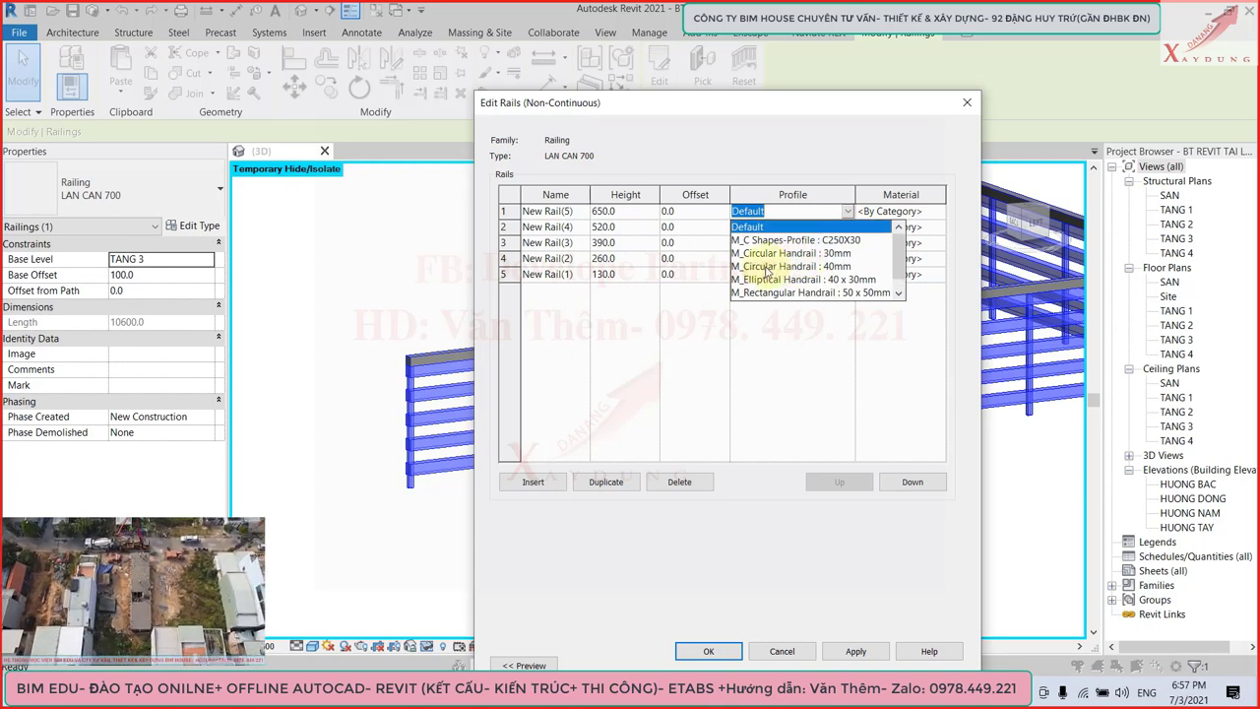
pyautogui.scroll(-1, 766, 261)
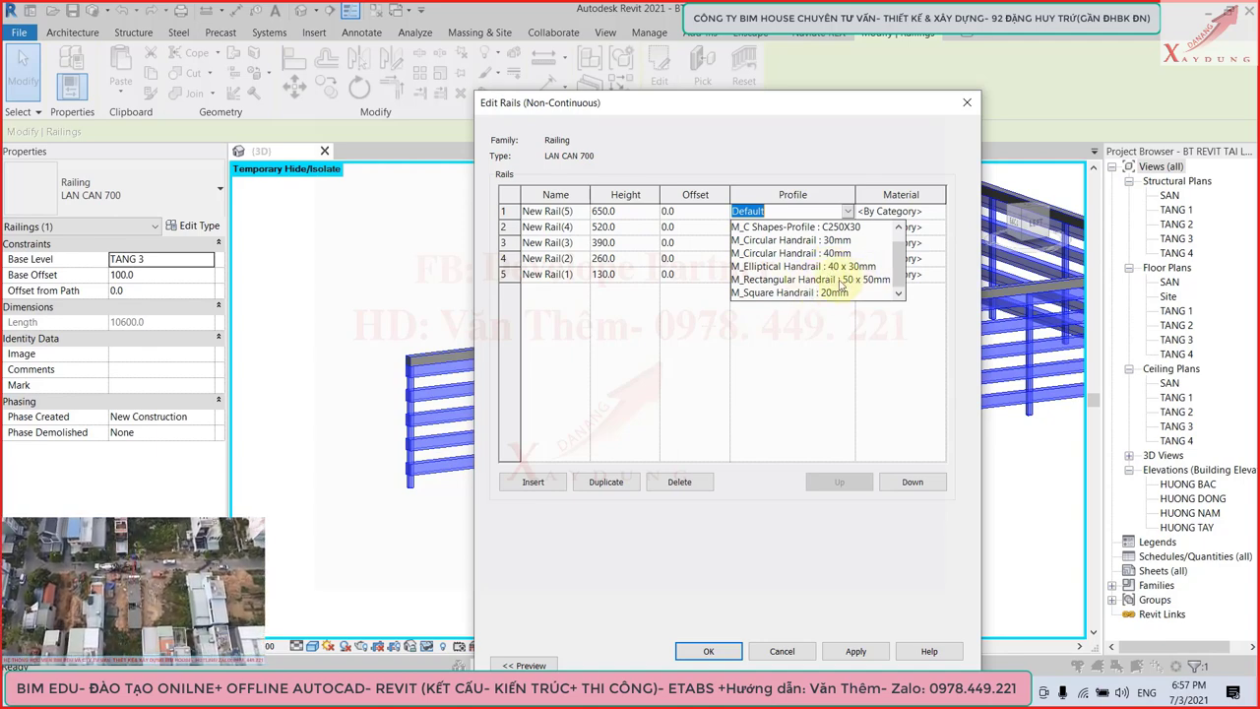
pyautogui.click(830, 281)
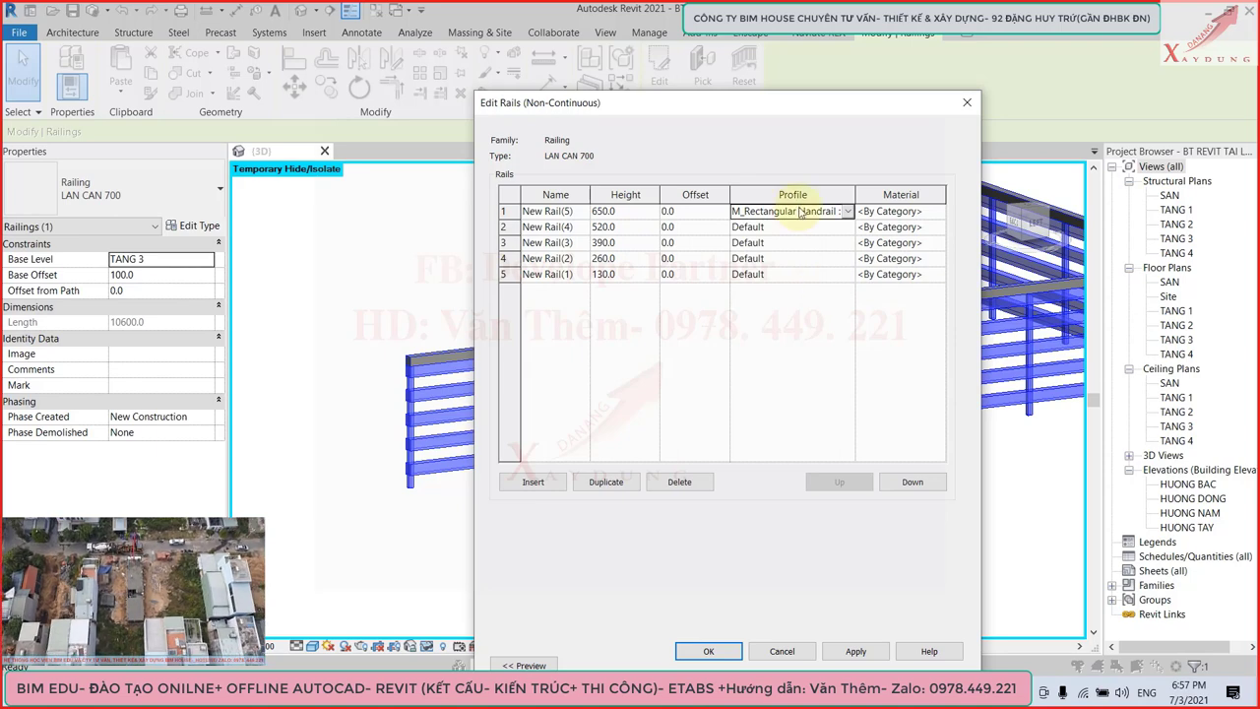
# Give the second rail the M_Circular Handrail : 30mm profile and confirm the rail changes
pyautogui.moveTo(854, 191); pyautogui.dragTo(903, 191)
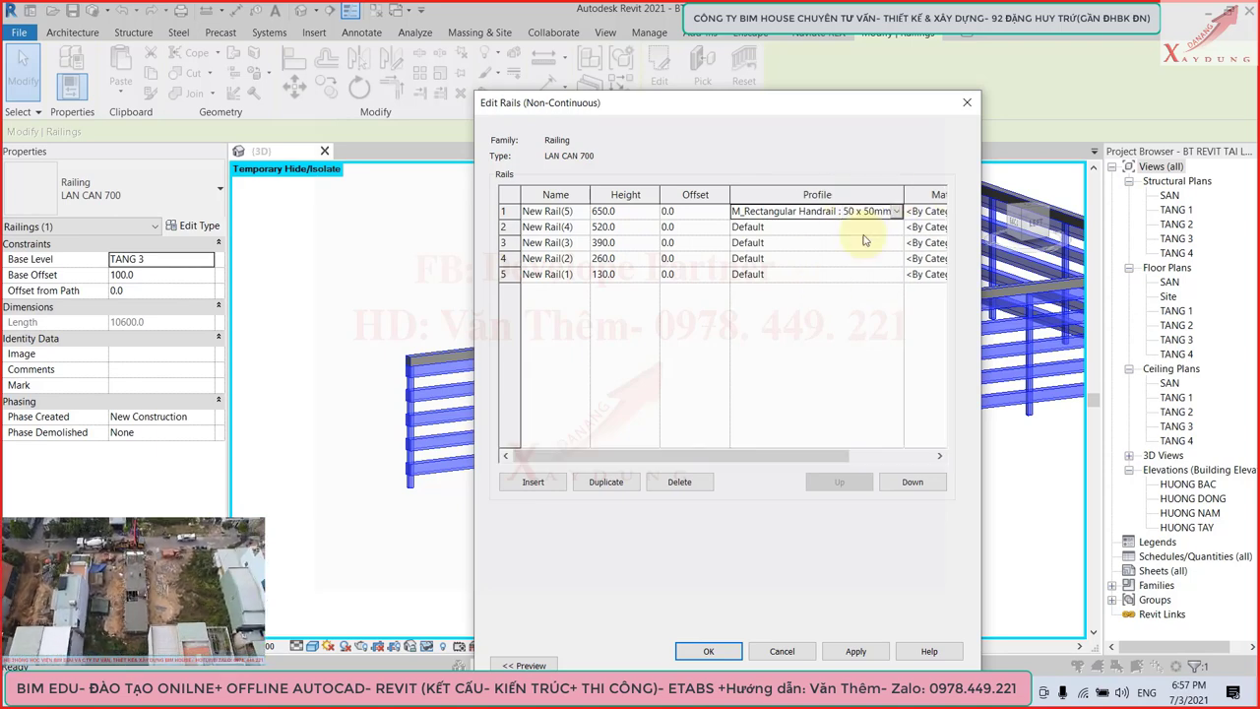
pyautogui.click(847, 226)
pyautogui.click(896, 226)
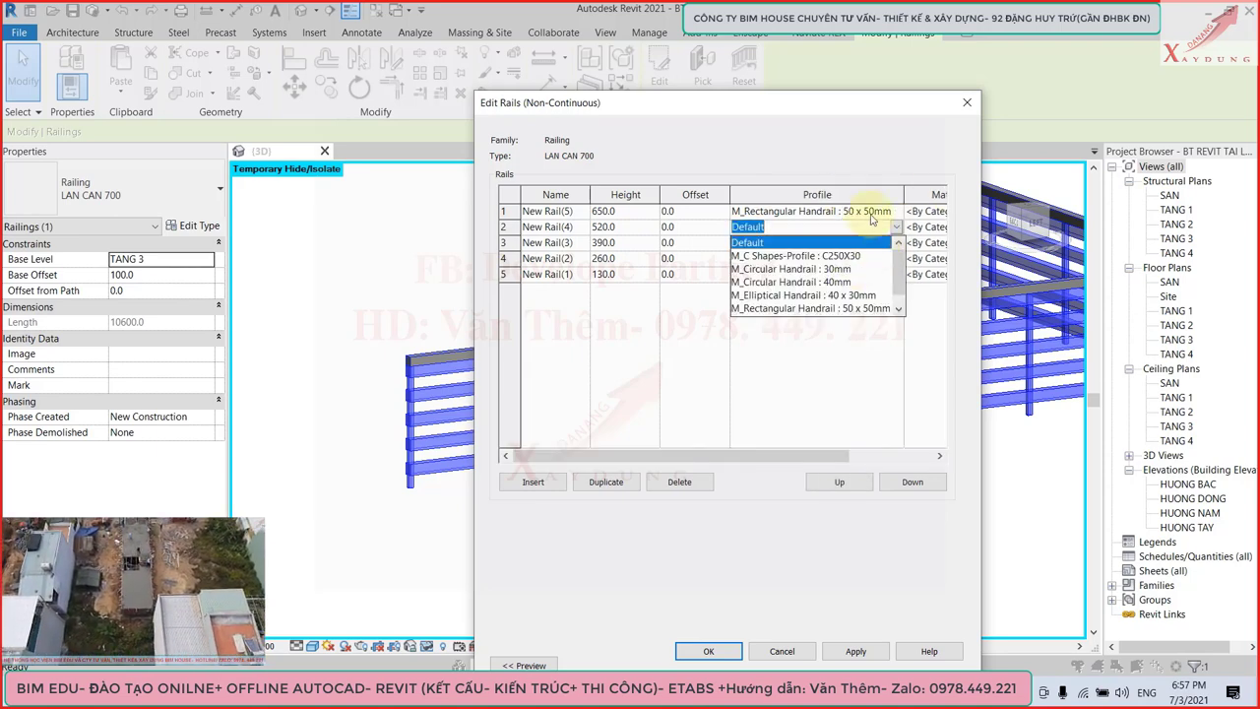
pyautogui.click(872, 242)
pyautogui.click(835, 211)
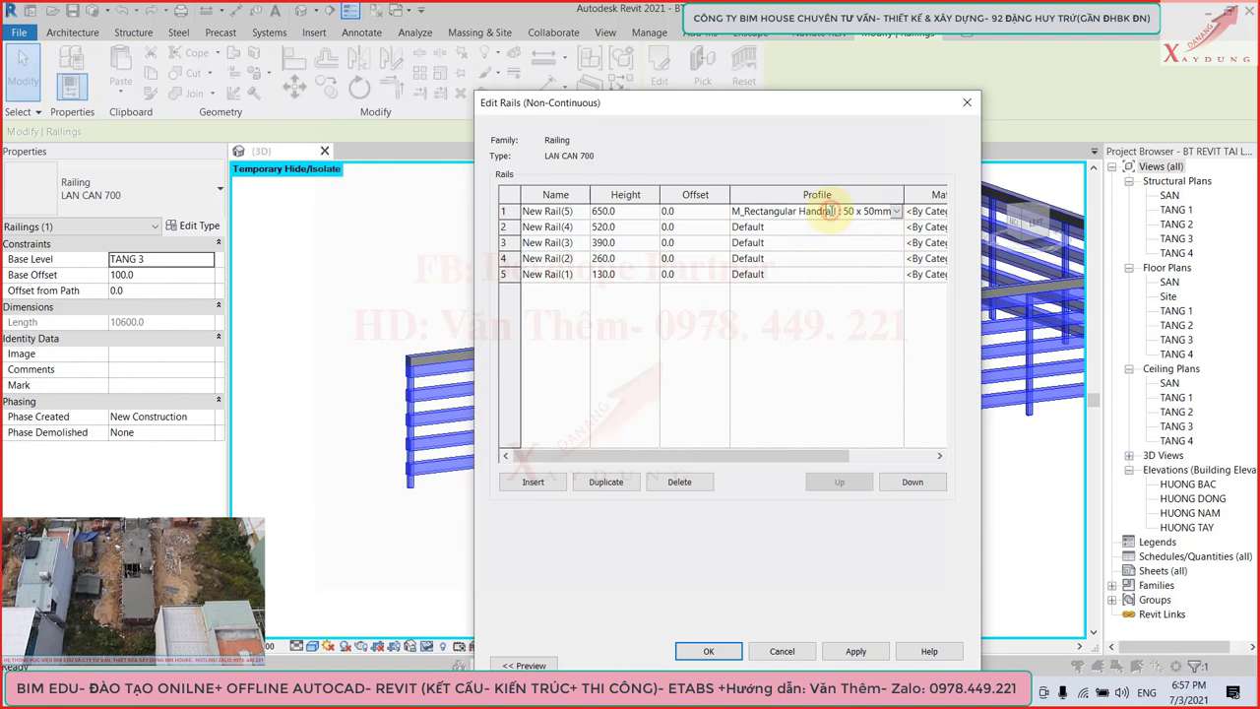
pyautogui.click(898, 227)
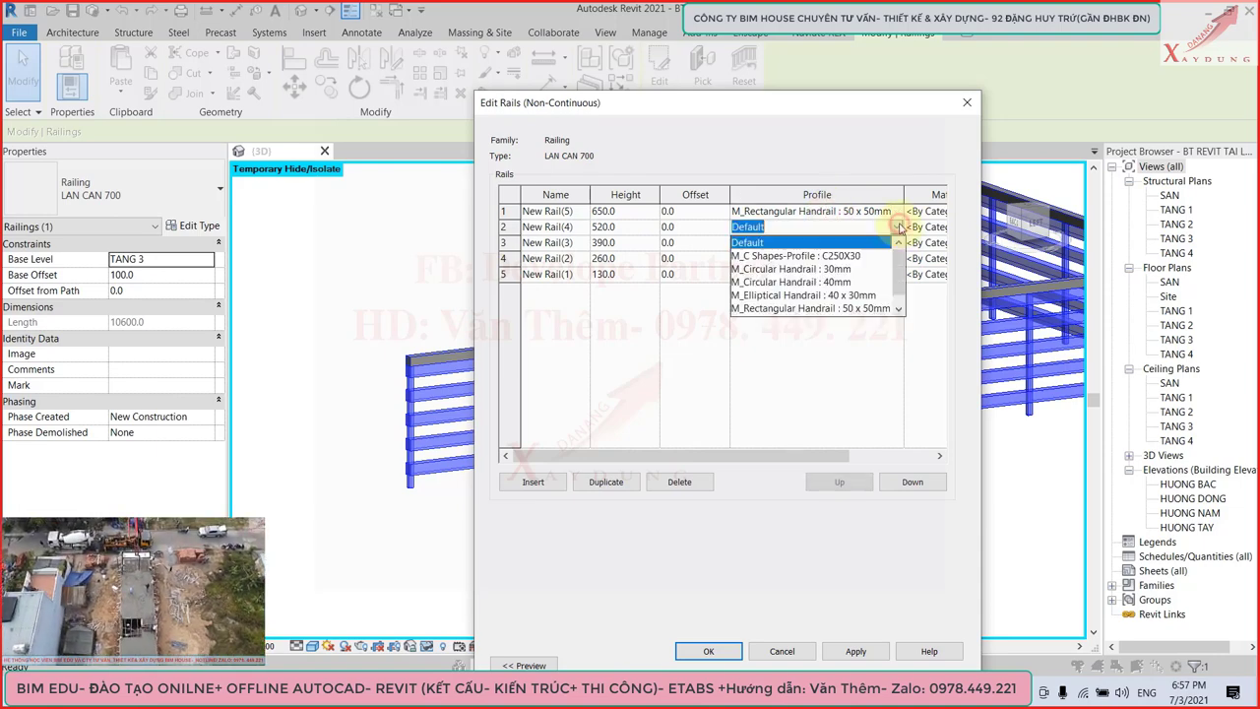
pyautogui.click(819, 269)
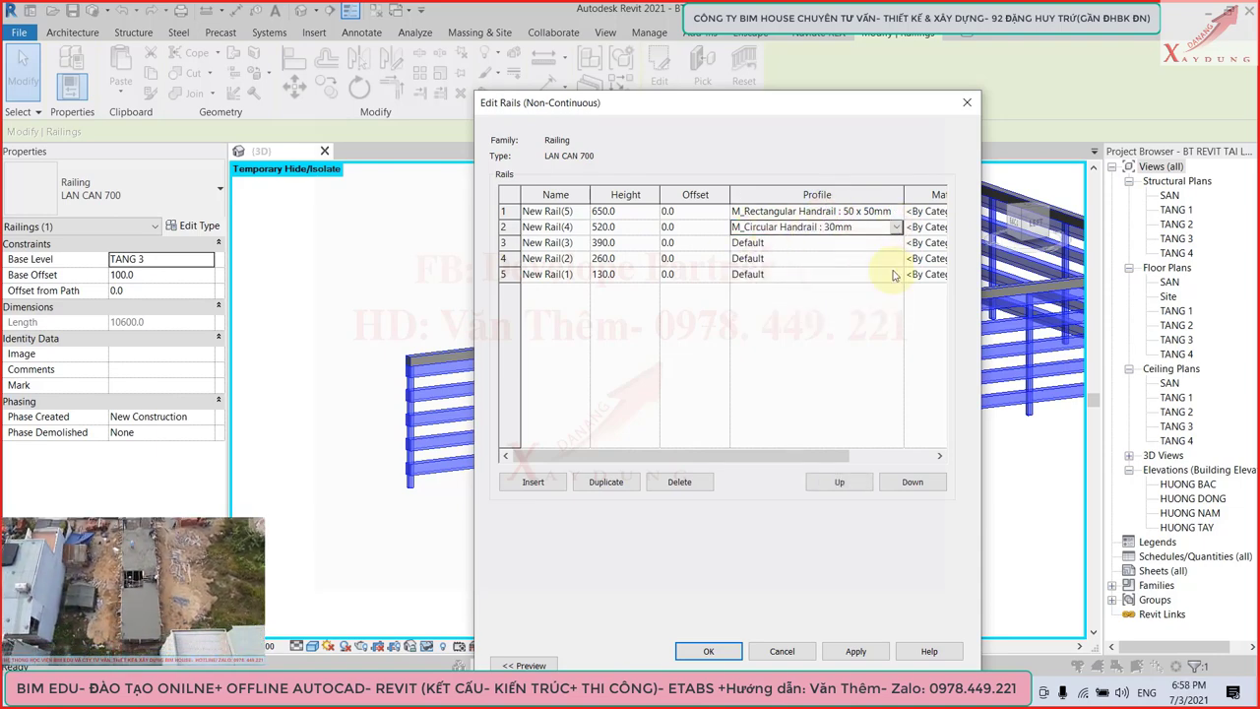
pyautogui.click(708, 650)
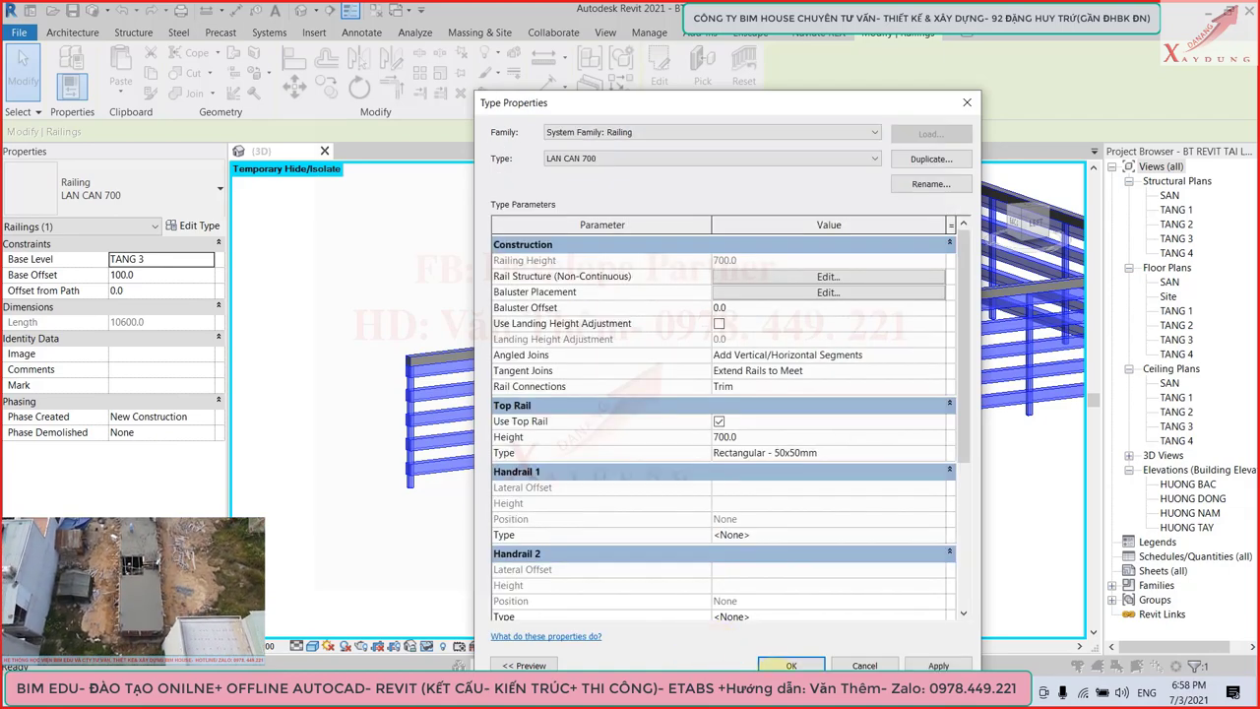
# Close Type Properties and inspect the updated railing in the 3D view
pyautogui.click(713, 641)
pyautogui.click(707, 584)
pyautogui.scroll(2, 577, 365)
pyautogui.scroll(3, 641, 332)
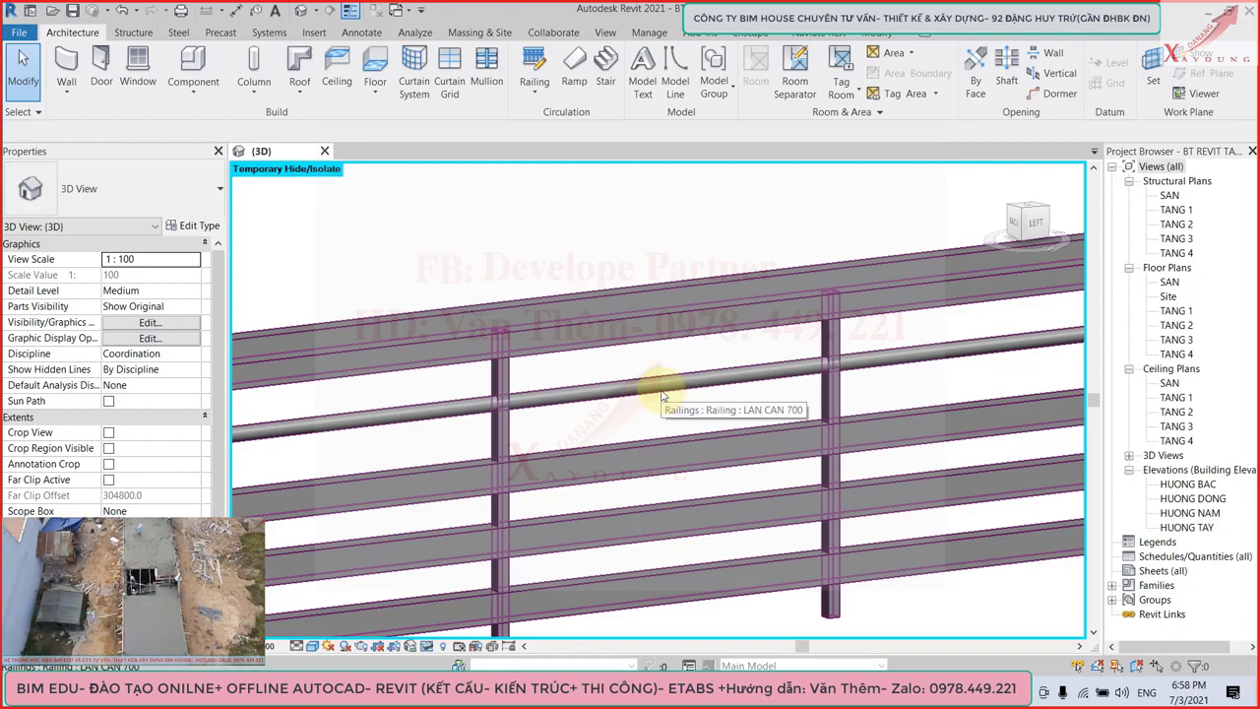
pyautogui.click(576, 325)
pyautogui.scroll(-3, 577, 394)
# Give the third rail the 30mm circular handrail profile as well
pyautogui.click(221, 227)
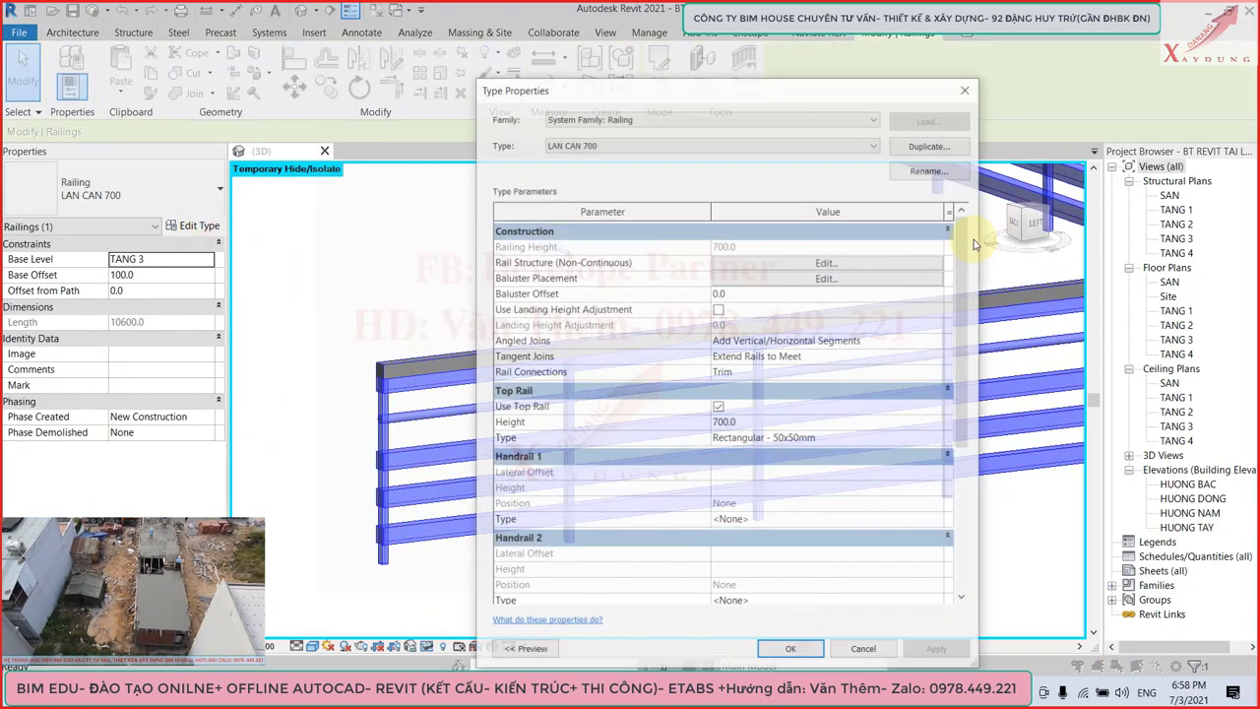
pyautogui.click(826, 266)
pyautogui.click(853, 221)
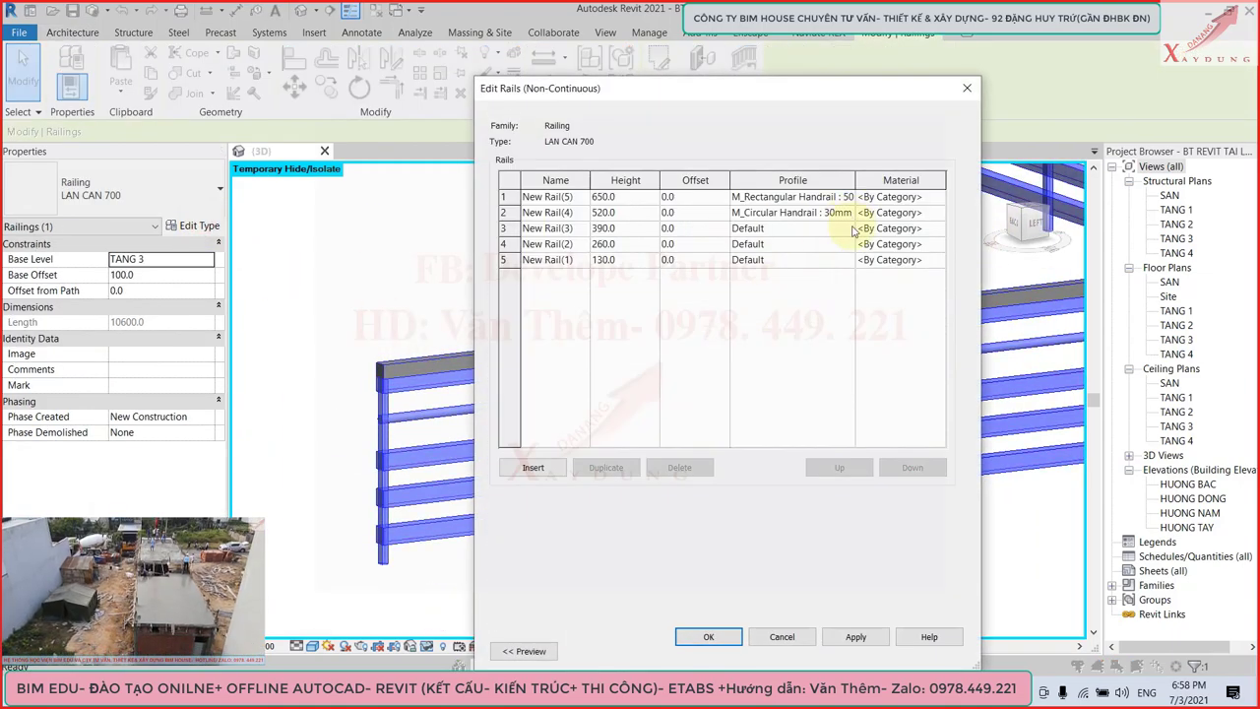
pyautogui.click(845, 229)
pyautogui.click(813, 273)
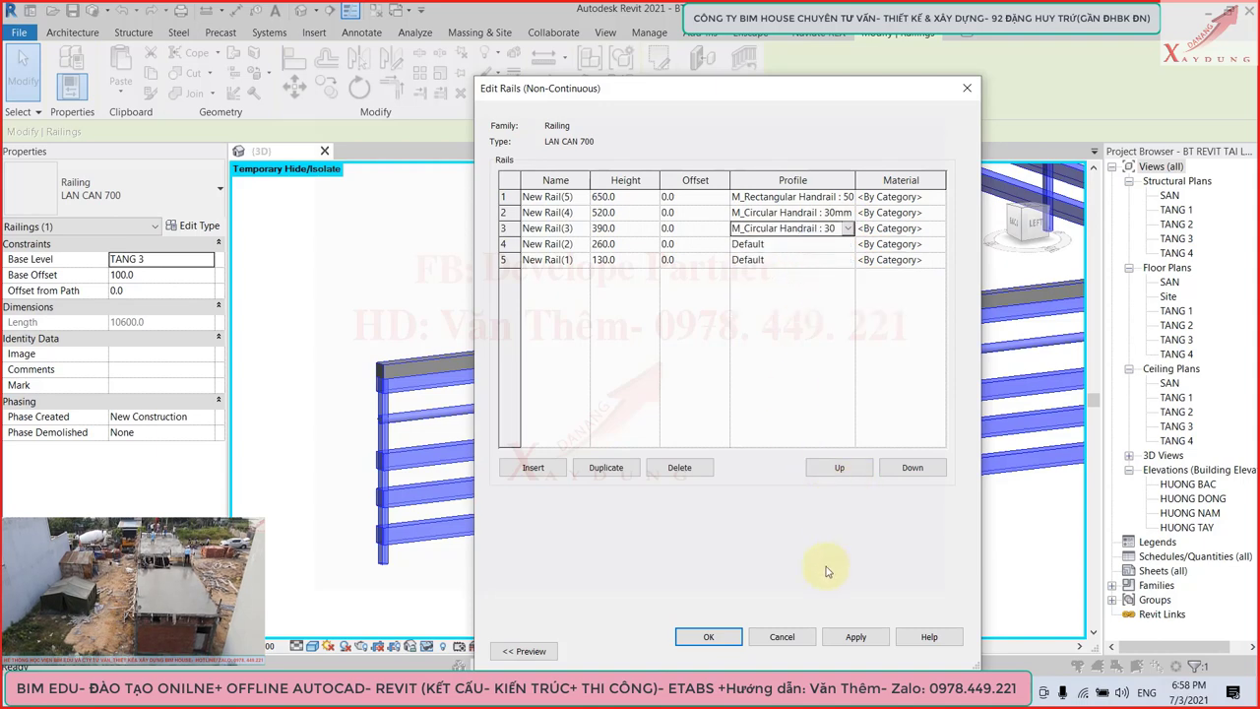
pyautogui.click(849, 642)
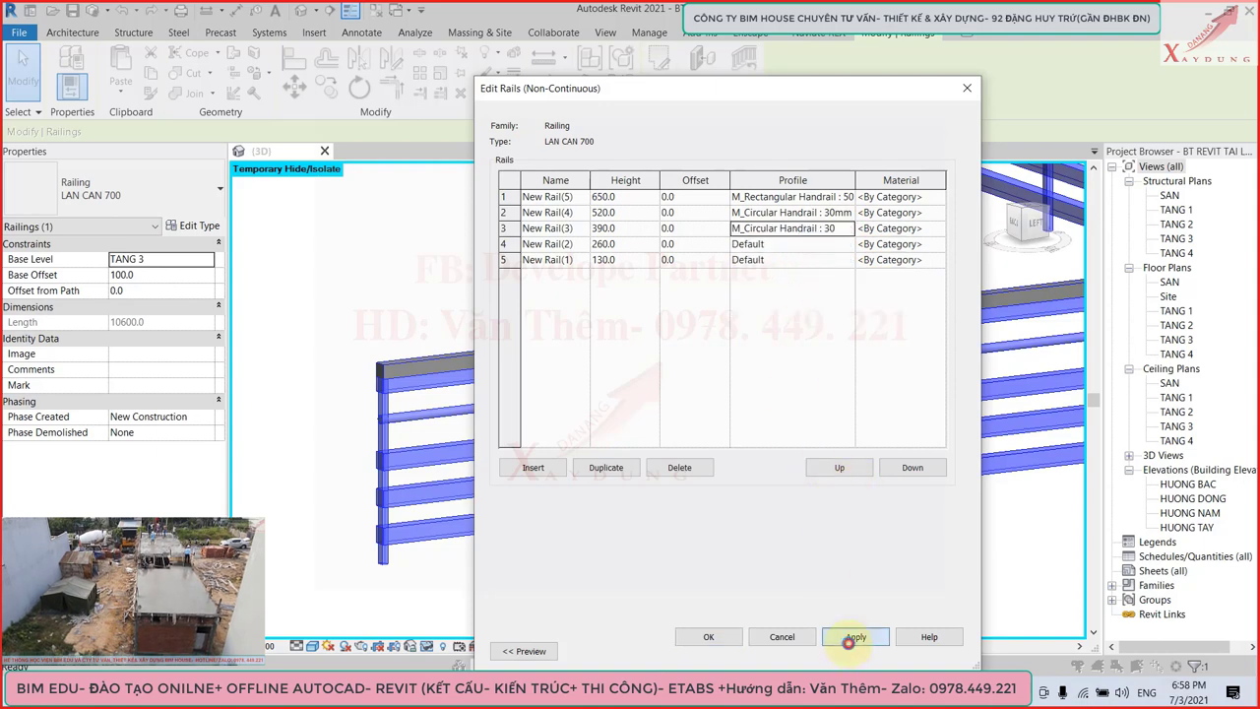
pyautogui.click(708, 637)
# Close the type settings, deselect the railing, and bring up the PDF railing elevation
pyautogui.click(797, 652)
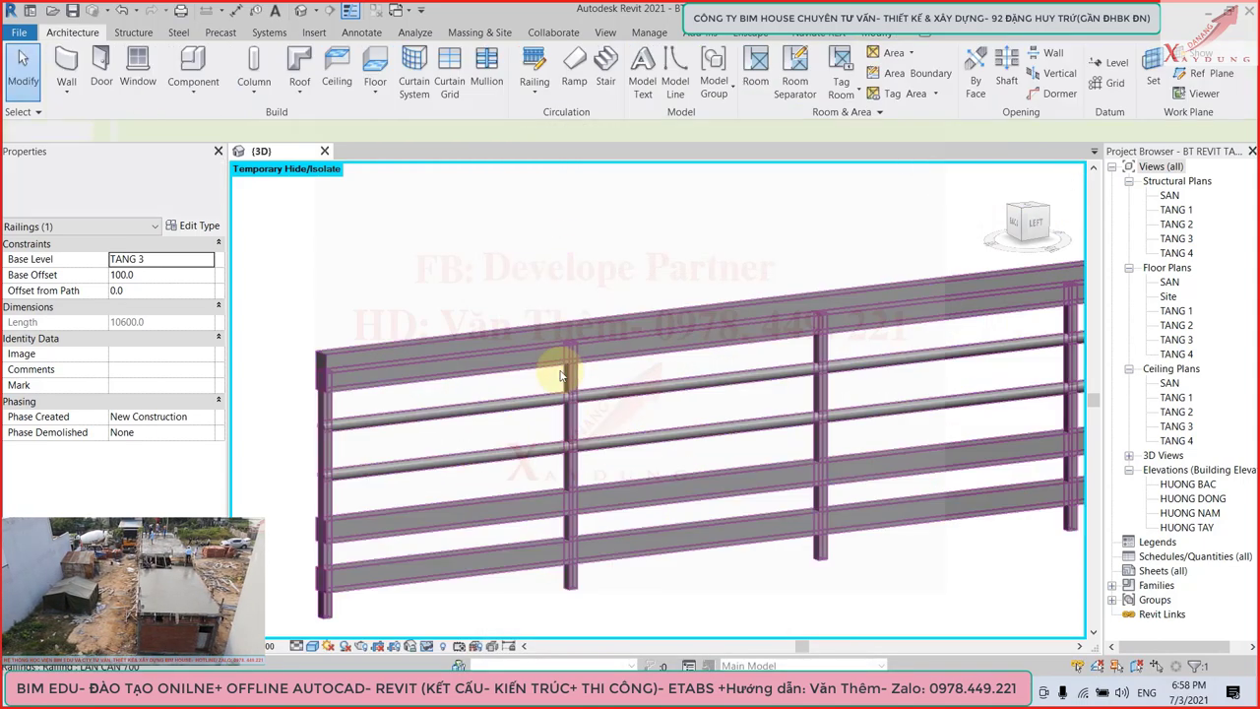
pyautogui.press('Escape')
pyautogui.scroll(-2, 557, 354)
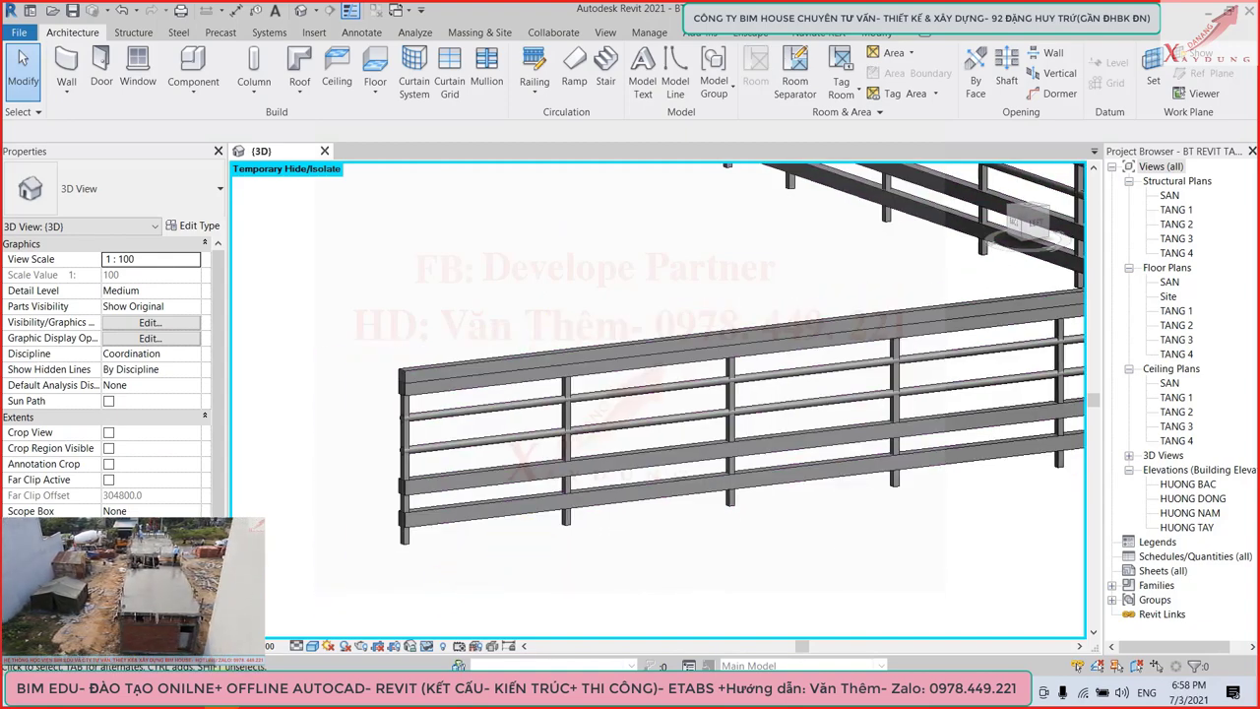
pyautogui.click(178, 694)
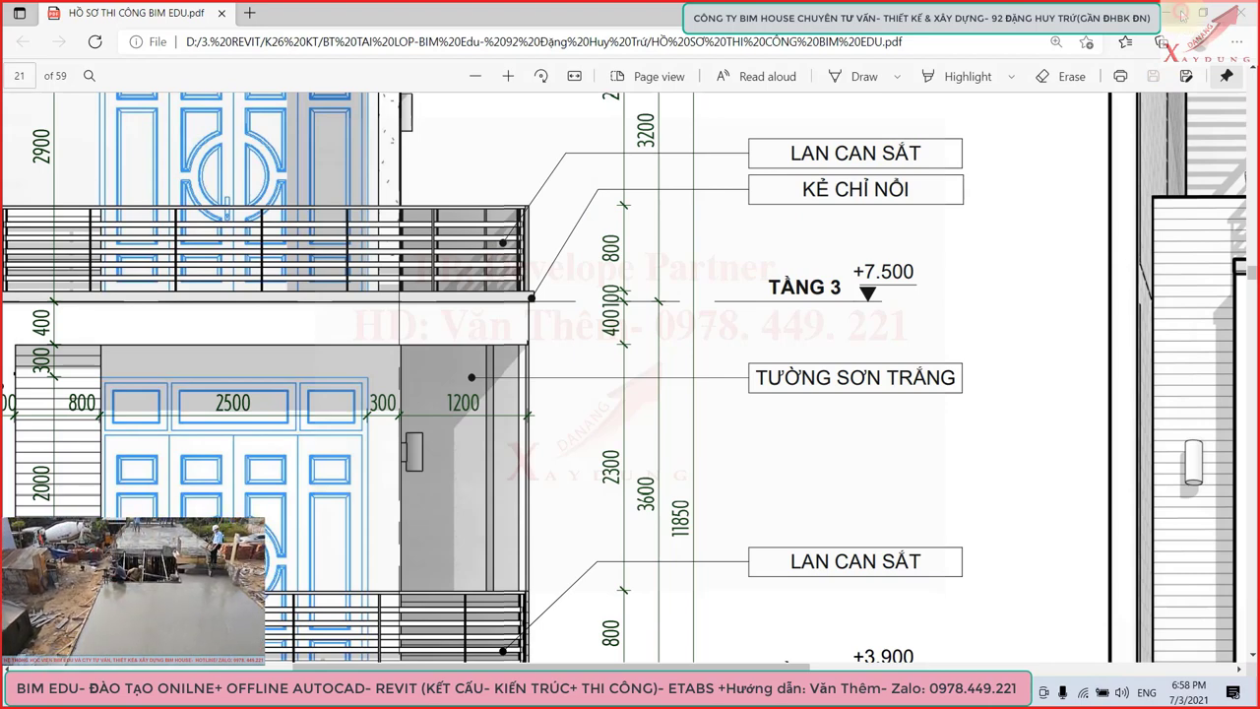
# View the LAN CAN 700 railing straight from the LEFT and zoom in on its rails
pyautogui.click(1182, 13)
pyautogui.click(683, 502)
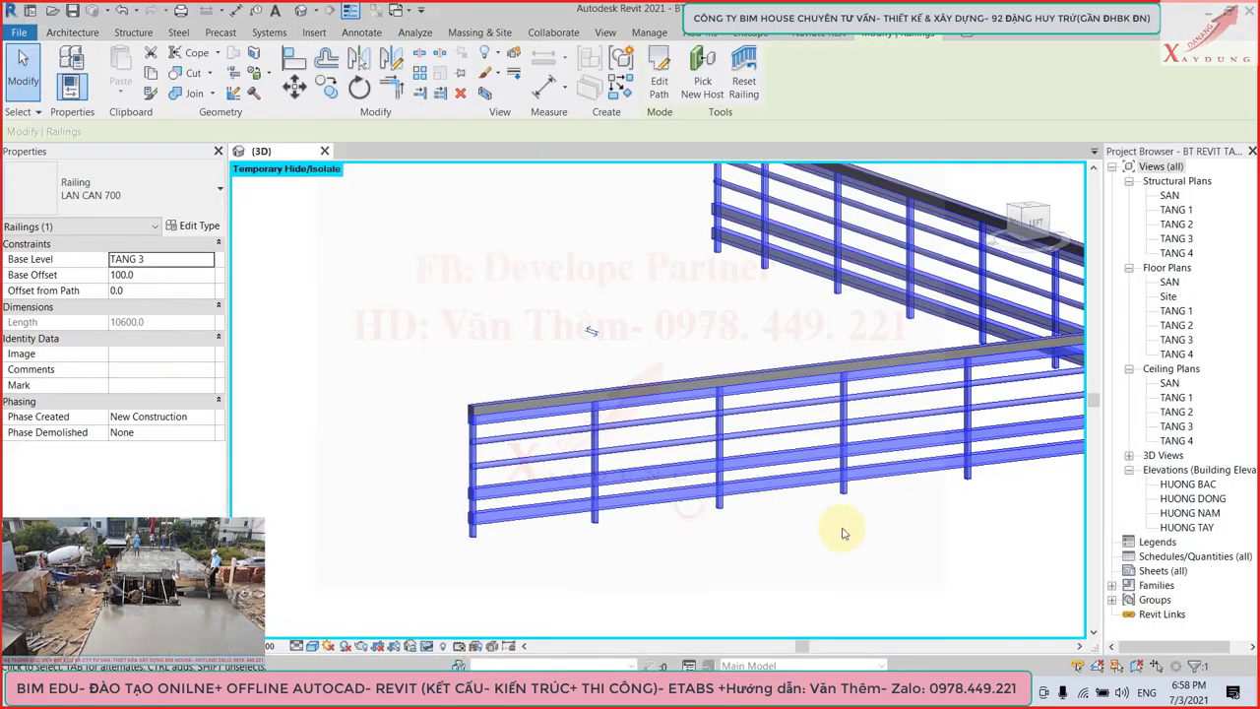
pyautogui.moveTo(842, 533)
pyautogui.keyDown('shift'); pyautogui.mouseDown(button='middle')
pyautogui.moveTo(788, 529)
pyautogui.moveTo(900, 394)
pyautogui.mouseUp(button='middle'); pyautogui.keyUp('shift')
pyautogui.click(1028, 222)
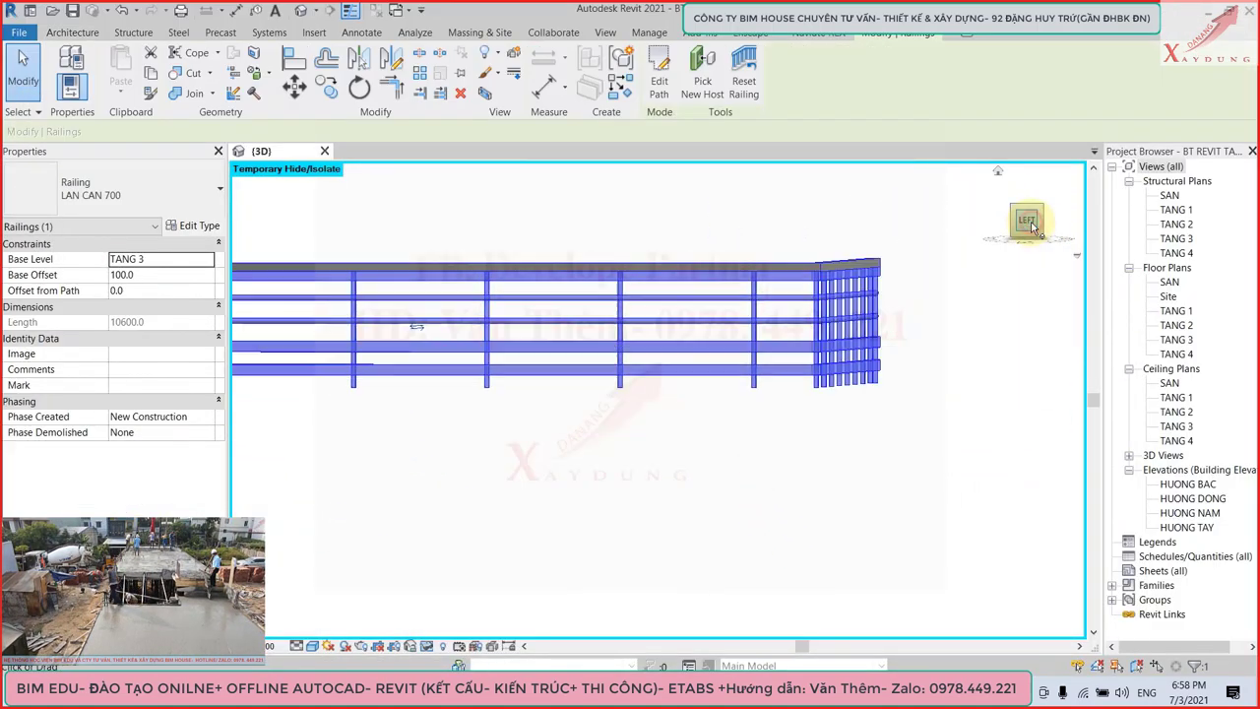
pyautogui.scroll(2, 523, 436)
pyautogui.scroll(3, 465, 418)
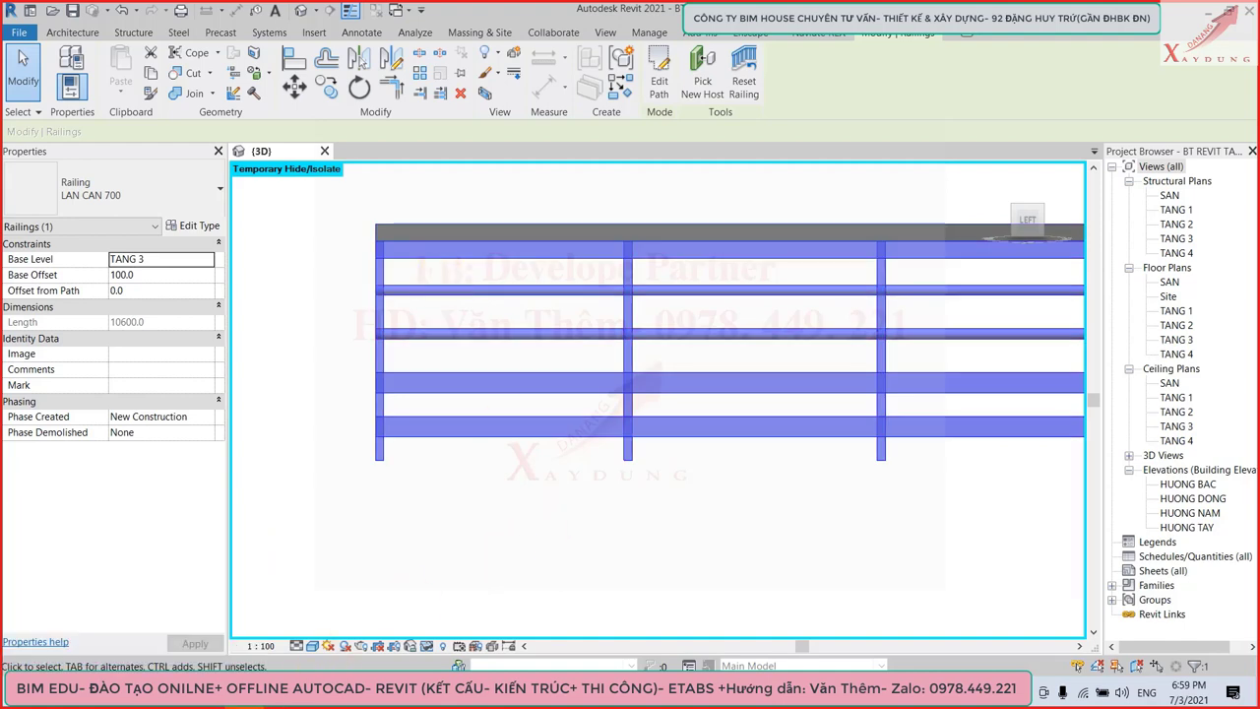
# Calculate =800/7 (114.2857) in B5 of a blank Excel workbook, then return to Revit
pyautogui.click(231, 630)
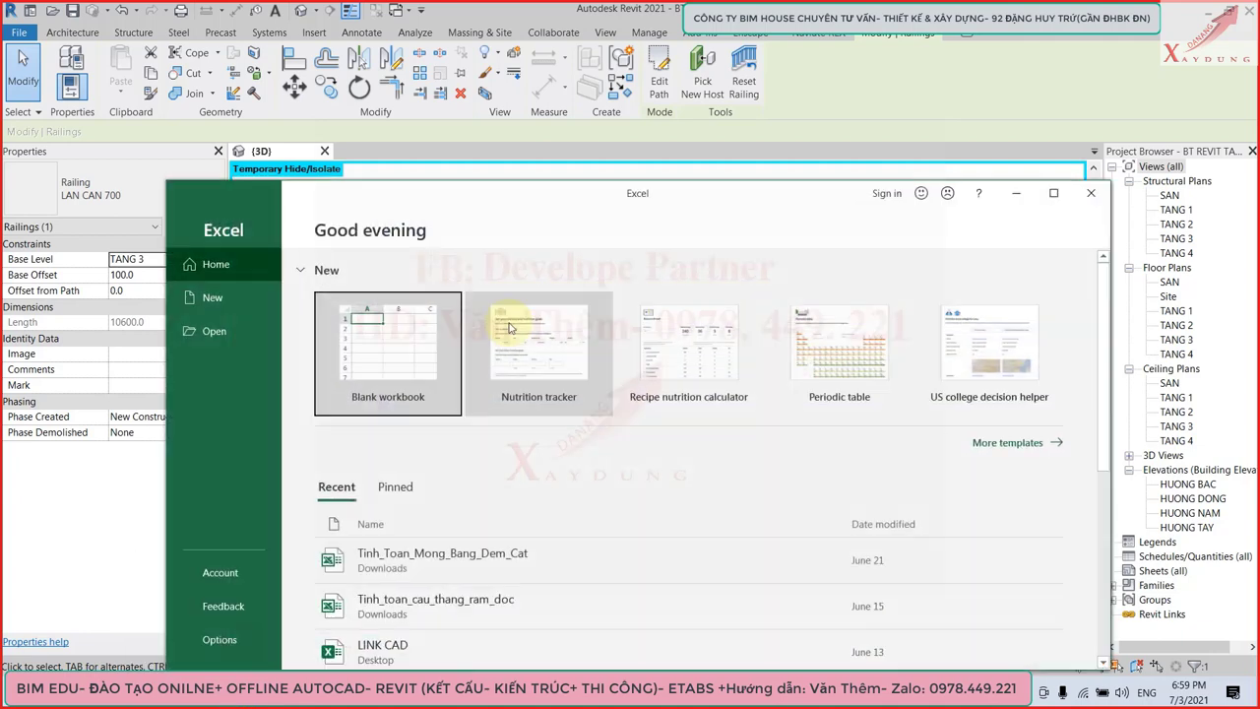
pyautogui.click(393, 353)
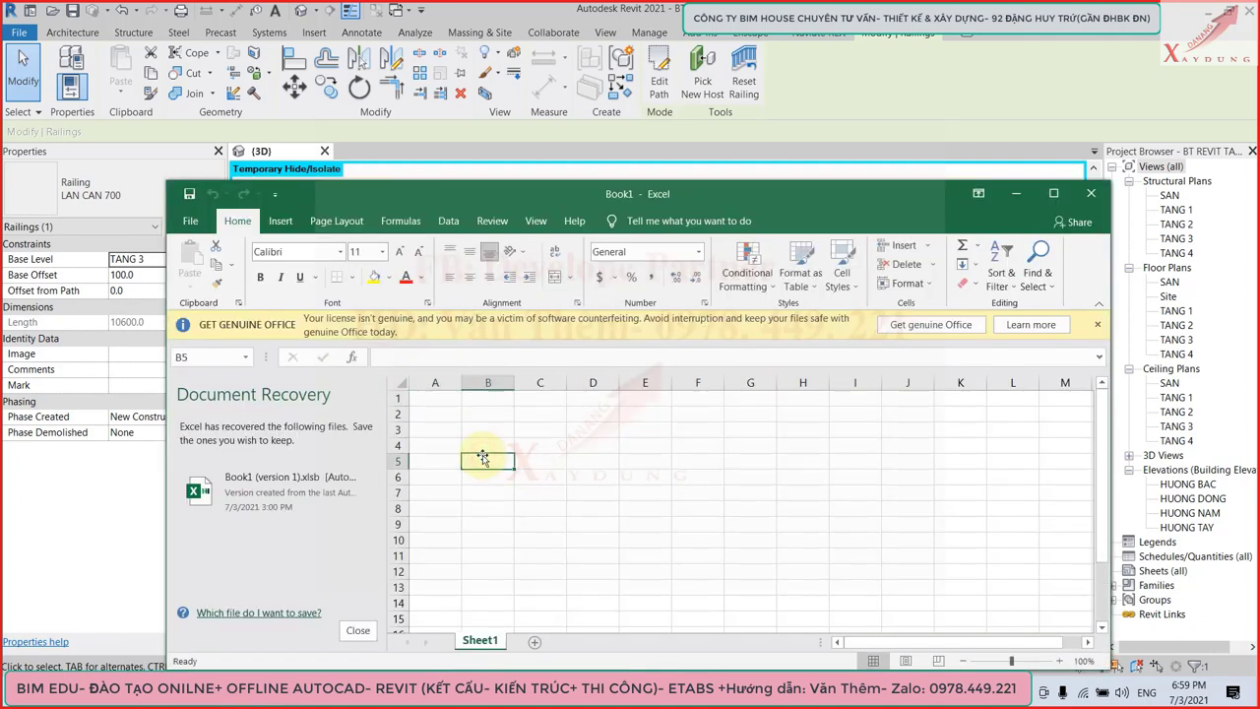
pyautogui.write('=800')
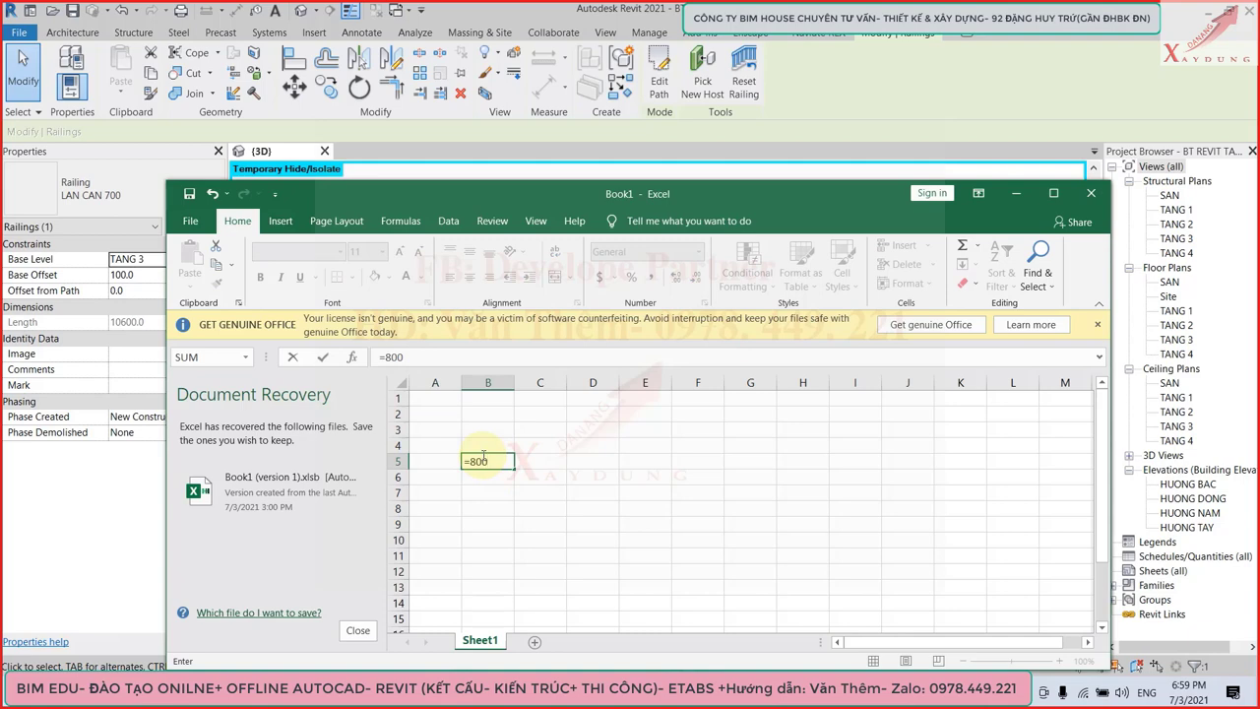
pyautogui.write('7')
pyautogui.press('Return')
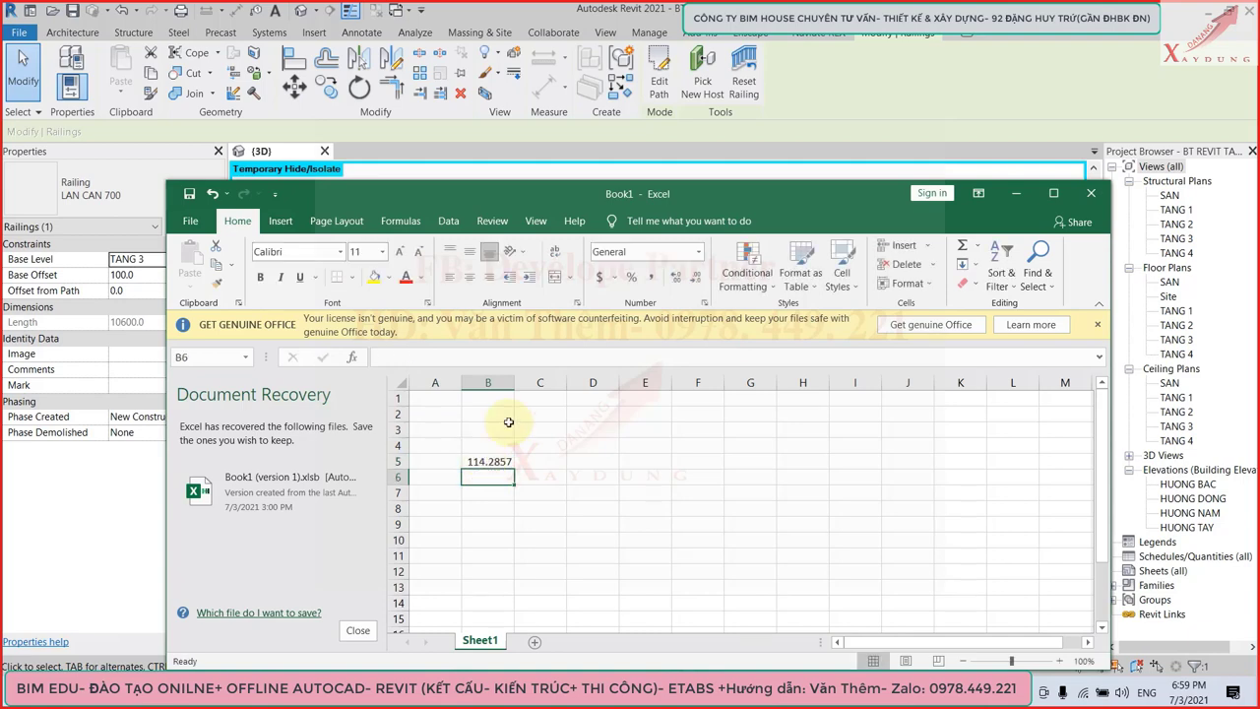
pyautogui.click(1022, 198)
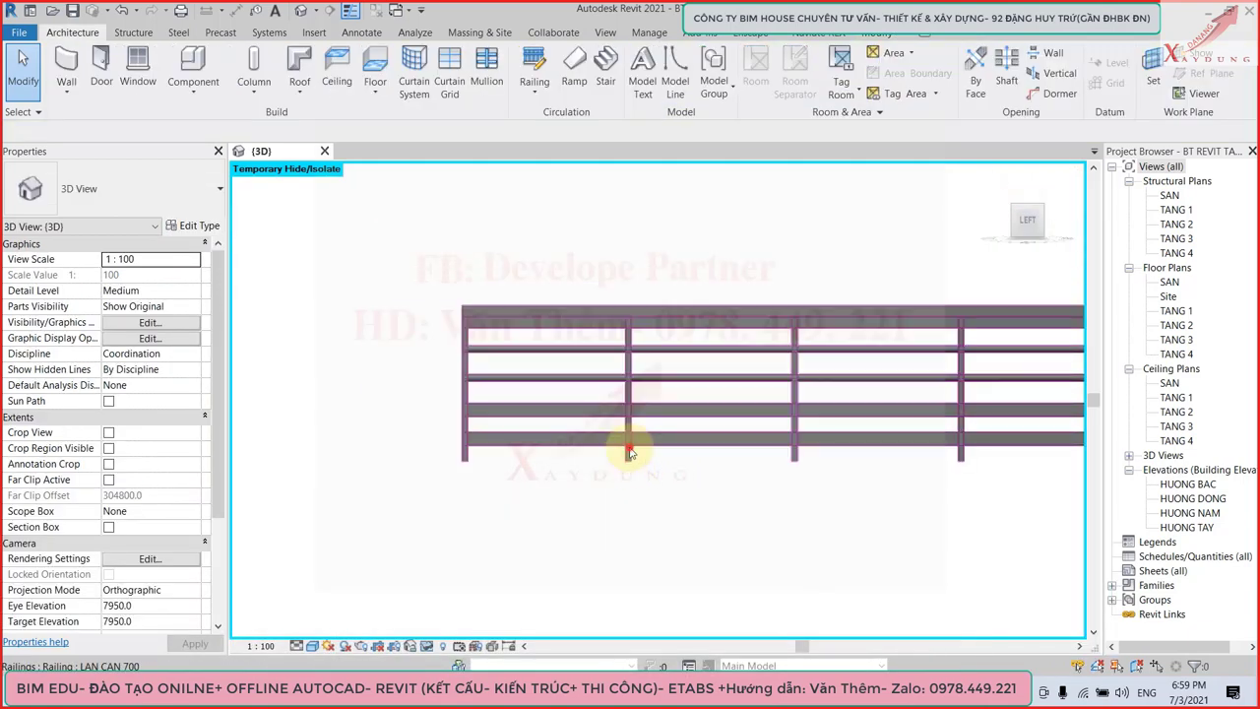
# Change the LAN CAN 700 rail heights to 110, 220, 330, 440 and 550 and apply
pyautogui.click(633, 436)
pyautogui.click(193, 225)
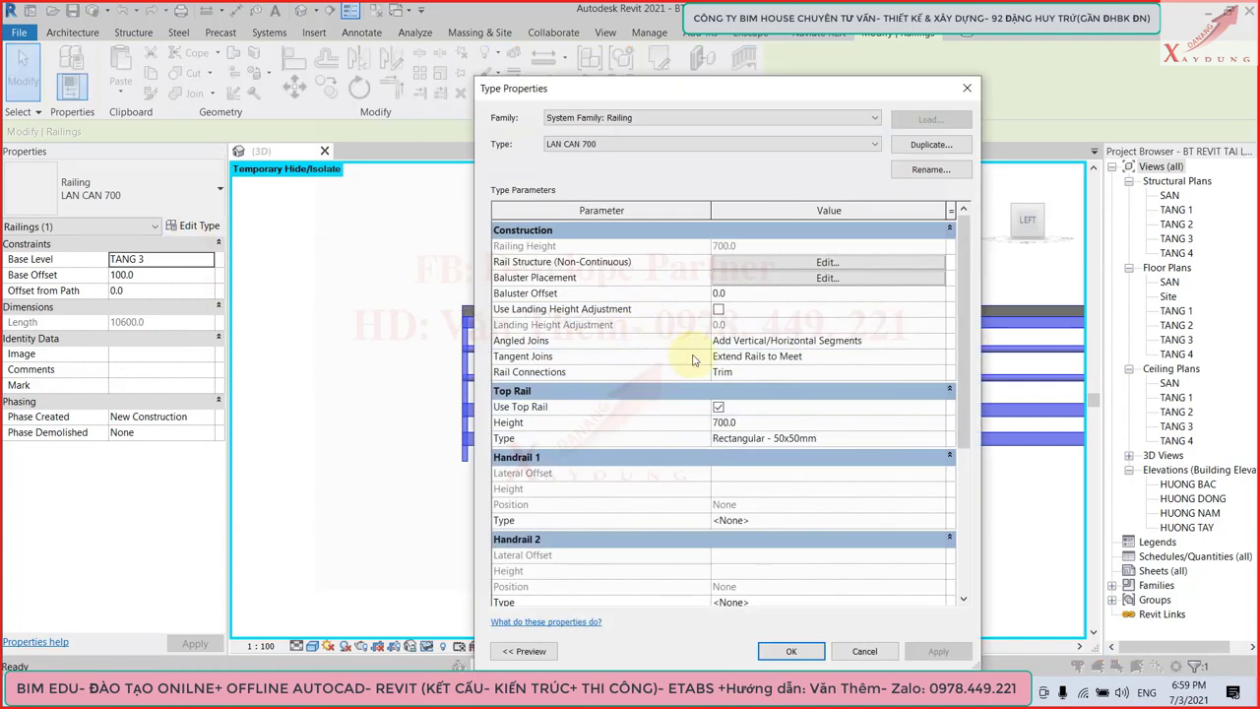
pyautogui.click(817, 266)
pyautogui.click(637, 258)
pyautogui.write('440')
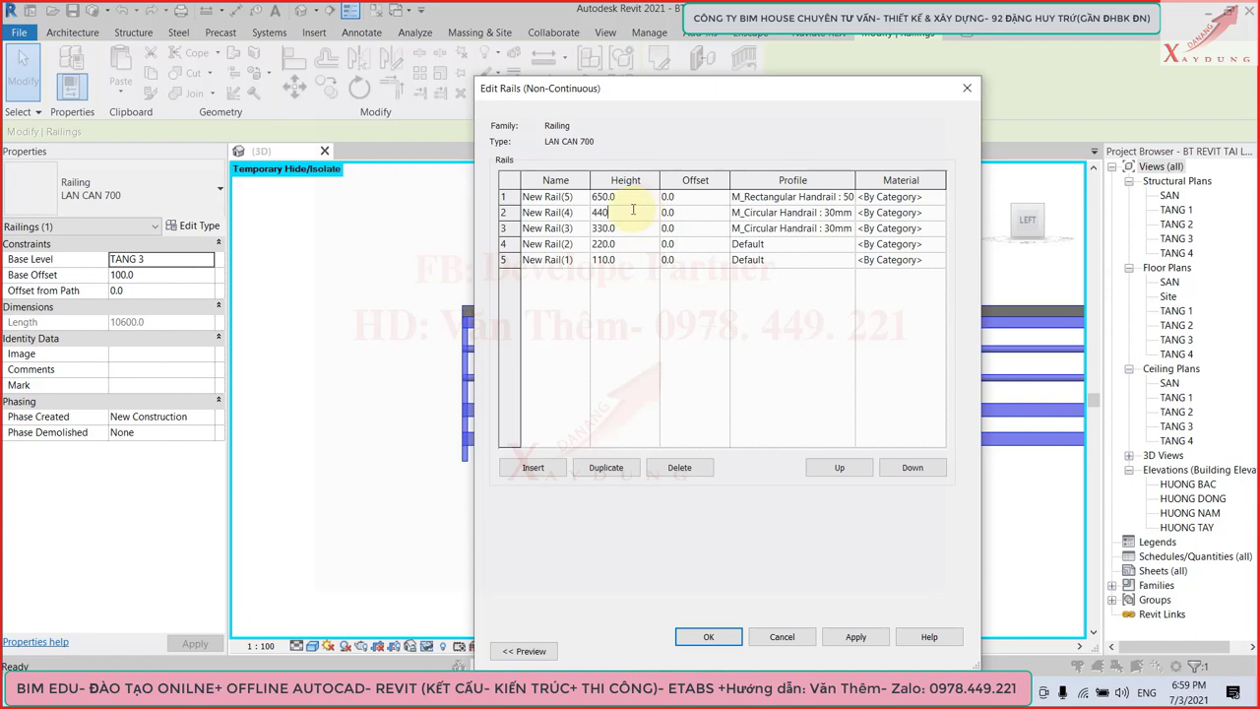
pyautogui.click(639, 200)
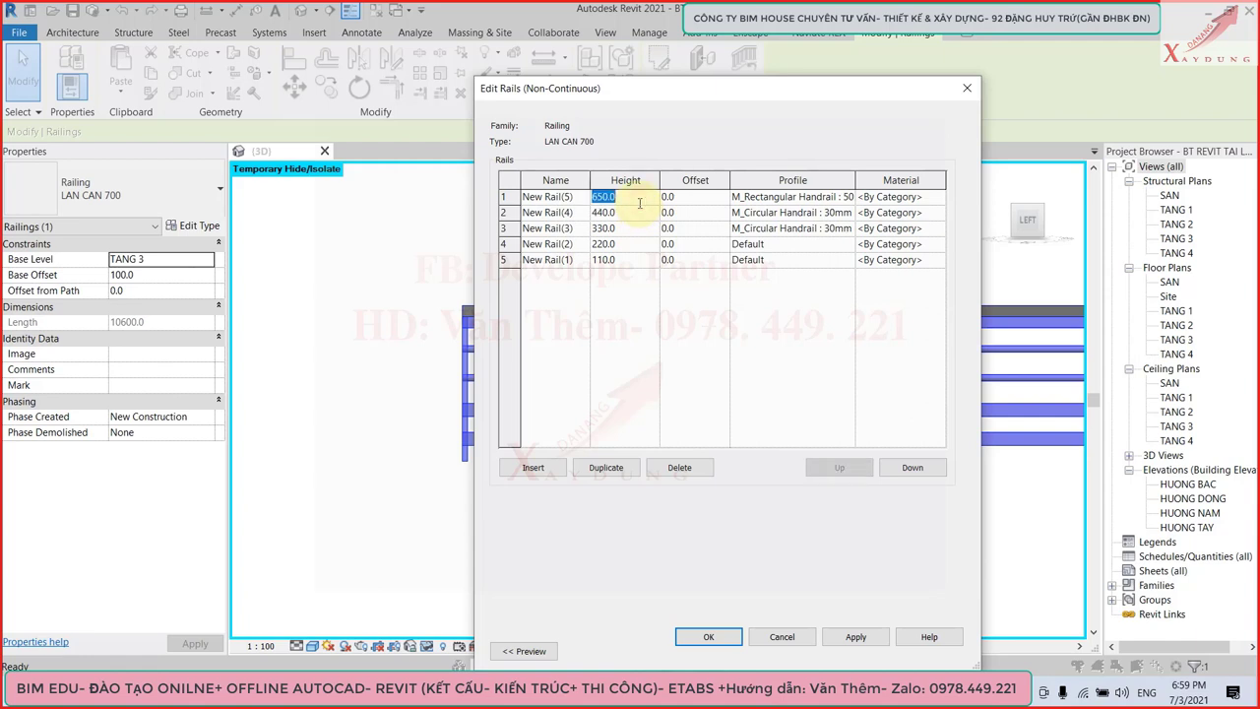
pyautogui.write('550')
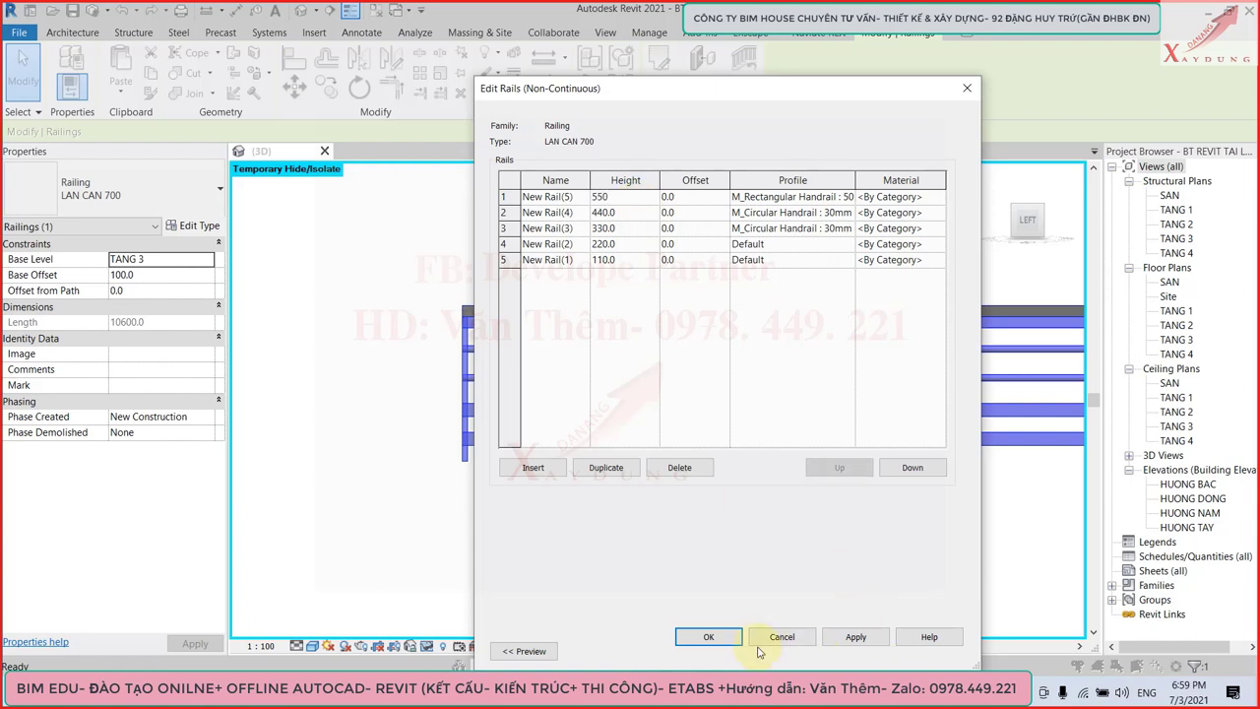
pyautogui.click(708, 638)
pyautogui.click(938, 651)
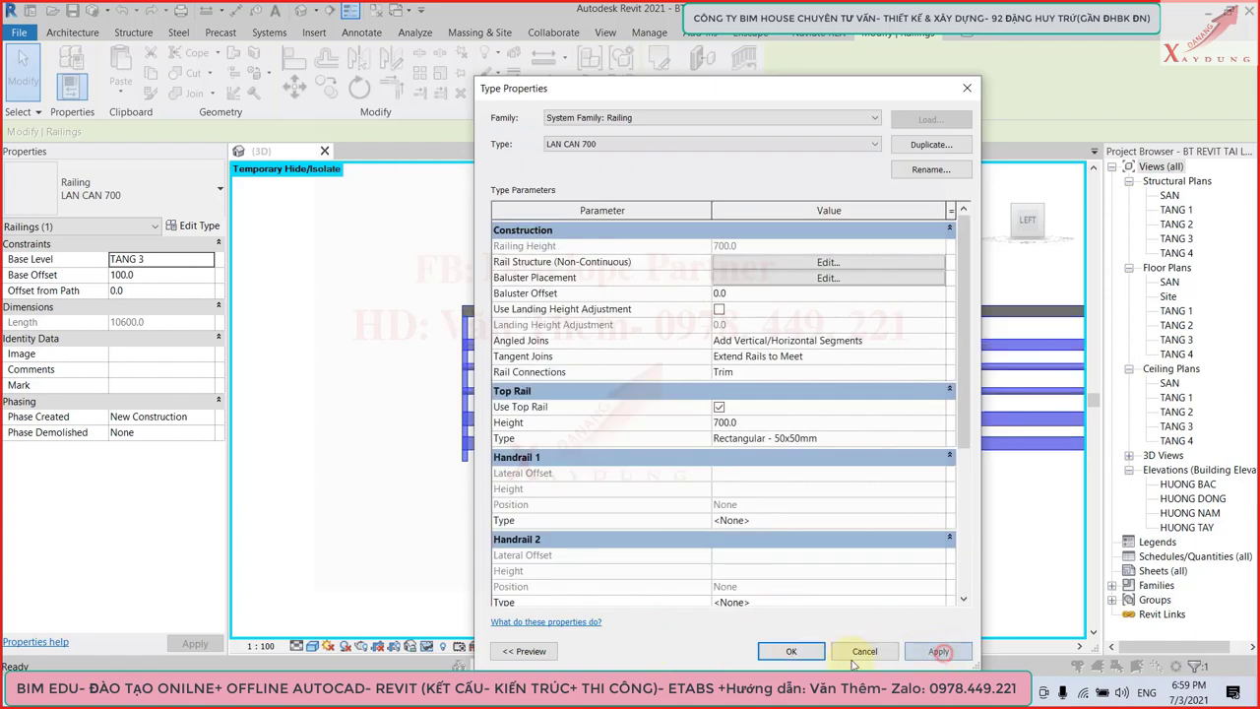
pyautogui.click(791, 651)
# Orbit, zoom and pan the 3D view to check the evenly spaced rails
pyautogui.click(517, 483)
pyautogui.moveTo(526, 470)
pyautogui.keyDown('shift'); pyautogui.mouseDown(button='middle')
pyautogui.moveTo(680, 552)
pyautogui.moveTo(675, 431)
pyautogui.mouseUp(button='middle'); pyautogui.keyUp('shift')
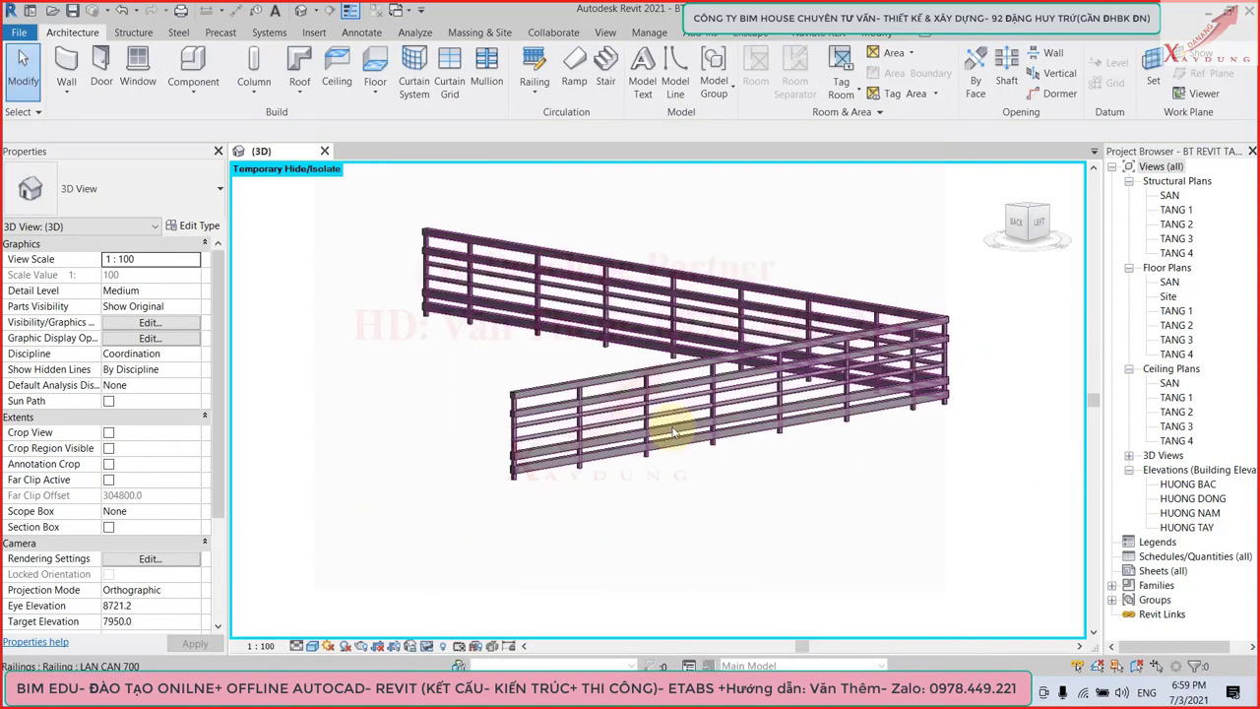
pyautogui.scroll(3, 675, 431)
pyautogui.scroll(-2, 582, 604)
pyautogui.scroll(2, 591, 591)
pyautogui.moveTo(600, 571); pyautogui.dragTo(612, 573, button='middle')
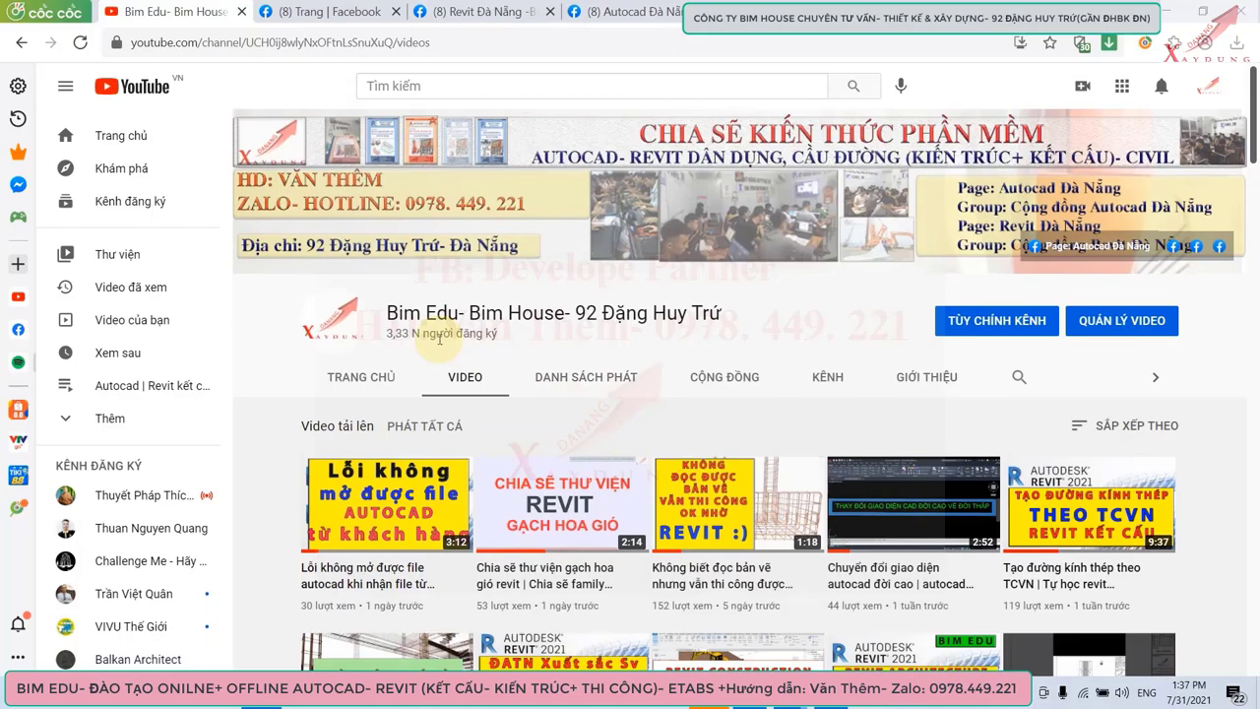
# Scroll through the Bim Edu channel's uploaded videos, then move to the next browser tab
pyautogui.scroll(-3, 431, 342)
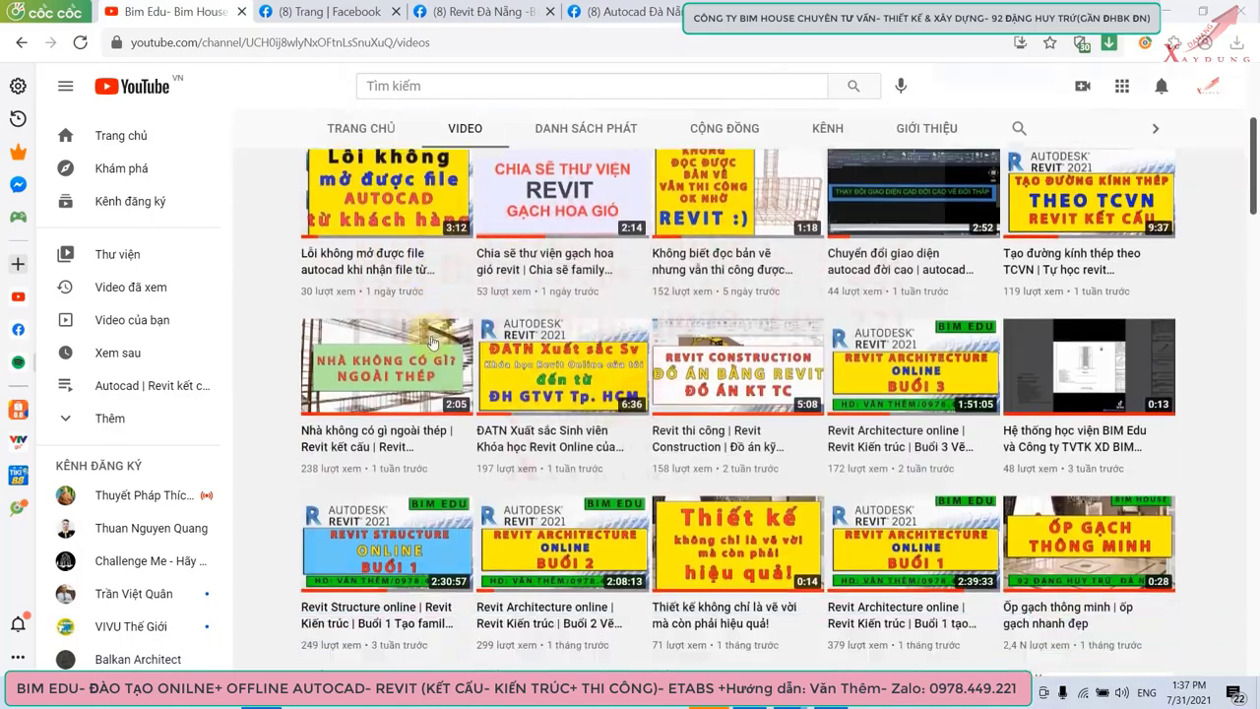
pyautogui.scroll(-3, 431, 342)
pyautogui.scroll(-3, 431, 342)
pyautogui.scroll(-2, 431, 341)
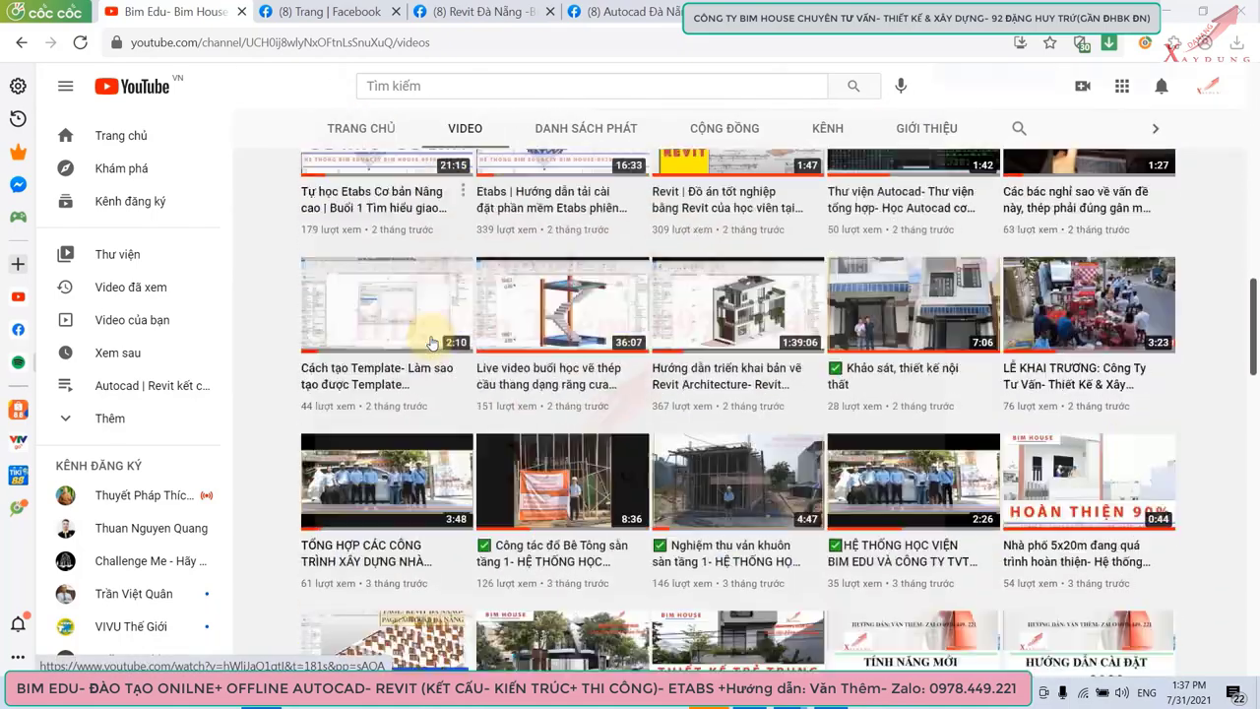
pyautogui.scroll(-3, 432, 341)
pyautogui.scroll(-4, 431, 341)
pyautogui.scroll(-4, 428, 347)
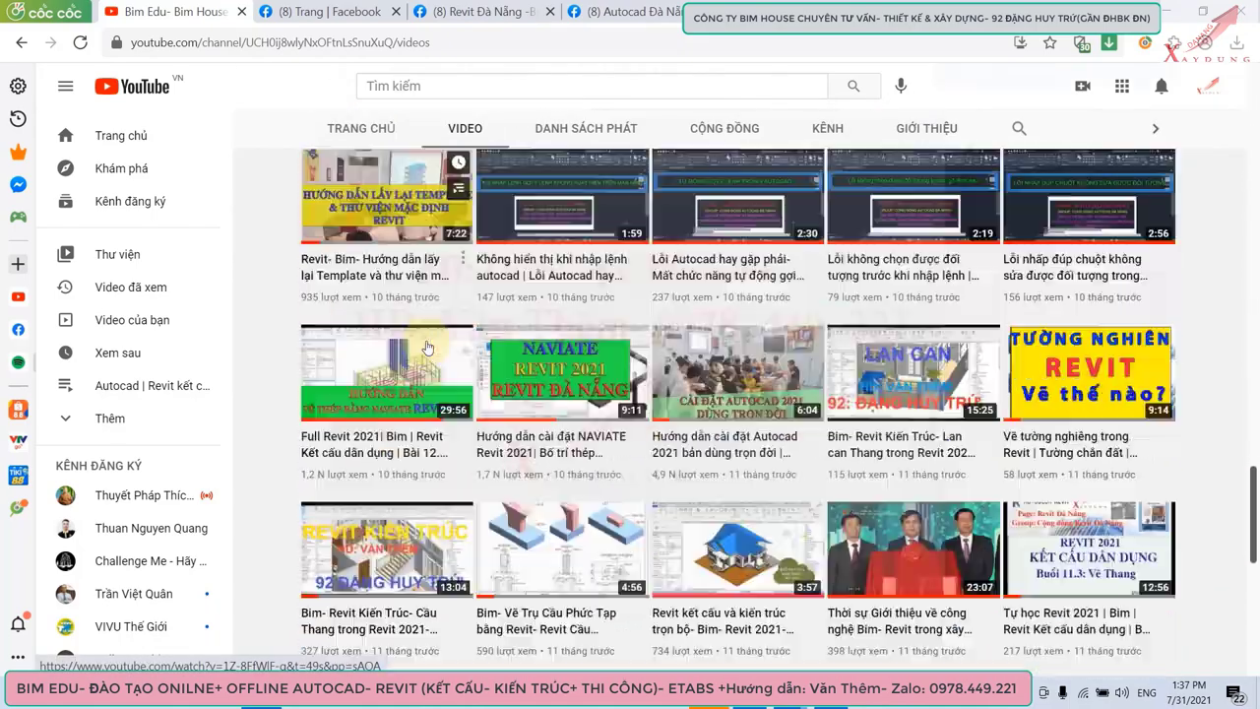
pyautogui.scroll(-2, 428, 348)
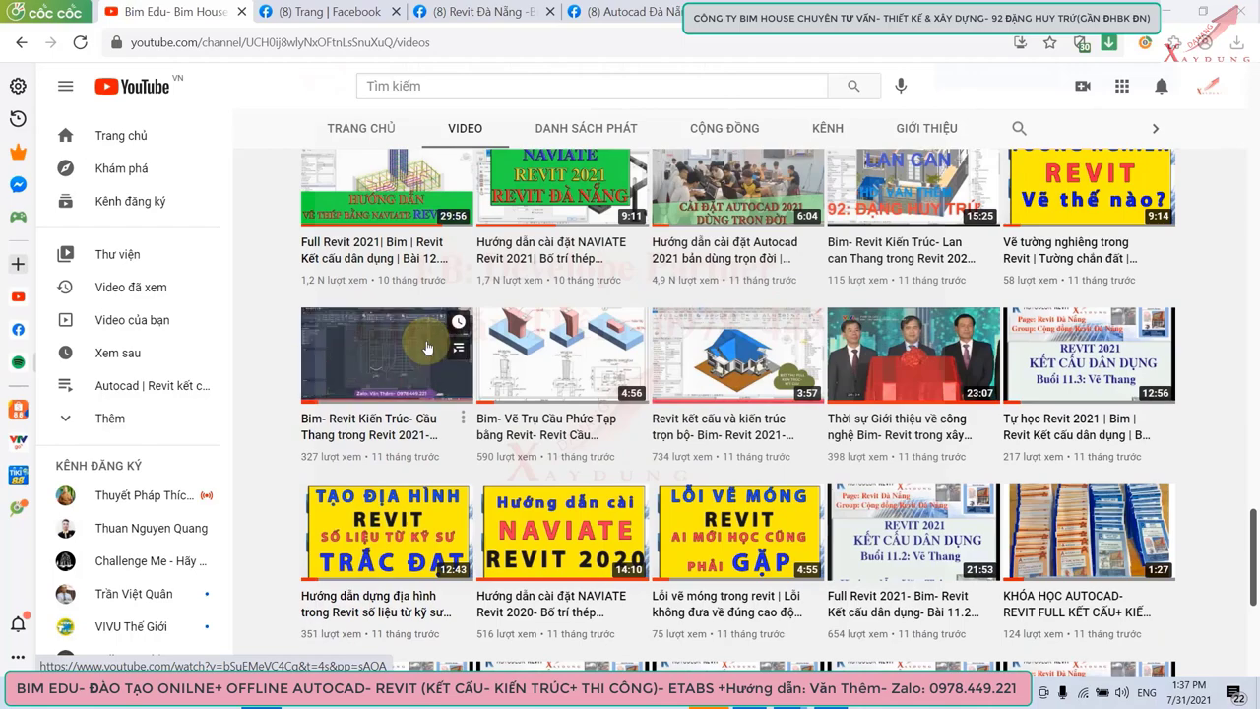
pyautogui.scroll(-1, 428, 348)
pyautogui.scroll(-5, 427, 348)
pyautogui.scroll(-5, 427, 348)
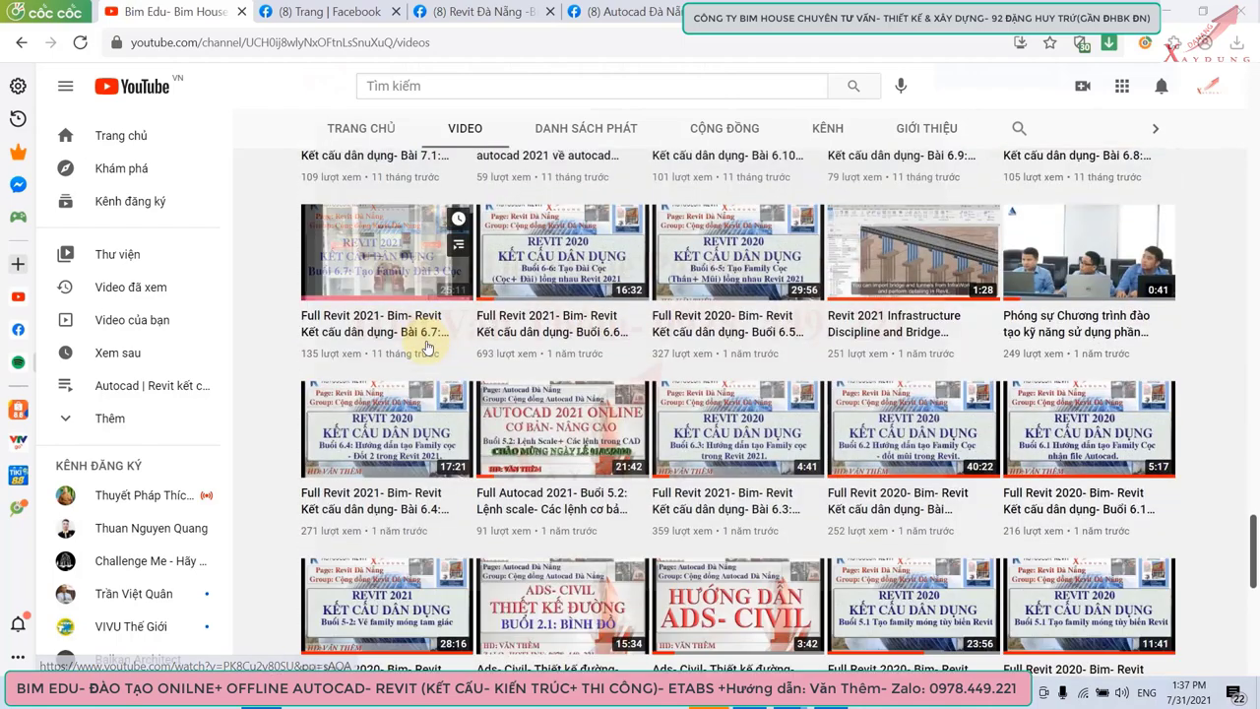
pyautogui.scroll(-3, 428, 347)
pyautogui.scroll(2, 428, 347)
pyautogui.scroll(-4, 433, 351)
pyautogui.scroll(-3, 449, 358)
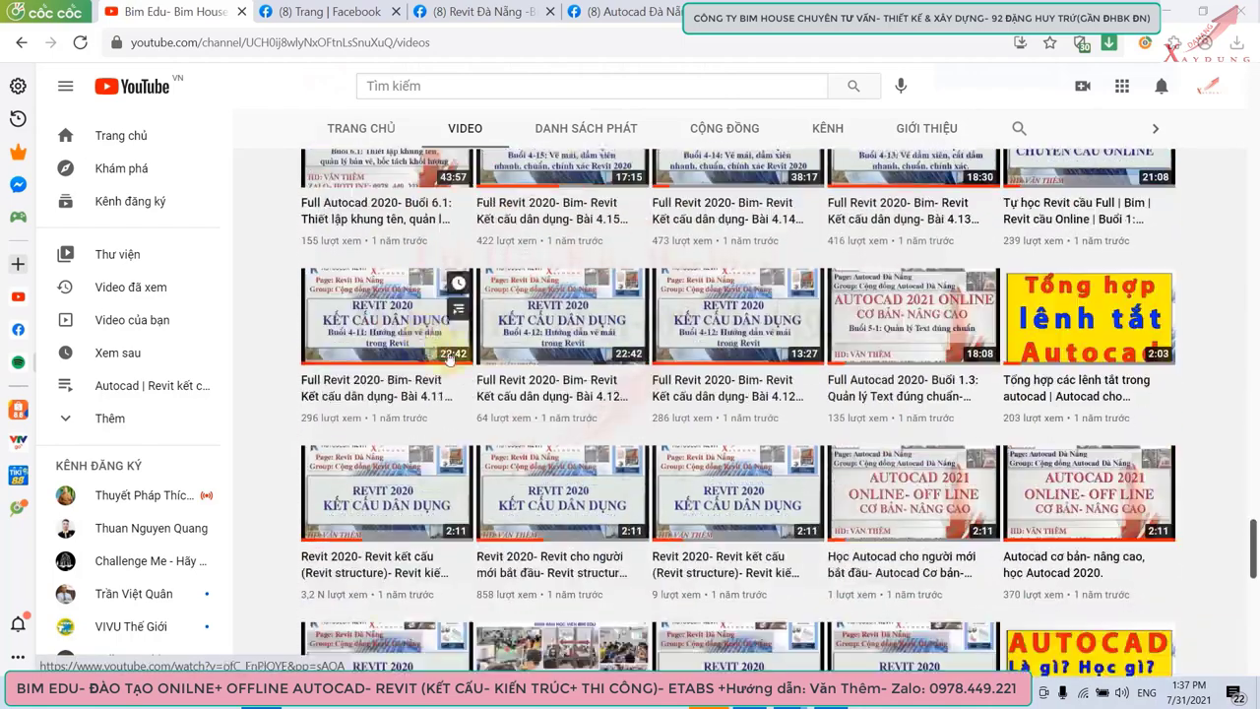
pyautogui.scroll(-3, 449, 358)
pyautogui.scroll(-3, 492, 374)
pyautogui.scroll(-3, 558, 401)
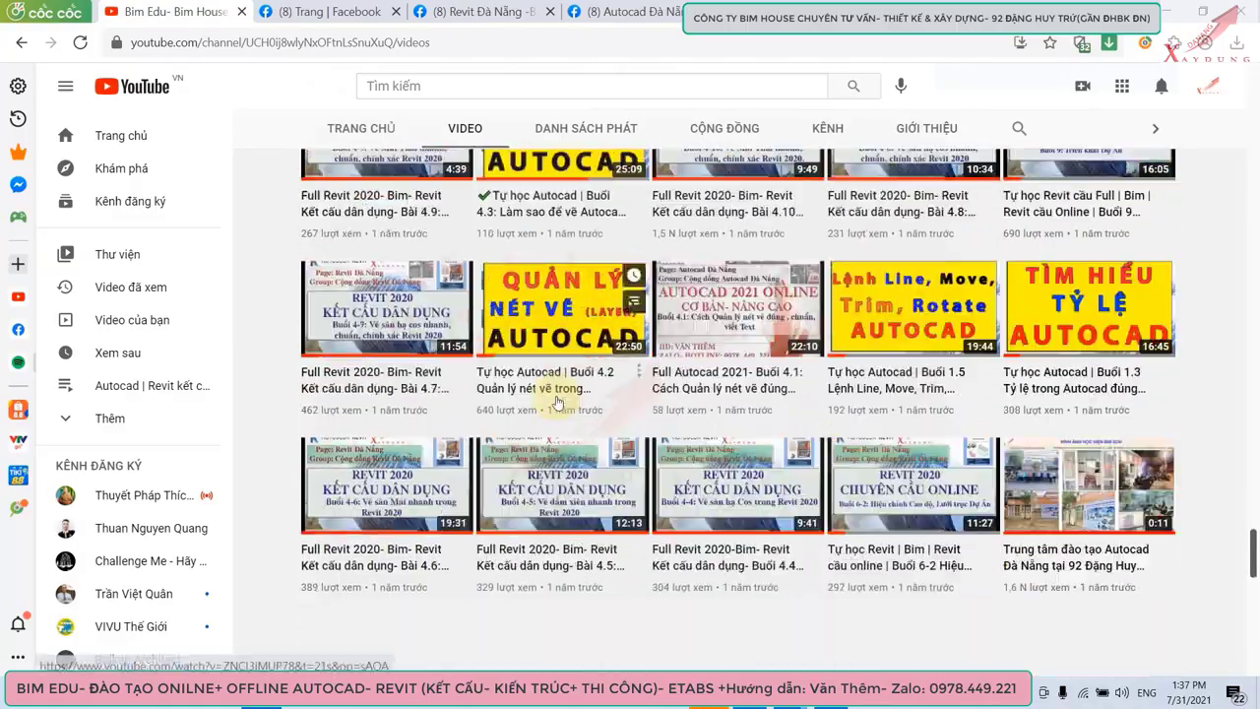
pyautogui.scroll(4, 557, 400)
pyautogui.scroll(4, 557, 401)
pyautogui.scroll(4, 557, 400)
pyautogui.scroll(4, 558, 401)
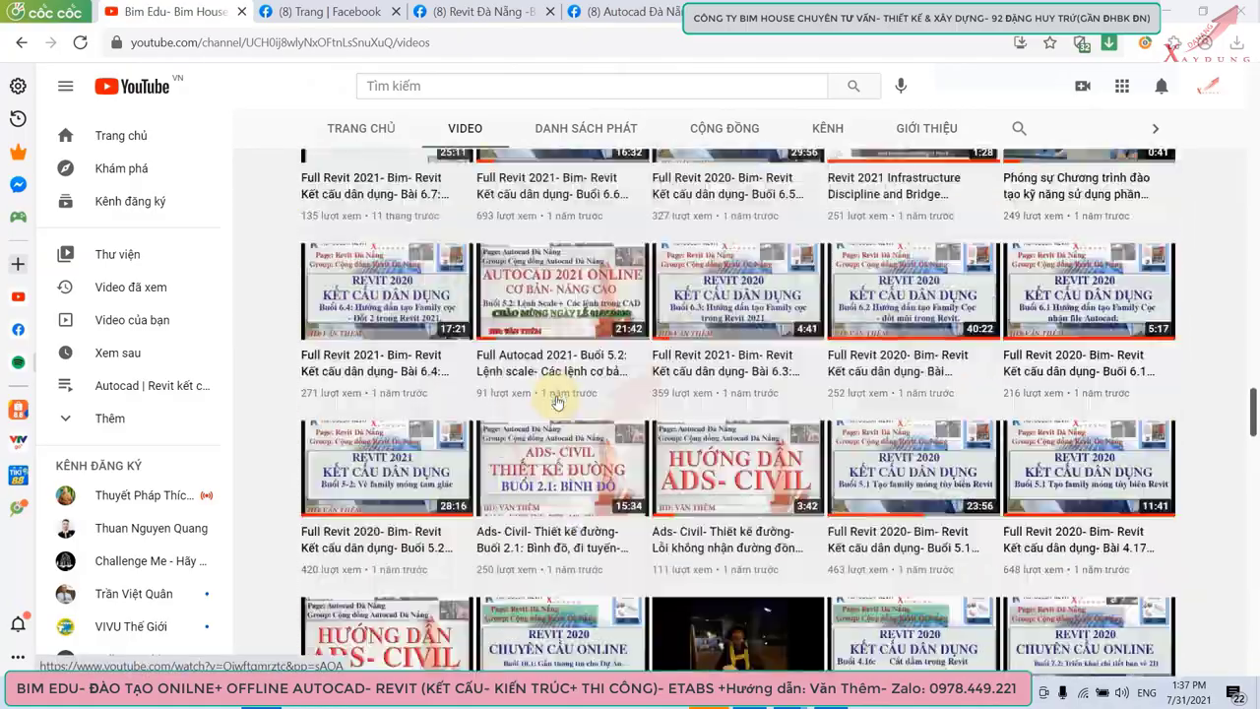
pyautogui.scroll(-5, 558, 401)
pyautogui.scroll(-5, 640, 423)
pyautogui.scroll(-5, 768, 453)
pyautogui.scroll(-4, 883, 482)
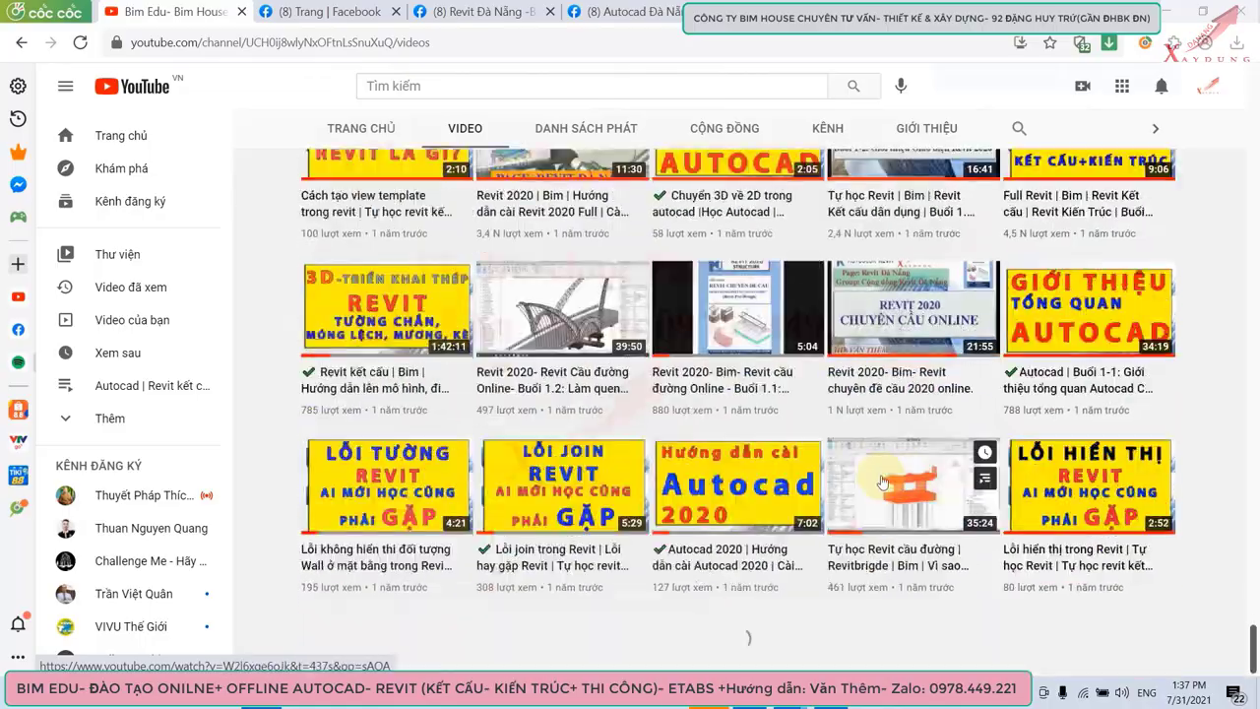
pyautogui.scroll(5, 883, 481)
pyautogui.scroll(5, 768, 424)
pyautogui.scroll(5, 669, 374)
pyautogui.scroll(4, 554, 305)
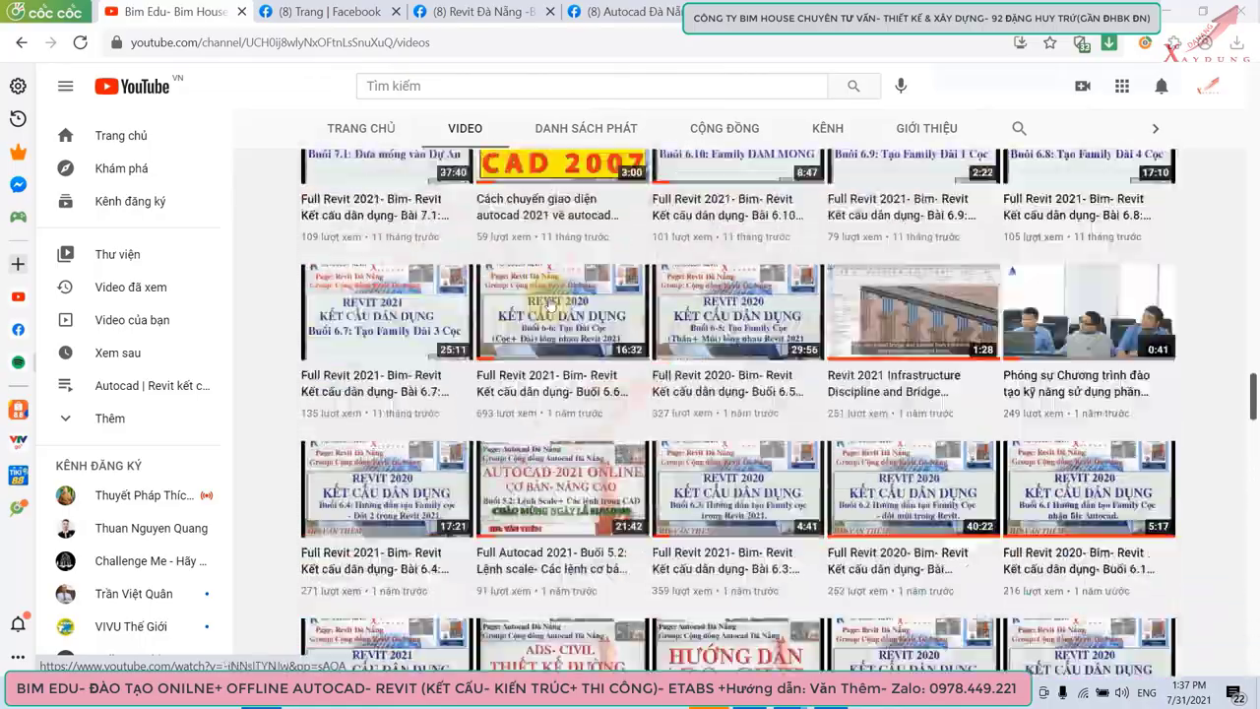
pyautogui.scroll(5, 537, 270)
pyautogui.scroll(5, 517, 231)
pyautogui.scroll(5, 492, 187)
pyautogui.scroll(4, 467, 135)
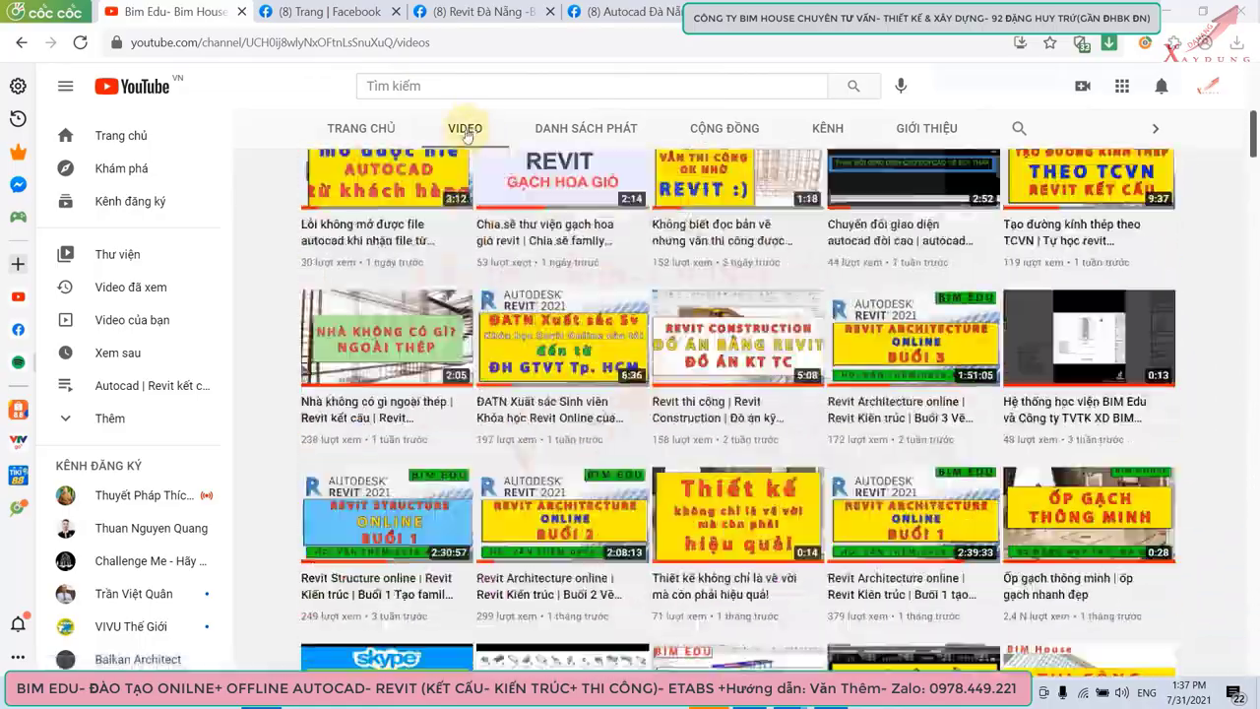
pyautogui.scroll(3, 531, 286)
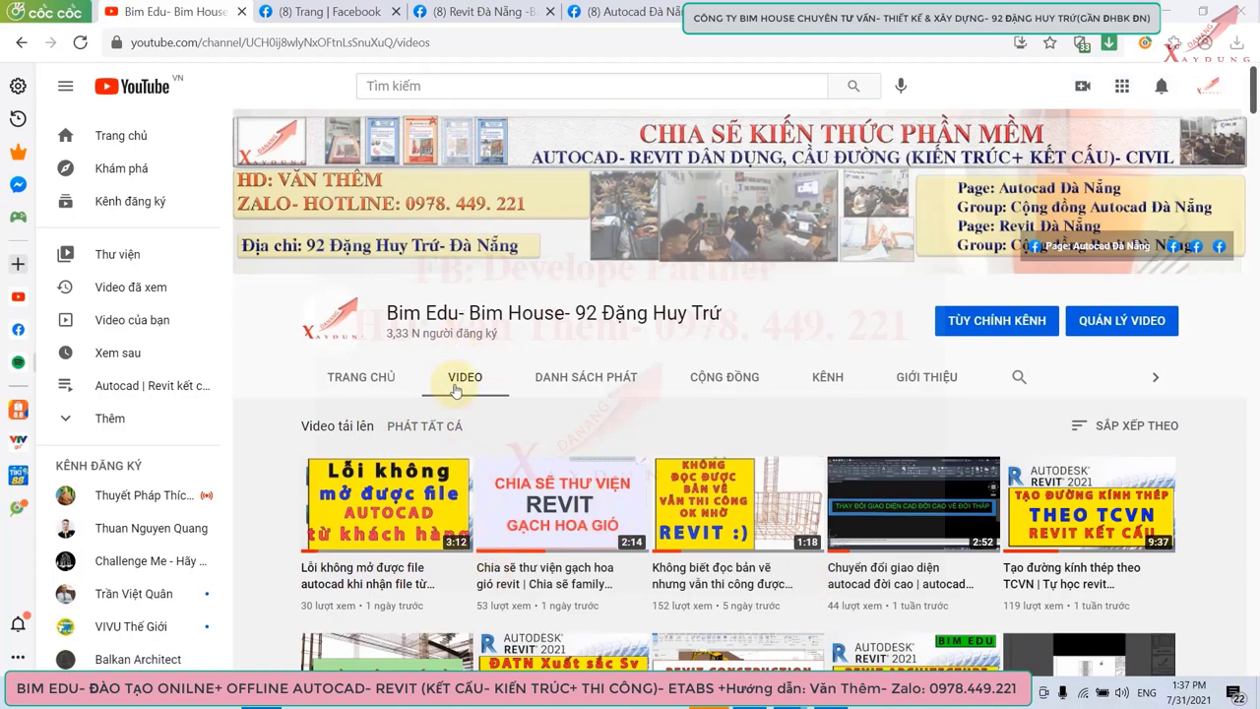
pyautogui.scroll(-3, 481, 504)
pyautogui.hotkey('ctrl', 'Tab')
# Close the Facebook Trang tab and switch to the Autocad Đà Nẵng and Thiết kế và xây dựng nhà Đà Nẵng pages
pyautogui.hotkey('ctrl', 'w')
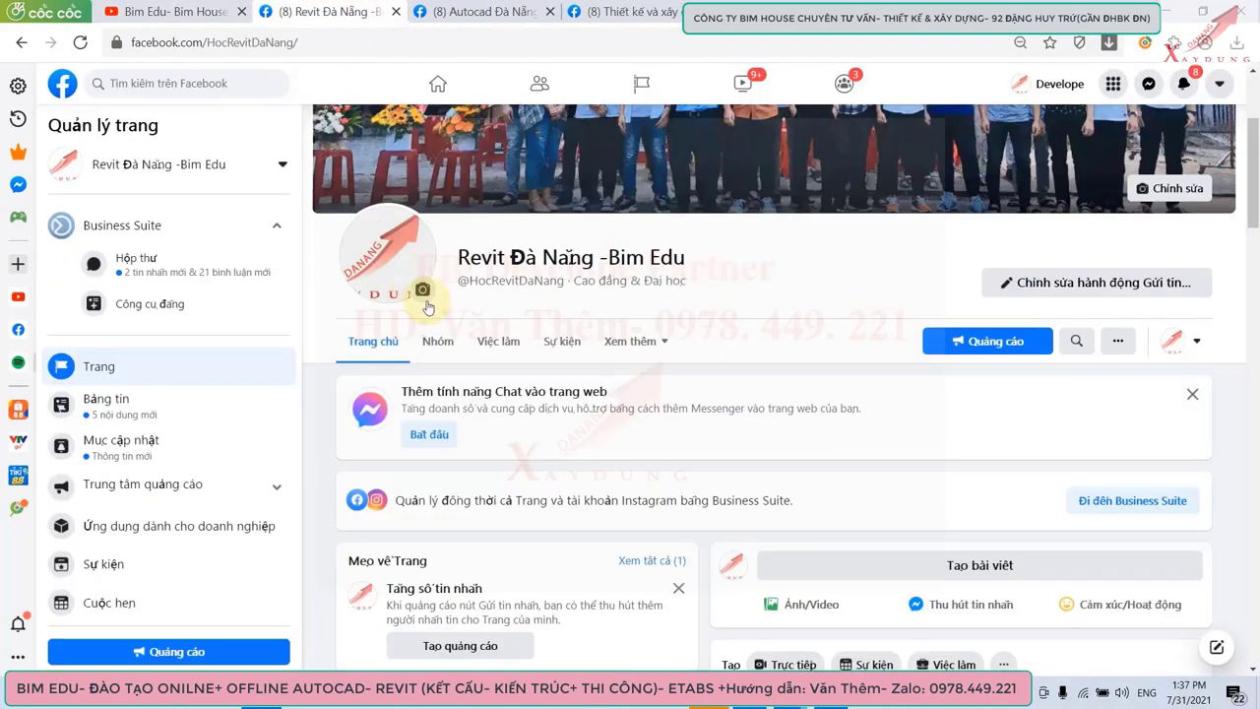
pyautogui.scroll(-1, 492, 301)
pyautogui.scroll(1, 532, 315)
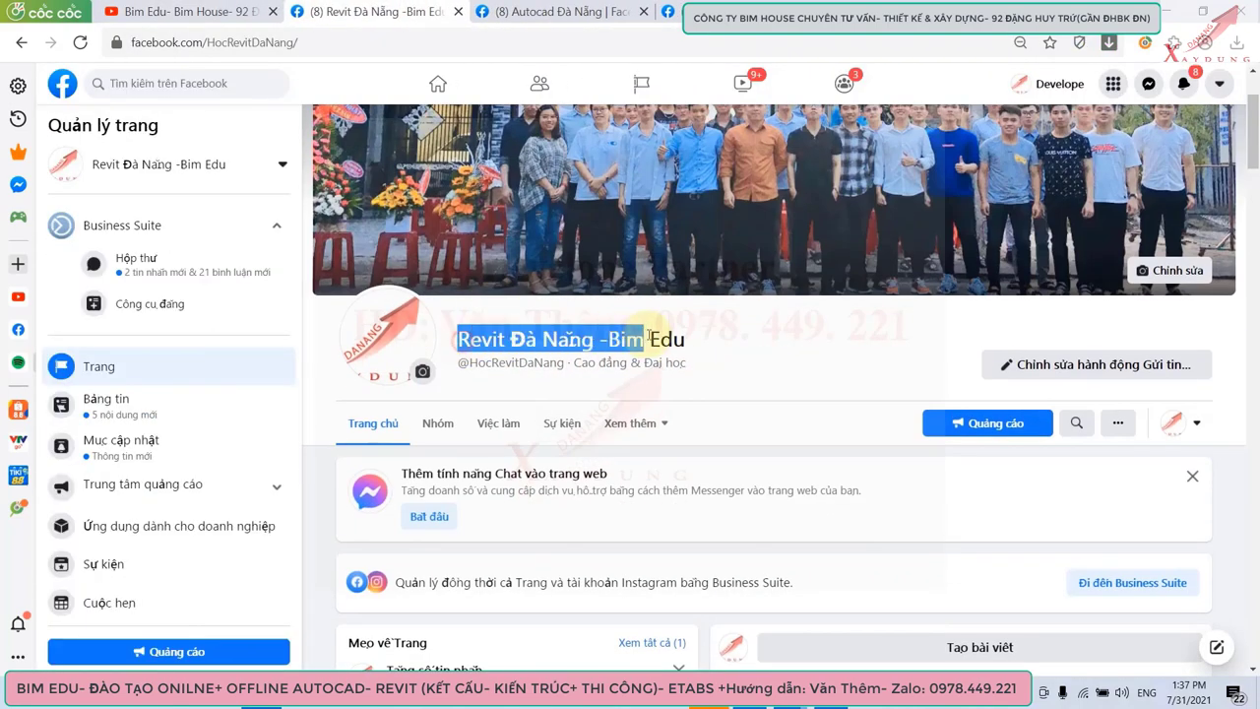
pyautogui.hotkey('ctrl', 'Tab')
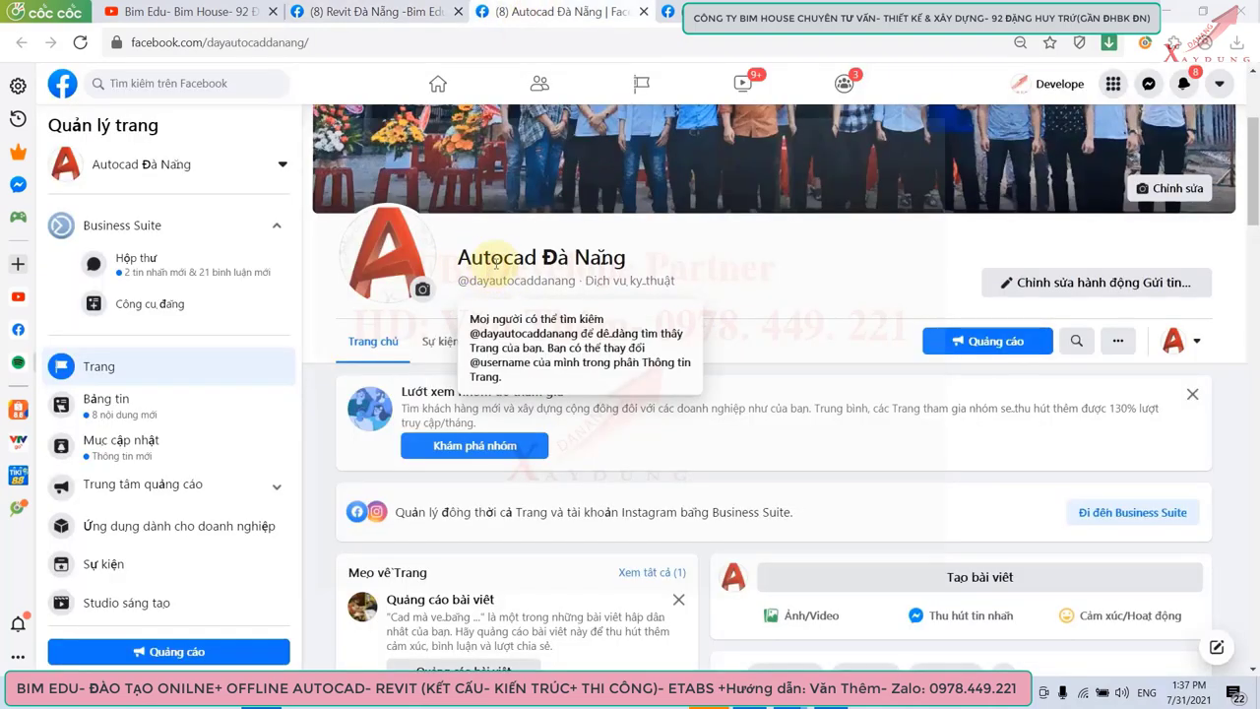
pyautogui.click(638, 262)
pyautogui.hotkey('ctrl', 'Tab')
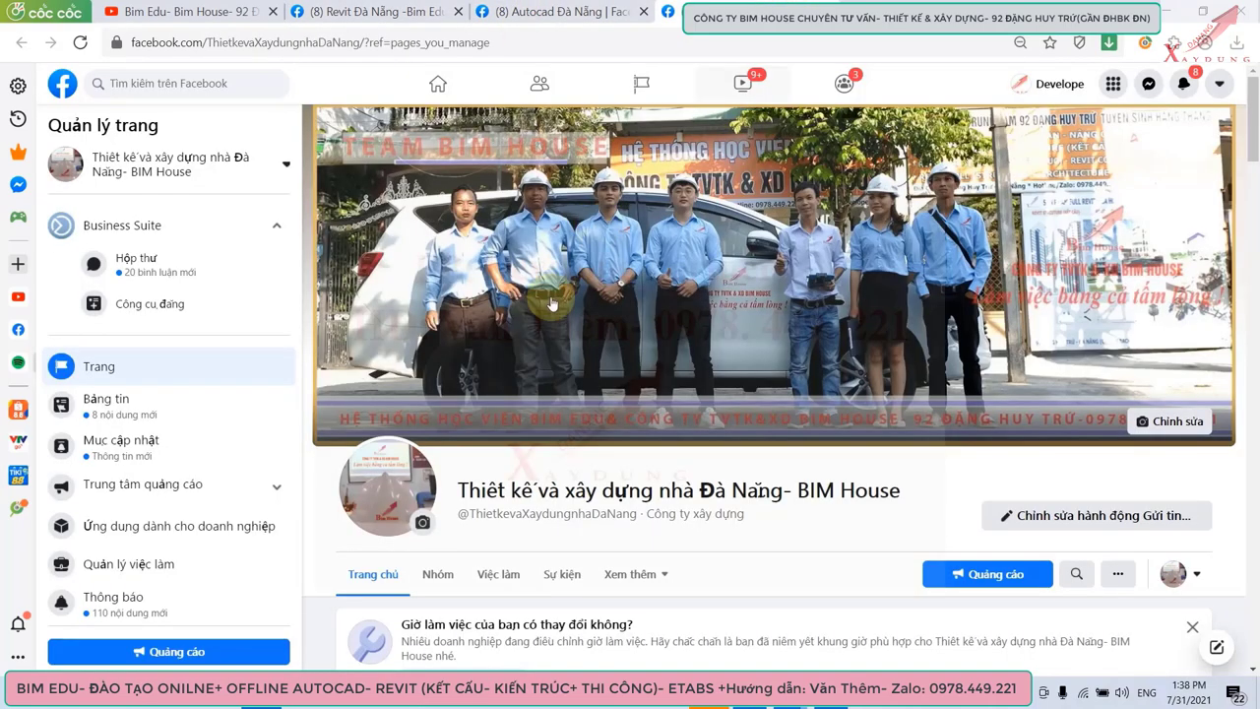
pyautogui.scroll(-2, 572, 341)
pyautogui.scroll(3, 573, 342)
pyautogui.scroll(2, 572, 342)
pyautogui.moveTo(463, 326); pyautogui.dragTo(830, 331)
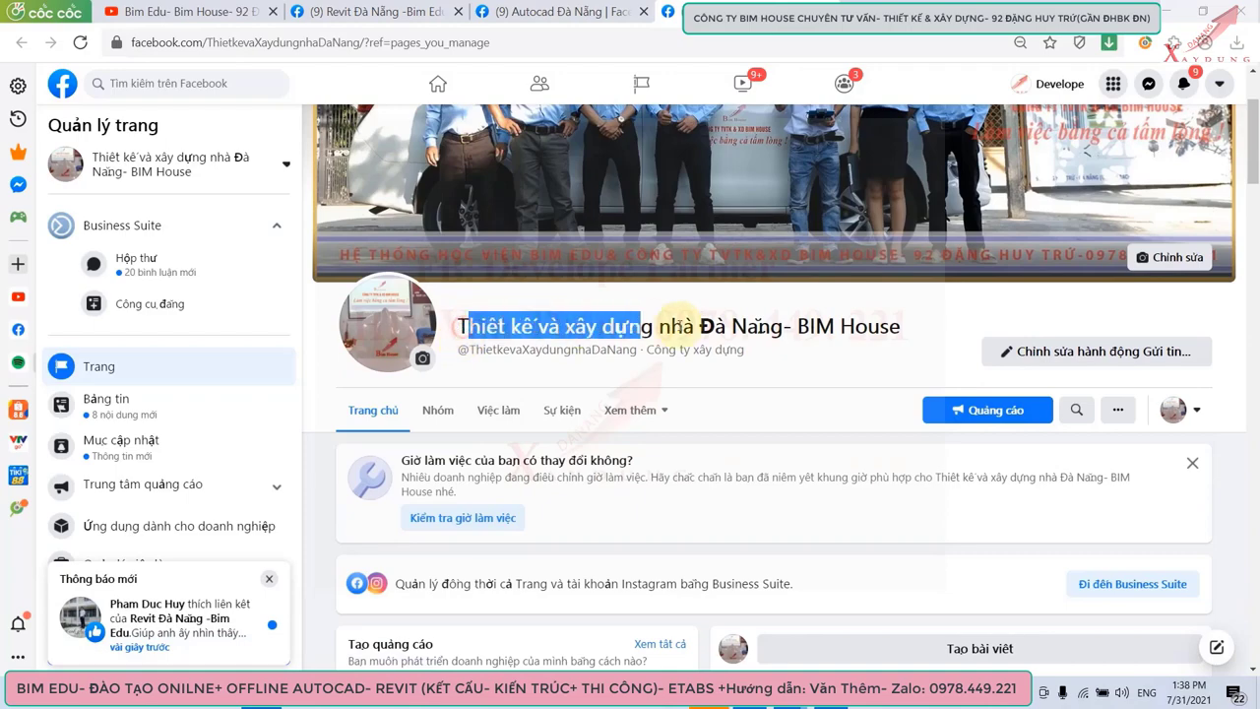
pyautogui.click(830, 331)
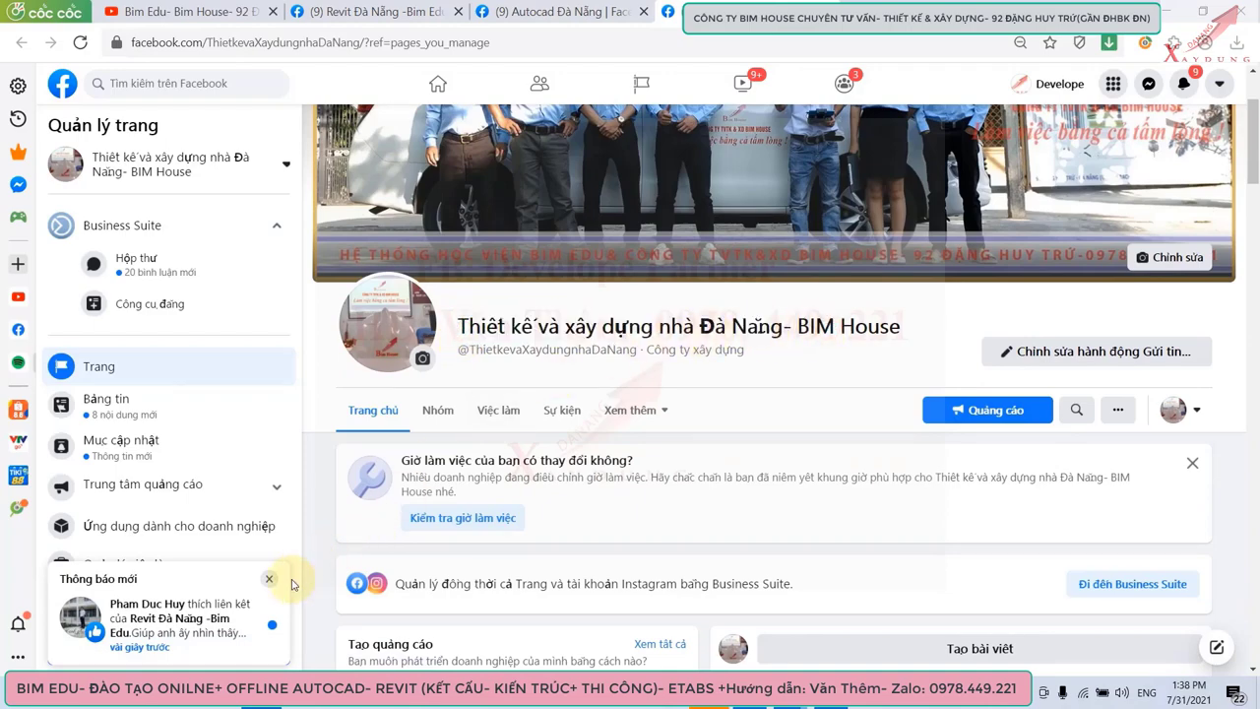
# Dismiss the notification popup and scroll through the Thiết kế và xây dựng nhà Đà Nẵng page
pyautogui.click(268, 586)
pyautogui.scroll(-3, 744, 365)
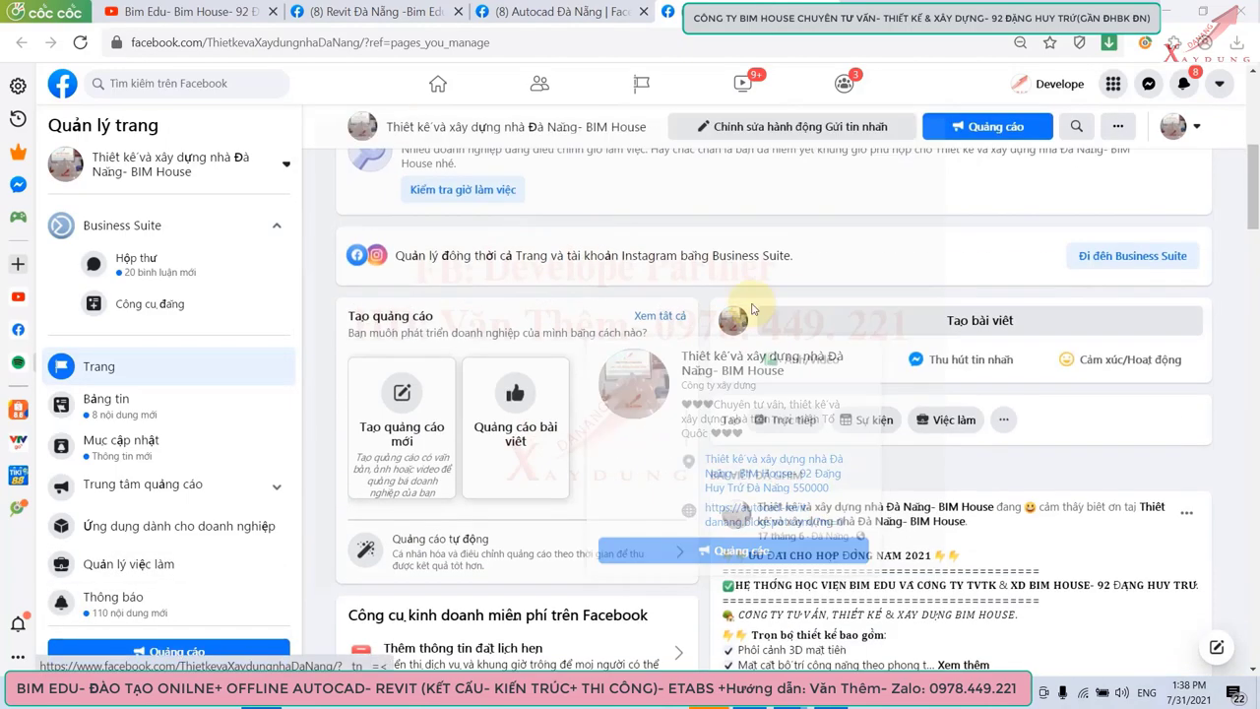
pyautogui.scroll(-3, 926, 591)
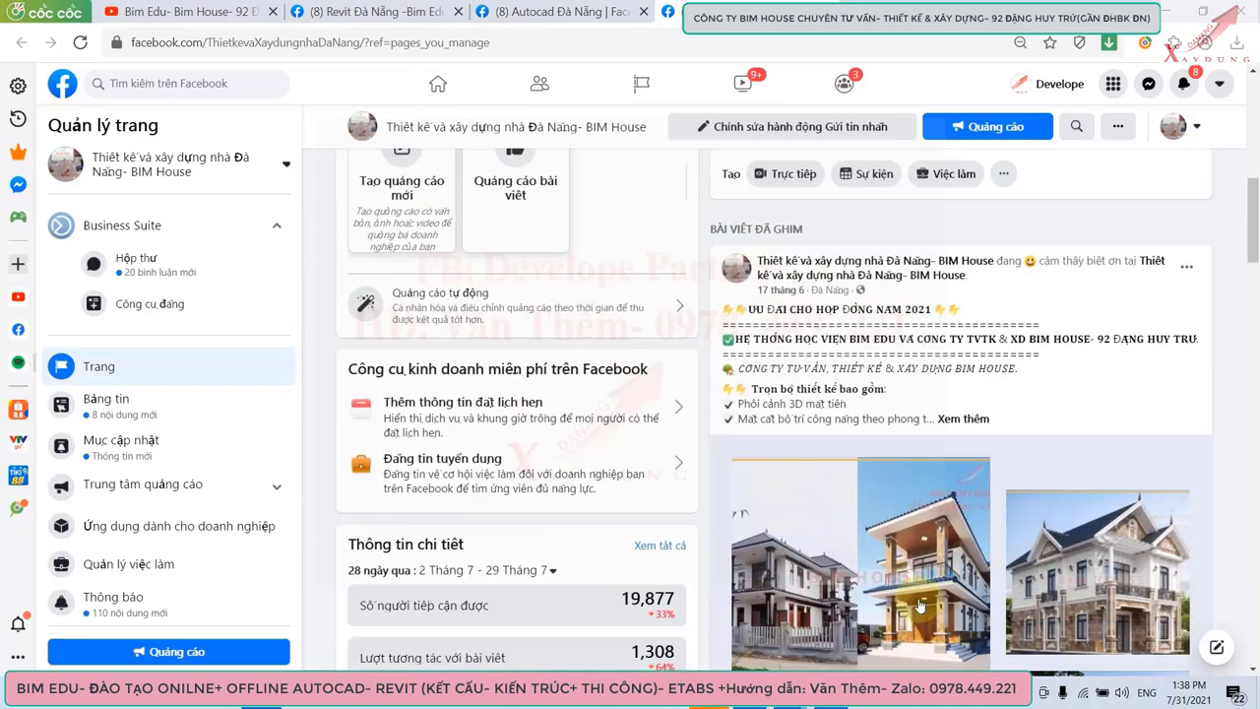
pyautogui.scroll(1, 924, 561)
pyautogui.scroll(-4, 923, 522)
pyautogui.scroll(-2, 922, 509)
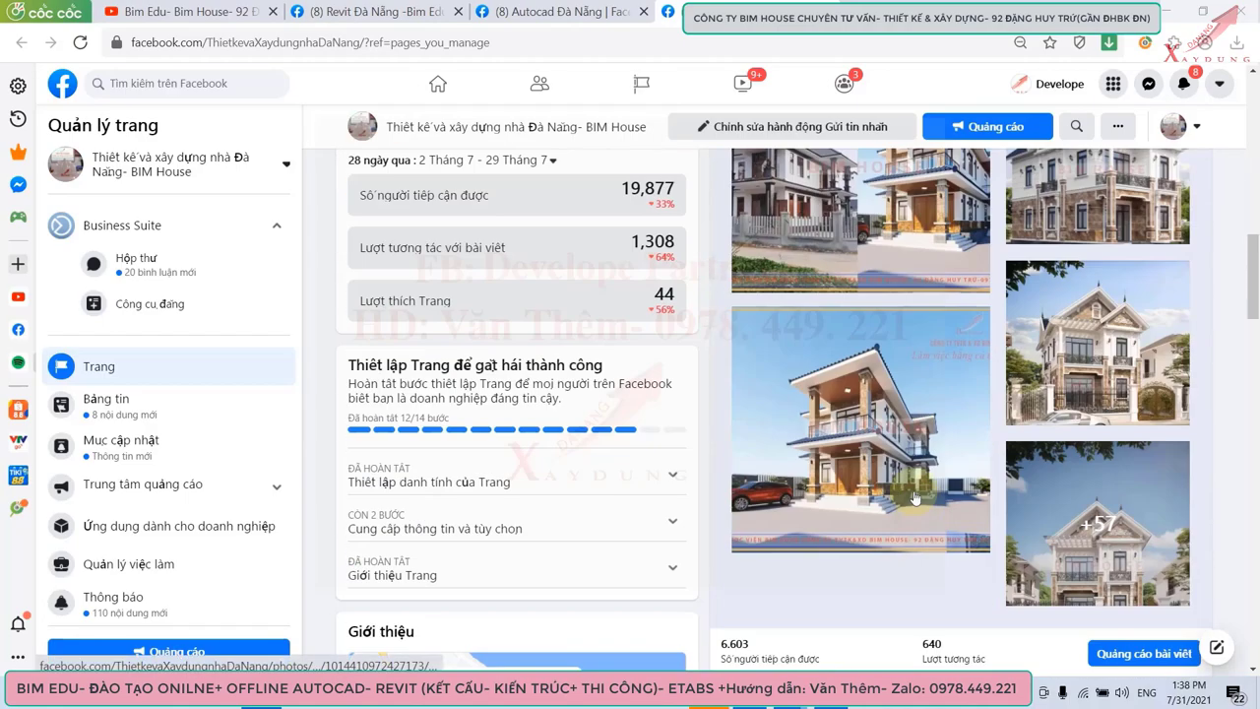
pyautogui.scroll(-1, 909, 489)
pyautogui.scroll(3, 866, 462)
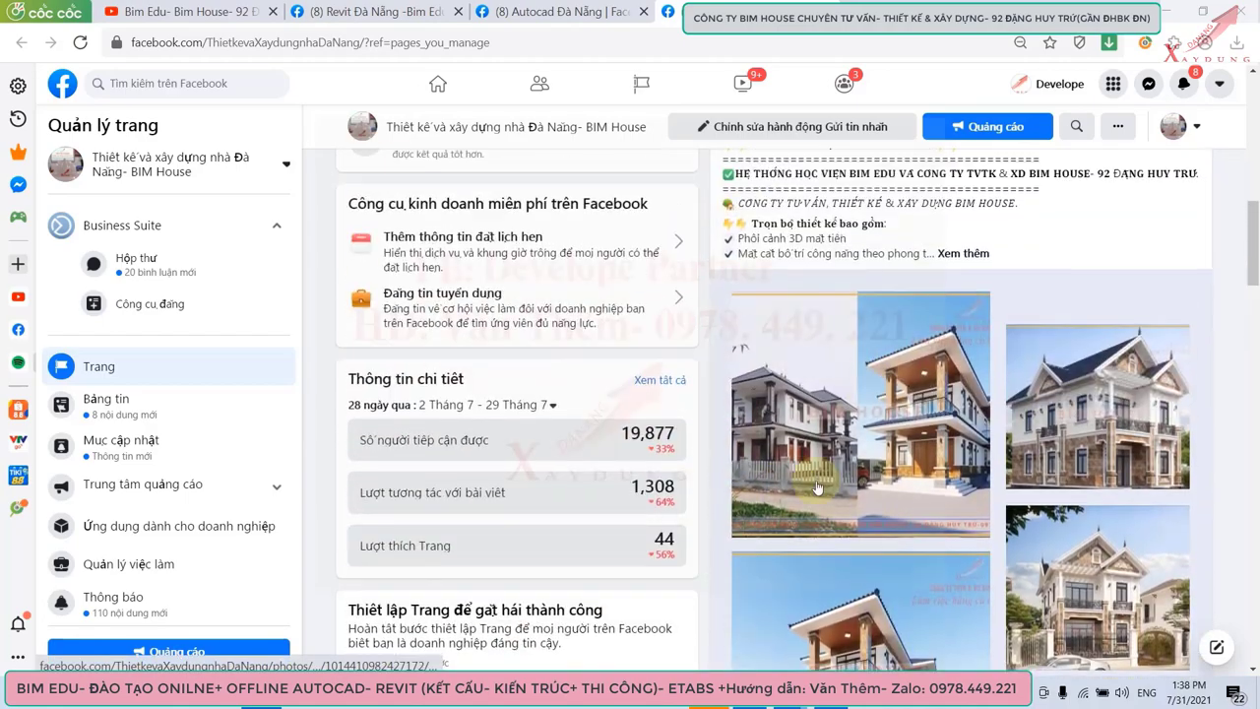
pyautogui.scroll(-1, 814, 433)
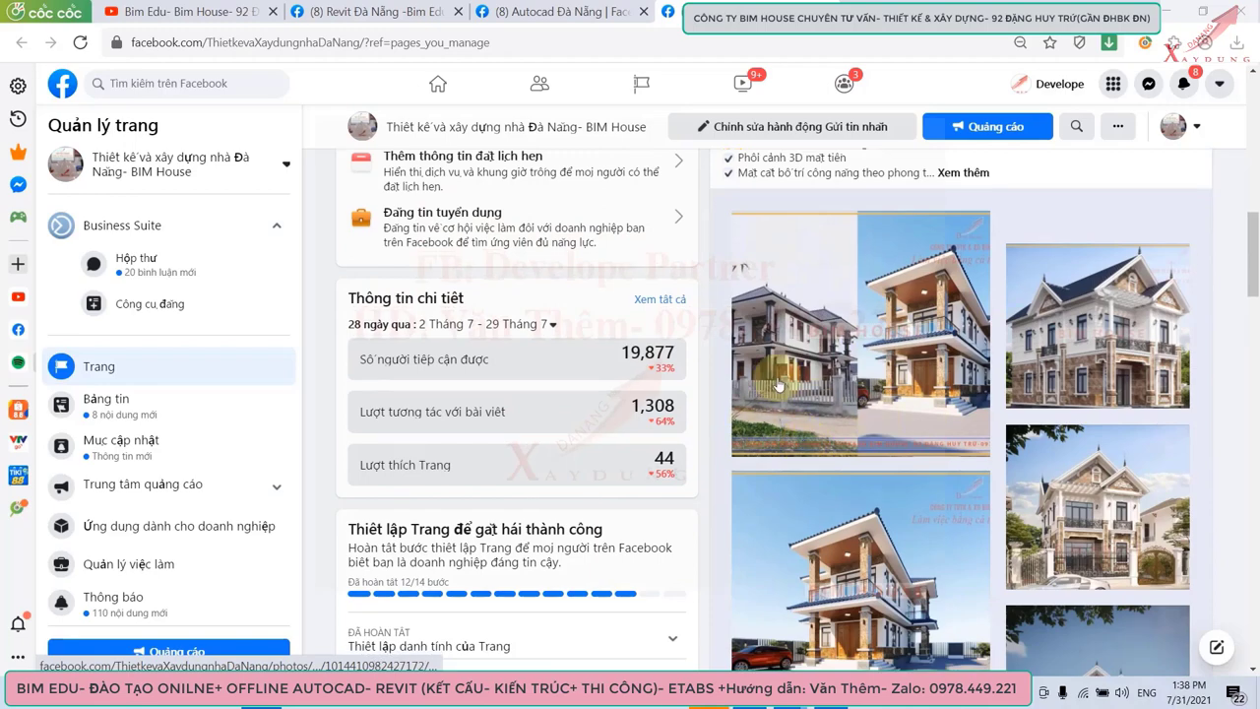
pyautogui.scroll(-2, 863, 394)
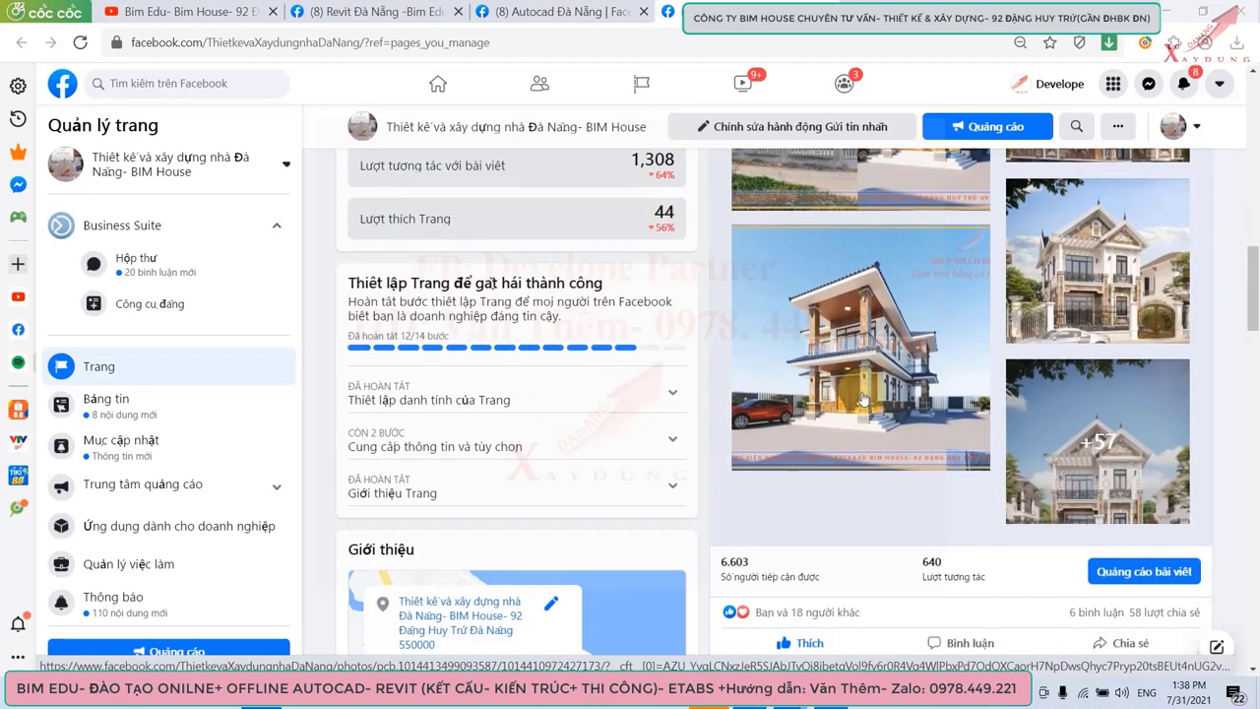
pyautogui.scroll(2, 863, 397)
pyautogui.scroll(1, 863, 396)
pyautogui.scroll(2, 863, 393)
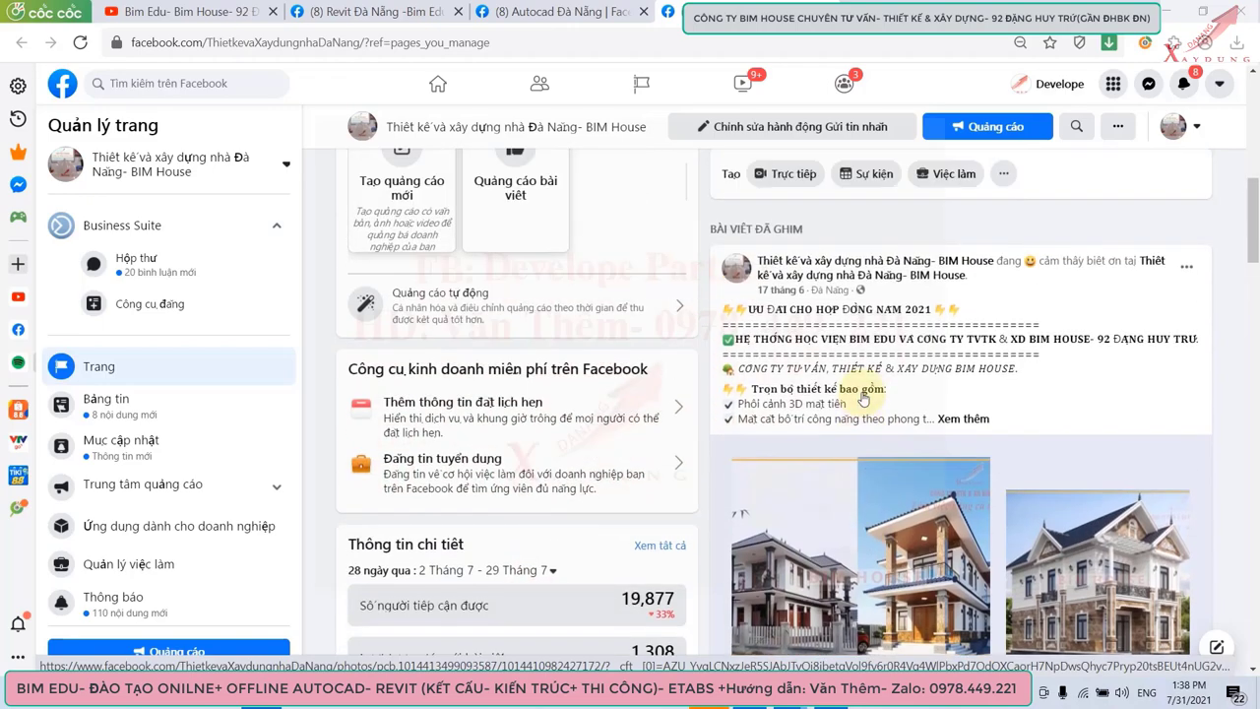
pyautogui.scroll(2, 863, 392)
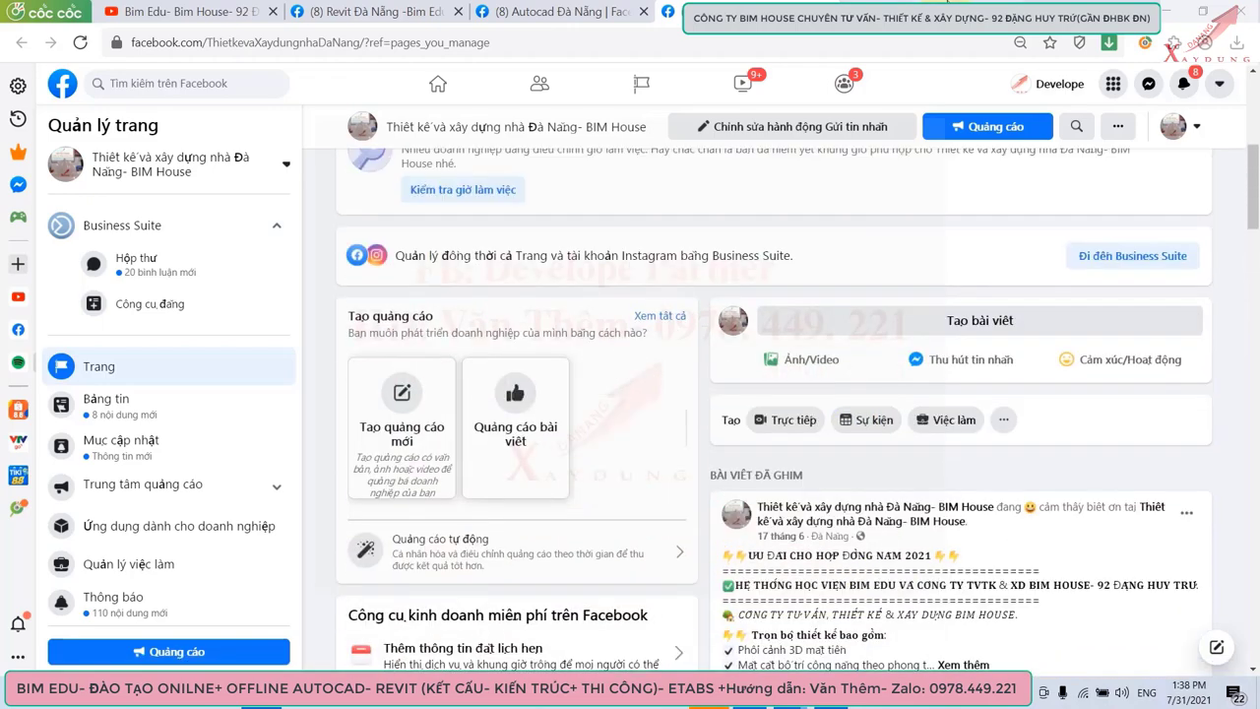
# Return to the BIM Edu training group page, dismiss its popup, and browse the Autocad Đà Nẵng photo post
pyautogui.hotkey('alt', 'Left')
pyautogui.scroll(-2, 630, 295)
pyautogui.scroll(-3, 630, 296)
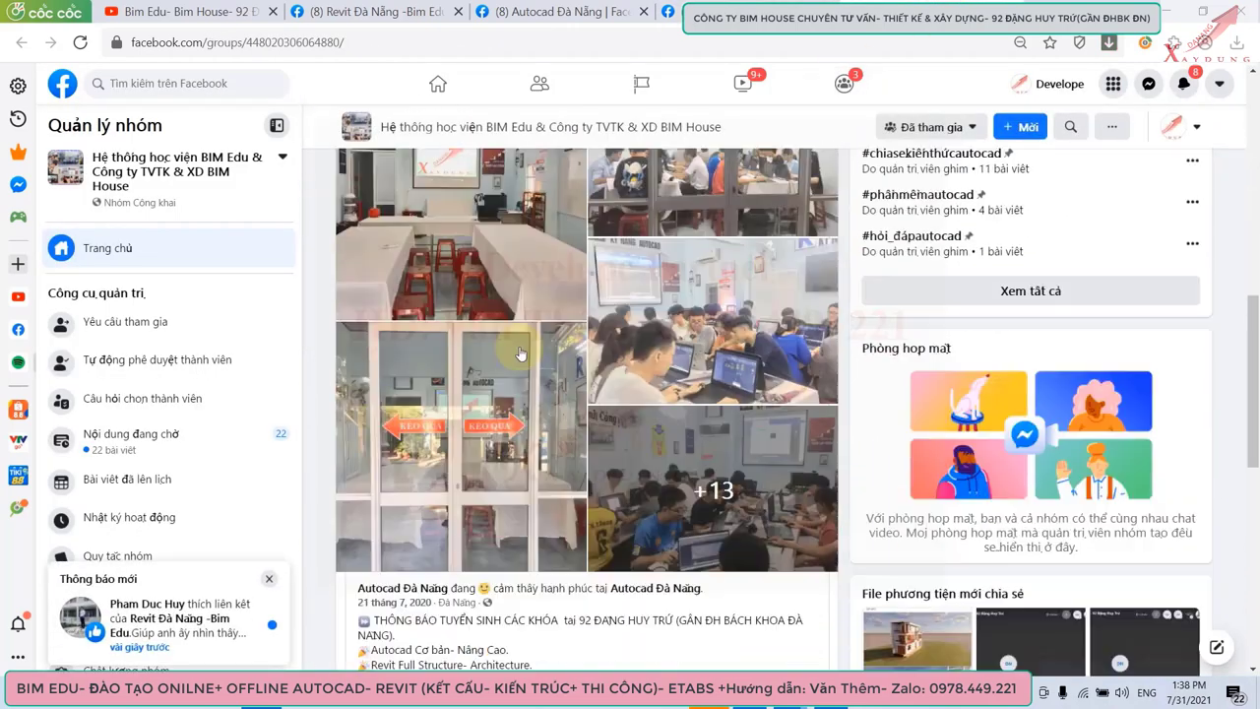
pyautogui.click(266, 581)
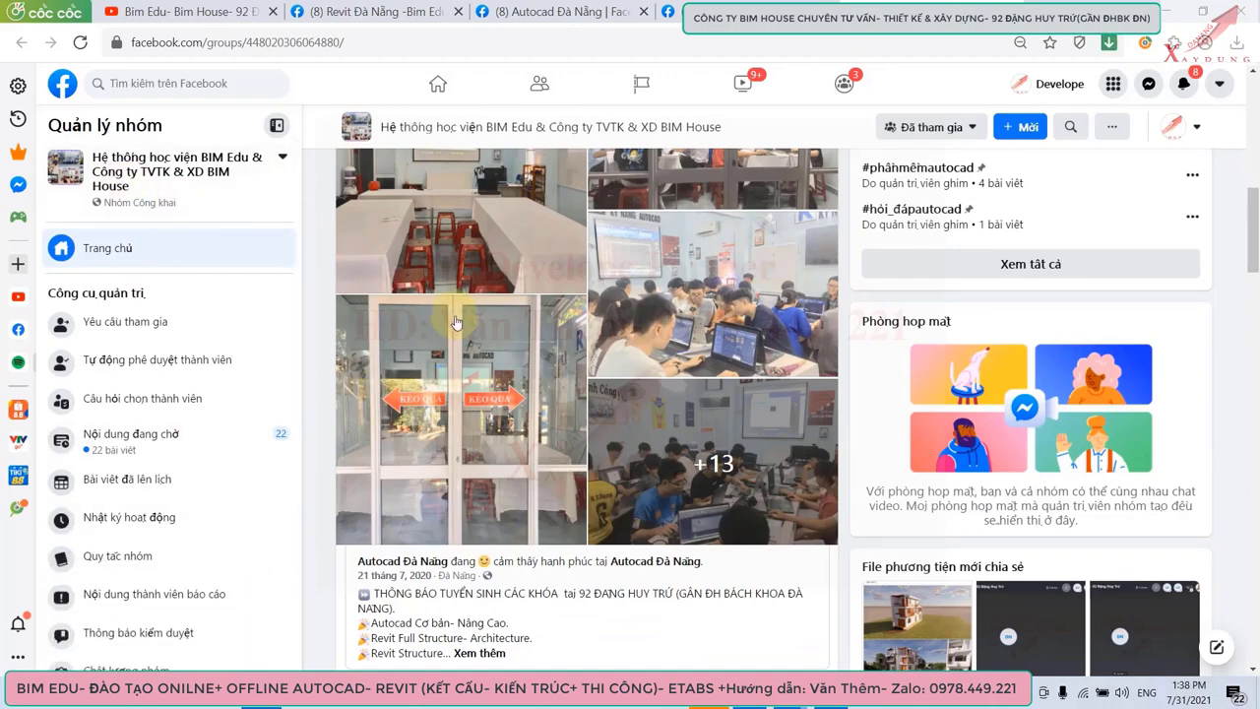
pyautogui.scroll(-3, 453, 325)
pyautogui.scroll(3, 483, 334)
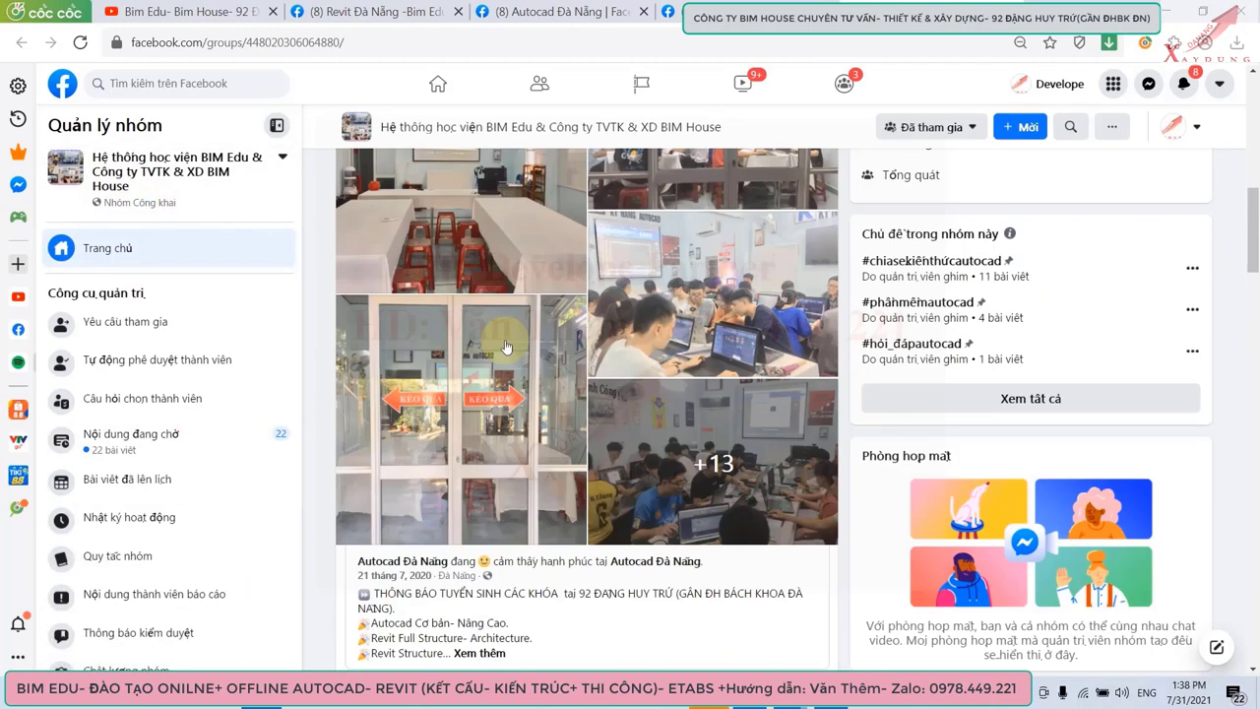
pyautogui.scroll(2, 505, 347)
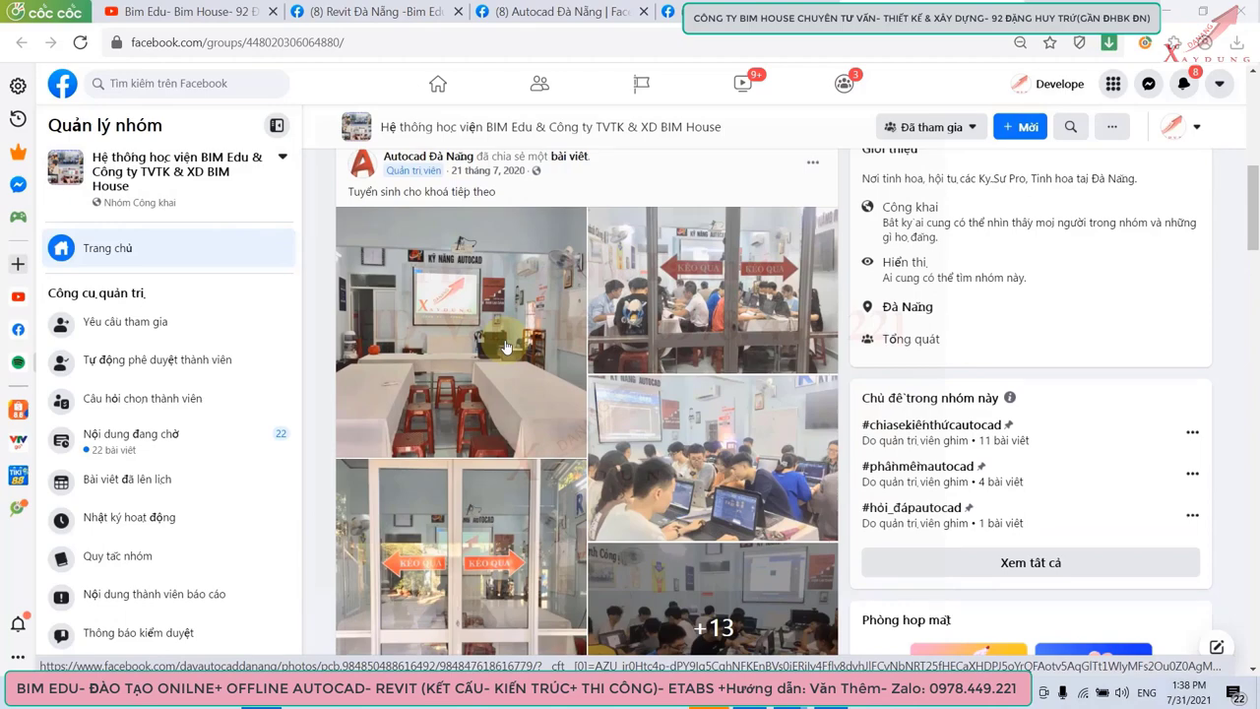
pyautogui.scroll(3, 505, 346)
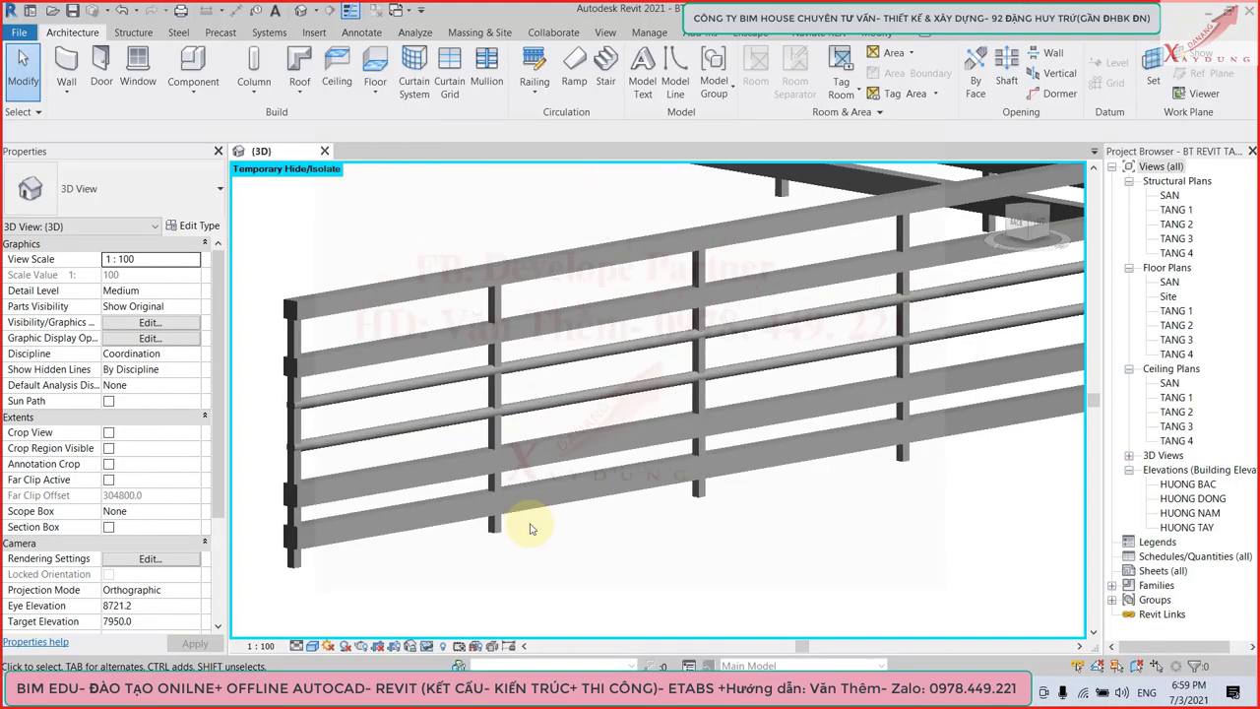
pyautogui.scroll(3, 530, 528)
pyautogui.scroll(2, 591, 517)
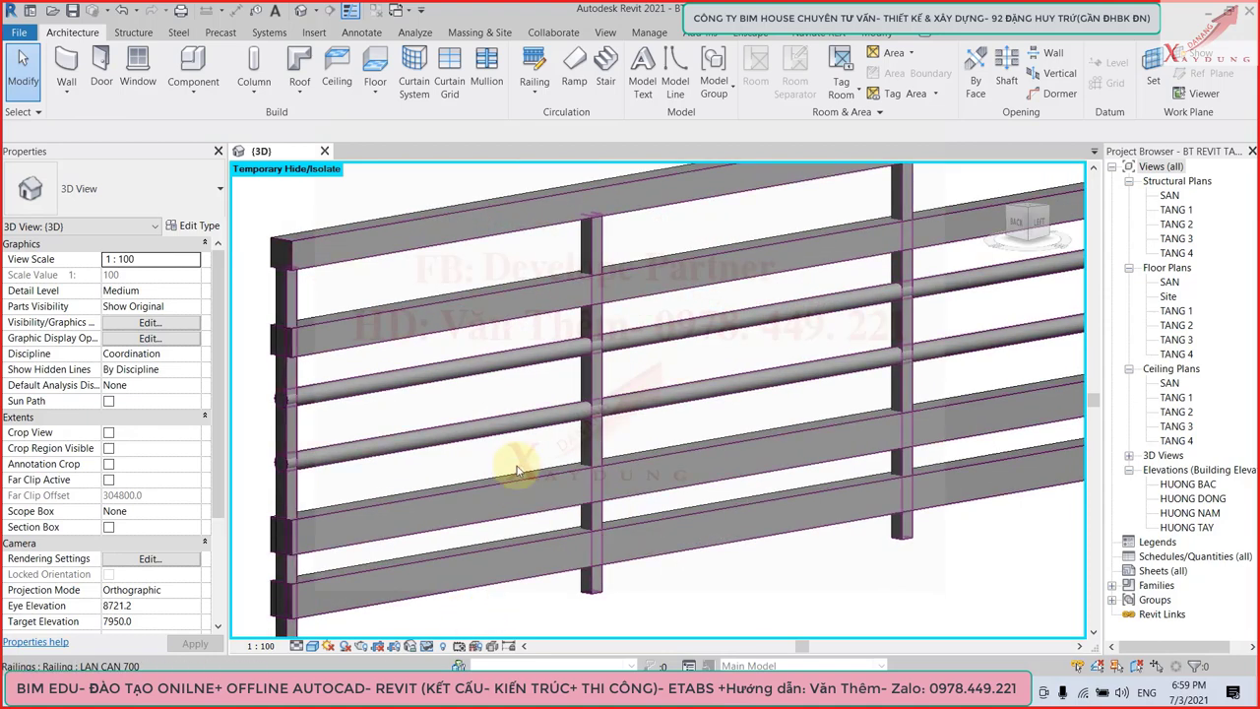
pyautogui.moveTo(517, 470); pyautogui.dragTo(620, 484, button='middle')
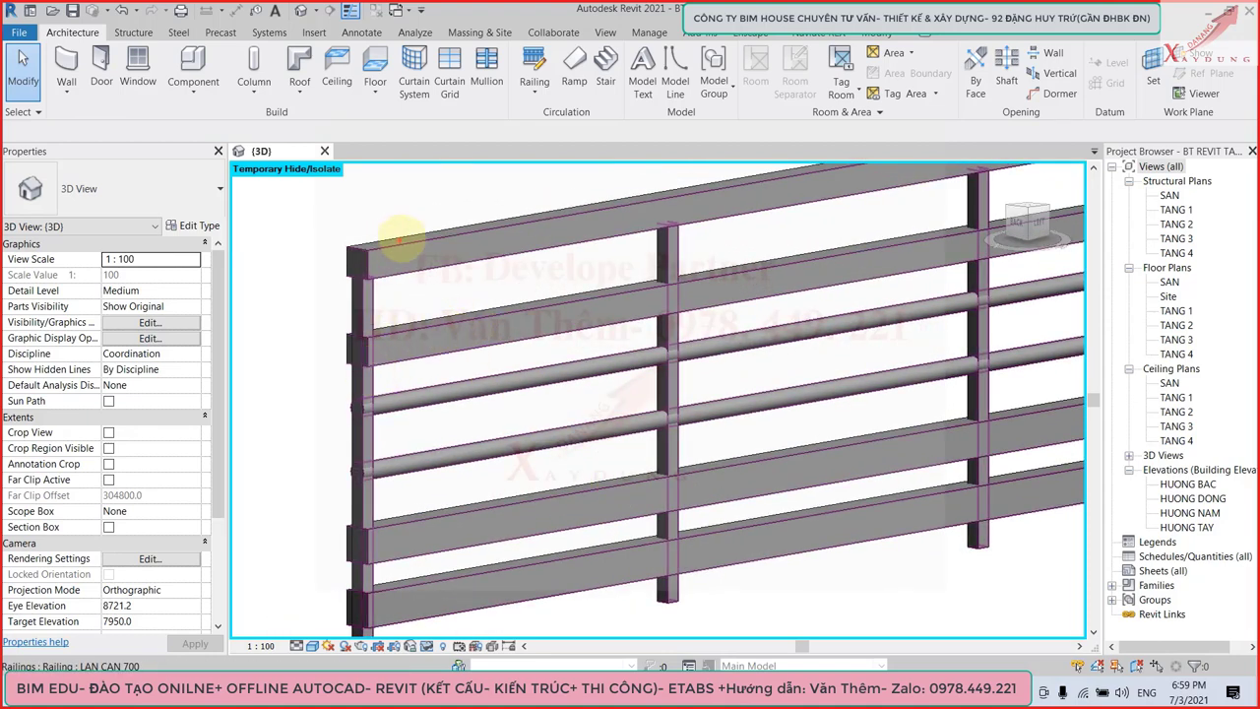
pyautogui.moveTo(399, 240); pyautogui.dragTo(438, 235)
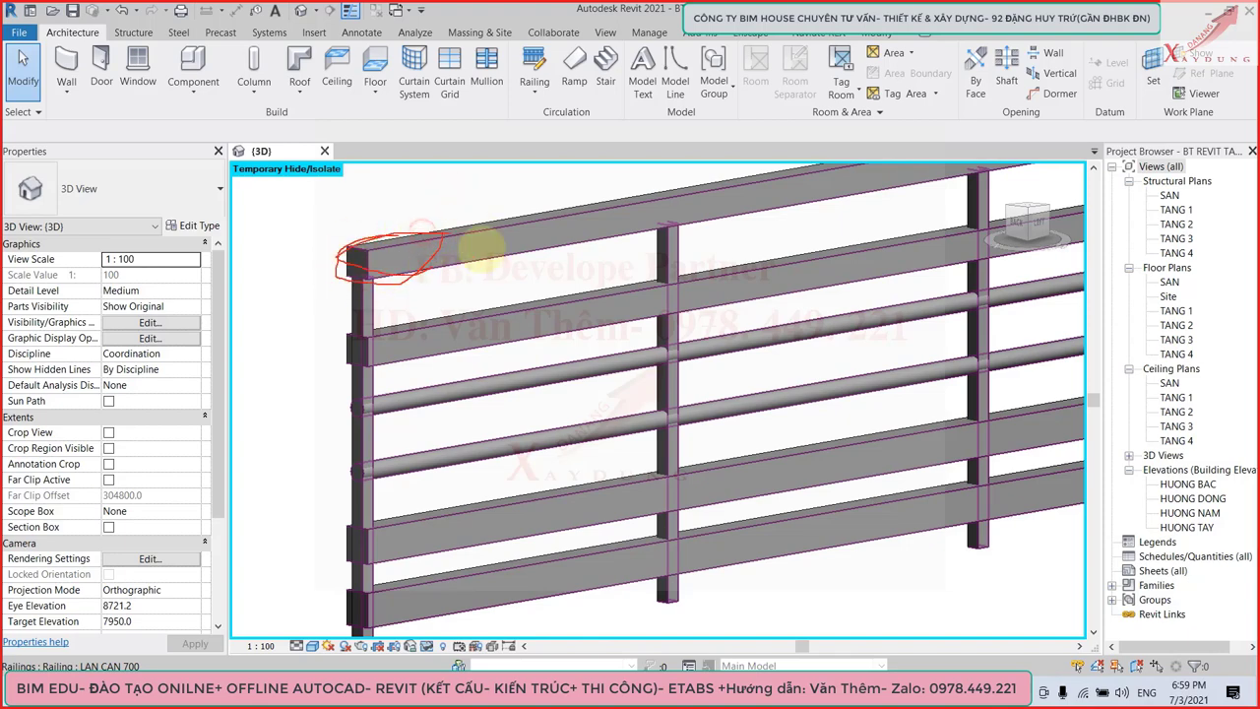
pyautogui.click(510, 621)
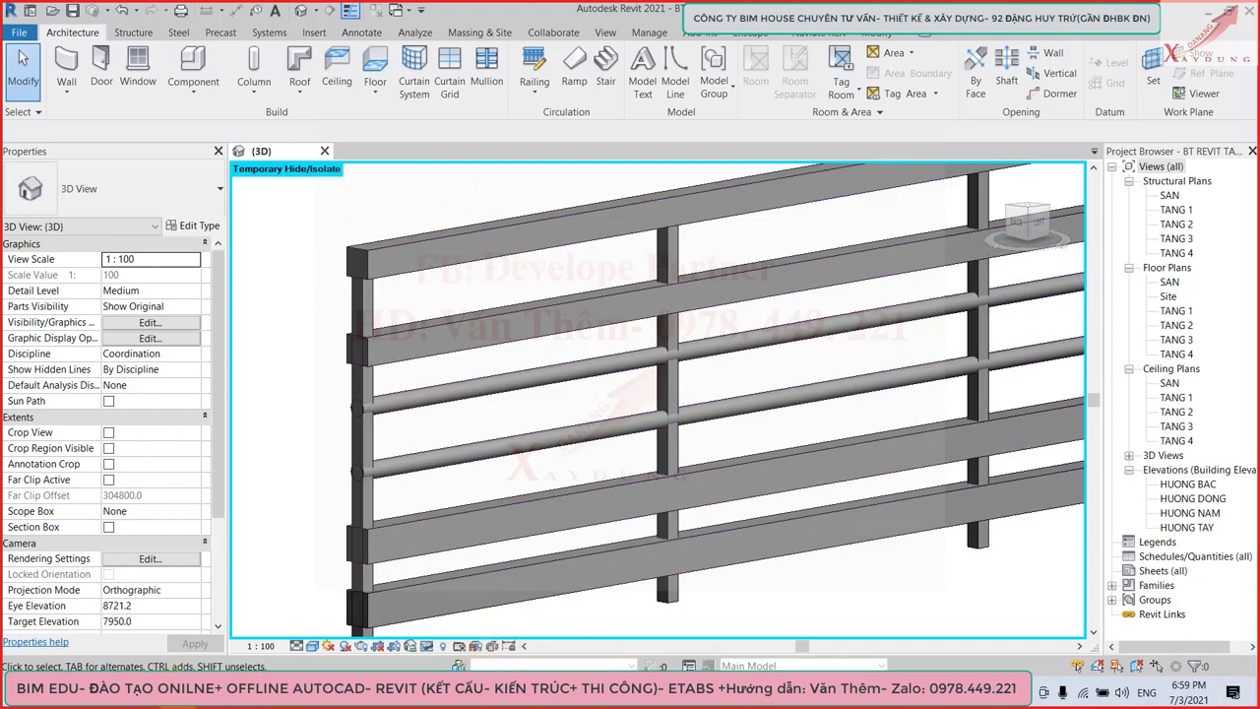
pyautogui.click(146, 630)
pyautogui.keyDown('ctrl'); pyautogui.scroll(3, 426, 227); pyautogui.keyUp('ctrl')
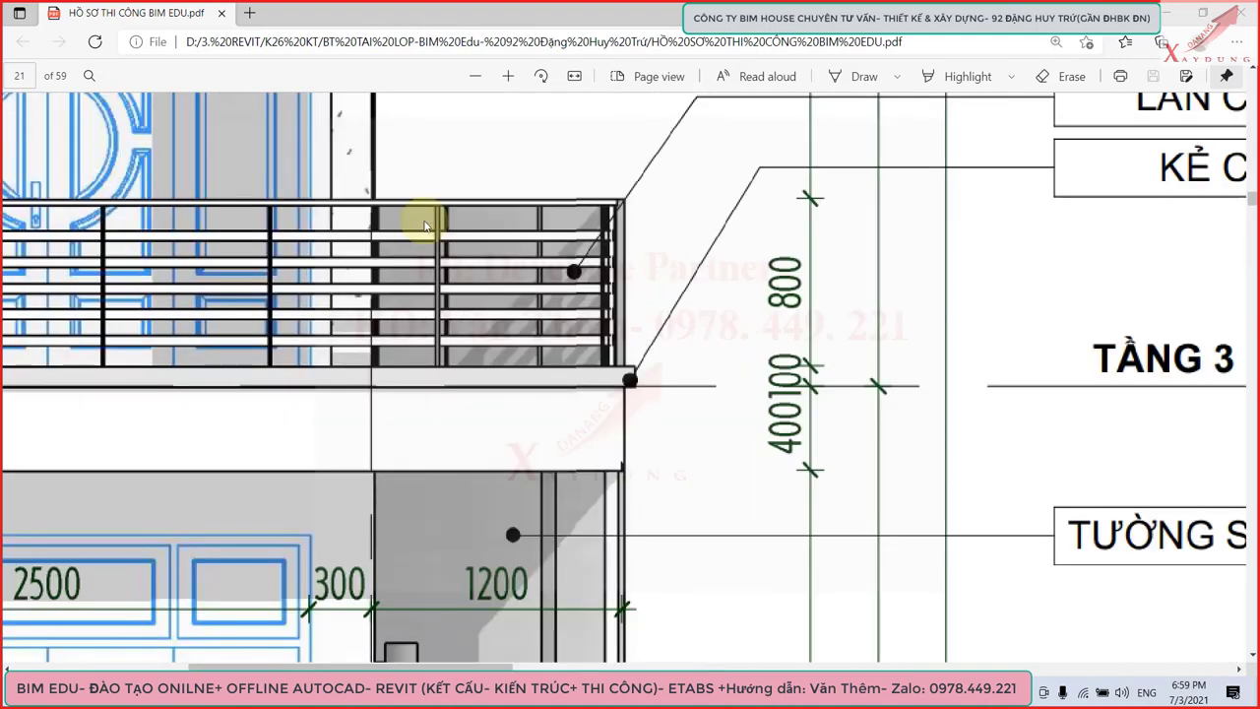
pyautogui.keyDown('ctrl'); pyautogui.scroll(2, 425, 226); pyautogui.keyUp('ctrl')
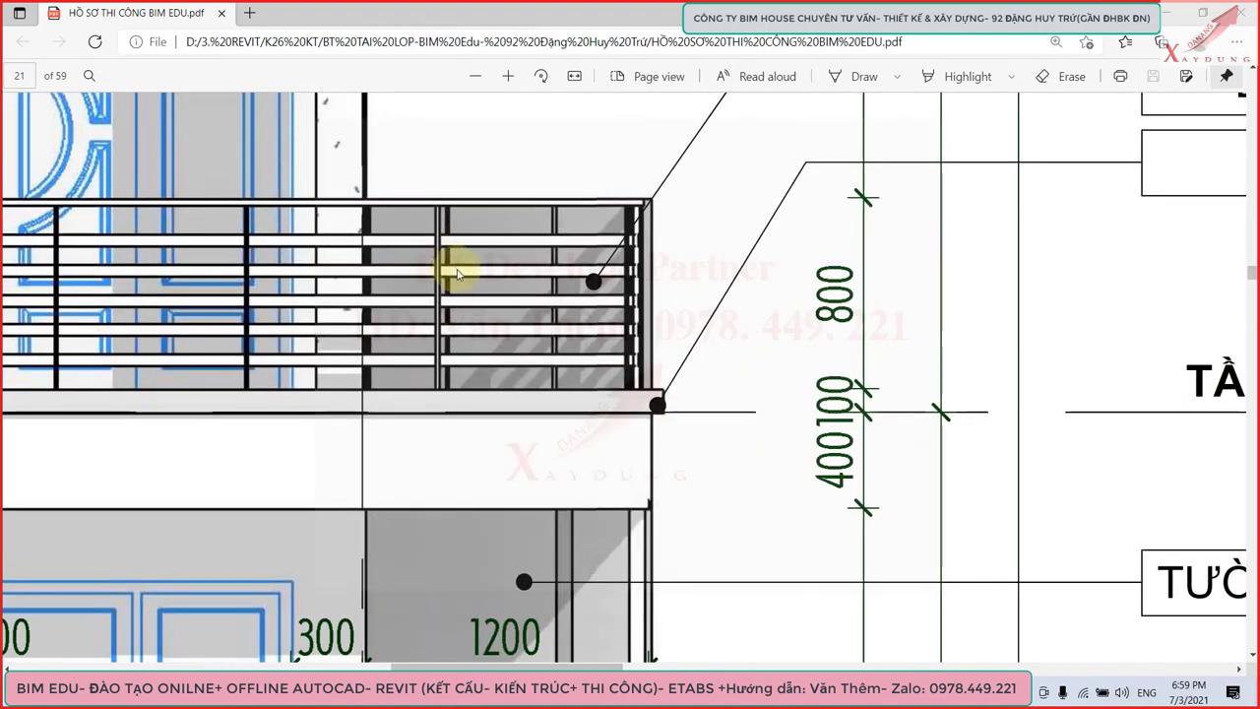
pyautogui.keyDown('ctrl'); pyautogui.scroll(-2, 453, 270); pyautogui.keyUp('ctrl')
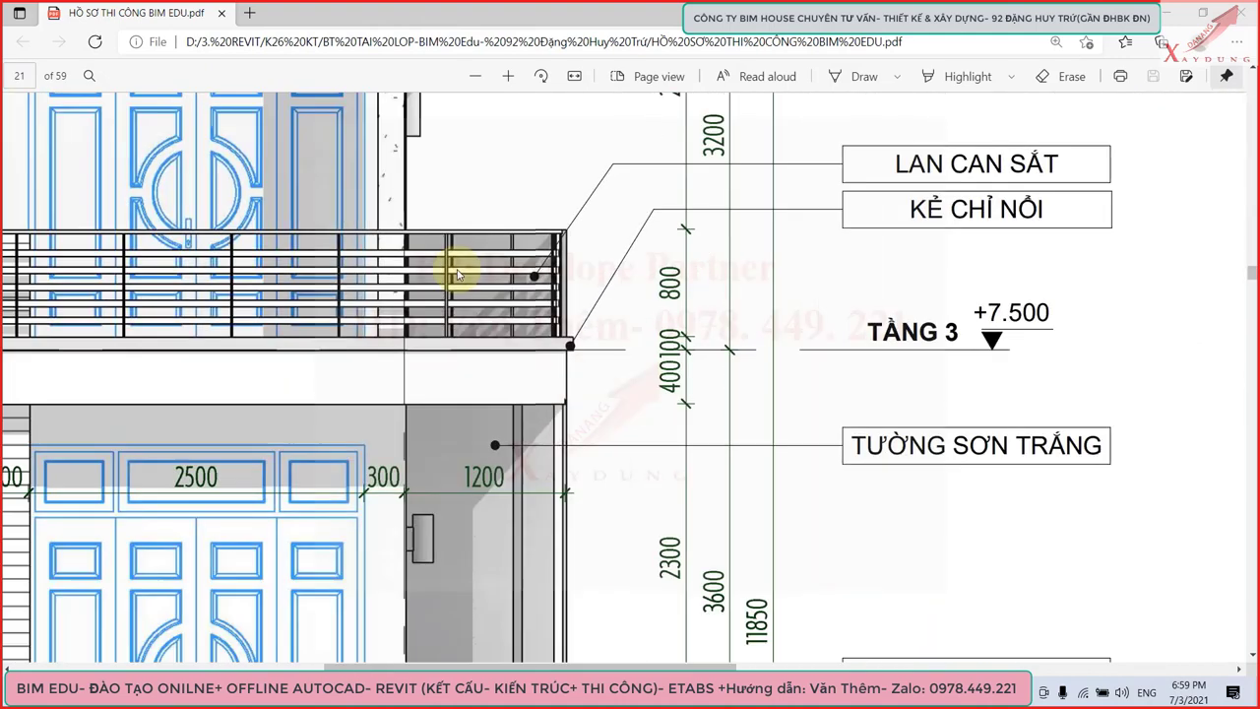
pyautogui.click(1174, 14)
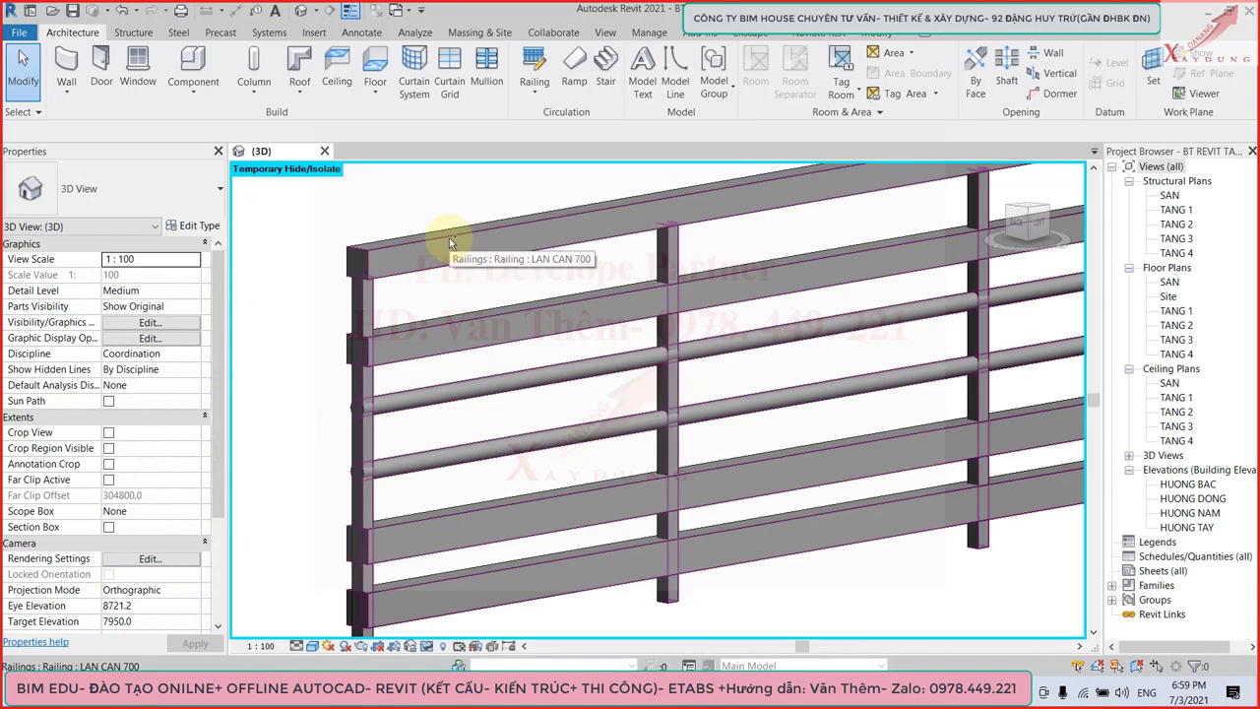
# Draw red marks across the upper and lower rails, then clear them and zoom out
pyautogui.moveTo(382, 346); pyautogui.dragTo(542, 365)
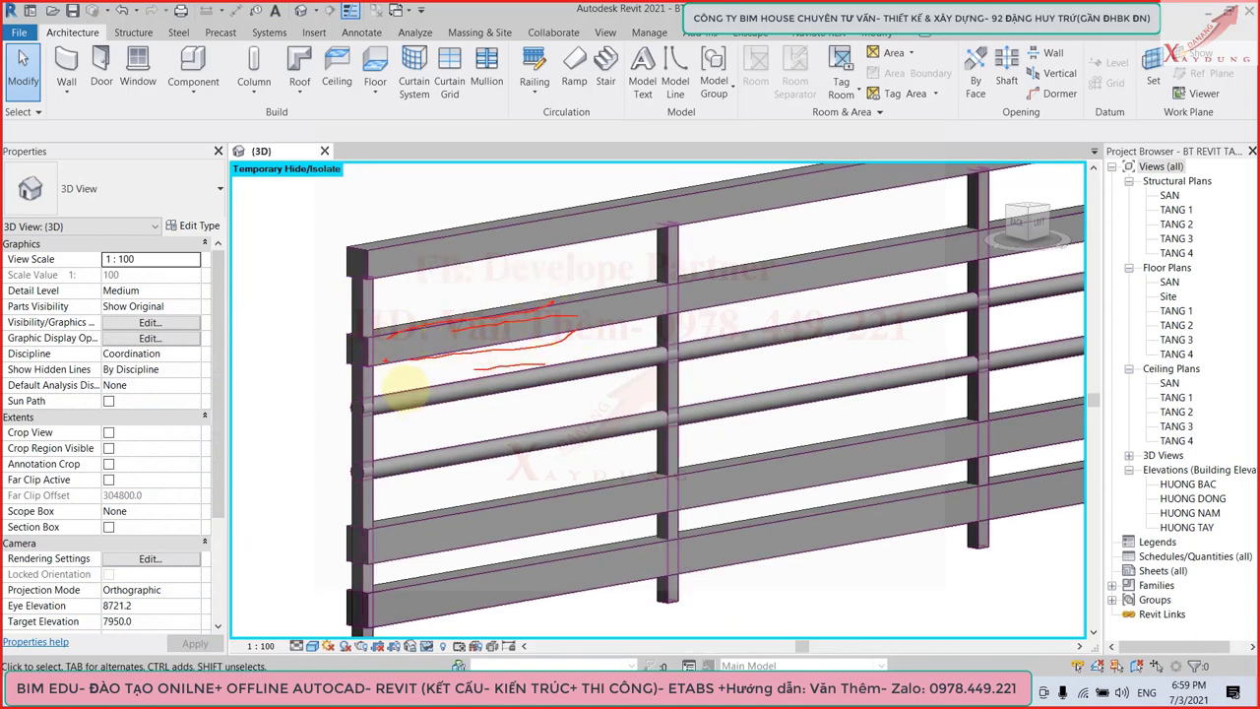
pyautogui.moveTo(443, 414); pyautogui.dragTo(595, 398)
pyautogui.press('Escape')
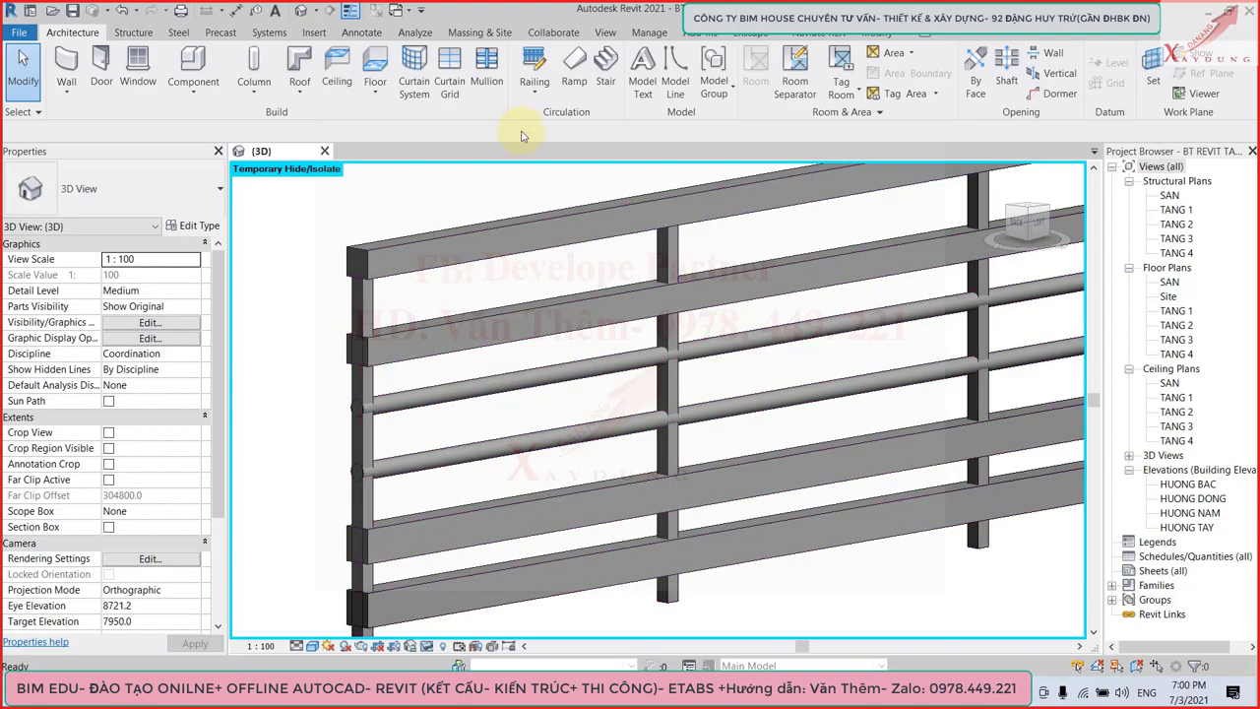
pyautogui.scroll(-3, 725, 416)
# Select both LAN CAN 700 railings, open their rail structure, and keep rail 3 at 30mm circular
pyautogui.click(778, 335)
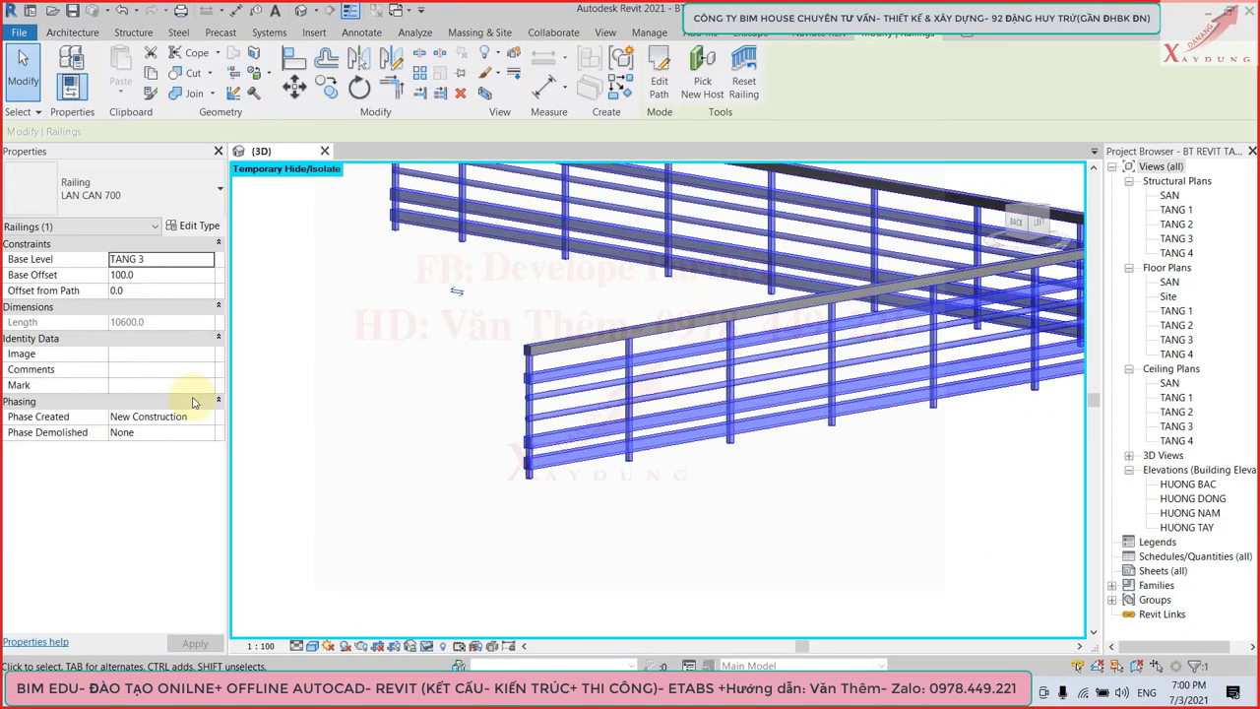
pyautogui.click(202, 227)
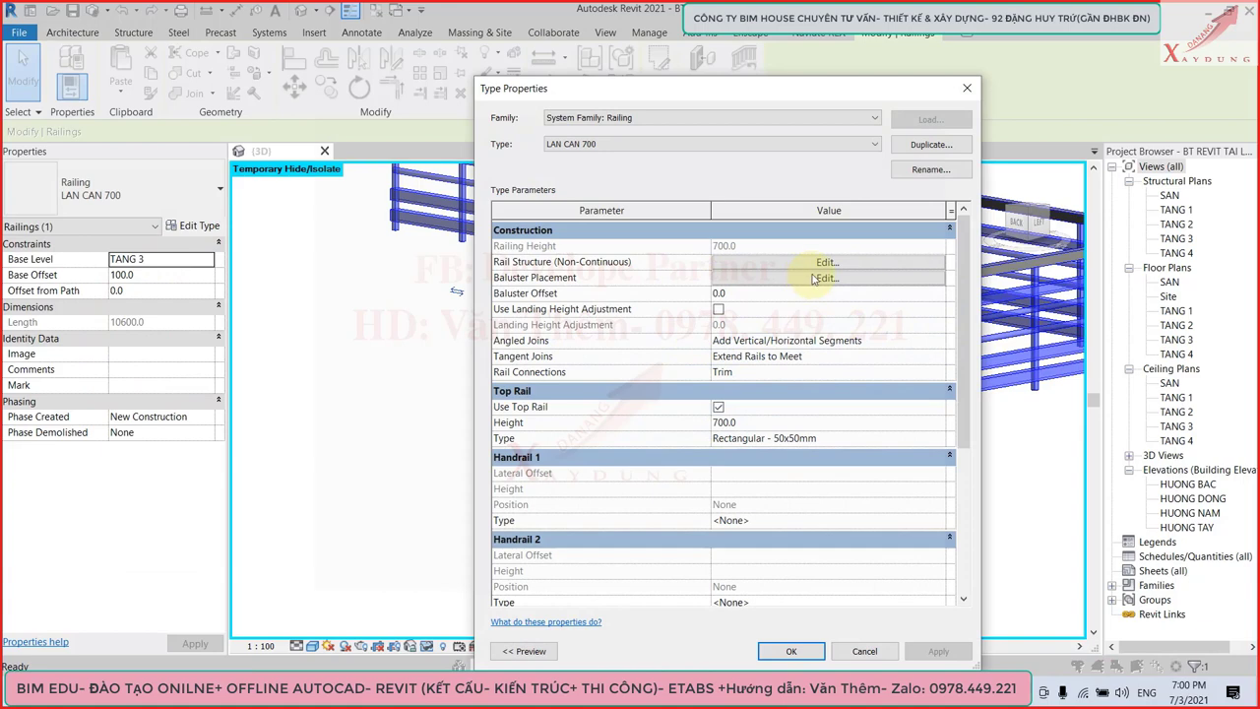
pyautogui.click(825, 262)
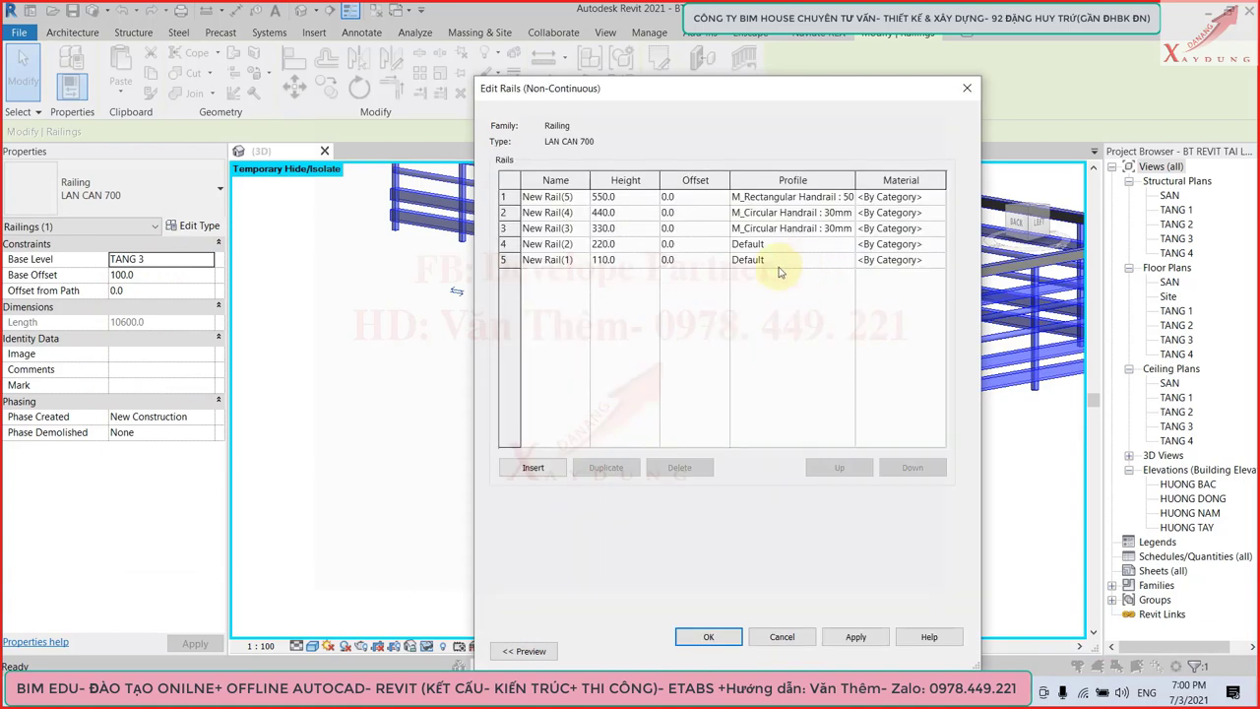
pyautogui.click(849, 228)
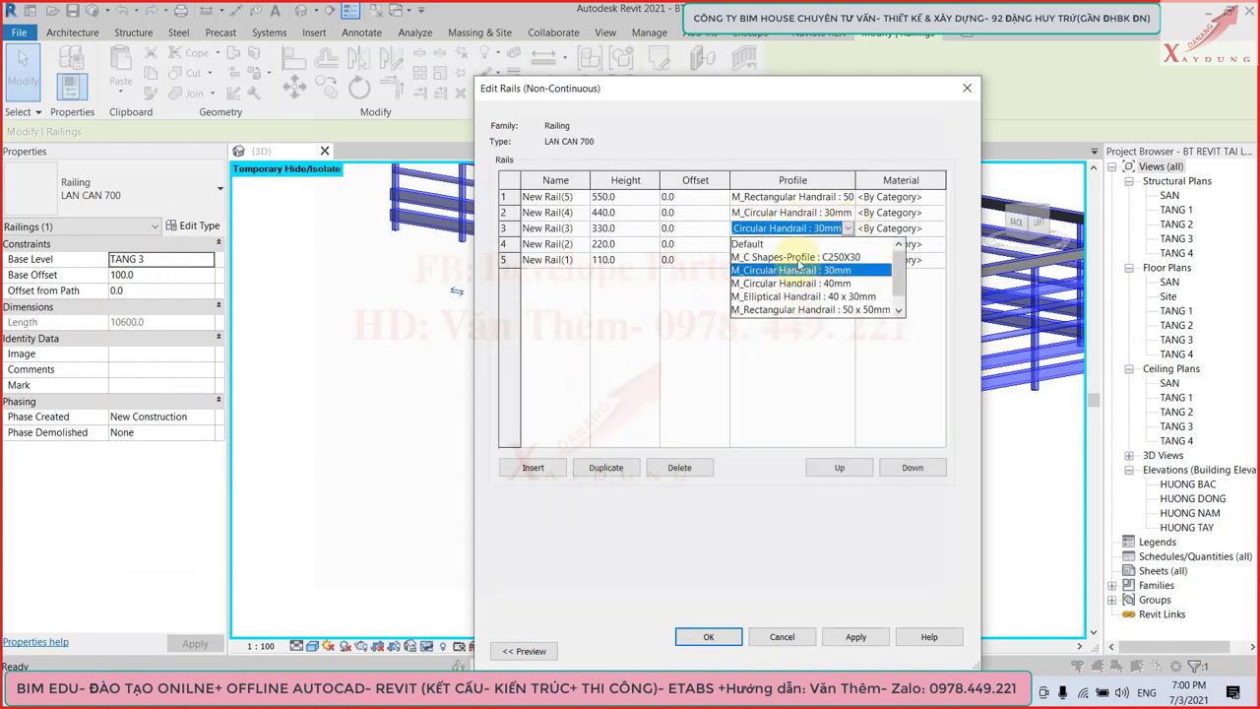
pyautogui.scroll(-1, 793, 286)
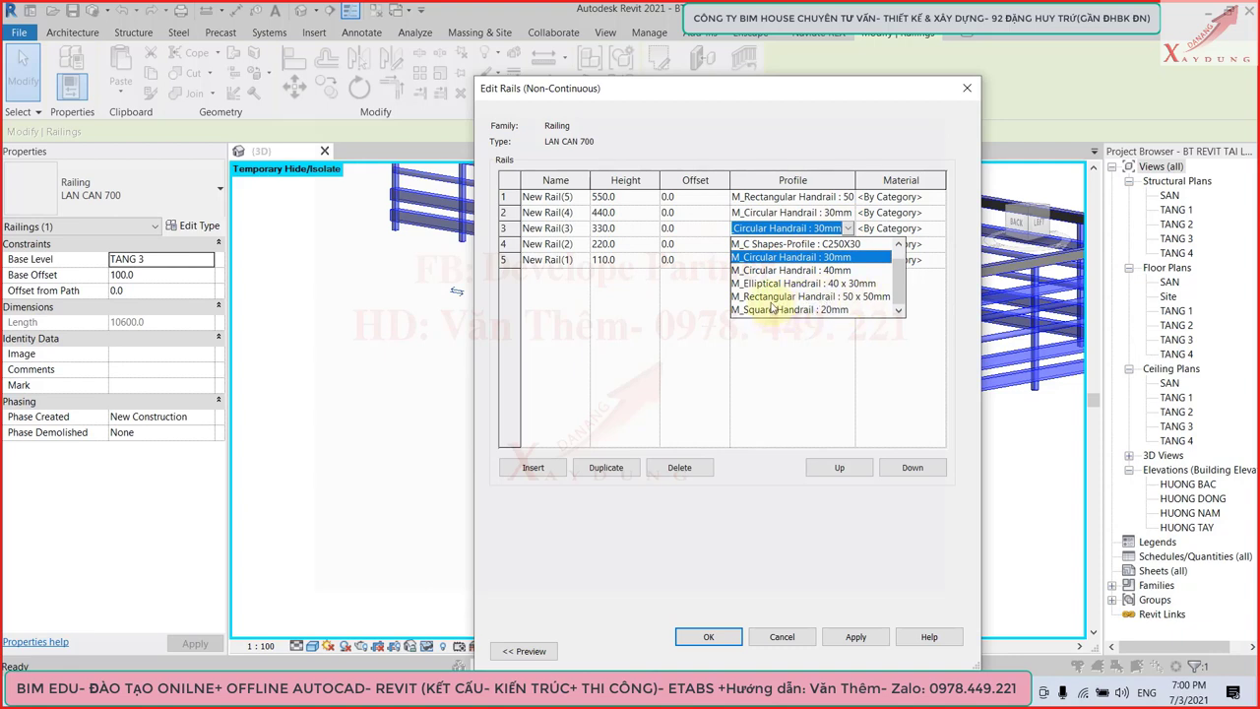
pyautogui.click(962, 150)
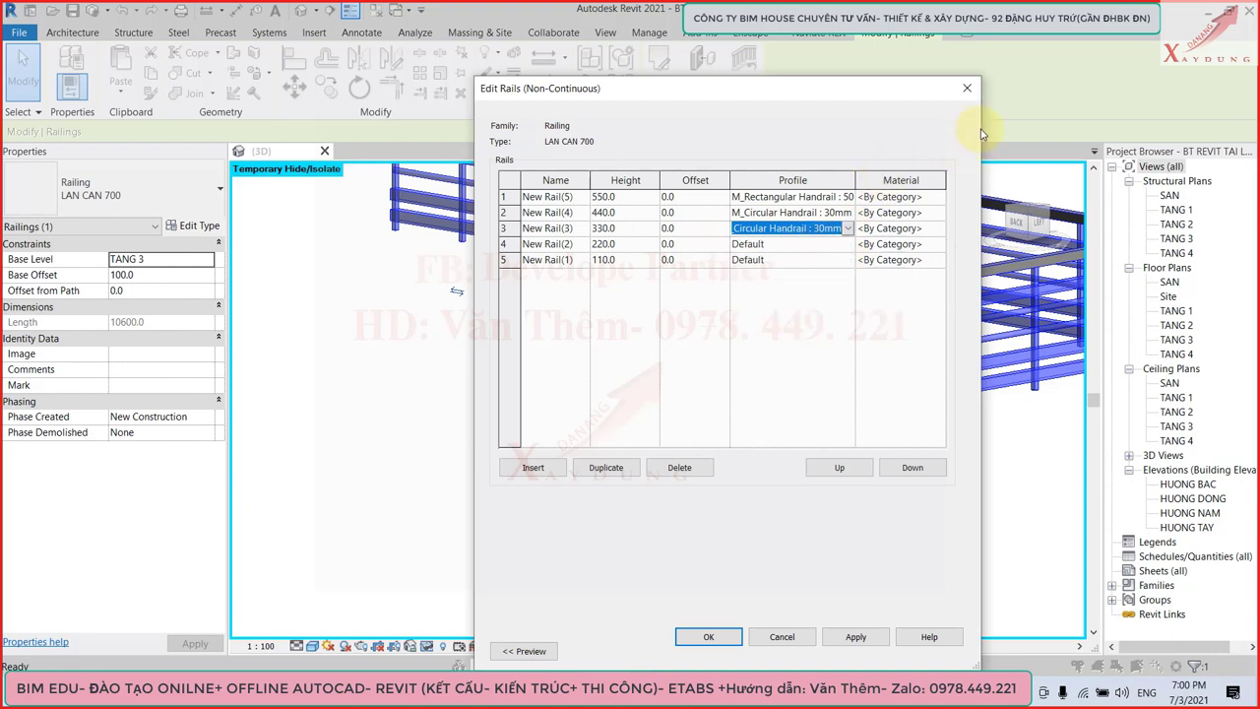
# Widen the rail editor, read the rail 3 and top-rail profile names, then close it
pyautogui.moveTo(983, 124); pyautogui.dragTo(1213, 124)
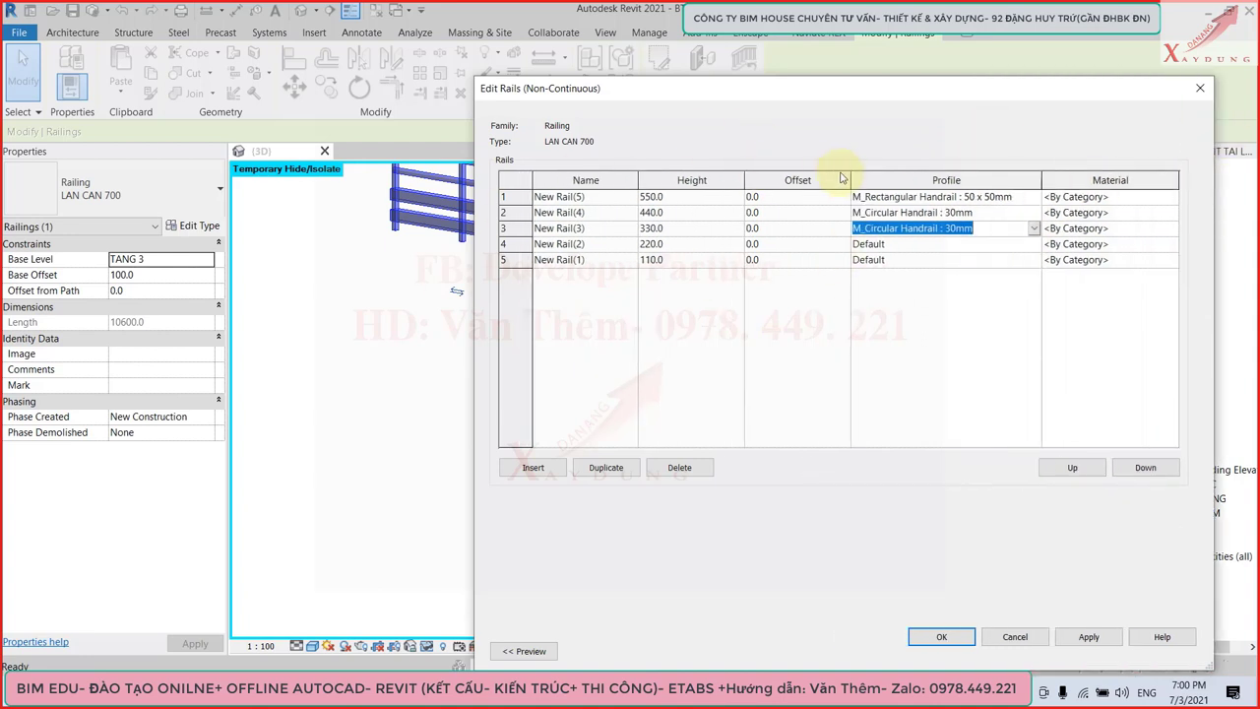
pyautogui.moveTo(852, 173); pyautogui.dragTo(797, 173)
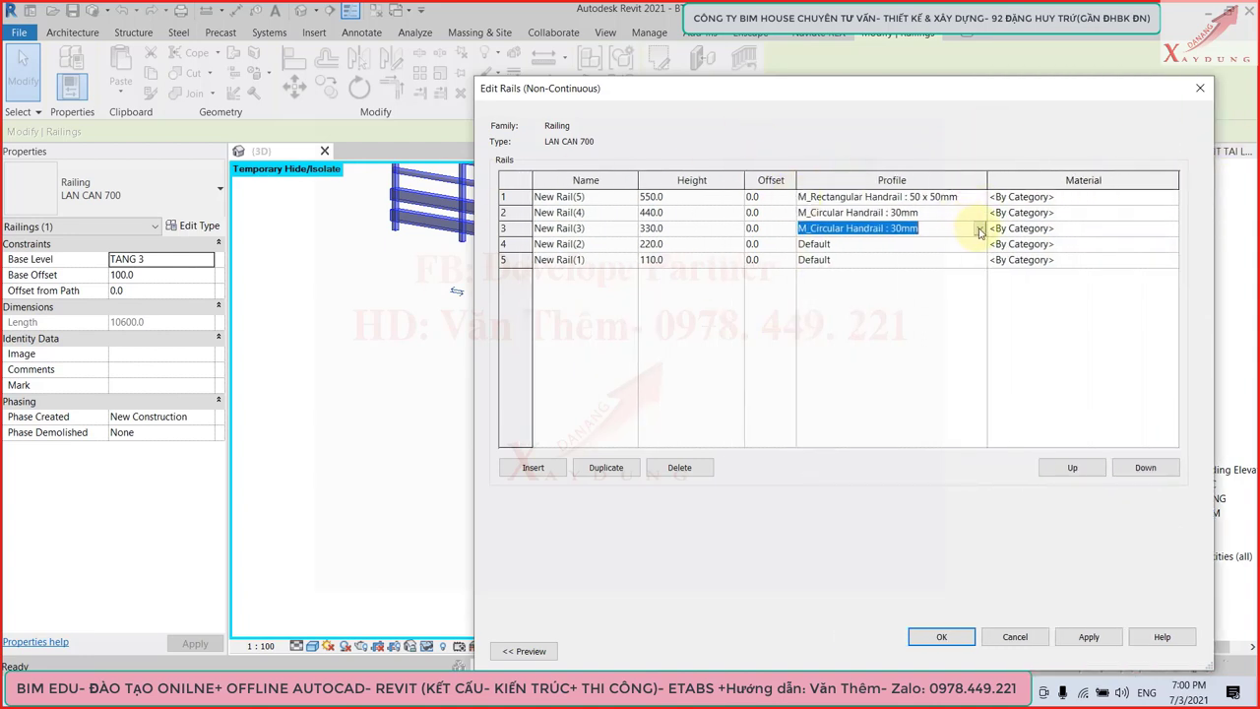
pyautogui.click(904, 229)
pyautogui.moveTo(936, 228)
pyautogui.mouseDown()
pyautogui.moveTo(821, 229)
pyautogui.moveTo(917, 228)
pyautogui.mouseUp()
pyautogui.click(874, 227)
pyautogui.doubleClick(875, 228)
pyautogui.click(906, 229)
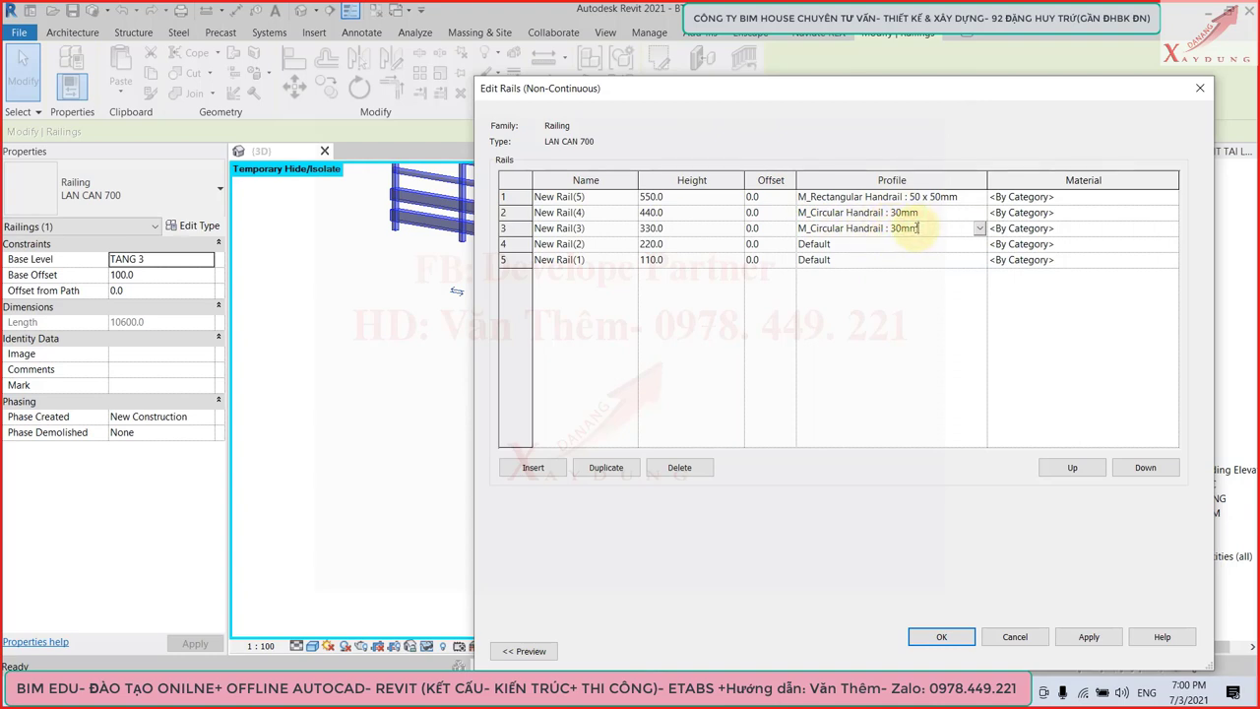
pyautogui.click(973, 197)
pyautogui.moveTo(964, 197); pyautogui.dragTo(839, 200)
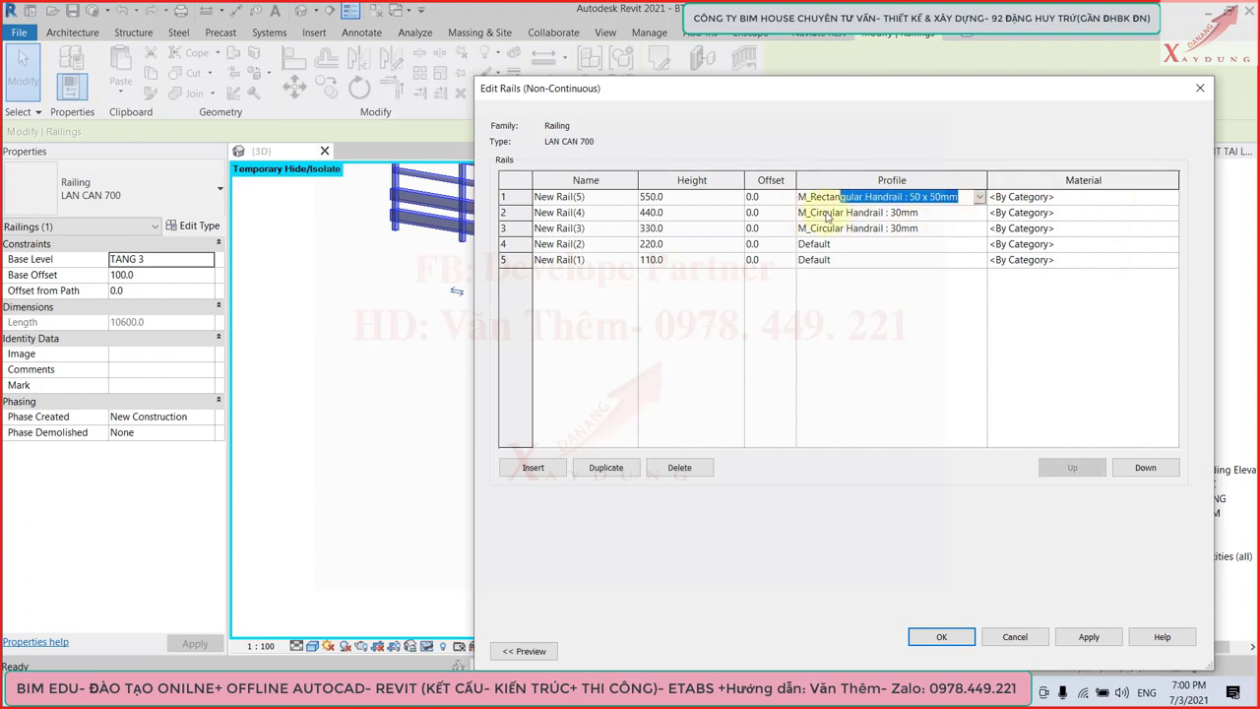
pyautogui.click(878, 196)
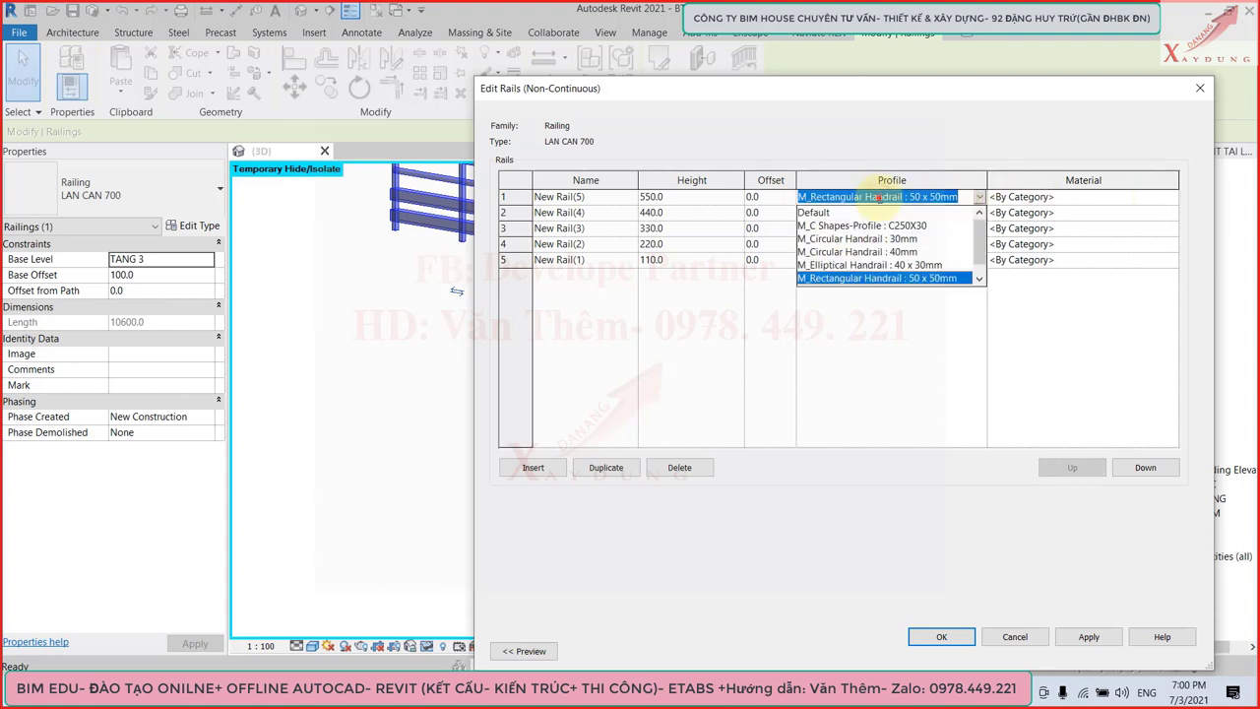
pyautogui.click(878, 196)
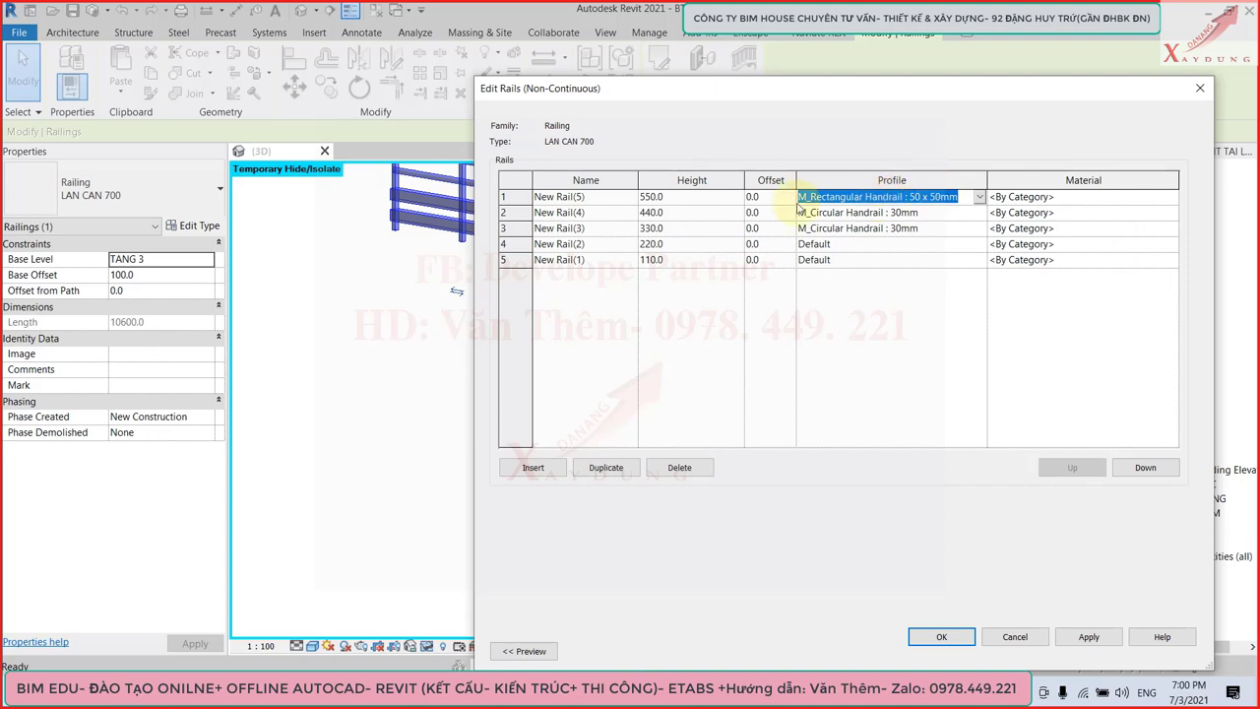
pyautogui.press('Return')
pyautogui.scroll(-3, 698, 437)
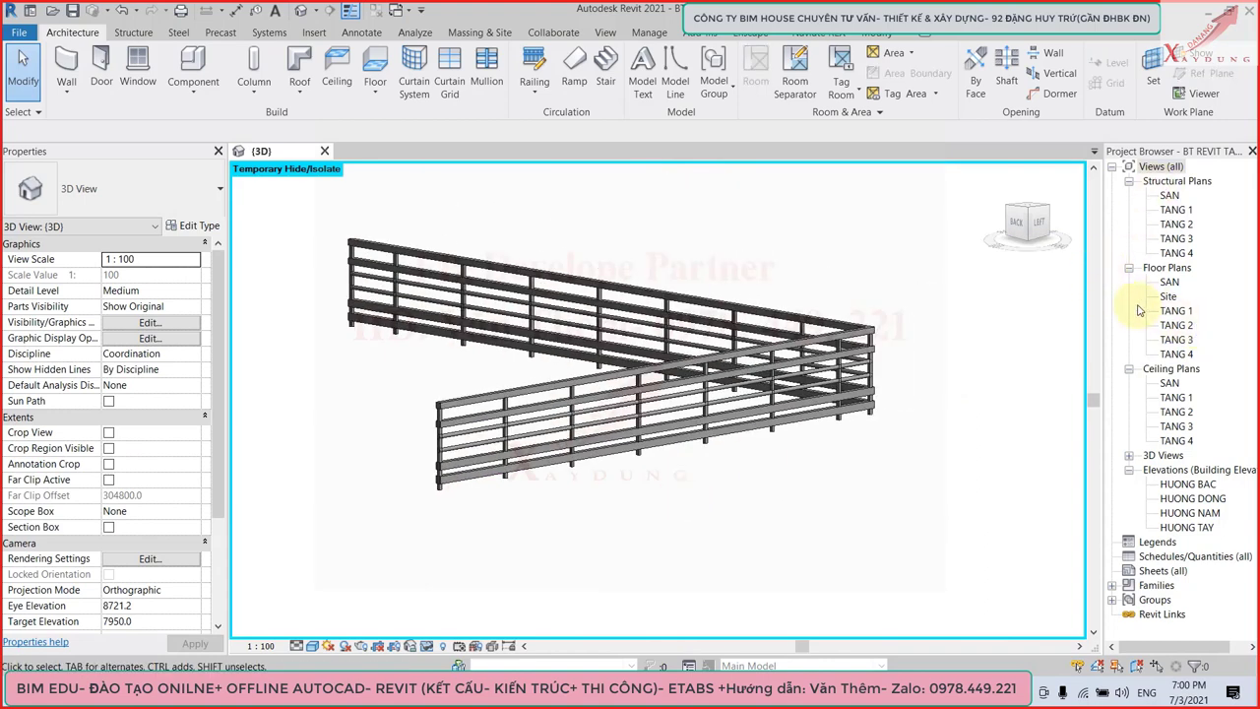
# Select the TANG 3 structural plan in the Project Browser and show its context menu
pyautogui.click(1172, 326)
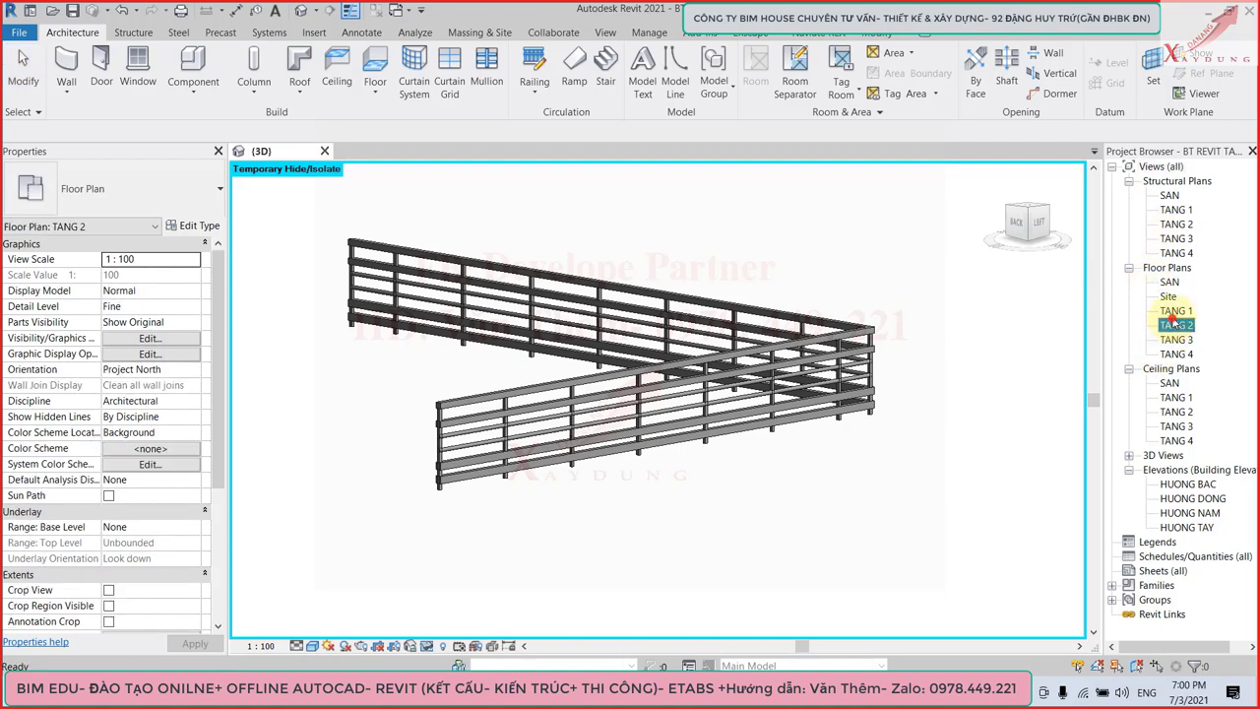
pyautogui.click(1162, 225)
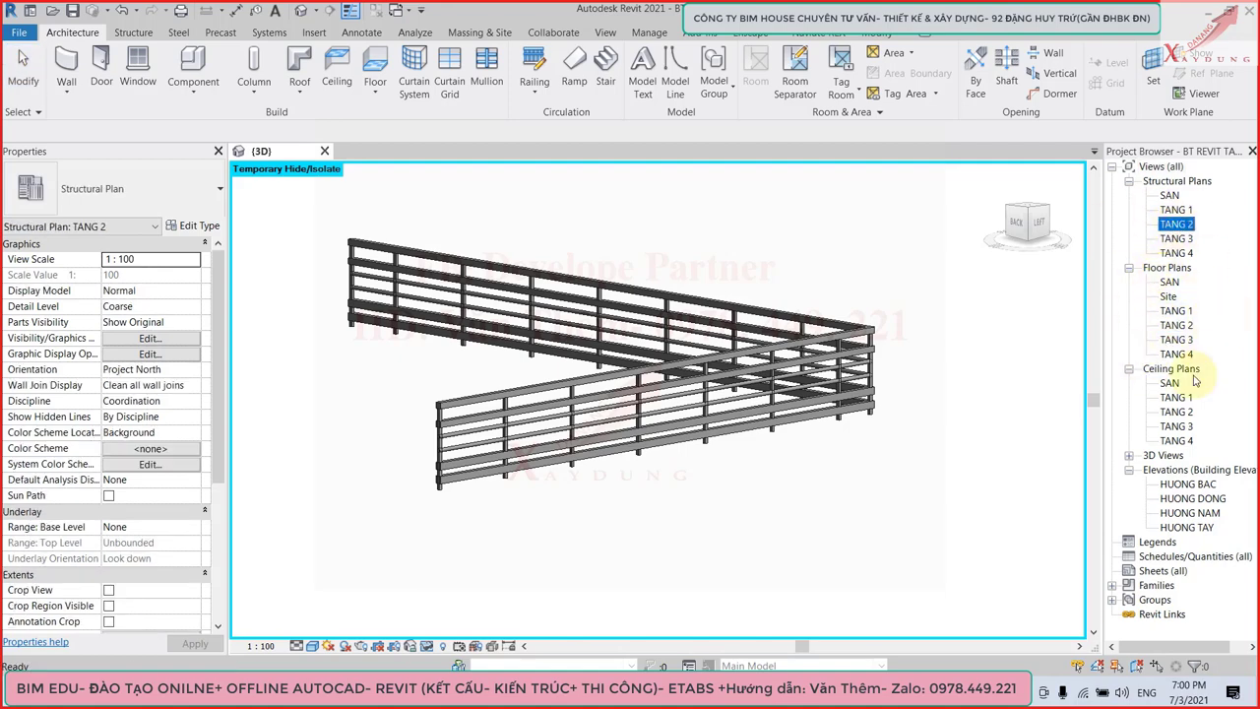
pyautogui.click(1168, 296)
pyautogui.click(1177, 238)
pyautogui.rightClick(1182, 238)
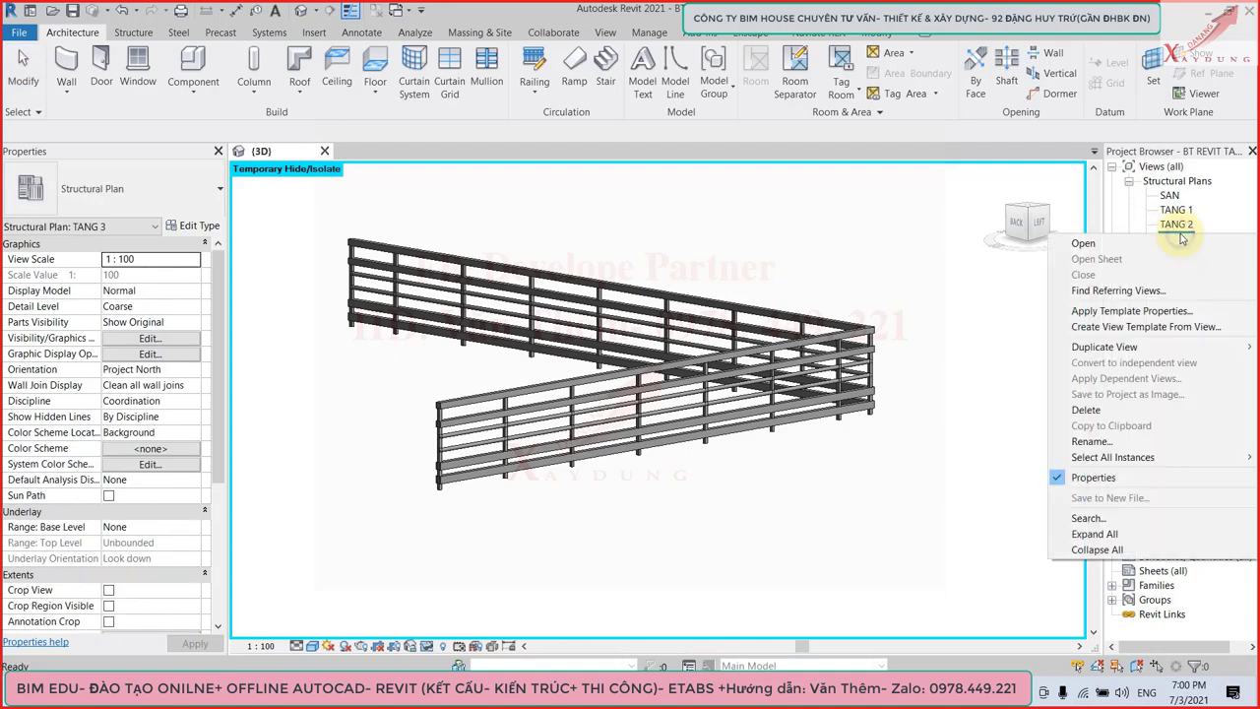
# Search the Project Browser for the pasted M_Rectangular Handrail name
pyautogui.click(1108, 521)
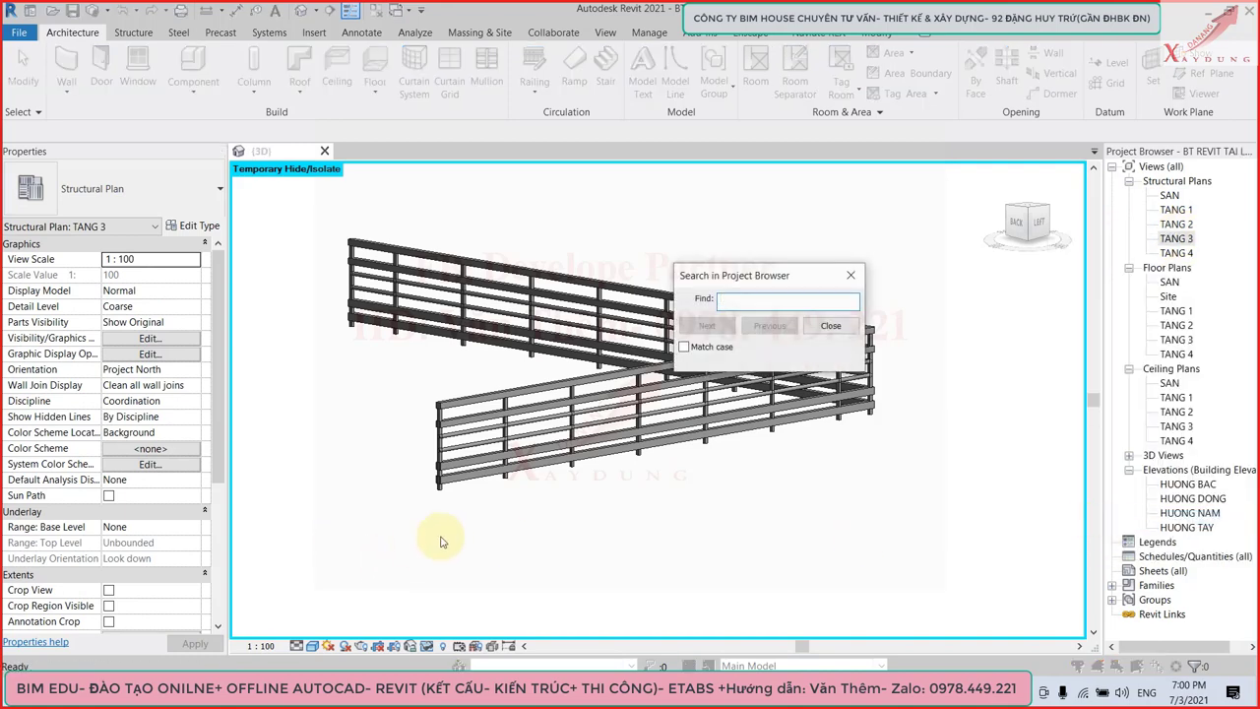
pyautogui.hotkey('ctrl', 'v')
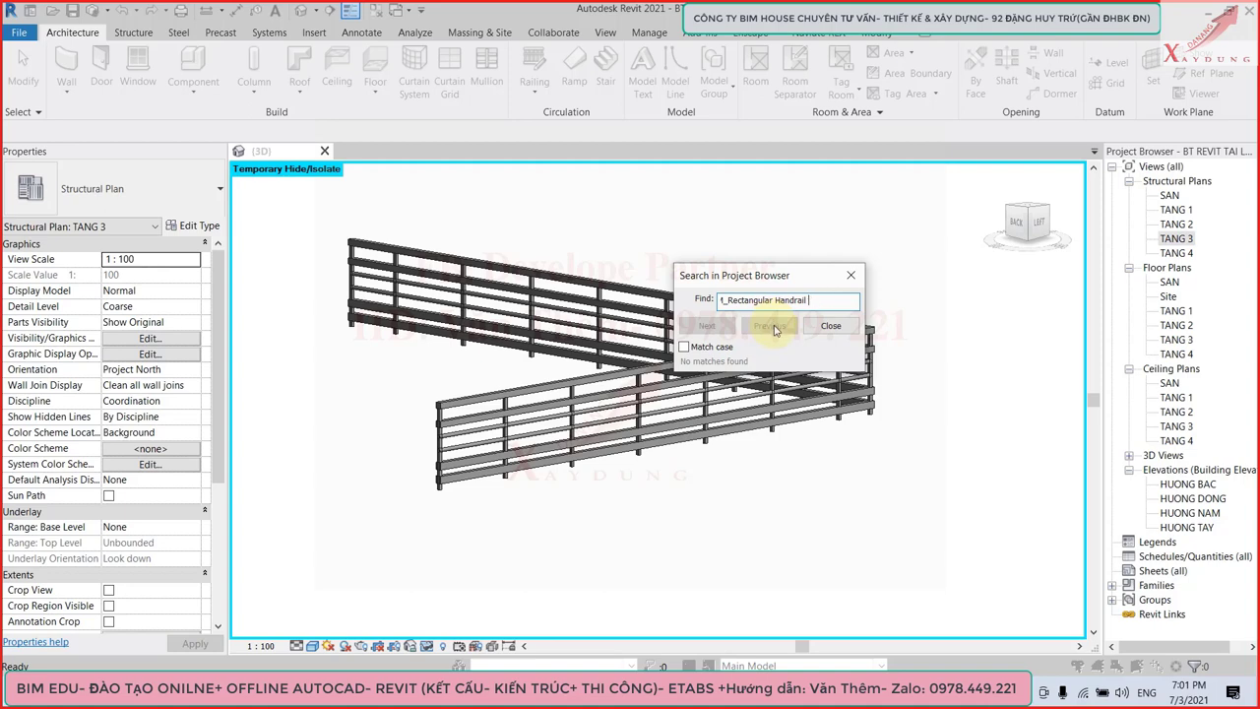
pyautogui.press('BackSpace')
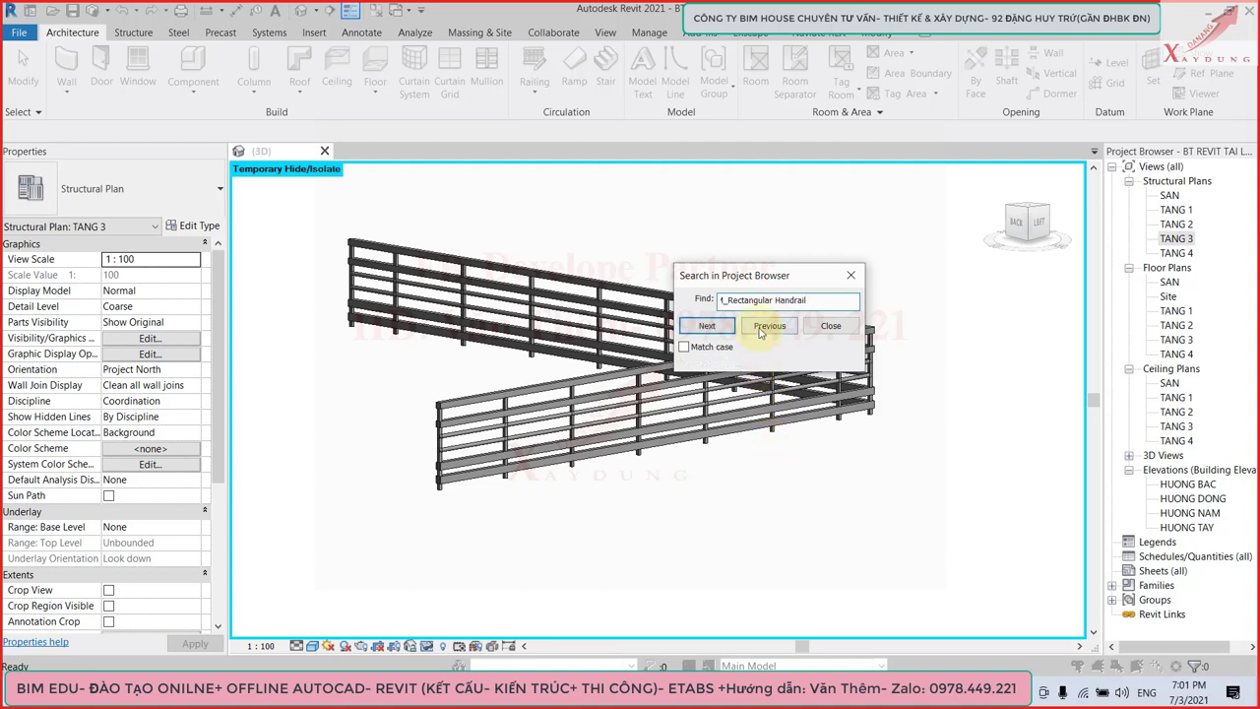
pyautogui.click(761, 329)
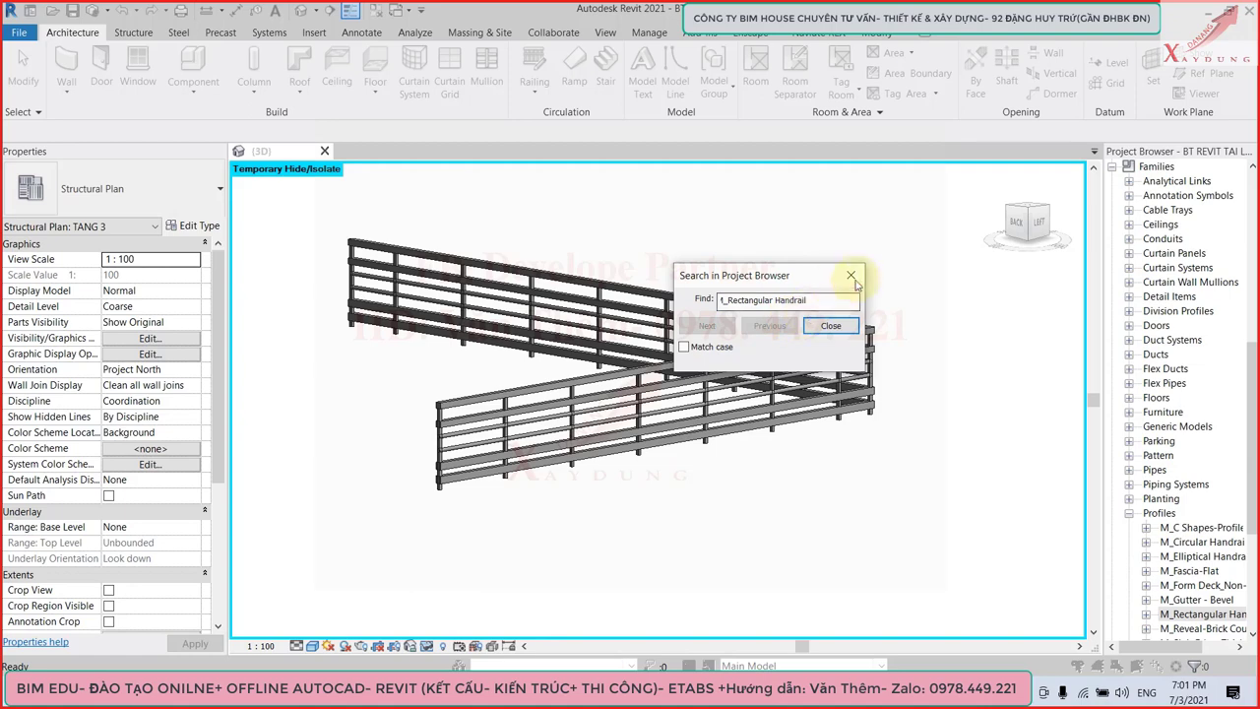
pyautogui.click(827, 326)
# Expand Families > Profiles > M_Rectangular Handrail and show the 50 x 50mm type's properties
pyautogui.scroll(-1, 1157, 513)
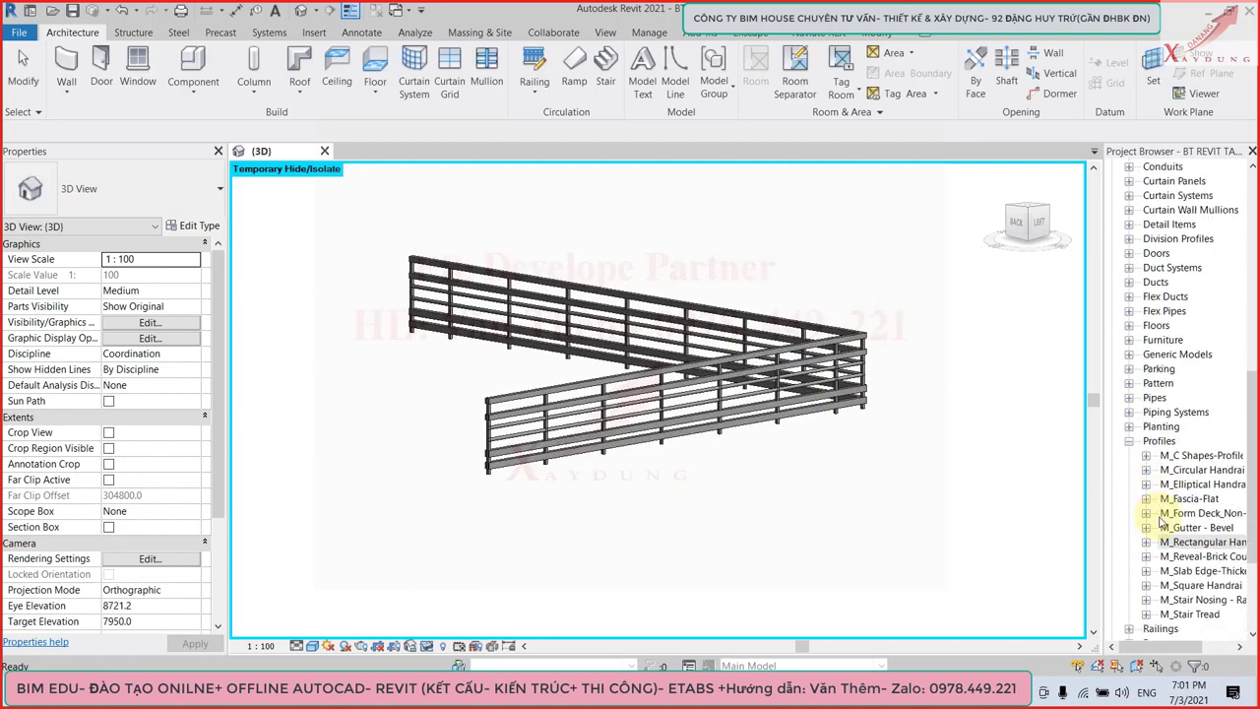
pyautogui.scroll(1, 1182, 482)
pyautogui.scroll(3, 1173, 422)
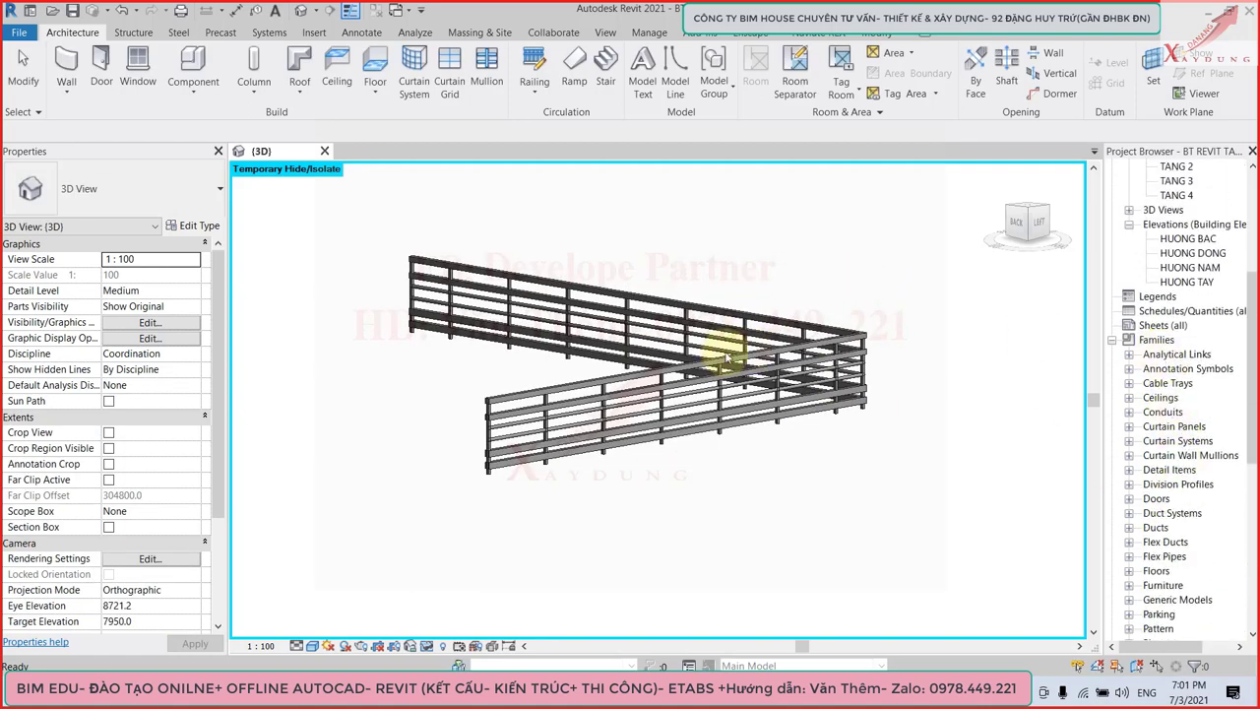
pyautogui.scroll(3, 591, 392)
pyautogui.scroll(2, 591, 392)
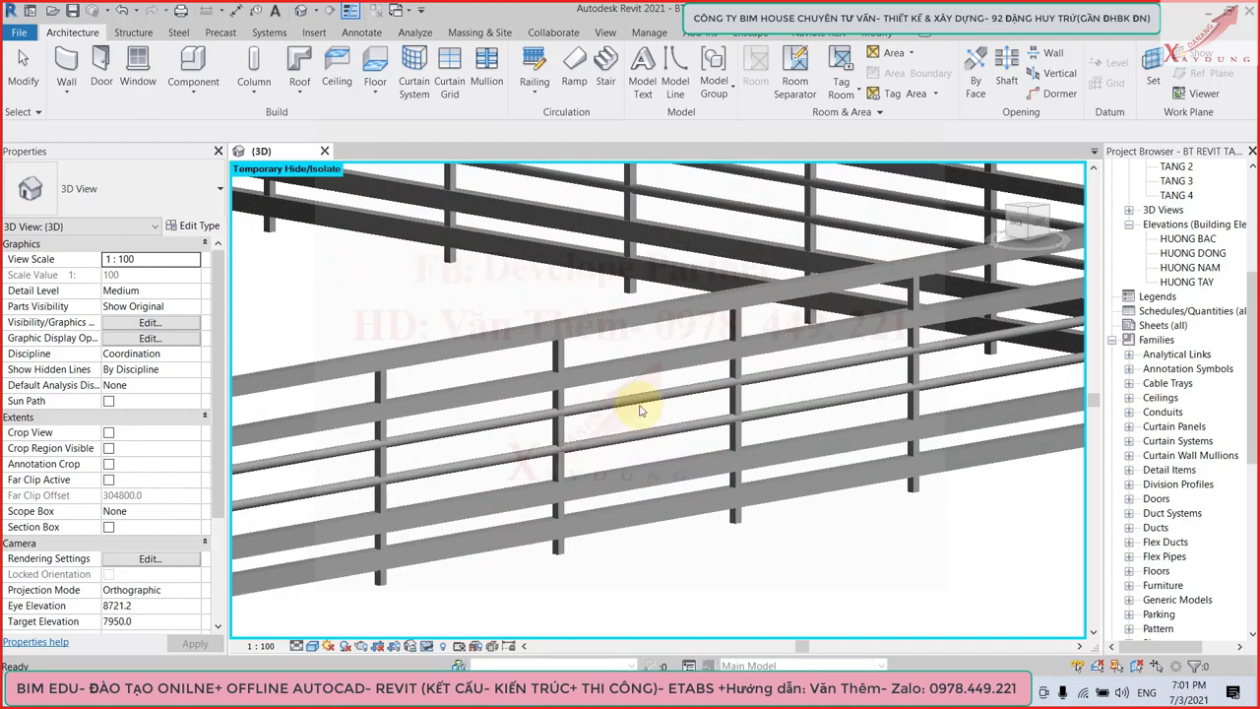
pyautogui.scroll(1, 590, 392)
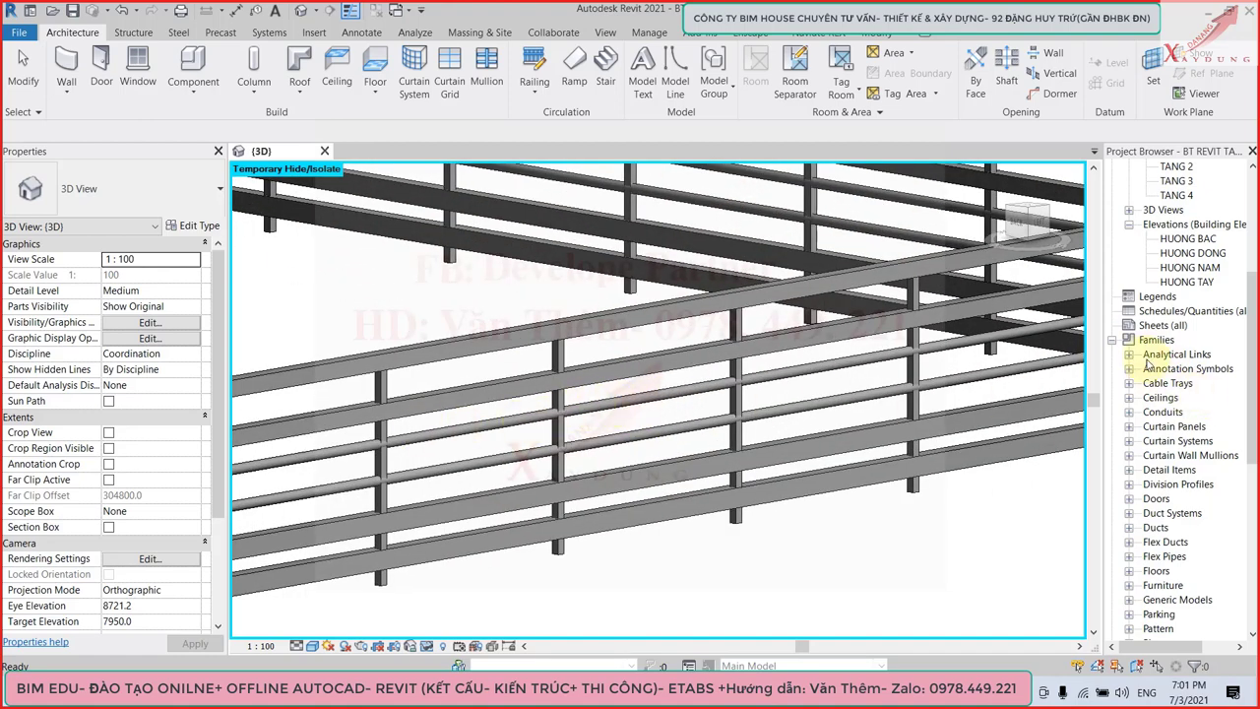
pyautogui.scroll(1, 1150, 364)
pyautogui.scroll(4, 1148, 325)
pyautogui.scroll(-3, 1144, 444)
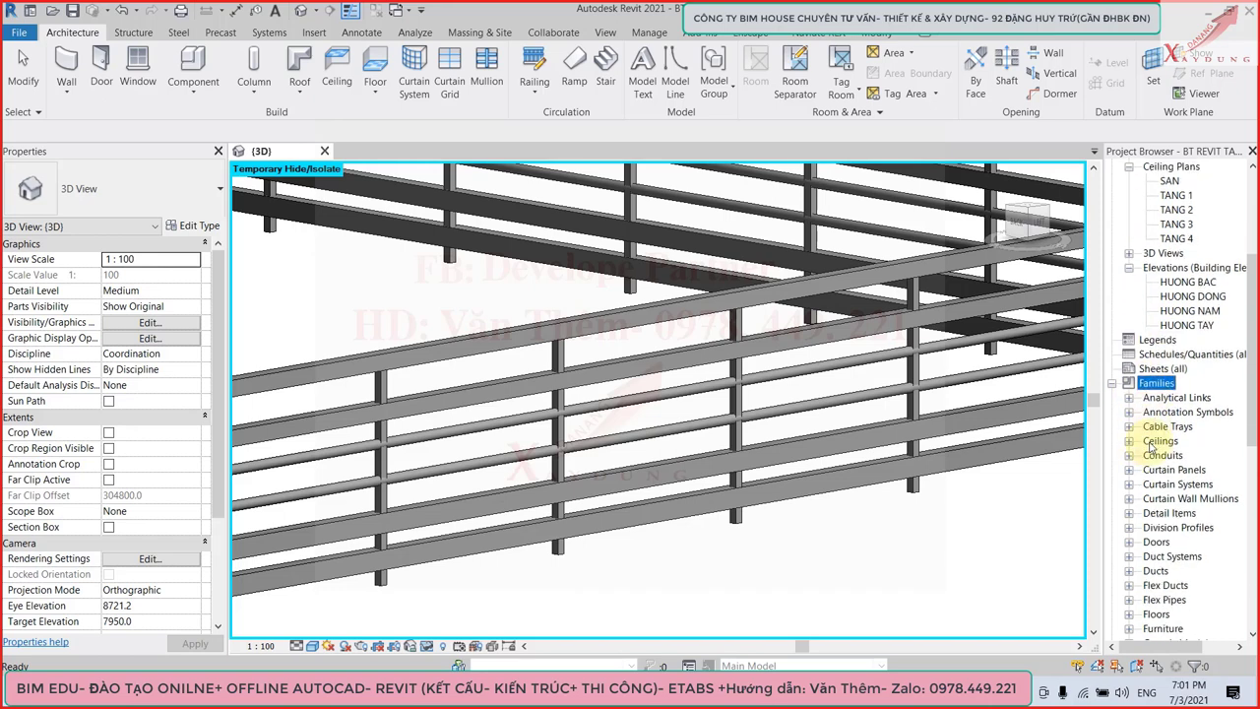
pyautogui.scroll(-3, 1150, 448)
pyautogui.scroll(-1, 1151, 453)
pyautogui.scroll(-2, 1152, 458)
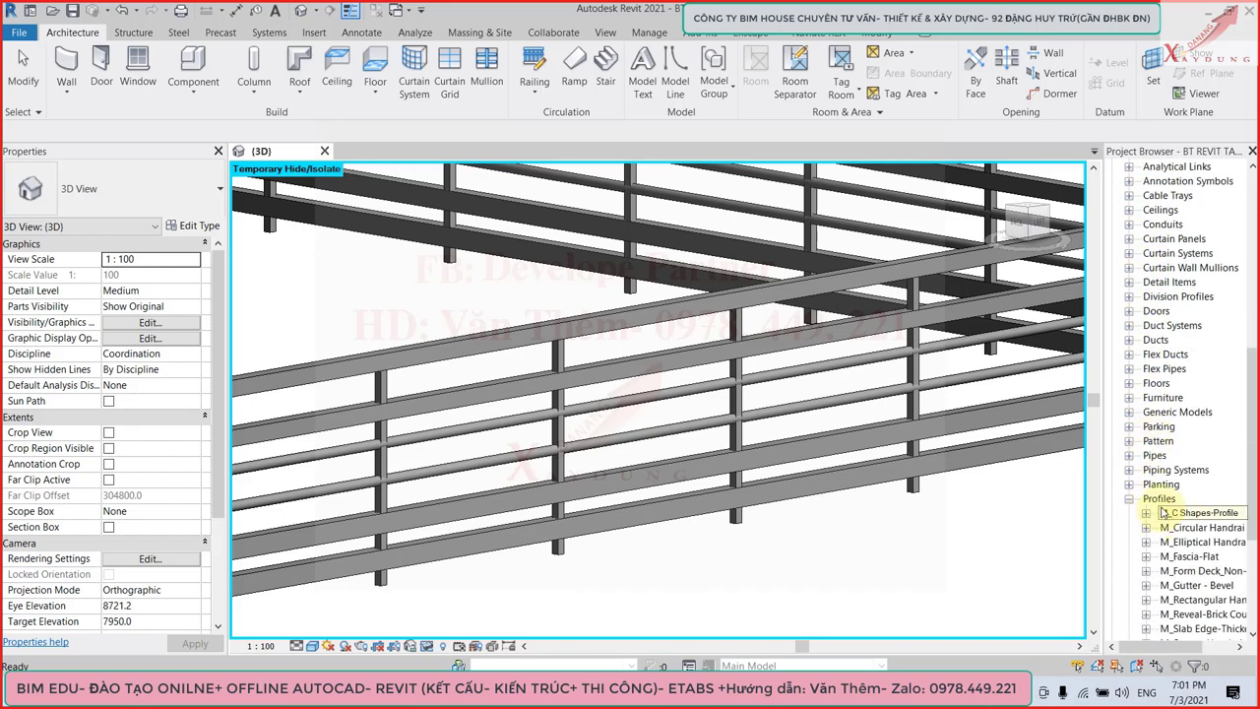
pyautogui.click(1158, 498)
pyautogui.scroll(-1, 1118, 526)
pyautogui.scroll(-2, 1115, 519)
pyautogui.scroll(-1, 1114, 519)
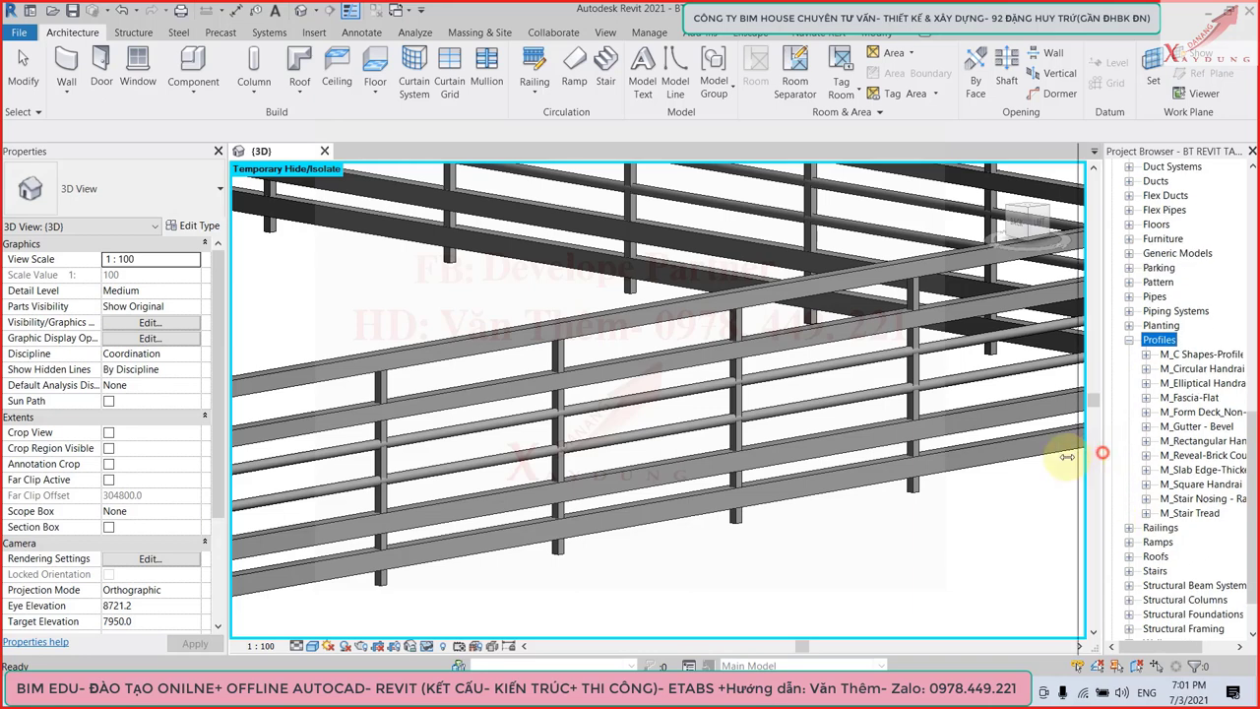
pyautogui.moveTo(1103, 452); pyautogui.dragTo(1009, 448)
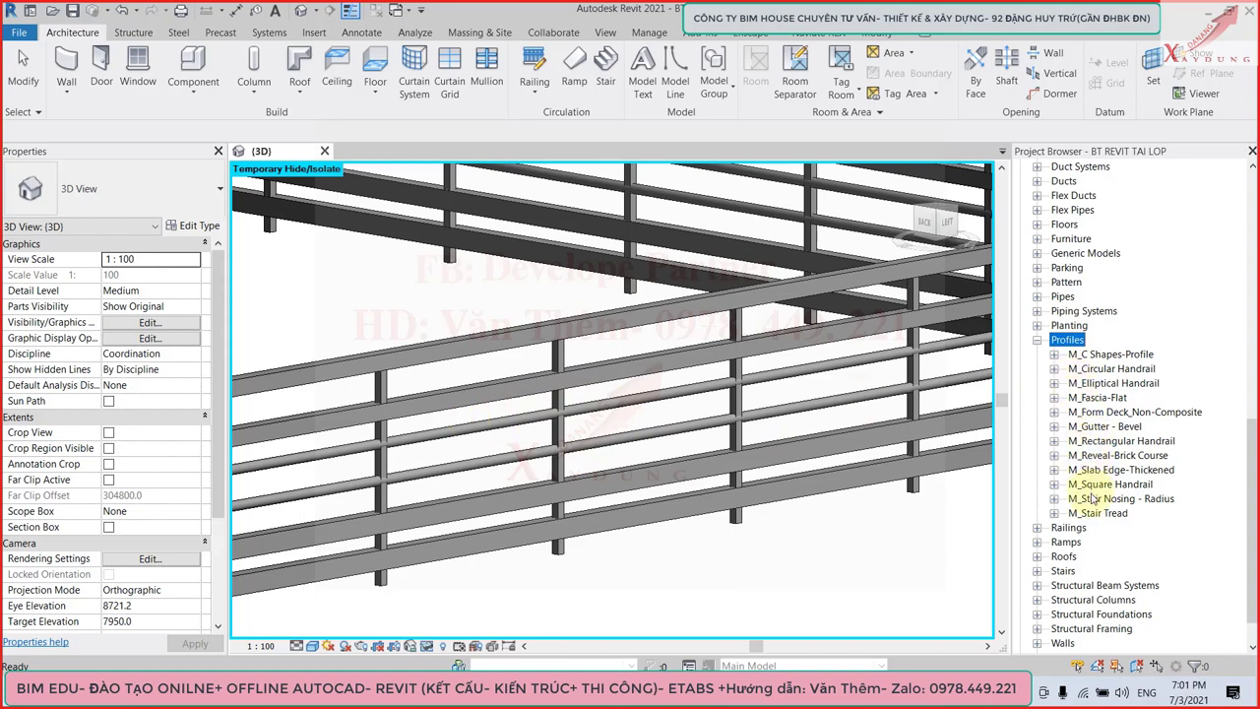
pyautogui.click(1105, 445)
pyautogui.click(1056, 443)
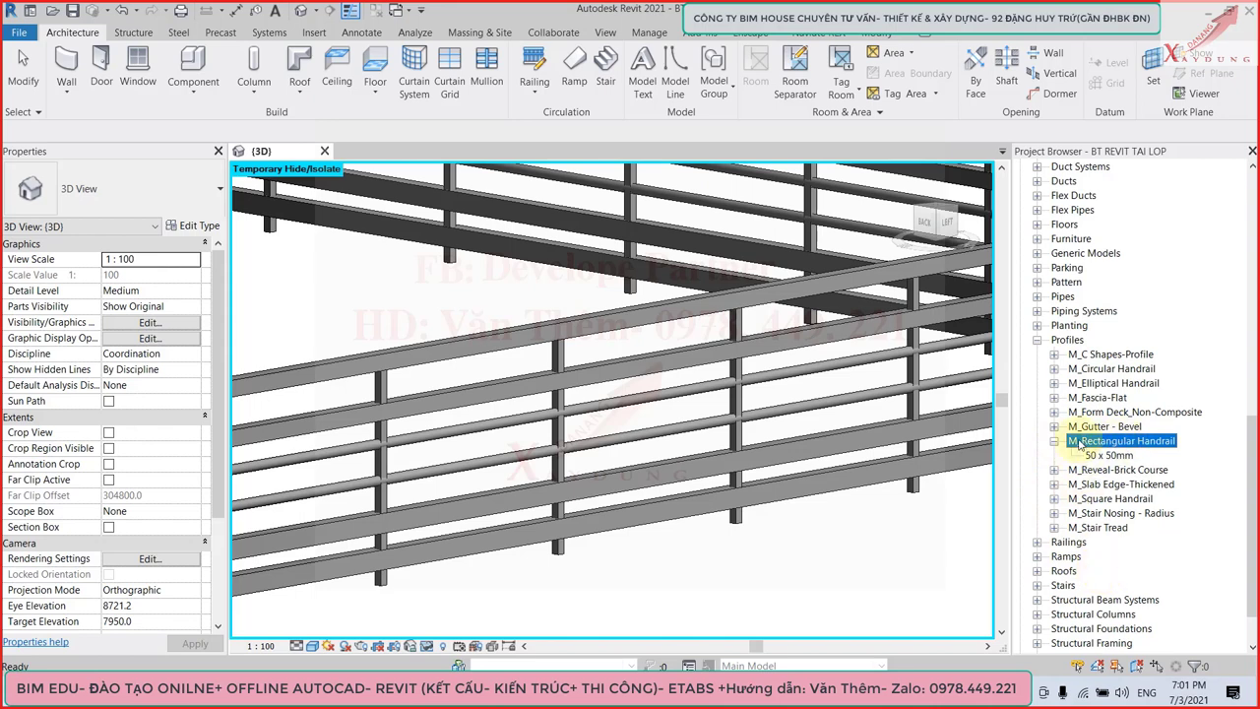
pyautogui.click(1108, 456)
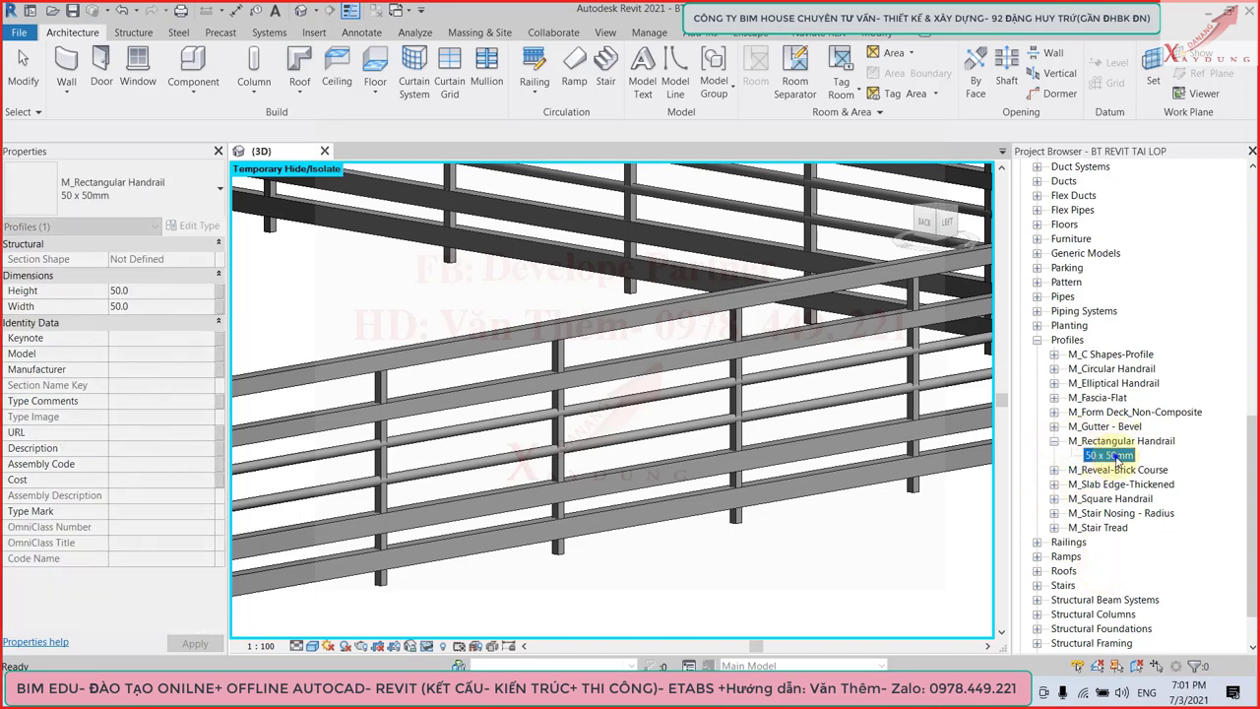
# Duplicate the 50 x 50mm profile type as a new type named 25x25
pyautogui.rightClick(1118, 460)
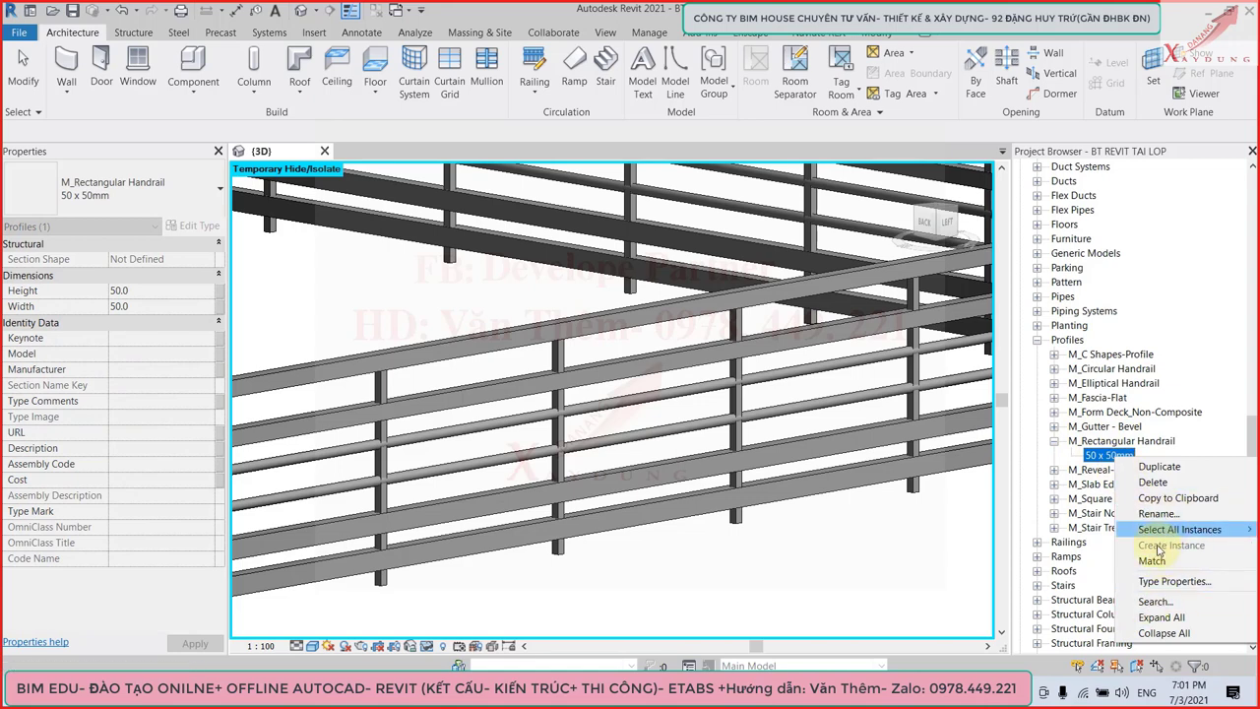
pyautogui.click(1162, 467)
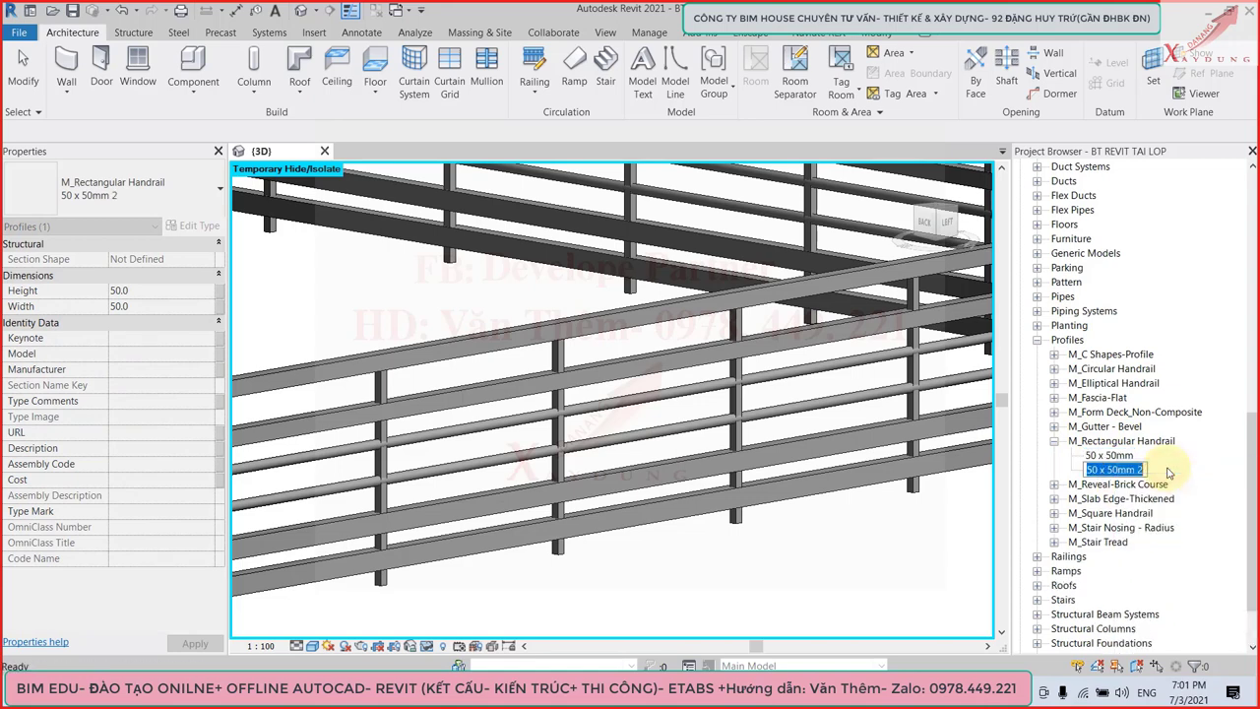
pyautogui.write('25x25')
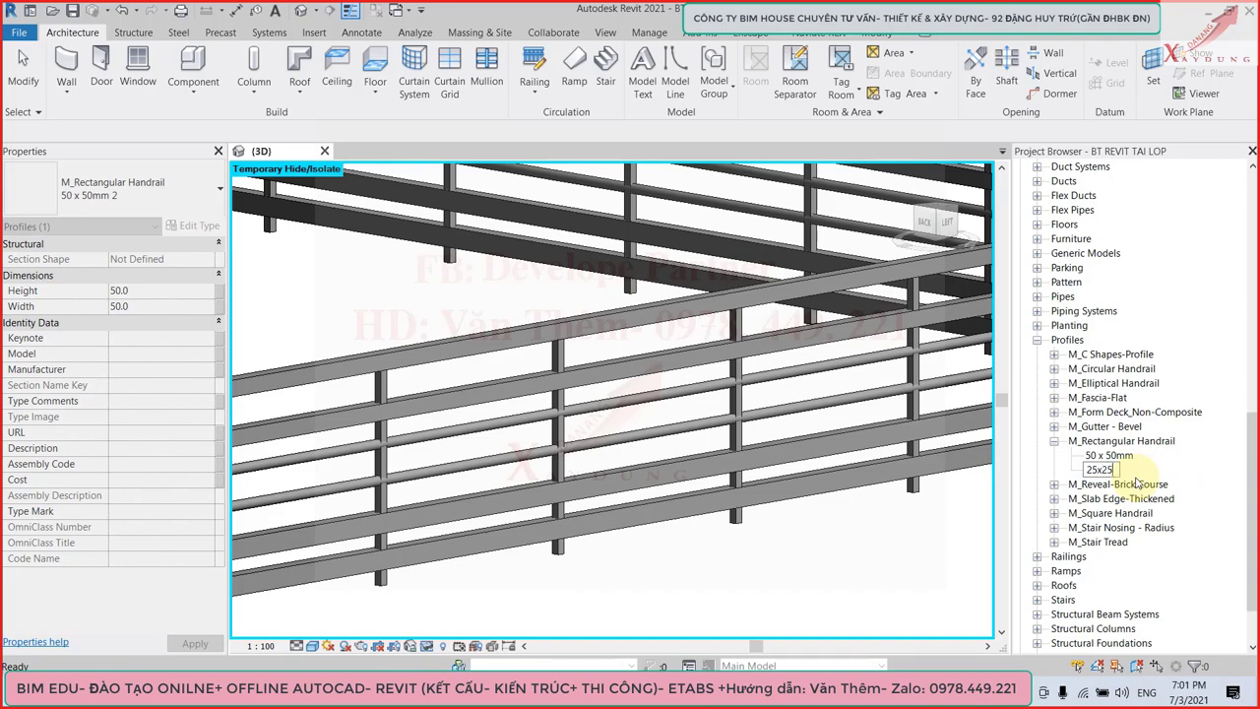
pyautogui.press('Return')
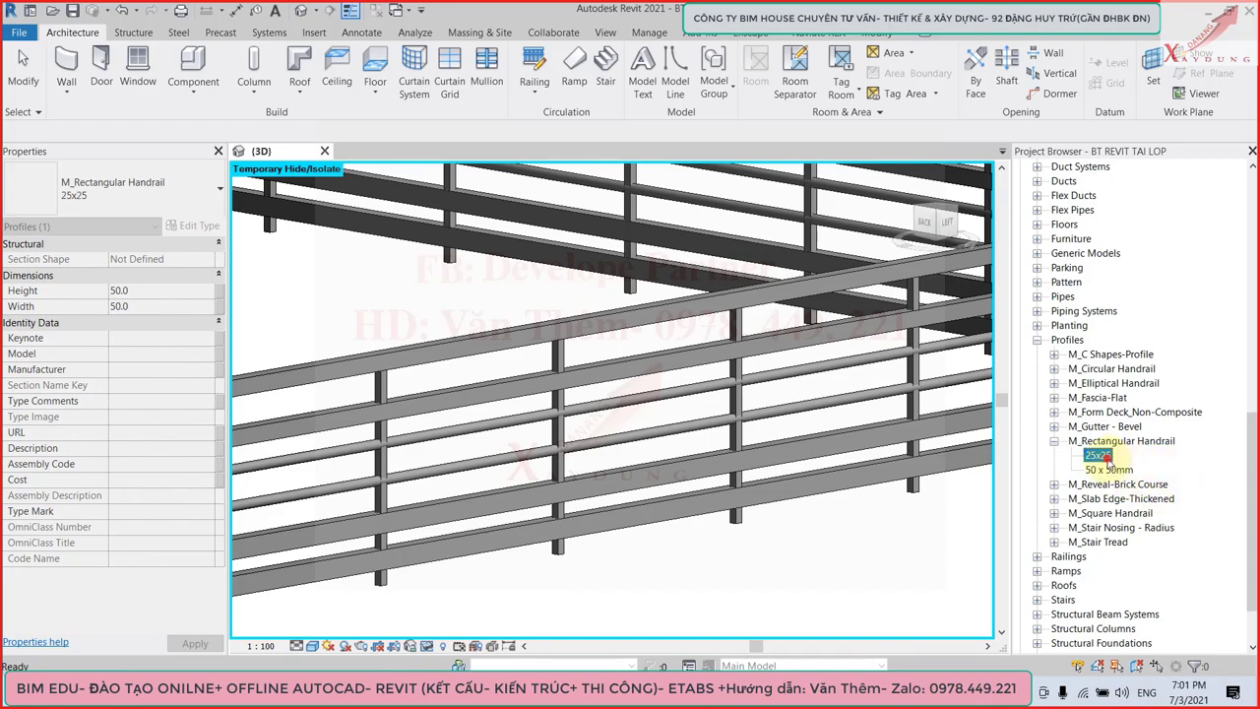
# Set the 25x25 profile type's Height and Width to 25 and confirm
pyautogui.doubleClick(1105, 459)
pyautogui.moveTo(749, 95); pyautogui.dragTo(513, 100)
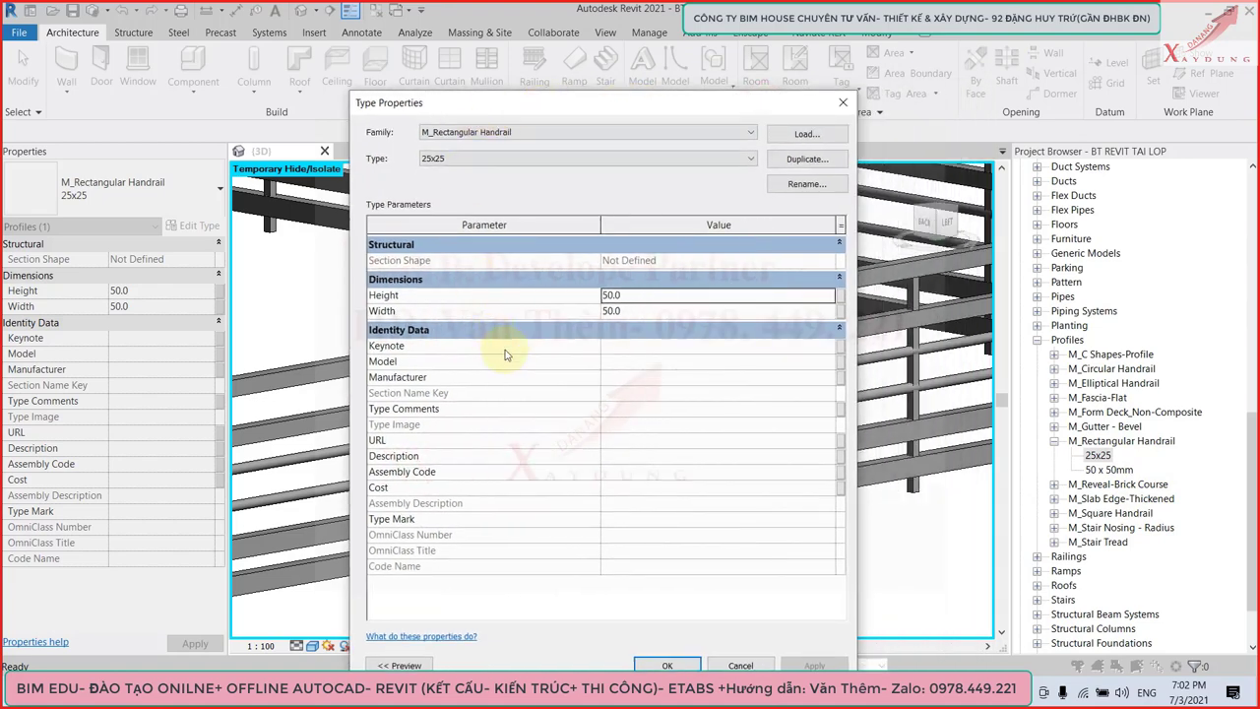
pyautogui.click(642, 293)
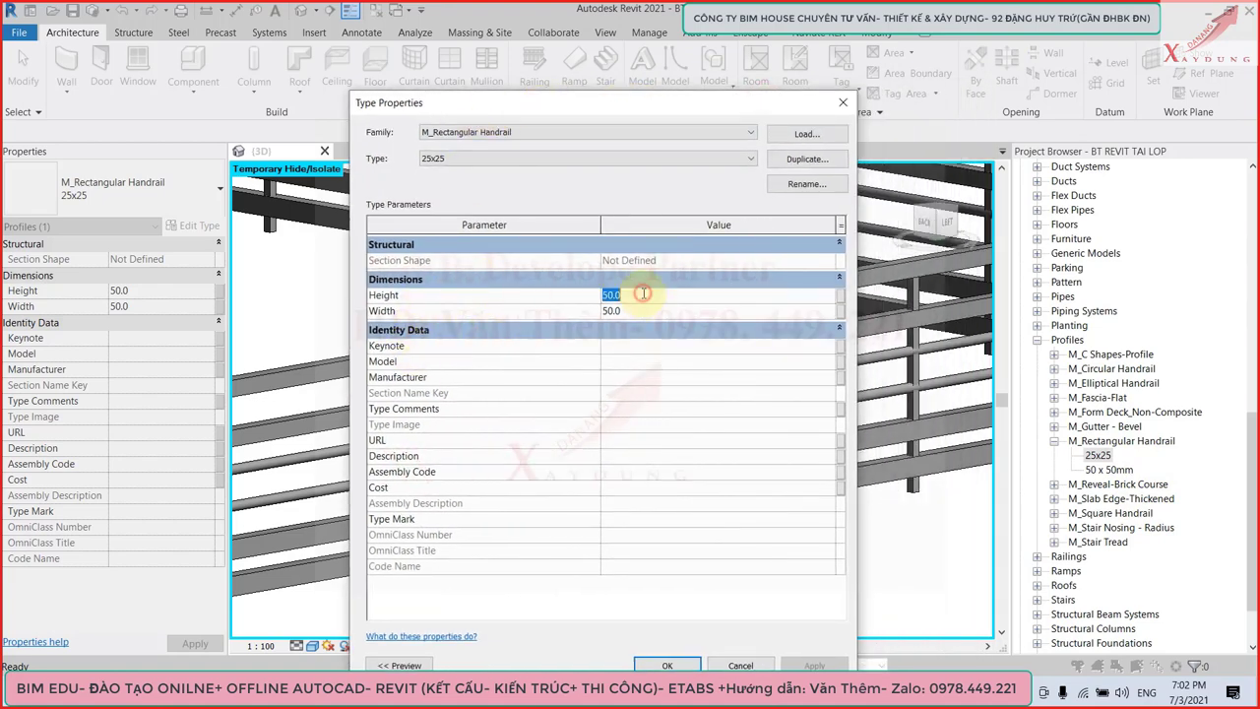
pyautogui.write('25')
pyautogui.click(659, 315)
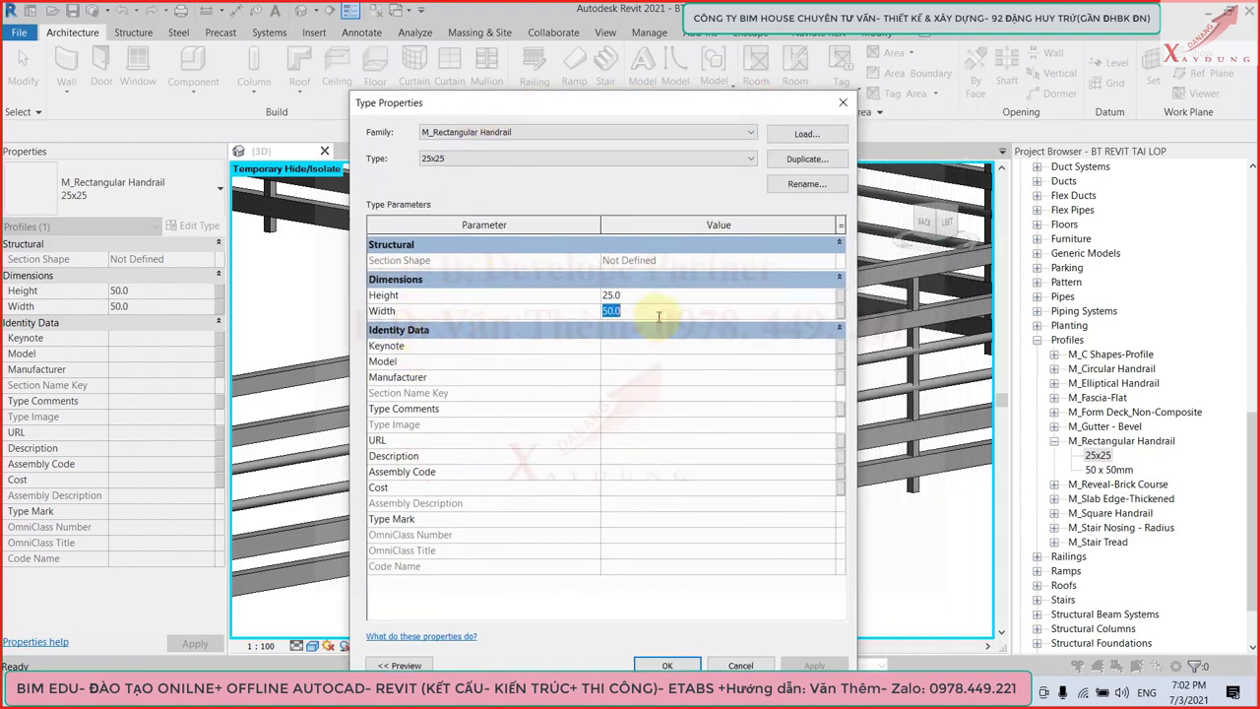
pyautogui.write('25')
pyautogui.click(667, 666)
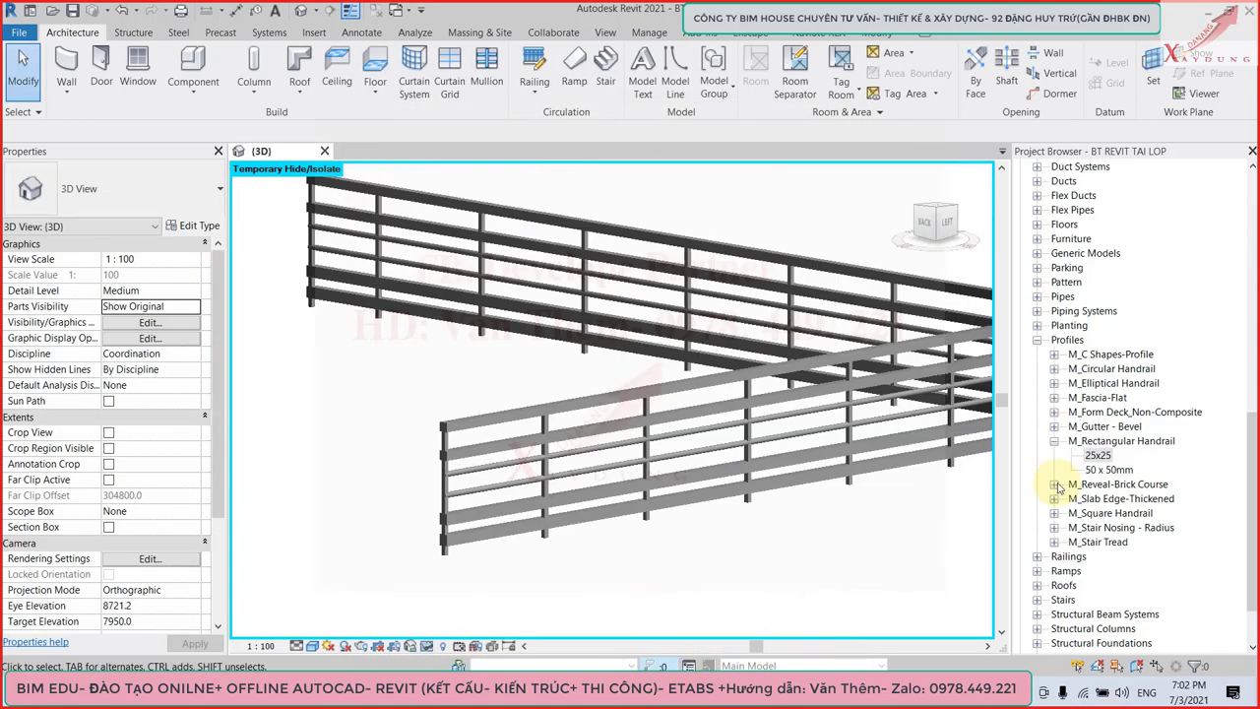
# Select the 25x25 profile type, mark it and a lower rail in red, and shift the view
pyautogui.click(1098, 455)
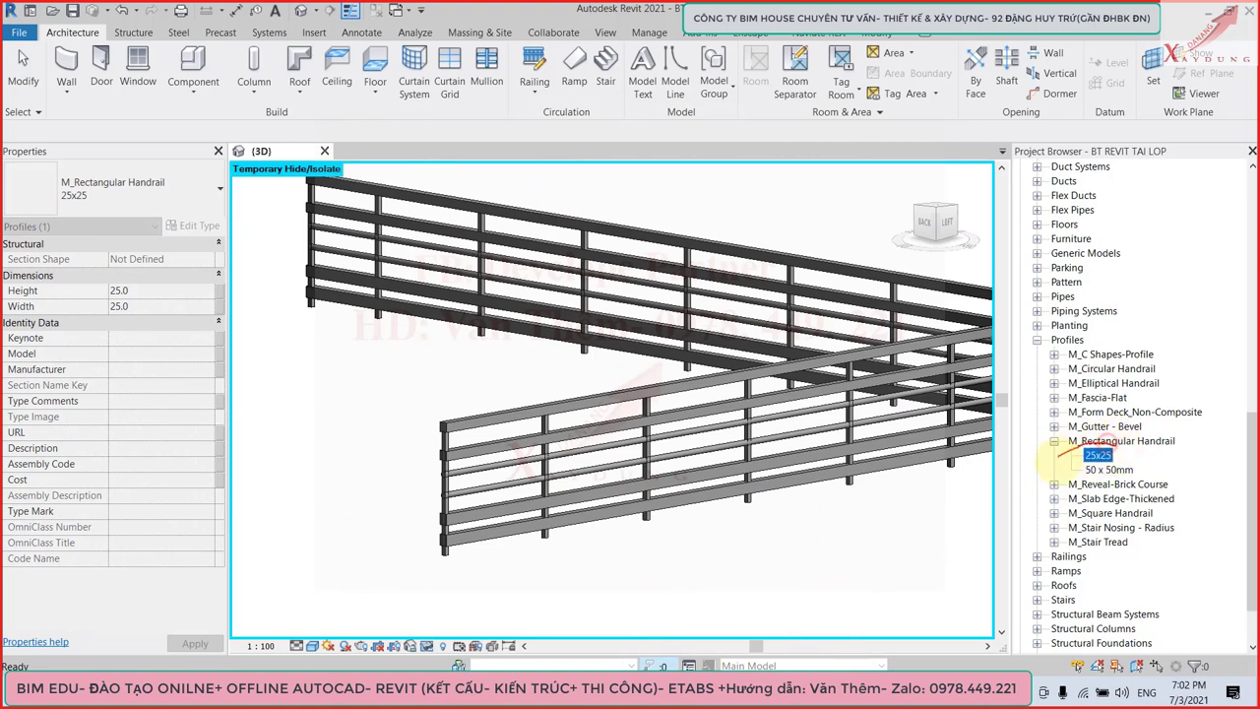
pyautogui.moveTo(1127, 448); pyautogui.dragTo(1064, 461)
pyautogui.moveTo(694, 413); pyautogui.dragTo(612, 425)
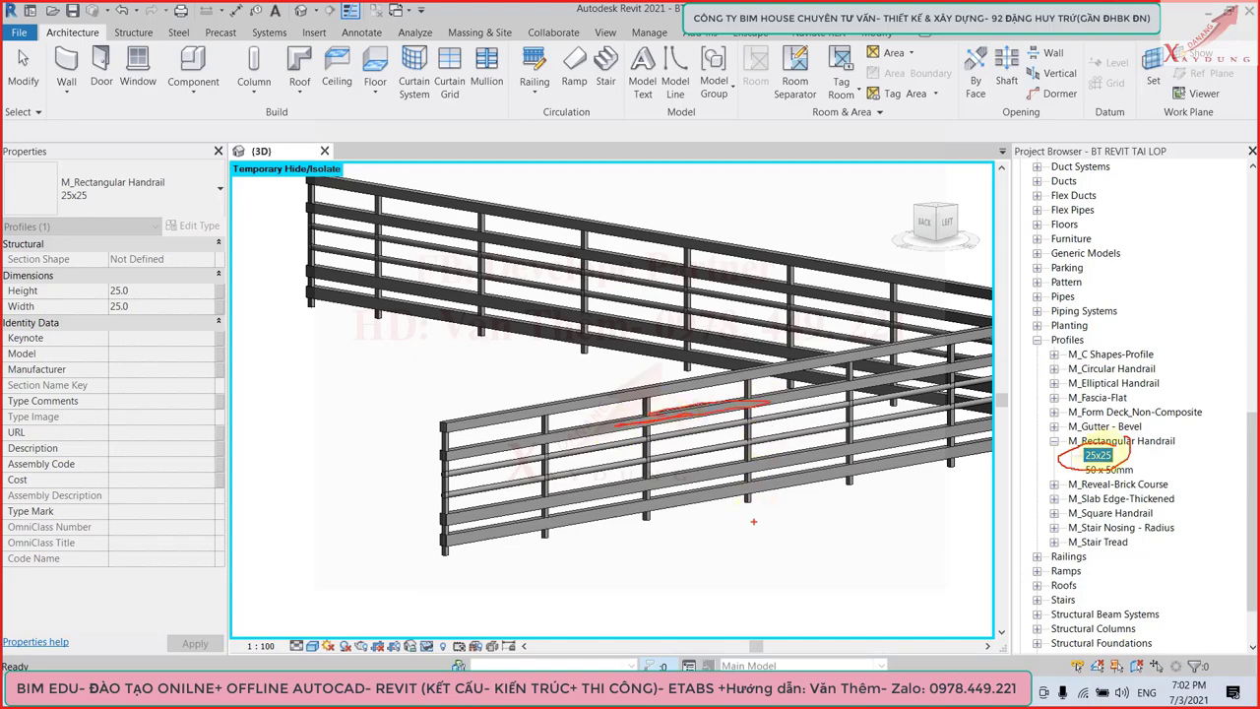
pyautogui.scroll(-2, 837, 379)
pyautogui.moveTo(705, 399); pyautogui.dragTo(582, 421, button='middle')
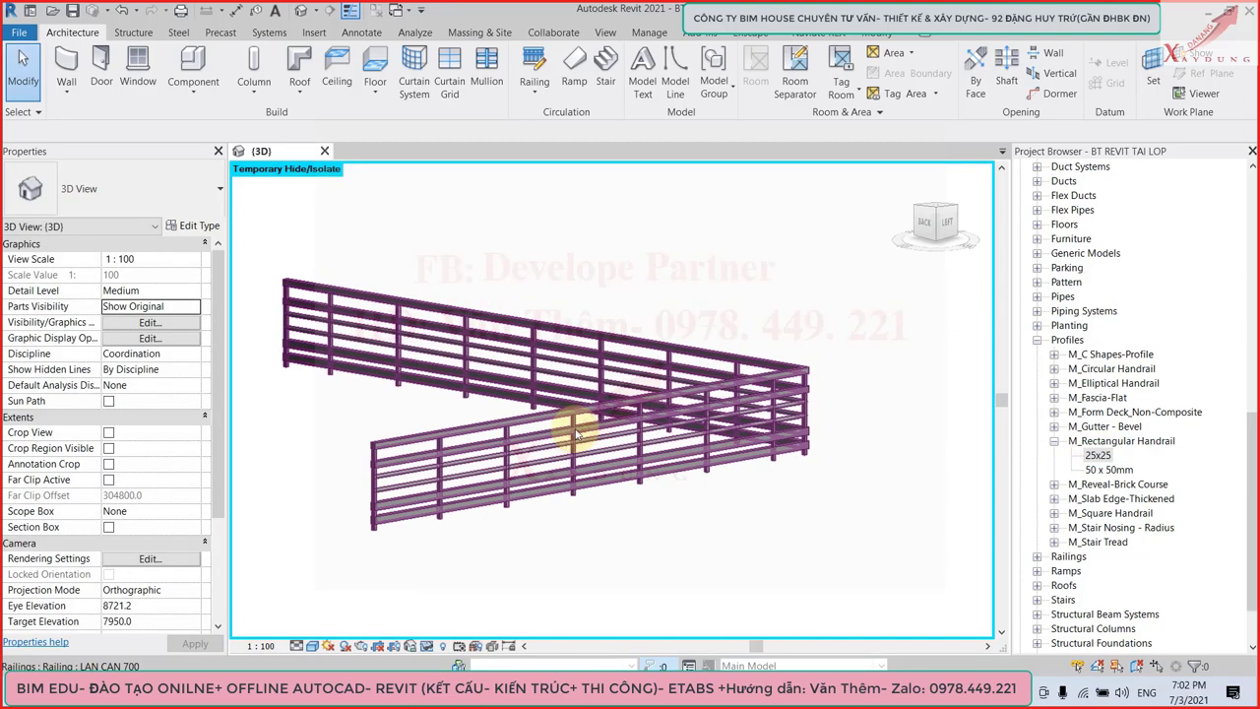
# Select the LAN CAN 700 railing and open its type's rail structure editor
pyautogui.click(201, 230)
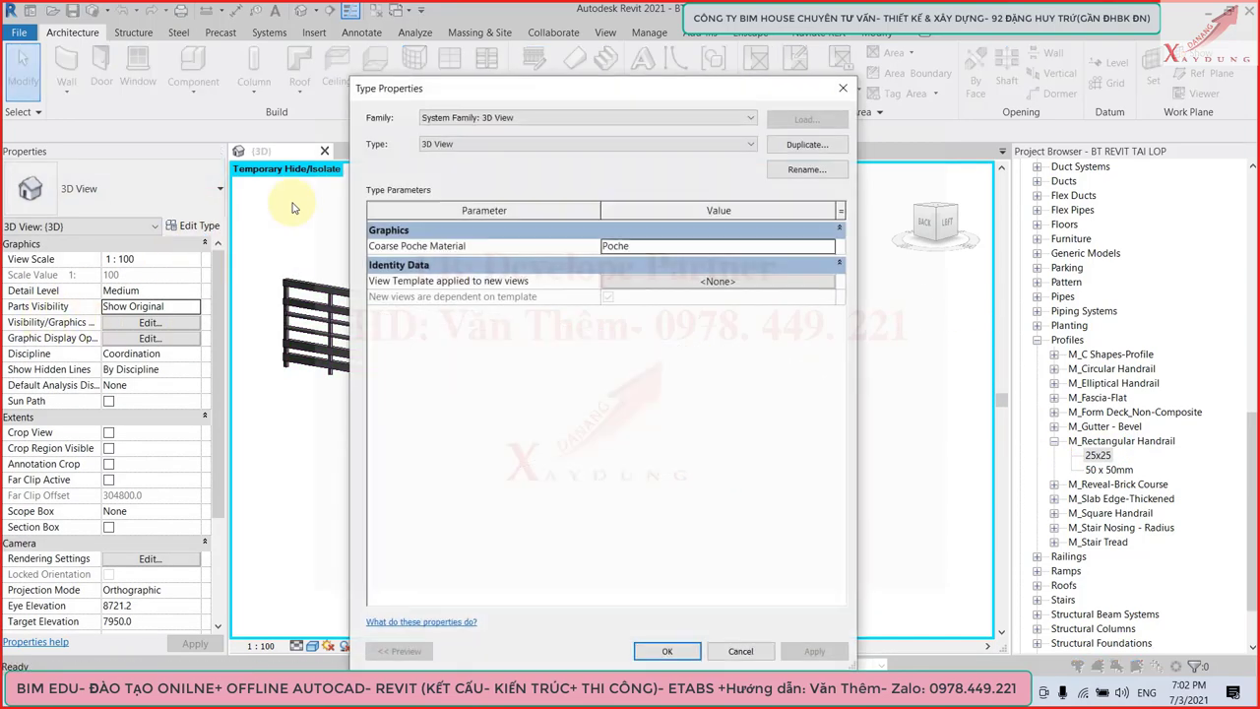
pyautogui.press('Escape')
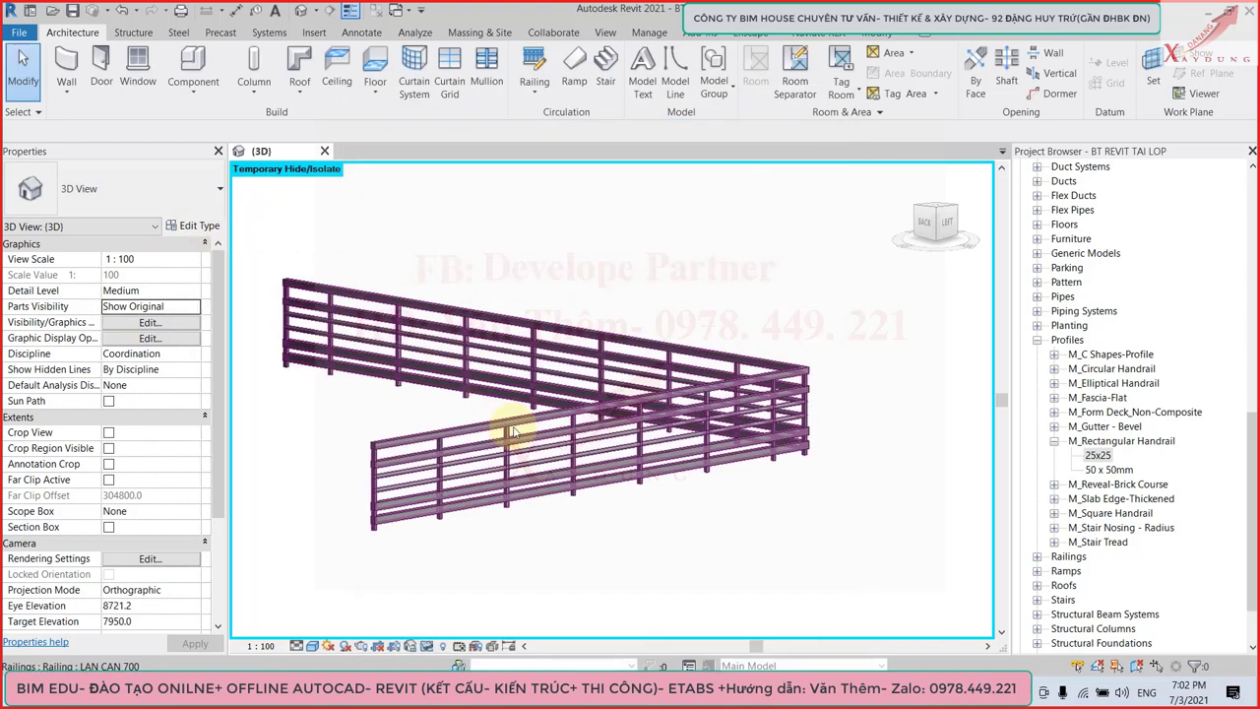
pyautogui.click(506, 424)
pyautogui.click(197, 226)
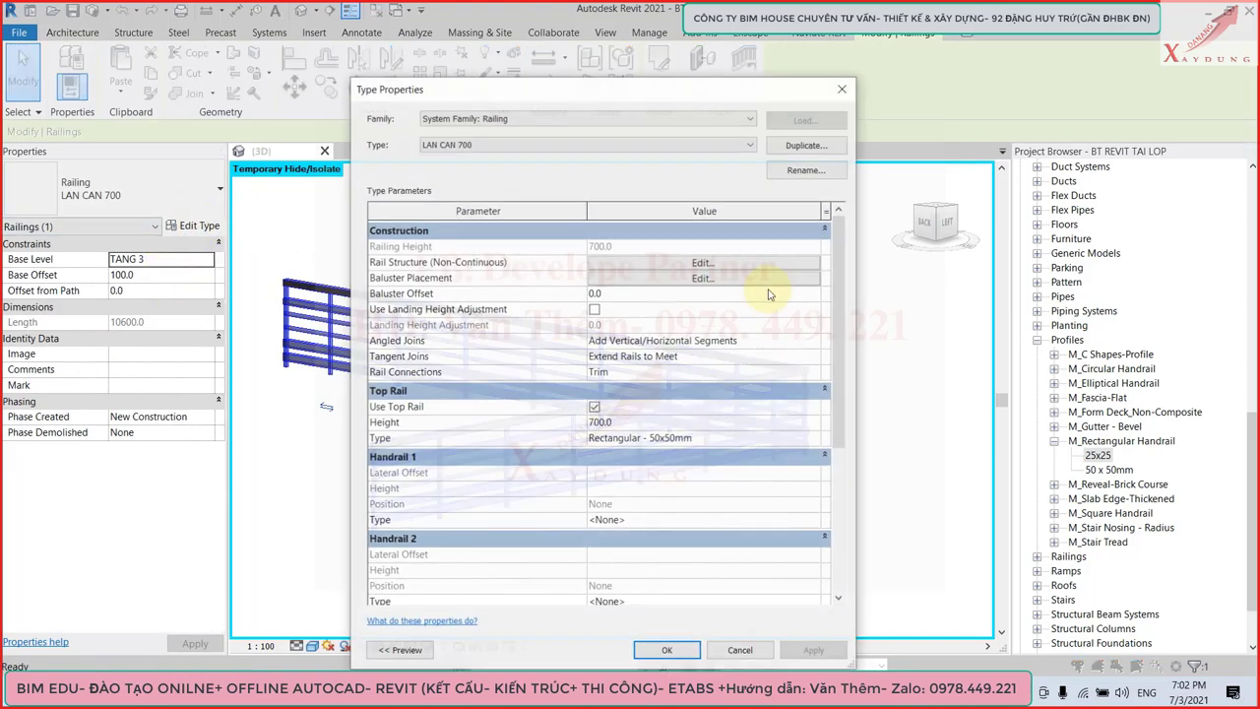
pyautogui.click(715, 263)
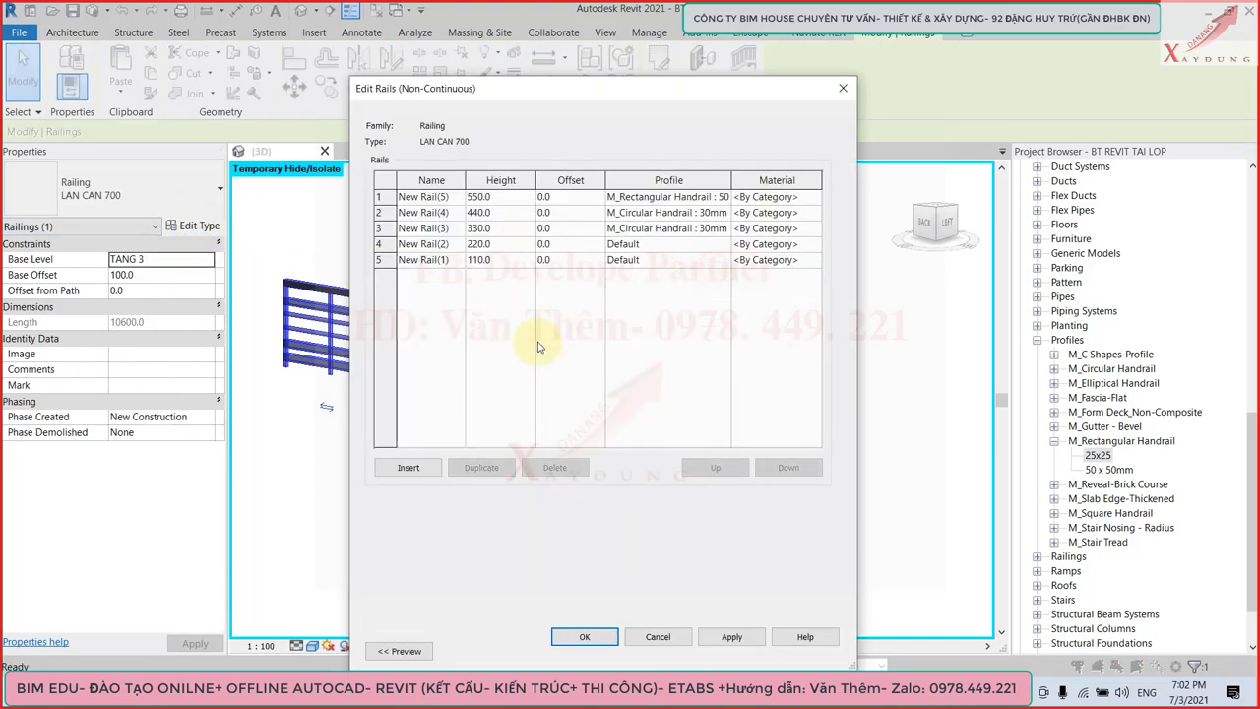
# Set rails 1 through 5 to the M_Rectangular Handrail : 25x25 profile
pyautogui.click(725, 197)
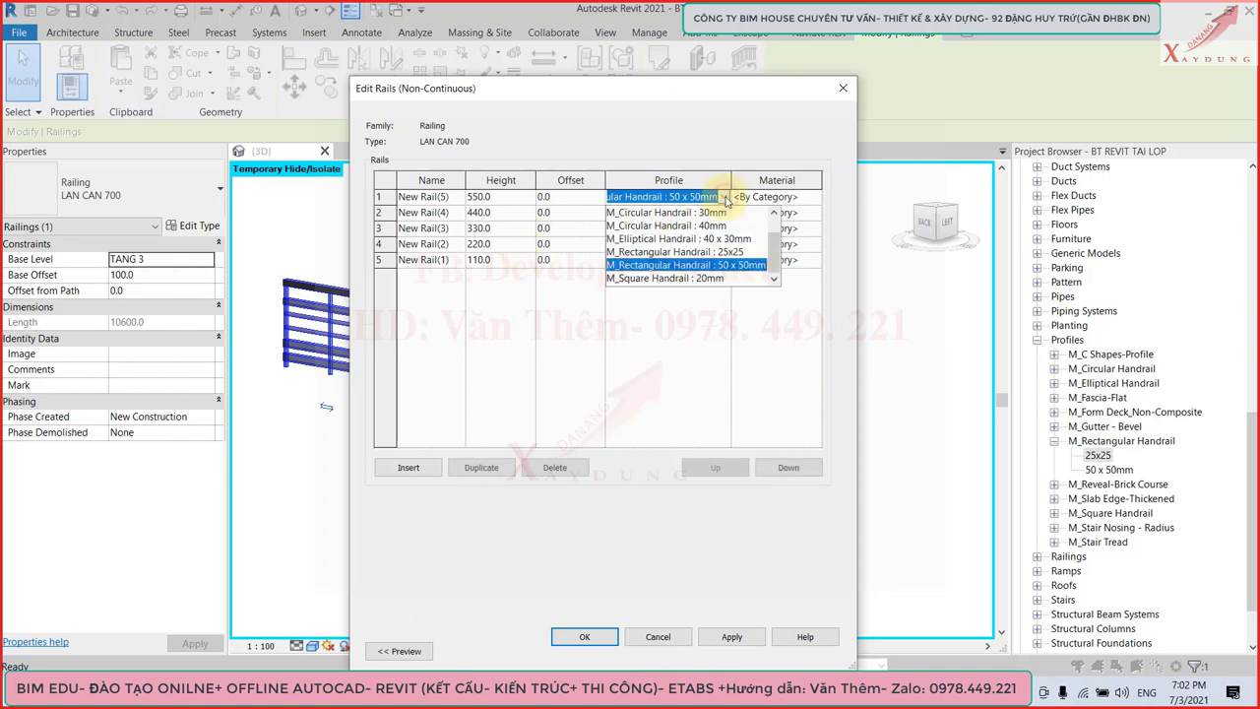
pyautogui.click(719, 264)
pyautogui.moveTo(731, 181); pyautogui.dragTo(783, 181)
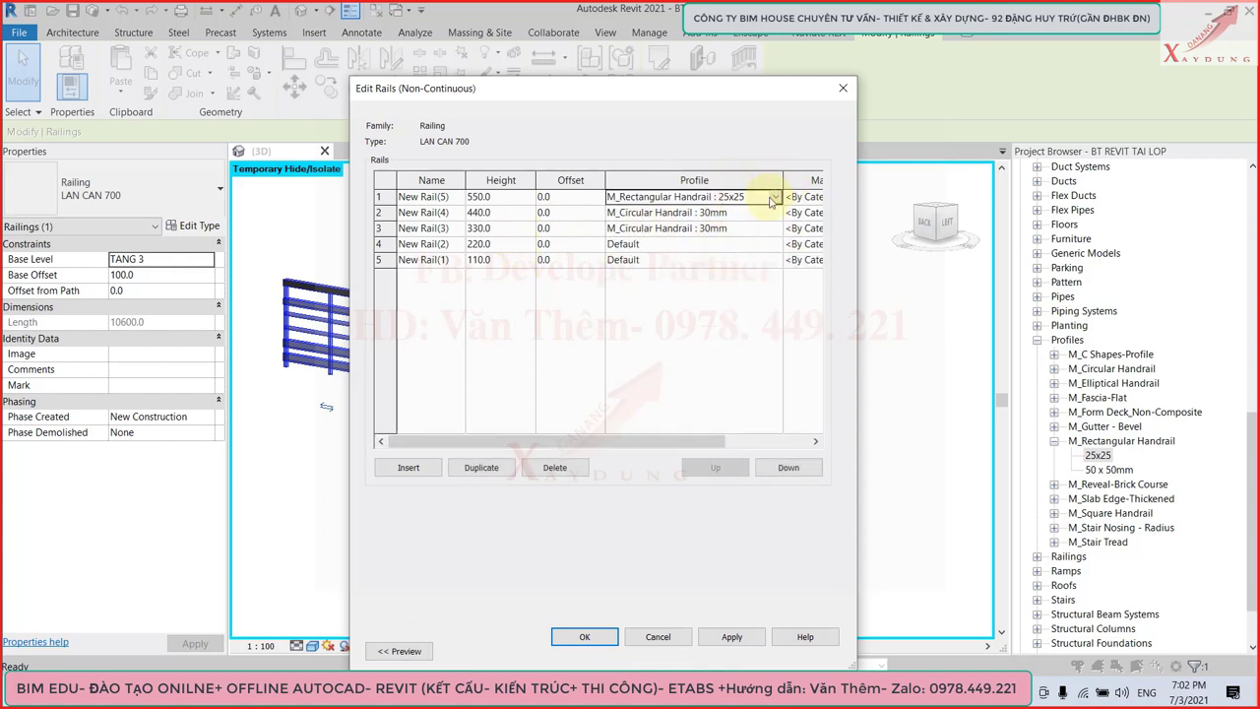
pyautogui.click(776, 213)
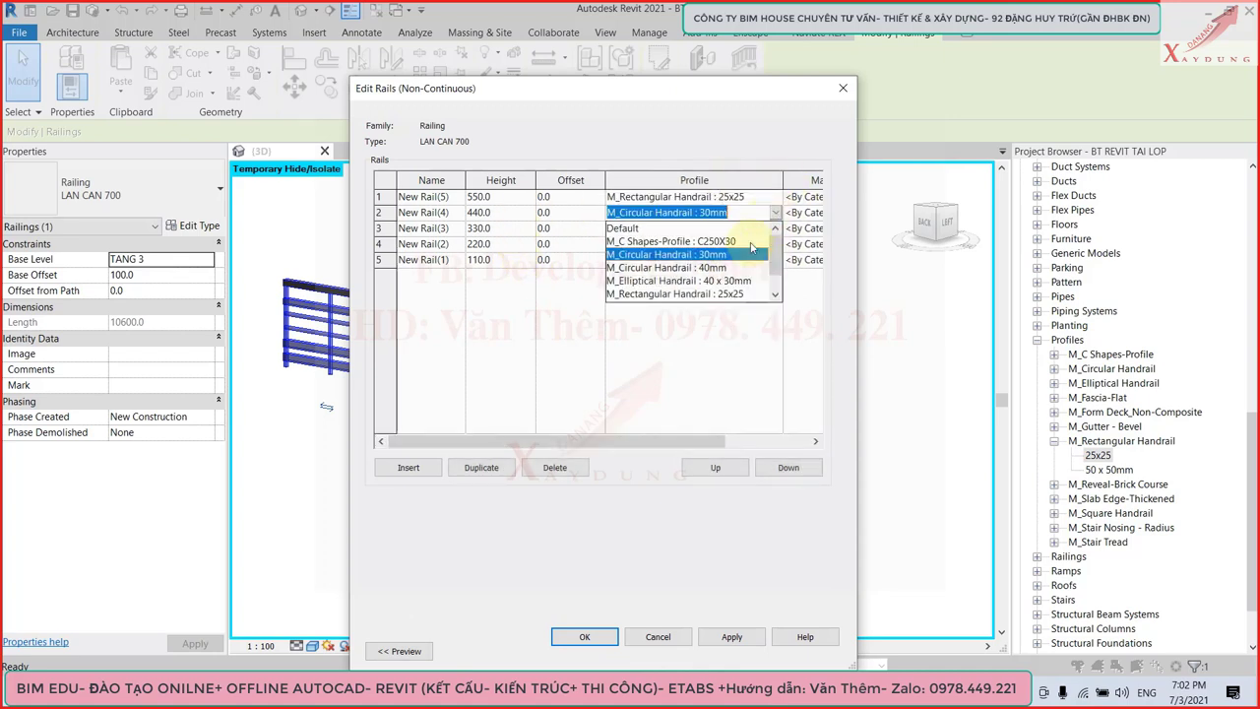
pyautogui.click(731, 295)
pyautogui.click(775, 231)
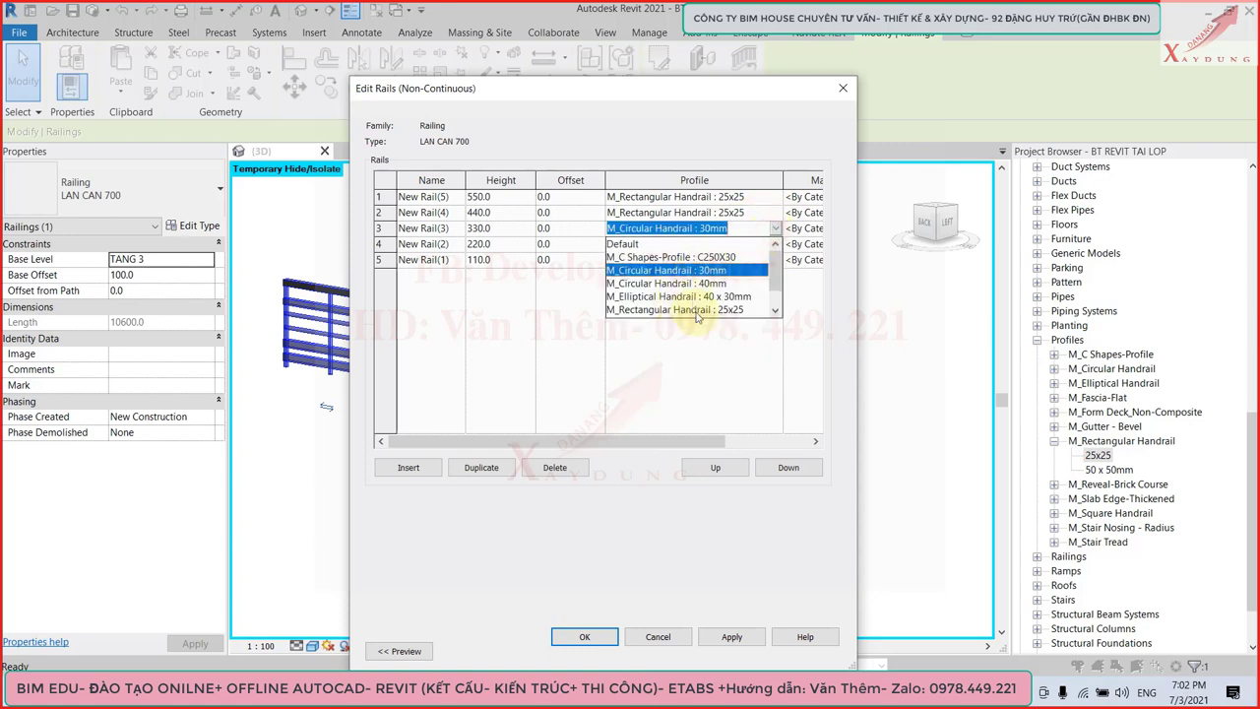
pyautogui.click(698, 311)
pyautogui.click(776, 245)
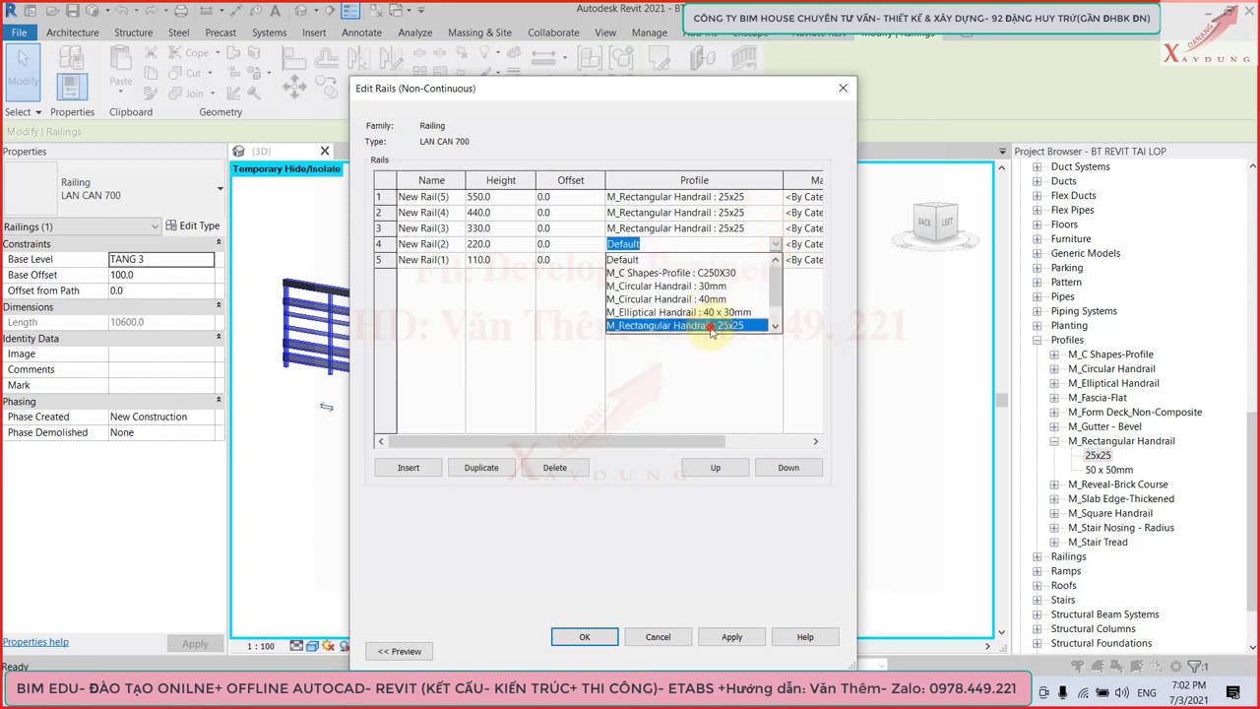
pyautogui.click(711, 326)
pyautogui.click(775, 259)
pyautogui.click(776, 260)
pyautogui.click(679, 342)
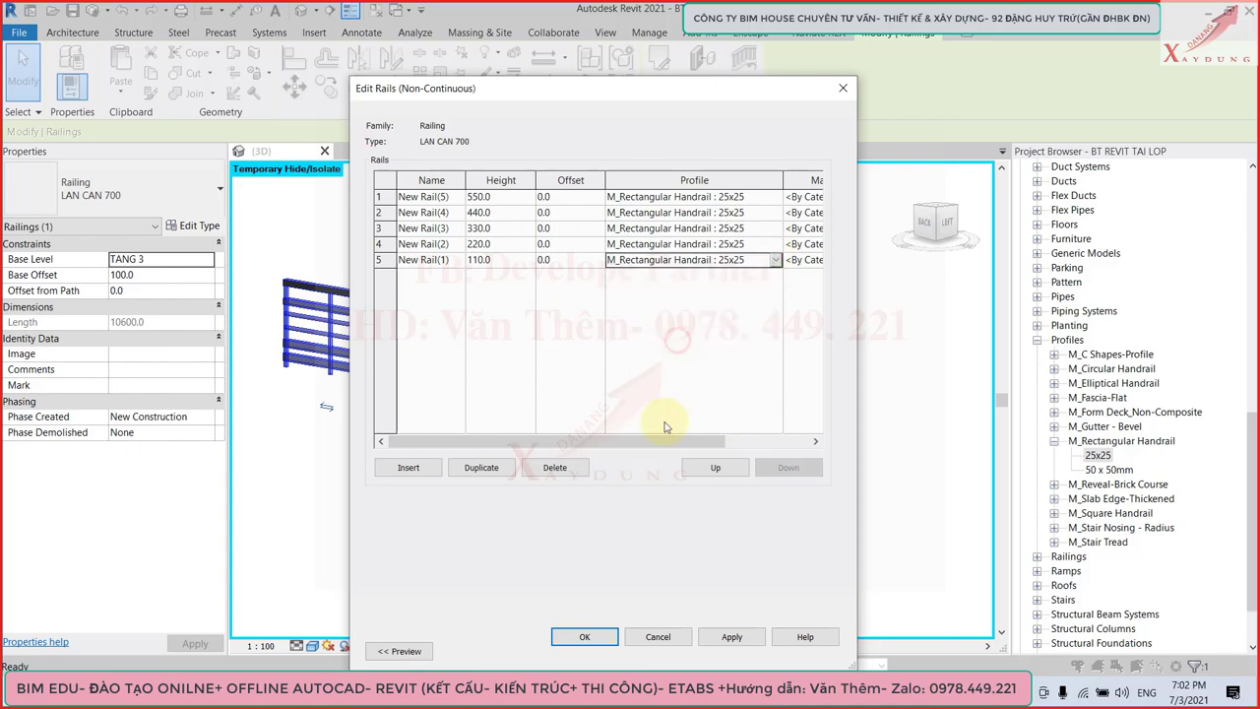
# Apply the new rail profiles, confirm both dialogs, and deselect the railing
pyautogui.click(729, 652)
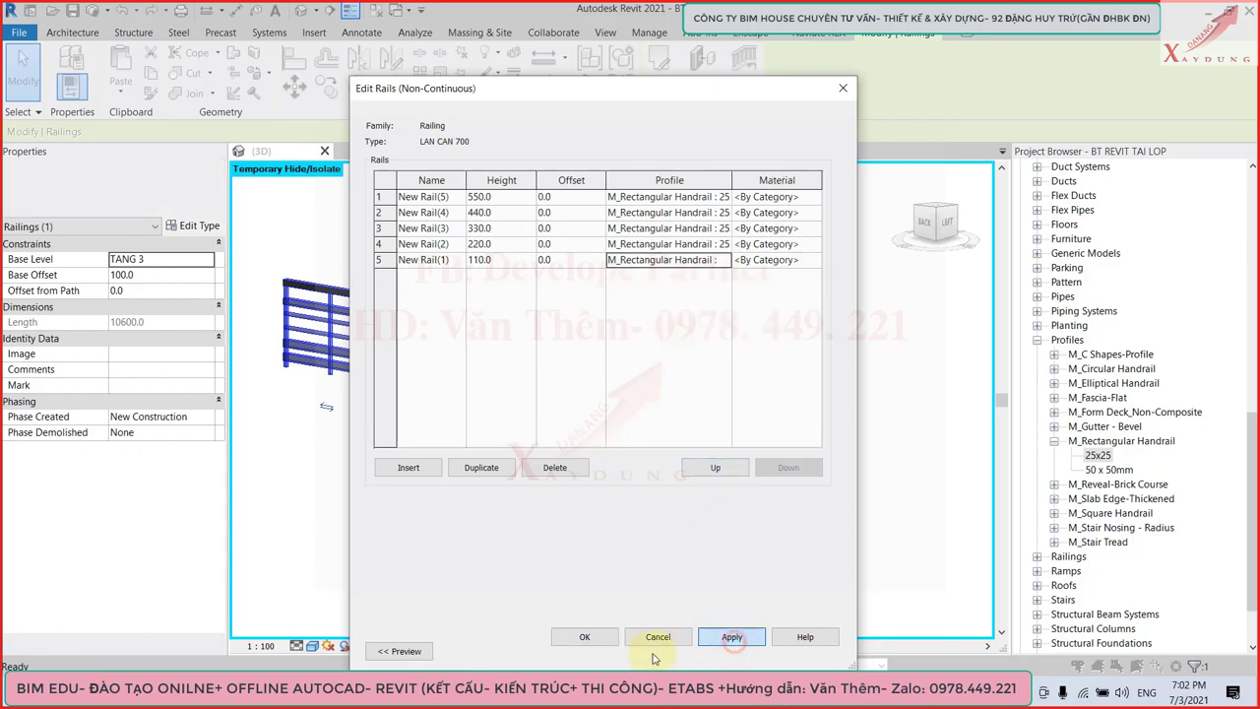
pyautogui.click(594, 642)
pyautogui.click(635, 651)
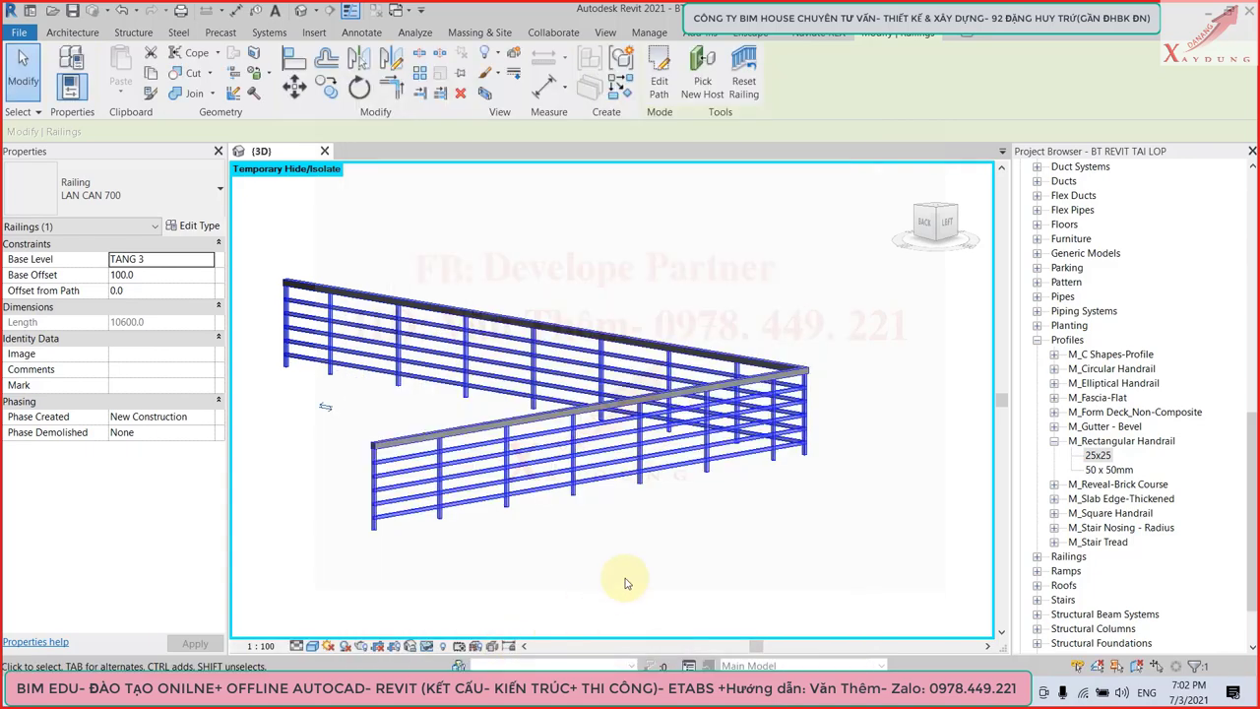
pyautogui.click(625, 577)
pyautogui.scroll(-2, 748, 512)
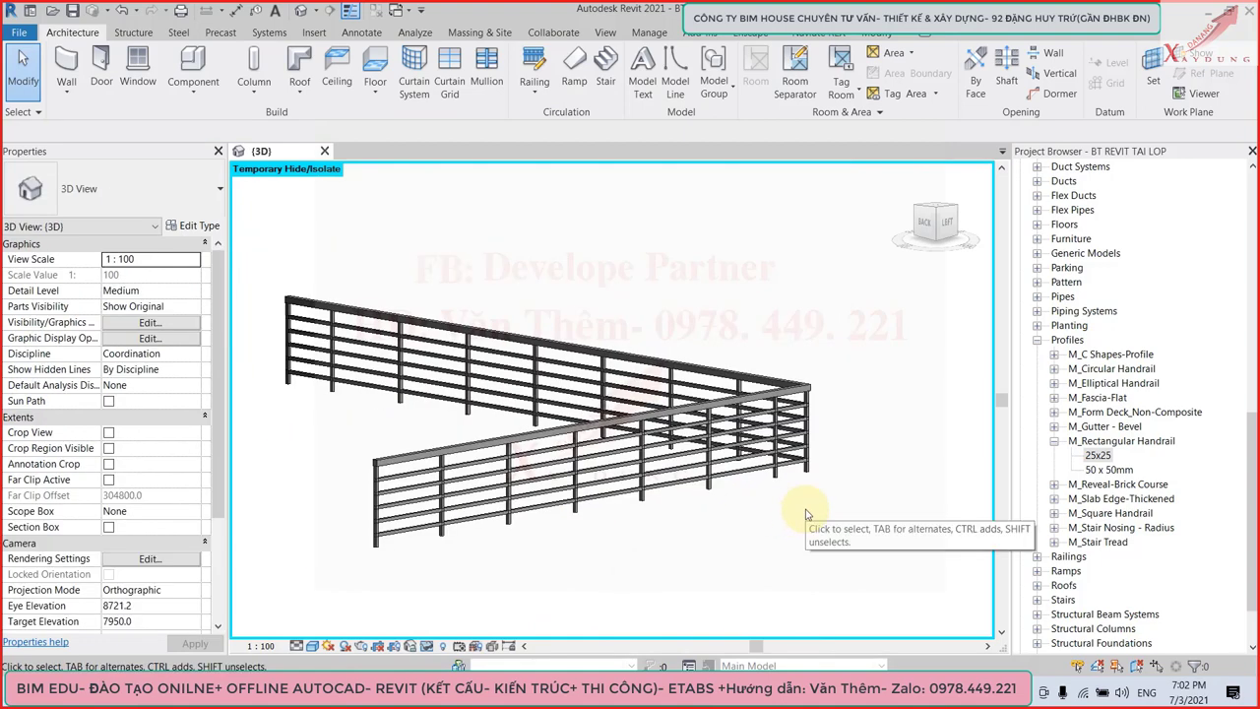
# Reset Temporary Hide/Isolate to restore all hidden building elements
pyautogui.moveTo(771, 515)
pyautogui.keyDown('shift'); pyautogui.mouseDown(button='middle')
pyautogui.moveTo(614, 538)
pyautogui.moveTo(689, 464)
pyautogui.moveTo(678, 508)
pyautogui.mouseUp(button='middle'); pyautogui.keyUp('shift')
pyautogui.click(426, 646)
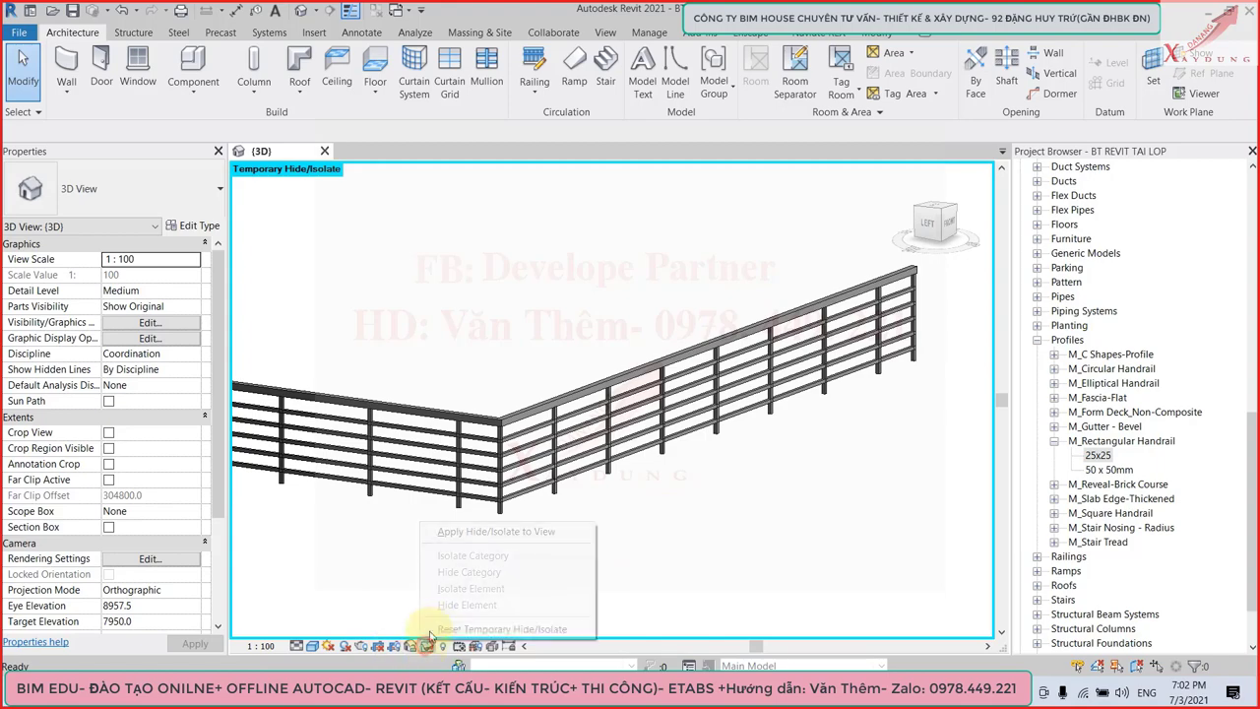
pyautogui.click(441, 626)
pyautogui.scroll(-2, 609, 516)
# Orbit and zoom around the building to inspect the slimmer balcony railings
pyautogui.keyDown('shift'); pyautogui.moveTo(732, 360); pyautogui.dragTo(738, 430, button='middle'); pyautogui.keyUp('shift')
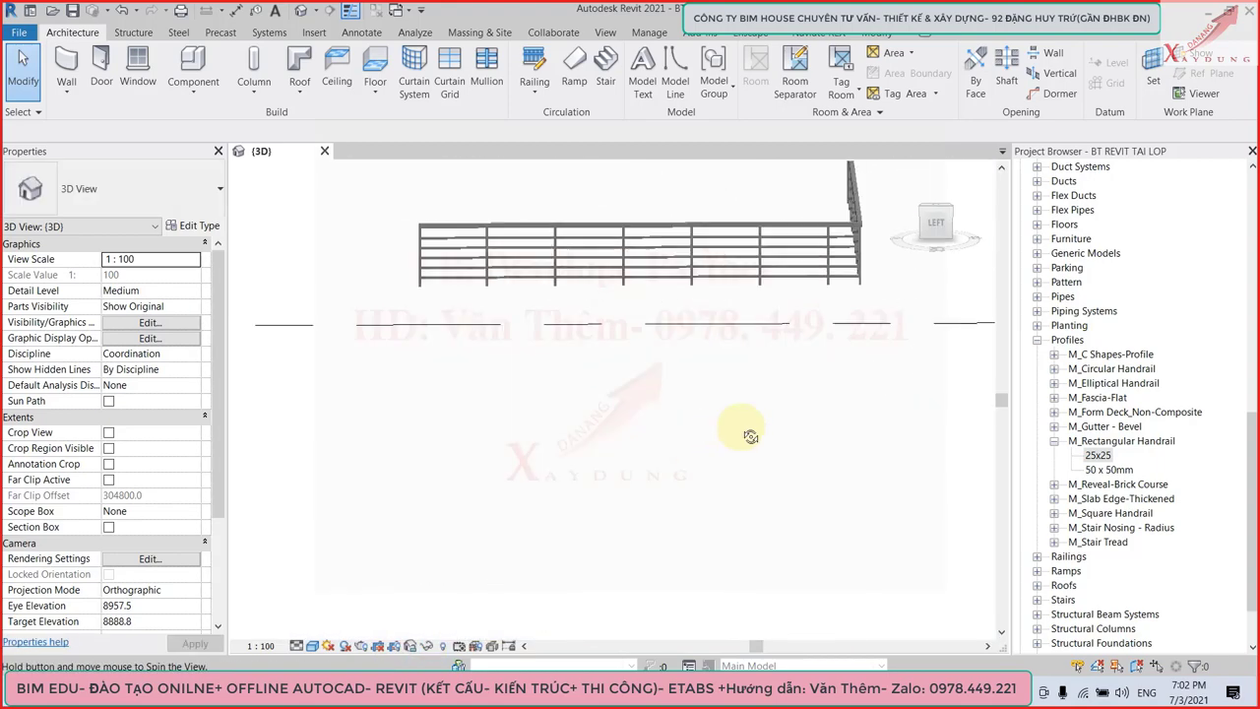
pyautogui.scroll(-2, 738, 430)
pyautogui.moveTo(606, 372)
pyautogui.keyDown('shift'); pyautogui.mouseDown(button='middle')
pyautogui.moveTo(630, 465)
pyautogui.moveTo(542, 450)
pyautogui.mouseUp(button='middle'); pyautogui.keyUp('shift')
pyautogui.scroll(4, 577, 318)
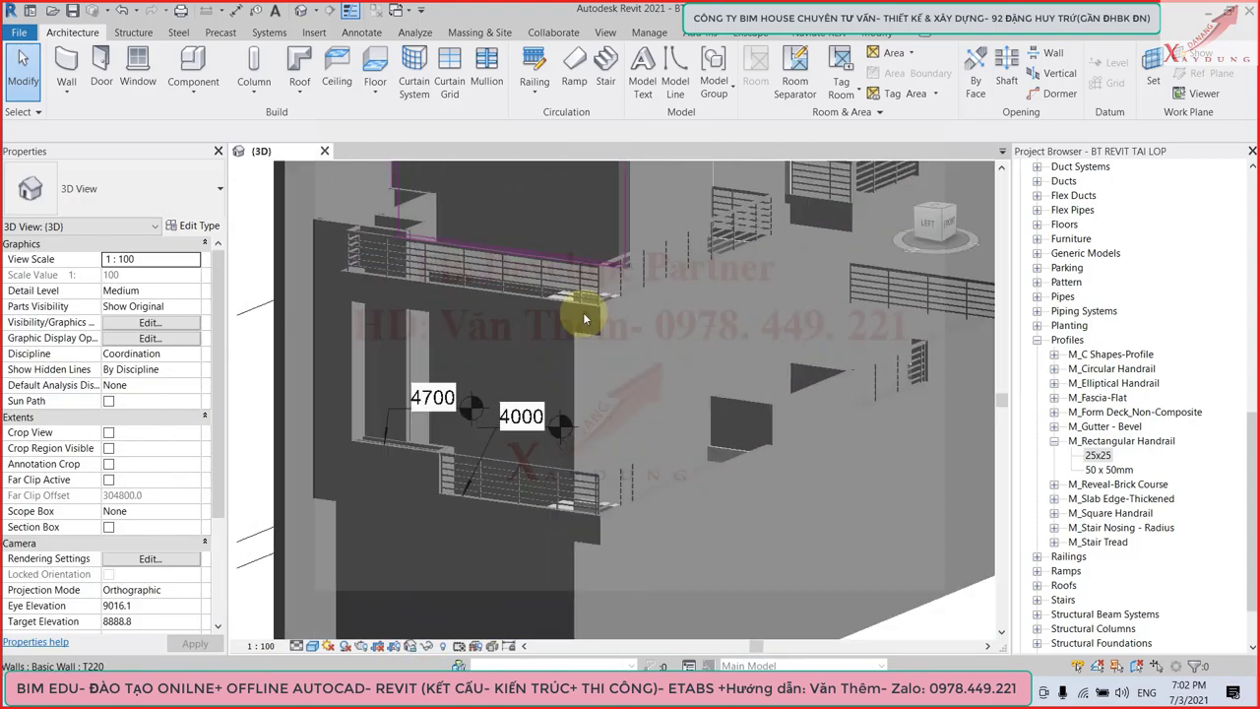
pyautogui.moveTo(608, 499)
pyautogui.keyDown('shift'); pyautogui.mouseDown(button='middle')
pyautogui.moveTo(503, 492)
pyautogui.moveTo(546, 502)
pyautogui.mouseUp(button='middle'); pyautogui.keyUp('shift')
pyautogui.scroll(2, 506, 487)
pyautogui.scroll(-2, 538, 485)
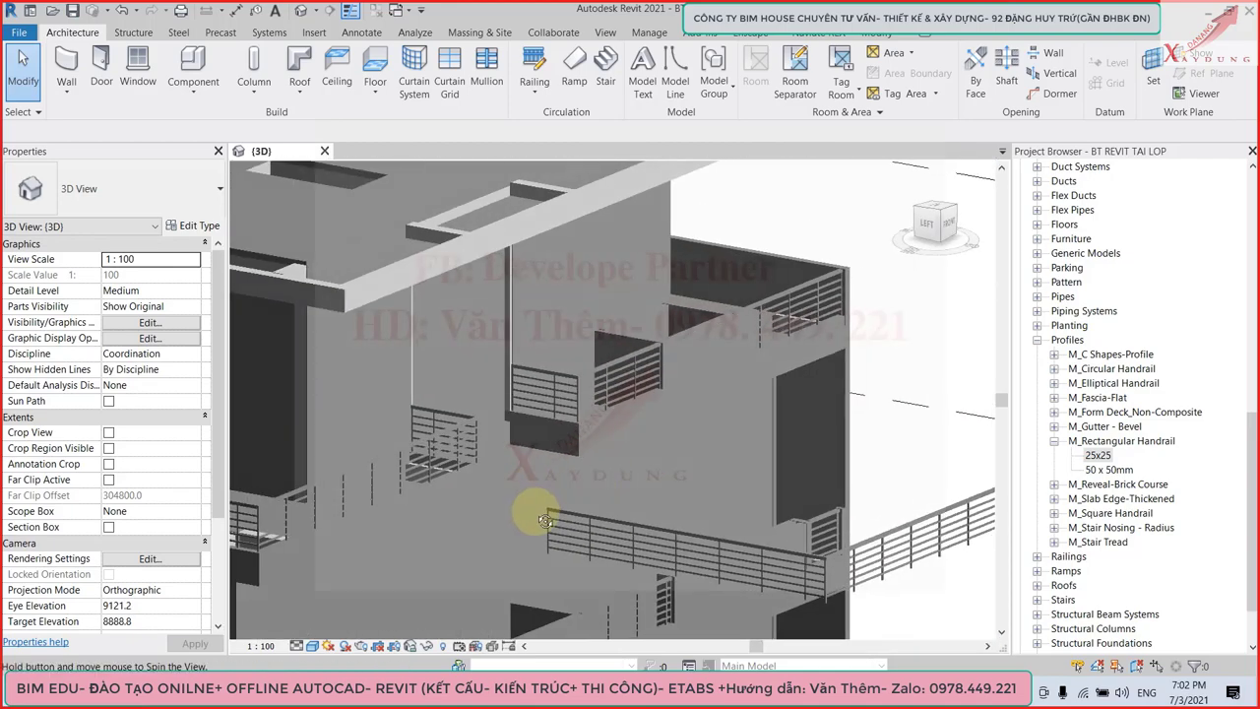
pyautogui.scroll(-2, 539, 507)
pyautogui.moveTo(538, 513)
pyautogui.mouseDown(button='middle')
pyautogui.moveTo(535, 343)
pyautogui.moveTo(615, 357)
pyautogui.mouseUp(button='middle')
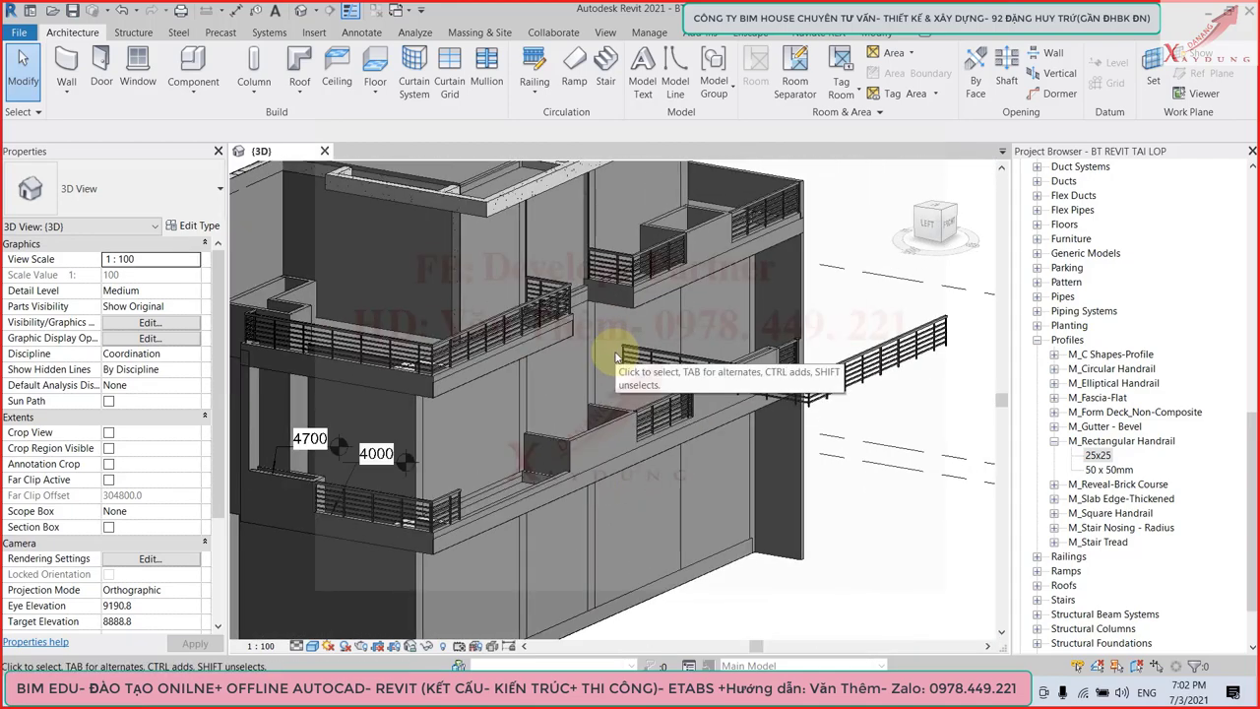
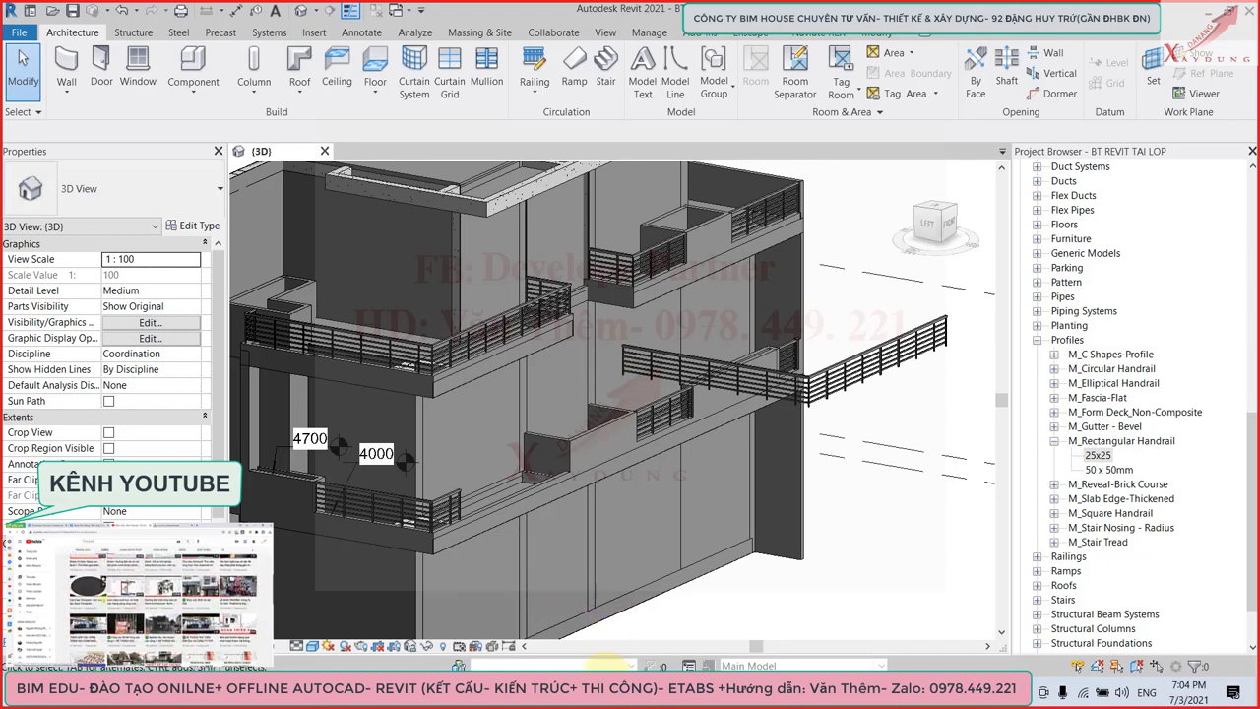
# View the student's shared Revit screenshot, then return to the house model
pyautogui.click(598, 654)
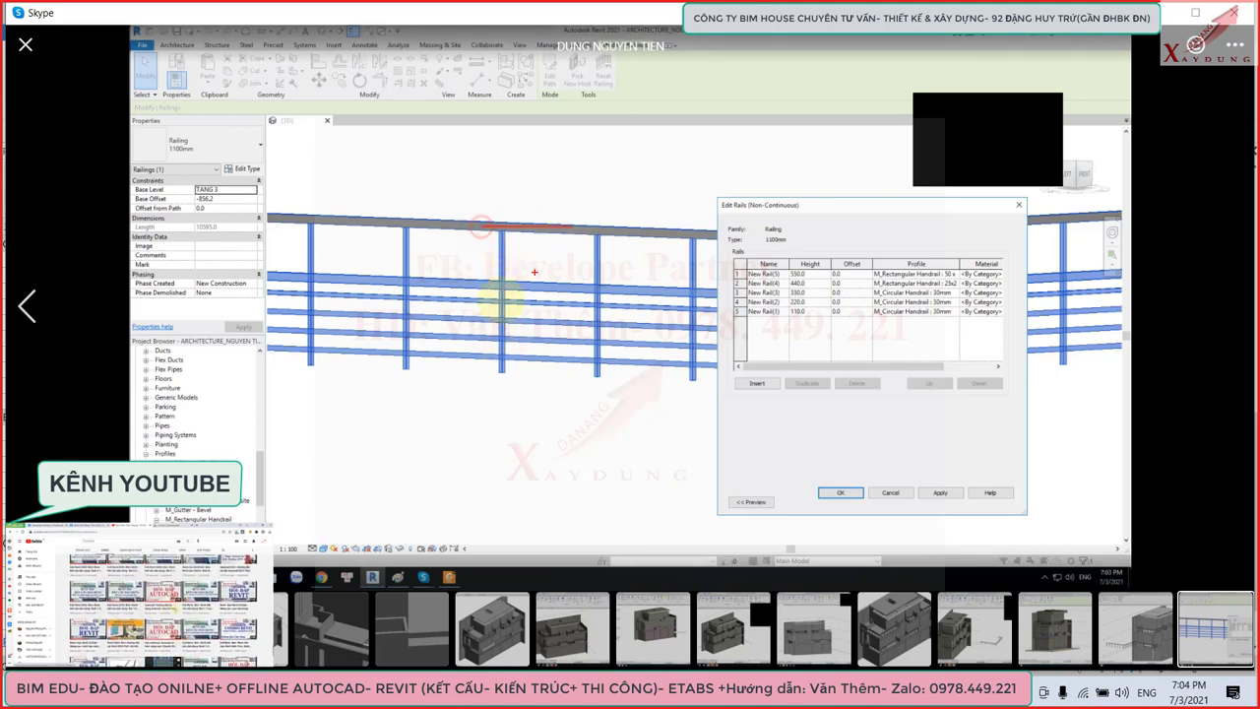
pyautogui.press('Escape')
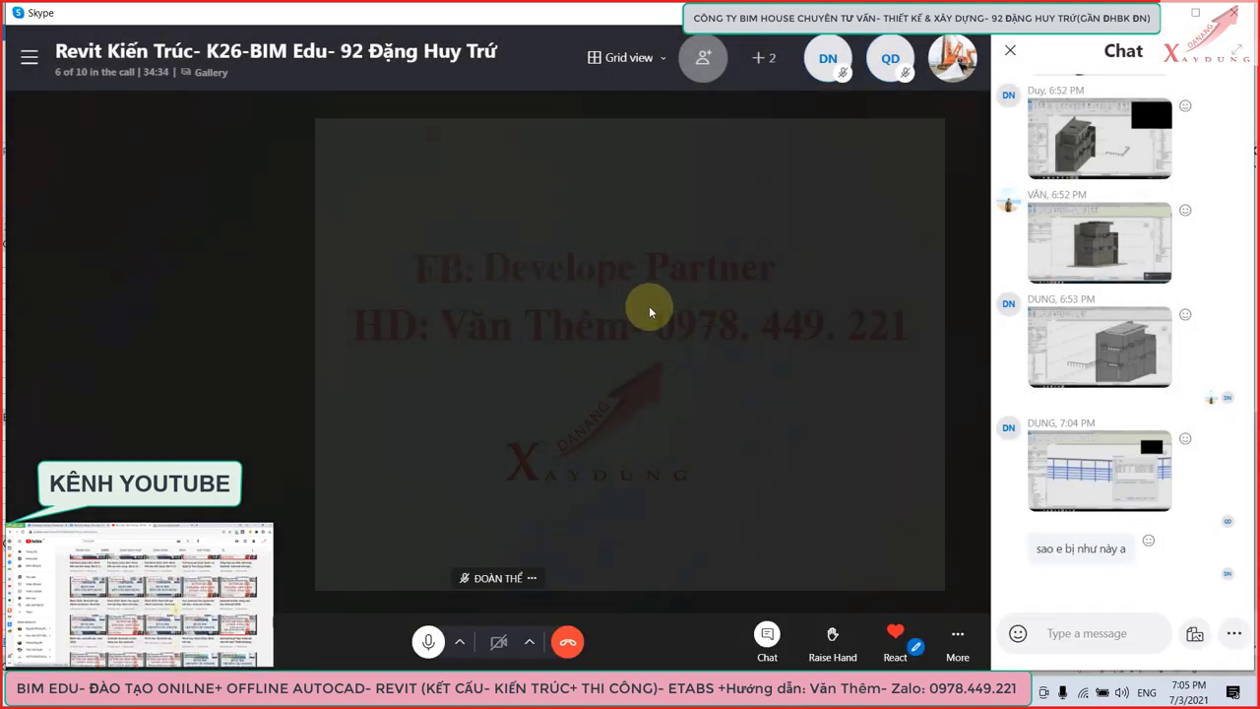
pyautogui.hotkey('alt', 'Tab')
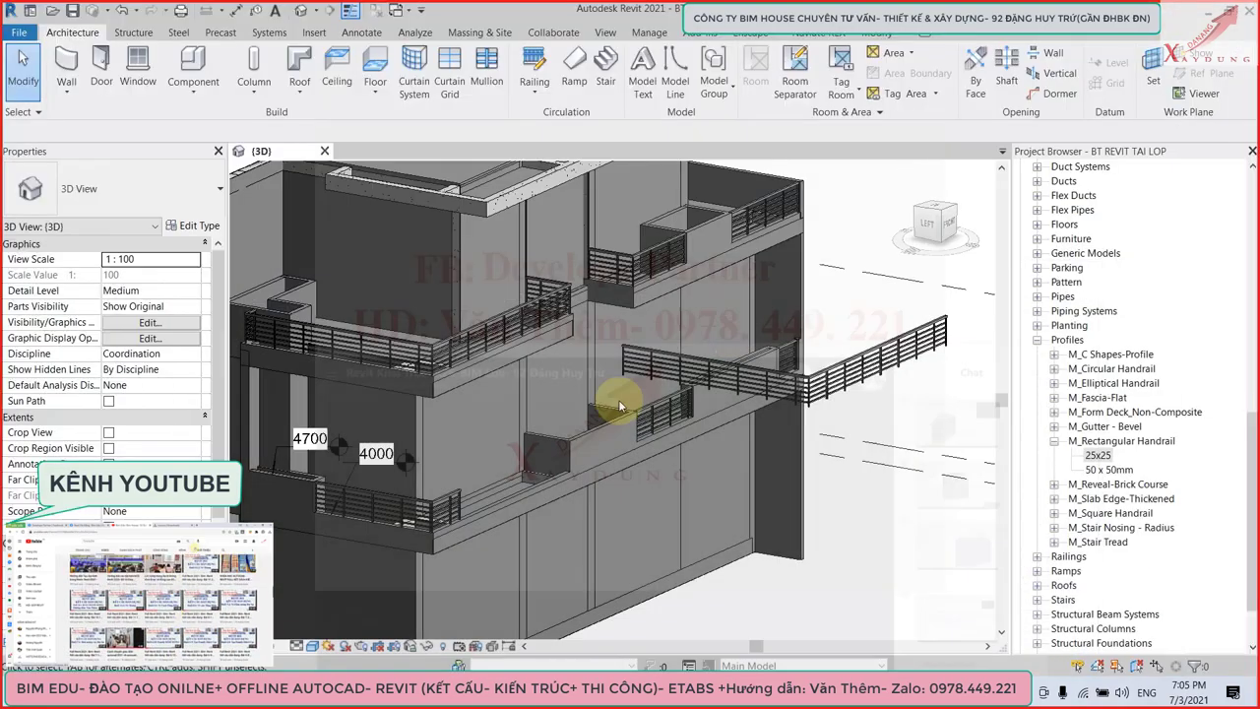
# Orbit in close to the balcony and select the LAN CAN 700 railing
pyautogui.click(415, 351)
pyautogui.moveTo(520, 450)
pyautogui.keyDown('shift'); pyautogui.mouseDown(button='middle')
pyautogui.moveTo(724, 394)
pyautogui.moveTo(726, 422)
pyautogui.moveTo(535, 385)
pyautogui.mouseUp(button='middle'); pyautogui.keyUp('shift')
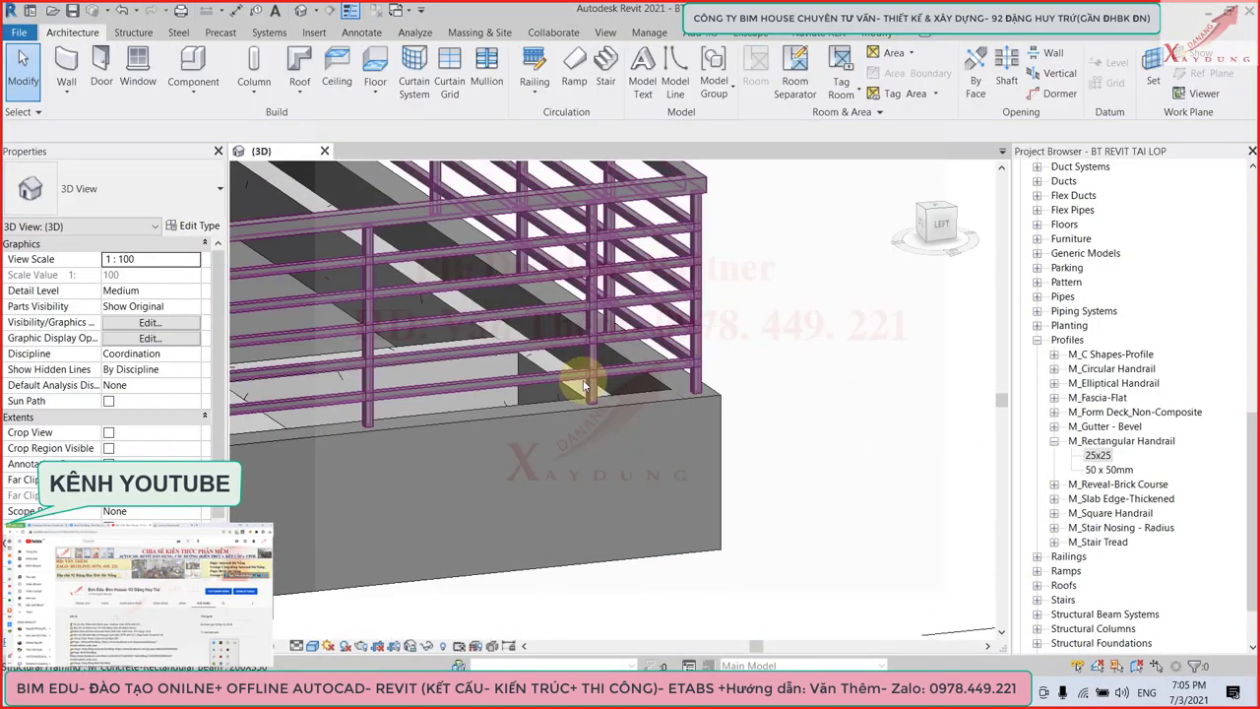
pyautogui.click(529, 394)
pyautogui.keyDown('shift'); pyautogui.moveTo(655, 411); pyautogui.dragTo(798, 494, button='middle'); pyautogui.keyUp('shift')
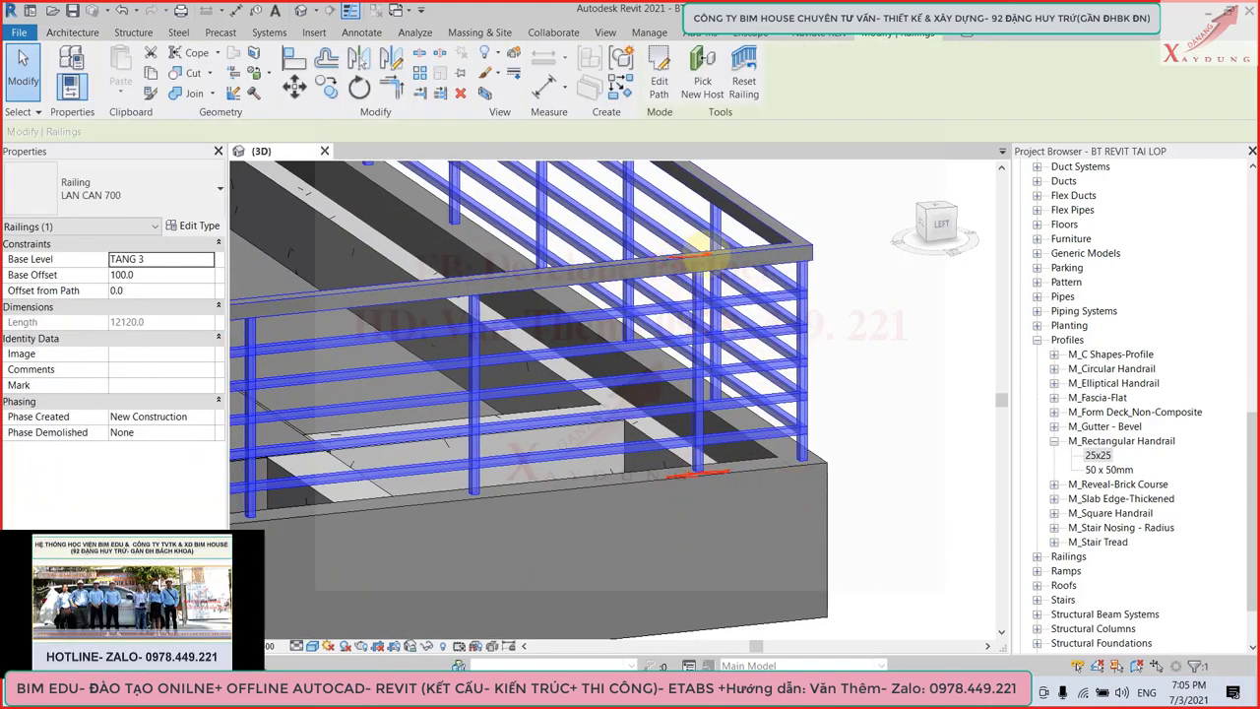
pyautogui.press('Escape')
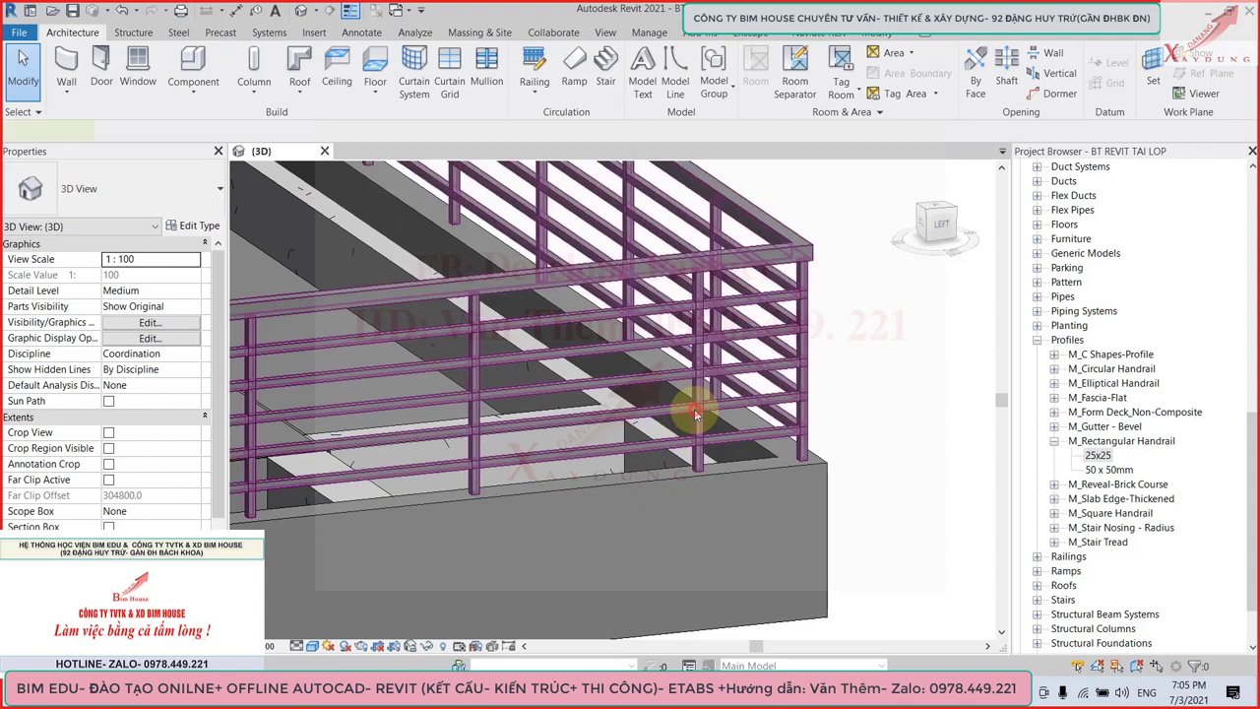
pyautogui.click(692, 406)
# Check the railing's Type Properties, keeping Top Rail Height at 700.0
pyautogui.click(193, 225)
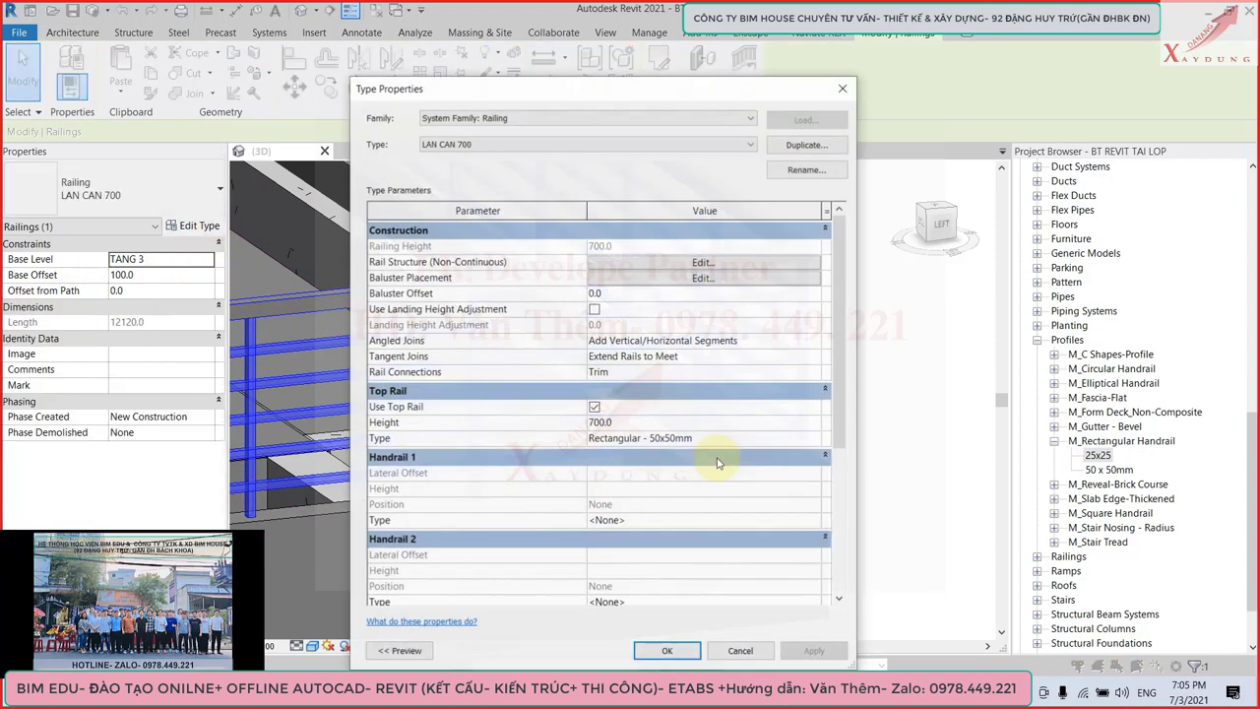
pyautogui.scroll(-5, 709, 463)
pyautogui.scroll(3, 680, 453)
pyautogui.click(611, 388)
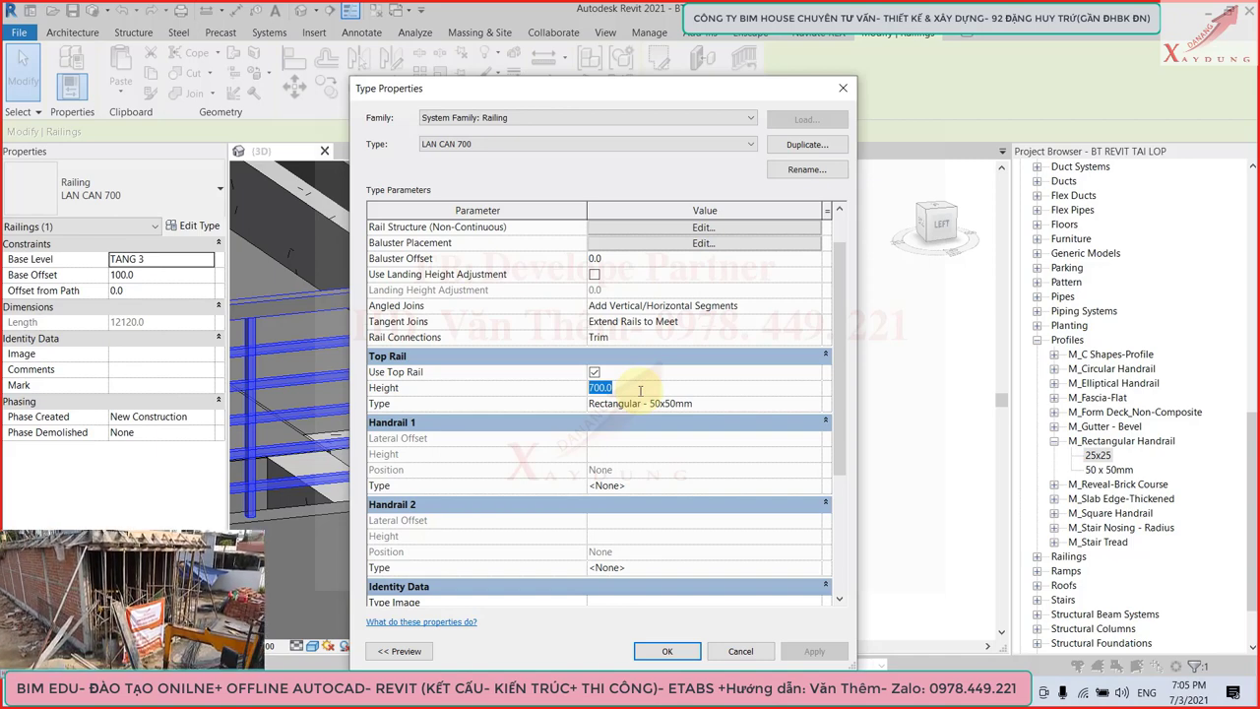
pyautogui.click(624, 385)
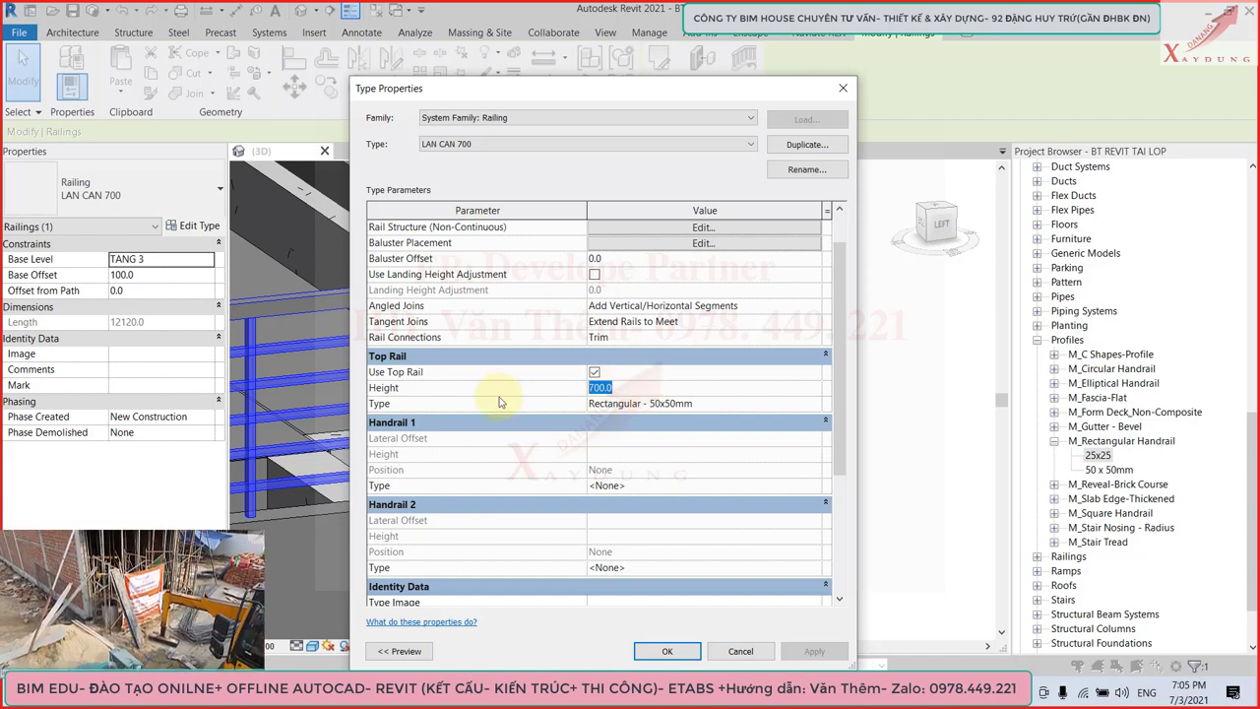
pyautogui.click(661, 651)
# Zoom out to the whole building, then view the latest Skype chat image full-size
pyautogui.press('Escape')
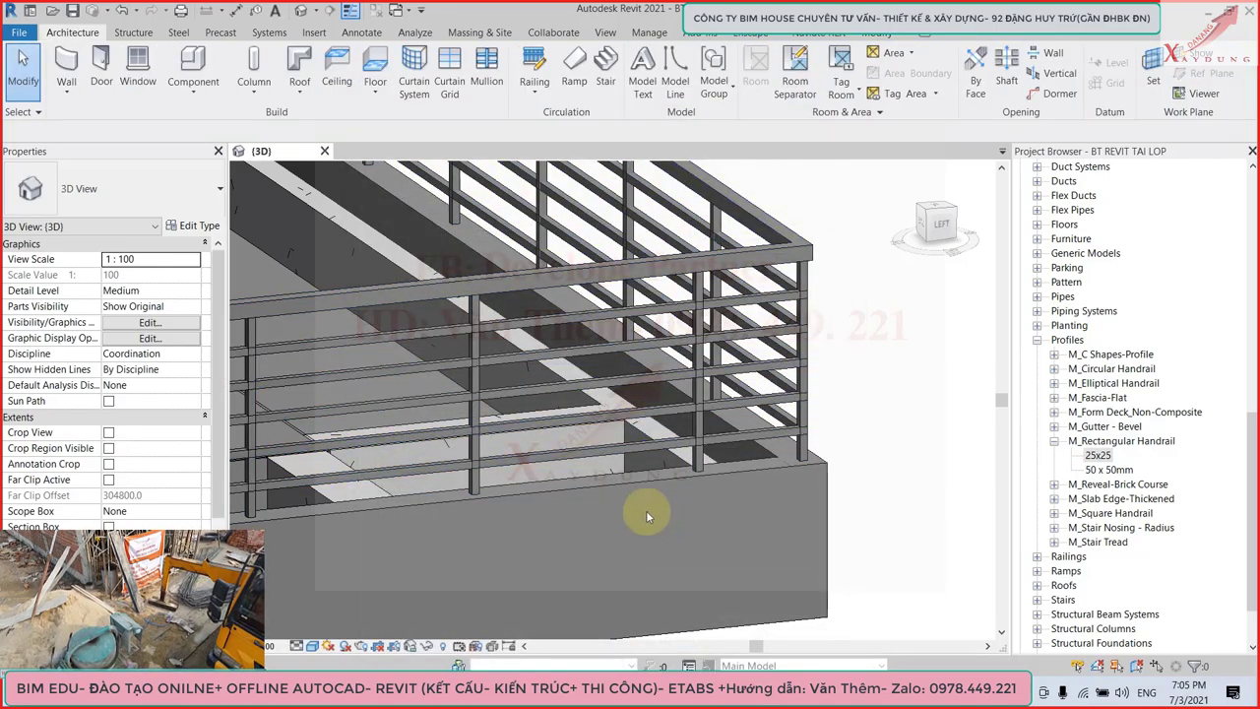
pyautogui.moveTo(646, 510)
pyautogui.keyDown('shift'); pyautogui.mouseDown(button='middle')
pyautogui.moveTo(698, 529)
pyautogui.moveTo(762, 506)
pyautogui.moveTo(747, 609)
pyautogui.moveTo(754, 520)
pyautogui.mouseUp(button='middle'); pyautogui.keyUp('shift')
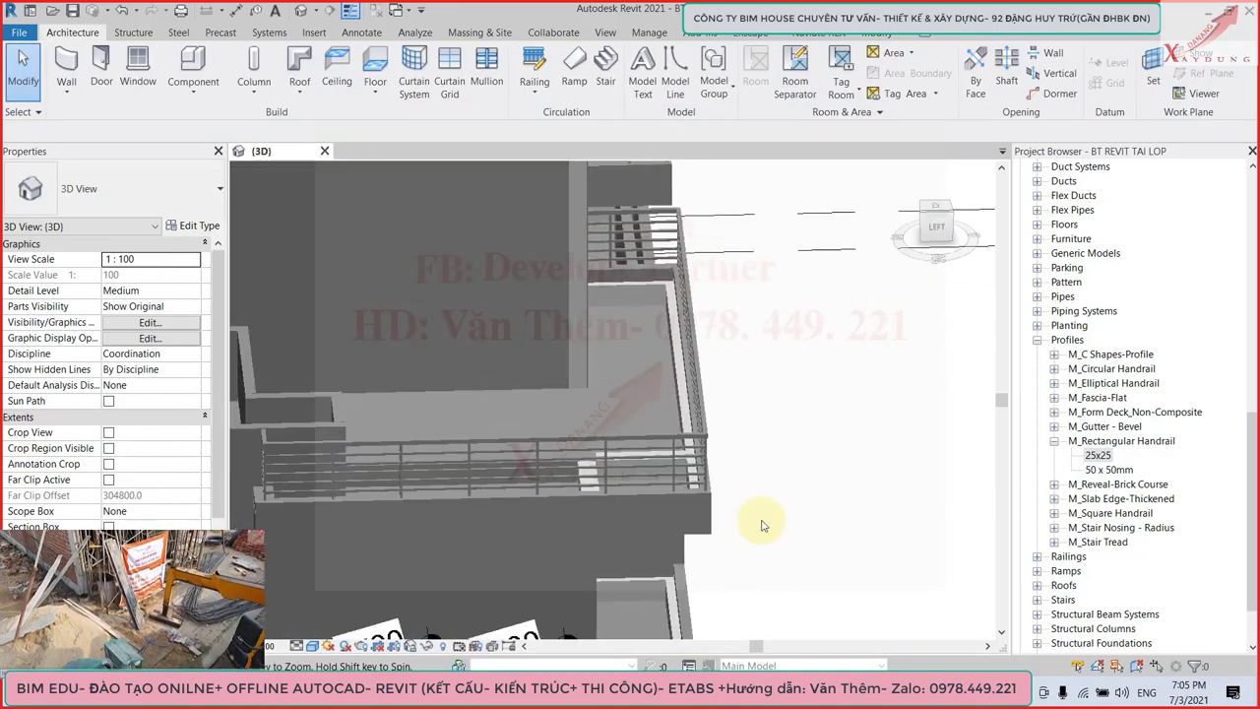
pyautogui.scroll(-3, 675, 555)
pyautogui.moveTo(675, 554)
pyautogui.keyDown('shift'); pyautogui.mouseDown(button='middle')
pyautogui.moveTo(755, 498)
pyautogui.moveTo(780, 579)
pyautogui.moveTo(515, 481)
pyautogui.moveTo(675, 444)
pyautogui.moveTo(581, 504)
pyautogui.moveTo(665, 564)
pyautogui.moveTo(591, 484)
pyautogui.moveTo(596, 512)
pyautogui.moveTo(703, 494)
pyautogui.mouseUp(button='middle'); pyautogui.keyUp('shift')
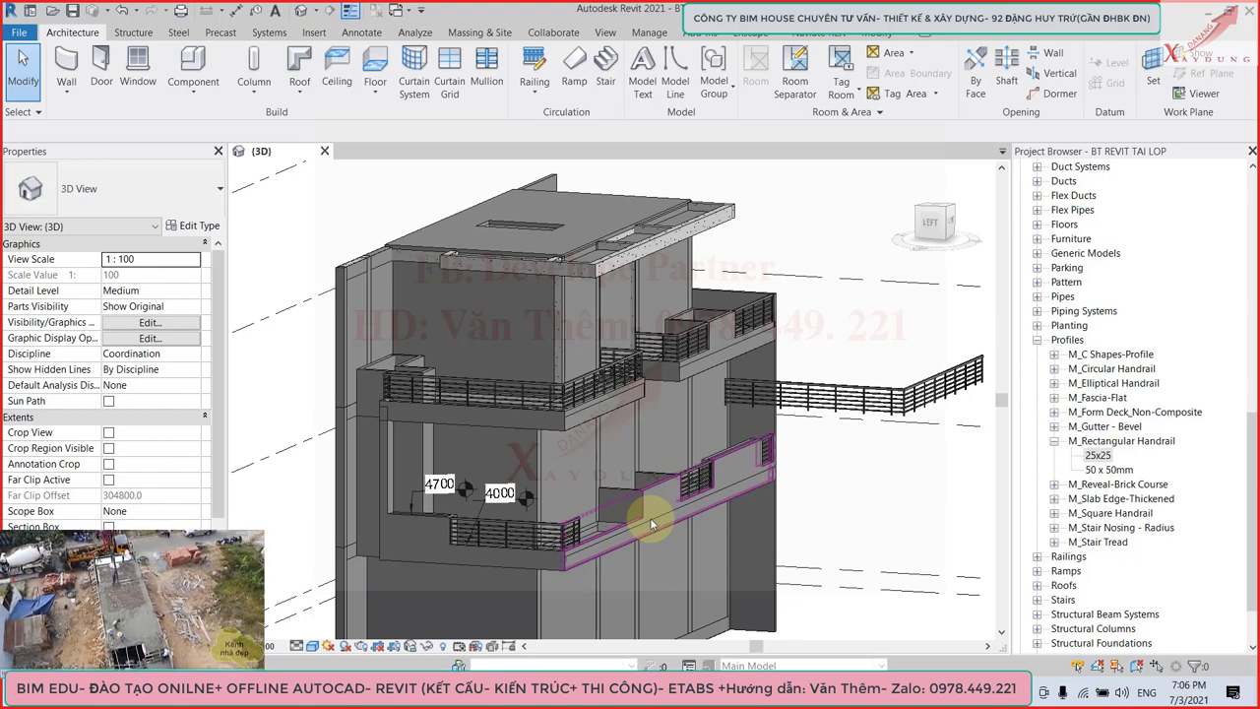
pyautogui.moveTo(373, 577)
pyautogui.click(571, 603)
pyautogui.click(1131, 529)
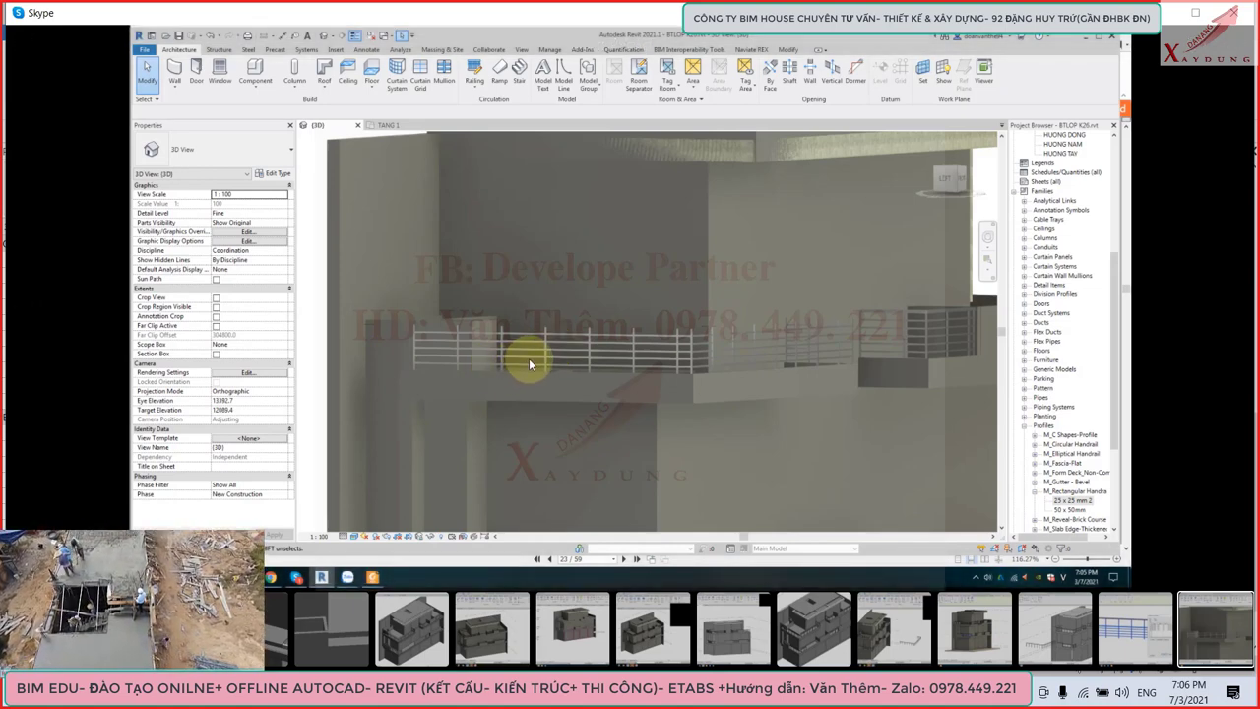
pyautogui.moveTo(538, 343)
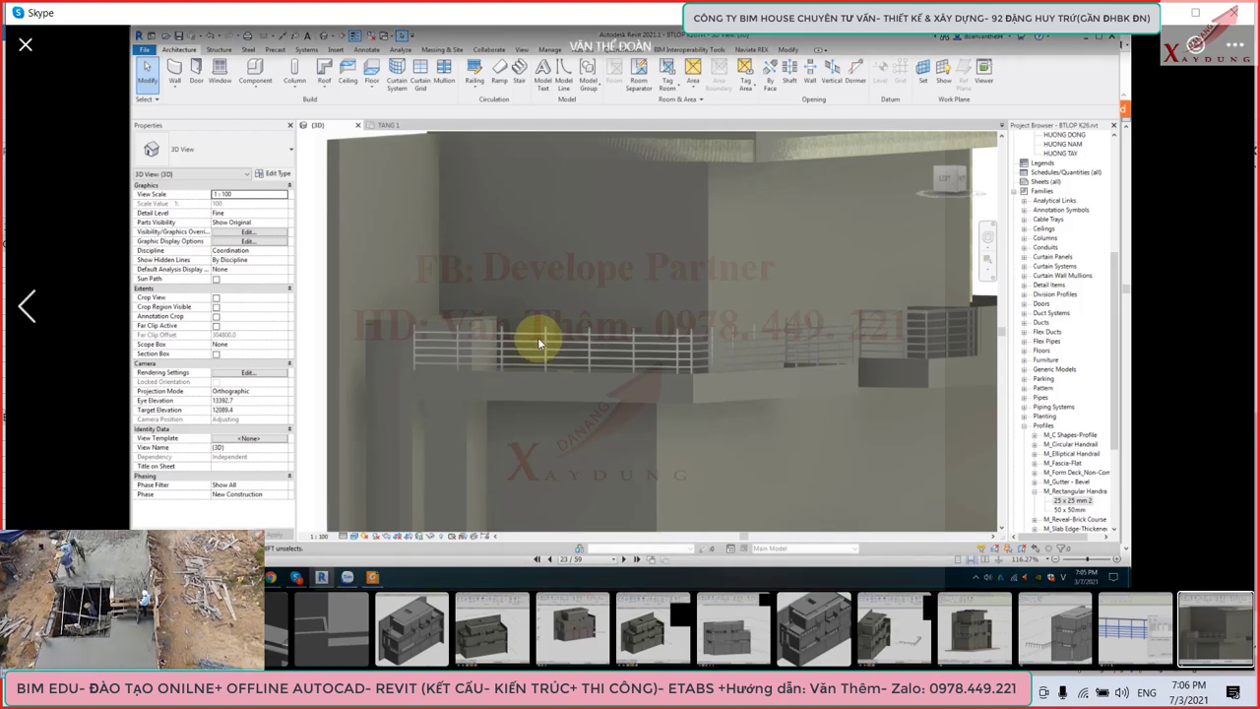
# Review the 7:04 PM railing and 7:05 PM 3D screenshots and a sender's profile card
pyautogui.press('Escape')
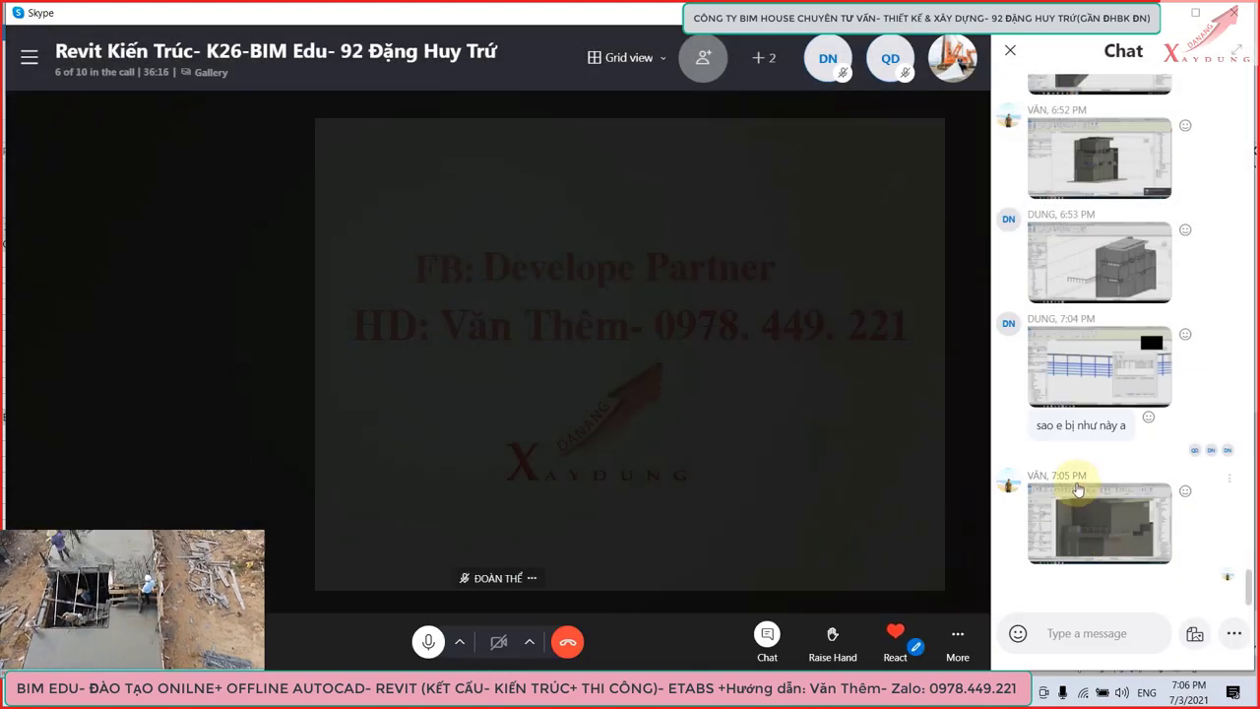
pyautogui.click(1082, 379)
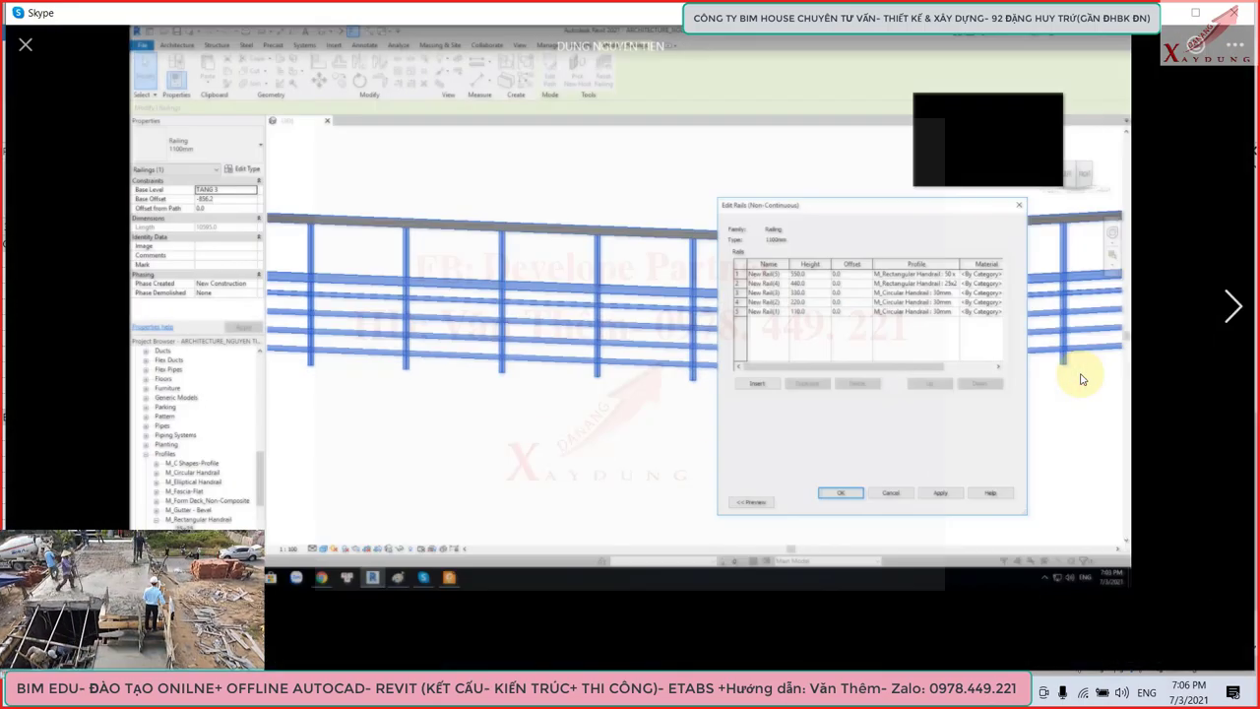
pyautogui.press('Escape')
pyautogui.click(1082, 542)
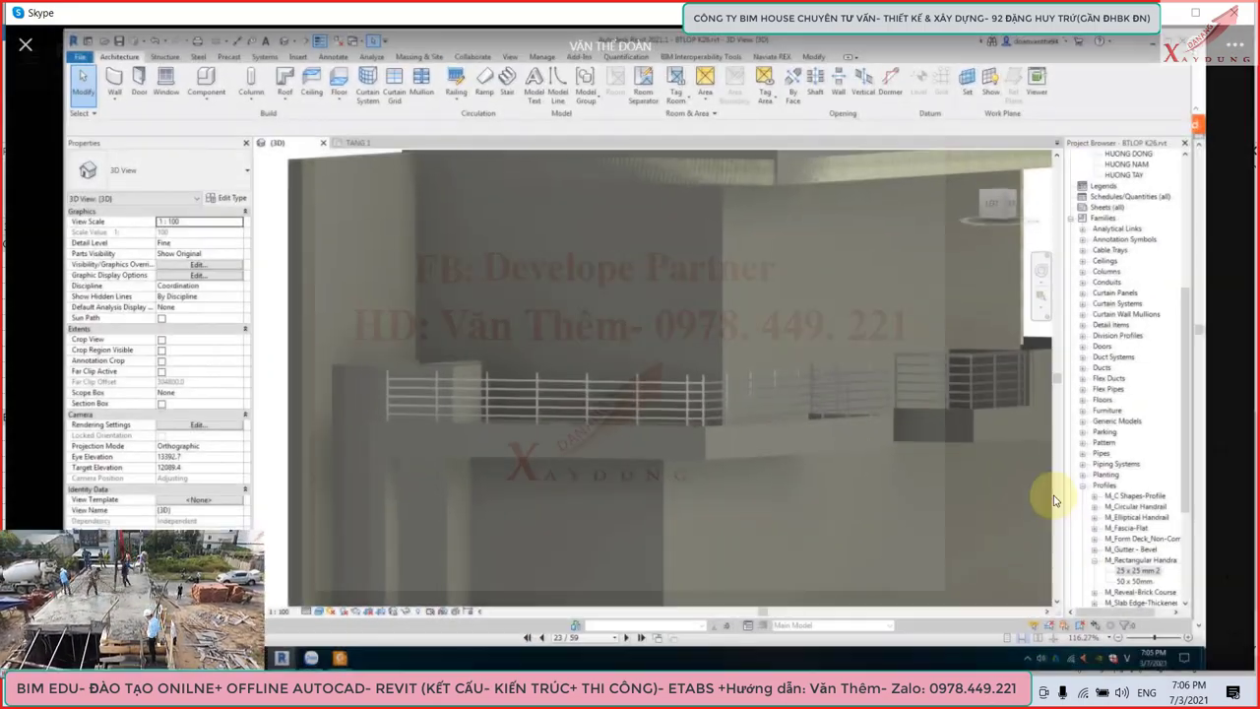
pyautogui.press('Escape')
pyautogui.click(1008, 487)
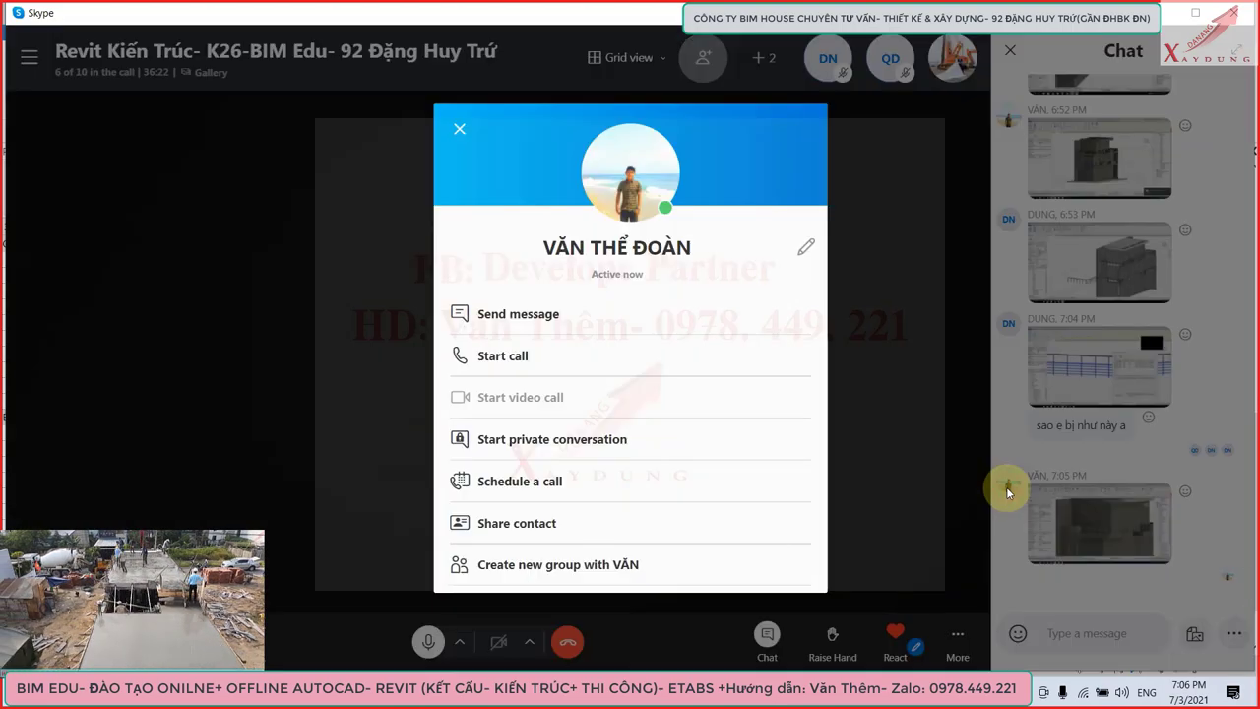
pyautogui.press('Escape')
pyautogui.click(1113, 522)
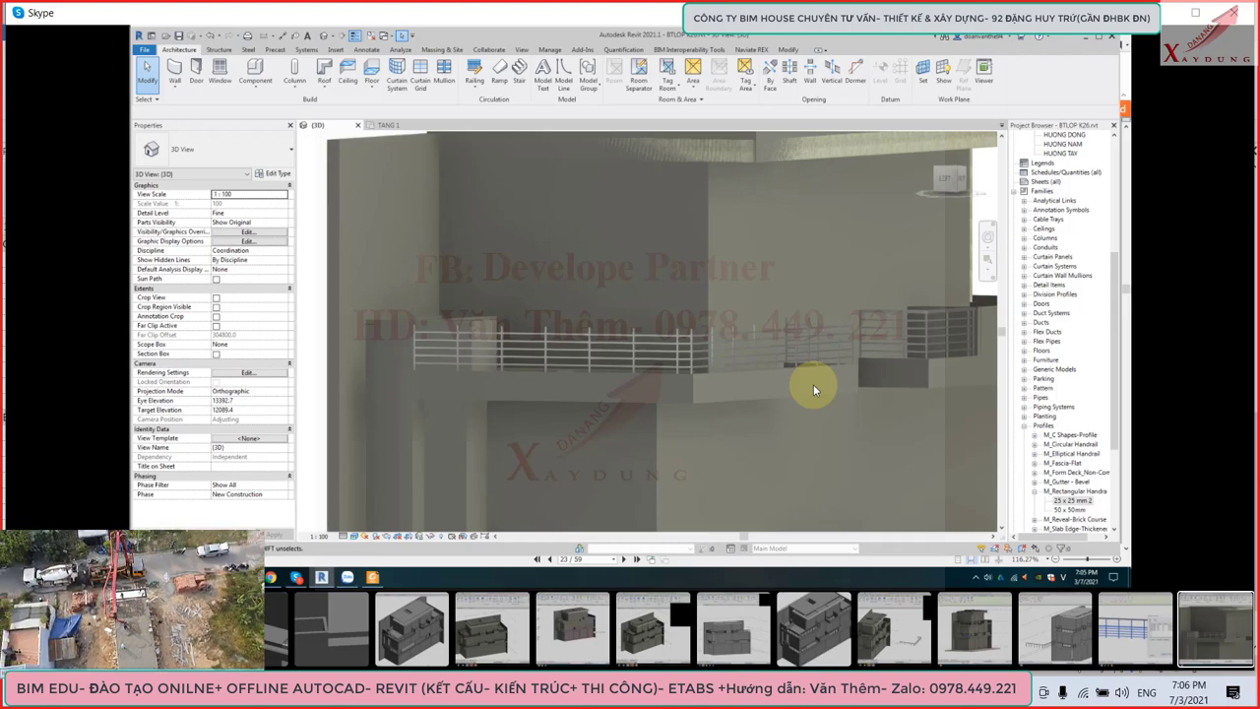
pyautogui.press('Escape')
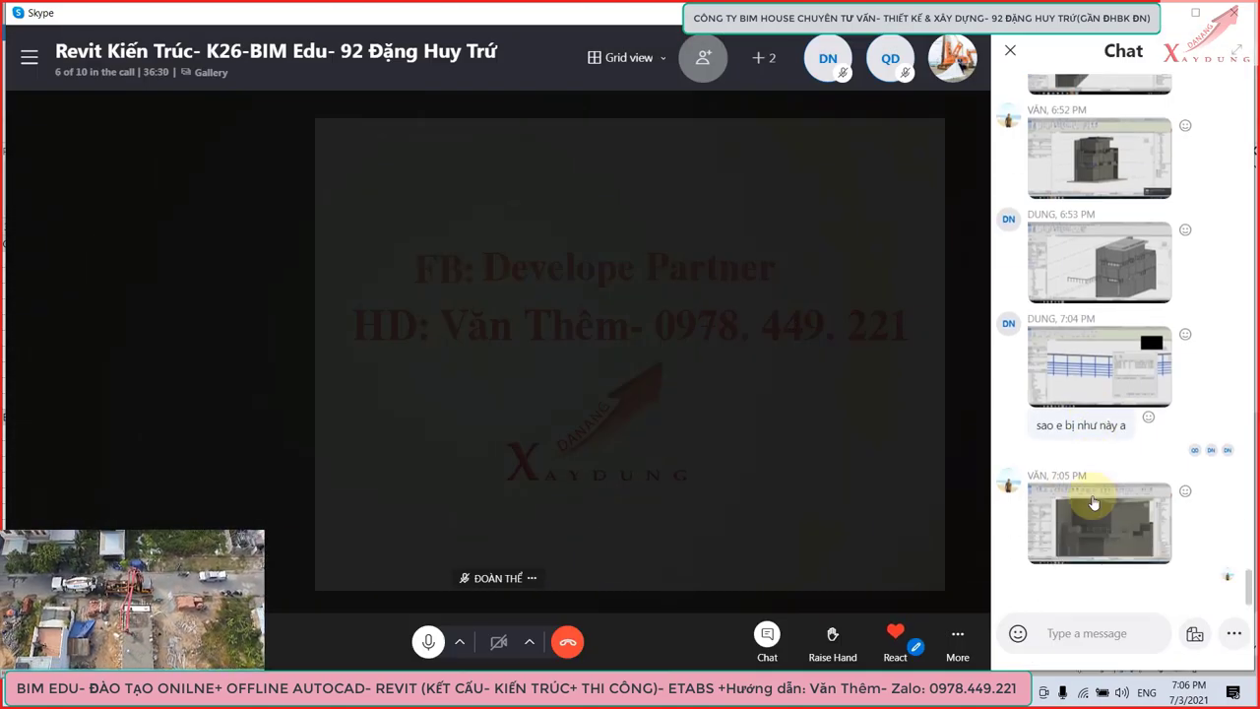
pyautogui.click(1087, 370)
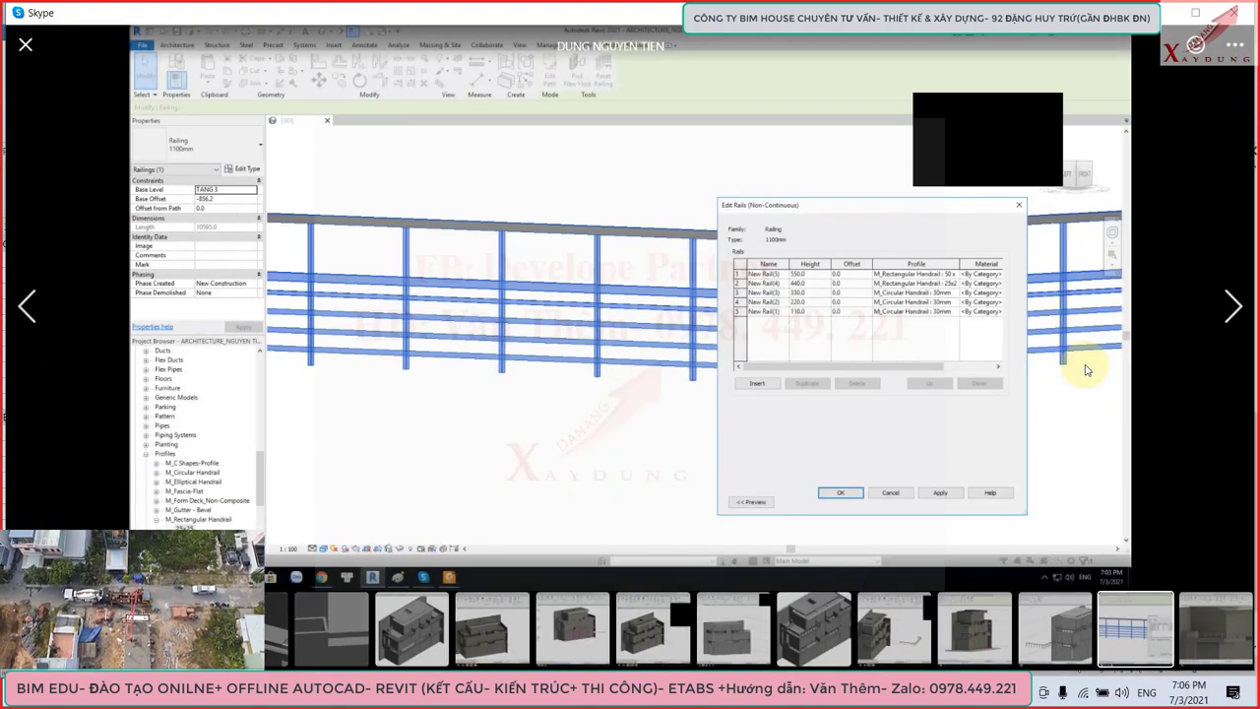
pyautogui.press('Escape')
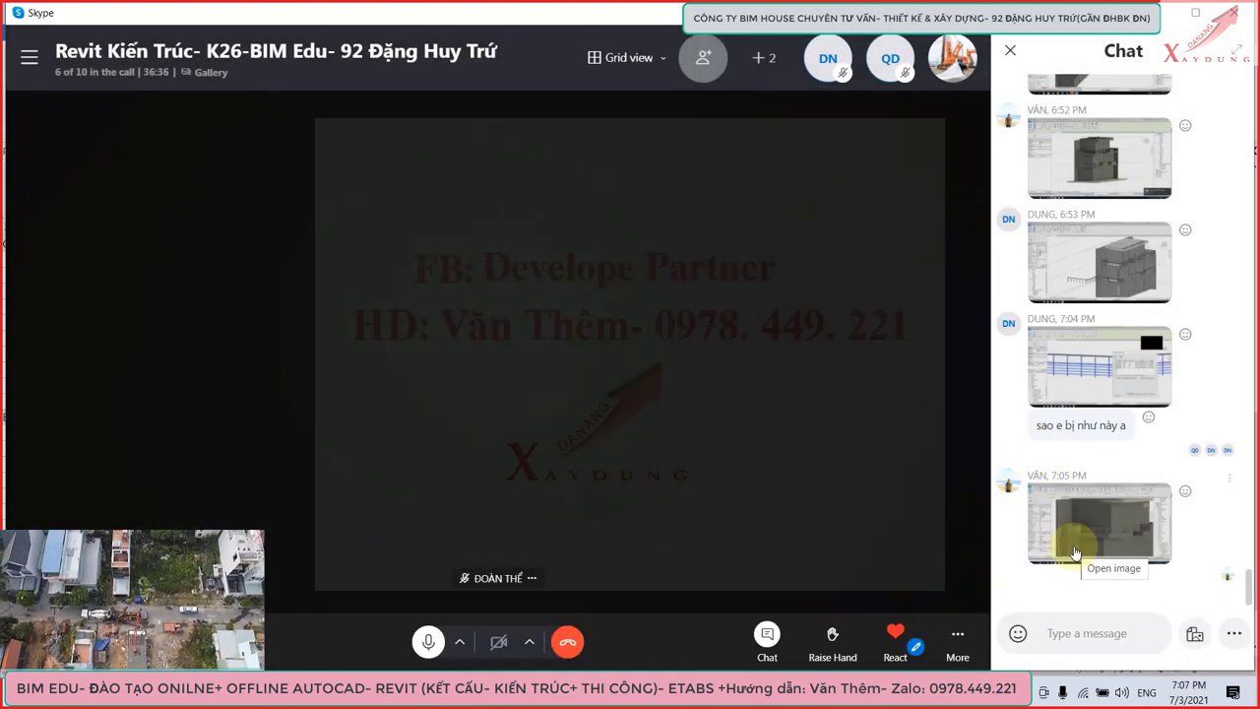
# Review the 6:52 PM building and 7:07 PM Edit Rails screenshots, then a profile card
pyautogui.scroll(1, 1073, 551)
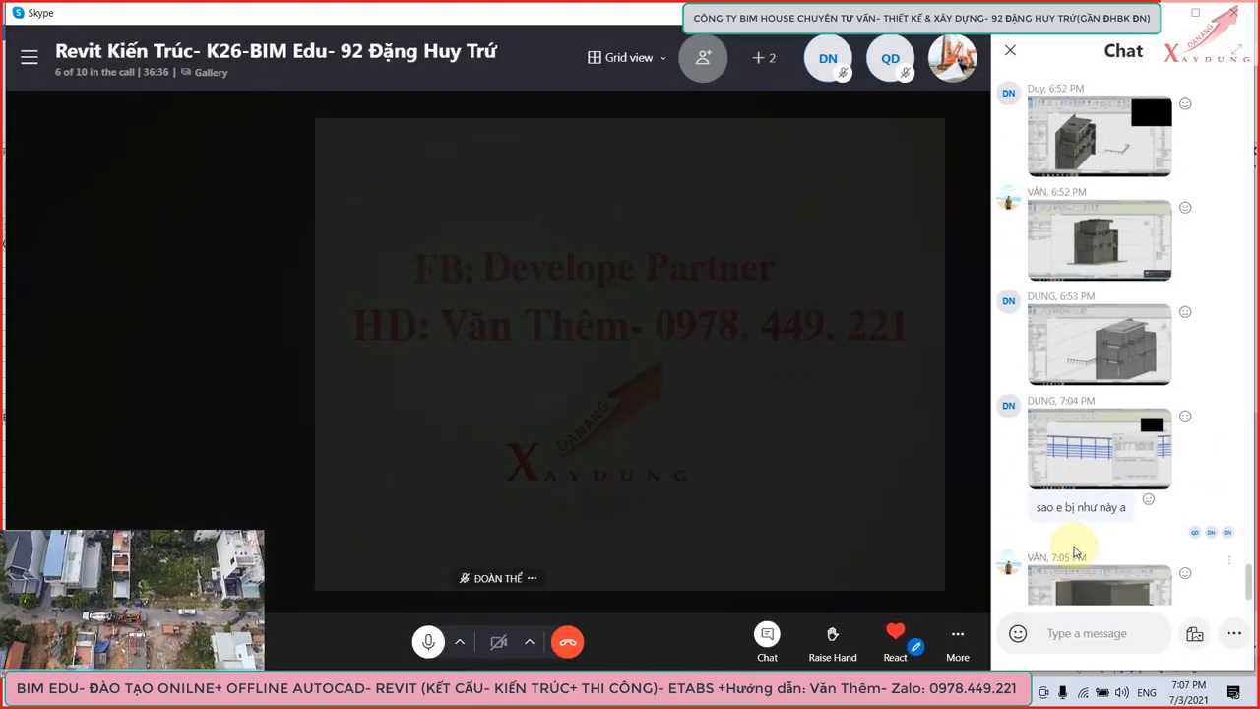
pyautogui.click(1105, 275)
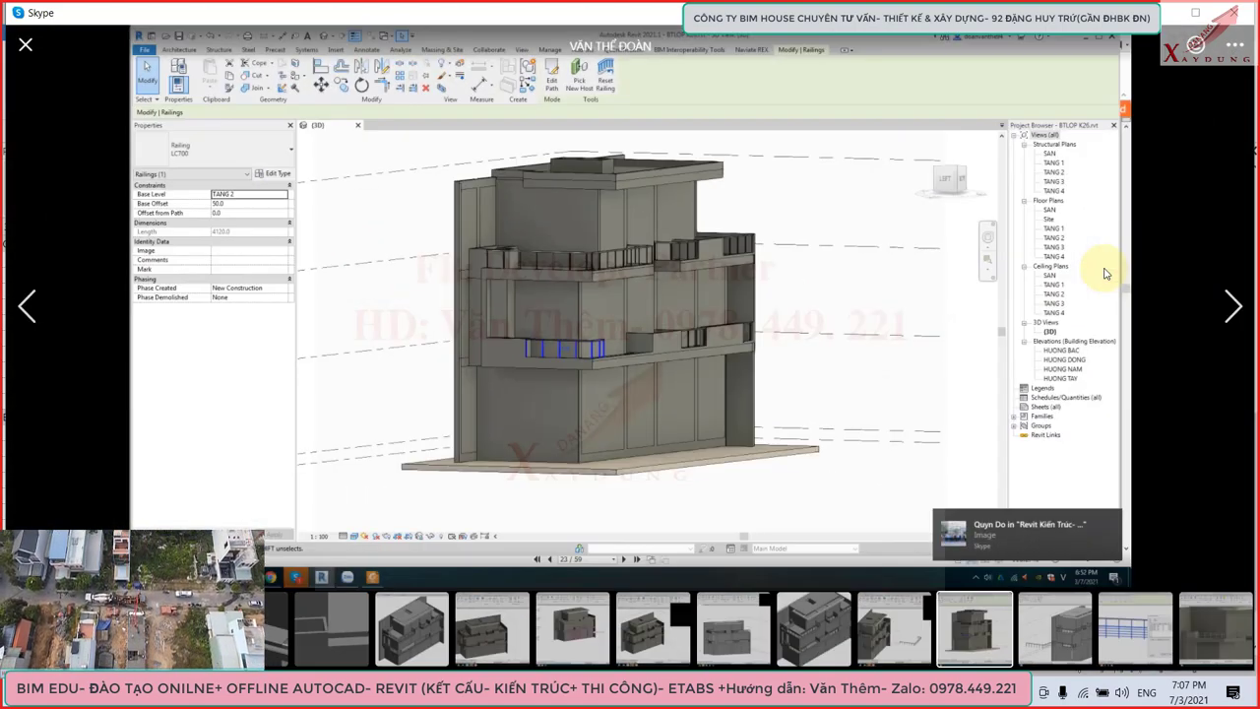
pyautogui.press('Escape')
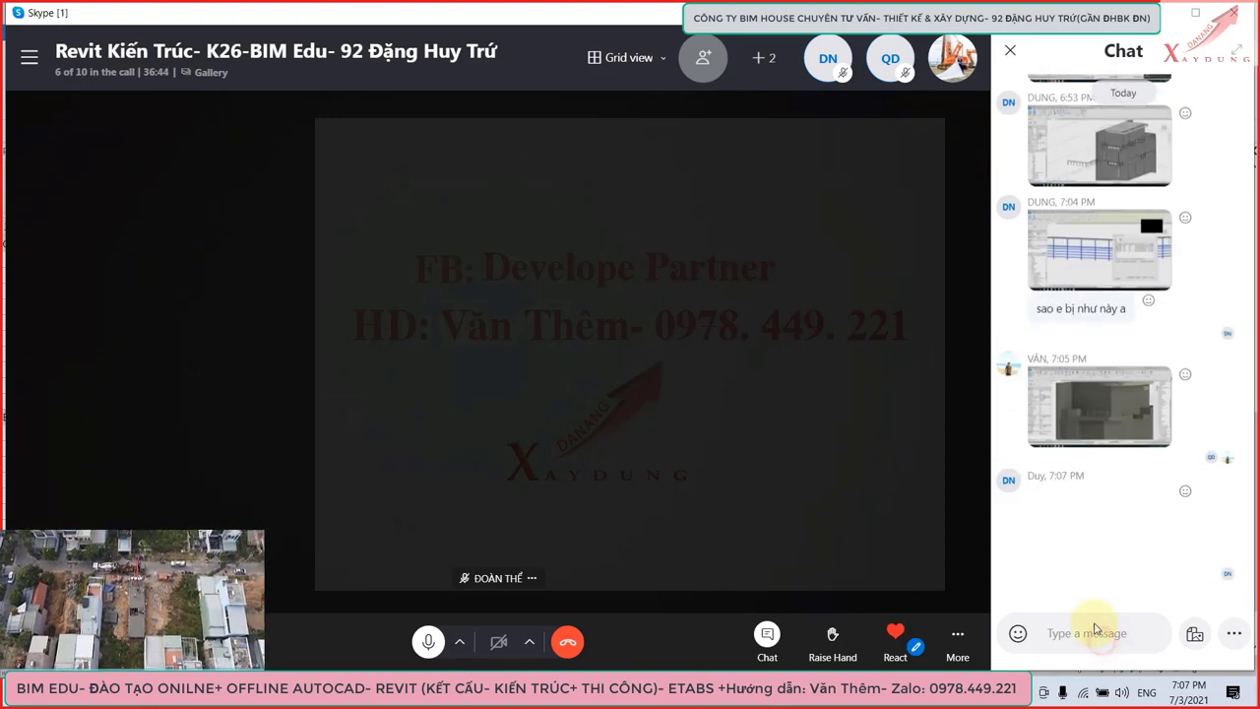
pyautogui.click(1088, 532)
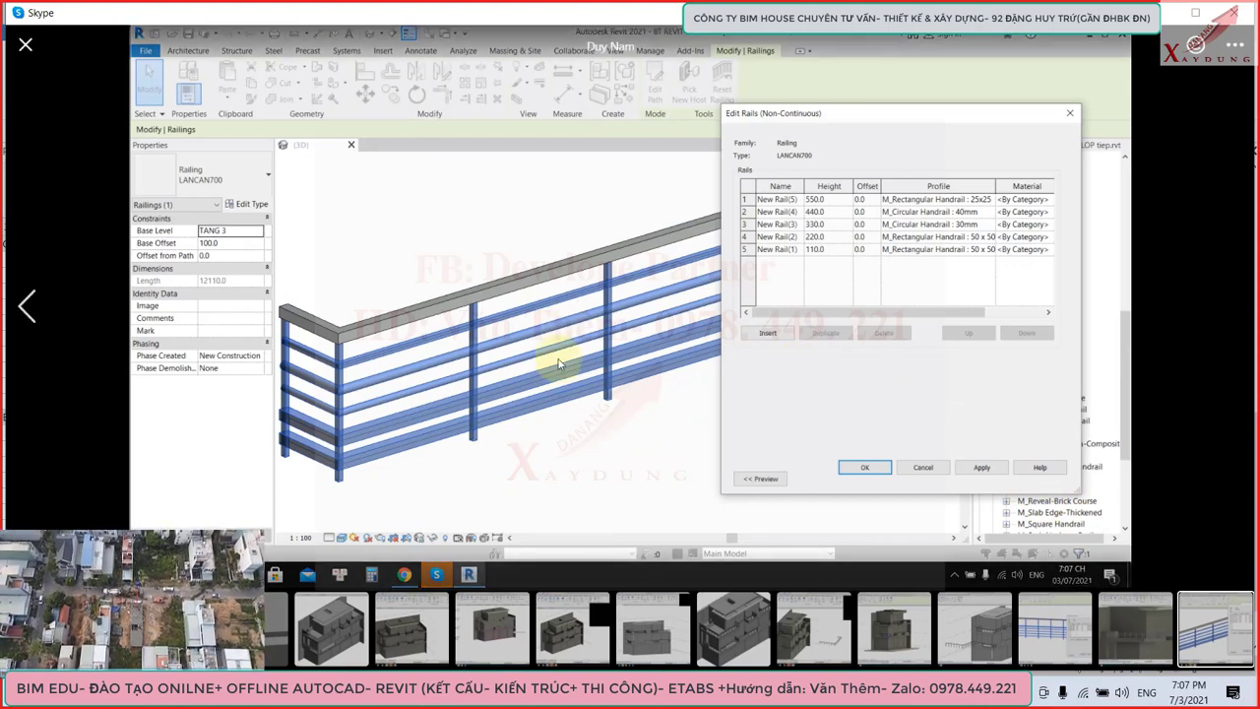
pyautogui.press('Escape')
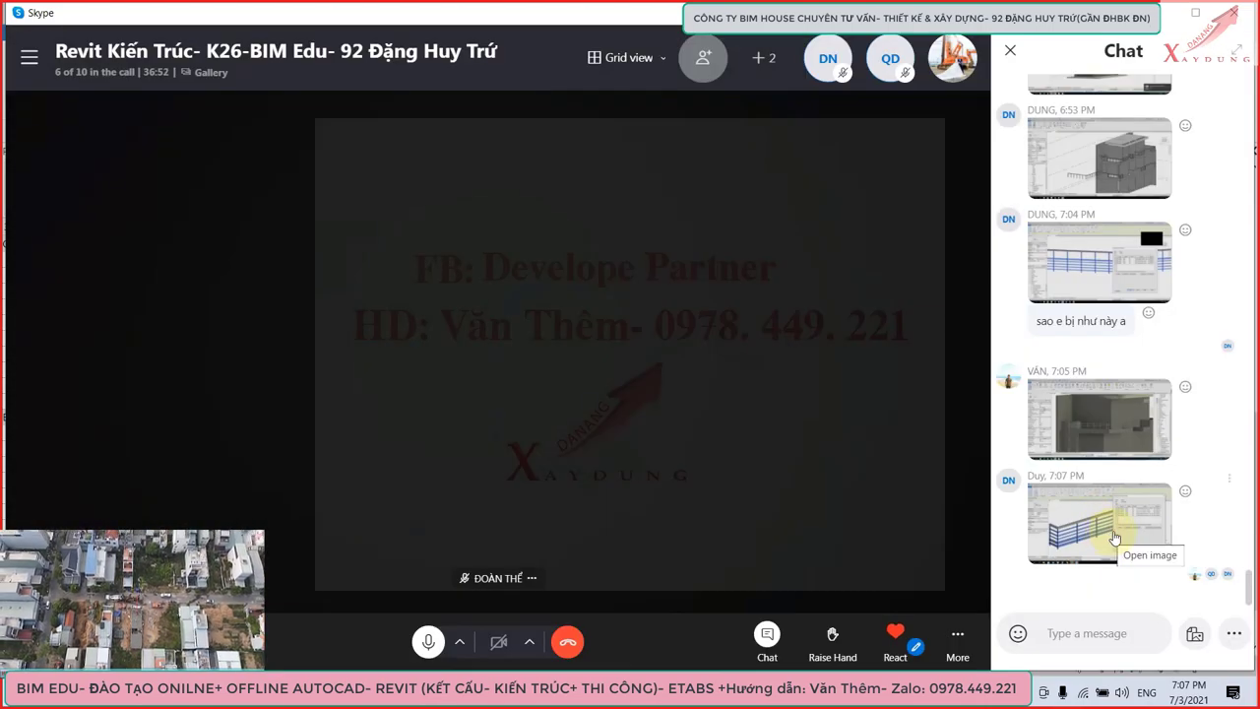
pyautogui.click(1110, 540)
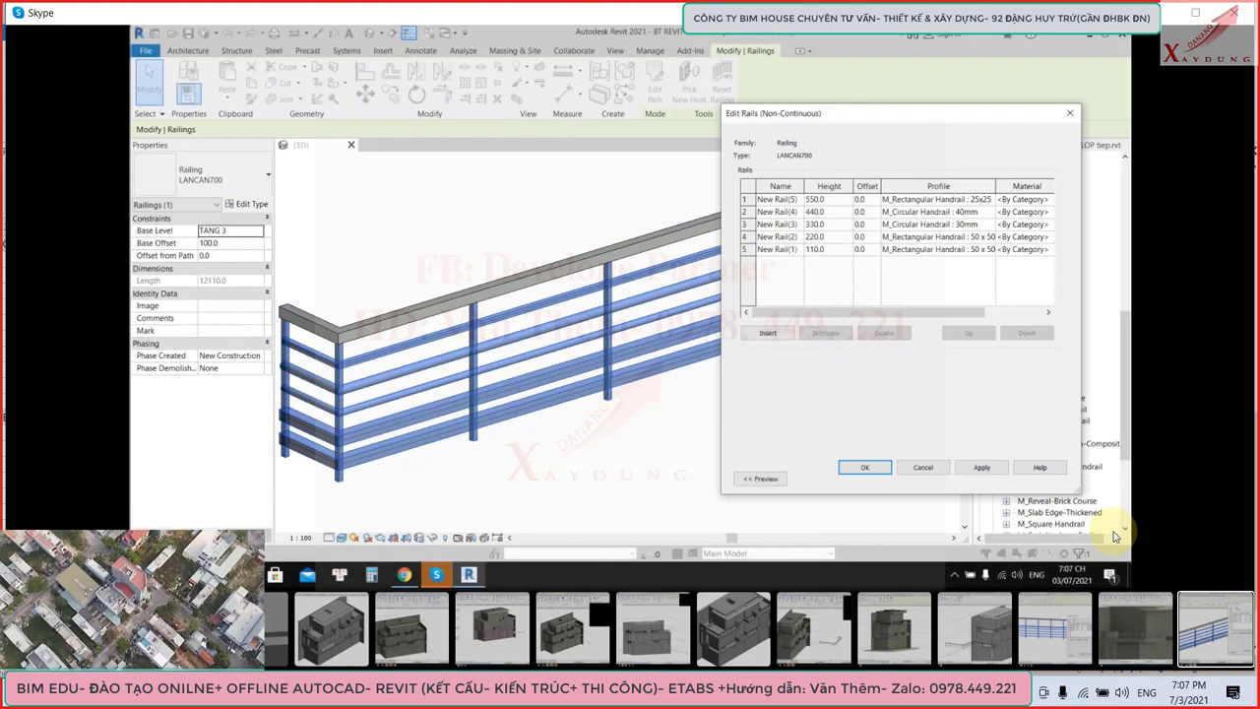
pyautogui.press('Escape')
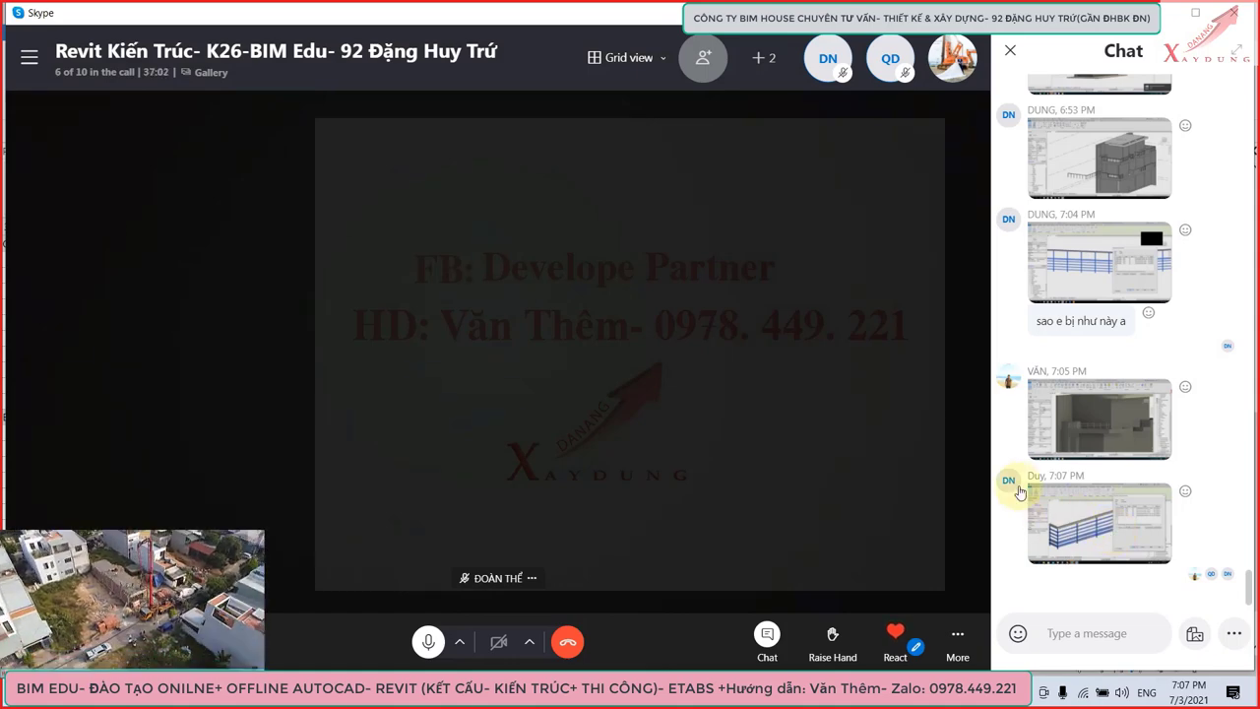
pyautogui.click(1009, 480)
pyautogui.click(1078, 532)
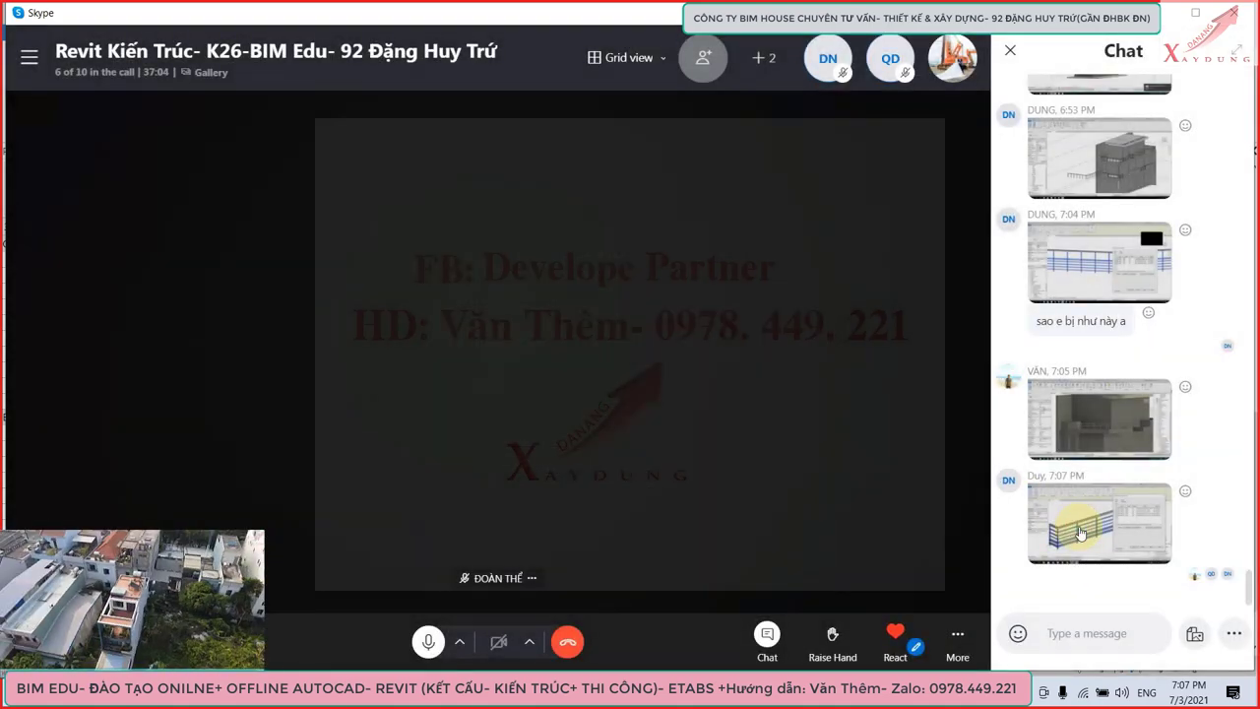
# View the 7:07 PM railing screenshot, select the shared access code, then raise UltraViewer
pyautogui.click(1079, 531)
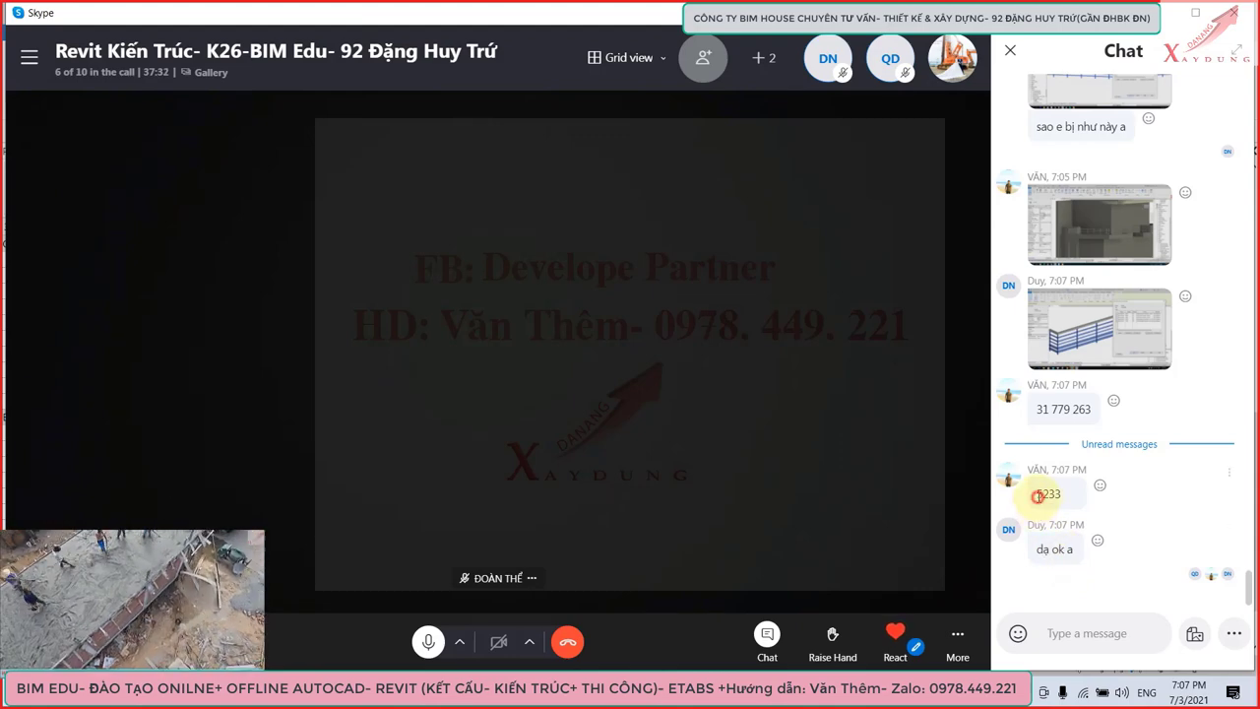
pyautogui.moveTo(1038, 496)
pyautogui.mouseDown()
pyautogui.moveTo(1043, 443)
pyautogui.moveTo(1091, 408)
pyautogui.mouseUp()
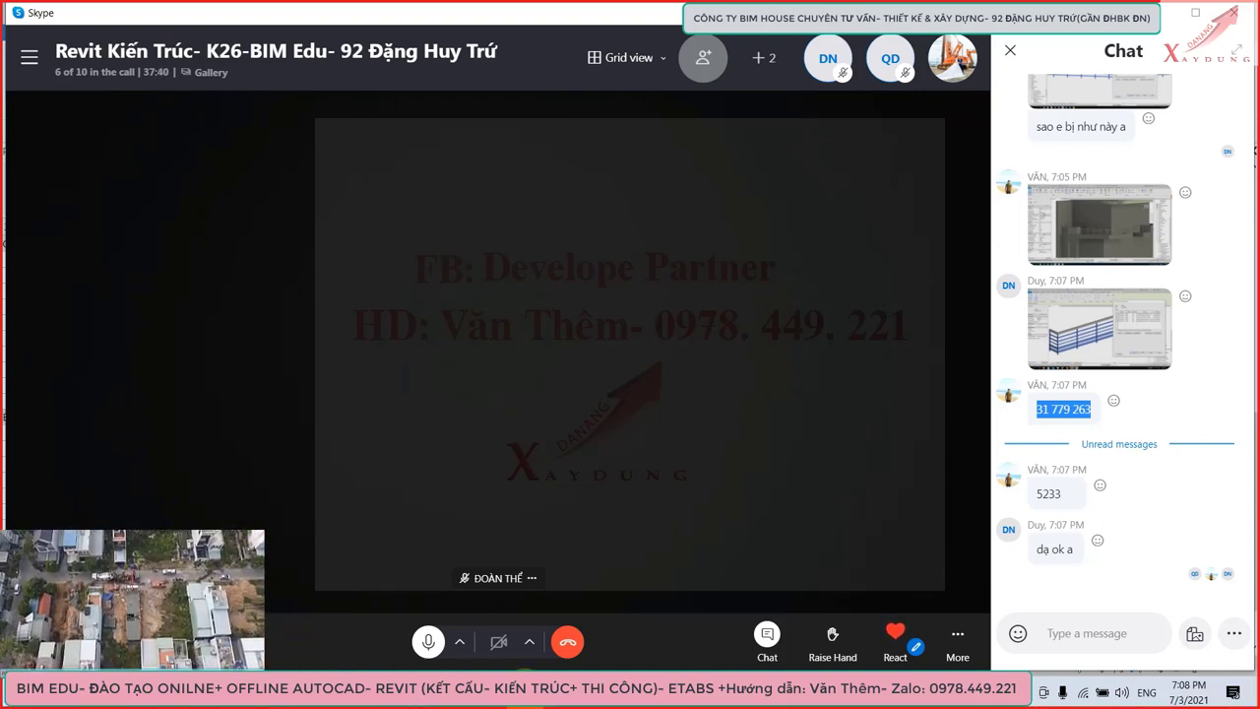
pyautogui.click(545, 706)
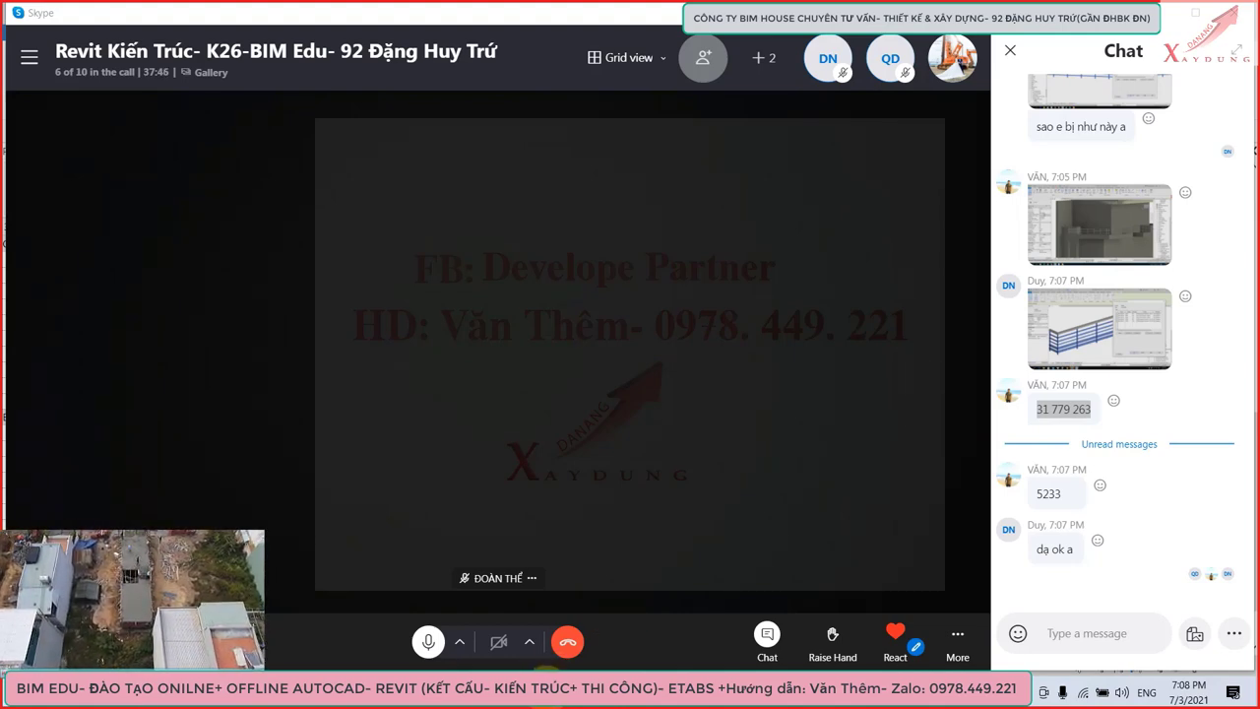
pyautogui.click(545, 689)
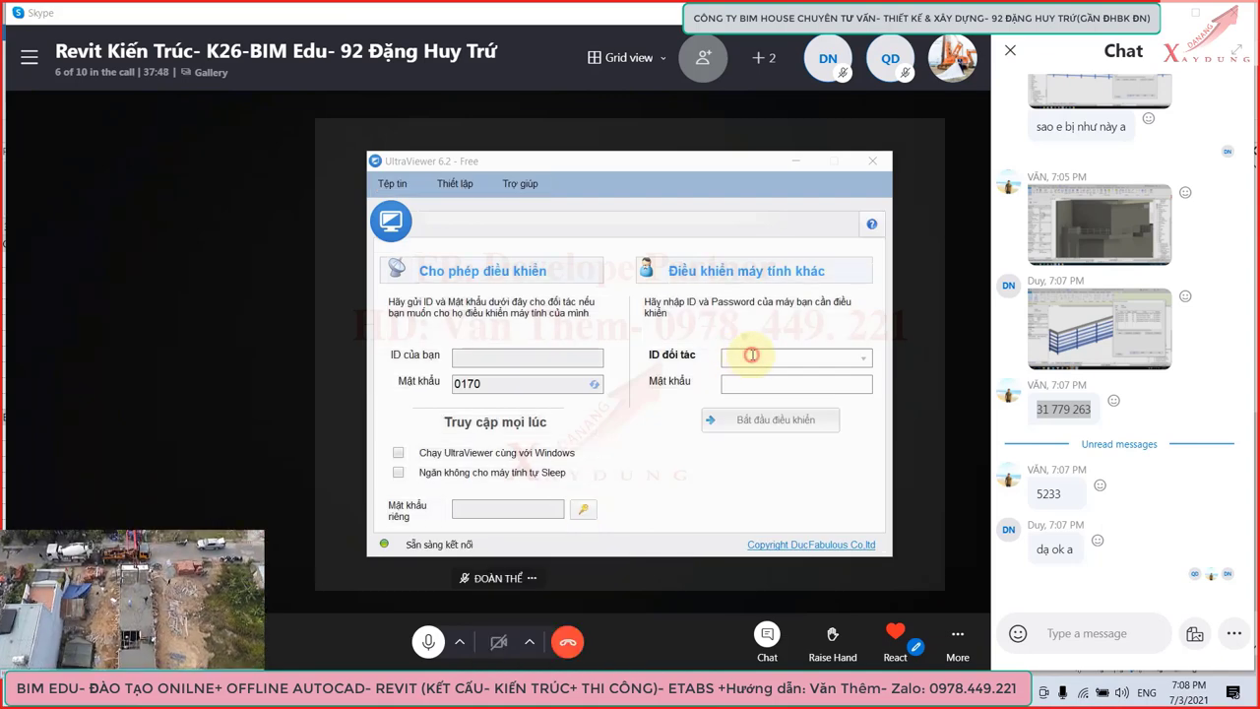
# Paste the partner's ID into the ID đối tác field
pyautogui.click(752, 355)
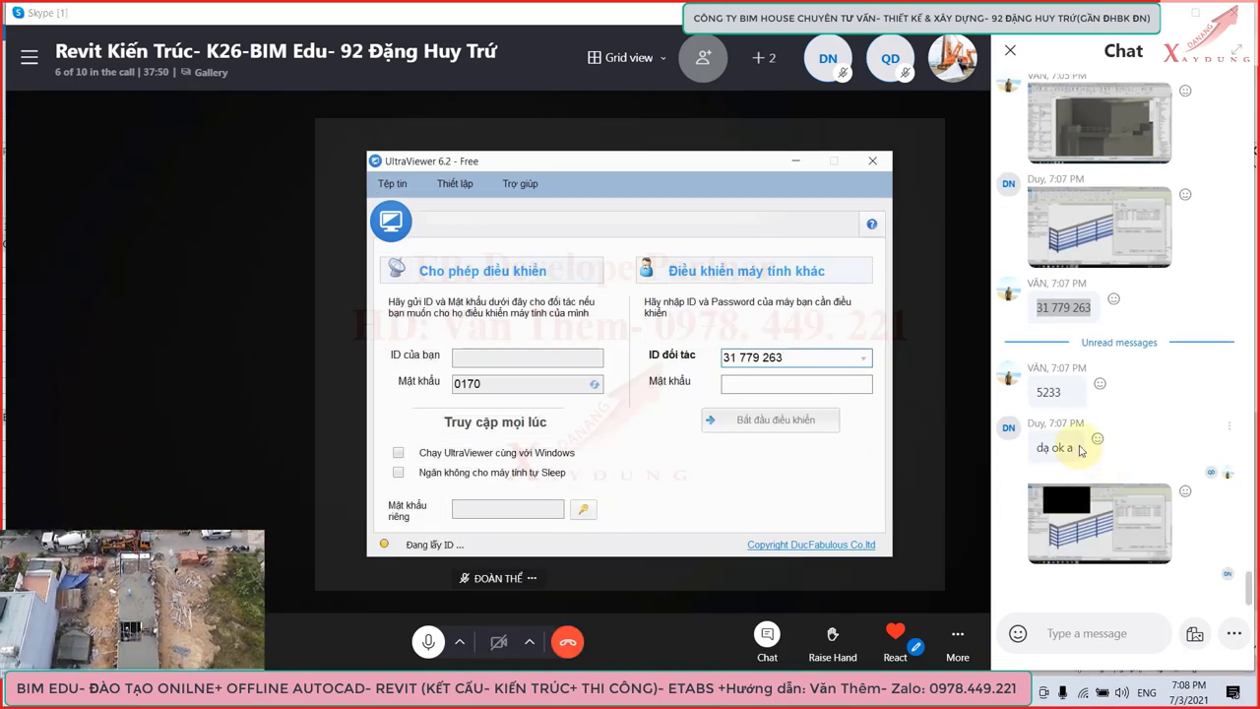
pyautogui.click(1070, 536)
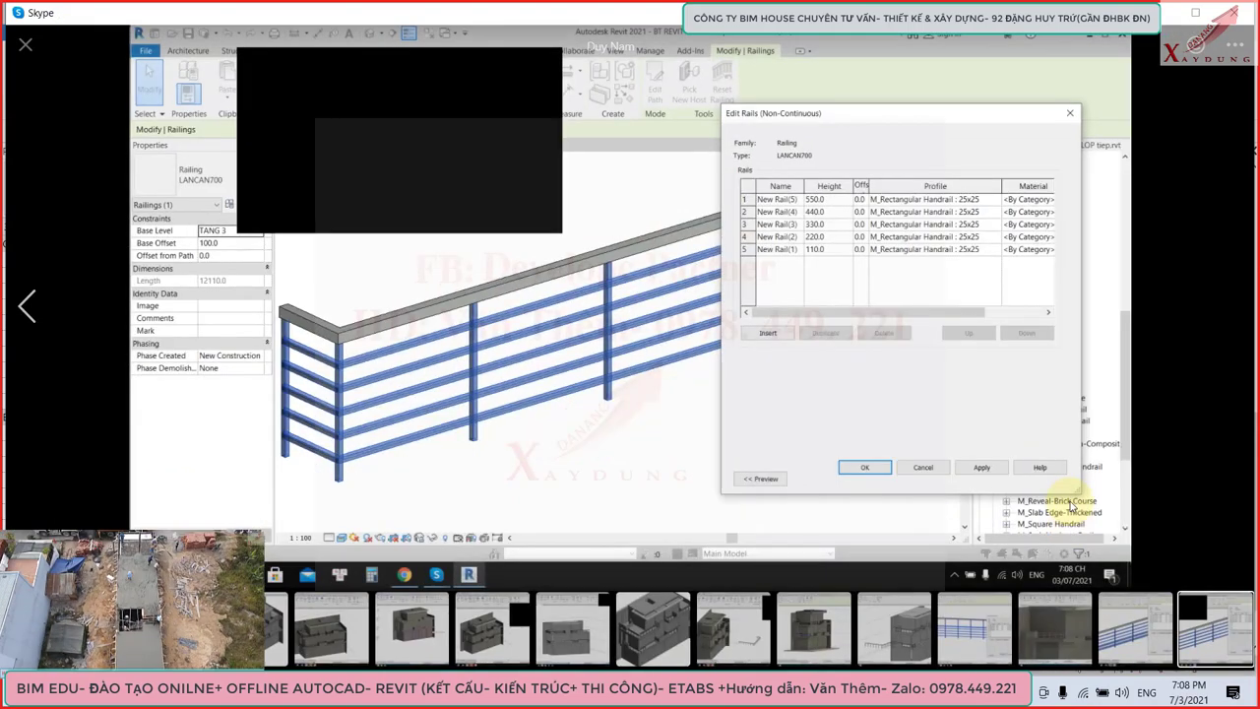
pyautogui.press('Escape')
# Enter the chat-shared password in Mật khẩu and start controlling the partner's computer
pyautogui.moveTo(1067, 392); pyautogui.dragTo(1040, 392)
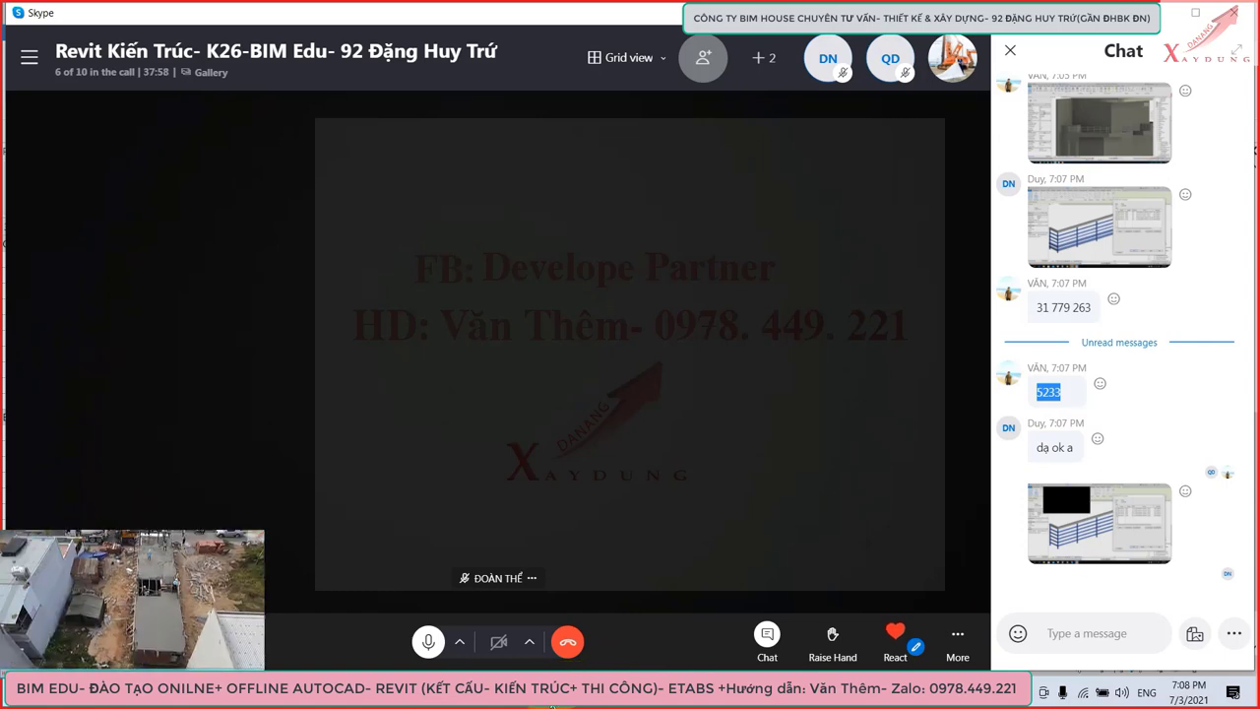
pyautogui.click(547, 600)
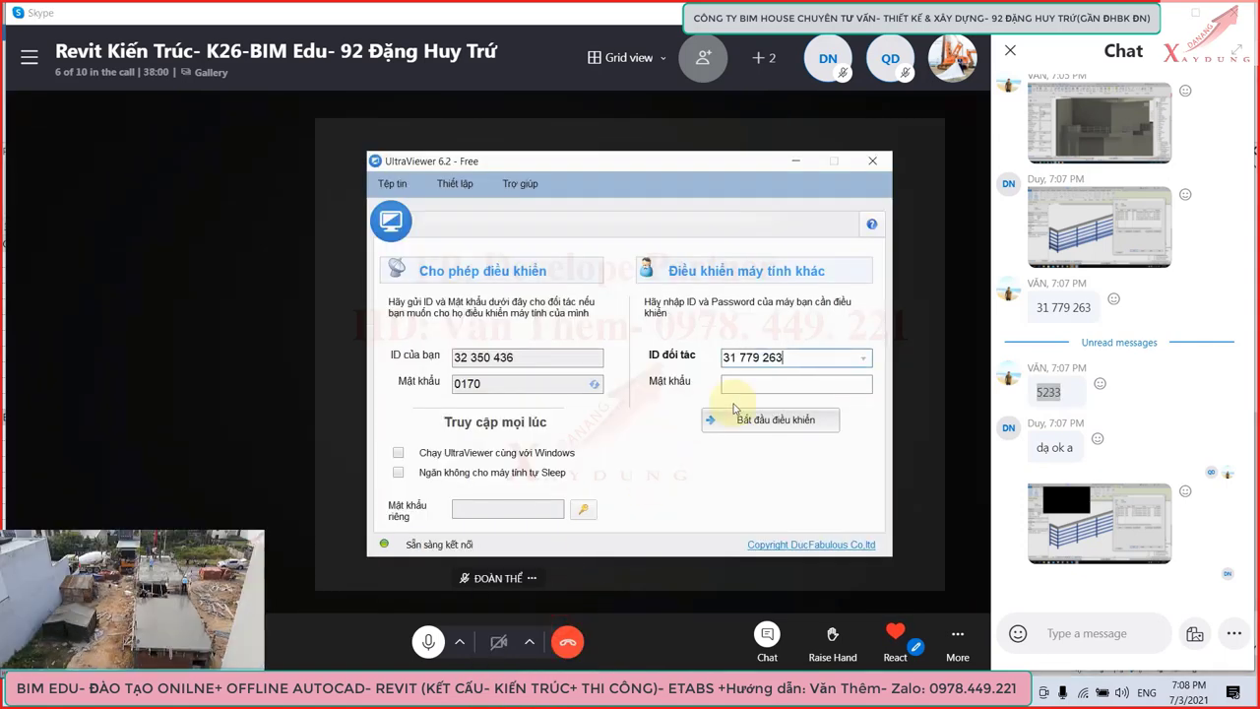
pyautogui.click(773, 385)
pyautogui.click(779, 430)
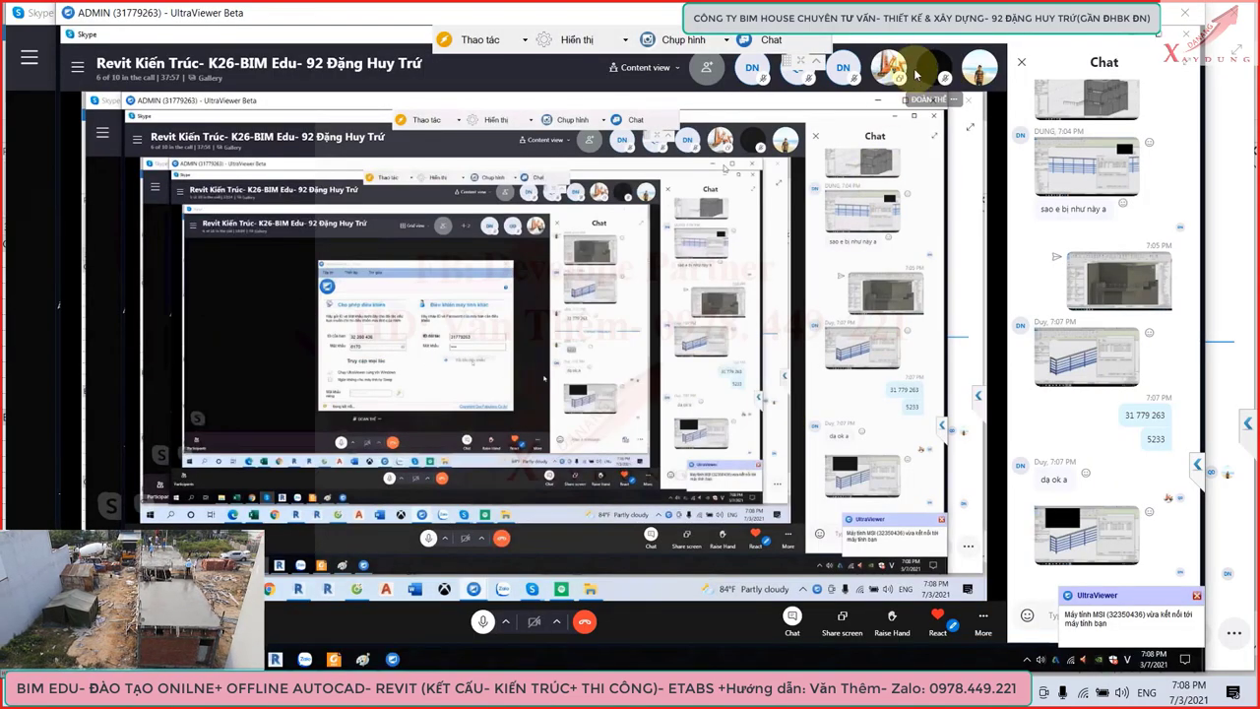
# Bring up the partner's Revit model and set its visual style to Consistent Colors
pyautogui.click(1132, 37)
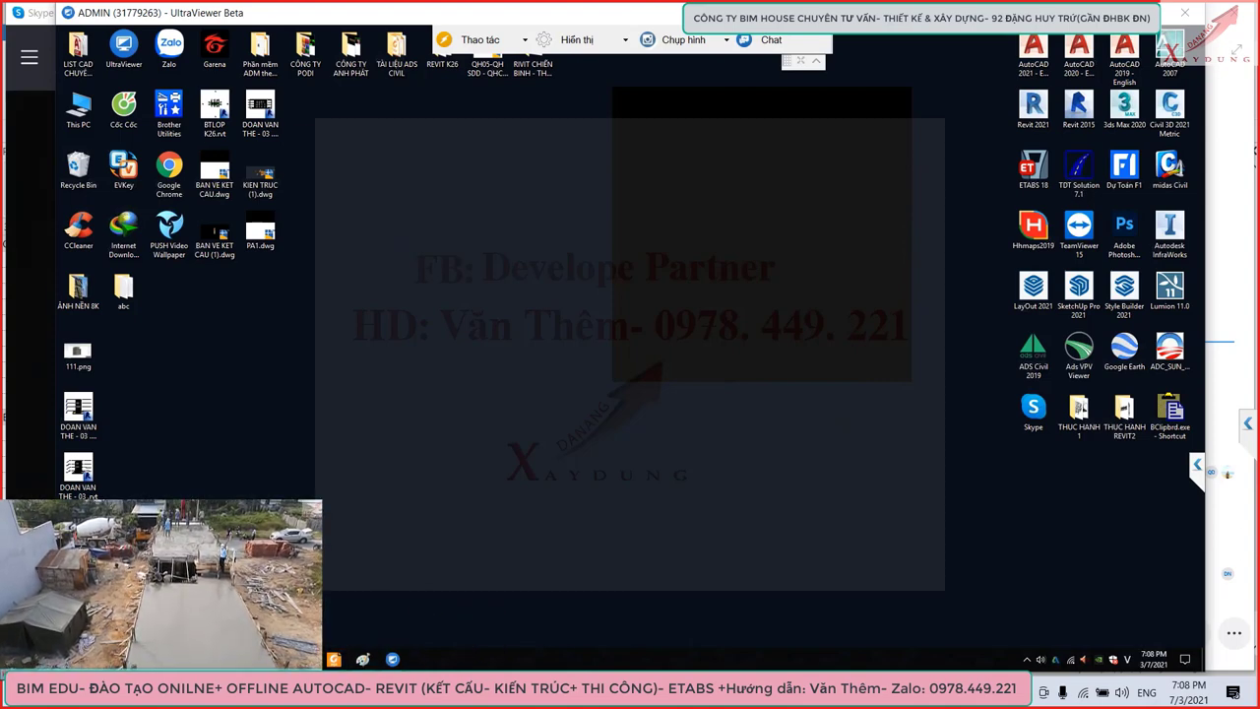
pyautogui.moveTo(392, 659)
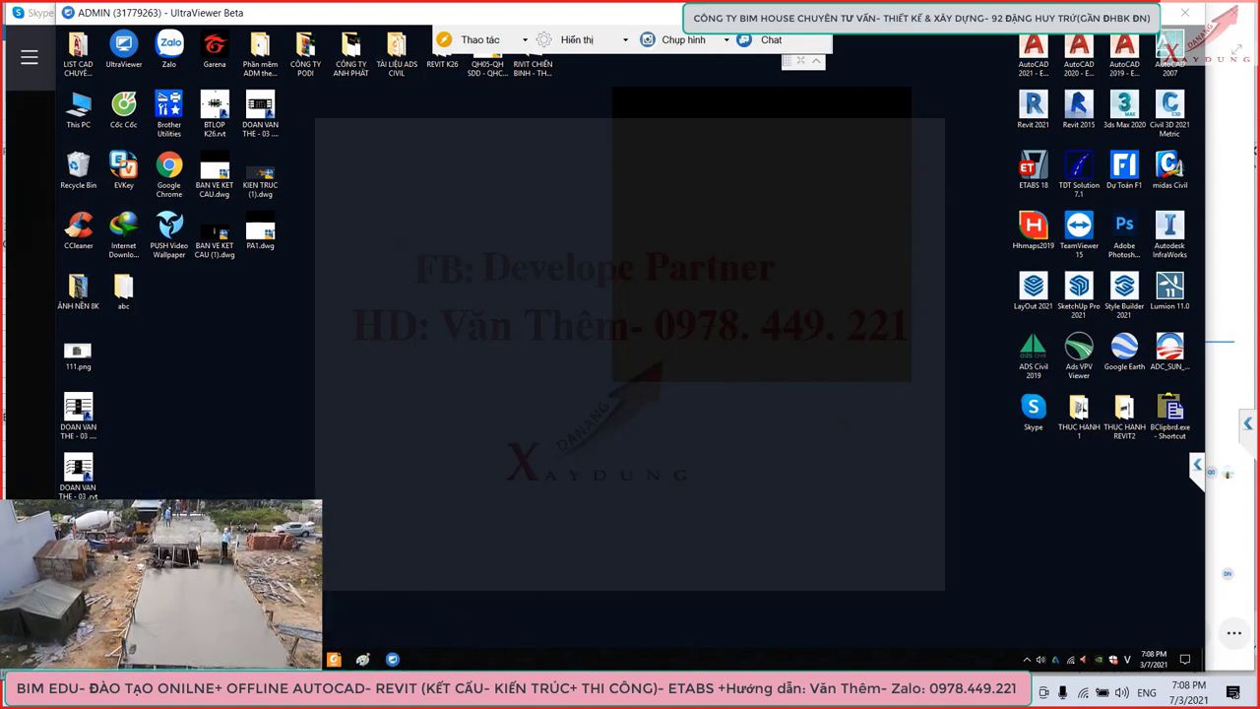
pyautogui.click(285, 591)
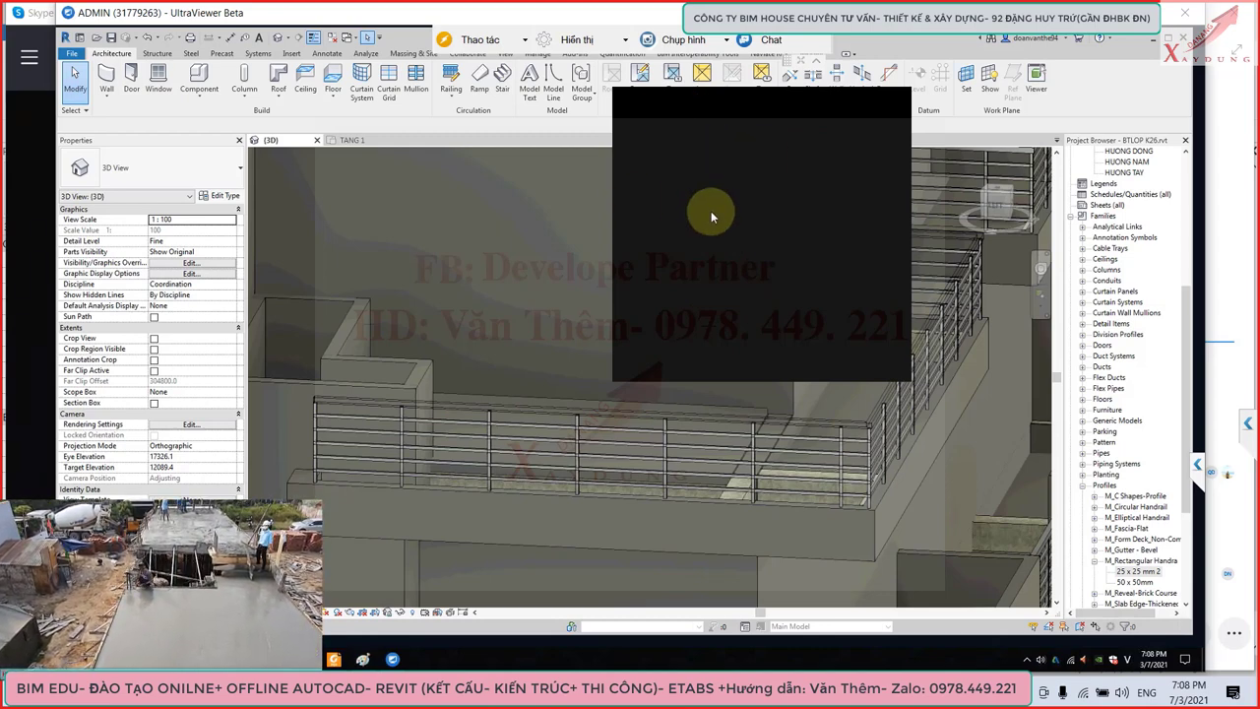
pyautogui.scroll(-2, 799, 523)
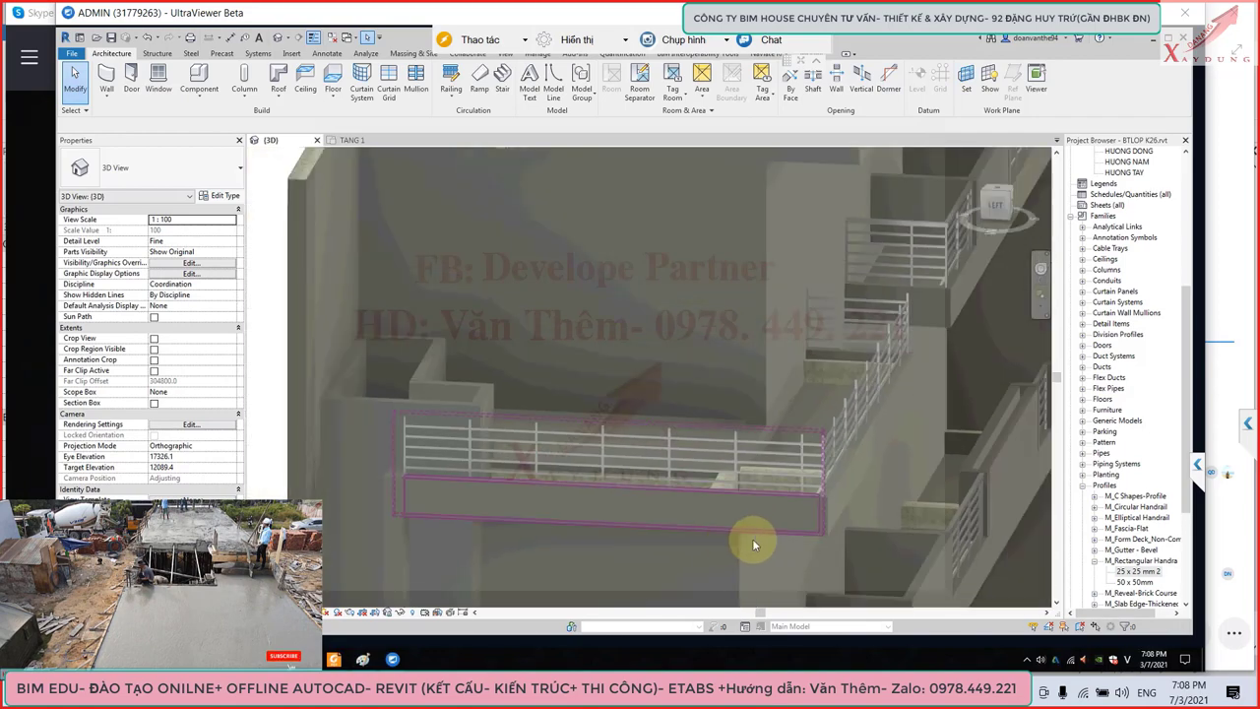
pyautogui.click(350, 612)
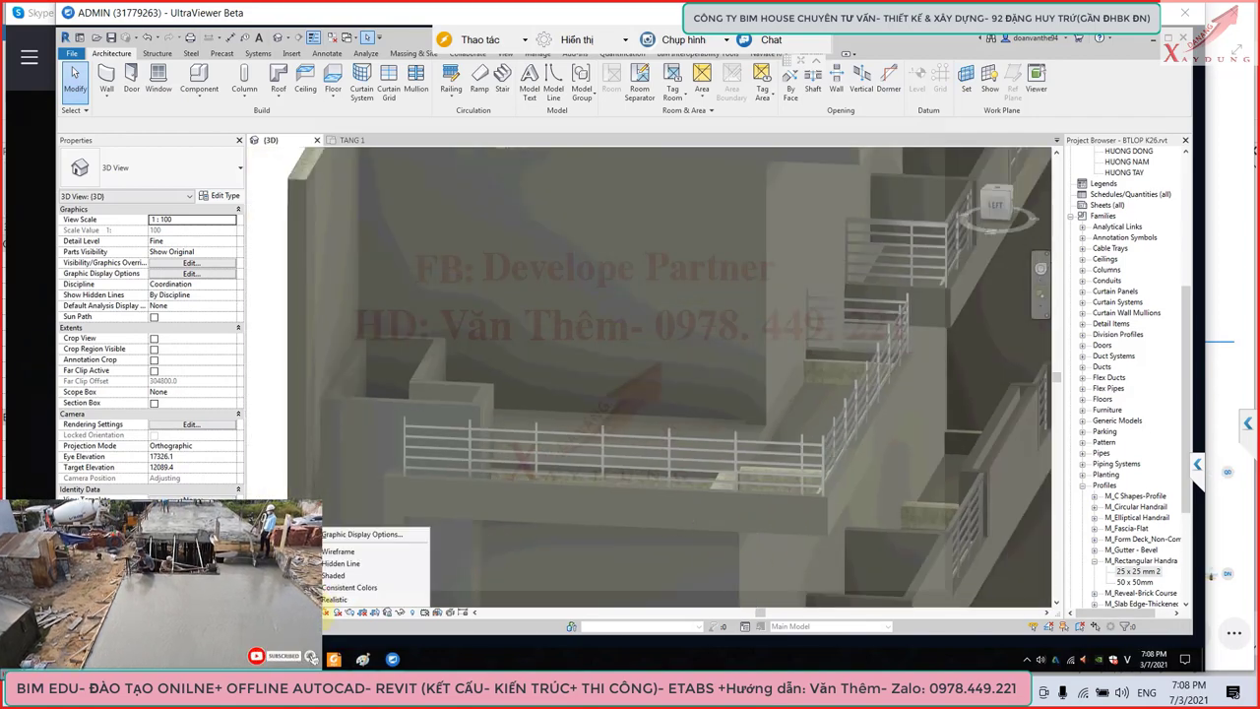
pyautogui.click(384, 577)
# Orbit and zoom around the balcony railings and whole building, then return to Skype
pyautogui.moveTo(653, 520)
pyautogui.keyDown('shift'); pyautogui.mouseDown(button='middle')
pyautogui.moveTo(702, 456)
pyautogui.moveTo(511, 463)
pyautogui.moveTo(431, 502)
pyautogui.moveTo(494, 399)
pyautogui.moveTo(571, 482)
pyautogui.moveTo(683, 493)
pyautogui.moveTo(853, 483)
pyautogui.moveTo(948, 456)
pyautogui.moveTo(818, 486)
pyautogui.moveTo(832, 463)
pyautogui.mouseUp(button='middle'); pyautogui.keyUp('shift')
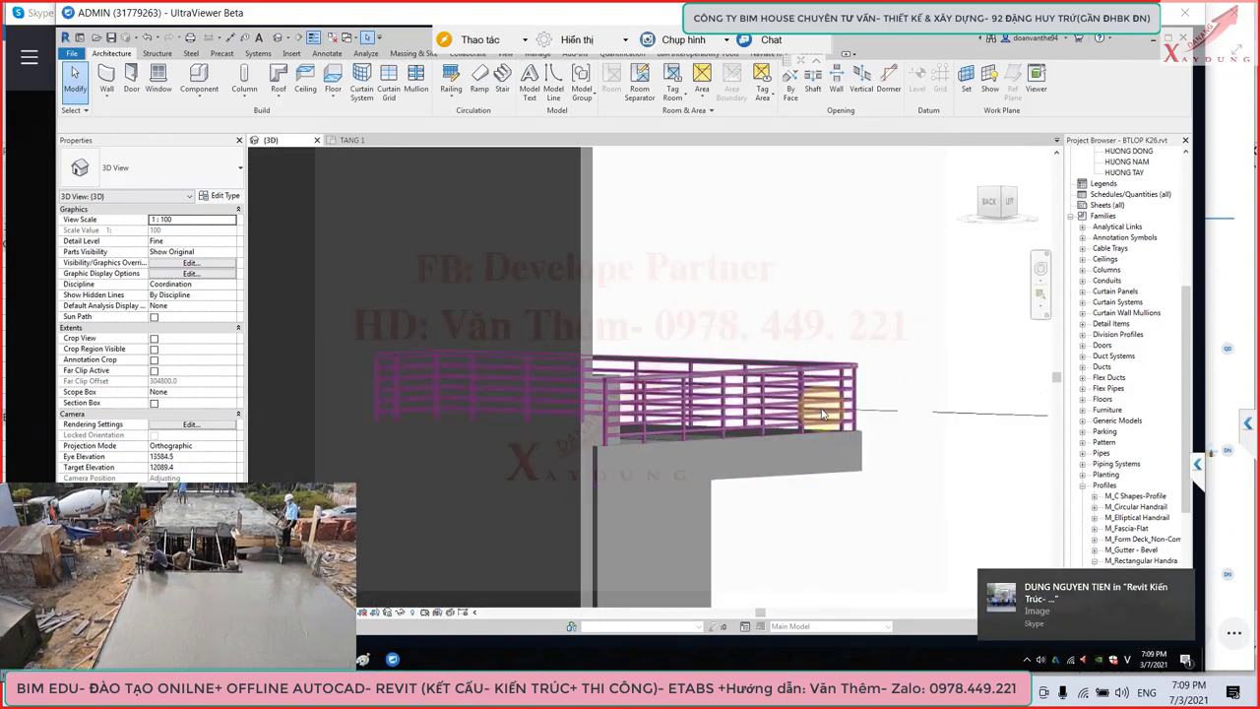
pyautogui.scroll(5, 841, 414)
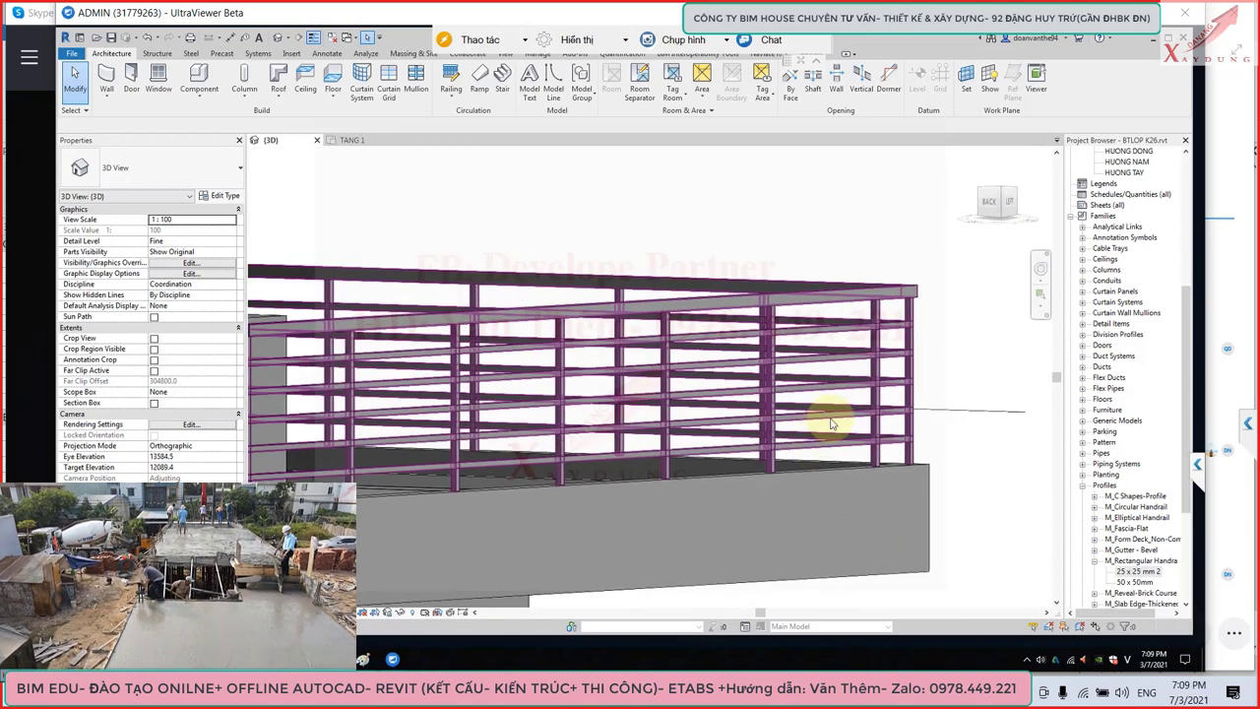
pyautogui.scroll(-5, 822, 423)
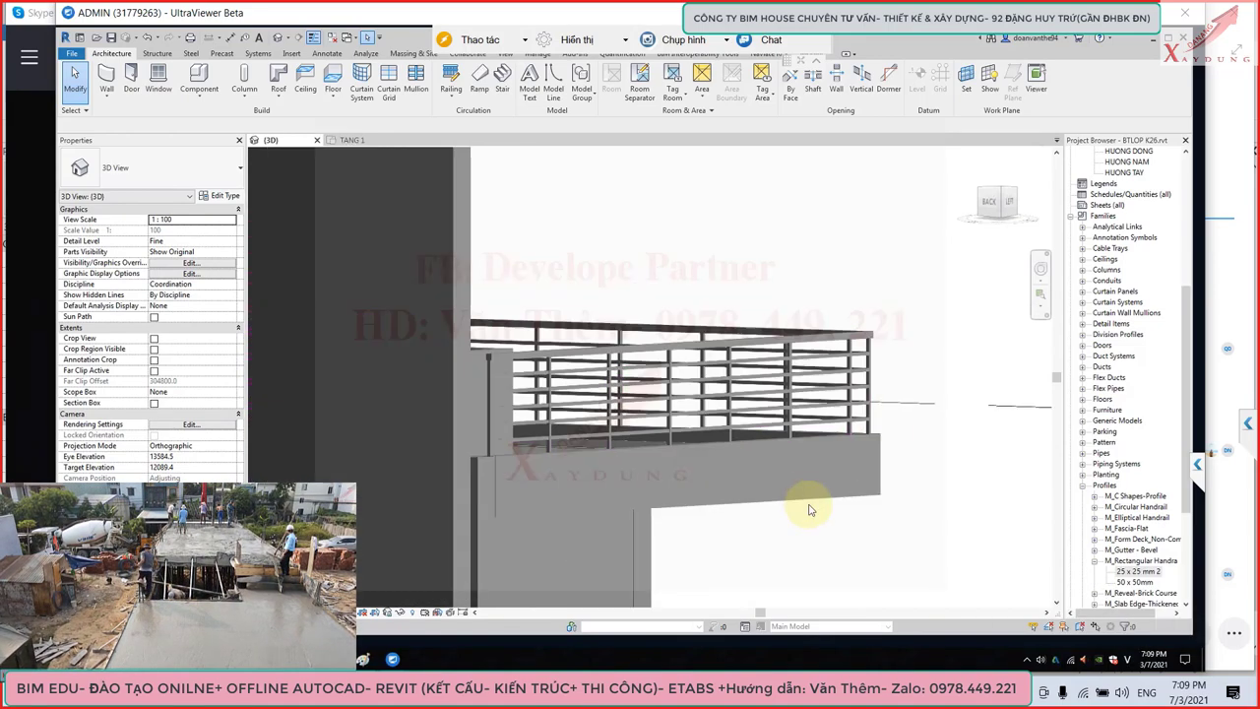
pyautogui.scroll(-3, 811, 506)
pyautogui.moveTo(810, 506)
pyautogui.keyDown('shift'); pyautogui.mouseDown(button='middle')
pyautogui.moveTo(833, 543)
pyautogui.moveTo(718, 571)
pyautogui.moveTo(445, 541)
pyautogui.moveTo(427, 459)
pyautogui.moveTo(450, 442)
pyautogui.moveTo(550, 483)
pyautogui.moveTo(667, 473)
pyautogui.moveTo(581, 483)
pyautogui.moveTo(498, 449)
pyautogui.moveTo(537, 461)
pyautogui.moveTo(527, 479)
pyautogui.mouseUp(button='middle'); pyautogui.keyUp('shift')
pyautogui.moveTo(632, 500)
pyautogui.keyDown('shift'); pyautogui.mouseDown(button='middle')
pyautogui.moveTo(813, 529)
pyautogui.moveTo(924, 494)
pyautogui.moveTo(746, 360)
pyautogui.mouseUp(button='middle'); pyautogui.keyUp('shift')
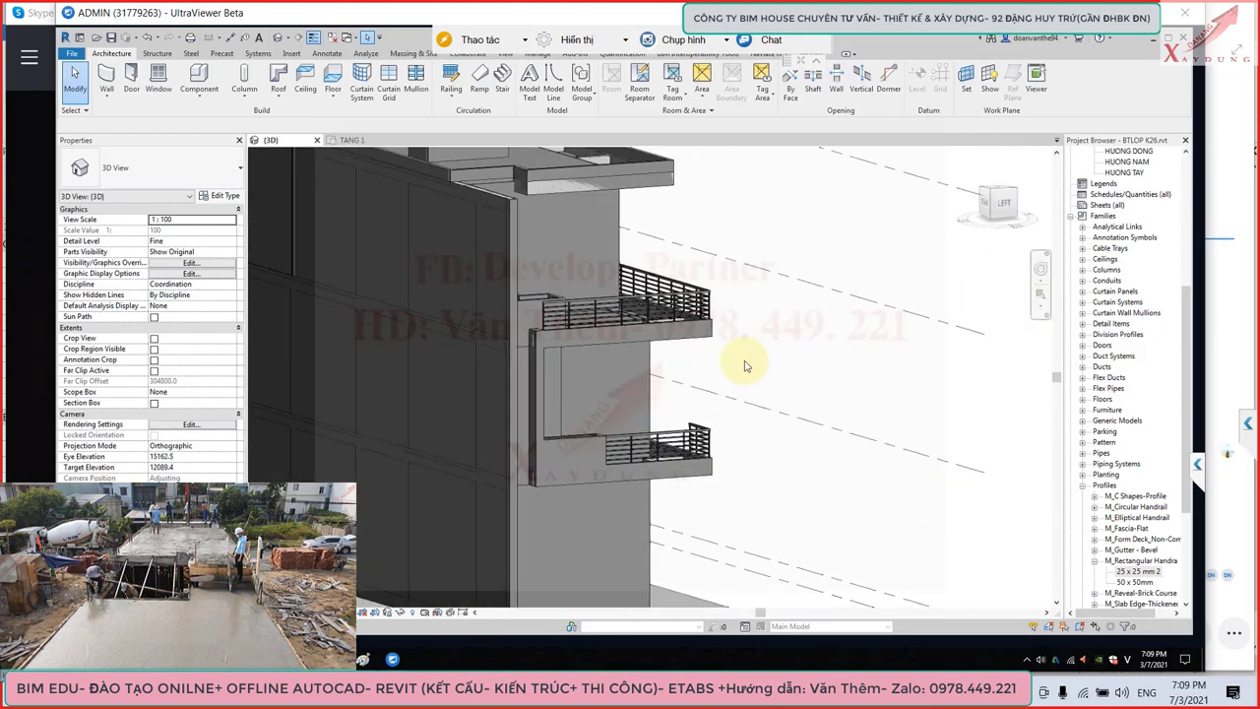
pyautogui.scroll(3, 689, 305)
pyautogui.scroll(3, 689, 315)
pyautogui.scroll(-2, 701, 345)
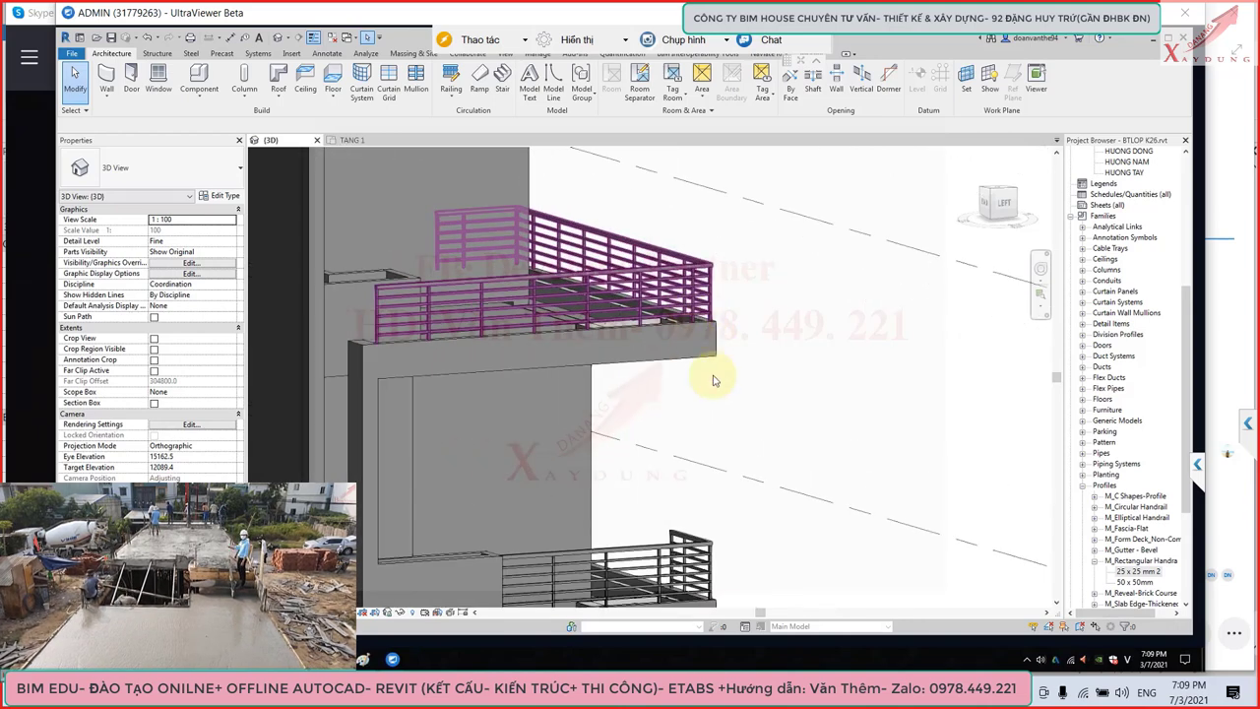
pyautogui.scroll(-3, 724, 404)
pyautogui.scroll(-2, 738, 438)
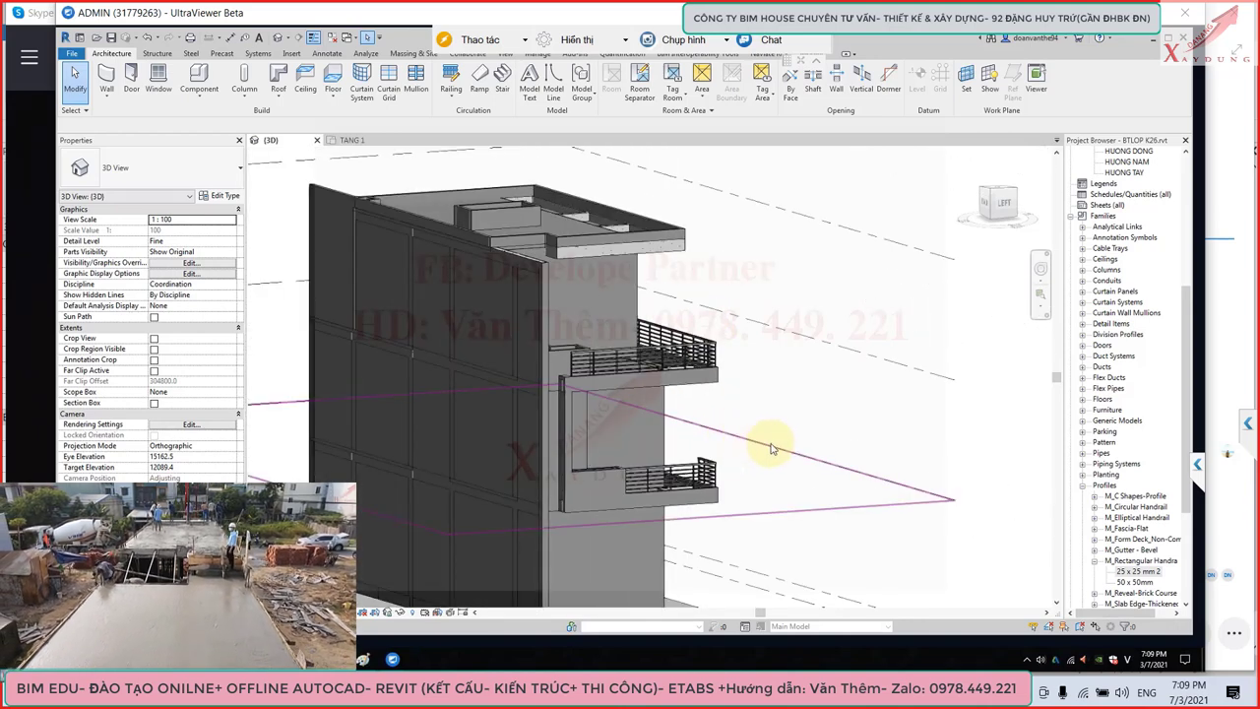
pyautogui.scroll(2, 712, 520)
pyautogui.scroll(2, 711, 520)
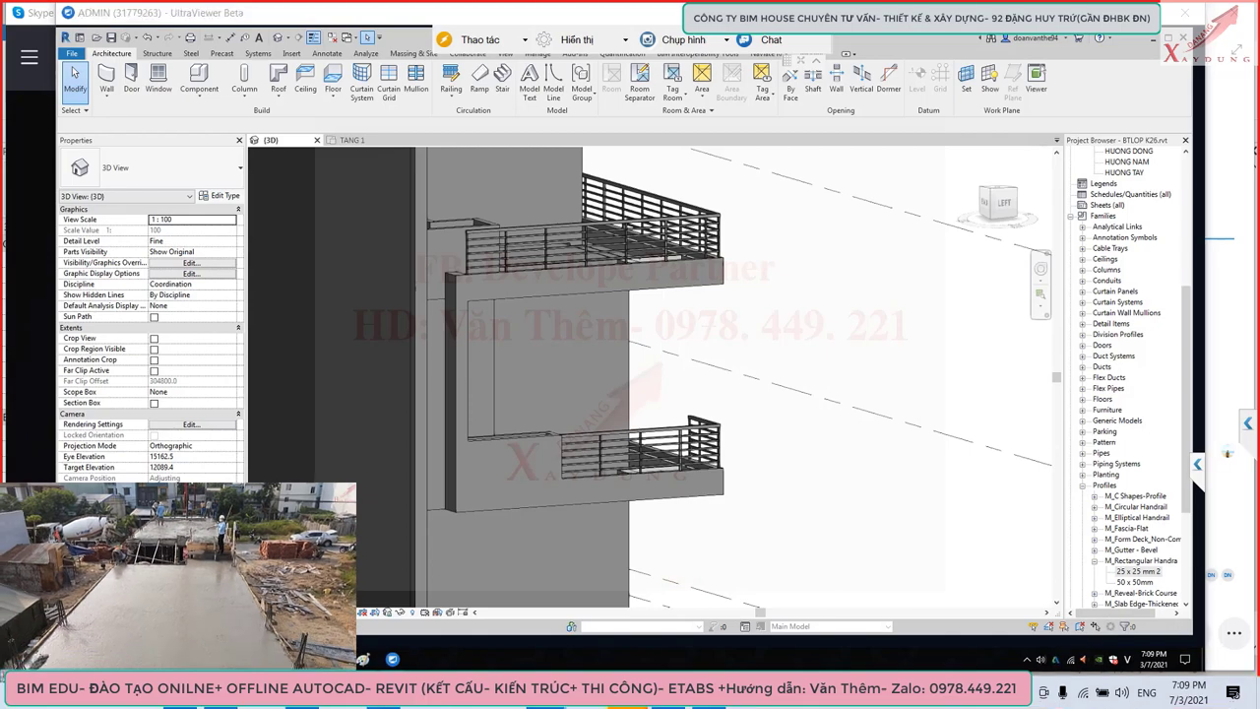
pyautogui.hotkey('alt', 'Tab')
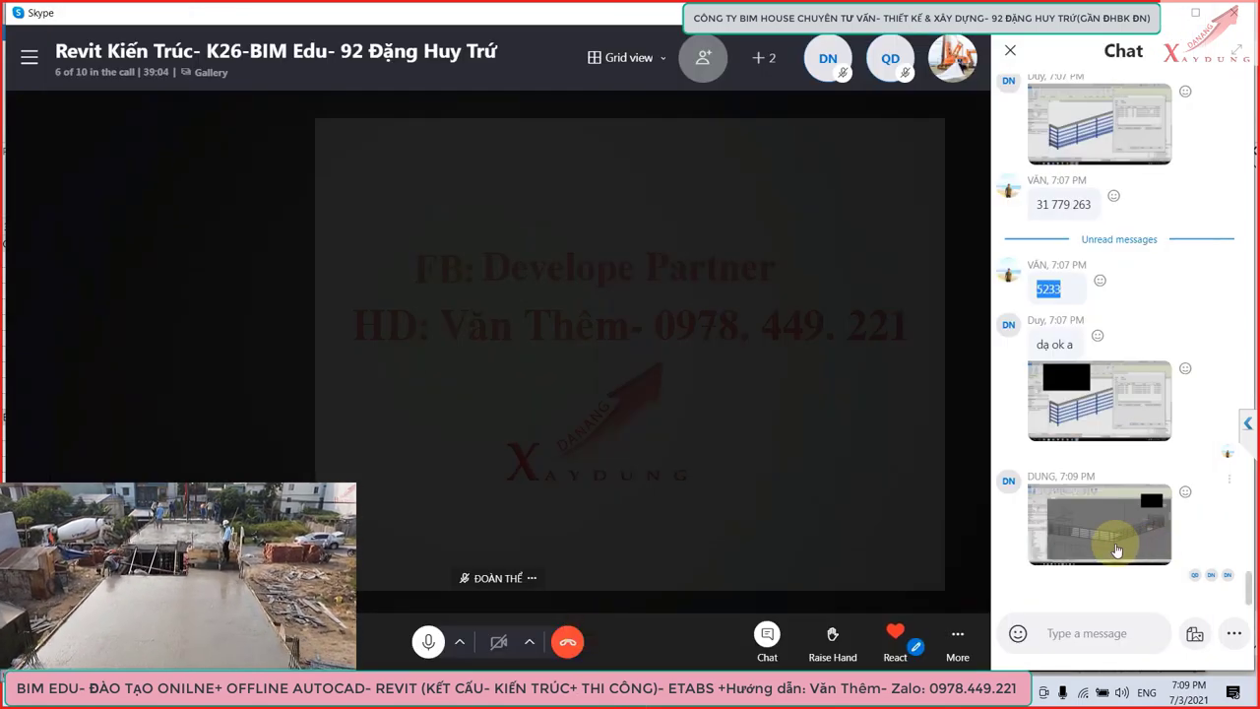
# View the two newly posted 7:09 PM model screenshots full-size and scroll the chat
pyautogui.click(1111, 532)
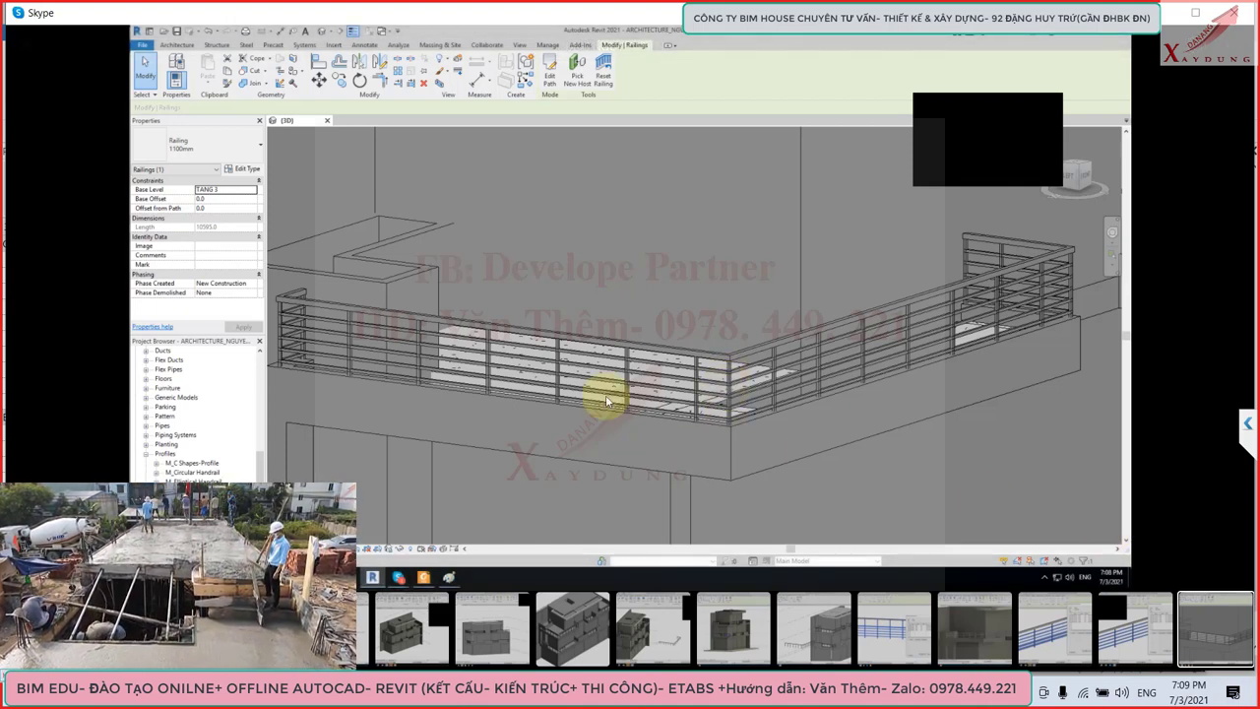
pyautogui.moveTo(704, 428)
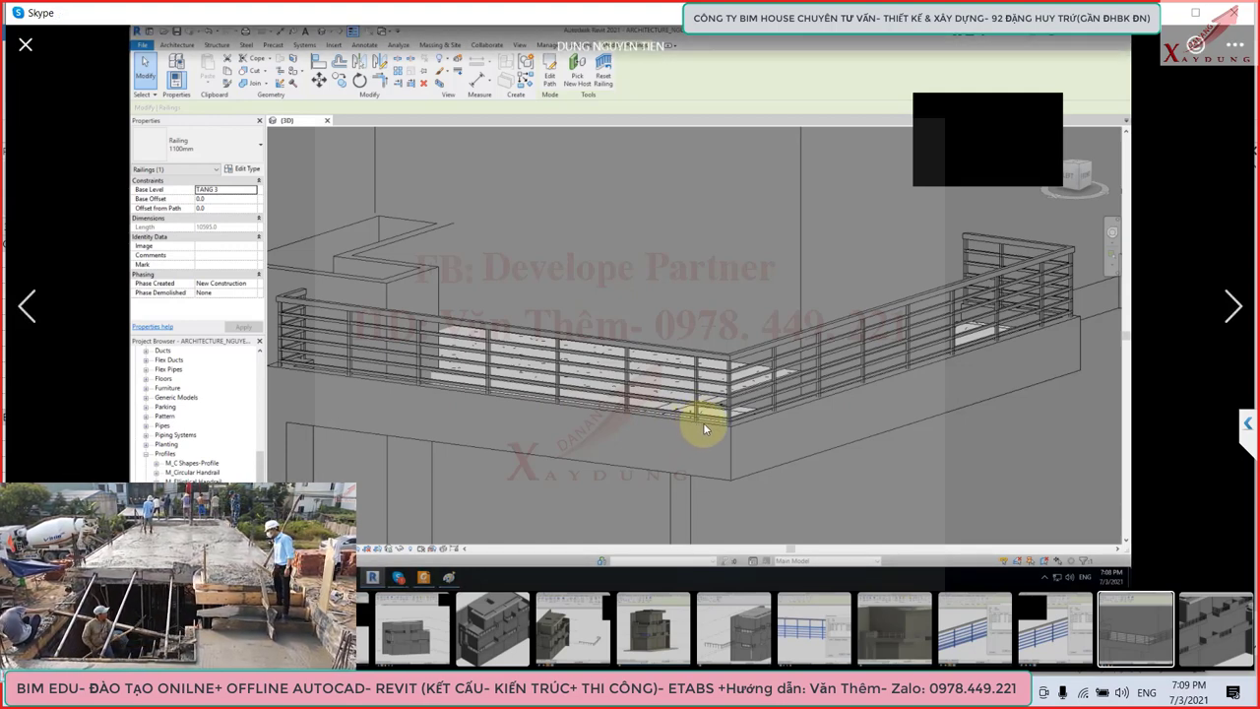
pyautogui.press('Escape')
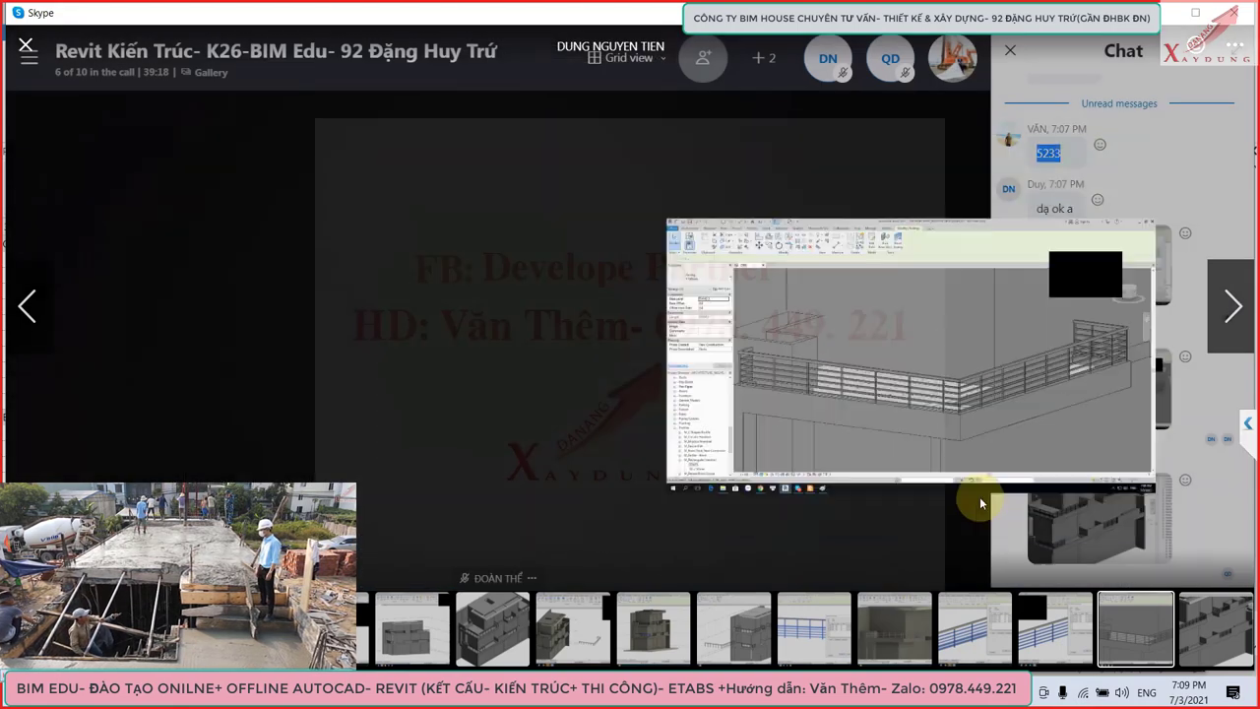
pyautogui.click(1089, 518)
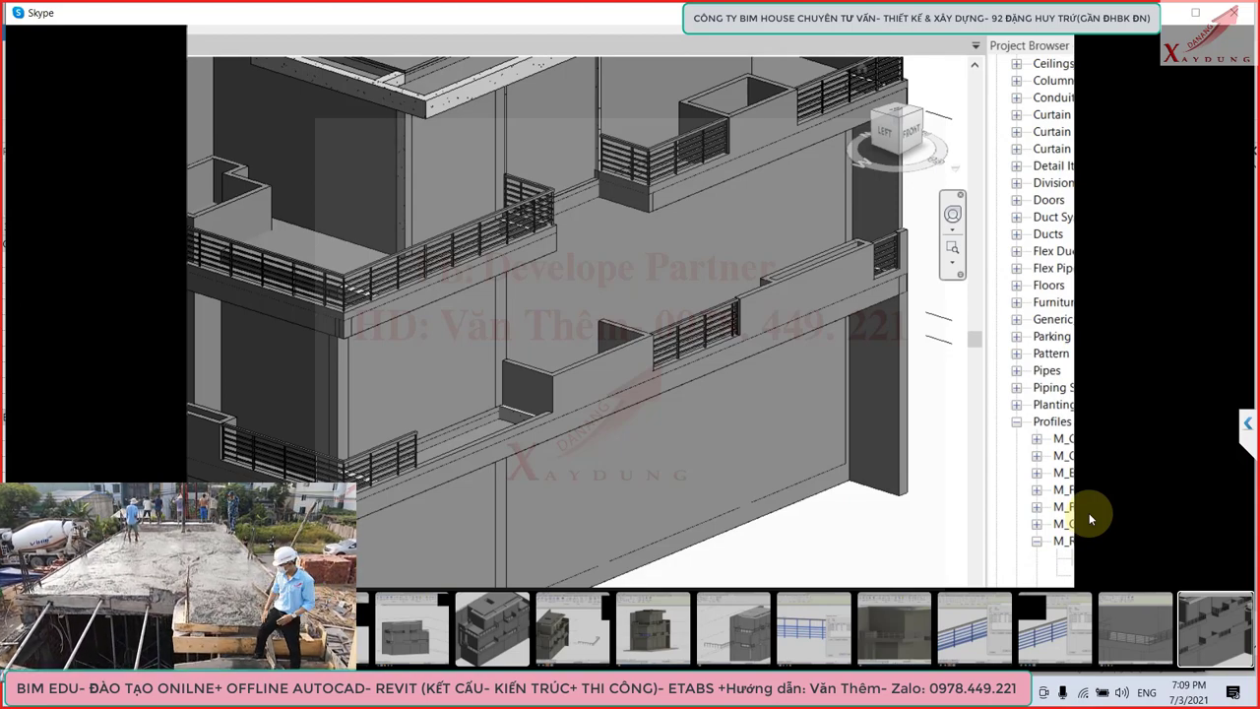
pyautogui.press('Escape')
pyautogui.scroll(3, 1073, 445)
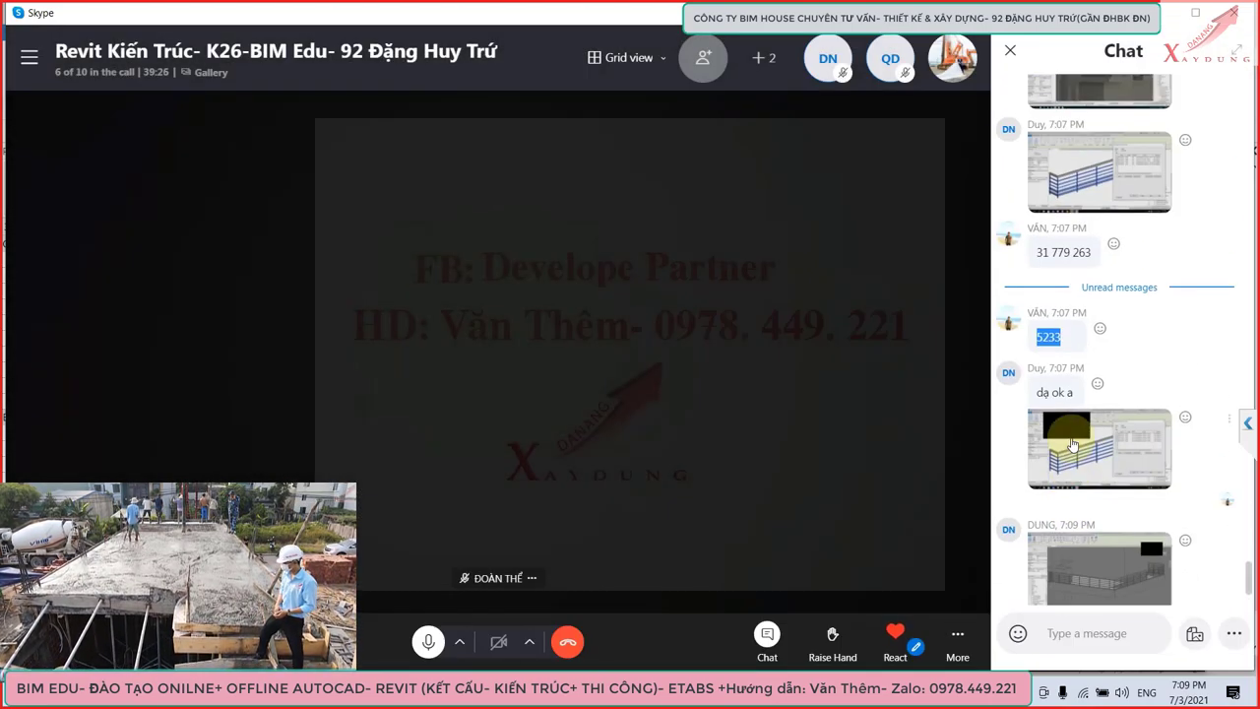
pyautogui.scroll(-3, 1075, 463)
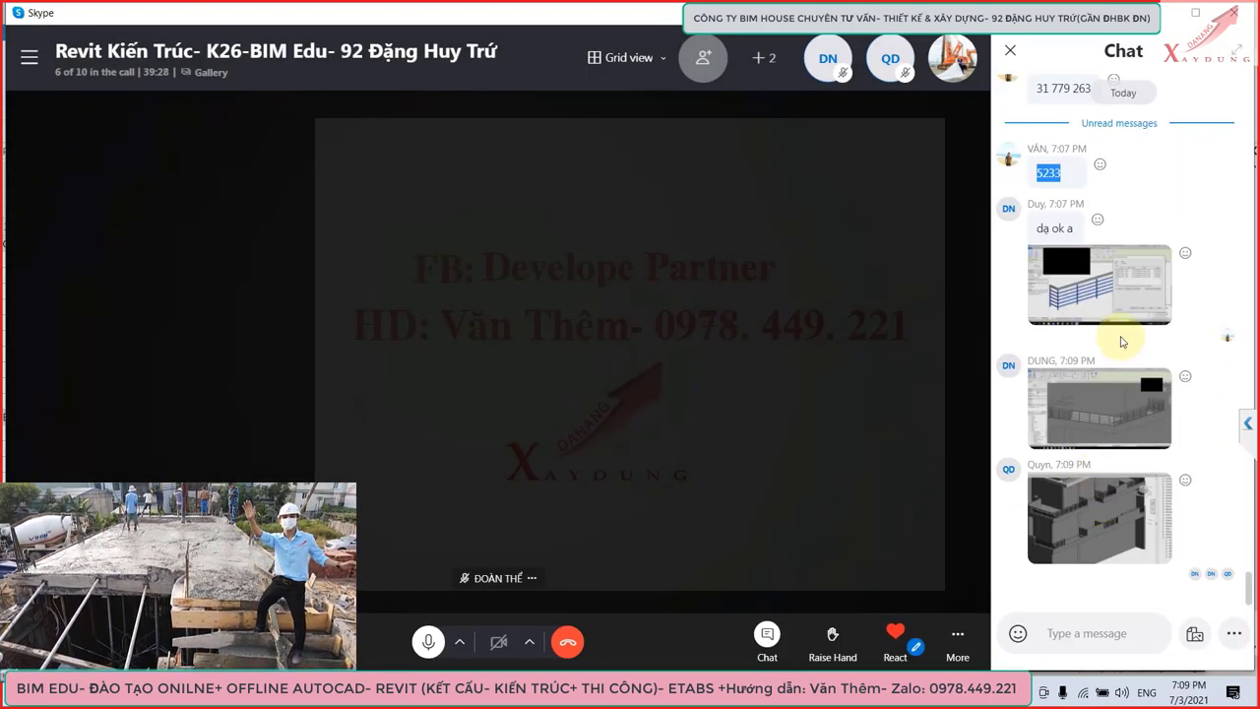
pyautogui.scroll(4, 1122, 340)
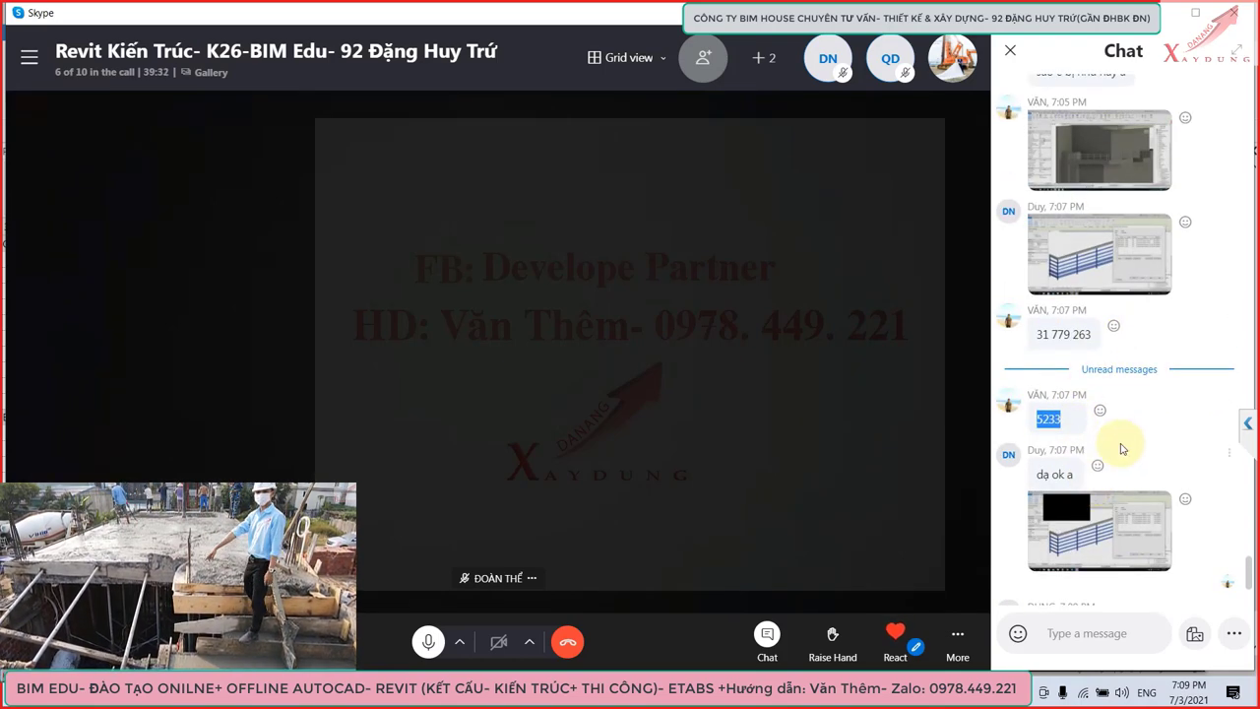
pyautogui.scroll(-4, 1119, 445)
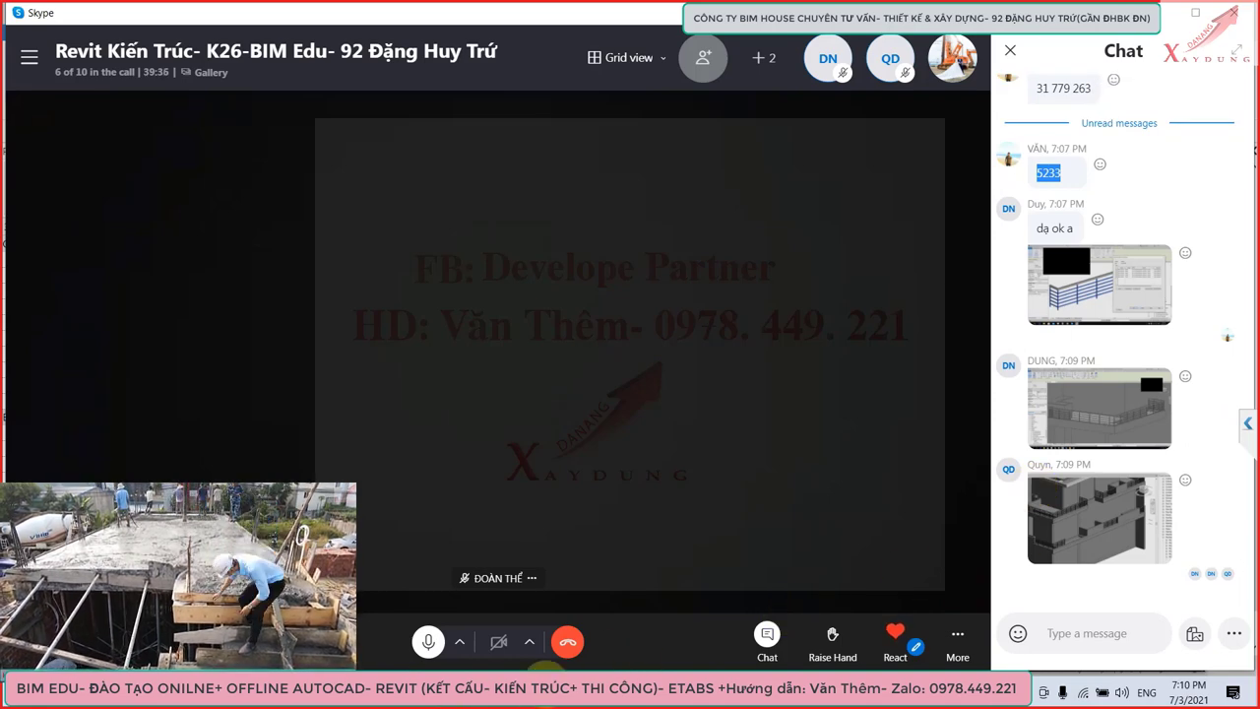
# Check the remote railing once more, then close UltraViewer 6.2 and confirm Đồng ý
pyautogui.moveTo(580, 615)
pyautogui.click(630, 606)
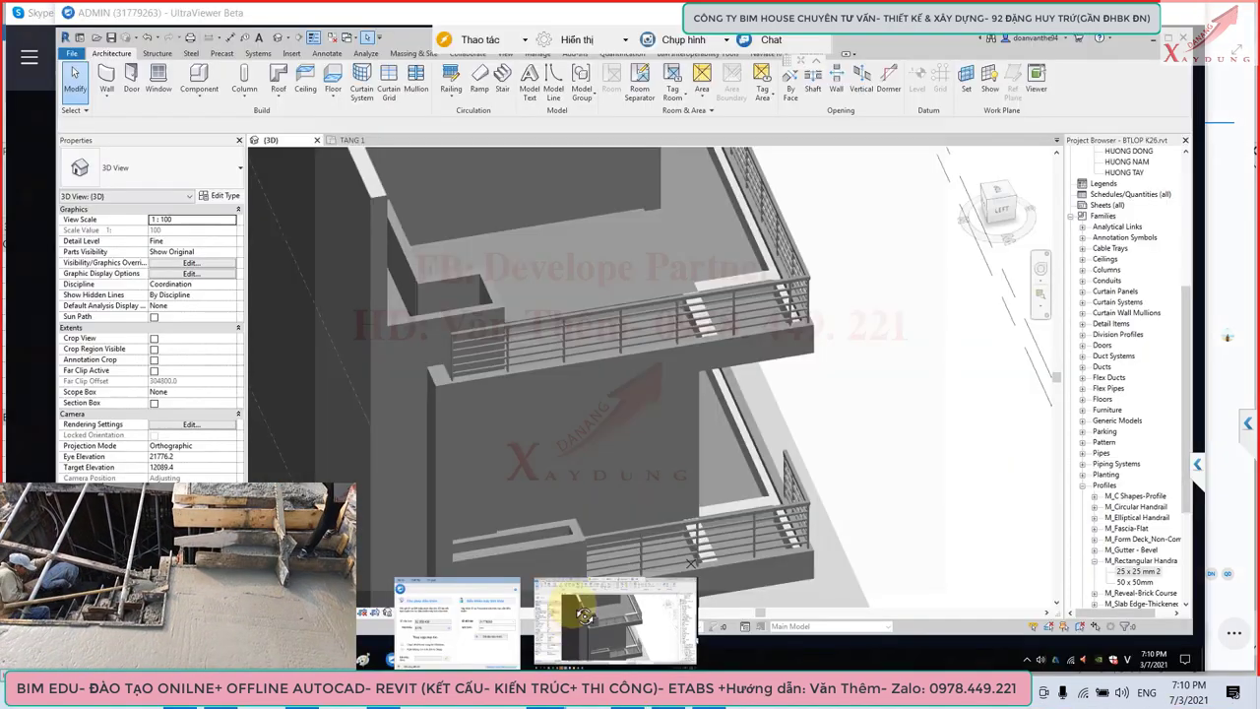
pyautogui.click(591, 315)
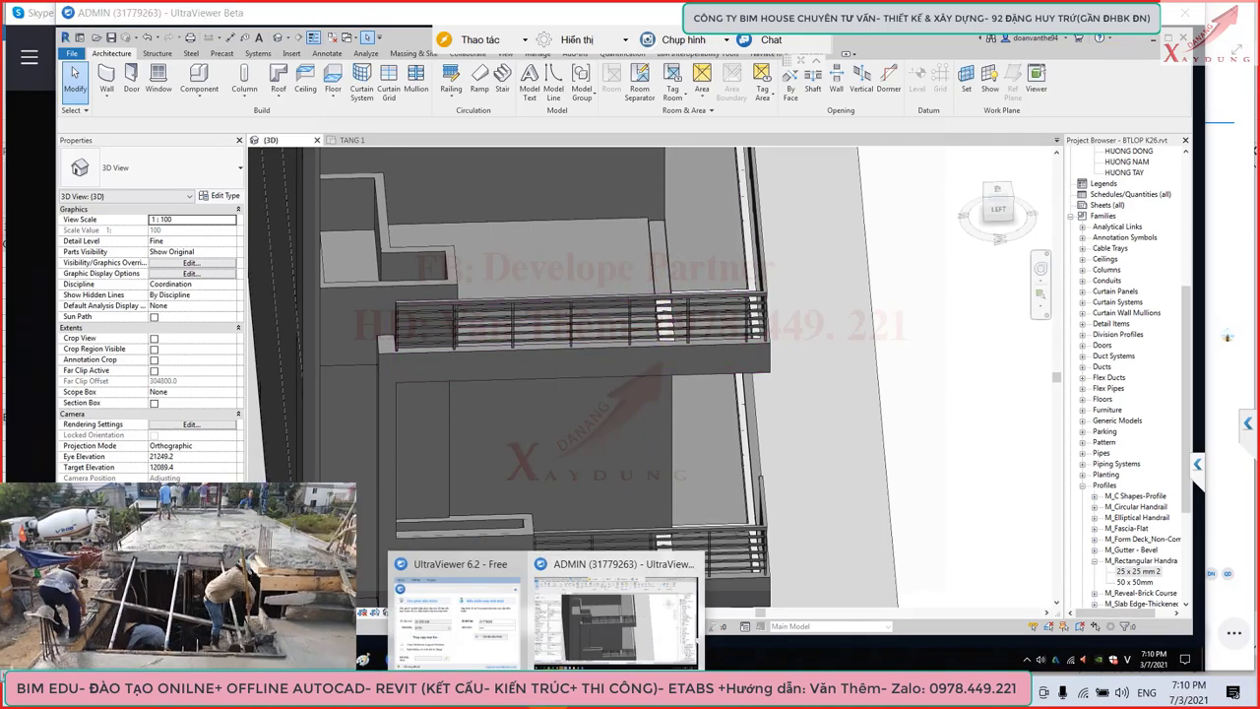
pyautogui.click(492, 620)
pyautogui.click(886, 163)
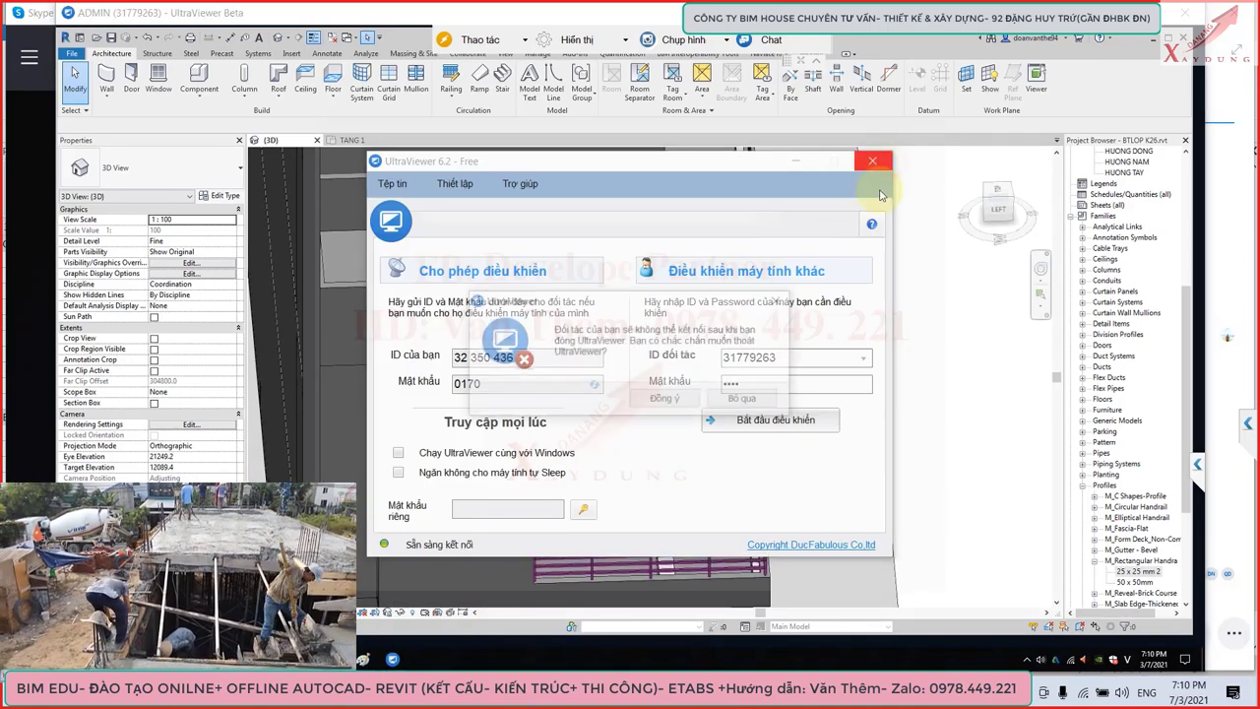
pyautogui.click(667, 401)
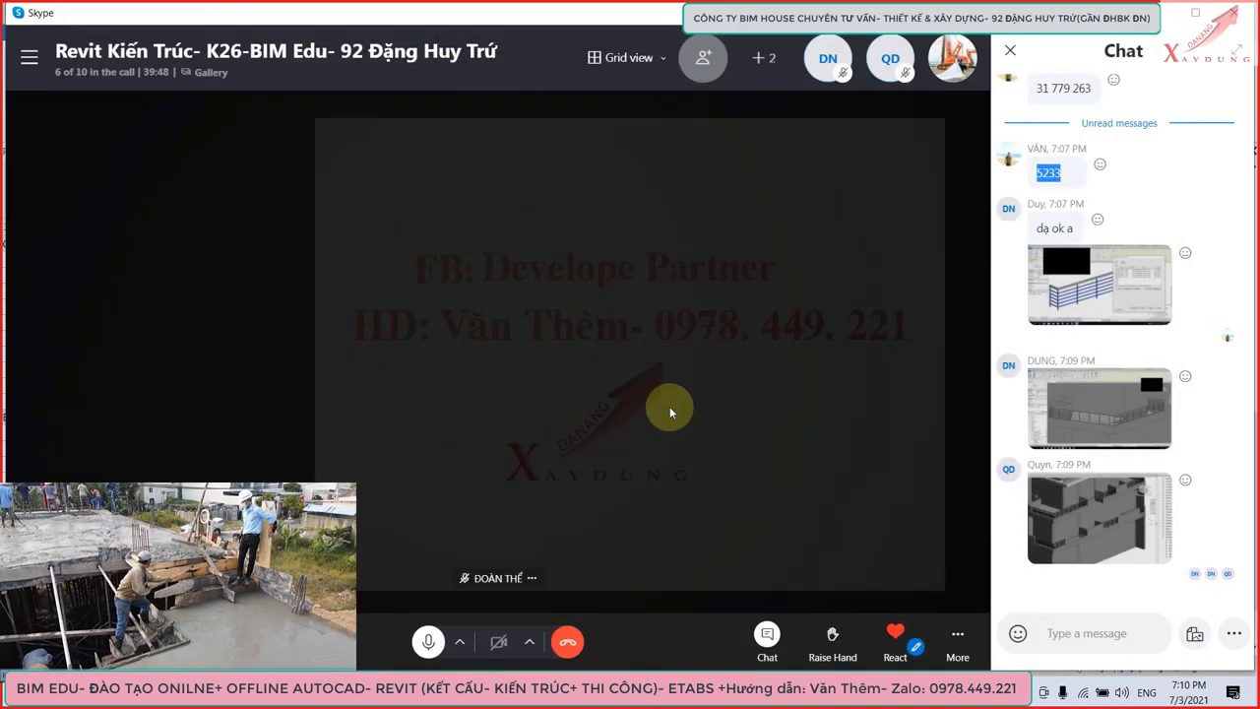
# Browse the latest shared Revit screenshots and a sender's profile card in the chat
pyautogui.scroll(1, 1103, 492)
pyautogui.scroll(-1, 1113, 512)
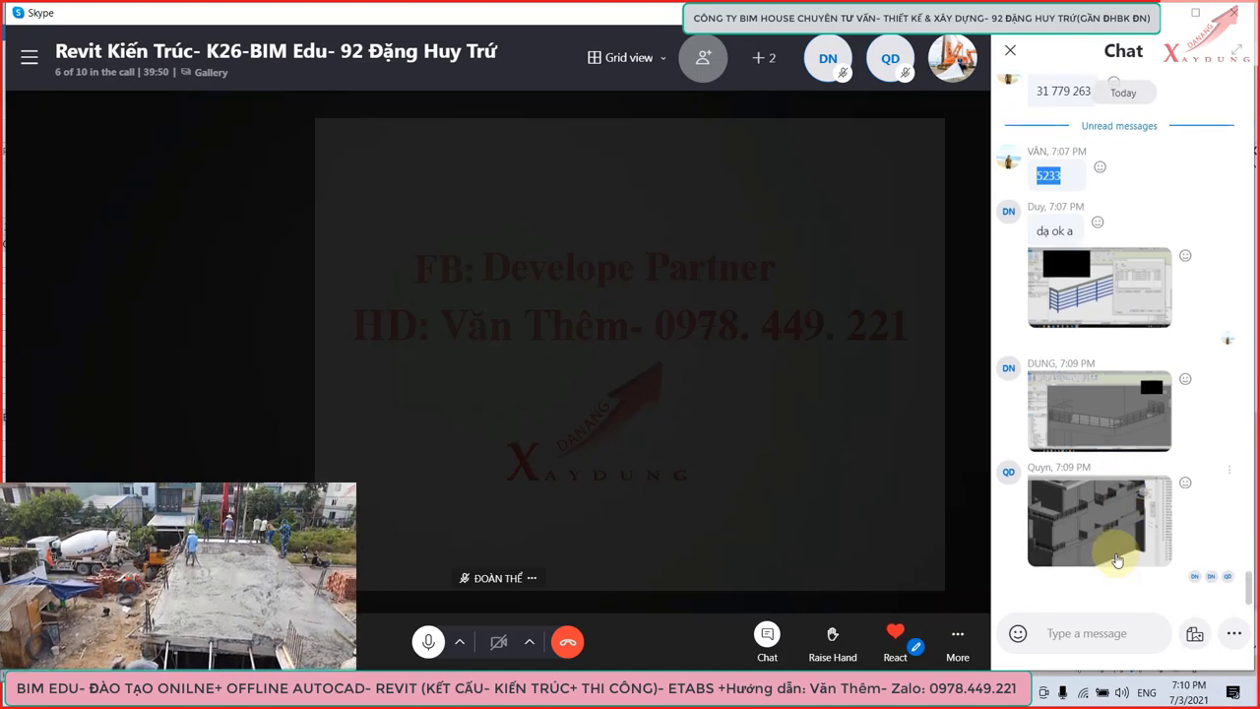
pyautogui.click(1118, 527)
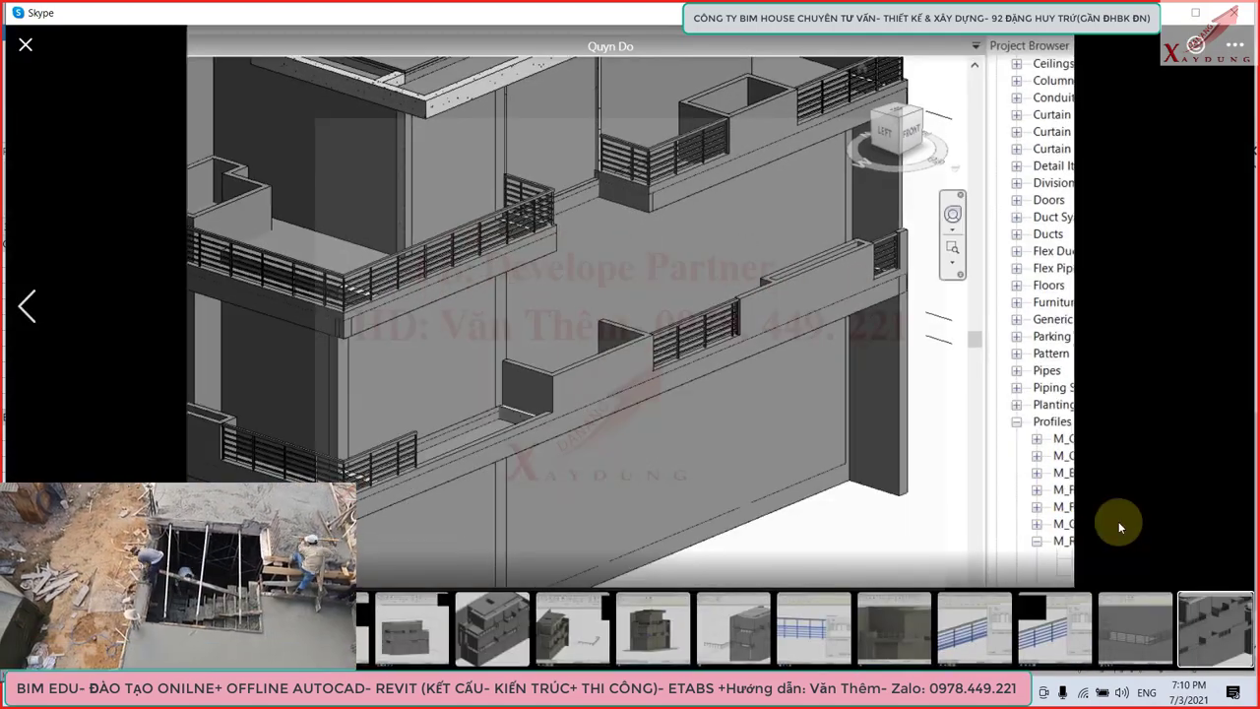
pyautogui.click(1118, 525)
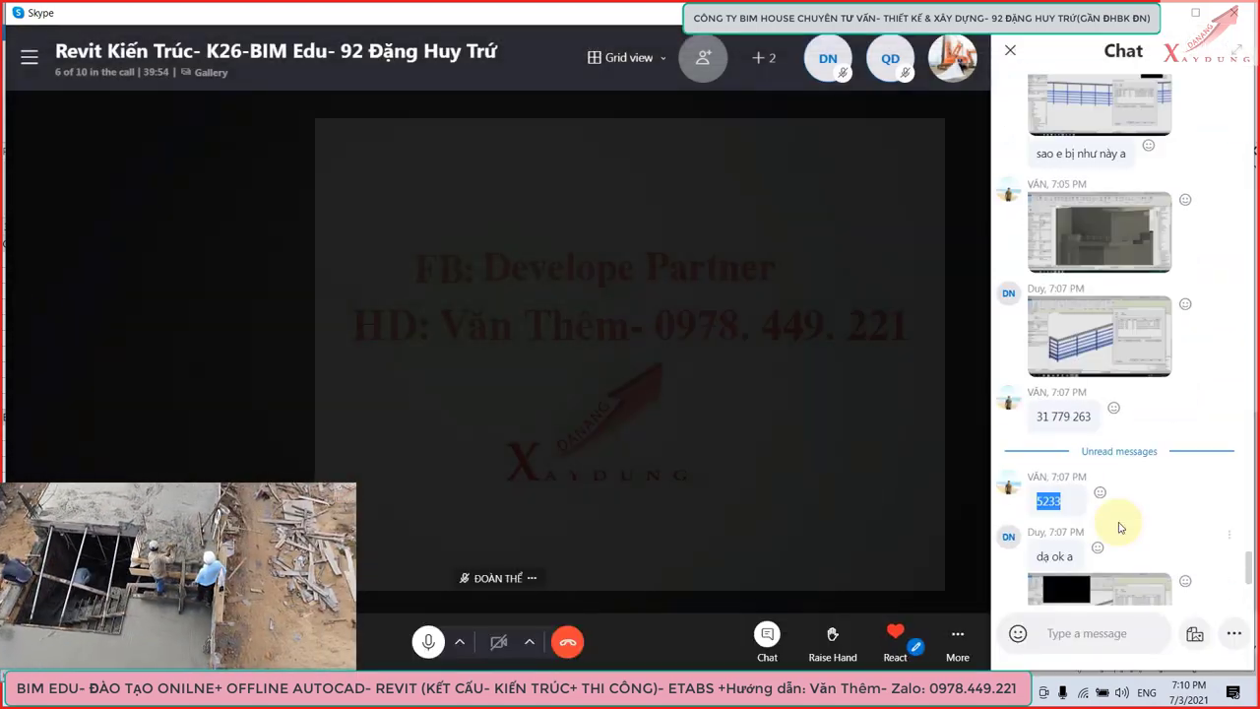
pyautogui.scroll(-1, 1118, 524)
pyautogui.scroll(1, 1115, 523)
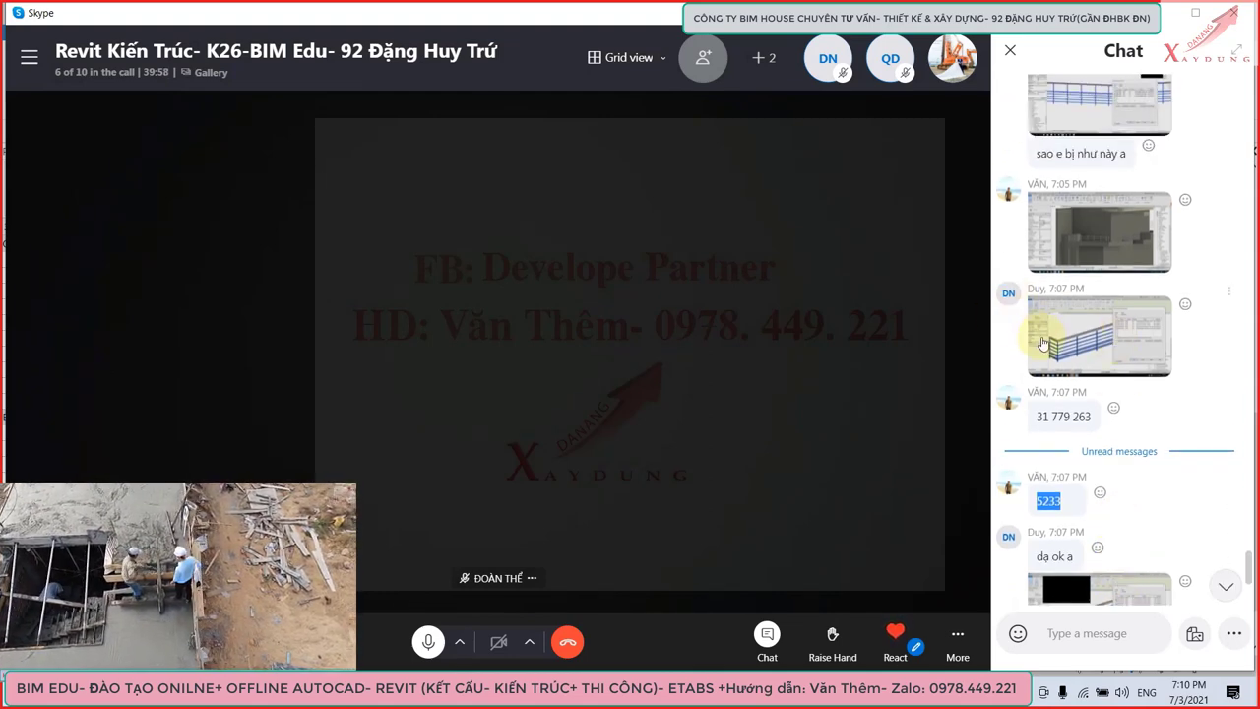
pyautogui.click(1010, 200)
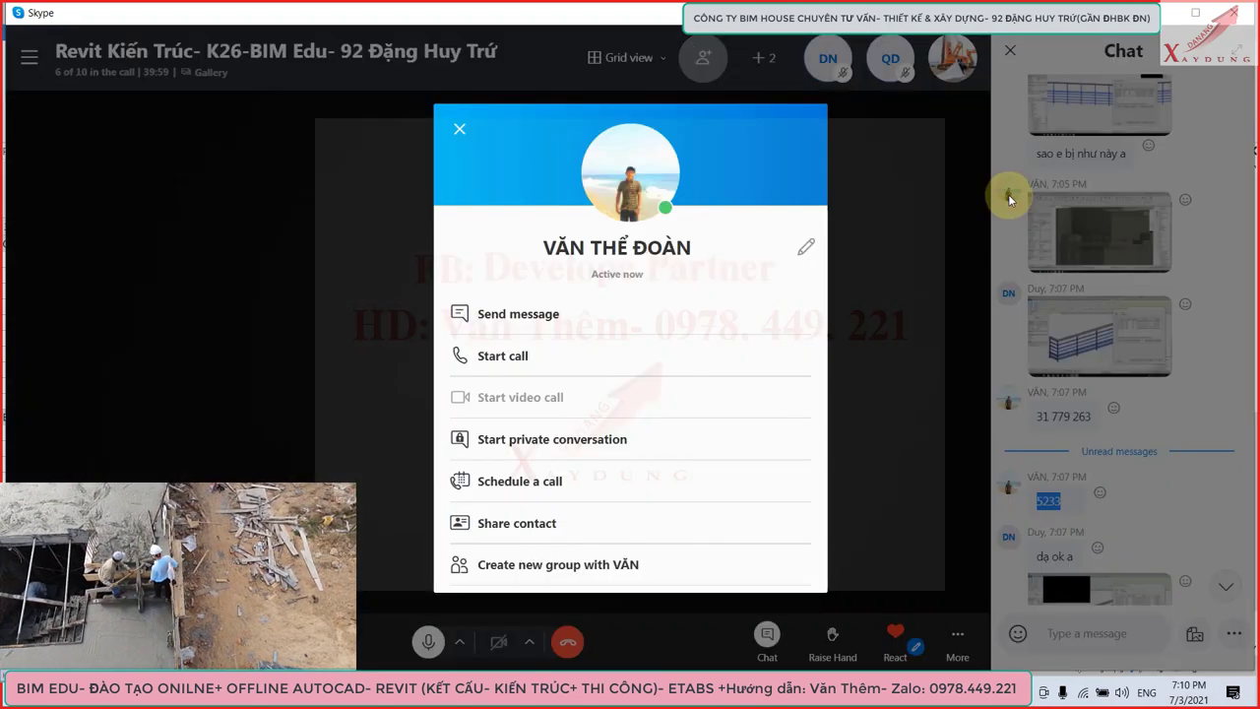
pyautogui.click(1020, 325)
pyautogui.click(1098, 256)
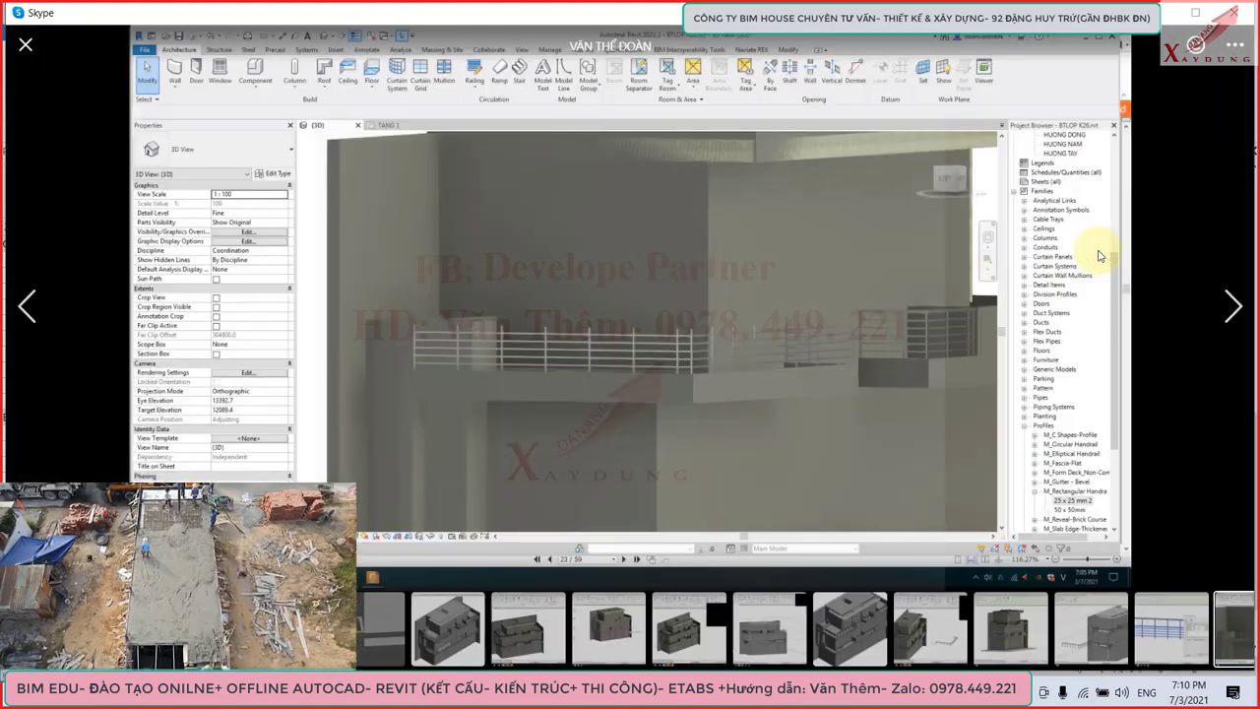
pyautogui.click(1095, 264)
# Scroll back through the chat history and check another sender's profile card
pyautogui.scroll(-3, 1134, 442)
pyautogui.scroll(-1, 1135, 442)
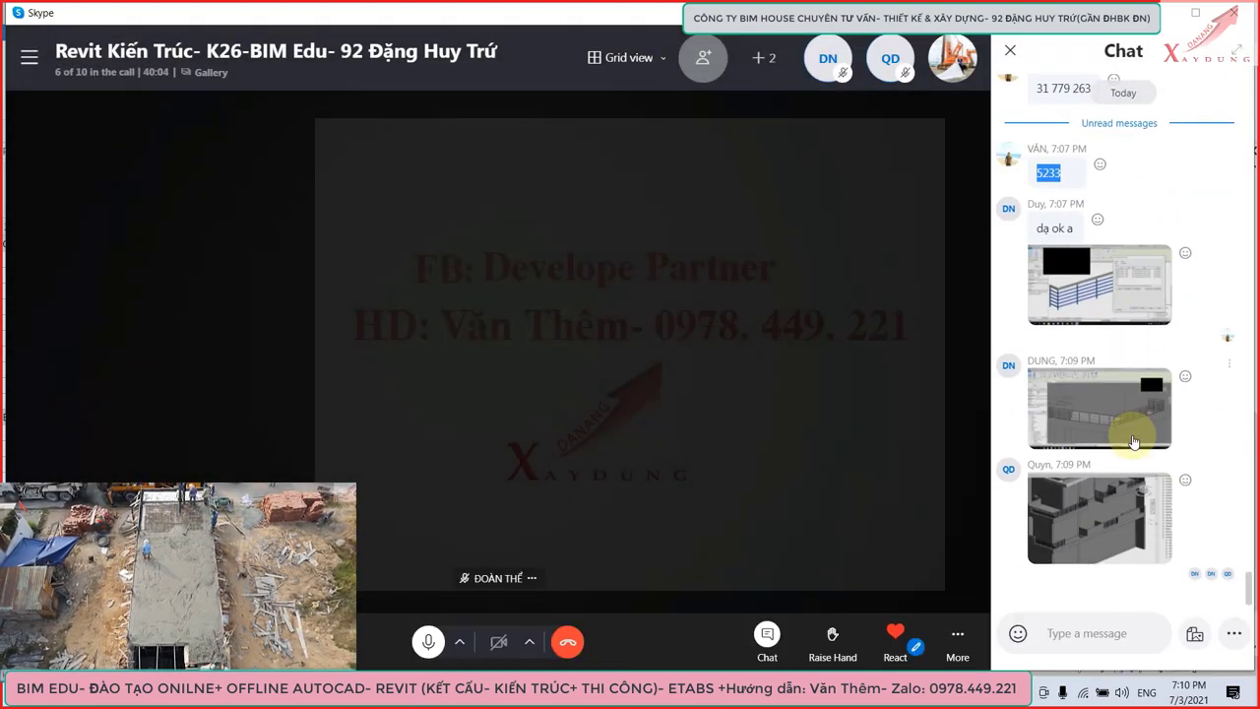
pyautogui.scroll(1, 1134, 442)
pyautogui.scroll(1, 1134, 442)
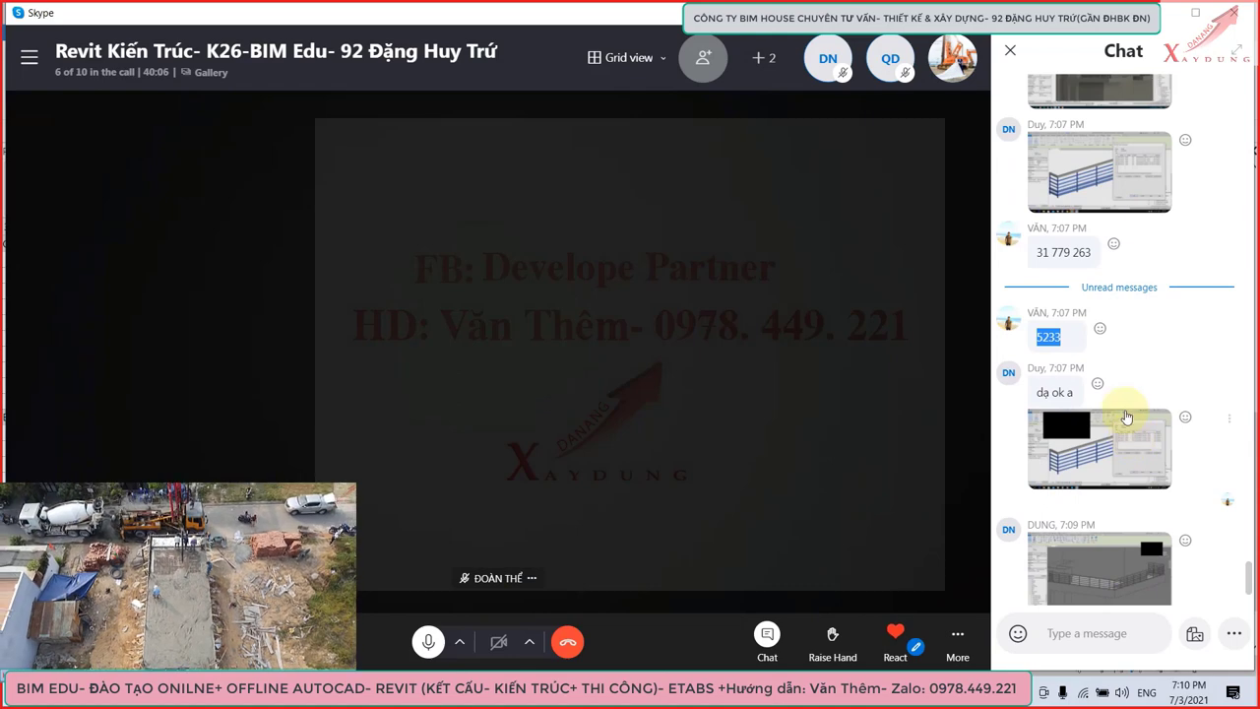
pyautogui.scroll(1, 1014, 345)
pyautogui.scroll(1, 1018, 349)
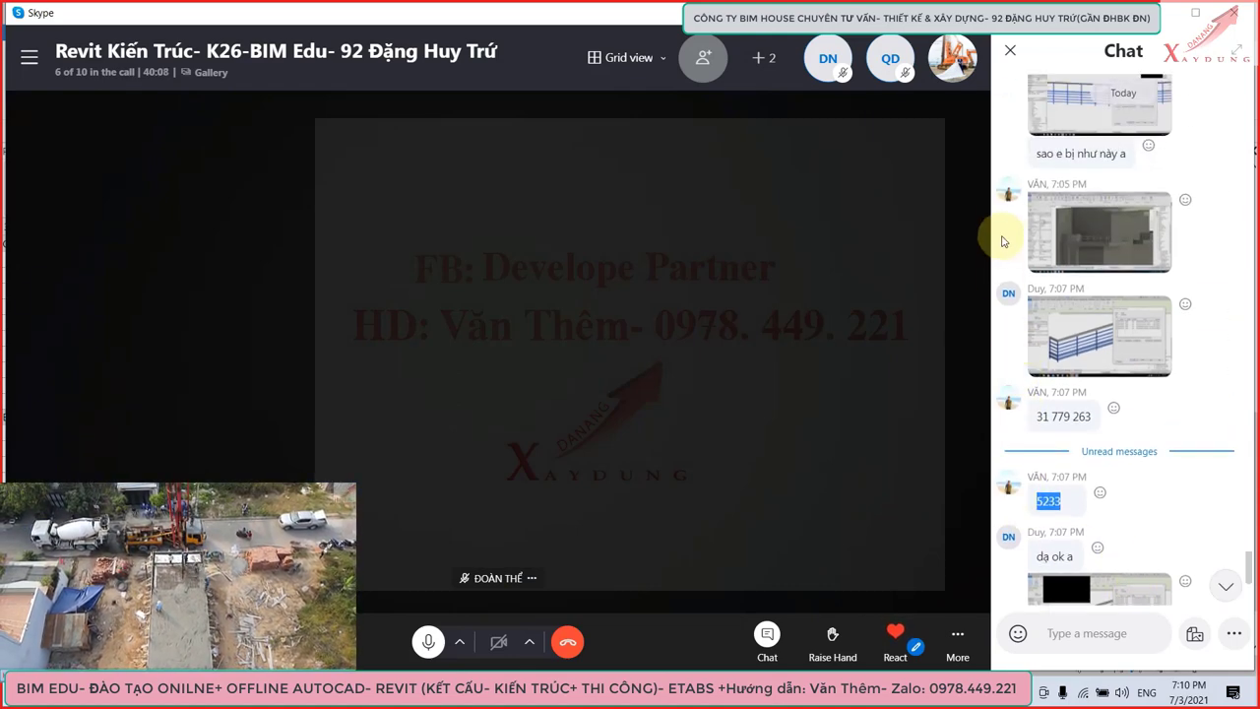
pyautogui.click(1010, 197)
pyautogui.click(1004, 205)
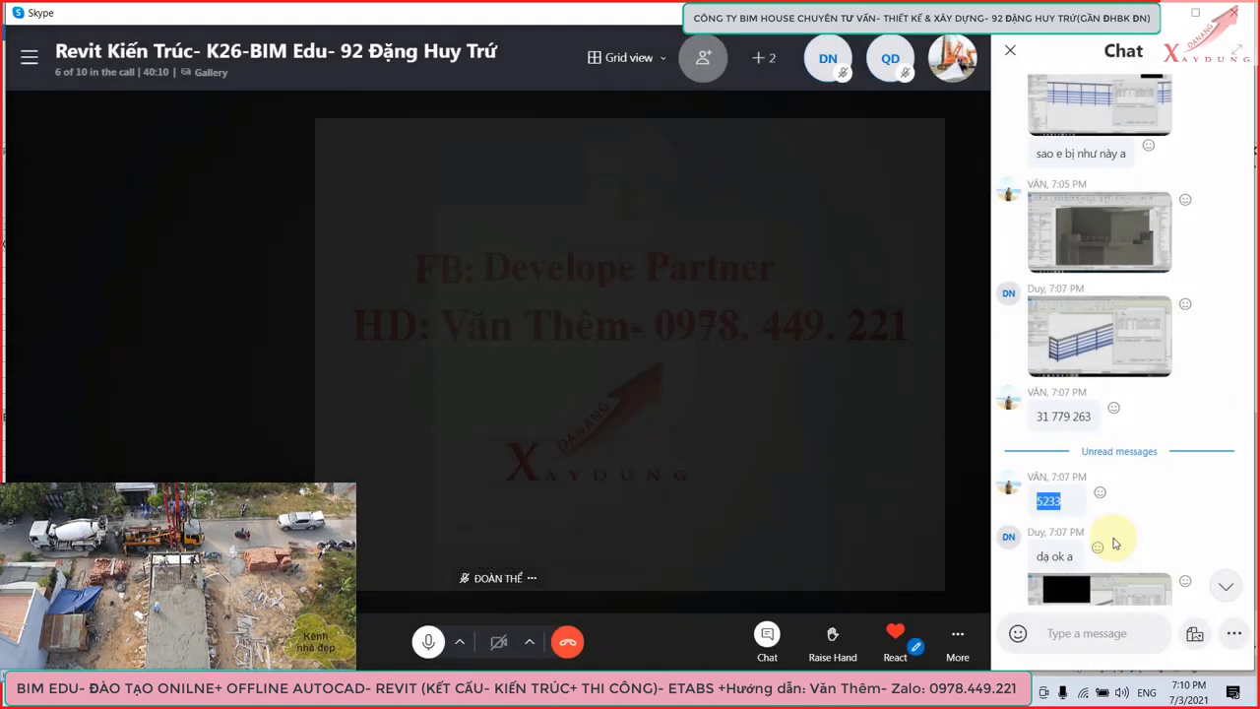
# Send the reply 'ok hết nha' in the class chat, then return to Revit
pyautogui.scroll(-2, 1112, 542)
pyautogui.scroll(2, 1114, 544)
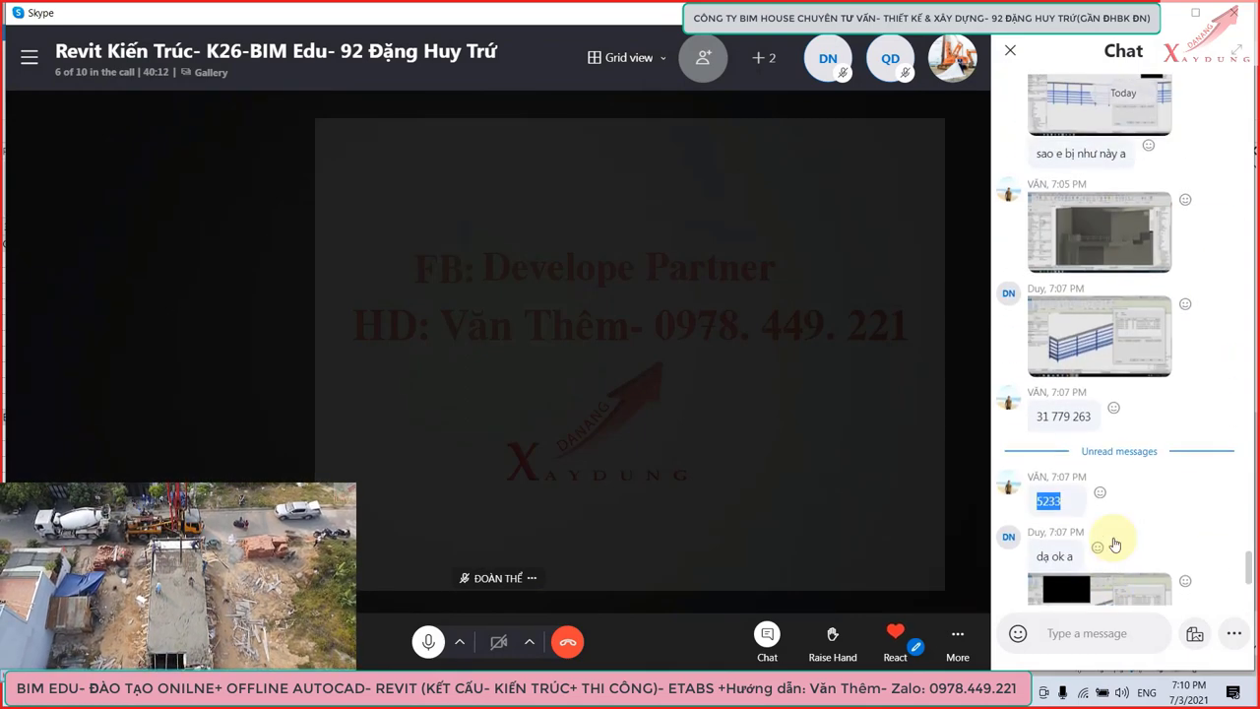
pyautogui.scroll(-1, 1114, 545)
pyautogui.scroll(-1, 1115, 544)
pyautogui.write('ok hết')
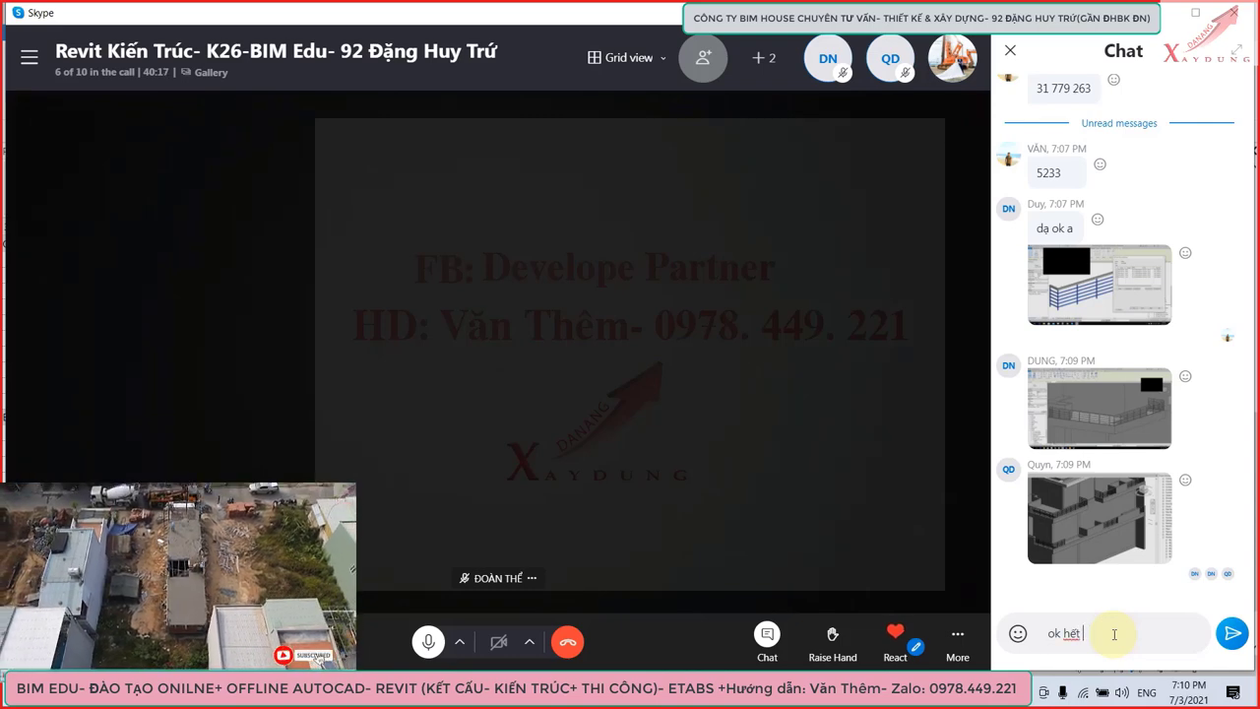
pyautogui.write('nha')
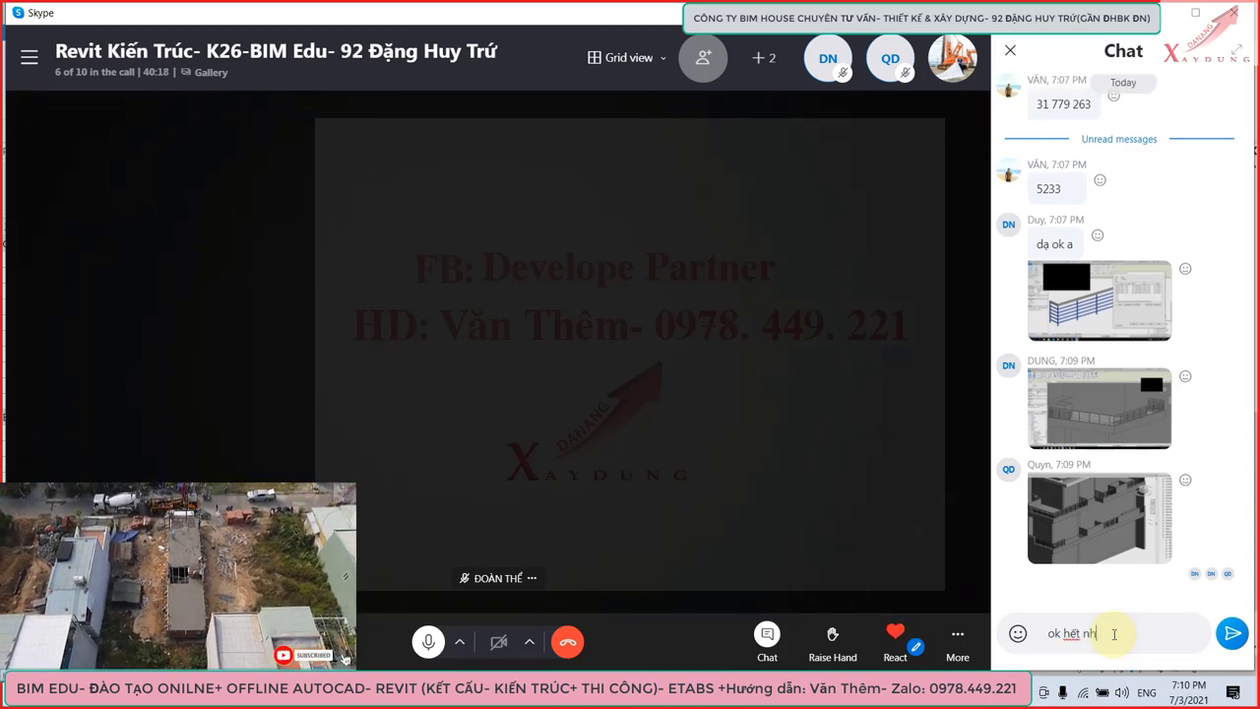
pyautogui.press('Return')
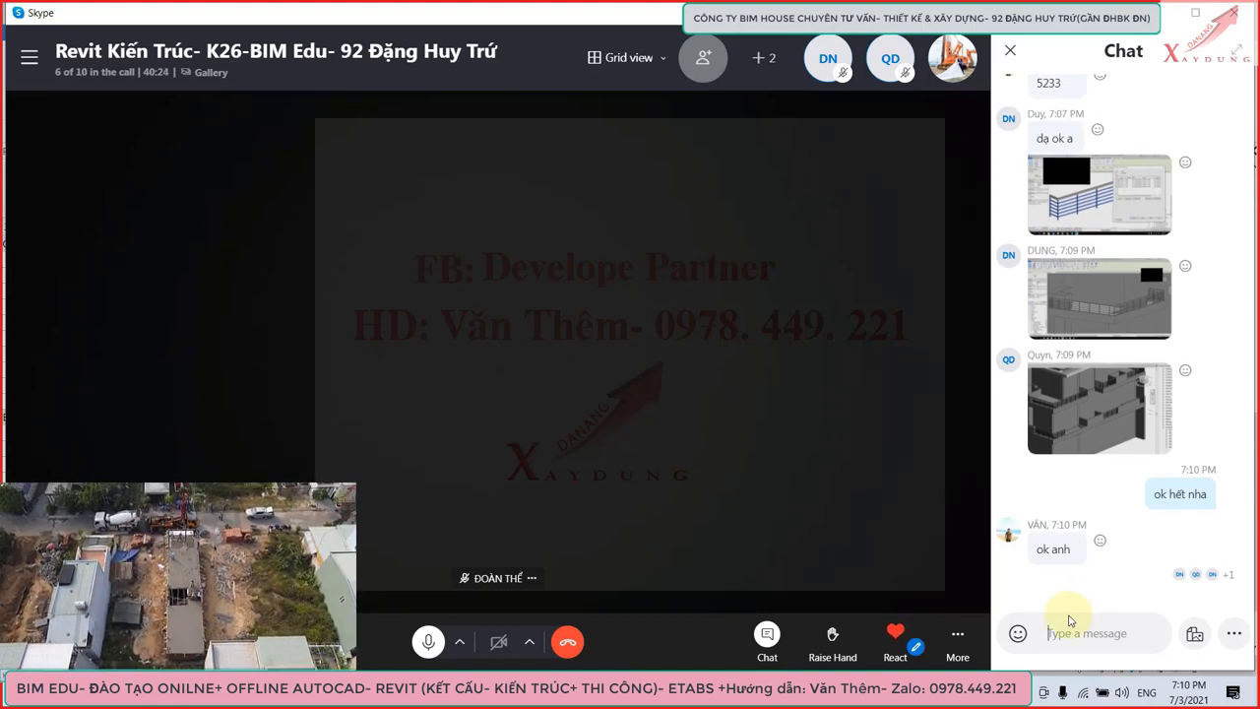
pyautogui.click(1158, 12)
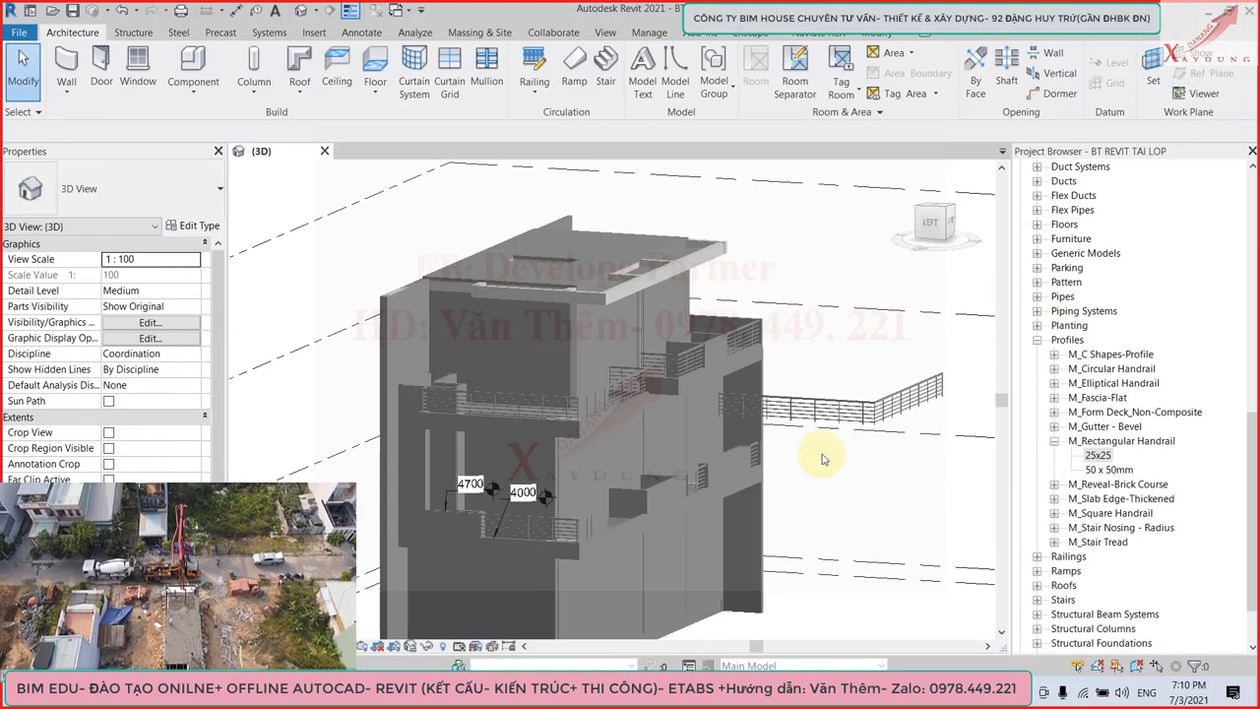
# Orbit and zoom the 3D house to inspect the balcony railings from front and above
pyautogui.moveTo(876, 517)
pyautogui.keyDown('shift'); pyautogui.mouseDown(button='middle')
pyautogui.moveTo(599, 577)
pyautogui.moveTo(642, 630)
pyautogui.moveTo(577, 625)
pyautogui.moveTo(636, 463)
pyautogui.moveTo(394, 484)
pyautogui.moveTo(858, 483)
pyautogui.moveTo(853, 417)
pyautogui.moveTo(652, 502)
pyautogui.moveTo(759, 501)
pyautogui.moveTo(613, 529)
pyautogui.moveTo(660, 472)
pyautogui.moveTo(572, 500)
pyautogui.moveTo(582, 464)
pyautogui.moveTo(594, 524)
pyautogui.moveTo(554, 560)
pyautogui.mouseUp(button='middle'); pyautogui.keyUp('shift')
pyautogui.scroll(3, 642, 630)
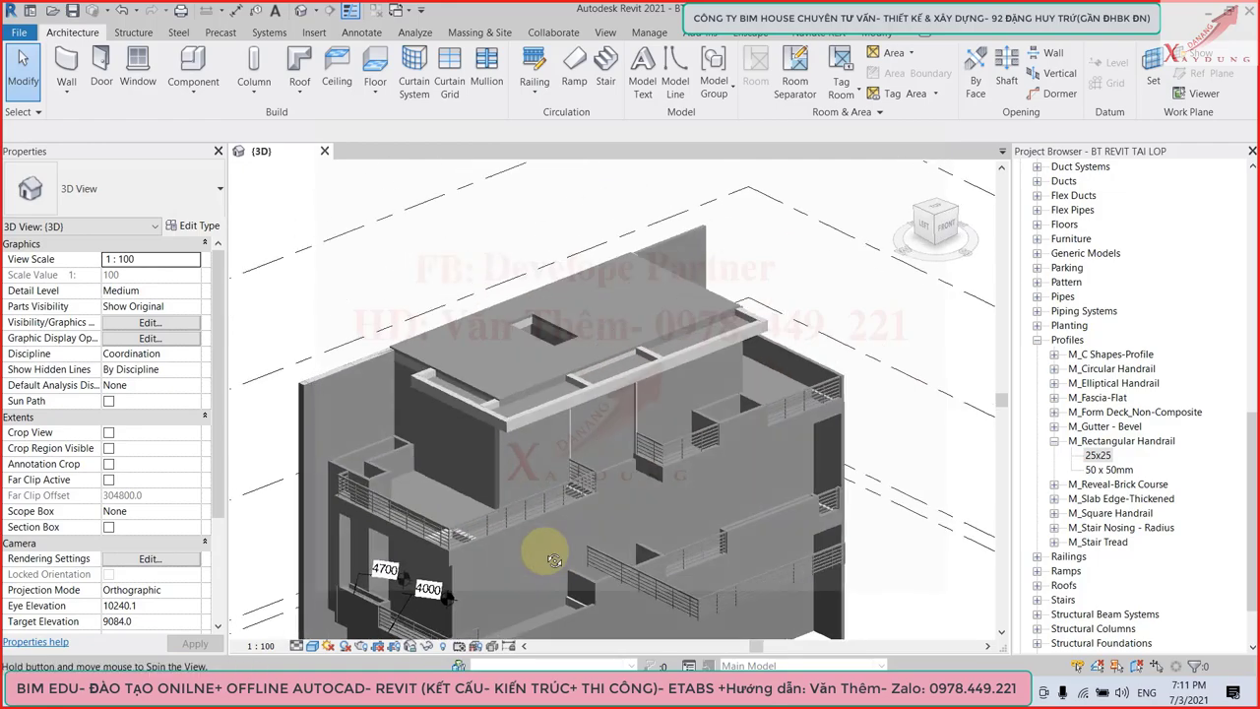
pyautogui.scroll(2, 604, 366)
pyautogui.scroll(2, 492, 388)
pyautogui.scroll(1, 464, 380)
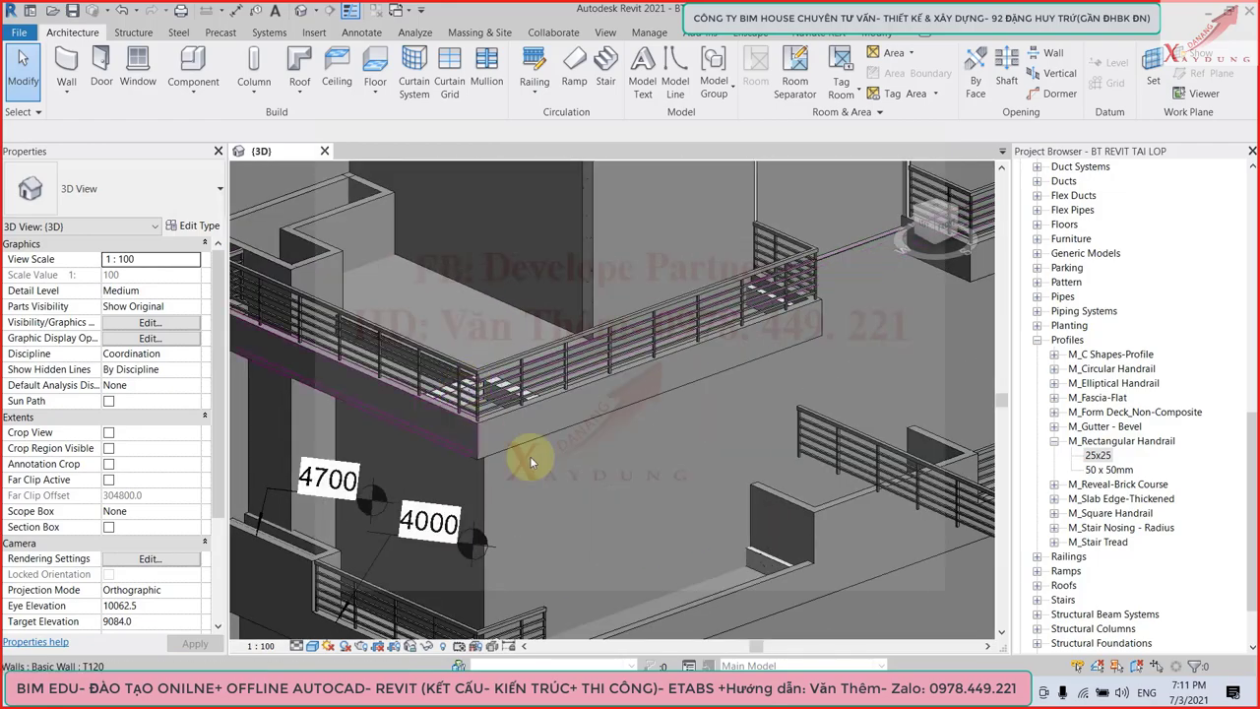
pyautogui.scroll(-2, 532, 463)
pyautogui.moveTo(532, 463)
pyautogui.keyDown('shift'); pyautogui.mouseDown(button='middle')
pyautogui.moveTo(520, 365)
pyautogui.moveTo(563, 408)
pyautogui.moveTo(577, 520)
pyautogui.moveTo(520, 544)
pyautogui.moveTo(442, 509)
pyautogui.moveTo(599, 551)
pyautogui.mouseUp(button='middle'); pyautogui.keyUp('shift')
pyautogui.scroll(2, 600, 551)
pyautogui.scroll(1, 619, 542)
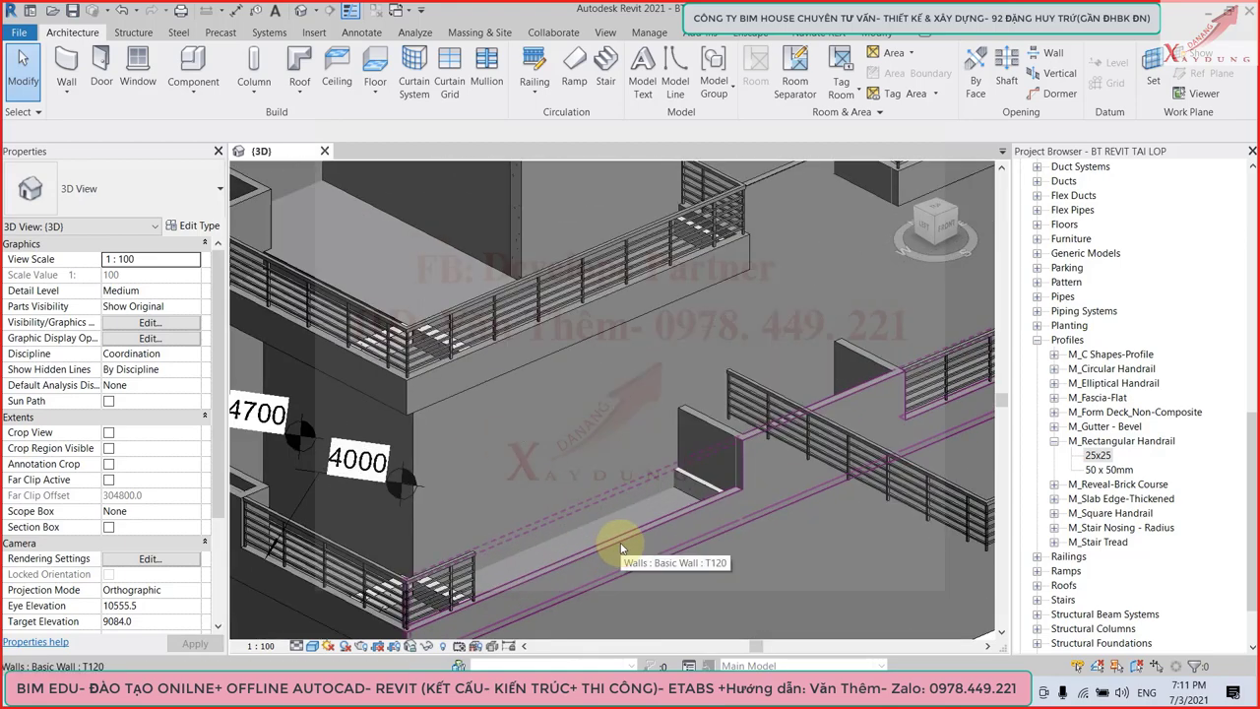
pyautogui.scroll(-2, 621, 548)
pyautogui.scroll(-1, 647, 526)
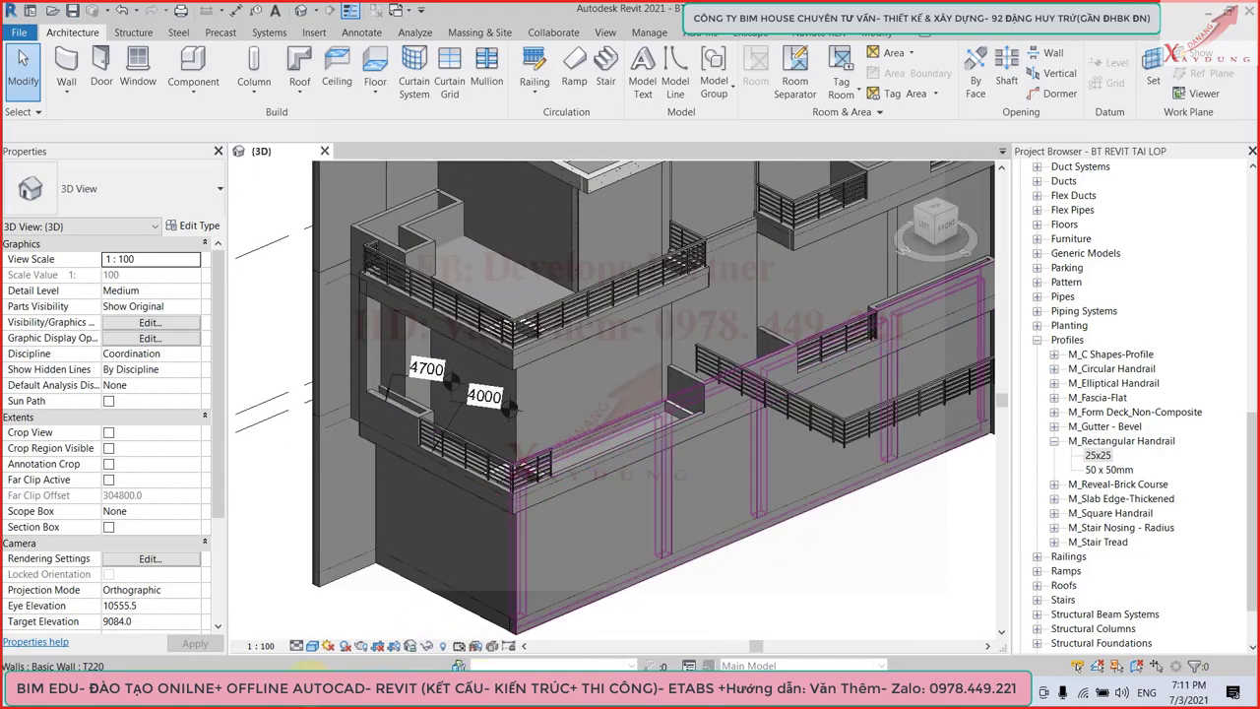
# Scroll the construction PDF in Edge back and forth between the elevations on pages 21 and 22
pyautogui.click(153, 605)
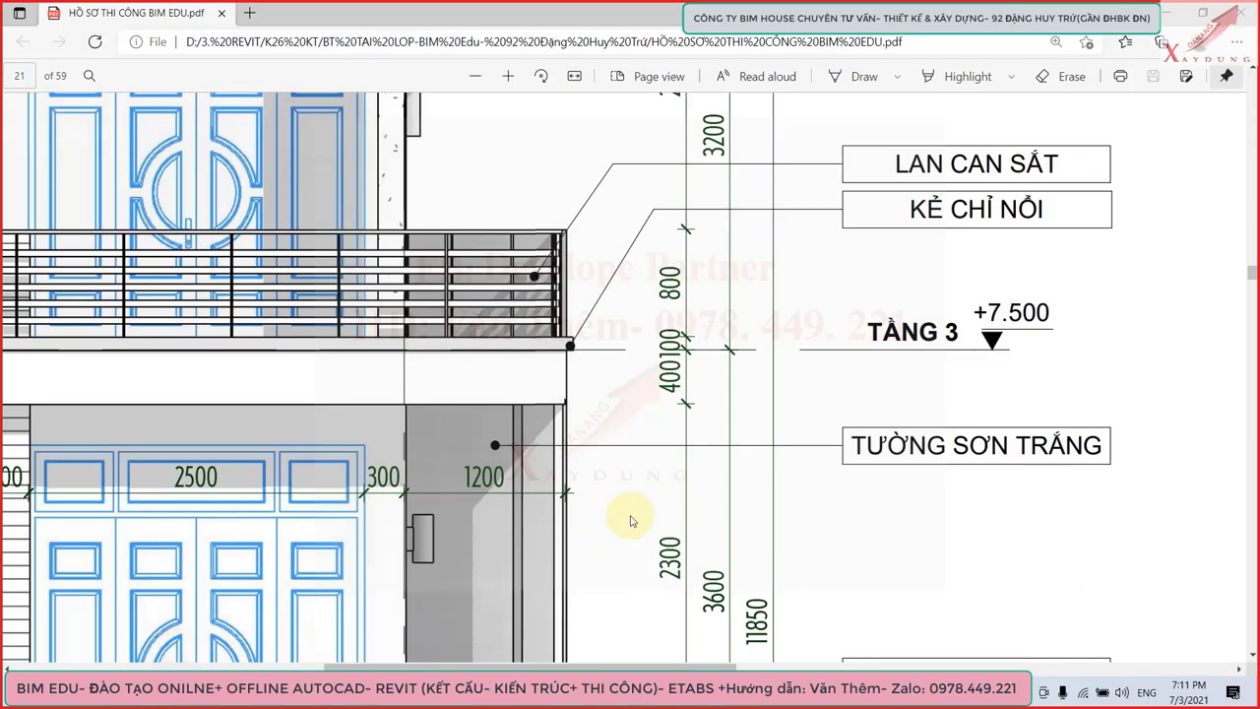
pyautogui.keyDown('ctrl'); pyautogui.scroll(-5, 637, 512); pyautogui.keyUp('ctrl')
pyautogui.keyDown('ctrl'); pyautogui.scroll(2, 615, 508); pyautogui.keyUp('ctrl')
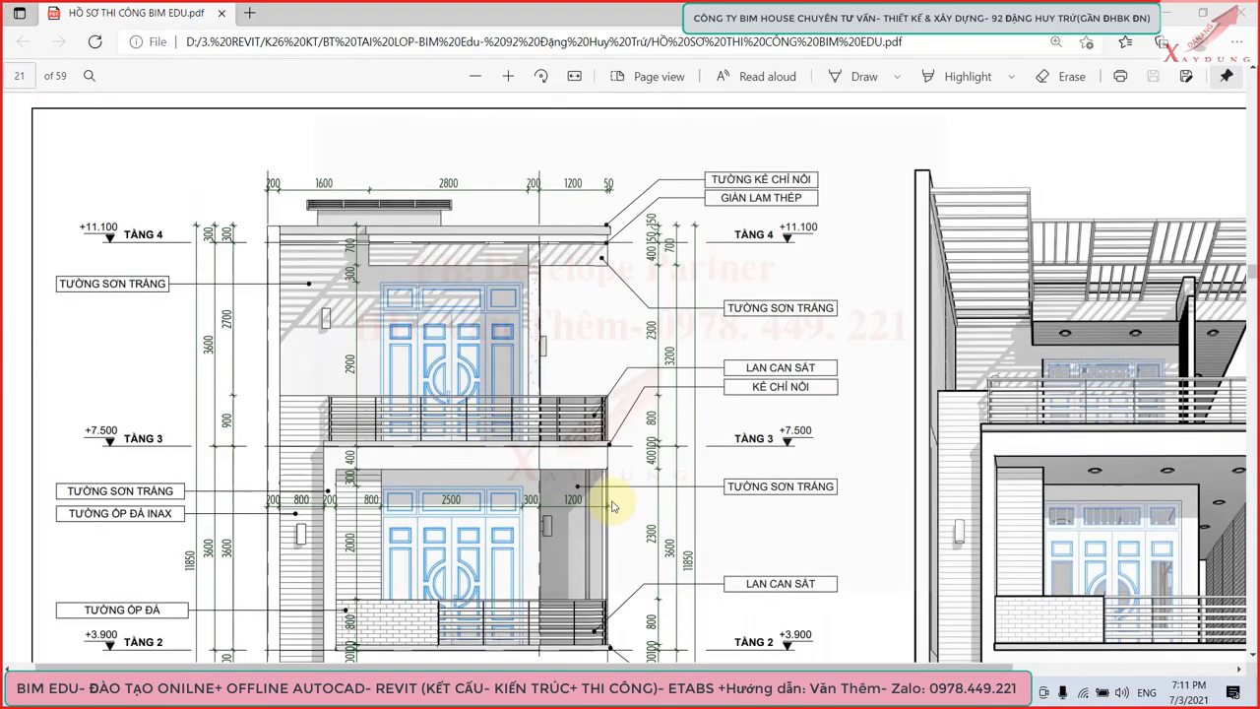
pyautogui.scroll(-3, 611, 507)
pyautogui.scroll(-3, 611, 507)
pyautogui.scroll(-3, 611, 507)
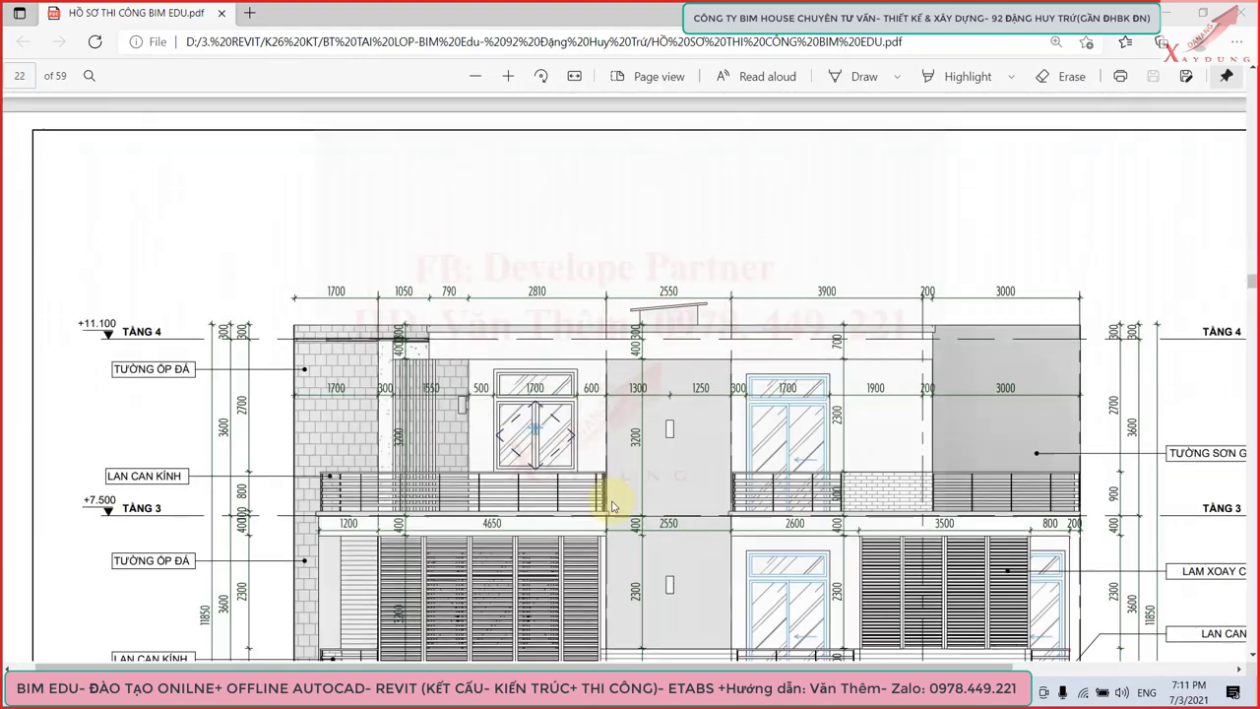
pyautogui.scroll(-3, 612, 507)
pyautogui.scroll(3, 571, 512)
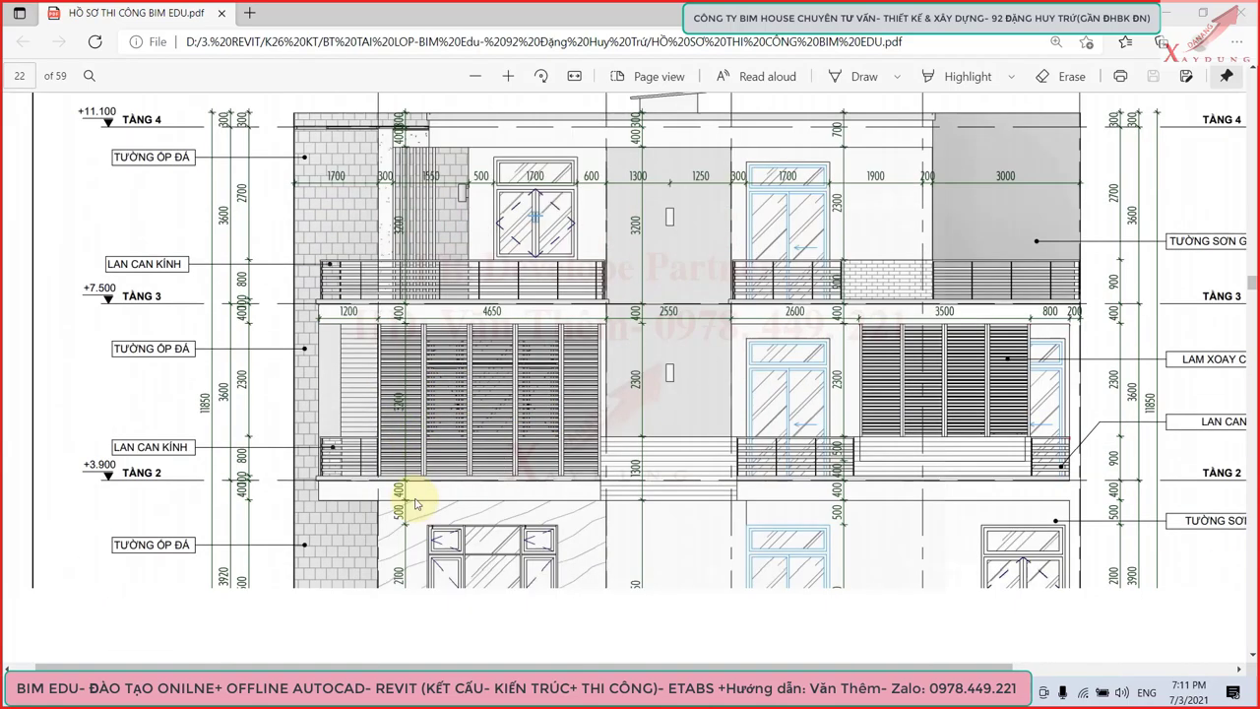
pyautogui.scroll(3, 415, 503)
pyautogui.scroll(3, 415, 503)
pyautogui.scroll(2, 415, 503)
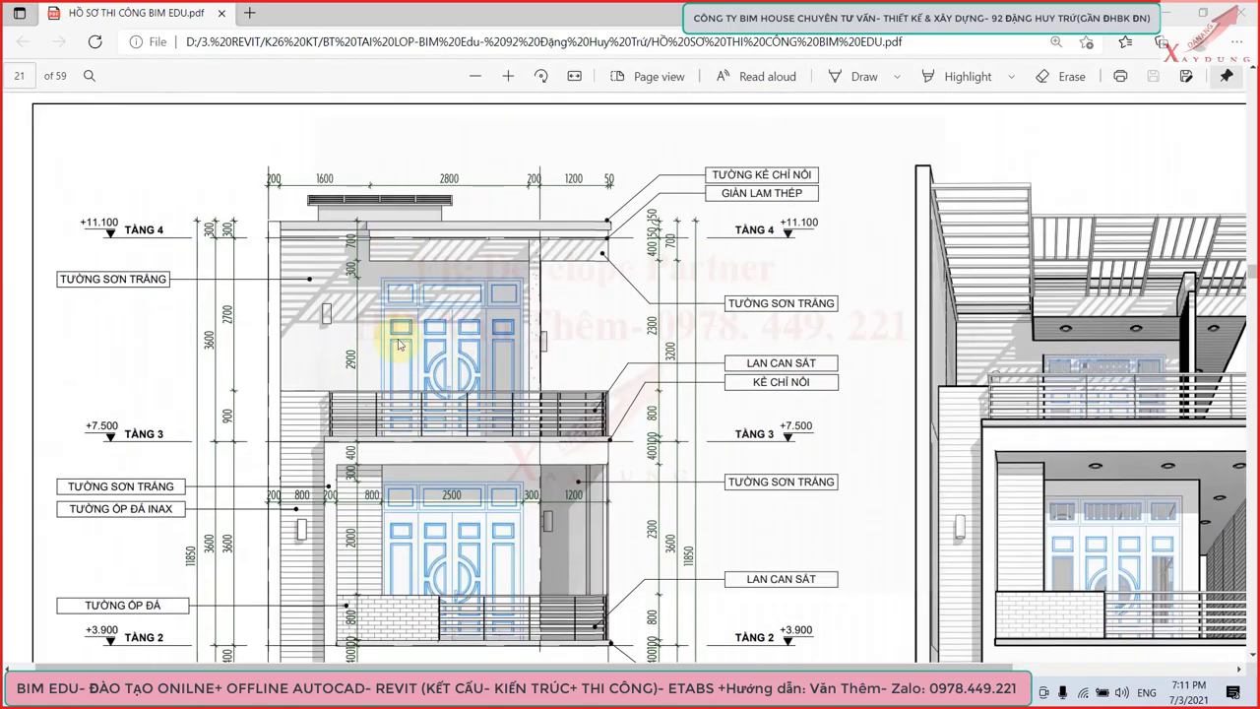
# Settle on the page 22 louvered facade elevation and return to the Revit 3D model
pyautogui.scroll(-2, 415, 503)
pyautogui.scroll(2, 1055, 253)
pyautogui.scroll(-3, 506, 349)
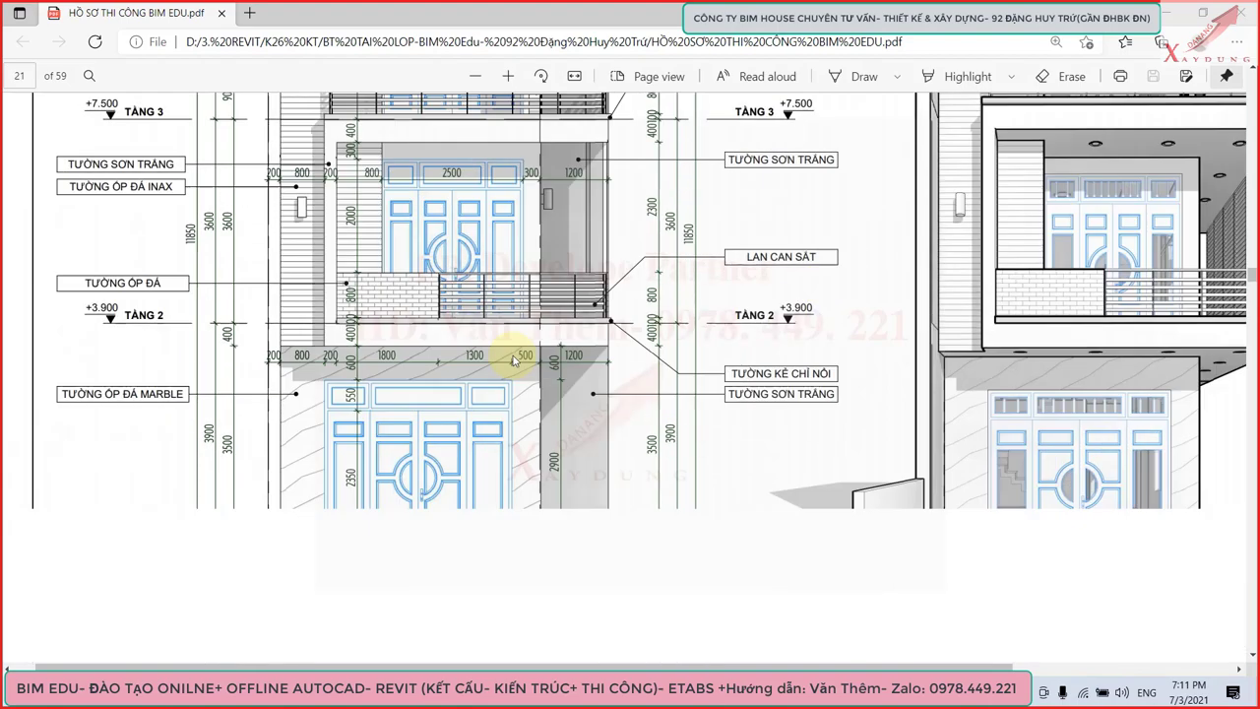
pyautogui.scroll(-3, 450, 374)
pyautogui.scroll(-3, 443, 354)
pyautogui.scroll(-3, 443, 349)
pyautogui.scroll(1, 443, 348)
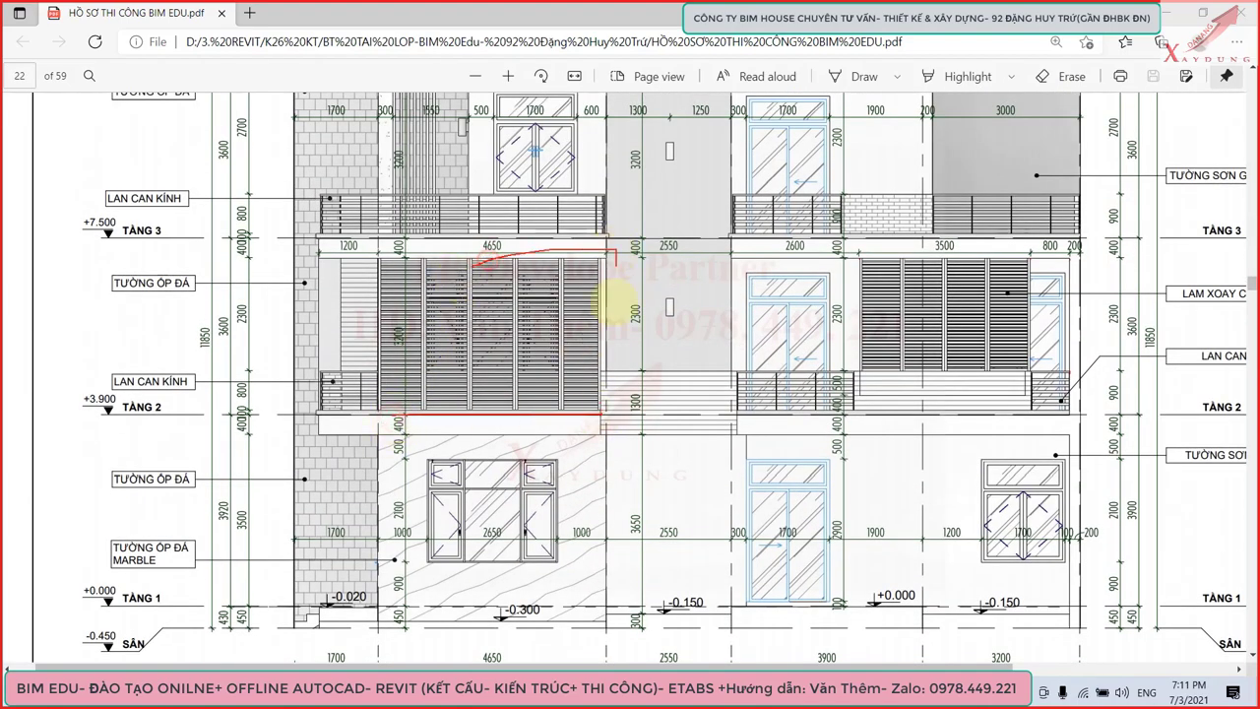
pyautogui.scroll(-1, 379, 437)
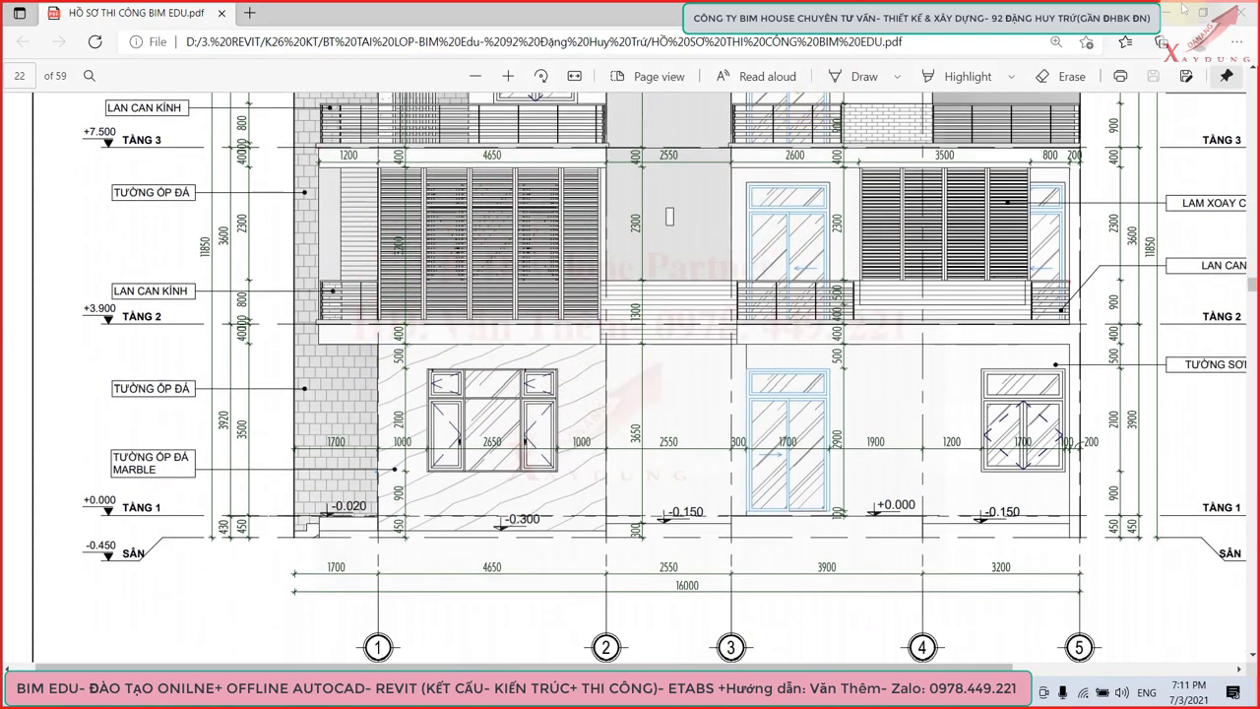
pyautogui.hotkey('alt', 'Tab')
pyautogui.moveTo(679, 479)
pyautogui.keyDown('shift'); pyautogui.mouseDown(button='middle')
pyautogui.moveTo(716, 429)
pyautogui.moveTo(729, 467)
pyautogui.mouseUp(button='middle'); pyautogui.keyUp('shift')
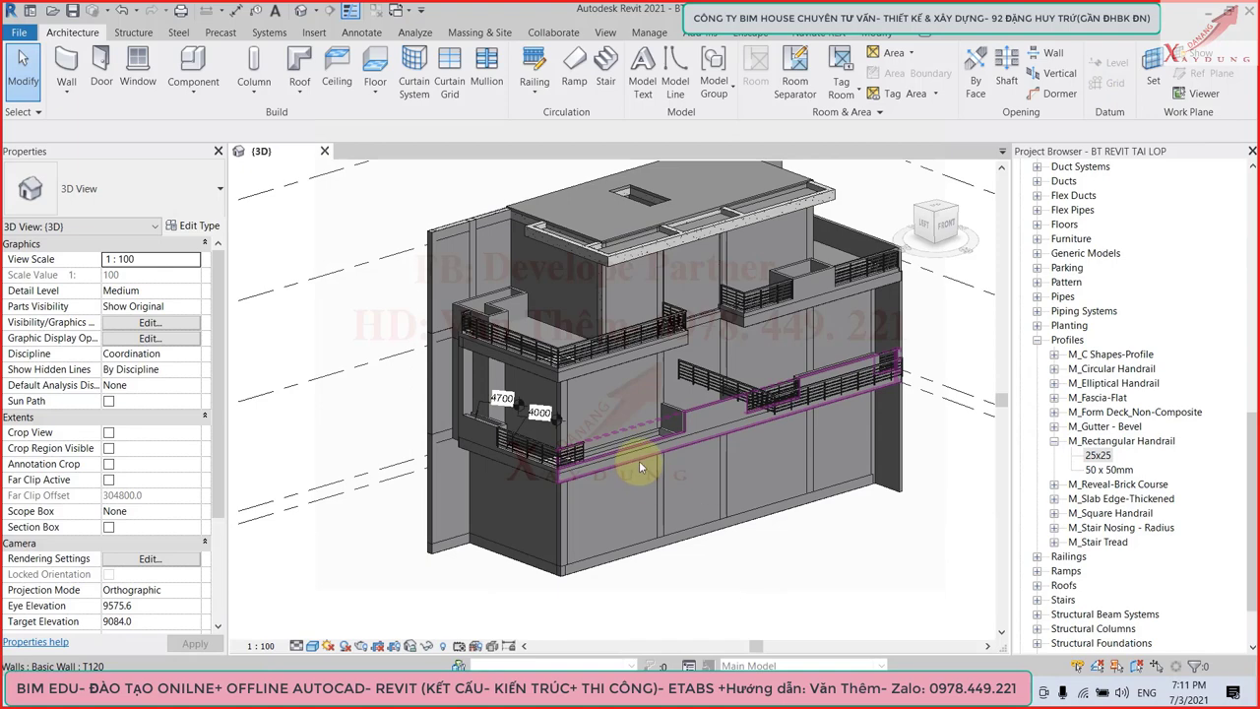
# Inspect the LAN CAN 700 balcony railing in 3D, then orbit out to see the whole building
pyautogui.scroll(2, 1148, 418)
pyautogui.scroll(2, 1148, 418)
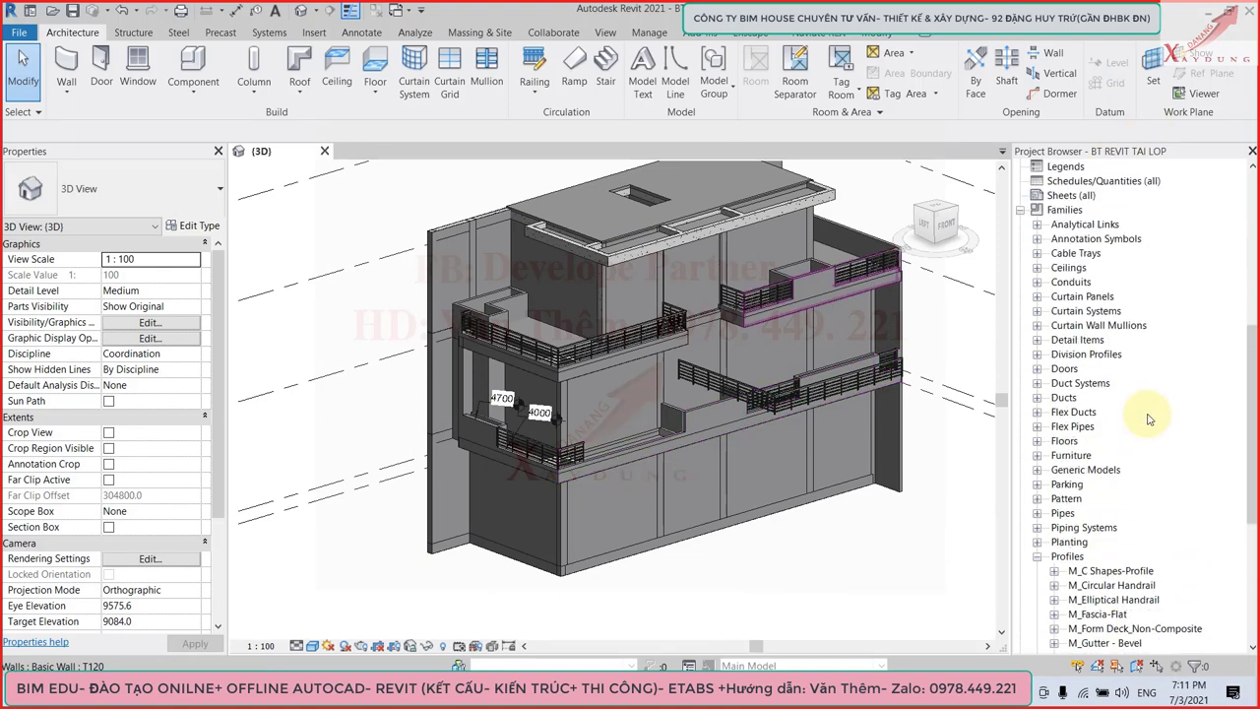
pyautogui.scroll(2, 1148, 419)
pyautogui.scroll(2, 1148, 419)
pyautogui.scroll(2, 1148, 418)
pyautogui.scroll(5, 896, 413)
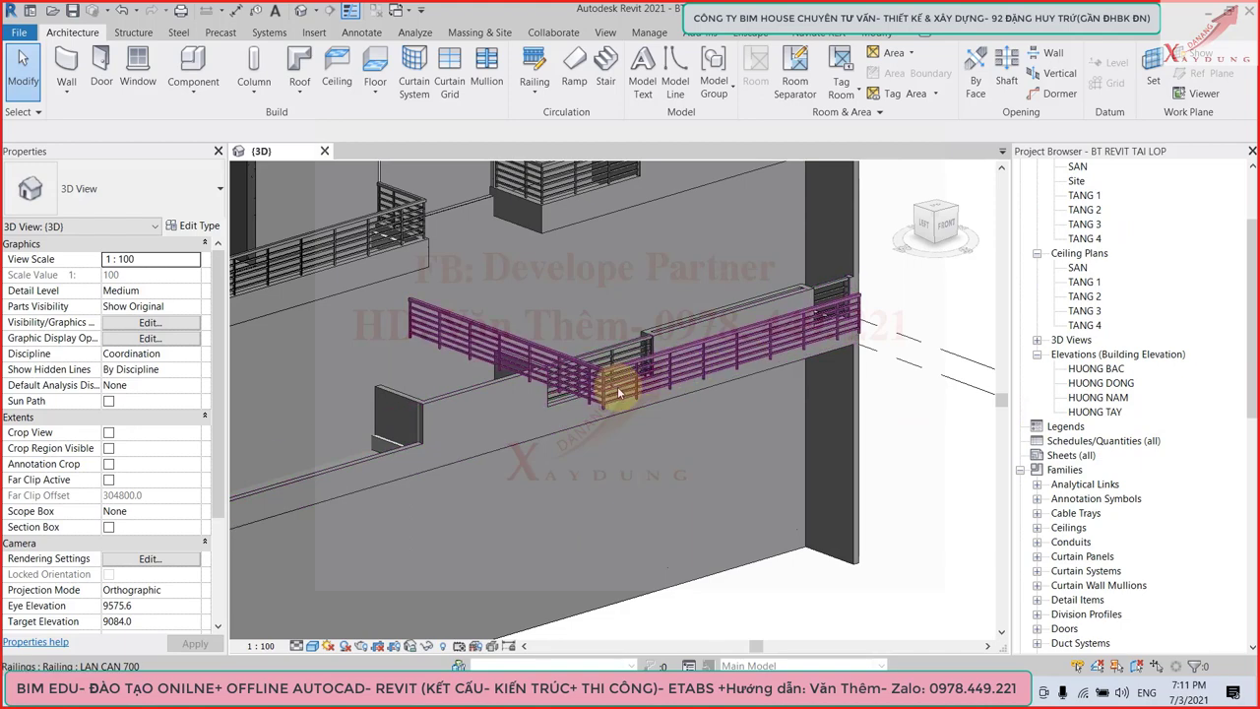
pyautogui.click(619, 392)
pyautogui.press('Escape')
pyautogui.scroll(-5, 633, 374)
pyautogui.moveTo(886, 414)
pyautogui.keyDown('shift'); pyautogui.mouseDown(button='middle')
pyautogui.moveTo(942, 434)
pyautogui.moveTo(941, 401)
pyautogui.mouseUp(button='middle'); pyautogui.keyUp('shift')
pyautogui.scroll(2, 1102, 246)
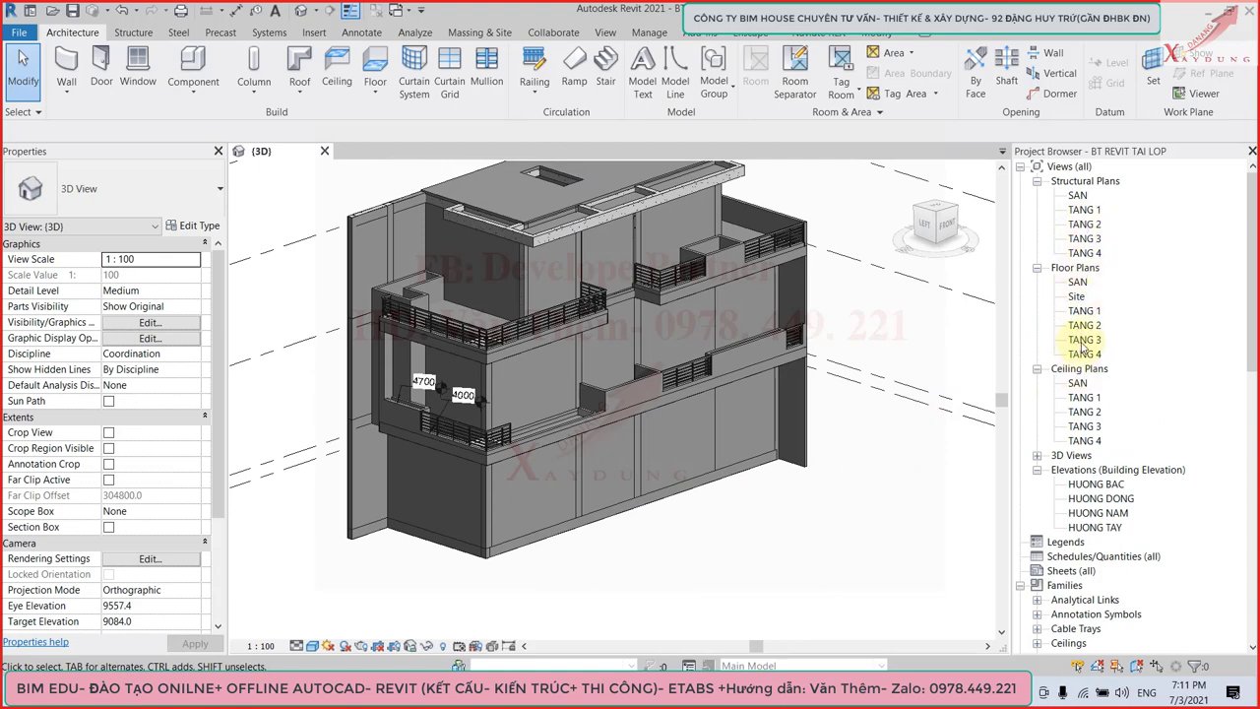
# Open the TANG 2 floor plan framed on the grid 1/A corner and grids 1–2
pyautogui.doubleClick(1085, 325)
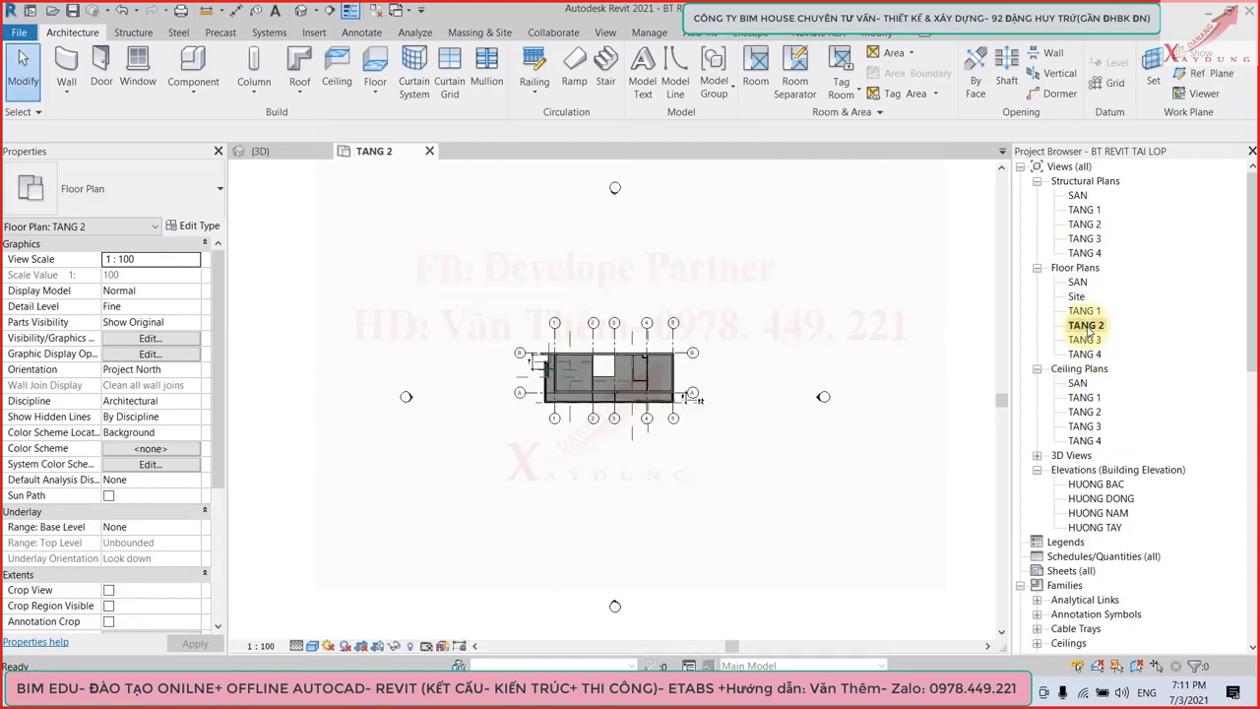
pyautogui.scroll(3, 542, 372)
pyautogui.scroll(2, 555, 385)
pyautogui.scroll(2, 515, 403)
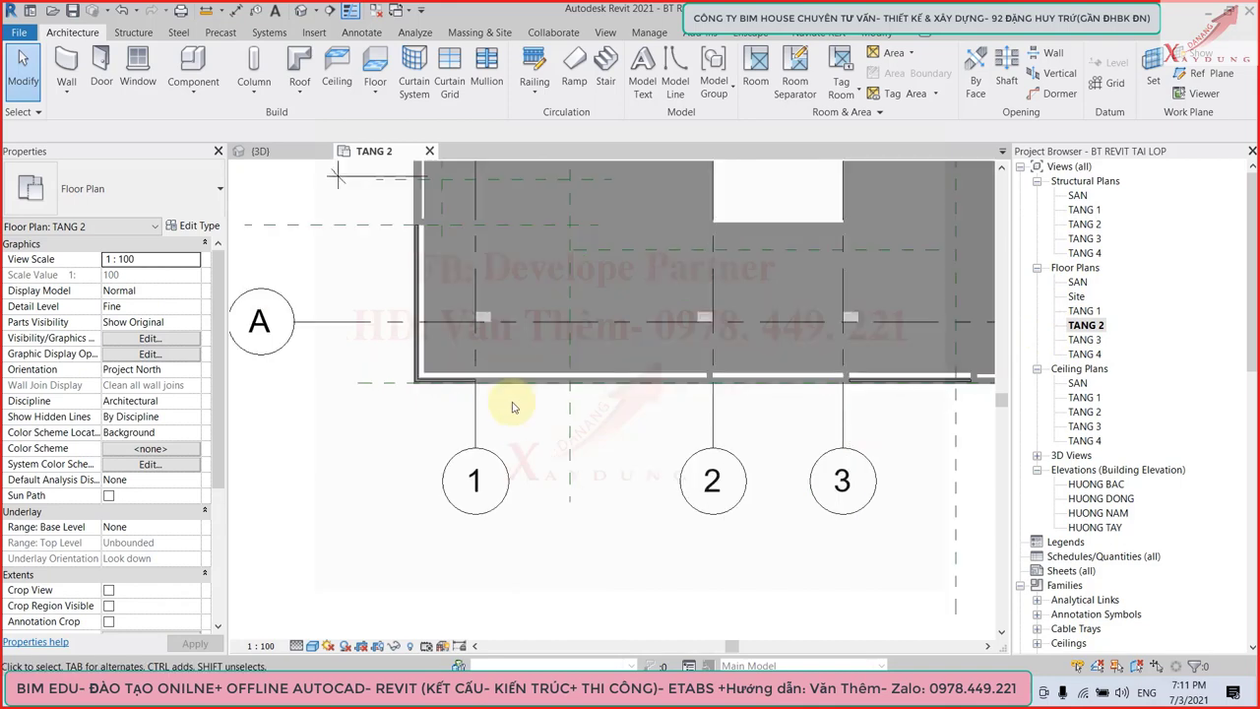
pyautogui.scroll(2, 465, 391)
pyautogui.moveTo(466, 384); pyautogui.dragTo(385, 401, button='middle')
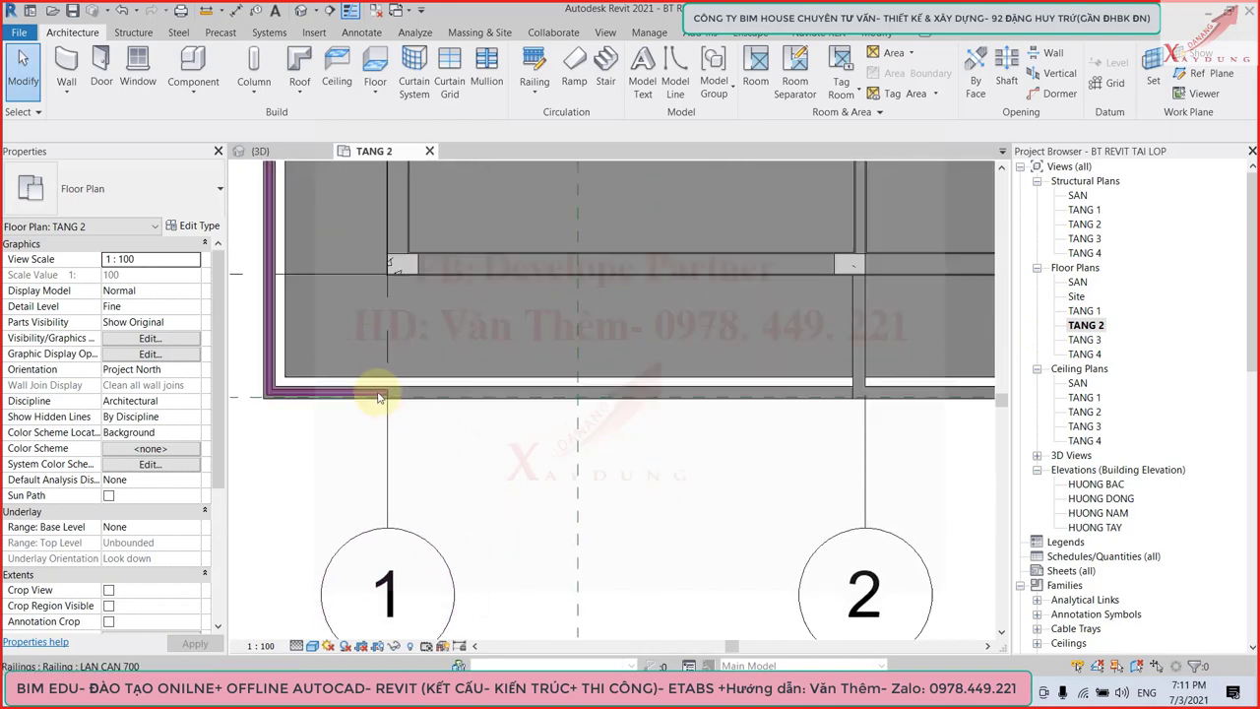
pyautogui.scroll(-1, 906, 417)
pyautogui.scroll(-2, 935, 418)
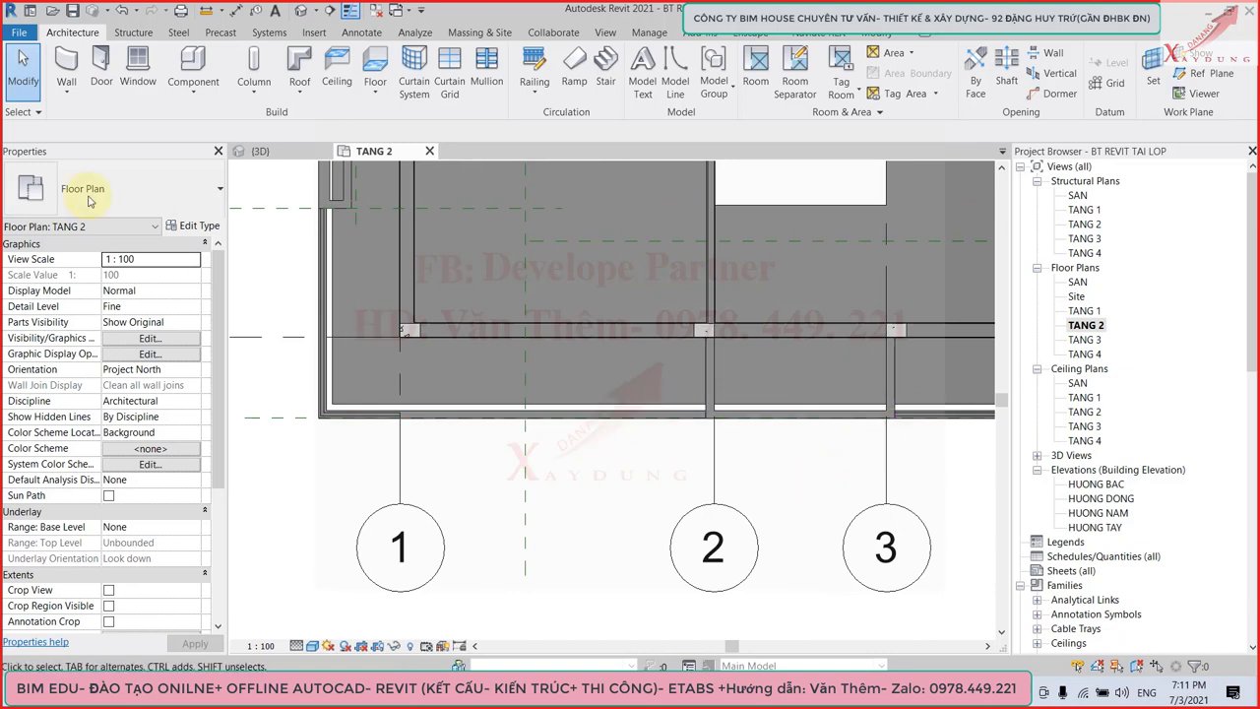
# Start an architectural wall using the Curtain Wall type
pyautogui.click(71, 99)
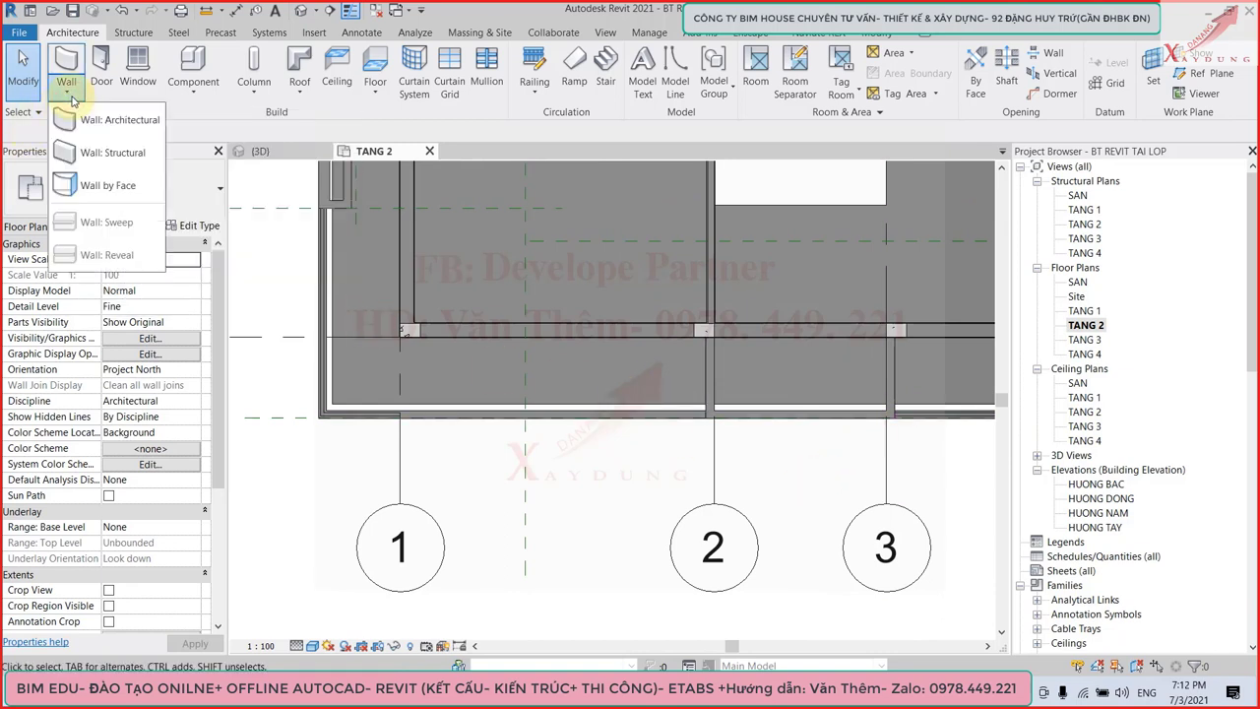
pyautogui.click(51, 132)
pyautogui.click(80, 92)
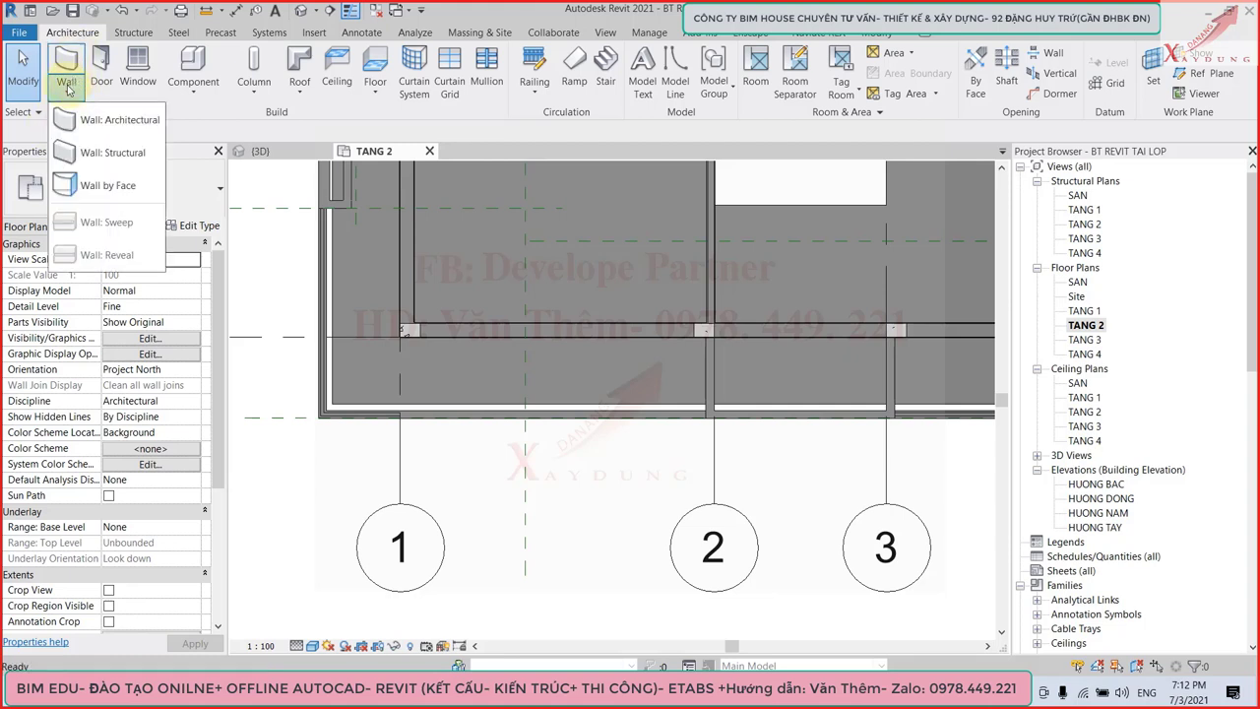
pyautogui.click(68, 91)
pyautogui.click(76, 93)
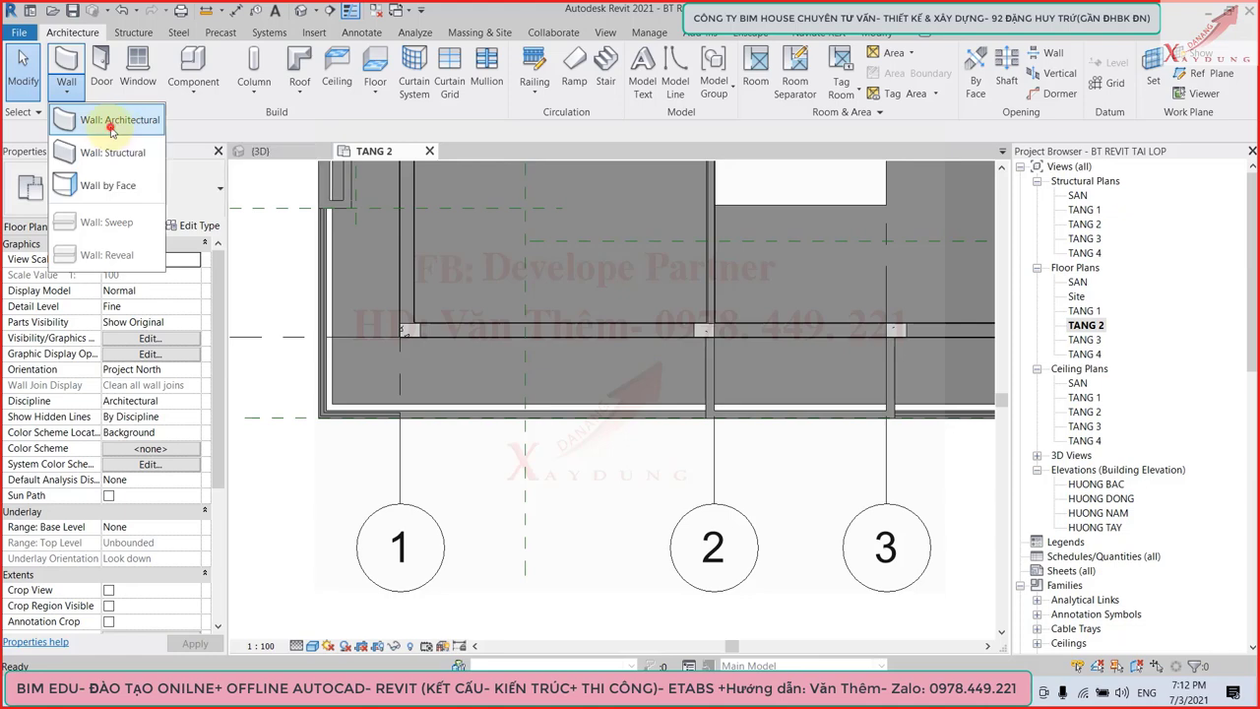
pyautogui.click(106, 121)
pyautogui.click(187, 193)
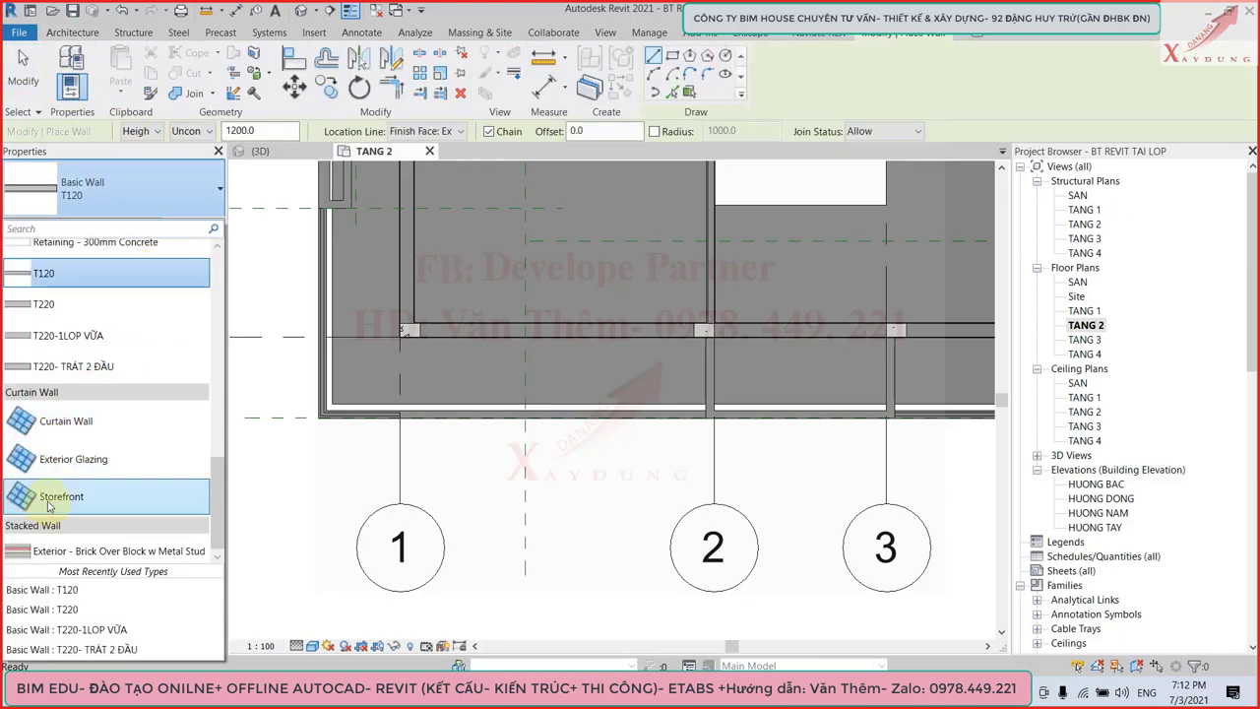
pyautogui.scroll(3, 71, 433)
pyautogui.scroll(-3, 70, 433)
pyautogui.scroll(-3, 59, 428)
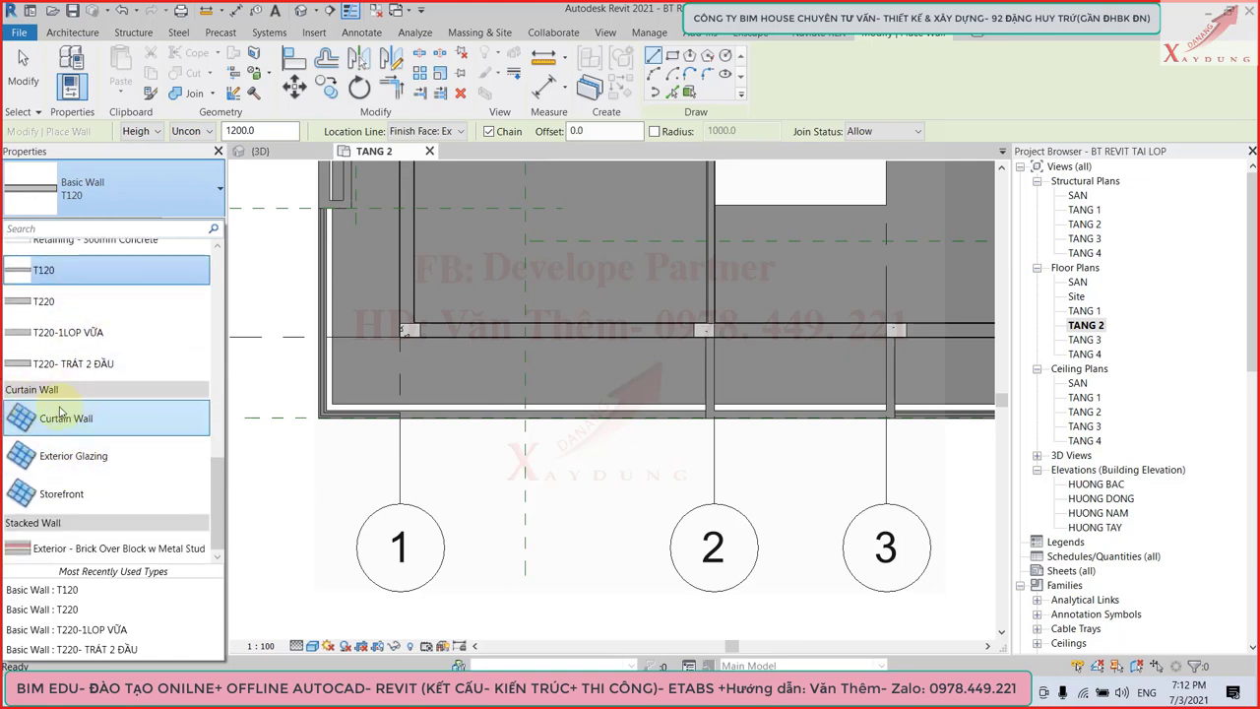
pyautogui.click(111, 413)
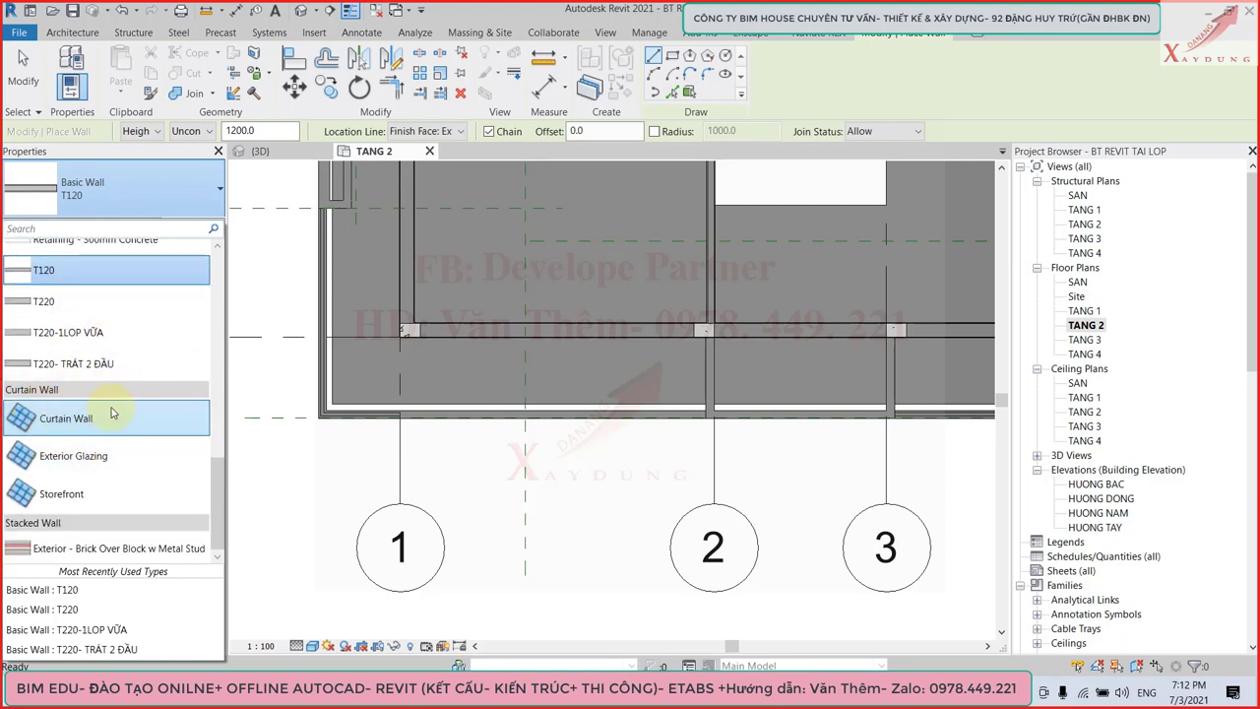
pyautogui.click(54, 430)
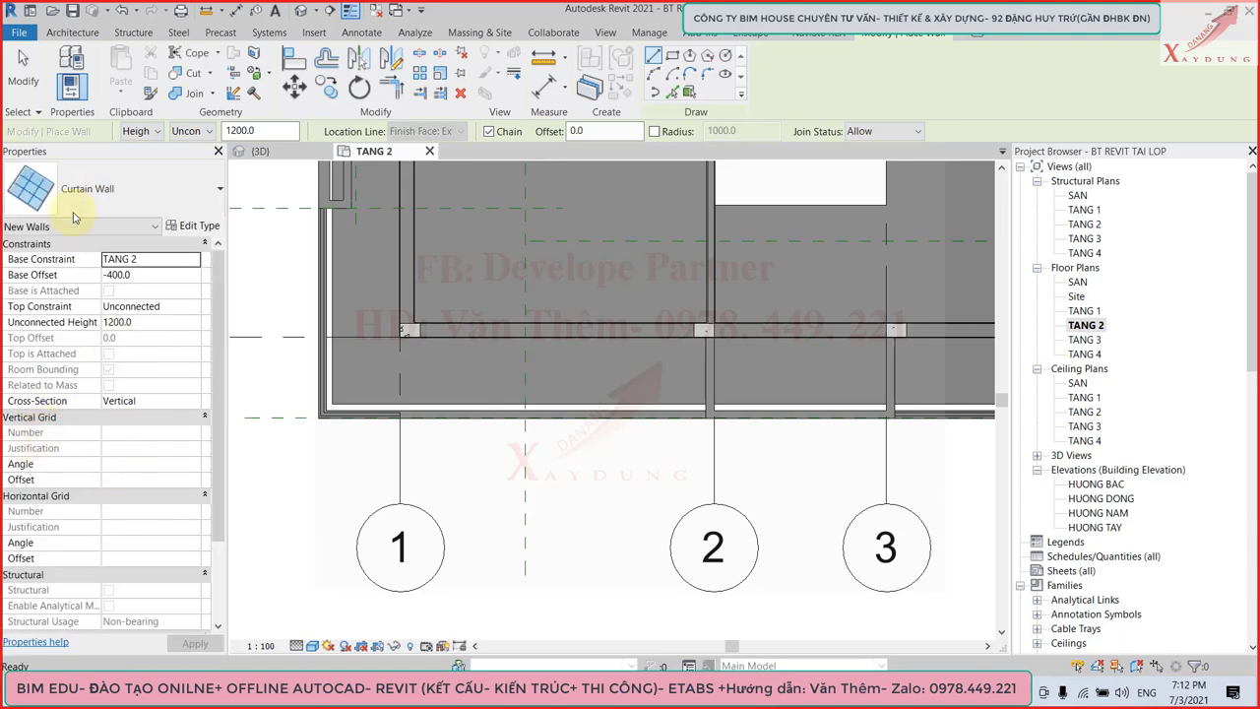
# Duplicate the Curtain Wall type as a new type named LAM DOC
pyautogui.click(193, 228)
pyautogui.click(798, 148)
pyautogui.write('LAM DOC')
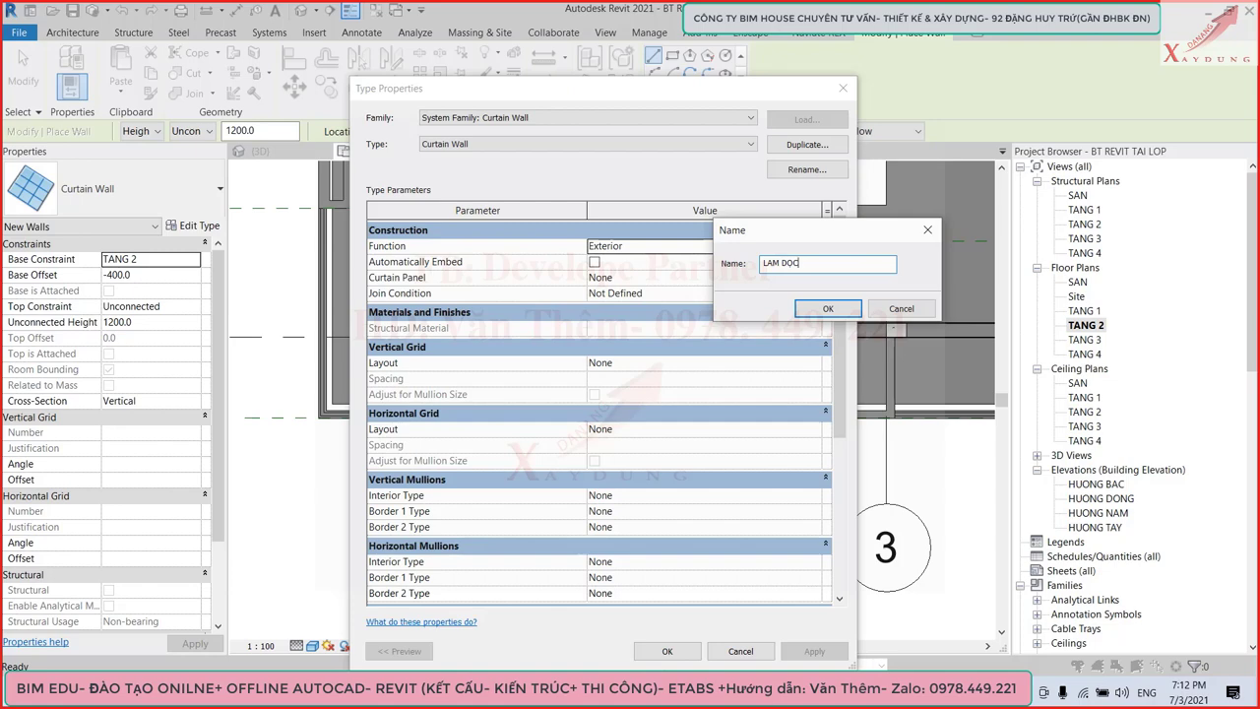
pyautogui.click(825, 309)
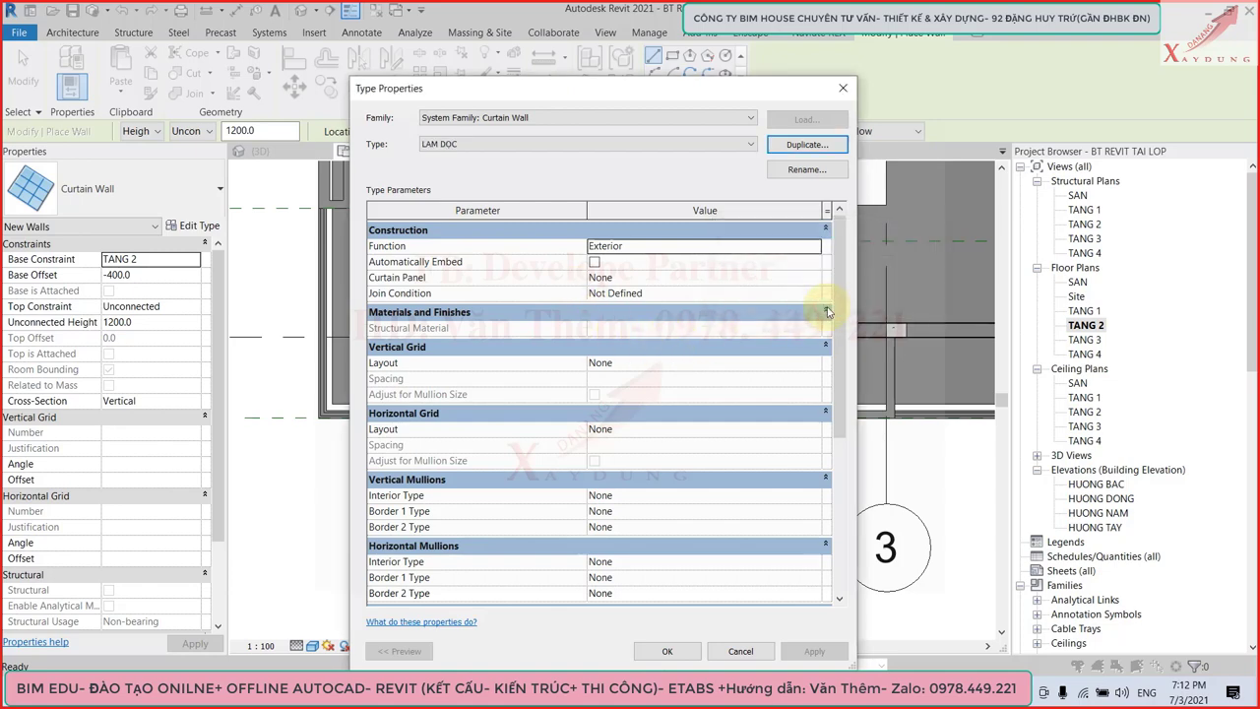
pyautogui.click(679, 658)
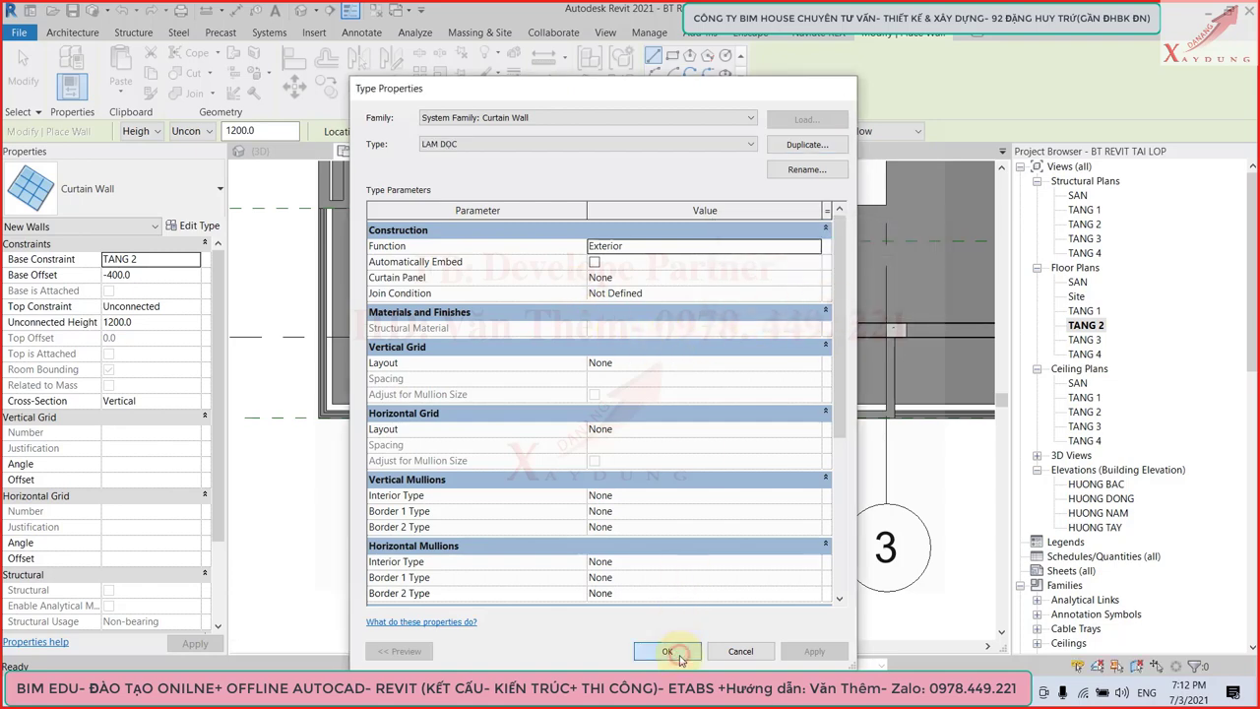
pyautogui.scroll(-1, 597, 439)
pyautogui.moveTo(597, 439); pyautogui.dragTo(636, 578, button='middle')
# Draw the LAM DOC curtain wall from the reference-plane intersection to near grid 2
pyautogui.scroll(1, 455, 523)
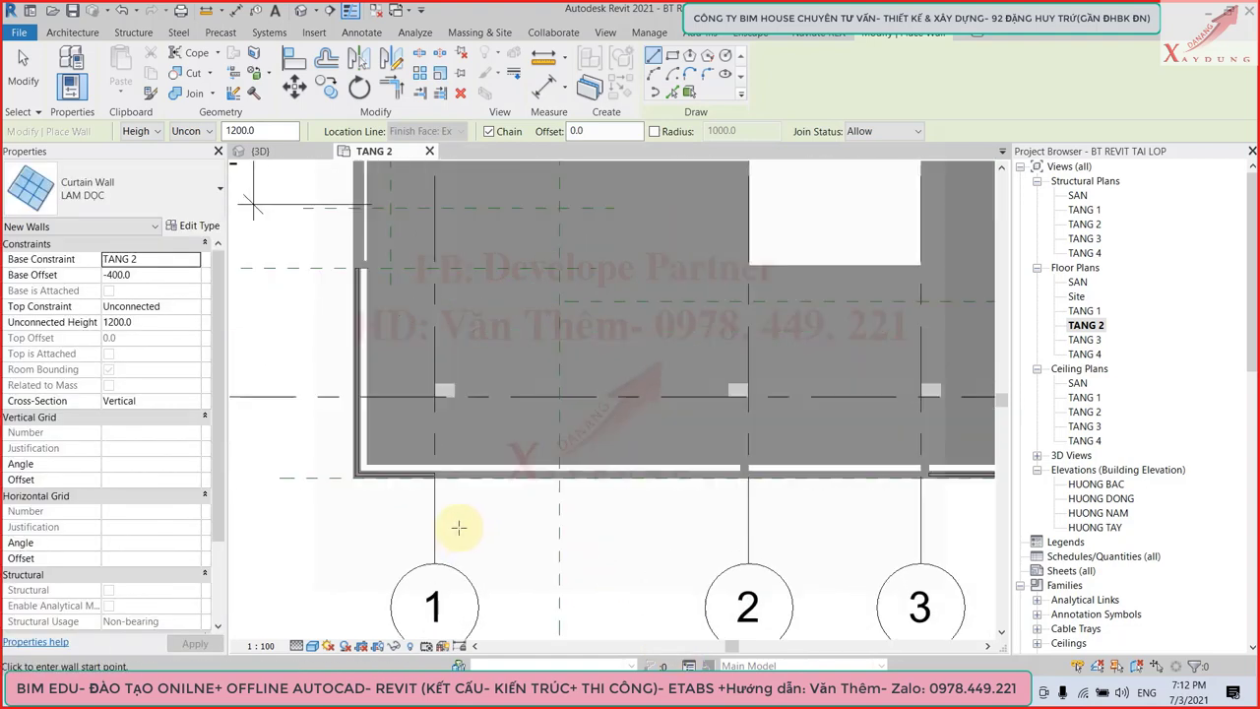
pyautogui.scroll(2, 450, 515)
pyautogui.scroll(2, 495, 534)
pyautogui.scroll(2, 485, 461)
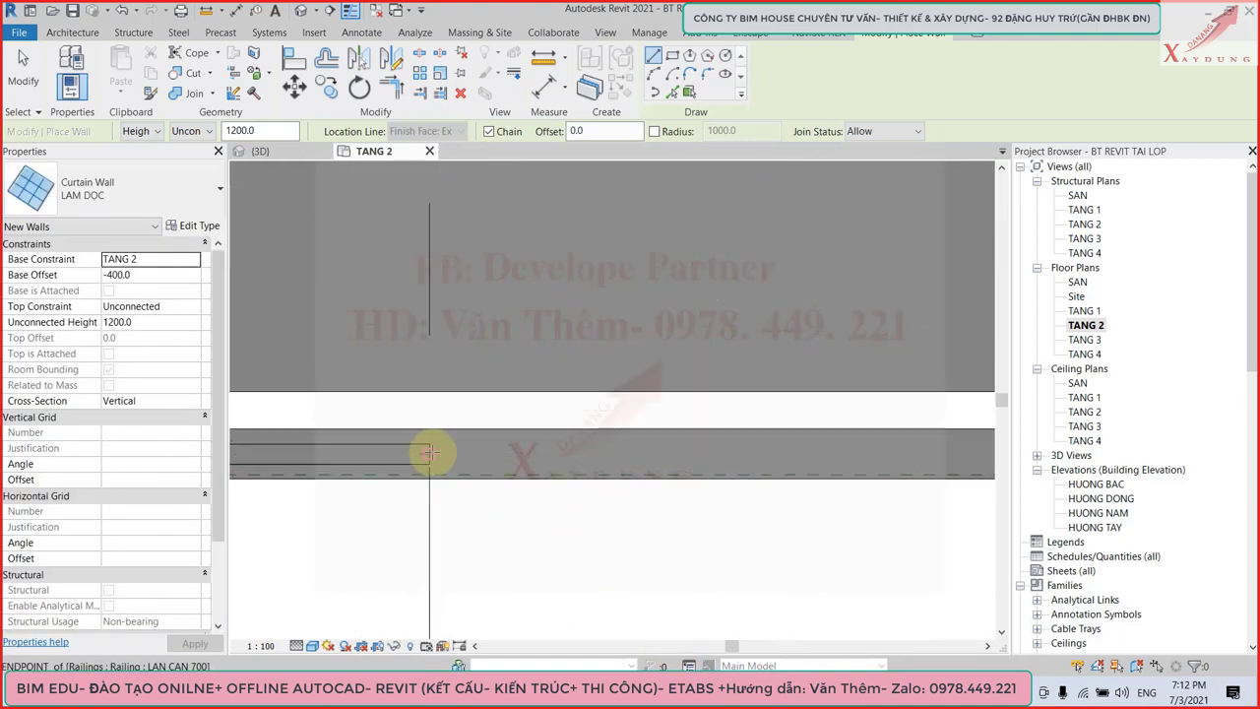
pyautogui.click(441, 457)
pyautogui.scroll(-2, 443, 455)
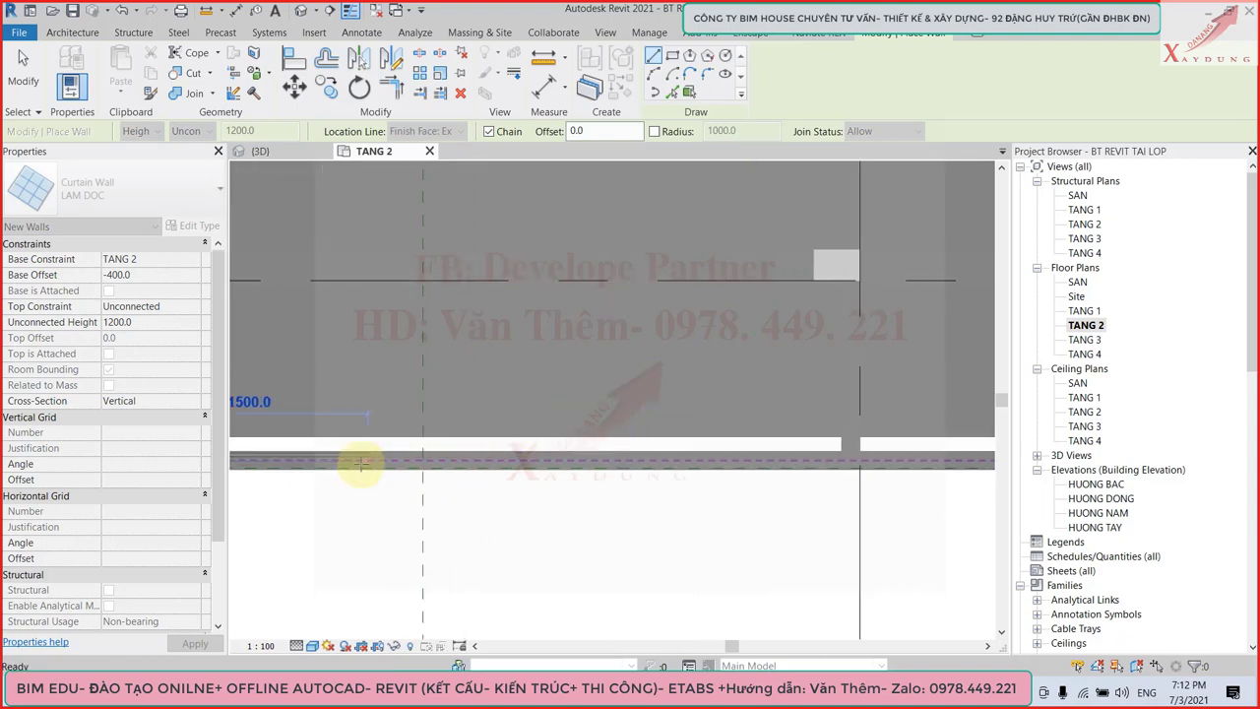
pyautogui.scroll(-1, 797, 478)
pyautogui.scroll(-1, 468, 483)
pyautogui.scroll(2, 690, 468)
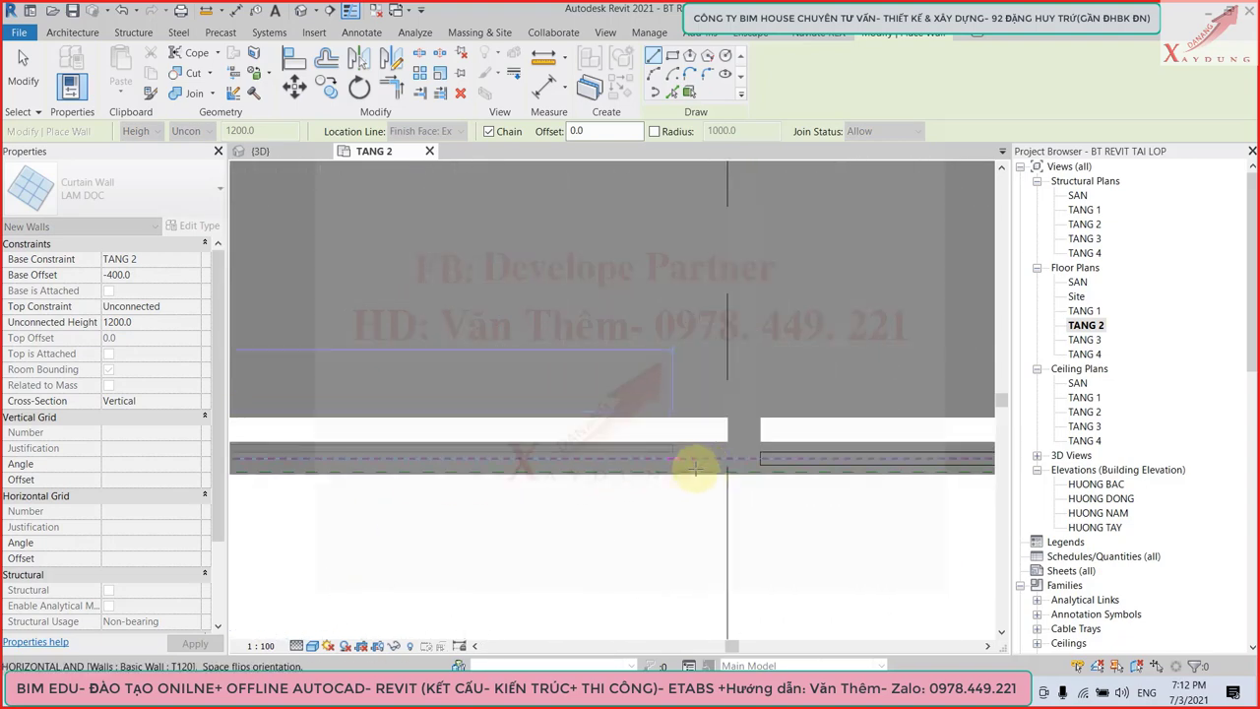
pyautogui.scroll(1, 744, 459)
pyautogui.scroll(1, 761, 454)
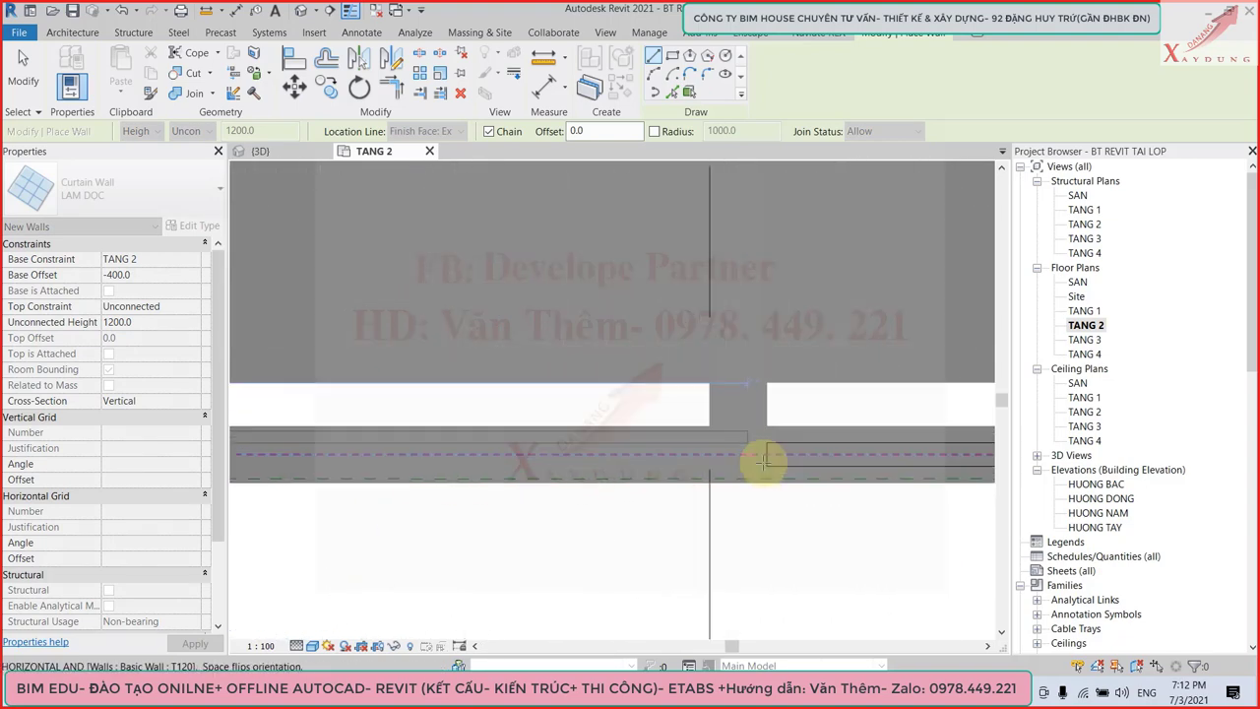
pyautogui.scroll(1, 762, 453)
pyautogui.click(771, 474)
# Finish the wall, dismiss the walls-overlap warning, and show the house in 3D
pyautogui.press('Escape')
pyautogui.press('Escape')
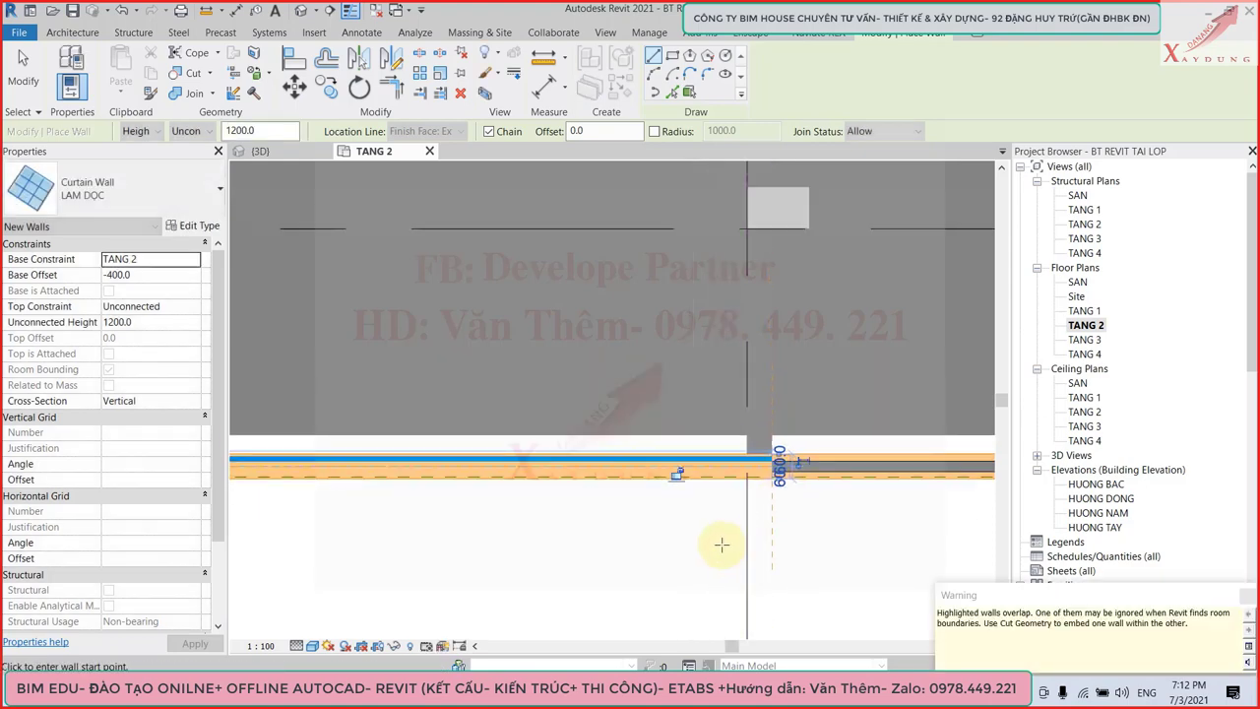
pyautogui.scroll(-2, 722, 543)
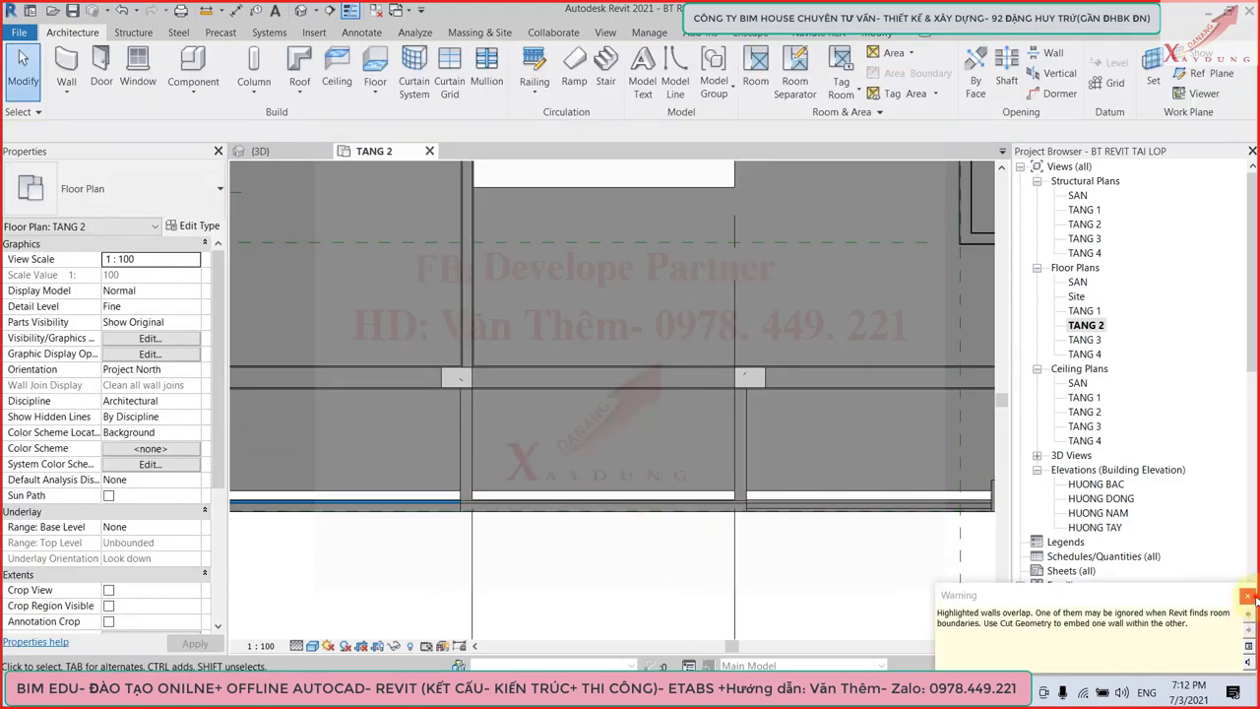
pyautogui.click(1247, 596)
pyautogui.scroll(2, 683, 515)
pyautogui.scroll(1, 815, 479)
pyautogui.scroll(2, 574, 466)
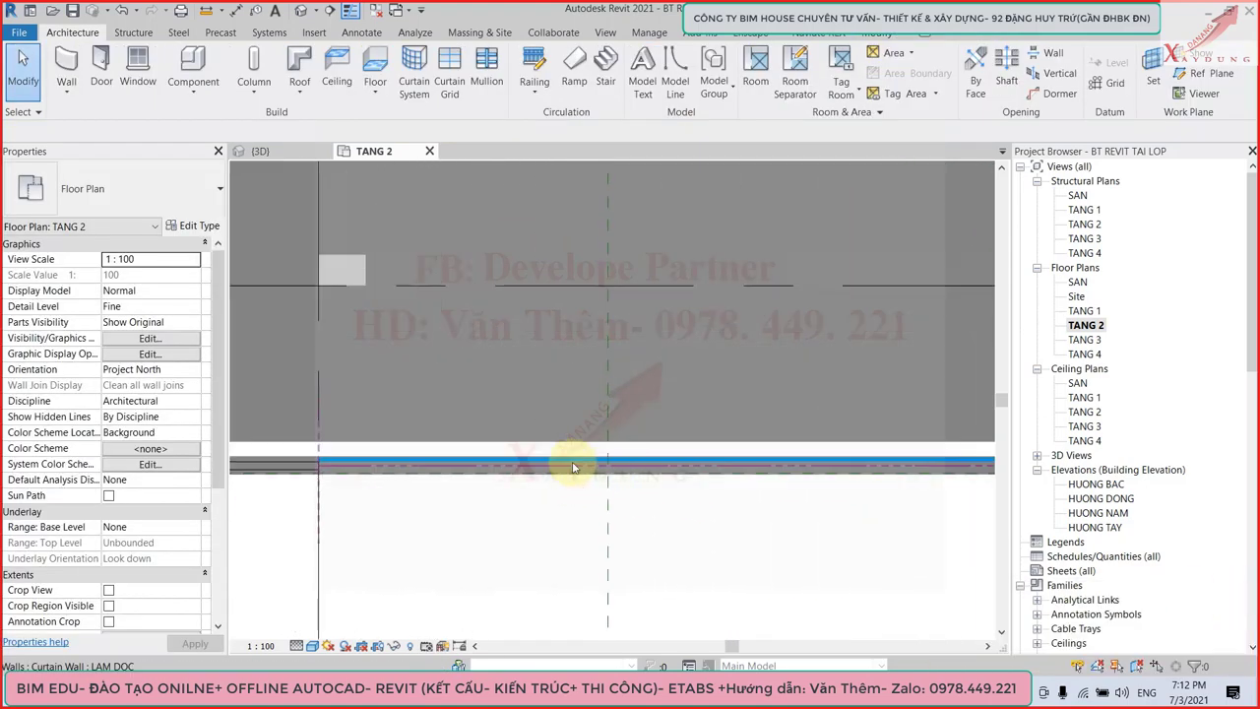
pyautogui.click(260, 151)
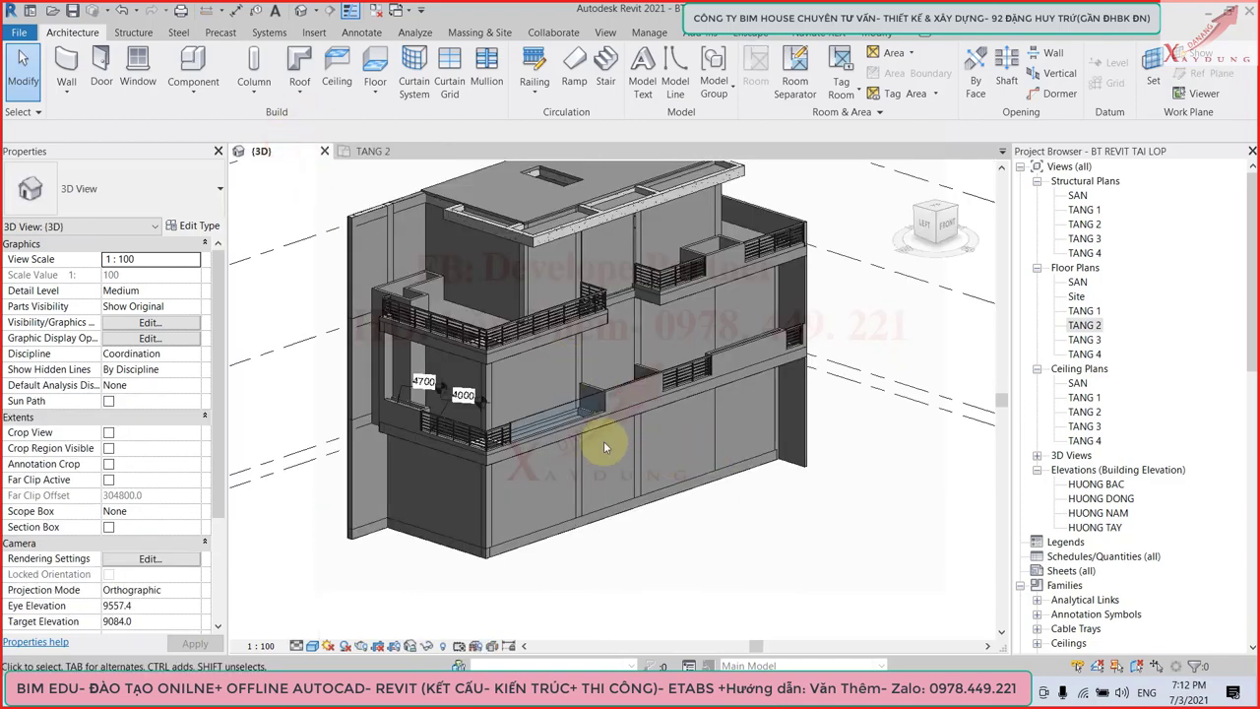
# Check the new curtain wall in 3D, orbiting to look into the balcony recess
pyautogui.scroll(4, 591, 423)
pyautogui.click(566, 369)
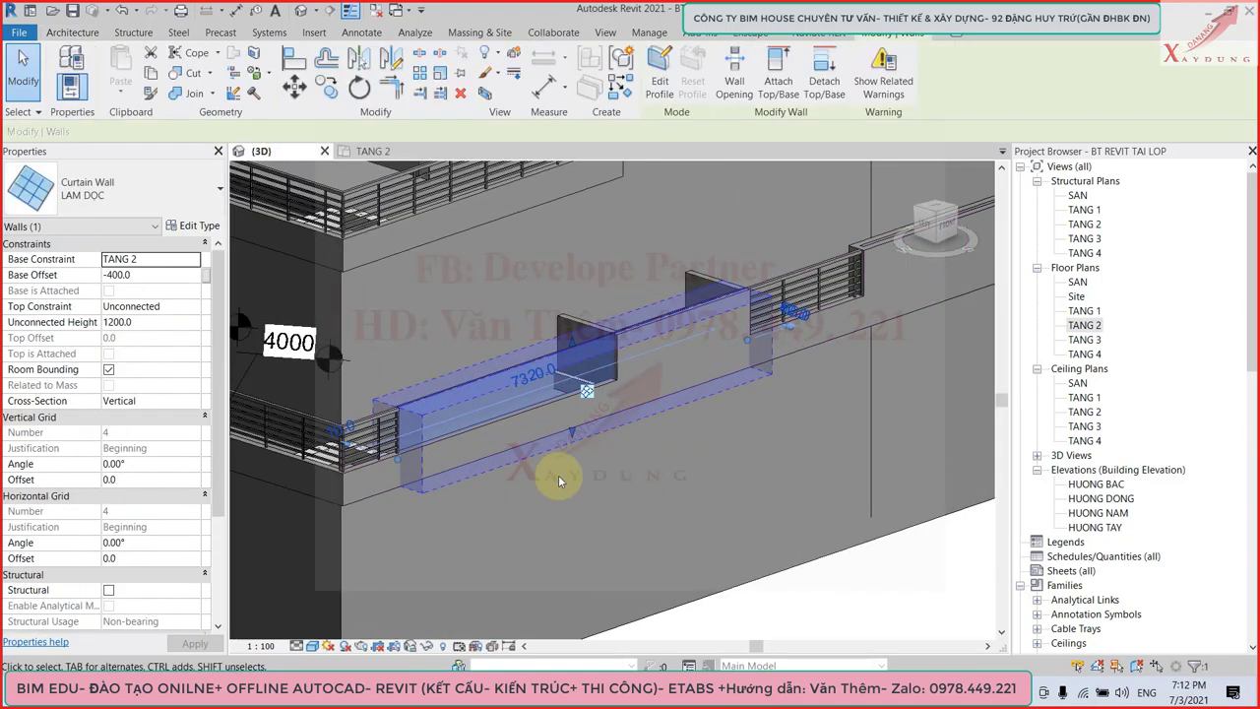
pyautogui.press('Escape')
pyautogui.keyDown('shift'); pyautogui.moveTo(668, 472); pyautogui.dragTo(506, 357, button='middle'); pyautogui.keyUp('shift')
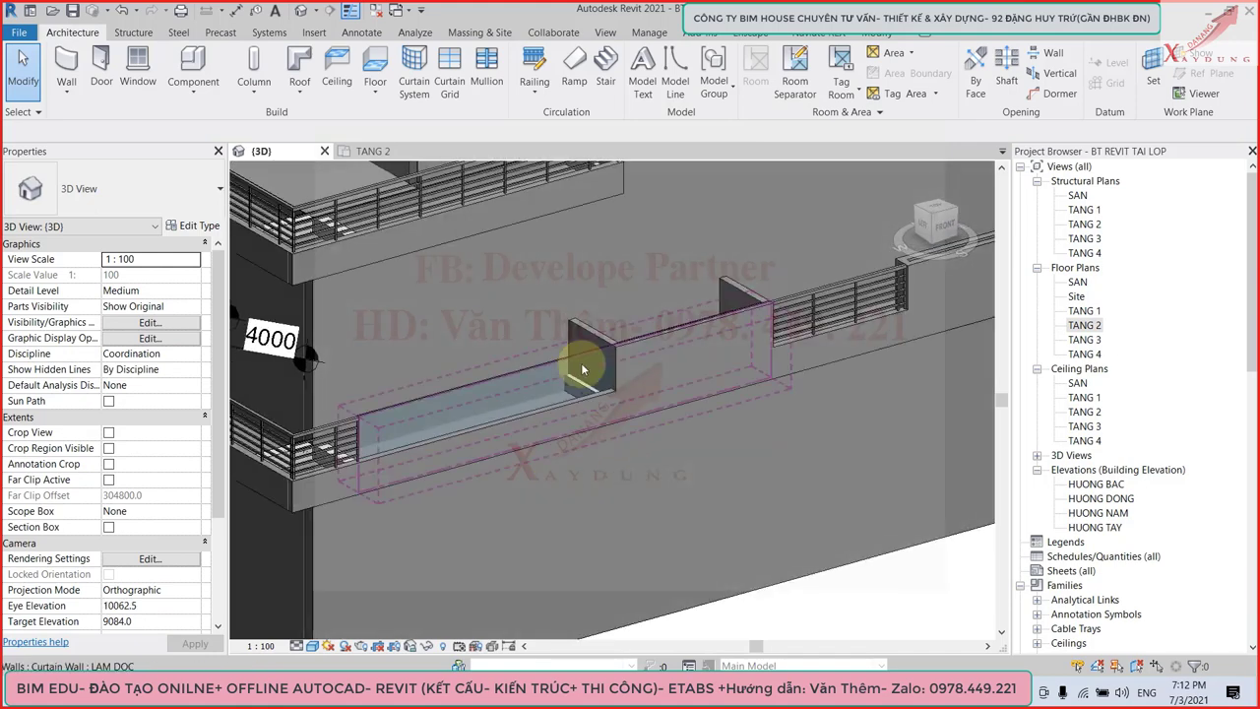
pyautogui.scroll(2, 579, 360)
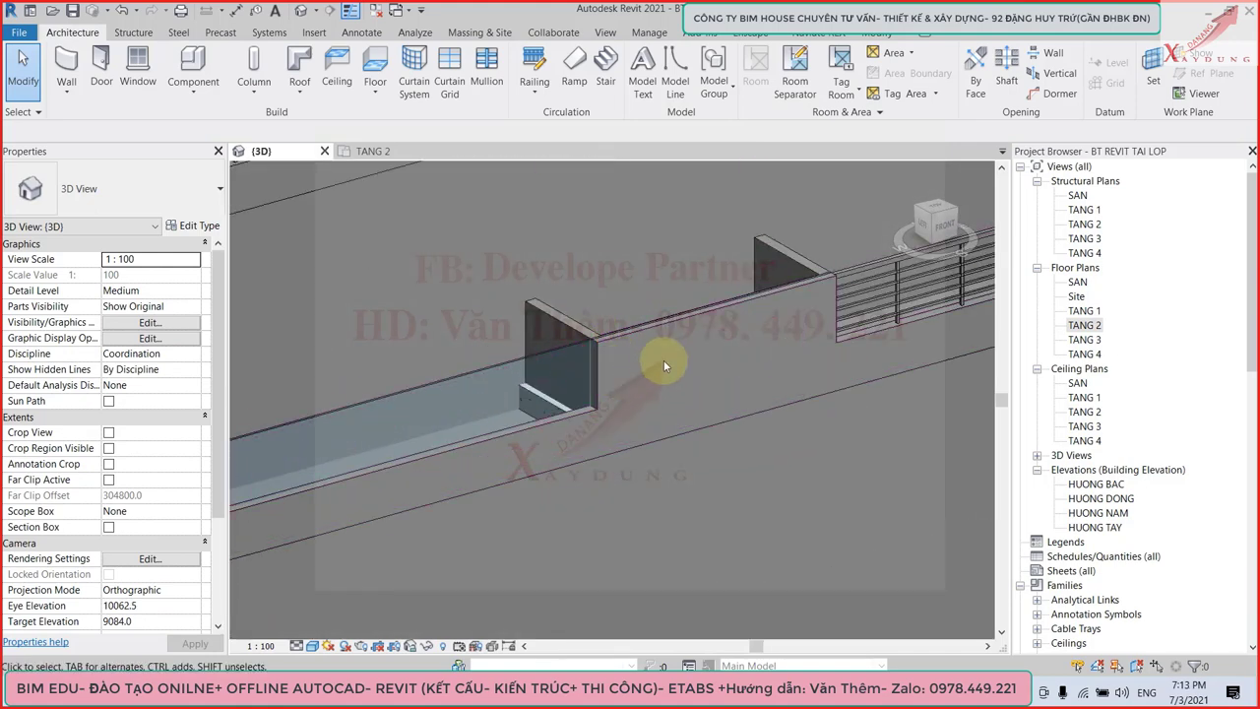
pyautogui.scroll(-3, 663, 360)
# In the TANG 2 plan, shorten the curtain wall to 4530 with its end on grid 2
pyautogui.click(394, 152)
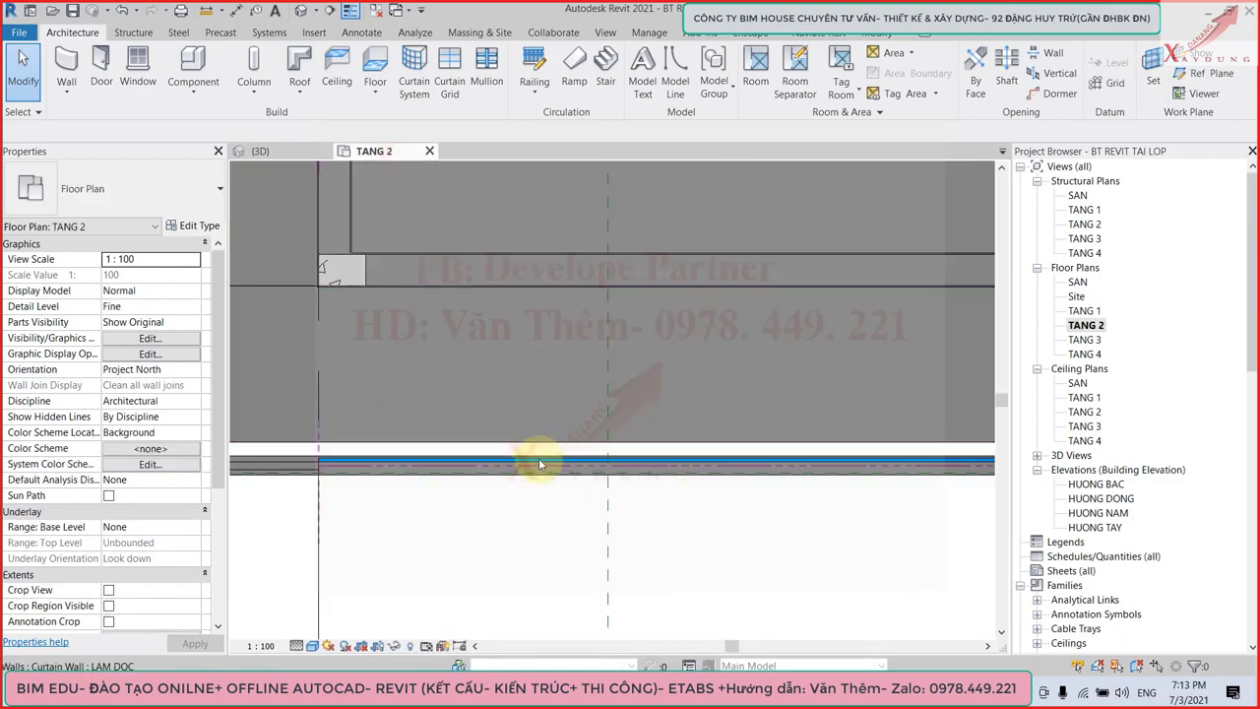
pyautogui.click(527, 459)
pyautogui.scroll(-2, 679, 488)
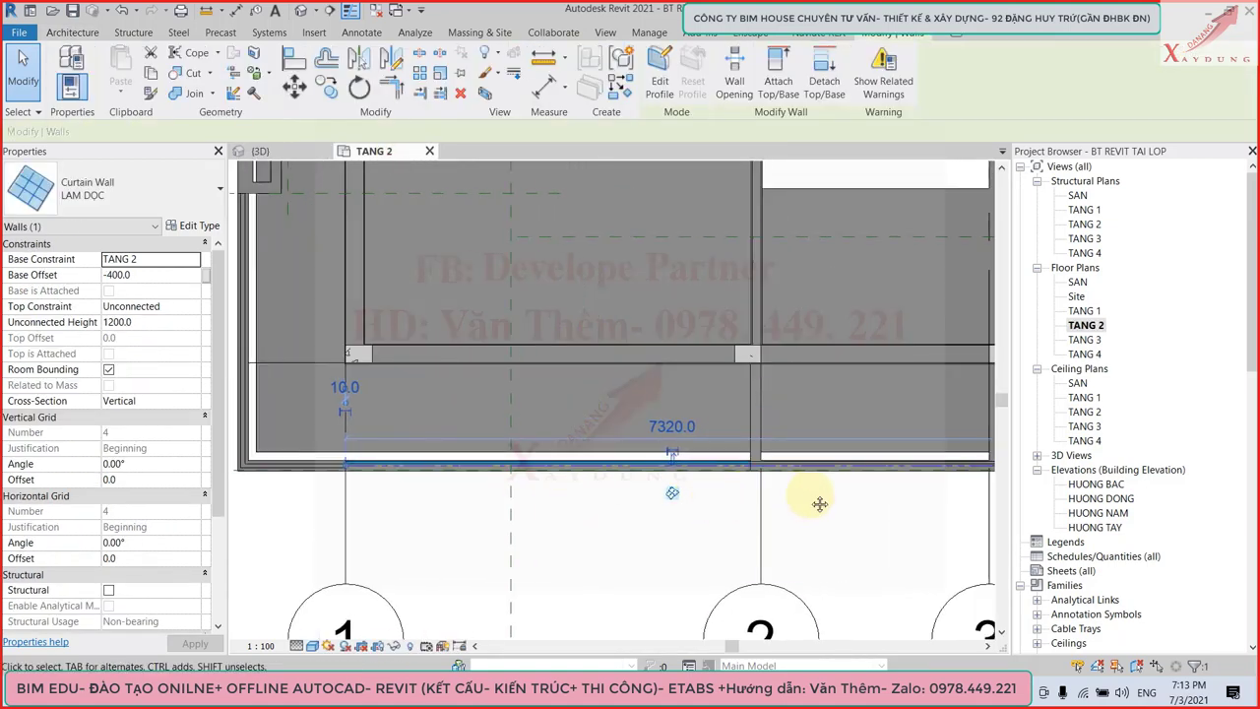
pyautogui.scroll(2, 787, 487)
pyautogui.scroll(2, 758, 466)
pyautogui.scroll(1, 756, 463)
pyautogui.moveTo(761, 467); pyautogui.dragTo(325, 464)
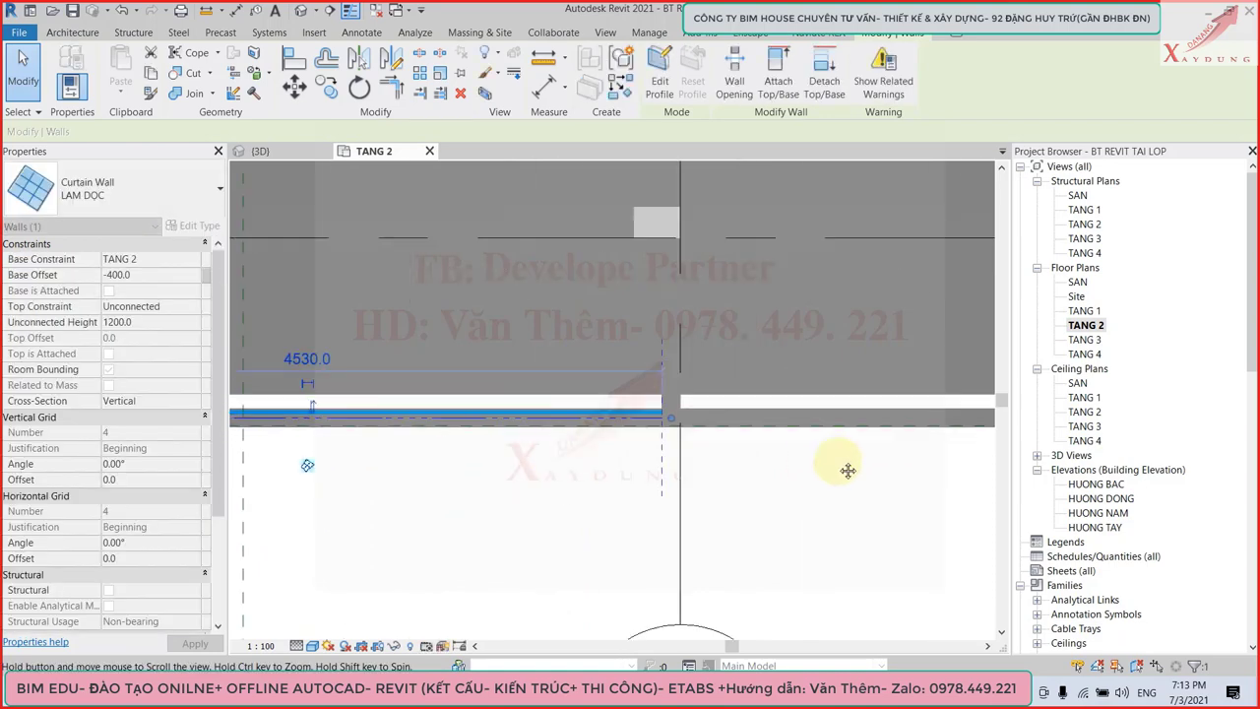
pyautogui.scroll(-1, 768, 470)
pyautogui.scroll(-2, 591, 467)
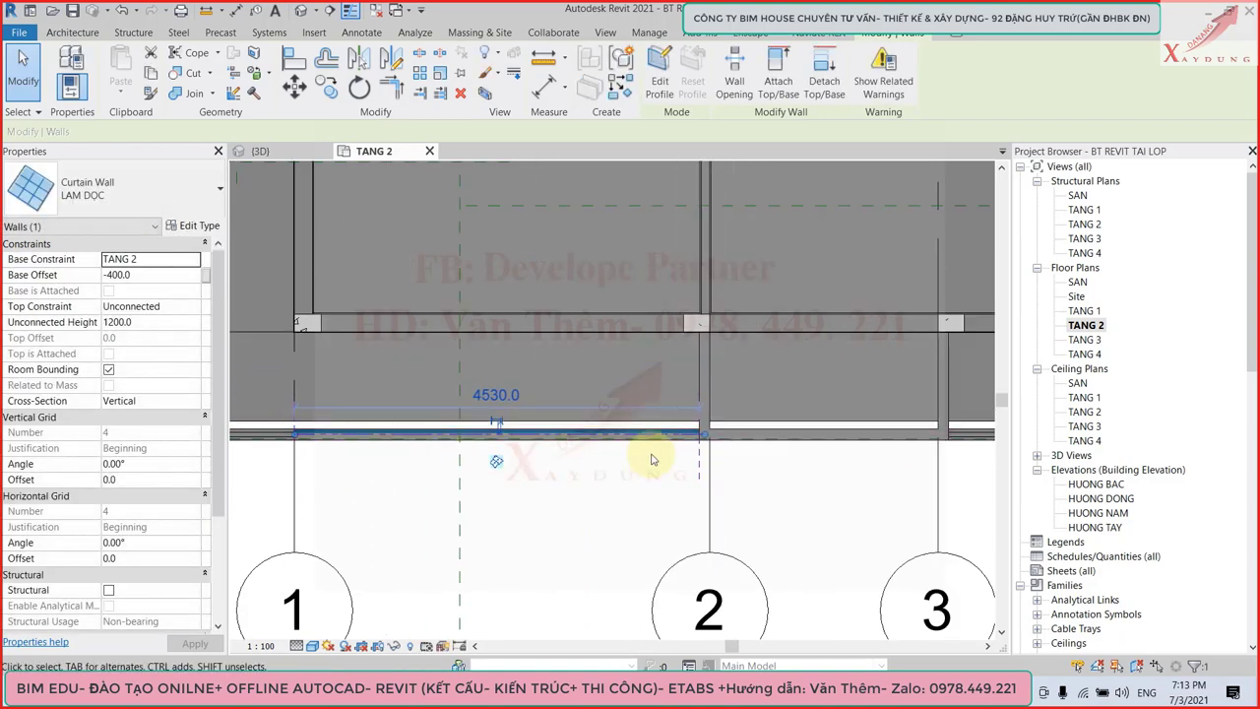
pyautogui.scroll(2, 734, 438)
pyautogui.scroll(1, 745, 419)
pyautogui.moveTo(740, 421); pyautogui.dragTo(712, 416)
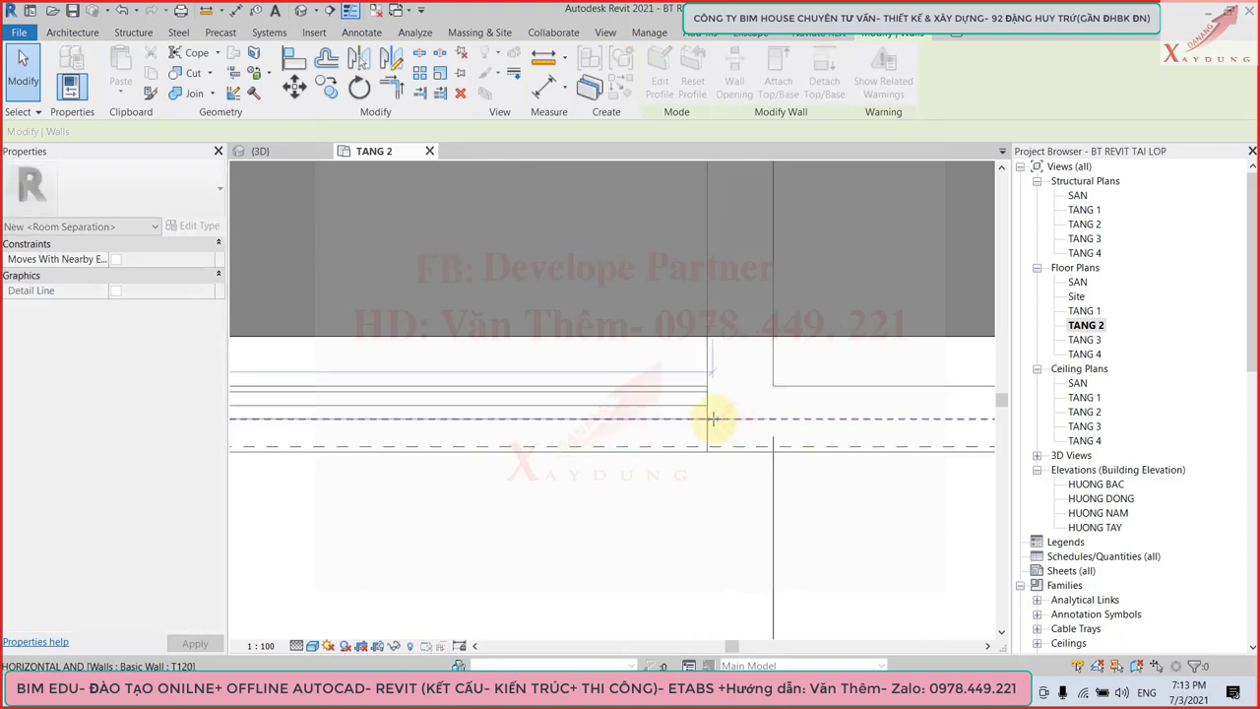
# Switch the TANG 2 plan to the hidden-line visual style and clear the selection
pyautogui.click(311, 647)
pyautogui.click(356, 579)
pyautogui.scroll(1, 745, 434)
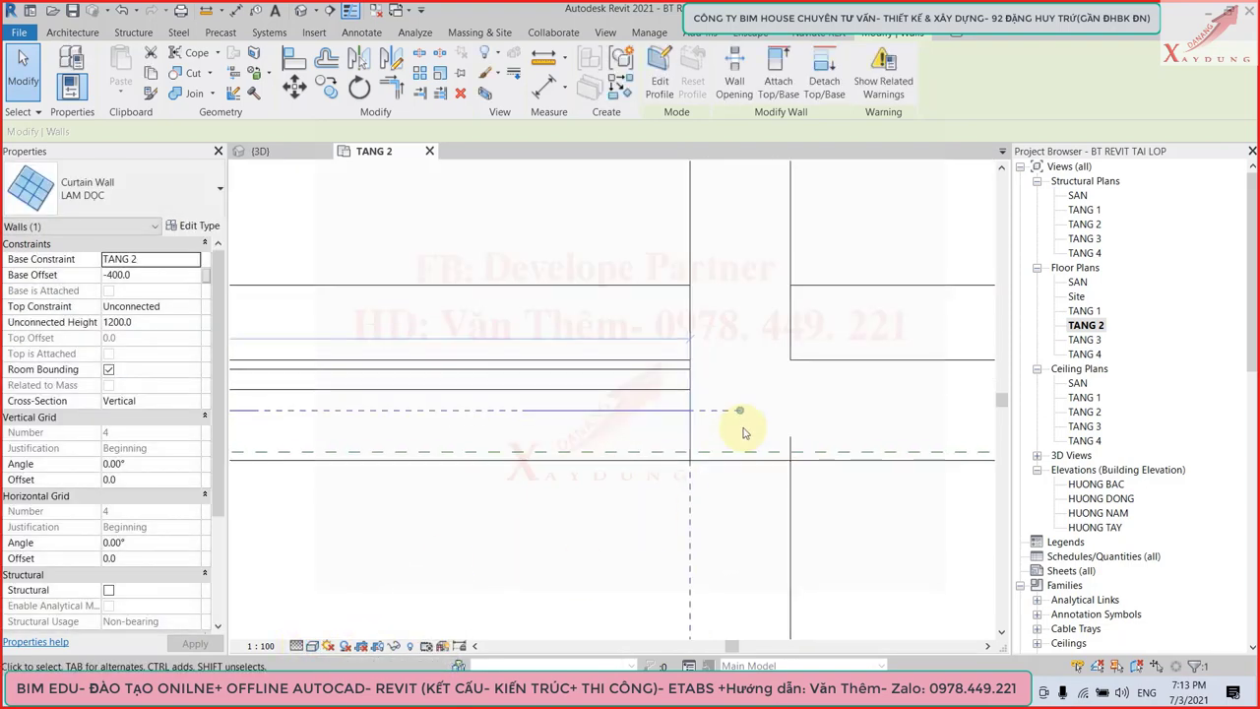
pyautogui.press('Escape')
pyautogui.scroll(-2, 729, 413)
pyautogui.scroll(-2, 759, 459)
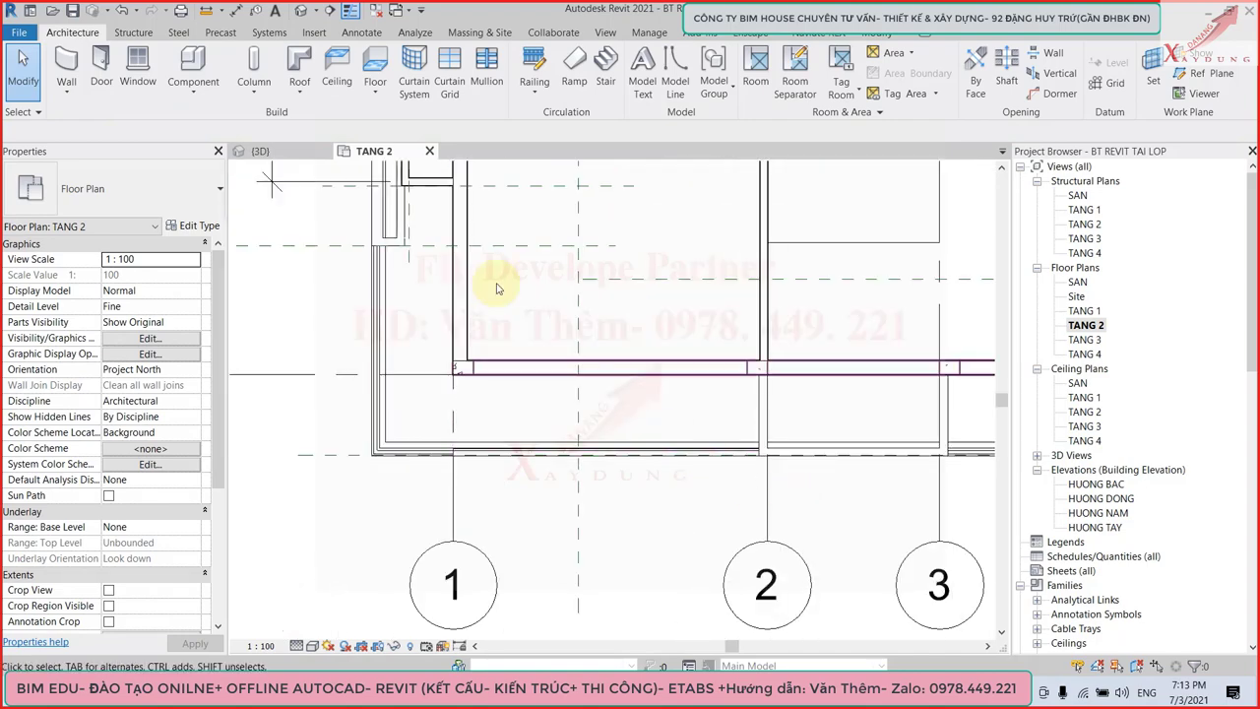
# In 3D, orbit to the level-2 balcony and select the LAM DOC curtain wall
pyautogui.click(259, 151)
pyautogui.moveTo(577, 380)
pyautogui.keyDown('shift'); pyautogui.mouseDown(button='middle')
pyautogui.moveTo(670, 360)
pyautogui.moveTo(754, 423)
pyautogui.moveTo(801, 501)
pyautogui.moveTo(667, 506)
pyautogui.moveTo(563, 358)
pyautogui.mouseUp(button='middle'); pyautogui.keyUp('shift')
pyautogui.click(540, 301)
pyautogui.moveTo(765, 584)
pyautogui.keyDown('shift'); pyautogui.mouseDown(button='middle')
pyautogui.moveTo(790, 562)
pyautogui.moveTo(833, 574)
pyautogui.mouseUp(button='middle'); pyautogui.keyUp('shift')
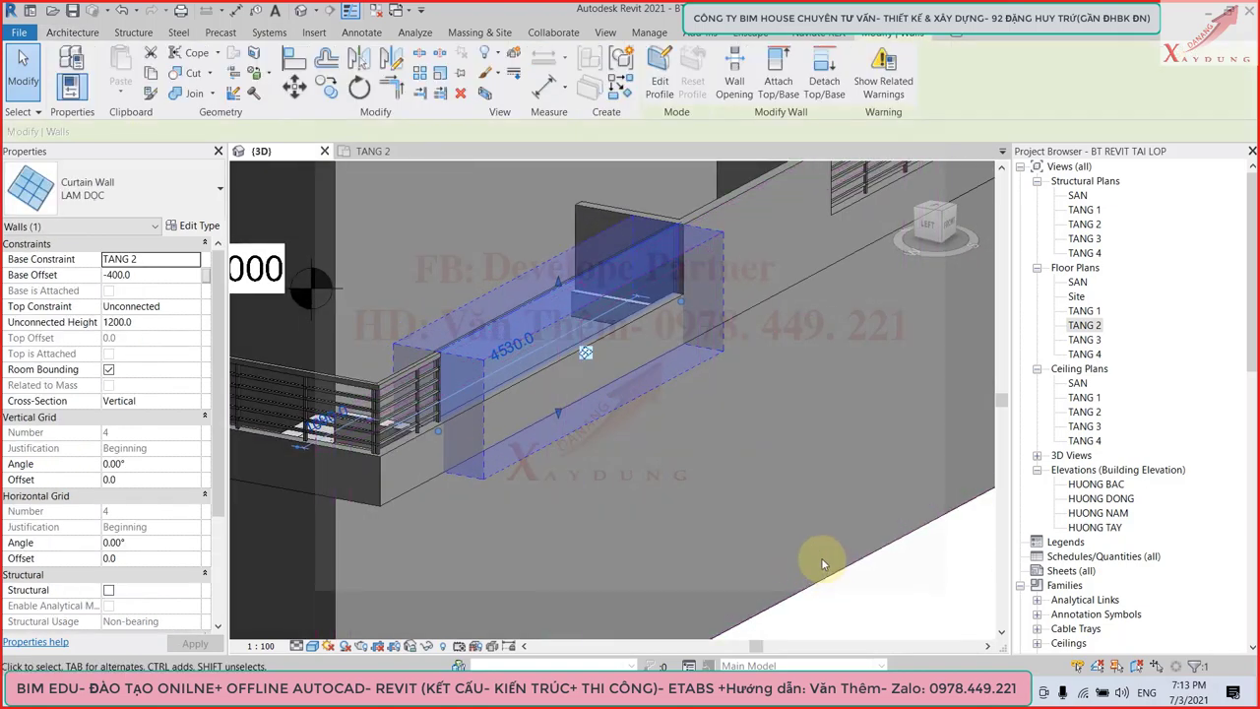
pyautogui.press('Escape')
pyautogui.click(532, 306)
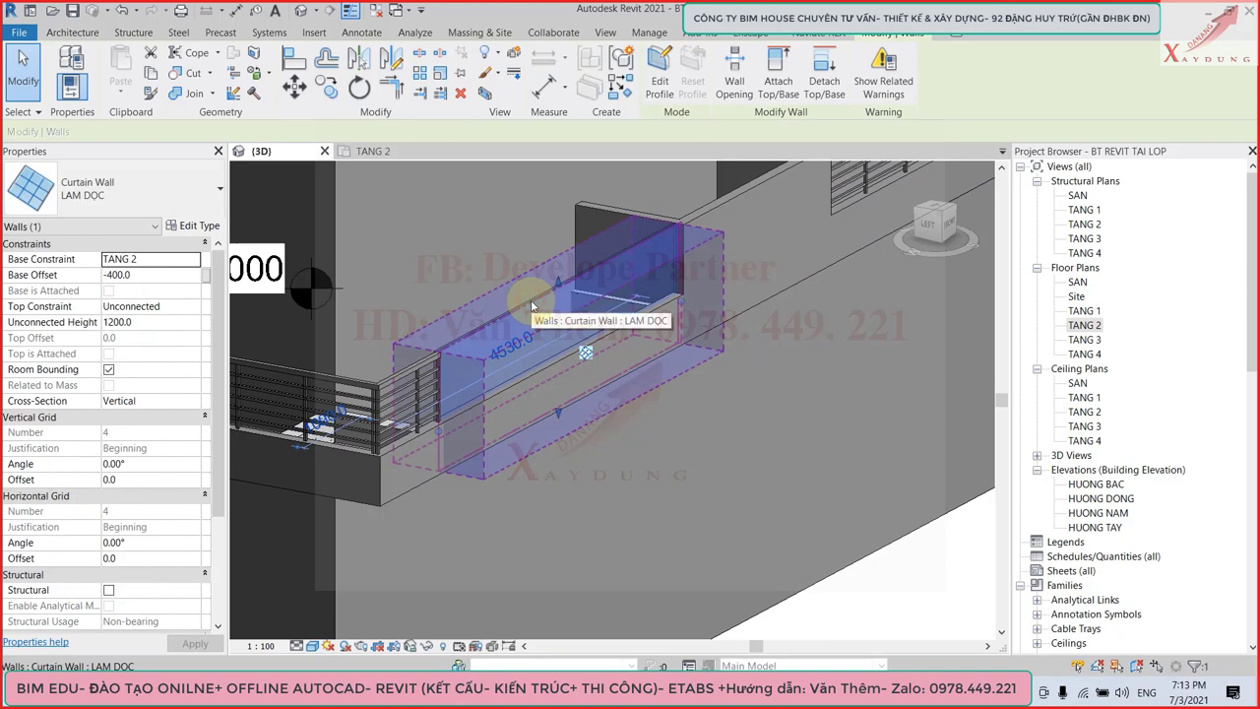
pyautogui.moveTo(532, 306)
pyautogui.keyDown('shift'); pyautogui.mouseDown(button='middle')
pyautogui.moveTo(577, 430)
pyautogui.moveTo(266, 423)
pyautogui.mouseUp(button='middle'); pyautogui.keyUp('shift')
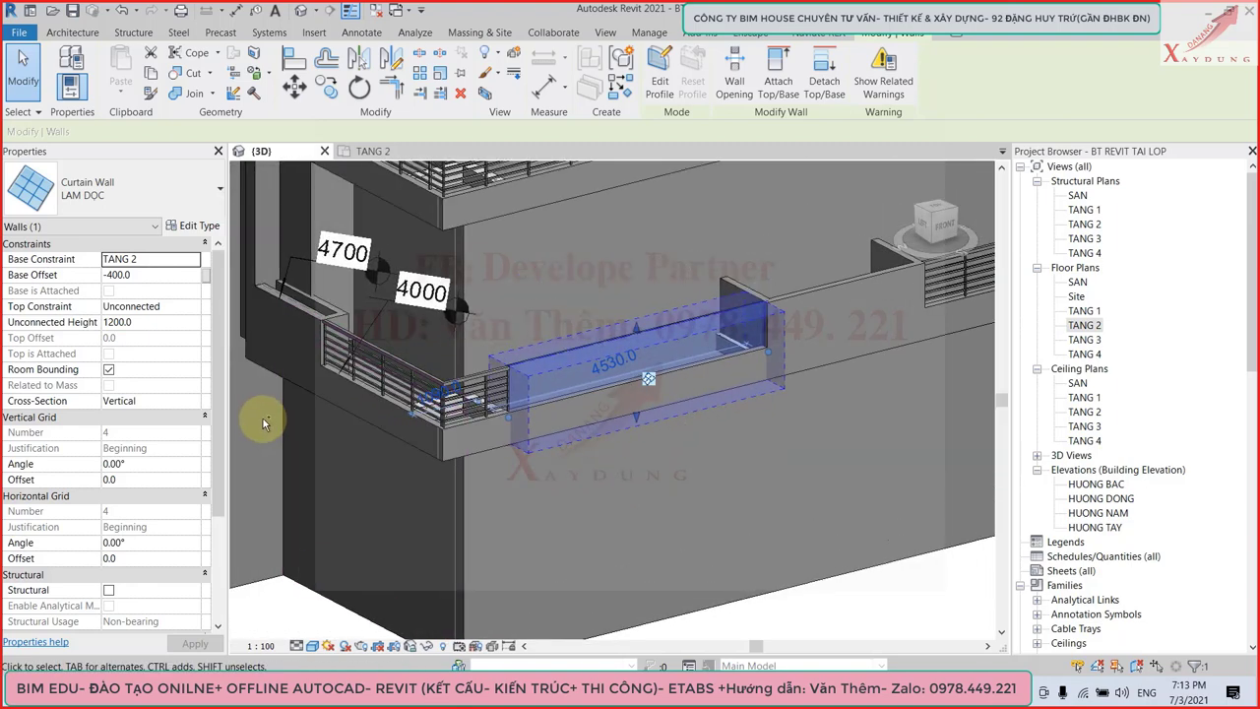
# Reselect the LAM DOC wall and review its base offset and height constraints in Properties
pyautogui.moveTo(179, 236)
pyautogui.mouseDown()
pyautogui.moveTo(108, 344)
pyautogui.moveTo(207, 253)
pyautogui.mouseUp()
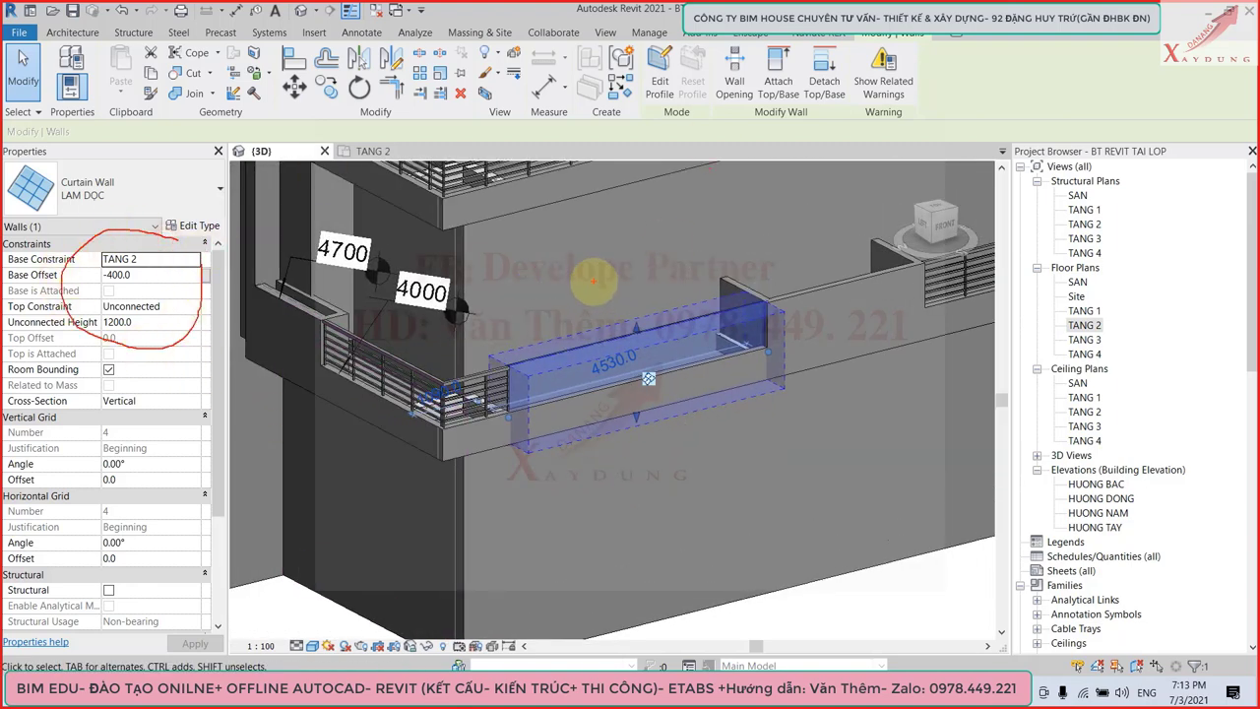
pyautogui.scroll(-4, 246, 405)
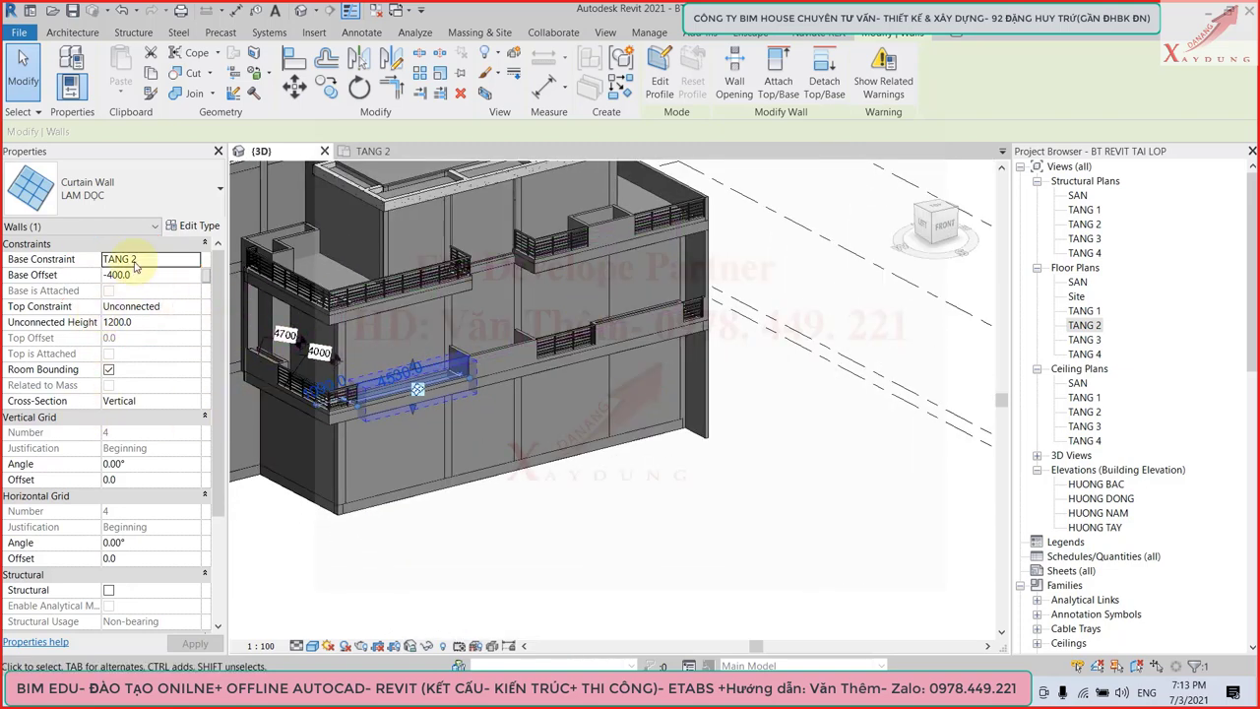
pyautogui.press('Escape')
pyautogui.scroll(3, 463, 394)
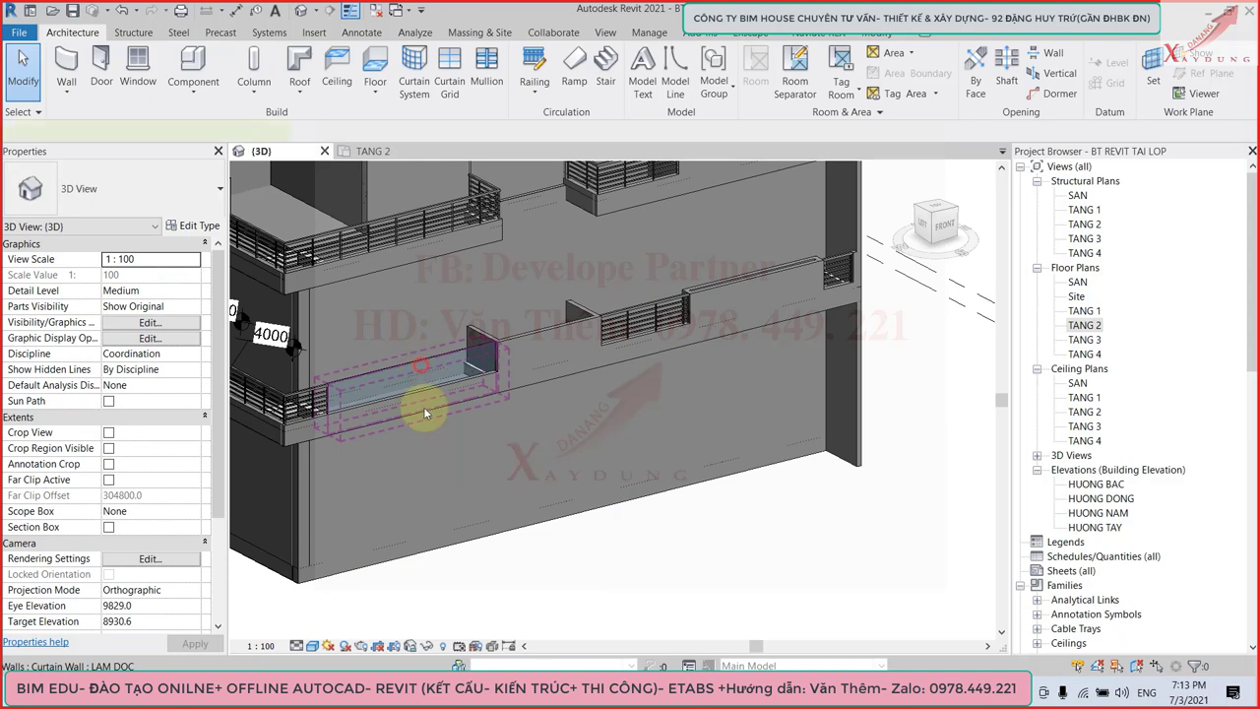
pyautogui.click(424, 404)
pyautogui.scroll(-2, 561, 503)
pyautogui.scroll(-3, 1004, 492)
# Set the curtain wall's Top Constraint to 'Up to level: TANG 3' and accept the overlap warning
pyautogui.scroll(-1, 1004, 492)
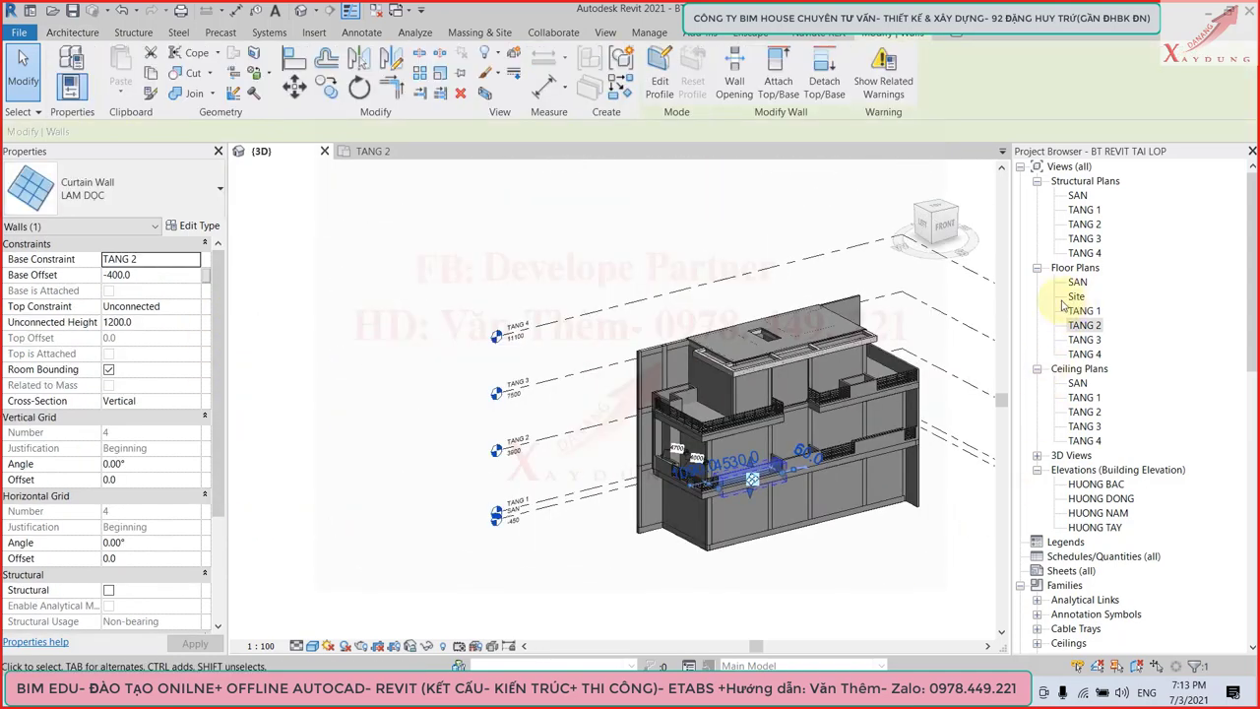
pyautogui.click(197, 309)
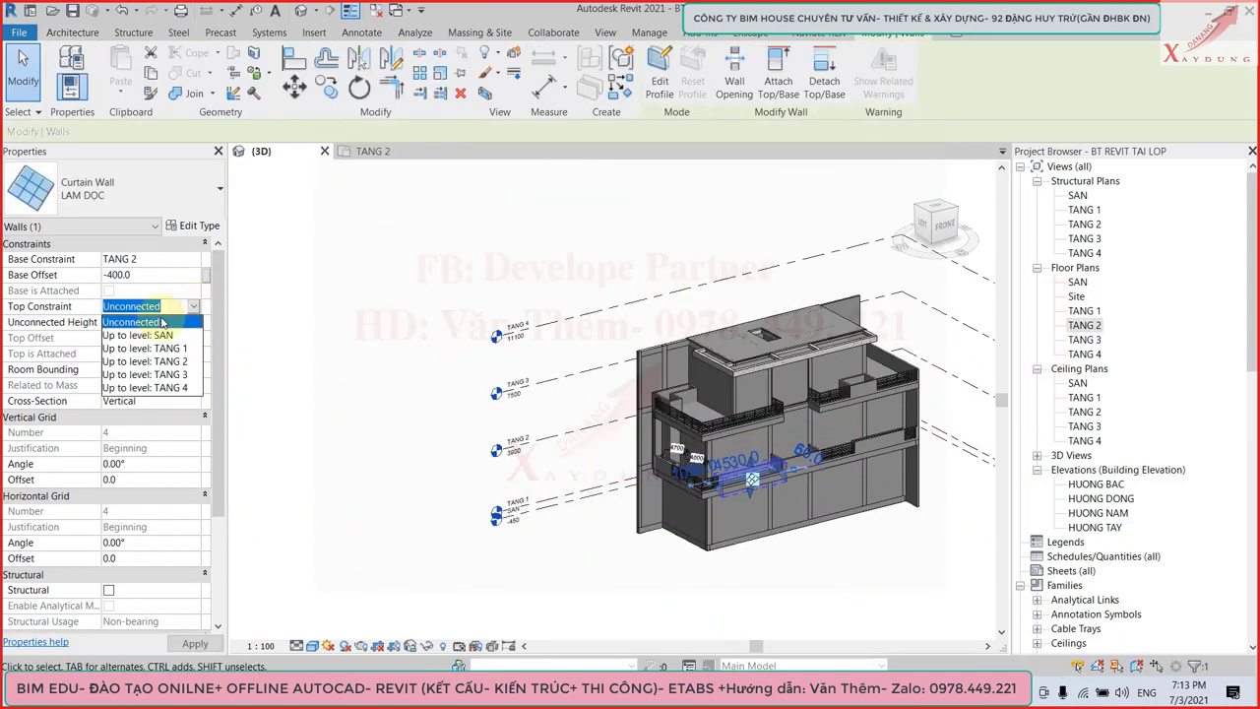
pyautogui.click(154, 375)
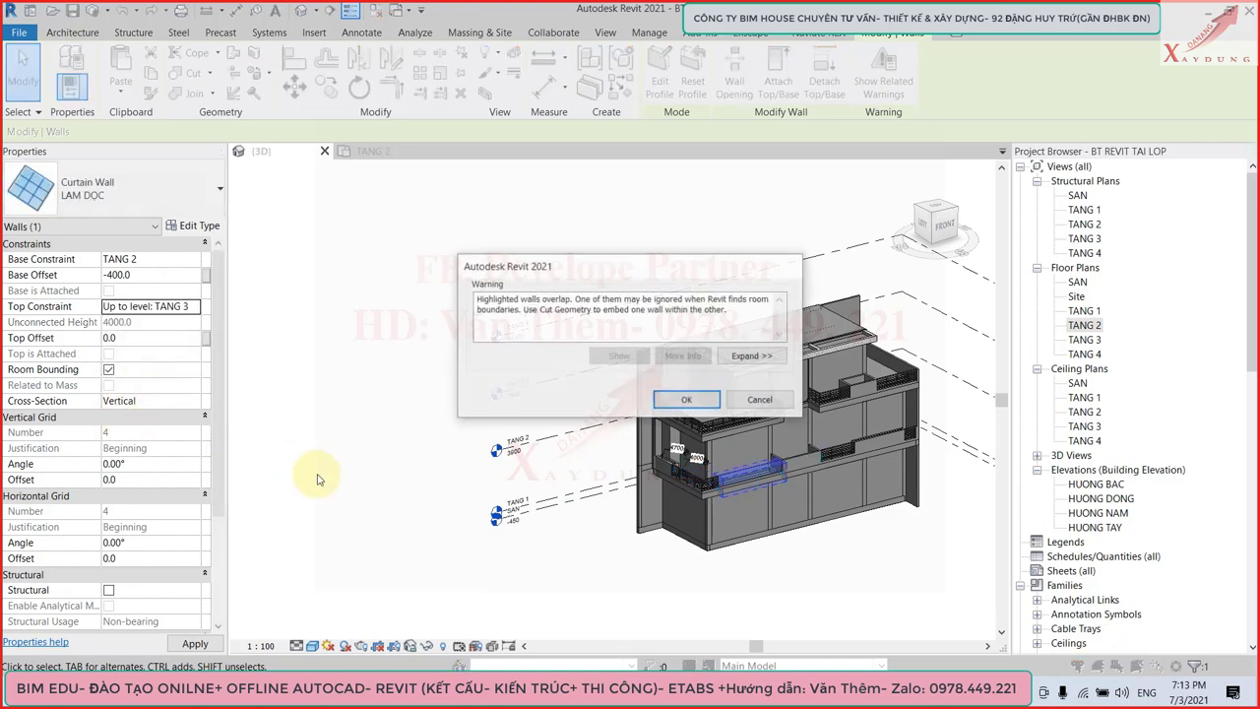
pyautogui.click(681, 398)
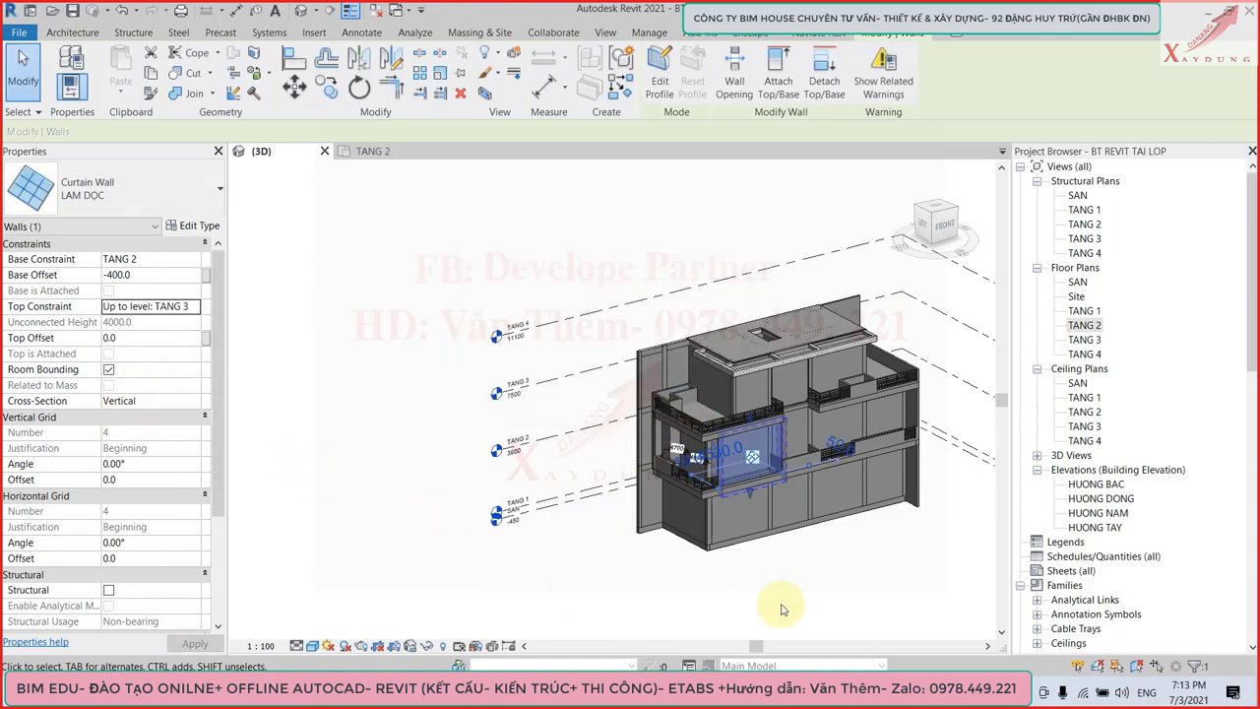
pyautogui.click(797, 515)
# View the building from the FRONT, pan to the level-2 balcony, and reselect the LAM DOC wall
pyautogui.scroll(5, 797, 562)
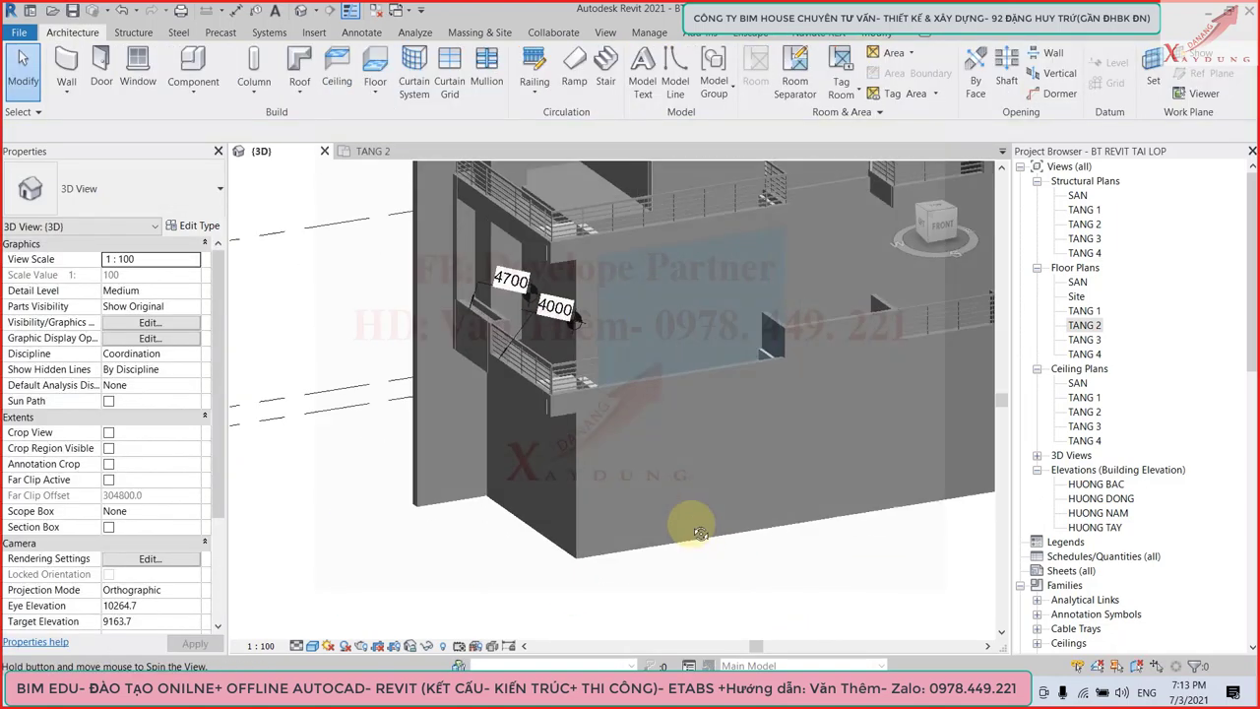
pyautogui.moveTo(797, 562)
pyautogui.keyDown('shift'); pyautogui.mouseDown(button='middle')
pyautogui.moveTo(798, 529)
pyautogui.moveTo(715, 430)
pyautogui.mouseUp(button='middle'); pyautogui.keyUp('shift')
pyautogui.scroll(3, 636, 492)
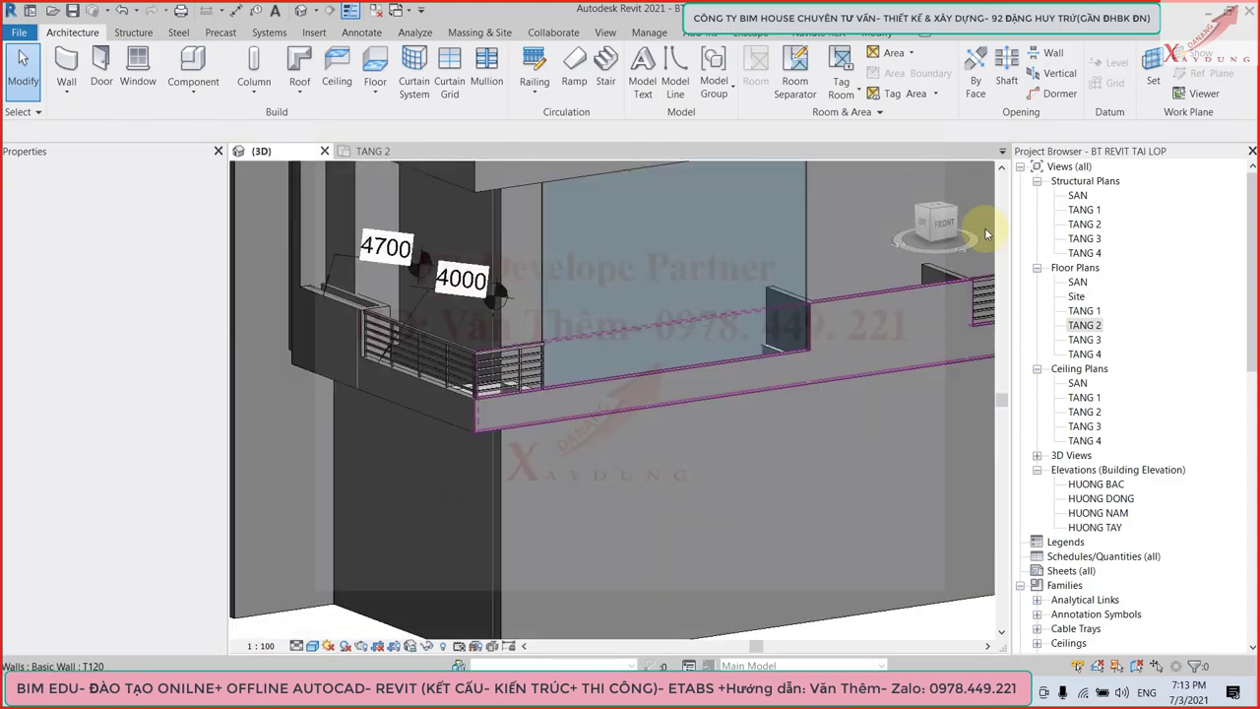
pyautogui.click(944, 224)
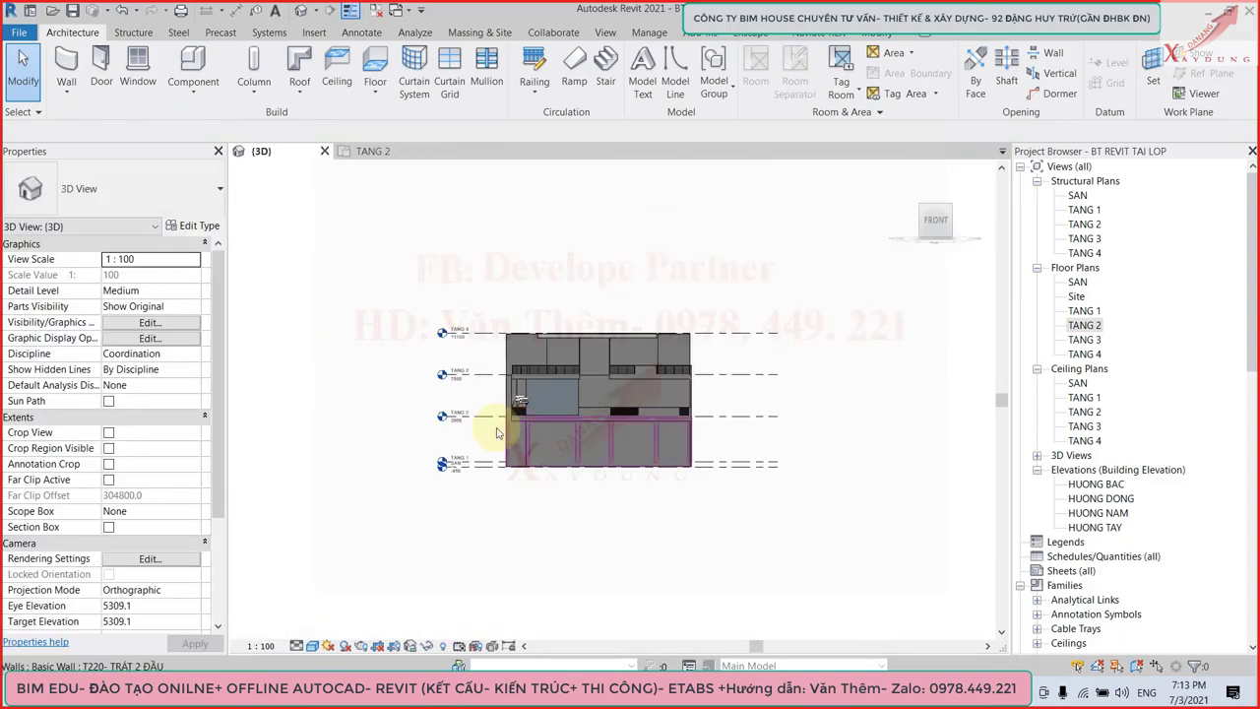
pyautogui.scroll(3, 478, 435)
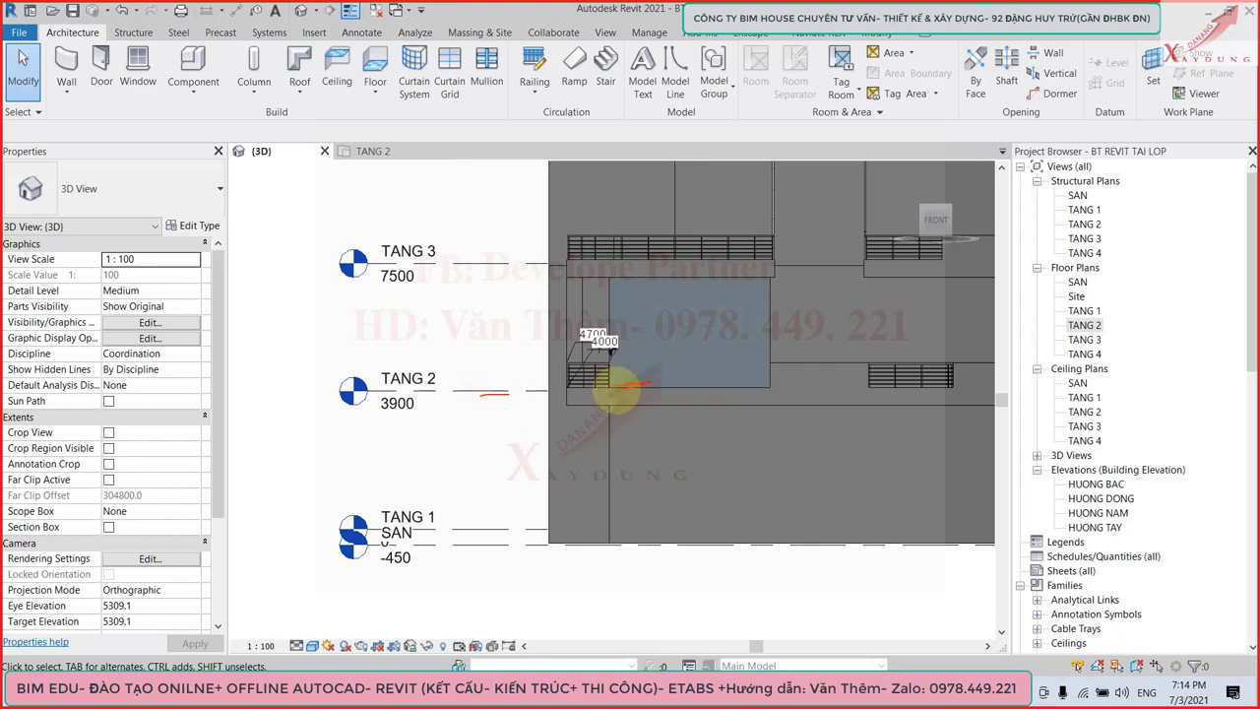
pyautogui.scroll(2, 473, 421)
pyautogui.scroll(1, 682, 370)
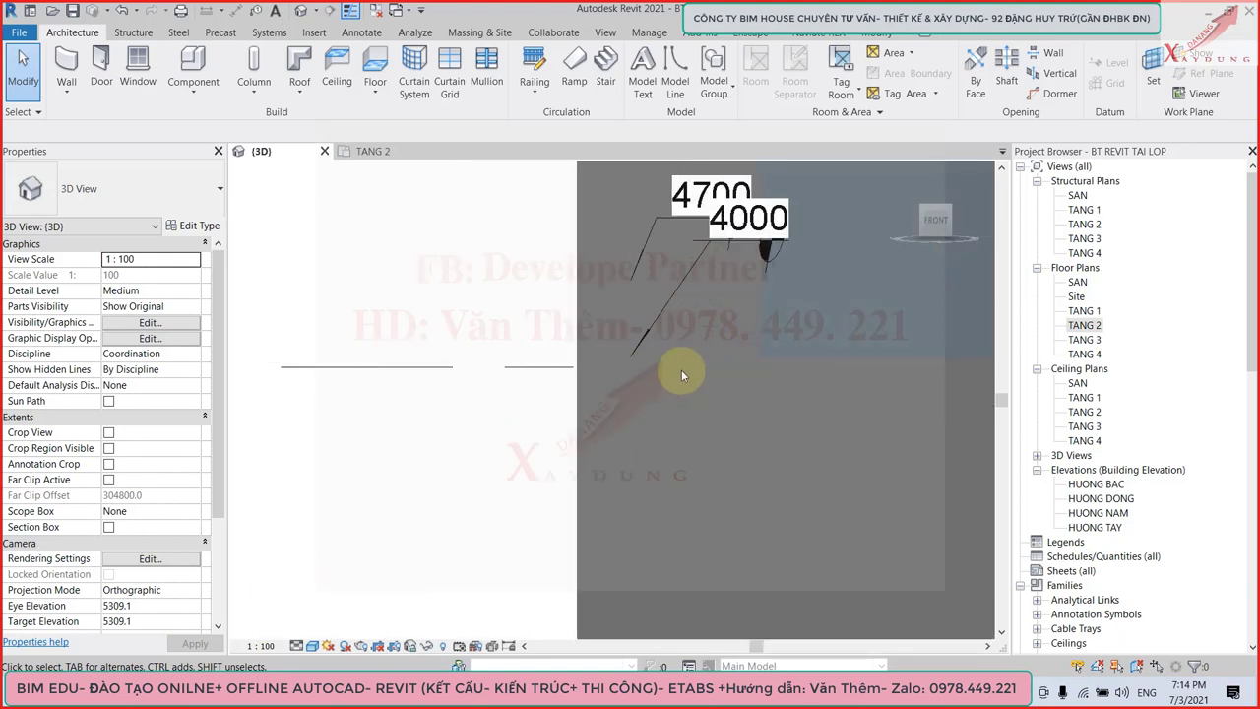
pyautogui.moveTo(681, 369); pyautogui.dragTo(424, 397, button='middle')
pyautogui.scroll(-1, 506, 400)
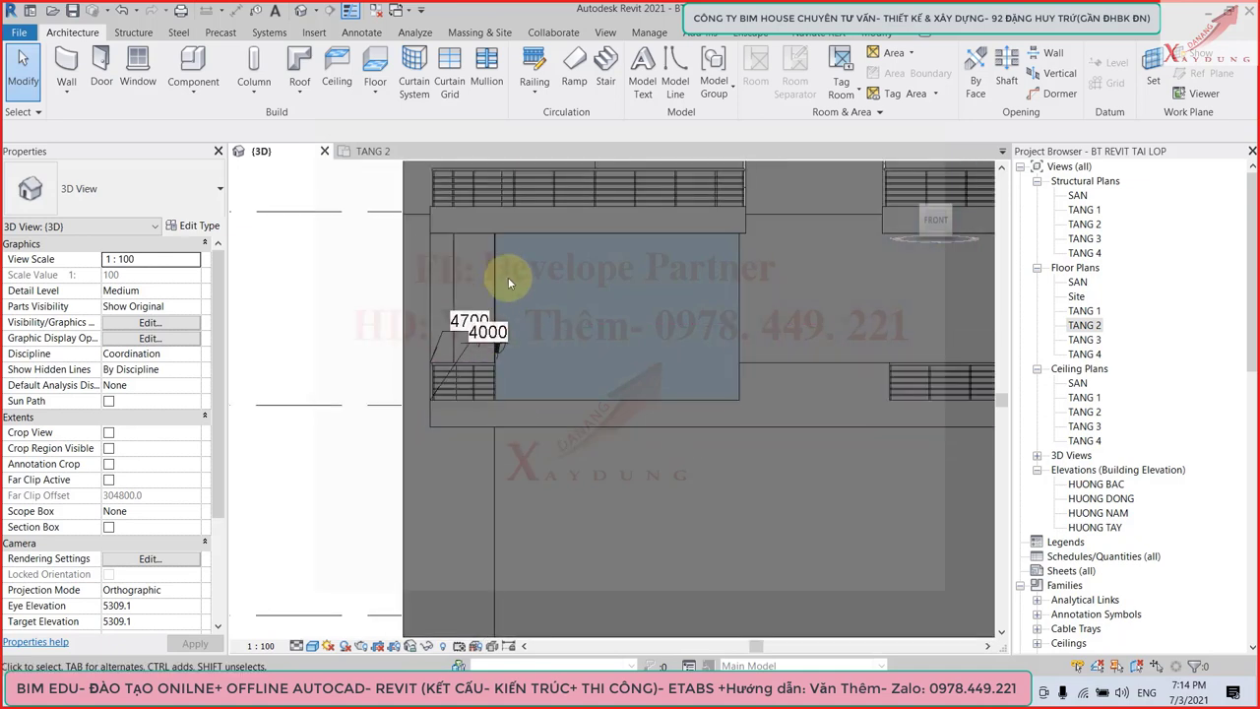
pyautogui.click(503, 270)
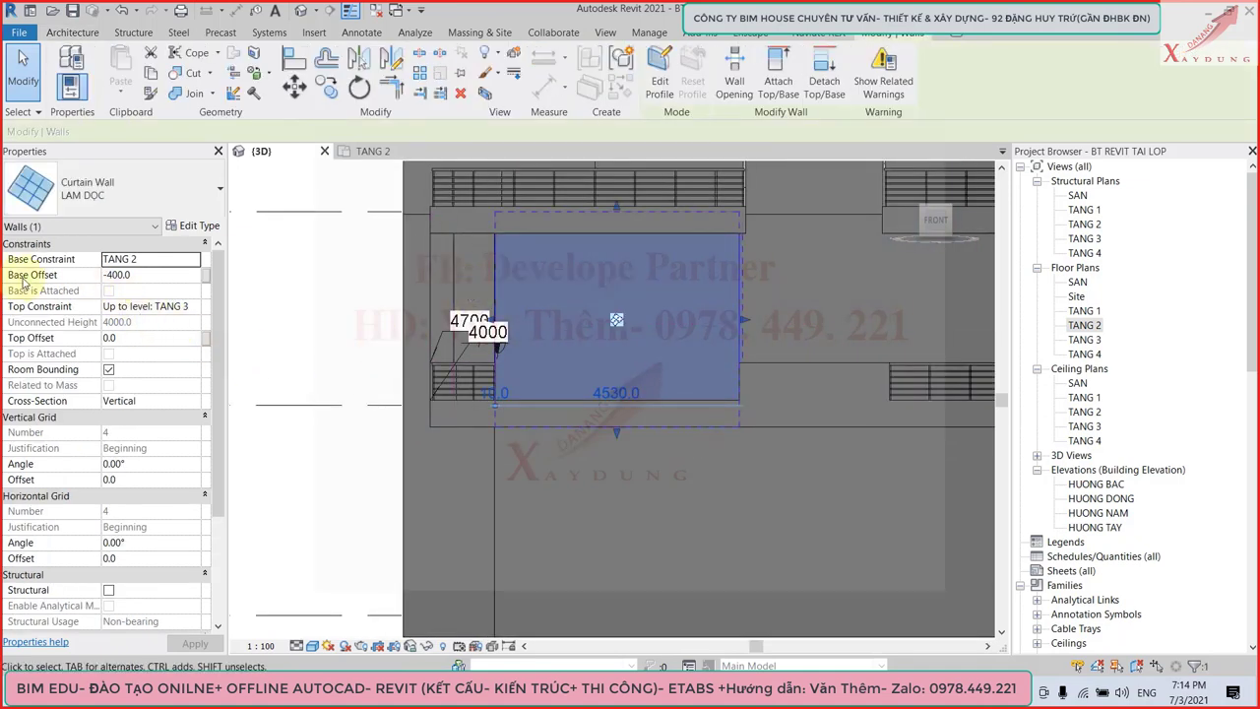
# Set the LAM DOC curtain wall's Base Offset to 100 and check it in 3D
pyautogui.click(148, 276)
pyautogui.write('100')
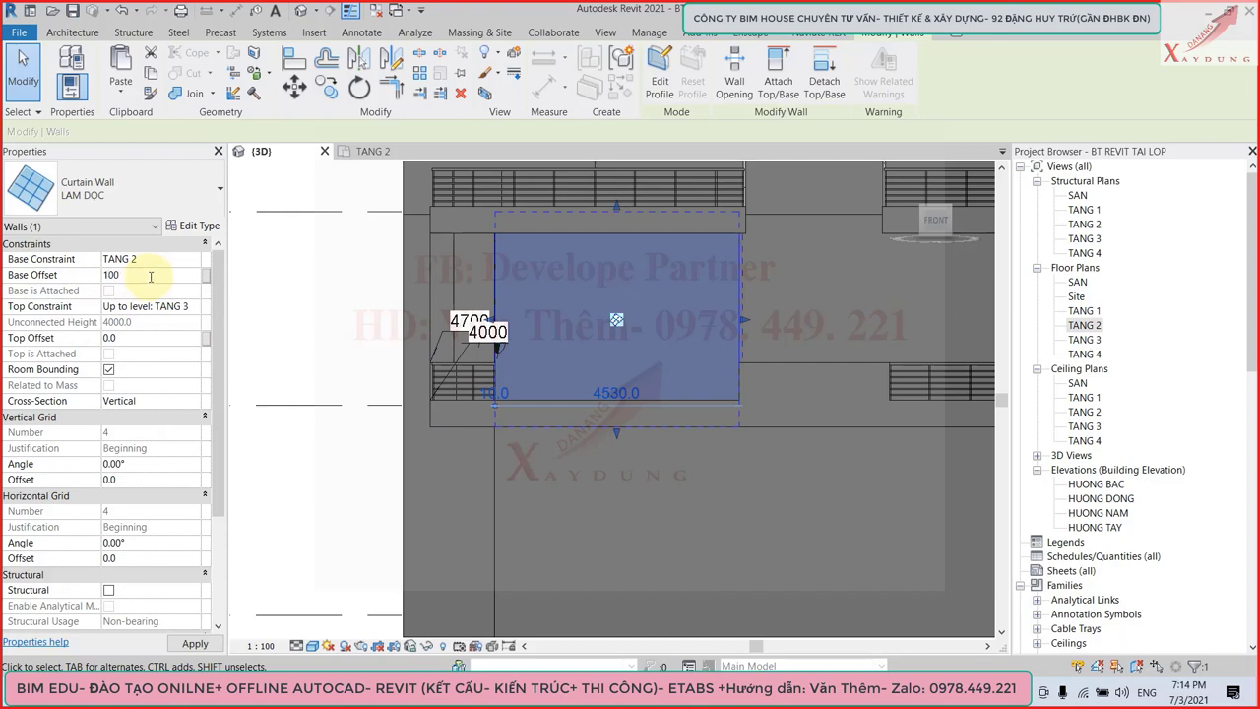
pyautogui.press('Return')
pyautogui.keyDown('shift'); pyautogui.moveTo(549, 403); pyautogui.dragTo(703, 568, button='middle'); pyautogui.keyUp('shift')
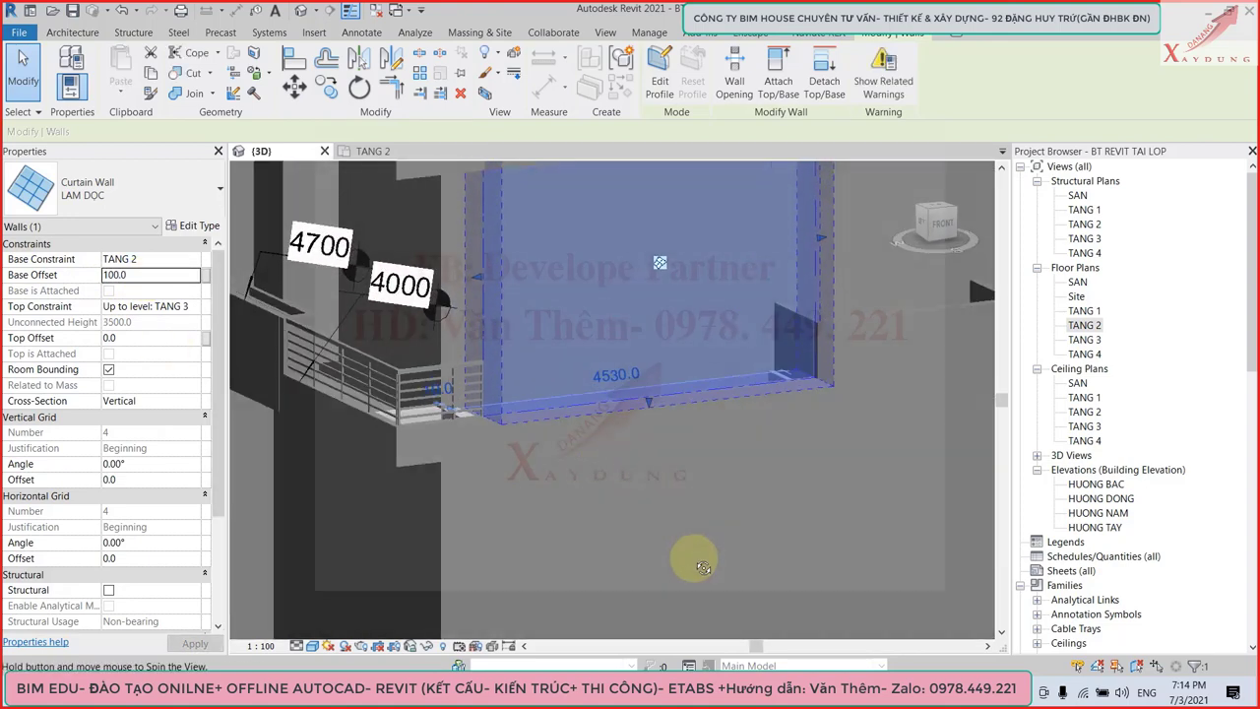
pyautogui.scroll(4, 506, 375)
pyautogui.press('Escape')
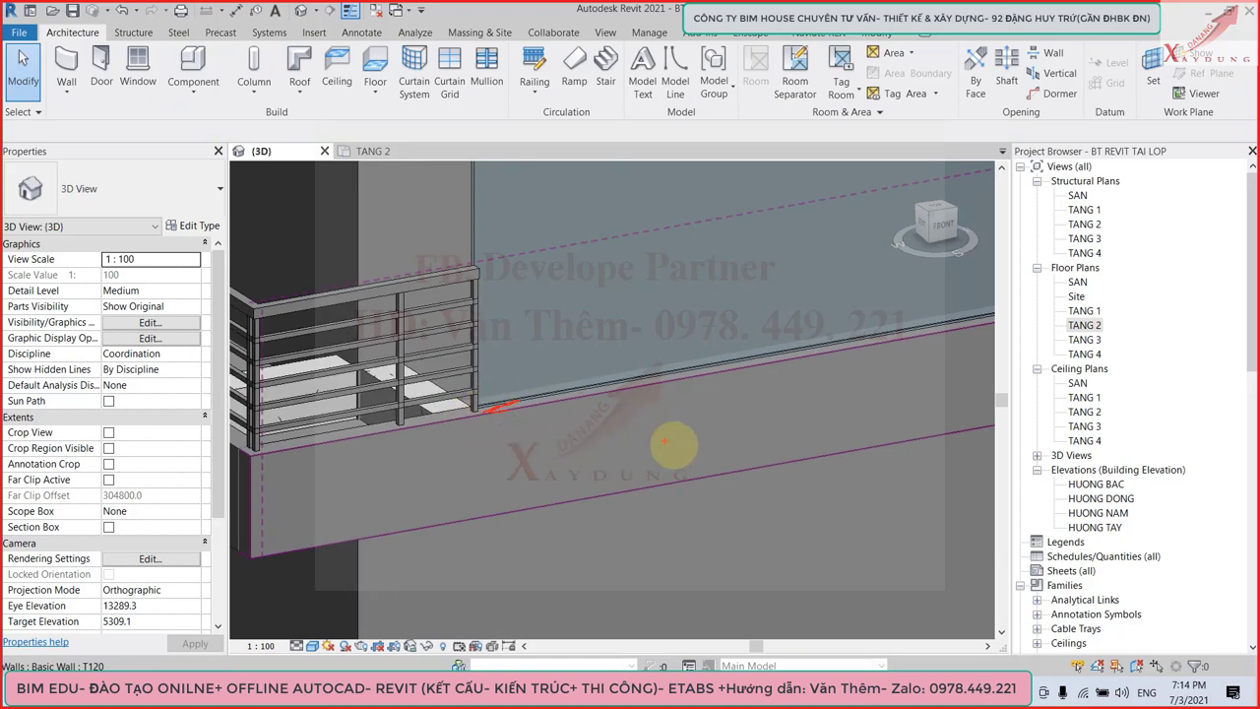
pyautogui.scroll(-3, 494, 442)
pyautogui.scroll(-2, 493, 442)
pyautogui.scroll(-2, 492, 450)
pyautogui.scroll(-2, 458, 421)
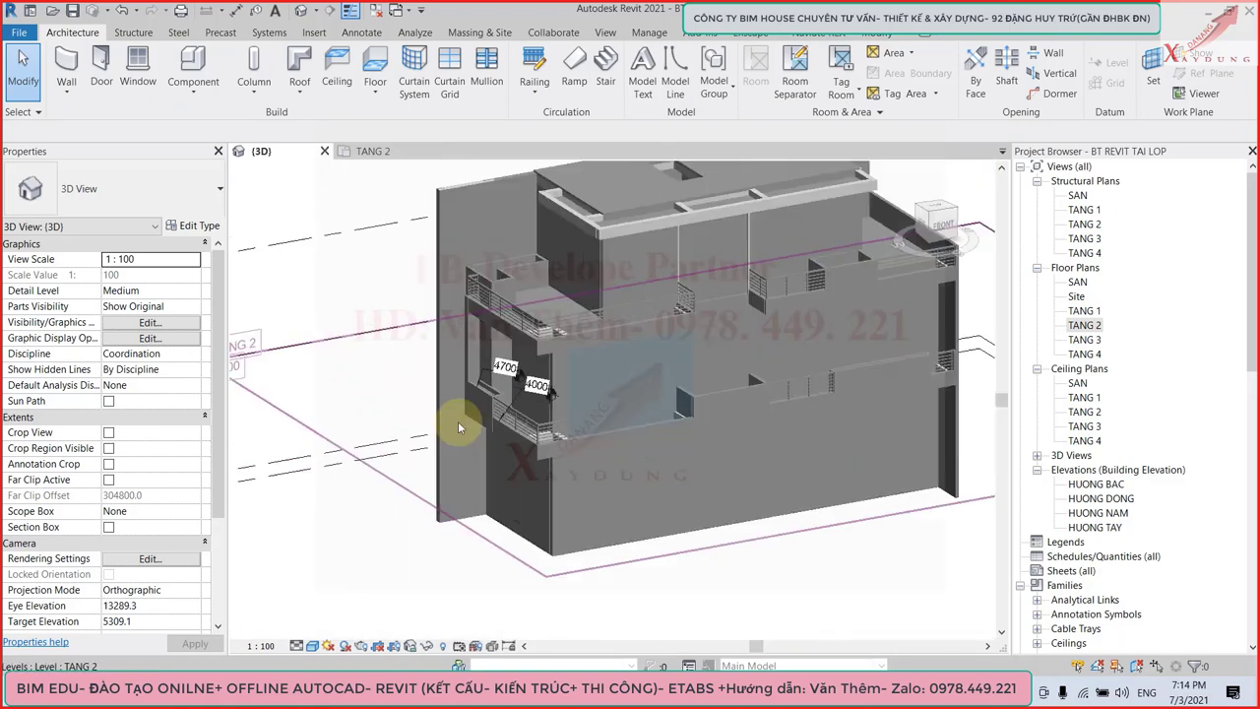
pyautogui.scroll(-2, 443, 404)
pyautogui.scroll(5, 650, 441)
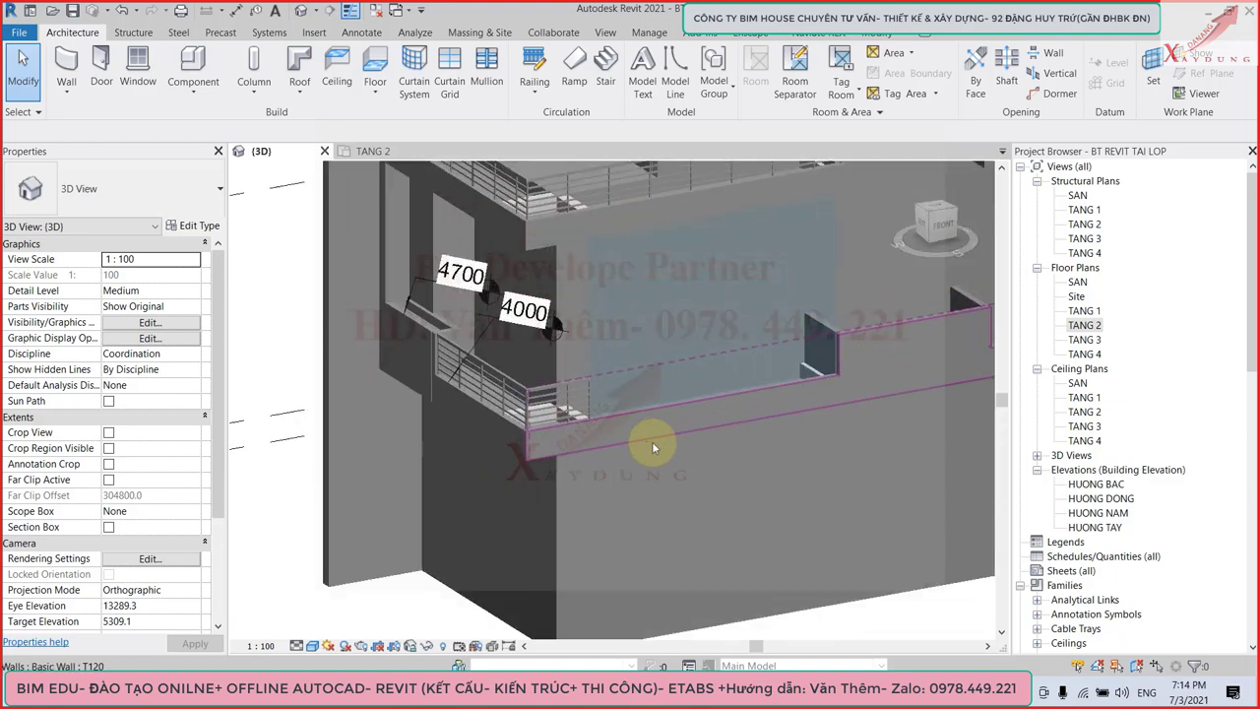
# Reselect the LAM DOC curtain wall after checking the T220 parapet offsets, and edit its Top Offset
pyautogui.click(590, 345)
pyautogui.moveTo(937, 228); pyautogui.dragTo(951, 236)
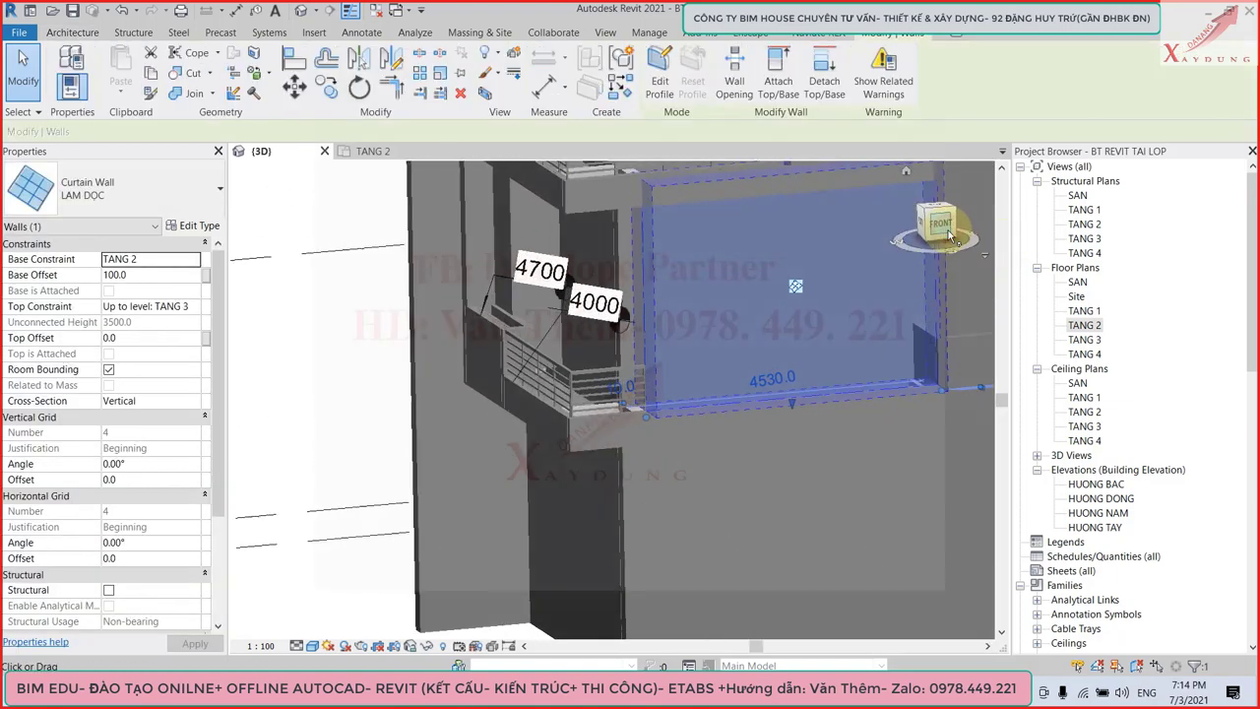
pyautogui.click(951, 237)
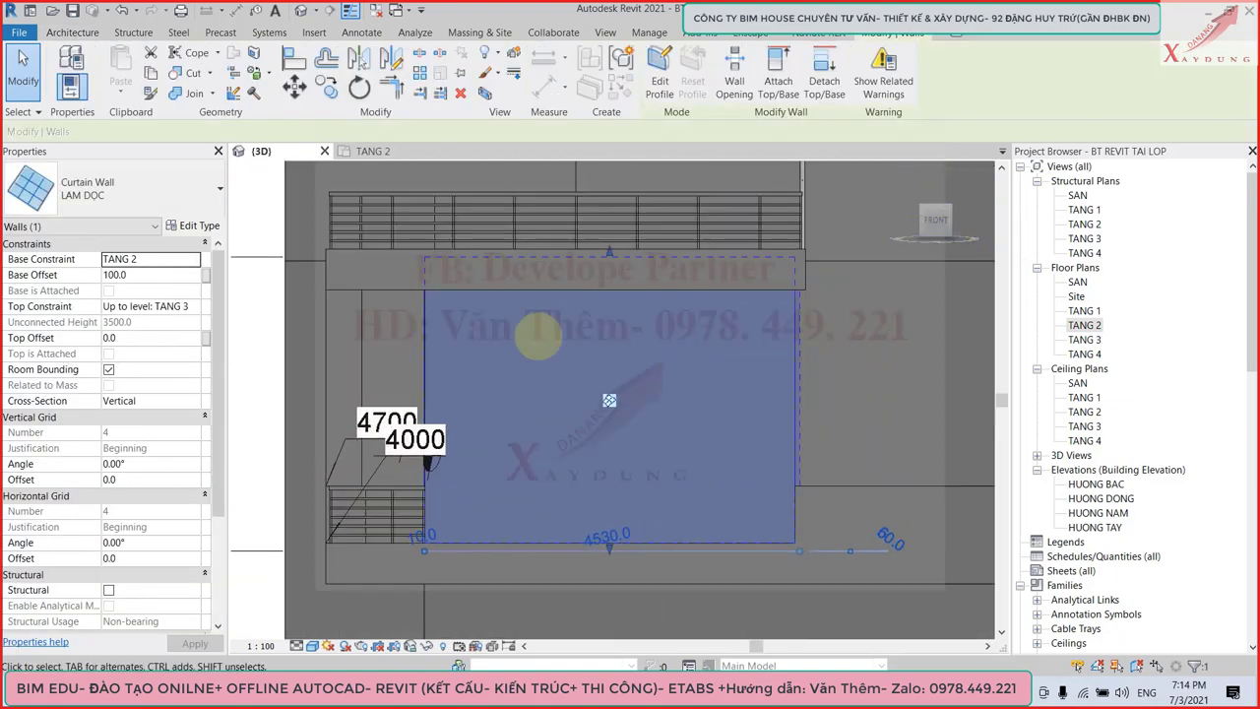
pyautogui.moveTo(461, 290); pyautogui.dragTo(576, 290)
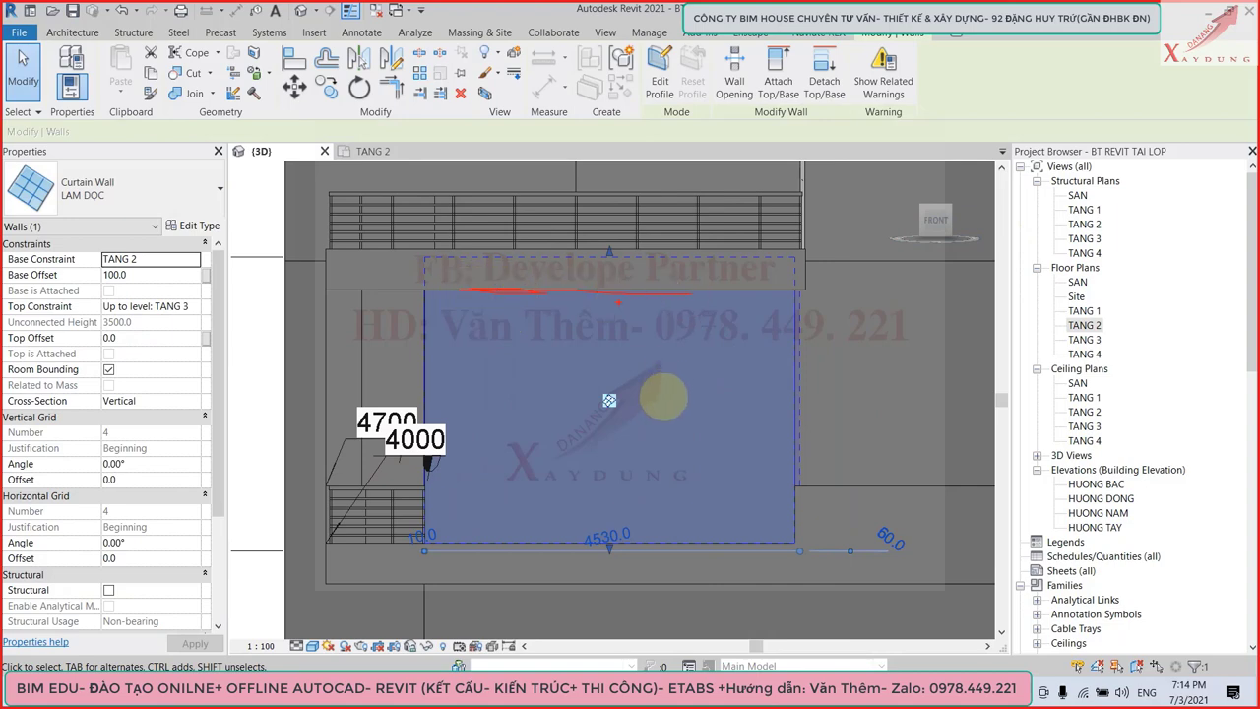
pyautogui.moveTo(676, 427)
pyautogui.keyDown('shift'); pyautogui.mouseDown(button='middle')
pyautogui.moveTo(748, 460)
pyautogui.moveTo(602, 409)
pyautogui.mouseUp(button='middle'); pyautogui.keyUp('shift')
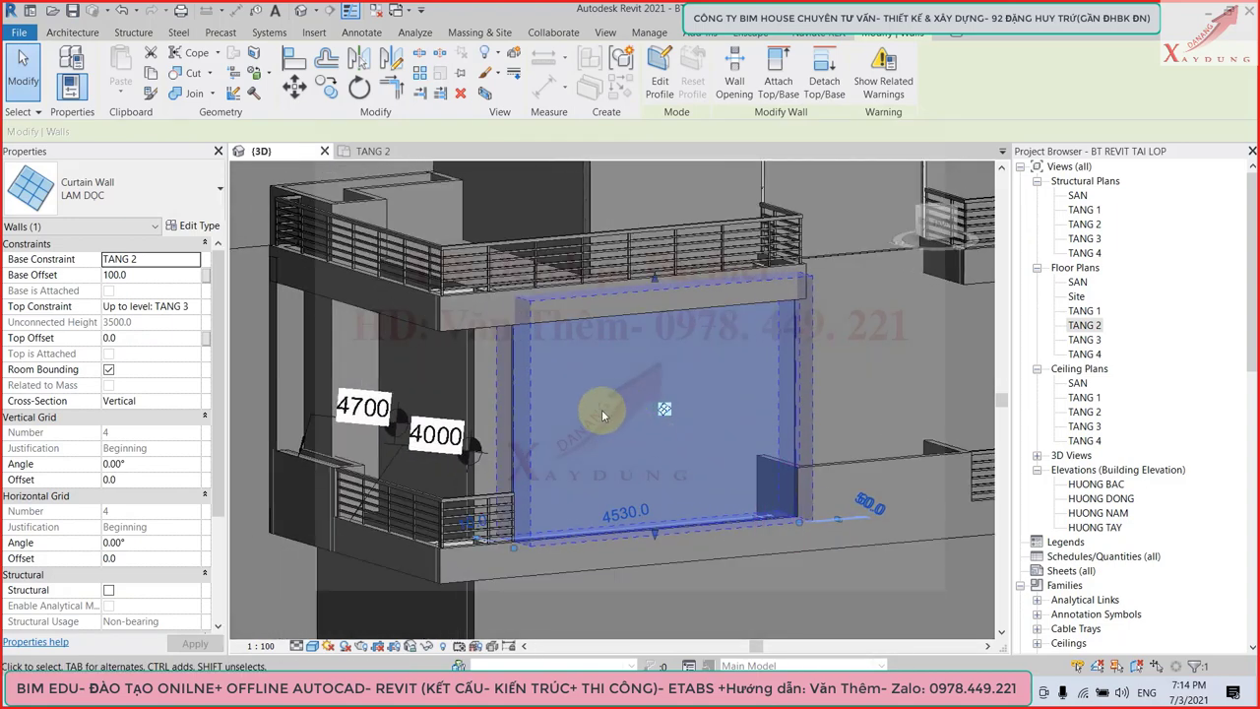
pyautogui.click(459, 334)
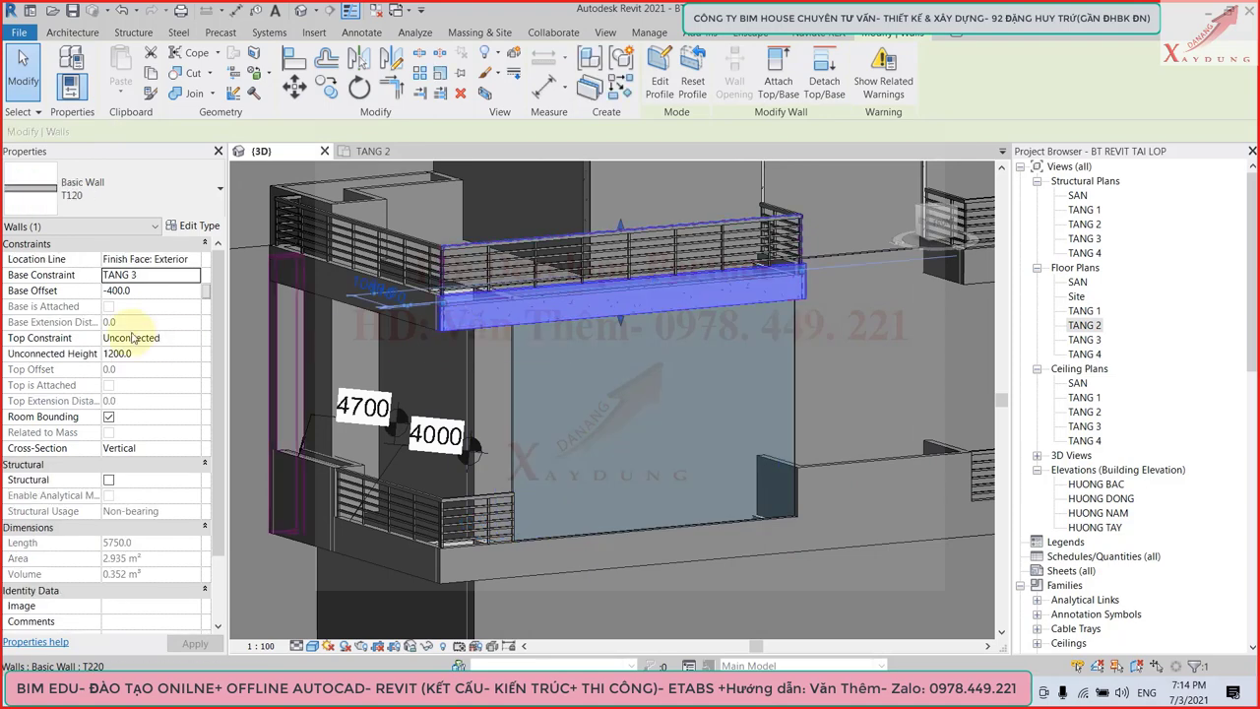
pyautogui.press('Escape')
pyautogui.click(523, 386)
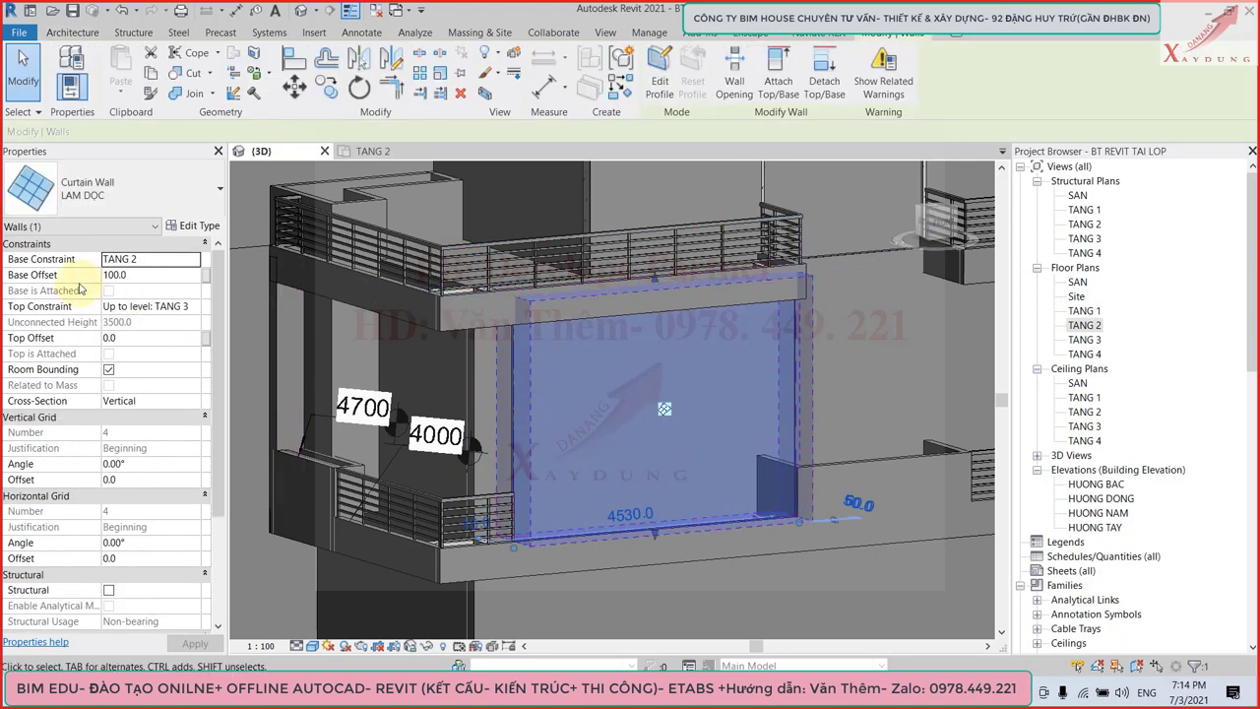
pyautogui.click(140, 339)
pyautogui.write('-400')
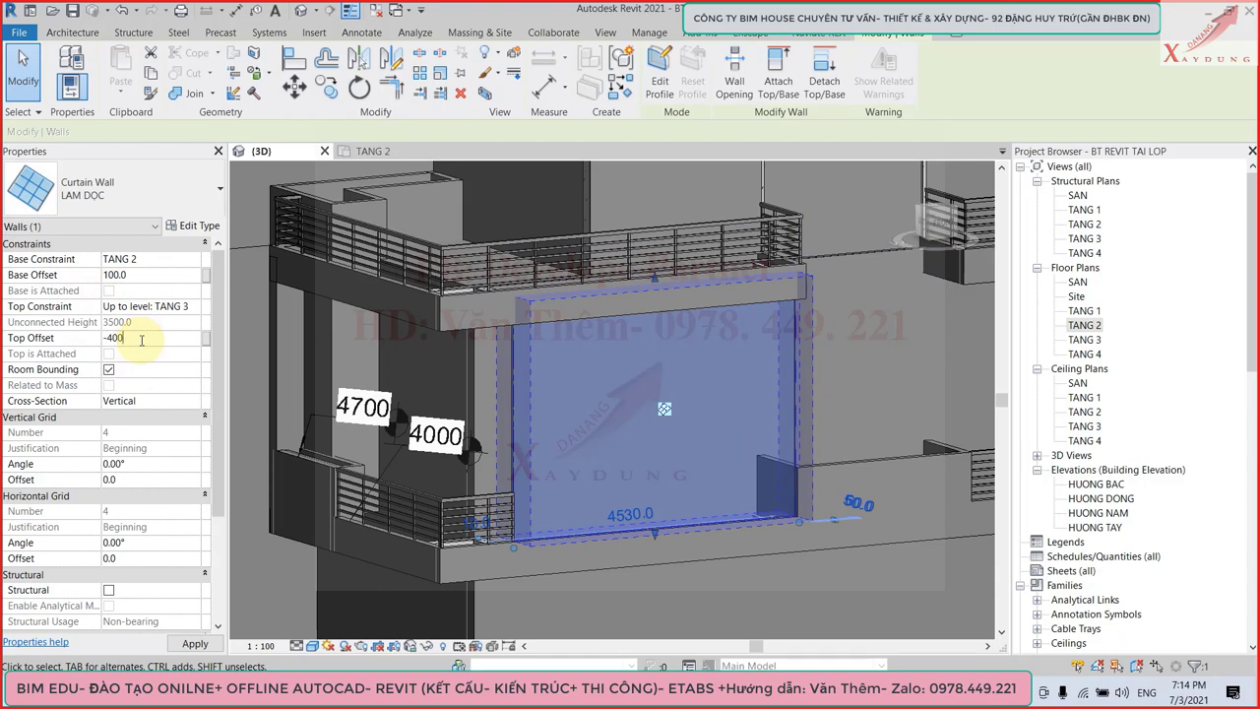
# Apply the -400 top offset and orbit to inspect the level-2 balconies and railings
pyautogui.press('Escape')
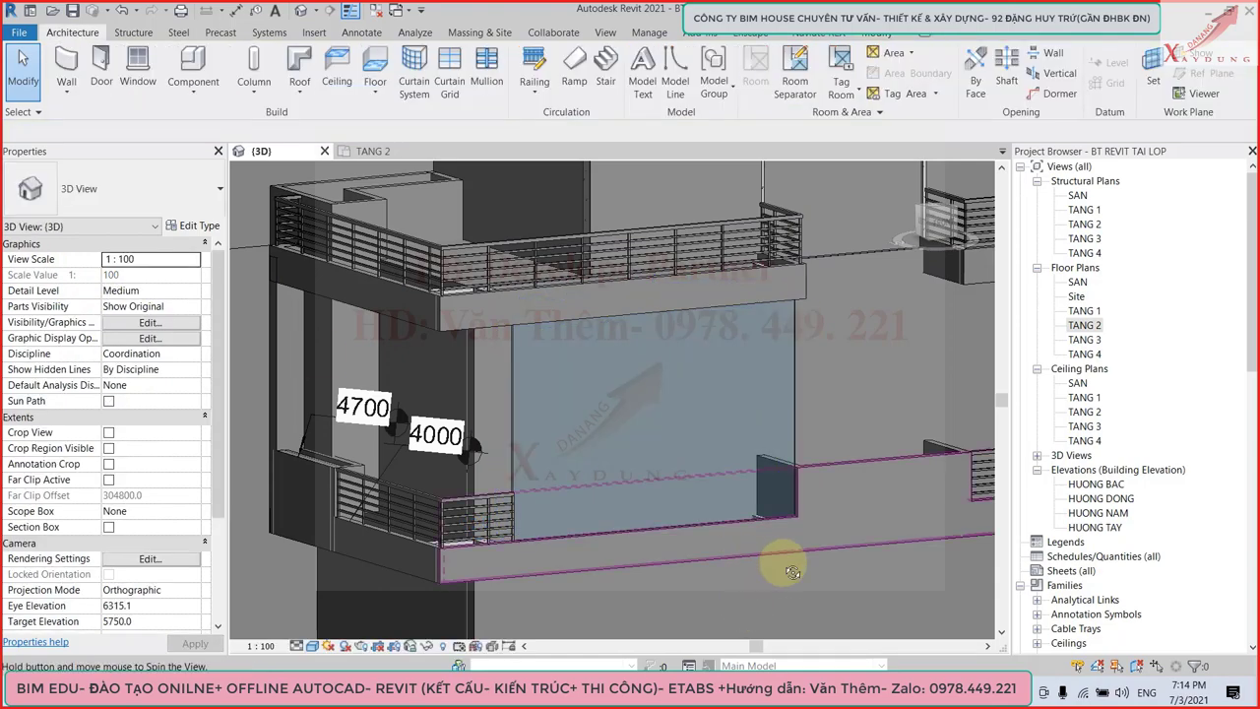
pyautogui.moveTo(745, 606)
pyautogui.keyDown('shift'); pyautogui.mouseDown(button='middle')
pyautogui.moveTo(874, 502)
pyautogui.moveTo(887, 604)
pyautogui.moveTo(906, 625)
pyautogui.moveTo(711, 563)
pyautogui.moveTo(844, 500)
pyautogui.moveTo(836, 444)
pyautogui.moveTo(839, 501)
pyautogui.moveTo(813, 545)
pyautogui.moveTo(798, 534)
pyautogui.moveTo(796, 561)
pyautogui.mouseUp(button='middle'); pyautogui.keyUp('shift')
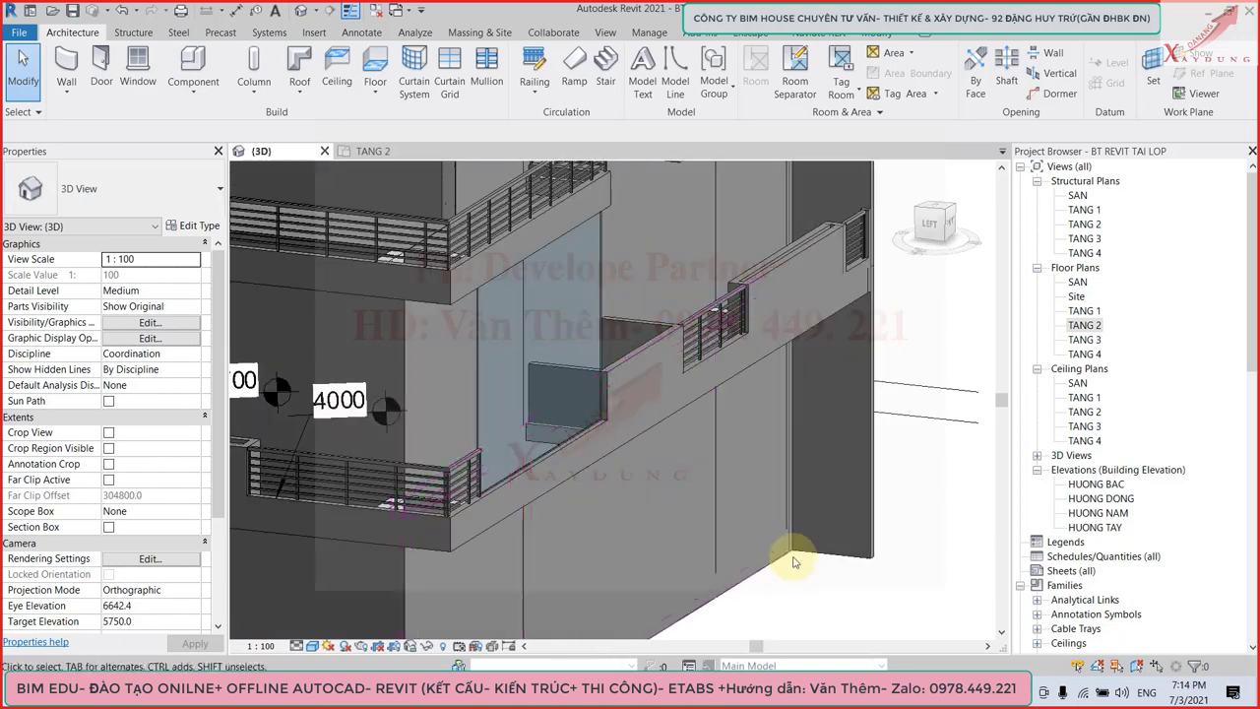
pyautogui.moveTo(646, 486)
pyautogui.keyDown('shift'); pyautogui.mouseDown(button='middle')
pyautogui.moveTo(501, 515)
pyautogui.moveTo(676, 506)
pyautogui.moveTo(713, 518)
pyautogui.moveTo(755, 506)
pyautogui.moveTo(661, 509)
pyautogui.moveTo(510, 453)
pyautogui.mouseUp(button='middle'); pyautogui.keyUp('shift')
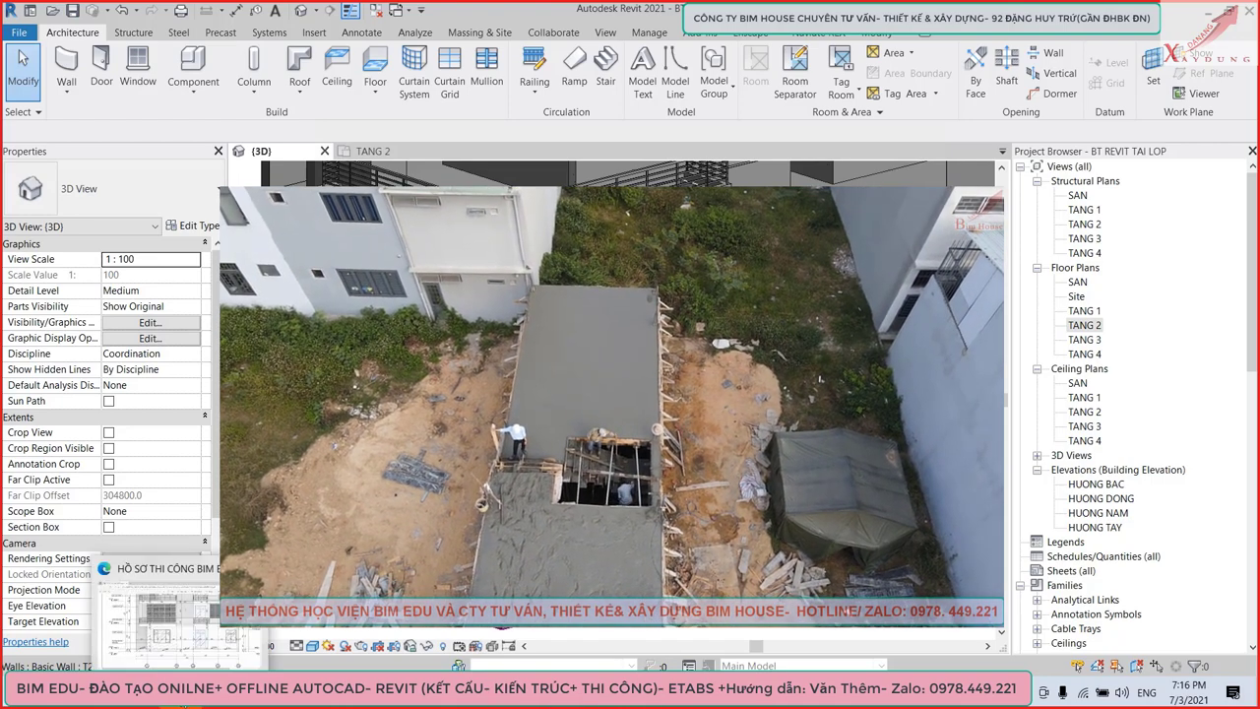
# Show HỒ SƠ THI CÔNG BIM EDU.pdf at the page-22 elevation with TẦNG 1–4 levels
pyautogui.click(197, 612)
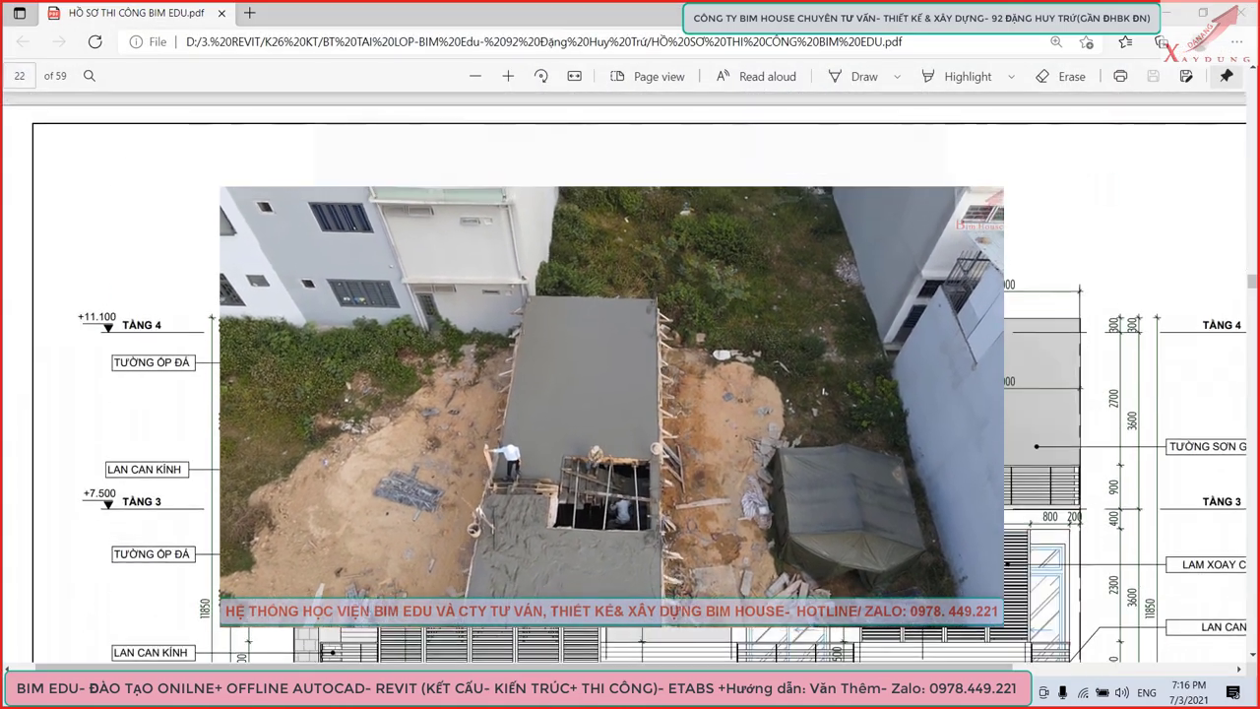
pyautogui.scroll(-3, 631, 394)
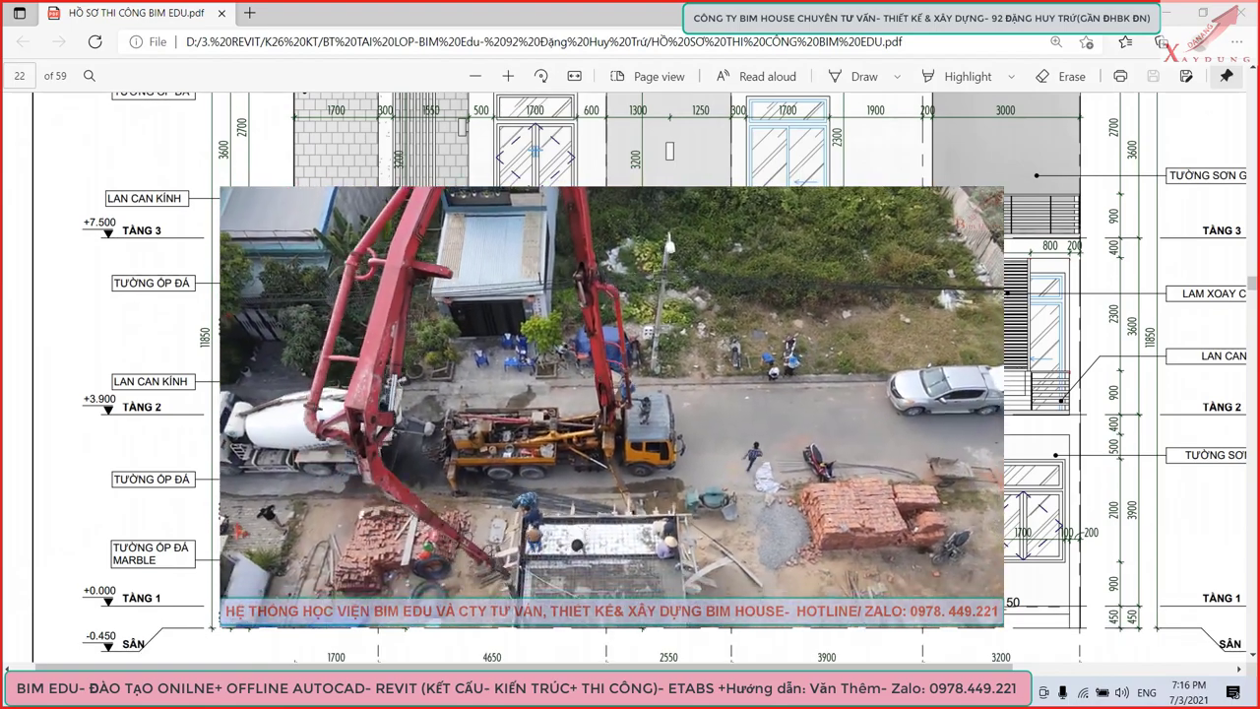
pyautogui.scroll(-1, 630, 394)
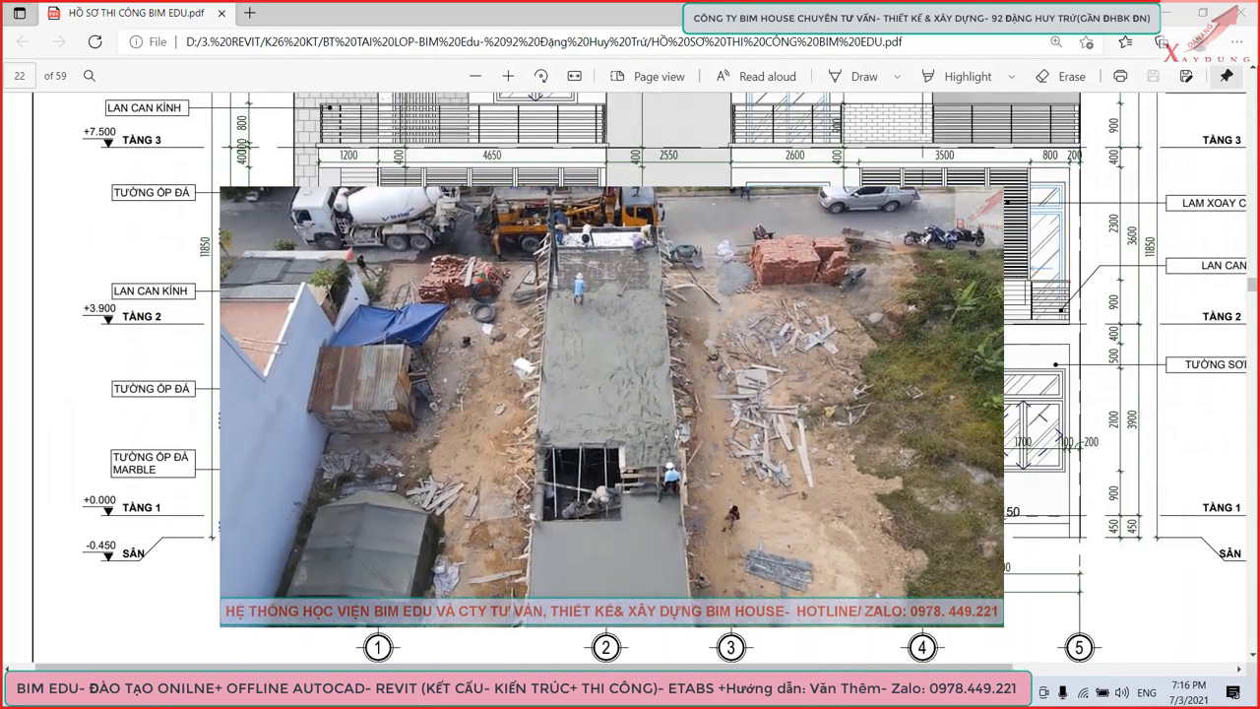
# Glance at the latest shared model screenshot in the Skype call chat
pyautogui.click(602, 642)
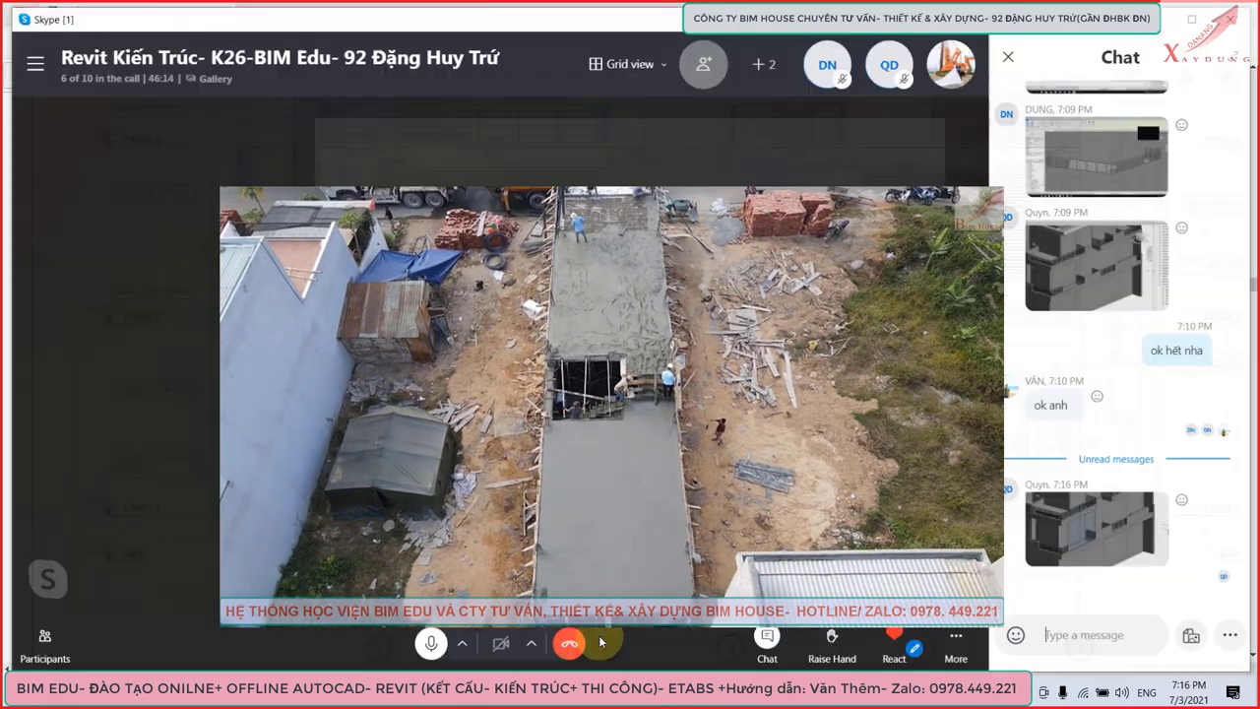
pyautogui.click(1105, 531)
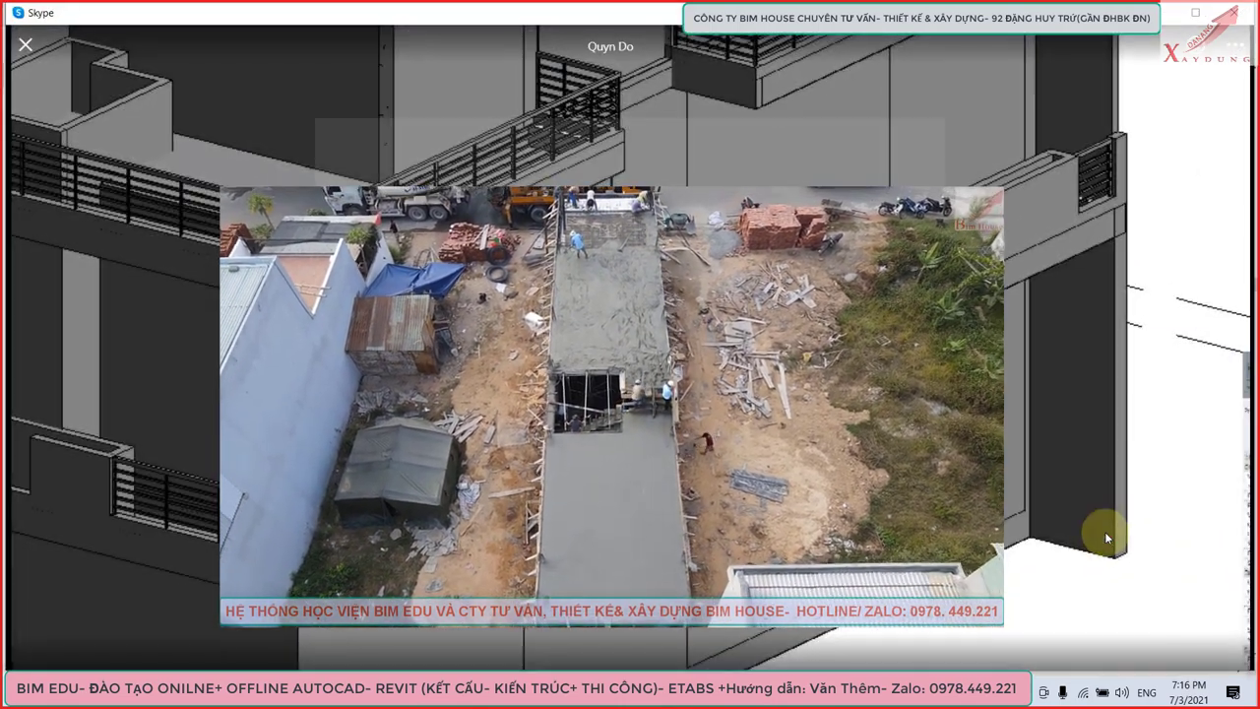
pyautogui.press('Escape')
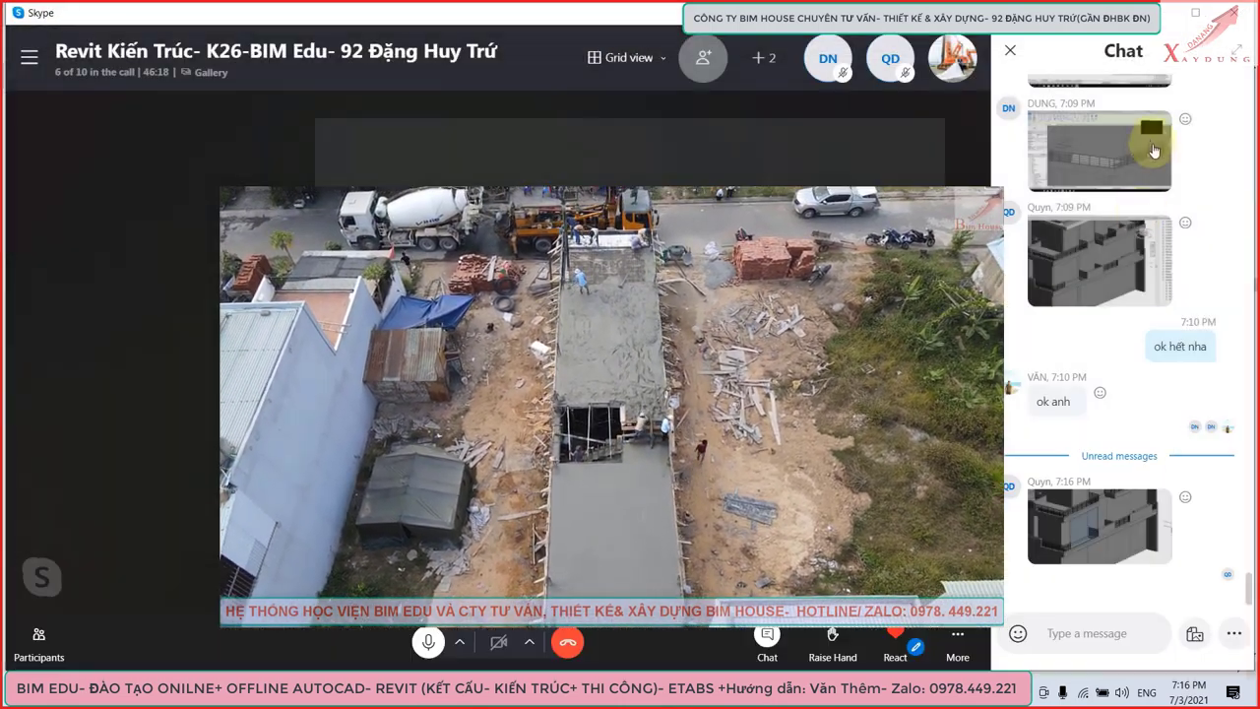
pyautogui.click(1170, 12)
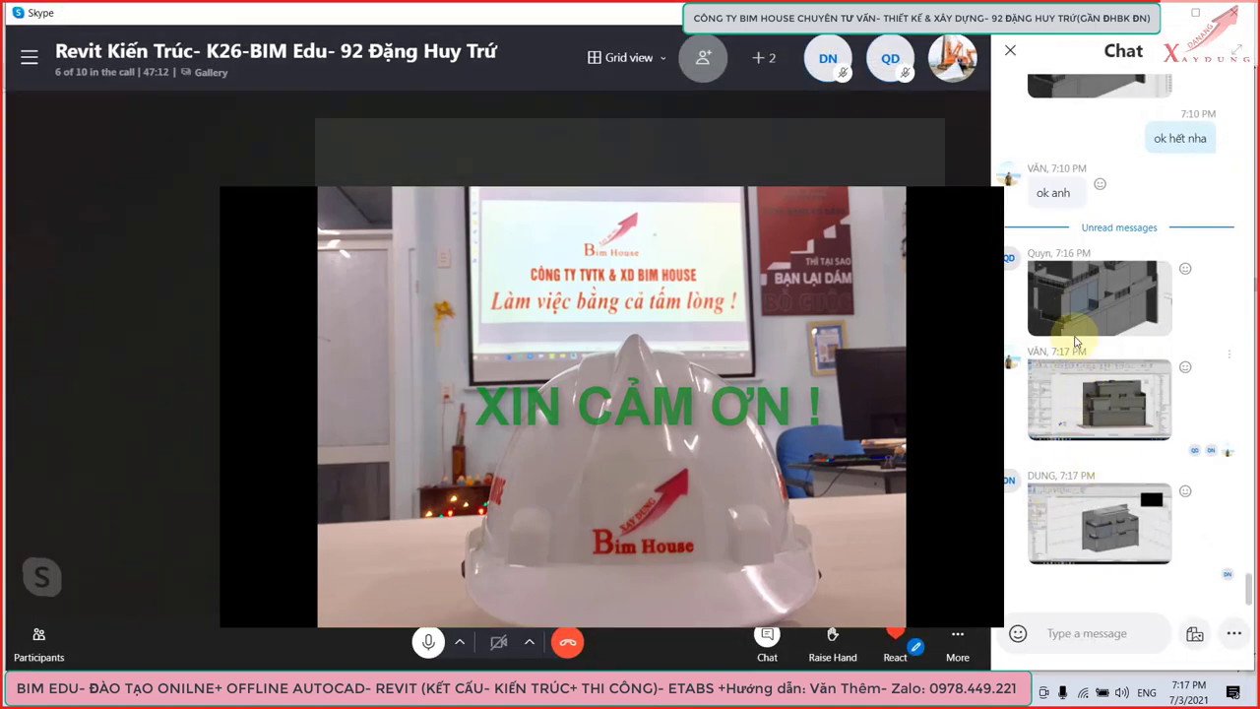
# Enlarge the 7:17 PM model screenshot and circle the column under the balcony in red
pyautogui.scroll(5, 1087, 443)
pyautogui.scroll(3, 1090, 453)
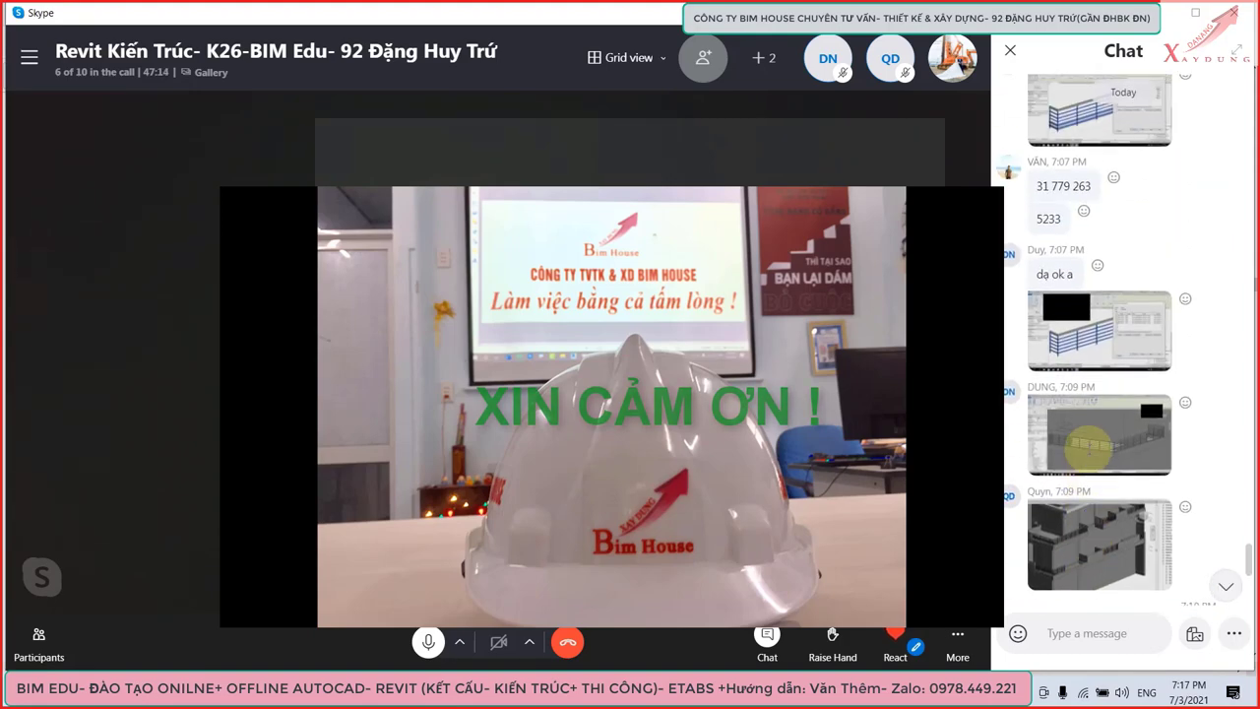
pyautogui.scroll(1, 1077, 417)
pyautogui.scroll(-10, 1093, 462)
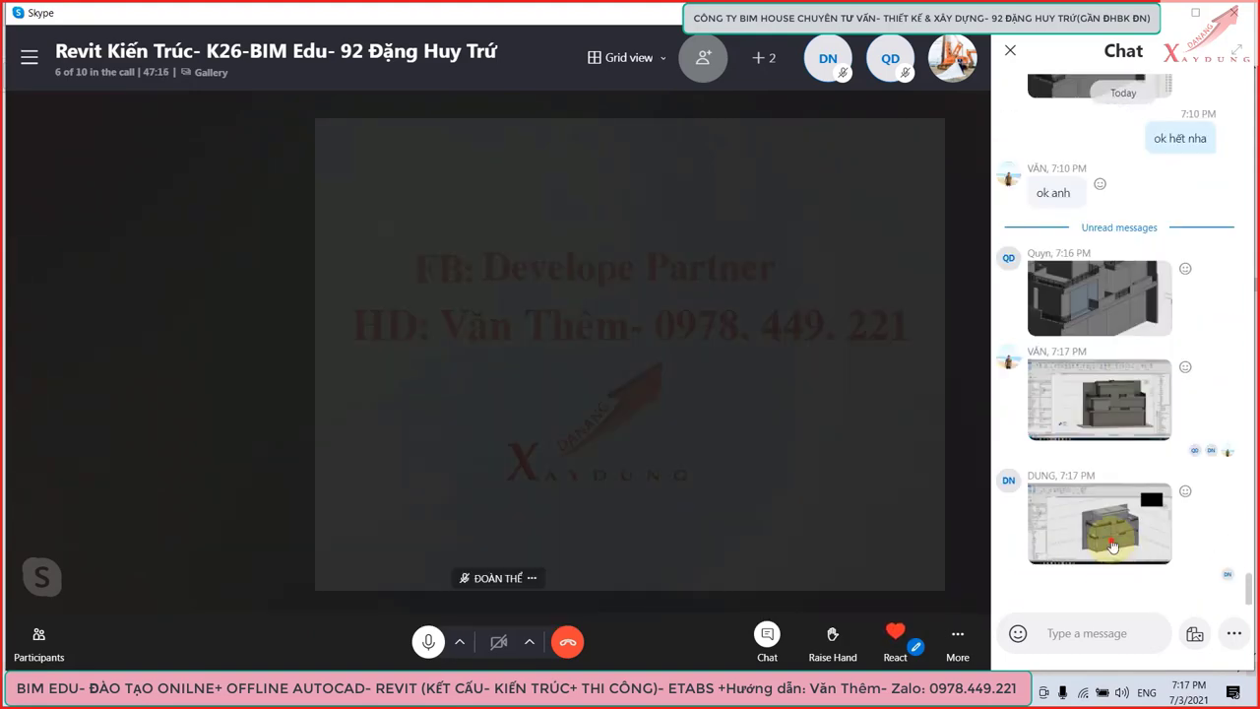
pyautogui.click(1109, 537)
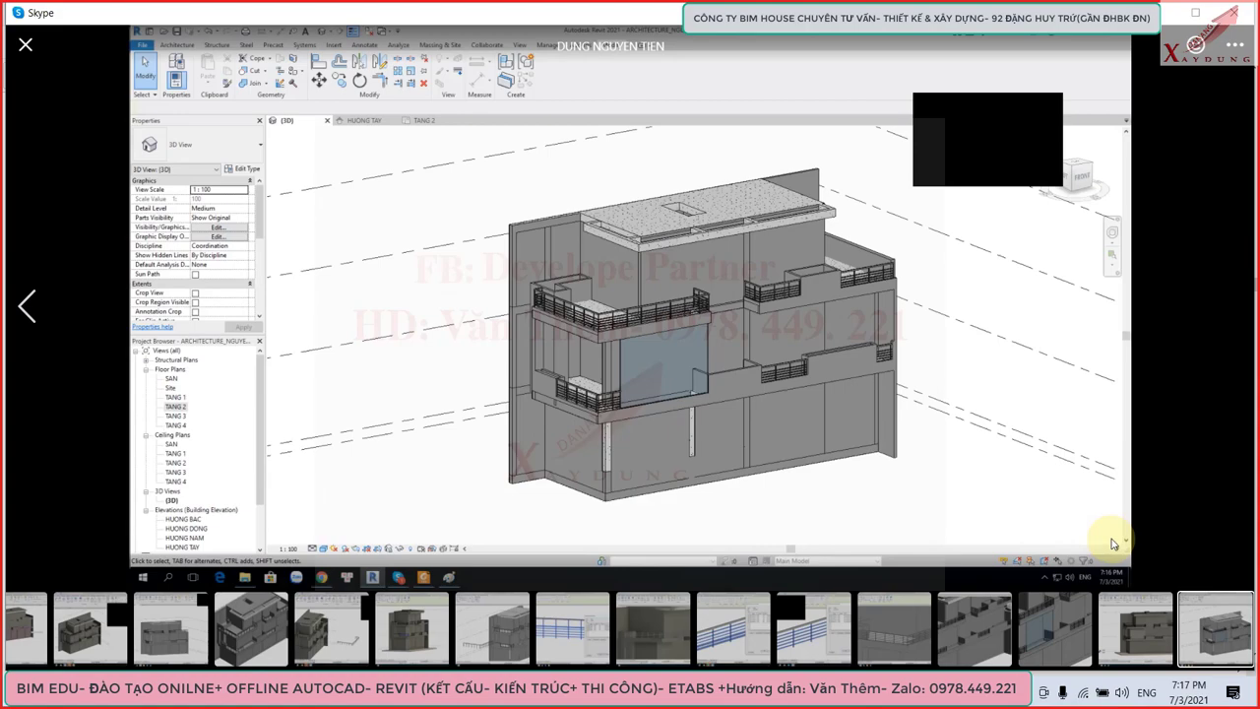
pyautogui.press('Escape')
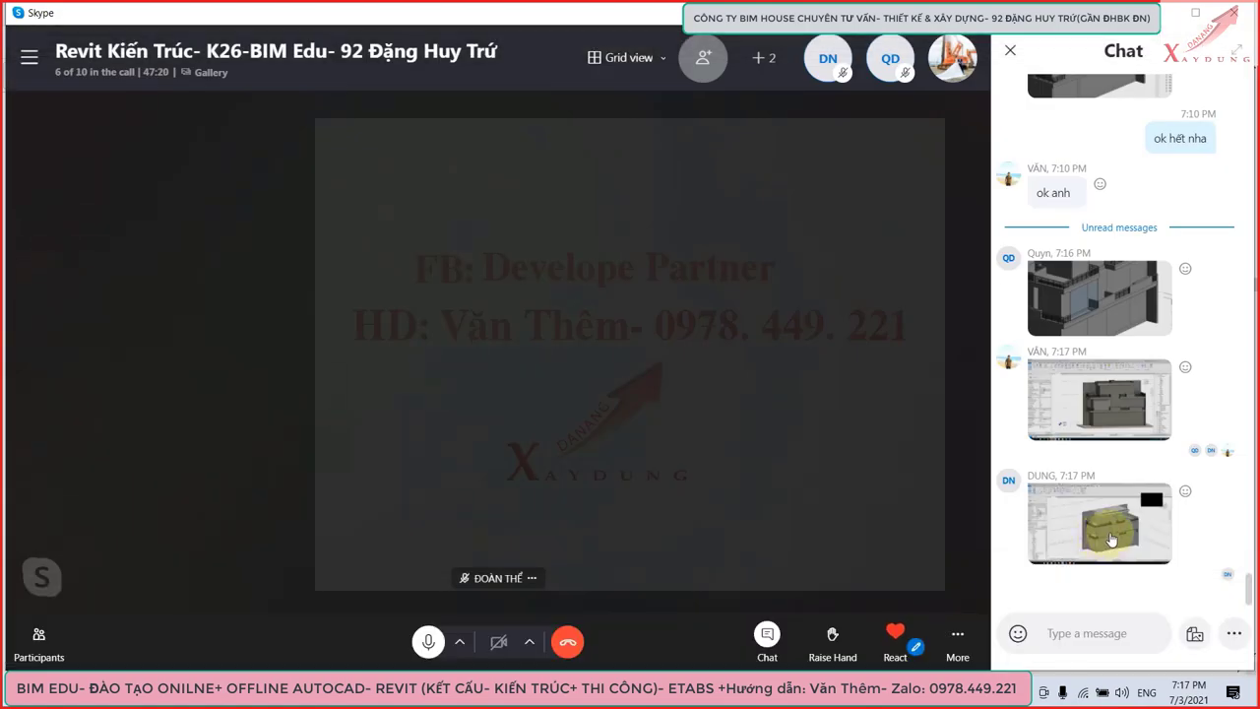
pyautogui.click(1011, 483)
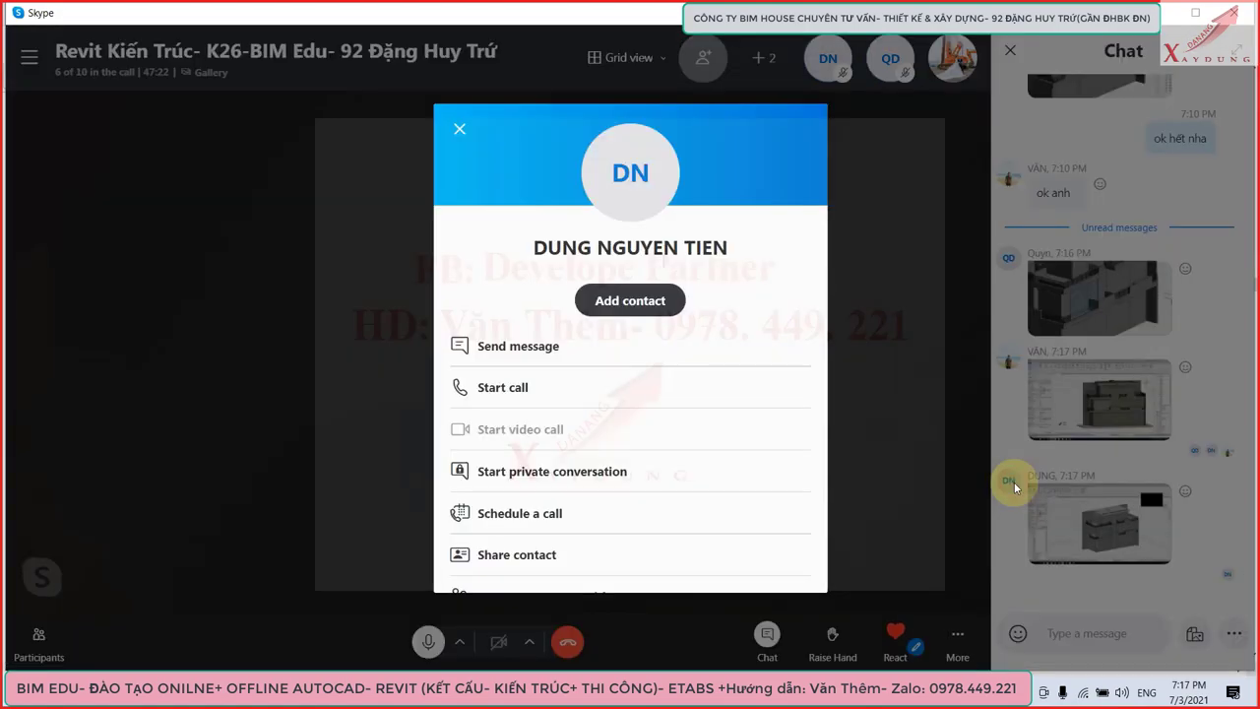
pyautogui.click(1100, 514)
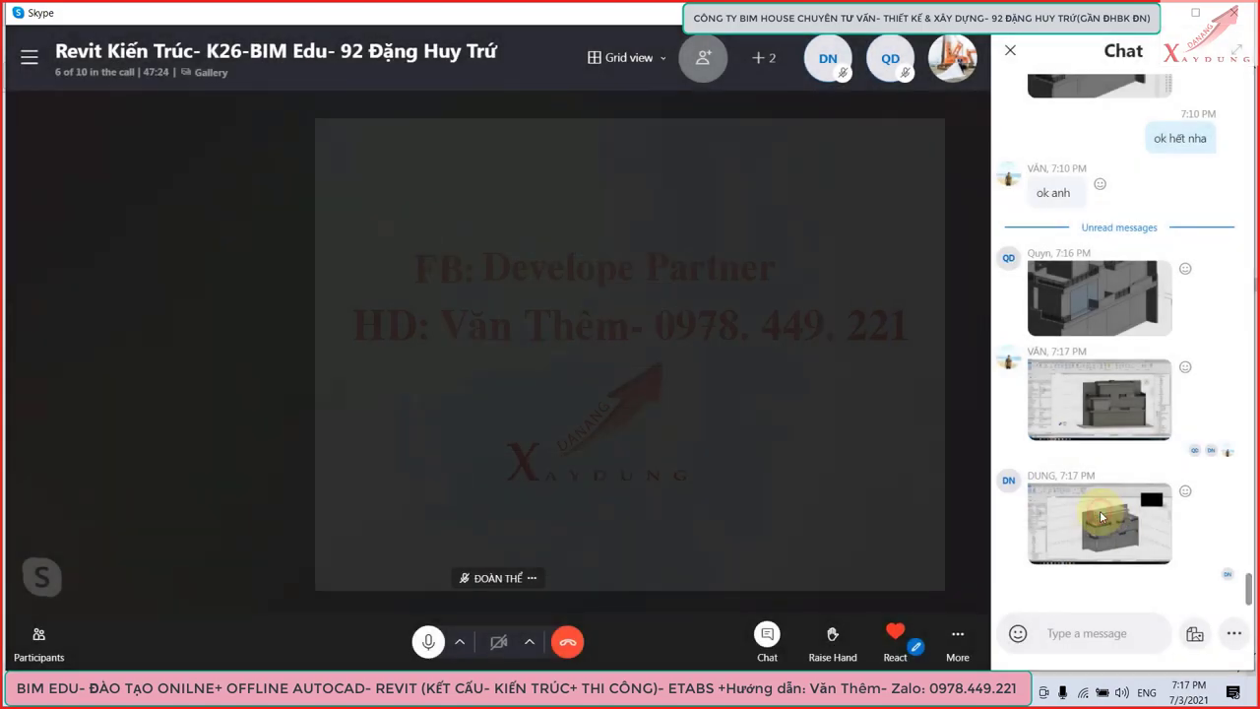
pyautogui.click(1093, 517)
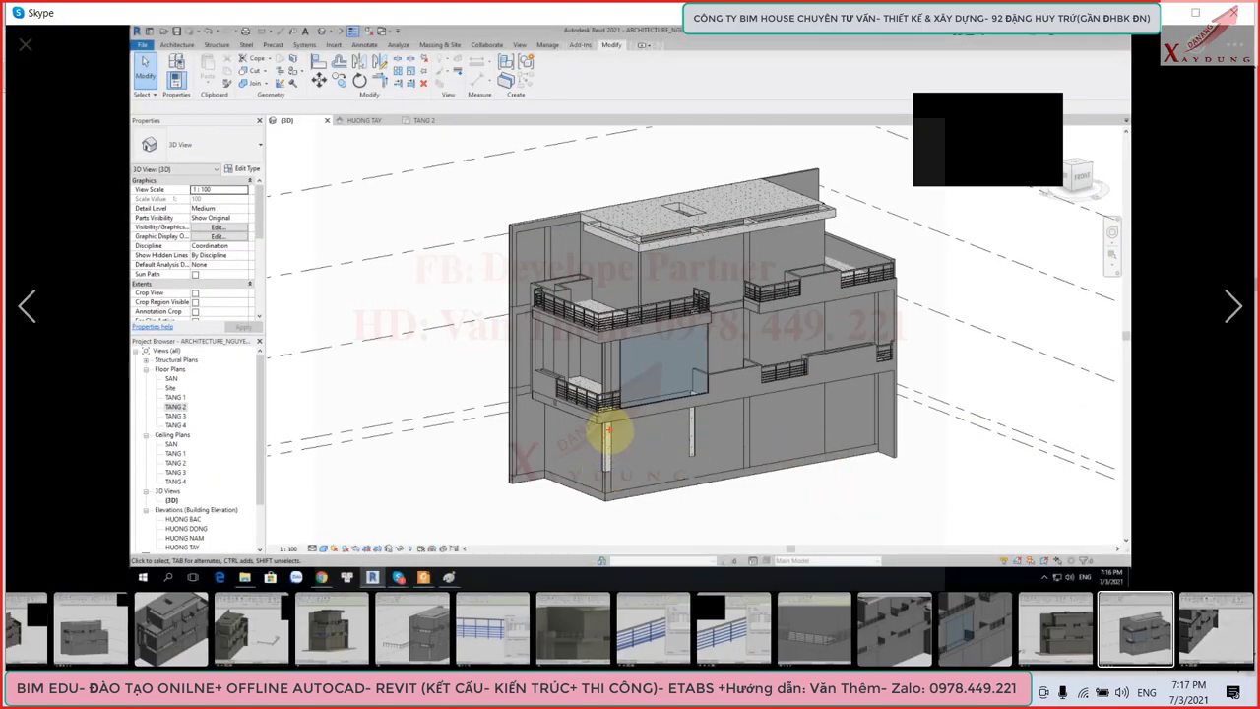
pyautogui.moveTo(608, 429)
pyautogui.mouseDown()
pyautogui.moveTo(591, 479)
pyautogui.moveTo(601, 423)
pyautogui.mouseUp()
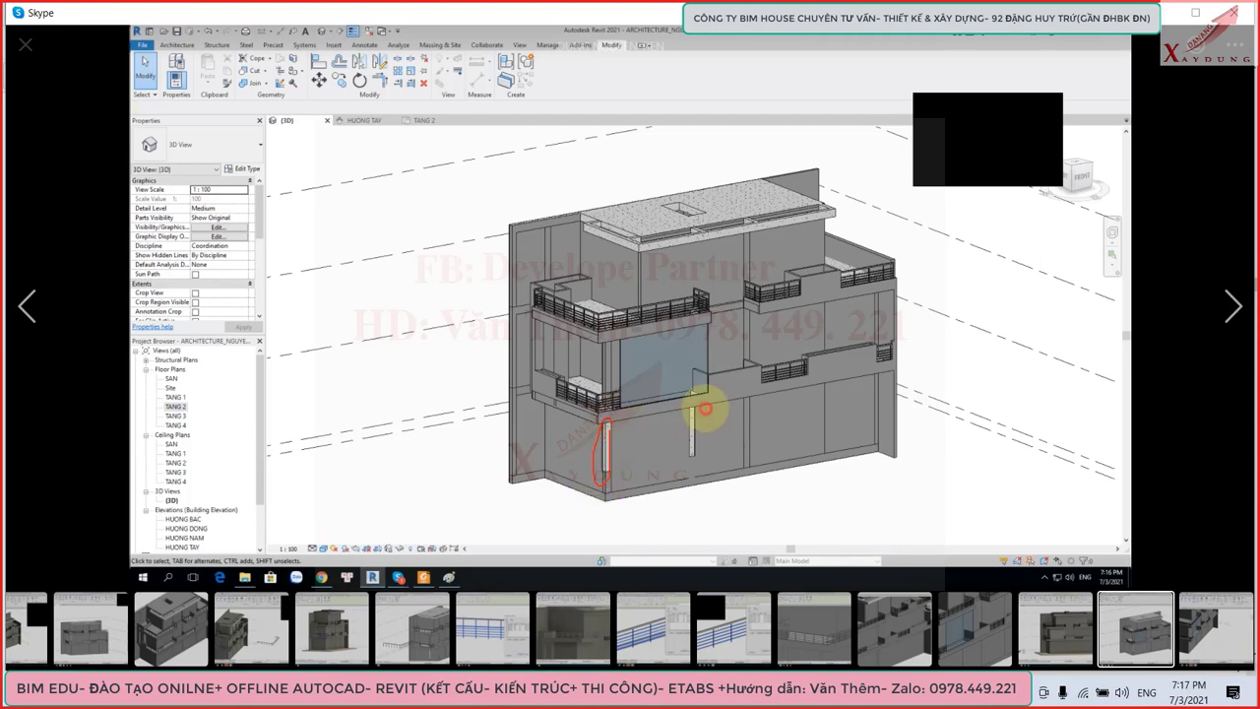
pyautogui.press('Escape')
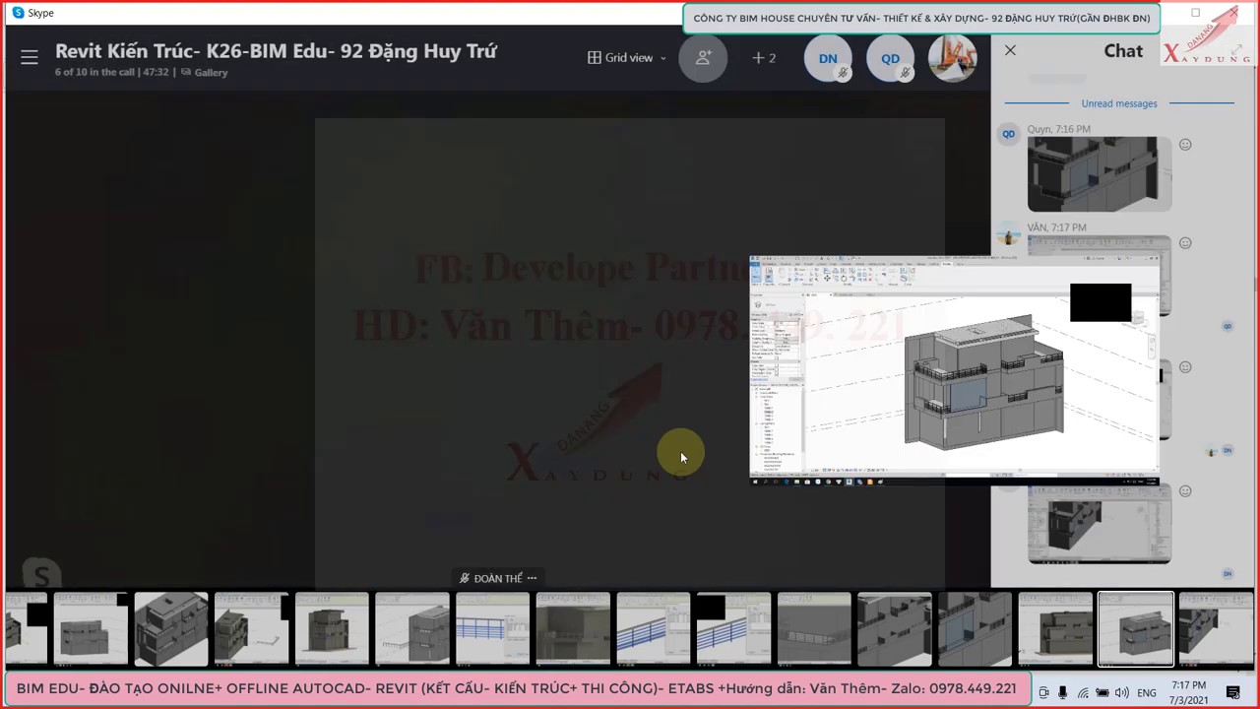
# Review the remaining shared screenshots, including the black-box one, then go back to the PDF elevation
pyautogui.click(1069, 537)
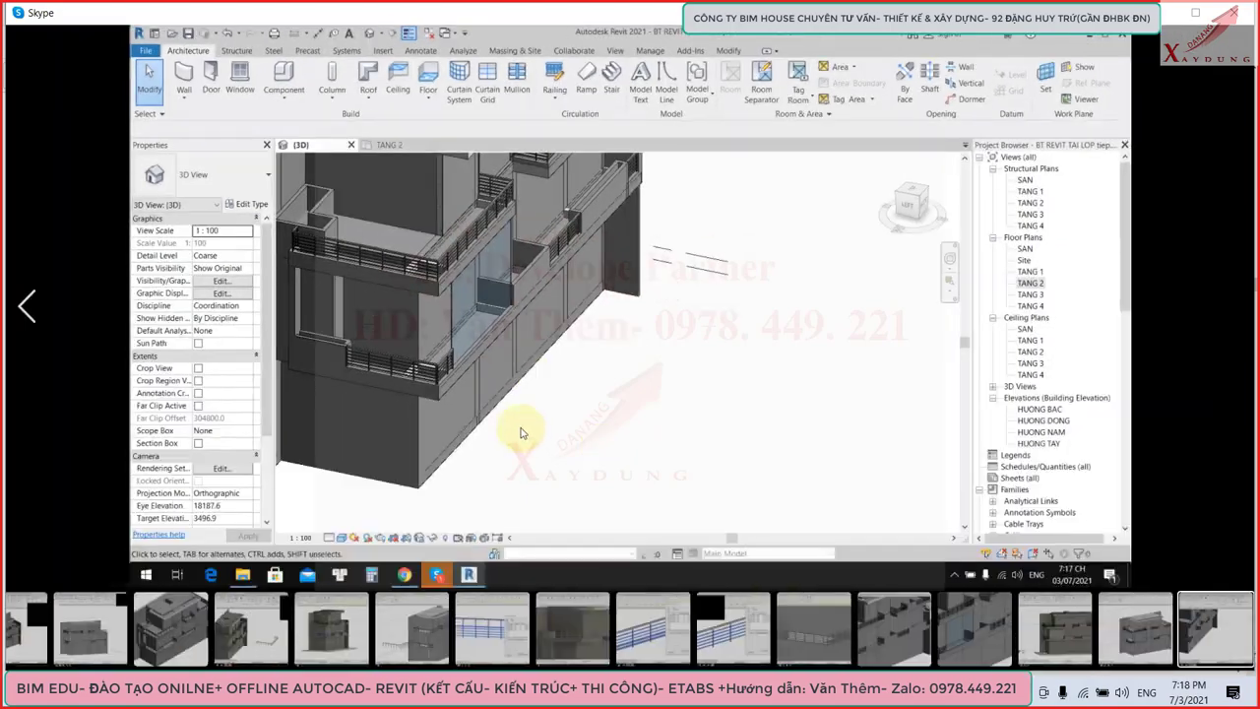
pyautogui.press('Escape')
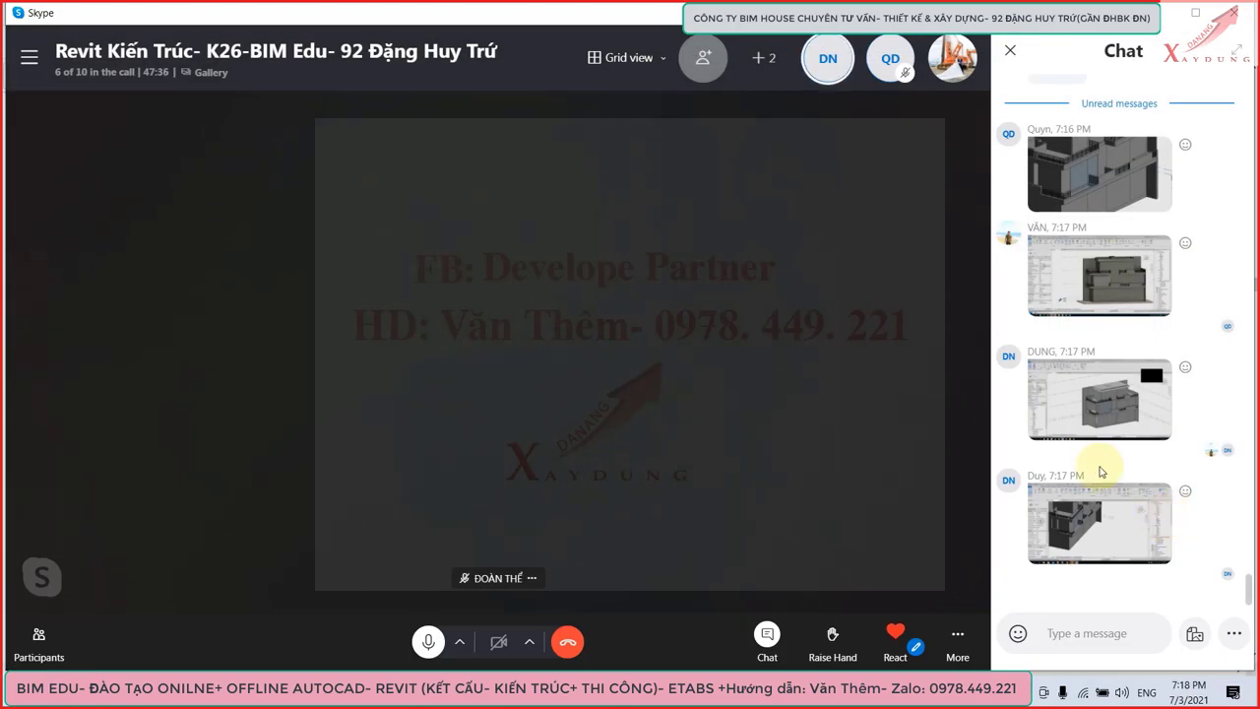
pyautogui.click(1097, 421)
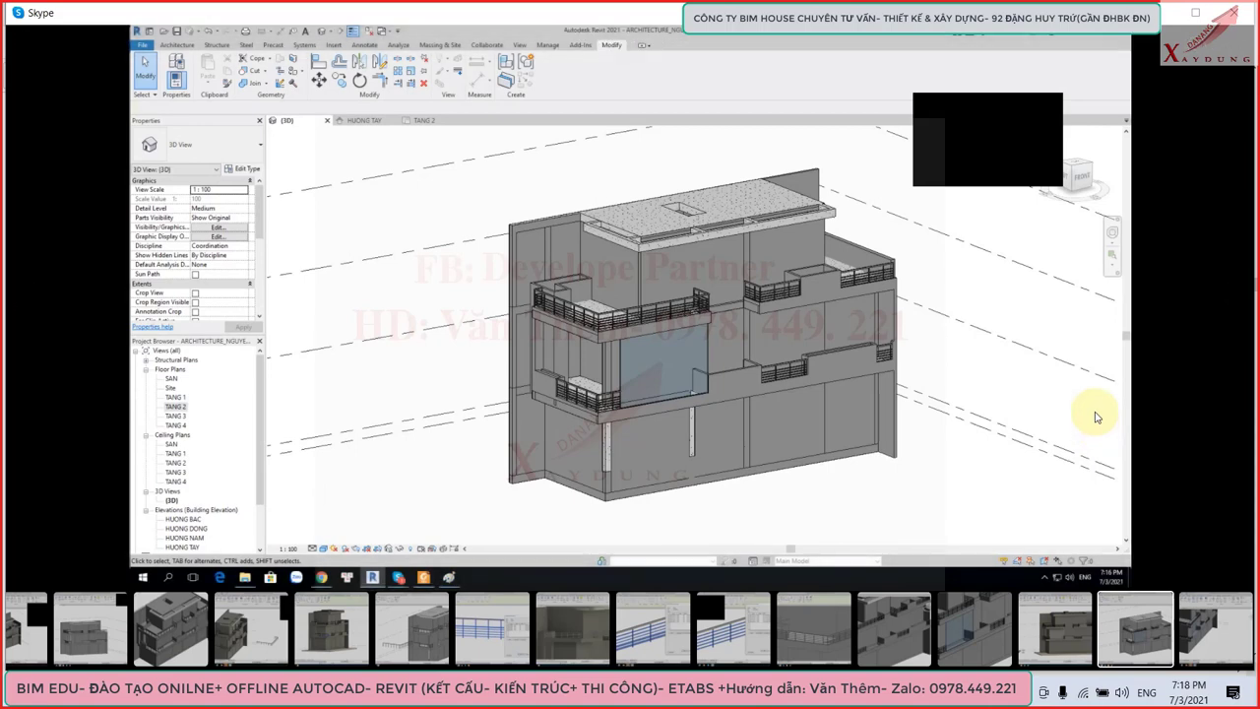
pyautogui.press('Escape')
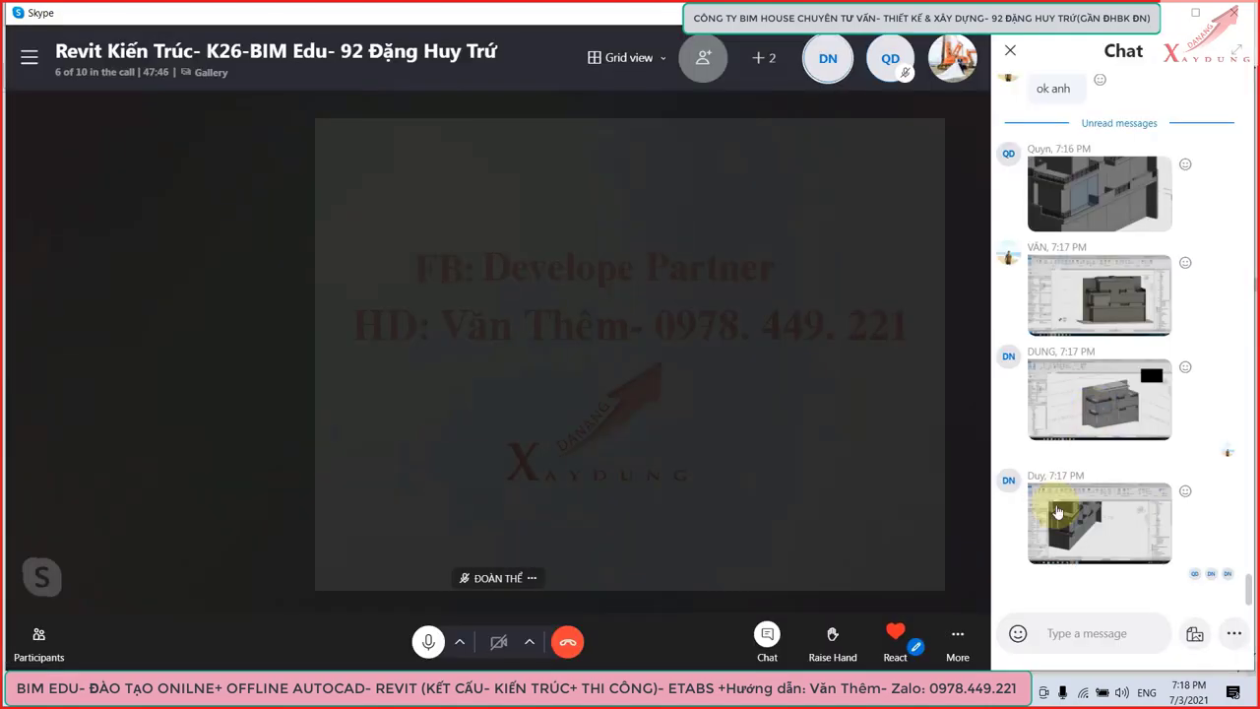
pyautogui.click(1059, 515)
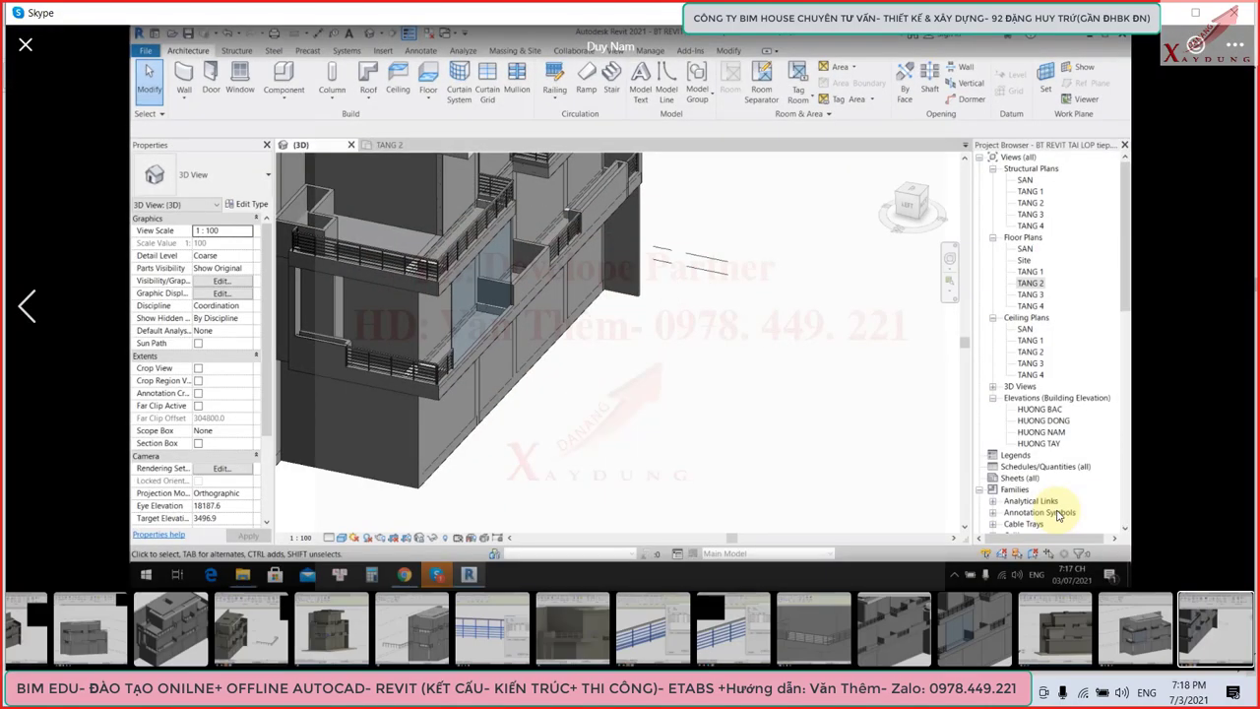
pyautogui.press('Escape')
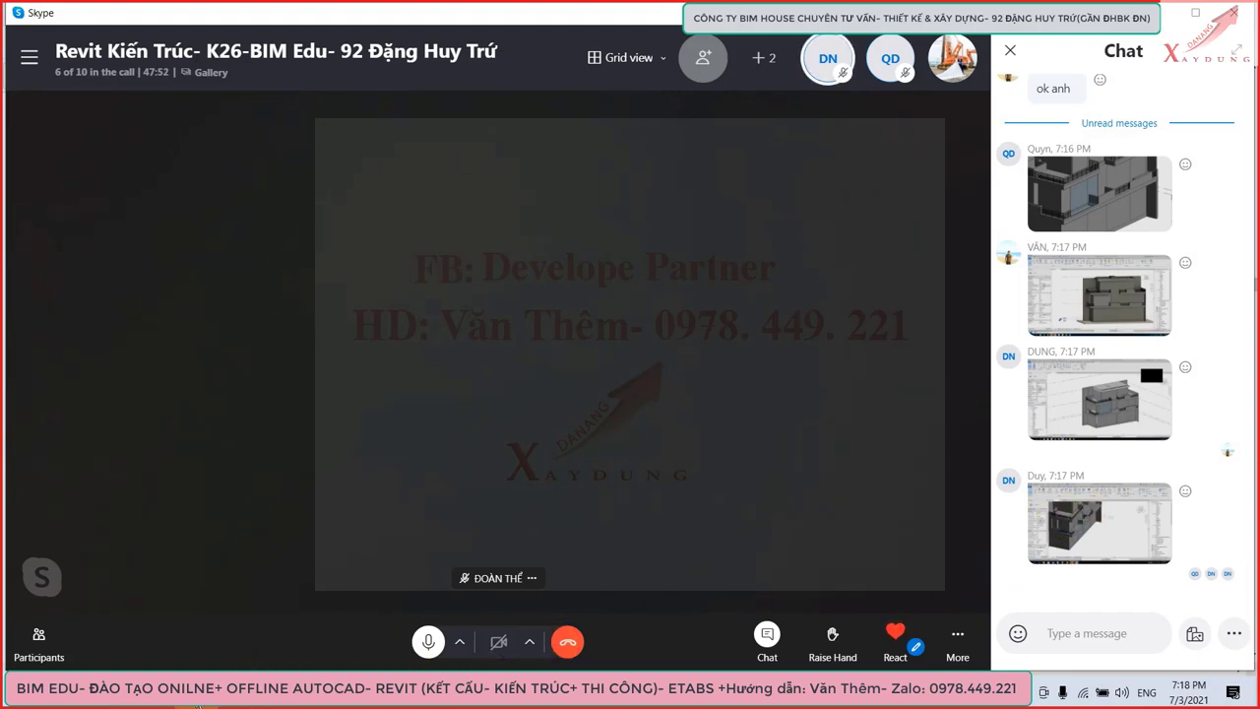
pyautogui.click(180, 611)
# Show page 2's MẶT BẰNG TẦNG 1 plan zoomed on the front wall between grids 2 and 3
pyautogui.scroll(5, 648, 497)
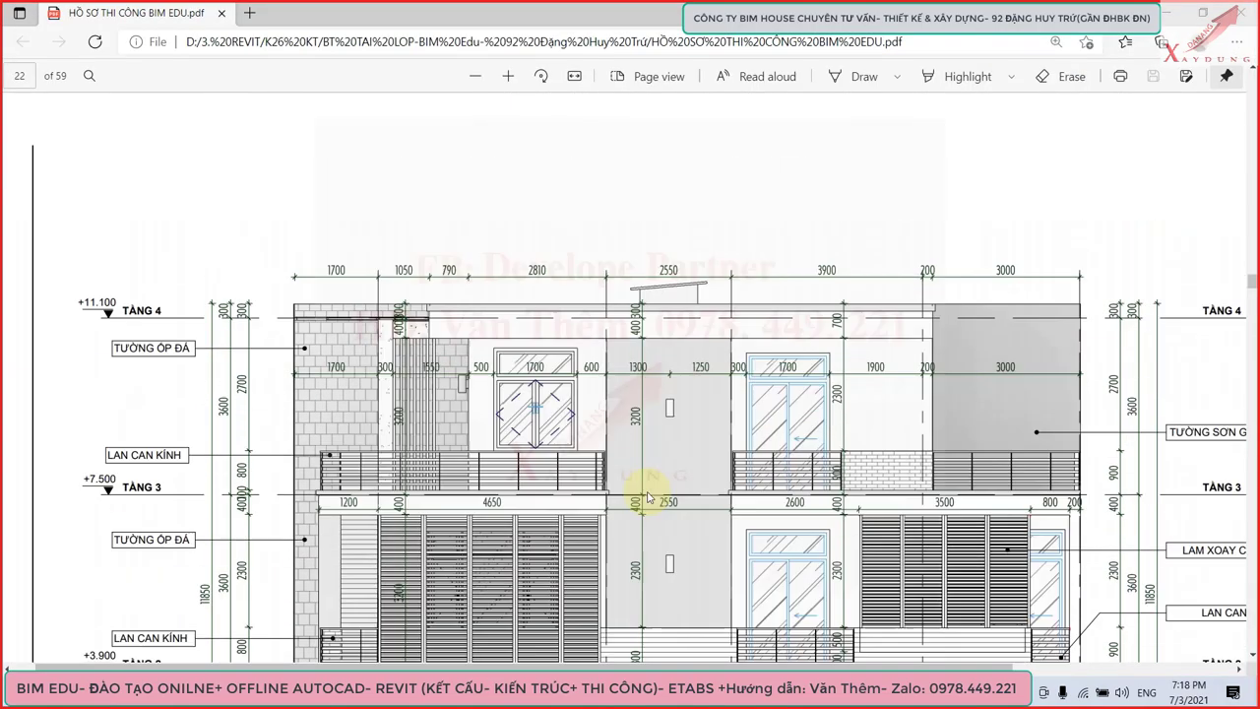
pyautogui.scroll(-3, 648, 497)
pyautogui.scroll(-2, 648, 497)
pyautogui.scroll(5, 650, 493)
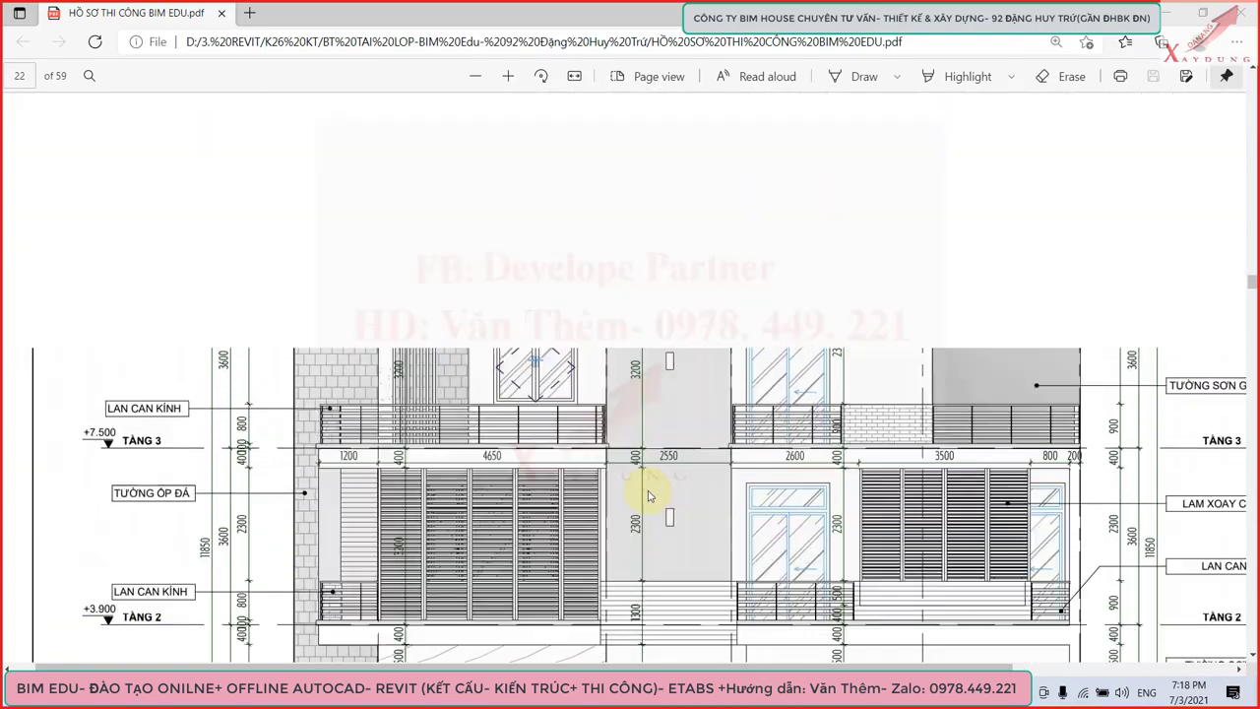
pyautogui.scroll(5, 652, 490)
pyautogui.scroll(5, 653, 489)
pyautogui.scroll(3, 651, 489)
pyautogui.scroll(2, 650, 489)
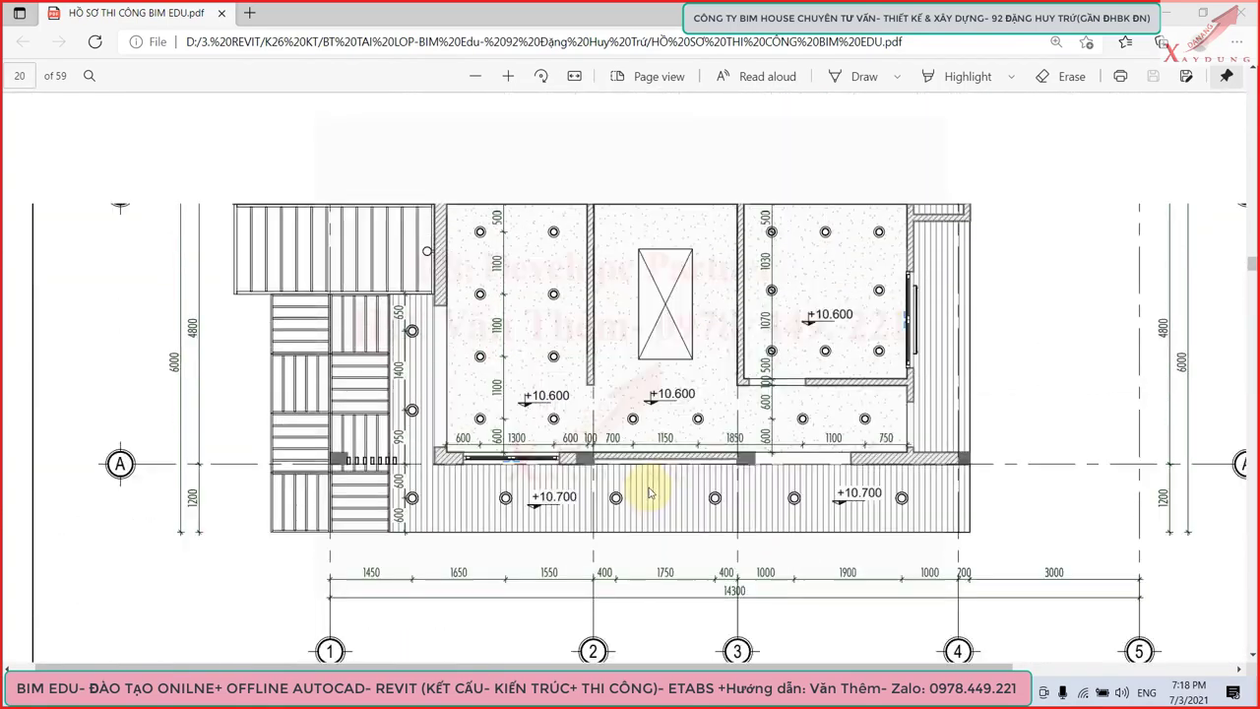
pyautogui.scroll(5, 649, 489)
pyautogui.scroll(5, 650, 489)
pyautogui.scroll(5, 1139, 408)
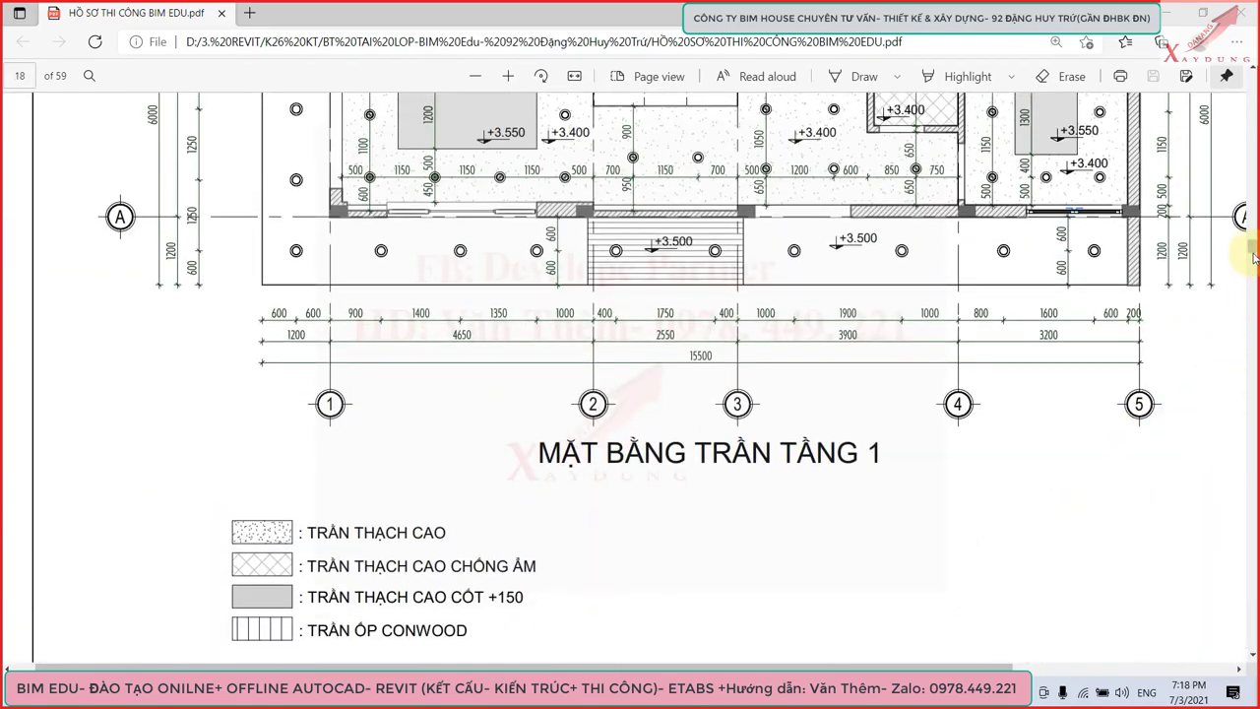
pyautogui.moveTo(1237, 247); pyautogui.dragTo(1254, 79)
pyautogui.scroll(2, 718, 410)
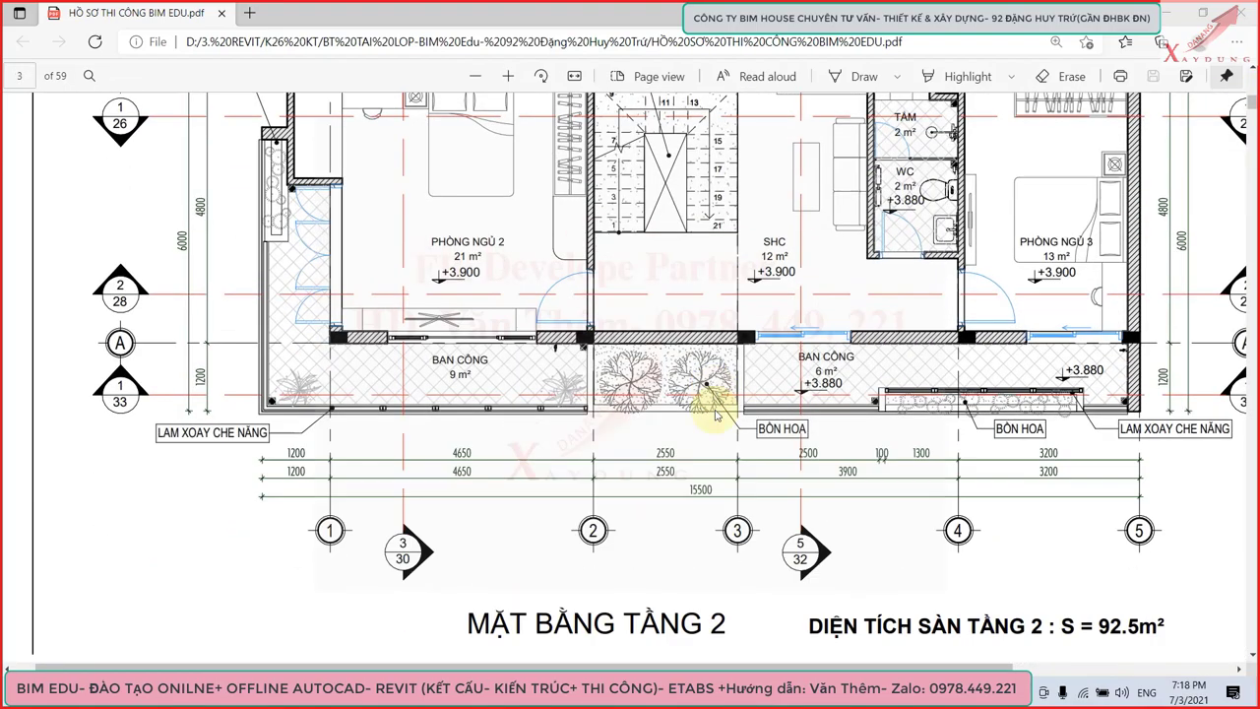
pyautogui.scroll(-1, 715, 415)
pyautogui.scroll(-2, 716, 415)
pyautogui.scroll(-5, 716, 416)
pyautogui.scroll(-3, 715, 416)
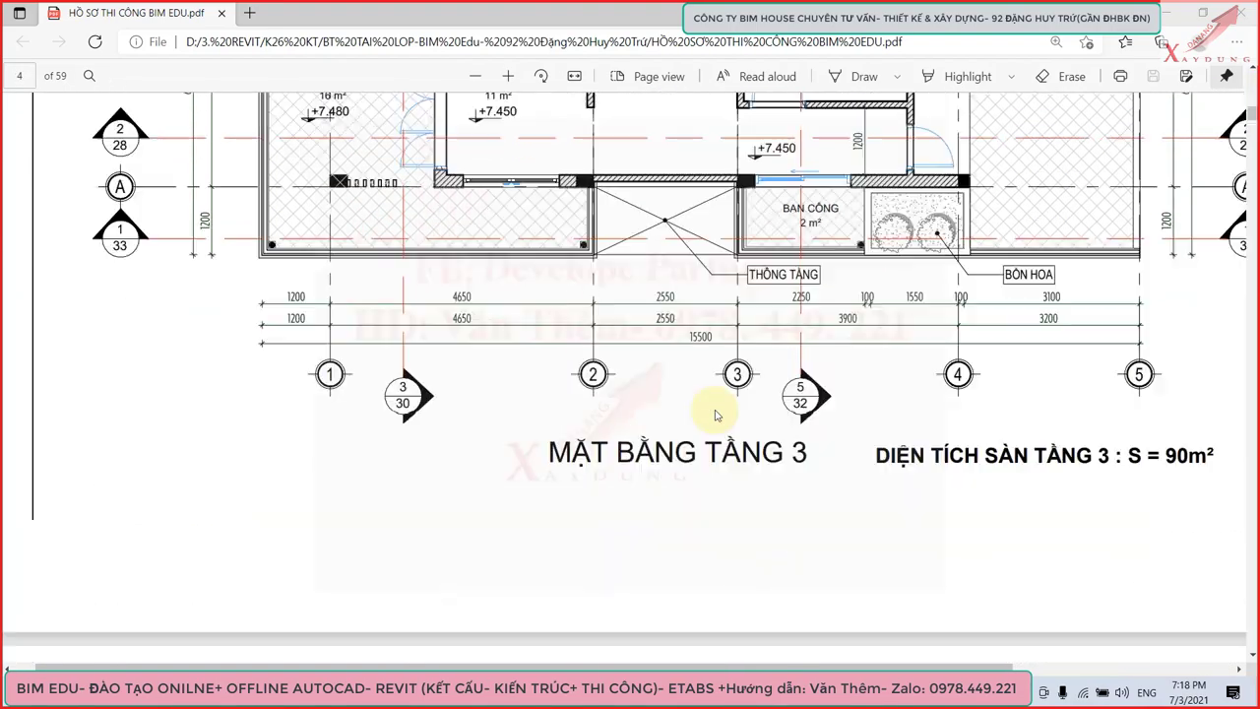
pyautogui.scroll(-4, 716, 416)
pyautogui.scroll(-3, 716, 416)
pyautogui.scroll(-3, 712, 402)
pyautogui.scroll(5, 755, 343)
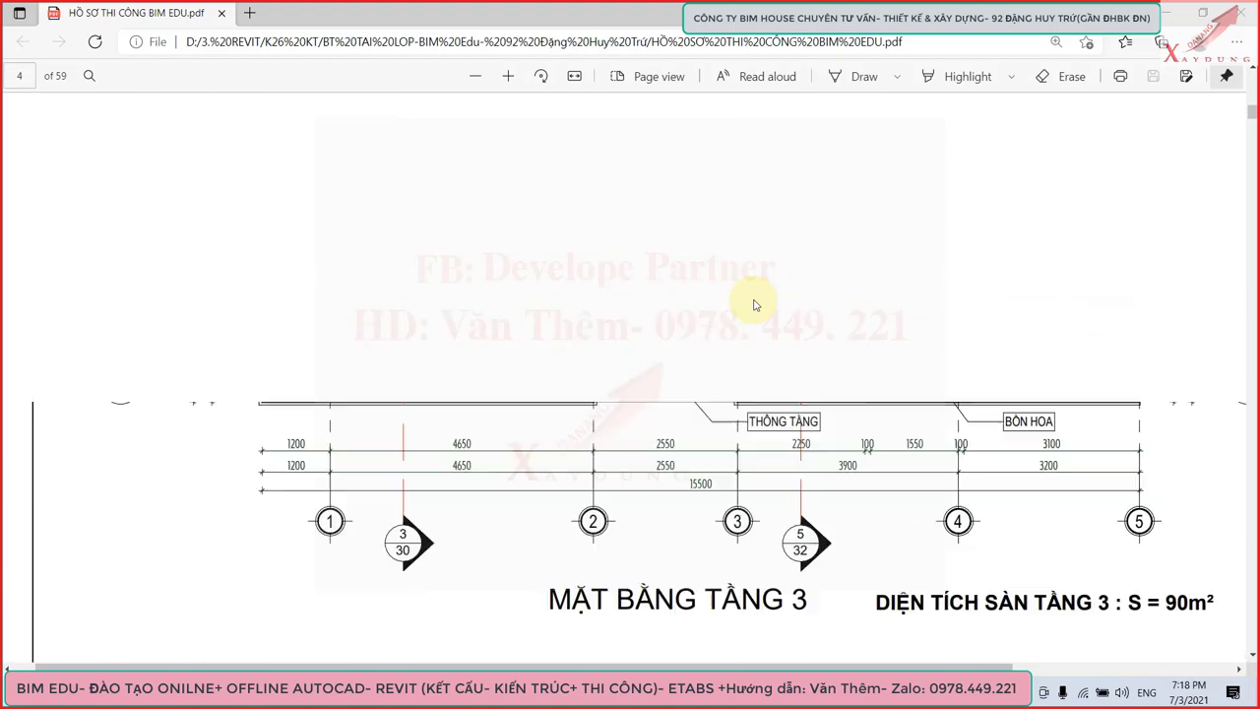
pyautogui.scroll(5, 754, 296)
pyautogui.scroll(5, 754, 305)
pyautogui.scroll(2, 754, 304)
pyautogui.scroll(5, 755, 303)
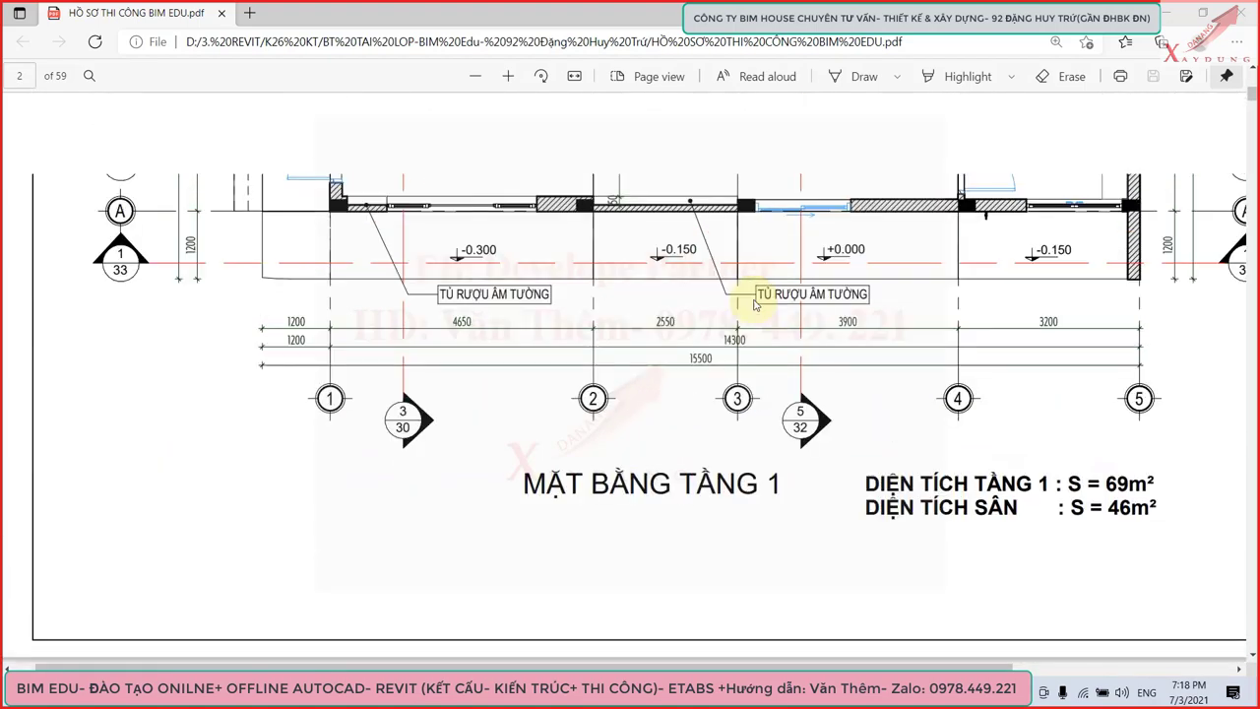
pyautogui.scroll(4, 754, 302)
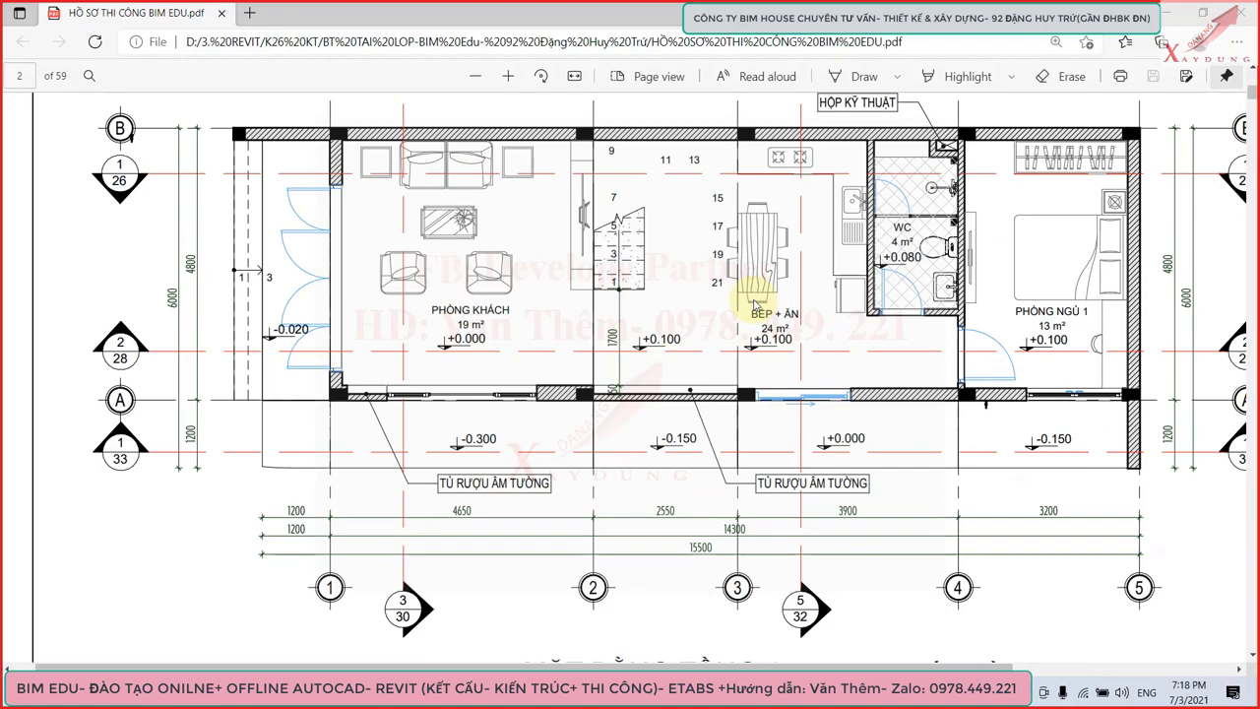
pyautogui.keyDown('ctrl'); pyautogui.scroll(2, 605, 421); pyautogui.keyUp('ctrl')
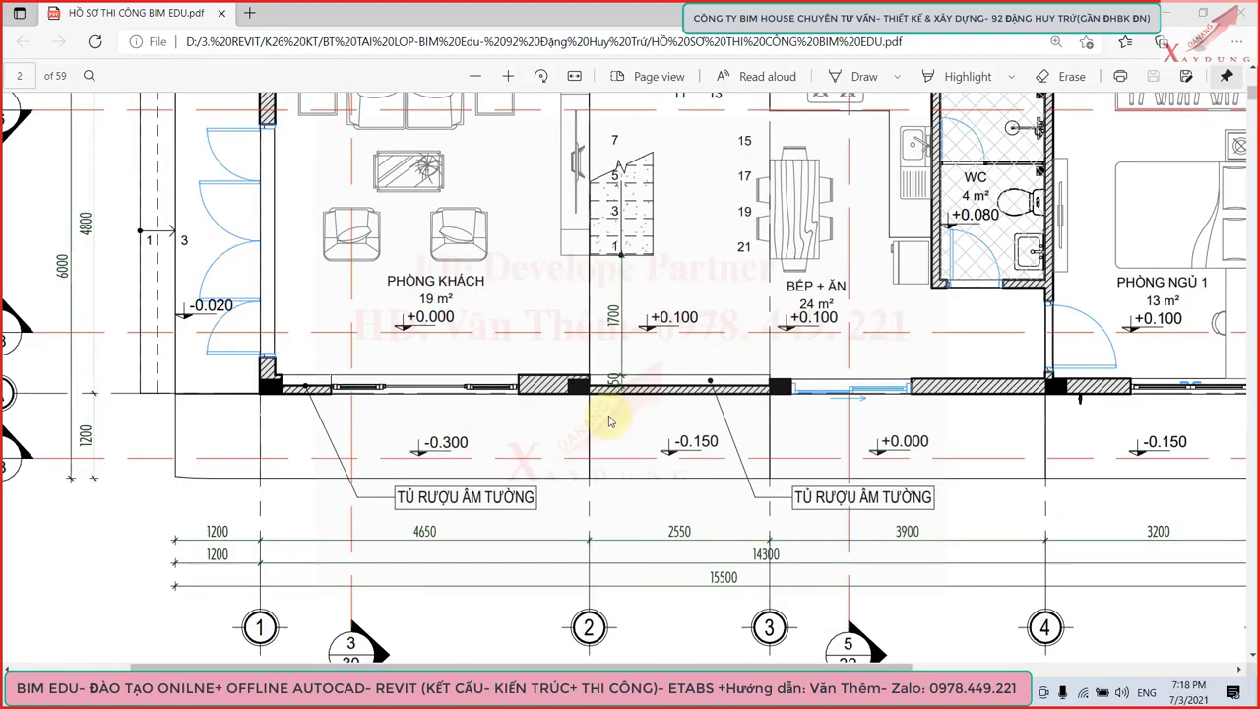
pyautogui.keyDown('ctrl'); pyautogui.scroll(3, 604, 399); pyautogui.keyUp('ctrl')
pyautogui.keyDown('ctrl'); pyautogui.scroll(-3, 620, 389); pyautogui.keyUp('ctrl')
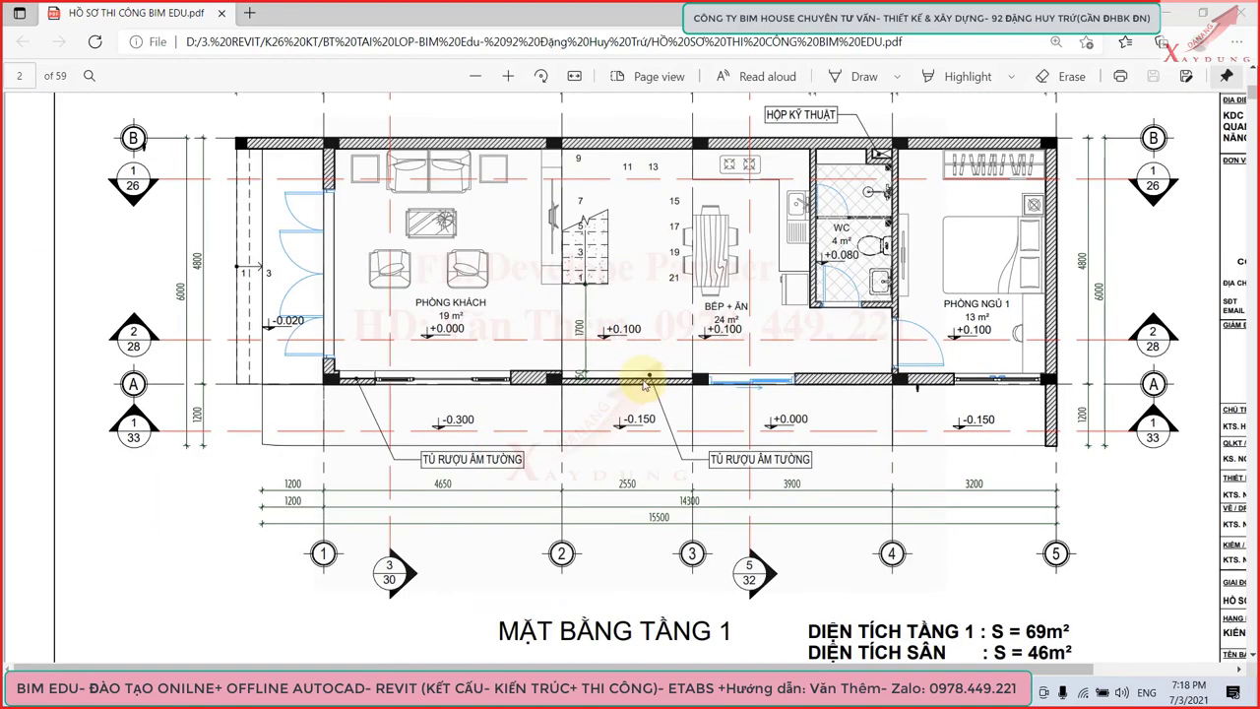
pyautogui.keyDown('ctrl'); pyautogui.scroll(2, 641, 367); pyautogui.keyUp('ctrl')
pyautogui.keyDown('ctrl'); pyautogui.scroll(2, 667, 388); pyautogui.keyUp('ctrl')
pyautogui.keyDown('ctrl'); pyautogui.scroll(1, 450, 404); pyautogui.keyUp('ctrl')
pyautogui.keyDown('ctrl'); pyautogui.scroll(1, 443, 416); pyautogui.keyUp('ctrl')
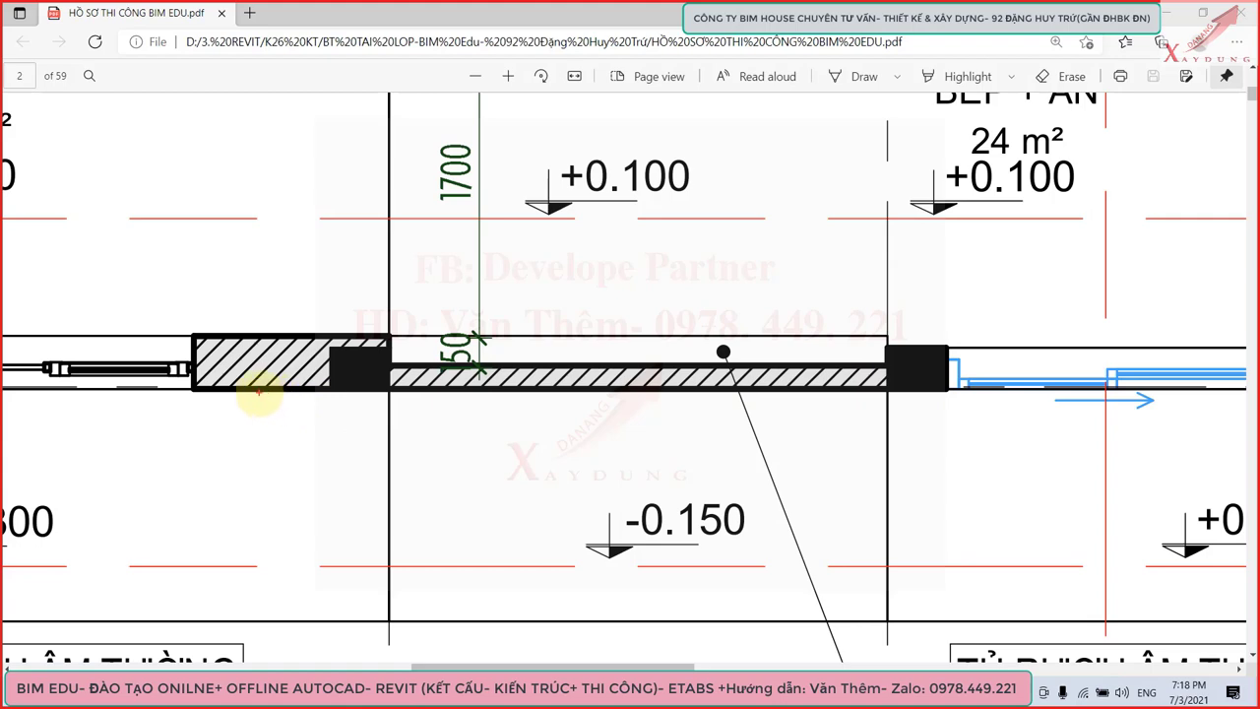
pyautogui.moveTo(258, 391); pyautogui.dragTo(976, 387)
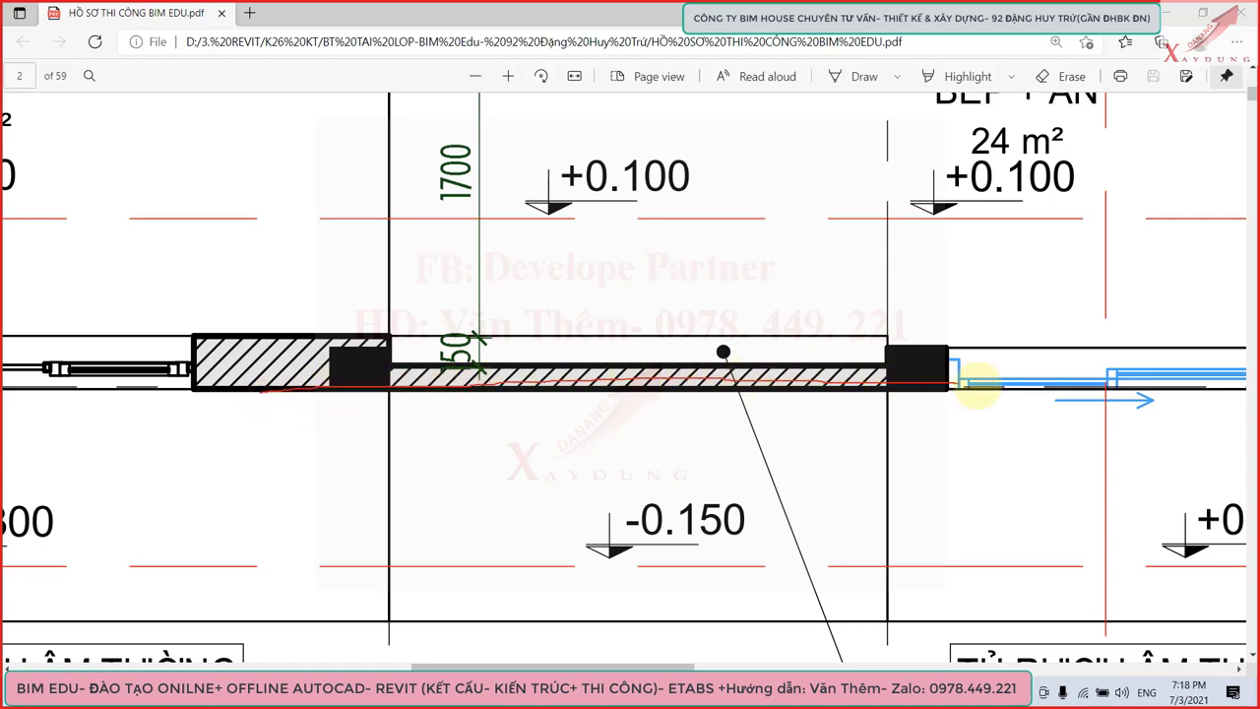
pyautogui.hotkey('ctrl', 'z')
pyautogui.keyDown('ctrl'); pyautogui.scroll(-3, 836, 417); pyautogui.keyUp('ctrl')
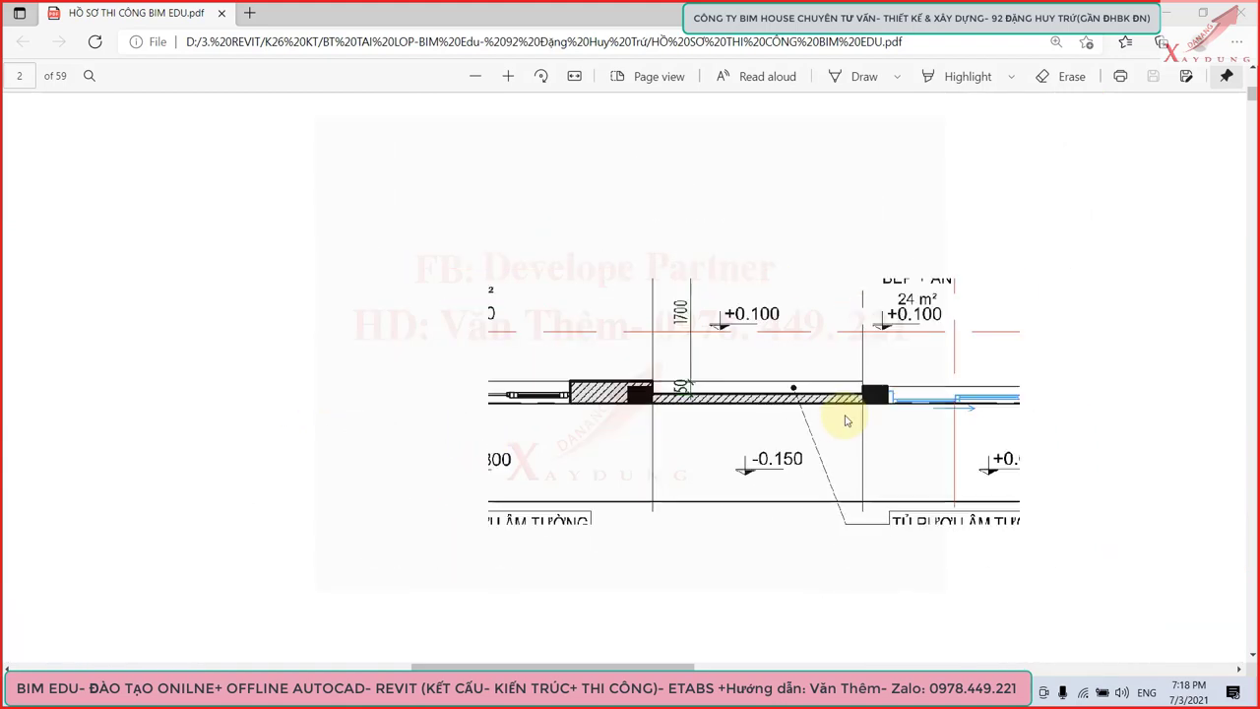
pyautogui.keyDown('ctrl'); pyautogui.scroll(-1, 846, 420); pyautogui.keyUp('ctrl')
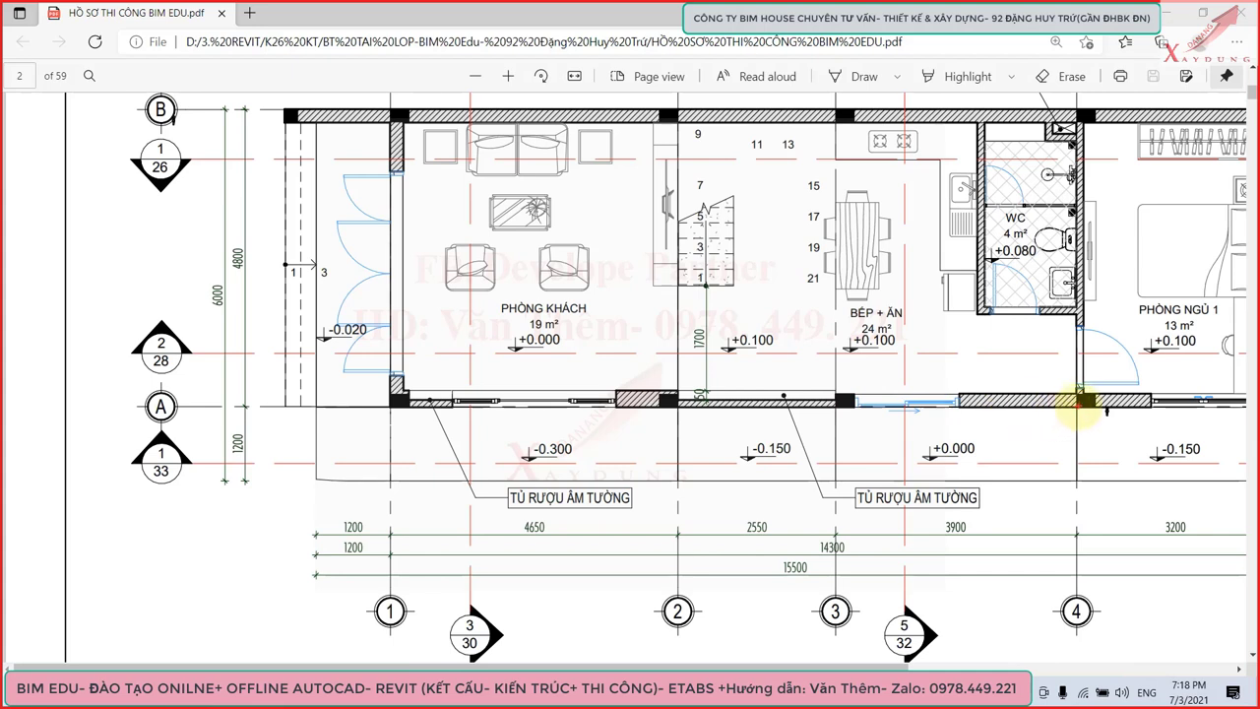
pyautogui.moveTo(1026, 415); pyautogui.dragTo(978, 420)
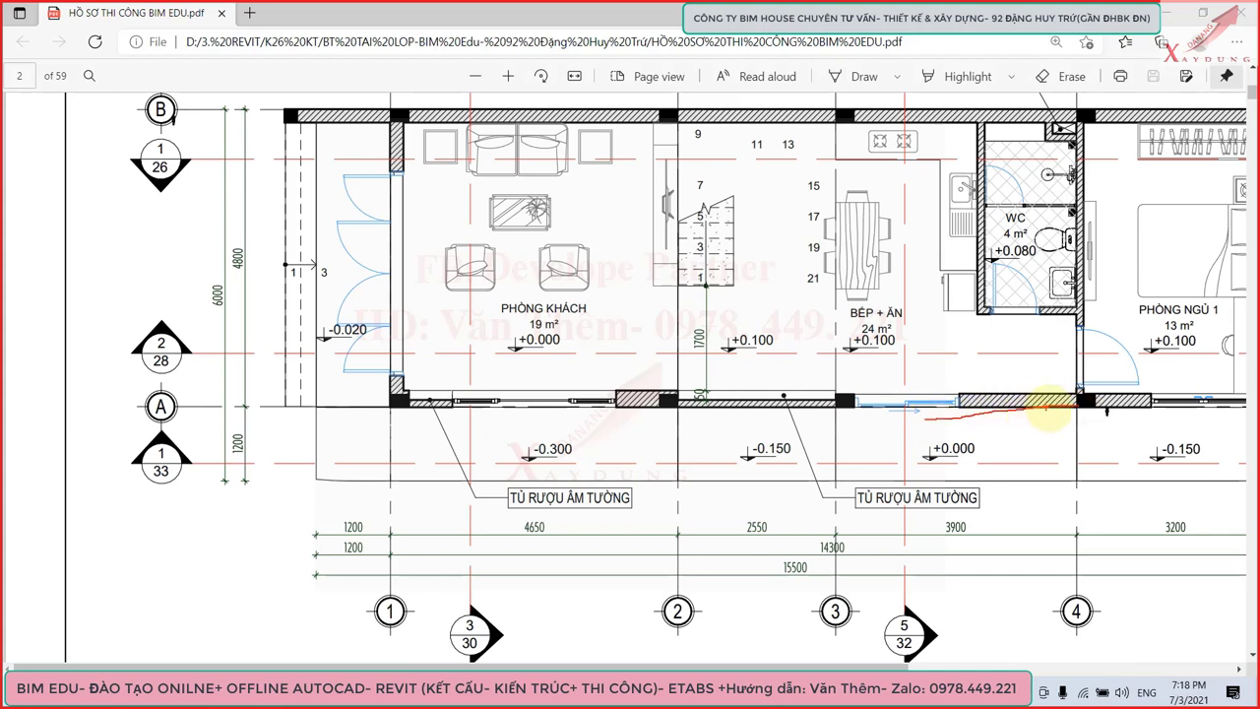
pyautogui.moveTo(1081, 411); pyautogui.dragTo(962, 404)
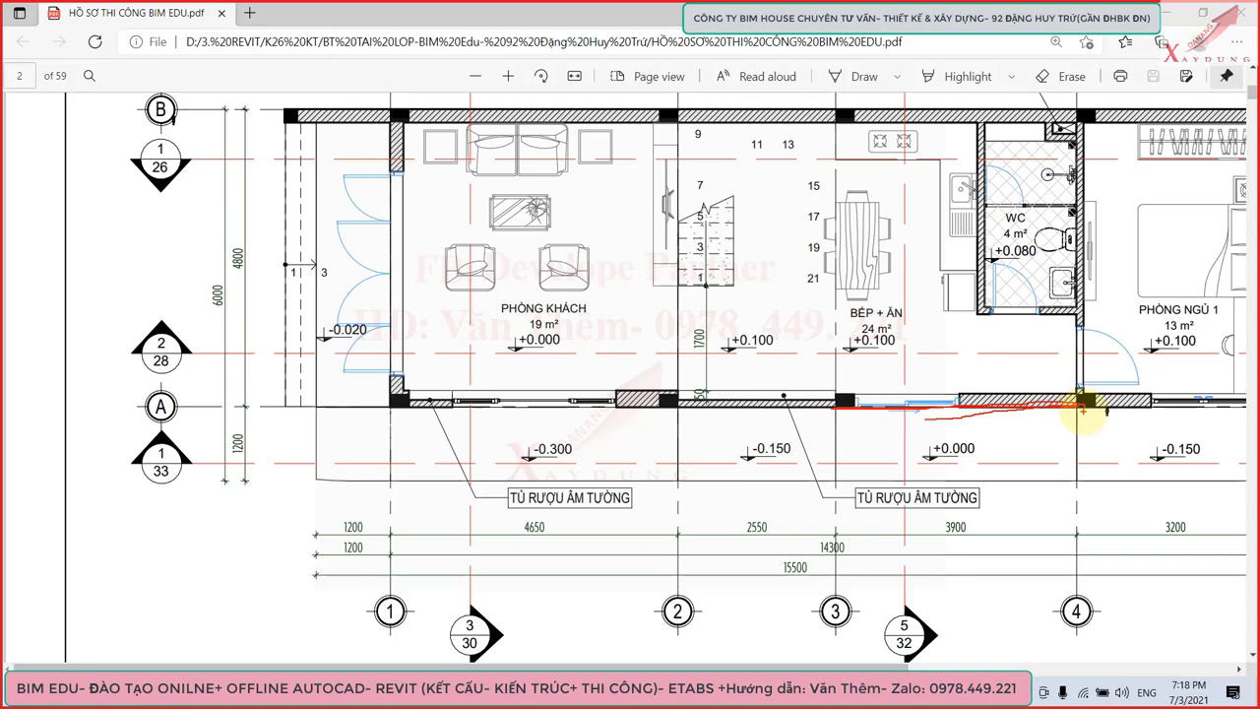
pyautogui.moveTo(1087, 404); pyautogui.dragTo(896, 409)
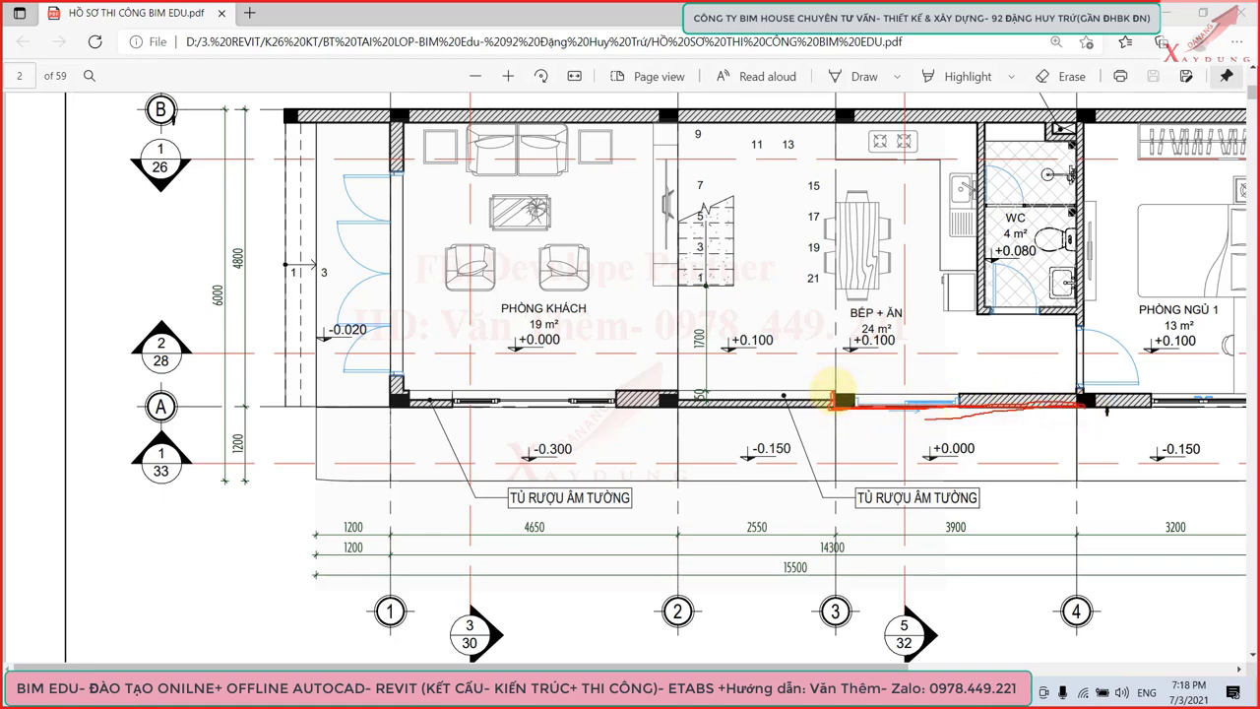
pyautogui.moveTo(835, 394); pyautogui.dragTo(1083, 392)
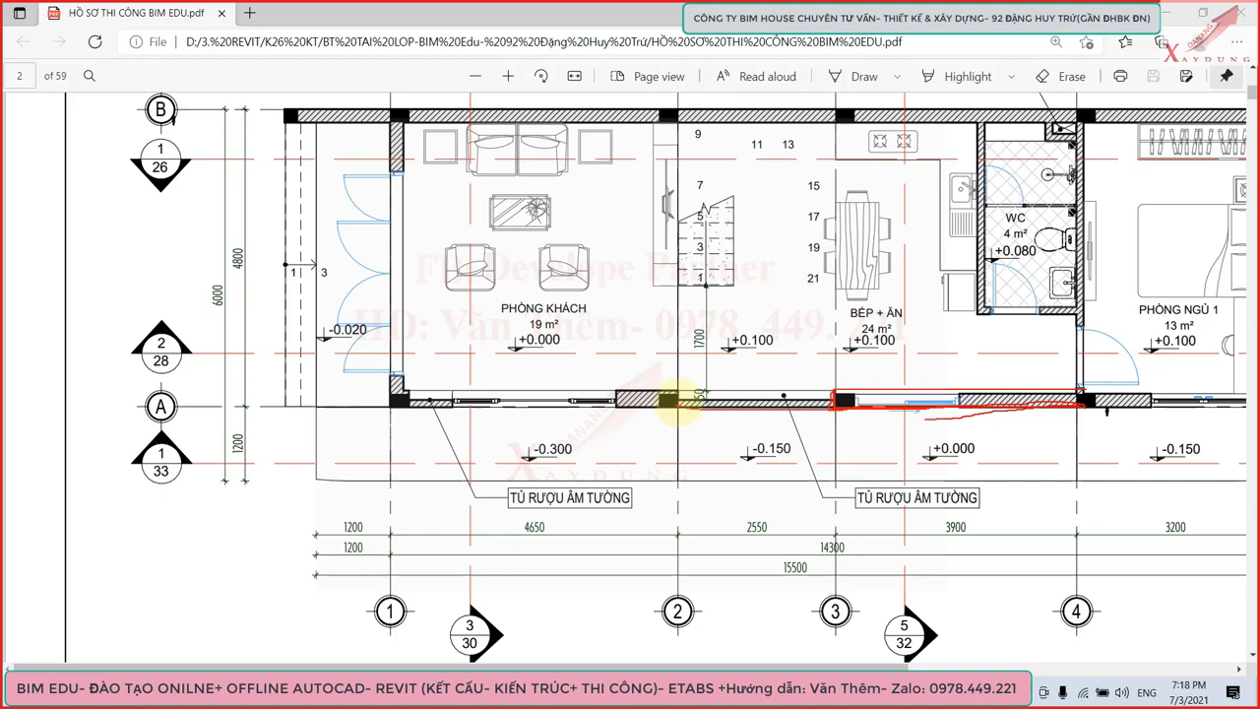
pyautogui.moveTo(678, 413); pyautogui.dragTo(492, 408)
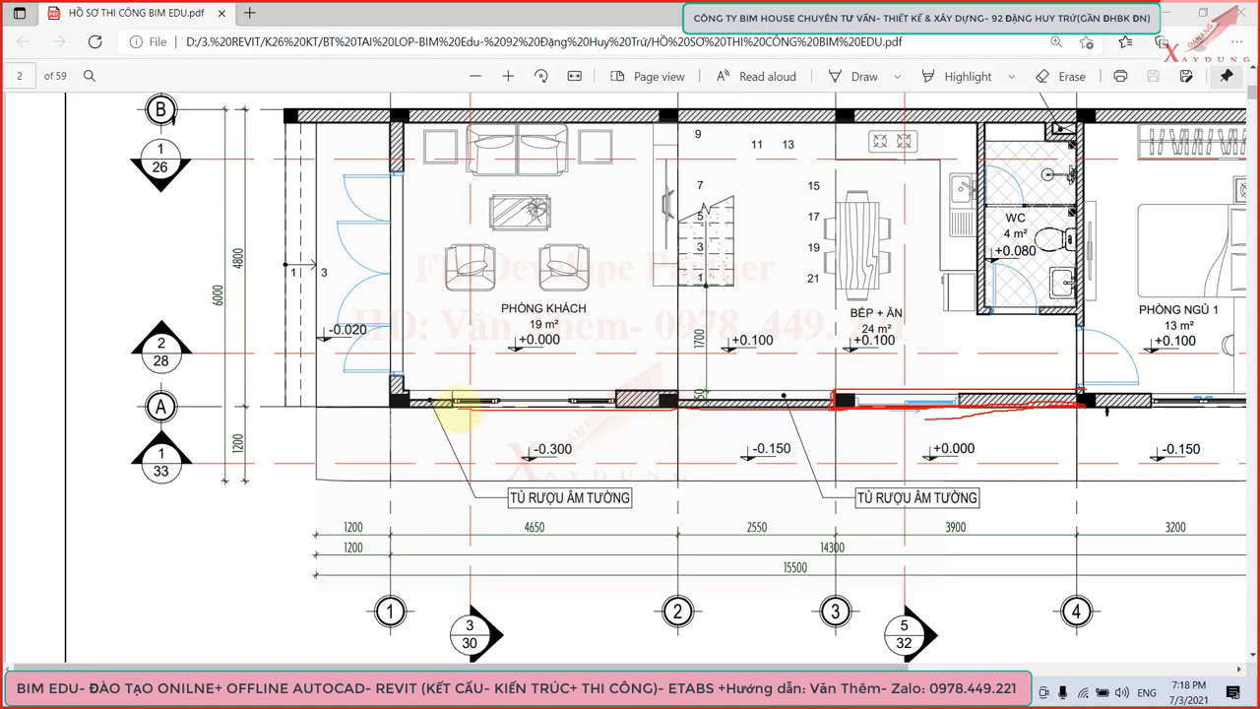
pyautogui.moveTo(450, 406); pyautogui.dragTo(394, 402)
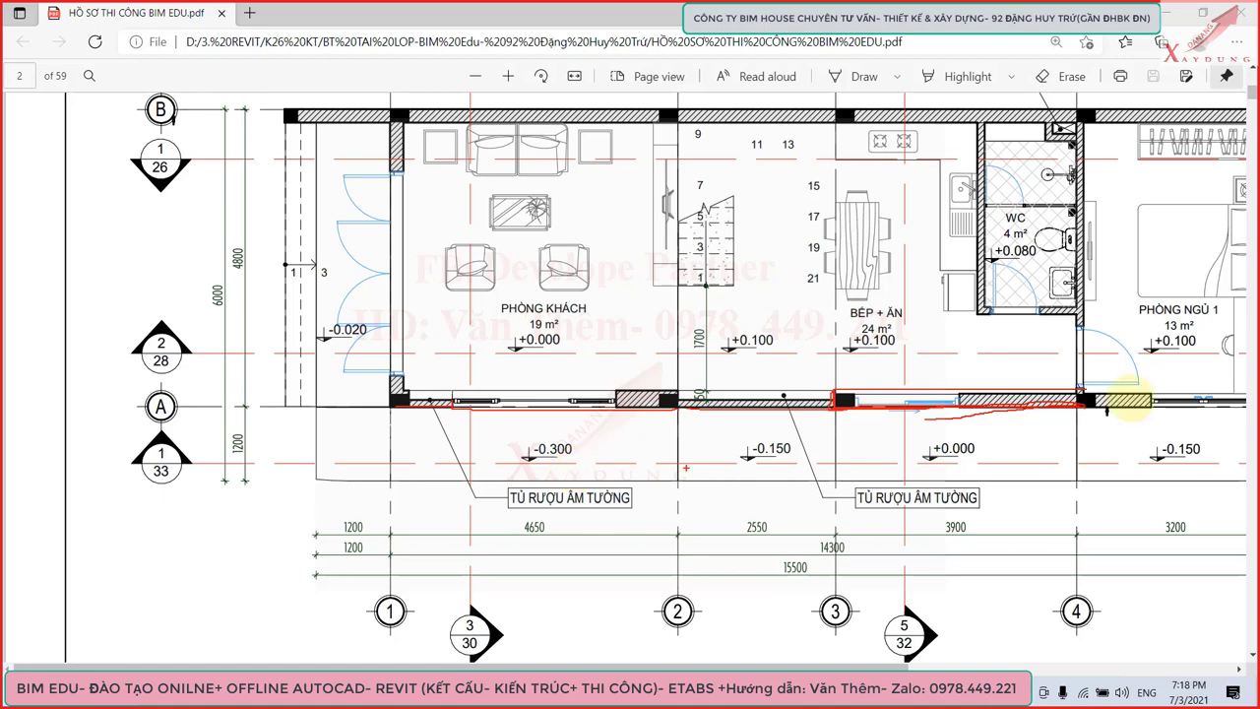
pyautogui.click(1085, 399)
pyautogui.click(546, 405)
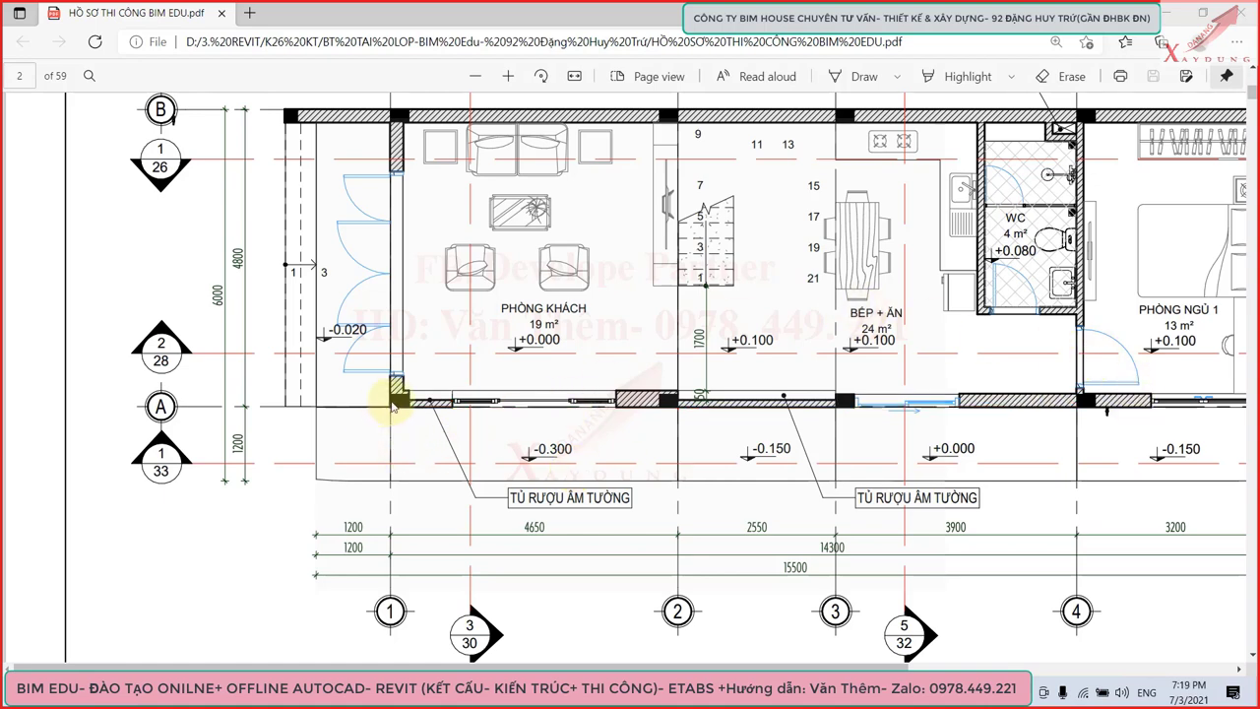
# Sketch red marks around the grid A/1 wall corner, undo them all, and switch to Skype
pyautogui.keyDown('ctrl'); pyautogui.scroll(2, 392, 408); pyautogui.keyUp('ctrl')
pyautogui.keyDown('ctrl'); pyautogui.scroll(2, 392, 409); pyautogui.keyUp('ctrl')
pyautogui.keyDown('ctrl'); pyautogui.scroll(1, 391, 408); pyautogui.keyUp('ctrl')
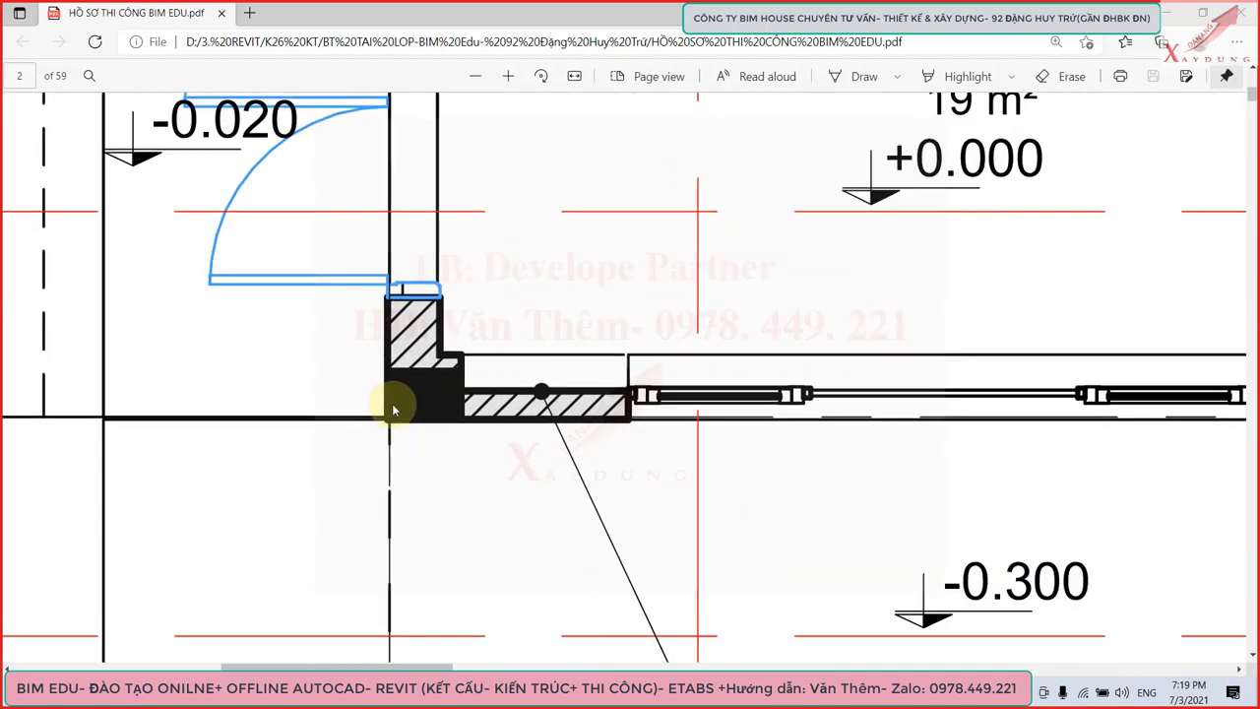
pyautogui.moveTo(490, 419); pyautogui.dragTo(384, 421)
pyautogui.moveTo(388, 312)
pyautogui.mouseDown()
pyautogui.moveTo(391, 422)
pyautogui.moveTo(536, 420)
pyautogui.mouseUp()
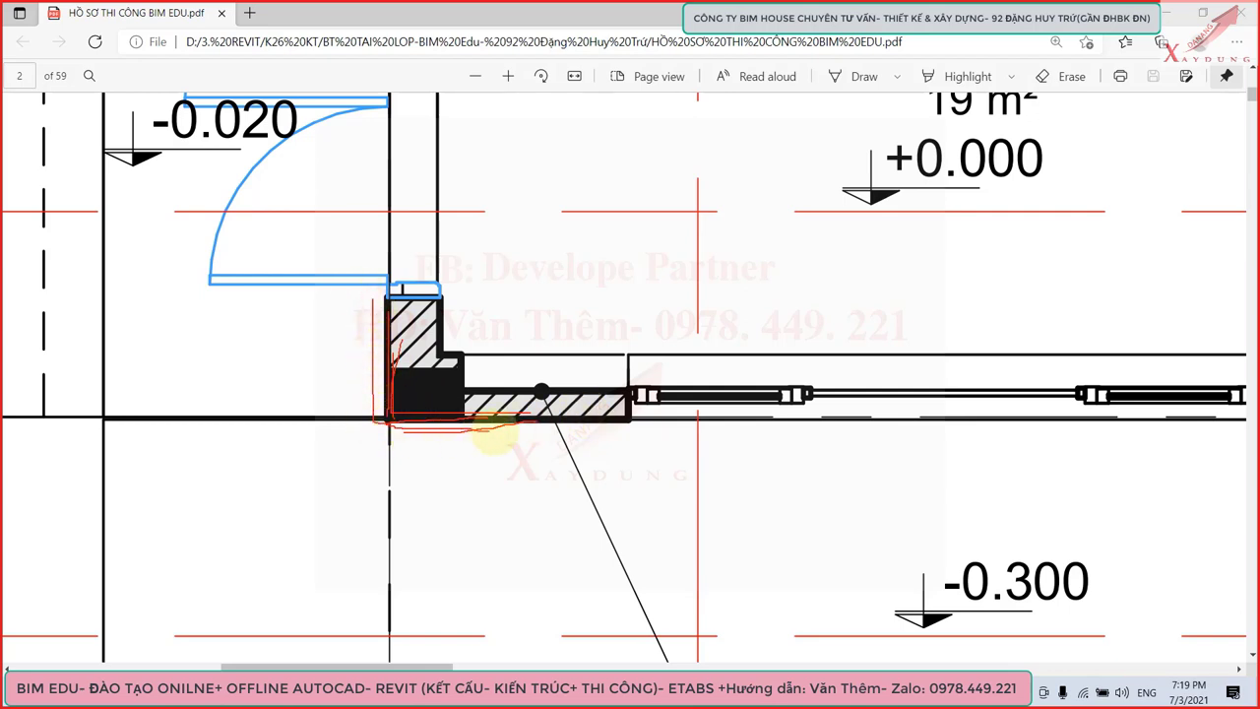
pyautogui.moveTo(492, 430); pyautogui.dragTo(347, 430)
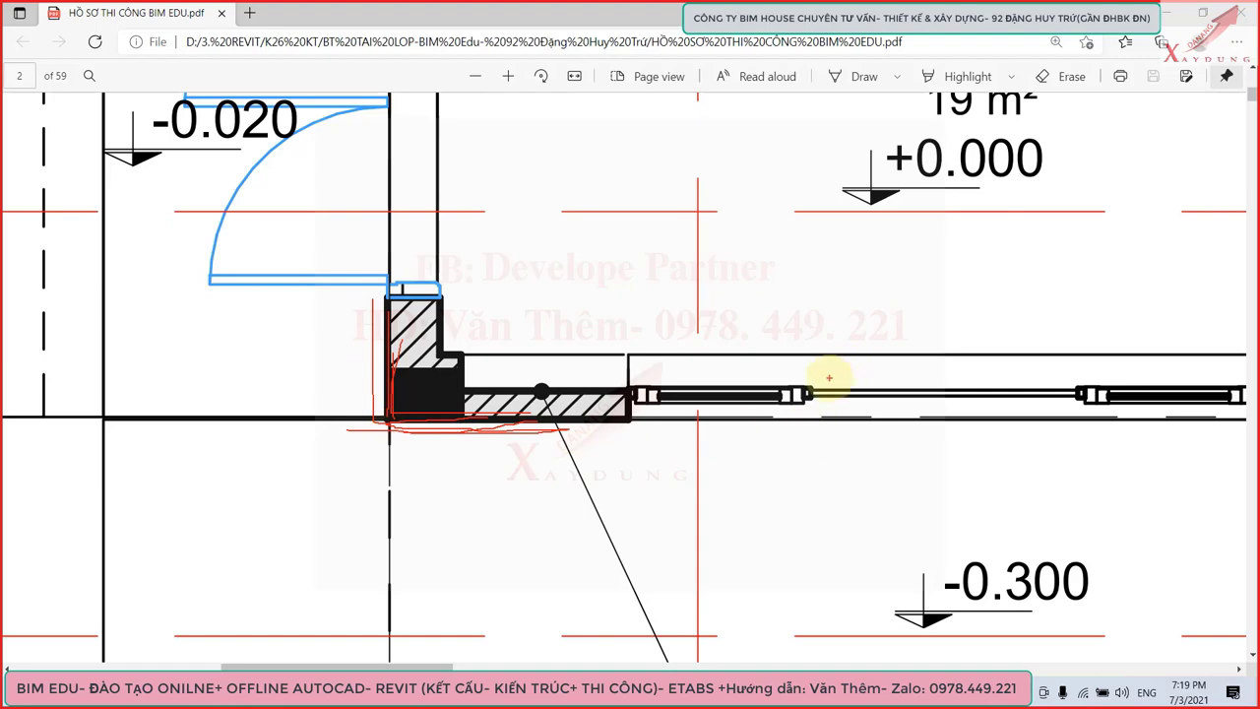
pyautogui.hotkey('ctrl', 'z')
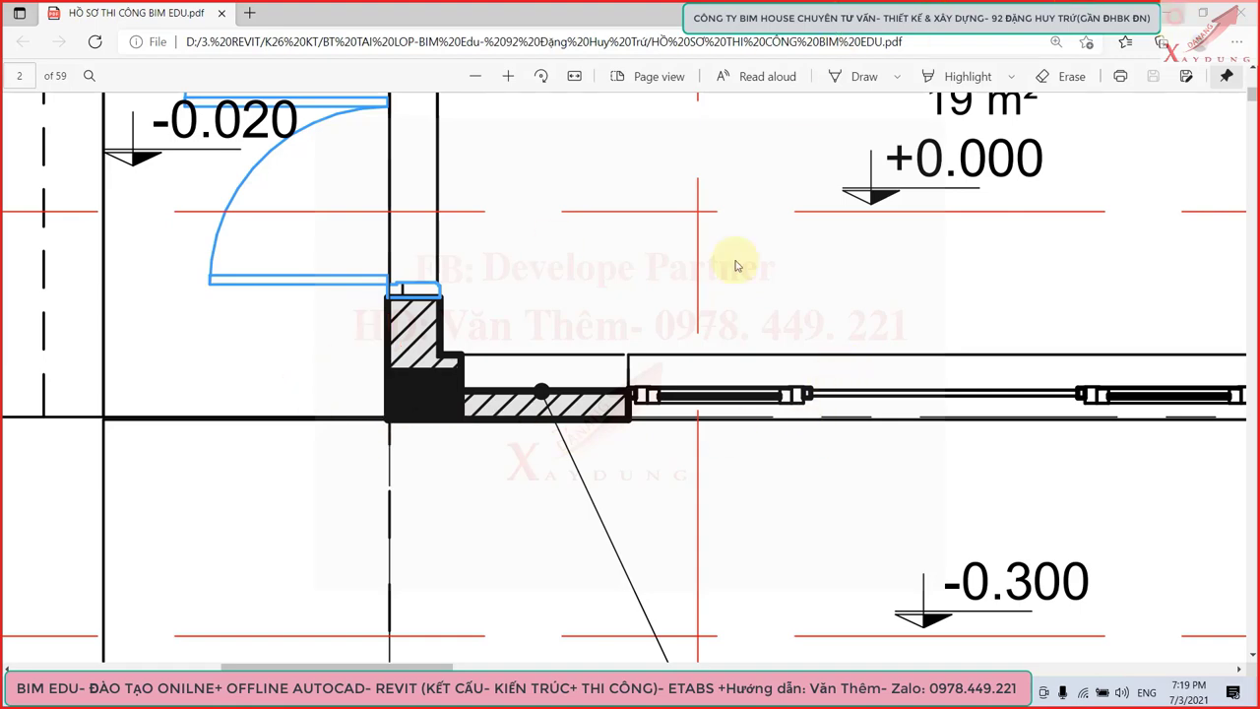
pyautogui.hotkey('alt', 'Tab')
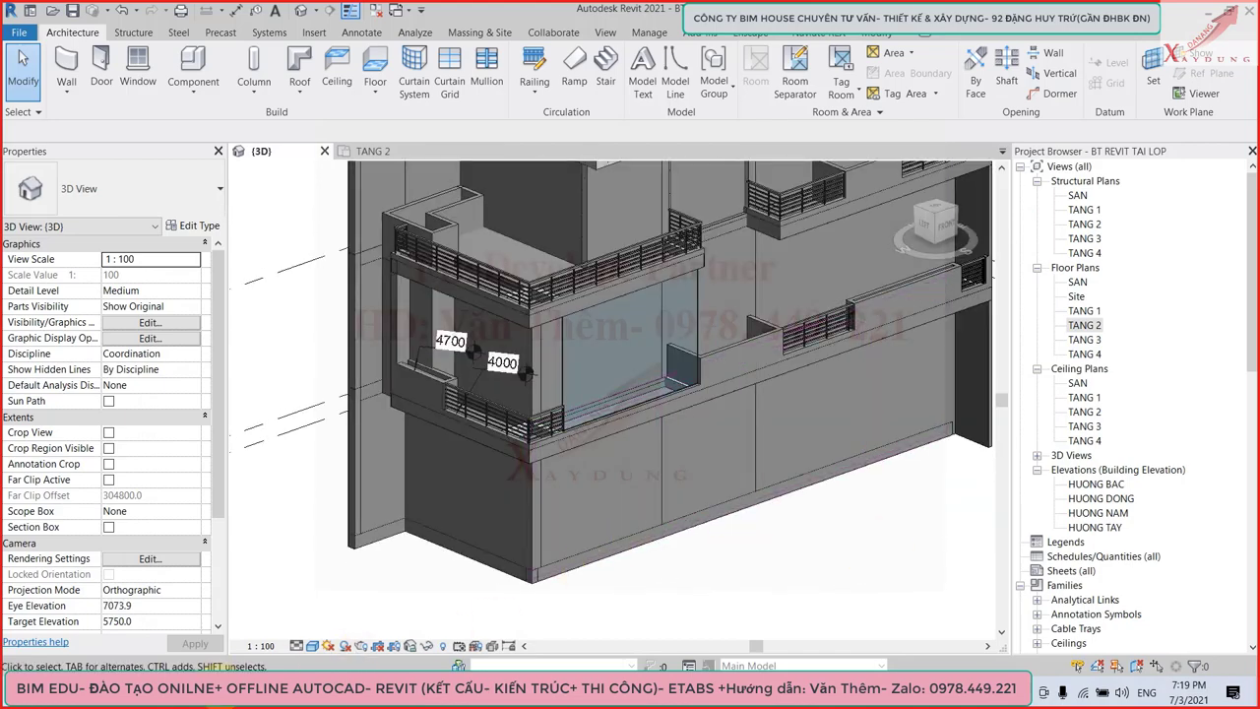
# Return to the PDF and bring up the page-22 LAM XOAY CHE NẮNG louvres
pyautogui.hotkey('alt', 'Tab')
pyautogui.keyDown('ctrl'); pyautogui.scroll(-2, 529, 430); pyautogui.keyUp('ctrl')
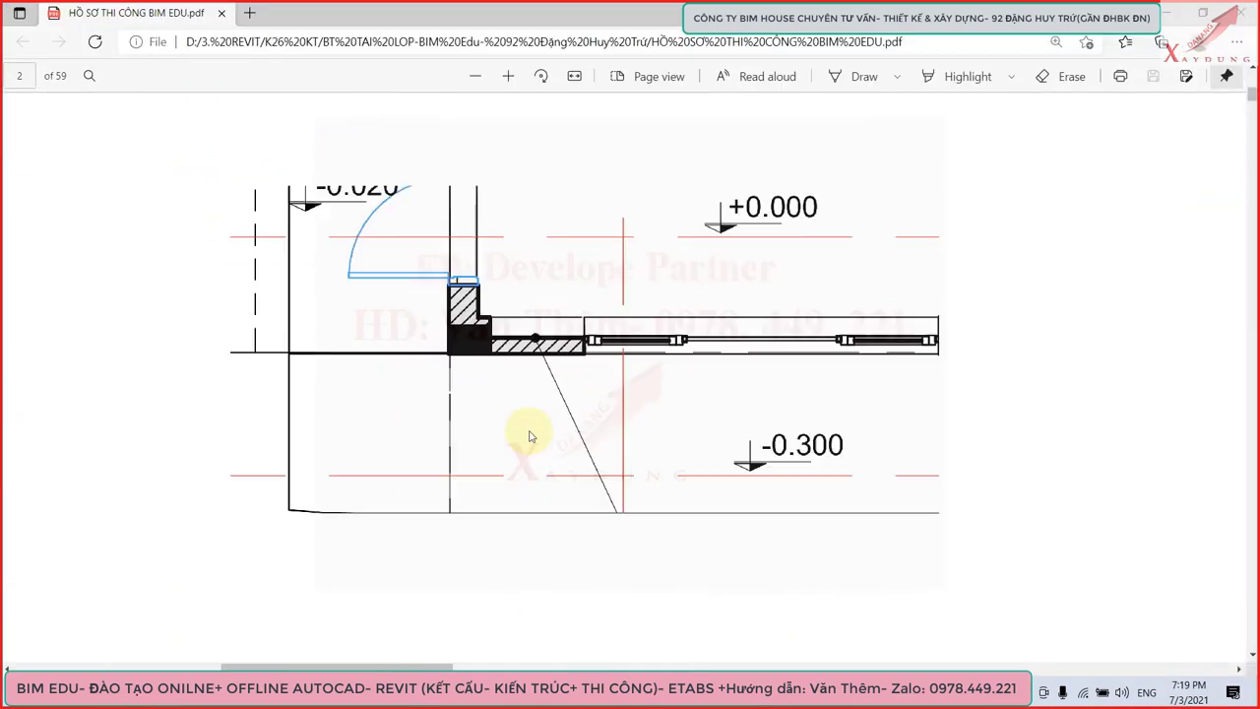
pyautogui.keyDown('ctrl'); pyautogui.scroll(-2, 520, 430); pyautogui.keyUp('ctrl')
pyautogui.scroll(-5, 565, 403)
pyautogui.scroll(-5, 574, 408)
pyautogui.scroll(-5, 571, 408)
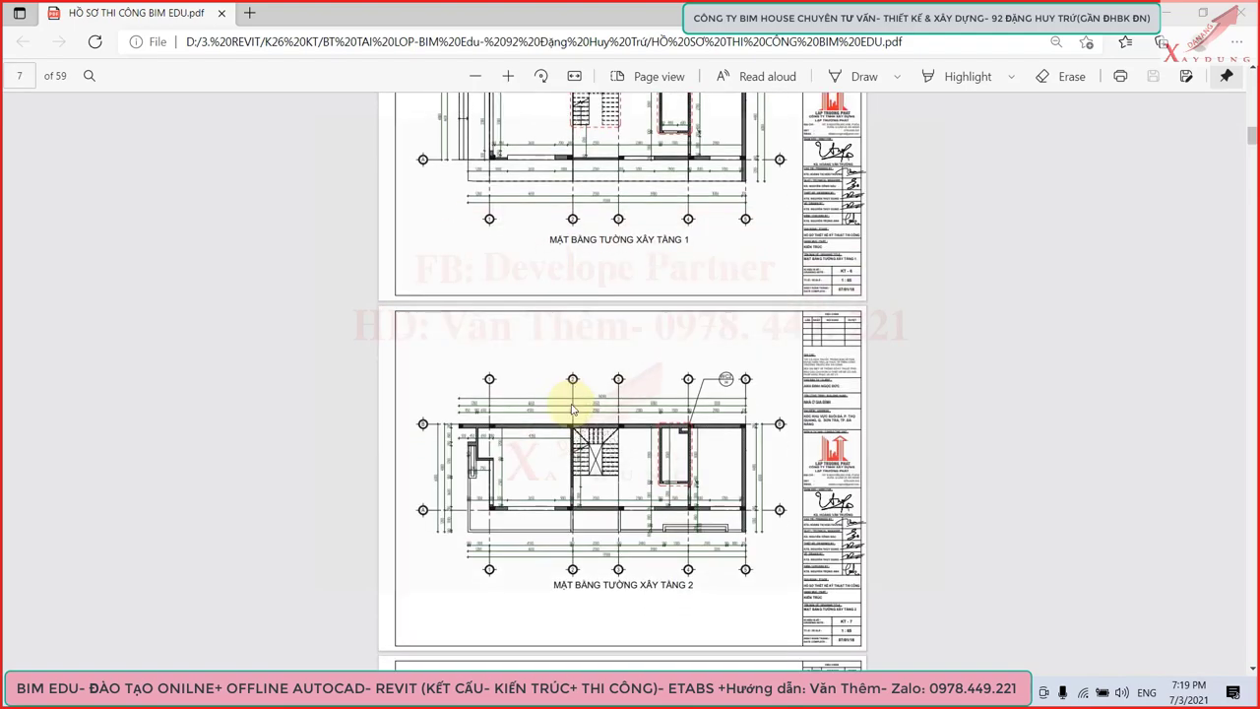
pyautogui.keyDown('ctrl'); pyautogui.scroll(-1, 571, 409); pyautogui.keyUp('ctrl')
pyautogui.scroll(-5, 571, 408)
pyautogui.scroll(-5, 571, 409)
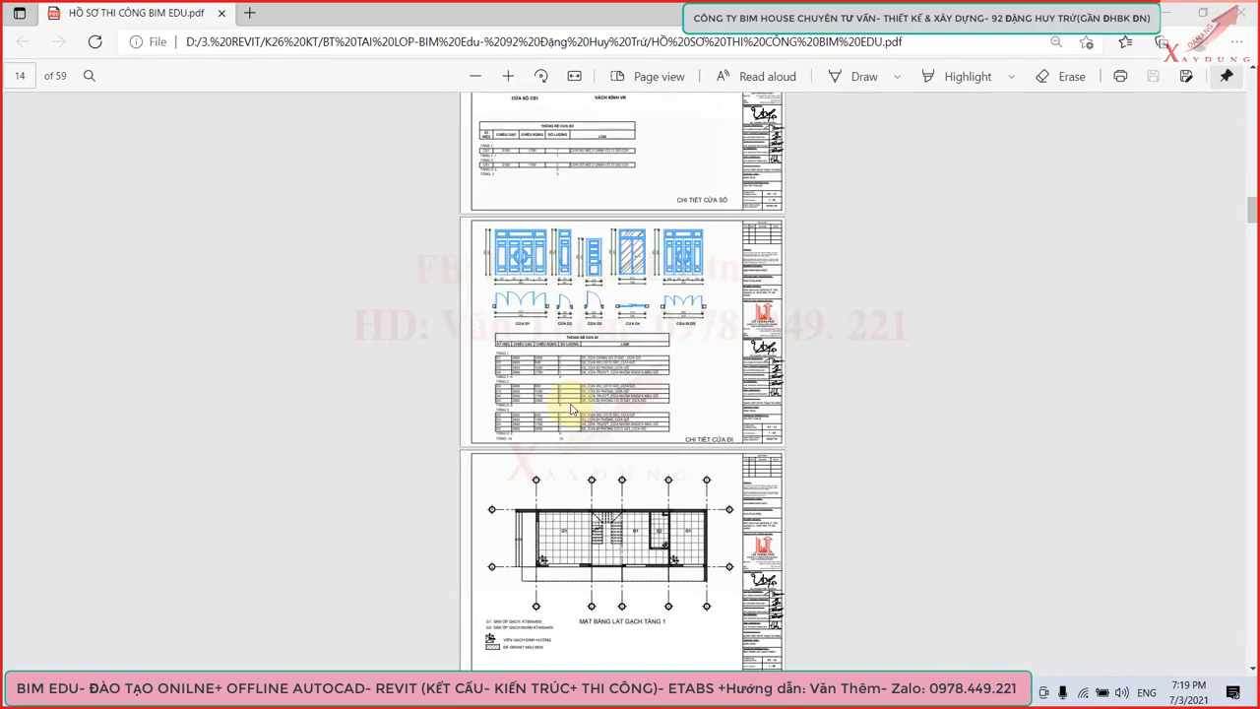
pyautogui.scroll(-1, 571, 409)
pyautogui.scroll(-1, 571, 408)
pyautogui.scroll(-1, 571, 409)
pyautogui.scroll(-2, 571, 409)
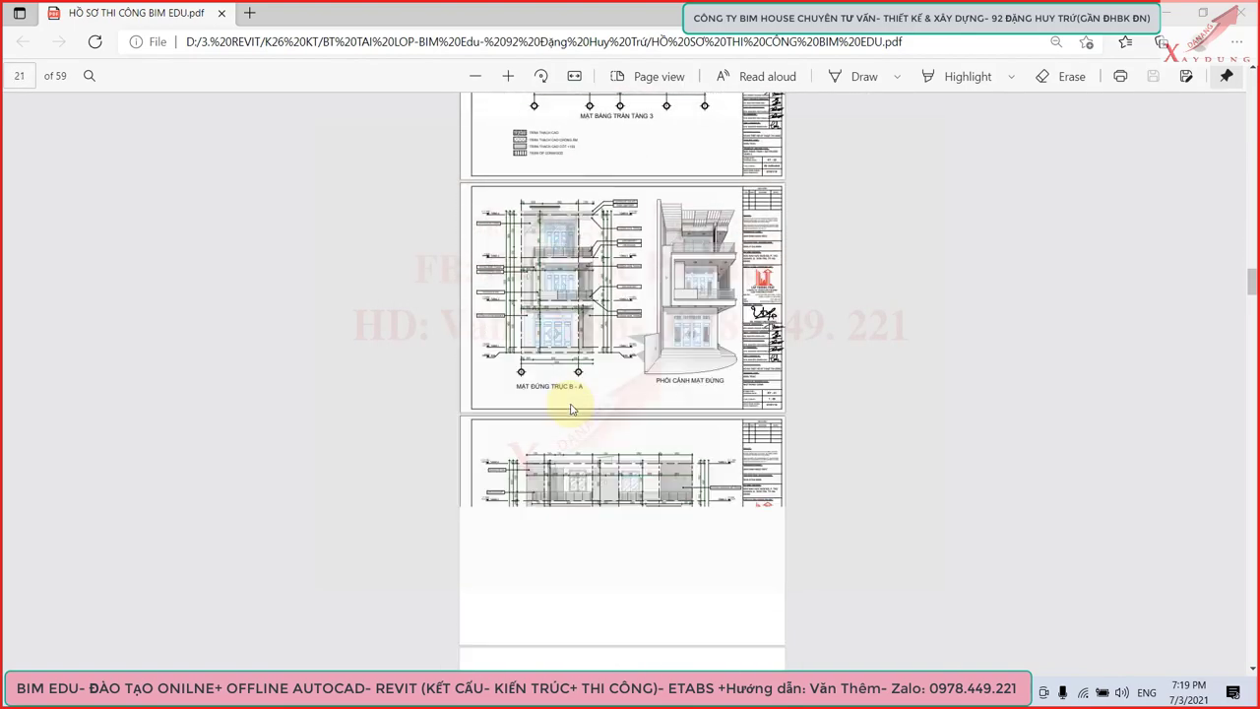
pyautogui.scroll(-1, 571, 409)
pyautogui.keyDown('ctrl'); pyautogui.scroll(1, 569, 532); pyautogui.keyUp('ctrl')
pyautogui.keyDown('ctrl'); pyautogui.scroll(1, 562, 553); pyautogui.keyUp('ctrl')
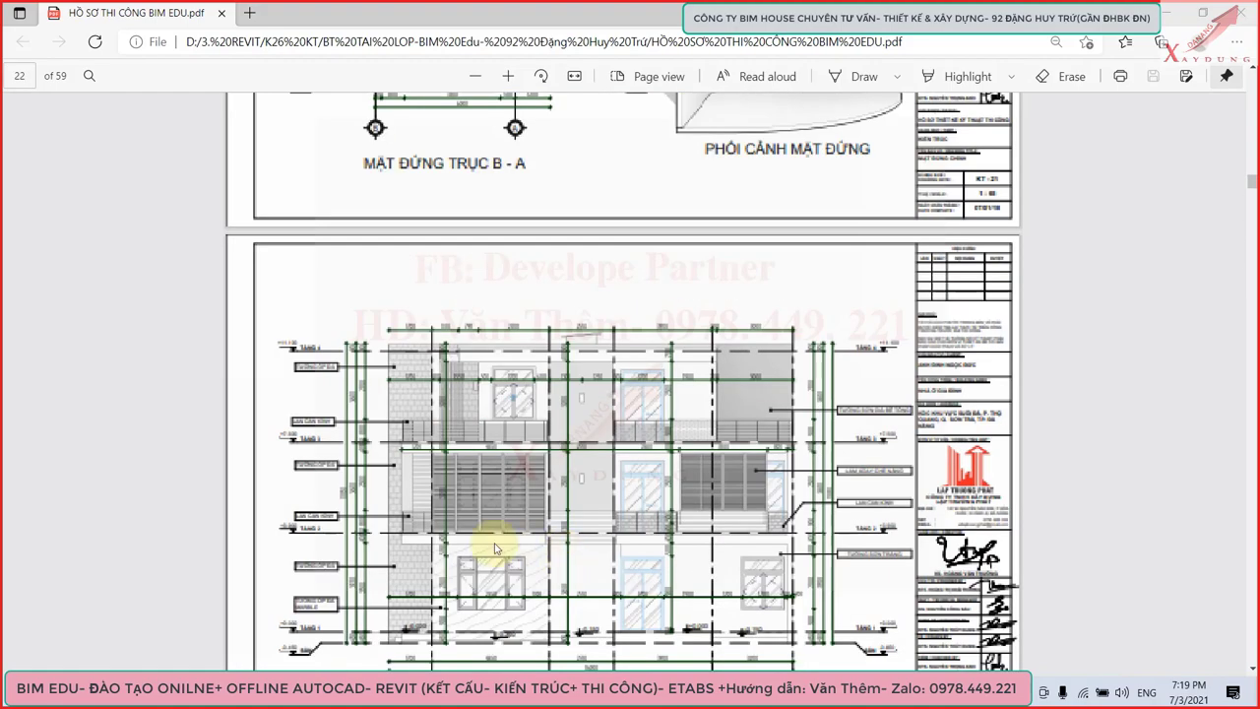
pyautogui.keyDown('ctrl'); pyautogui.scroll(1, 492, 536); pyautogui.keyUp('ctrl')
pyautogui.keyDown('ctrl'); pyautogui.scroll(2, 450, 548); pyautogui.keyUp('ctrl')
pyautogui.keyDown('ctrl'); pyautogui.scroll(1, 448, 545); pyautogui.keyUp('ctrl')
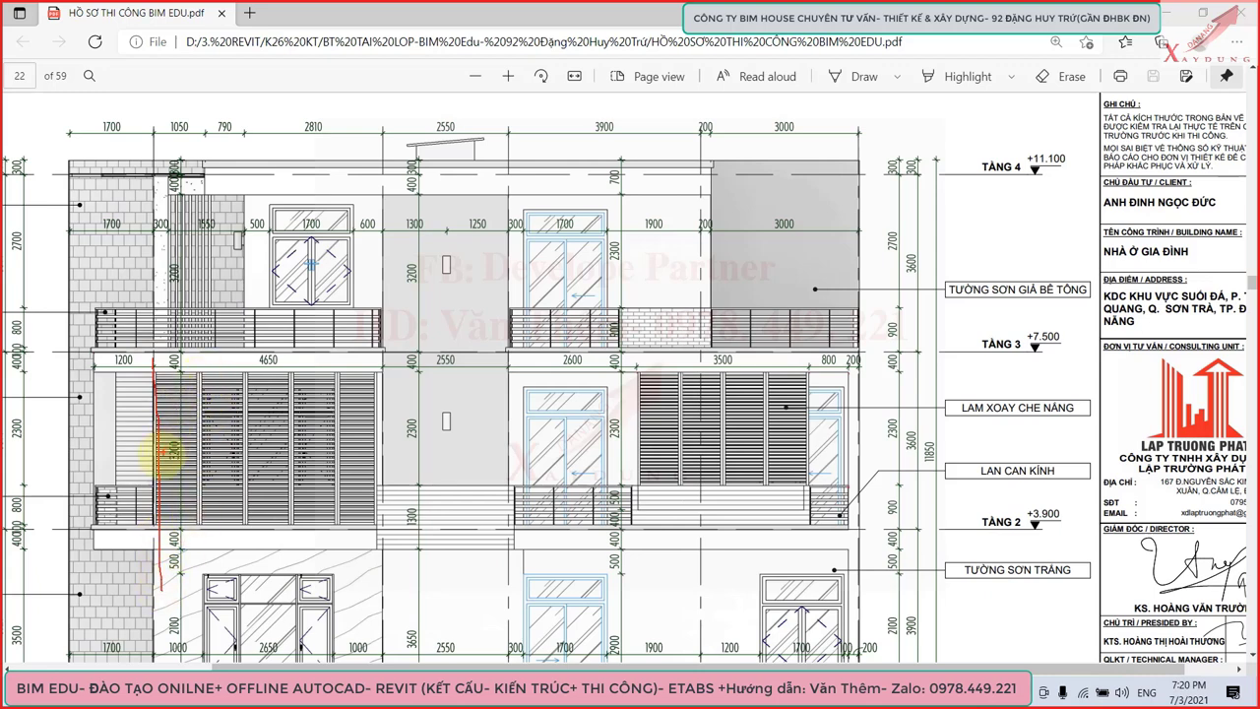
# Sketch red guide lines over the louvre panels, undo the ink, and minimise Edge
pyautogui.moveTo(209, 473); pyautogui.dragTo(207, 521)
pyautogui.moveTo(183, 366); pyautogui.dragTo(189, 453)
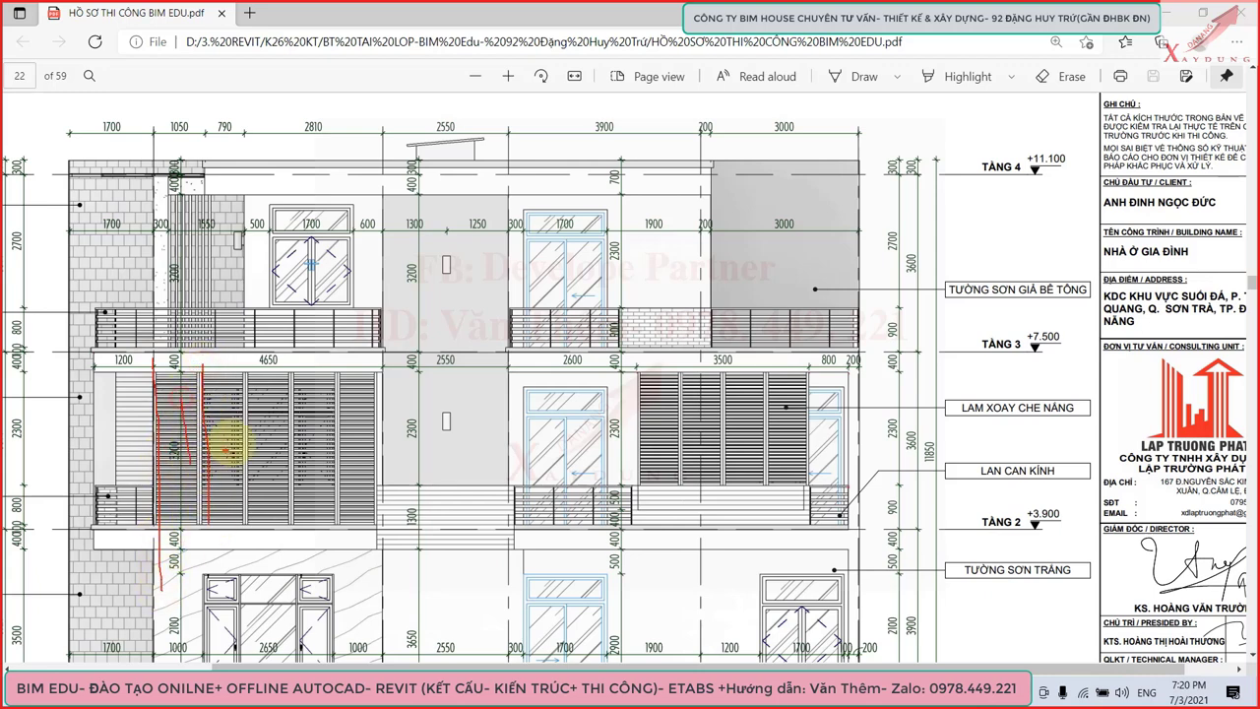
pyautogui.moveTo(236, 409); pyautogui.dragTo(234, 463)
pyautogui.moveTo(281, 421); pyautogui.dragTo(286, 464)
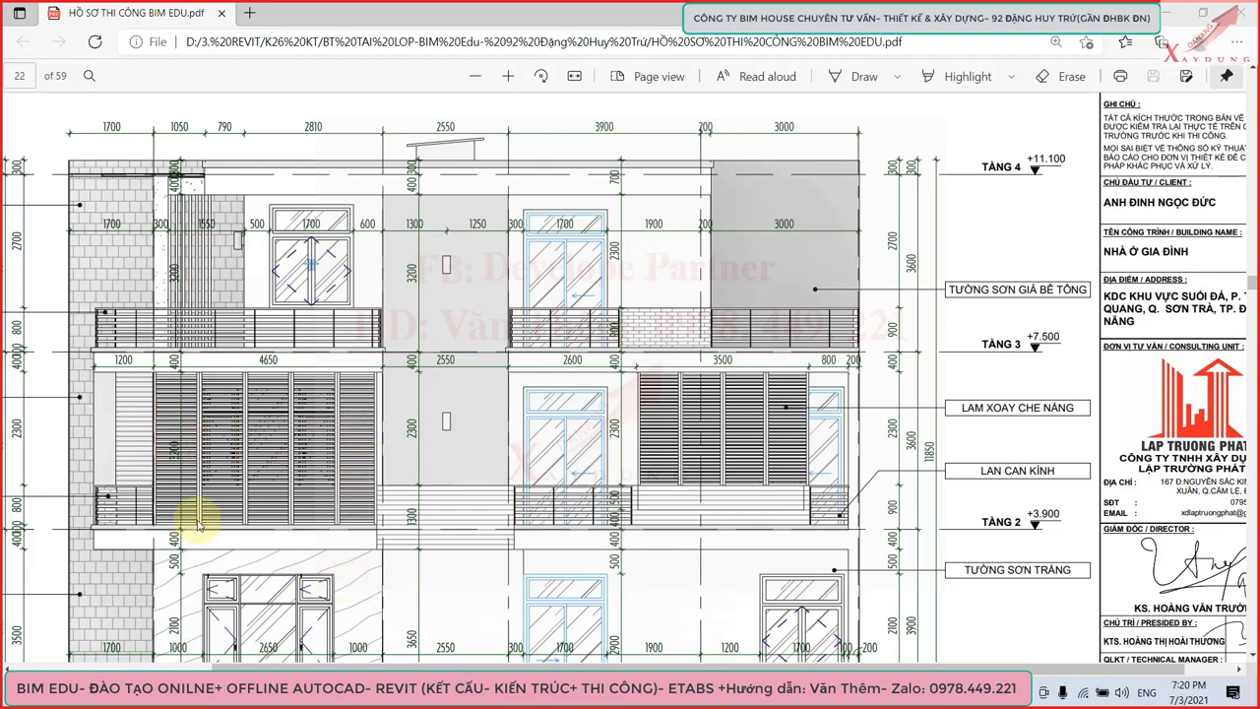
pyautogui.keyDown('ctrl'); pyautogui.scroll(2, 197, 524); pyautogui.keyUp('ctrl')
pyautogui.keyDown('ctrl'); pyautogui.scroll(1, 168, 493); pyautogui.keyUp('ctrl')
pyautogui.keyDown('ctrl'); pyautogui.scroll(2, 179, 495); pyautogui.keyUp('ctrl')
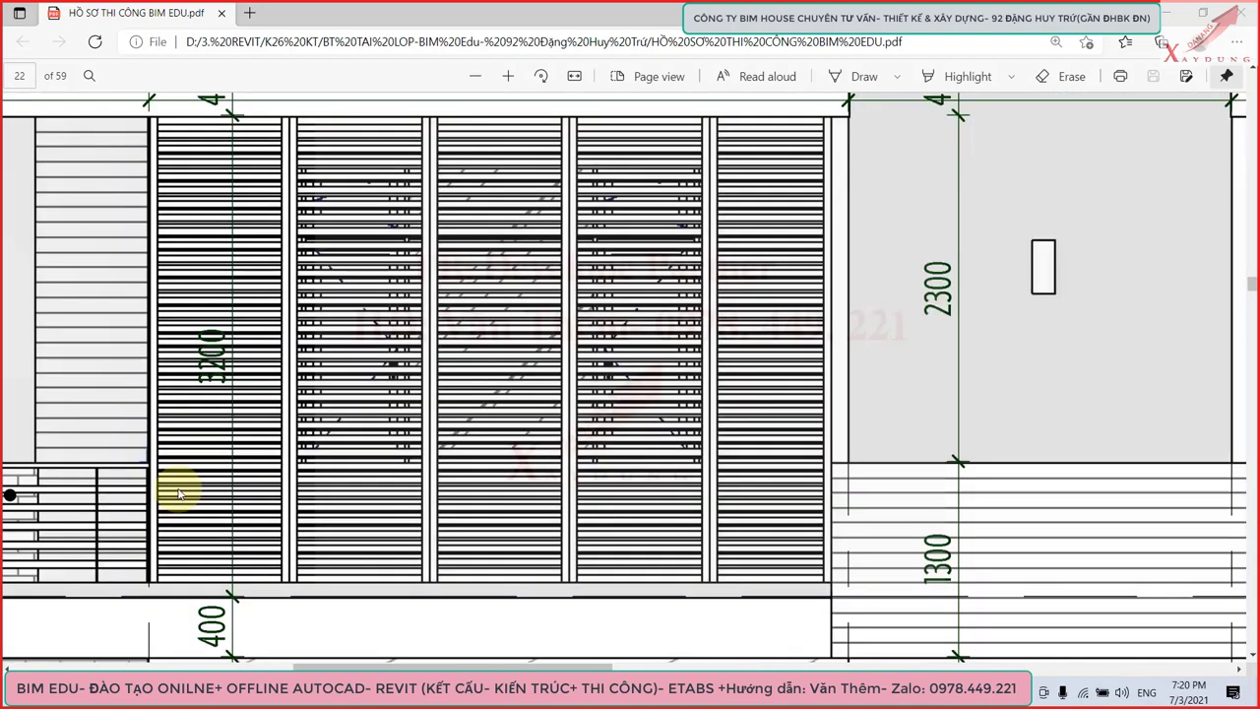
pyautogui.moveTo(151, 120); pyautogui.dragTo(148, 527)
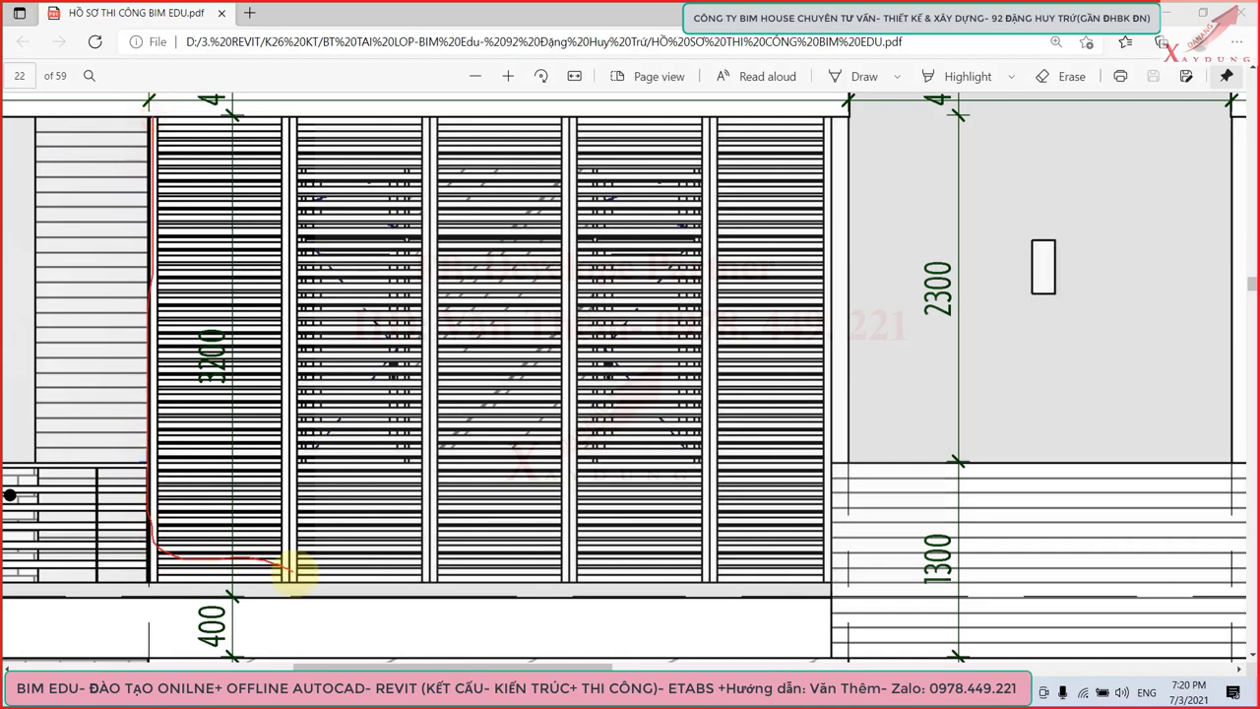
pyautogui.hotkey('ctrl', 'z')
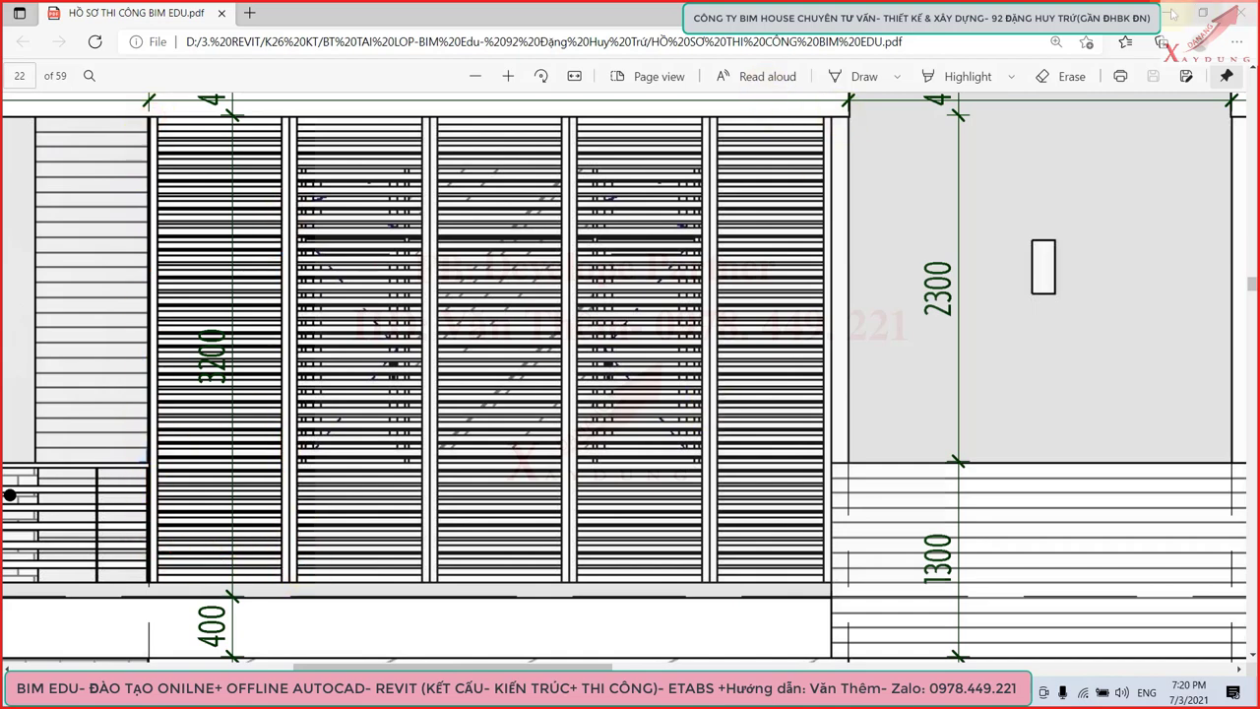
pyautogui.click(1173, 14)
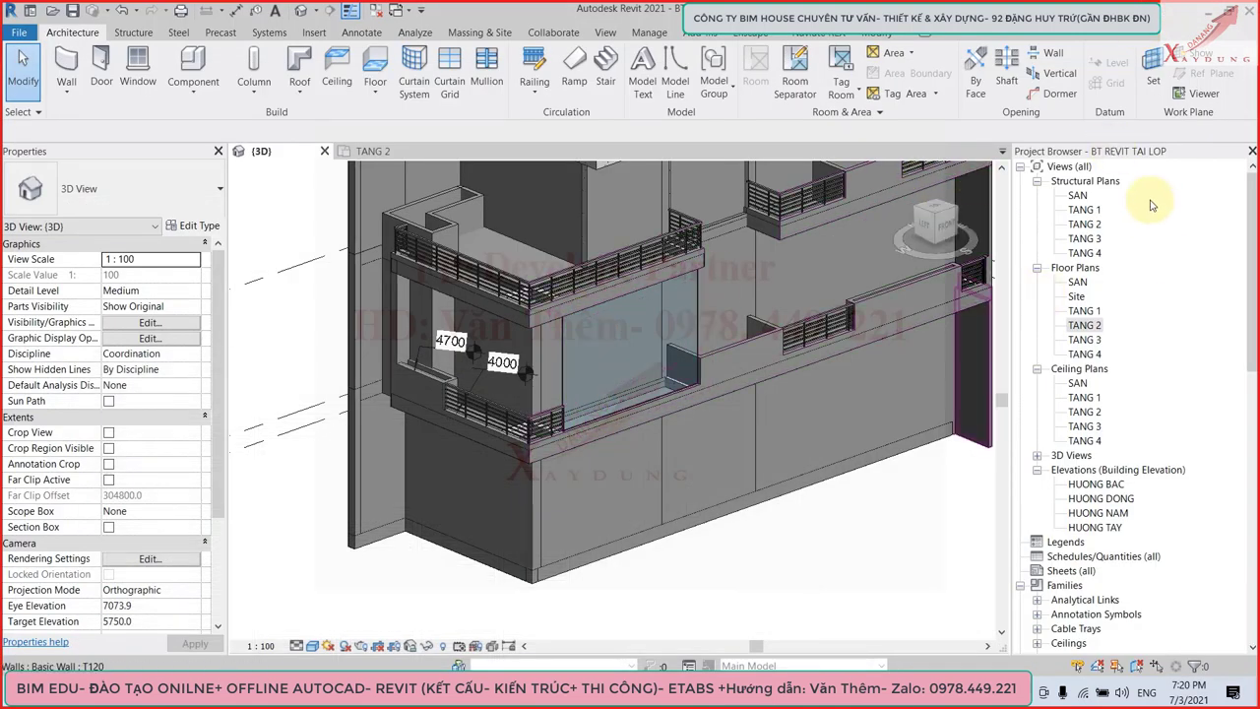
# Open the TANG 2 floor plan and frame grids 1–4 and A/B in view
pyautogui.scroll(2, 537, 321)
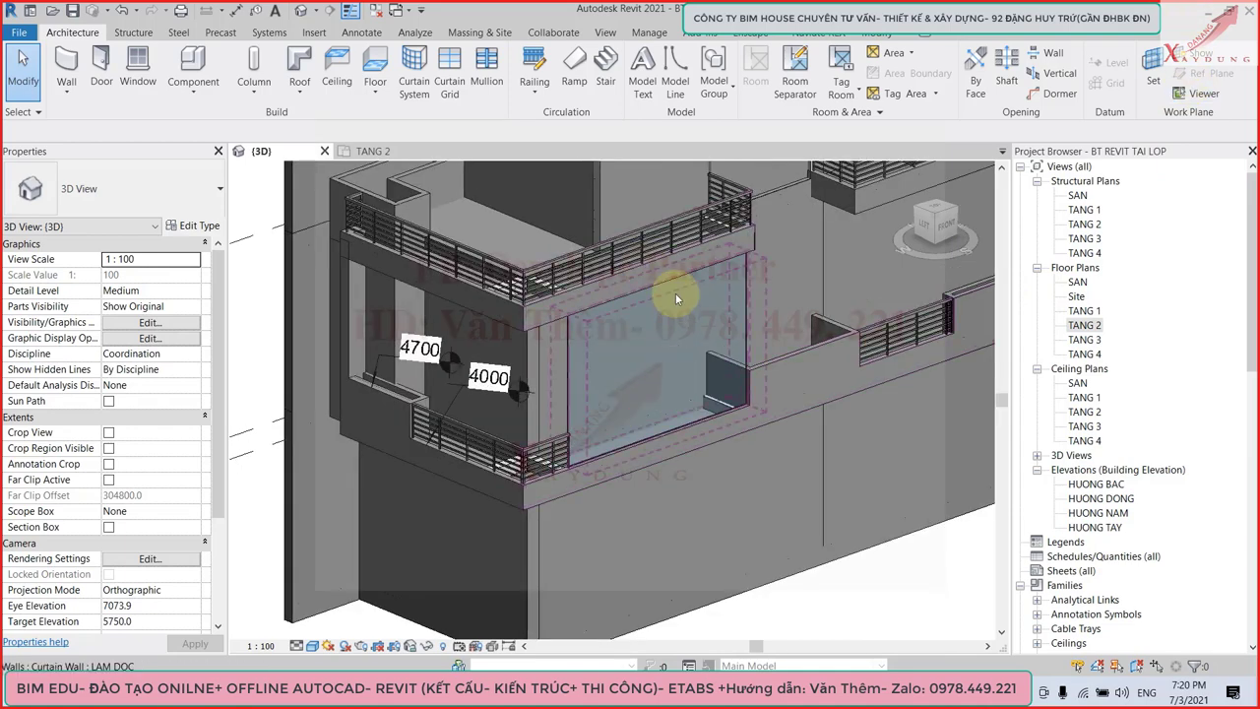
pyautogui.doubleClick(1086, 324)
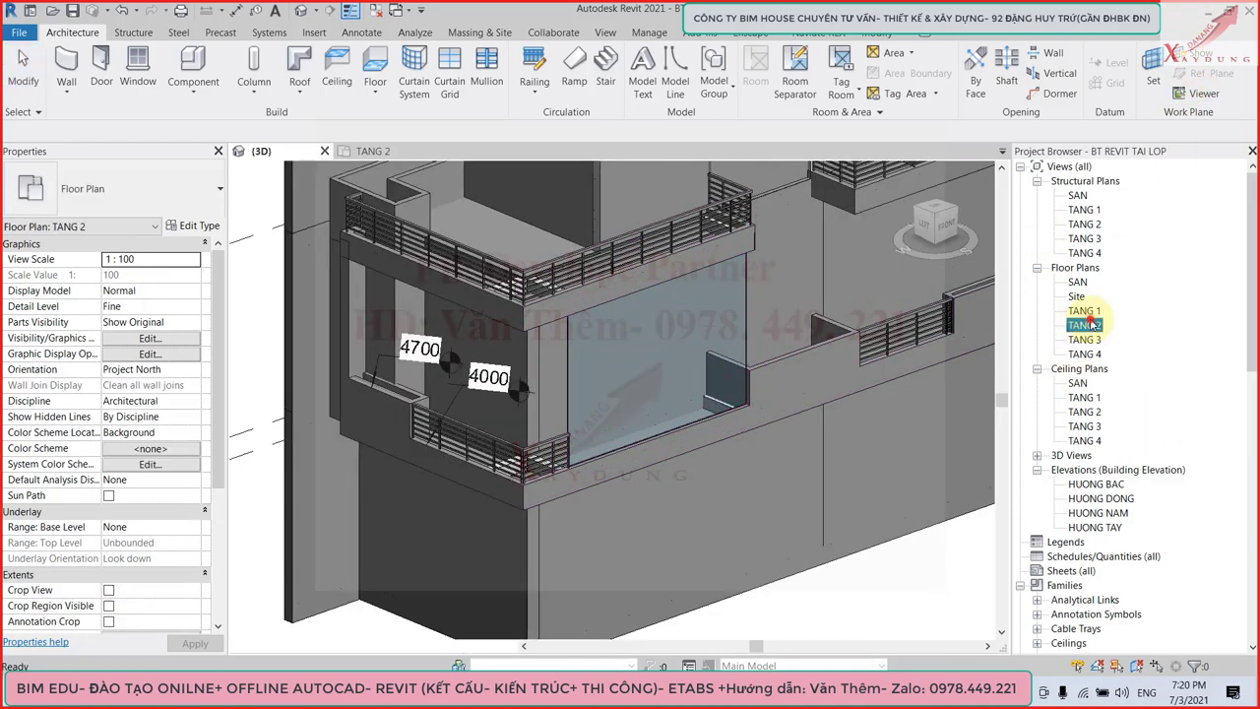
pyautogui.press('Escape')
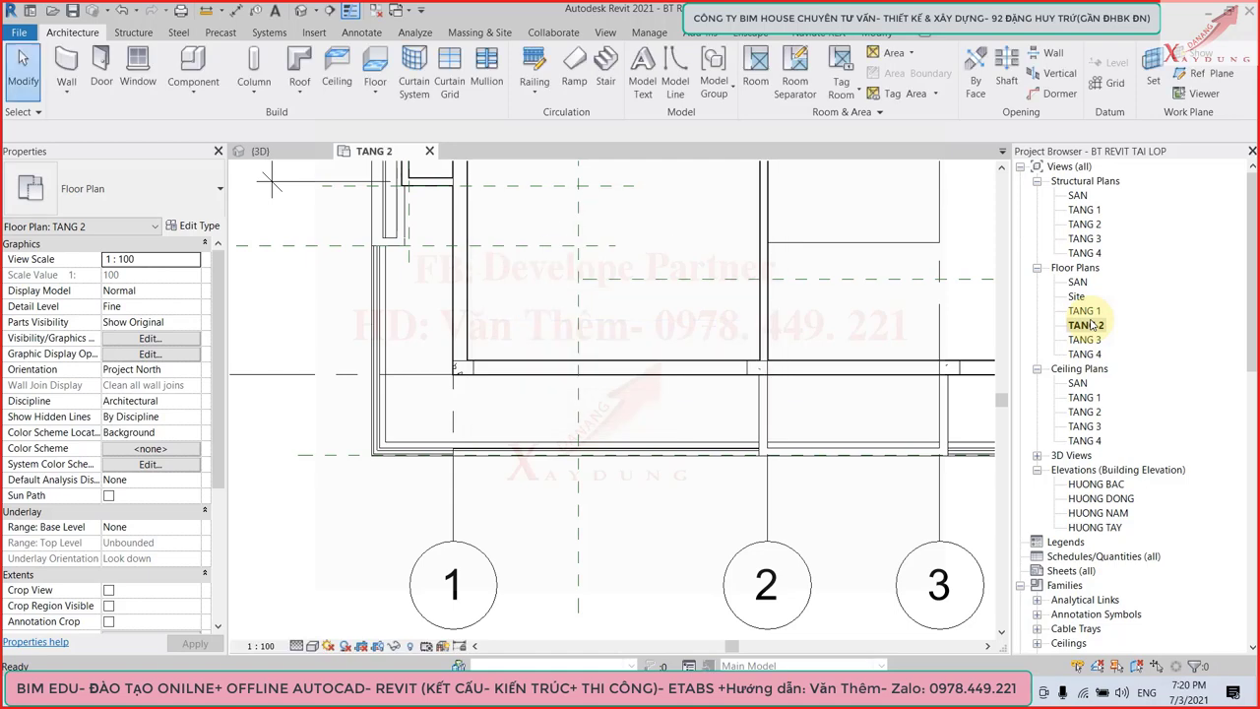
pyautogui.scroll(-1, 1092, 325)
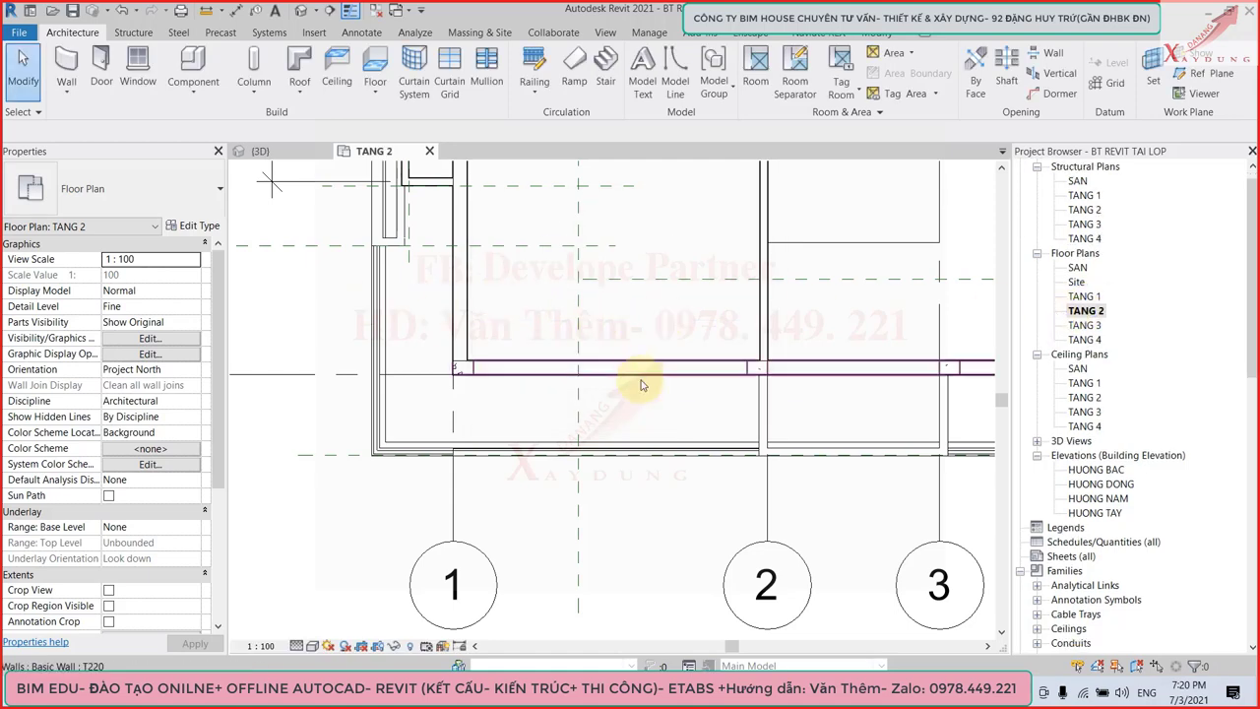
pyautogui.scroll(2, 477, 478)
pyautogui.scroll(-1, 477, 478)
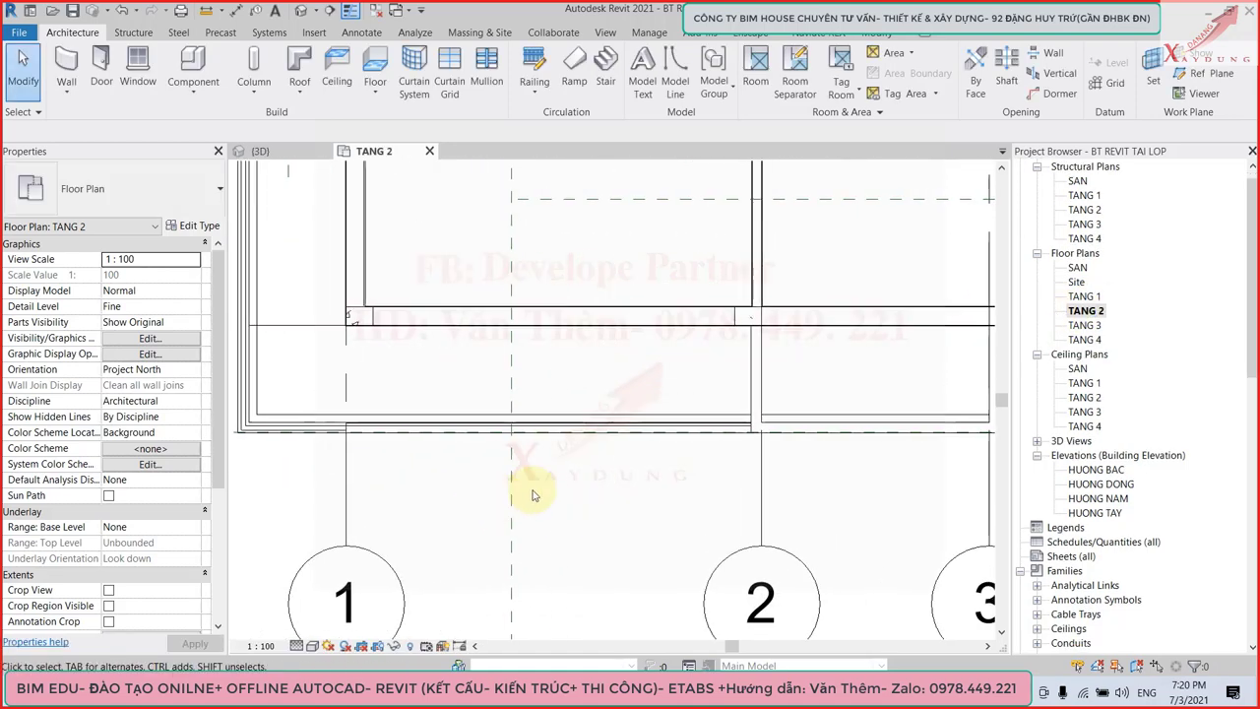
pyautogui.scroll(2, 844, 421)
pyautogui.scroll(-1, 734, 478)
pyautogui.scroll(-2, 734, 478)
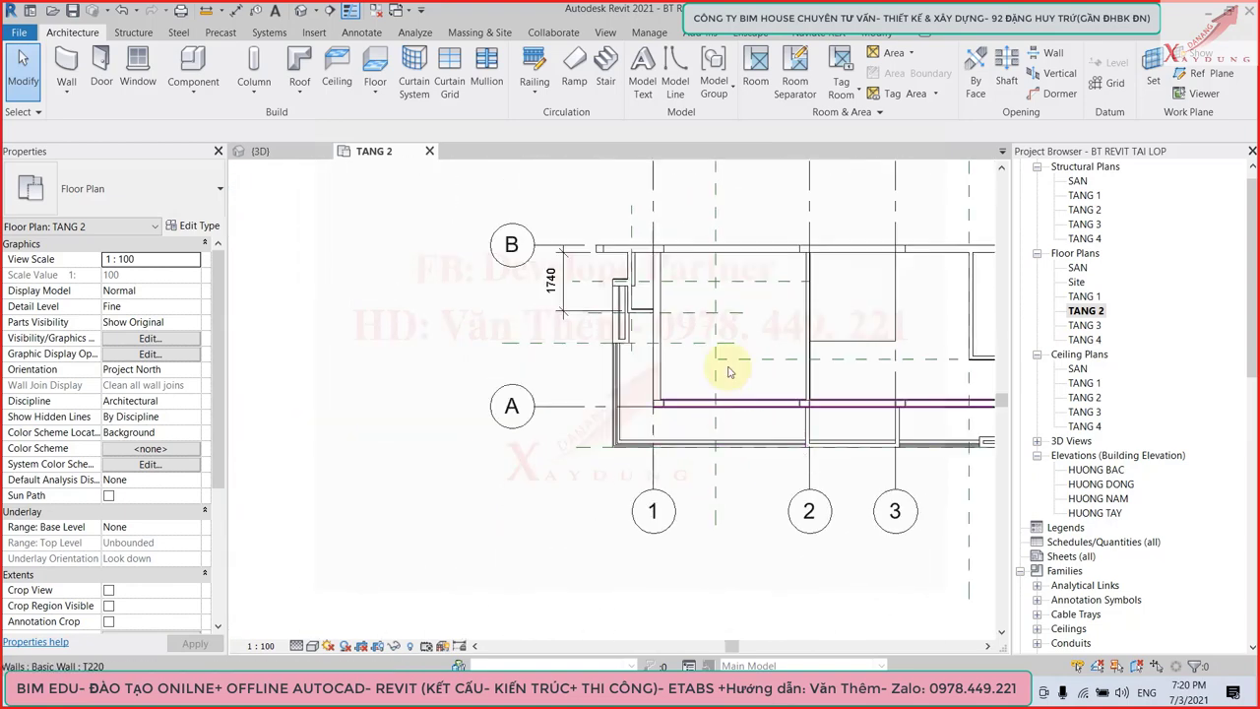
pyautogui.moveTo(587, 351); pyautogui.dragTo(602, 301, button='middle')
# Delete the stray vertical and horizontal reference planes from the TANG 2 plan
pyautogui.click(603, 300)
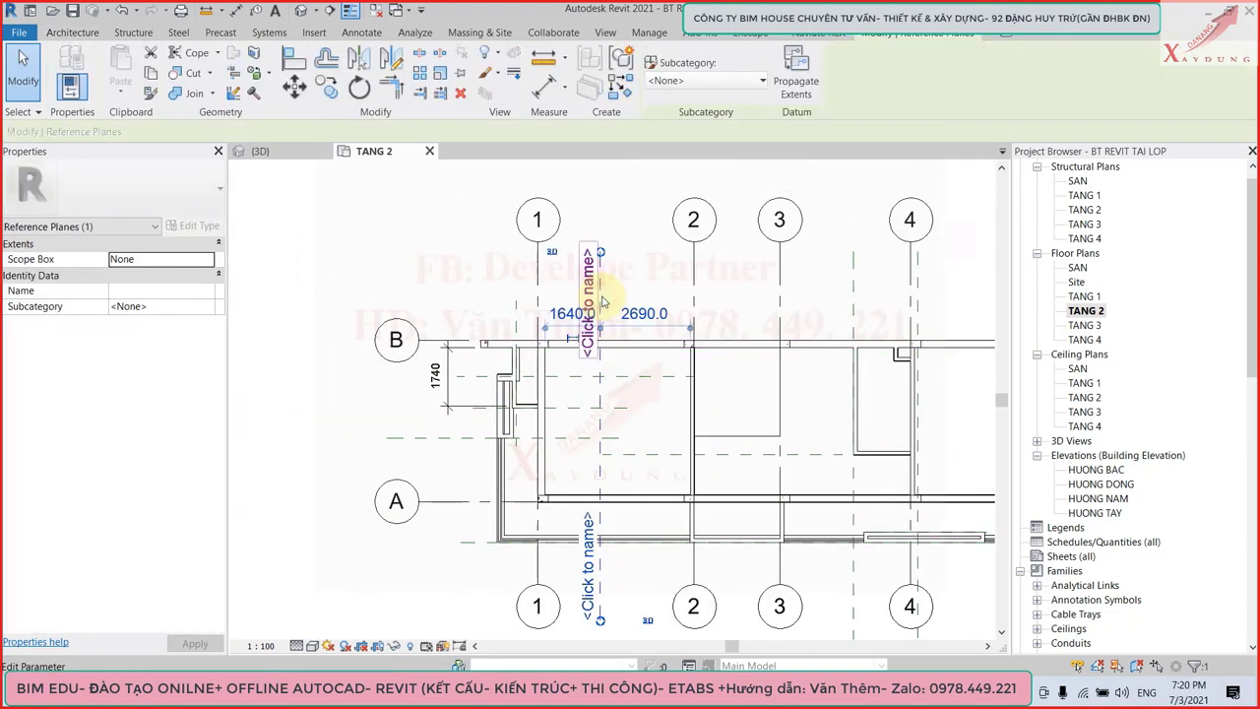
pyautogui.press('Delete')
pyautogui.scroll(2, 577, 449)
pyautogui.scroll(1, 591, 399)
pyautogui.click(603, 377)
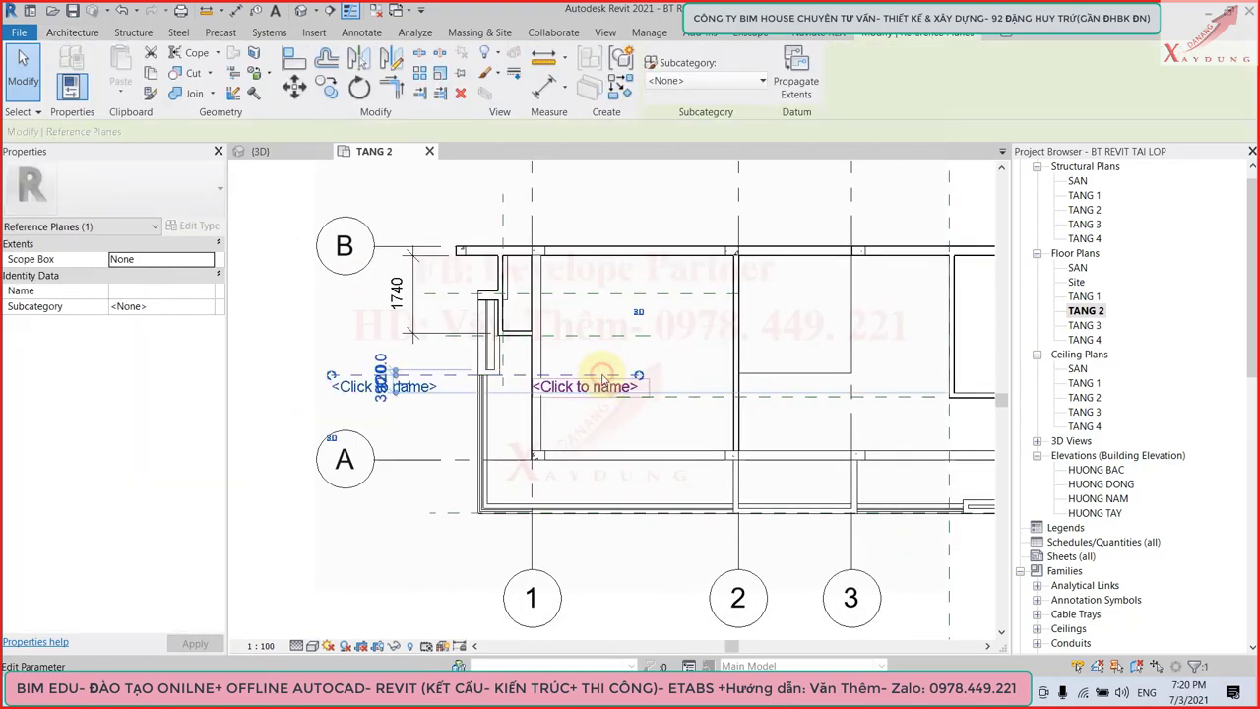
pyautogui.press('Delete')
pyautogui.scroll(-2, 515, 357)
pyautogui.scroll(-2, 523, 325)
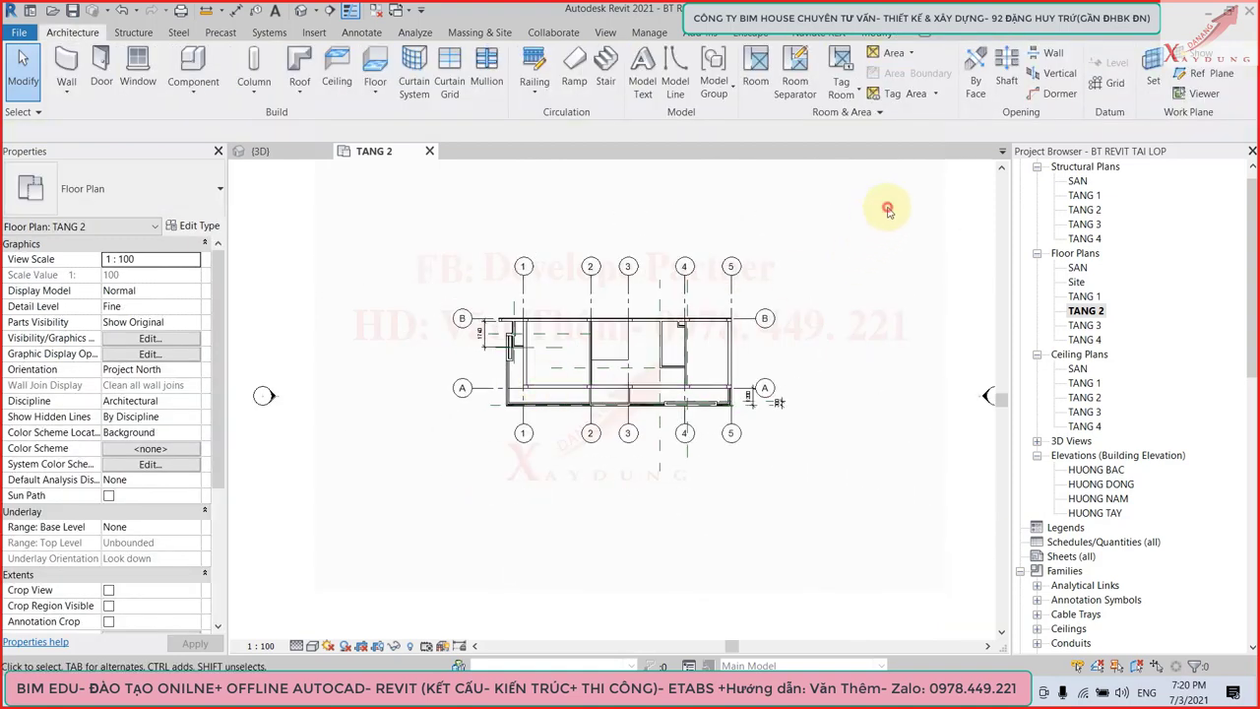
# Window-select the whole plan, filter to Reference Planes only, and remove them
pyautogui.moveTo(891, 197); pyautogui.dragTo(375, 527)
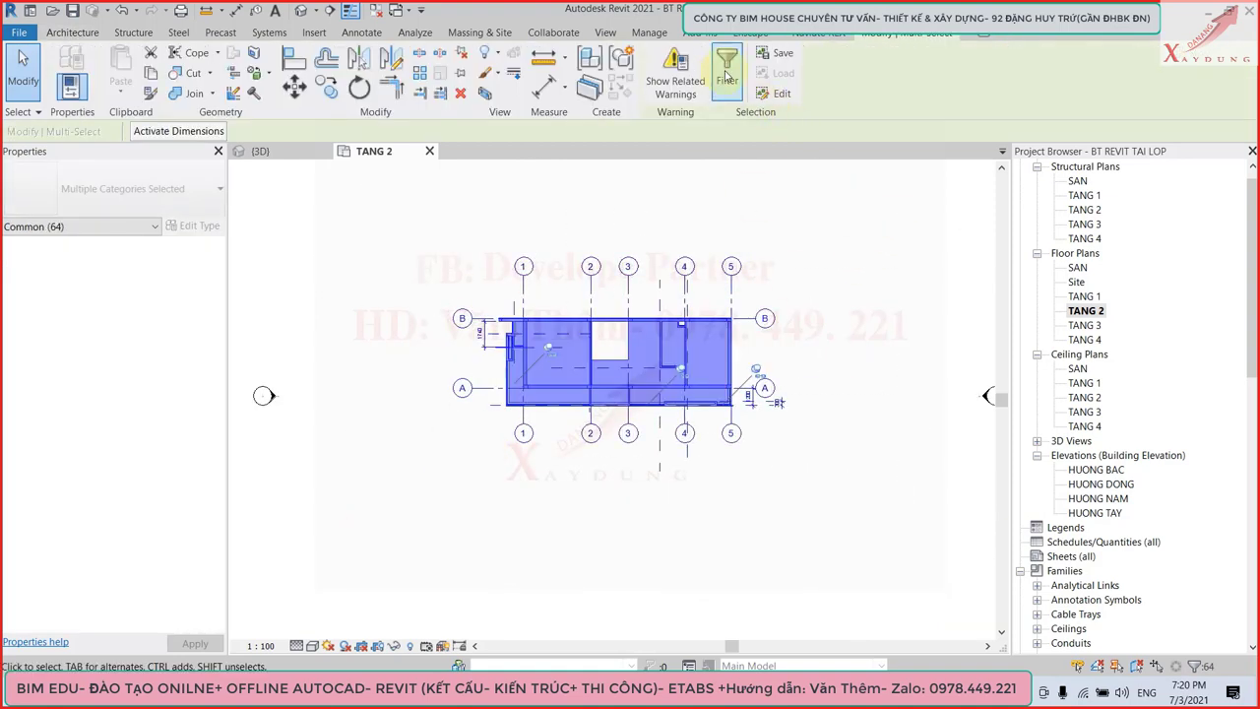
pyautogui.click(727, 77)
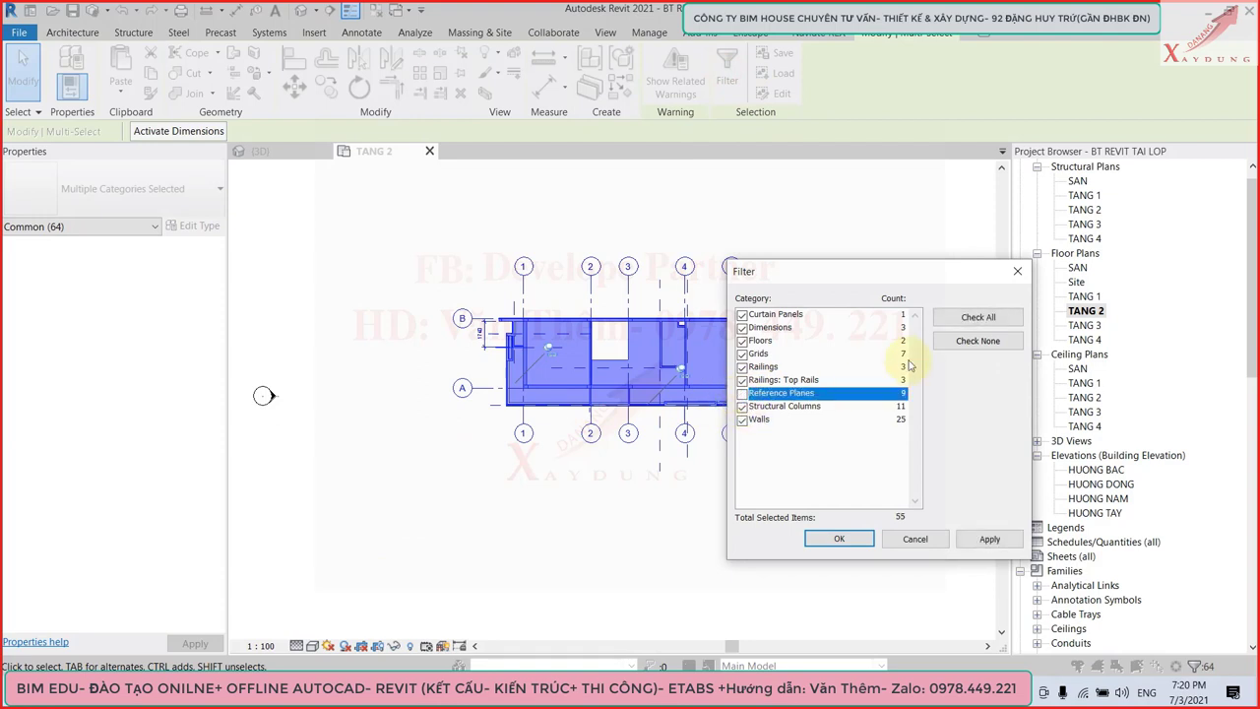
pyautogui.click(980, 340)
pyautogui.click(839, 538)
pyautogui.scroll(3, 612, 508)
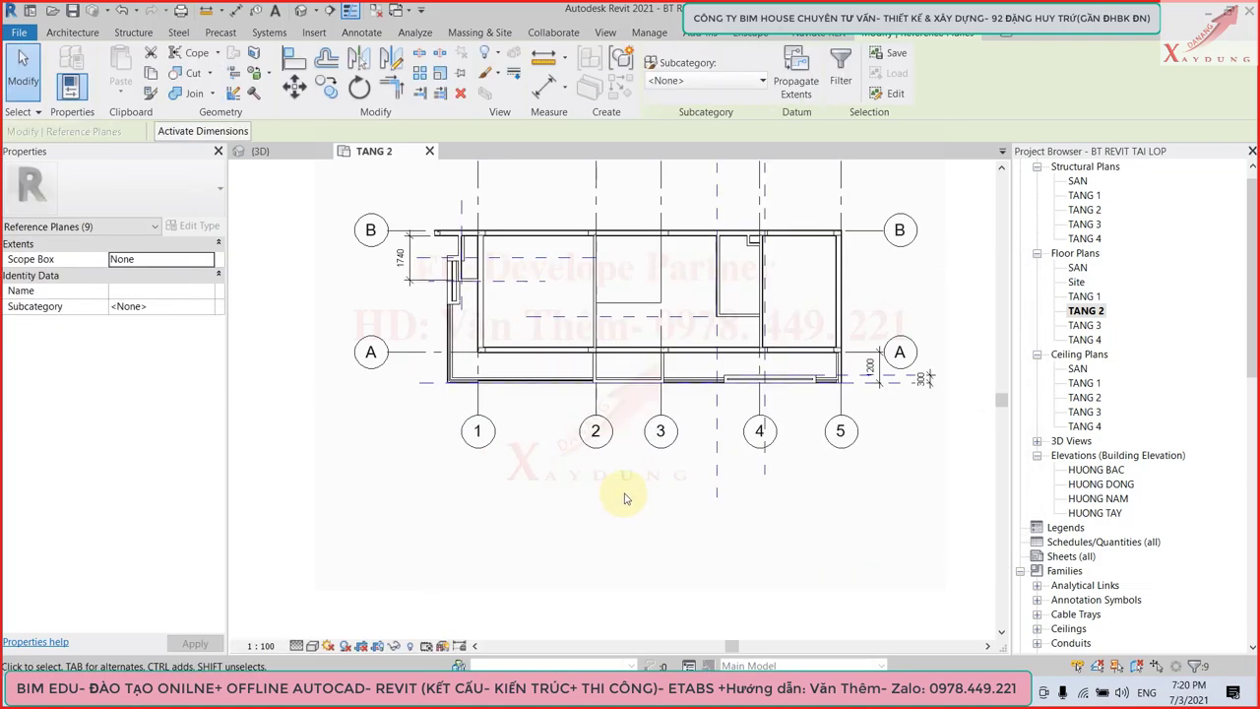
pyautogui.press('Escape')
# Draw the first two vertical reference planes across the balcony between grids 1 and 2
pyautogui.scroll(2, 571, 472)
pyautogui.scroll(2, 558, 422)
pyautogui.scroll(1, 640, 404)
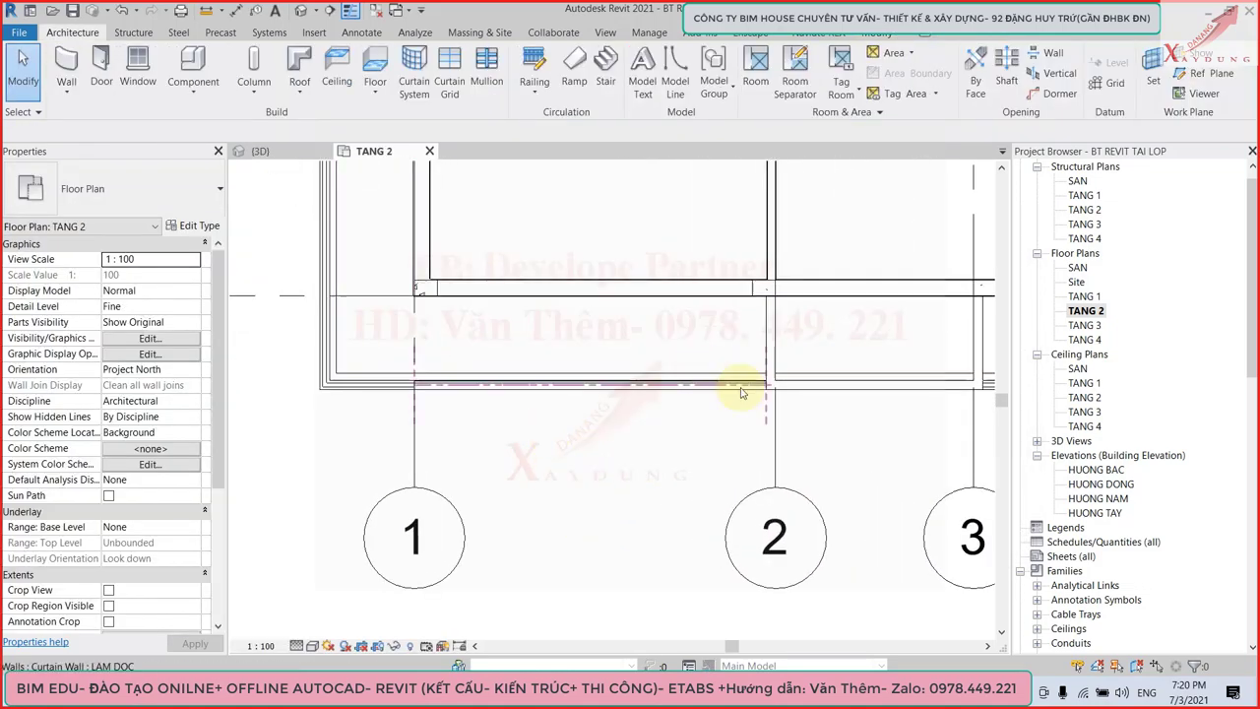
pyautogui.scroll(3, 741, 391)
pyautogui.scroll(-3, 807, 354)
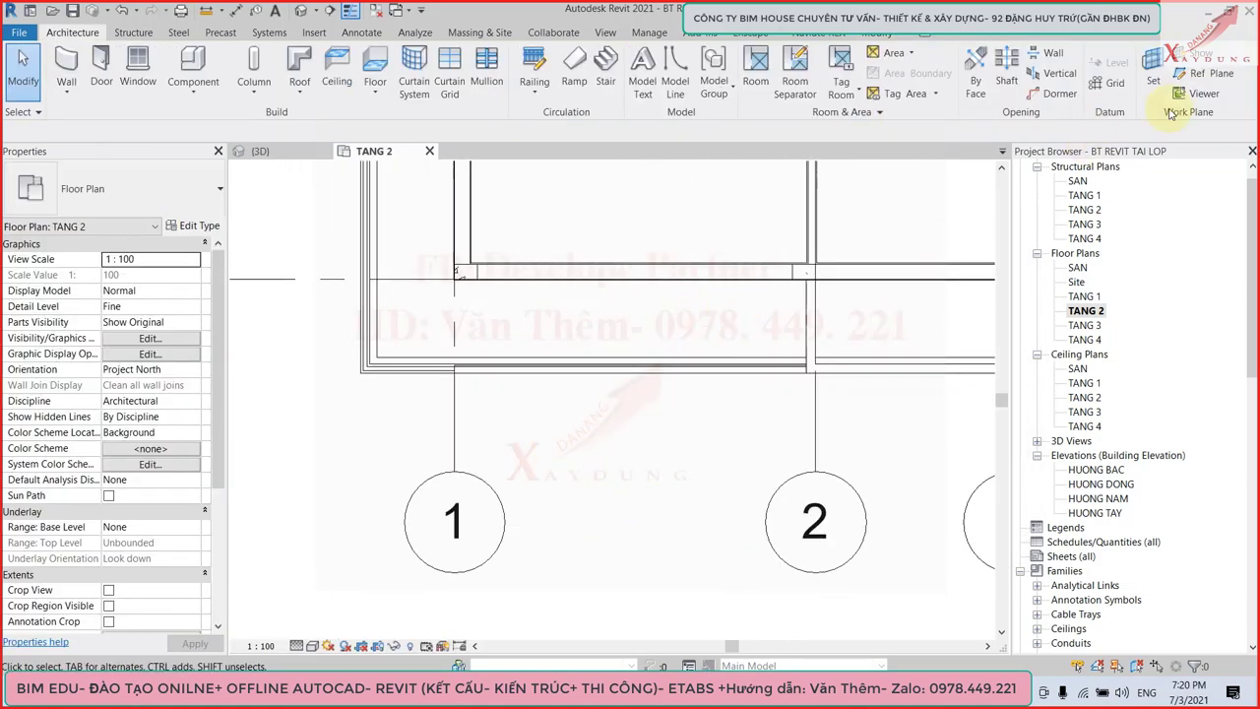
pyautogui.click(1208, 79)
pyautogui.scroll(2, 500, 444)
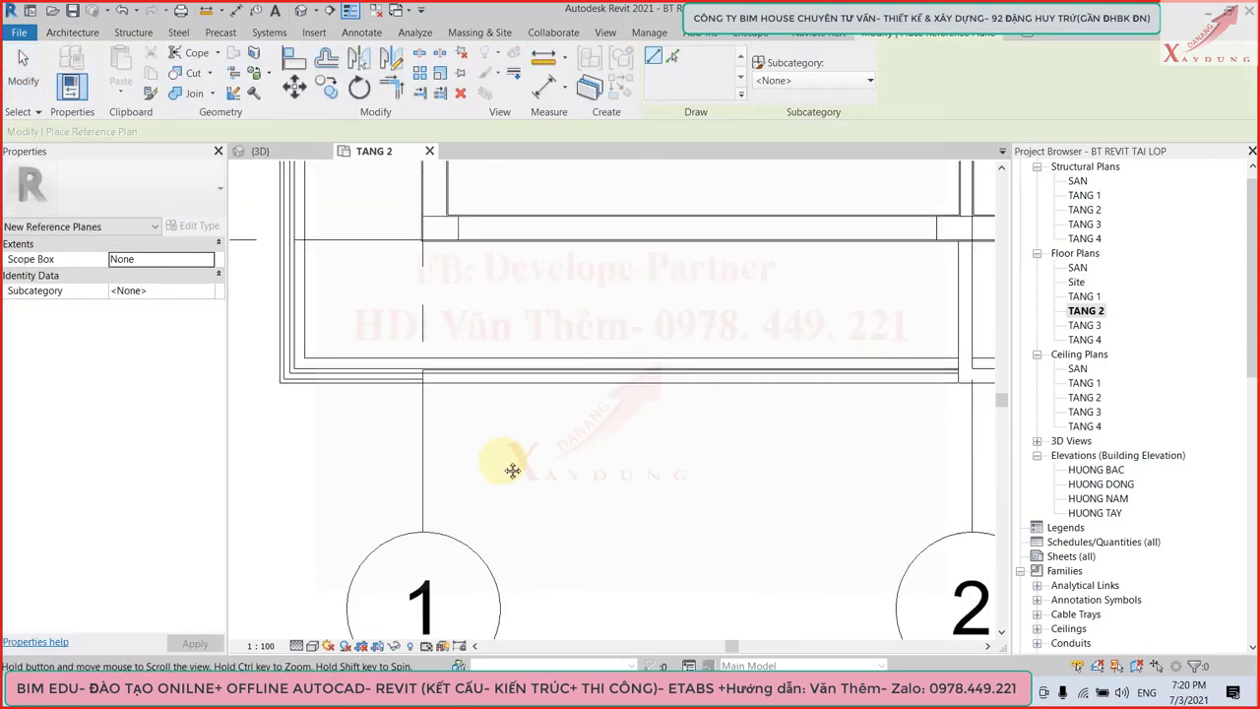
pyautogui.scroll(2, 522, 492)
pyautogui.scroll(-1, 537, 511)
pyautogui.scroll(-1, 501, 236)
pyautogui.click(507, 193)
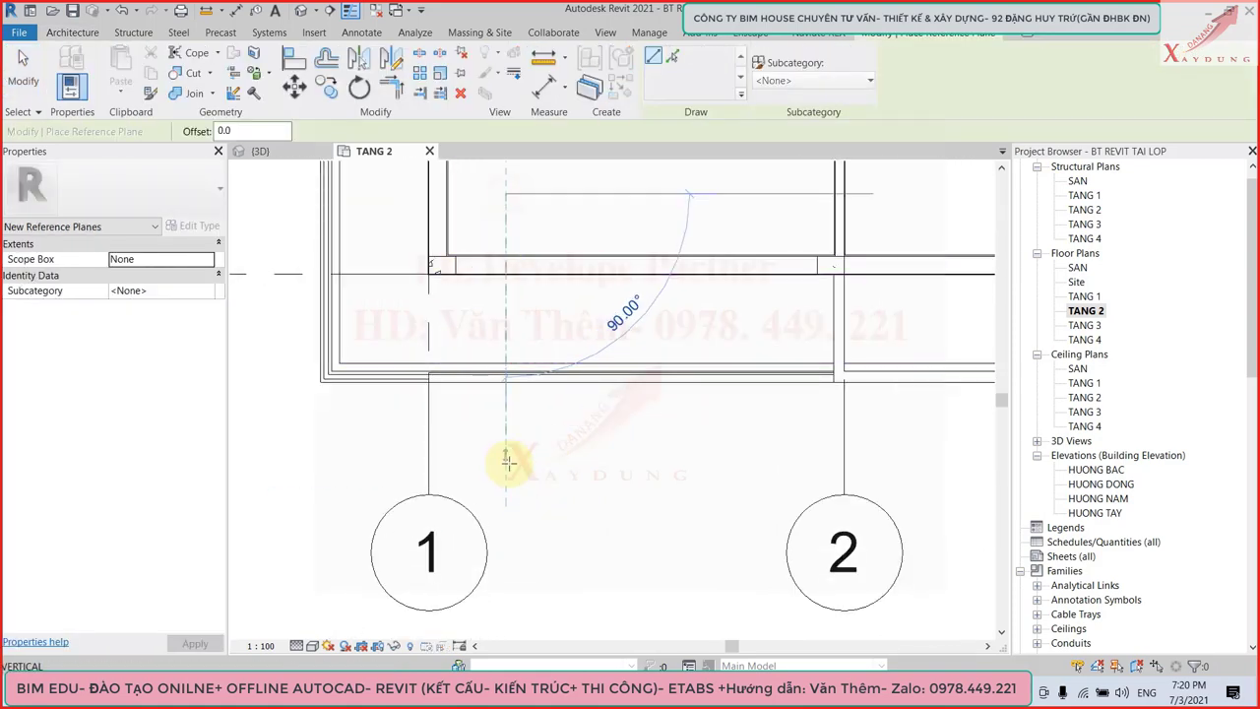
pyautogui.click(505, 500)
pyautogui.click(563, 194)
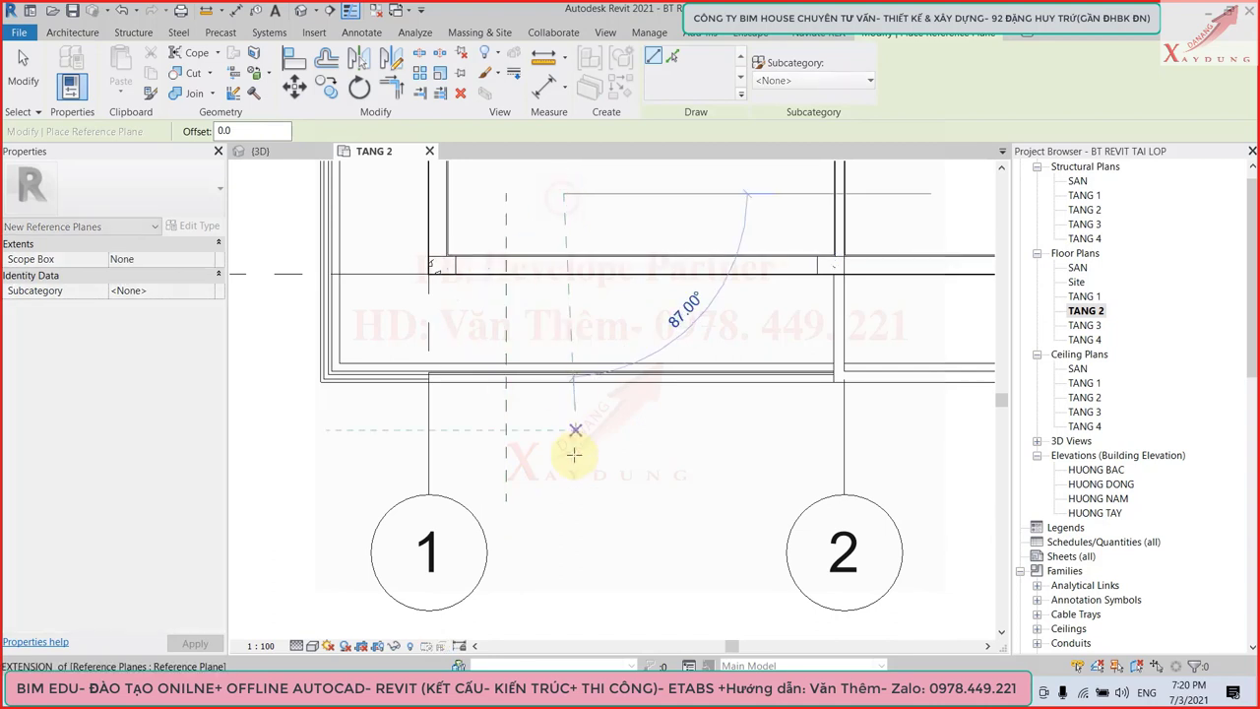
pyautogui.click(566, 502)
# Draw three more vertical reference planes across the balcony, completing five between grids 1 and 2
pyautogui.click(617, 194)
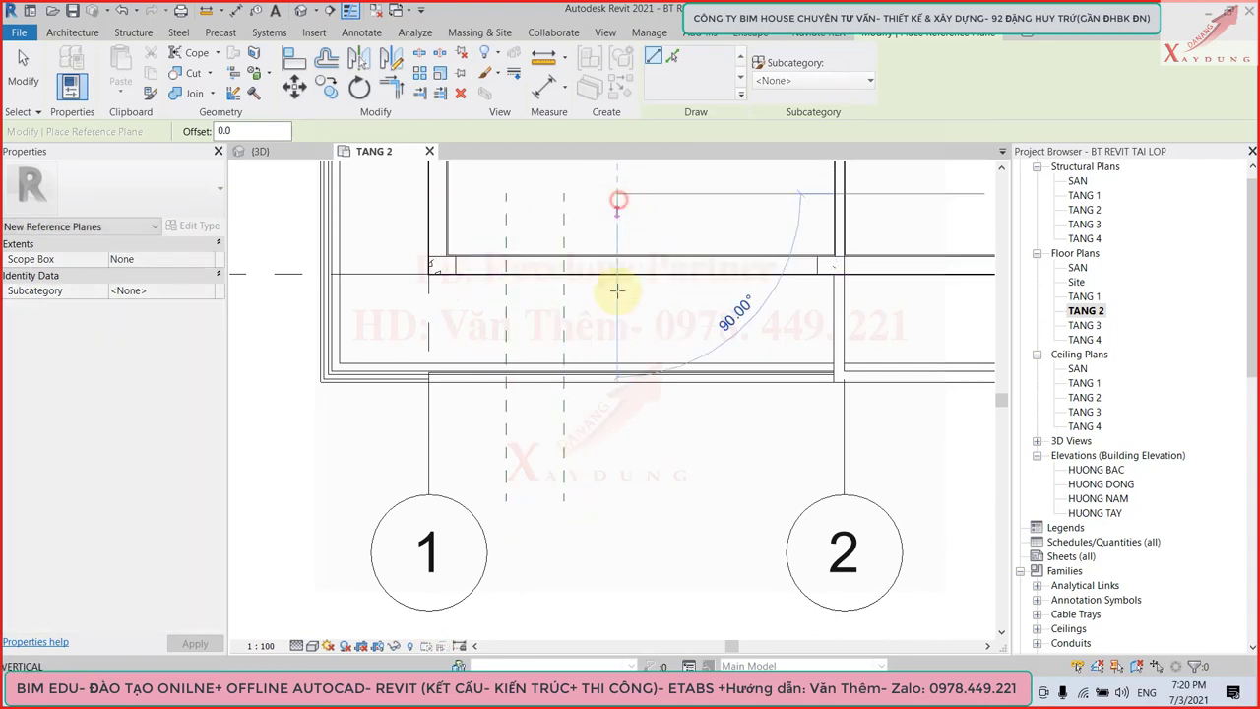
pyautogui.click(616, 488)
pyautogui.click(664, 194)
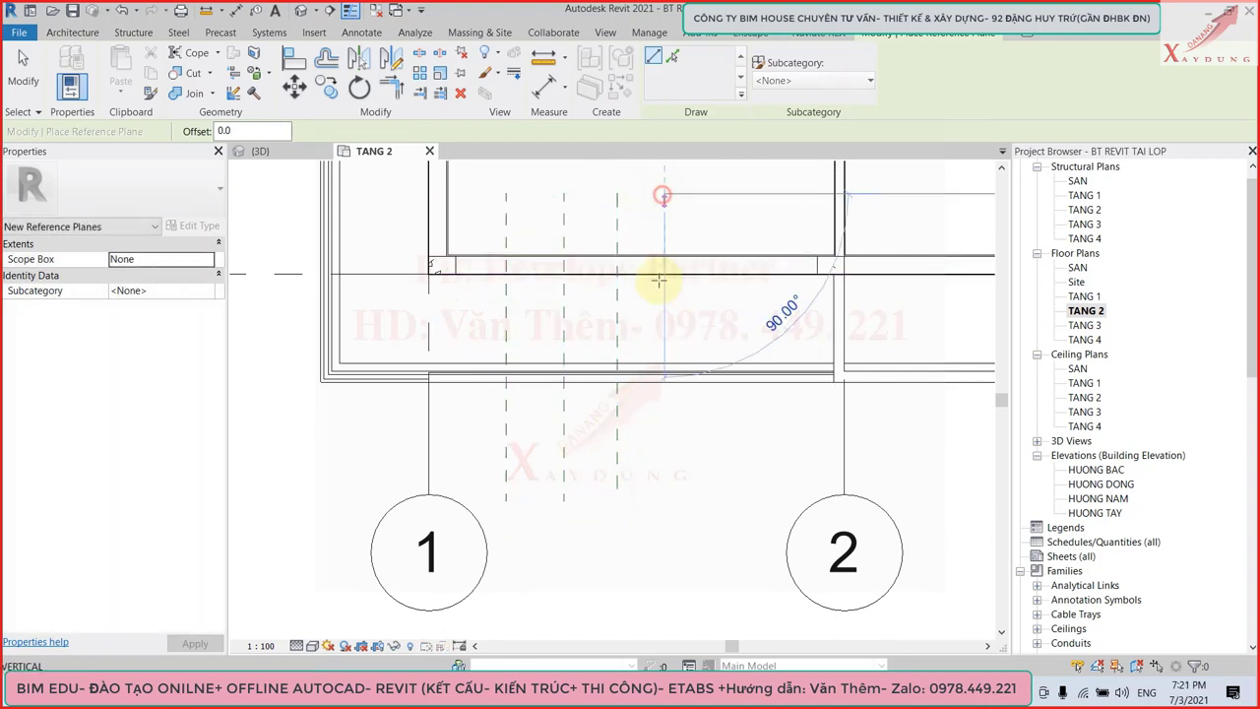
pyautogui.click(659, 476)
pyautogui.click(735, 193)
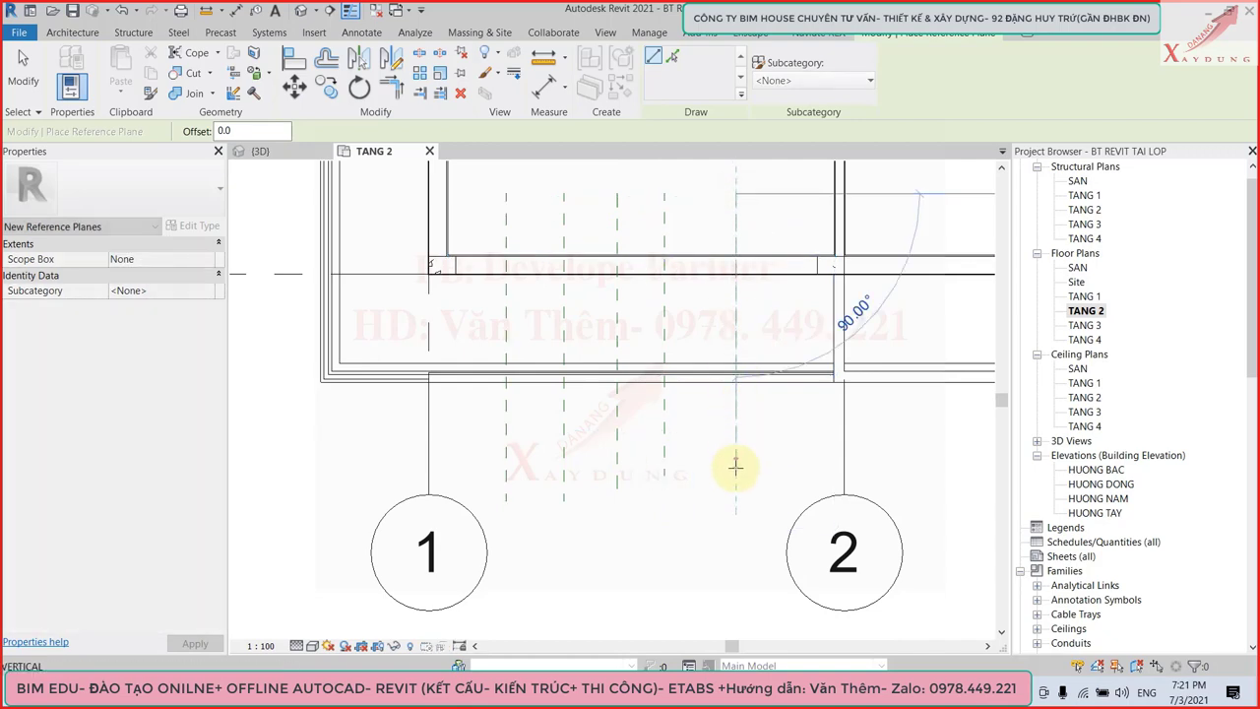
pyautogui.click(734, 475)
pyautogui.press('Escape')
pyautogui.press('Escape')
pyautogui.scroll(1, 748, 438)
pyautogui.scroll(-1, 793, 457)
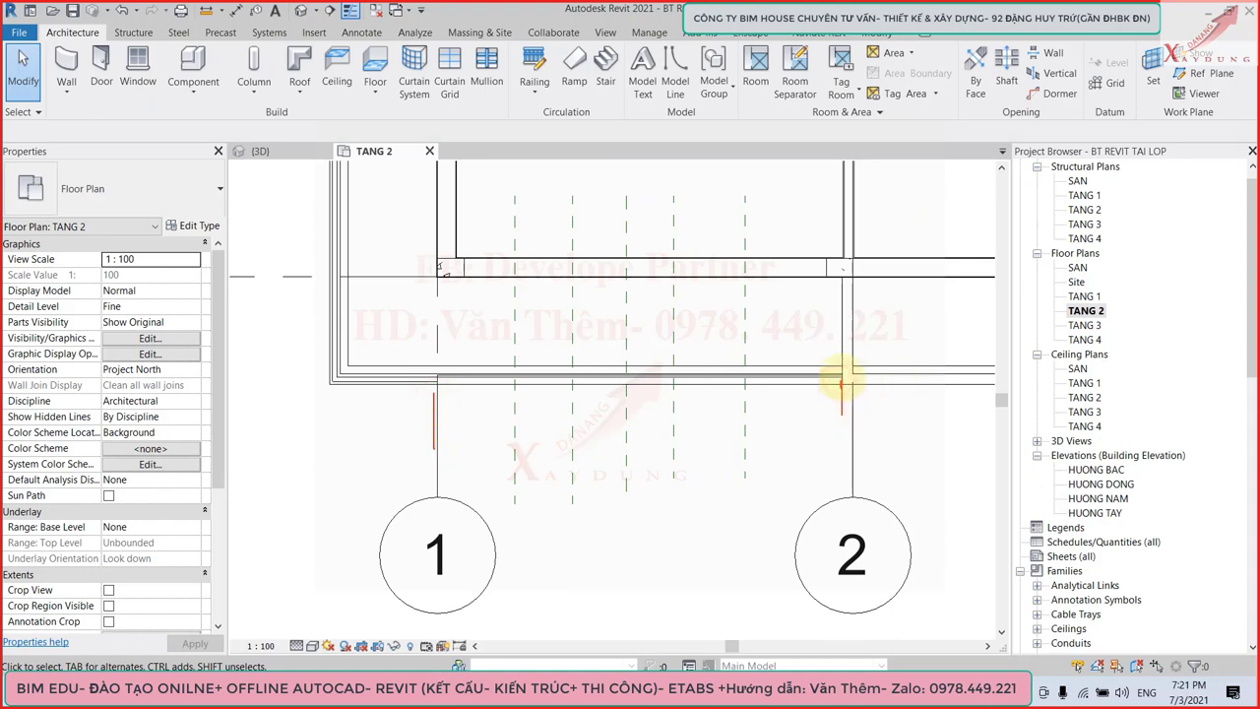
pyautogui.scroll(1, 827, 437)
pyautogui.scroll(1, 867, 389)
pyautogui.scroll(2, 866, 389)
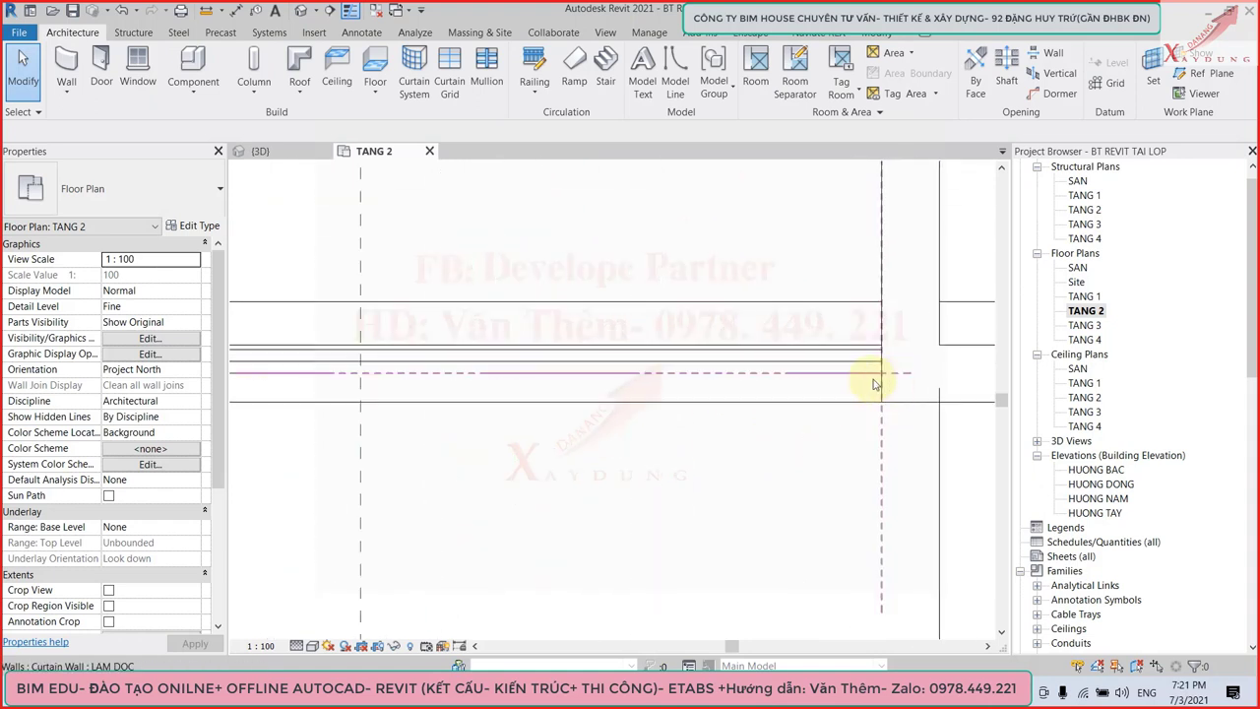
pyautogui.scroll(1, 778, 414)
pyautogui.scroll(-1, 766, 421)
pyautogui.click(816, 384)
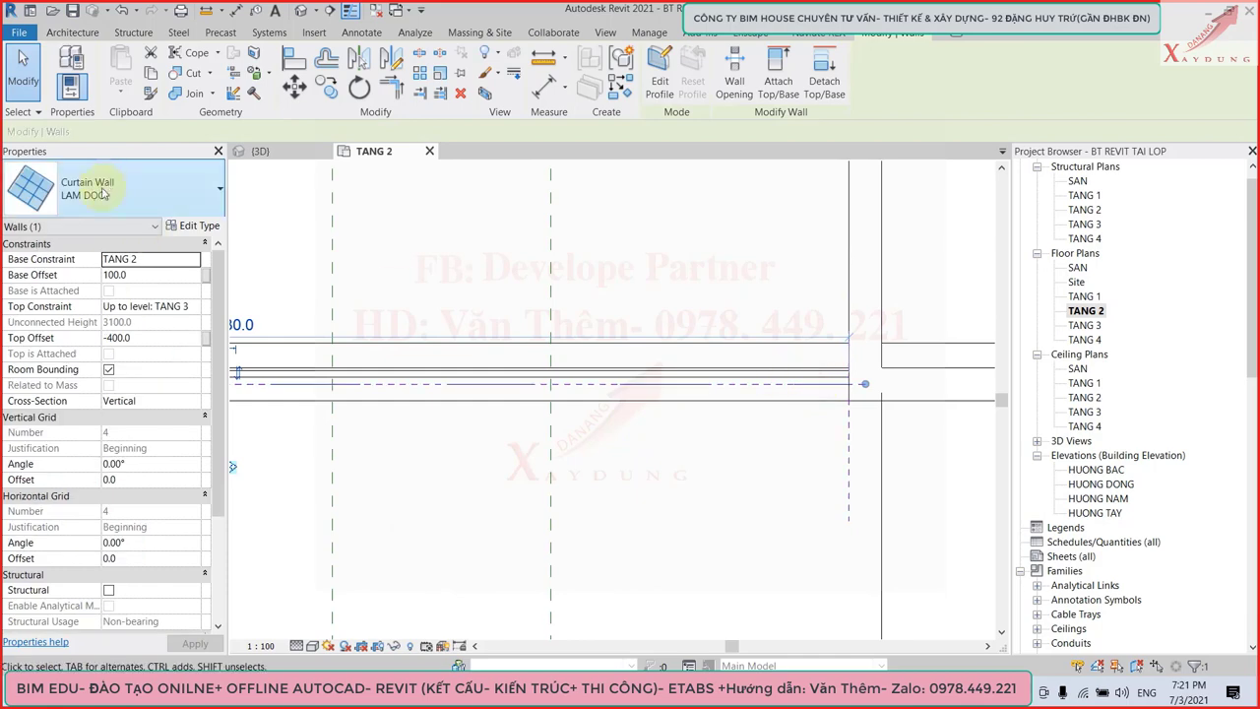
pyautogui.click(409, 356)
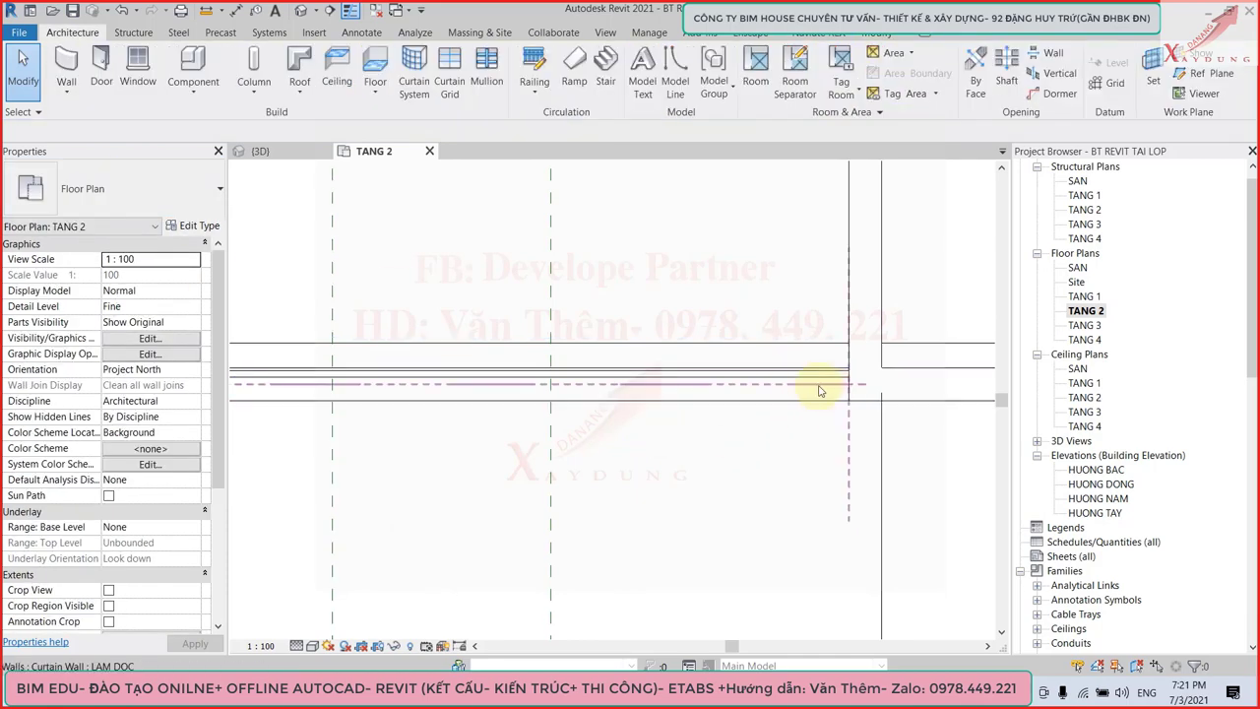
pyautogui.click(817, 384)
pyautogui.scroll(1, 839, 408)
pyautogui.scroll(-2, 839, 407)
pyautogui.scroll(1, 868, 477)
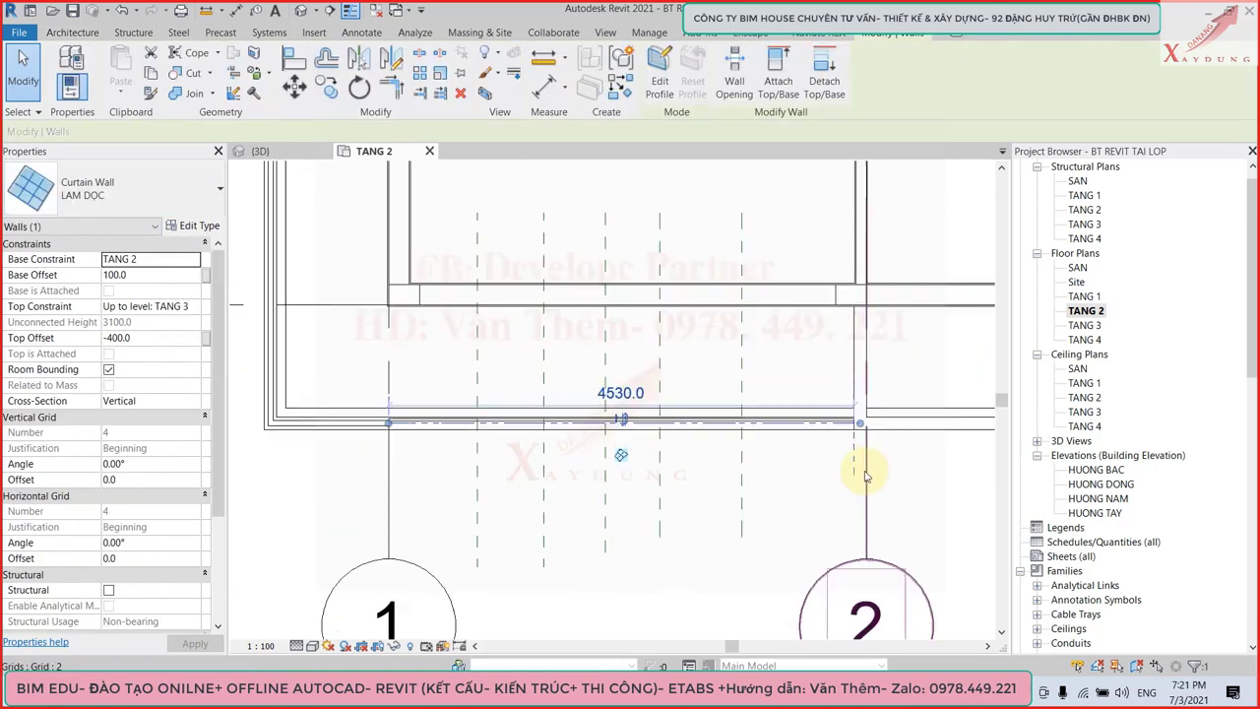
pyautogui.click(839, 502)
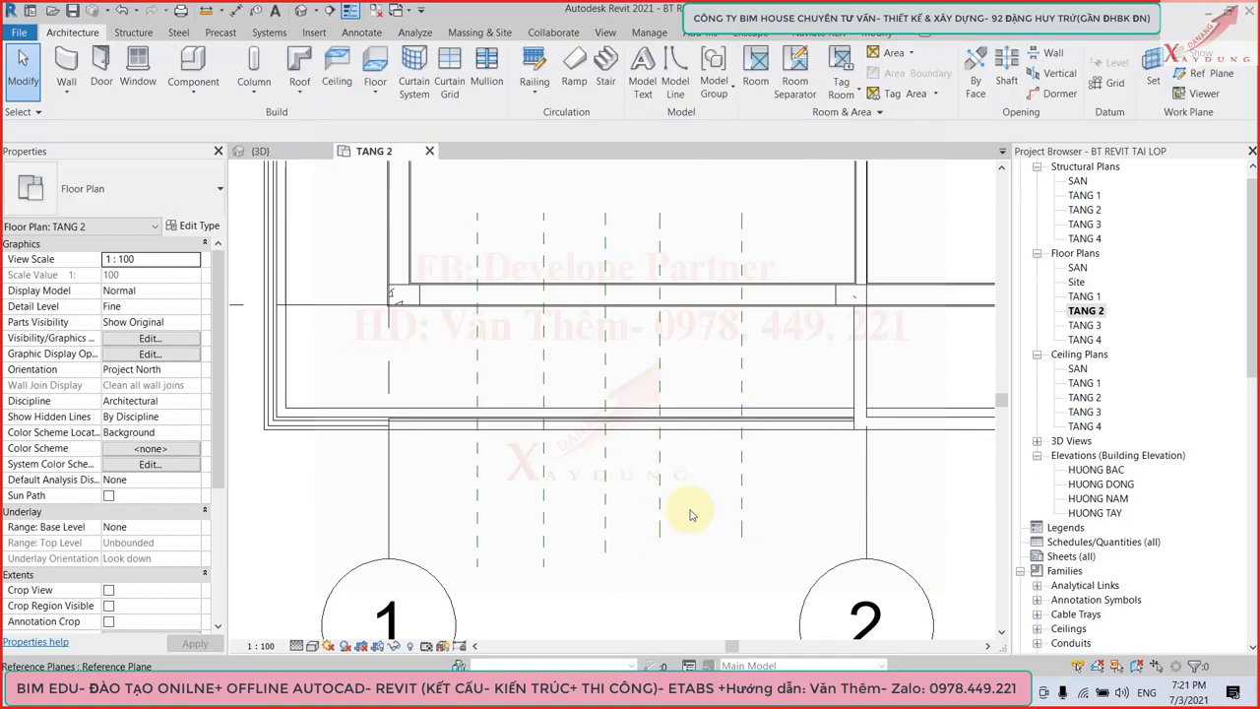
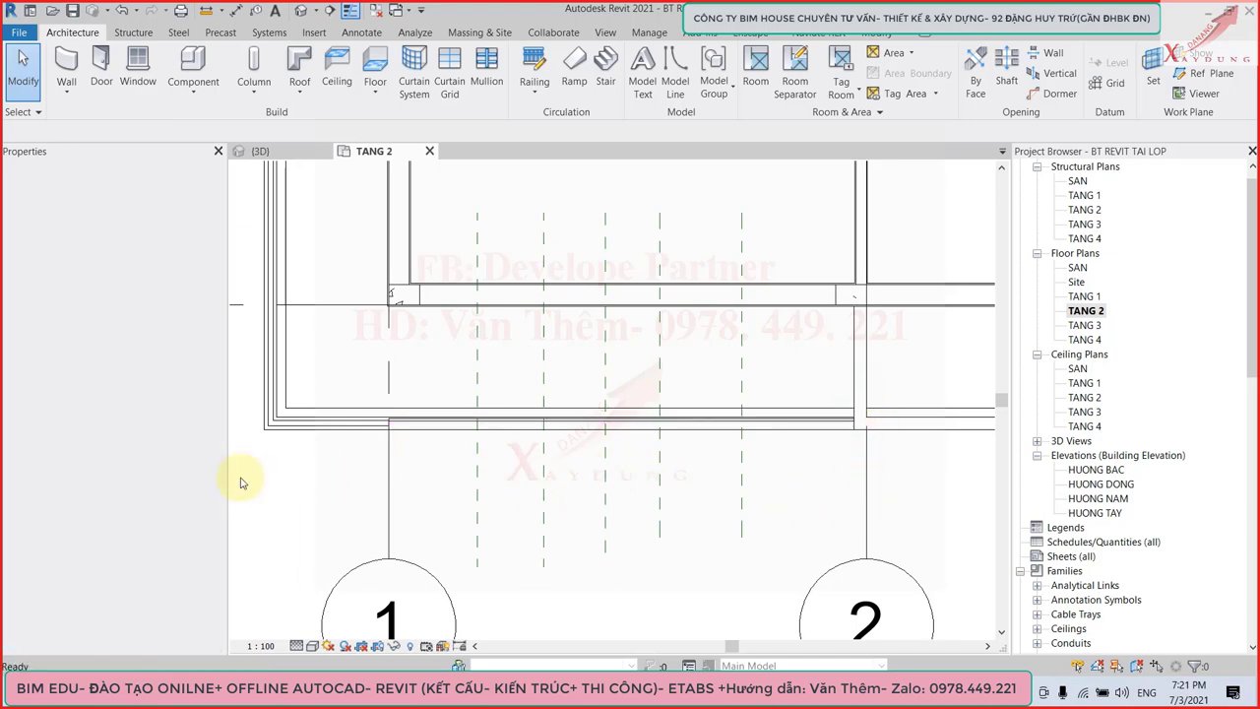
# Start an aligned dimension at grid 1 and pick the first dashed reference lines
pyautogui.moveTo(444, 473); pyautogui.dragTo(483, 427, button='middle')
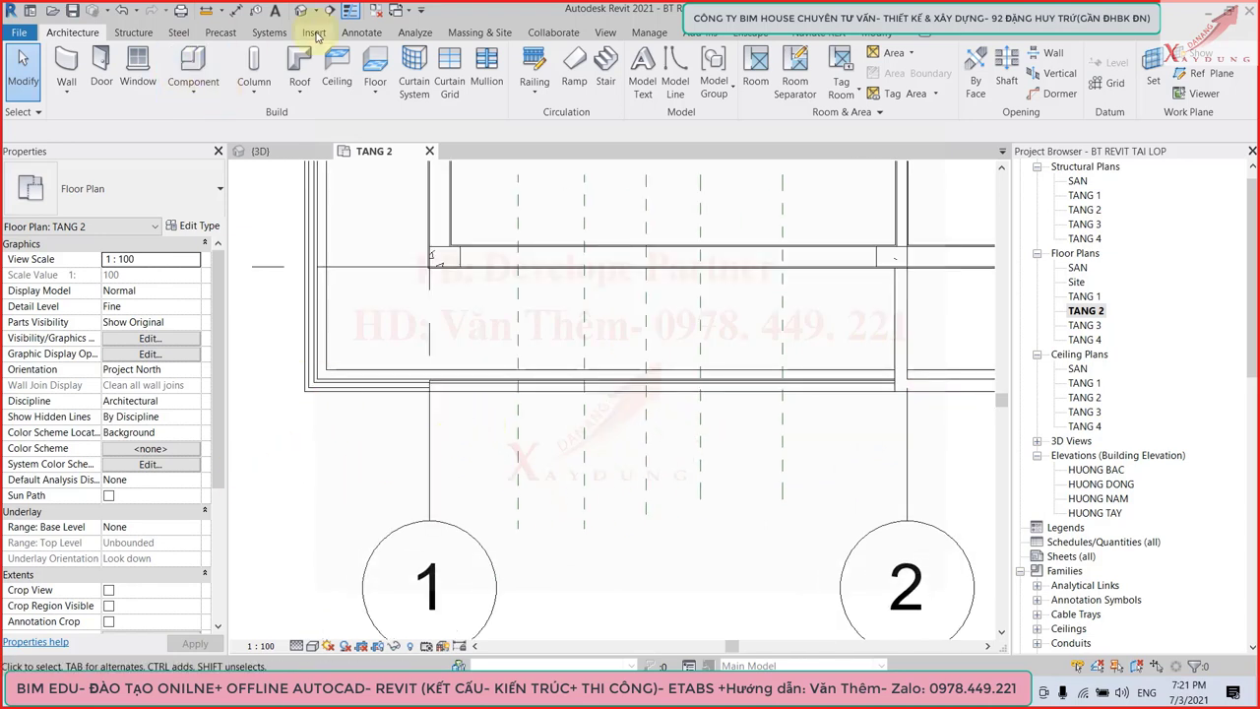
pyautogui.click(236, 12)
pyautogui.scroll(2, 415, 541)
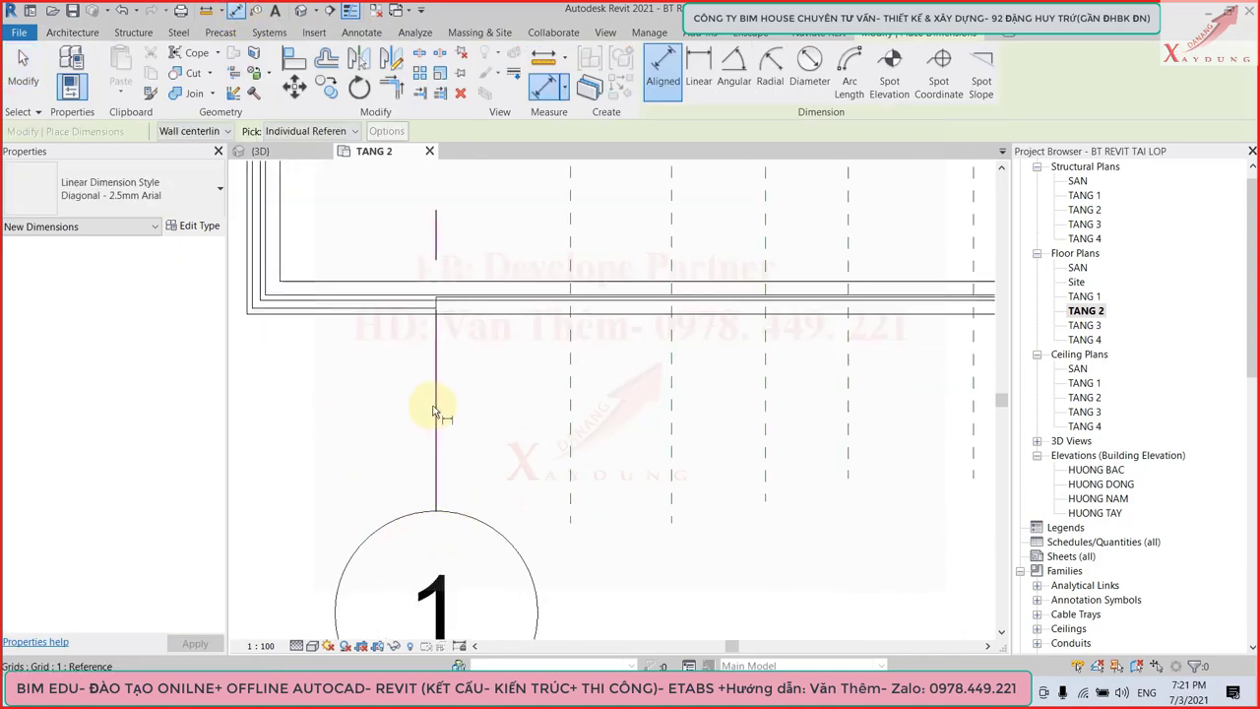
pyautogui.click(437, 412)
pyautogui.moveTo(450, 495); pyautogui.dragTo(369, 544, button='middle')
pyautogui.click(491, 458)
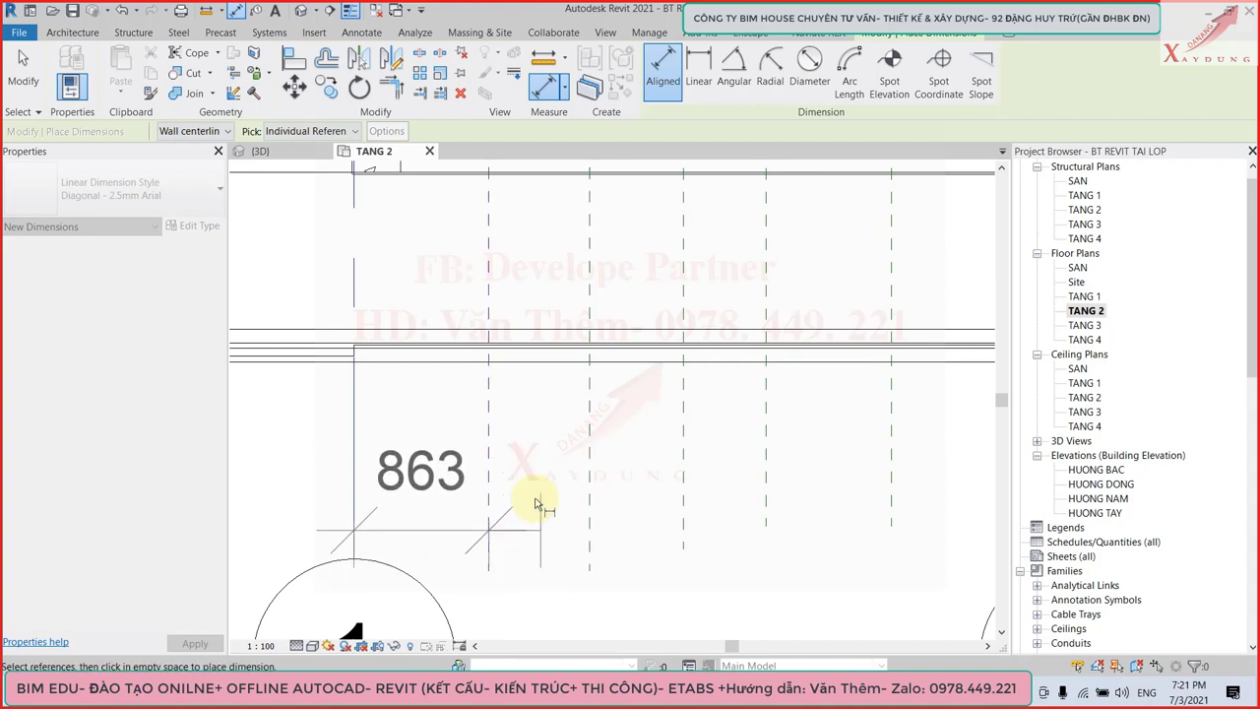
pyautogui.click(587, 449)
pyautogui.moveTo(610, 477); pyautogui.dragTo(483, 506, button='middle')
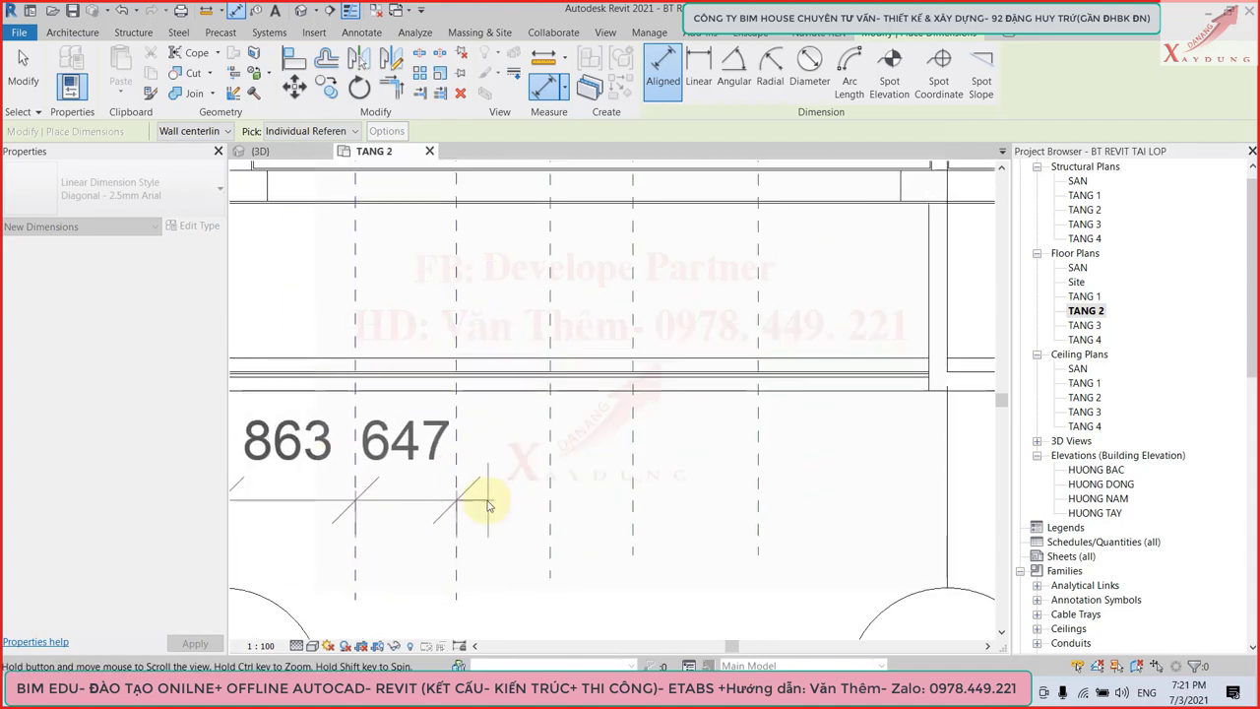
pyautogui.click(548, 483)
# Add the remaining dashed lines, end at the wall face, and place the string below the wall
pyautogui.scroll(-1, 577, 501)
pyautogui.click(614, 481)
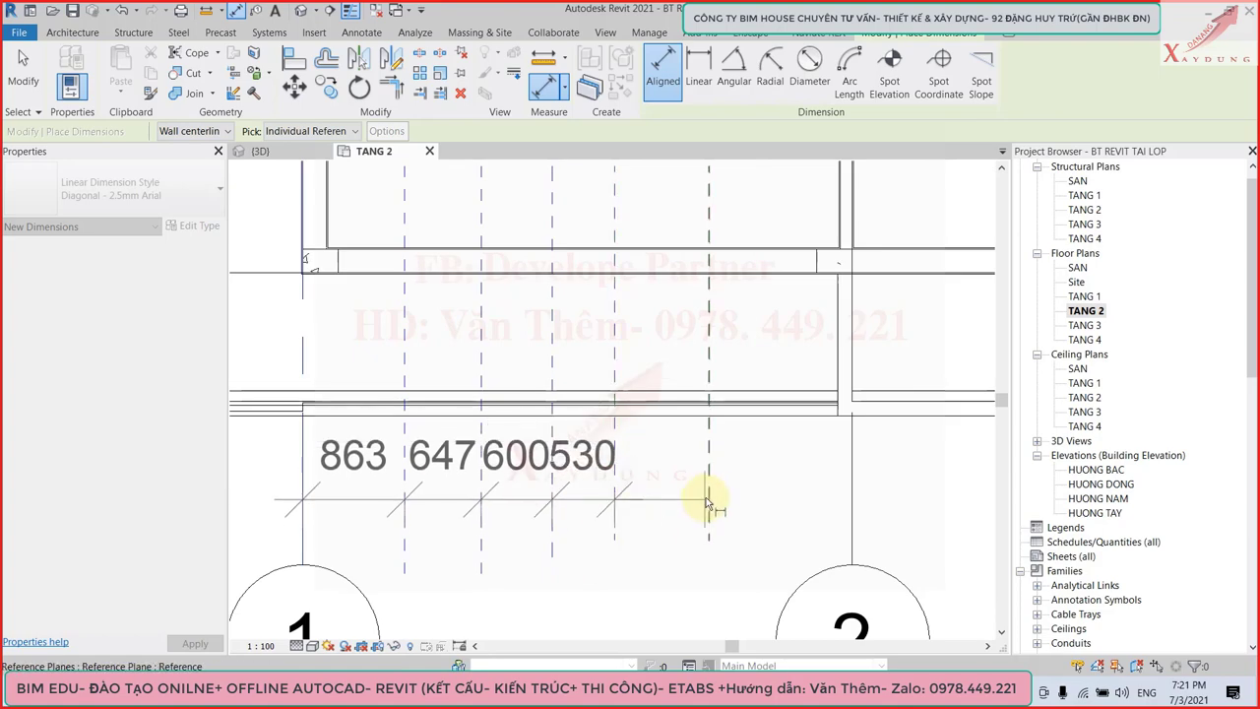
pyautogui.click(709, 522)
pyautogui.scroll(2, 830, 479)
pyautogui.scroll(2, 855, 387)
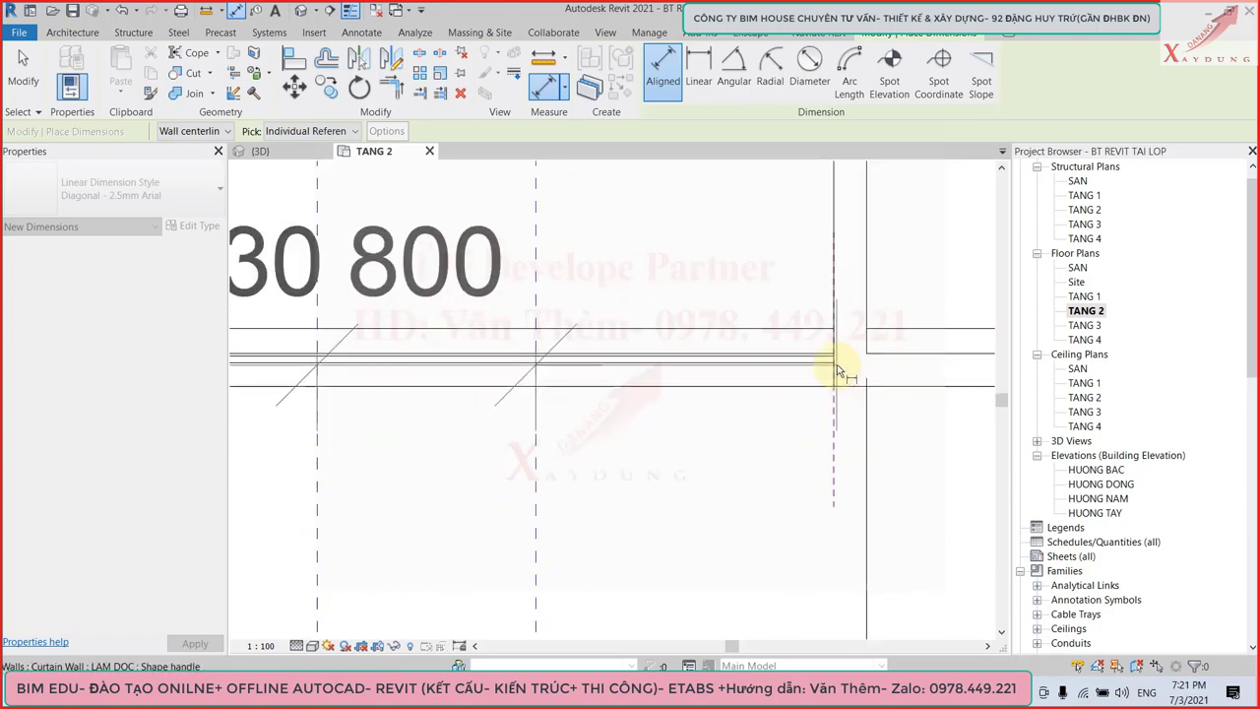
pyautogui.click(837, 362)
pyautogui.scroll(-2, 726, 475)
pyautogui.scroll(-1, 748, 482)
pyautogui.scroll(-2, 814, 486)
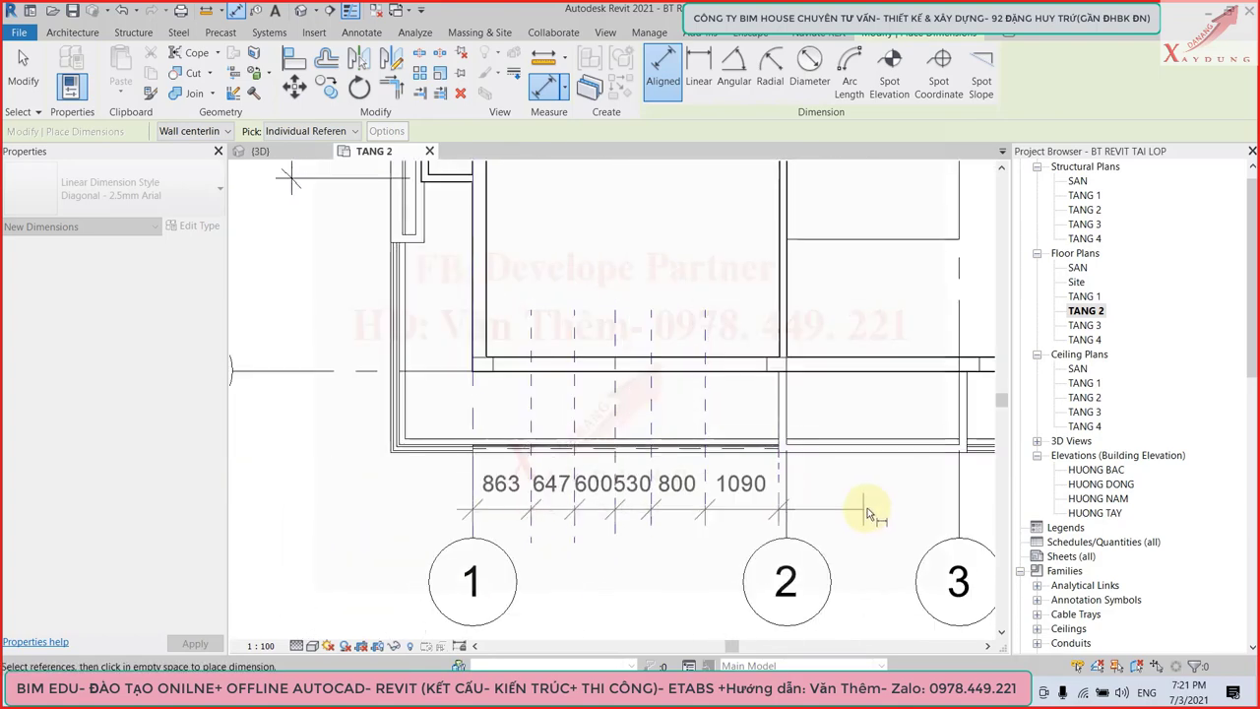
pyautogui.click(886, 506)
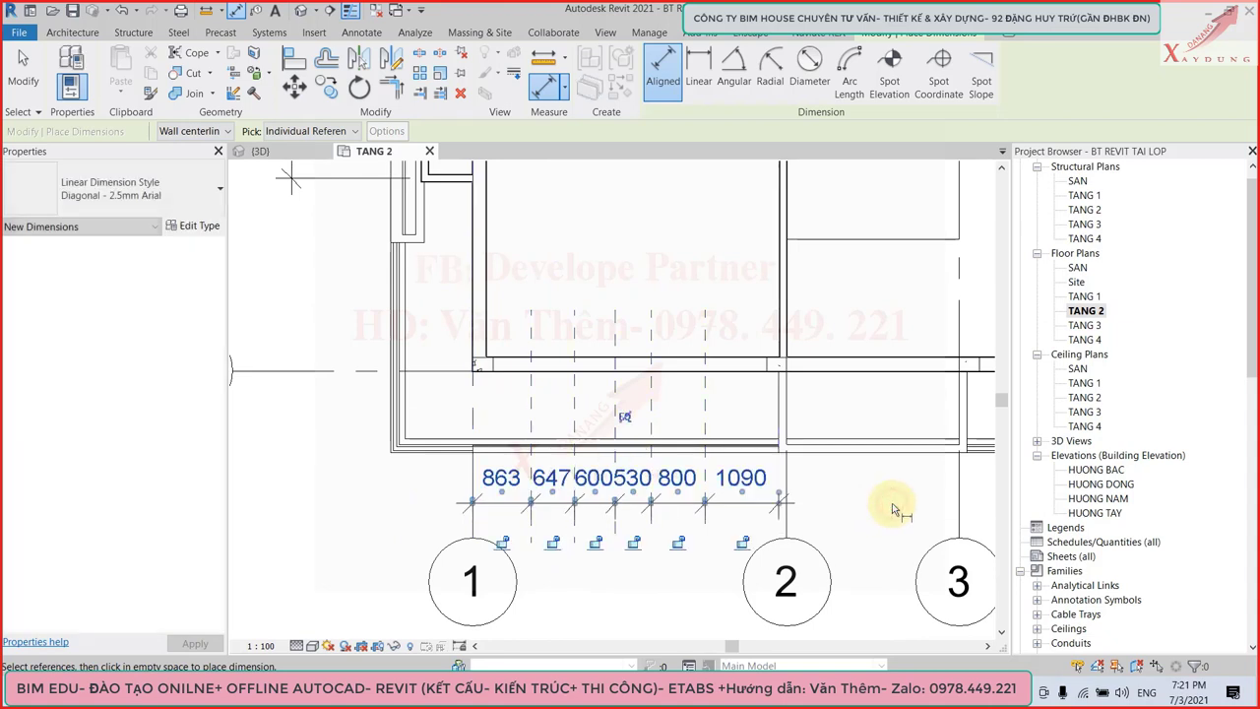
# Toggle EQ so the dashed lines between grids 1 and 2 are equally spaced
pyautogui.click(627, 417)
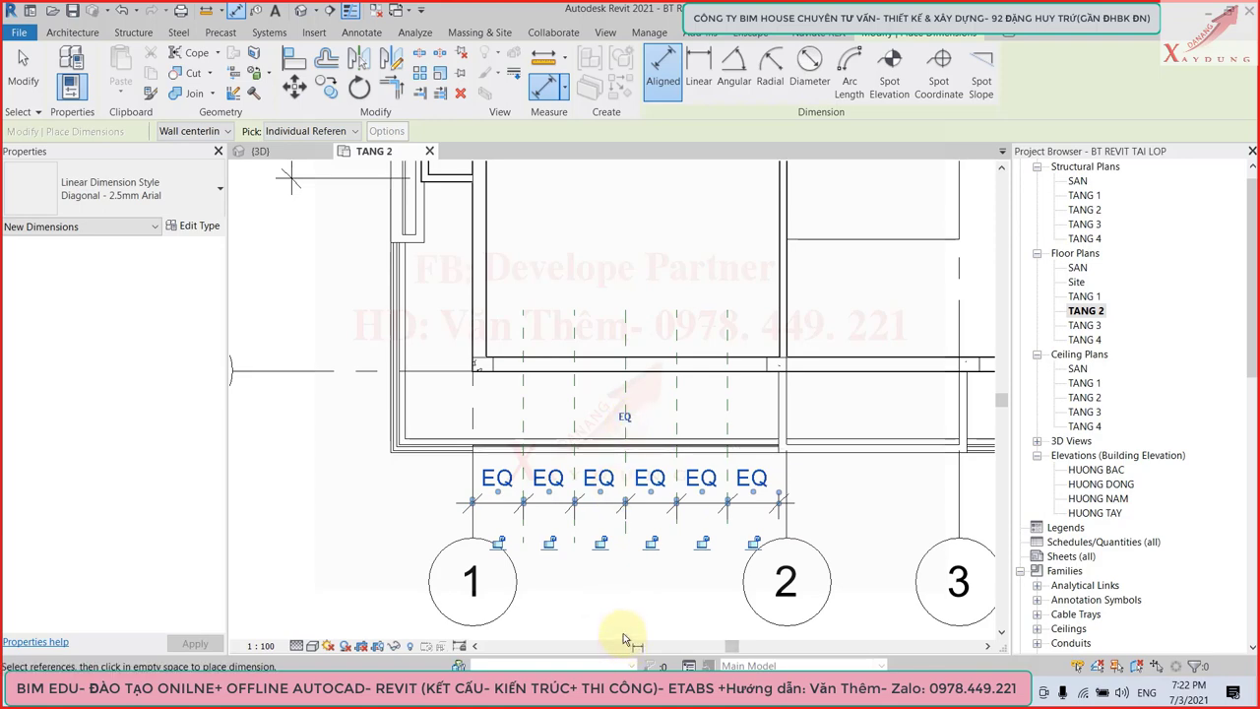
pyautogui.scroll(2, 562, 577)
pyautogui.scroll(2, 534, 529)
# Leave dimensioning and split the LAM DOC curtain wall on TANG 2
pyautogui.scroll(2, 510, 427)
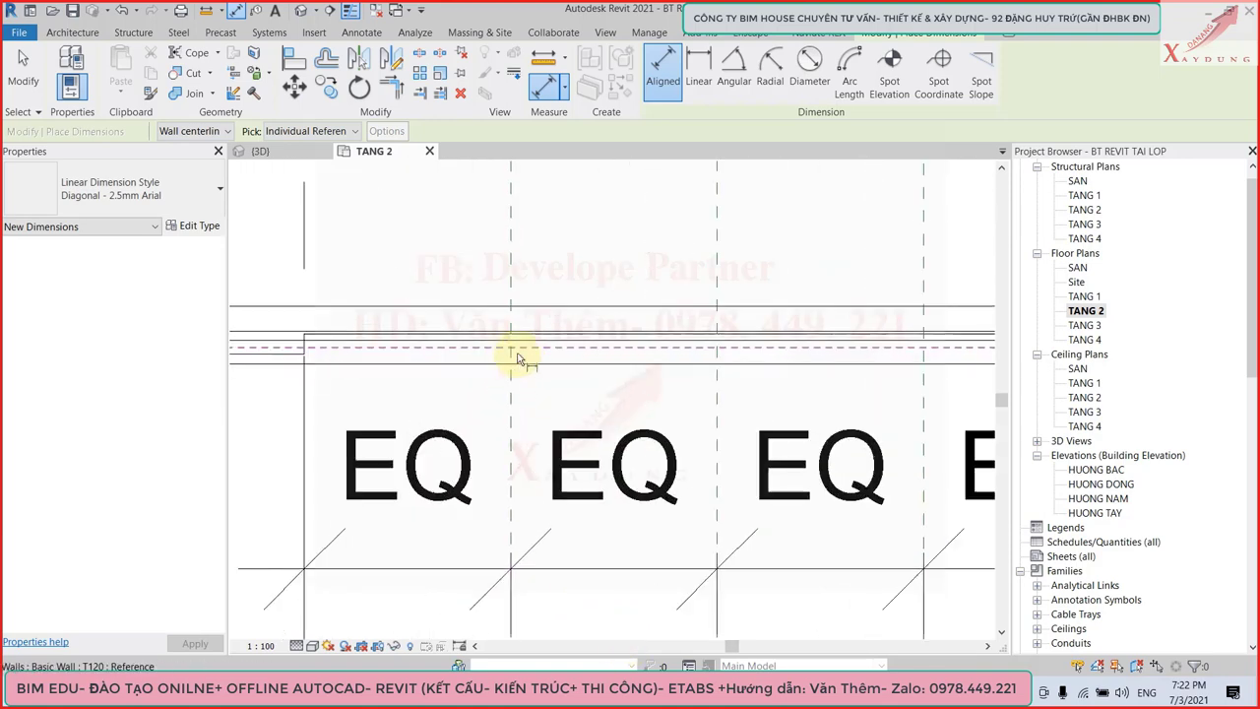
pyautogui.press('Escape')
pyautogui.press('Escape')
pyautogui.click(524, 352)
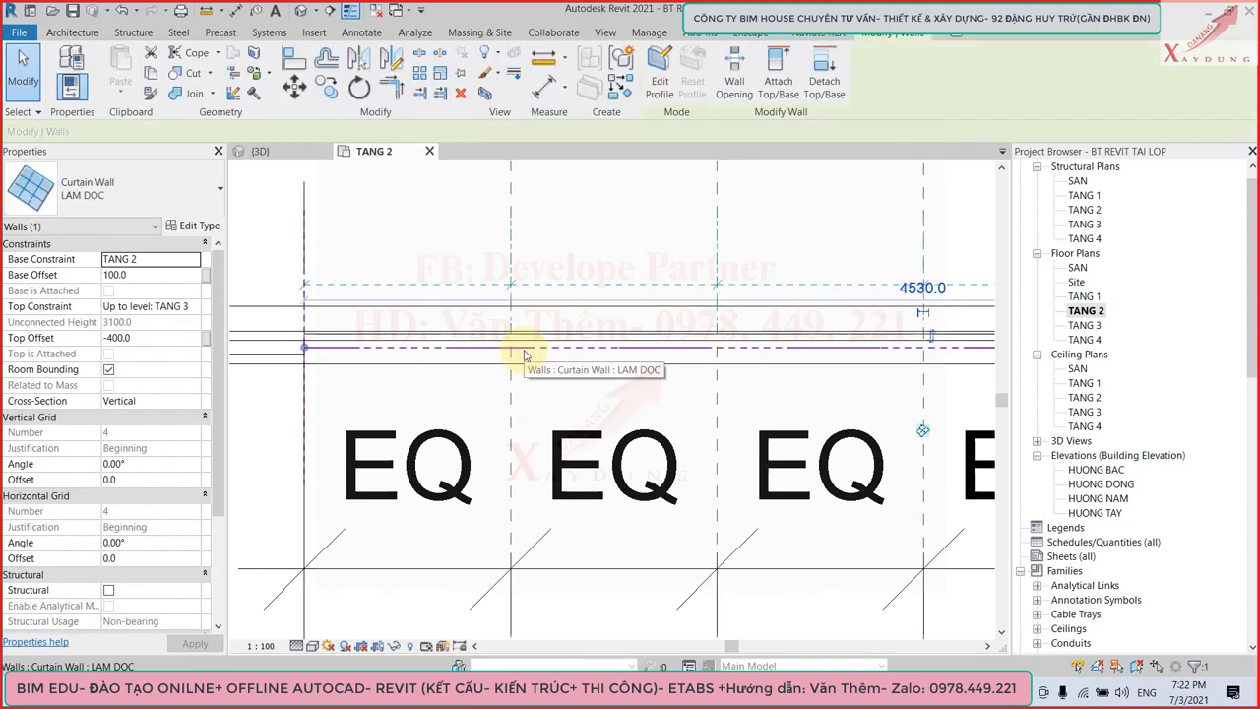
pyautogui.scroll(-2, 523, 353)
pyautogui.scroll(-1, 535, 417)
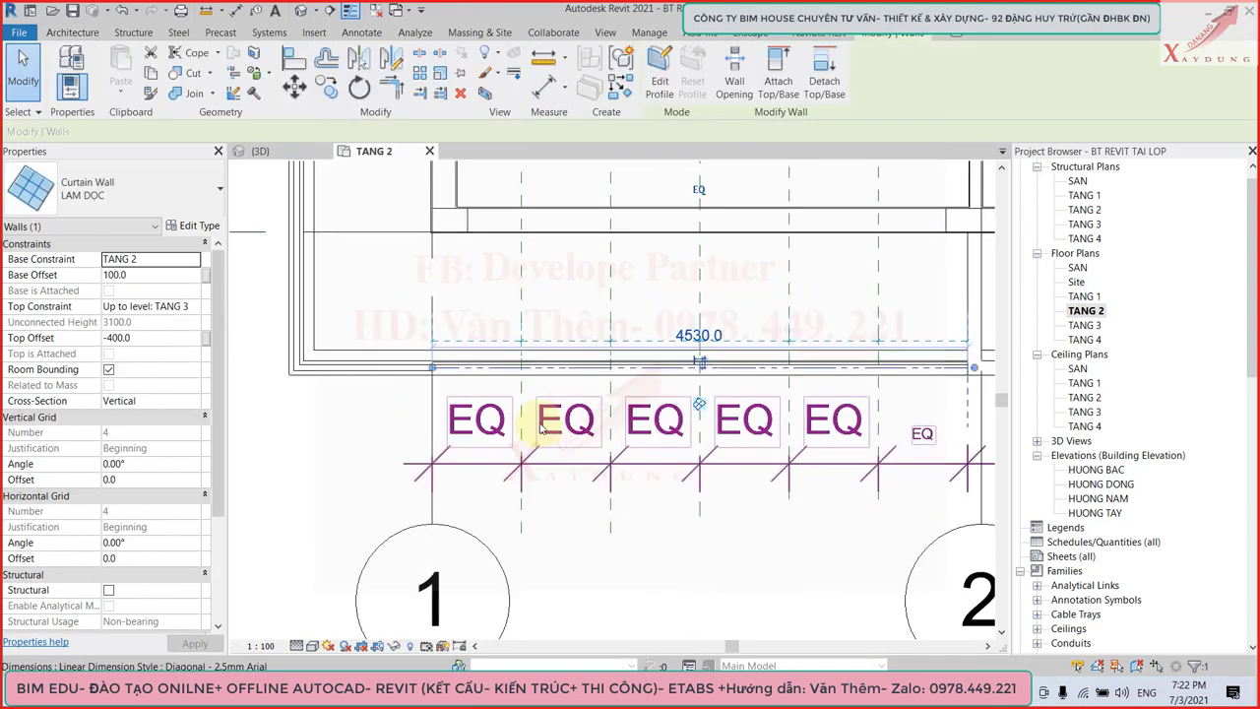
pyautogui.click(420, 56)
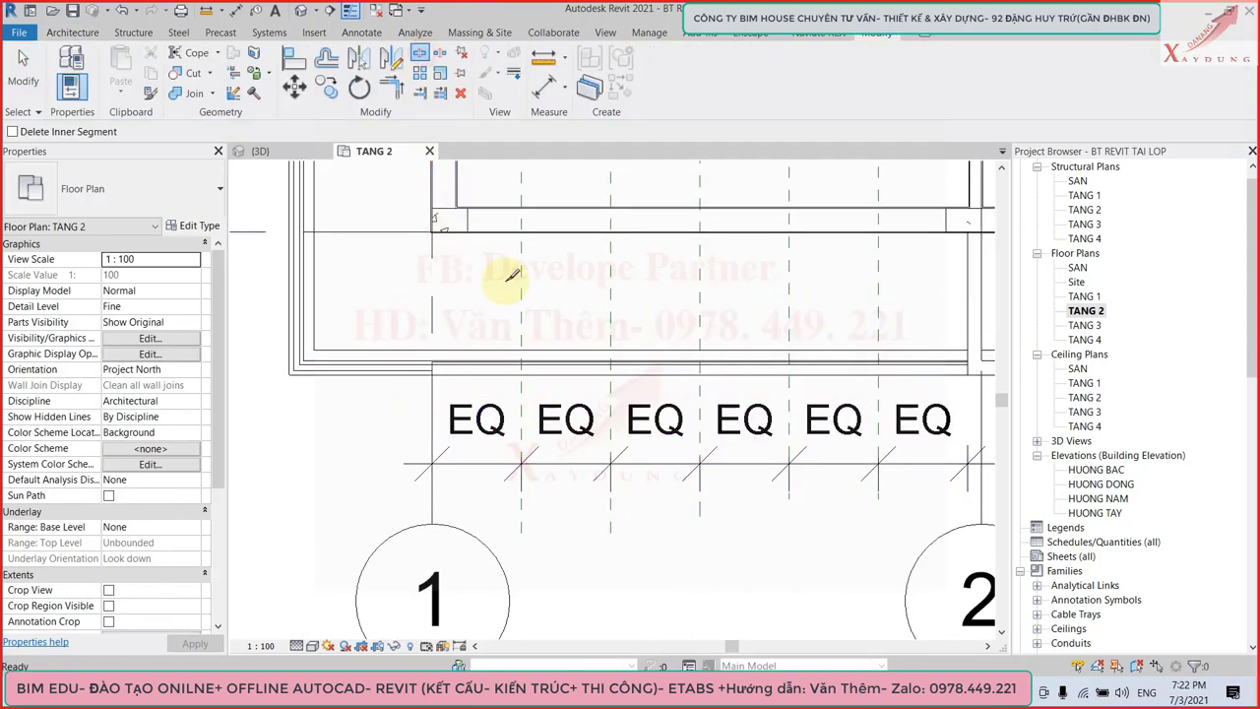
pyautogui.scroll(2, 517, 325)
pyautogui.scroll(2, 514, 338)
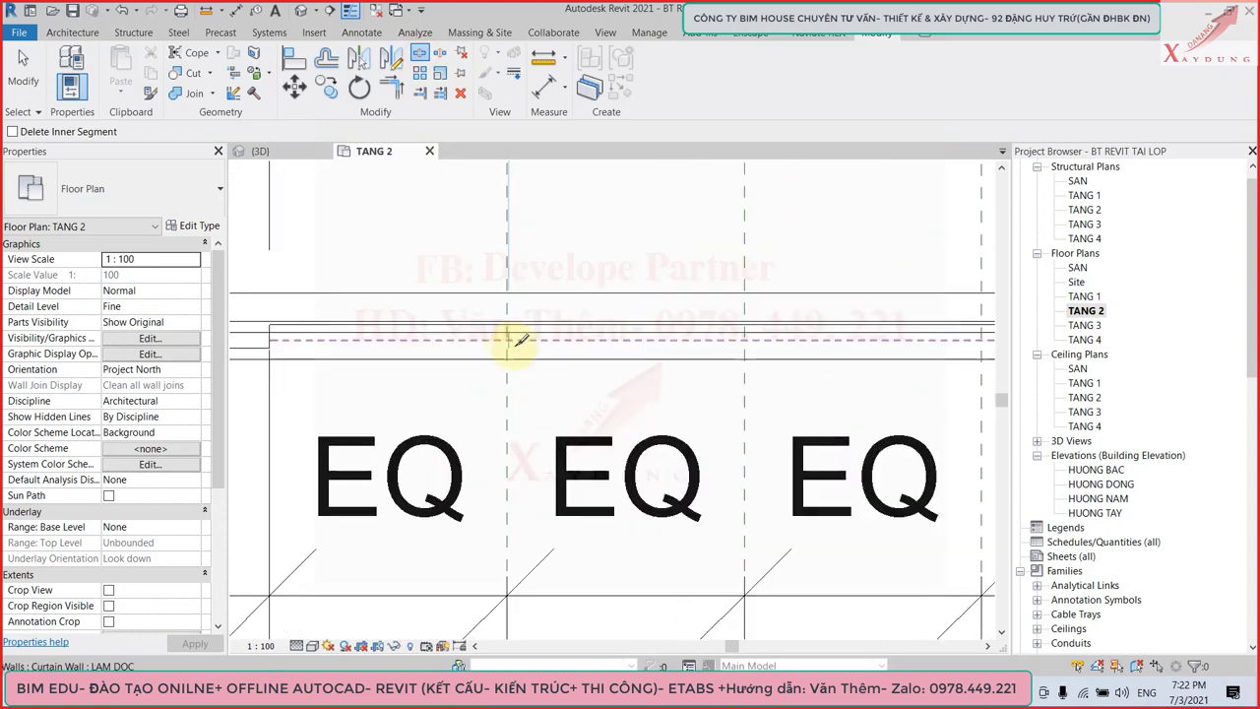
pyautogui.scroll(1, 510, 336)
pyautogui.scroll(1, 510, 336)
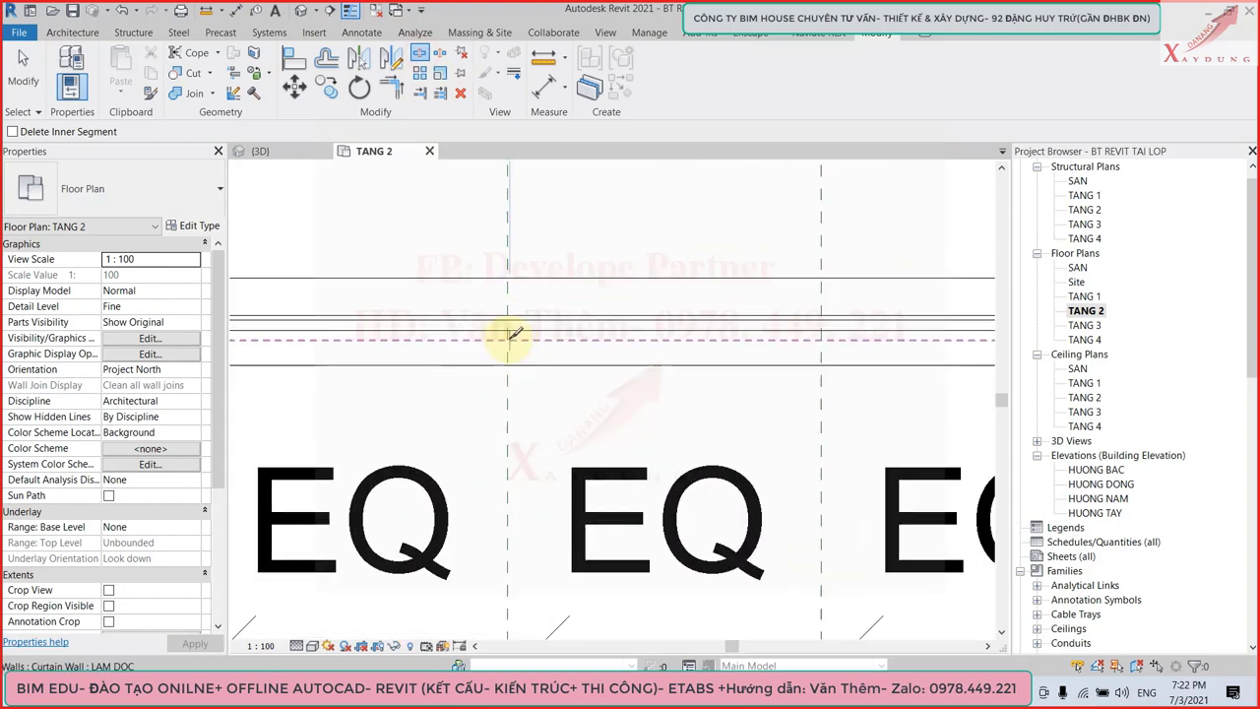
pyautogui.scroll(1, 512, 334)
pyautogui.scroll(1, 513, 320)
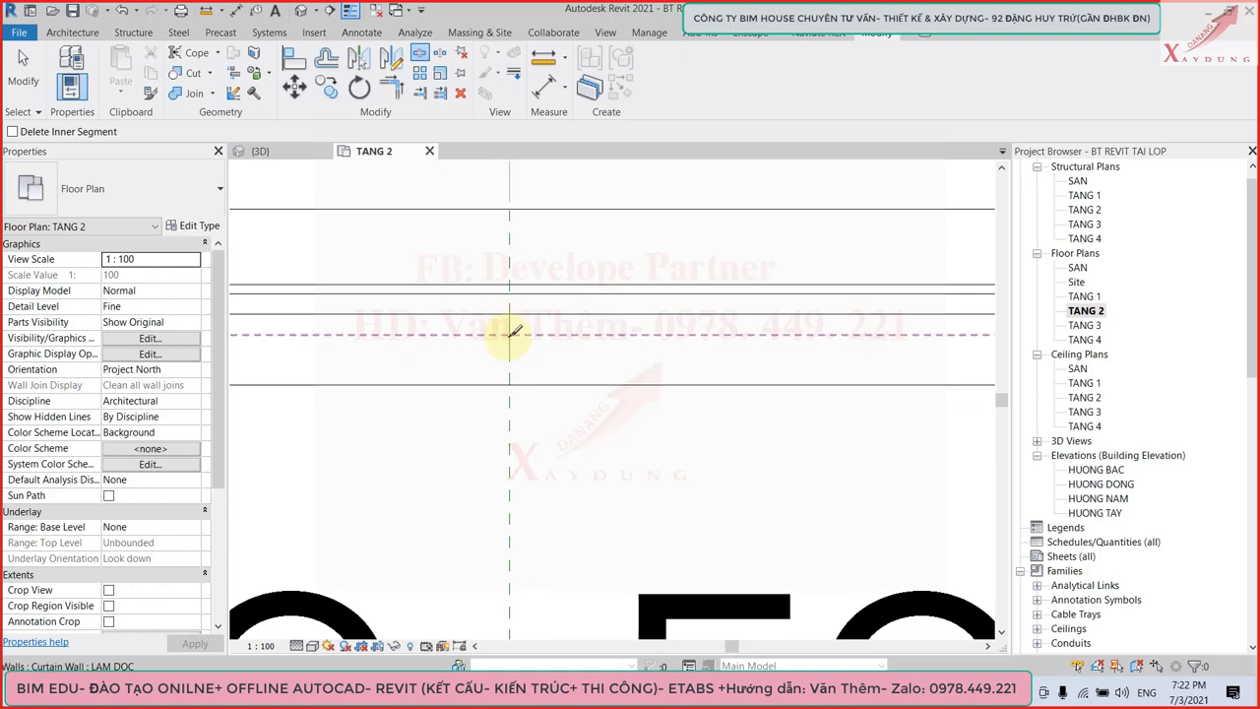
pyautogui.scroll(-2, 499, 337)
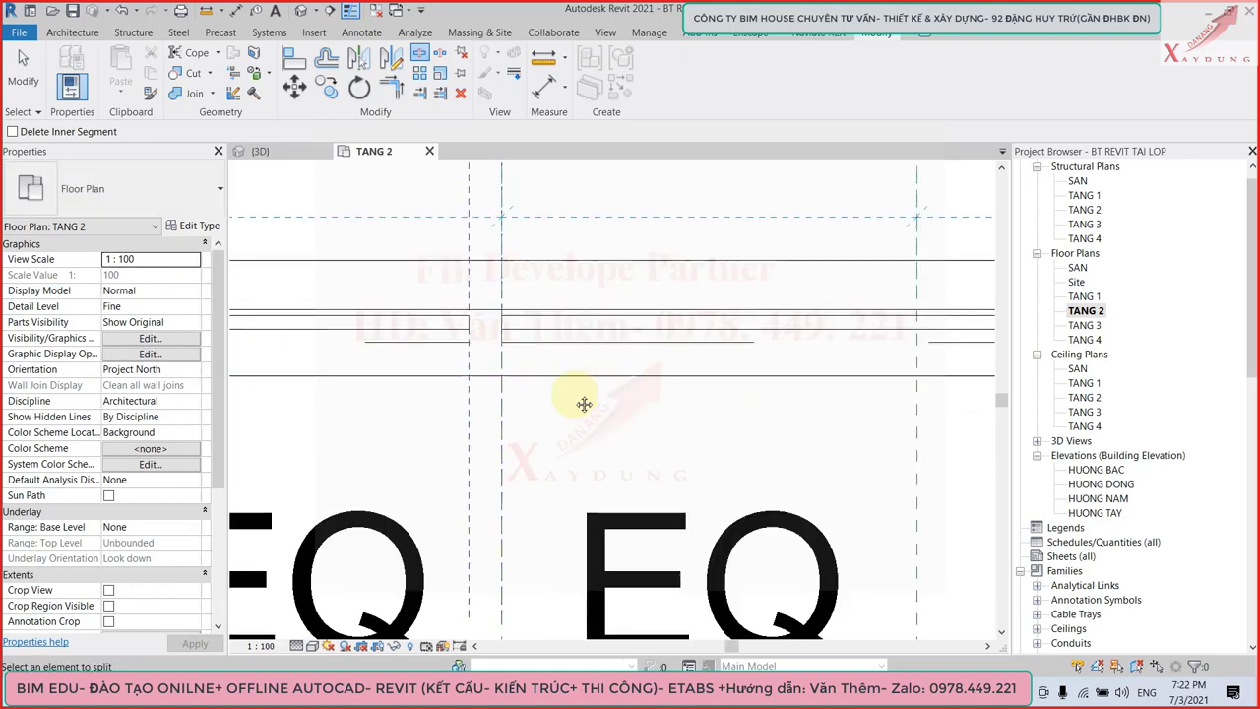
# Pan and zoom along the wall to the next gridline, then end splitting
pyautogui.moveTo(506, 399); pyautogui.dragTo(720, 362, button='middle')
pyautogui.scroll(2, 721, 362)
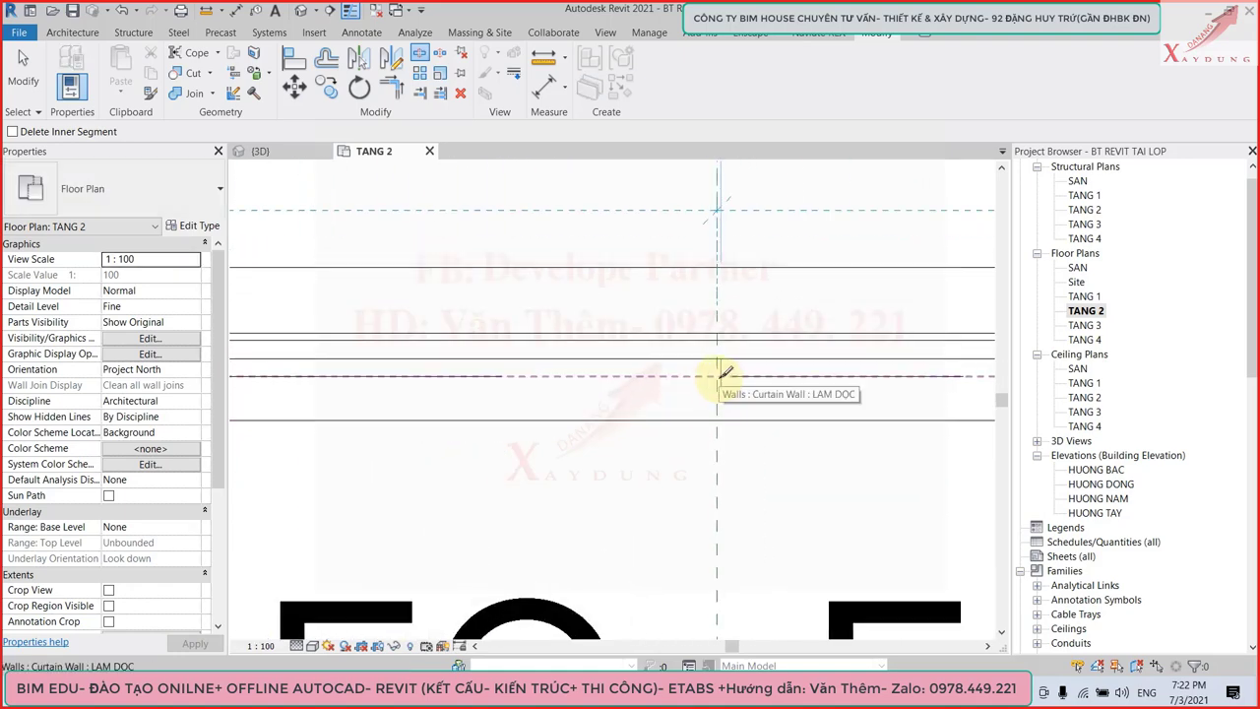
pyautogui.scroll(2, 725, 372)
pyautogui.scroll(-2, 689, 378)
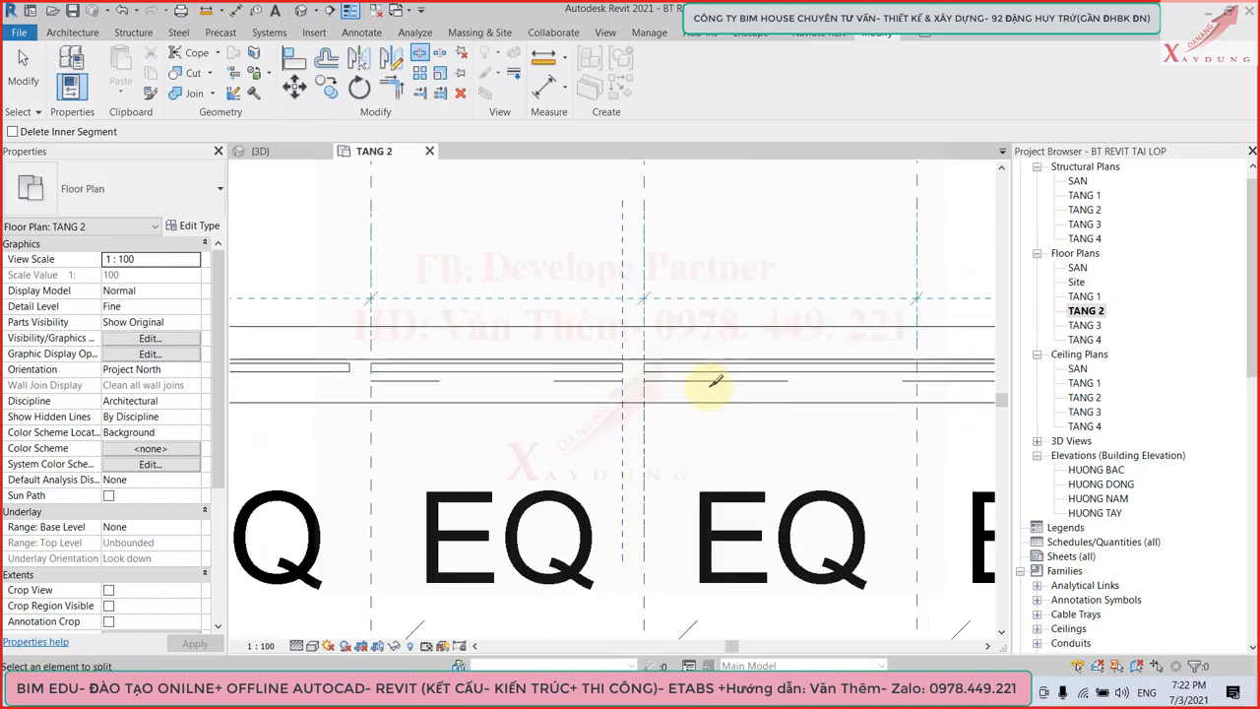
pyautogui.scroll(1, 689, 412)
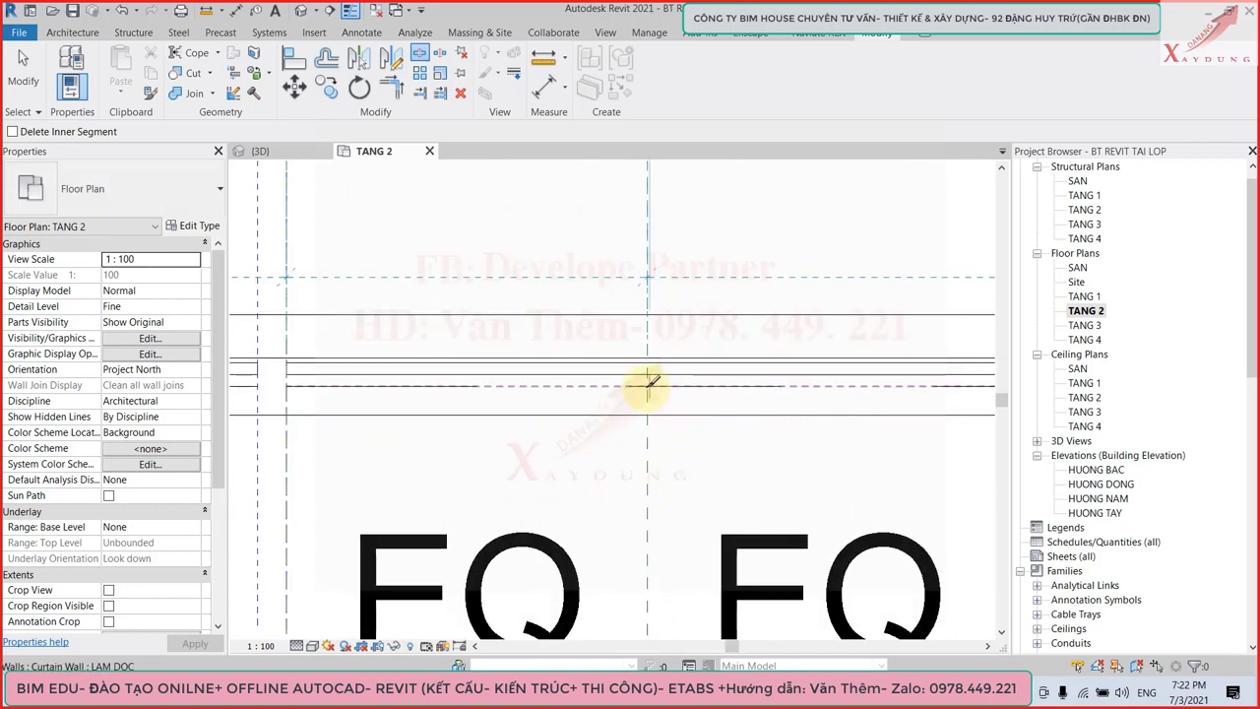
pyautogui.scroll(2, 649, 381)
pyautogui.scroll(1, 655, 380)
pyautogui.scroll(1, 660, 379)
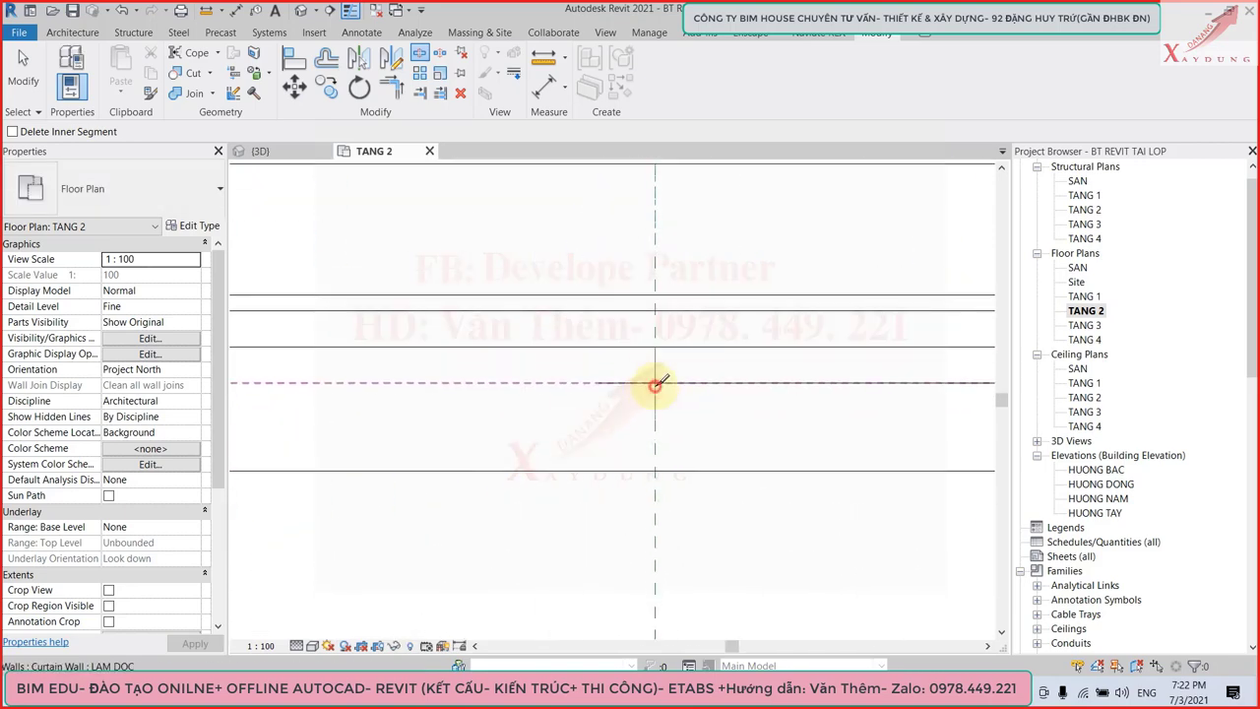
pyautogui.scroll(-2, 657, 382)
pyautogui.scroll(-1, 768, 410)
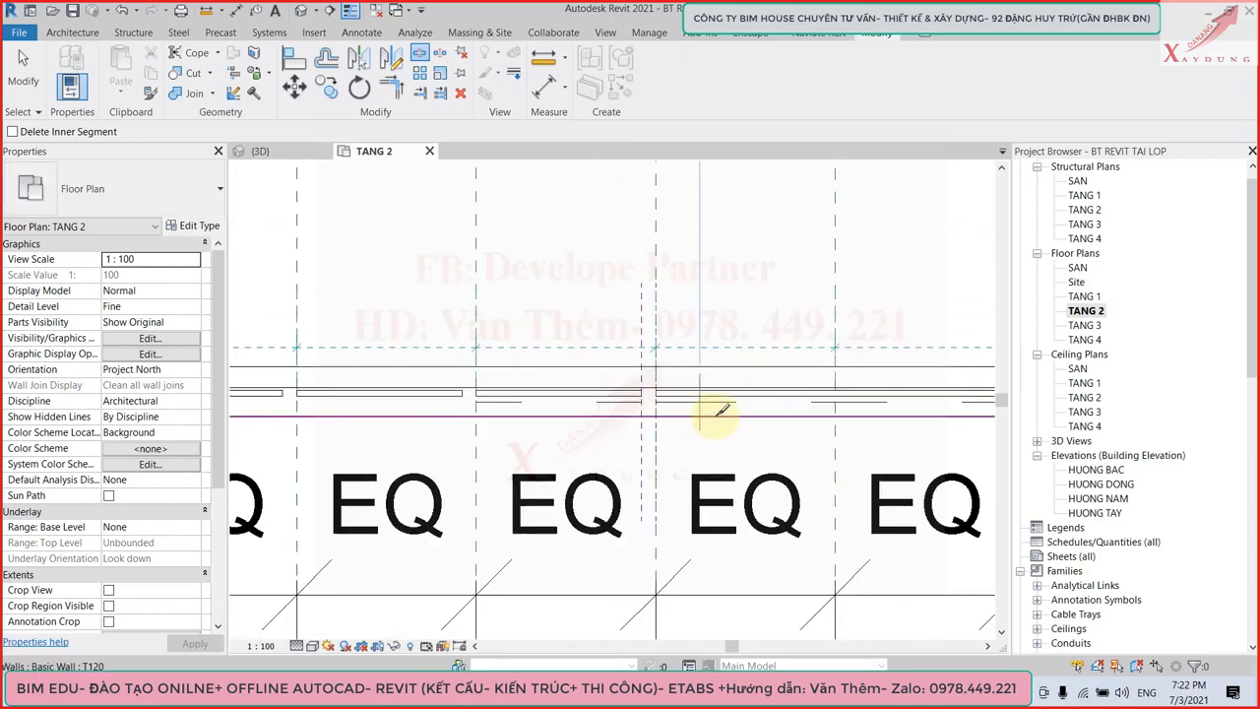
pyautogui.press('Escape')
# Select the split curtain wall segments to check them, then clear the selection
pyautogui.click(564, 404)
pyautogui.scroll(1, 600, 428)
pyautogui.scroll(1, 489, 426)
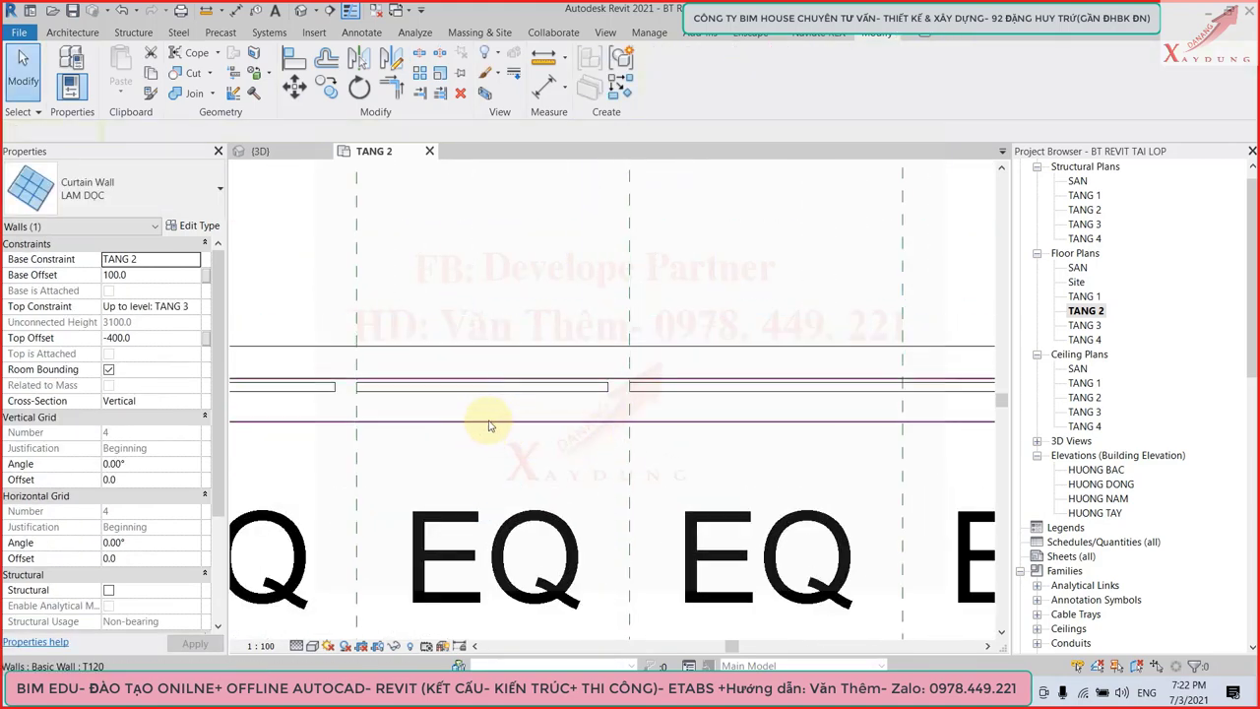
pyautogui.click(512, 417)
pyautogui.click(411, 404)
pyautogui.click(450, 402)
pyautogui.click(475, 402)
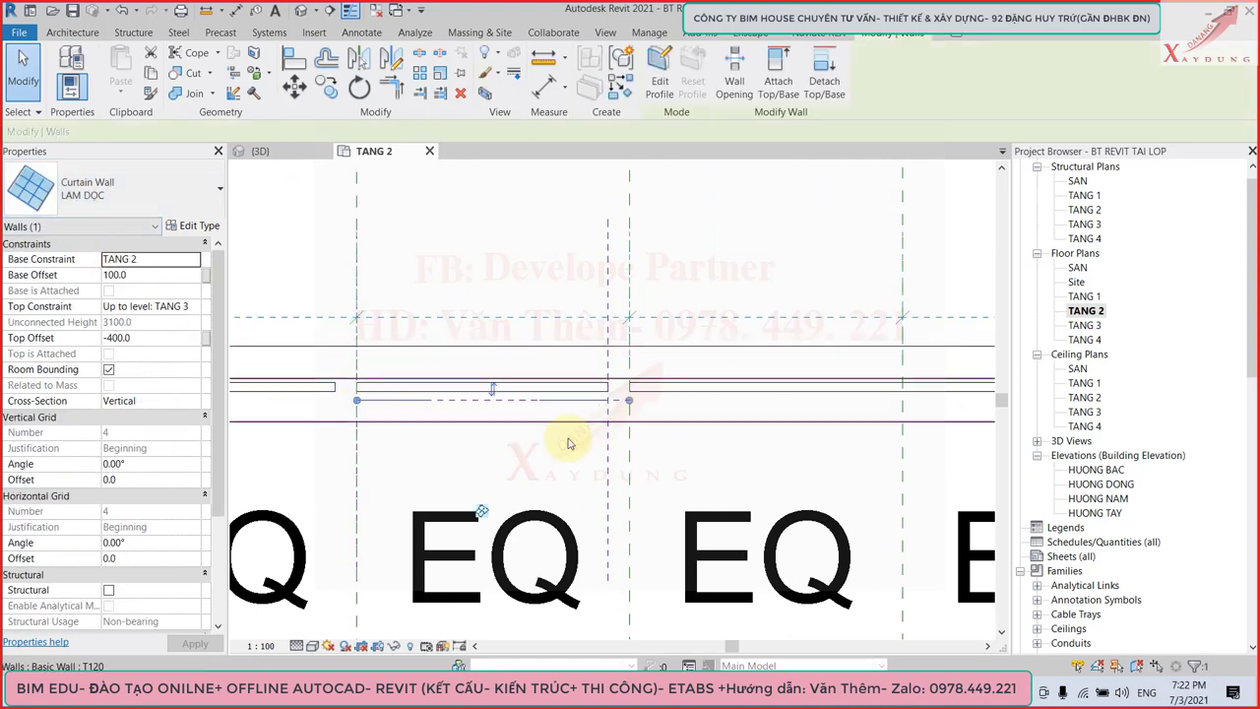
pyautogui.scroll(-2, 630, 403)
pyautogui.click(698, 459)
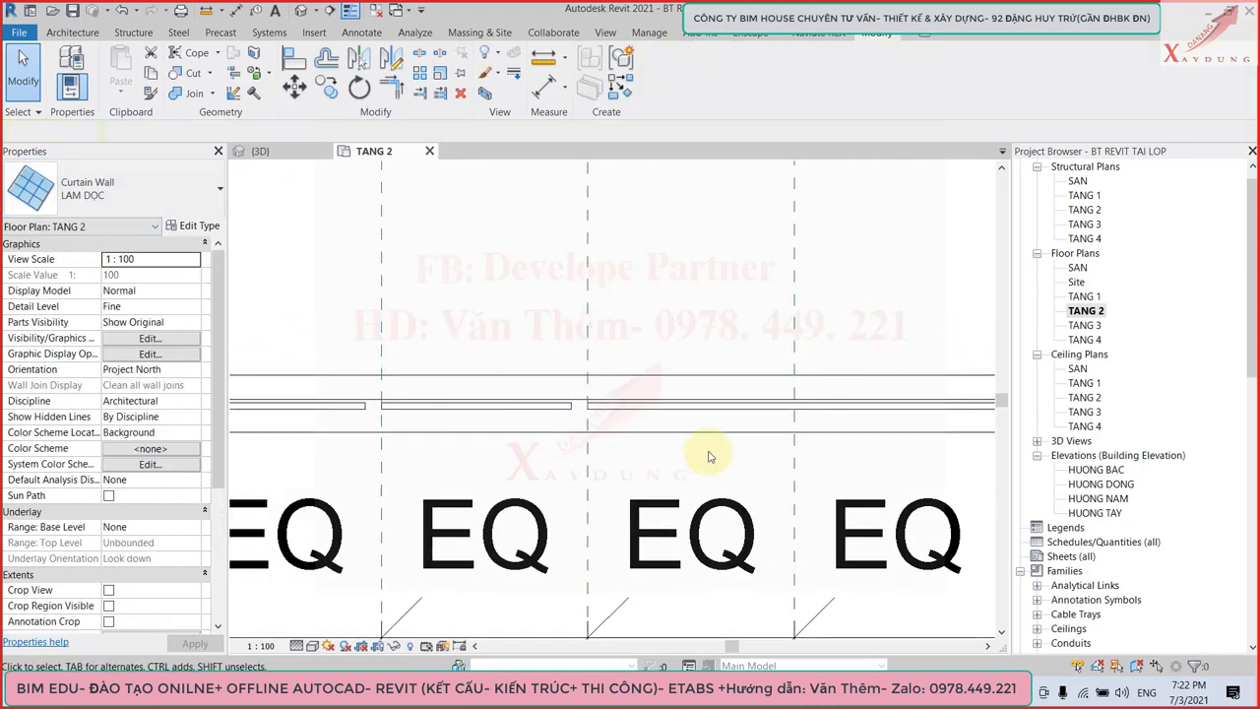
# Reselect the LAM DOC curtain wall, split it again, then cancel splitting
pyautogui.click(580, 419)
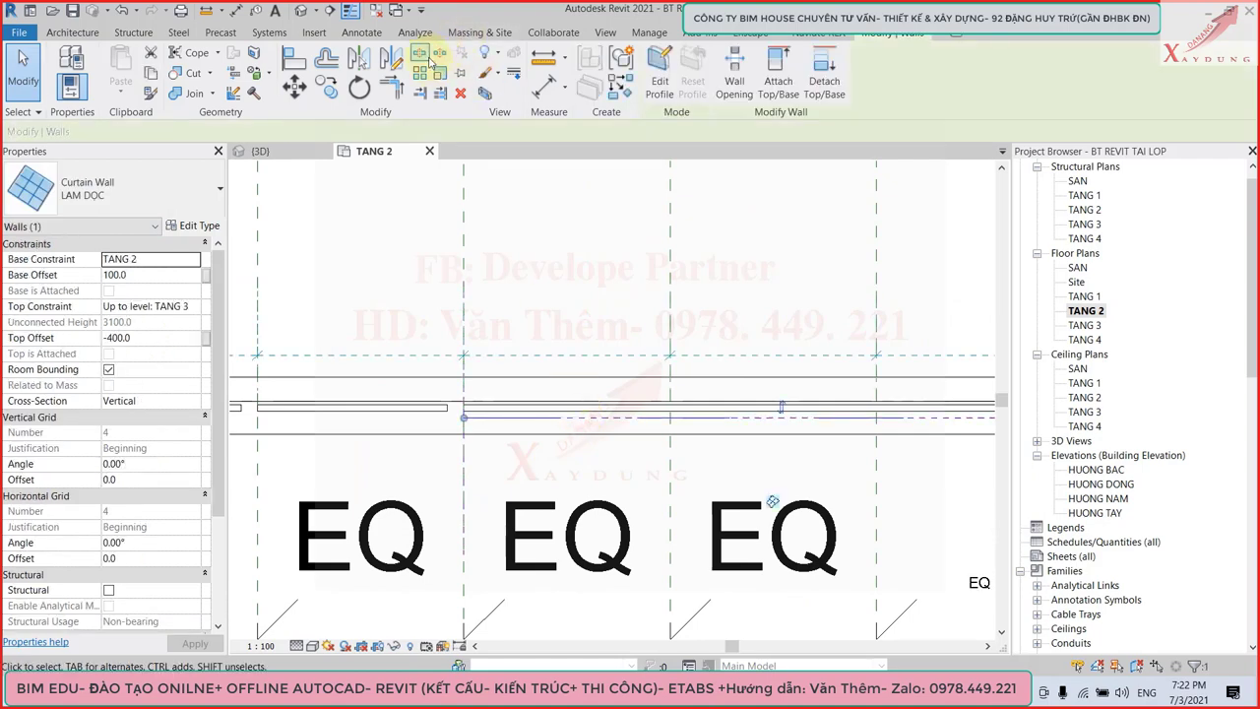
pyautogui.click(429, 60)
pyautogui.scroll(2, 666, 450)
pyautogui.scroll(2, 642, 389)
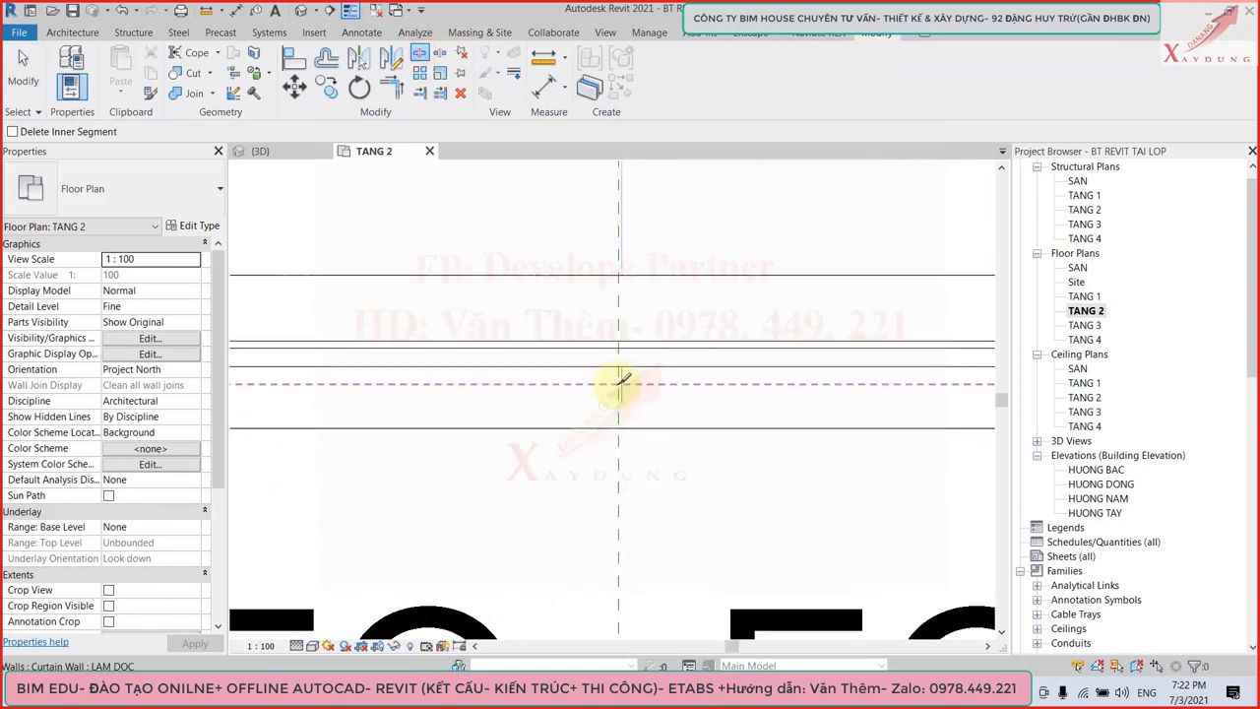
pyautogui.scroll(1, 623, 378)
pyautogui.scroll(1, 626, 372)
pyautogui.scroll(-2, 608, 374)
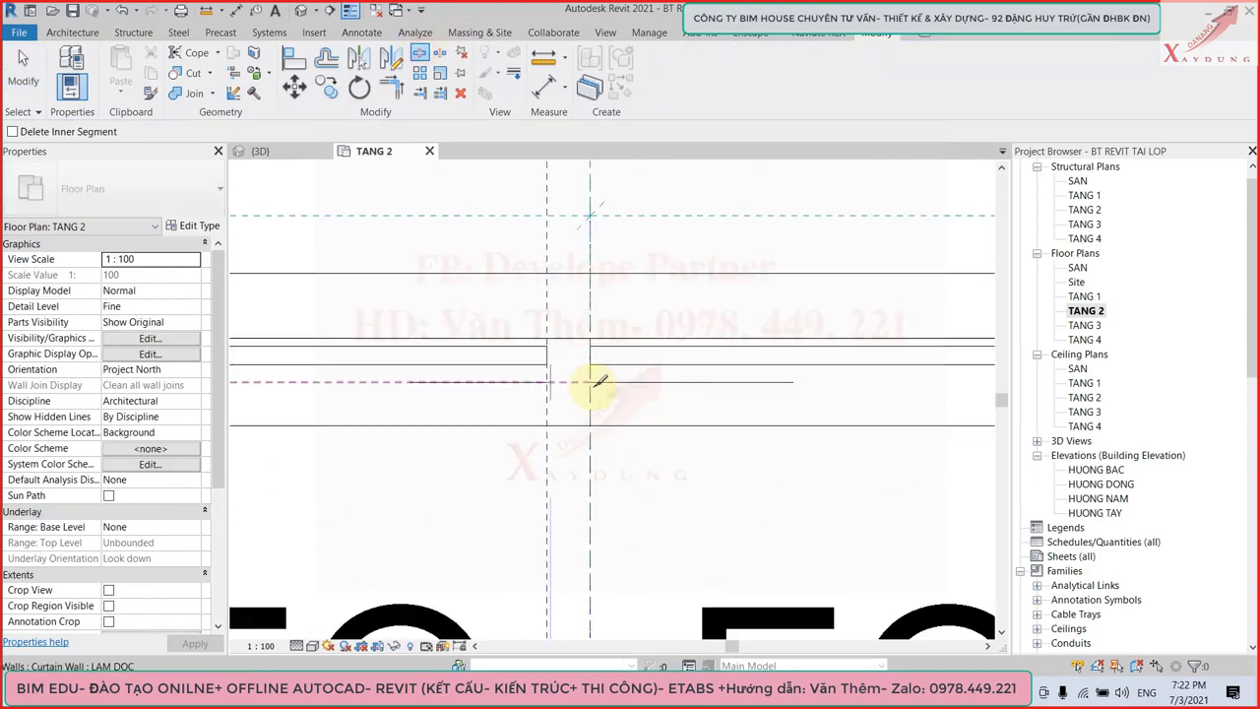
pyautogui.scroll(2, 486, 421)
pyautogui.scroll(-2, 689, 417)
pyautogui.scroll(2, 611, 420)
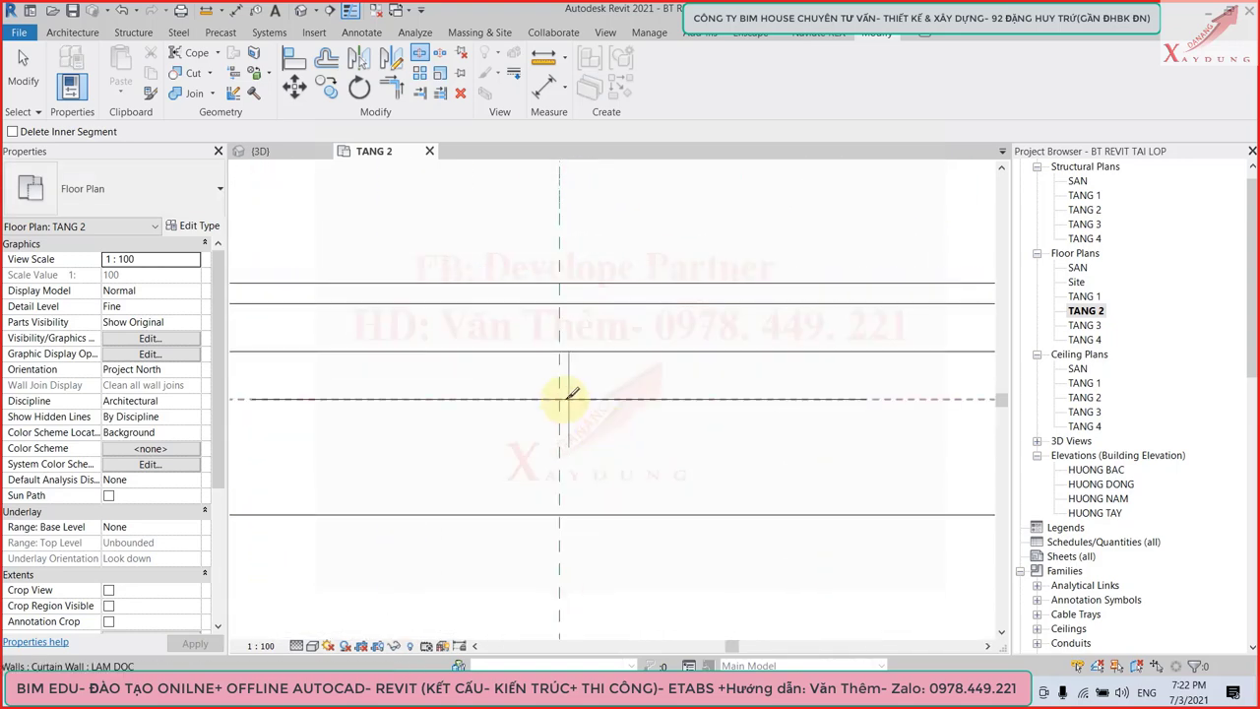
pyautogui.scroll(-1, 556, 399)
pyautogui.scroll(-2, 591, 402)
pyautogui.scroll(-2, 689, 443)
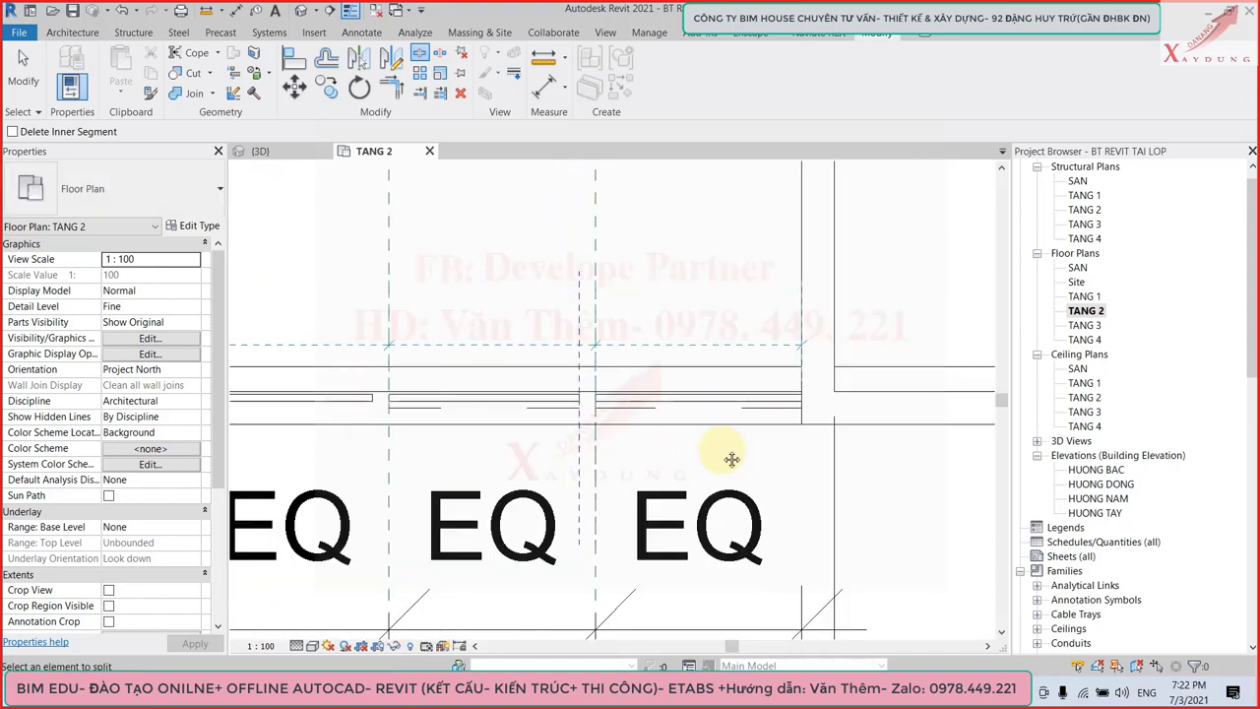
pyautogui.scroll(-1, 886, 394)
pyautogui.scroll(-3, 945, 377)
pyautogui.press('Escape')
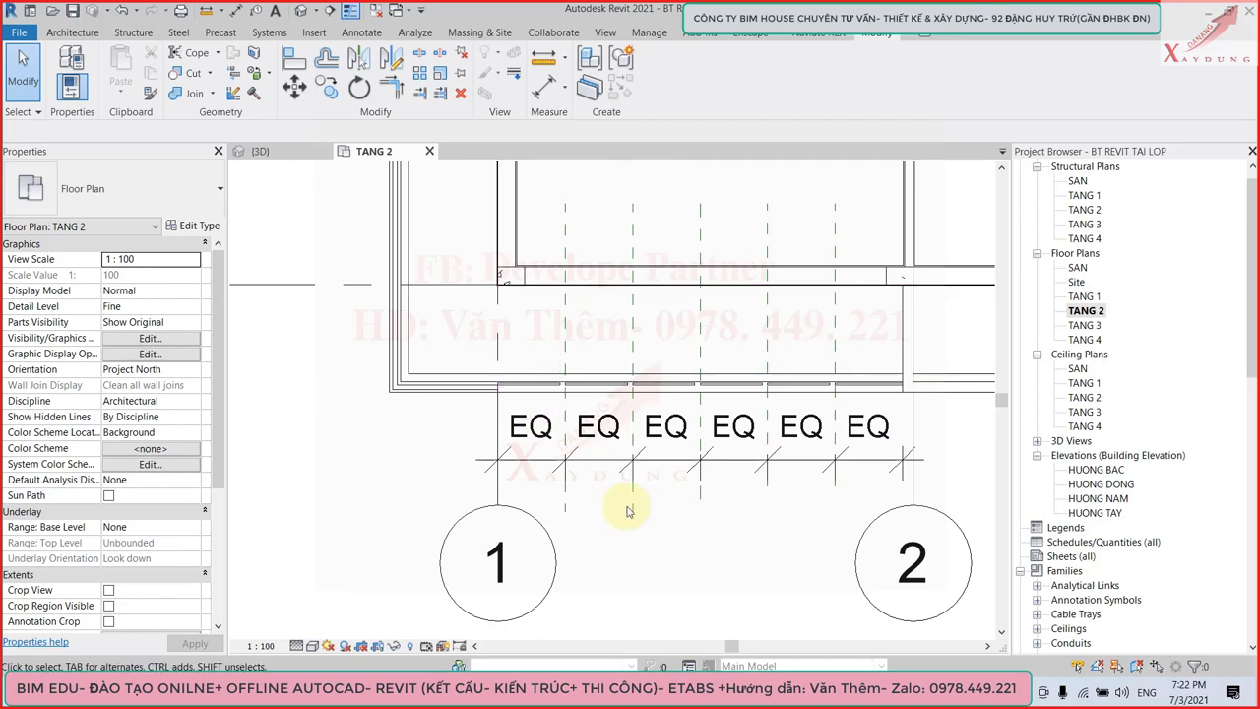
# Delete the EQ dimension and accept the constraint warning
pyautogui.click(677, 474)
pyautogui.press('Delete')
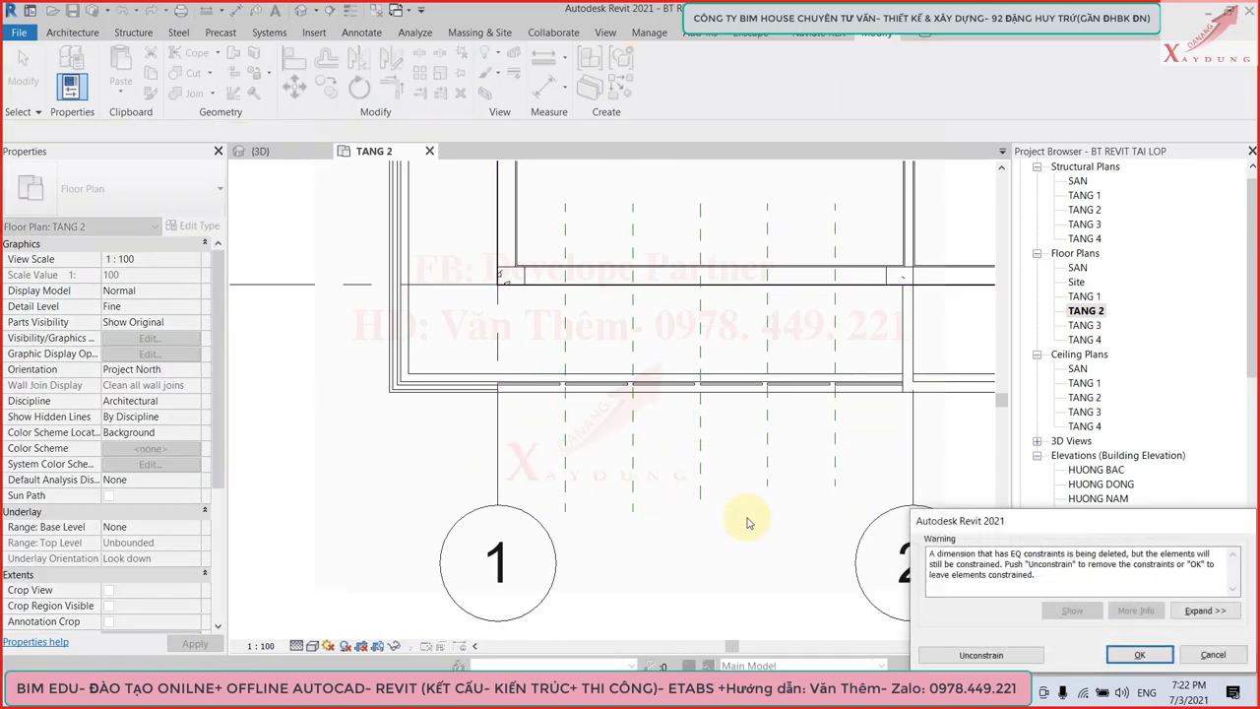
pyautogui.click(1139, 654)
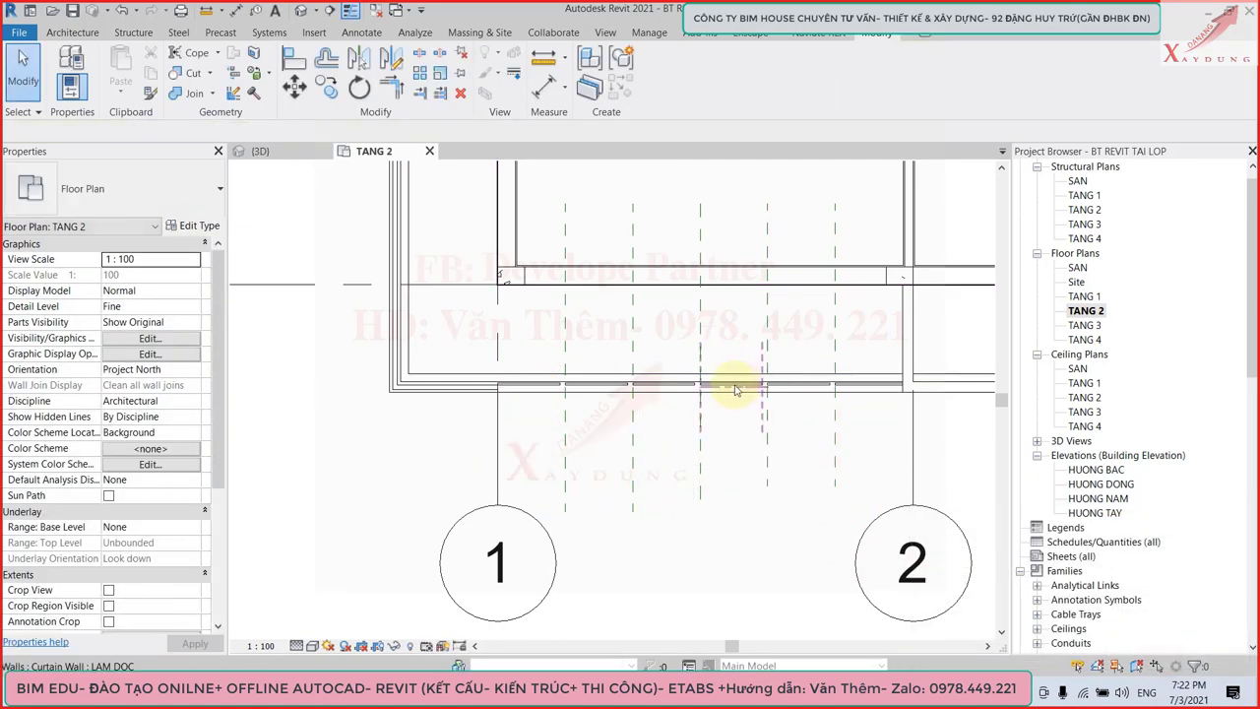
pyautogui.scroll(2, 747, 364)
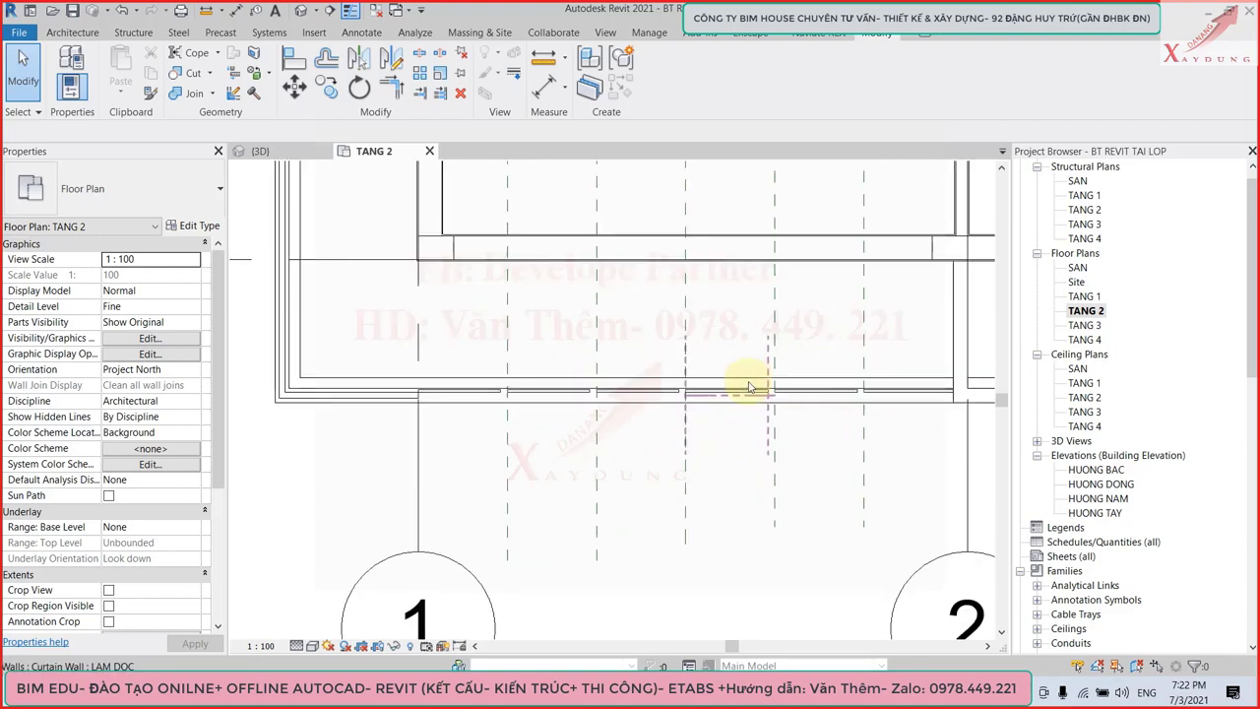
# Switch to the 3D view, orbit to face the LAM DOC curtain wall and select it
pyautogui.click(261, 151)
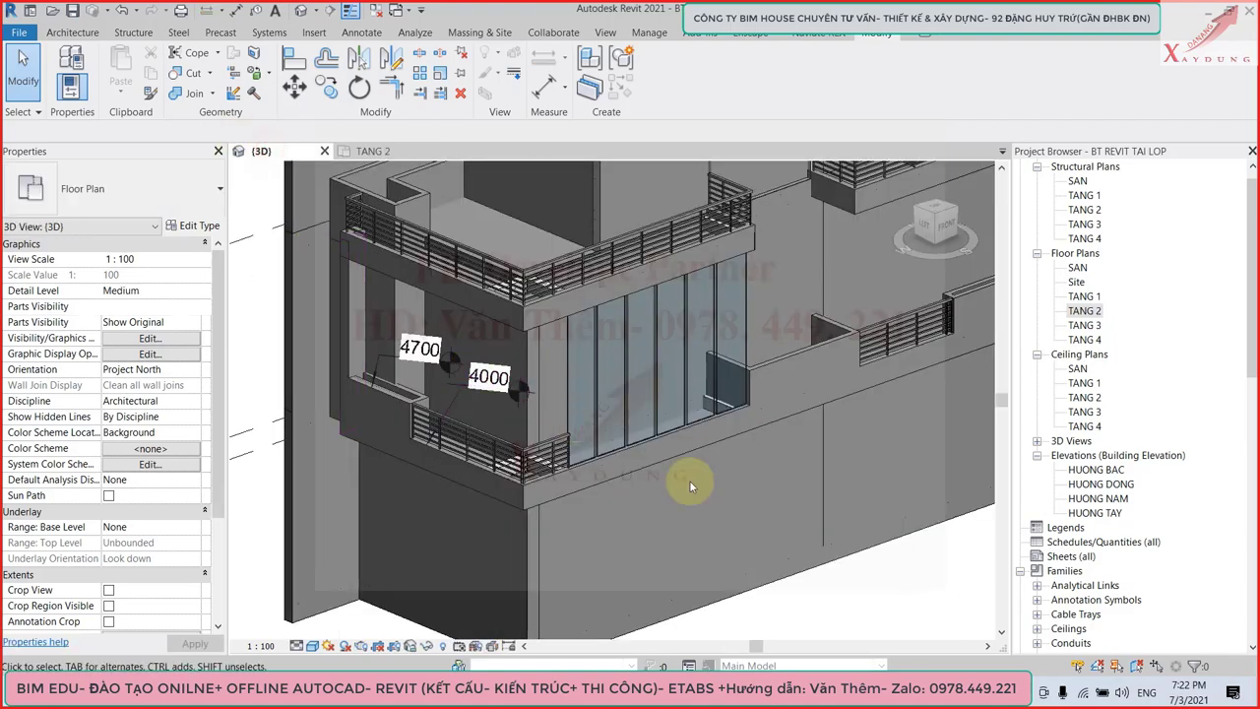
pyautogui.moveTo(591, 433)
pyautogui.keyDown('shift'); pyautogui.mouseDown(button='middle')
pyautogui.moveTo(813, 436)
pyautogui.moveTo(736, 454)
pyautogui.moveTo(680, 281)
pyautogui.moveTo(746, 473)
pyautogui.moveTo(726, 506)
pyautogui.moveTo(780, 528)
pyautogui.moveTo(571, 408)
pyautogui.mouseUp(button='middle'); pyautogui.keyUp('shift')
pyautogui.click(595, 529)
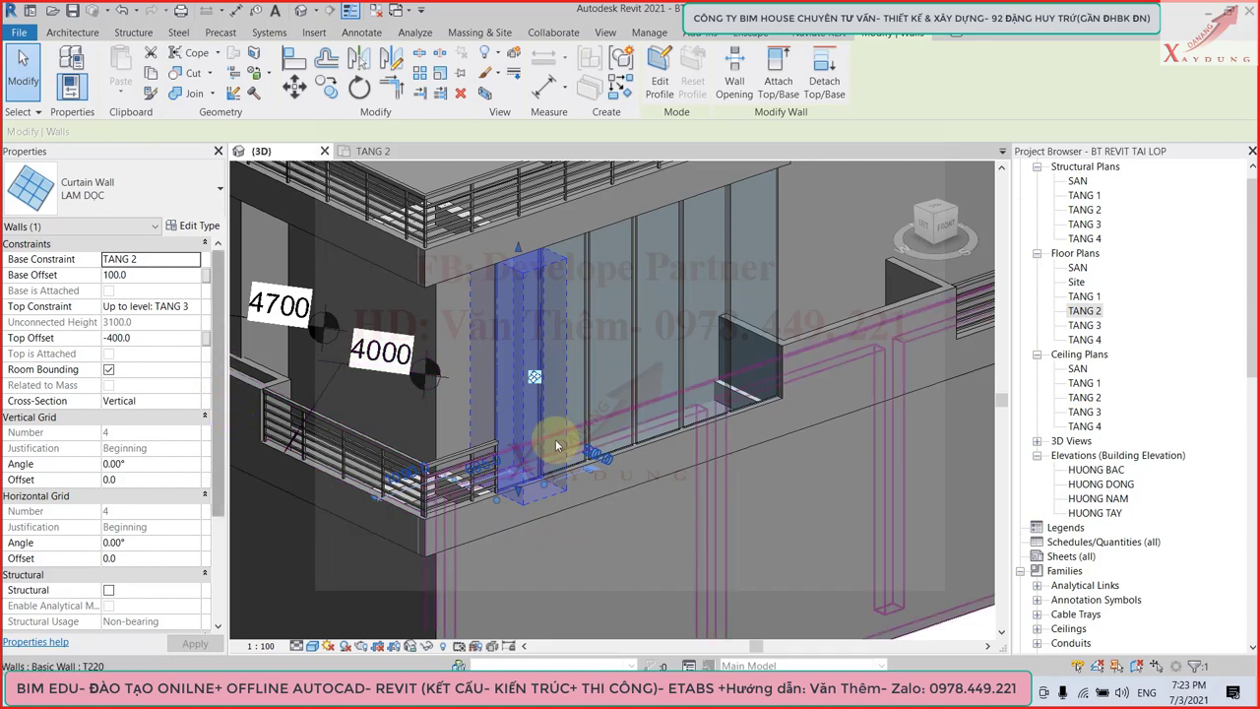
pyautogui.scroll(1, 531, 285)
pyautogui.scroll(1, 537, 251)
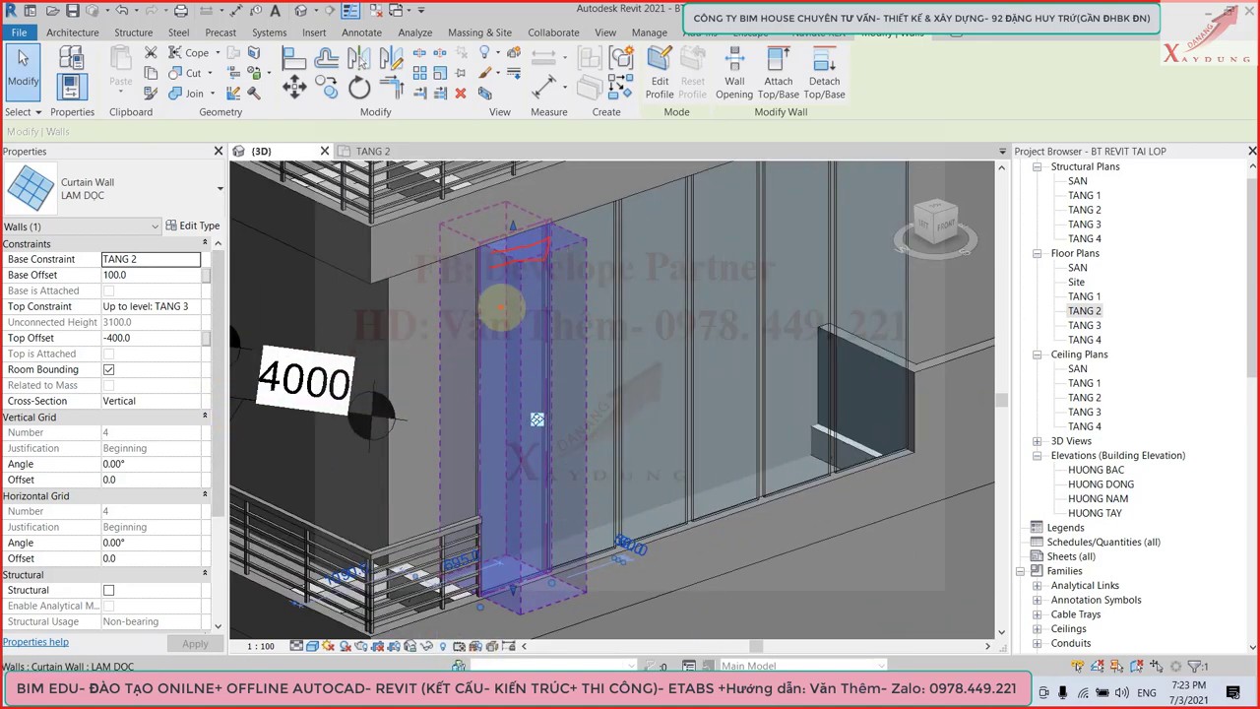
pyautogui.press('Escape')
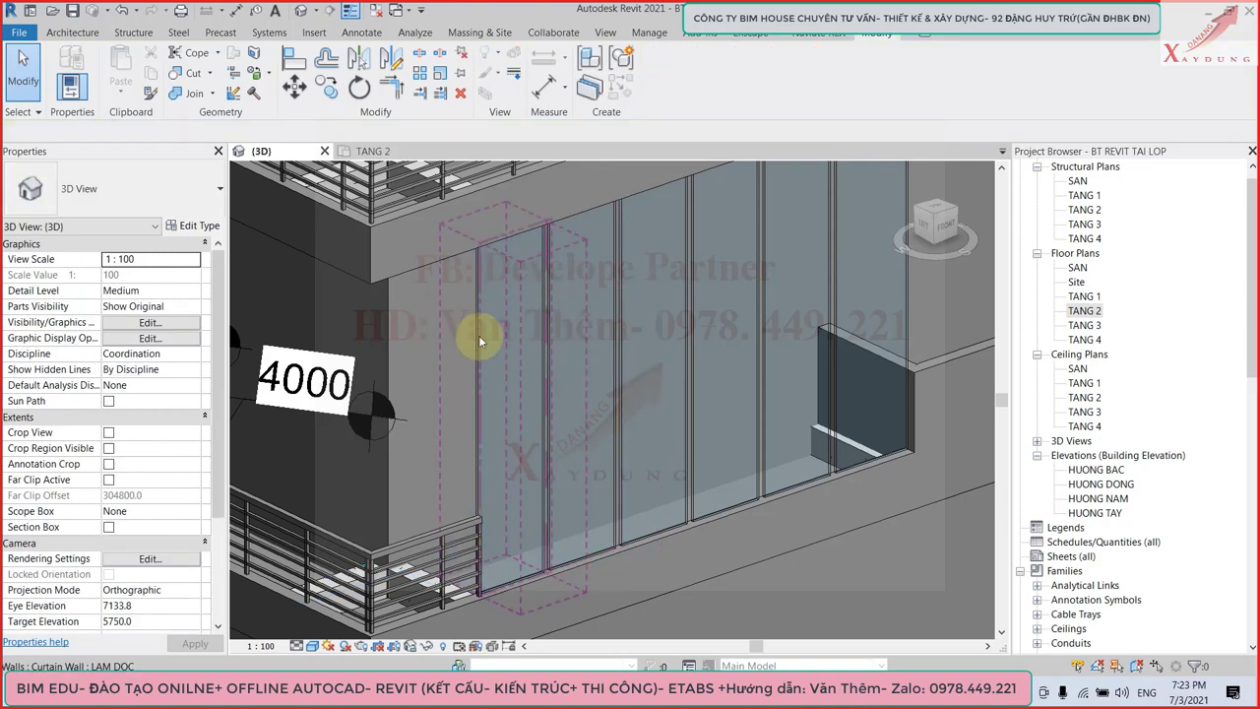
pyautogui.click(480, 342)
# Open the LAM DOC type settings, then view page 22 of the reference PDF in Edge
pyautogui.click(189, 226)
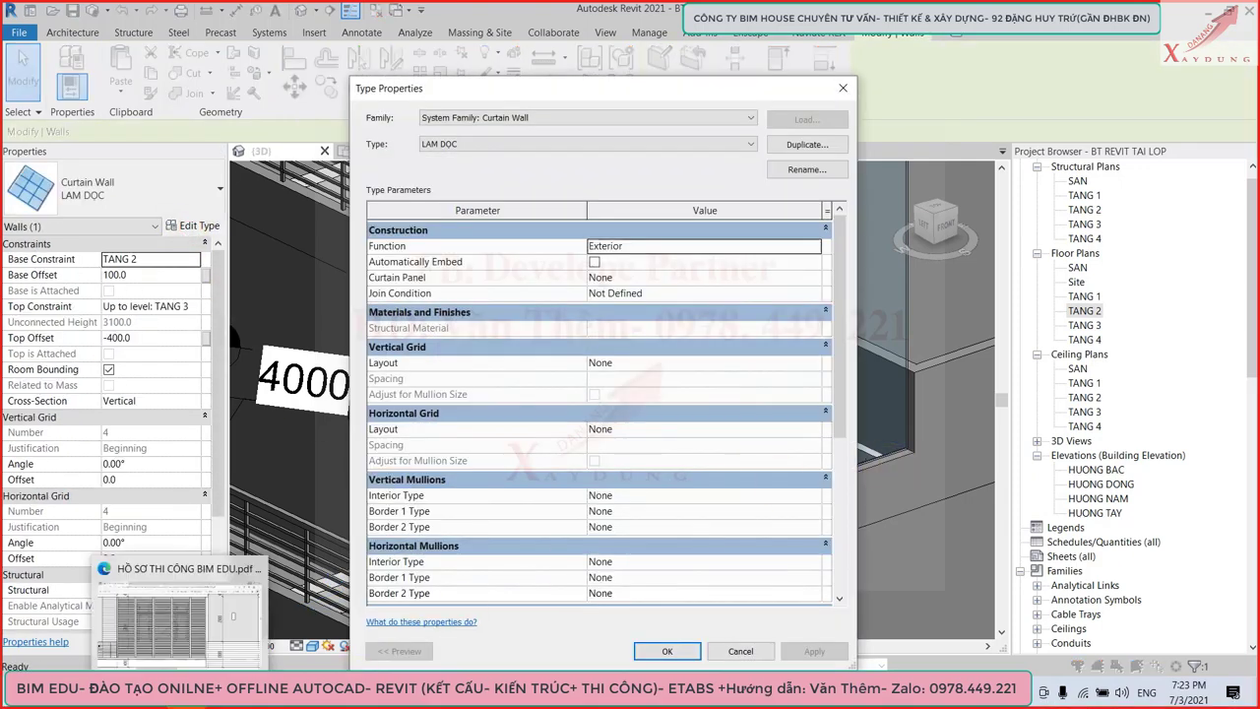
pyautogui.click(168, 633)
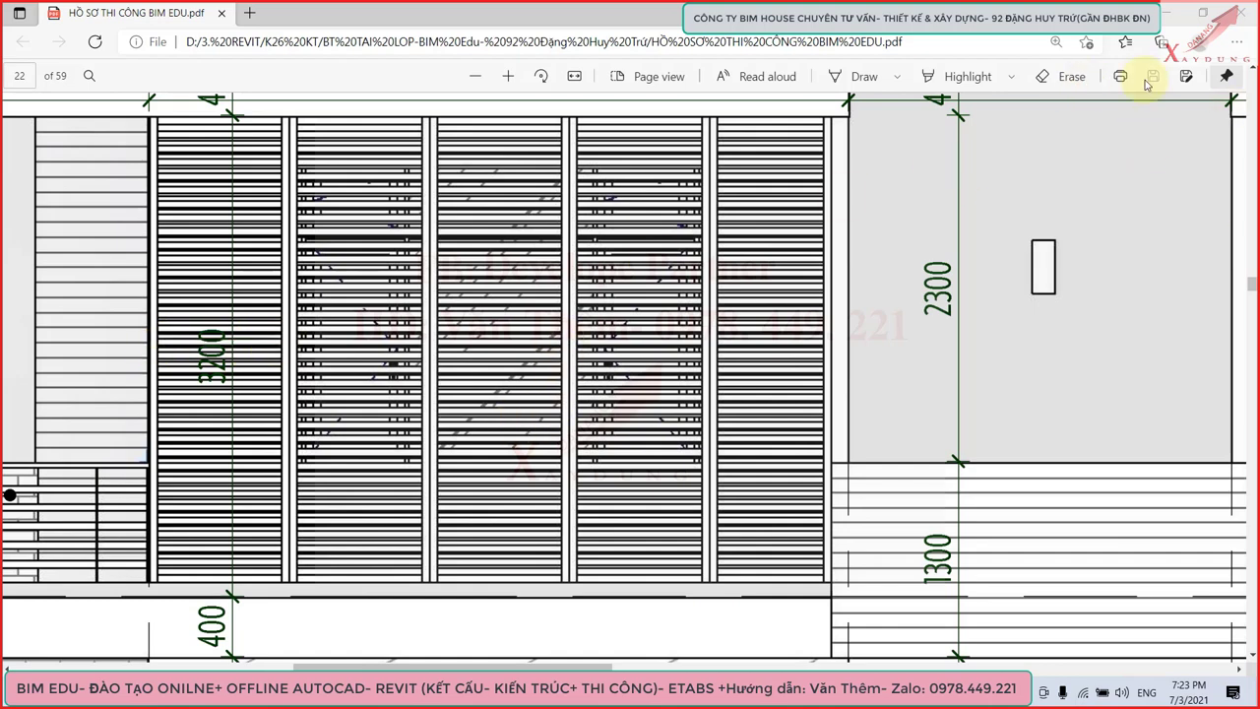
# Return to Revit's Type Properties, move it aside and review the mullion and grid settings
pyautogui.hotkey('alt', 'Tab')
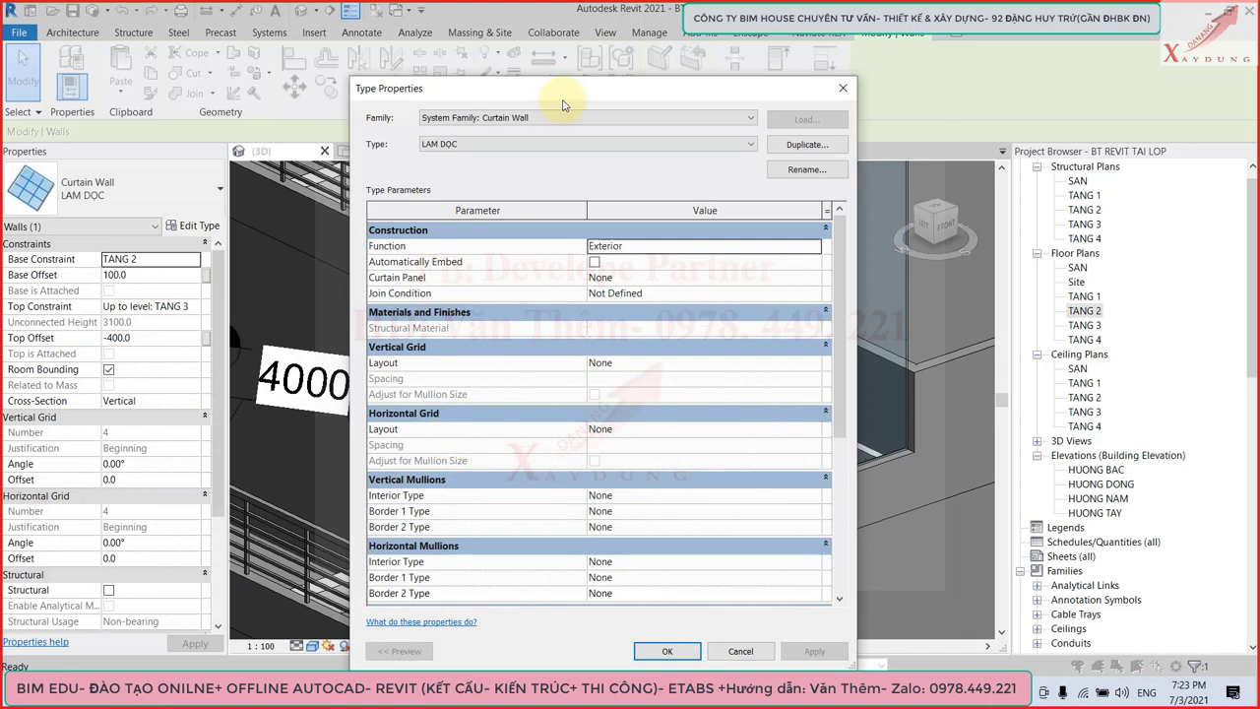
pyautogui.moveTo(534, 92); pyautogui.dragTo(833, 37)
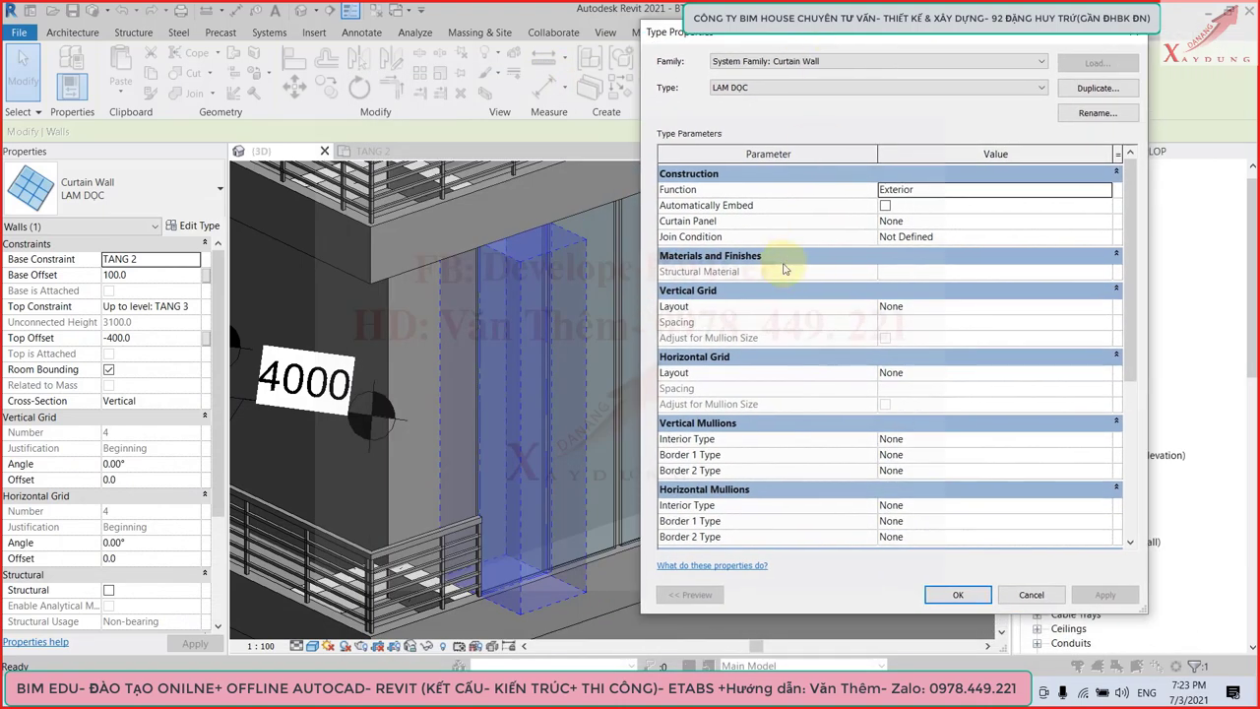
pyautogui.scroll(-2, 787, 286)
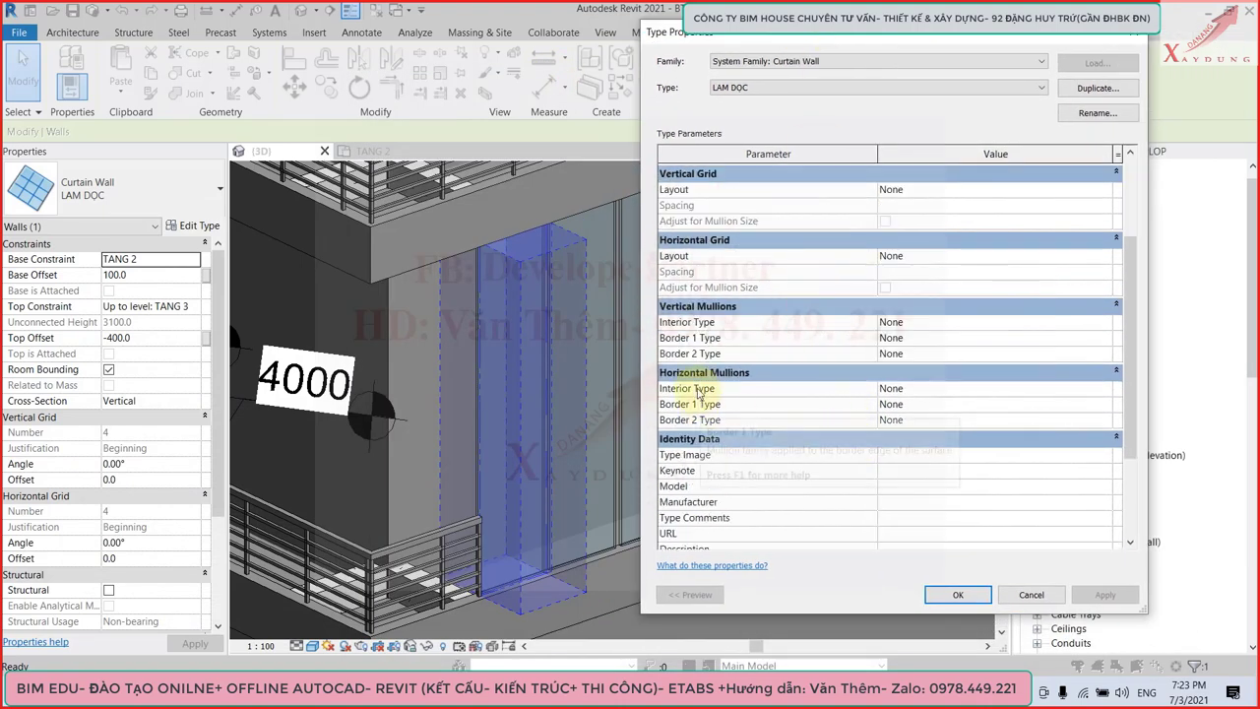
pyautogui.scroll(1, 787, 347)
pyautogui.scroll(-1, 786, 357)
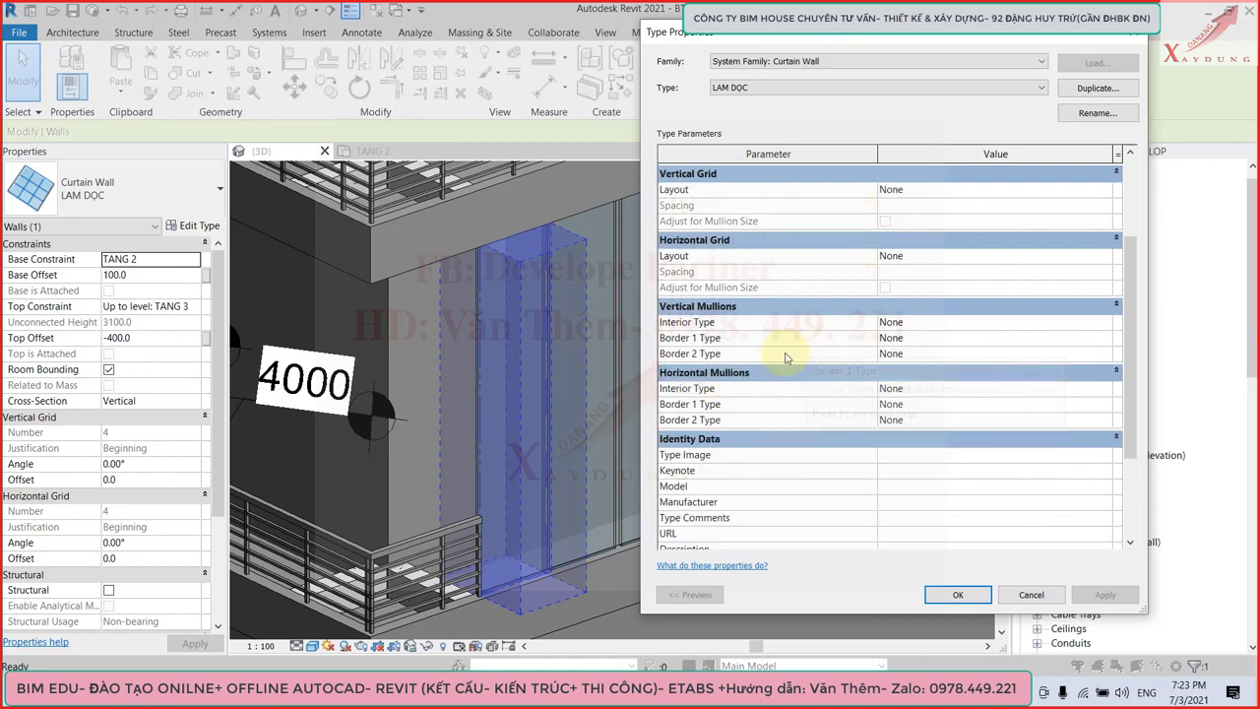
pyautogui.click(916, 323)
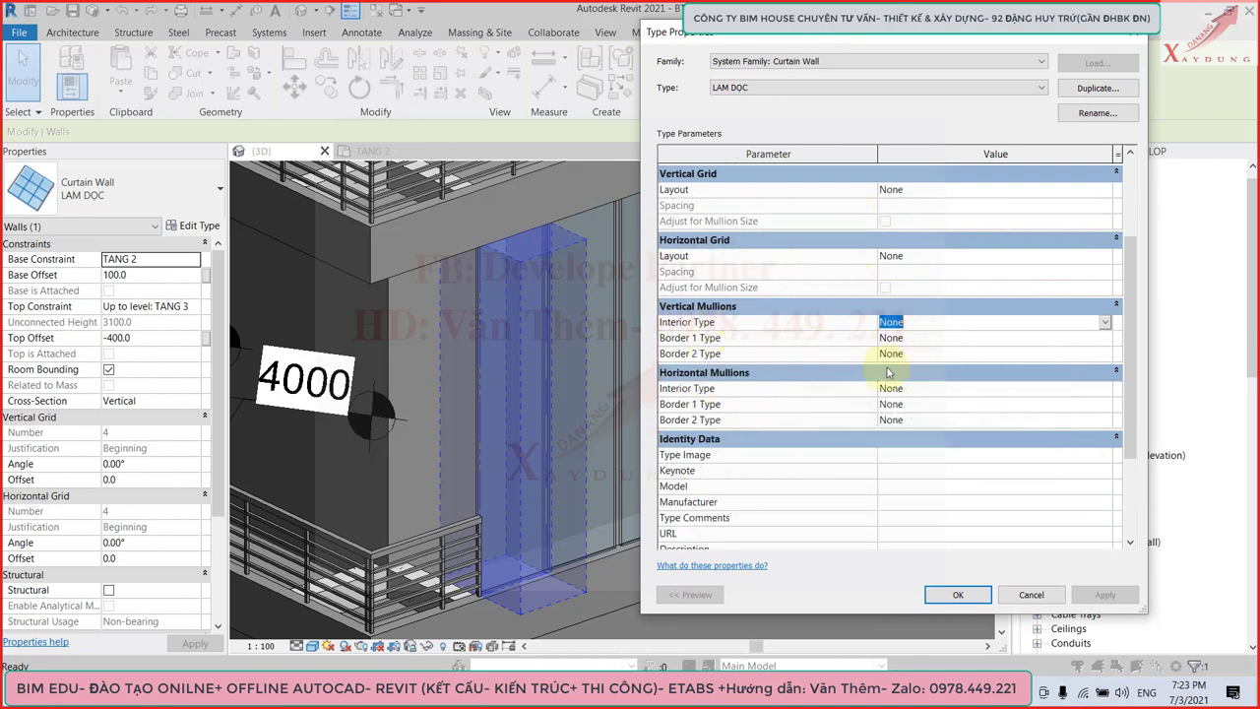
pyautogui.scroll(1, 883, 335)
pyautogui.click(906, 286)
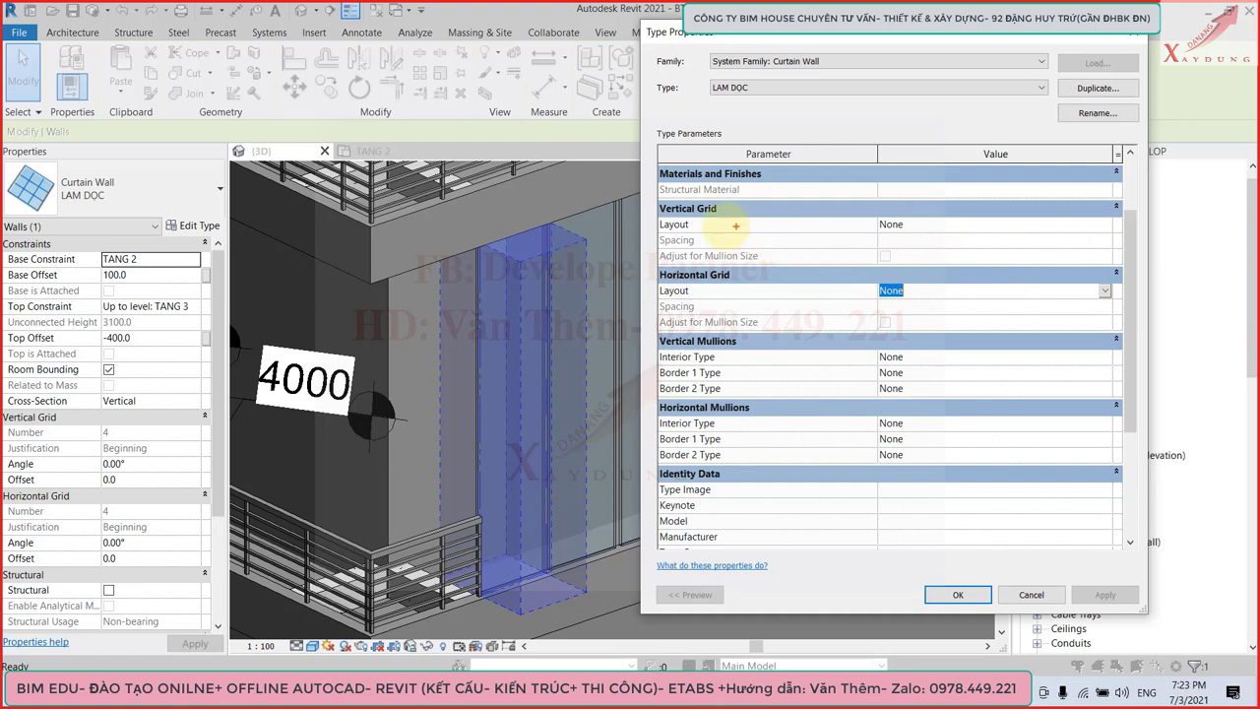
pyautogui.moveTo(729, 267); pyautogui.dragTo(733, 279)
pyautogui.moveTo(740, 193); pyautogui.dragTo(717, 209)
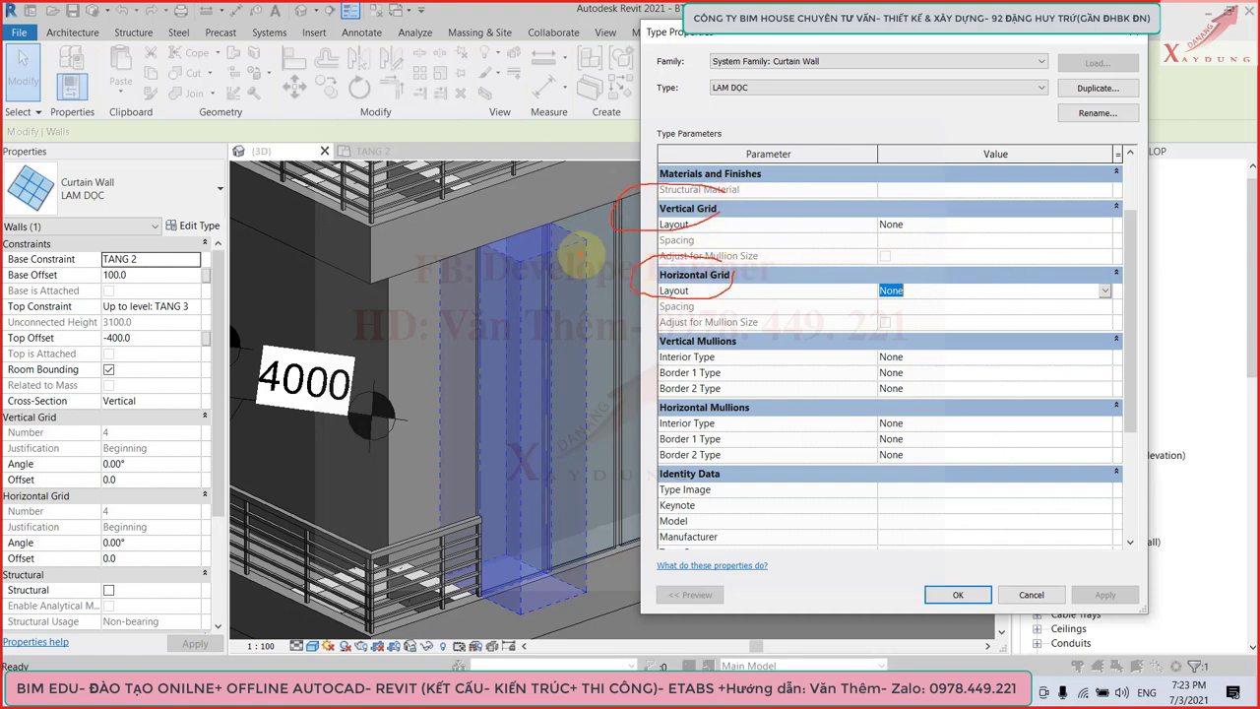
# Set the Vertical Grid layout to Maximum Spacing with 150 spacing
pyautogui.click(921, 225)
pyautogui.click(1105, 225)
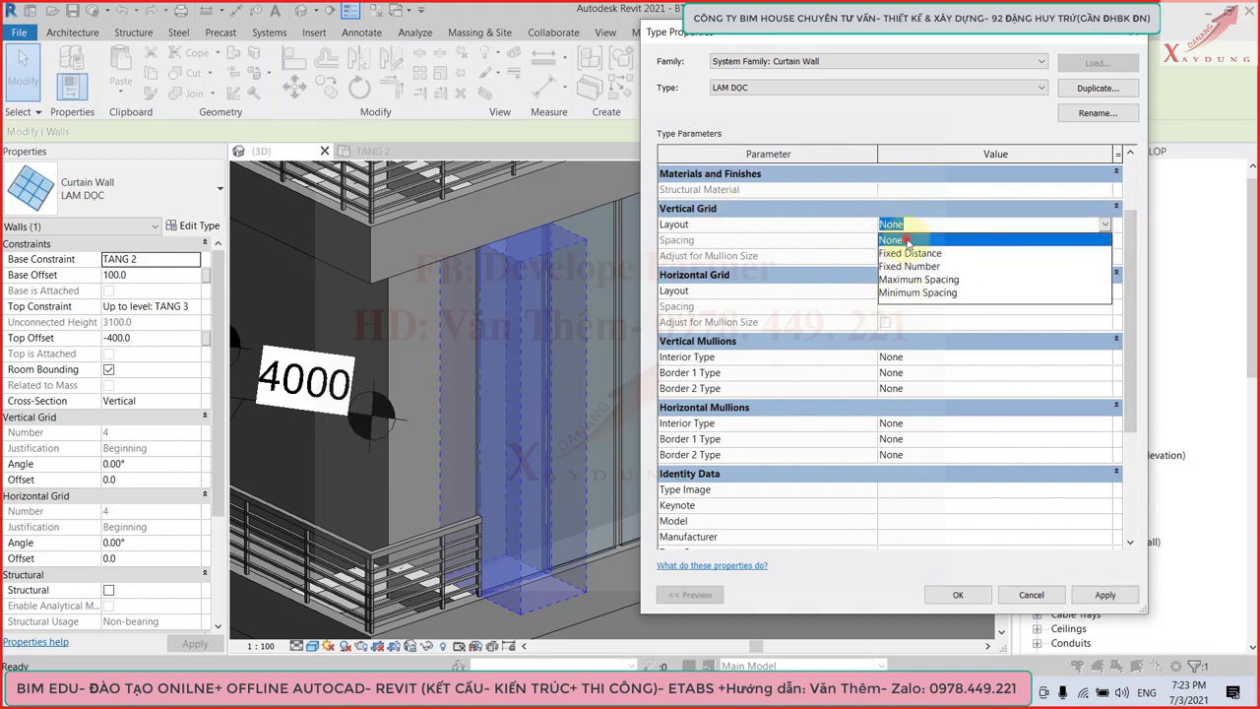
pyautogui.click(908, 241)
pyautogui.click(1106, 227)
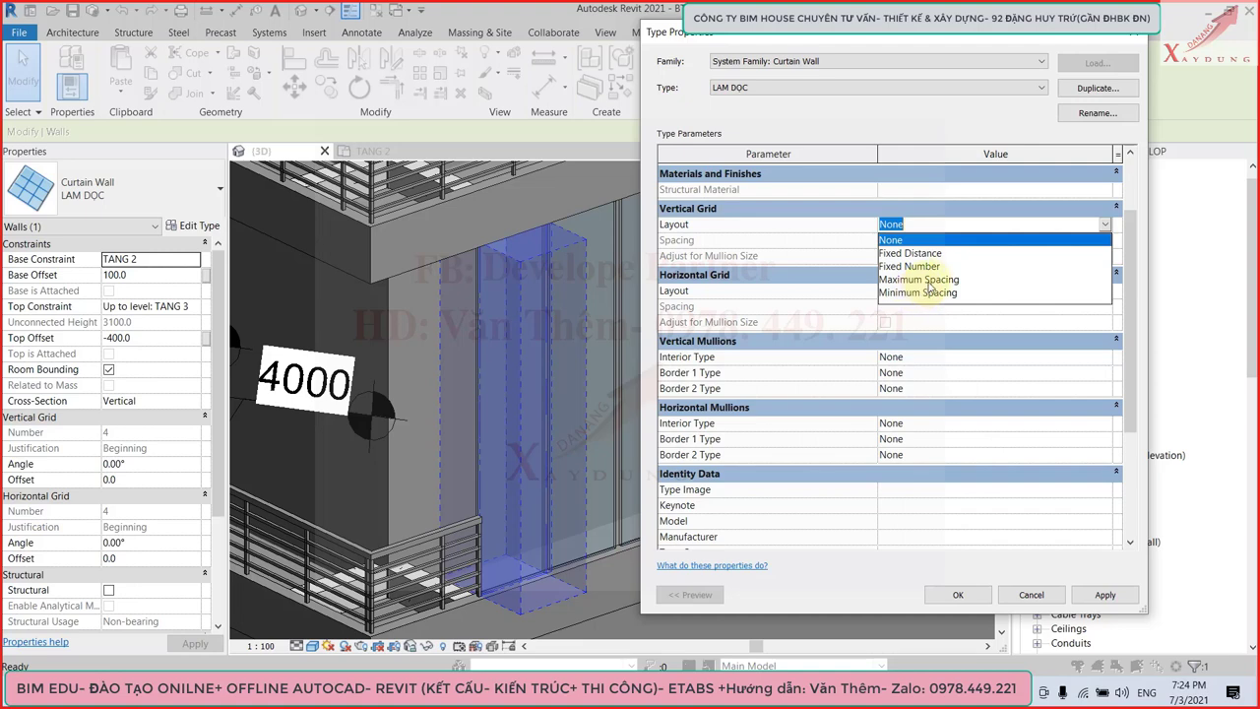
pyautogui.click(929, 280)
pyautogui.click(916, 240)
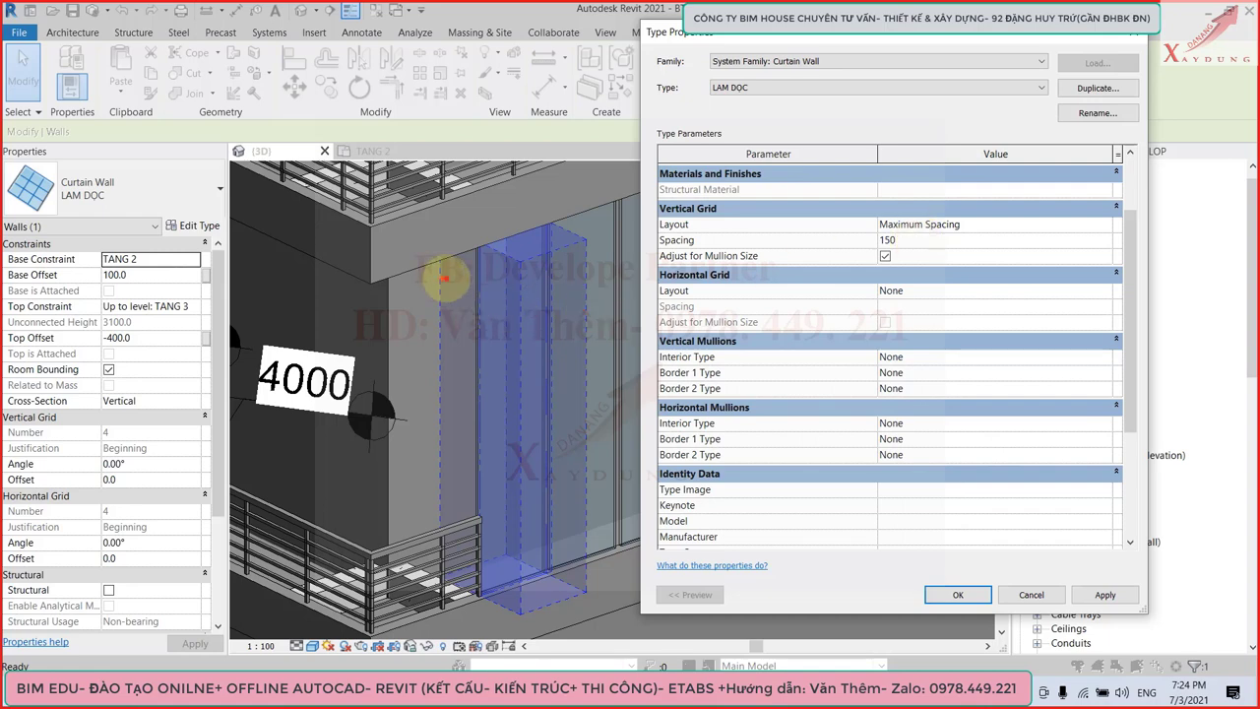
pyautogui.moveTo(442, 279); pyautogui.dragTo(615, 264)
pyautogui.moveTo(458, 302); pyautogui.dragTo(605, 302)
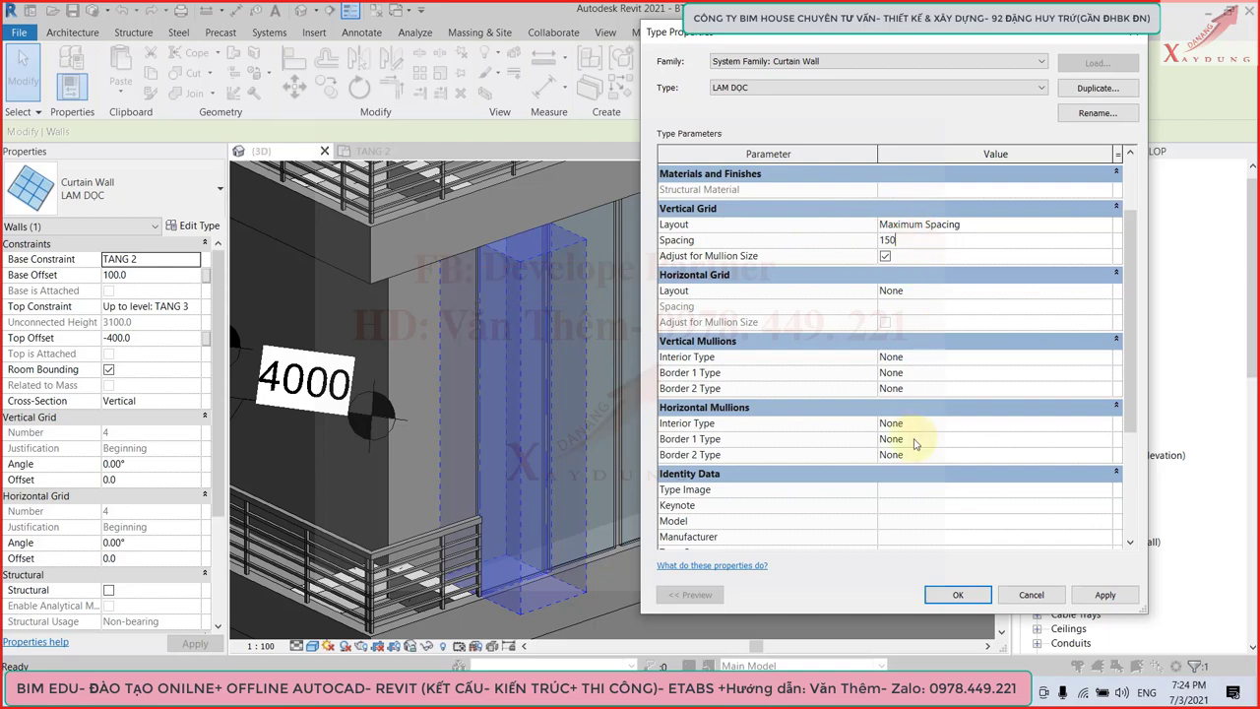
# Apply the vertical grid, inspect it in 3D, and undo the dense vertical grid
pyautogui.click(958, 596)
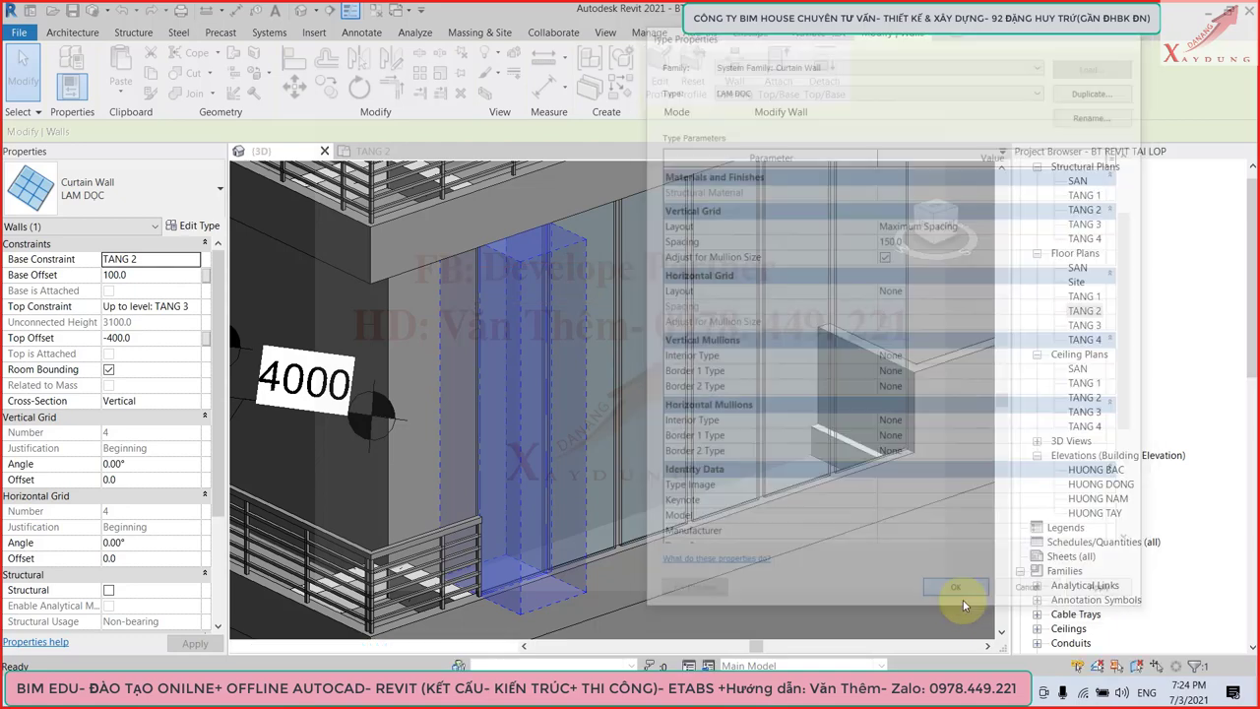
pyautogui.moveTo(685, 412)
pyautogui.keyDown('shift'); pyautogui.mouseDown(button='middle')
pyautogui.moveTo(715, 522)
pyautogui.moveTo(314, 309)
pyautogui.mouseUp(button='middle'); pyautogui.keyUp('shift')
pyautogui.press('Escape')
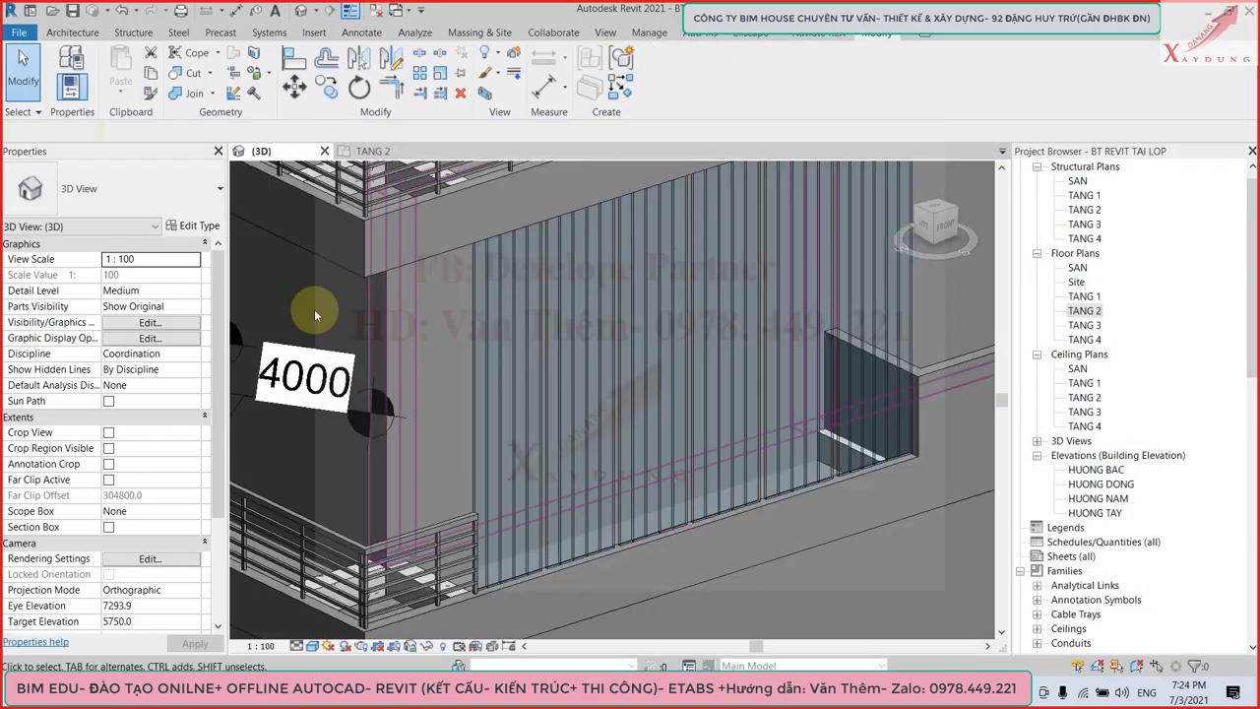
pyautogui.click(121, 10)
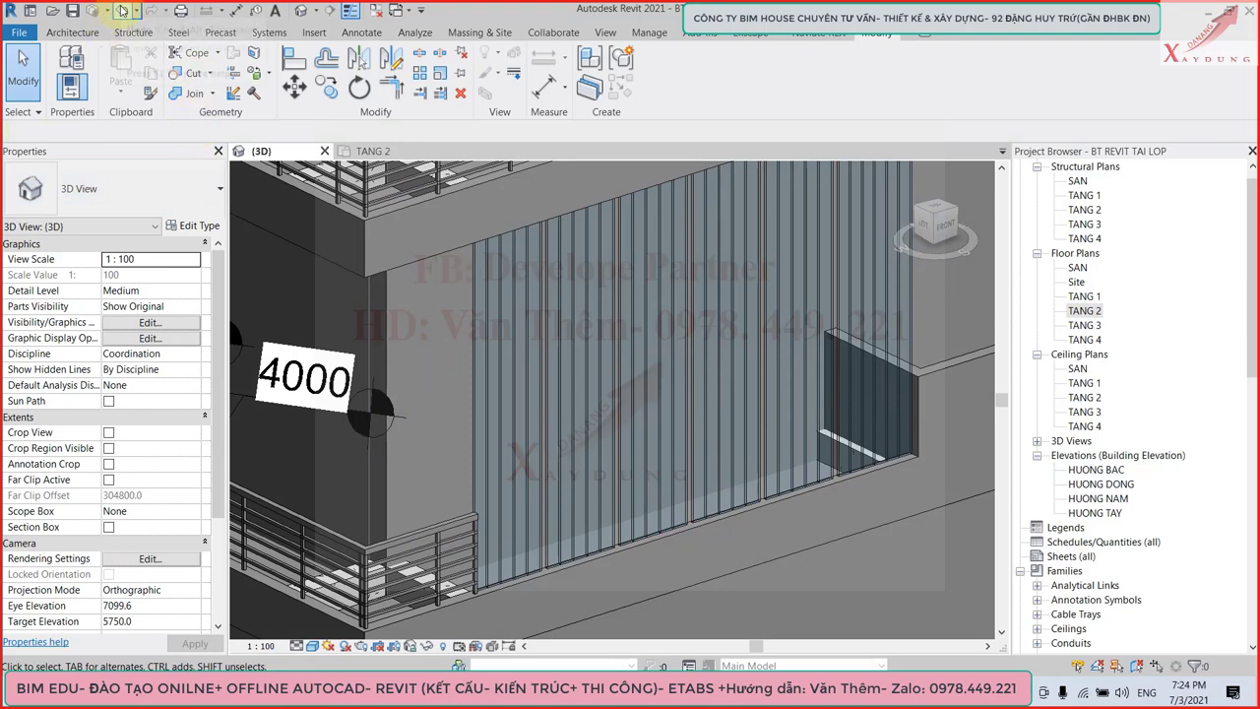
# Set the LAM DOC Horizontal Grid to Maximum Spacing 150 and apply
pyautogui.click(473, 379)
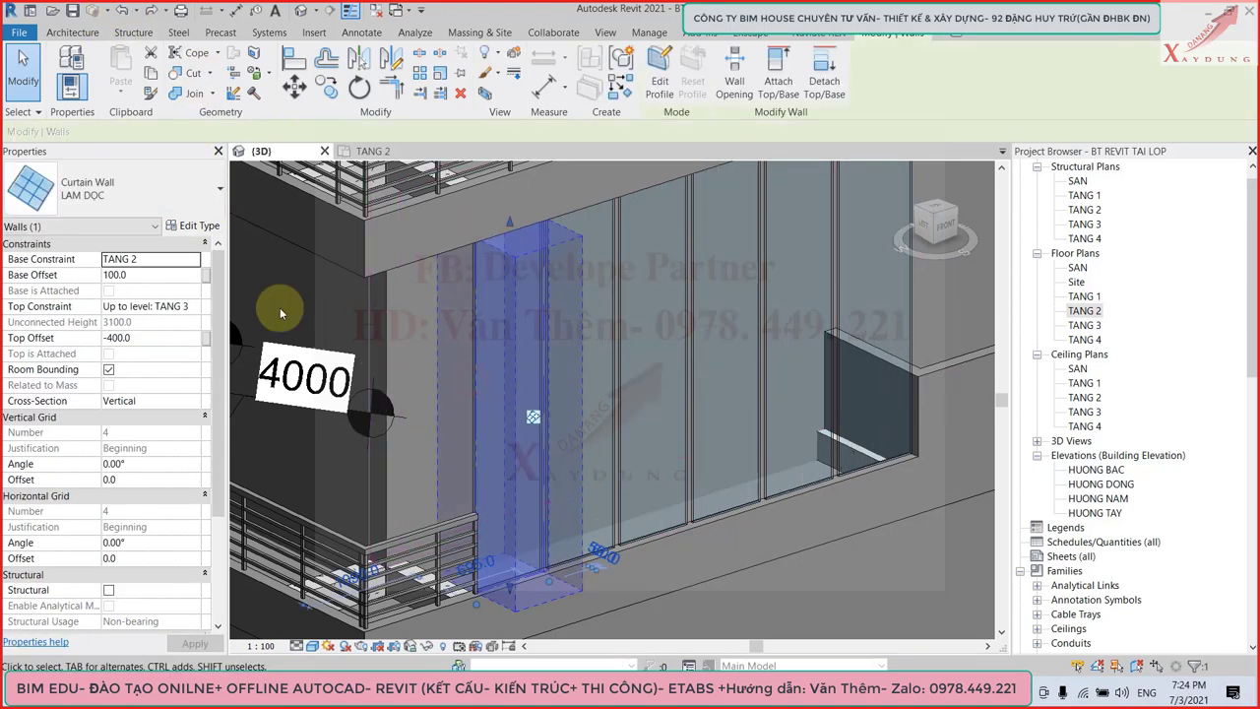
pyautogui.click(195, 226)
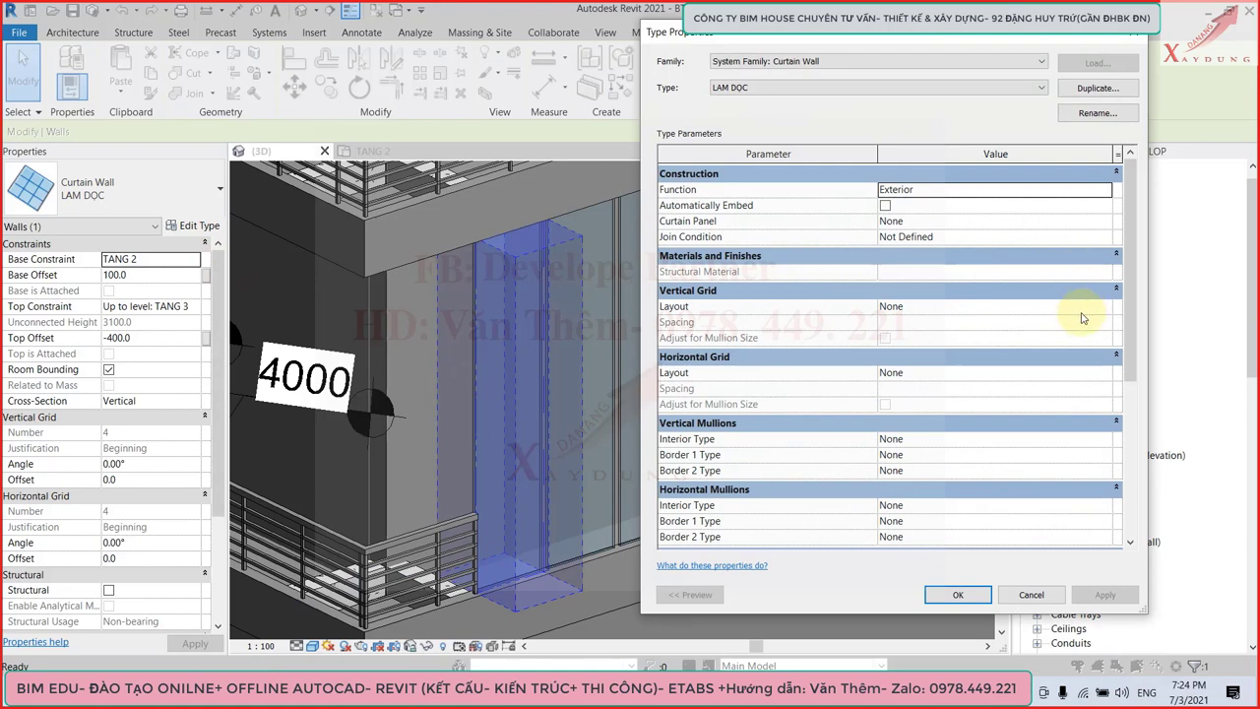
pyautogui.click(1108, 375)
pyautogui.click(936, 429)
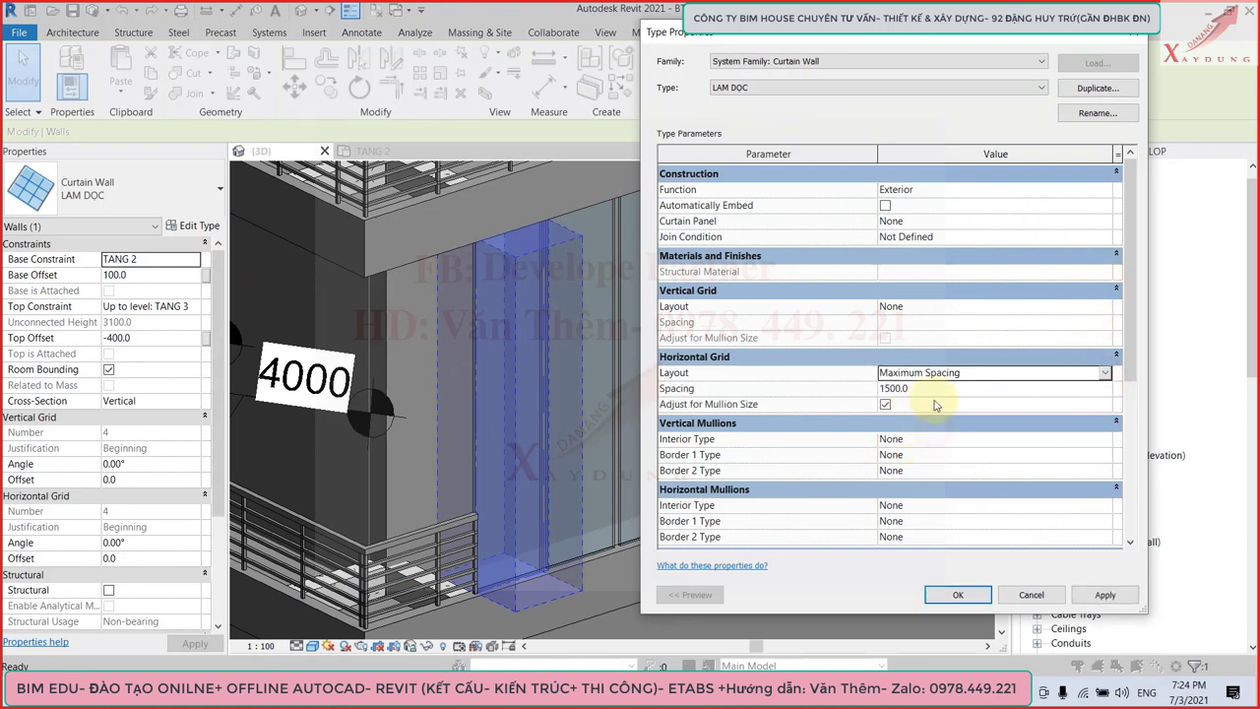
pyautogui.click(940, 392)
pyautogui.write('150')
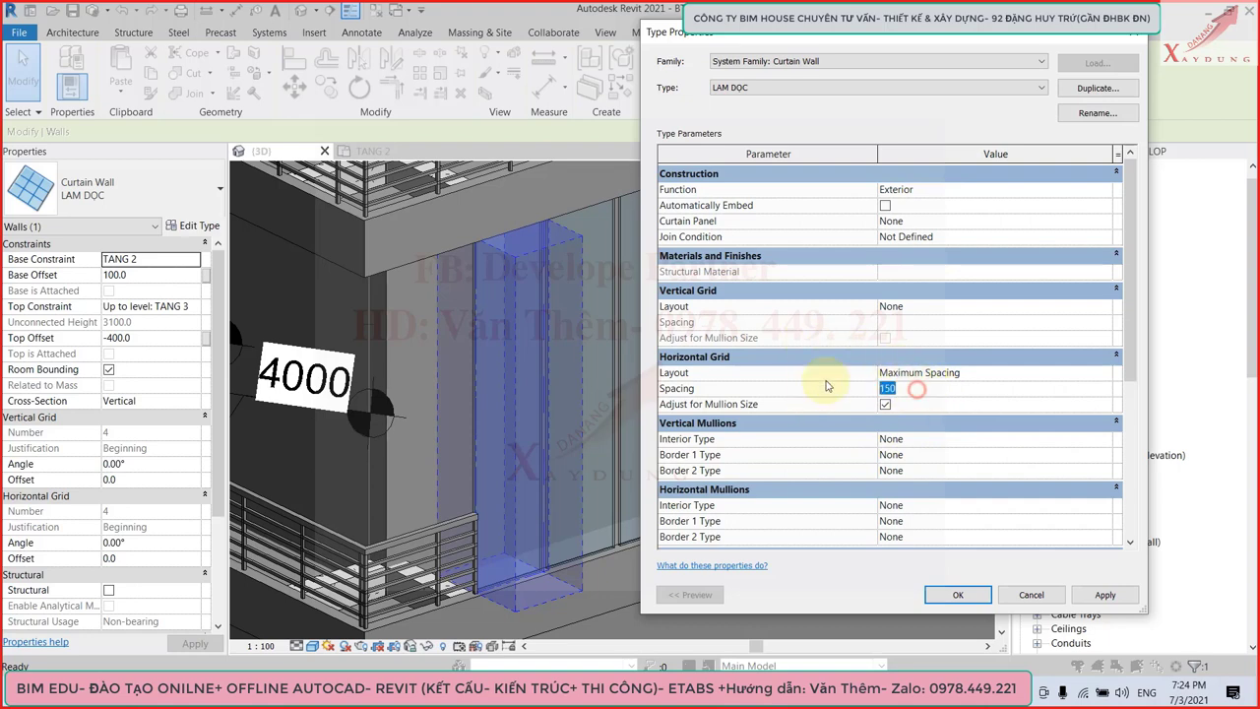
pyautogui.click(916, 309)
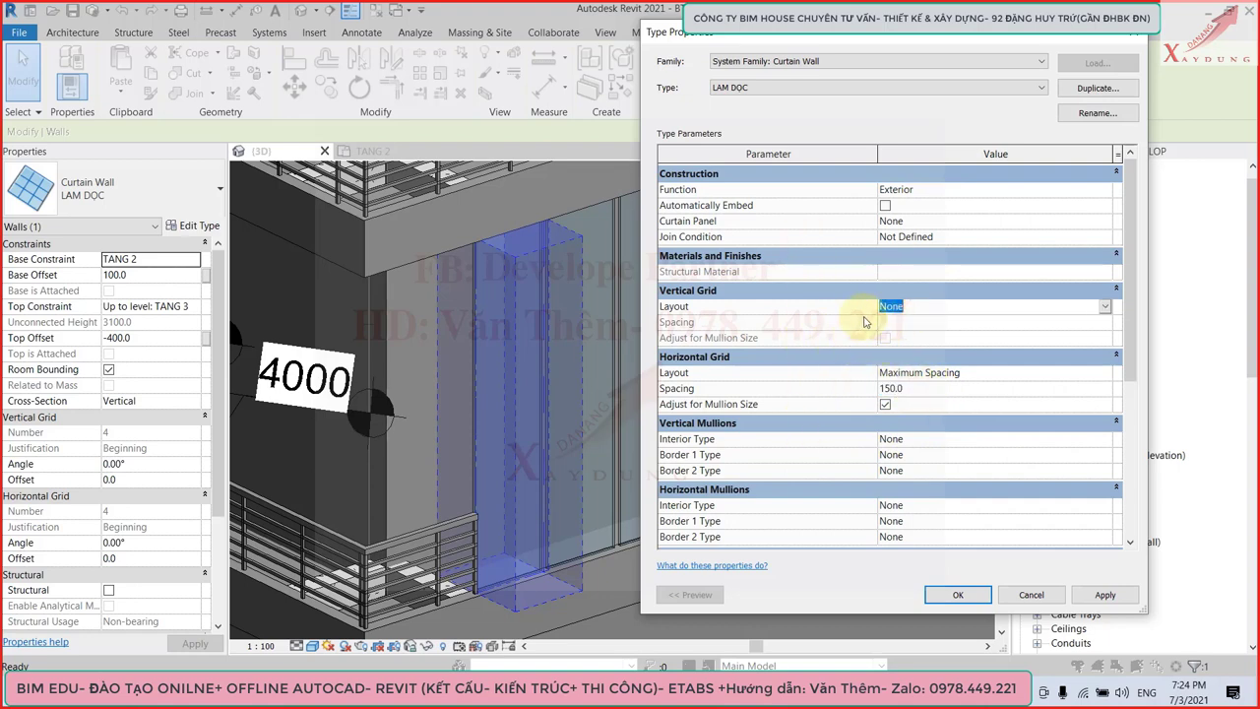
pyautogui.click(943, 594)
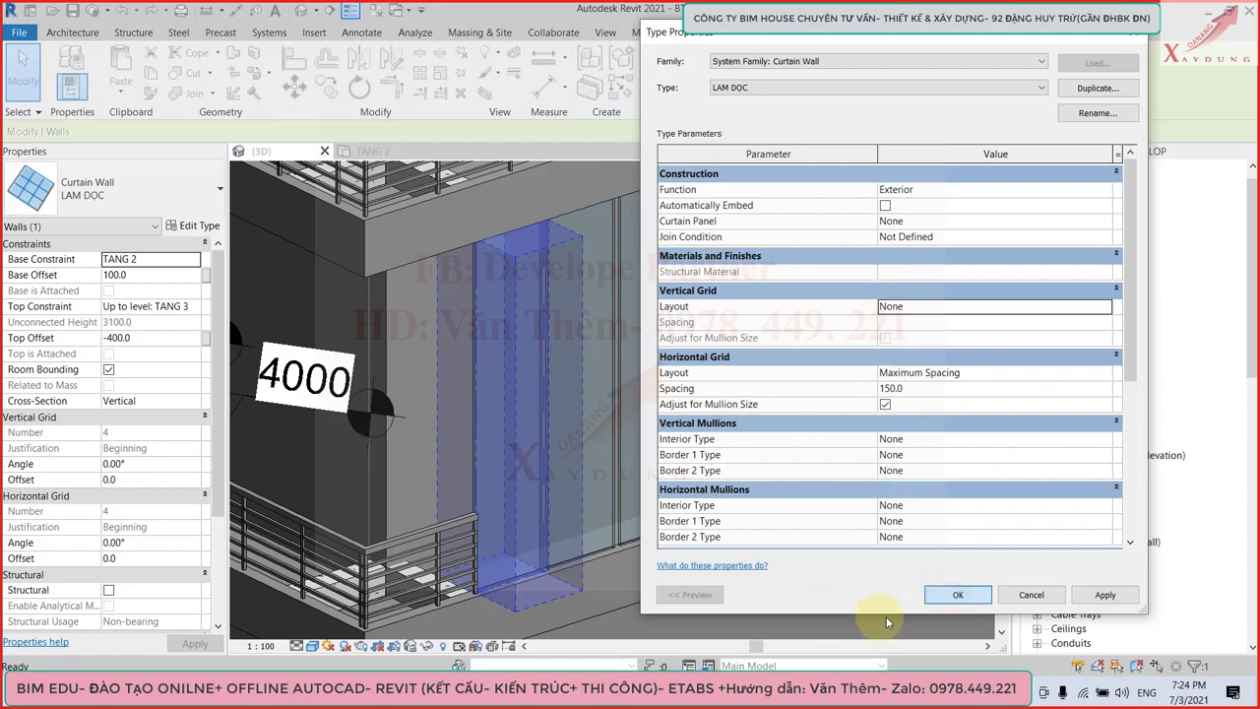
# Orbit and zoom in 3D, selecting a horizontal grid line to check the spacing
pyautogui.press('Escape')
pyautogui.moveTo(885, 587)
pyautogui.keyDown('shift'); pyautogui.mouseDown(button='middle')
pyautogui.moveTo(866, 645)
pyautogui.moveTo(784, 575)
pyautogui.moveTo(759, 577)
pyautogui.moveTo(858, 548)
pyautogui.mouseUp(button='middle'); pyautogui.keyUp('shift')
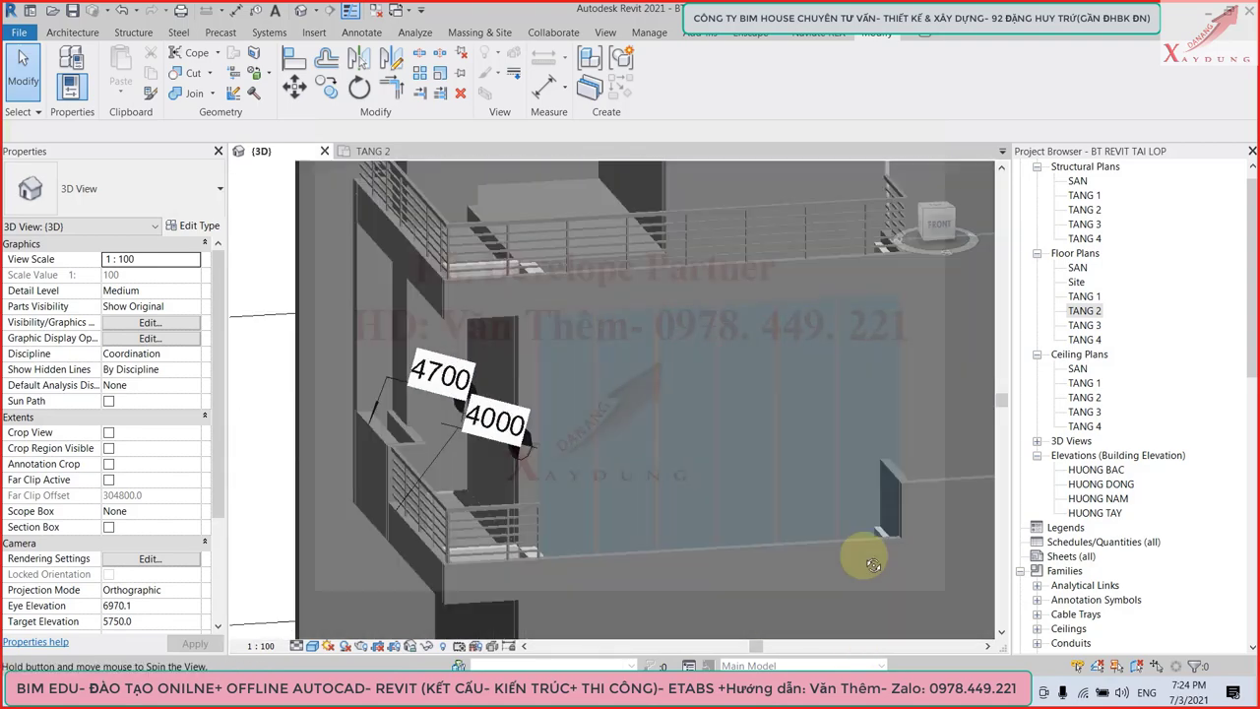
pyautogui.scroll(2, 577, 554)
pyautogui.scroll(2, 611, 486)
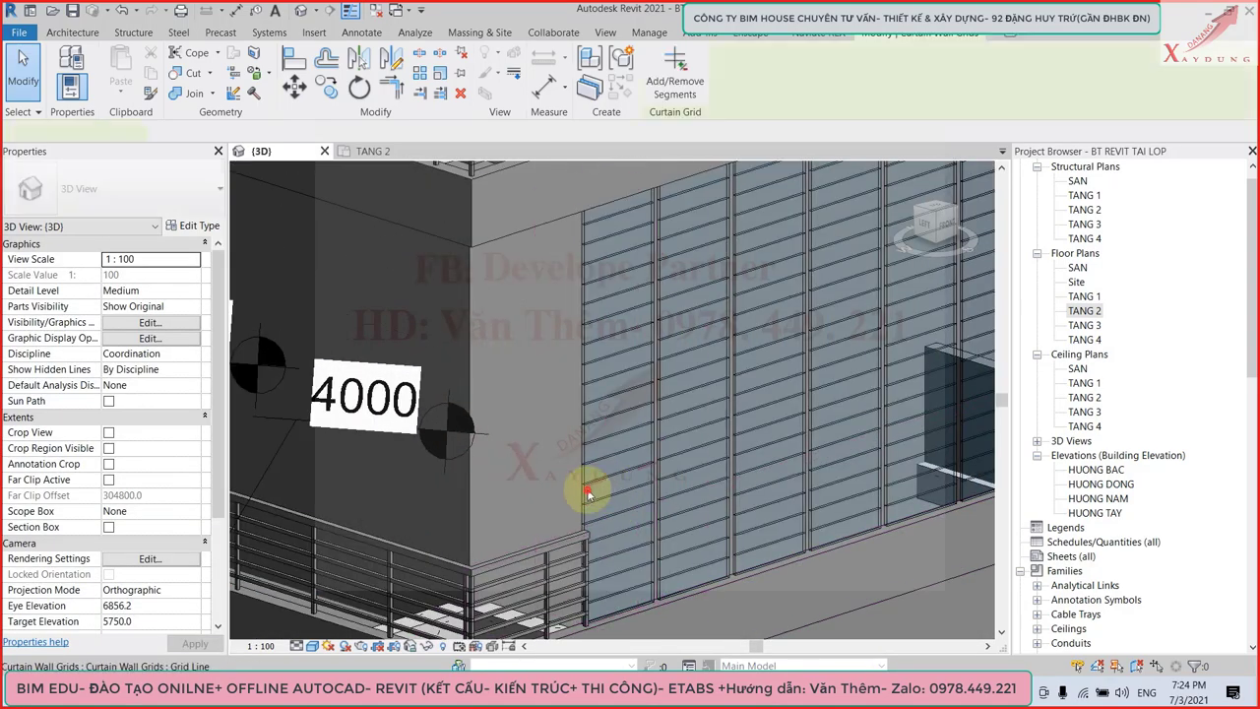
pyautogui.scroll(2, 583, 473)
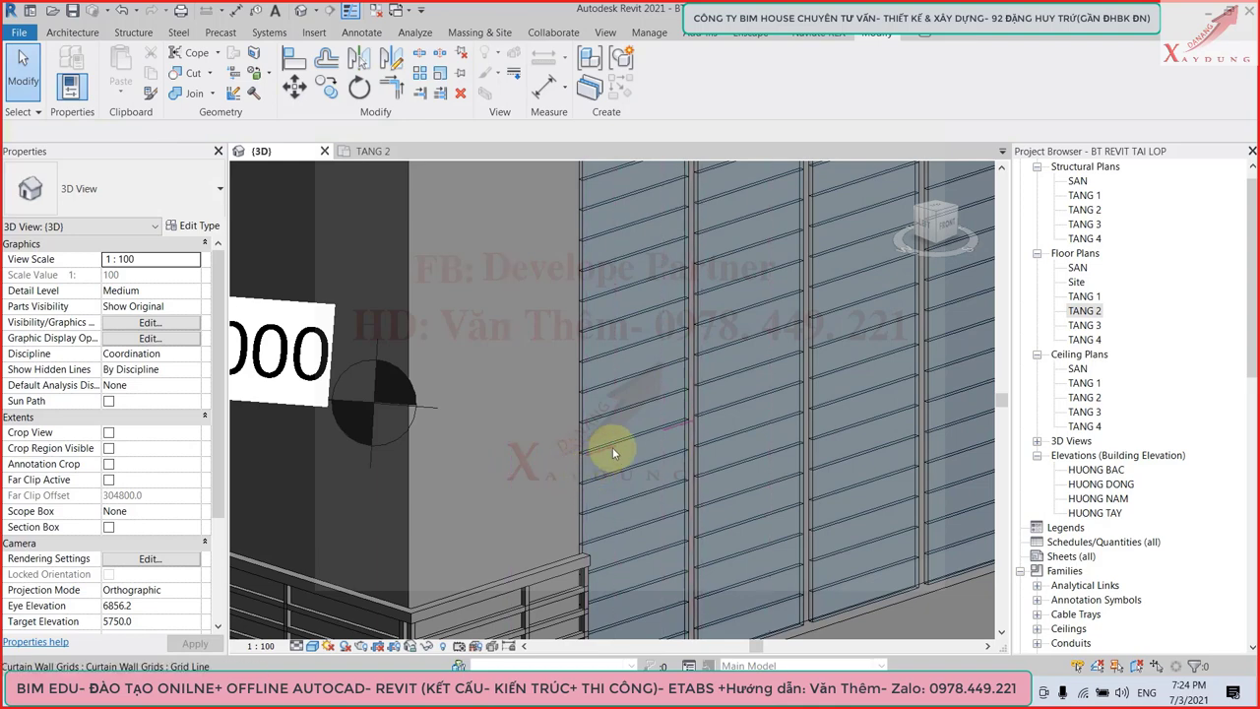
pyautogui.click(610, 445)
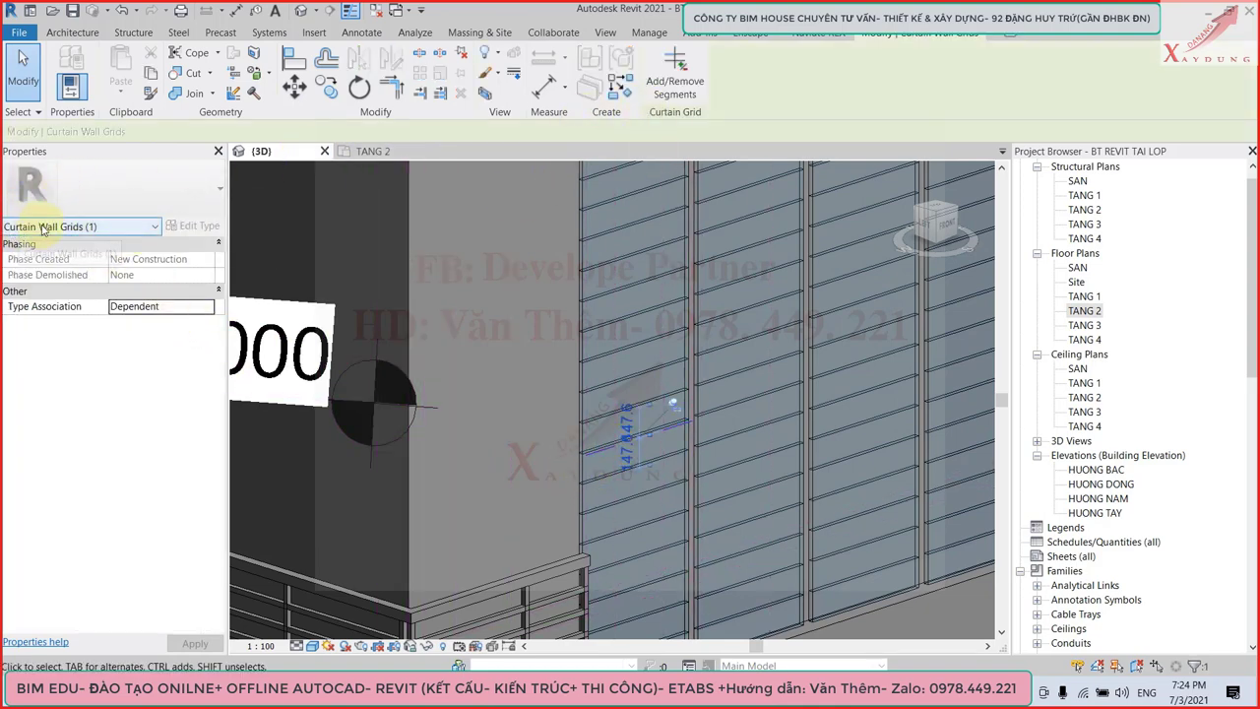
pyautogui.press('Escape')
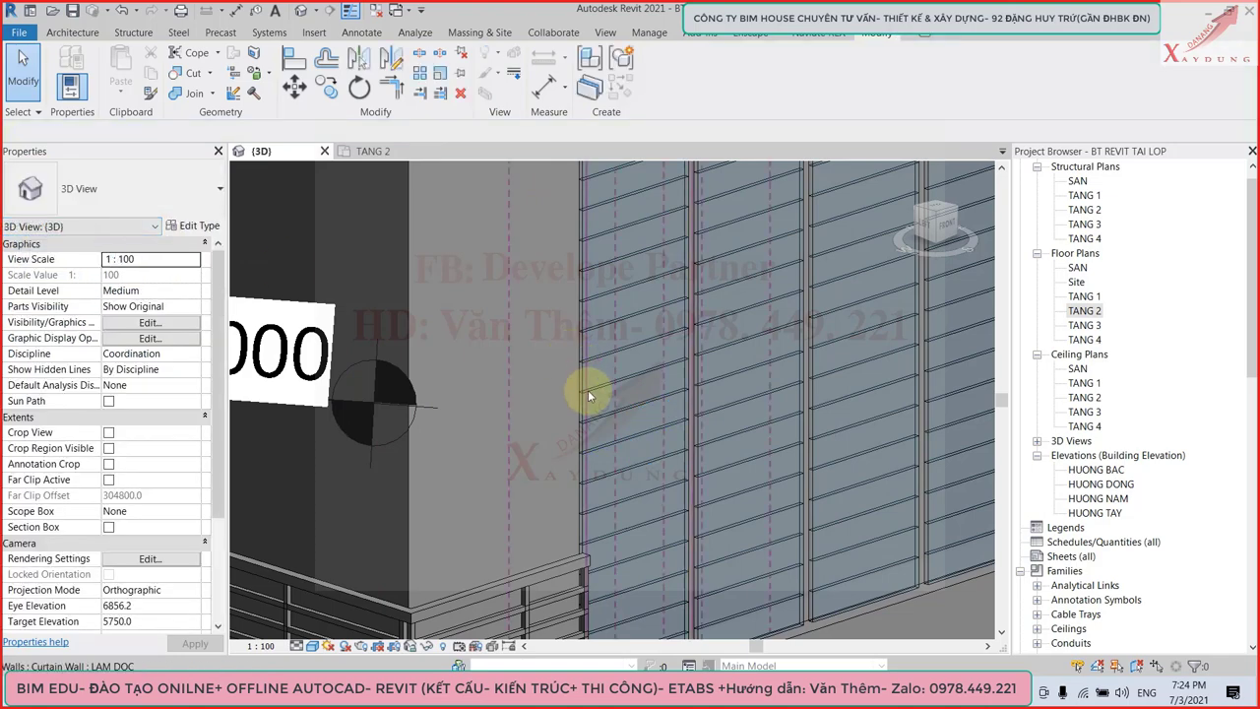
# Reselect the LAM DOC curtain wall and reopen its Type Properties
pyautogui.click(585, 391)
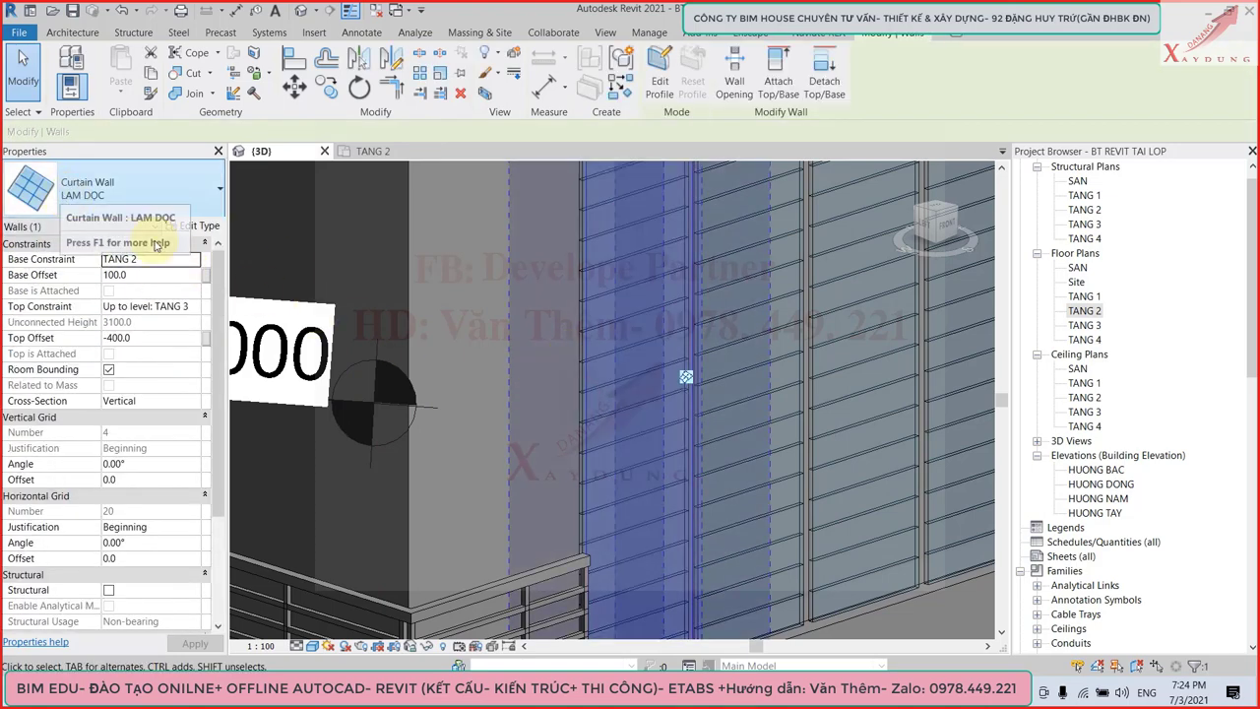
pyautogui.scroll(-3, 600, 402)
pyautogui.click(190, 226)
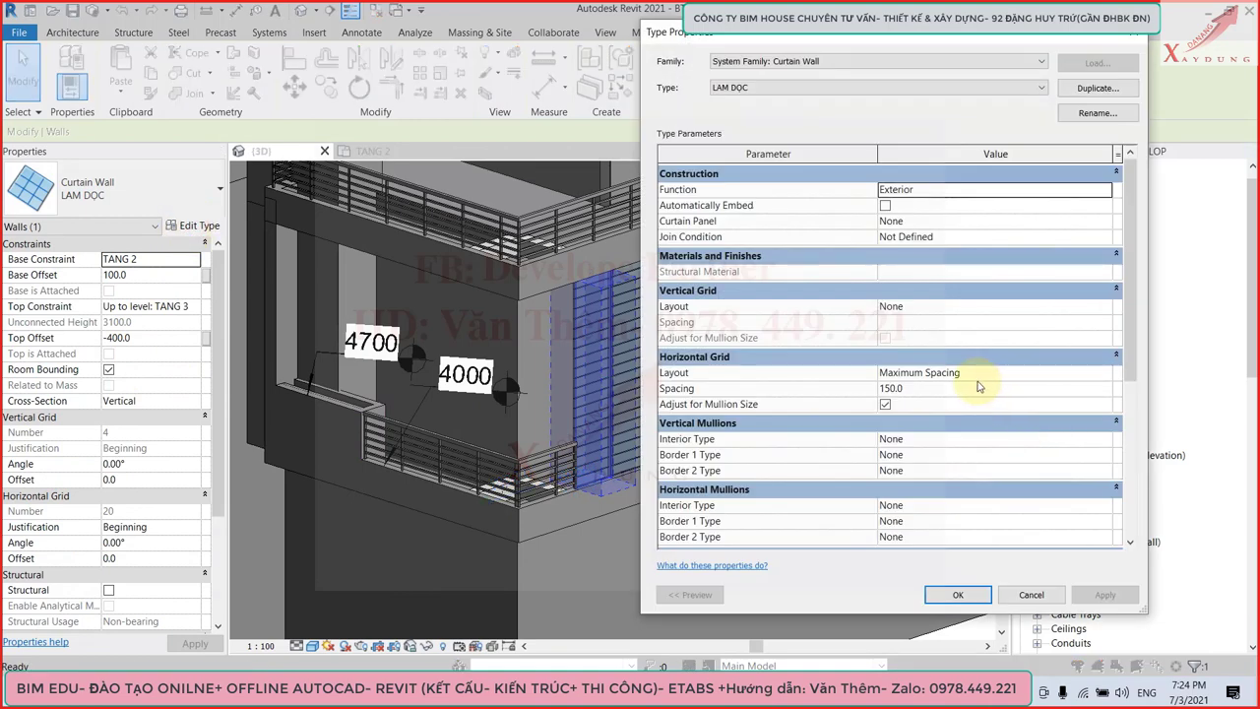
# Move the Type Properties dialog aside and review the grid spacing and vertical border mullion values
pyautogui.click(934, 389)
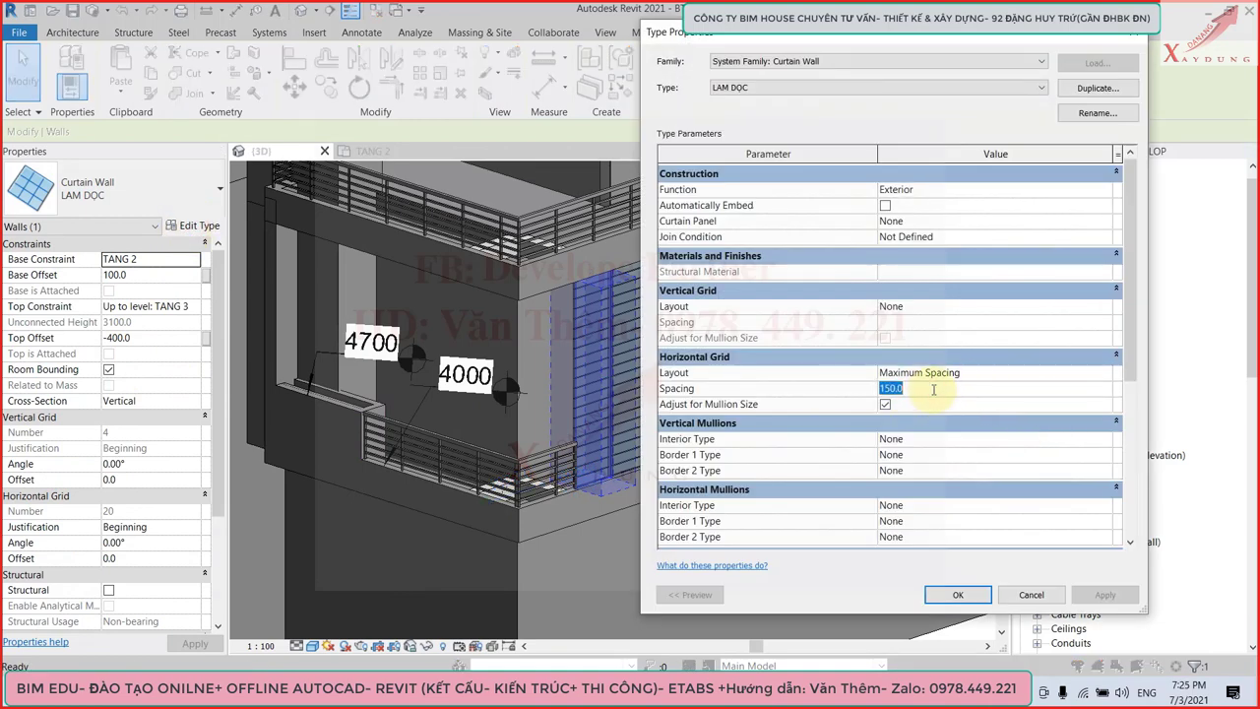
pyautogui.moveTo(751, 37); pyautogui.dragTo(855, 24)
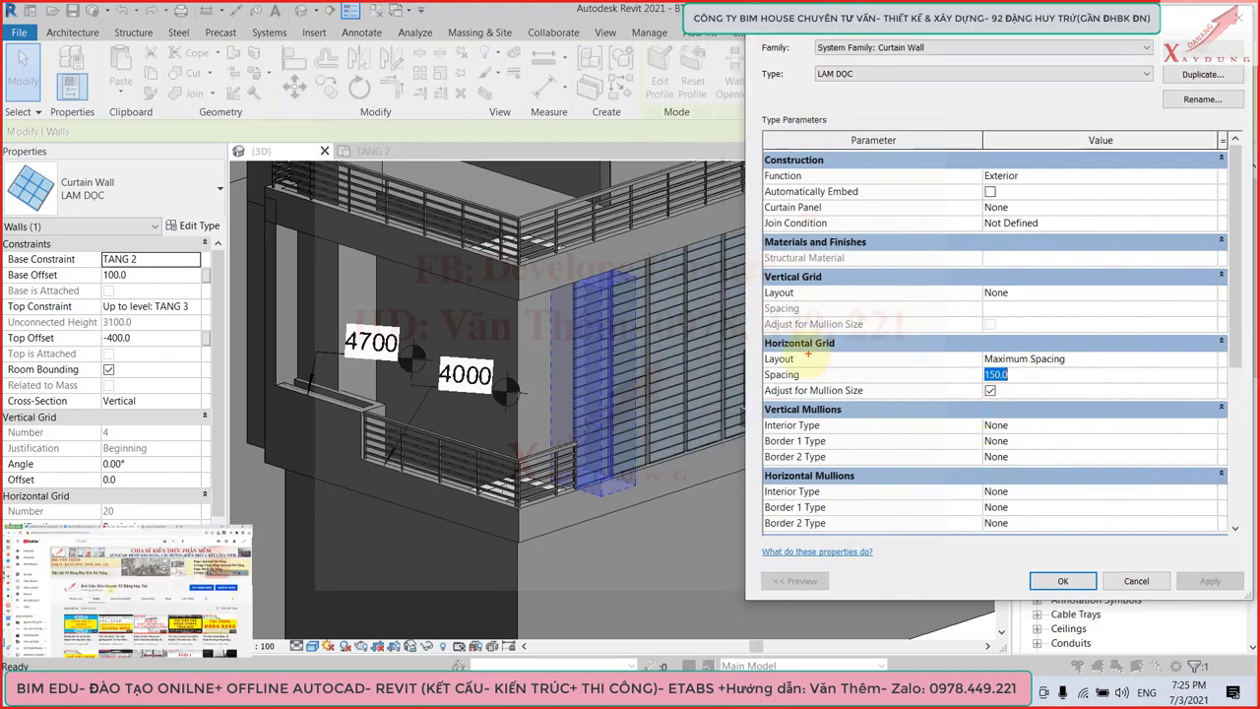
pyautogui.moveTo(851, 340); pyautogui.dragTo(748, 325)
pyautogui.moveTo(985, 375); pyautogui.dragTo(1041, 375)
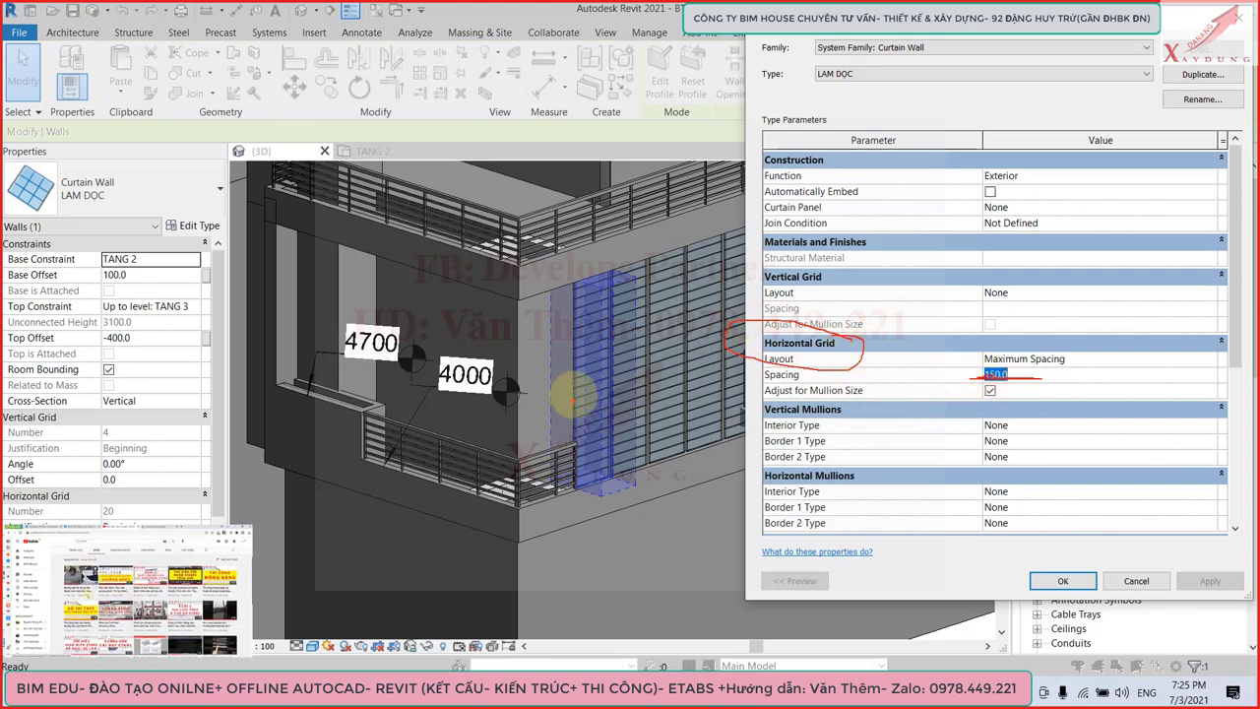
pyautogui.moveTo(623, 364)
pyautogui.mouseDown()
pyautogui.moveTo(574, 342)
pyautogui.moveTo(615, 320)
pyautogui.mouseUp()
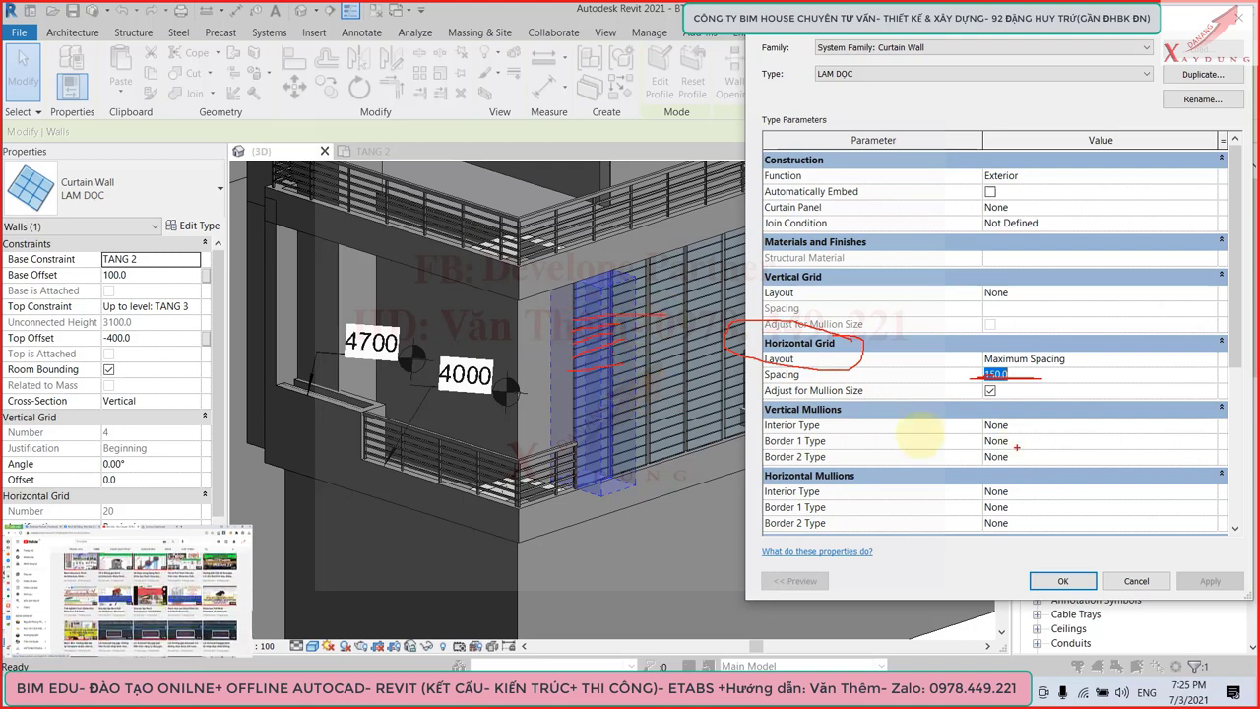
pyautogui.press('Escape')
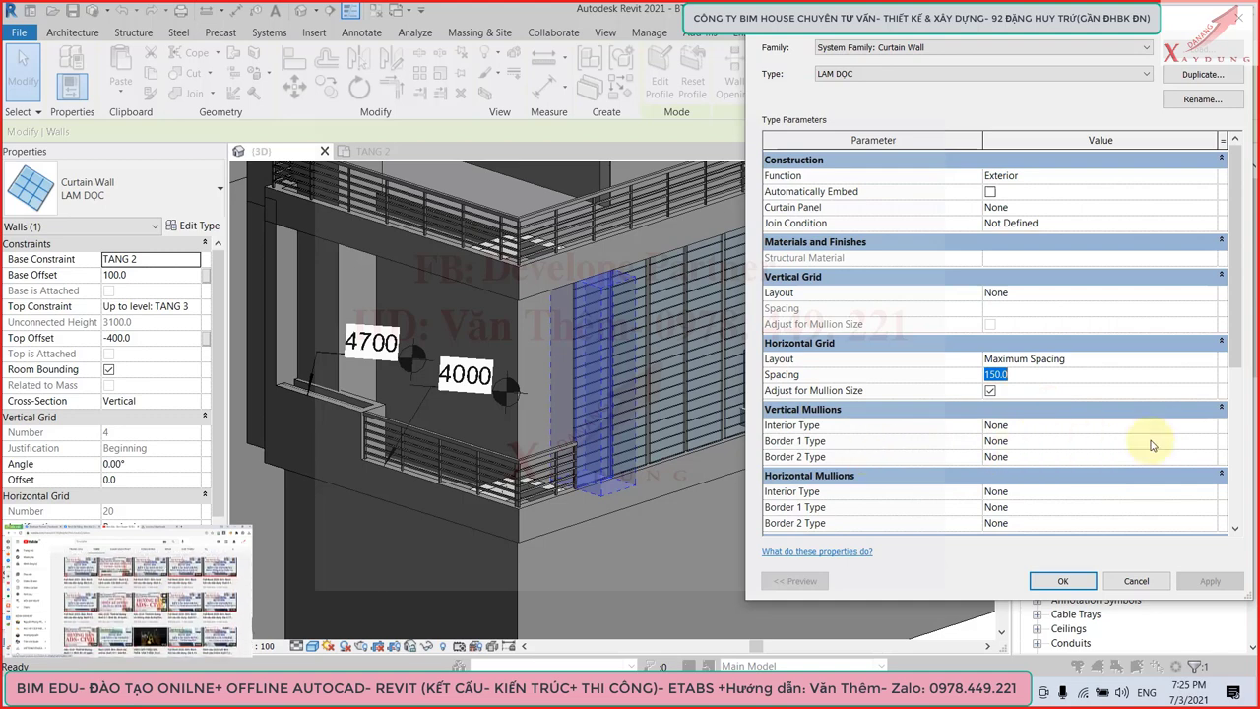
pyautogui.moveTo(1029, 15); pyautogui.dragTo(830, 14)
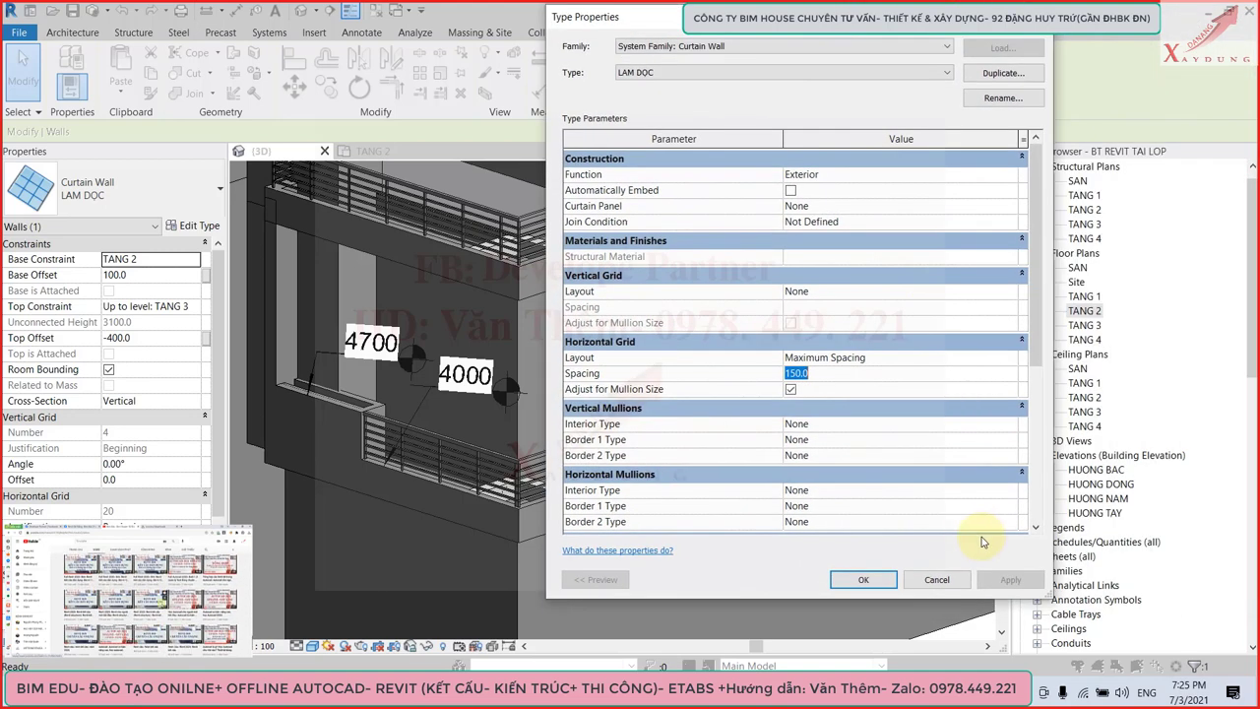
pyautogui.click(872, 439)
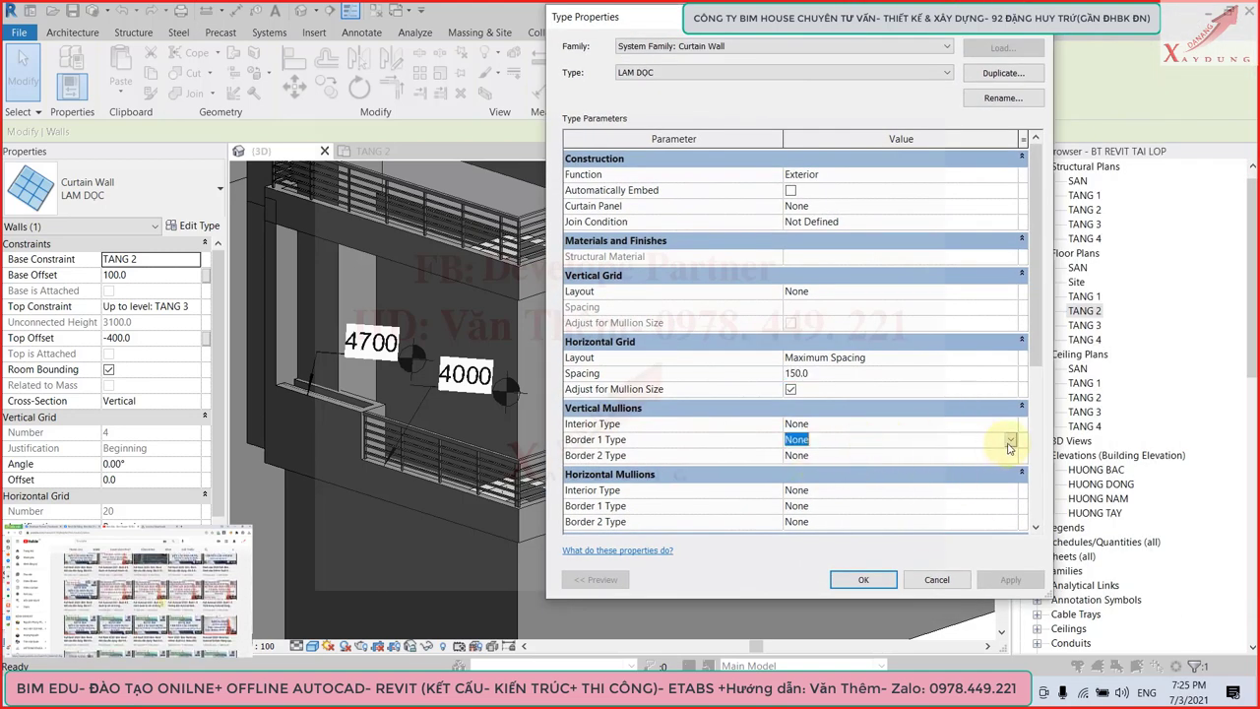
pyautogui.moveTo(842, 441); pyautogui.dragTo(754, 443)
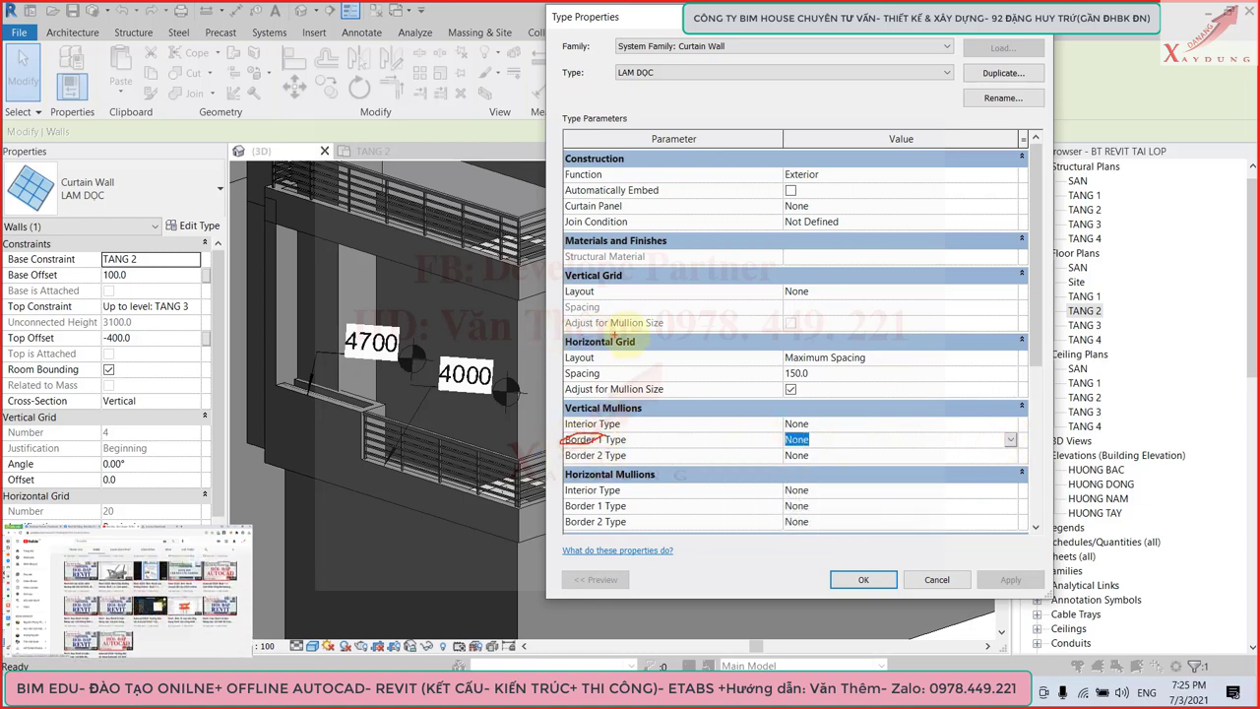
pyautogui.press('Escape')
# Shift the dialog off the wall and orbit around the LAM DOC curtain wall to inspect it
pyautogui.moveTo(679, 22); pyautogui.dragTo(830, 19)
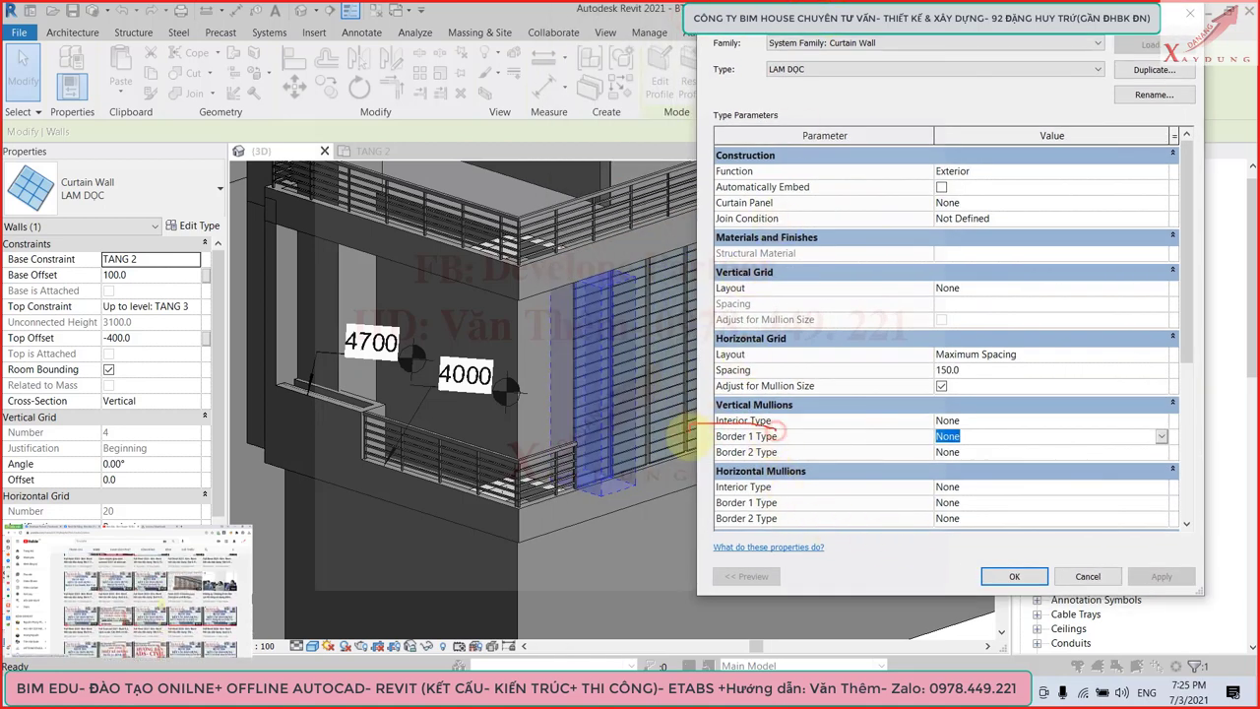
pyautogui.moveTo(778, 438); pyautogui.dragTo(753, 421)
pyautogui.moveTo(576, 273); pyautogui.dragTo(628, 261)
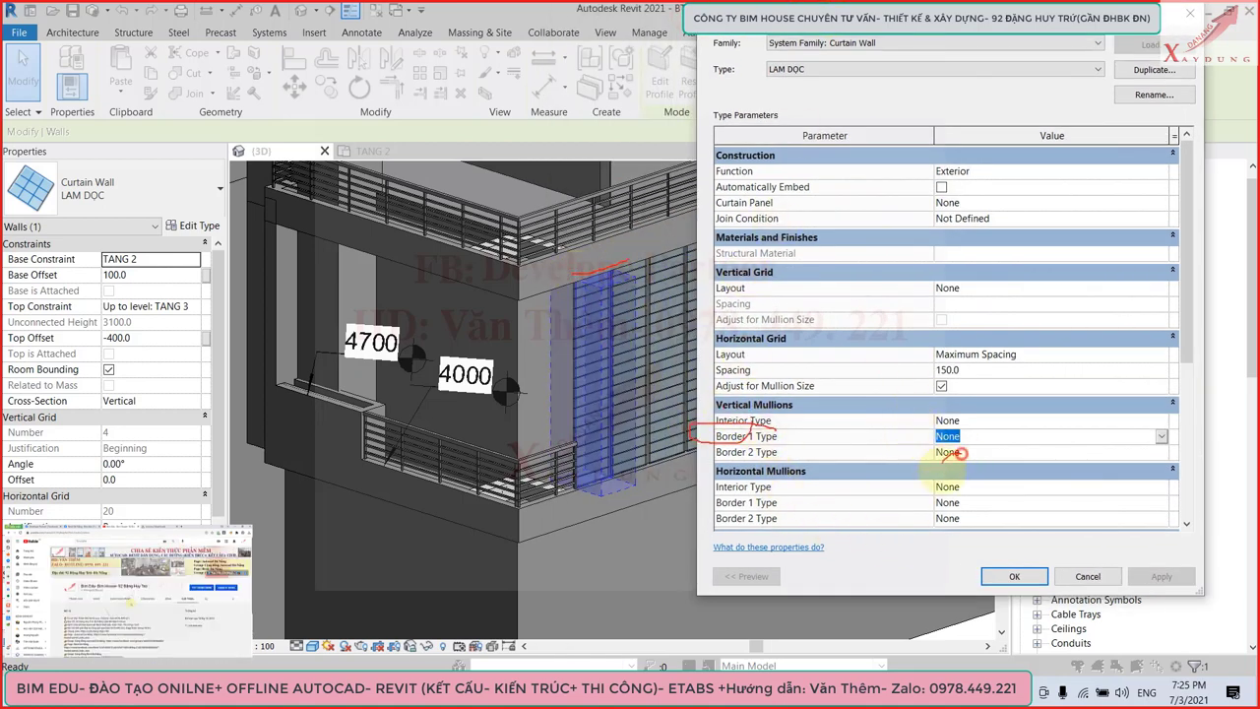
pyautogui.moveTo(960, 452); pyautogui.dragTo(944, 473)
pyautogui.moveTo(576, 485); pyautogui.dragTo(628, 478)
pyautogui.moveTo(794, 417)
pyautogui.mouseDown()
pyautogui.moveTo(695, 425)
pyautogui.moveTo(793, 413)
pyautogui.mouseUp()
pyautogui.moveTo(576, 379)
pyautogui.mouseDown()
pyautogui.moveTo(601, 354)
pyautogui.moveTo(608, 307)
pyautogui.mouseUp()
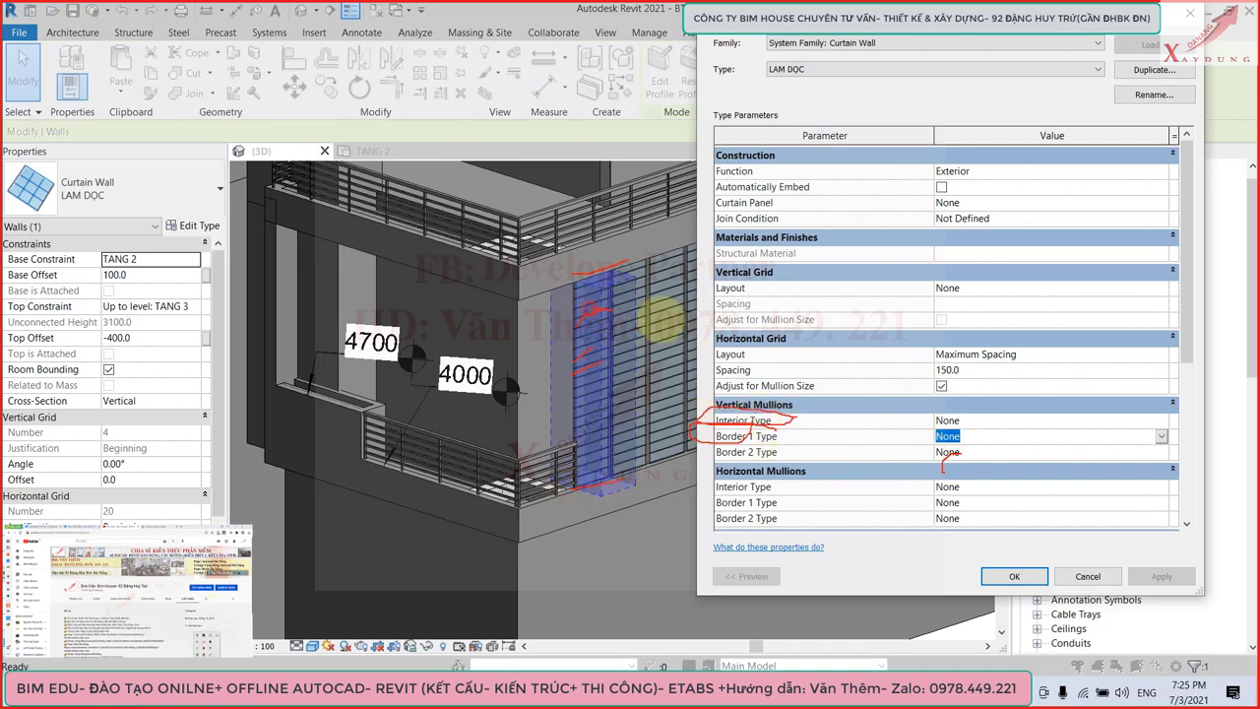
pyautogui.press('Escape')
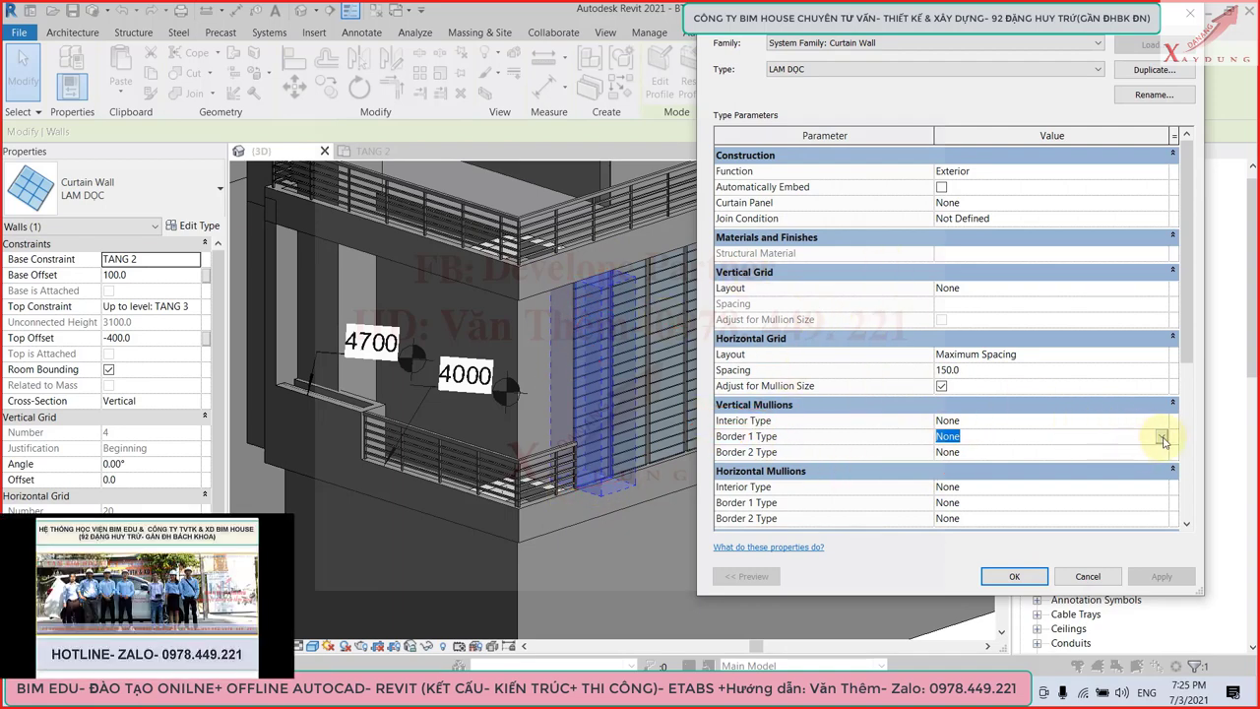
# Set Vertical Mullions Interior Type to Rectangular Mullion : 50 x 150mm and apply
pyautogui.click(1162, 422)
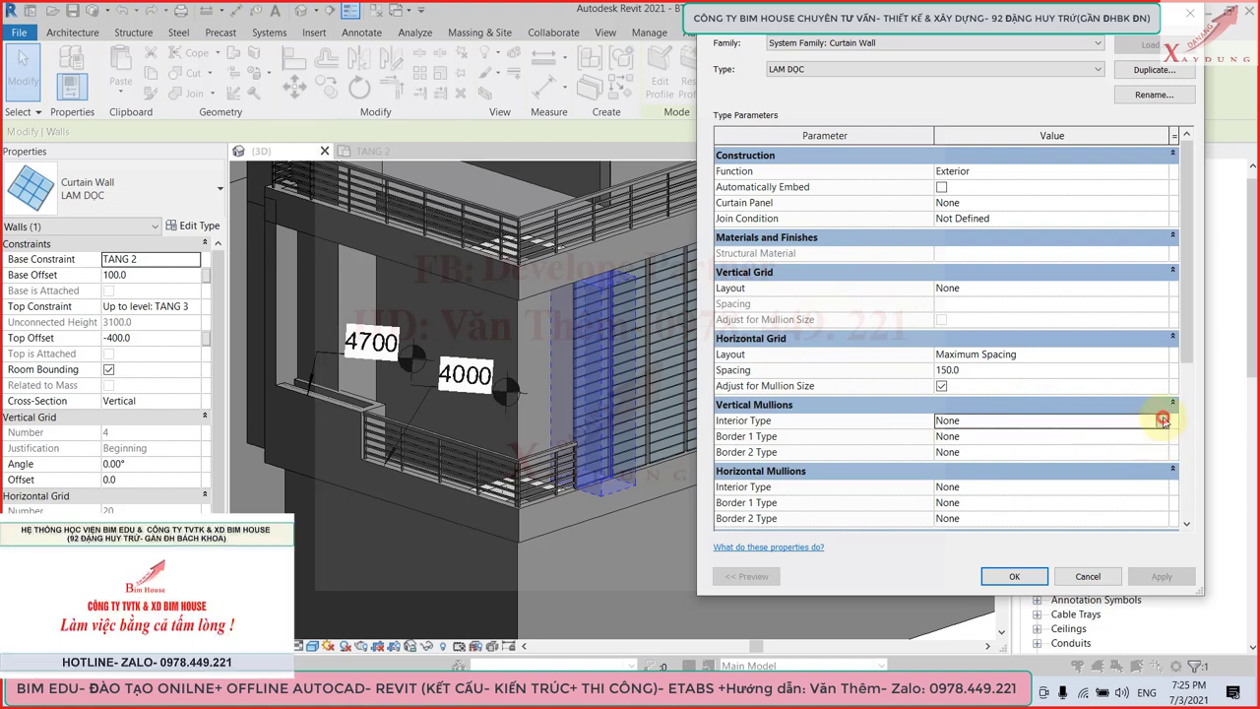
pyautogui.click(1162, 420)
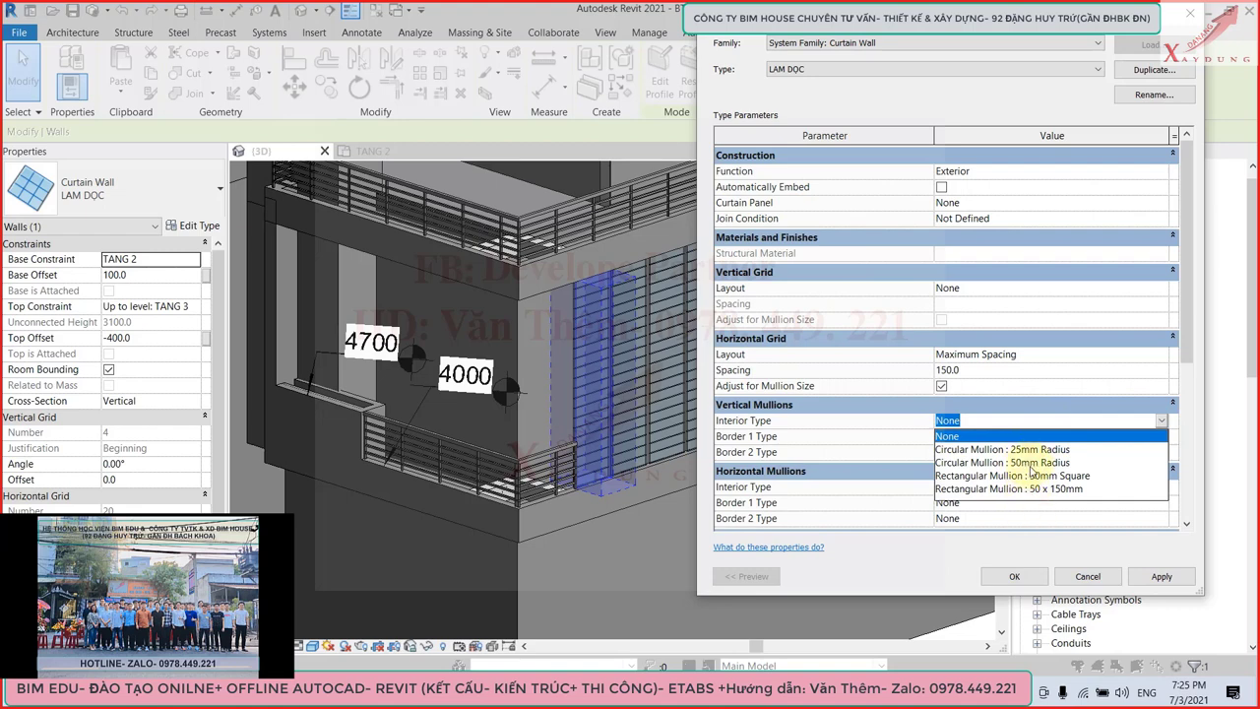
pyautogui.click(1018, 493)
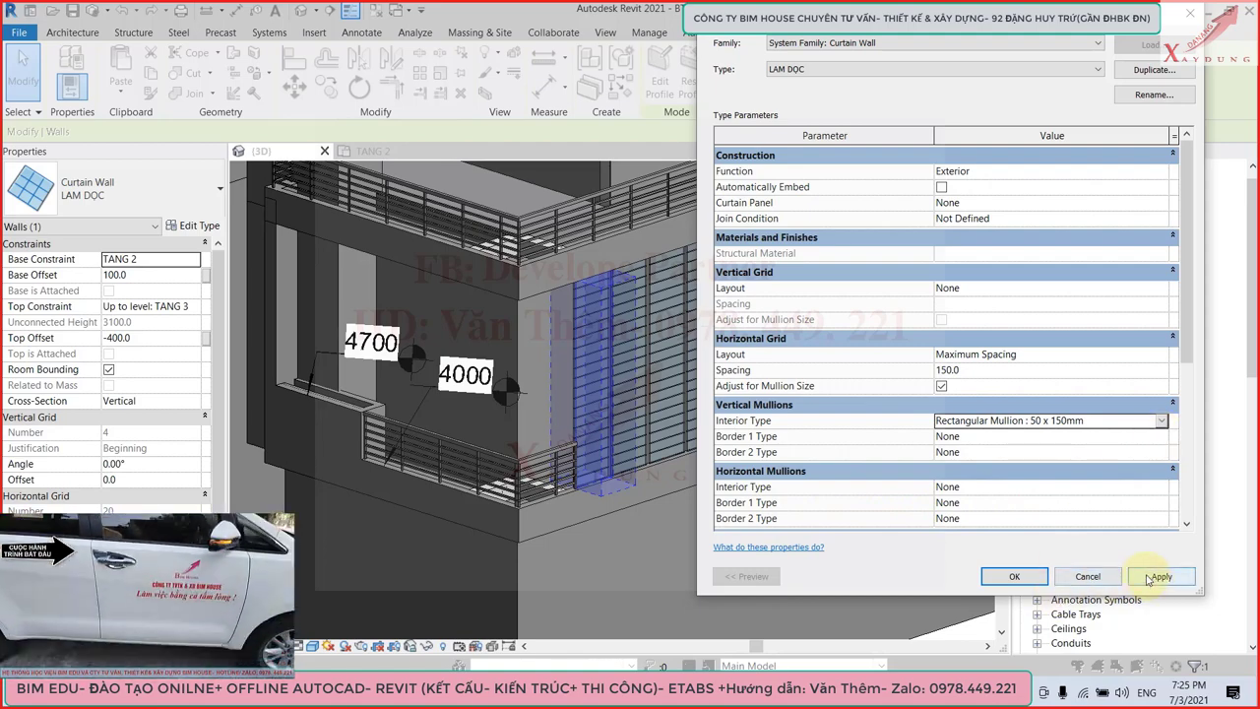
pyautogui.click(1014, 576)
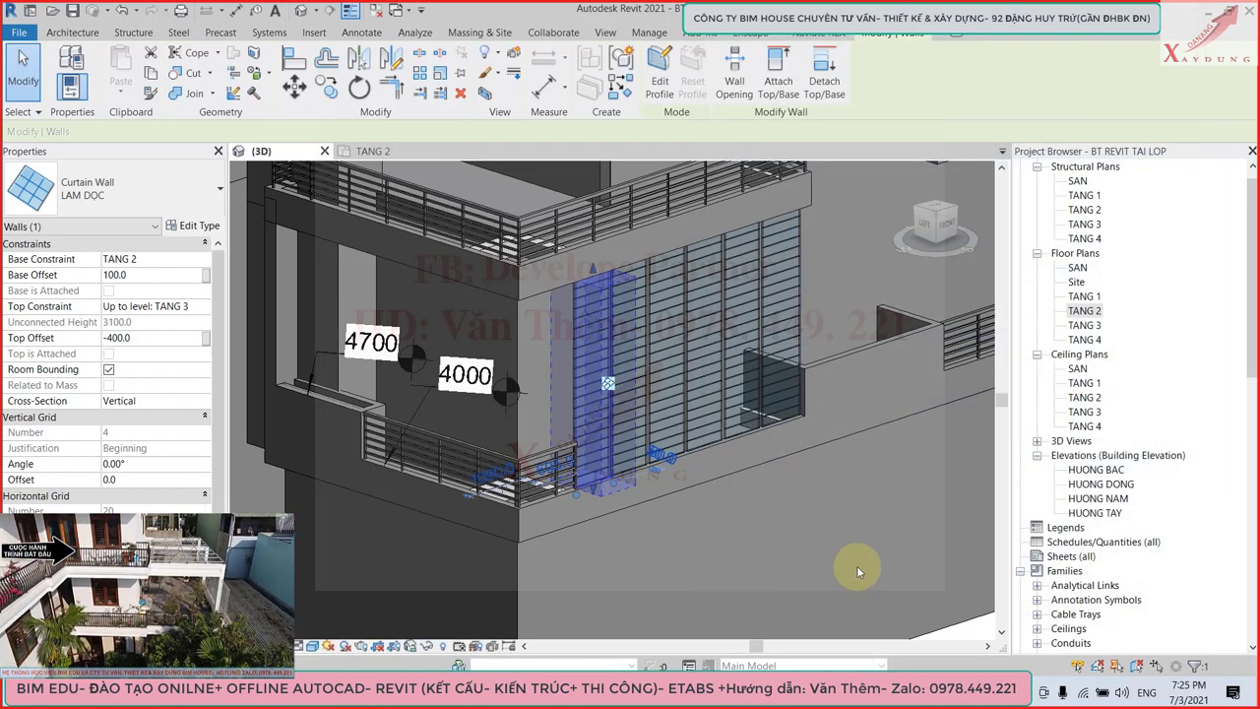
# Orbit to the LAM DOC curtain wall, select it and bring up its type properties
pyautogui.press('Escape')
pyautogui.scroll(3, 743, 517)
pyautogui.scroll(3, 593, 492)
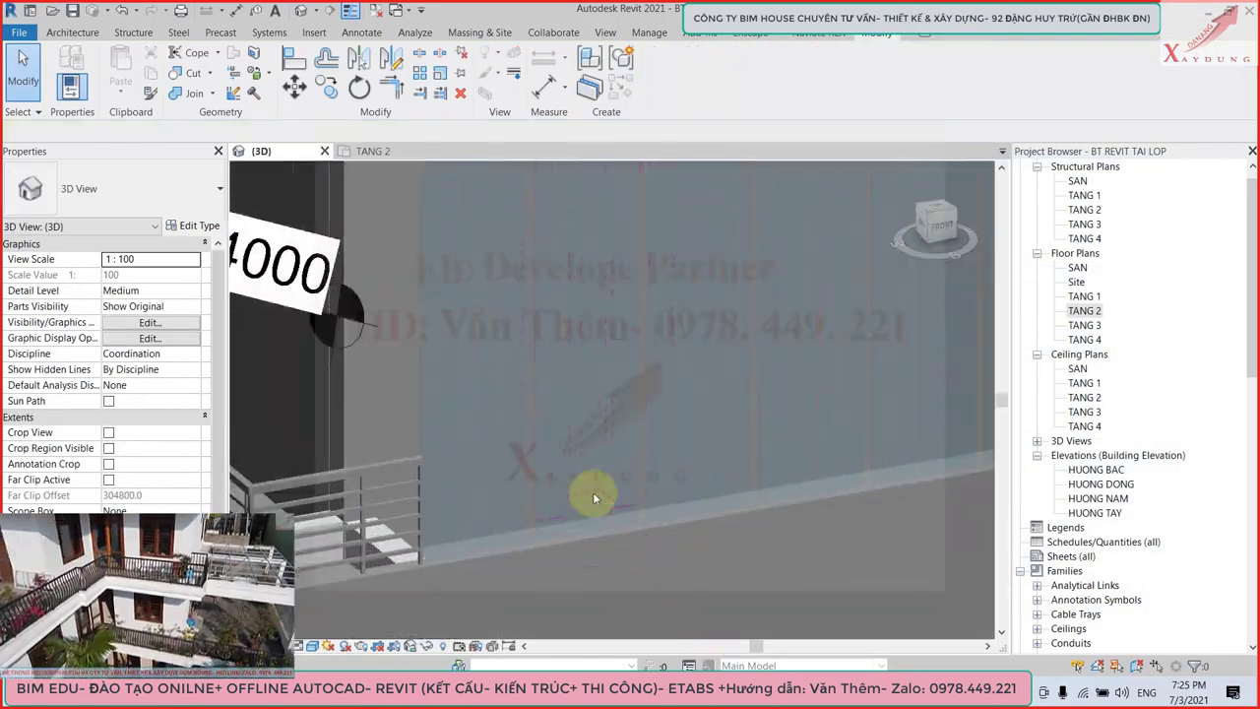
pyautogui.moveTo(592, 491)
pyautogui.keyDown('shift'); pyautogui.mouseDown(button='middle')
pyautogui.moveTo(697, 540)
pyautogui.moveTo(584, 464)
pyautogui.mouseUp(button='middle'); pyautogui.keyUp('shift')
pyautogui.click(584, 463)
pyautogui.keyDown('shift'); pyautogui.moveTo(598, 542); pyautogui.dragTo(720, 480, button='middle'); pyautogui.keyUp('shift')
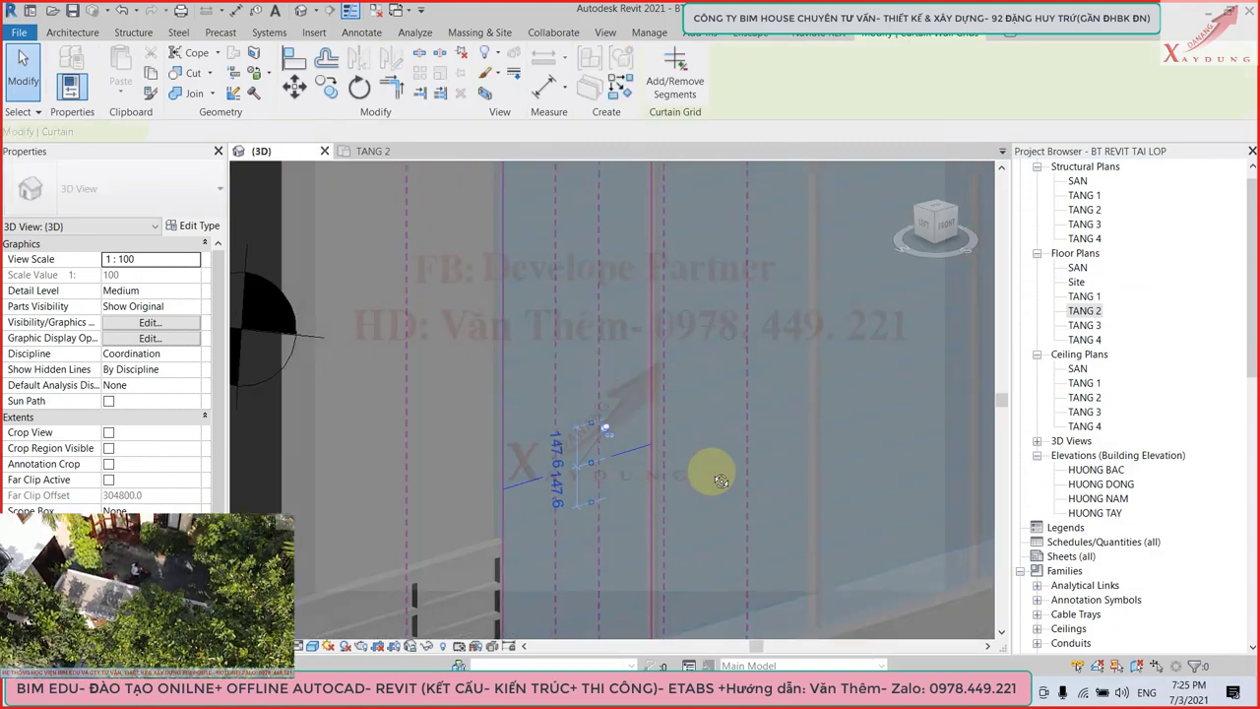
pyautogui.click(495, 438)
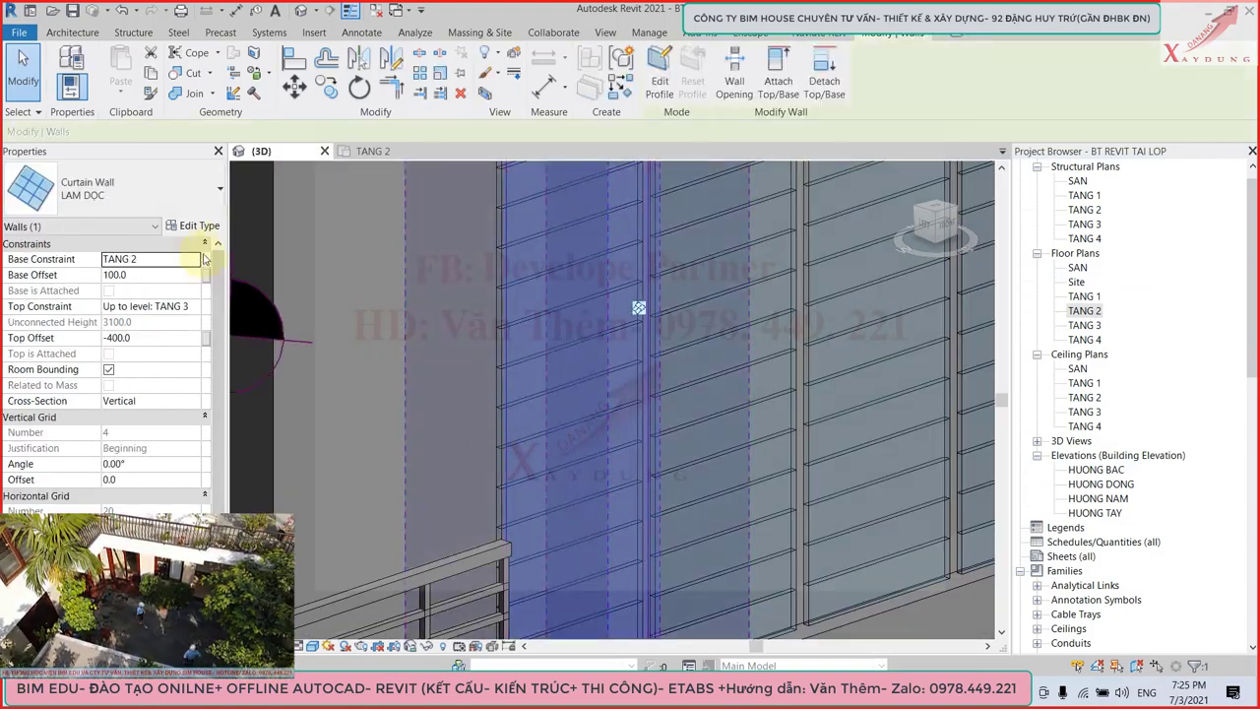
pyautogui.click(189, 226)
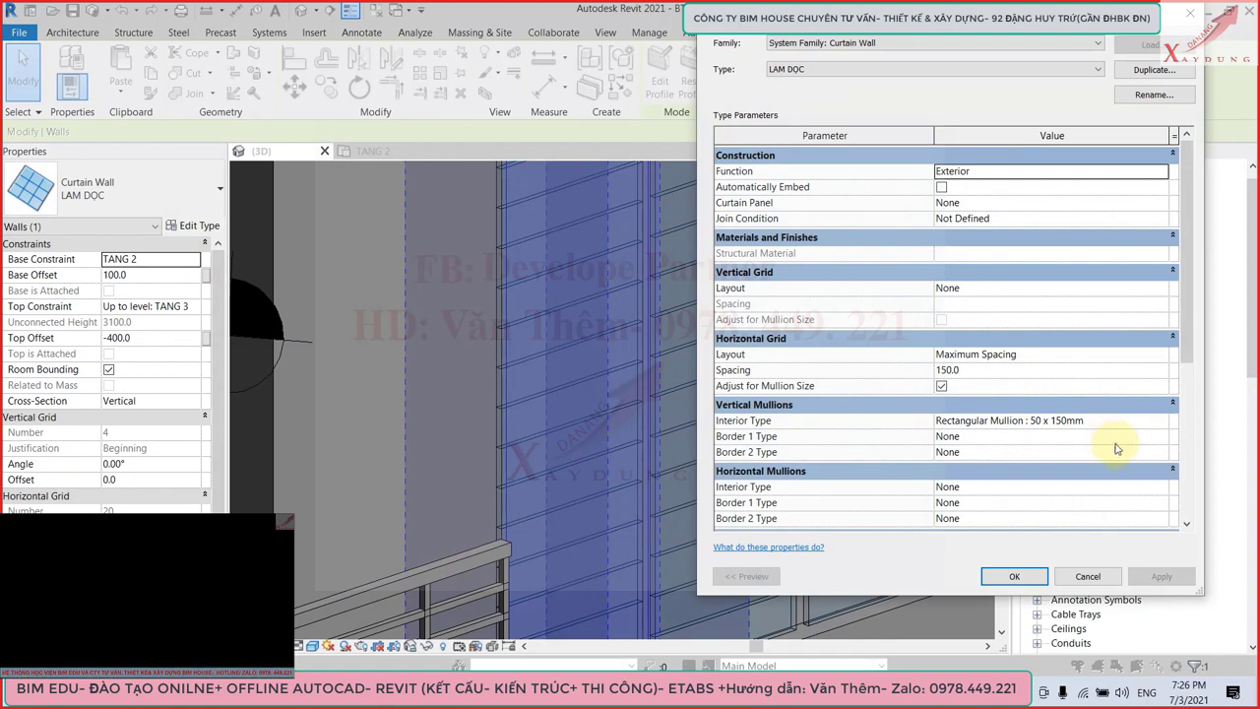
# Set vertical interior mullions to None and horizontal ones to Rectangular Mullion : 50 x 150mm, then apply
pyautogui.click(1169, 429)
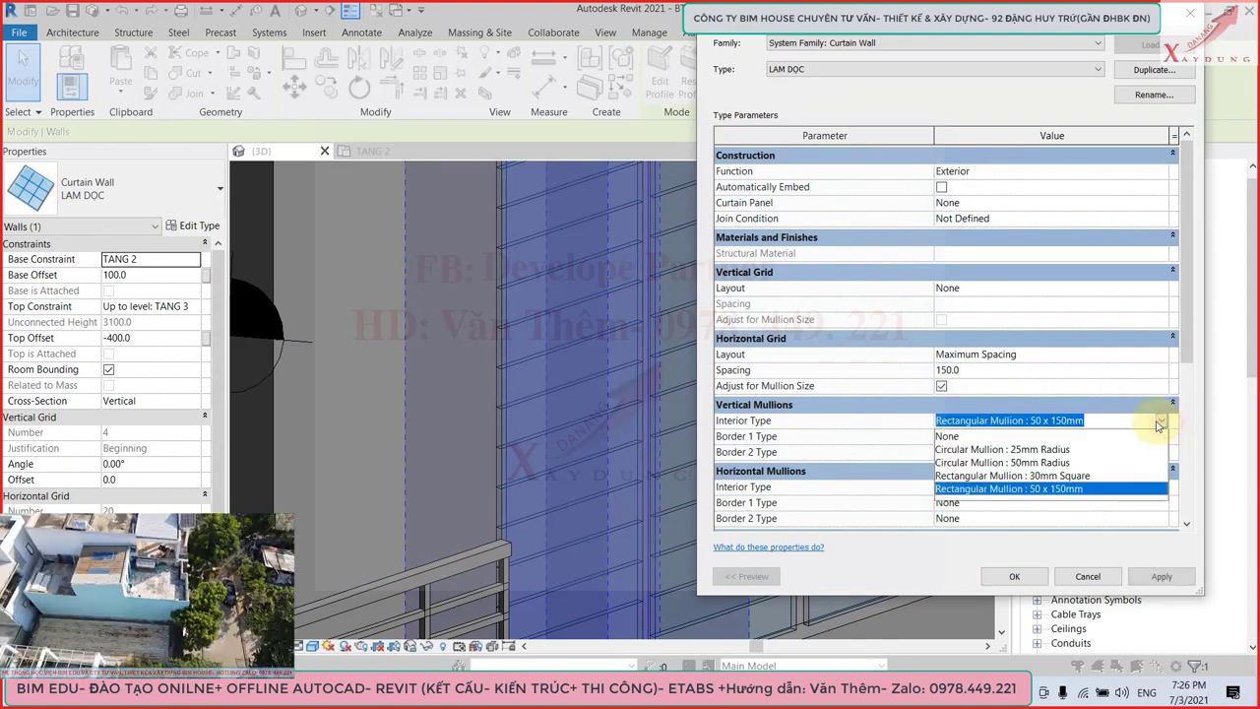
pyautogui.click(985, 440)
pyautogui.click(970, 487)
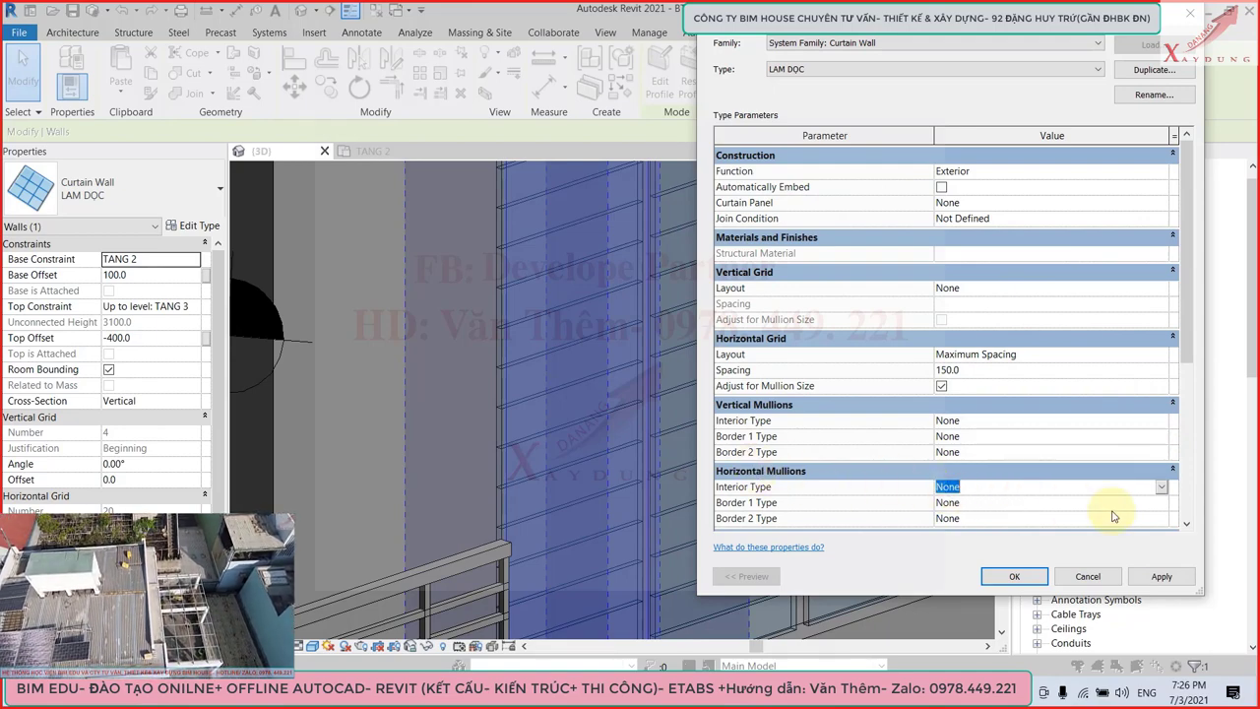
pyautogui.scroll(-2, 1110, 507)
pyautogui.click(1168, 406)
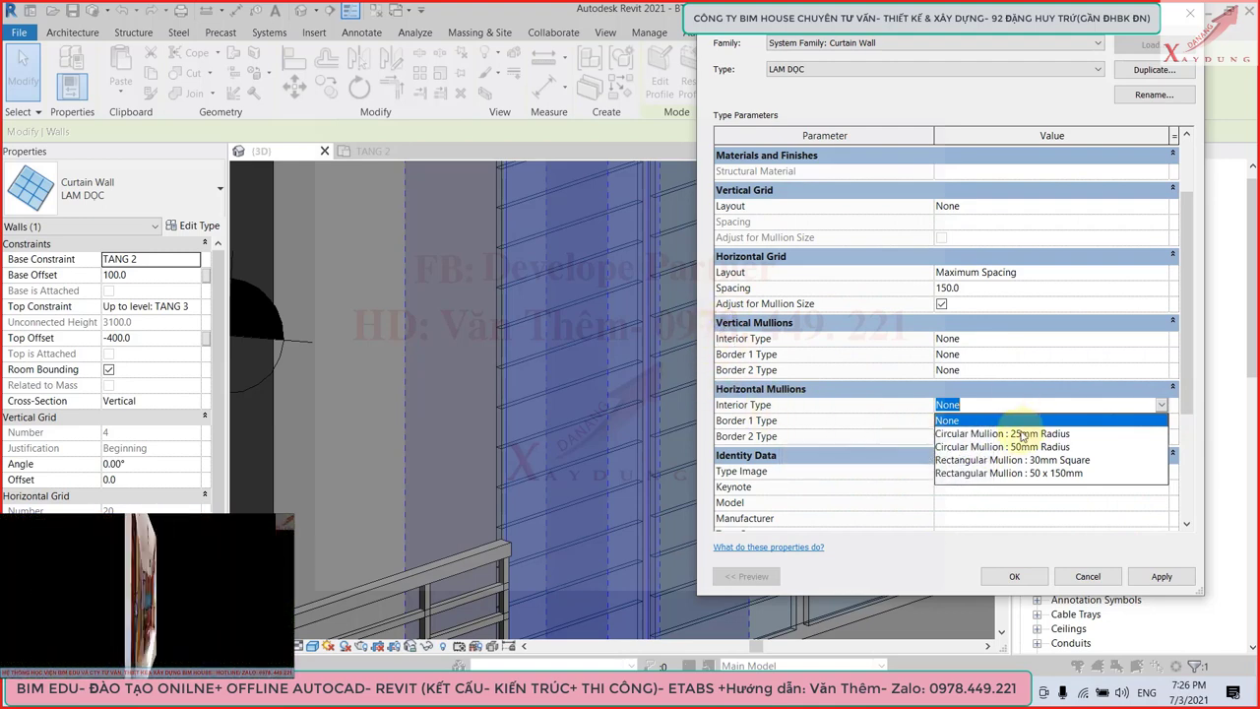
pyautogui.click(1050, 473)
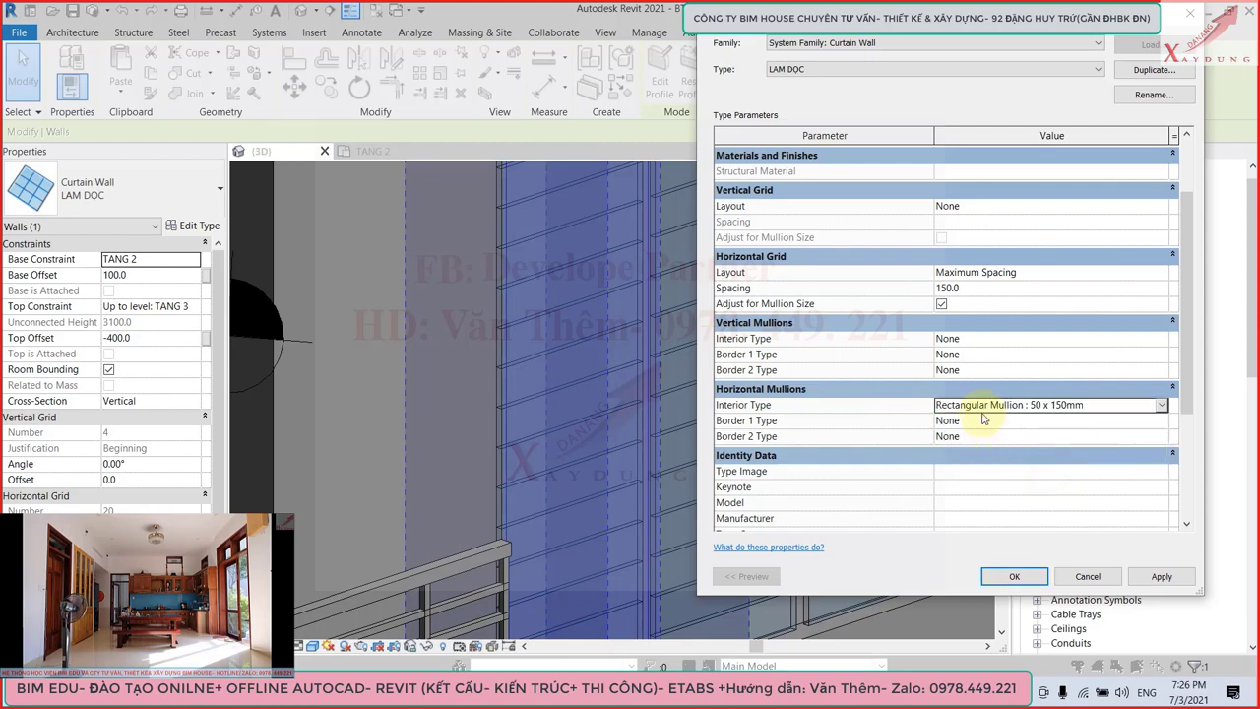
pyautogui.click(1162, 576)
# Close the type settings, then orbit and zoom in to check the new horizontal louvers
pyautogui.click(1014, 576)
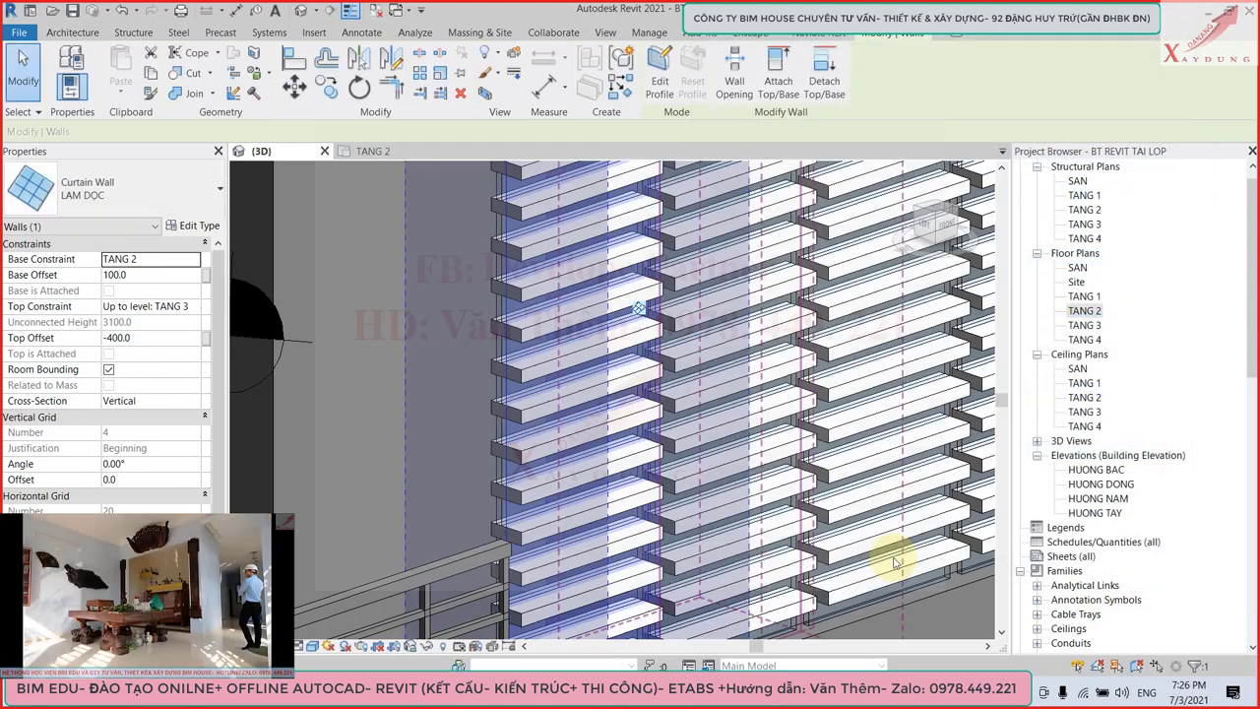
pyautogui.press('Escape')
pyautogui.moveTo(763, 497)
pyautogui.keyDown('shift'); pyautogui.mouseDown(button='middle')
pyautogui.moveTo(811, 513)
pyautogui.moveTo(906, 479)
pyautogui.moveTo(756, 544)
pyautogui.moveTo(796, 365)
pyautogui.moveTo(914, 498)
pyautogui.moveTo(813, 450)
pyautogui.moveTo(773, 475)
pyautogui.moveTo(714, 484)
pyautogui.moveTo(838, 417)
pyautogui.moveTo(855, 465)
pyautogui.moveTo(754, 525)
pyautogui.moveTo(600, 423)
pyautogui.moveTo(765, 479)
pyautogui.moveTo(650, 350)
pyautogui.mouseUp(button='middle'); pyautogui.keyUp('shift')
pyautogui.scroll(2, 650, 349)
pyautogui.scroll(3, 650, 355)
pyautogui.scroll(2, 652, 360)
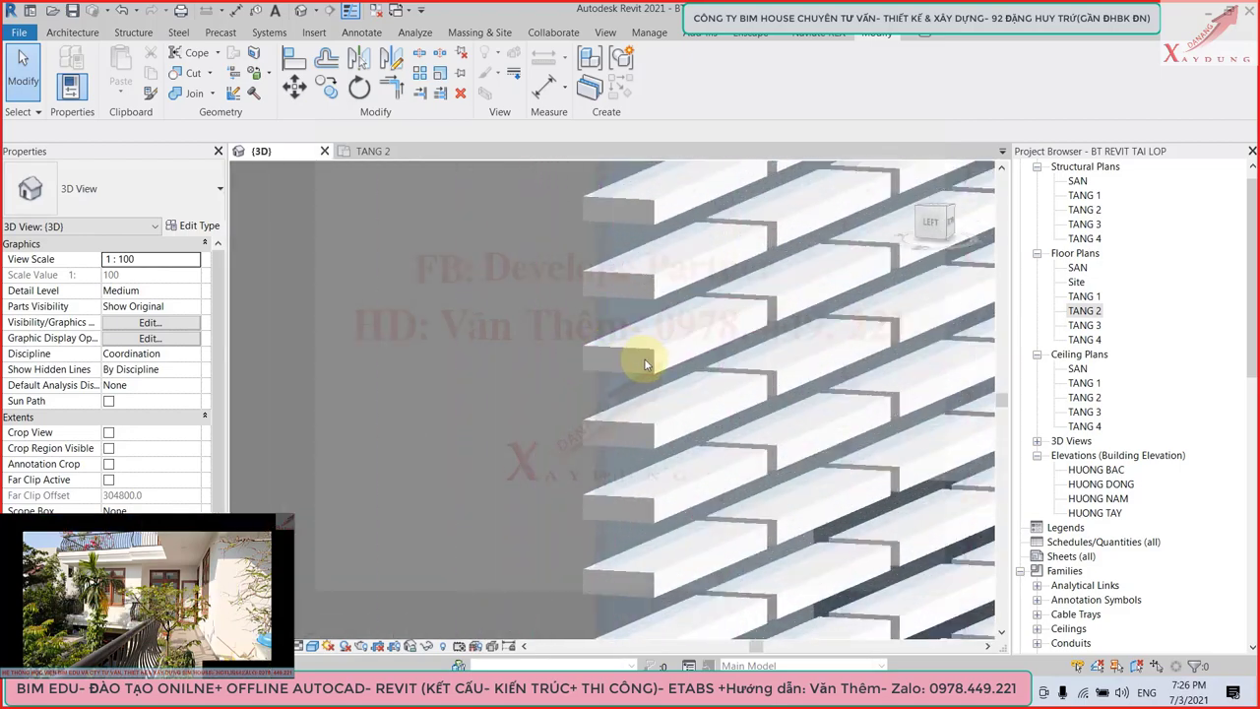
# Orbit to show the facade and balcony, then select the LAM DOC curtain wall
pyautogui.click(650, 360)
pyautogui.press('Escape')
pyautogui.scroll(-3, 697, 416)
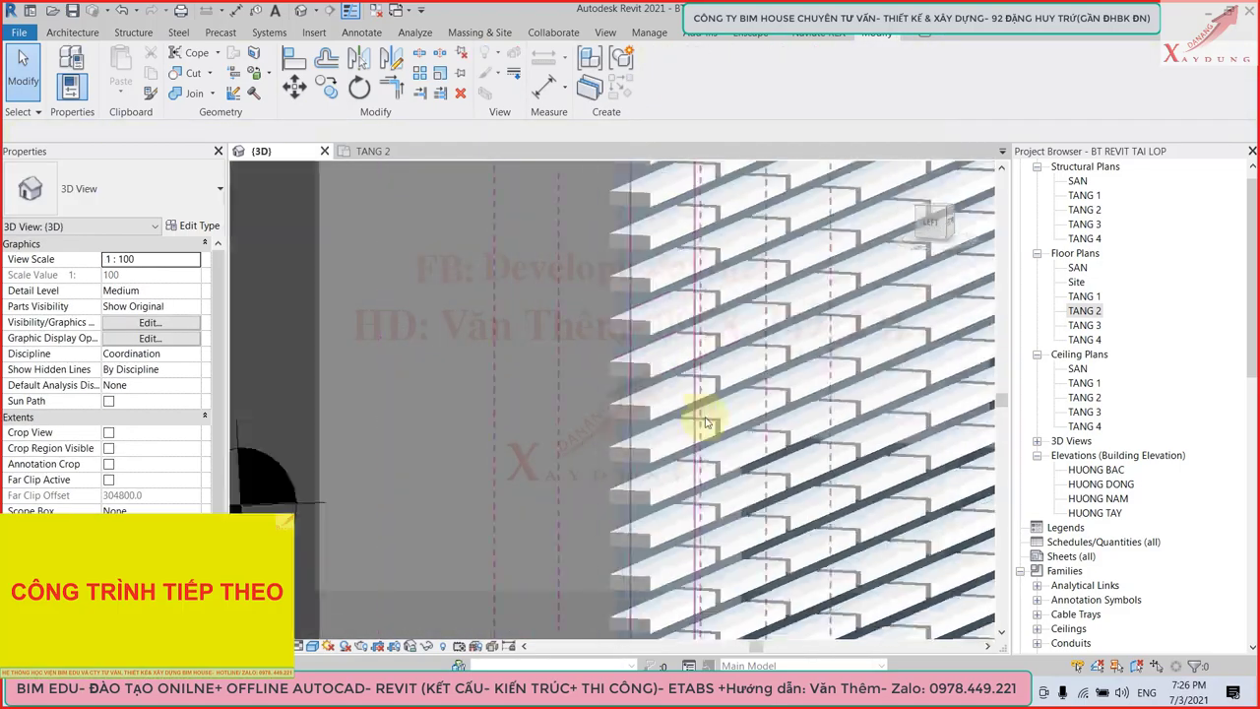
pyautogui.moveTo(697, 417)
pyautogui.keyDown('shift'); pyautogui.mouseDown(button='middle')
pyautogui.moveTo(705, 458)
pyautogui.moveTo(655, 282)
pyautogui.mouseUp(button='middle'); pyautogui.keyUp('shift')
pyautogui.click(647, 254)
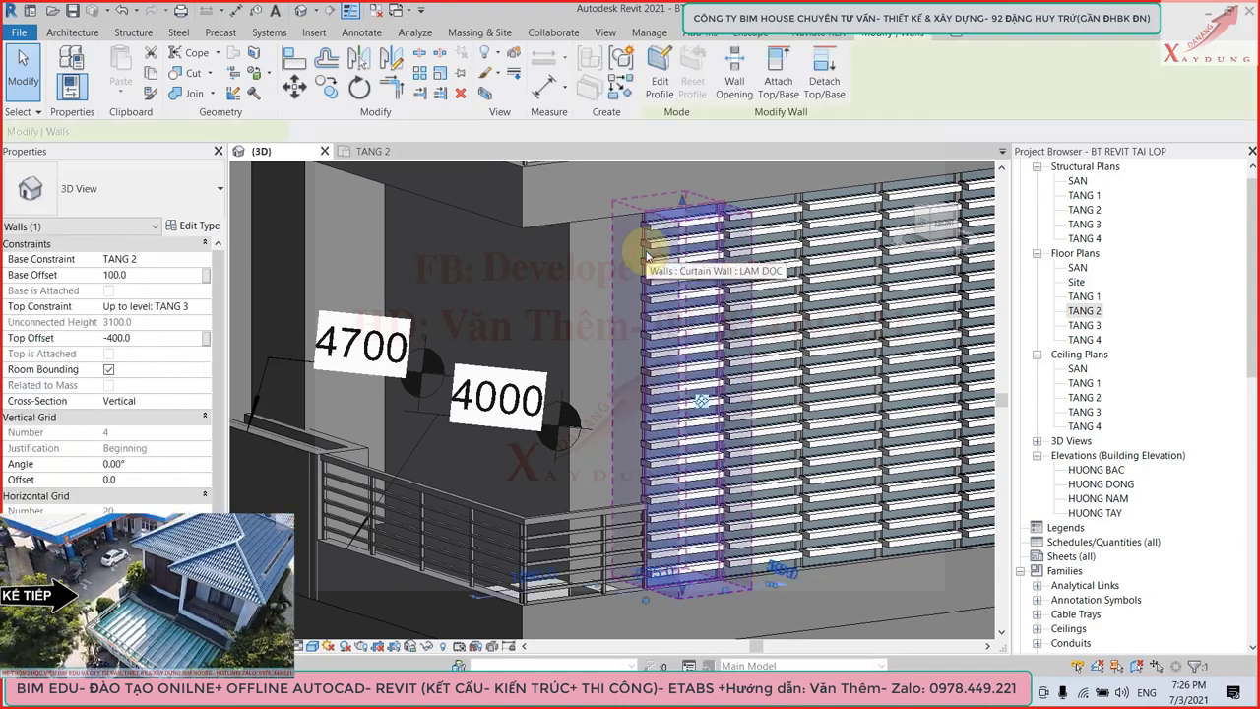
# Reconfirm Rectangular Mullion : 50 x 150mm as LAM DOC's horizontal interior mullion, then close and deselect
pyautogui.click(198, 227)
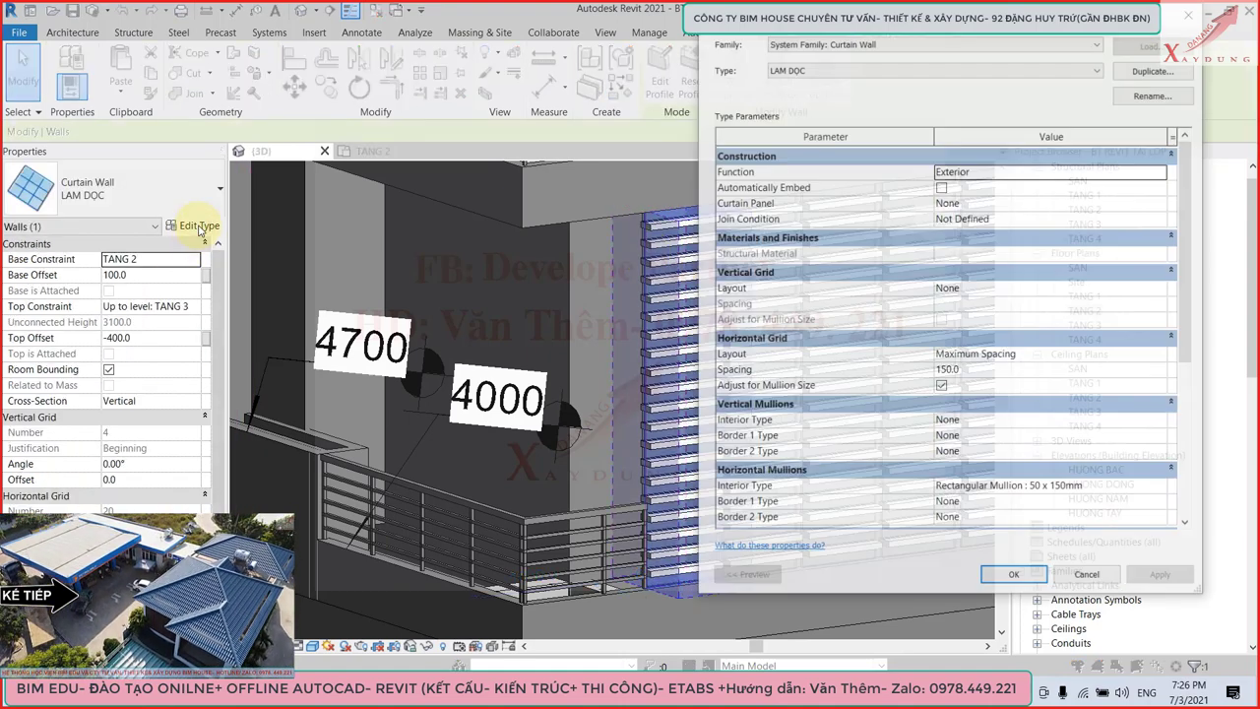
pyautogui.click(1121, 490)
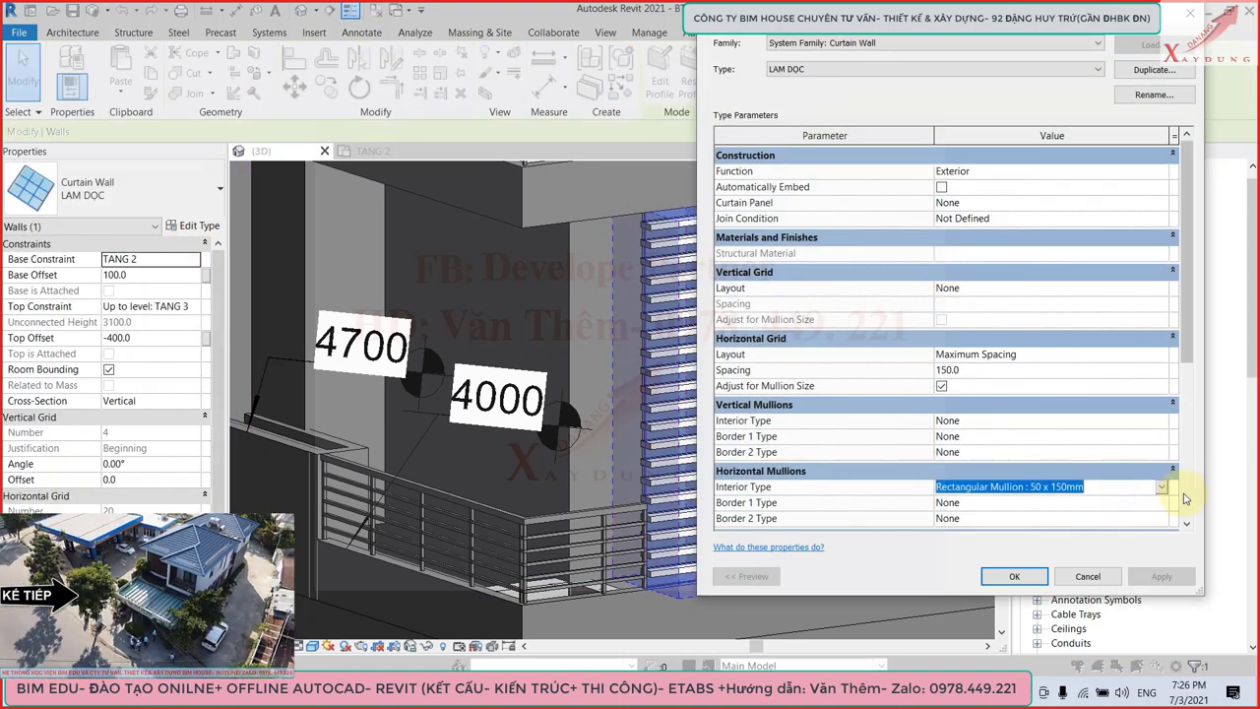
pyautogui.click(1163, 489)
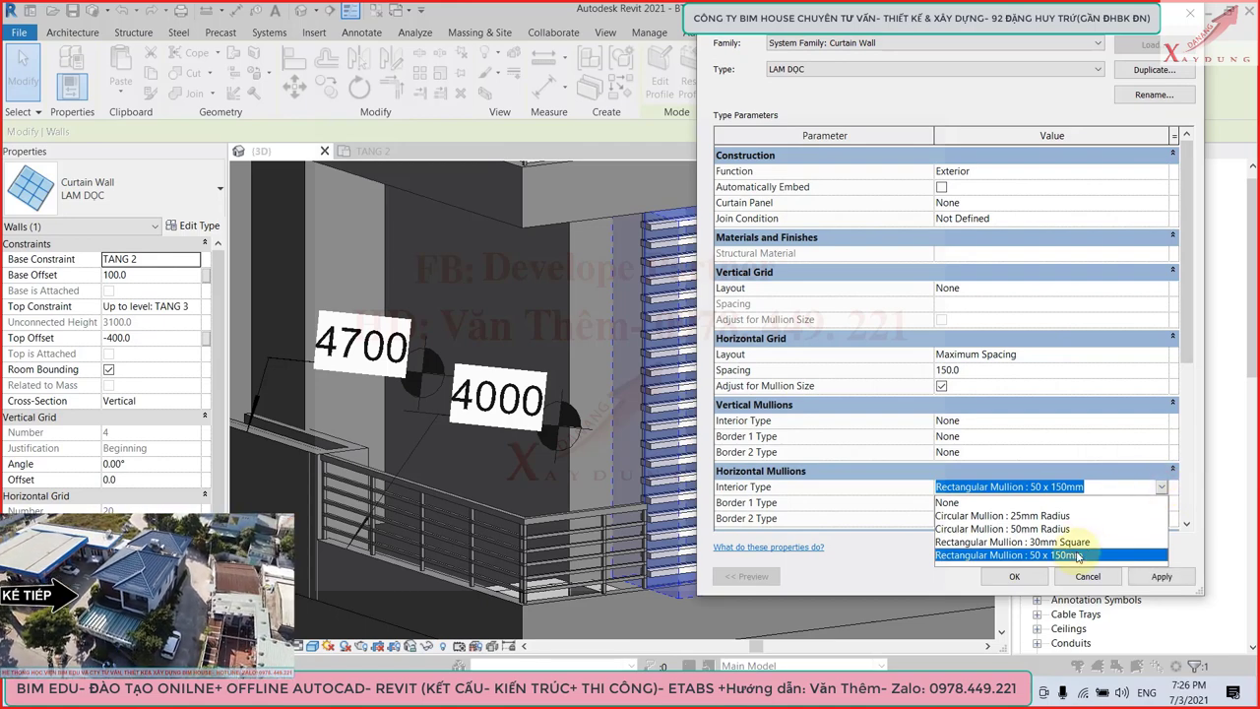
pyautogui.click(1102, 489)
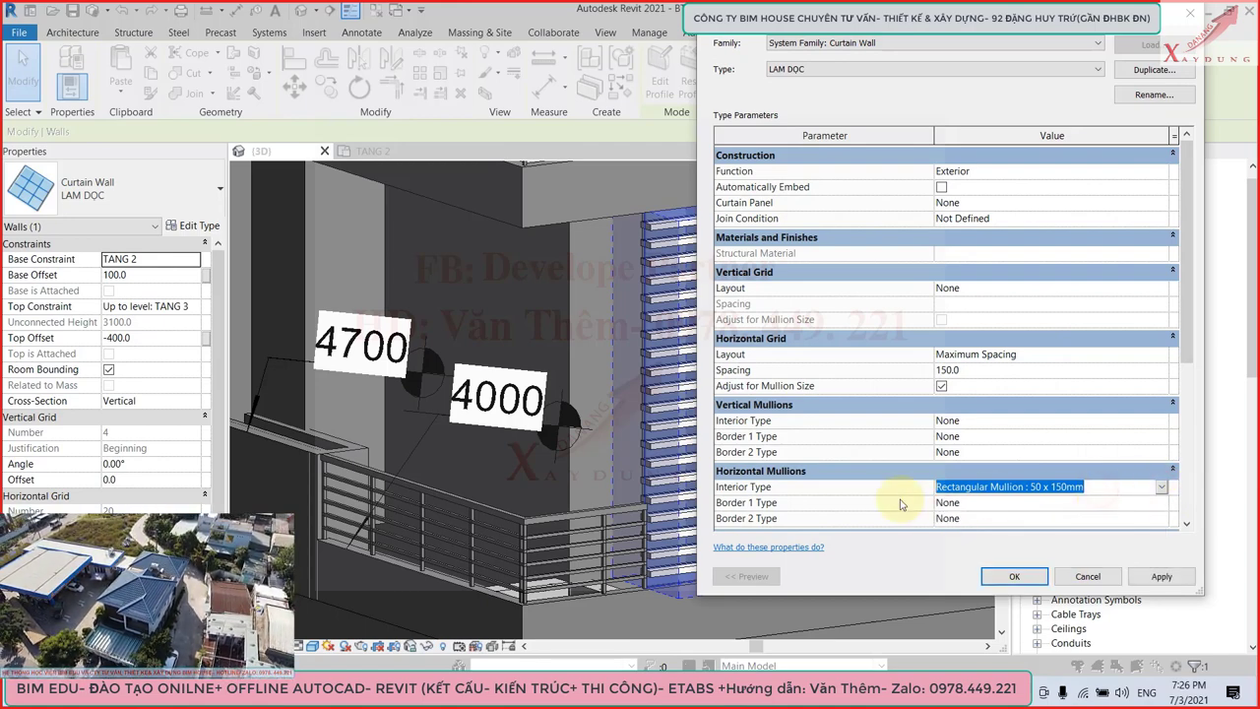
pyautogui.press('Return')
pyautogui.press('Escape')
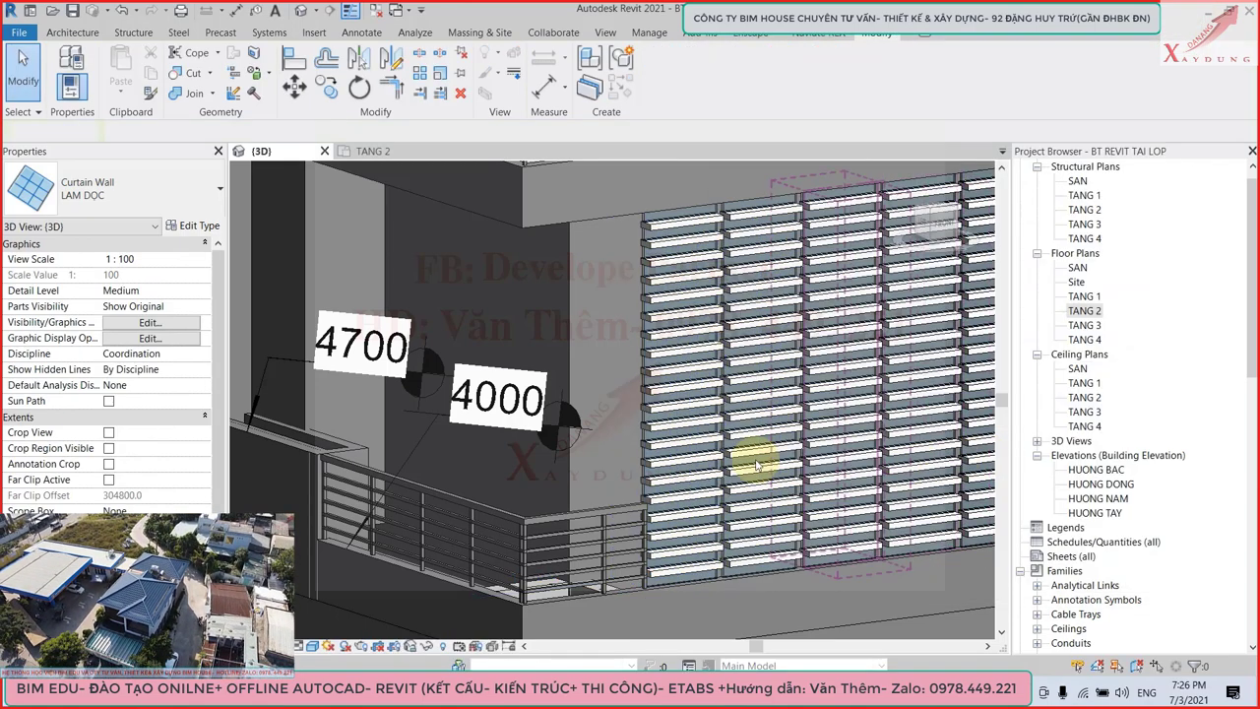
pyautogui.scroll(5, 520, 427)
pyautogui.scroll(3, 520, 428)
# Search the Project Browser for 'Rectangular Mullion' and expand it to its 30mm Square and 50 x 150mm types
pyautogui.rightClick(1084, 383)
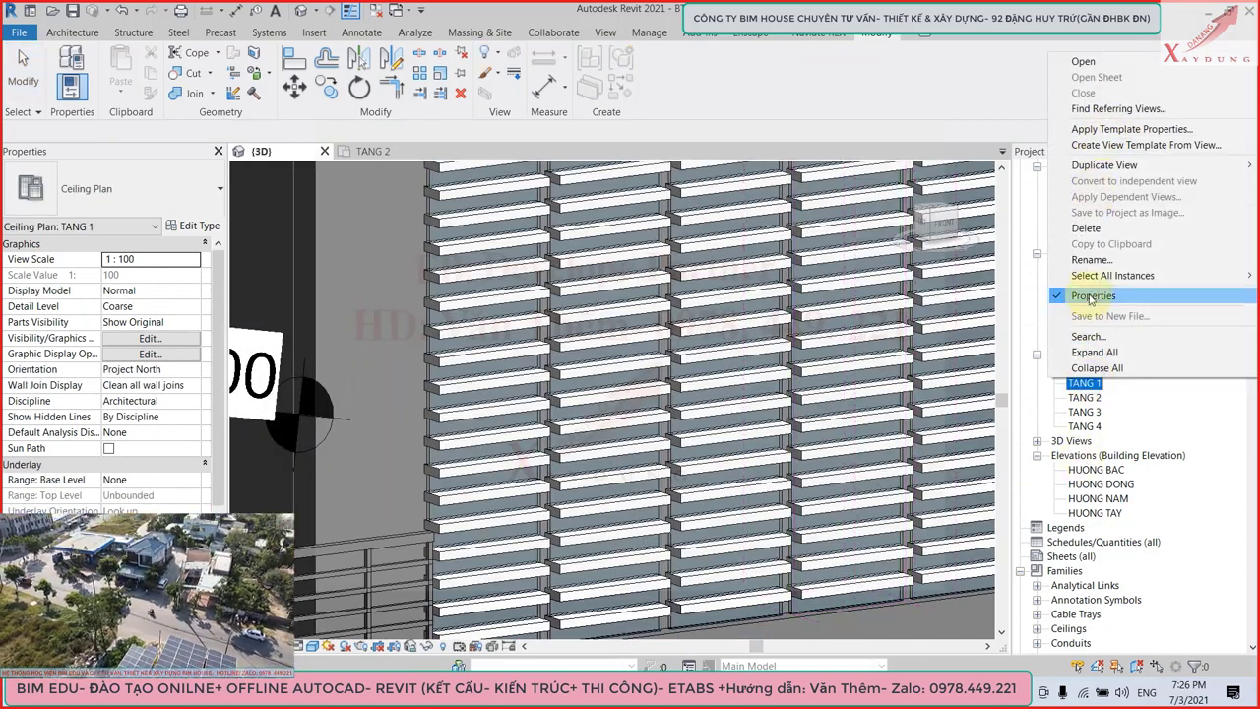
pyautogui.click(1088, 339)
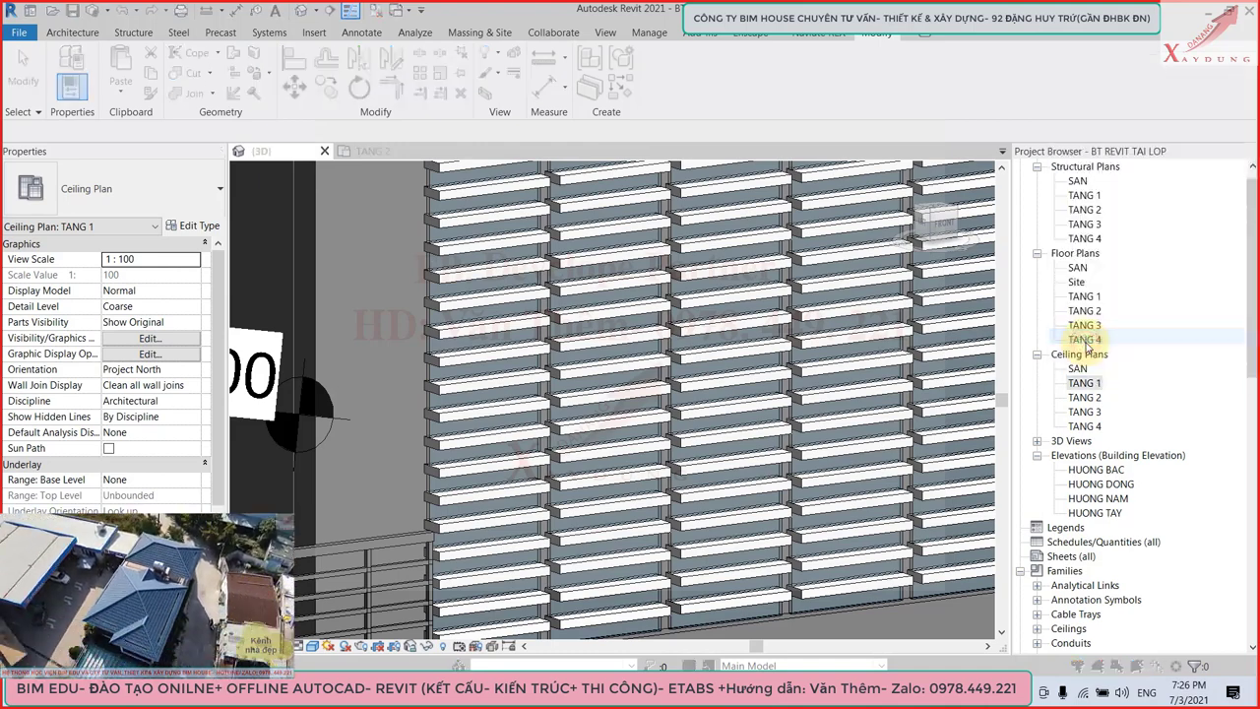
pyautogui.write('Rectangular Mullion : 50 x 150mm')
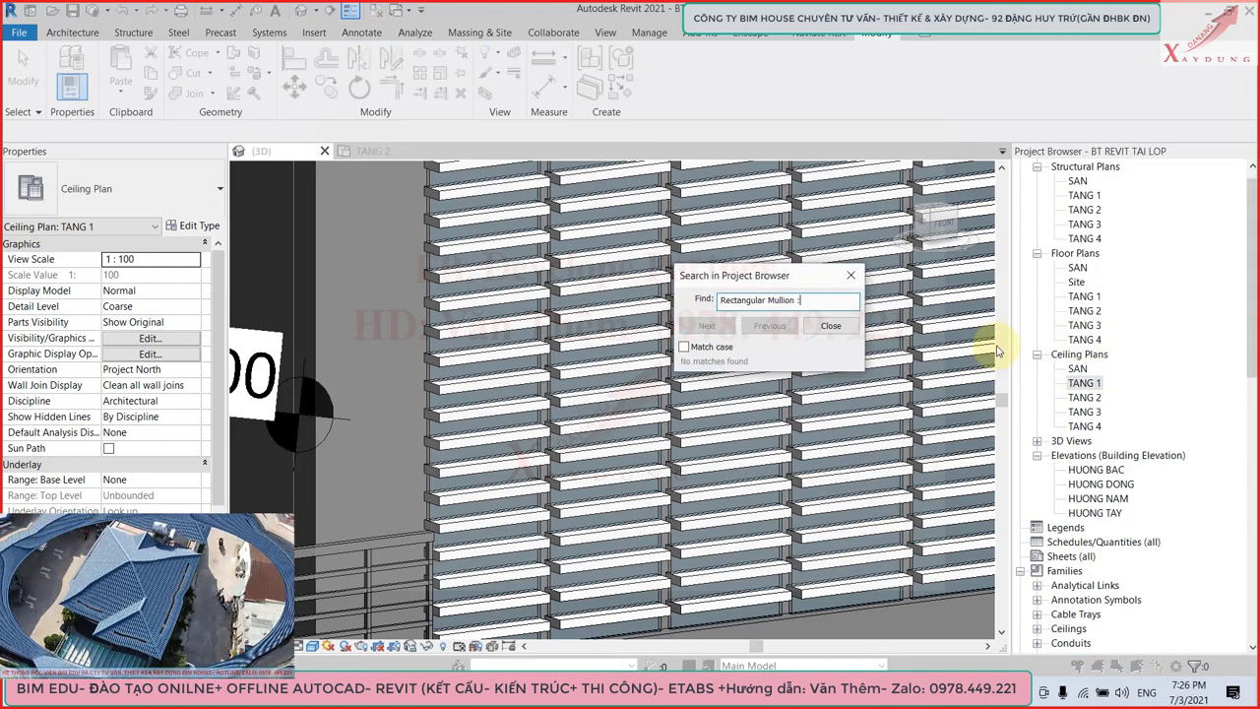
pyautogui.press('BackSpace')
pyautogui.click(767, 328)
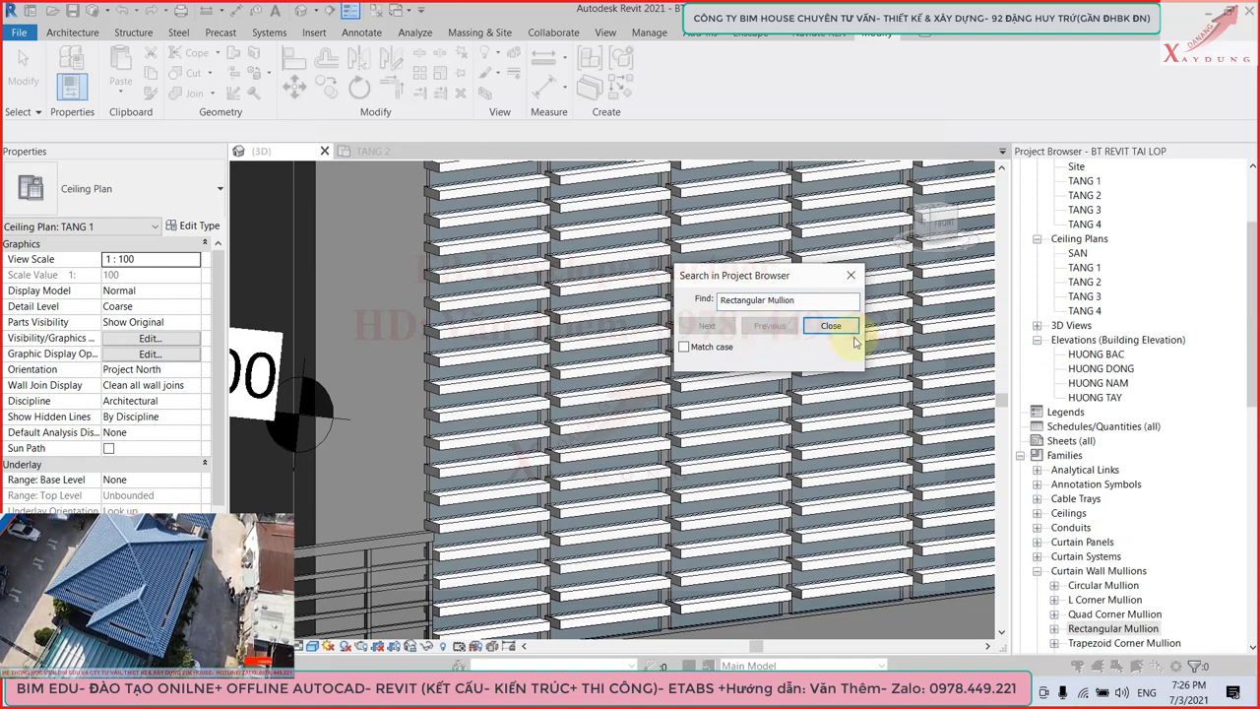
pyautogui.click(851, 276)
pyautogui.scroll(-5, 1182, 522)
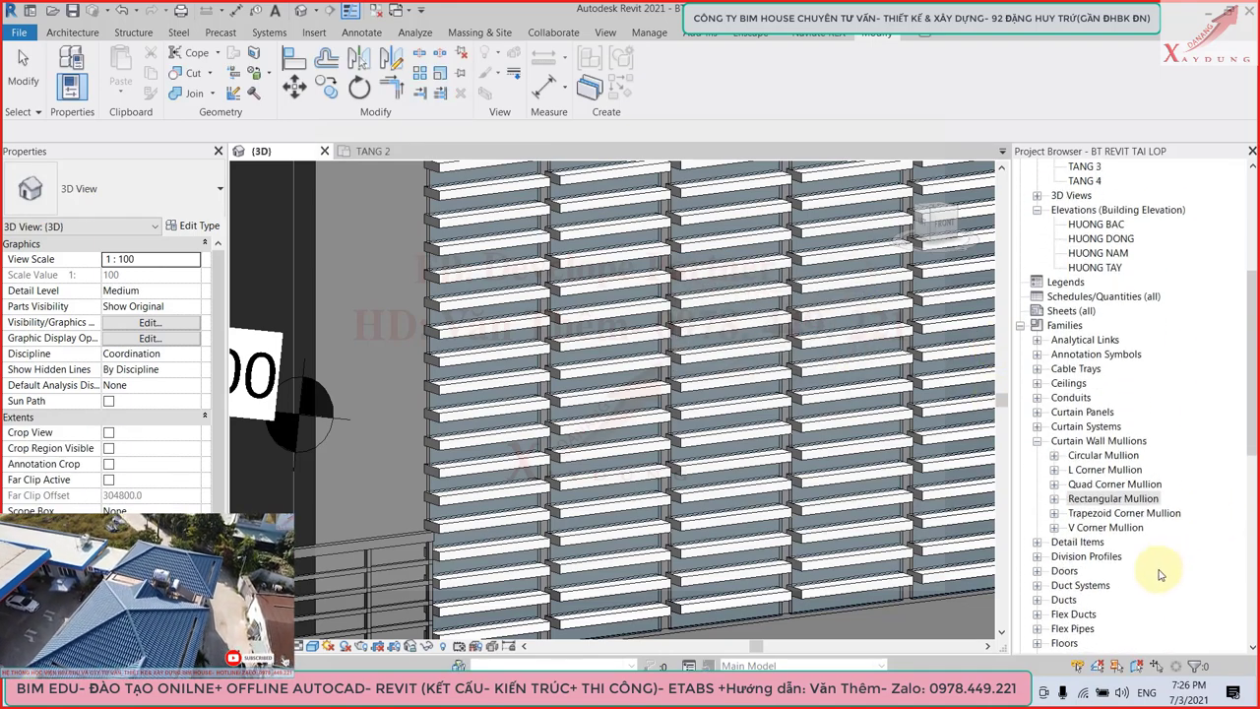
pyautogui.click(1055, 471)
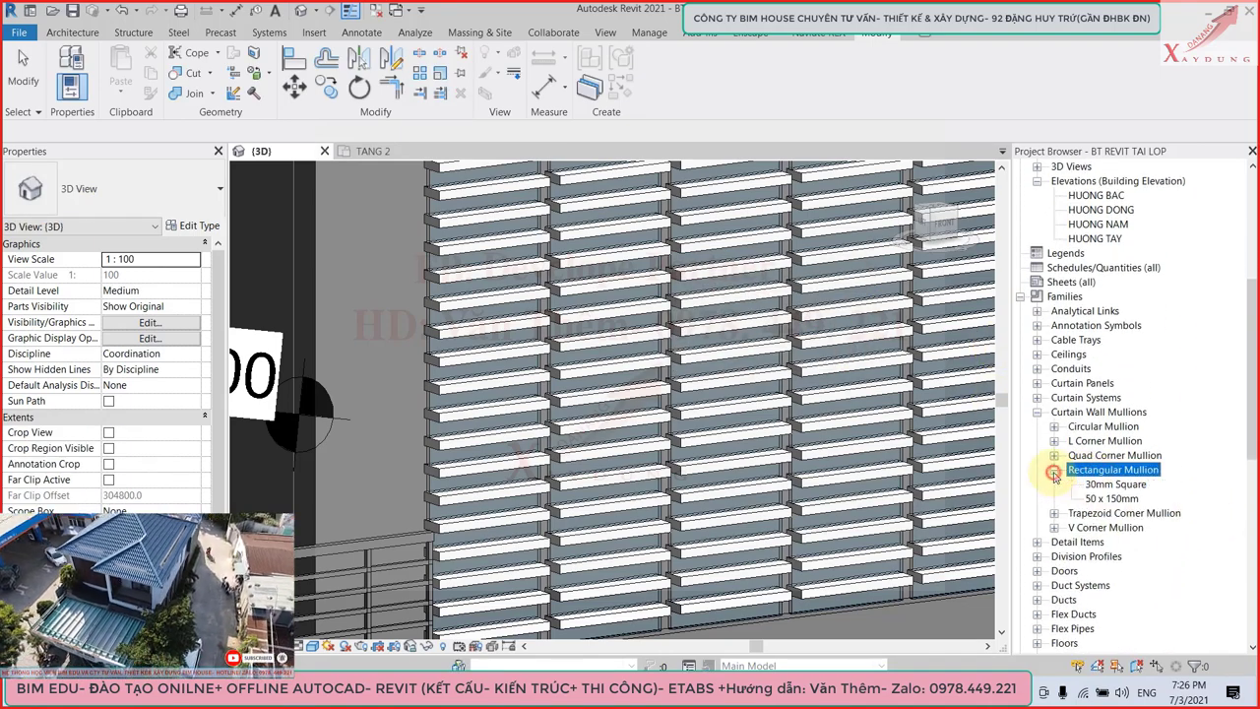
pyautogui.click(1098, 499)
# Duplicate the 50 x 150mm mullion type as 25X50 and set both side widths to 12.5
pyautogui.rightClick(1095, 502)
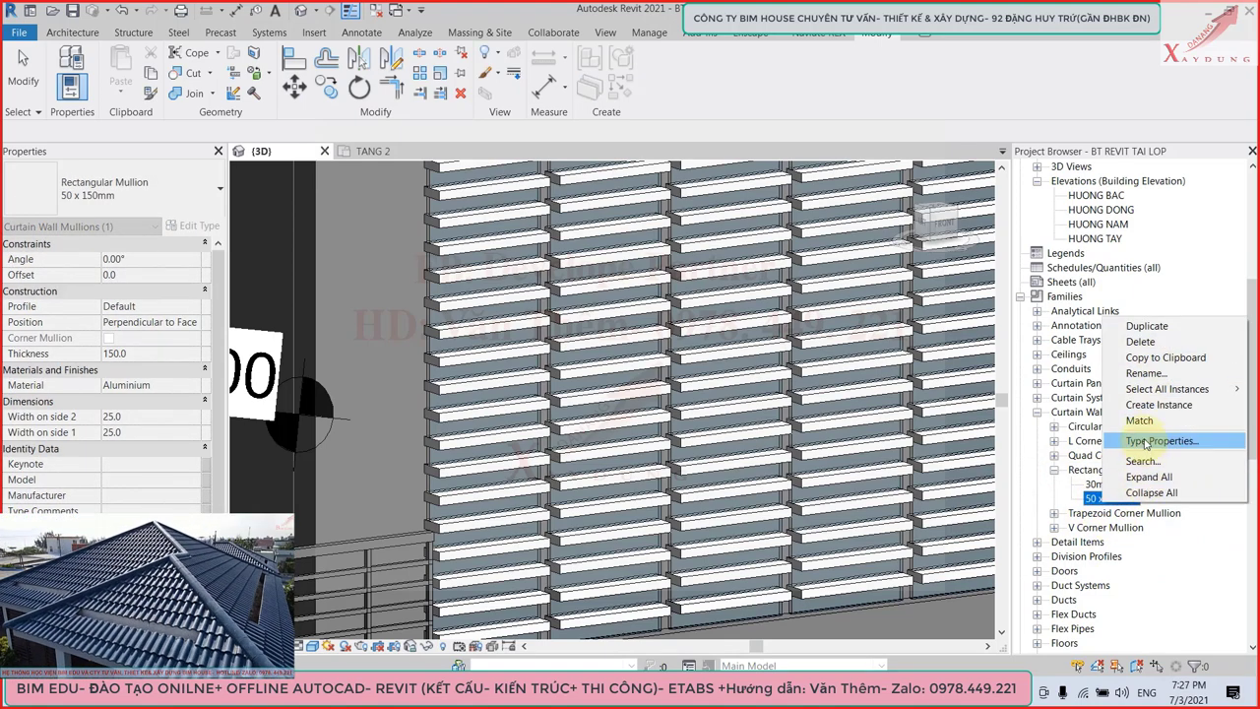
pyautogui.click(1144, 326)
pyautogui.write('25X50')
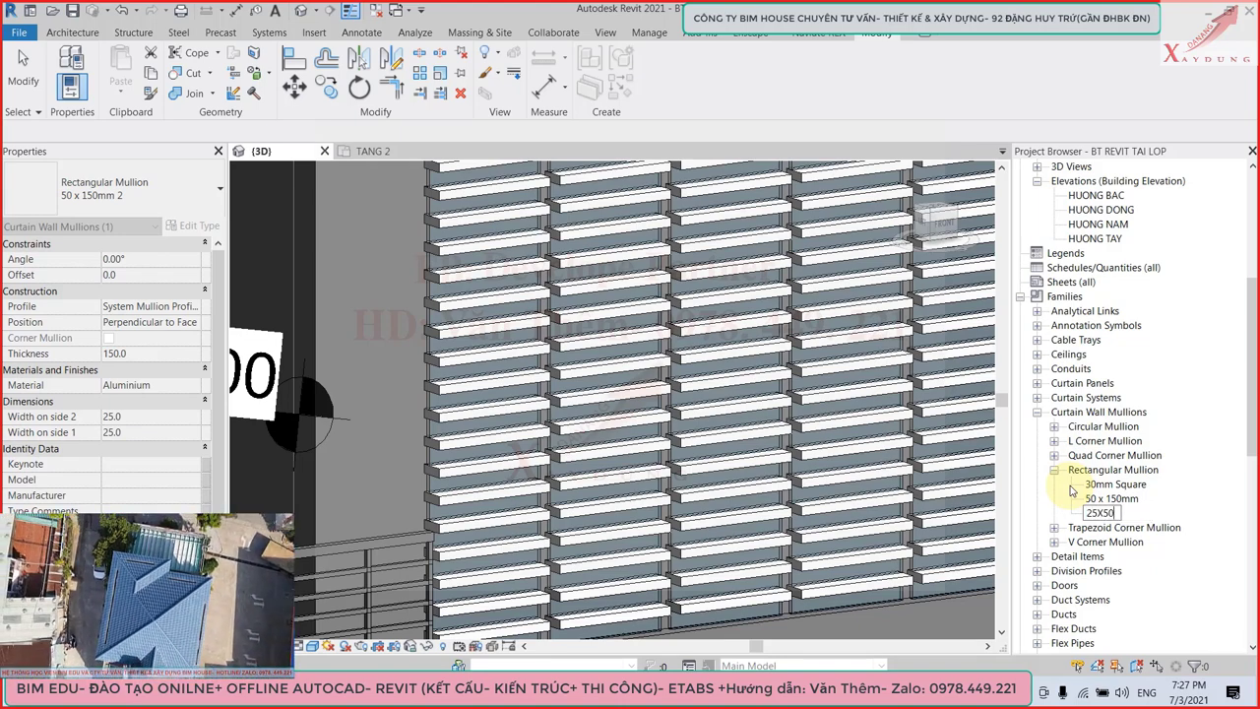
pyautogui.click(1188, 514)
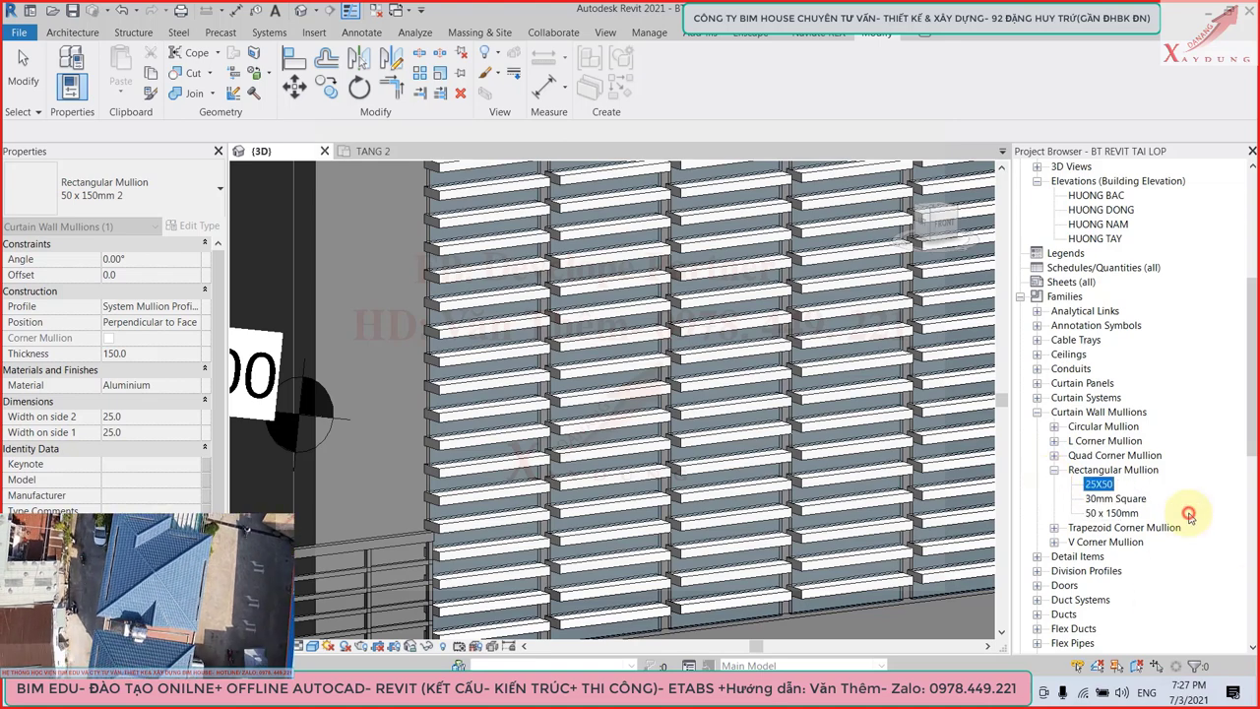
pyautogui.doubleClick(1100, 485)
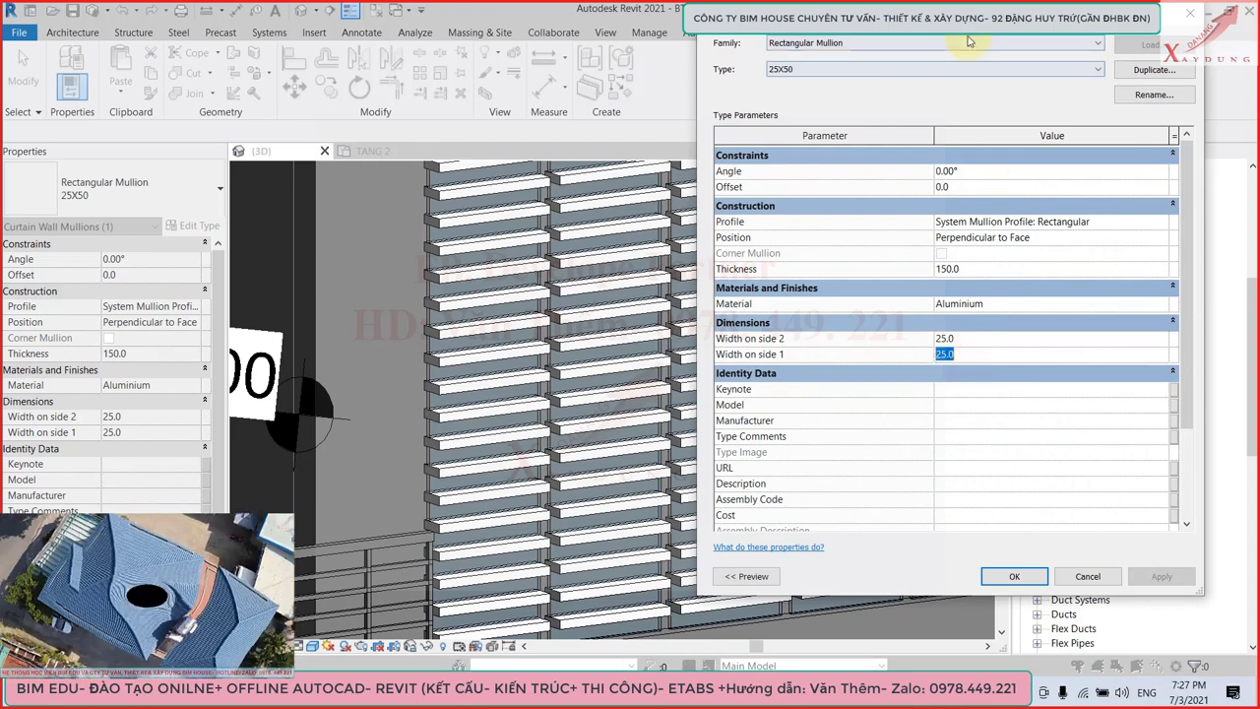
pyautogui.moveTo(969, 40); pyautogui.dragTo(532, 98)
pyautogui.write('12')
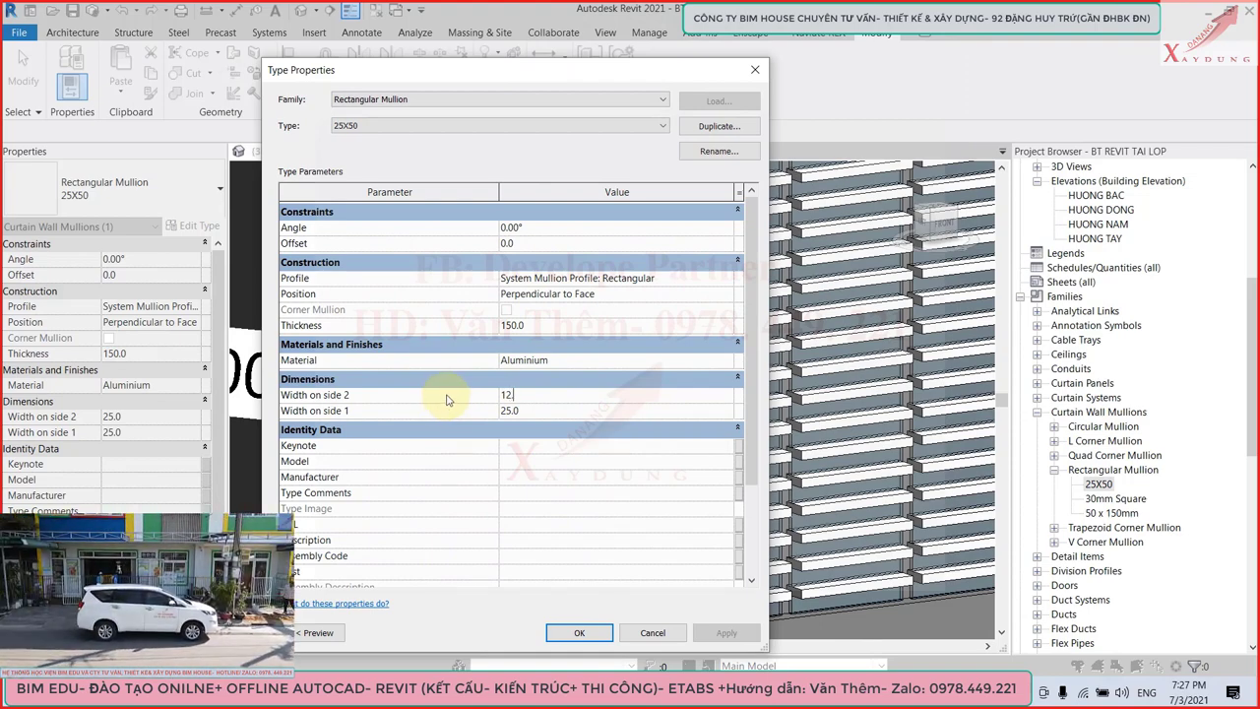
pyautogui.write('.5')
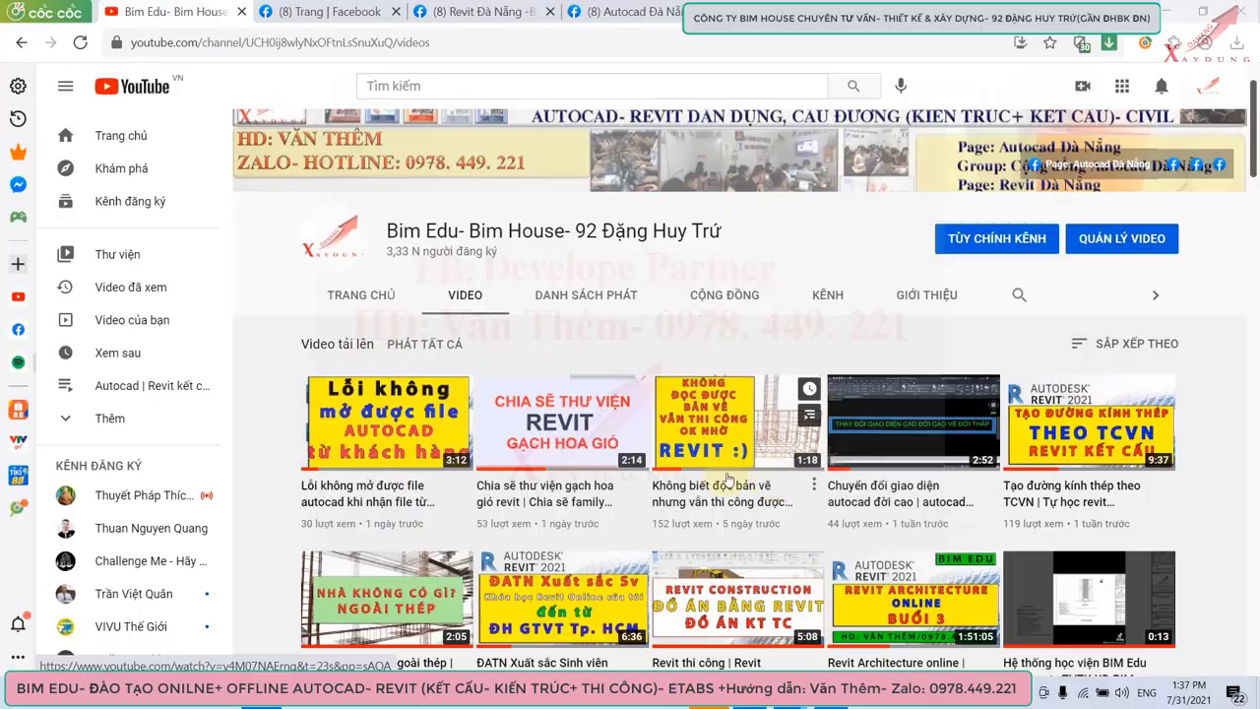
# Scroll down the Bim Edu- Bim House channel's video grid and back up to the newest uploads
pyautogui.scroll(-3, 432, 342)
pyautogui.scroll(-3, 433, 343)
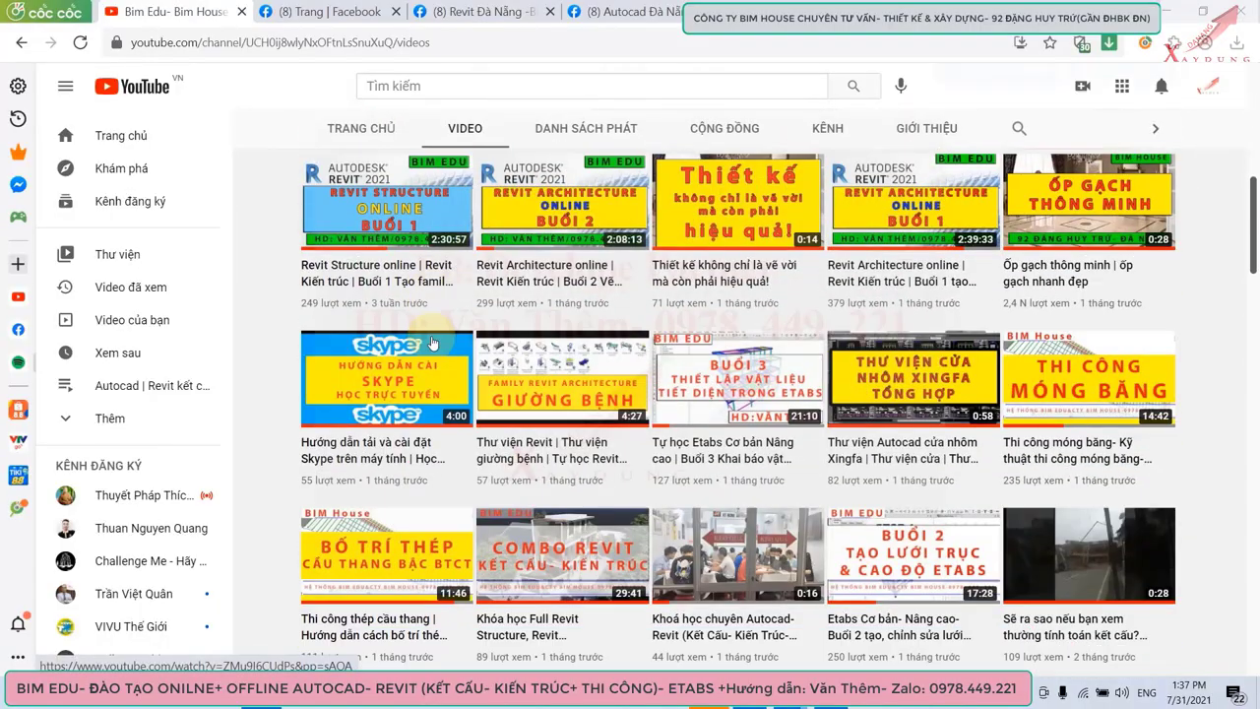
pyautogui.scroll(-5, 432, 342)
pyautogui.scroll(-3, 431, 344)
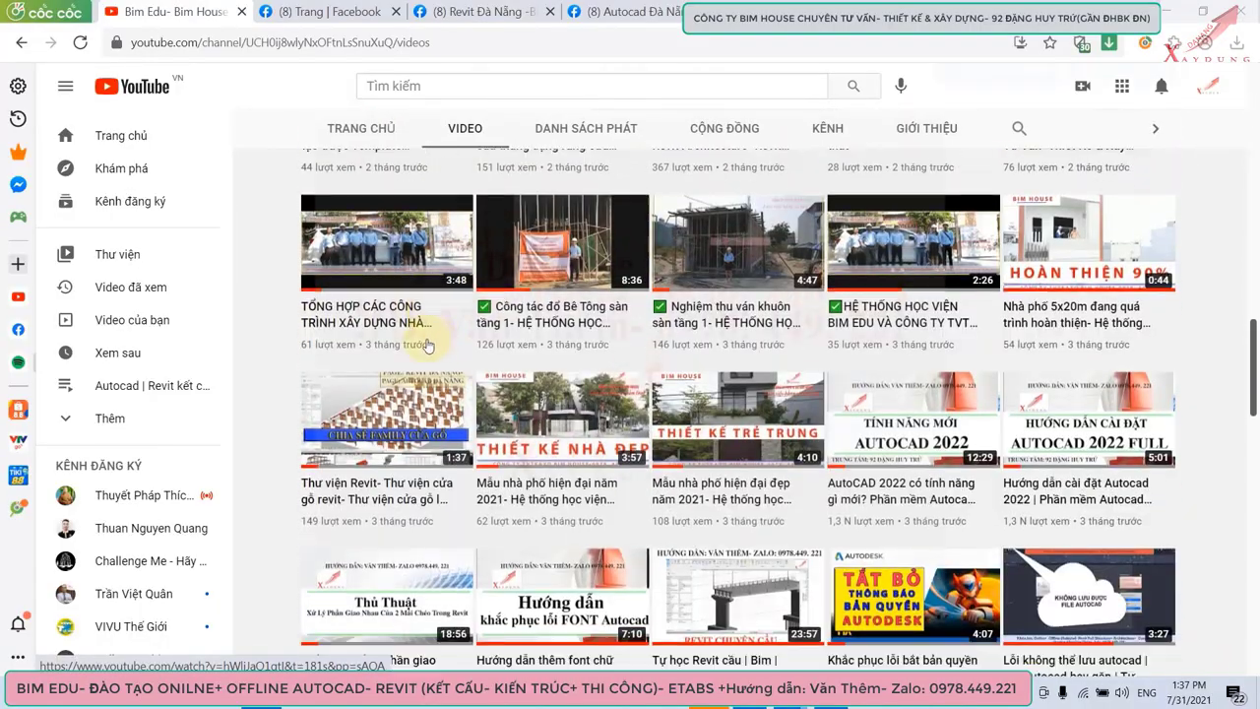
pyautogui.scroll(-4, 427, 348)
pyautogui.scroll(-5, 428, 347)
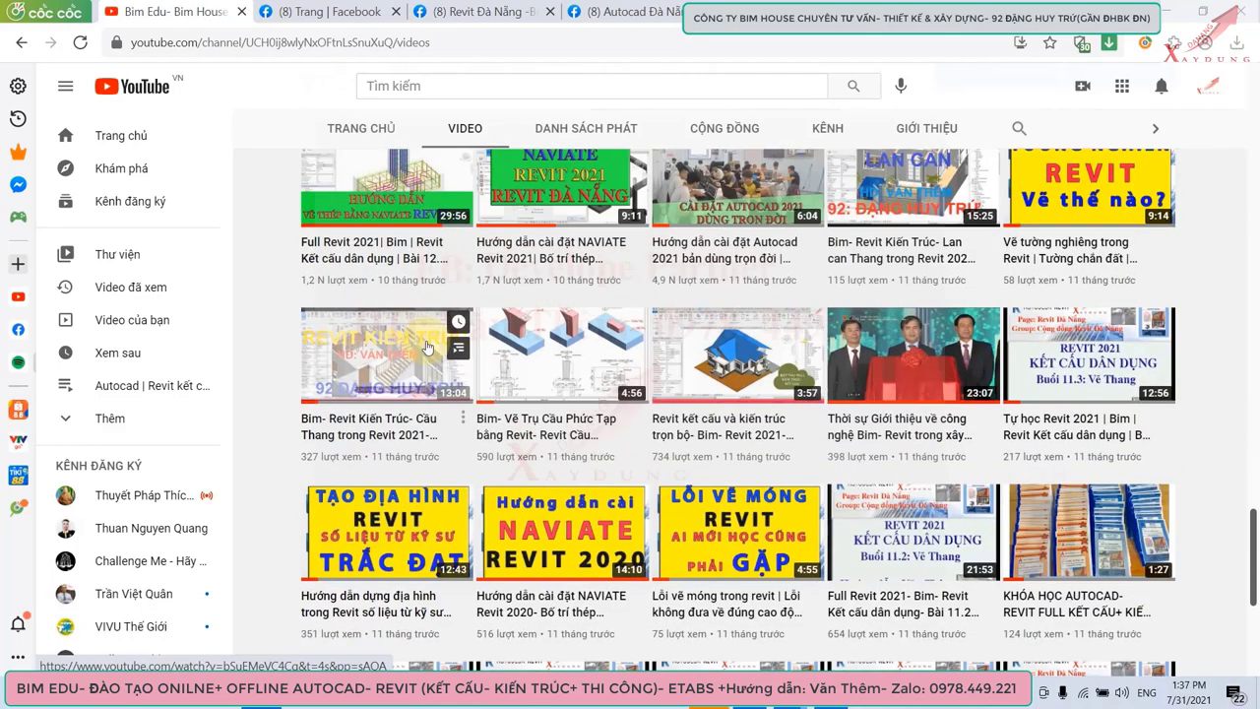
pyautogui.scroll(-4, 427, 348)
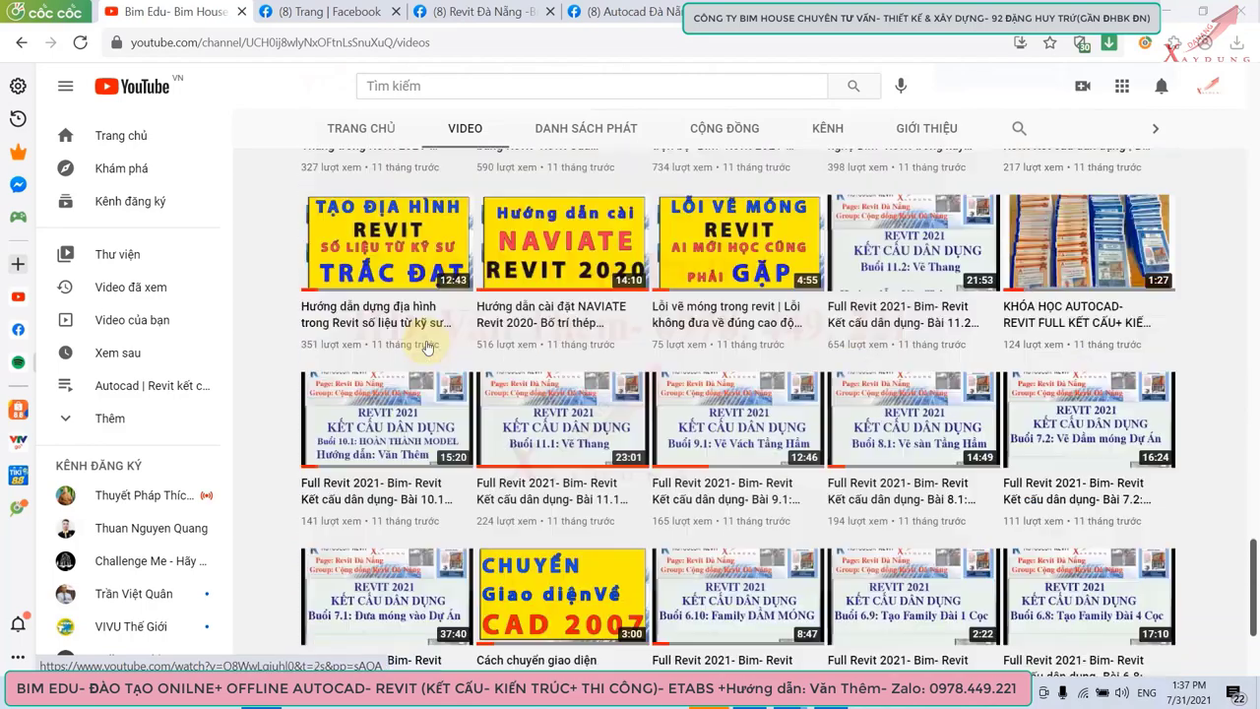
pyautogui.scroll(-4, 427, 347)
pyautogui.scroll(-3, 428, 346)
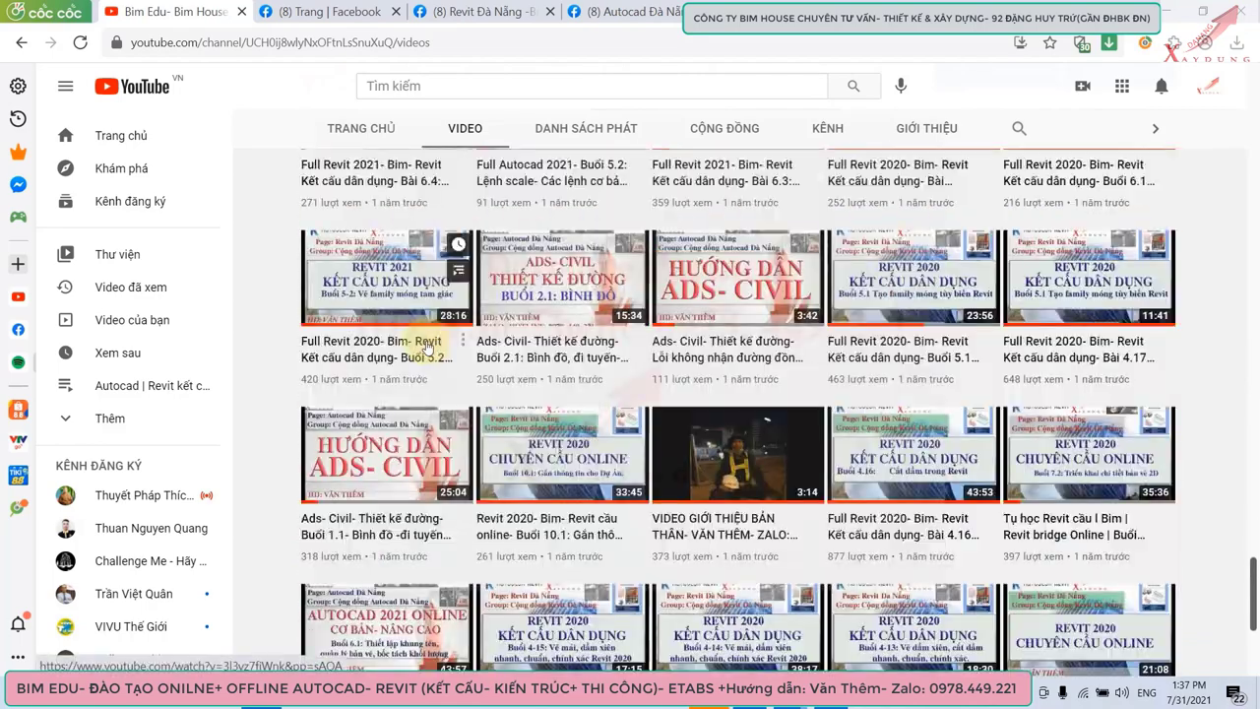
pyautogui.scroll(3, 427, 346)
pyautogui.scroll(-4, 427, 347)
pyautogui.scroll(-4, 427, 346)
pyautogui.scroll(-4, 427, 347)
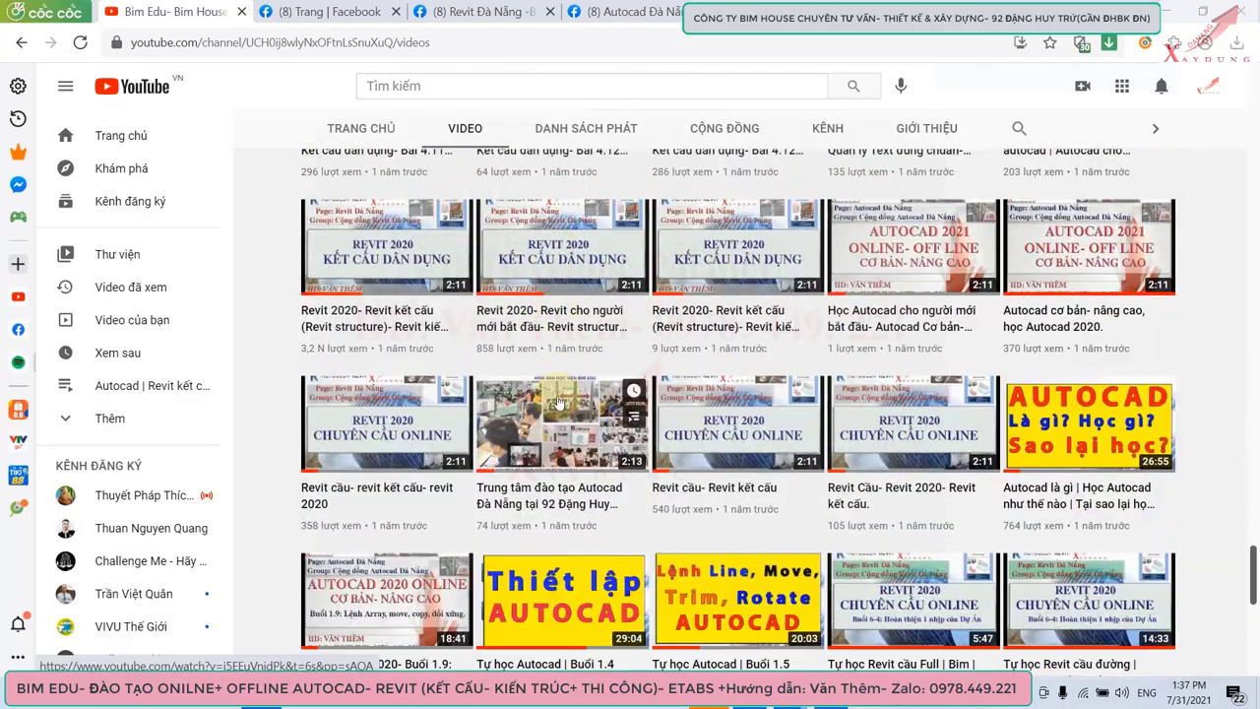
pyautogui.scroll(-3, 557, 402)
pyautogui.scroll(-4, 557, 402)
pyautogui.scroll(-4, 557, 401)
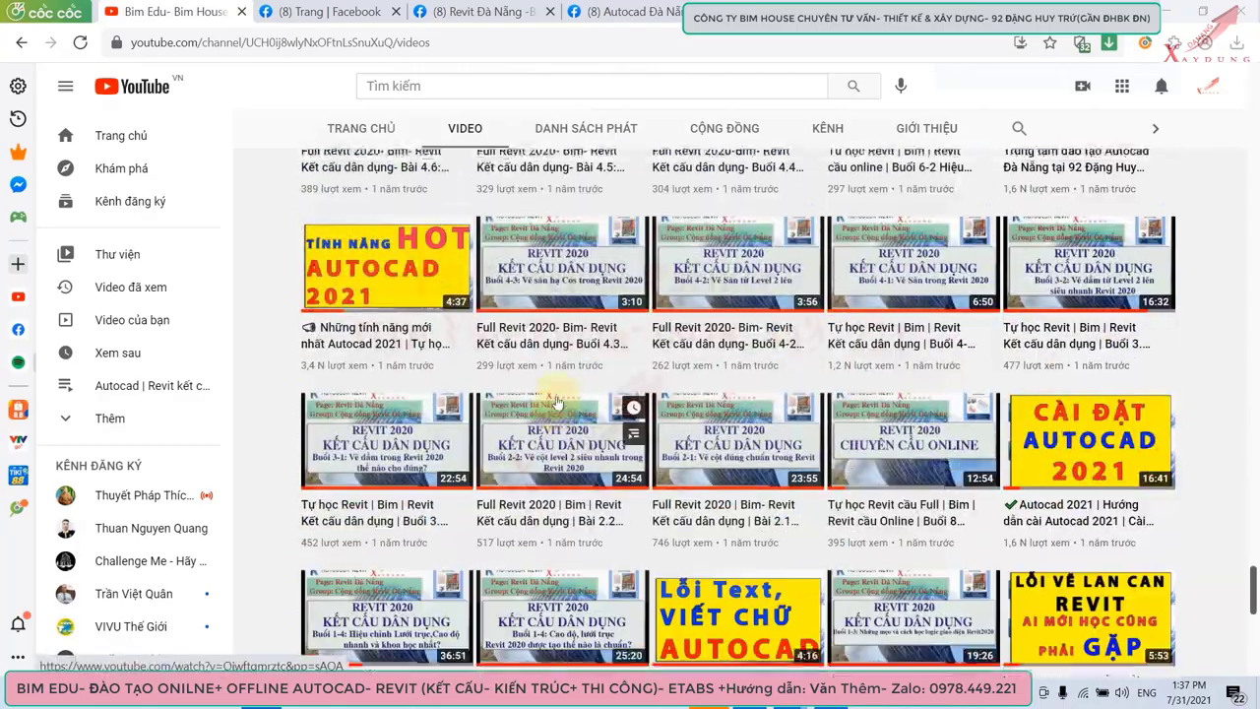
pyautogui.scroll(9, 558, 402)
pyautogui.scroll(4, 557, 402)
pyautogui.scroll(3, 557, 401)
pyautogui.scroll(-6, 557, 401)
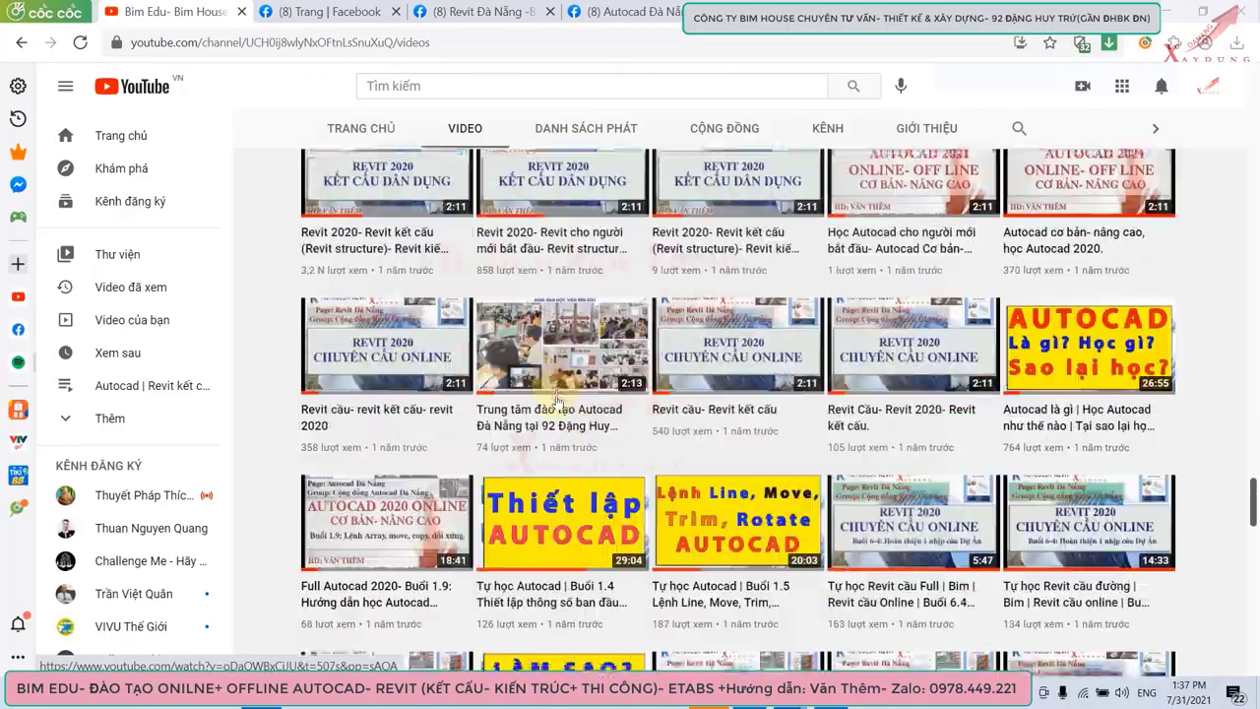
pyautogui.scroll(-5, 557, 401)
pyautogui.scroll(-4, 557, 402)
pyautogui.scroll(-4, 558, 402)
pyautogui.scroll(3, 571, 394)
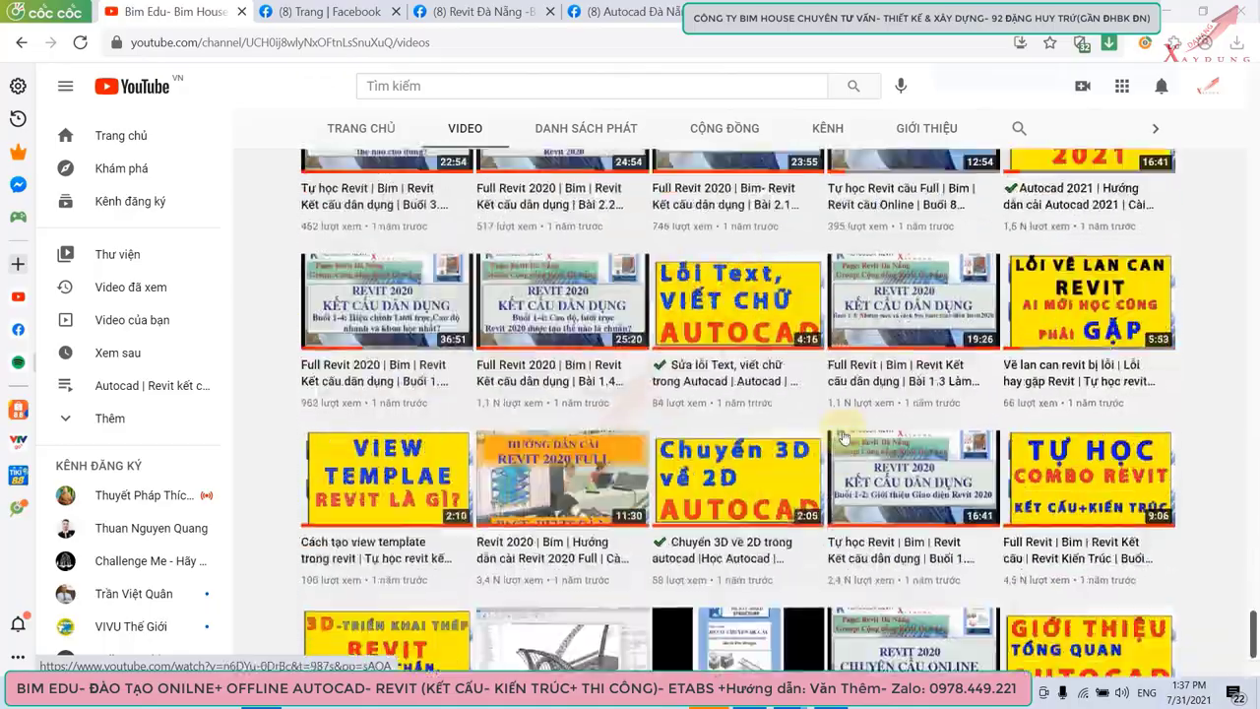
pyautogui.scroll(6, 594, 377)
pyautogui.scroll(5, 594, 377)
pyautogui.scroll(5, 577, 318)
pyautogui.scroll(5, 552, 265)
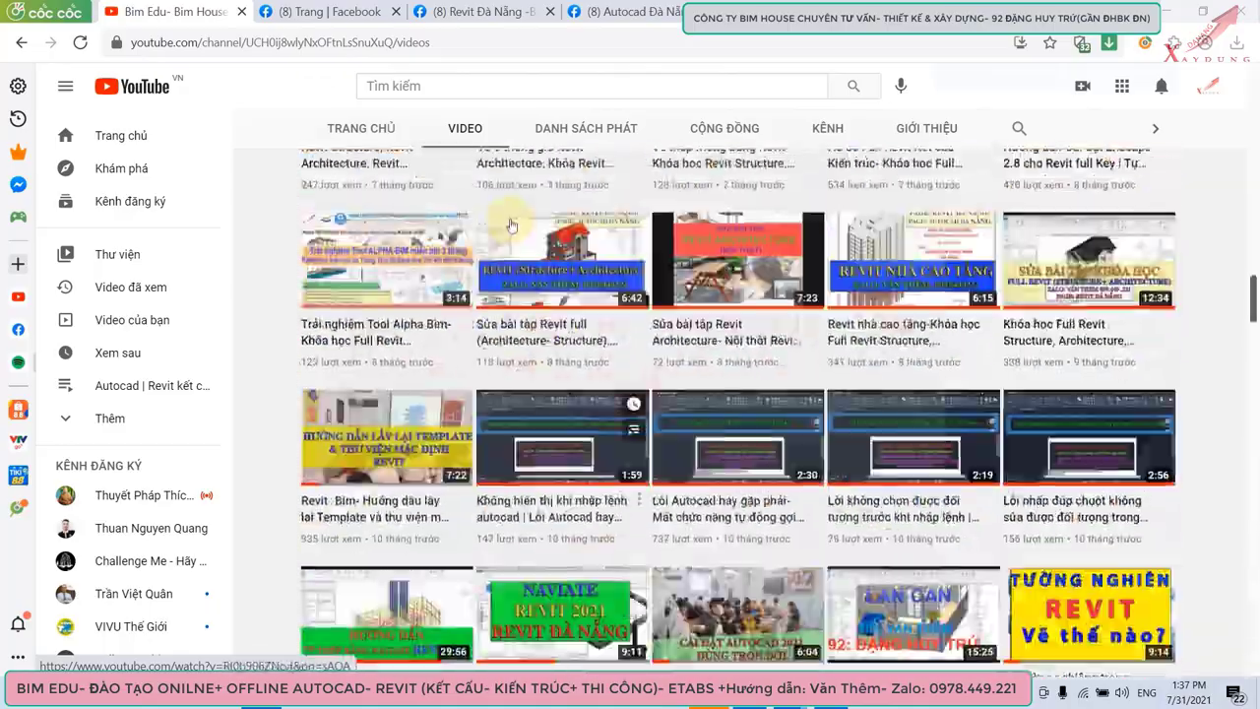
pyautogui.scroll(5, 512, 197)
pyautogui.scroll(5, 483, 143)
pyautogui.scroll(5, 468, 128)
pyautogui.scroll(5, 468, 128)
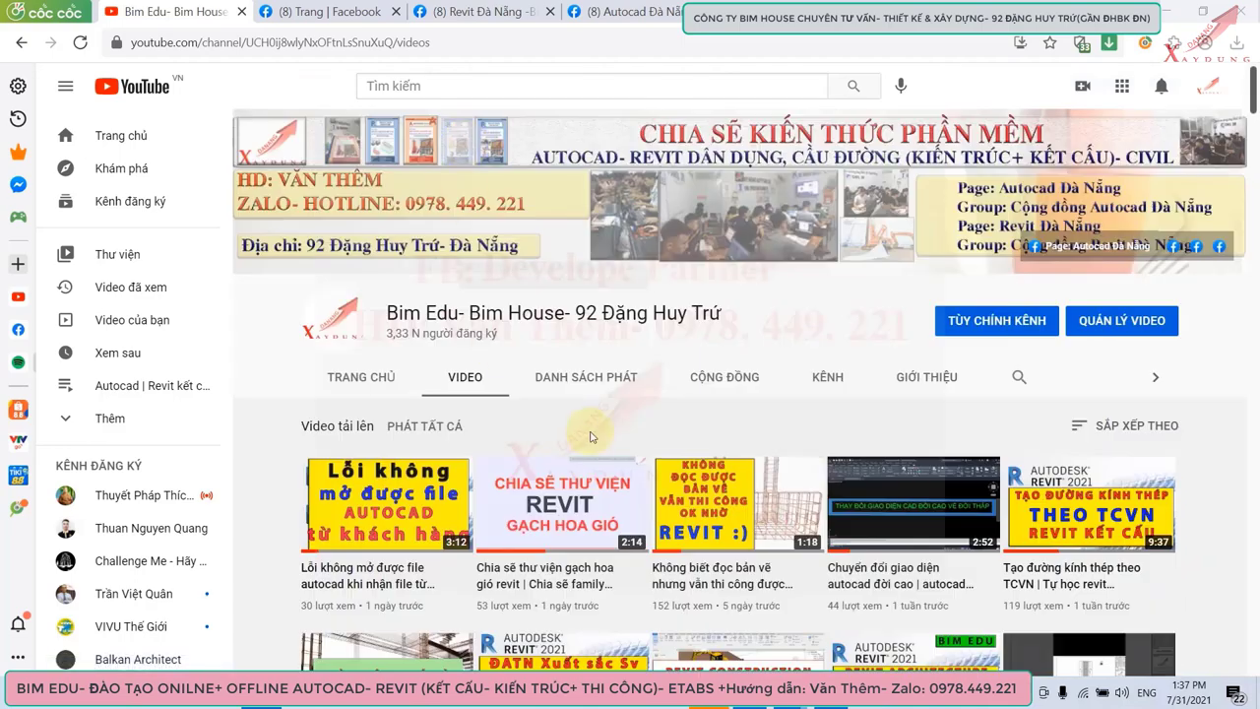
pyautogui.scroll(-3, 460, 400)
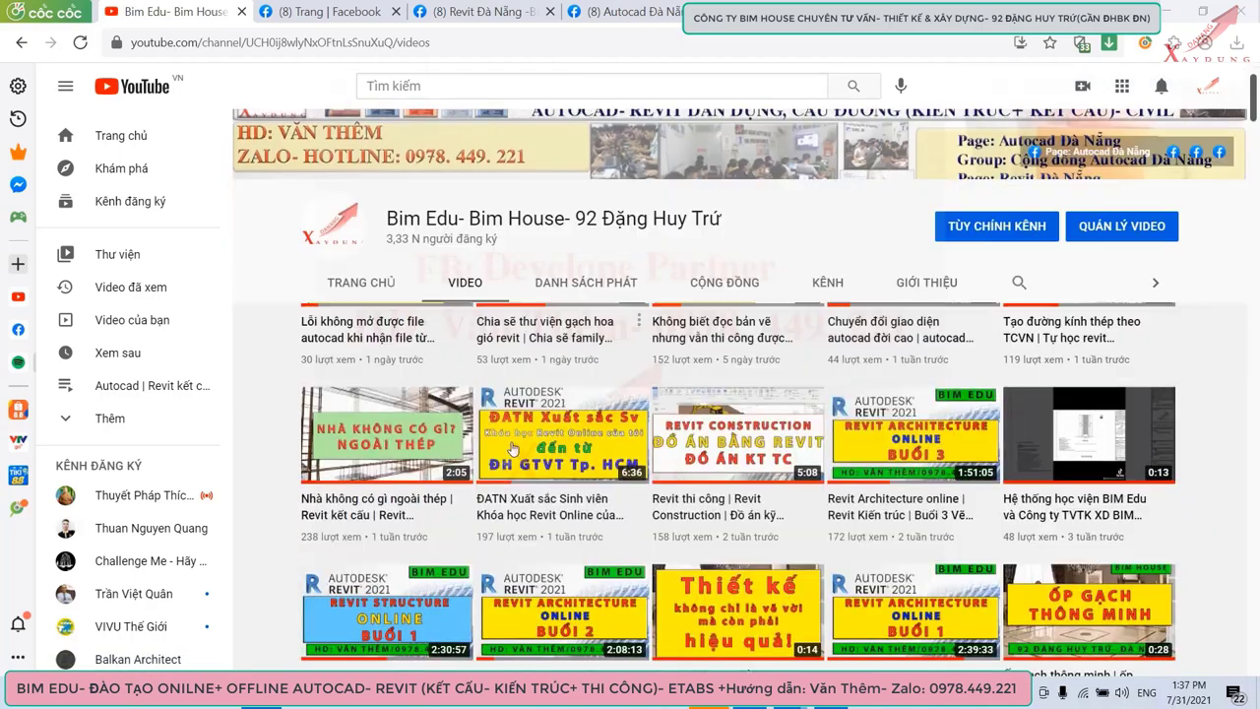
pyautogui.scroll(-2, 461, 401)
# Close the extra Facebook tab and cycle through the Autocad Đà Nẵng and BIM House pages
pyautogui.hotkey('ctrl', 'Tab')
pyautogui.hotkey('ctrl', 'w')
pyautogui.scroll(-2, 427, 307)
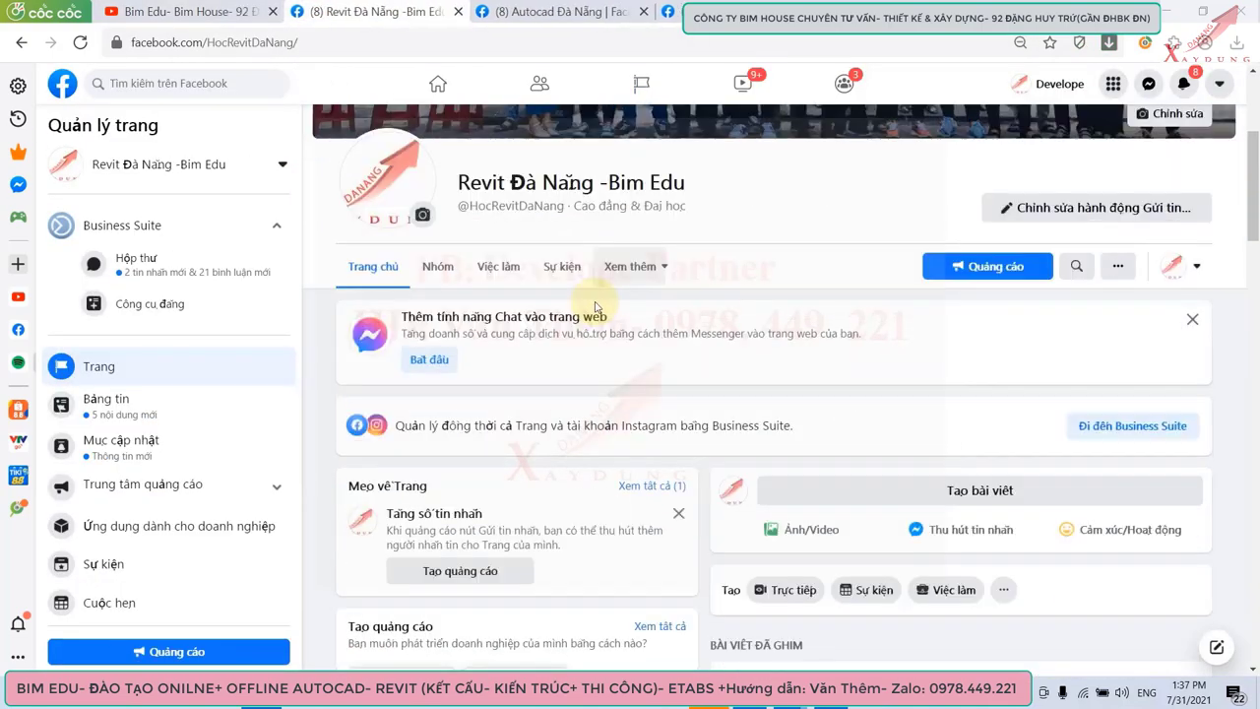
pyautogui.scroll(3, 448, 330)
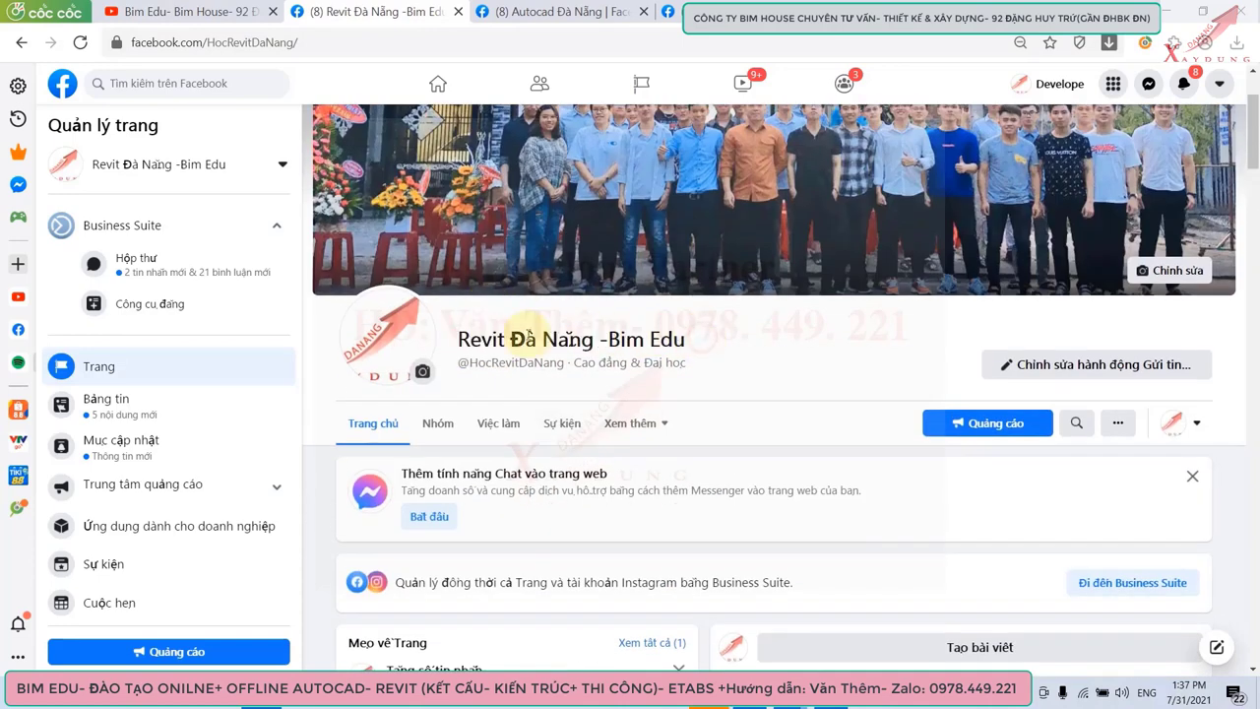
pyautogui.hotkey('ctrl', 'Tab')
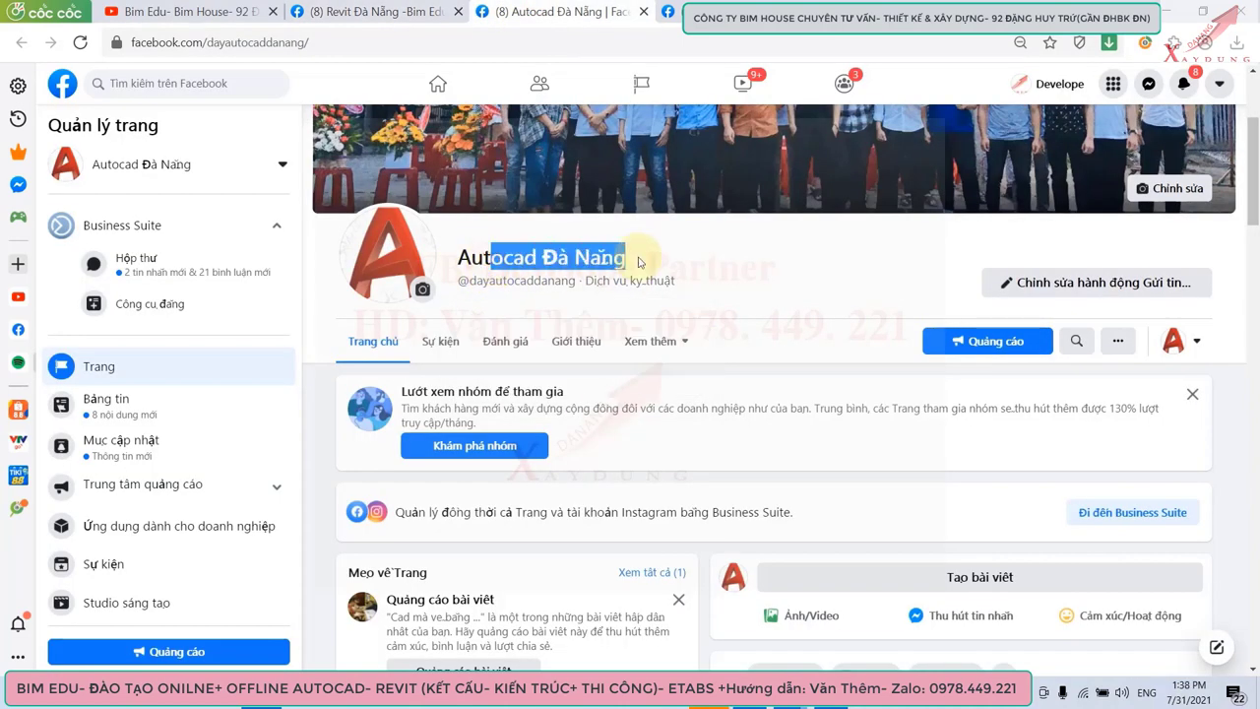
pyautogui.hotkey('ctrl', 'Tab')
pyautogui.scroll(-4, 572, 343)
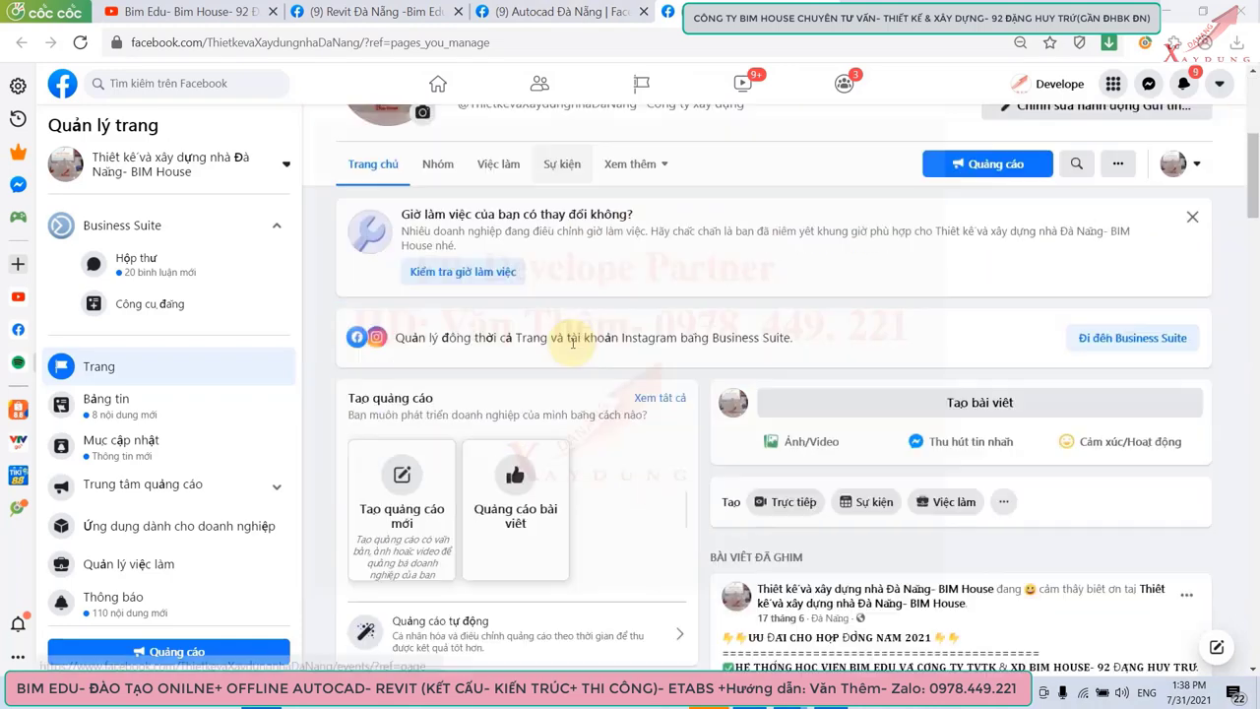
pyautogui.scroll(3, 572, 343)
pyautogui.moveTo(453, 326); pyautogui.dragTo(827, 330)
pyautogui.click(827, 330)
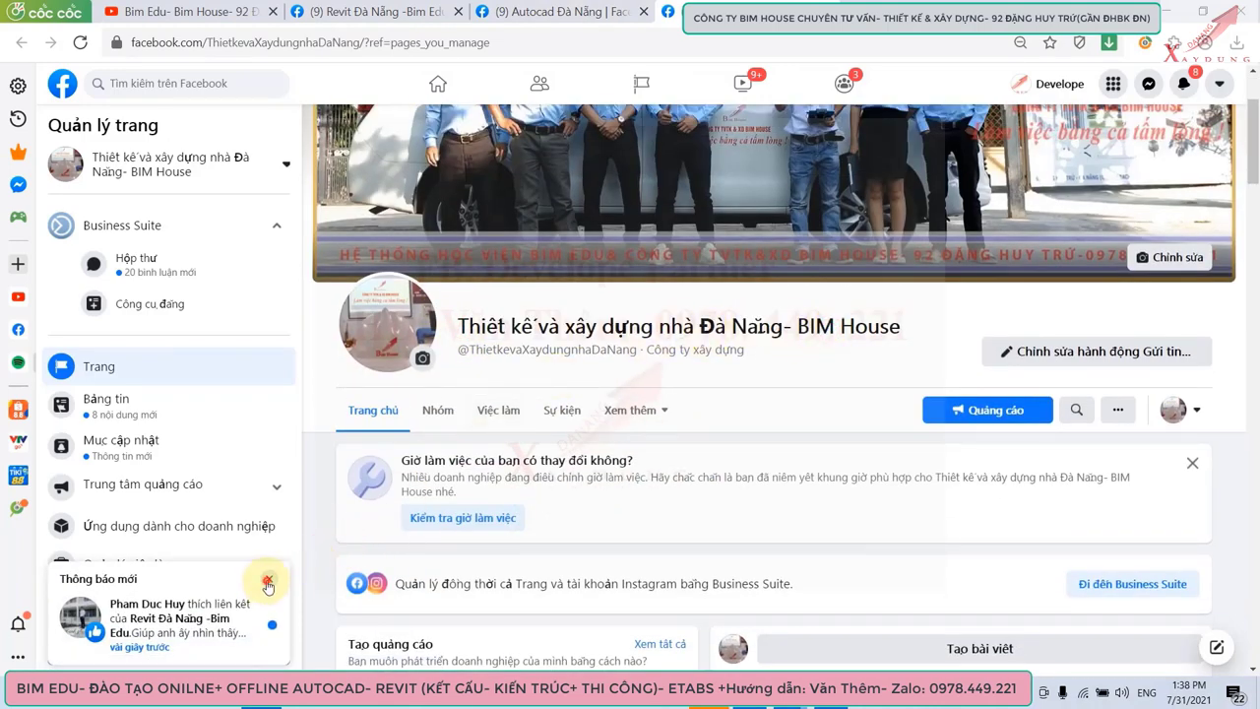
# Dismiss the notification popup and scroll through the BIM House design page's posts
pyautogui.click(267, 585)
pyautogui.scroll(-3, 630, 394)
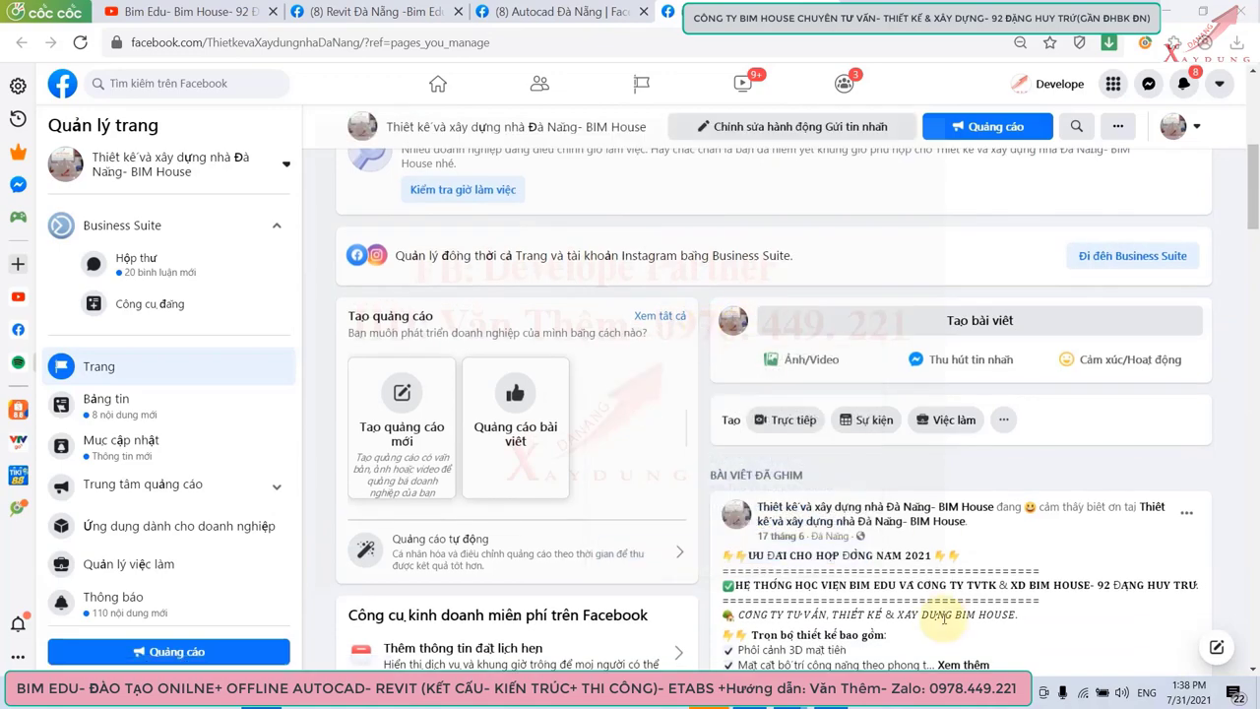
pyautogui.scroll(-3, 916, 591)
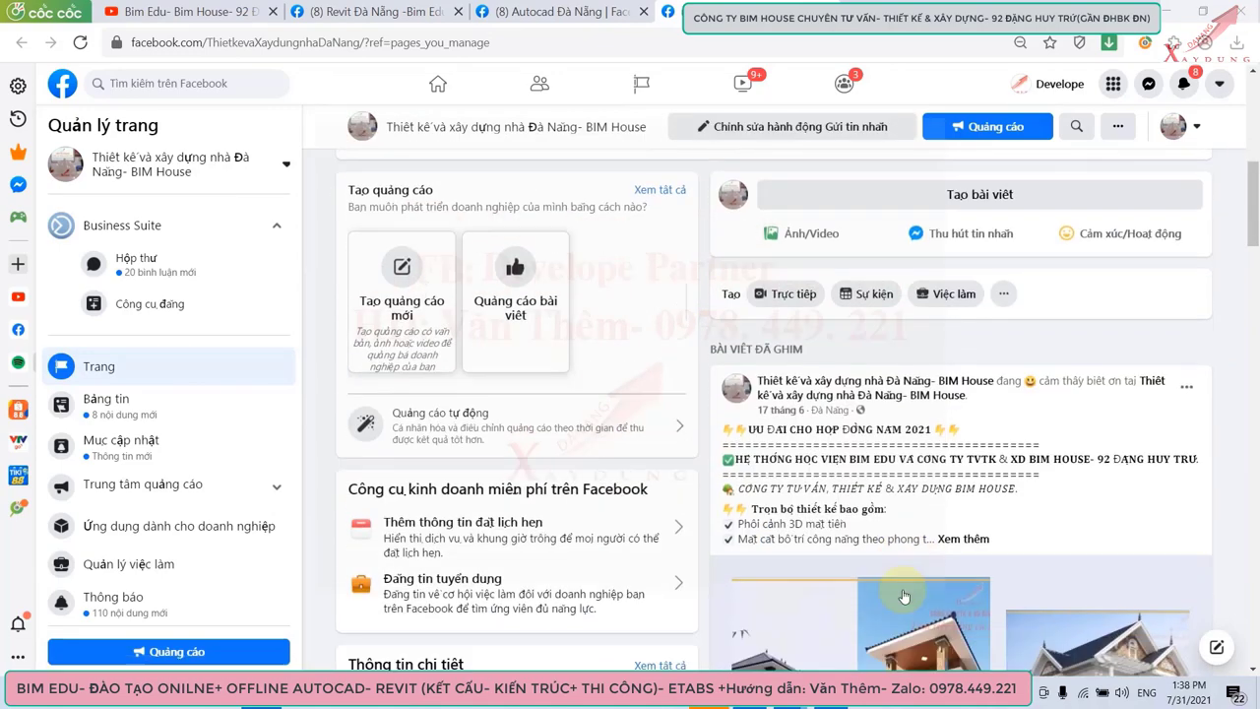
pyautogui.scroll(-2, 897, 531)
pyautogui.scroll(-1, 897, 532)
pyautogui.scroll(-2, 914, 498)
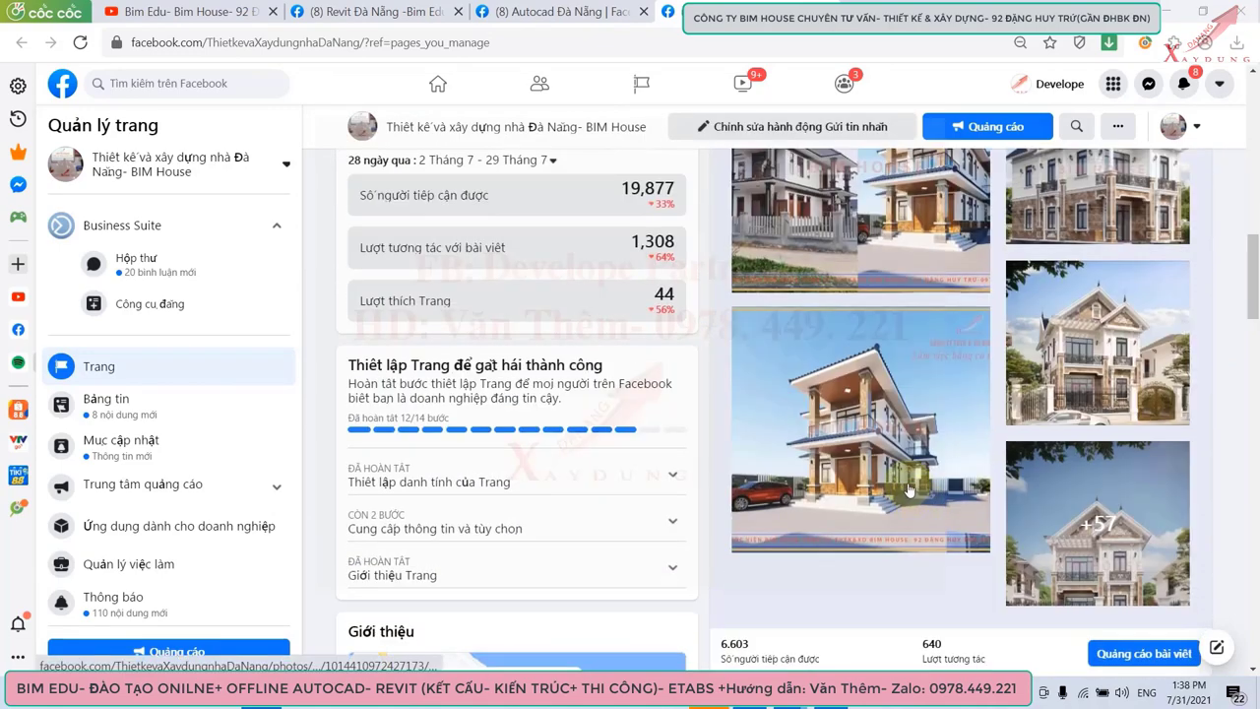
pyautogui.scroll(-1, 896, 492)
pyautogui.scroll(3, 886, 472)
pyautogui.scroll(-1, 788, 443)
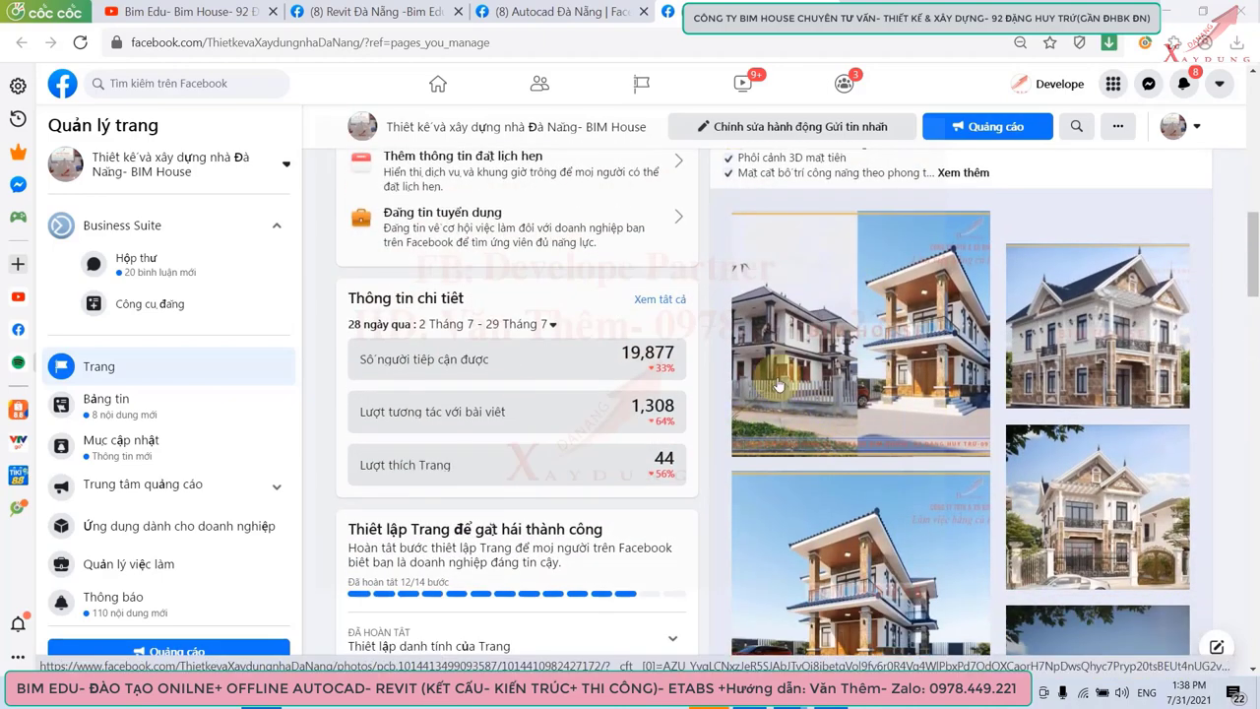
pyautogui.scroll(-2, 862, 399)
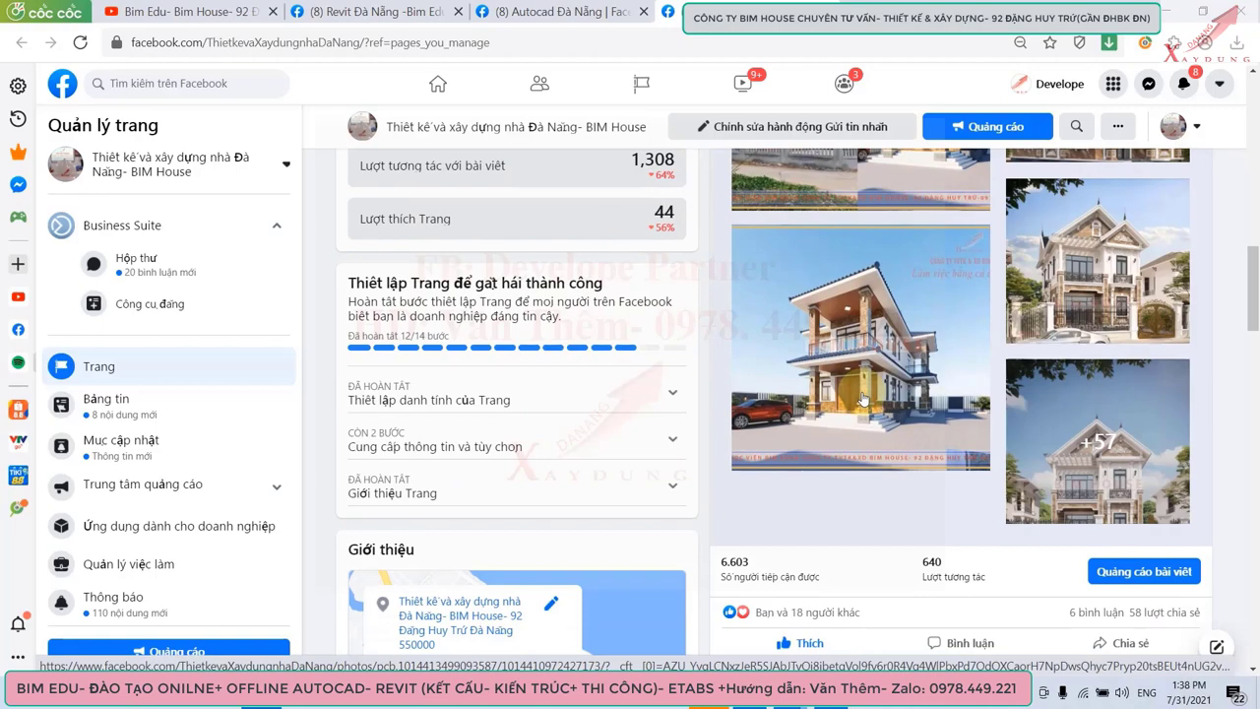
pyautogui.scroll(2, 863, 399)
pyautogui.scroll(2, 862, 397)
pyautogui.scroll(1, 863, 394)
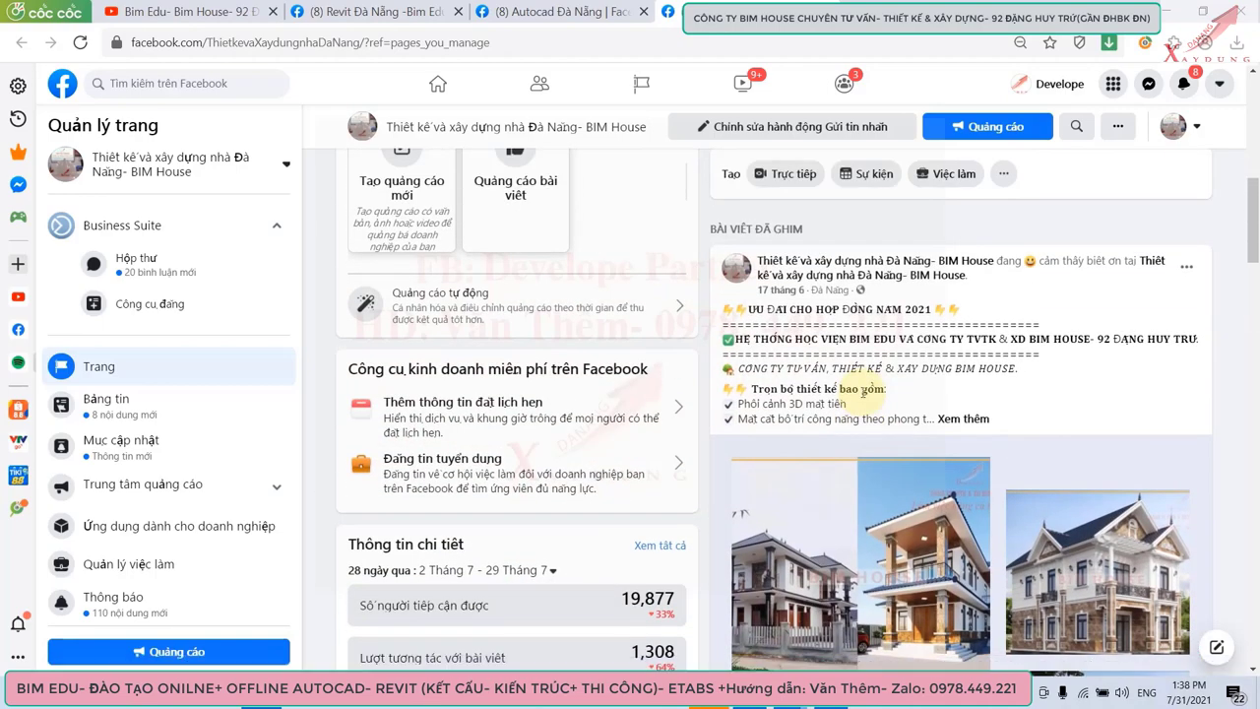
pyautogui.scroll(1, 863, 392)
pyautogui.scroll(2, 863, 392)
# Go back to the BIM Edu & BIM House academy group page and scroll its discussion feed
pyautogui.hotkey('alt', 'Left')
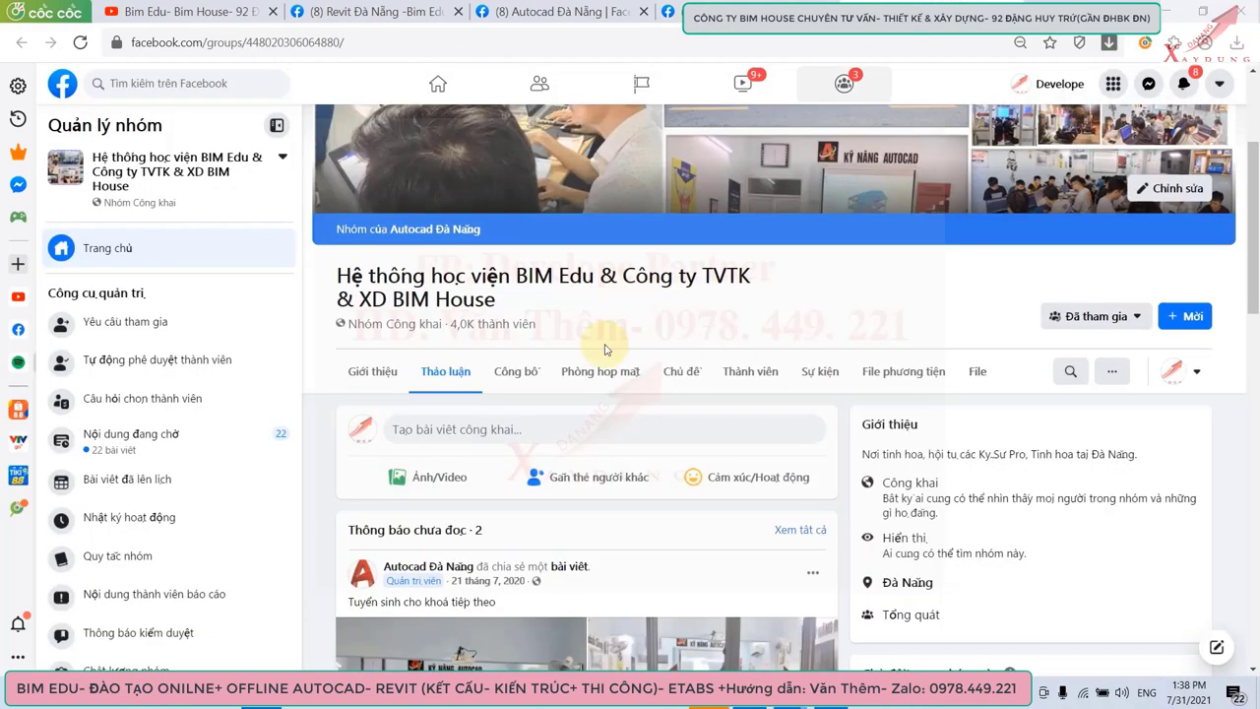
pyautogui.scroll(-3, 498, 291)
pyautogui.scroll(-3, 478, 304)
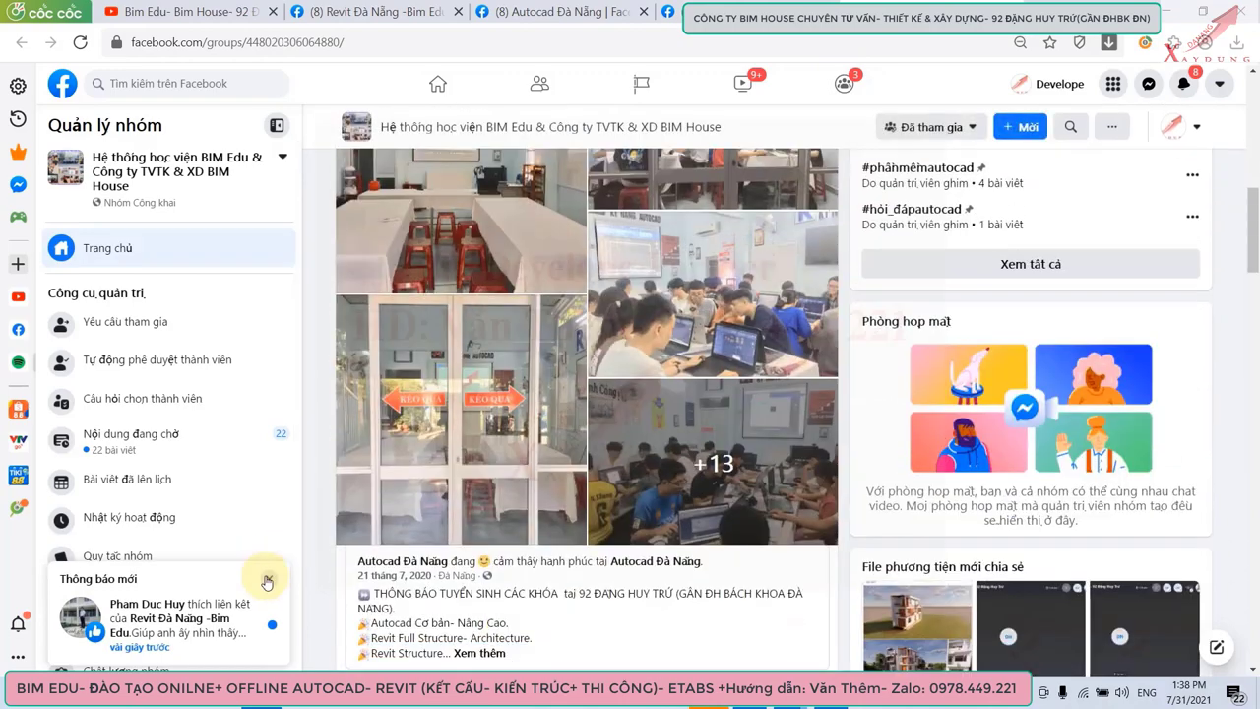
pyautogui.click(269, 579)
pyautogui.scroll(-3, 455, 322)
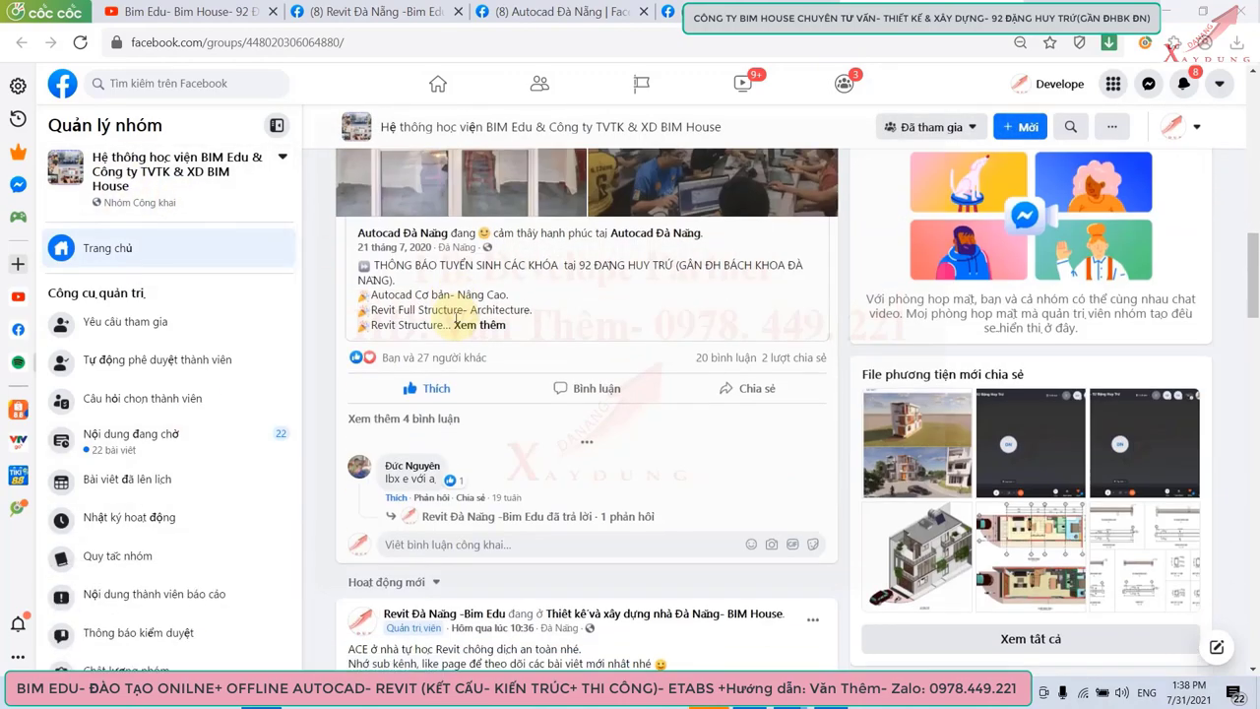
pyautogui.scroll(3, 463, 330)
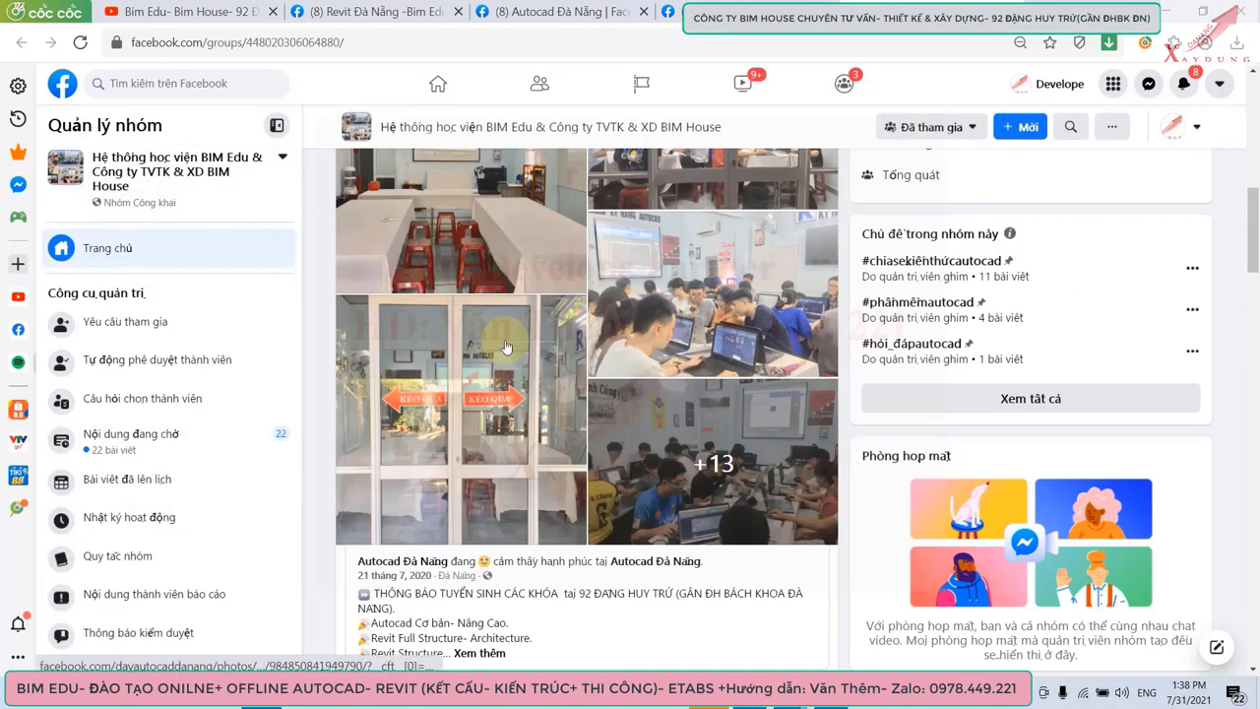
pyautogui.scroll(2, 505, 346)
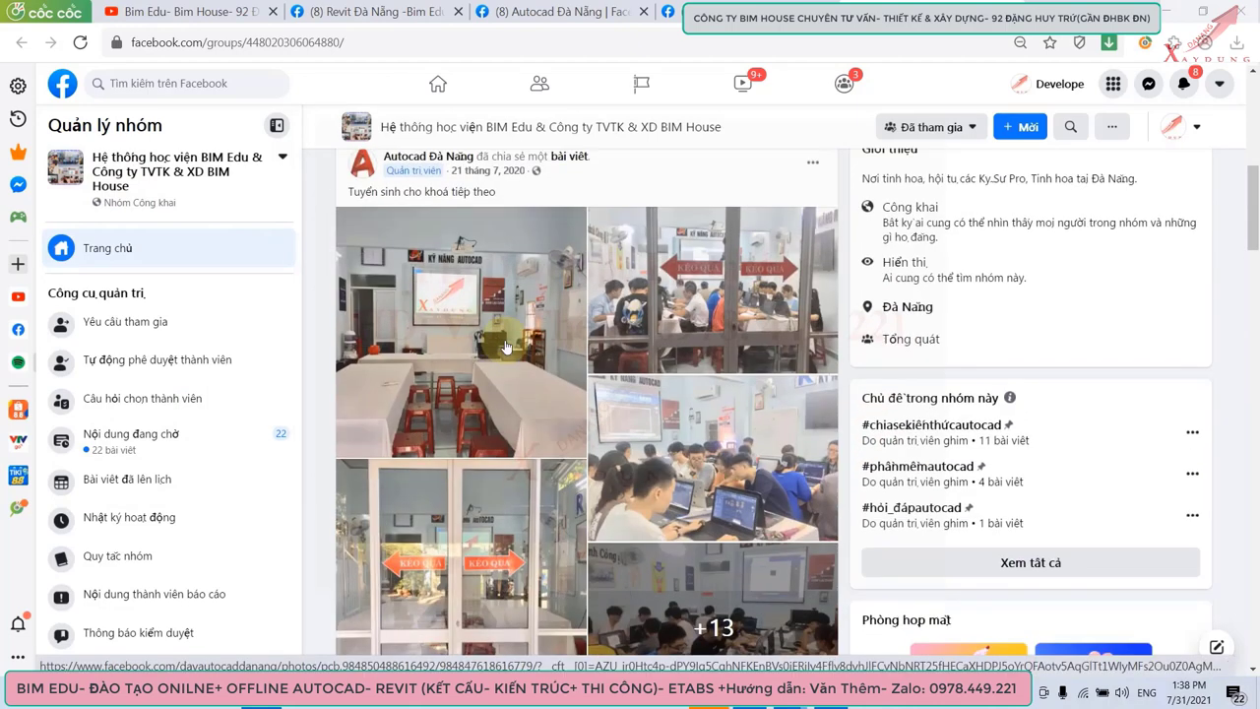
pyautogui.scroll(3, 505, 347)
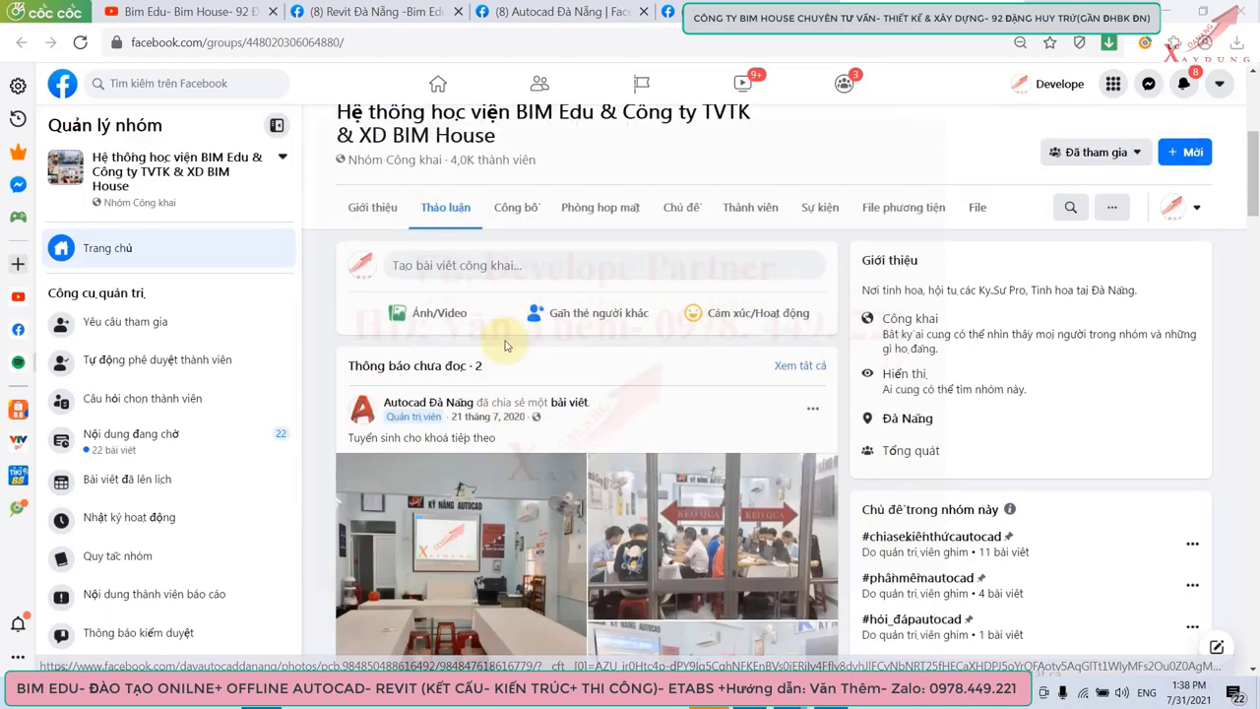
pyautogui.scroll(-4, 531, 329)
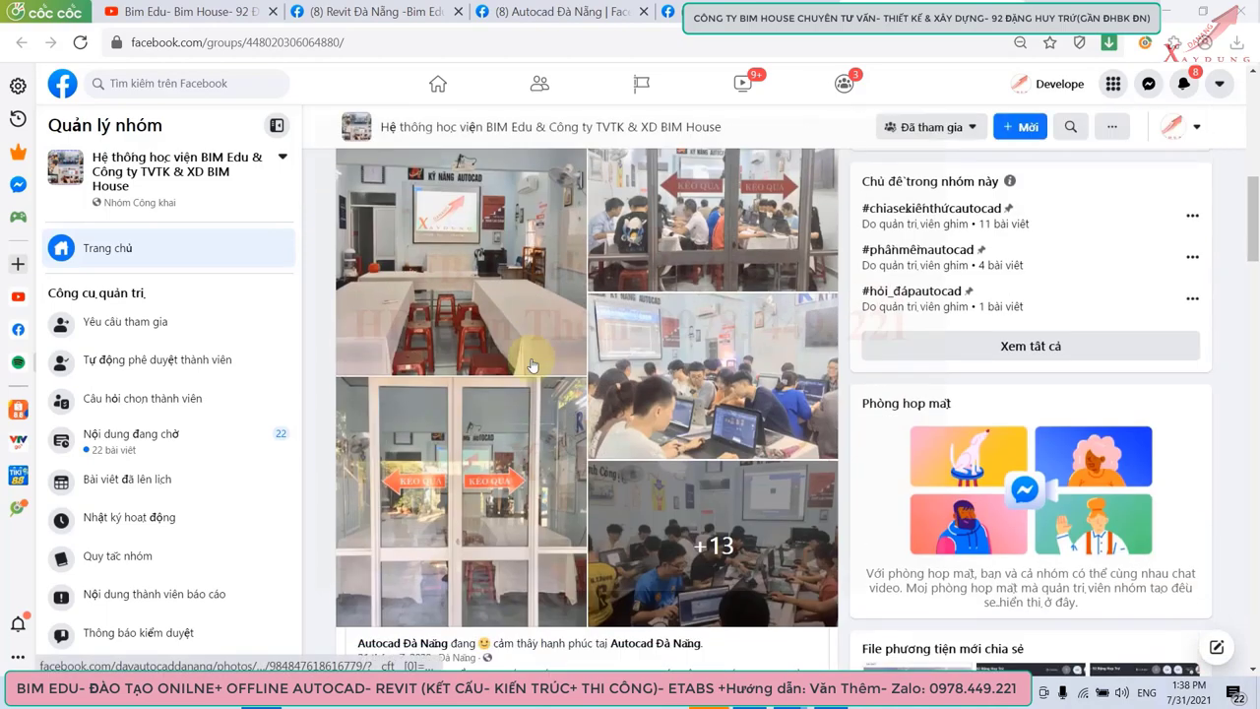